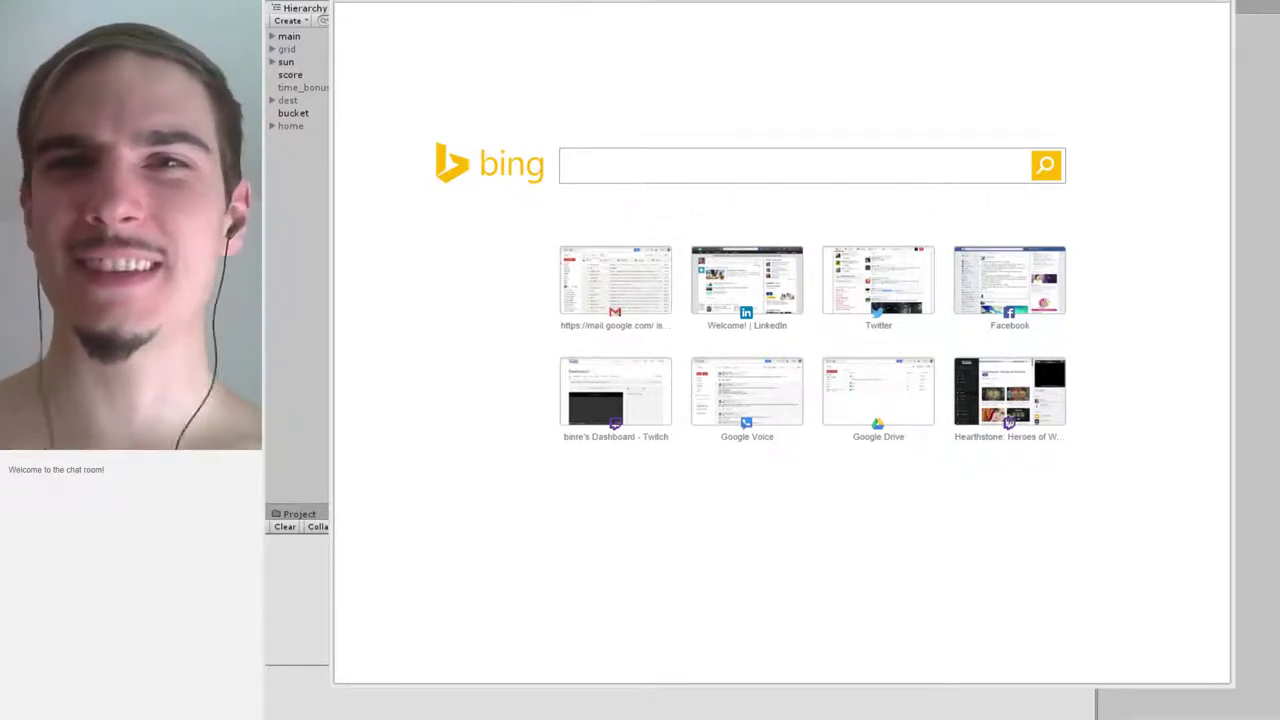
Bring the browser back, back out of the hero sheet, and open b_log from My Drive
key("alt+F4")
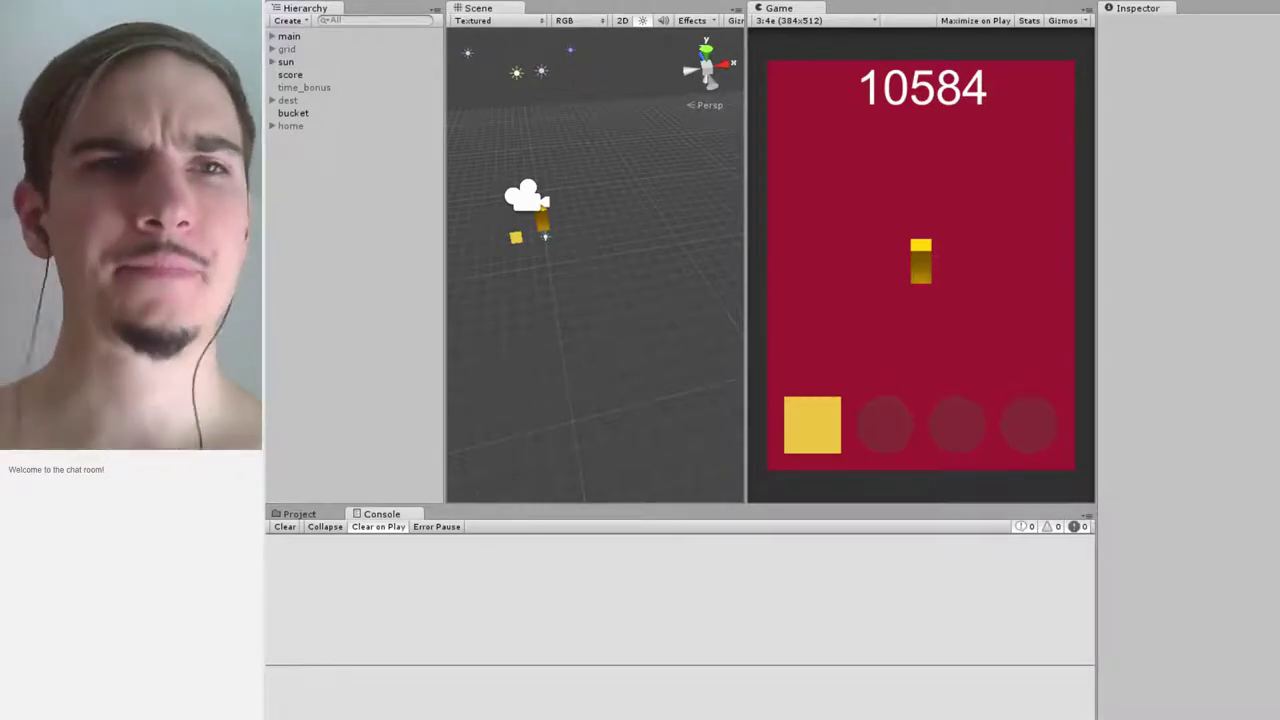
key("alt+Tab")
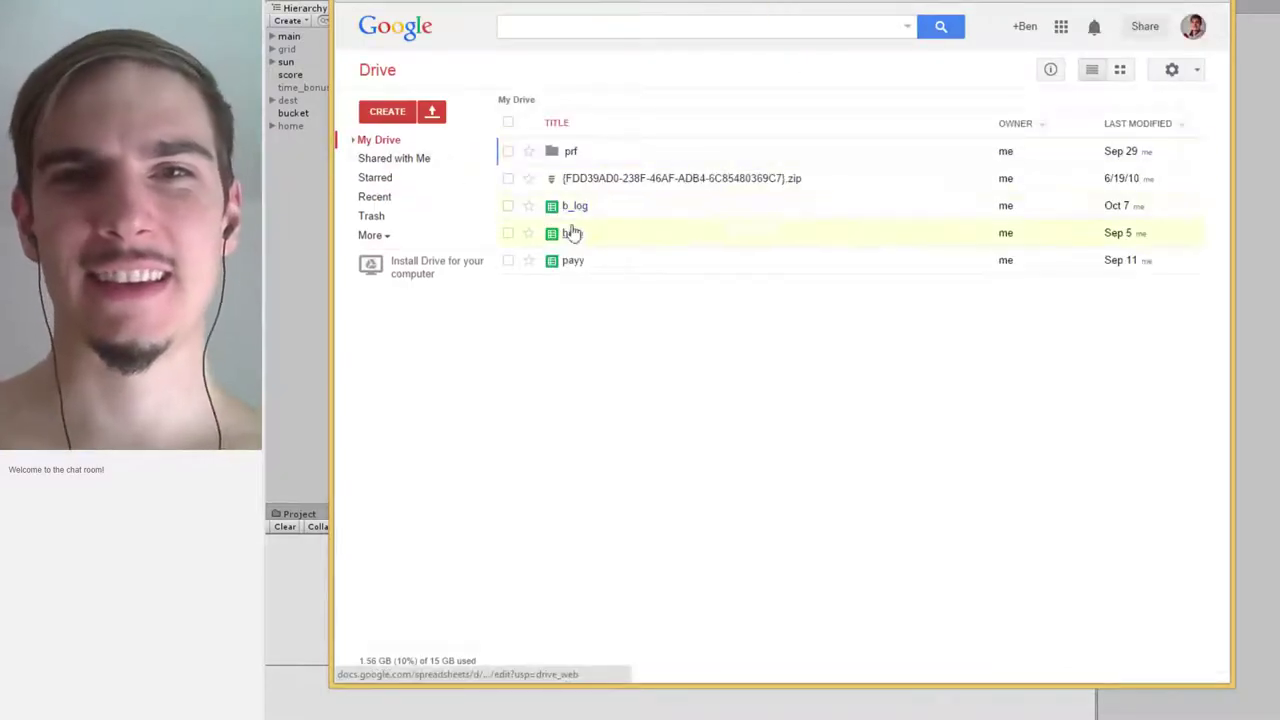
left_click(570, 233)
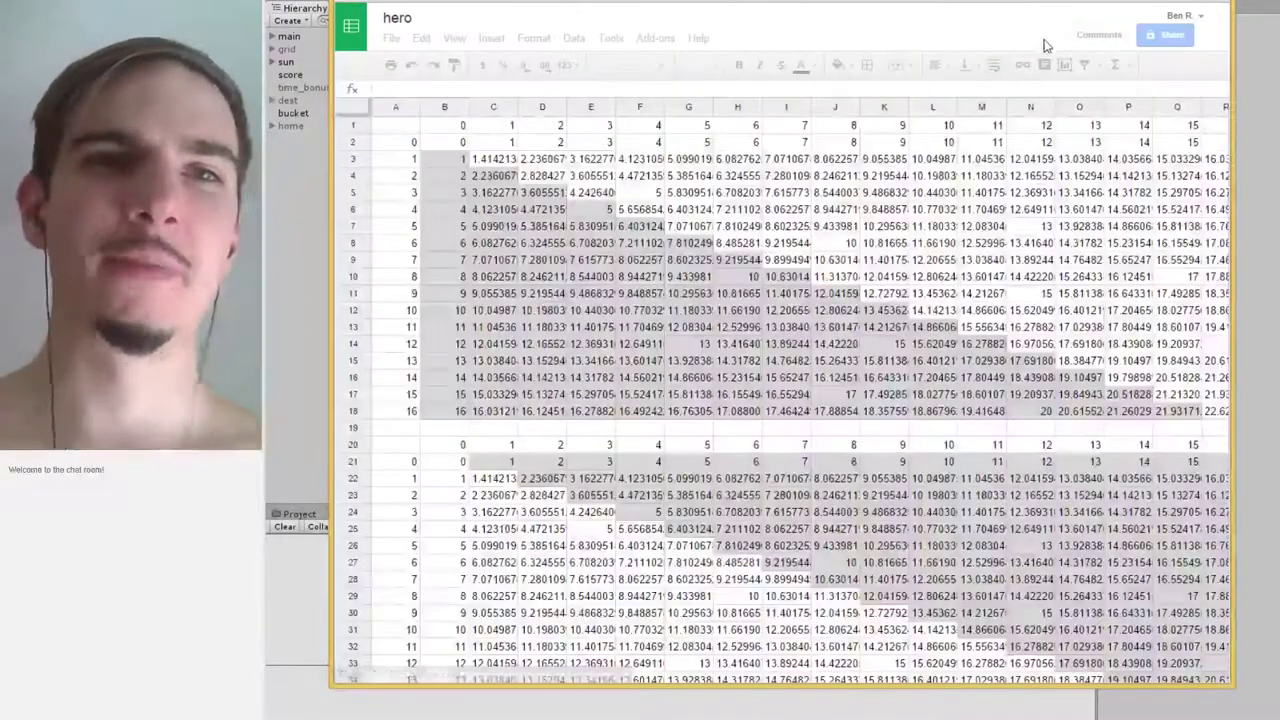
key("alt+Left")
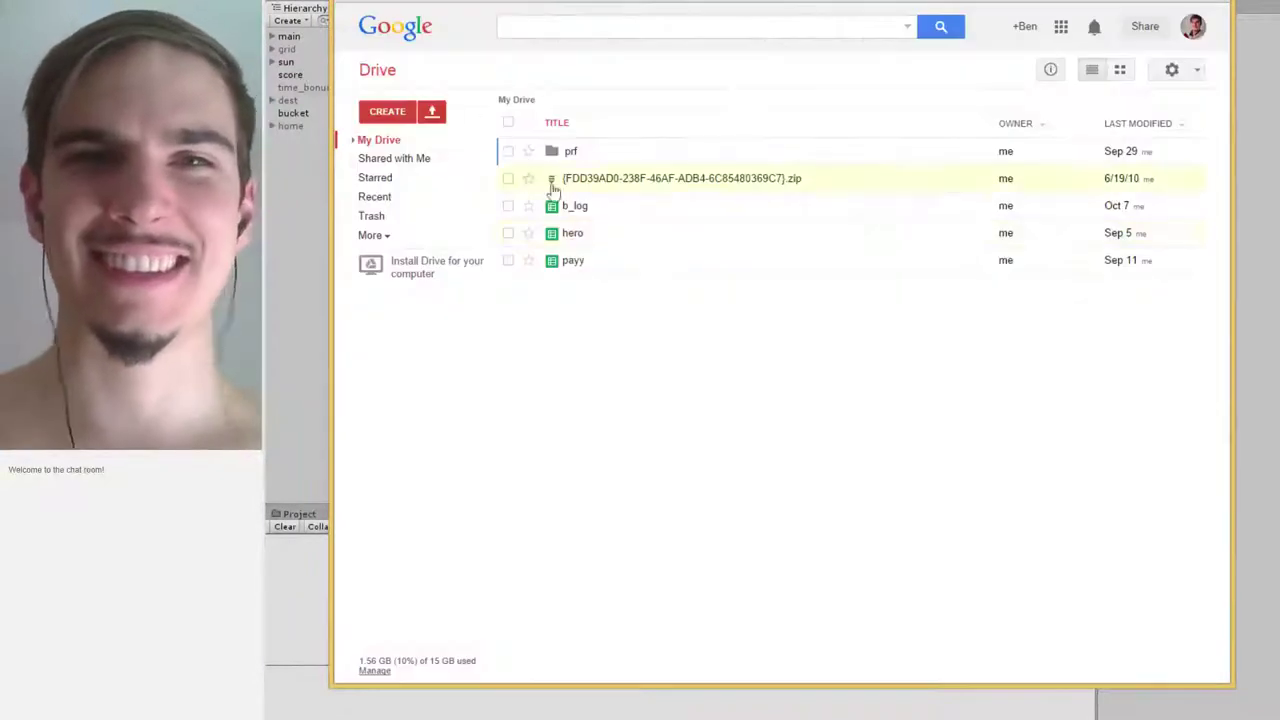
left_click(571, 212)
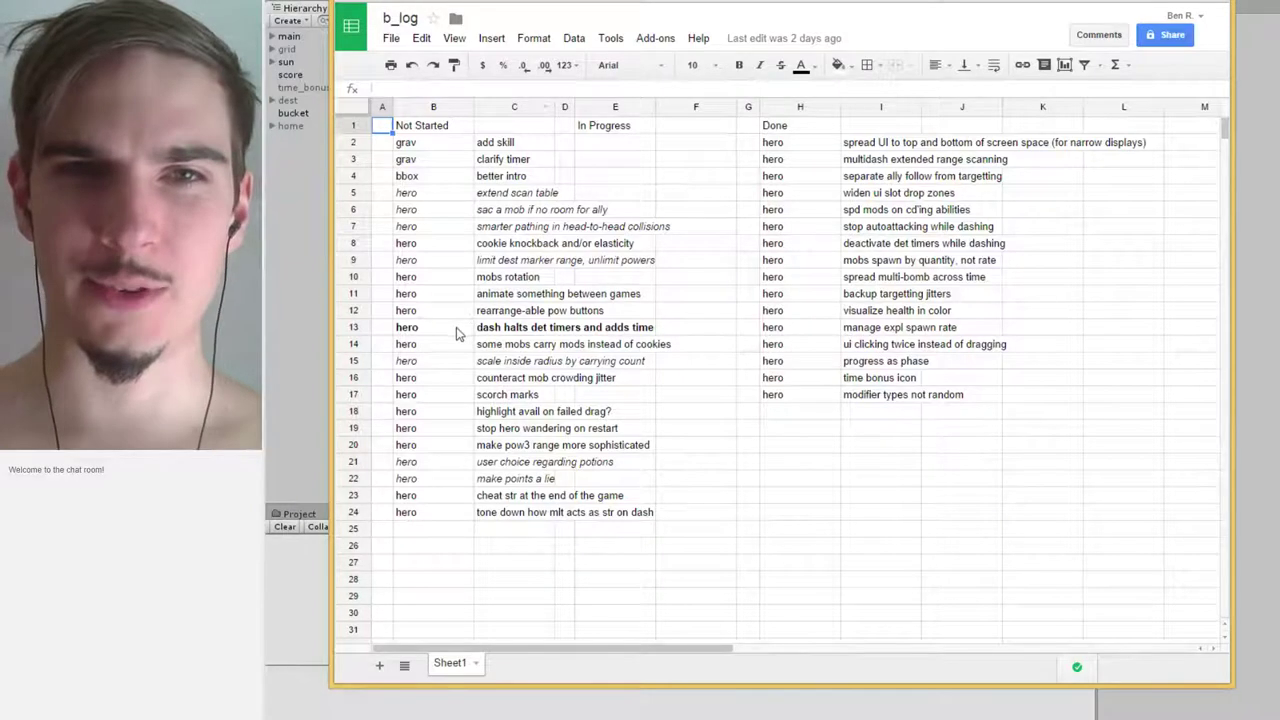
Cut the 'dash halts det timers and adds time' task and shift rows 14–24 up to fill row 13
left_click_drag(457, 330, 862, 408)
key("ctrl+c")
left_click_drag(447, 347, 505, 515)
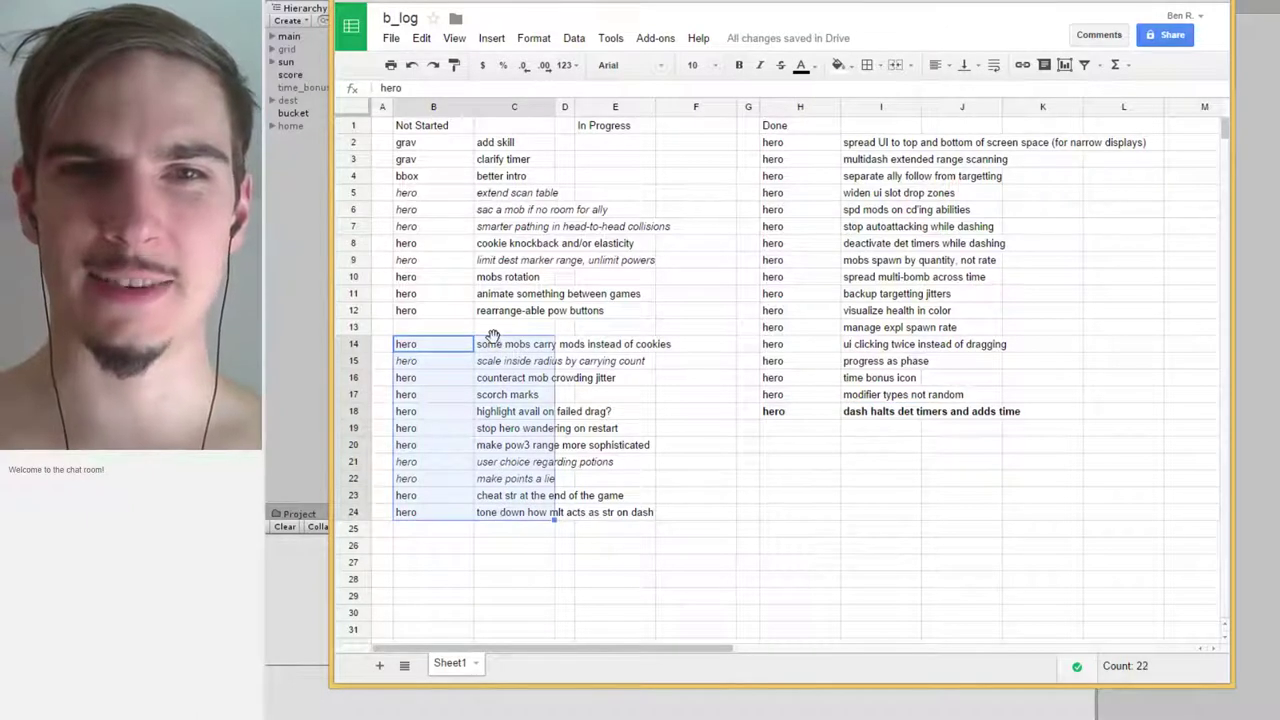
left_click_drag(497, 340, 494, 325)
Select the last two hero tasks in rows 22–23, including 'cheat str at the end of the game'
left_click(505, 482)
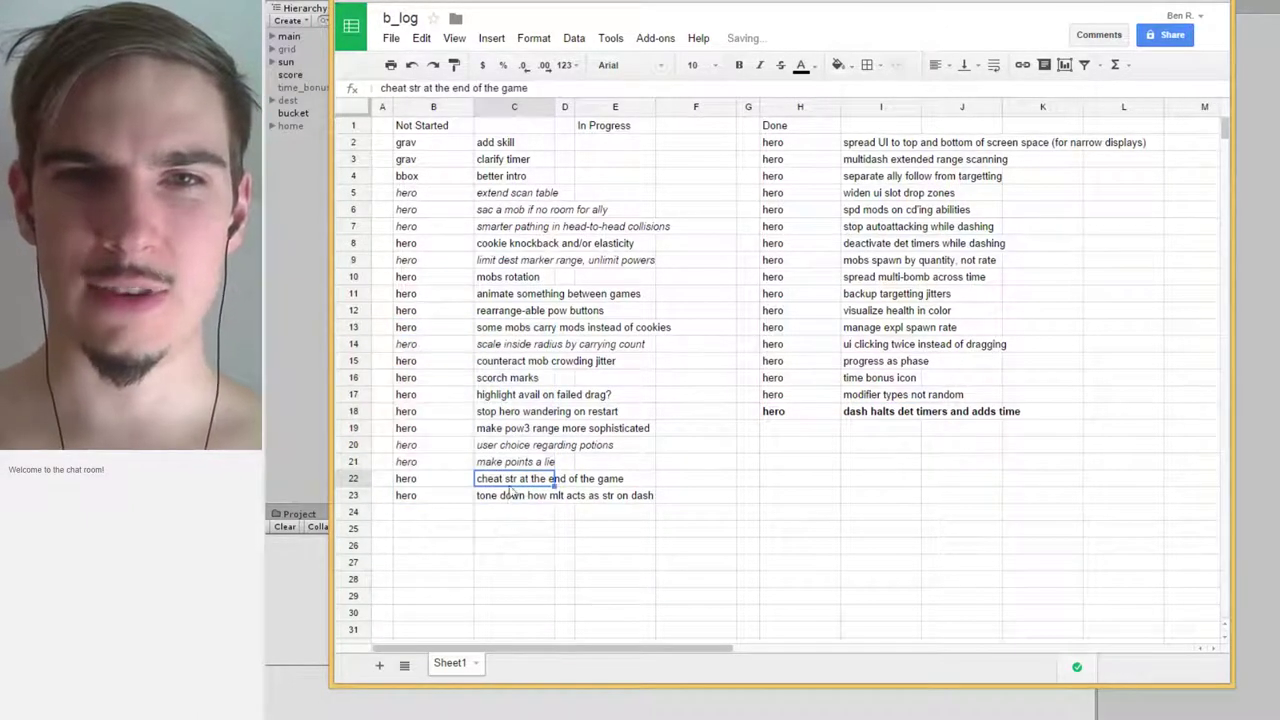
left_click(511, 499)
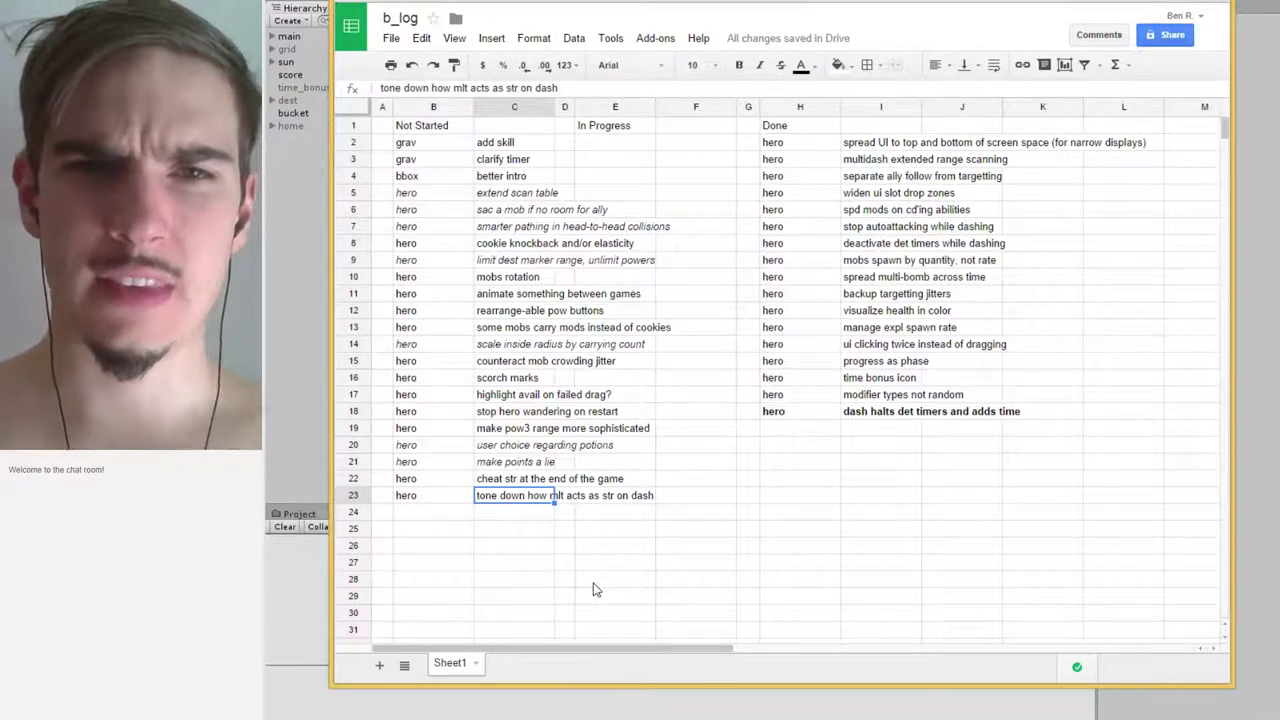
left_click(455, 484)
left_click_drag(455, 484, 486, 495)
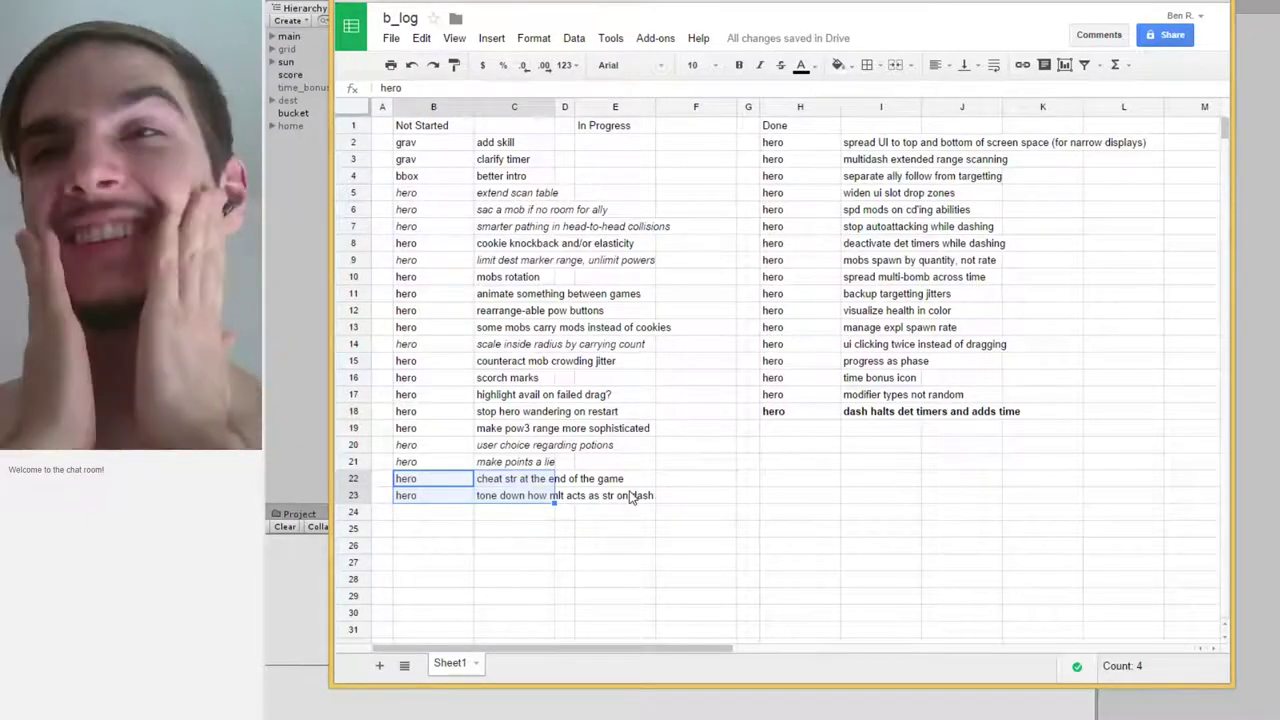
Bold the last two tasks, 'cheat str at the end' and 'tone down how mlt', in rows 22–23
left_click(522, 498)
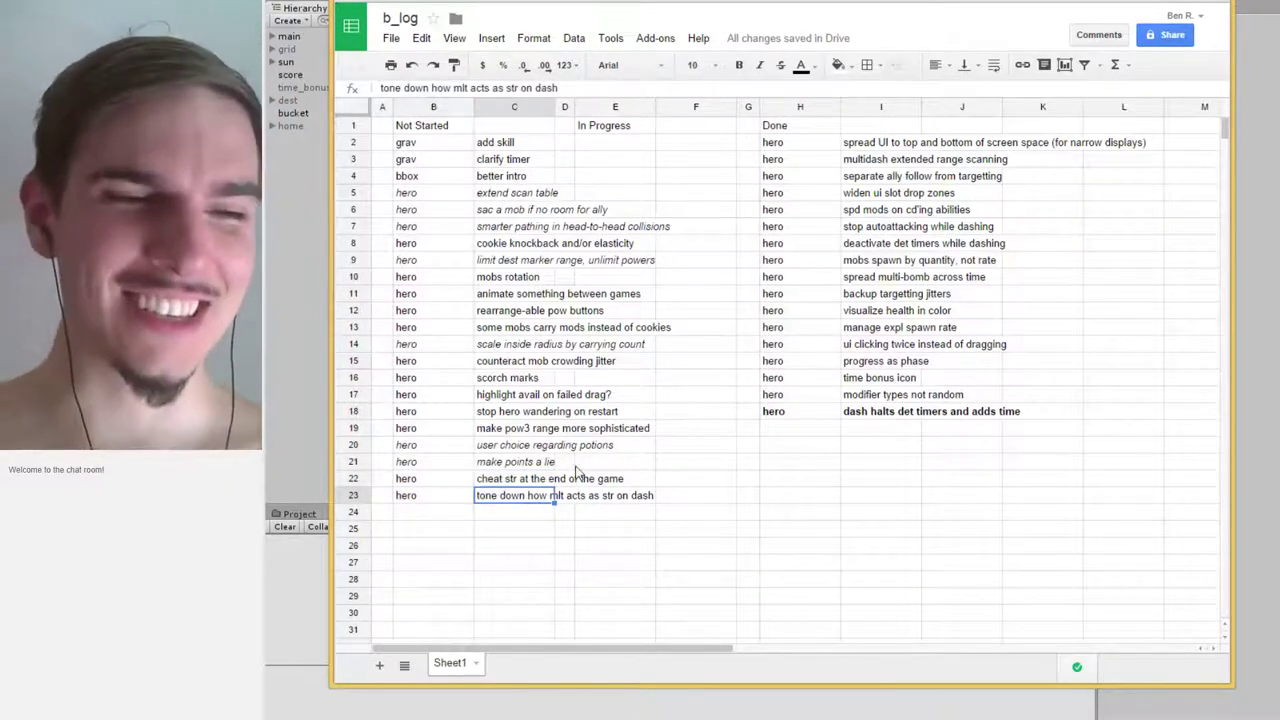
left_click(497, 484)
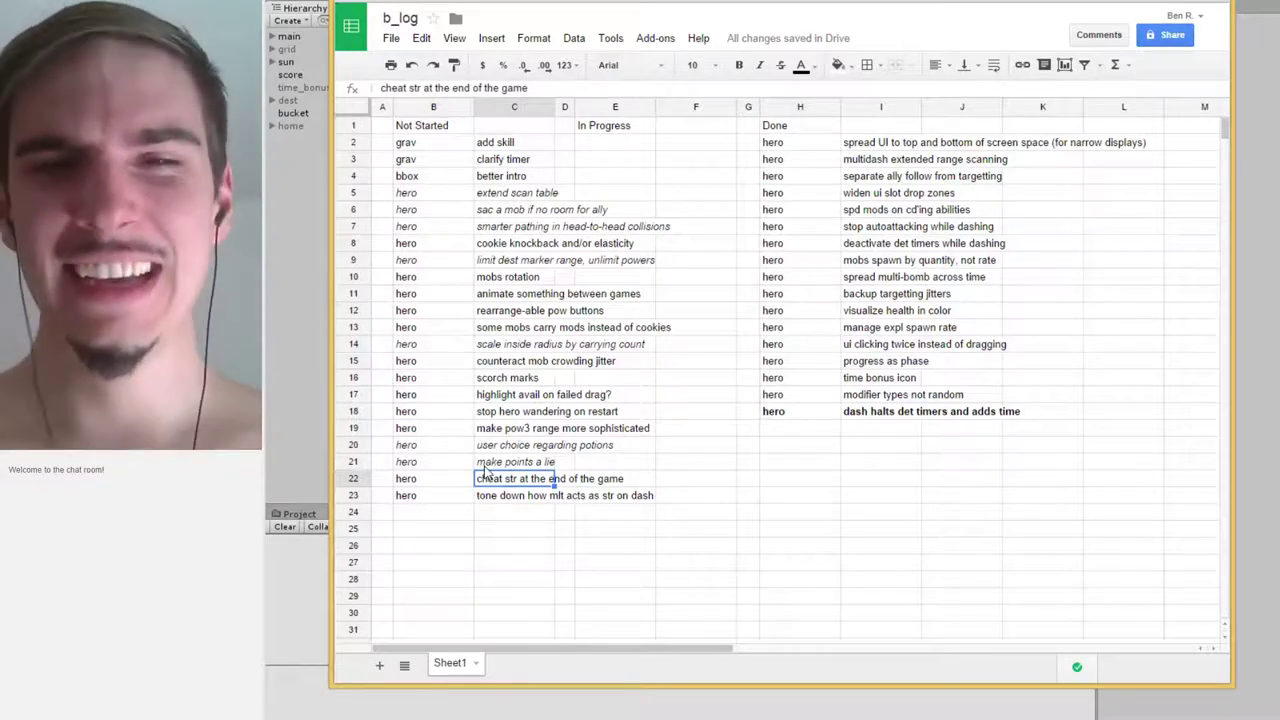
left_click(505, 500)
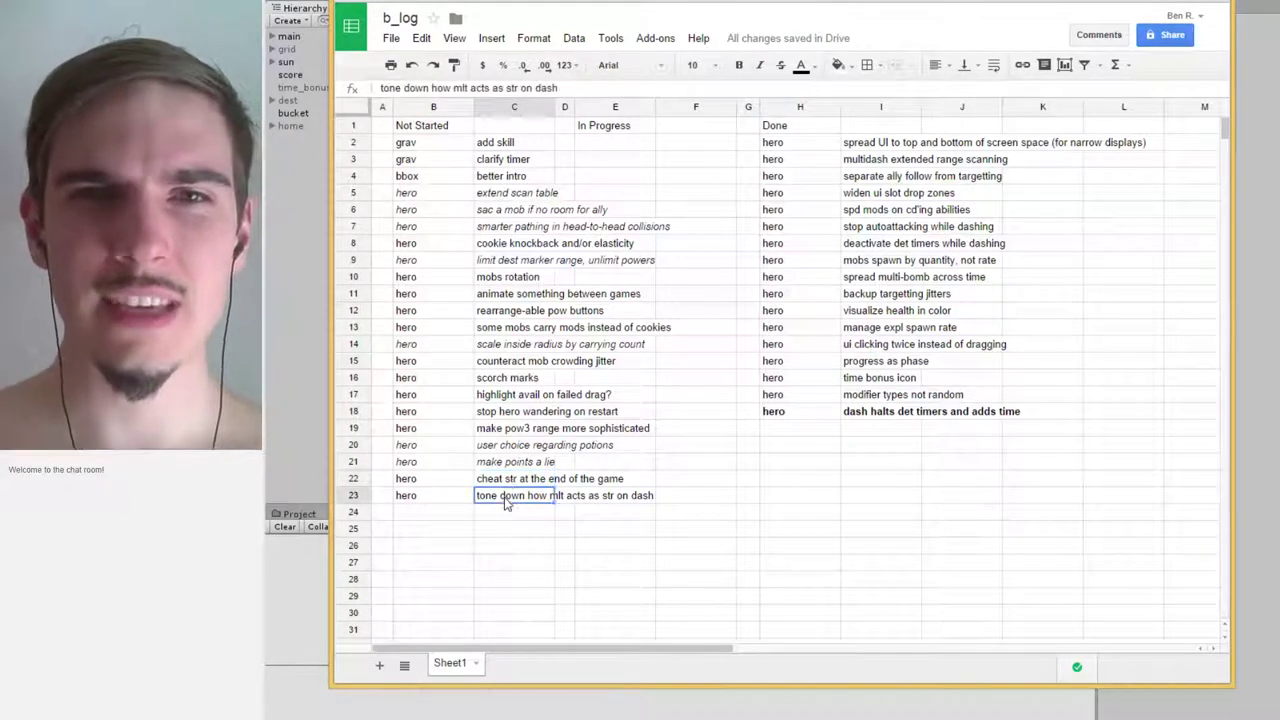
left_click(508, 485)
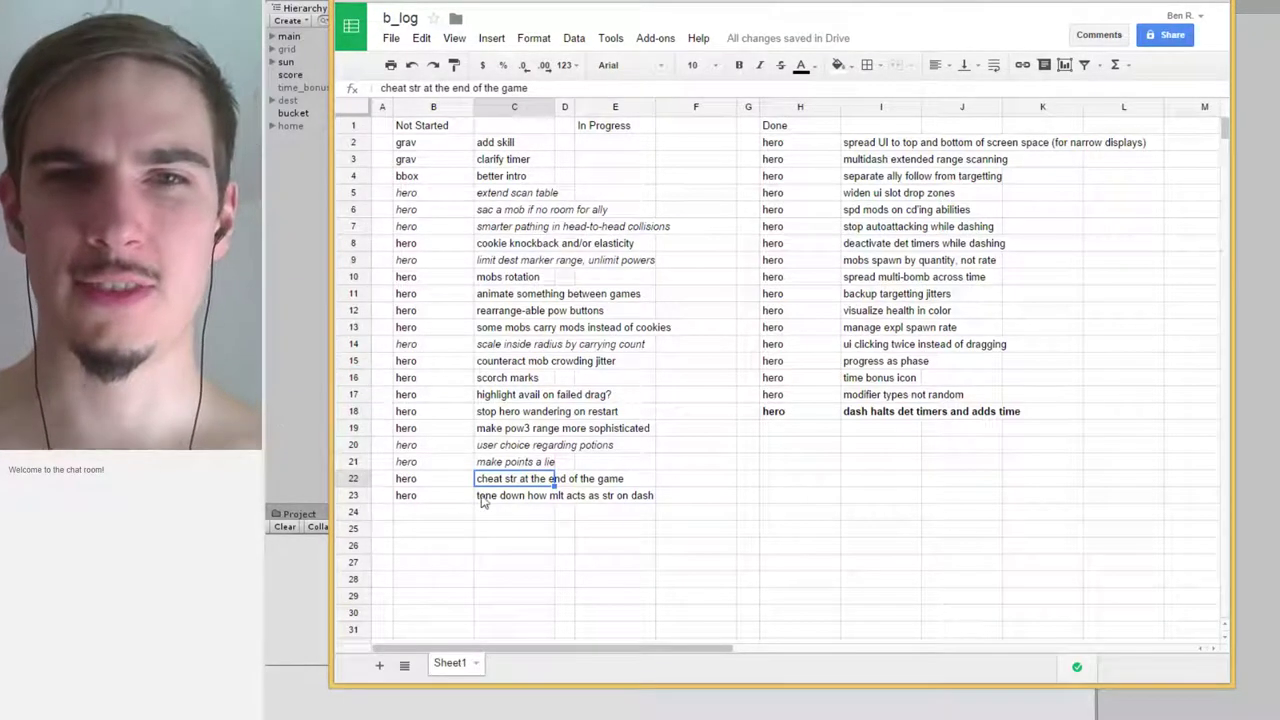
mouse_move(482, 495)
left_mouse_down()
mouse_move(486, 481)
mouse_move(500, 495)
left_mouse_up()
key("ctrl+b")
left_click(508, 484)
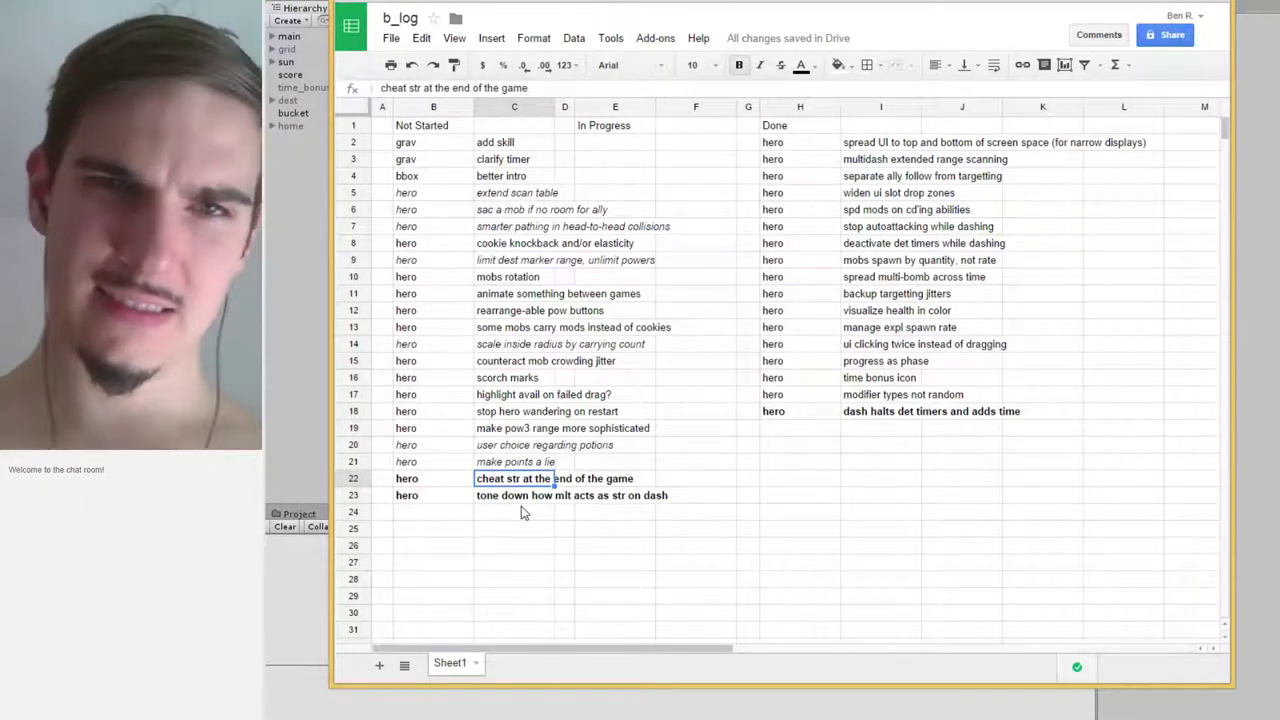
Italicise the 'highlight avail on failed drag?' task and its hero label in row 17
left_click(502, 418)
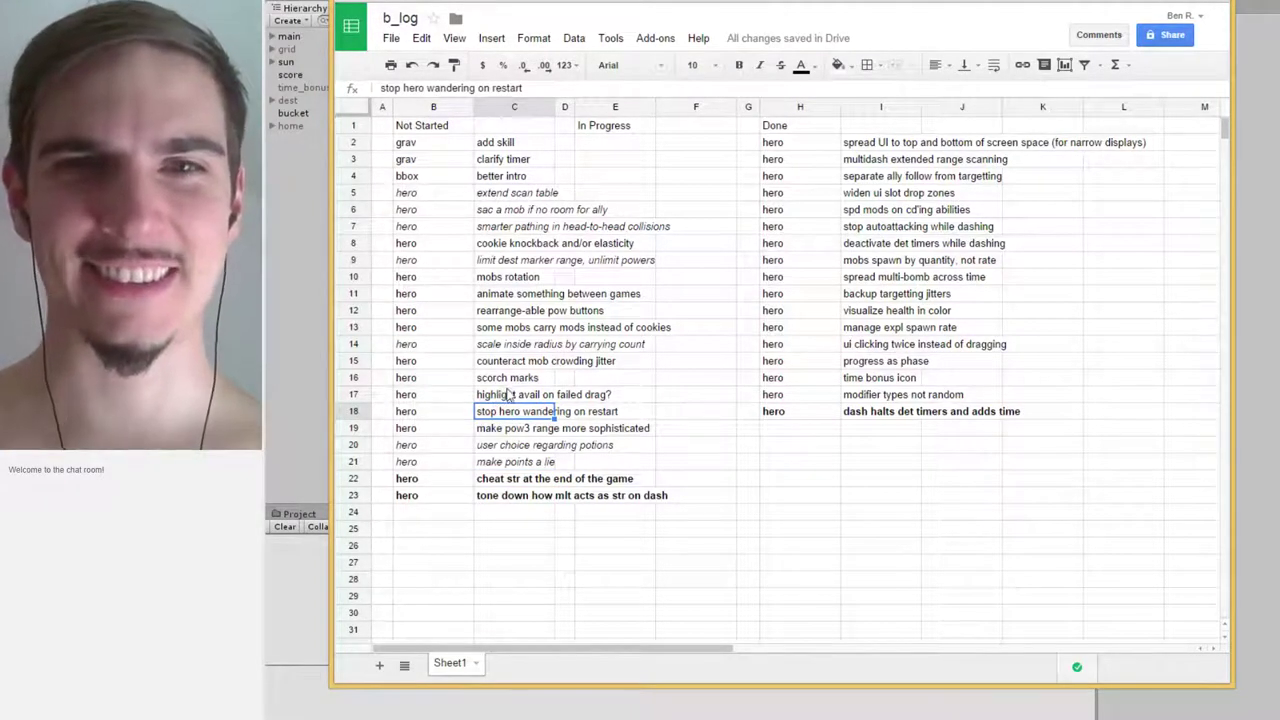
left_click(511, 396)
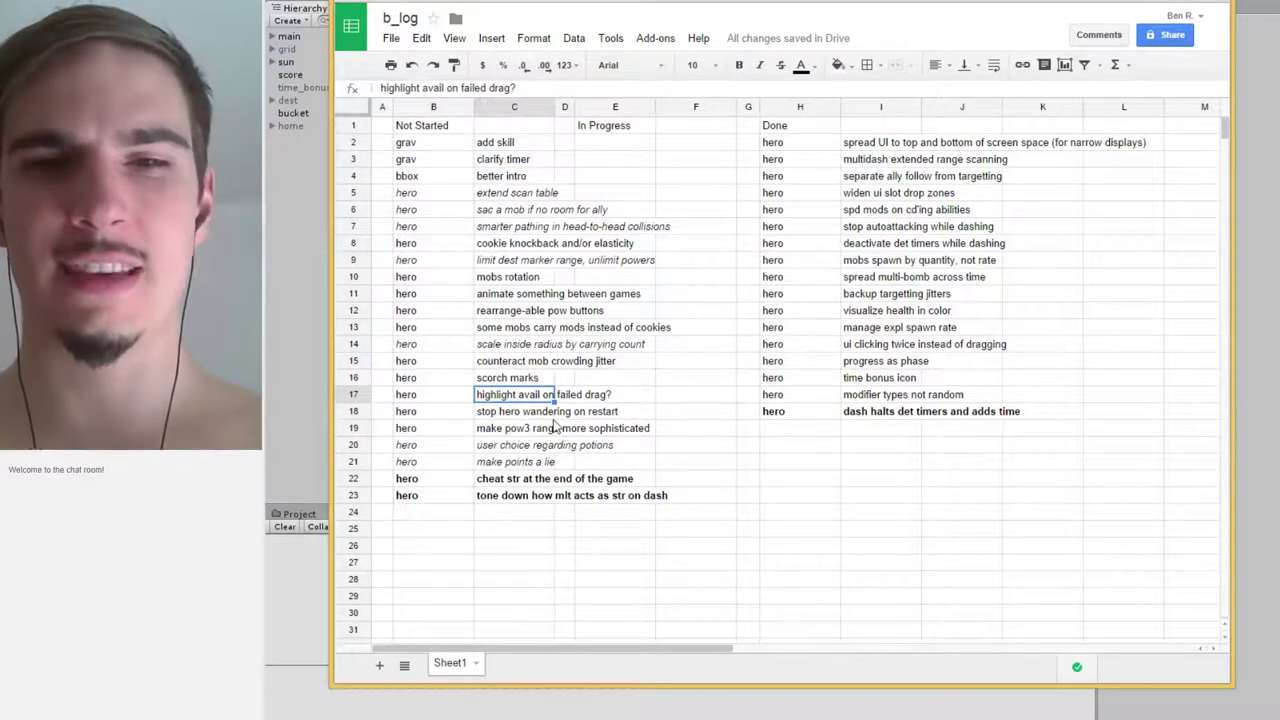
left_click_drag(455, 400, 507, 400)
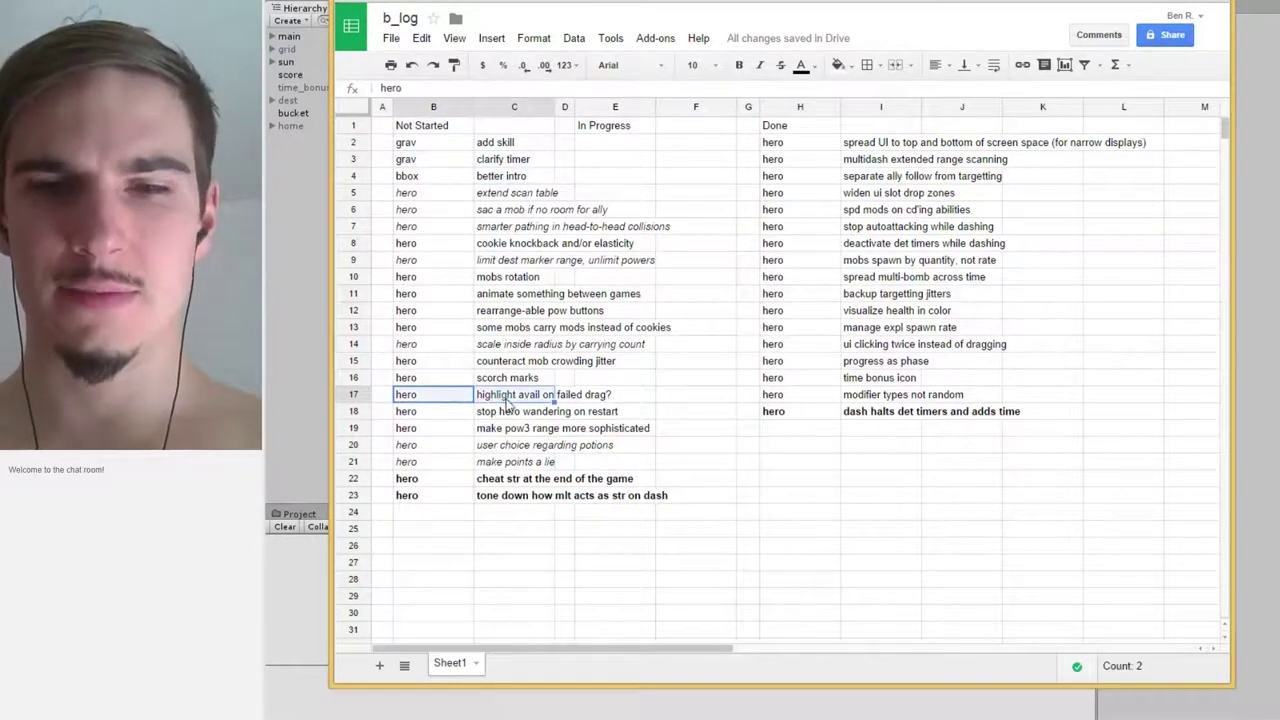
key("ctrl+i")
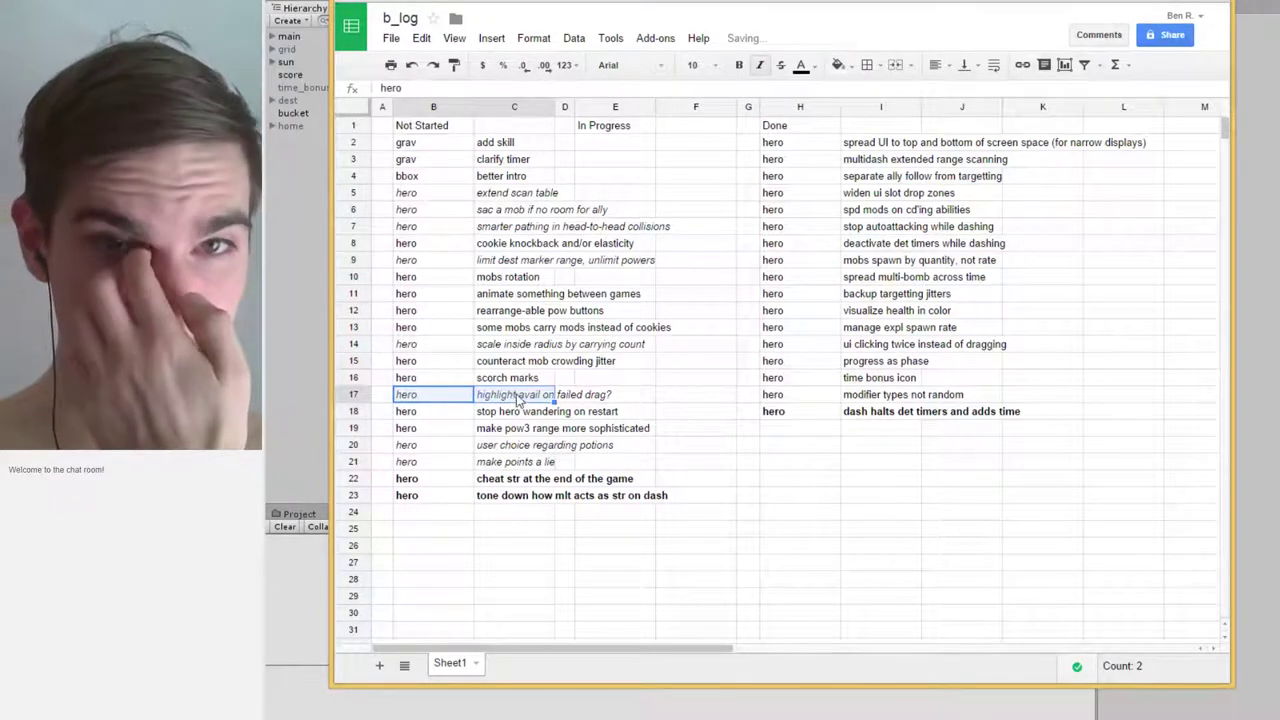
left_click(510, 380)
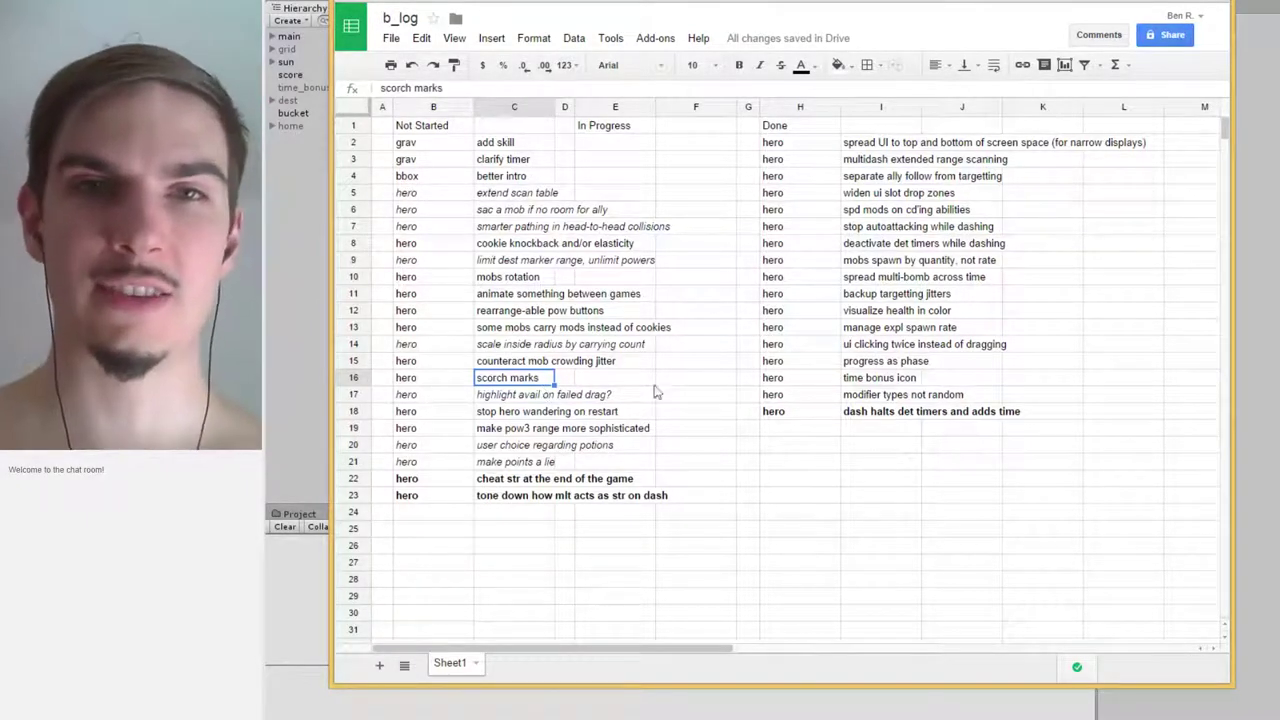
left_click(490, 365)
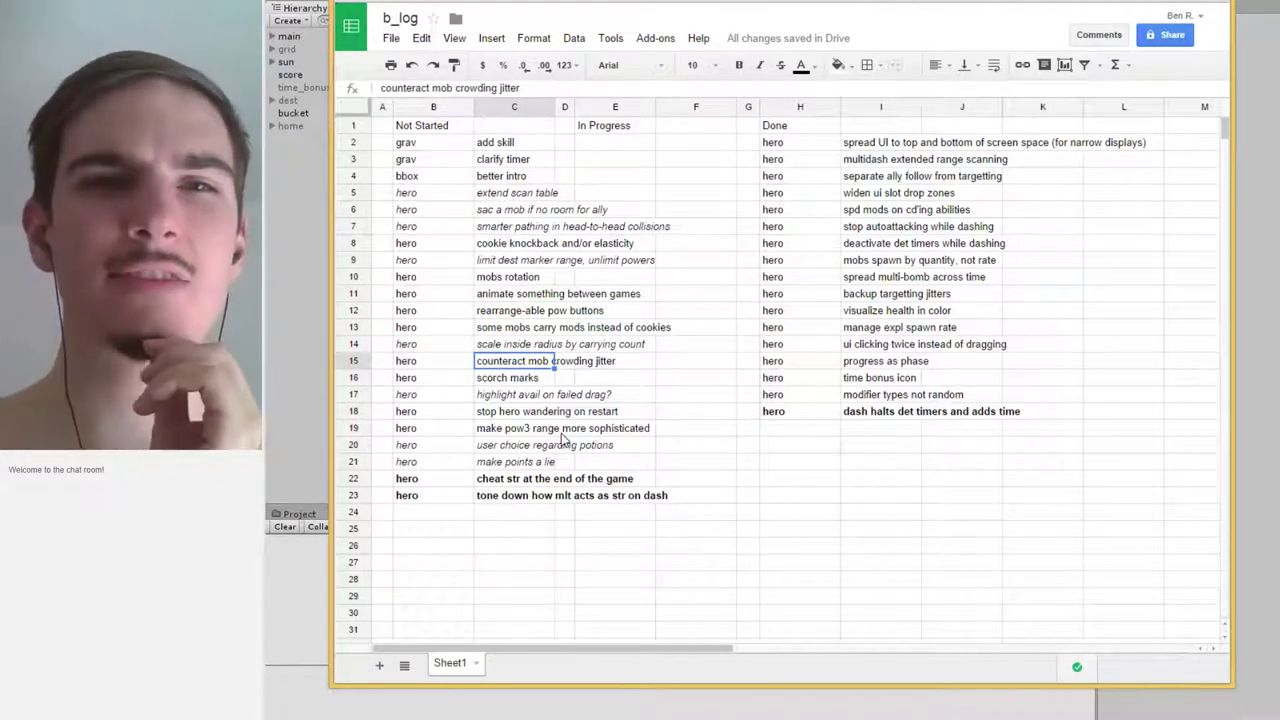
left_click_drag(518, 480, 471, 484)
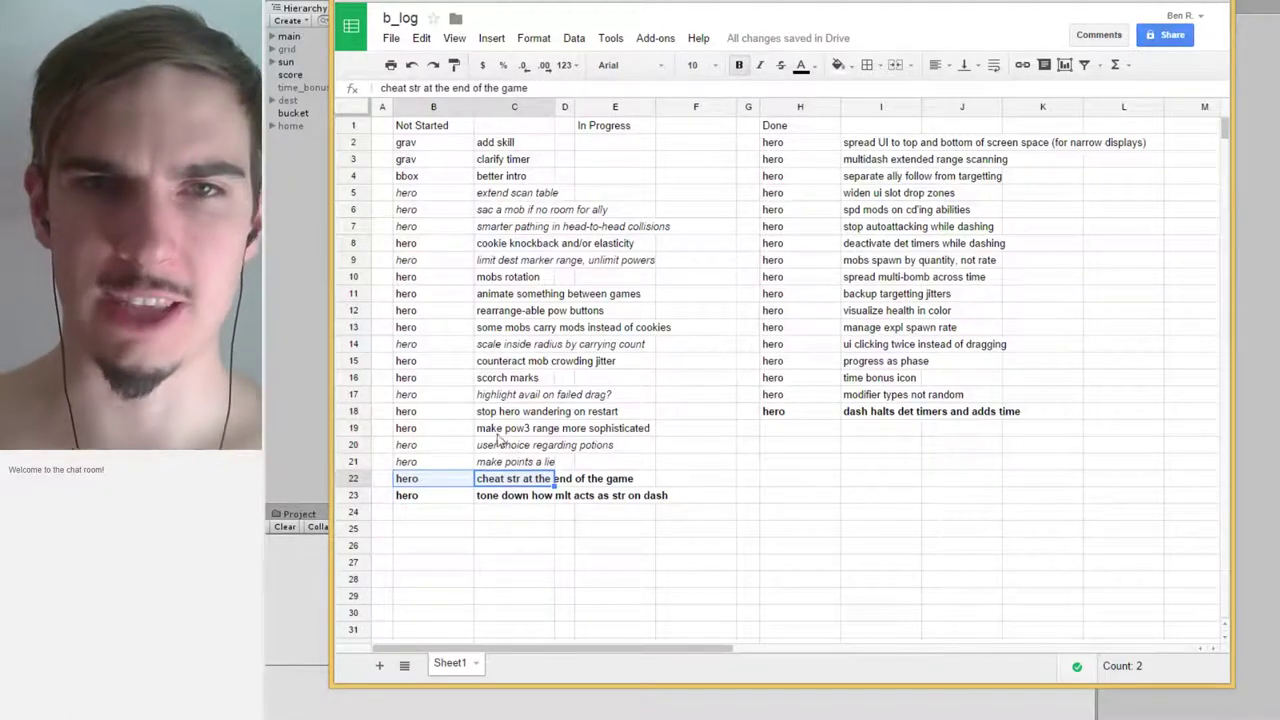
left_click(520, 328)
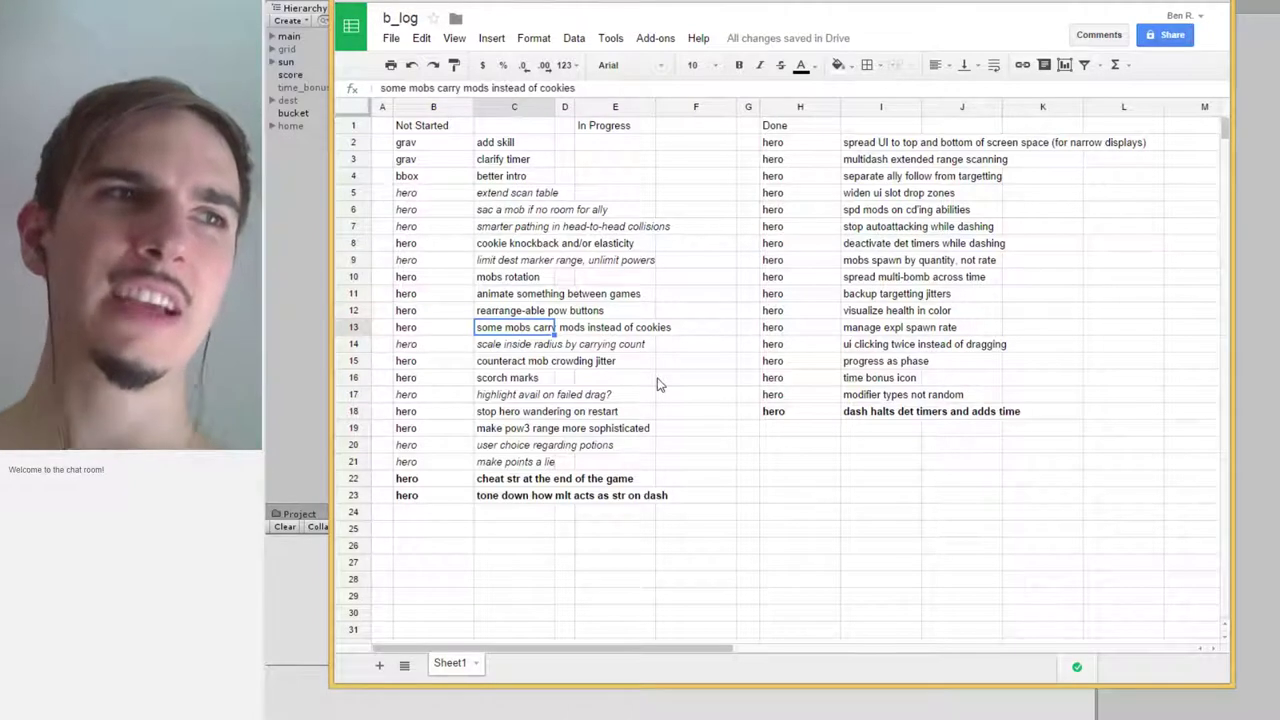
left_click(505, 312)
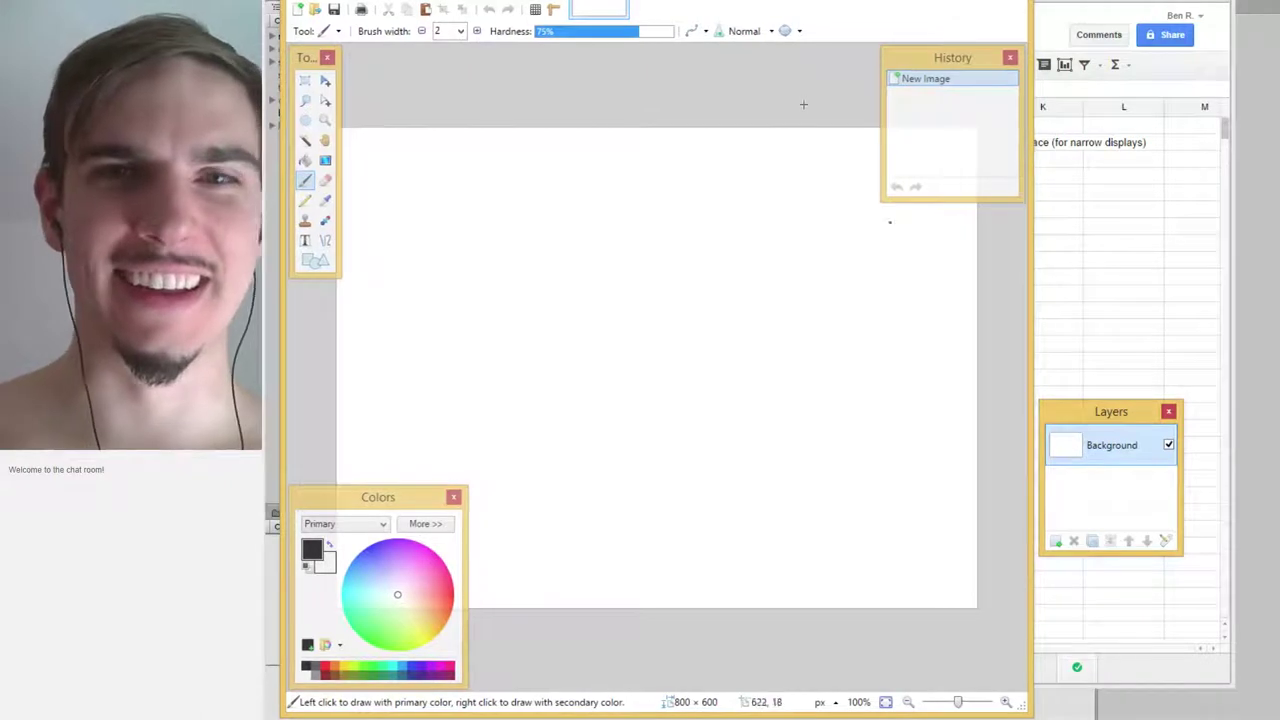
Drag the Paint.NET window's corner to enlarge it around the 800 × 600 image
left_click_drag(1027, 710, 1212, 716)
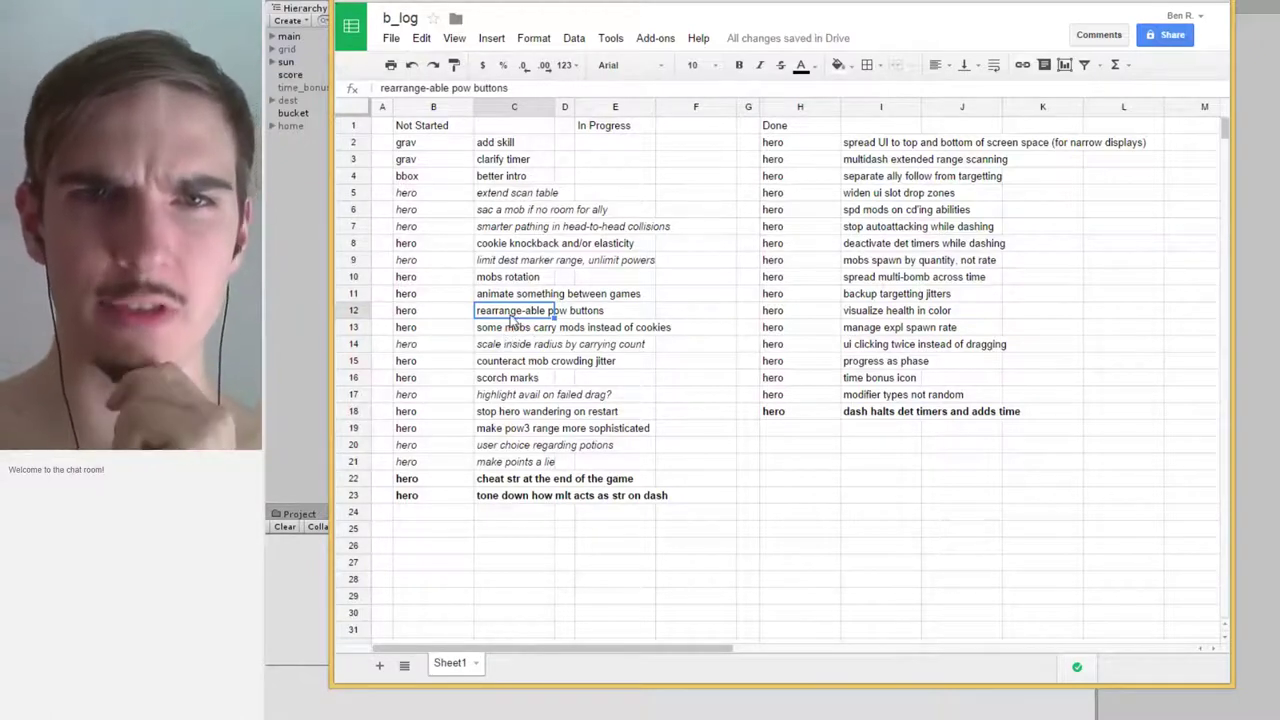
Review the animate-between-games, mobs rotation and cookie knockback/elasticity tasks in the Not Started list
left_click(508, 297)
left_click(500, 316)
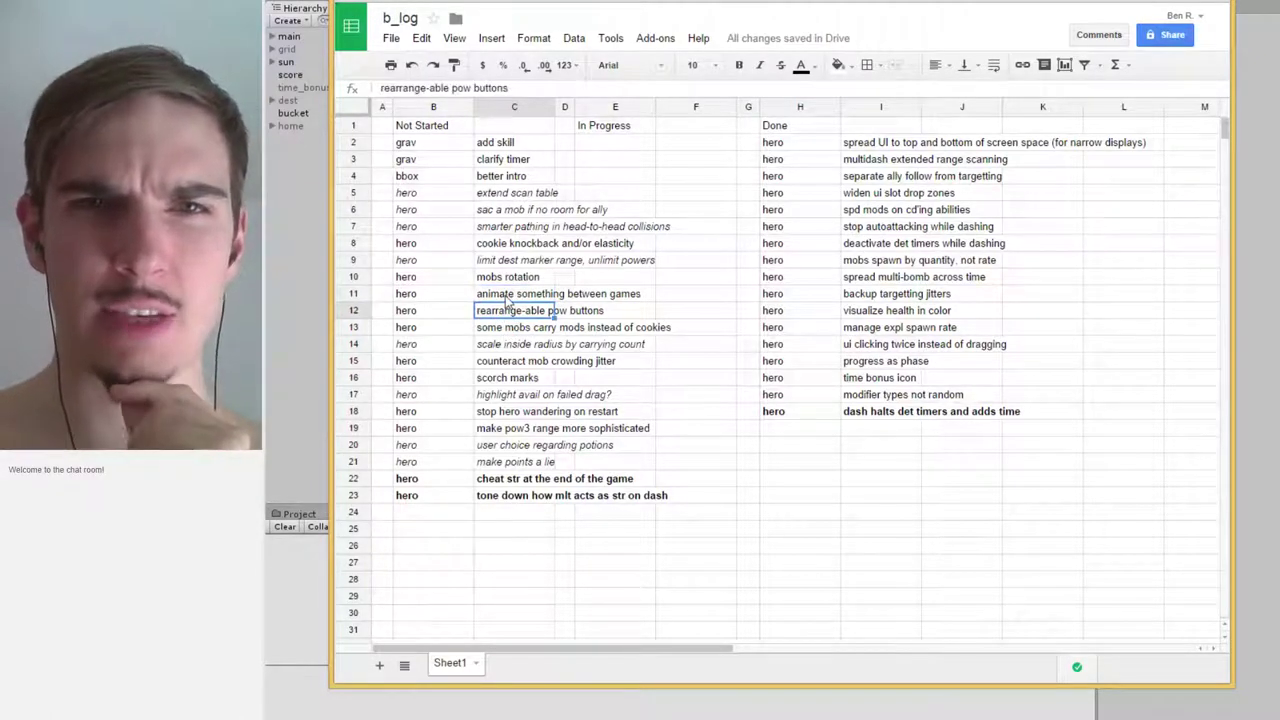
left_click(508, 297)
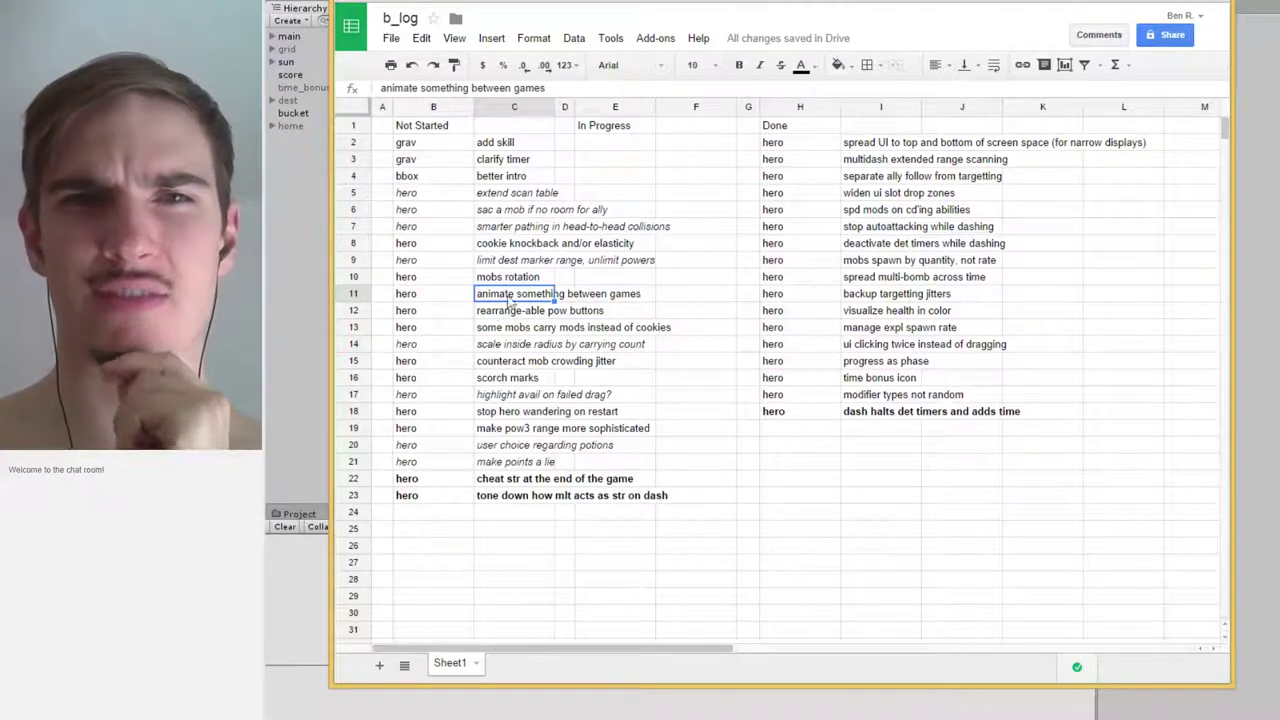
left_click(511, 280)
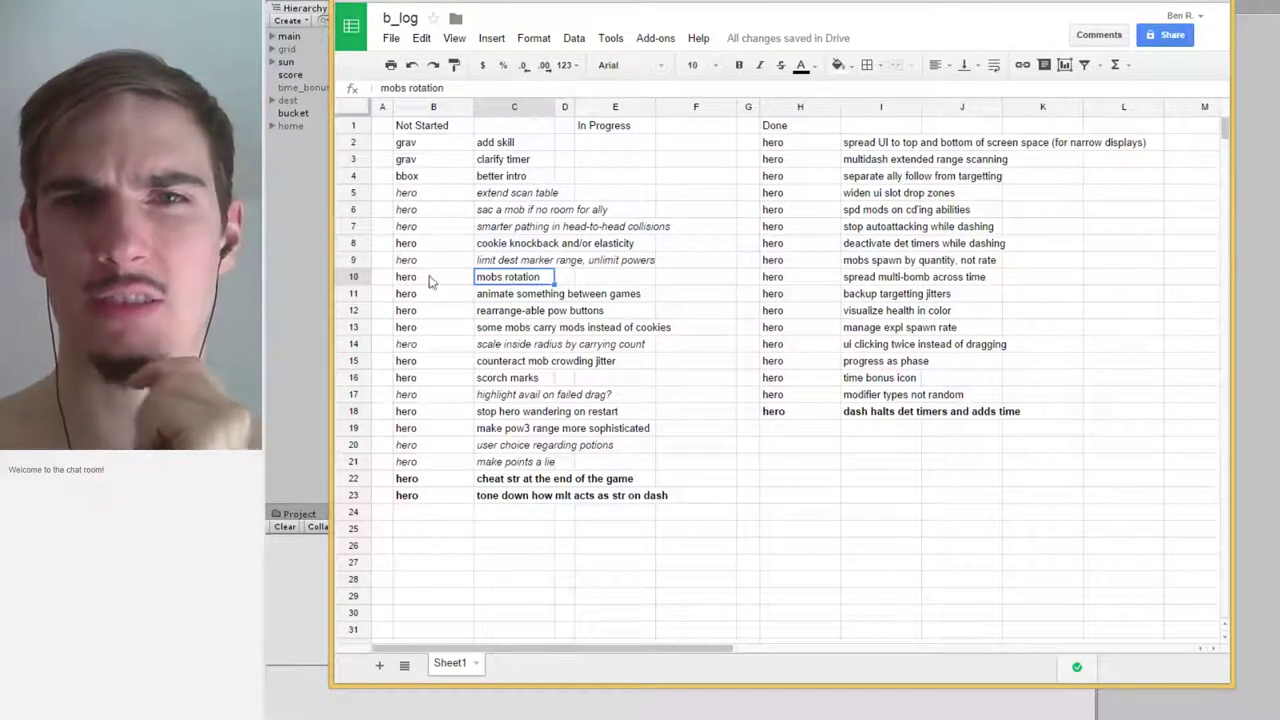
left_click(530, 249)
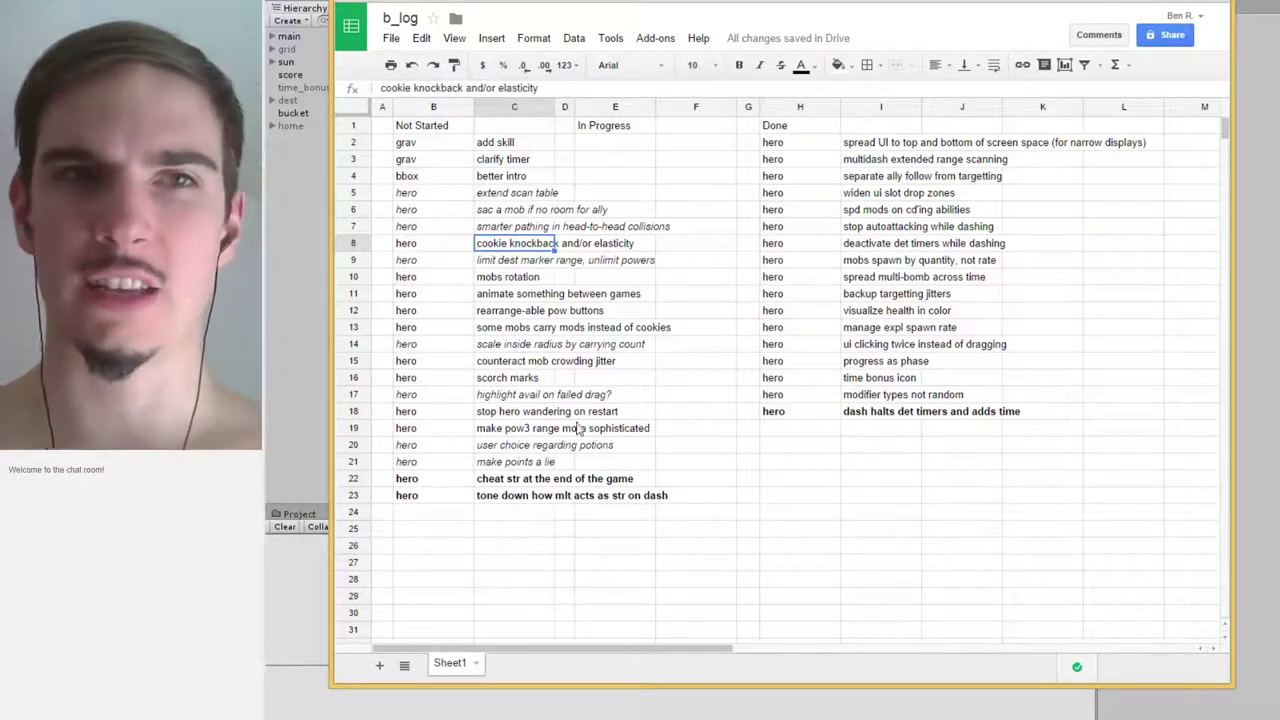
Open play.cs from the MonoDevelop start page and scroll to its GameObject and float field declarations
key("alt+Tab")
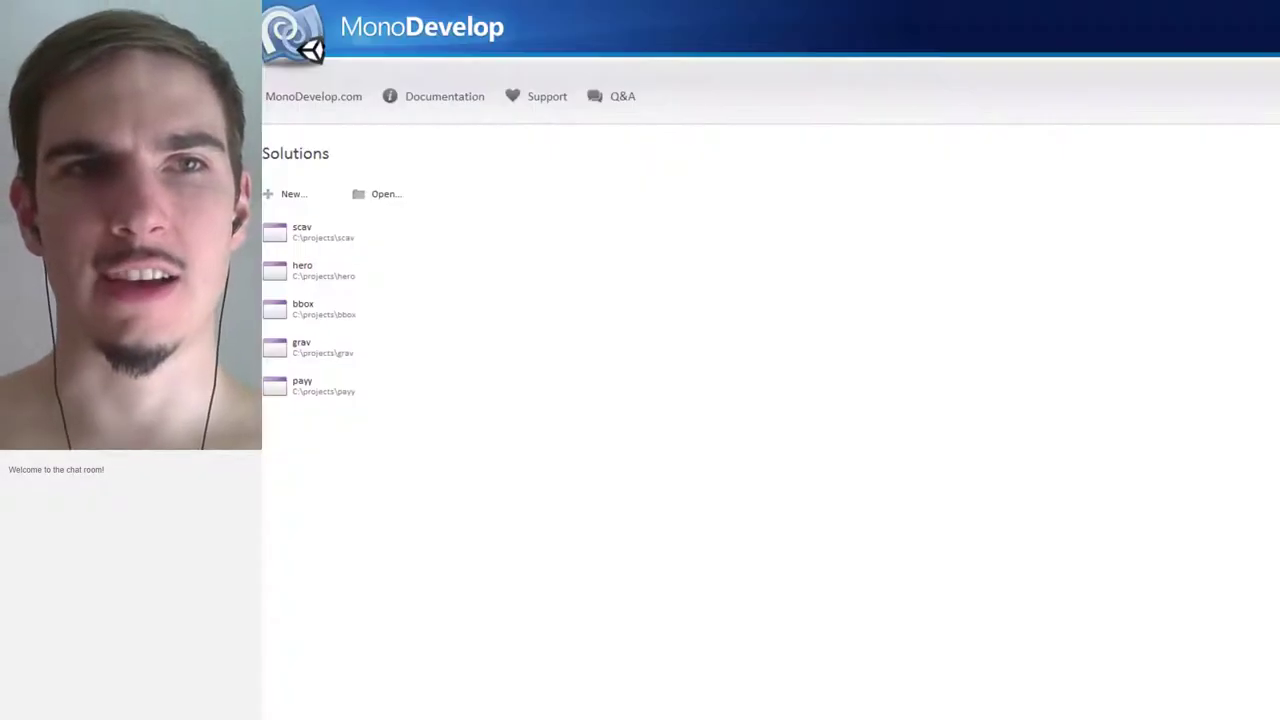
left_click(303, 270)
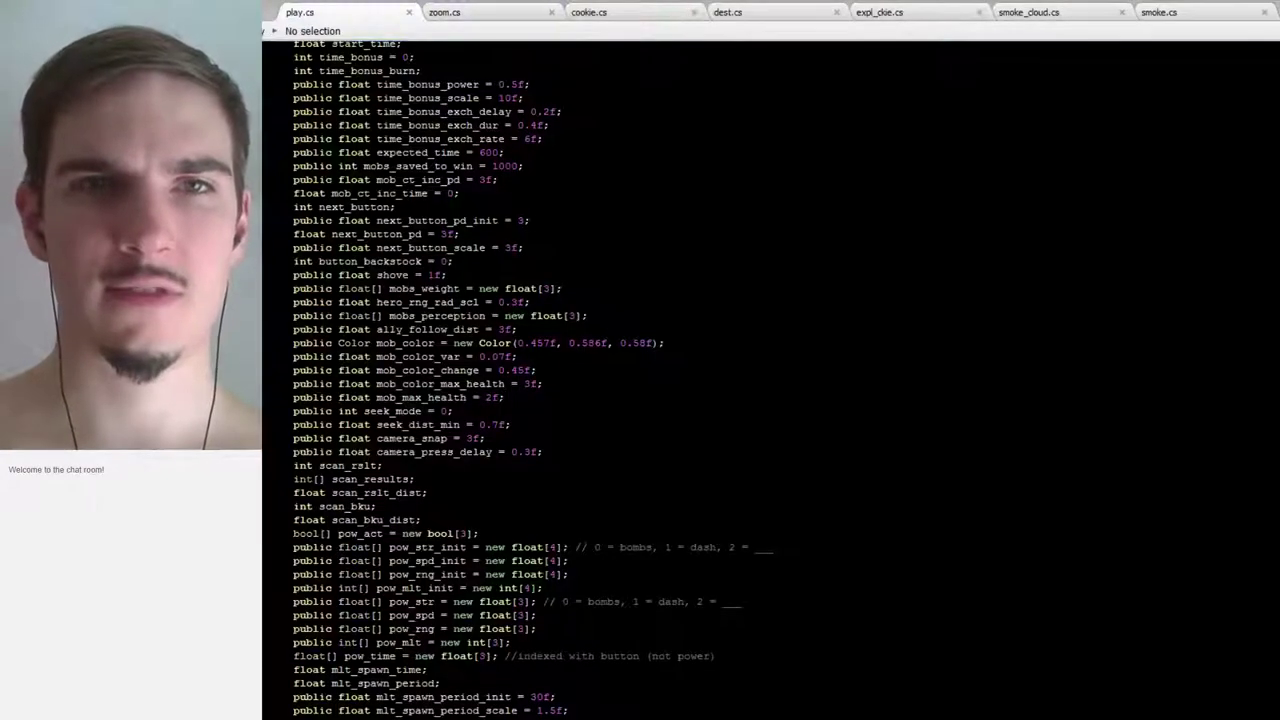
key("alt+Tab")
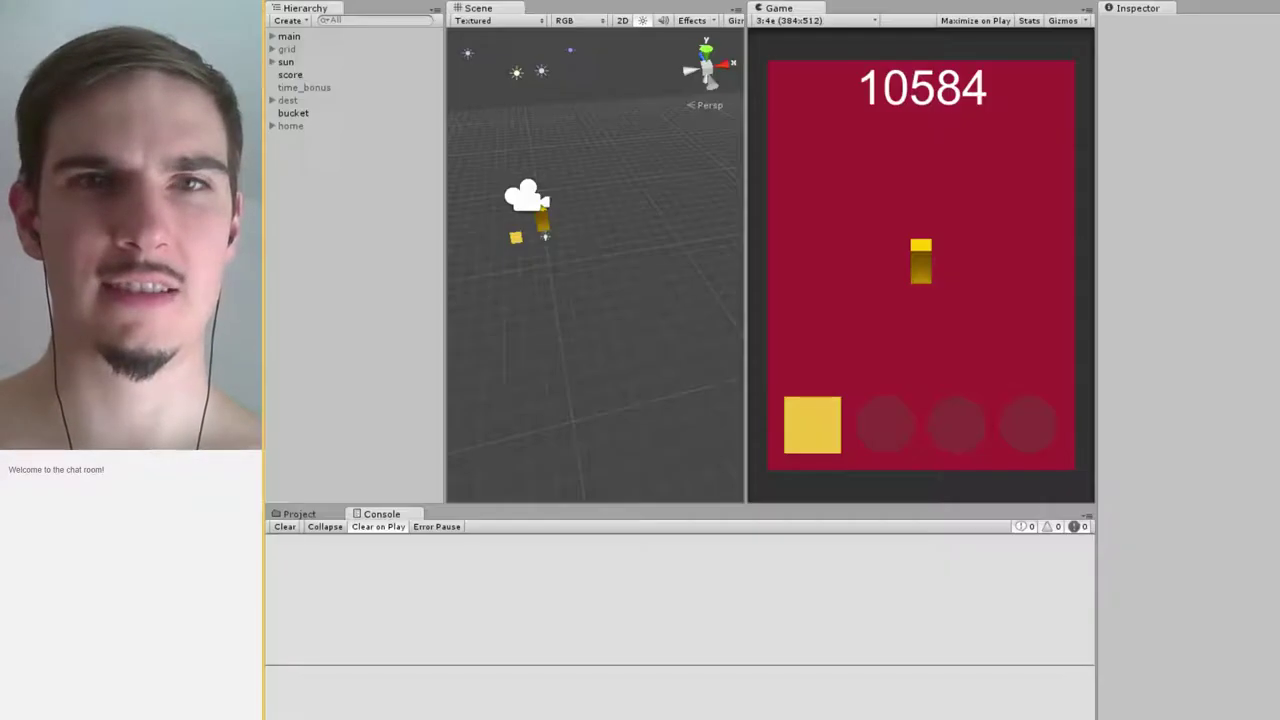
key("alt+Tab")
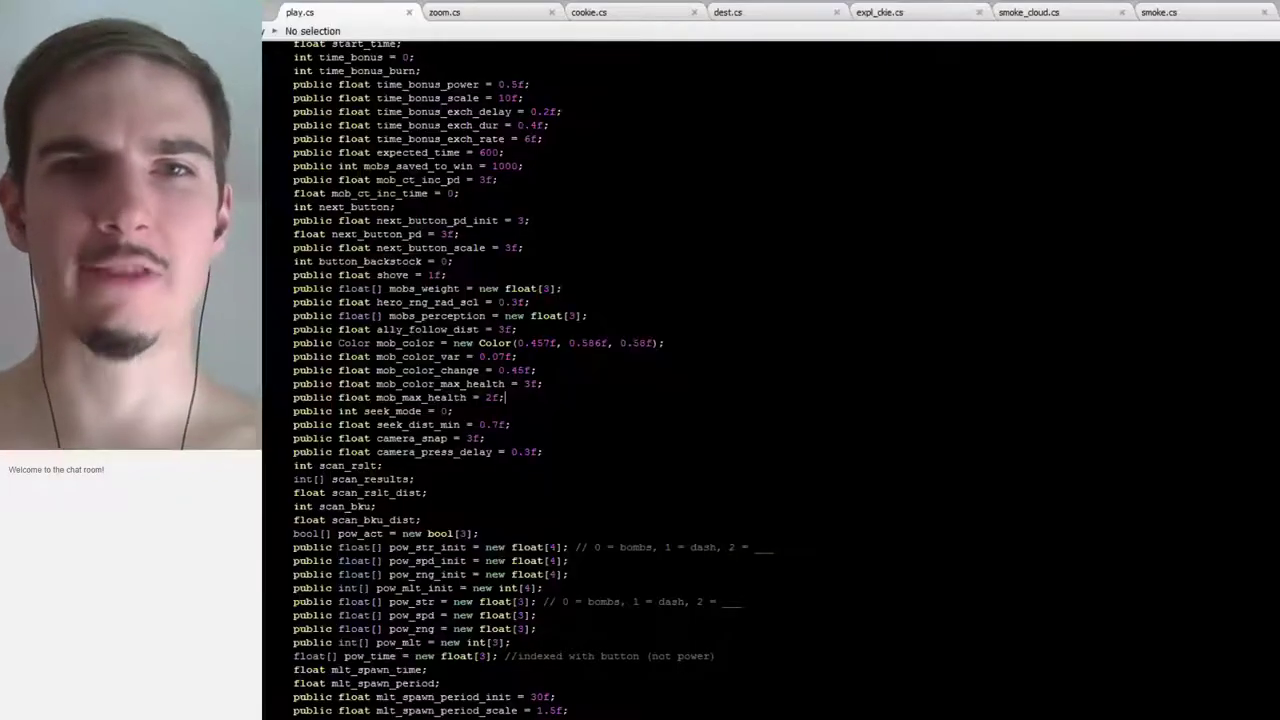
scroll(770, 380, "up", 20)
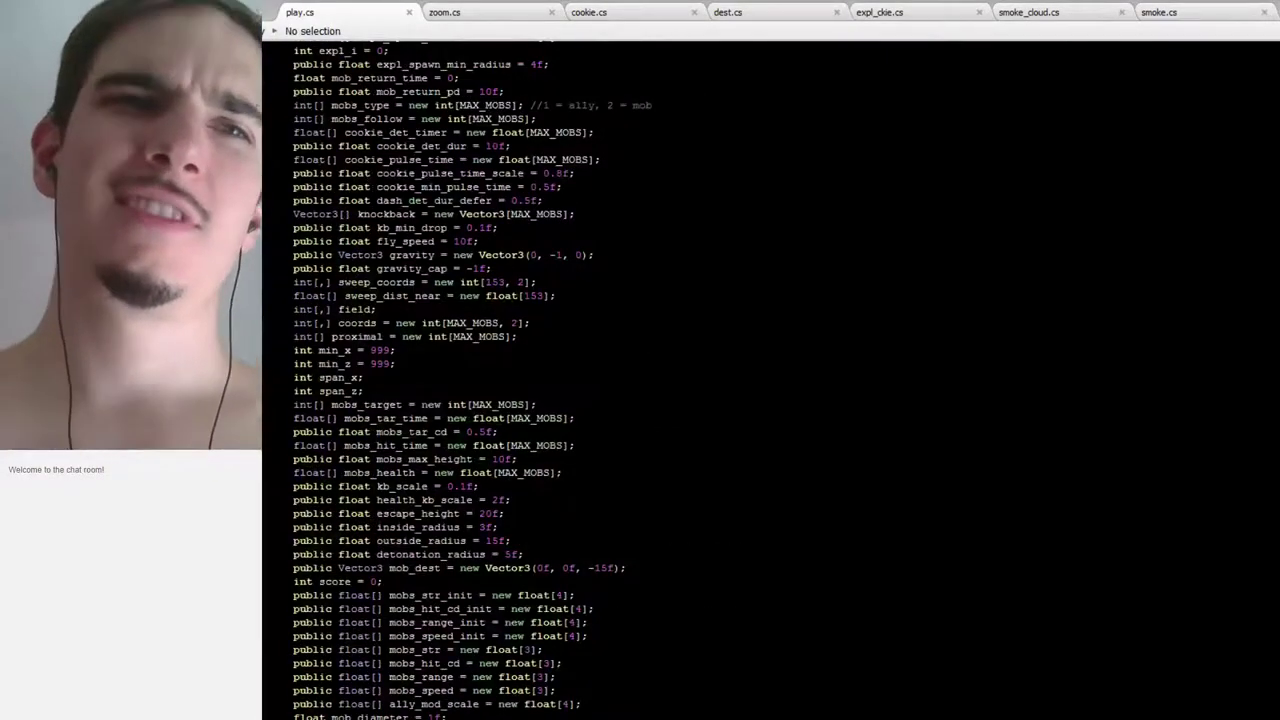
scroll(636, 352, "up", 16)
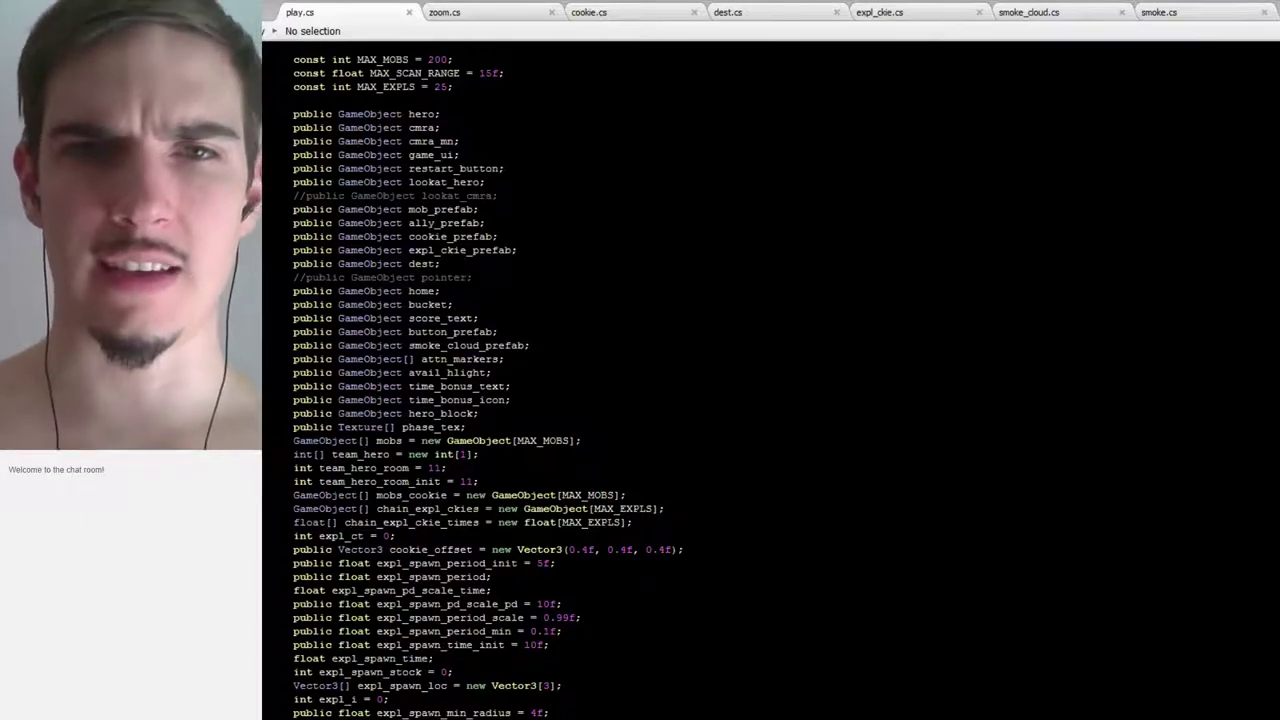
scroll(627, 293, "down", 9)
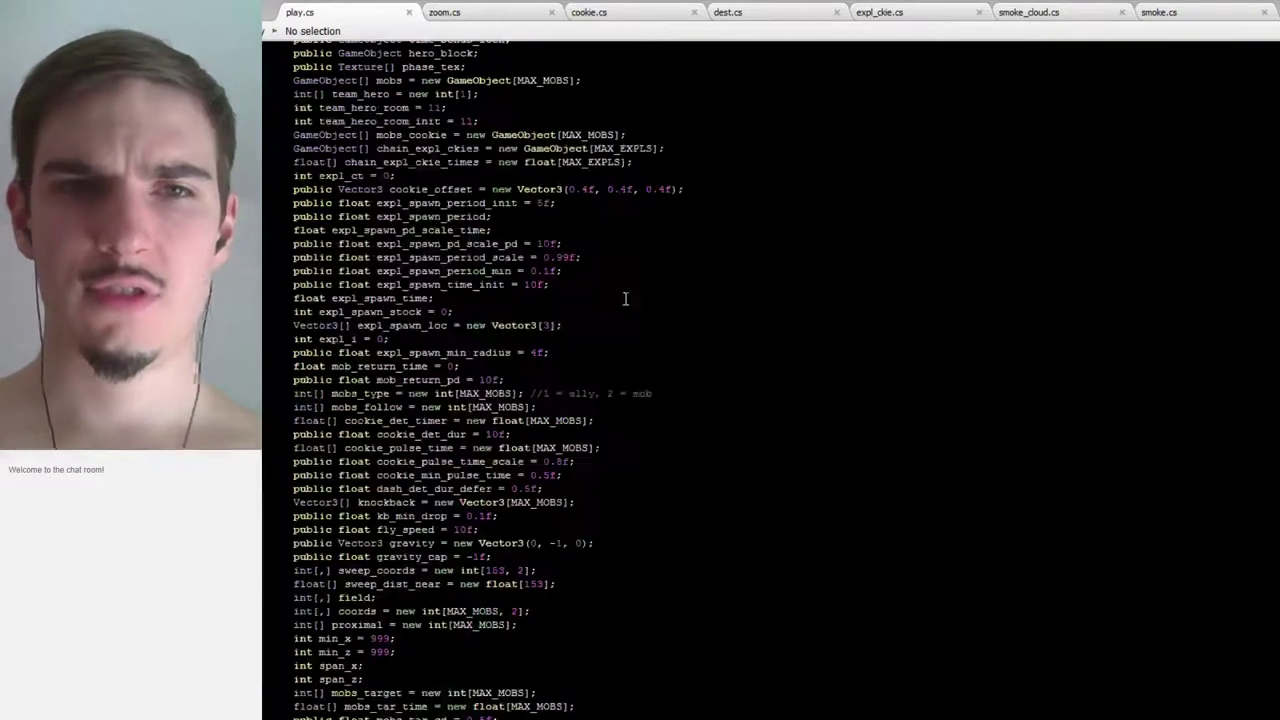
scroll(627, 293, "up", 4)
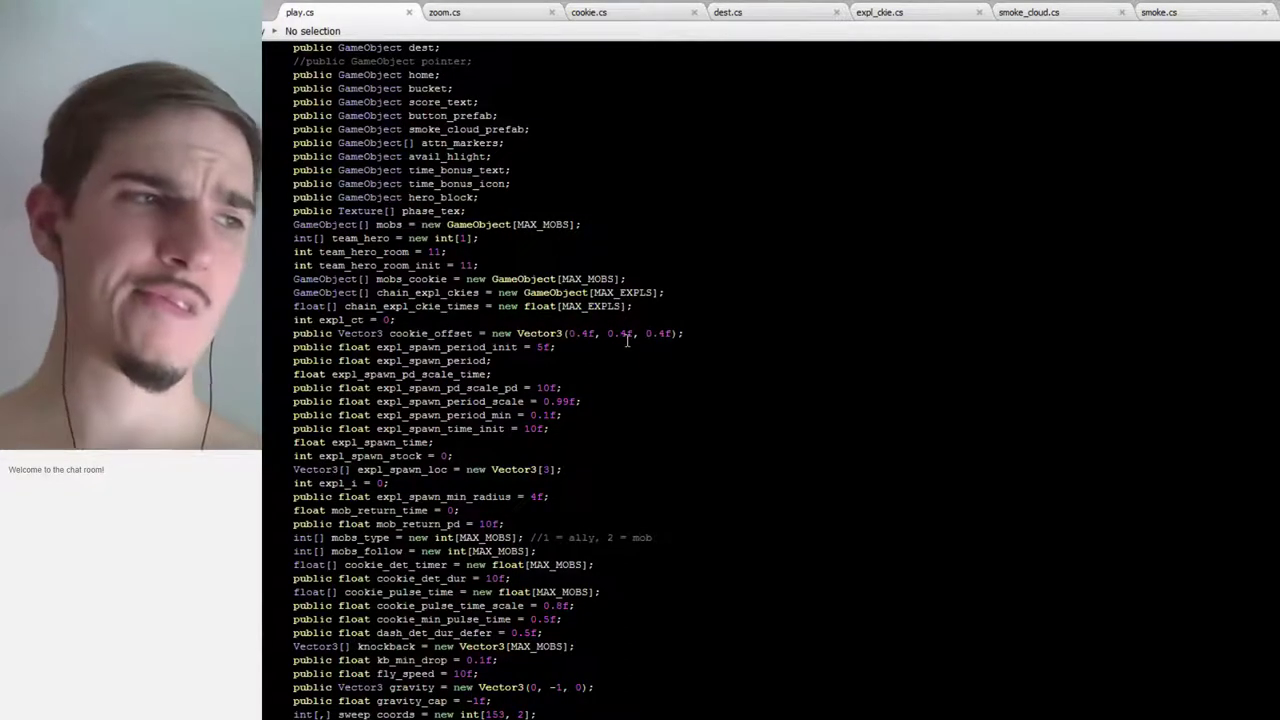
mouse_move(629, 340)
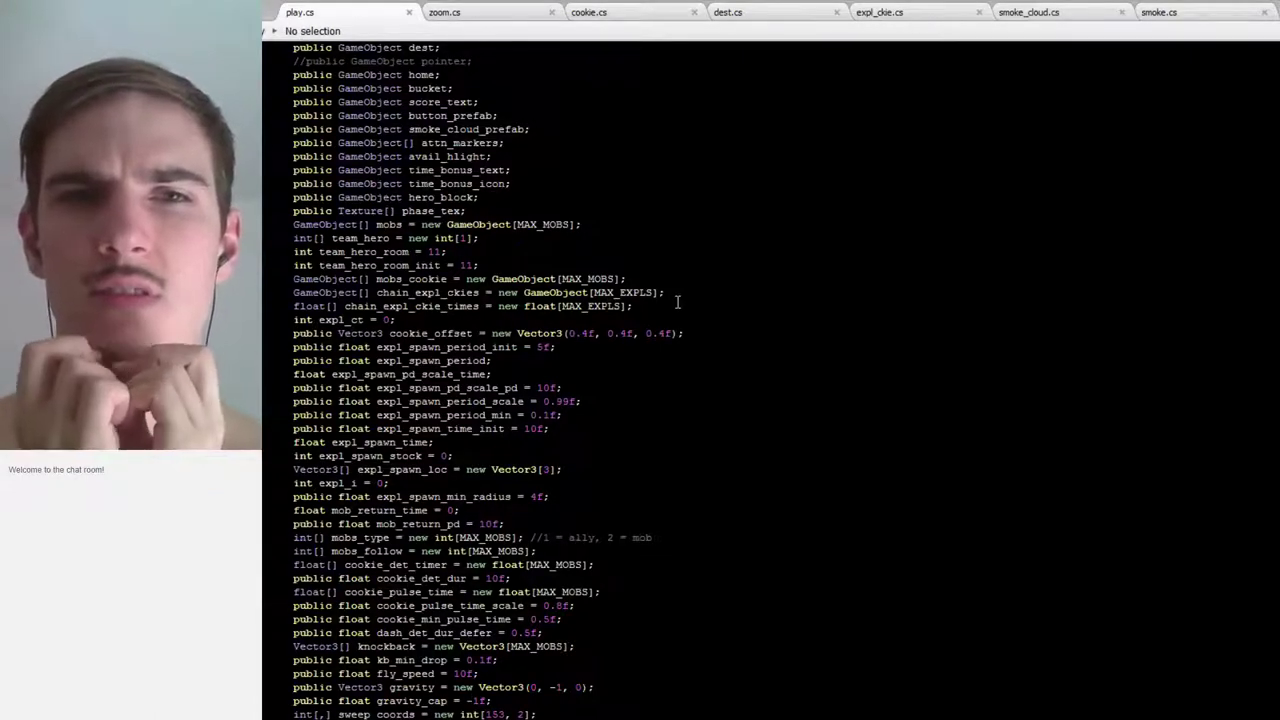
Search play.cs for pow_str and jump to its declaration
key("ctrl+f")
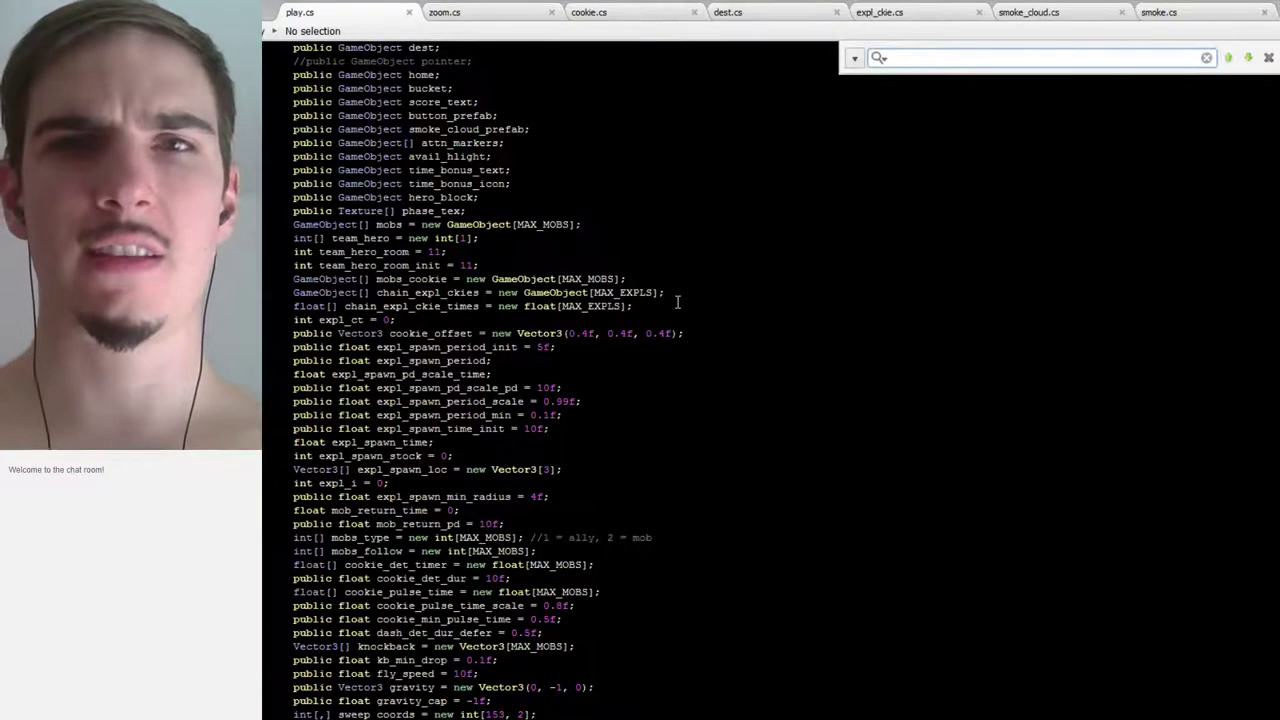
type("pow_s")
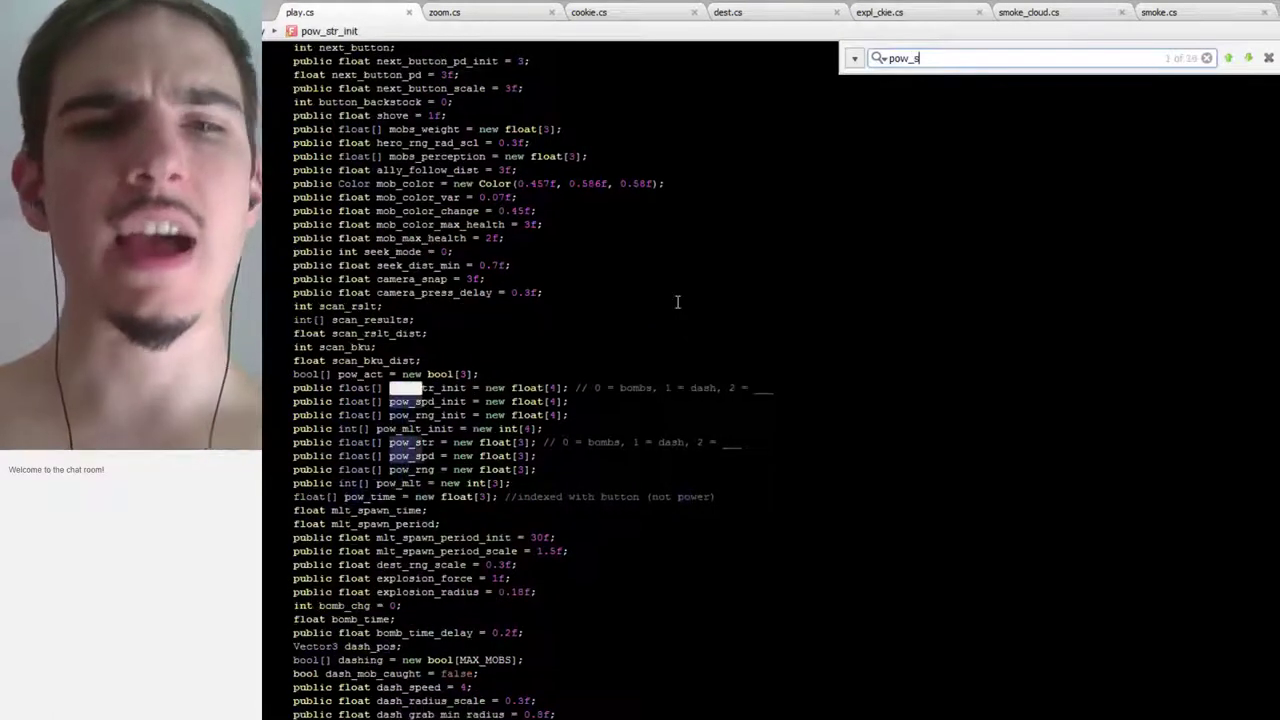
type("tr")
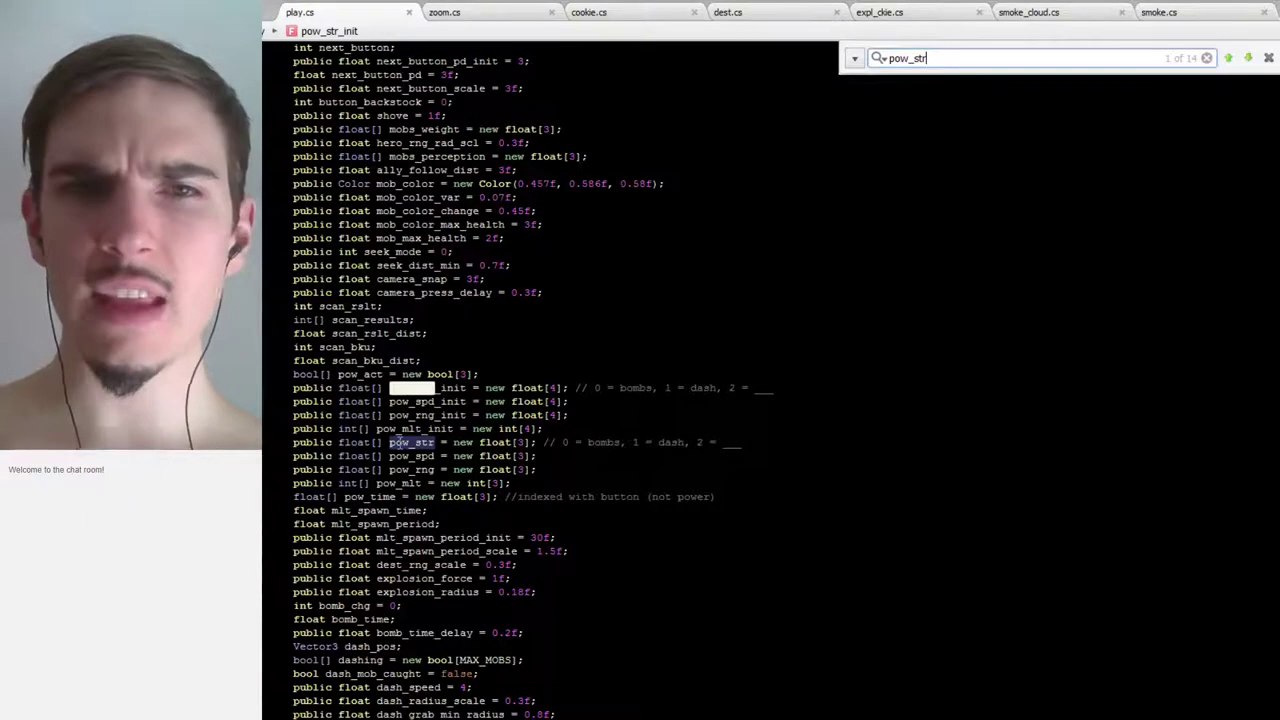
right_click(400, 442)
mouse_move(516, 455)
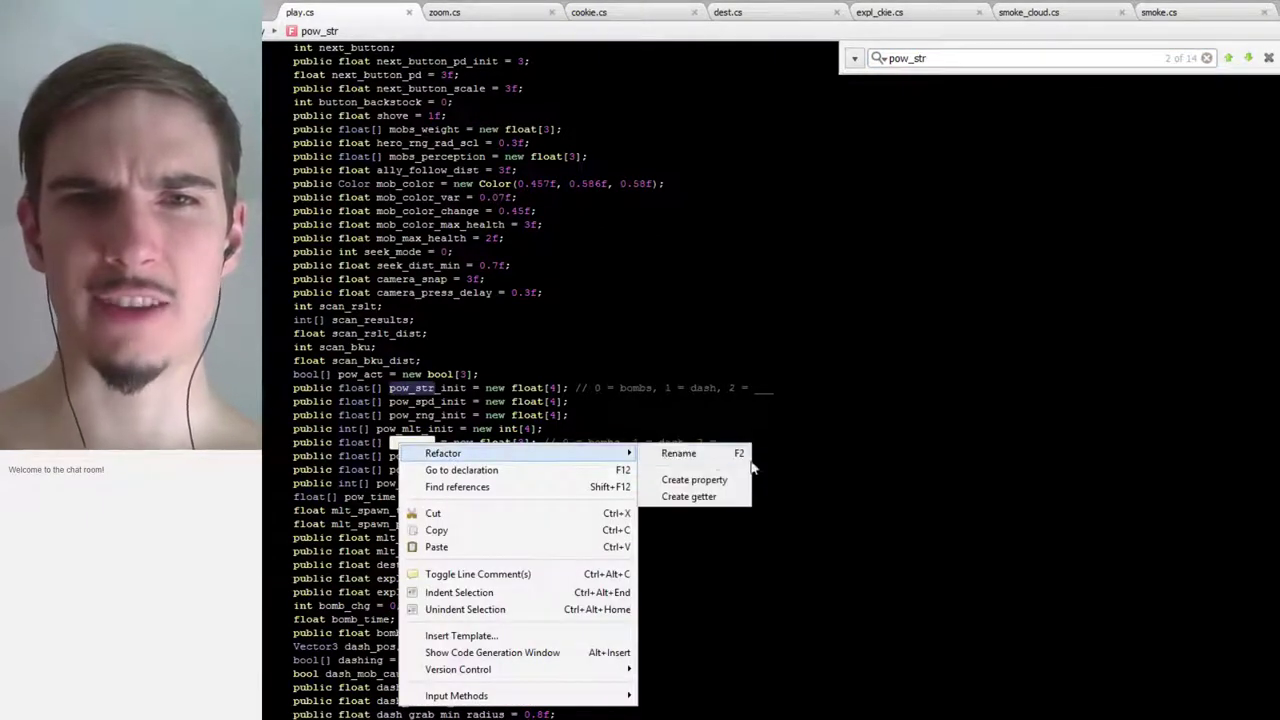
left_click(490, 470)
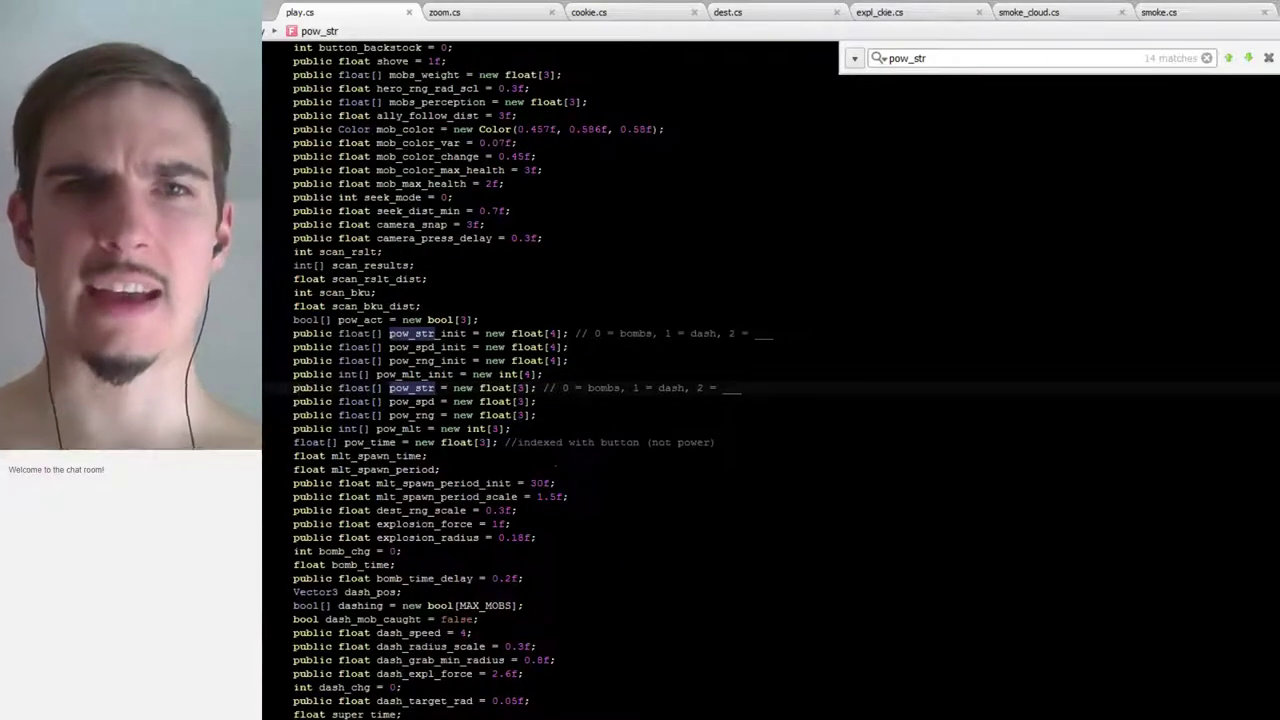
Find all 14 pow_str references, check the line 339 match, and return to the mobs_saved_to_win line
right_click(390, 388)
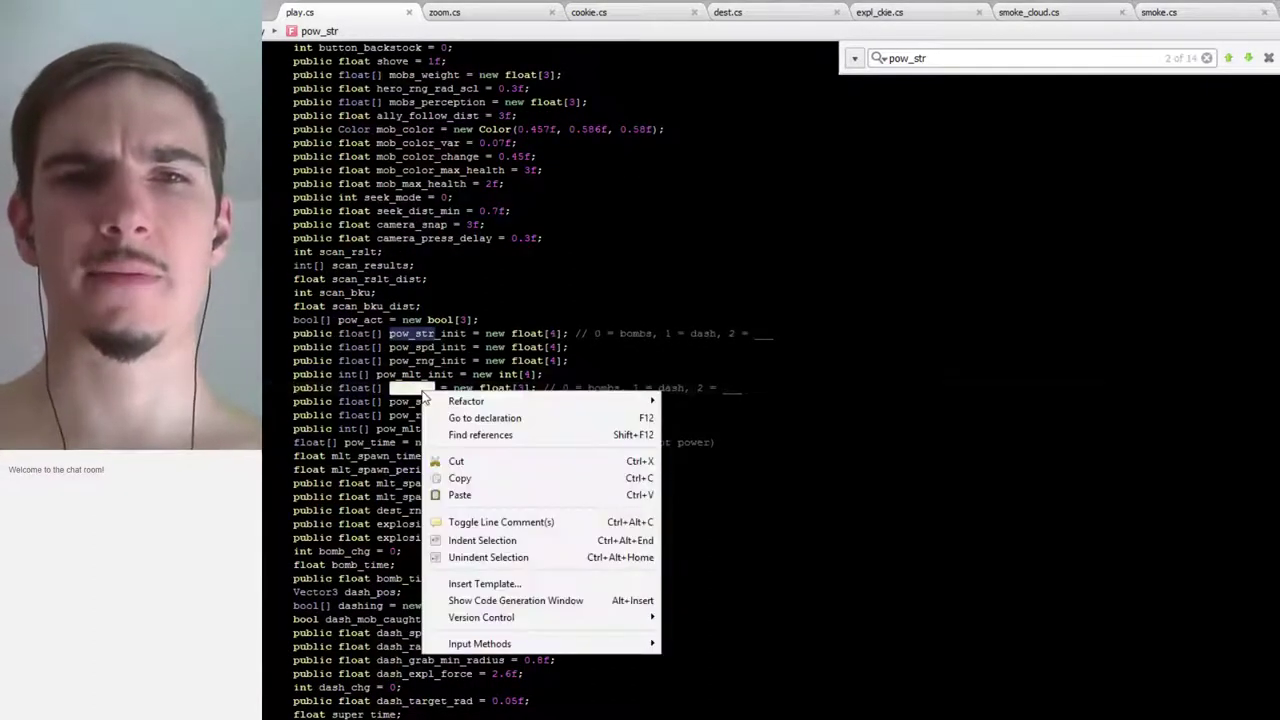
left_click(476, 436)
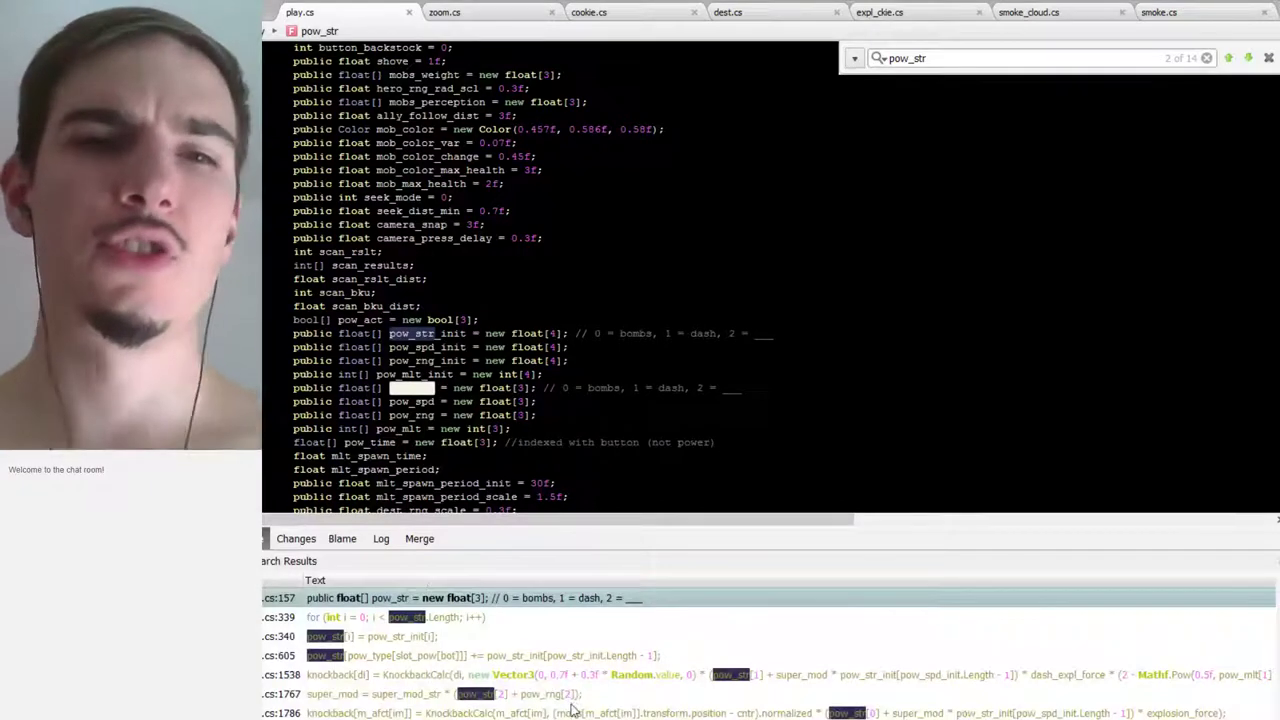
left_click(476, 617)
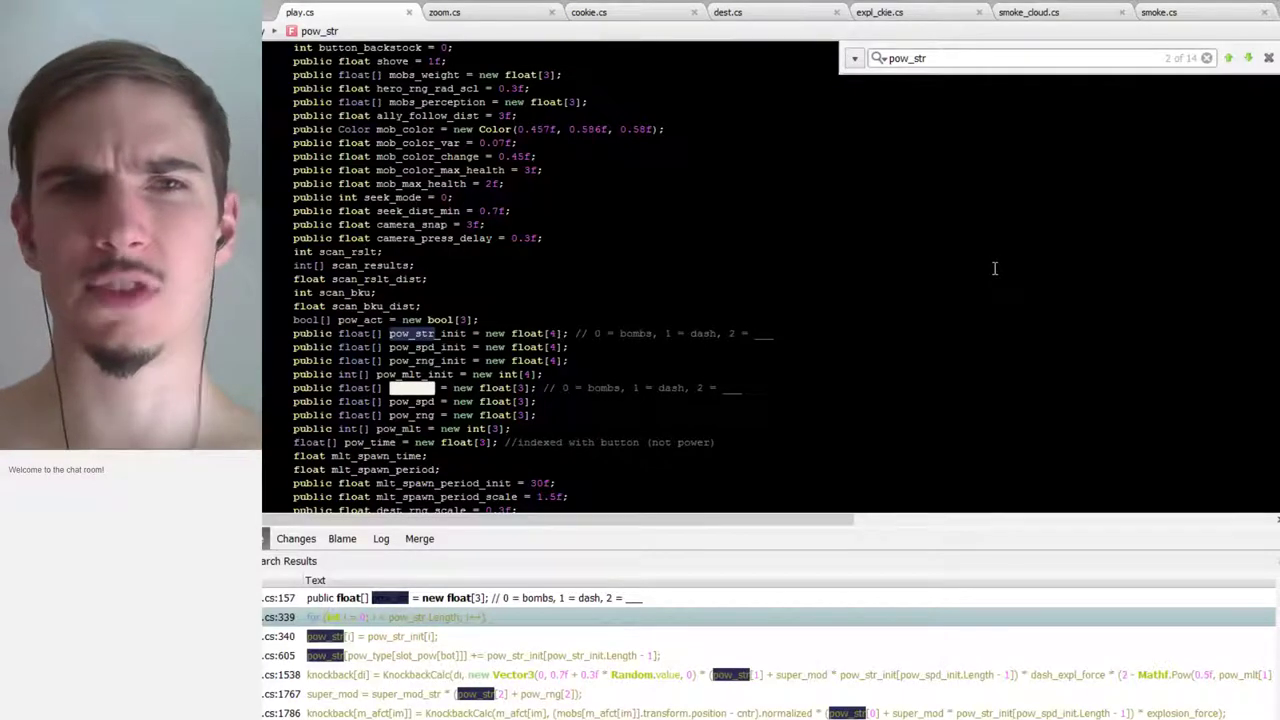
scroll(540, 430, "down", 1)
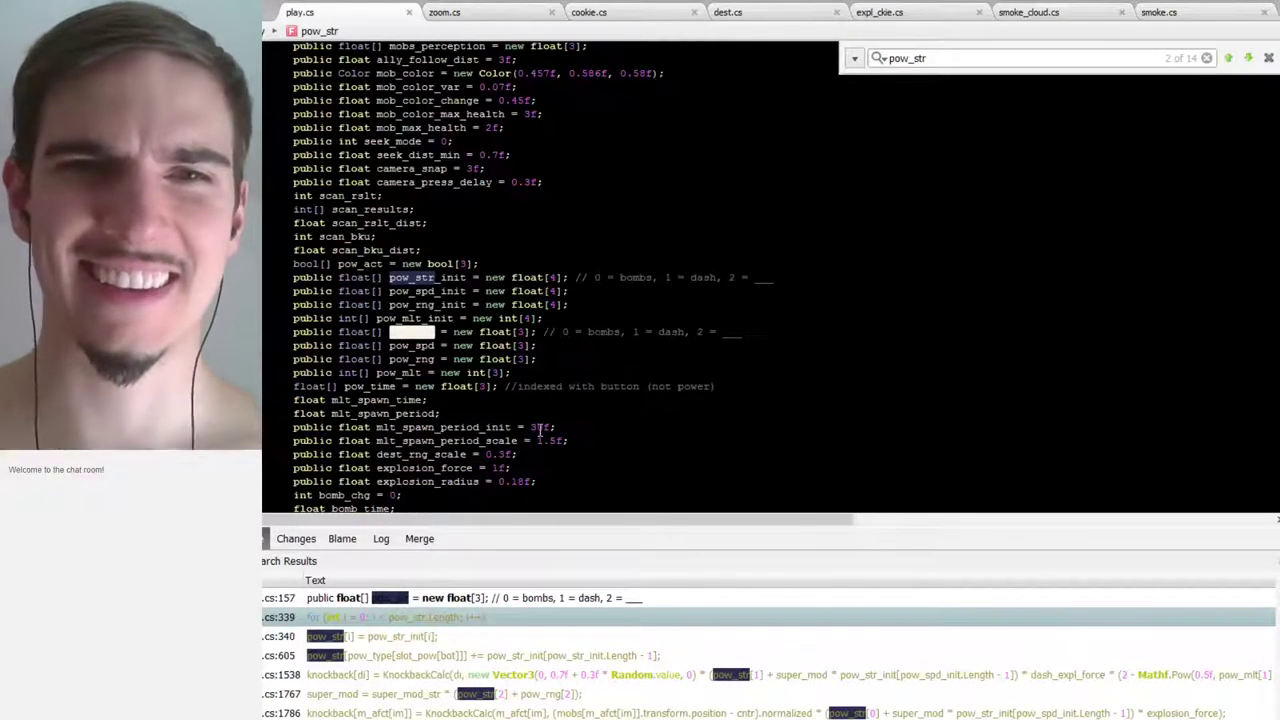
scroll(540, 430, "up", 2)
scroll(552, 385, "up", 8)
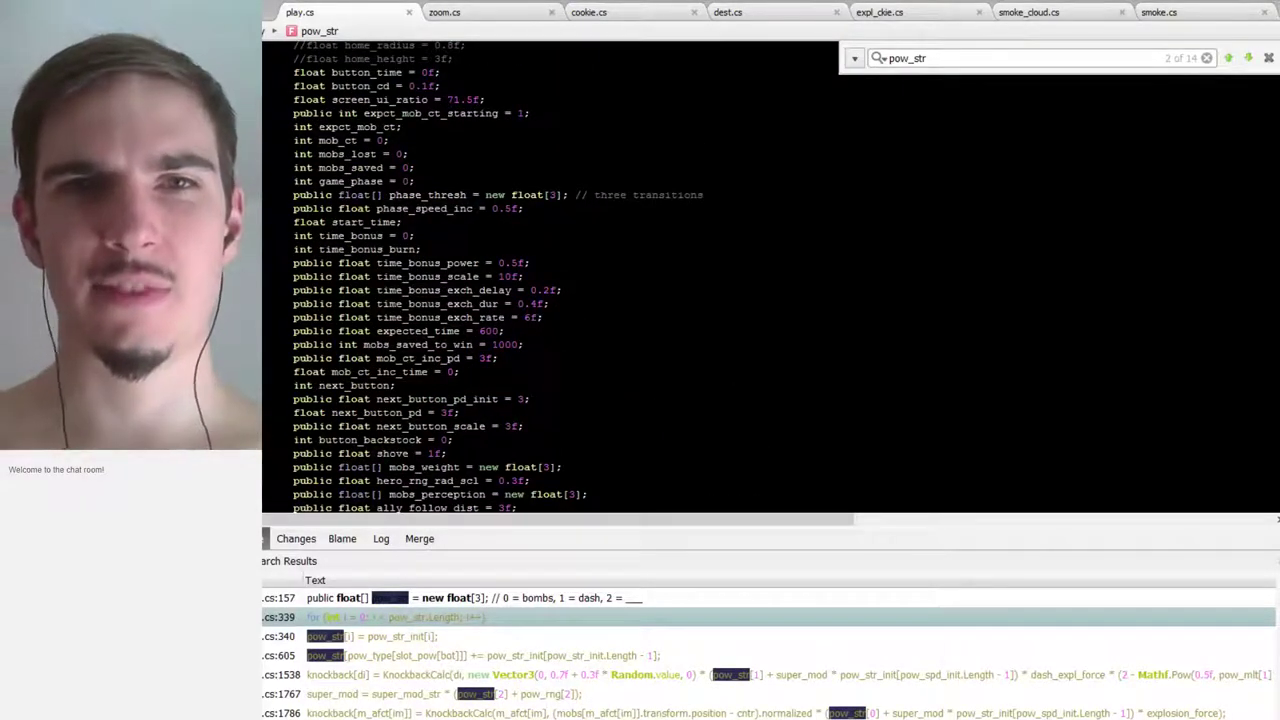
left_click(535, 344)
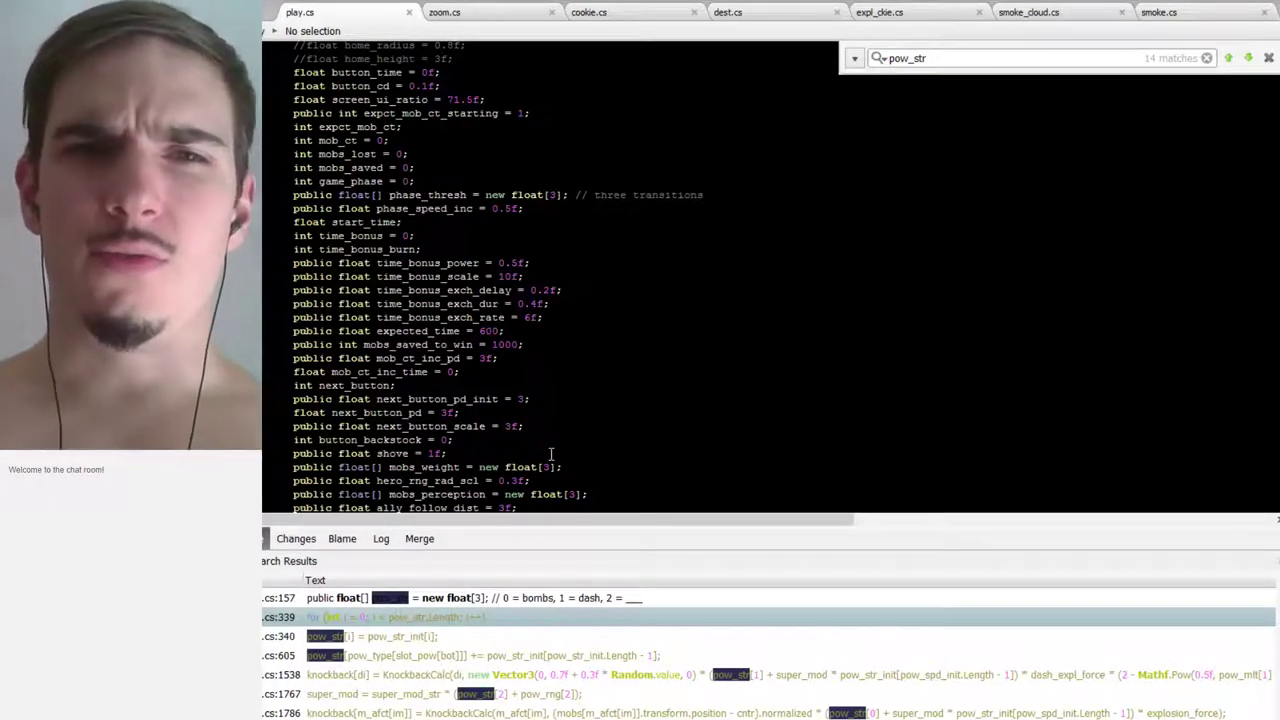
Add 'public float victory_rush_max = 3f;' below the mobs_saved_to_win field
key("Return")
type("pu")
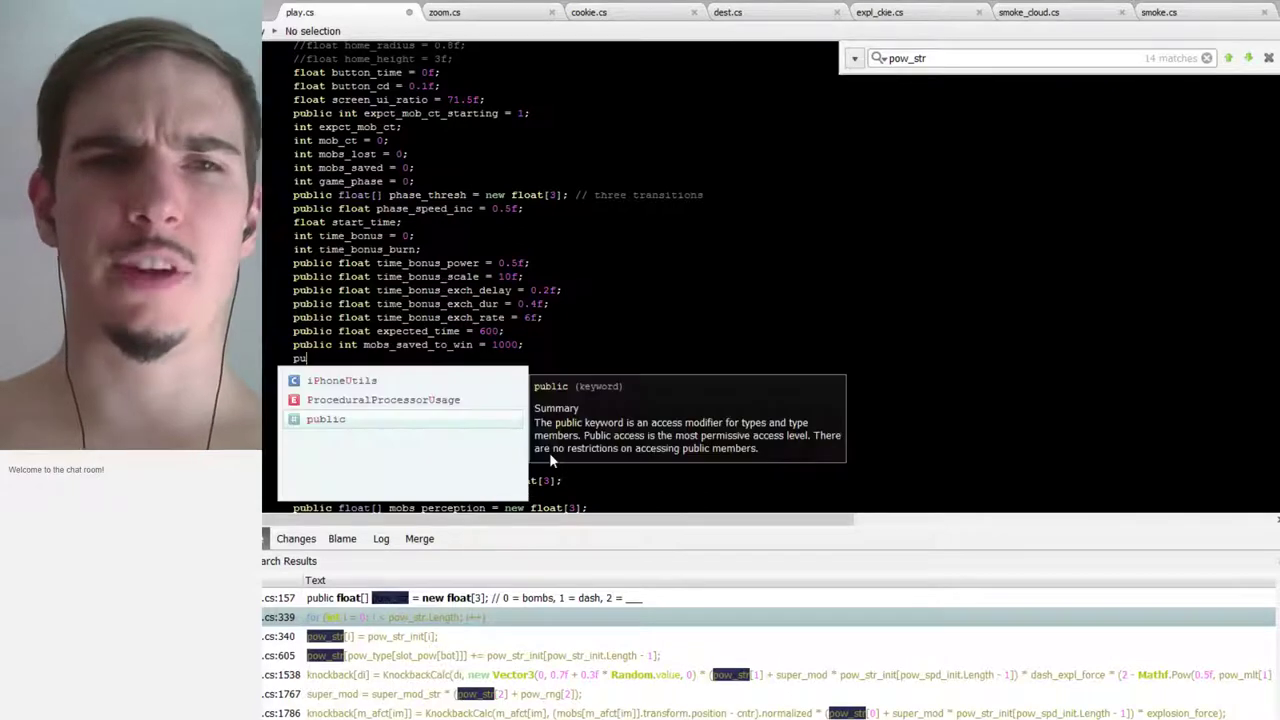
type("blic float")
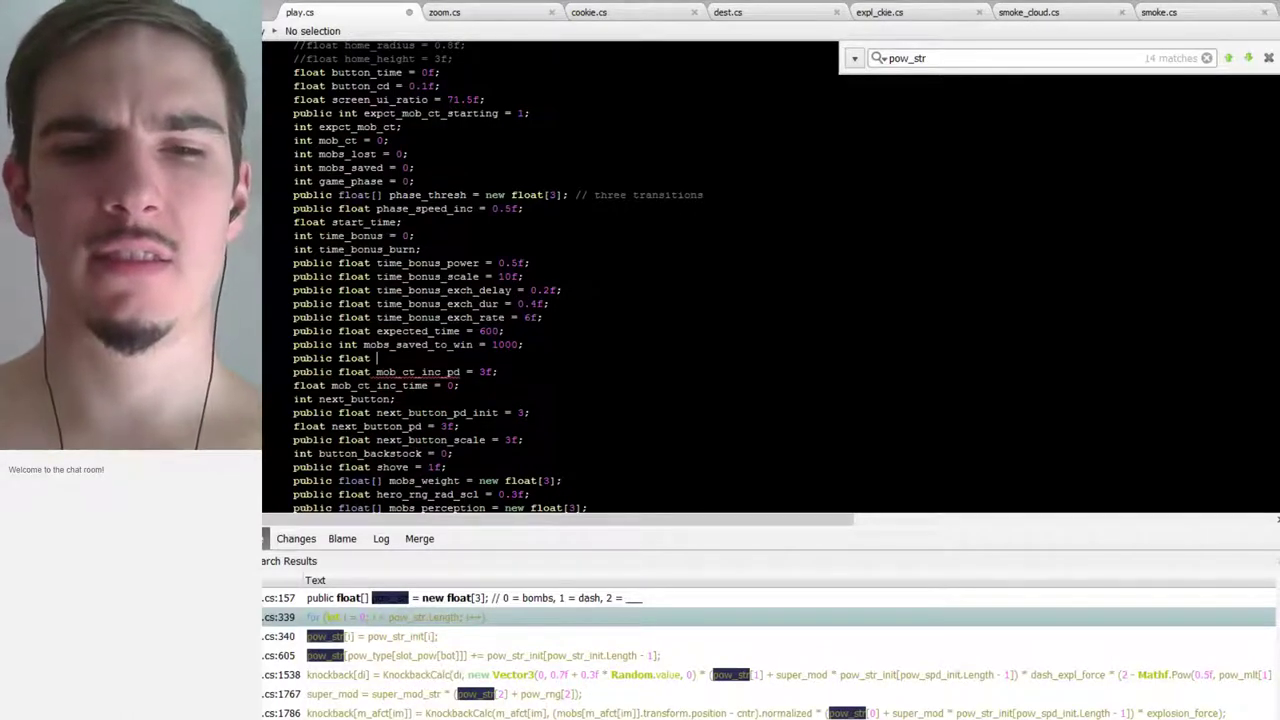
type("victory")
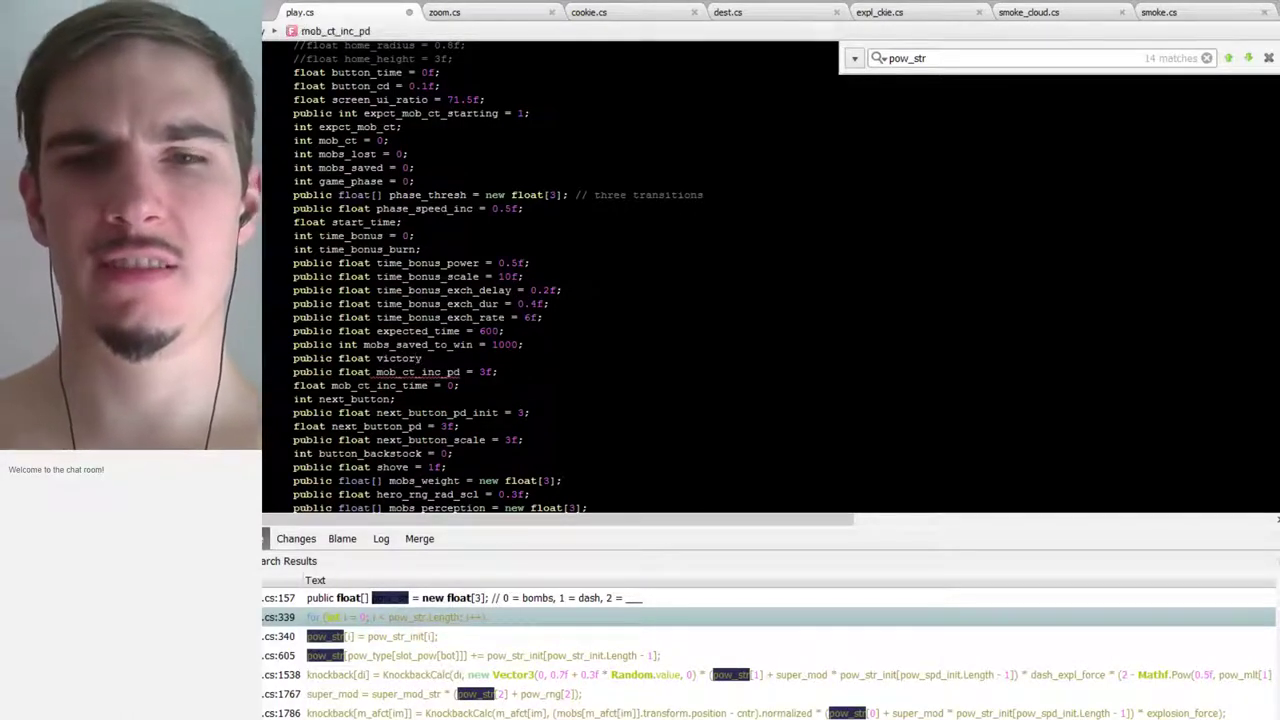
type("_rush ")
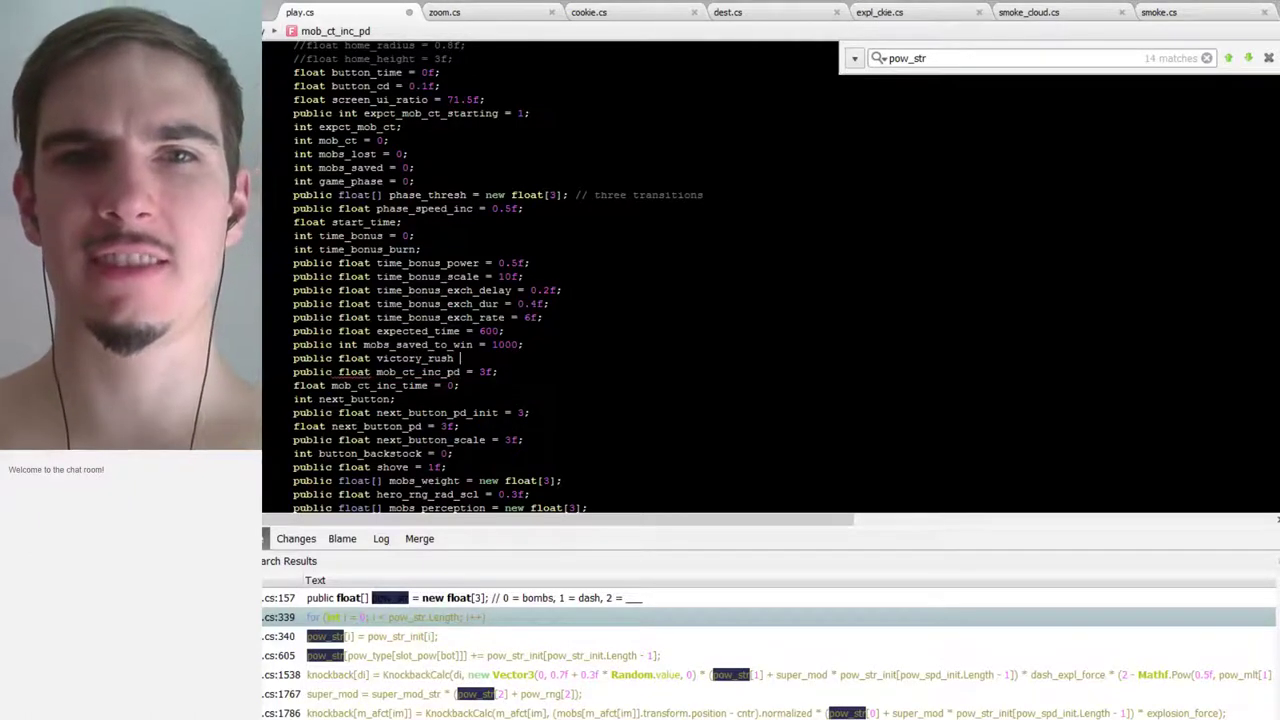
type("=")
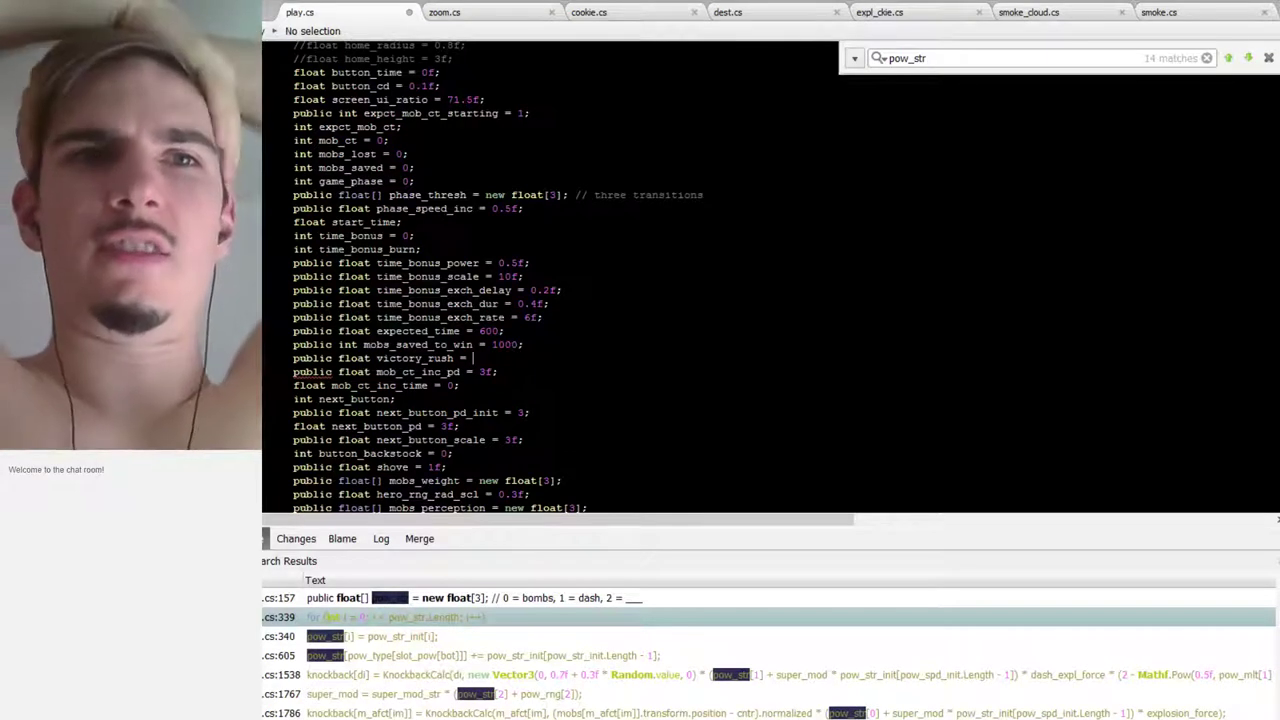
type("3")
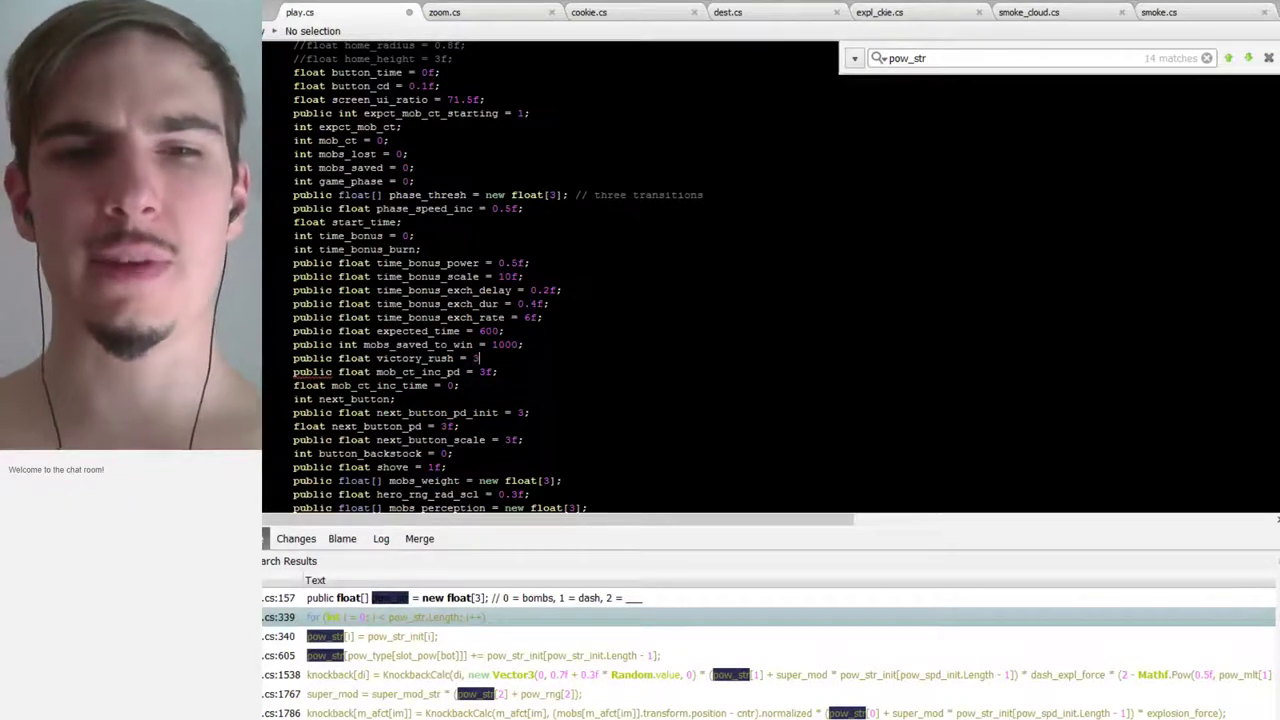
type("f;")
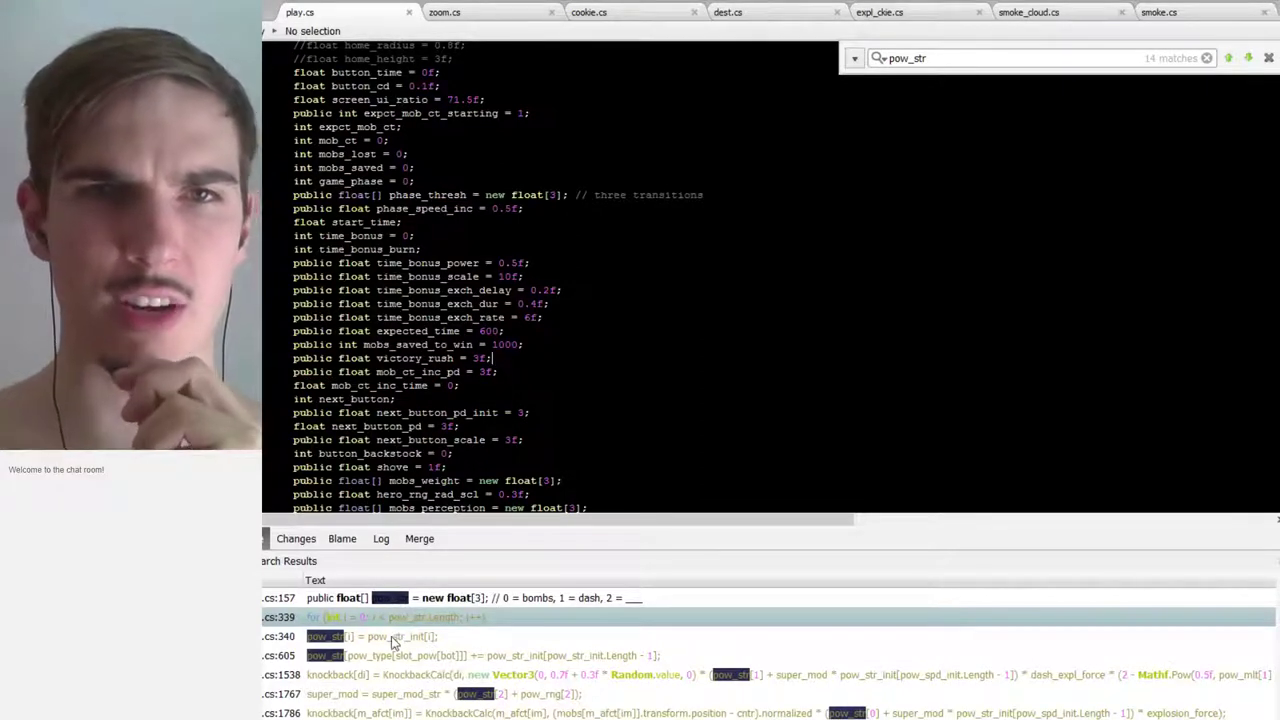
mouse_move(513, 345)
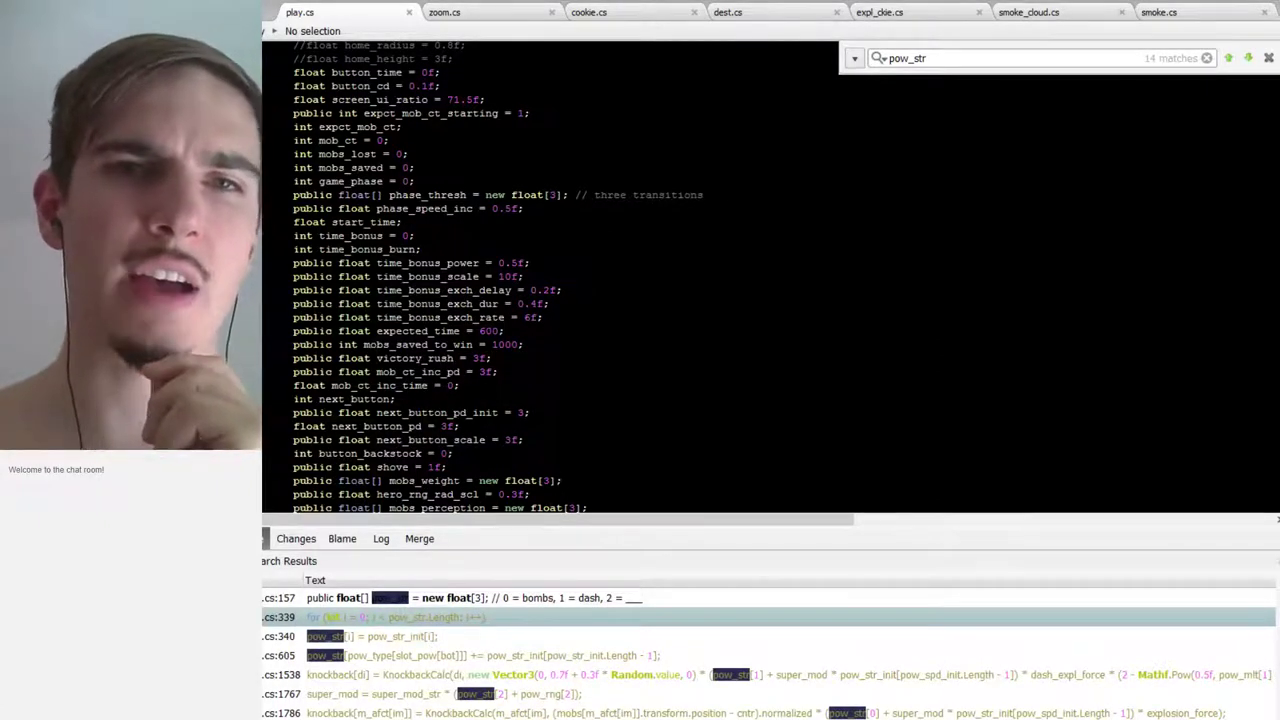
left_click(459, 358)
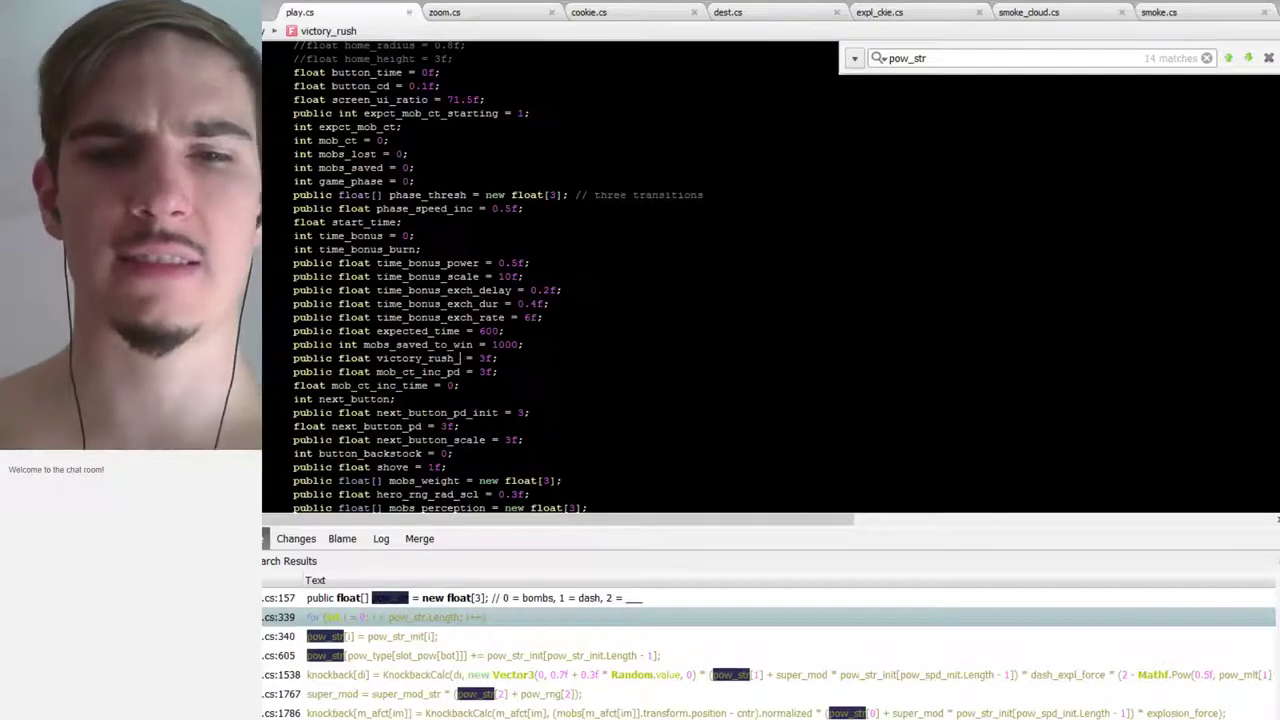
type("_max")
key("End")
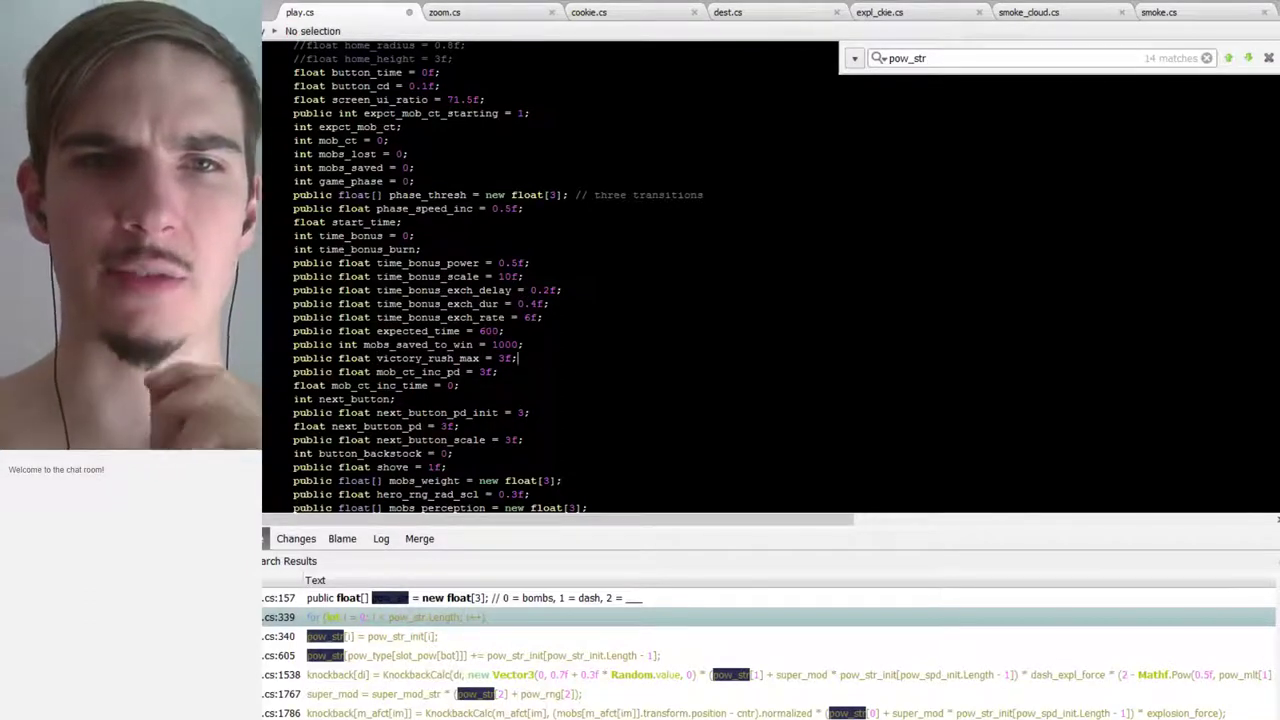
Add 'float victory_rush = 1f' below victory_rush_max and copy 'victory_rush = 1f;'
key("Return")
type("float")
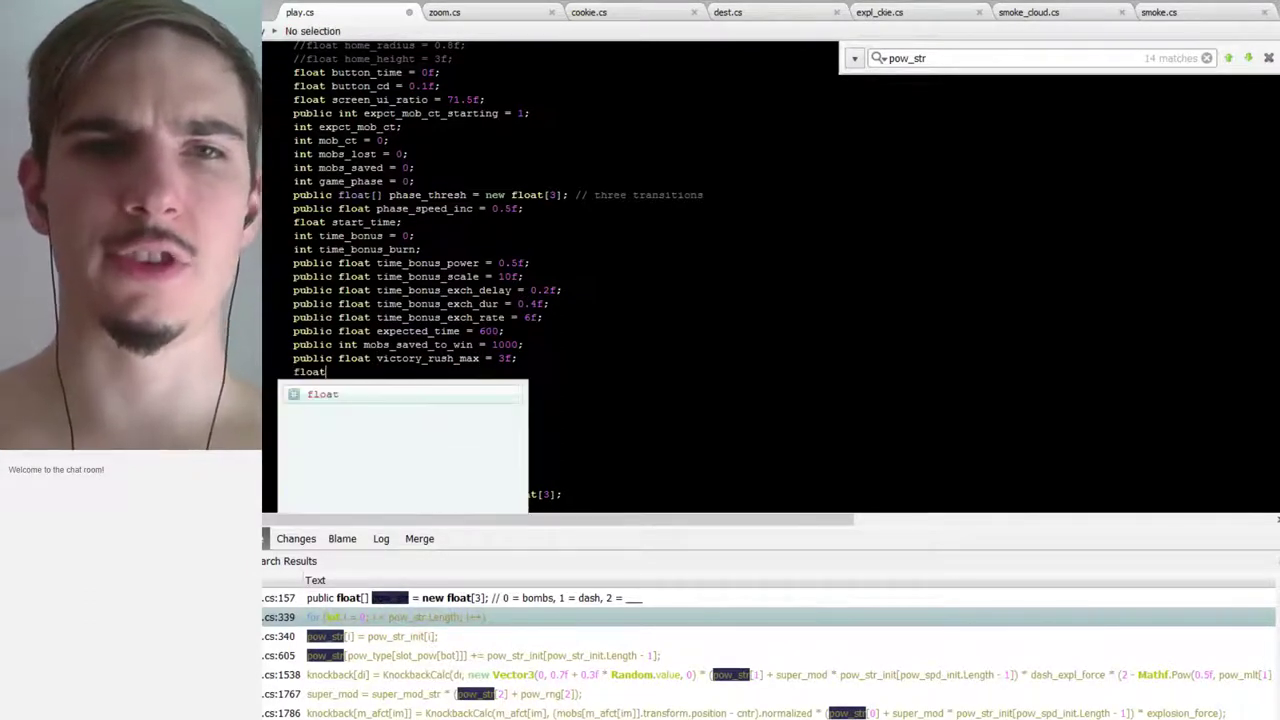
type(" victory")
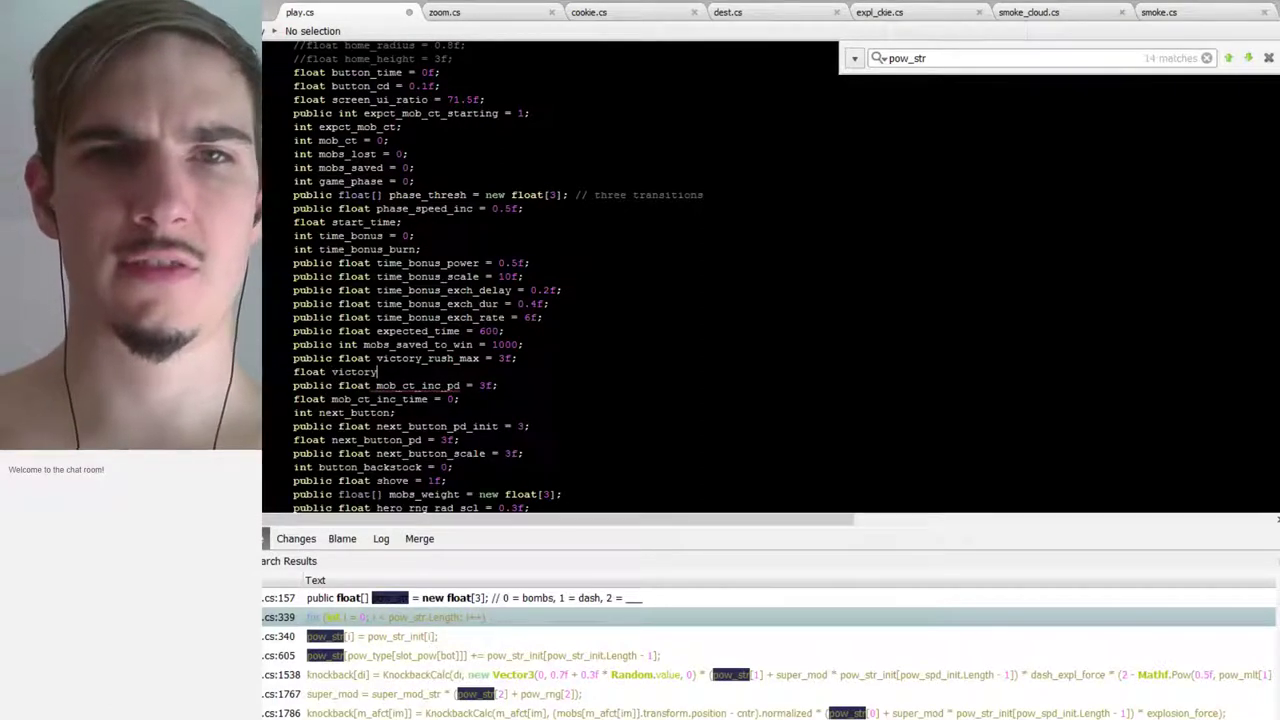
type("_rush")
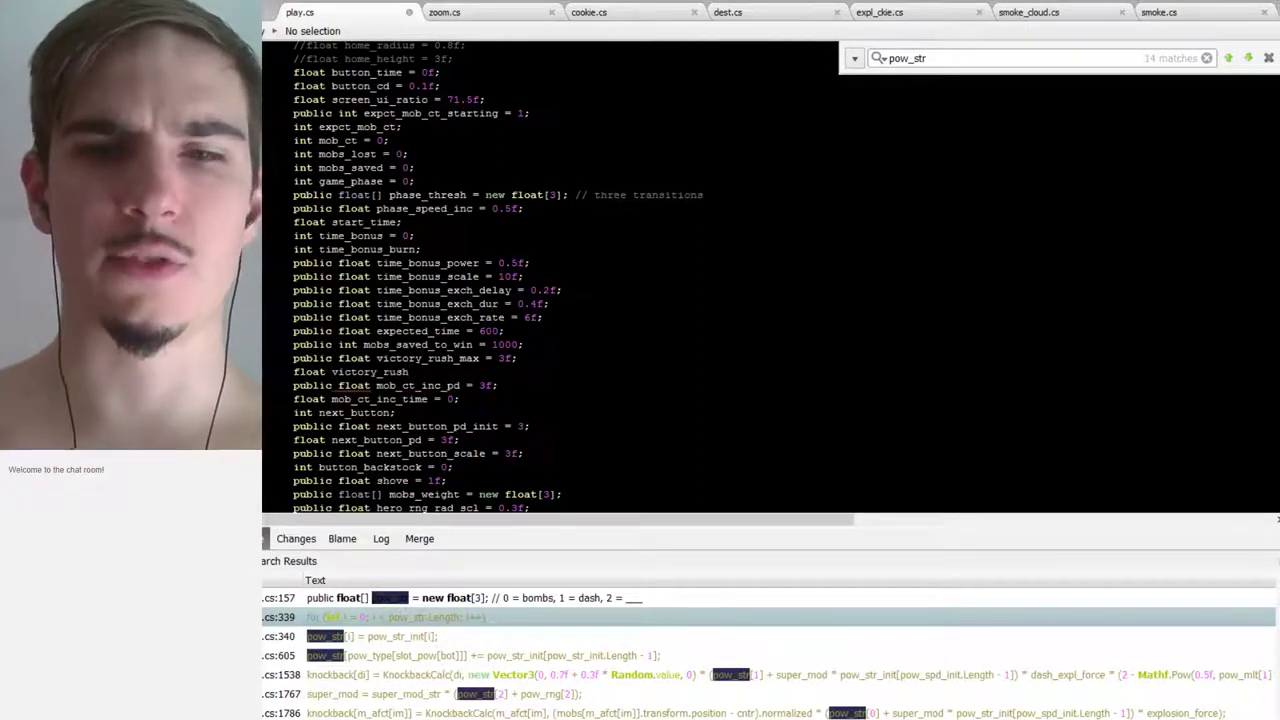
type(" = 1")
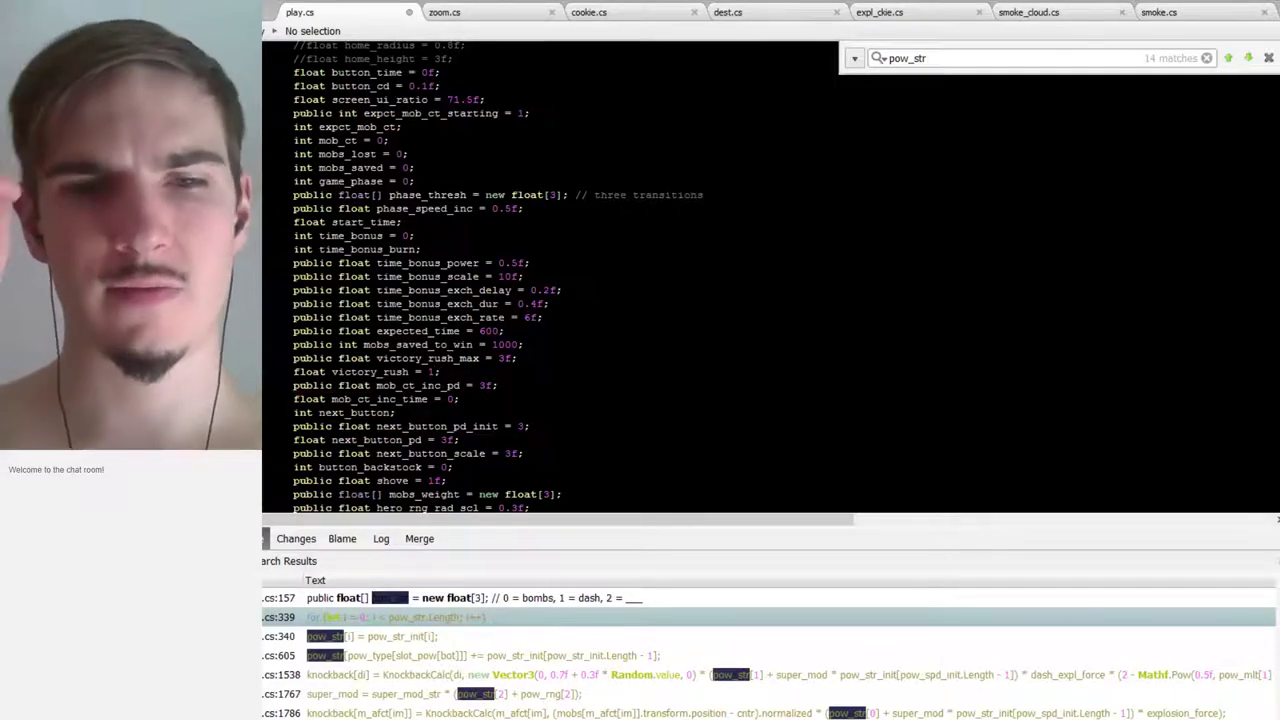
type("f")
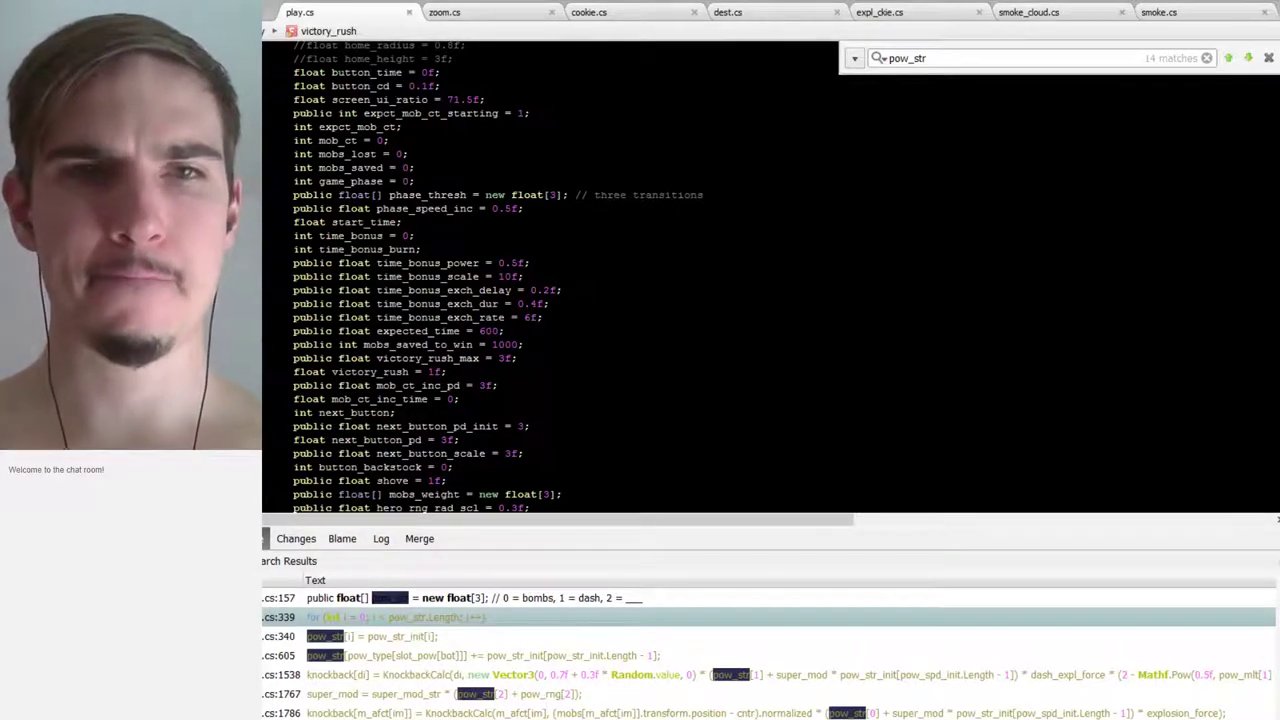
left_click(462, 371)
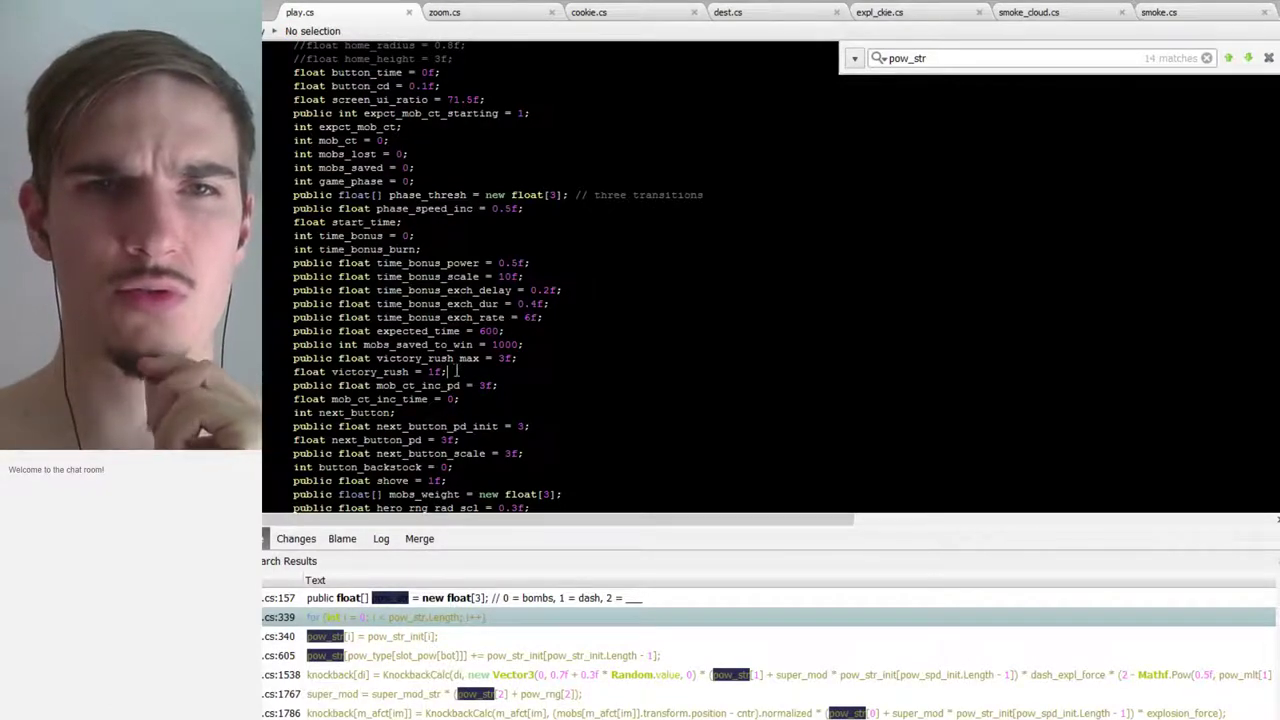
left_click_drag(457, 371, 530, 357)
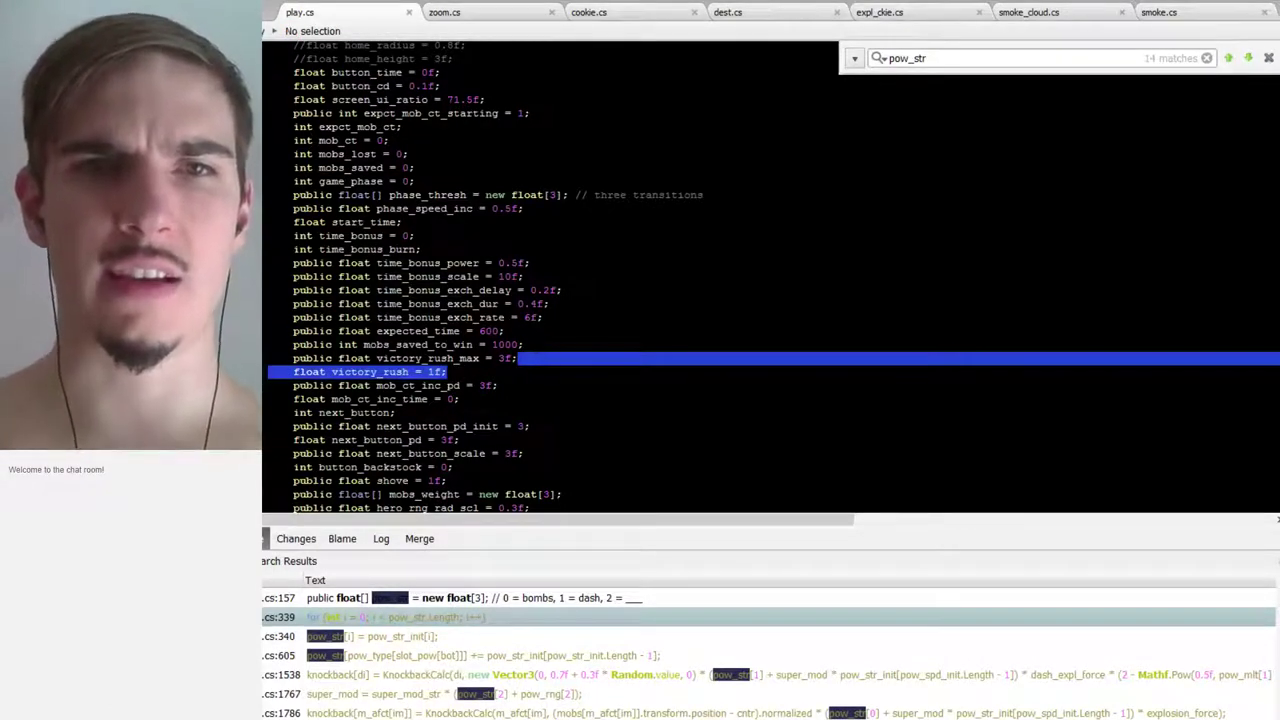
left_click_drag(447, 371, 333, 372)
key("ctrl+c")
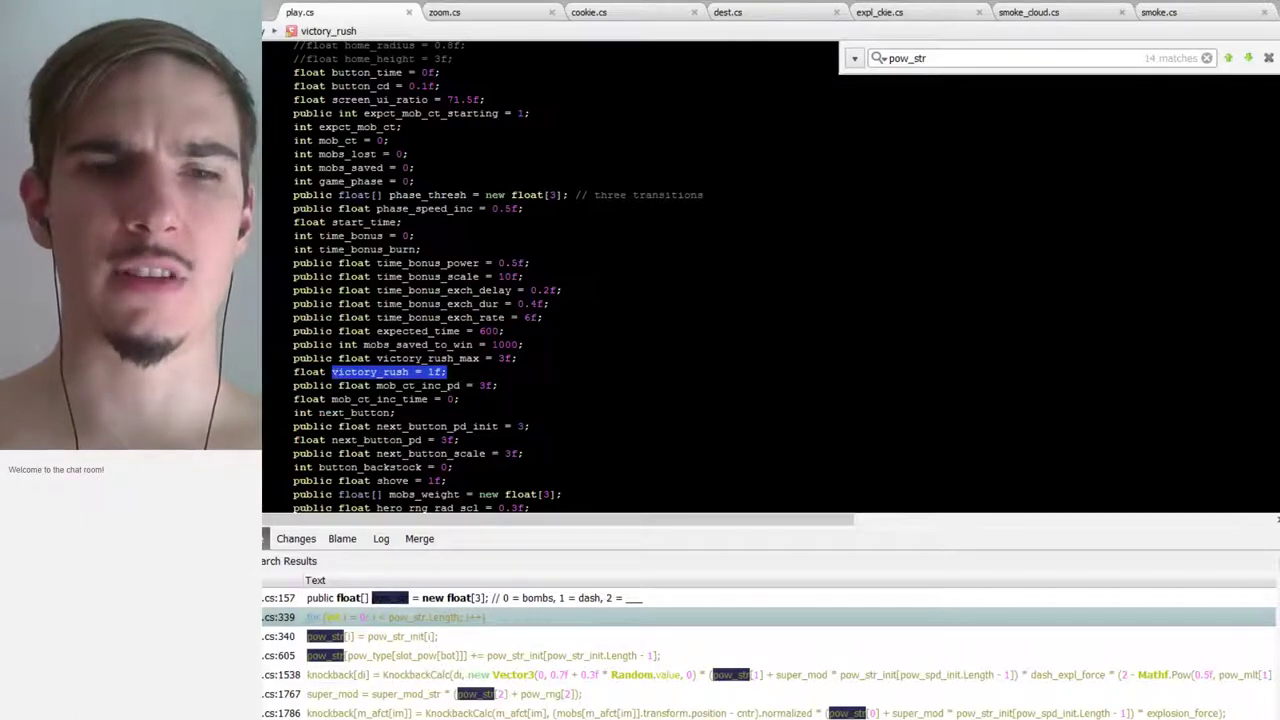
Paste 'victory_rush = 1f;' on a new line after the avail_buttons destroy loop in EndGame()
scroll(530, 338, "down", 20)
scroll(530, 338, "down", 10)
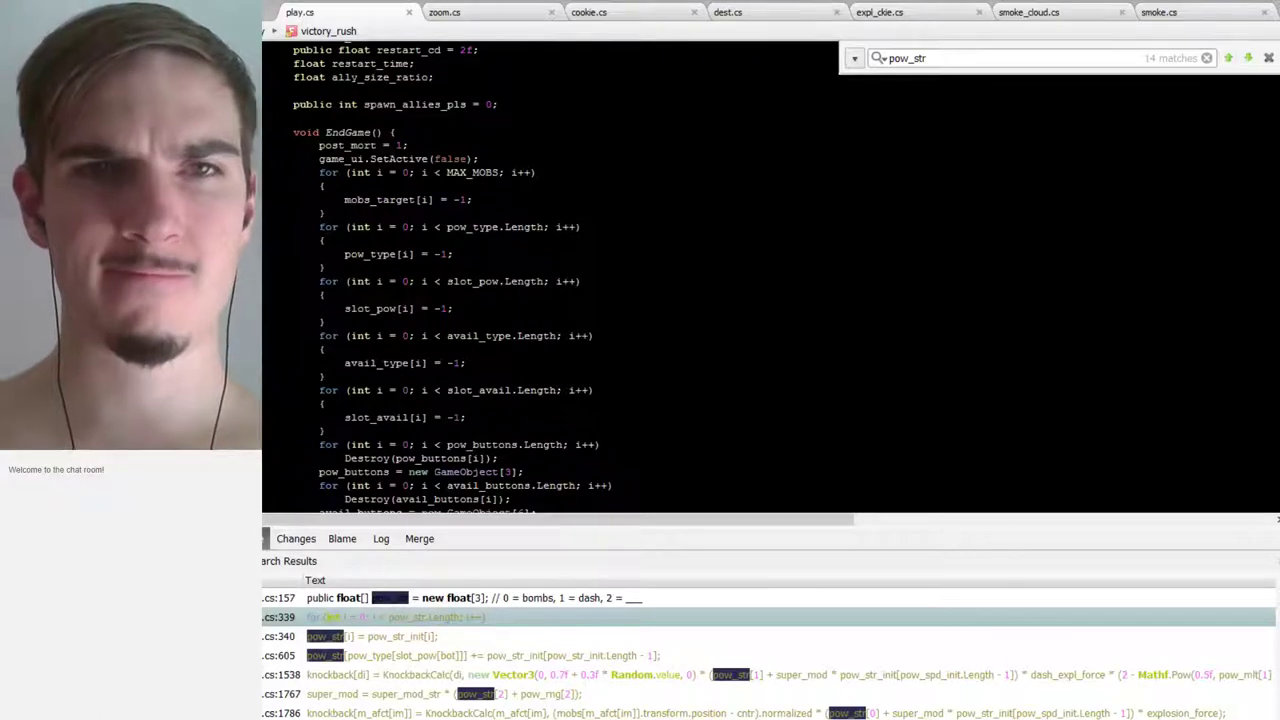
scroll(530, 338, "down", 11)
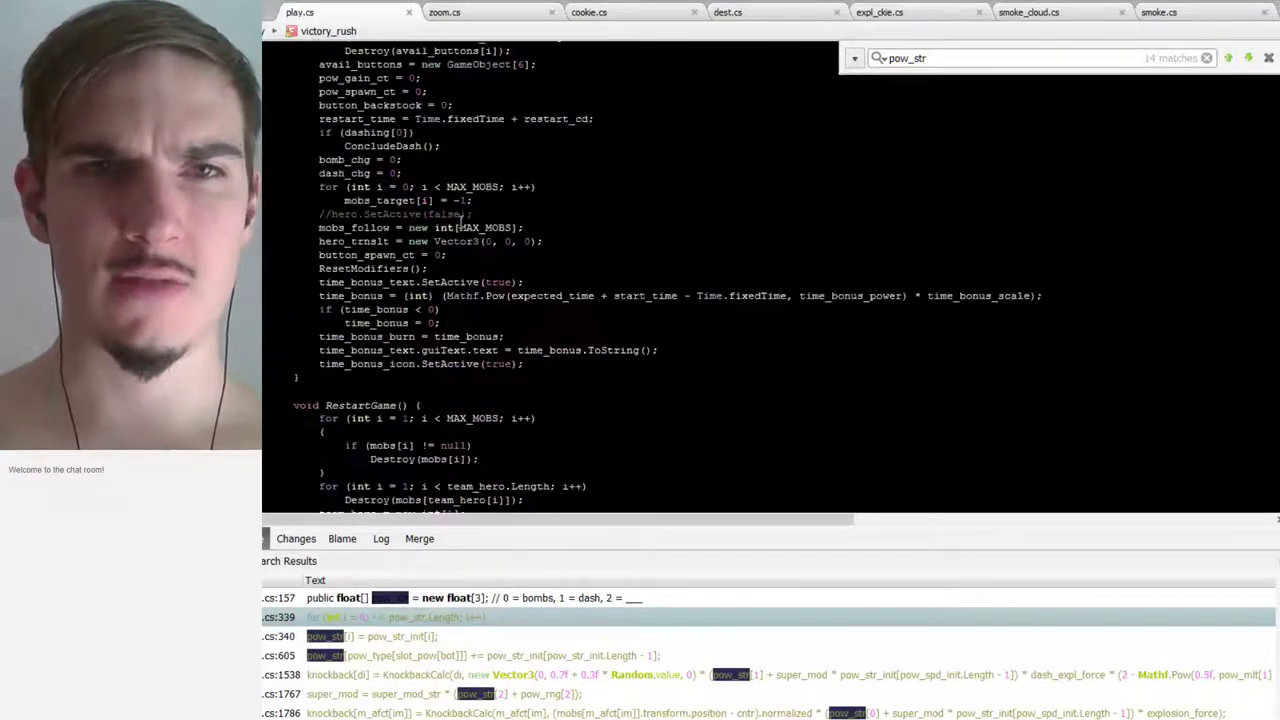
scroll(428, 370, "up", 10)
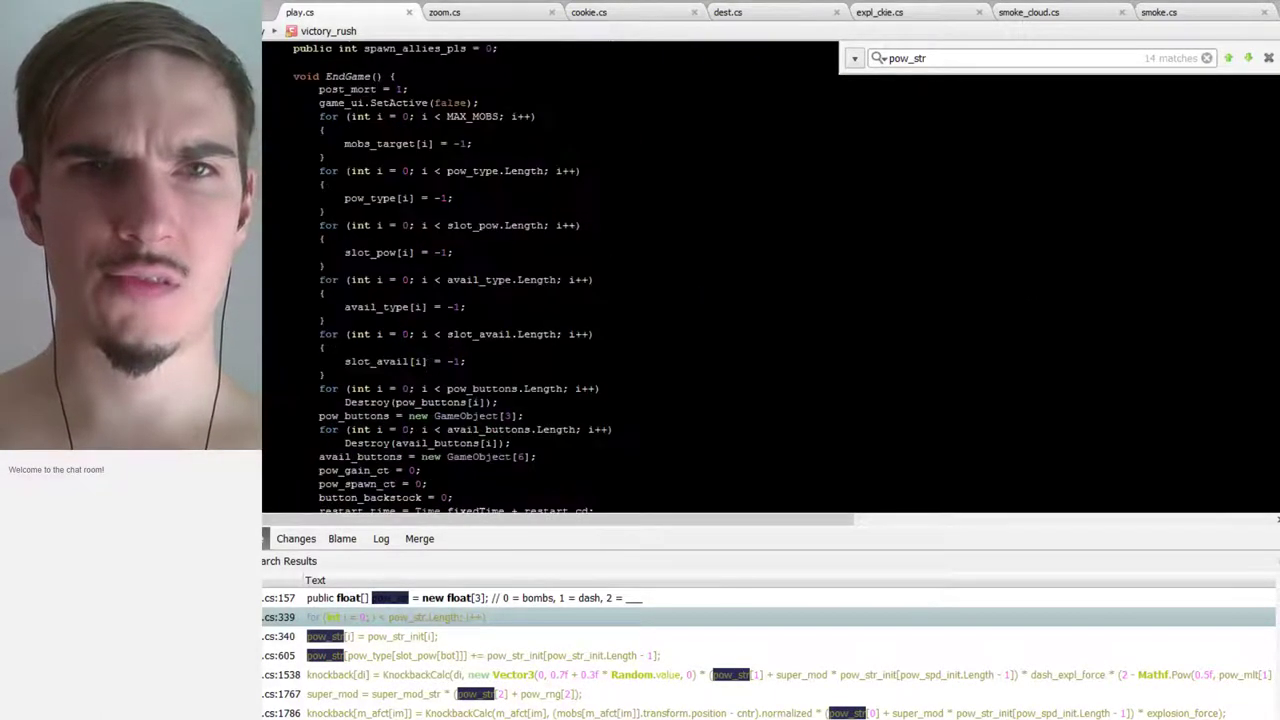
scroll(428, 364, "down", 9)
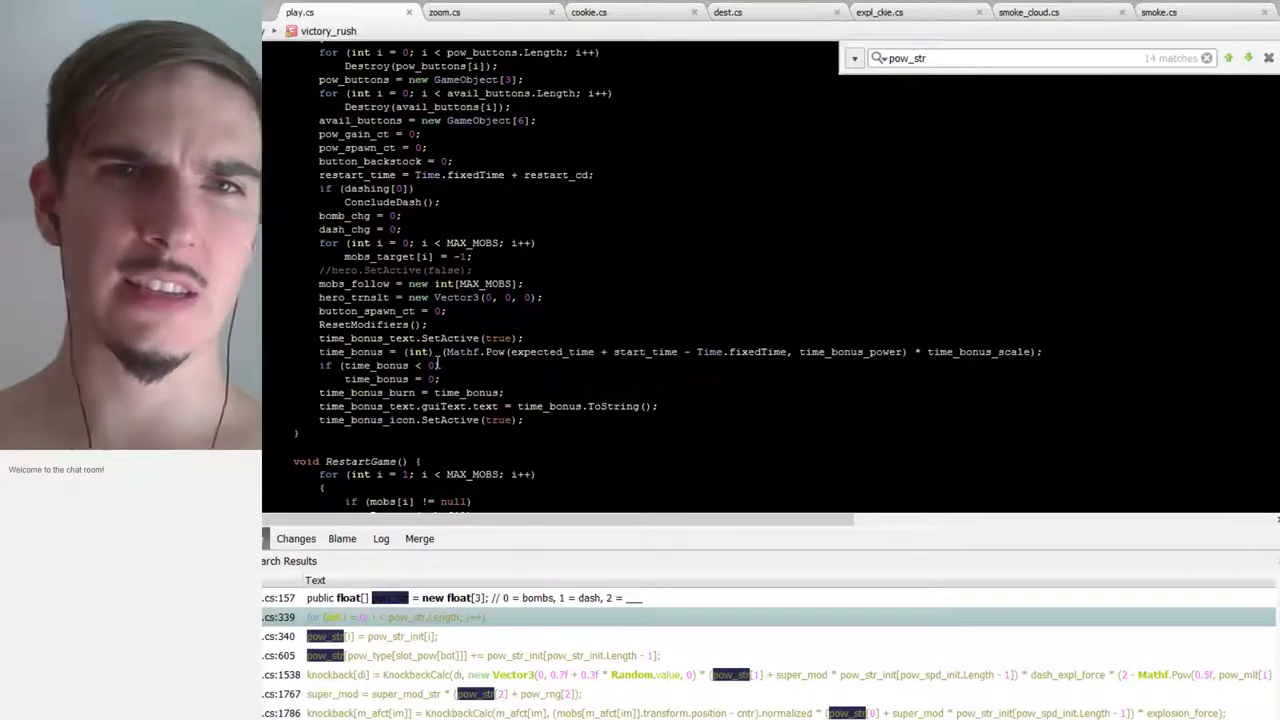
scroll(440, 330, "up", 9)
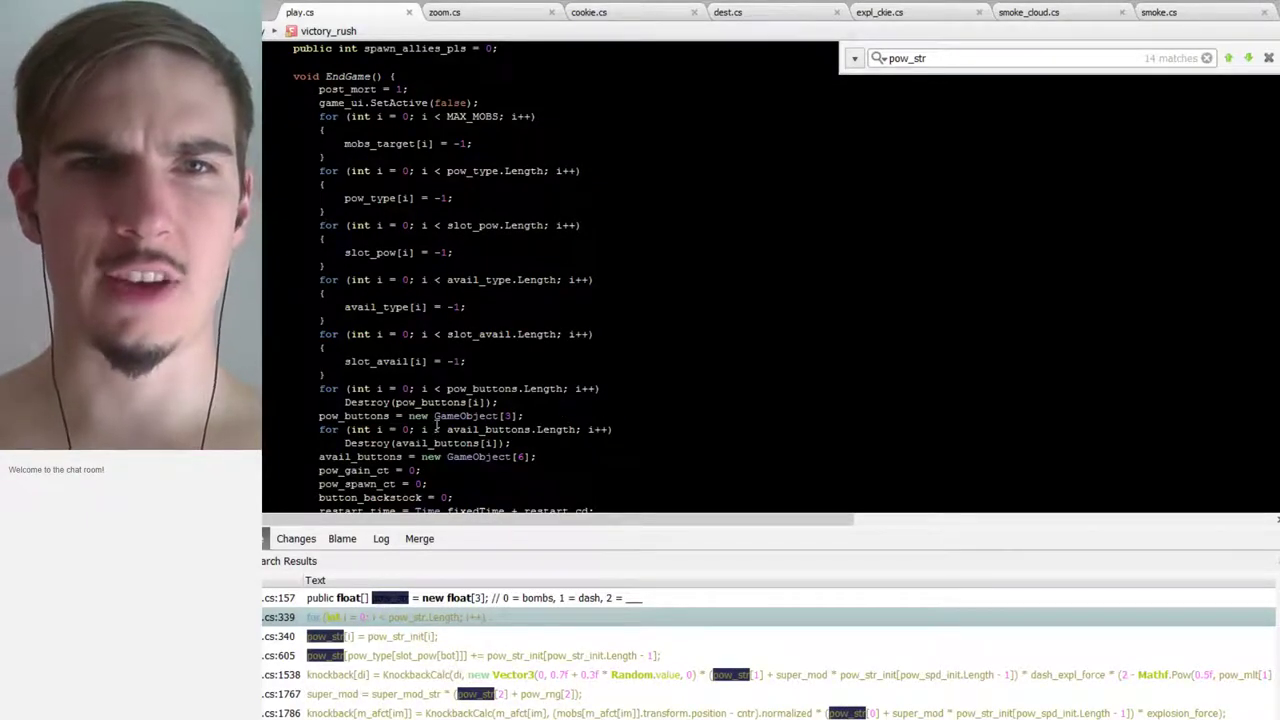
scroll(549, 420, "down", 13)
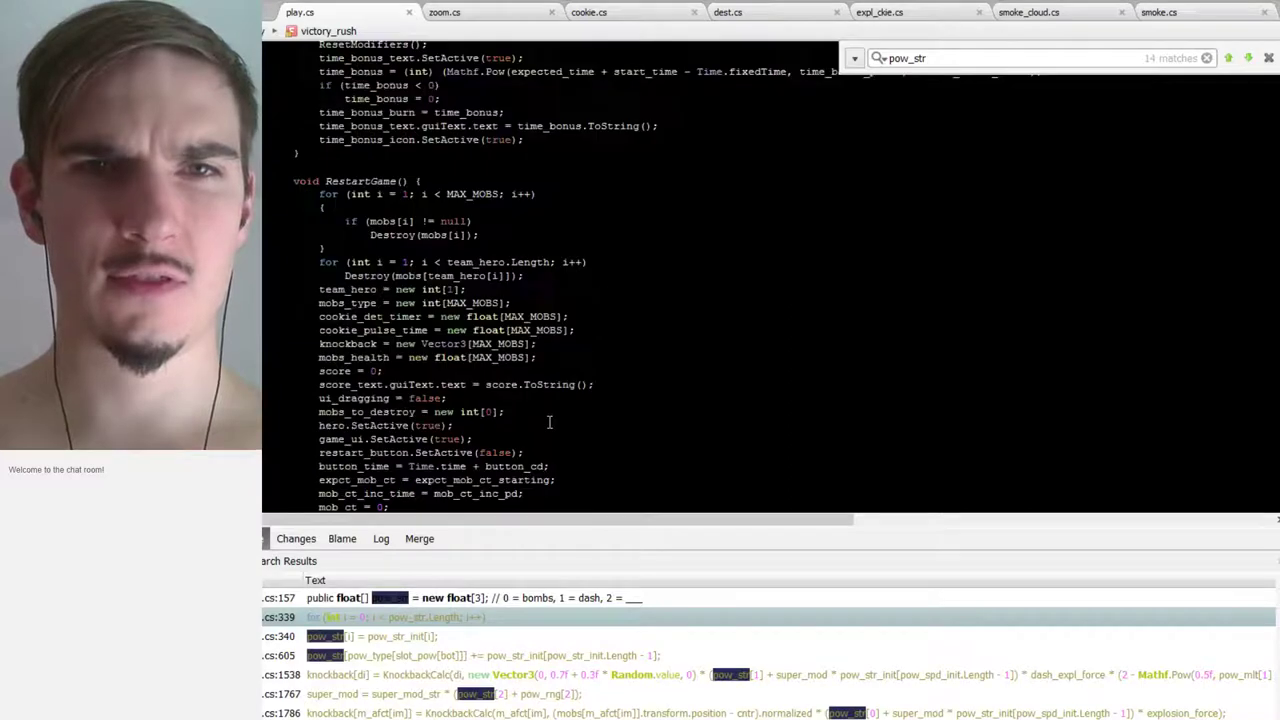
scroll(549, 420, "up", 6)
scroll(549, 420, "up", 3)
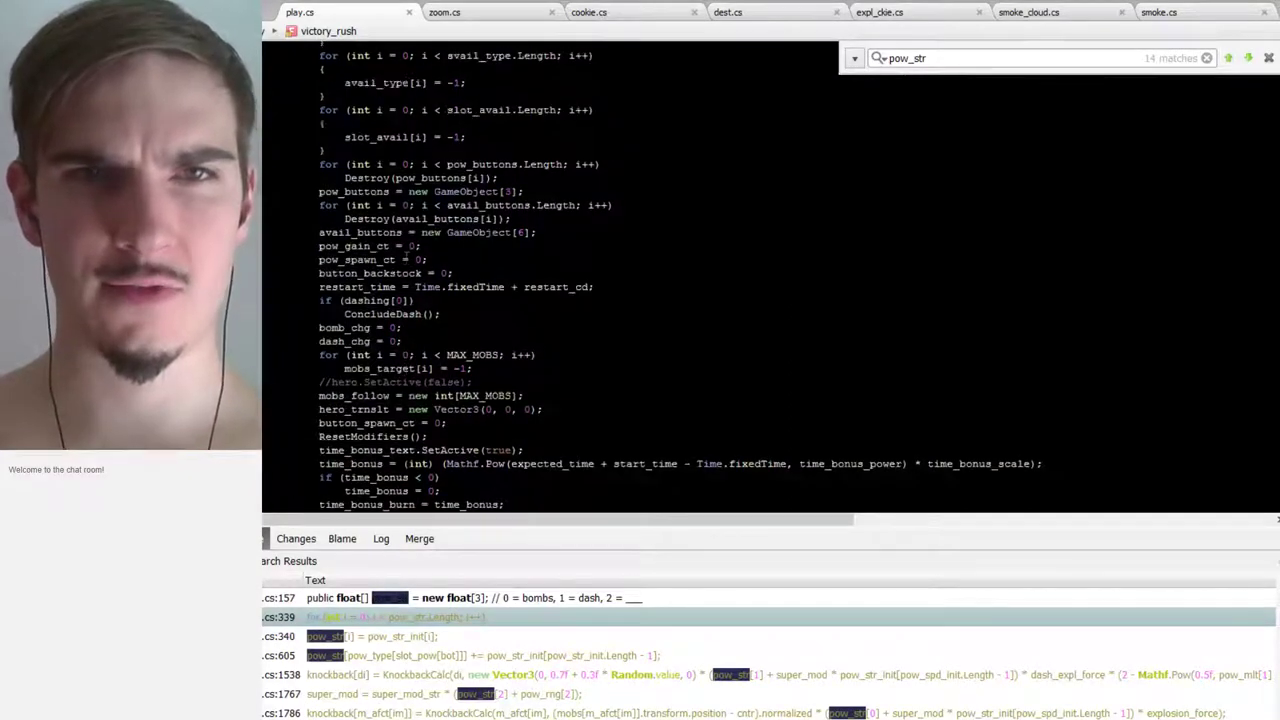
left_click(535, 278)
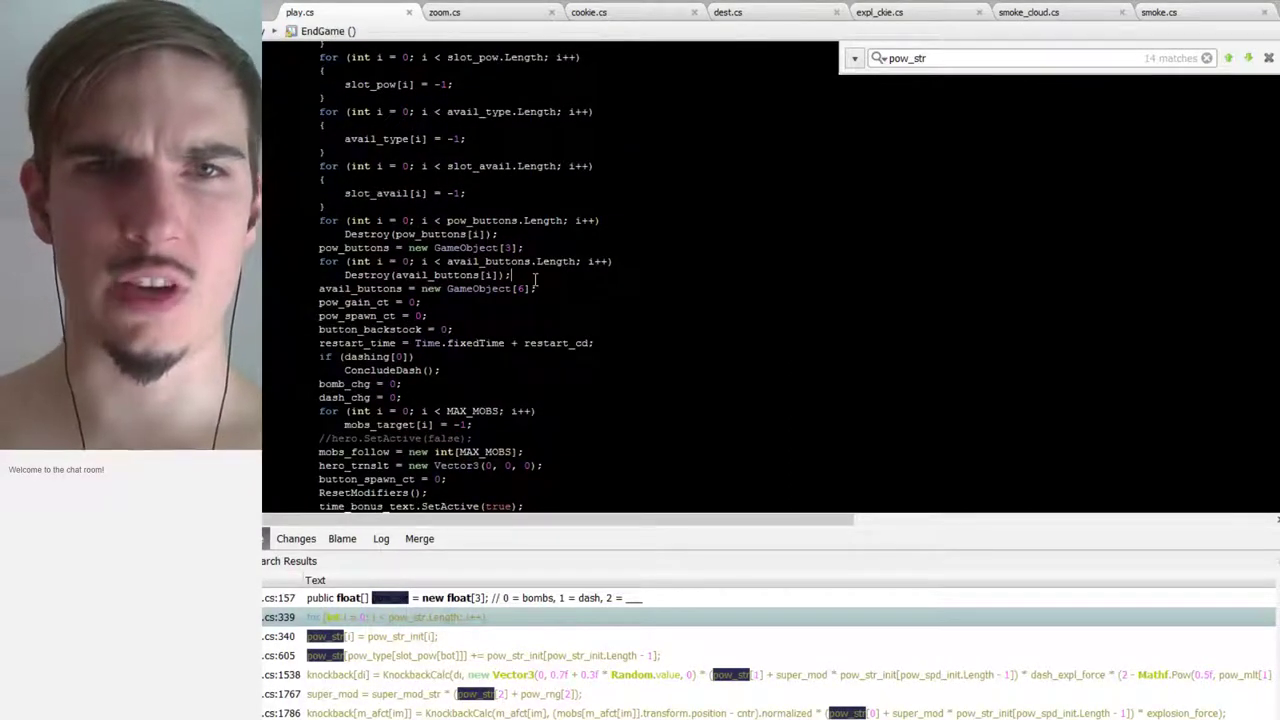
key("Return")
key("ctrl+v")
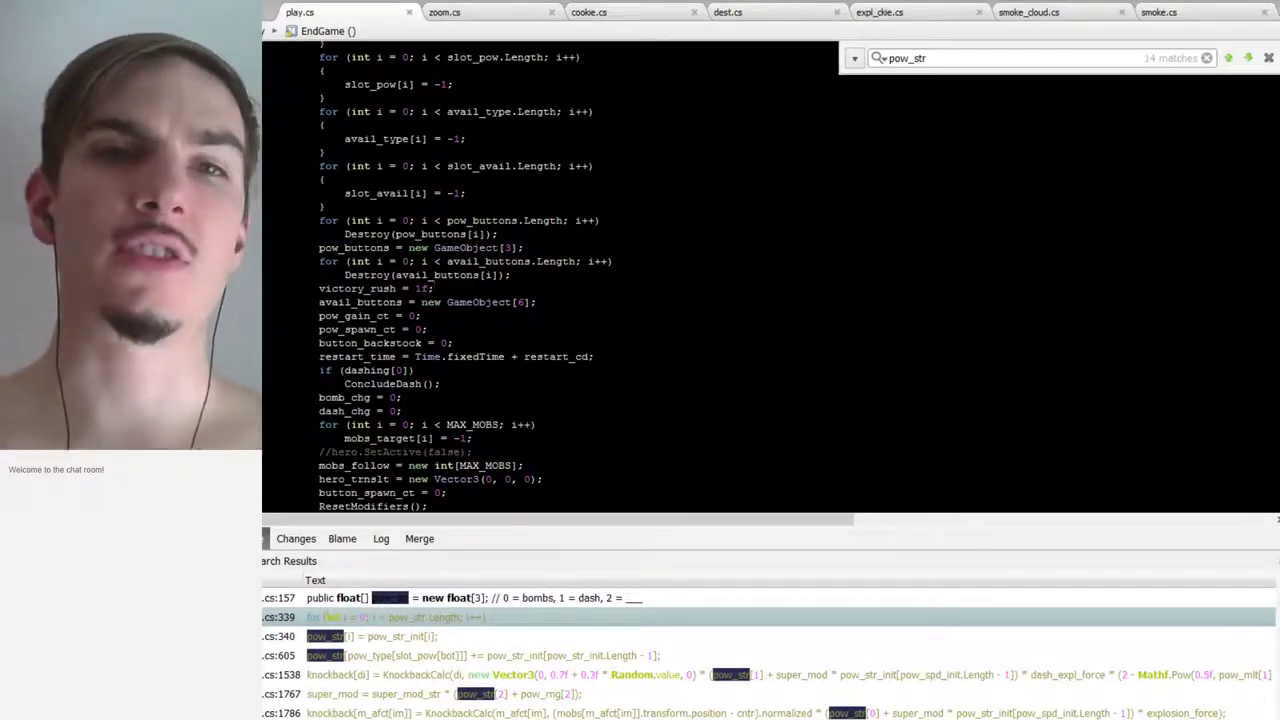
scroll(444, 307, "up", 15)
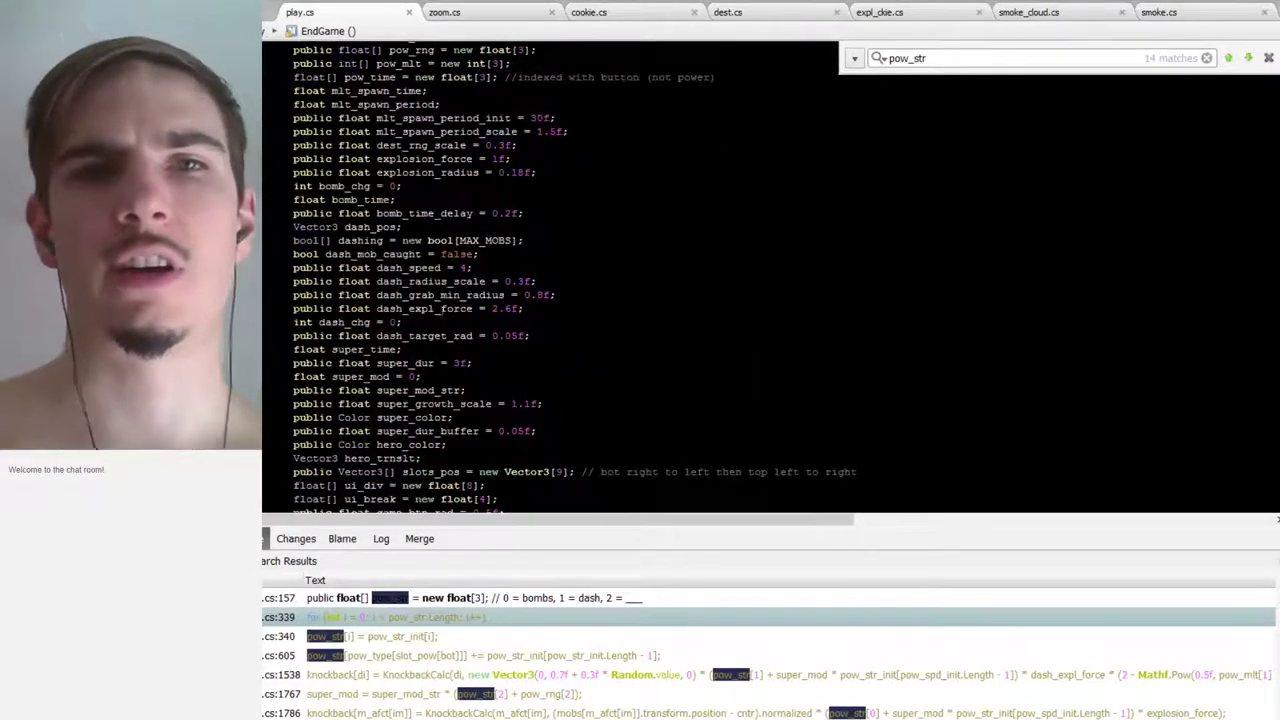
Step through the pow_str search results down to the ConcludeDash knockback formula on line 1538
scroll(444, 308, "up", 4)
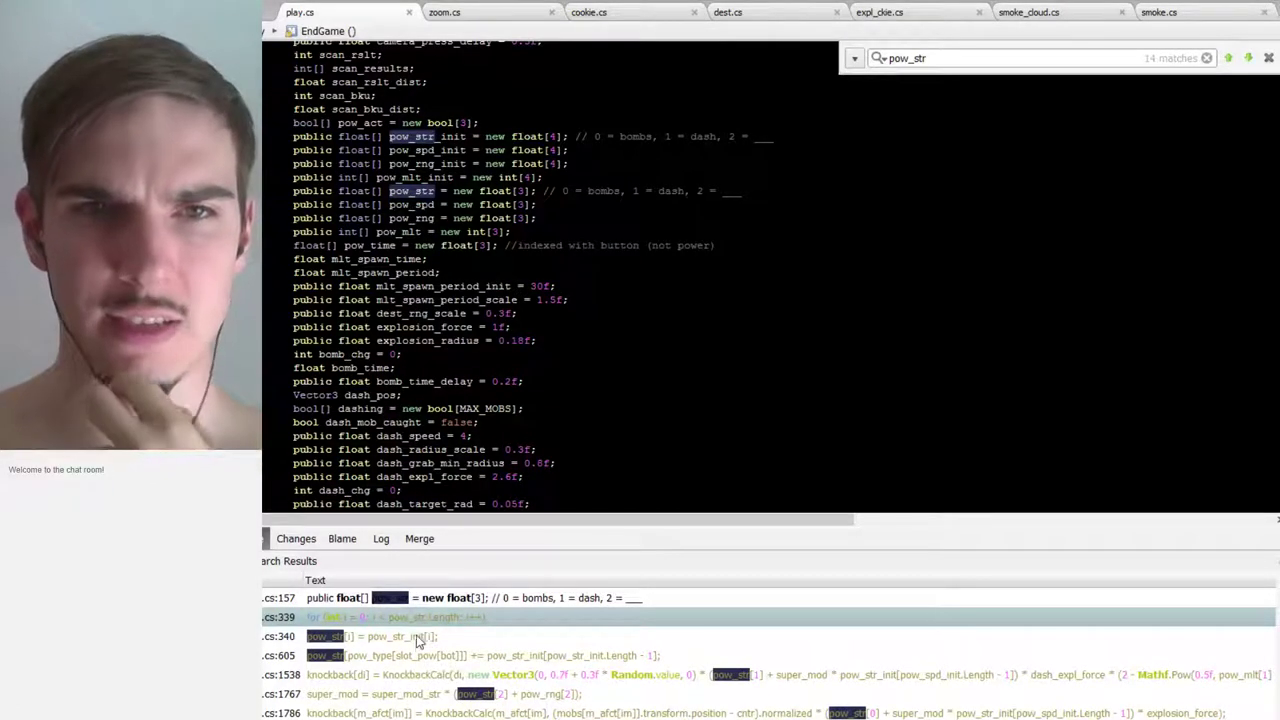
left_click(485, 605)
left_click(468, 612)
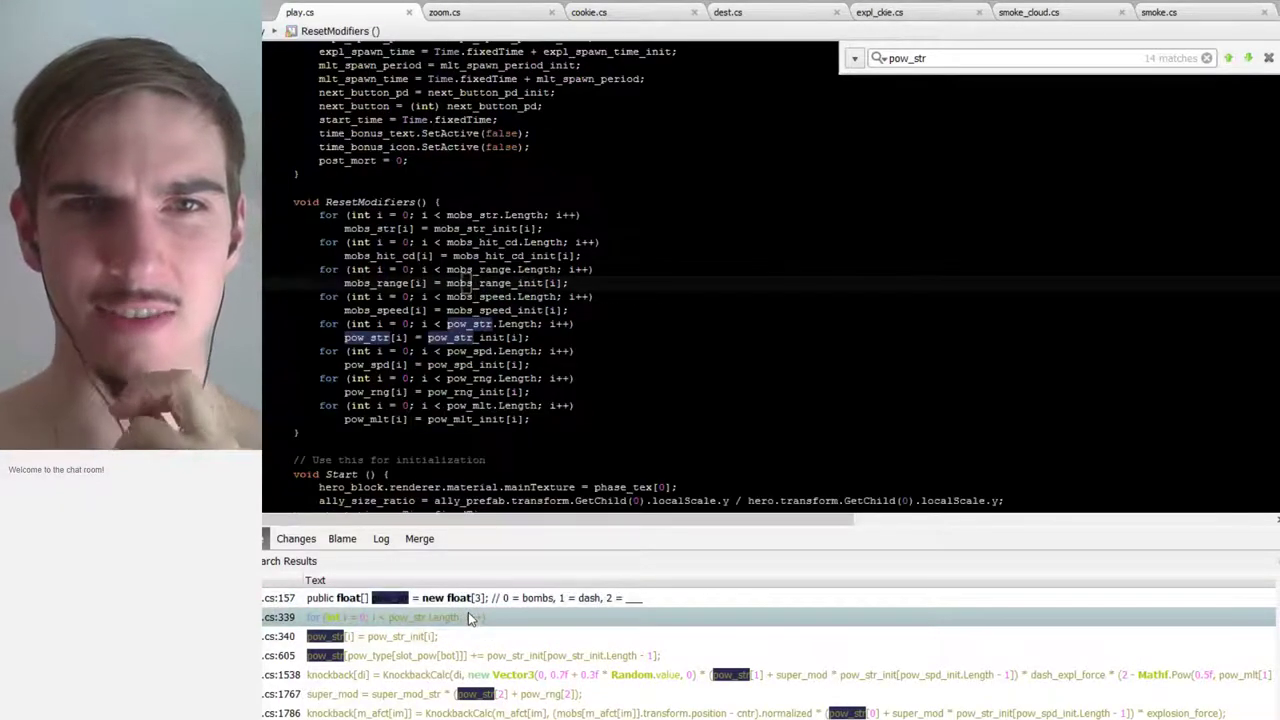
left_click(434, 636)
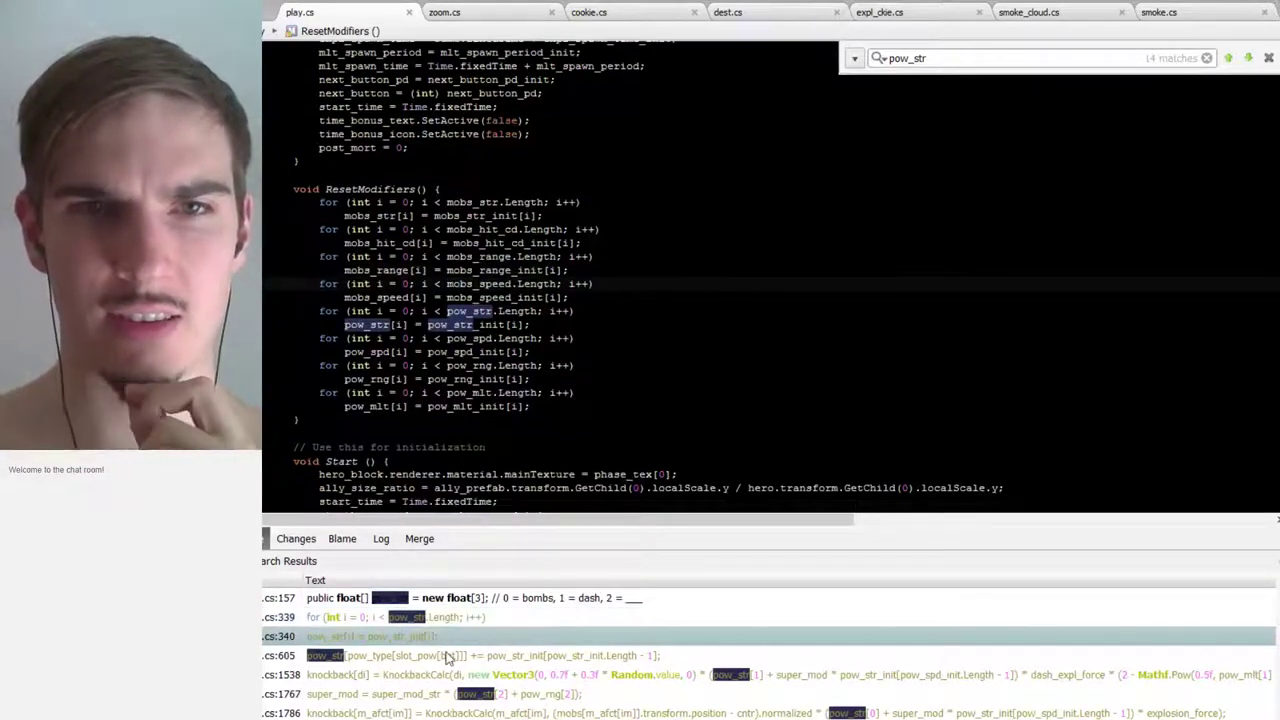
left_click(447, 657)
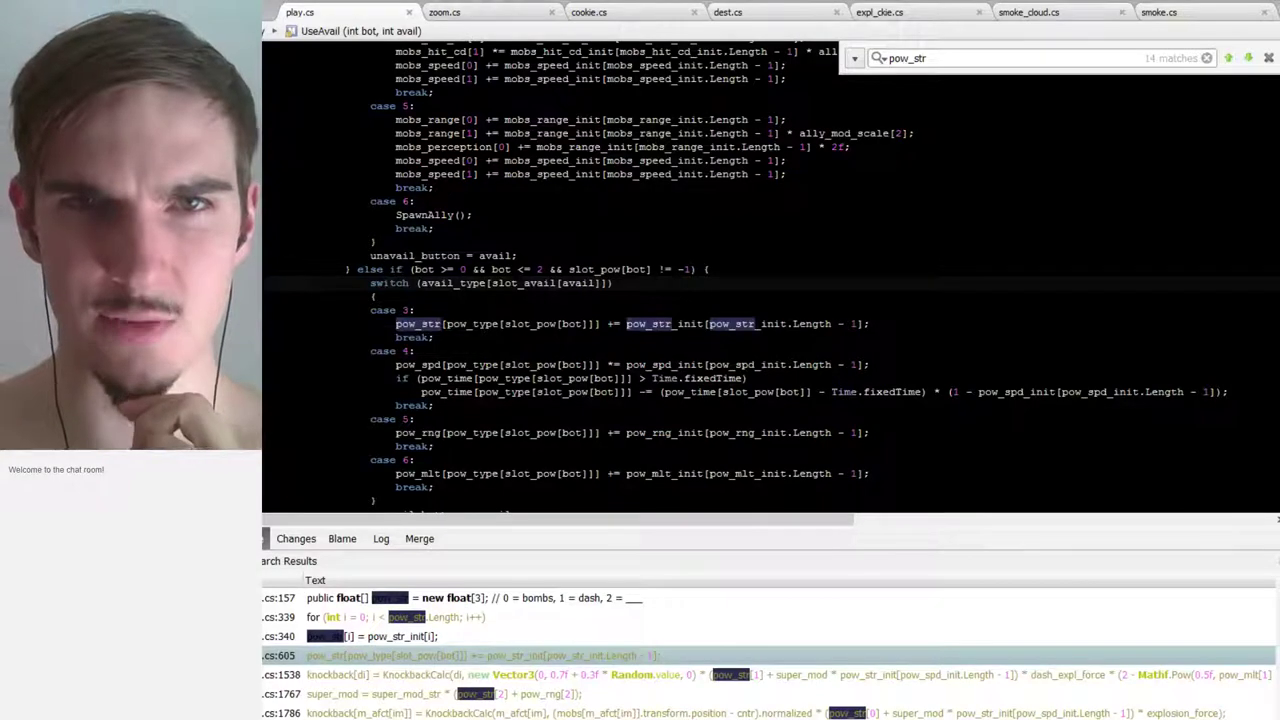
left_click(436, 677)
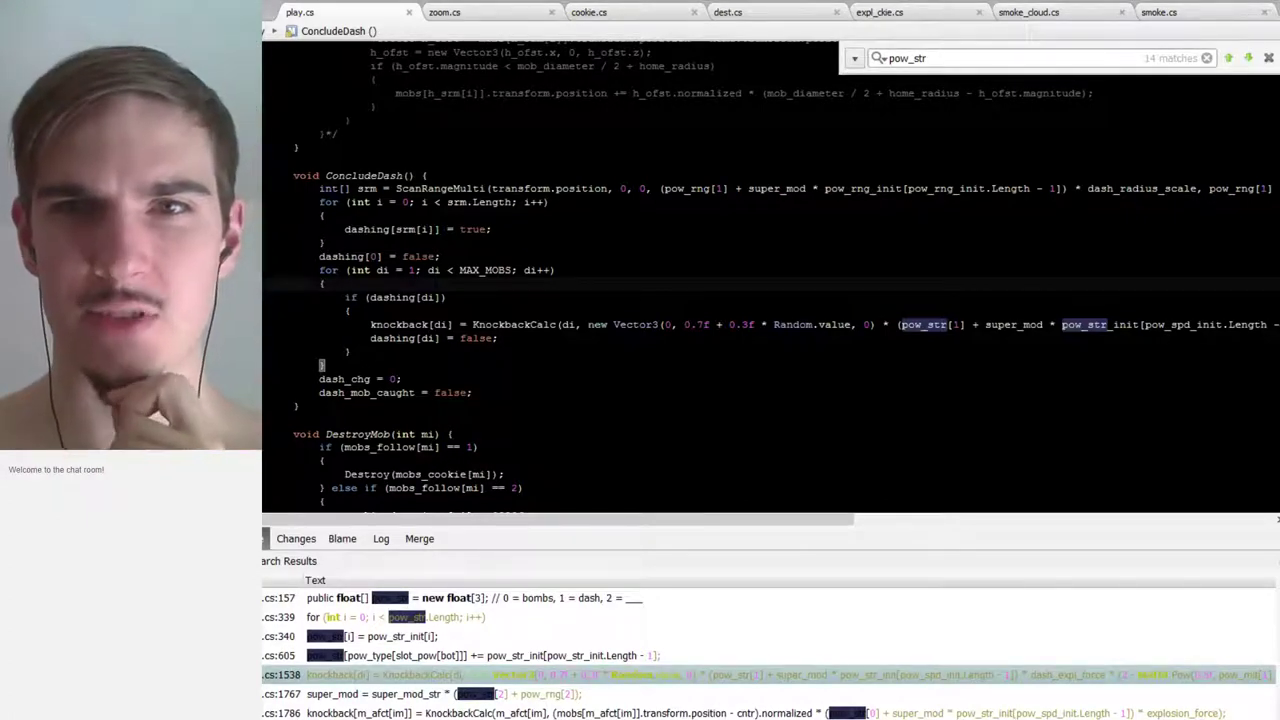
Start a ' * vic' multiplier right after the pow_str_init dash strength term
left_click_drag(768, 520, 940, 535)
left_click(1010, 324)
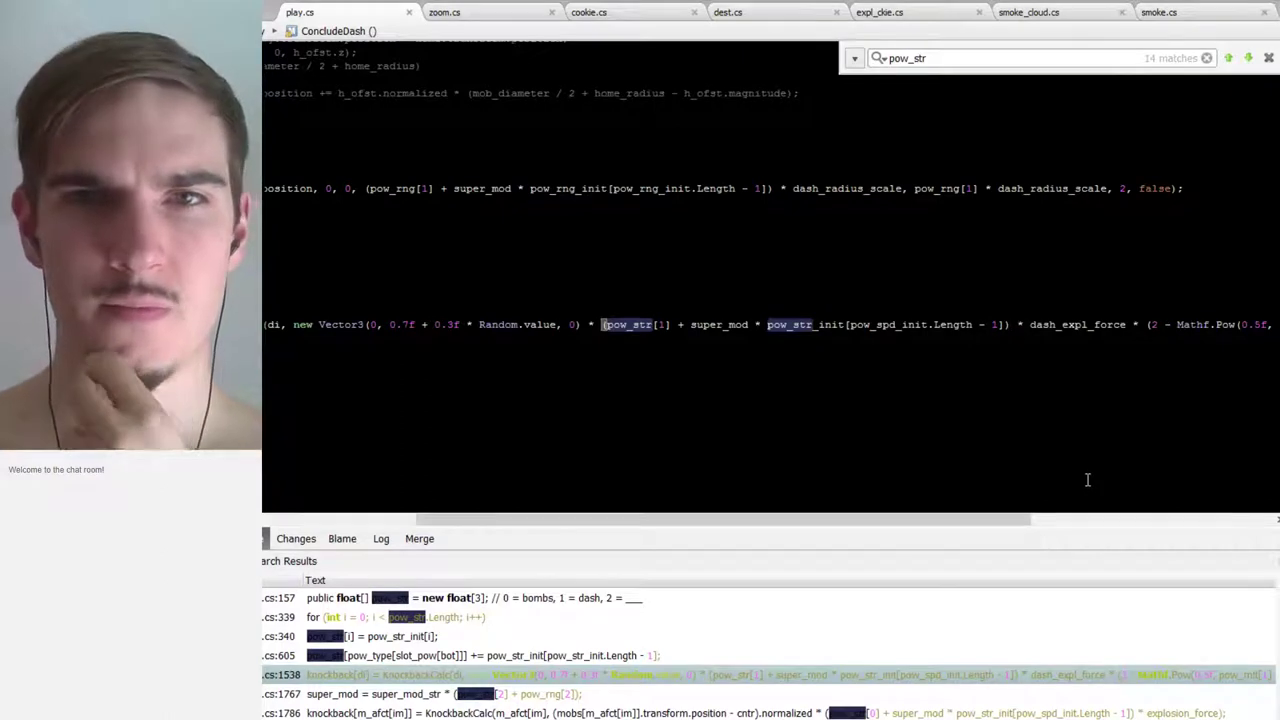
type("*")
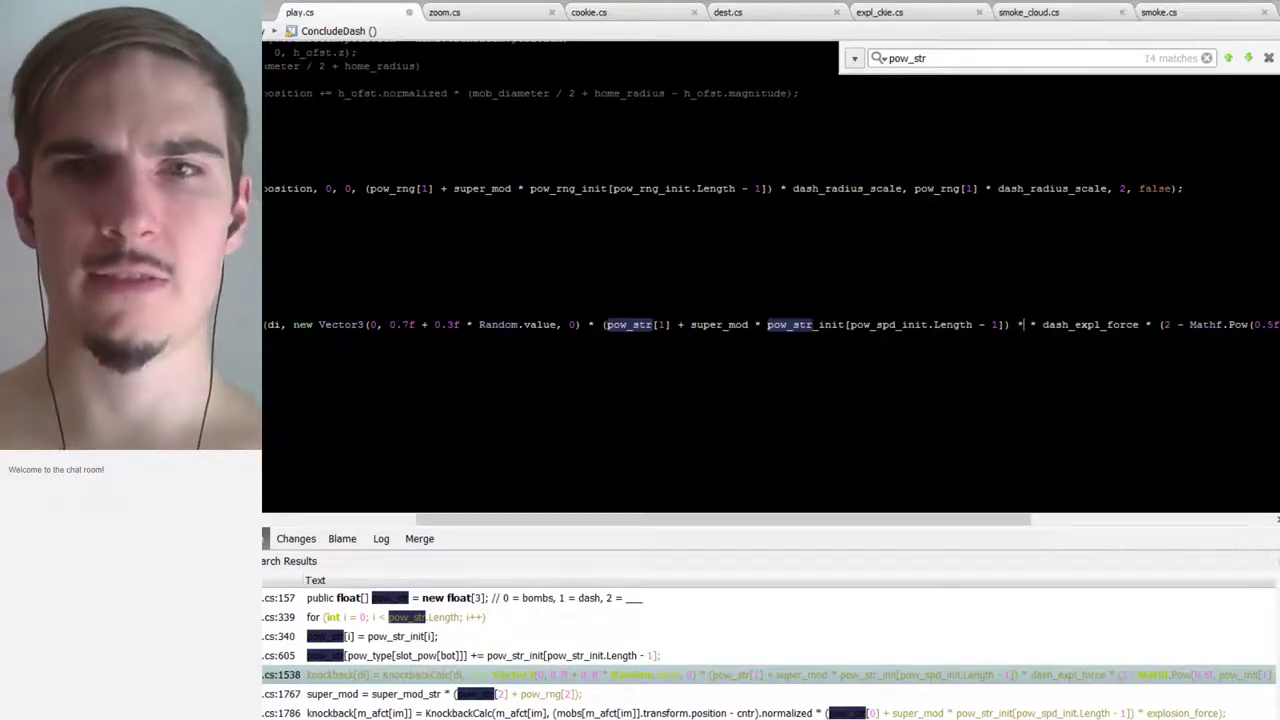
type(" vic")
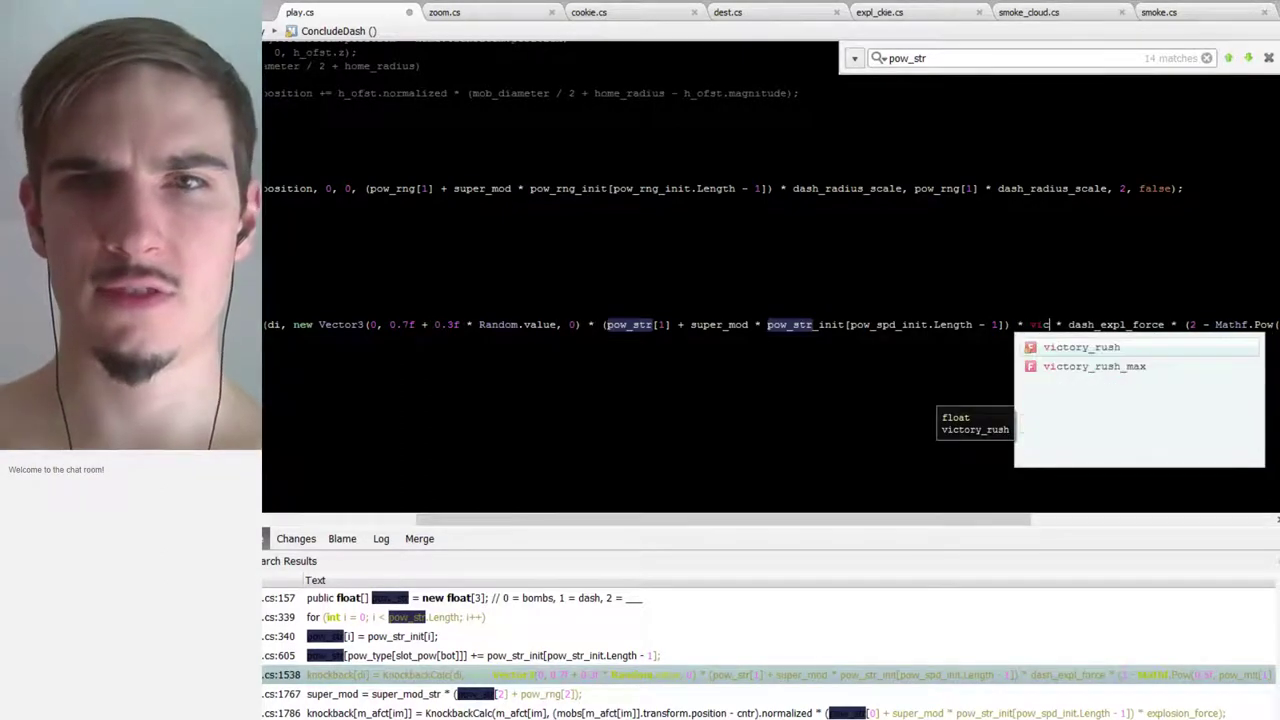
Complete ' * victory_rush' in ConcludeDash's knockback, select that factor, and go to PowerActivate's super_mod line
key("Return")
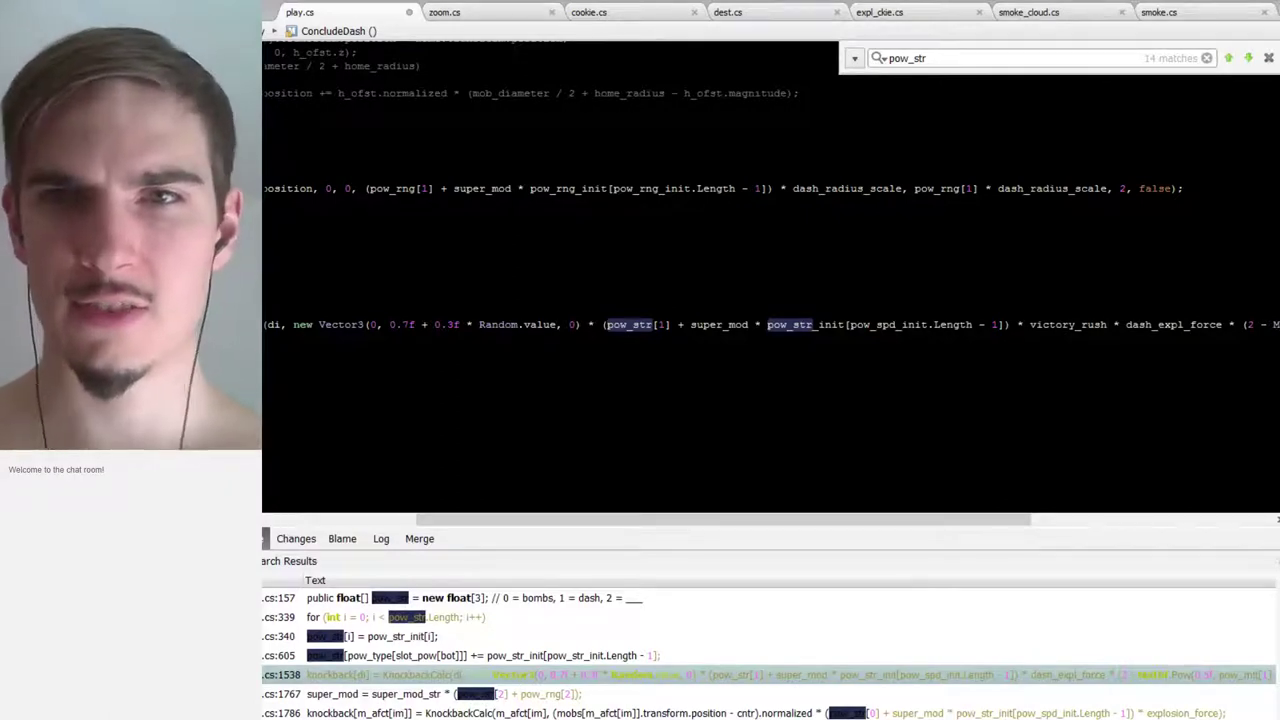
key("shift+Left")
key("shift+Left")
key("shift+Left")
key("shift+Left")
key("shift+Left")
key("shift+Left")
key("shift+Left")
key("shift+Left")
key("shift+Left")
key("shift+Left")
key("shift+Left")
key("shift+Left")
key("shift+Left")
key("shift+Left")
key("shift+Left")
key("shift+Left")
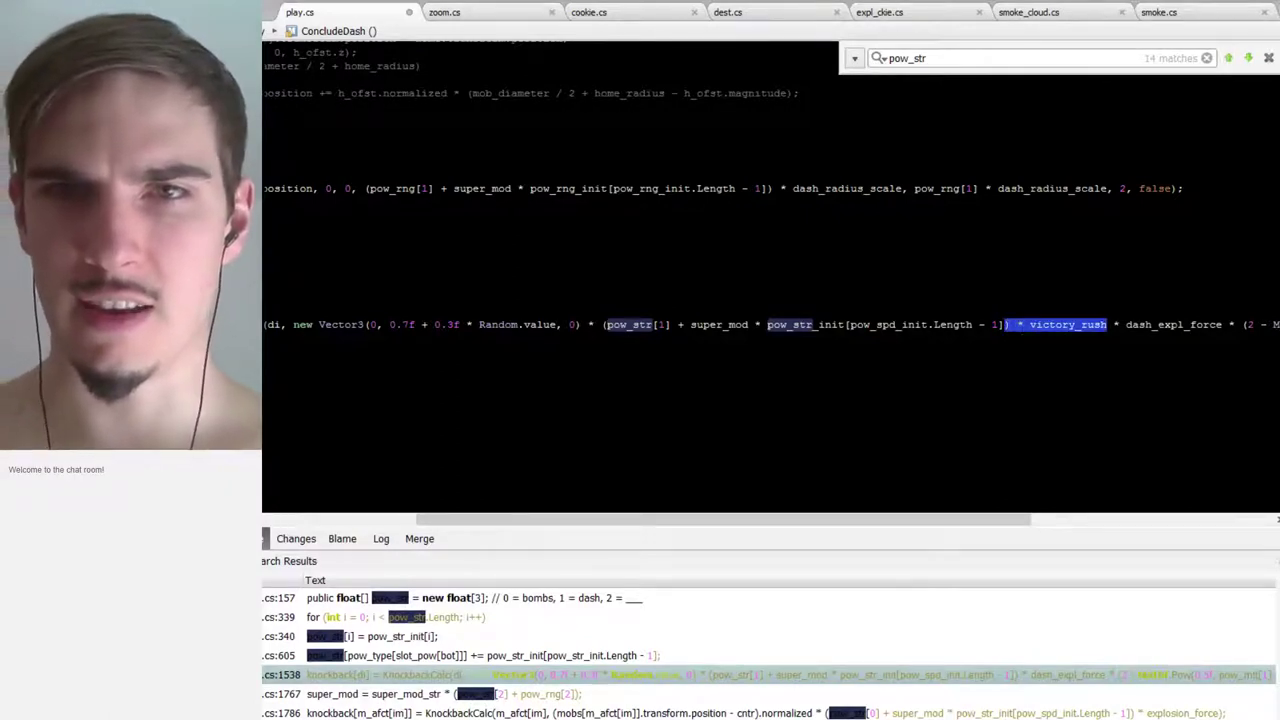
key("shift+Right")
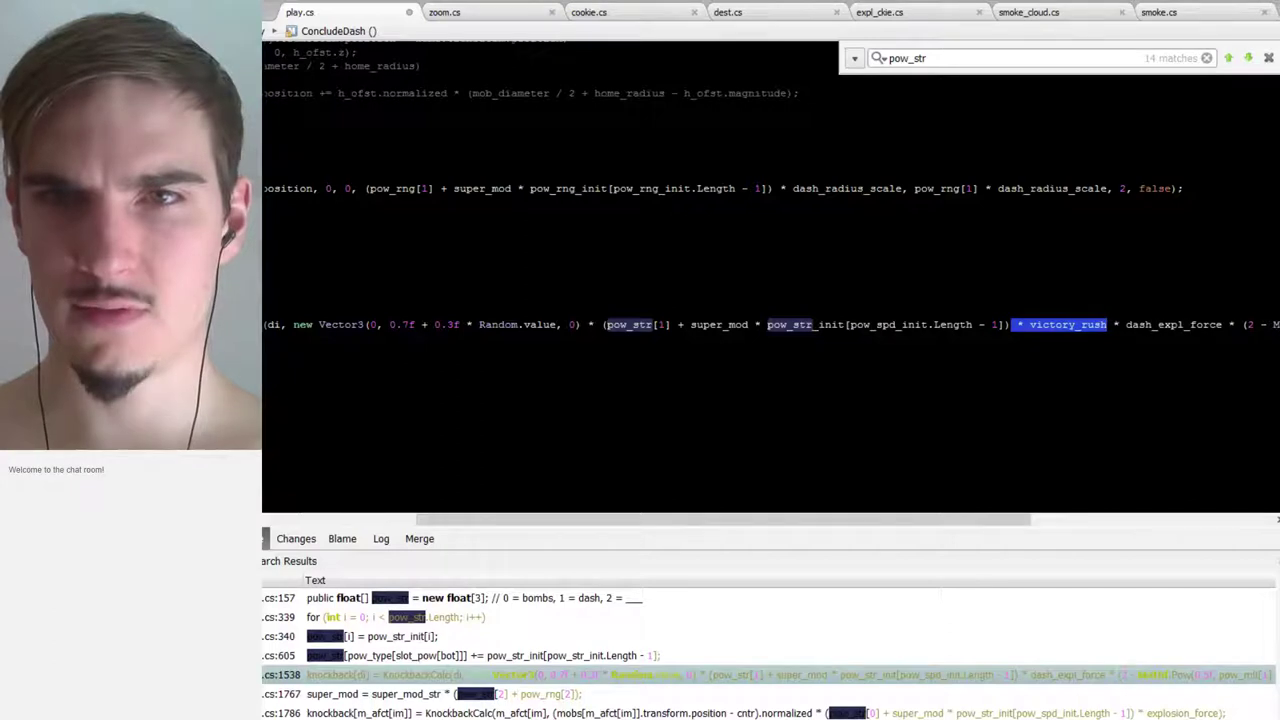
left_click(437, 694)
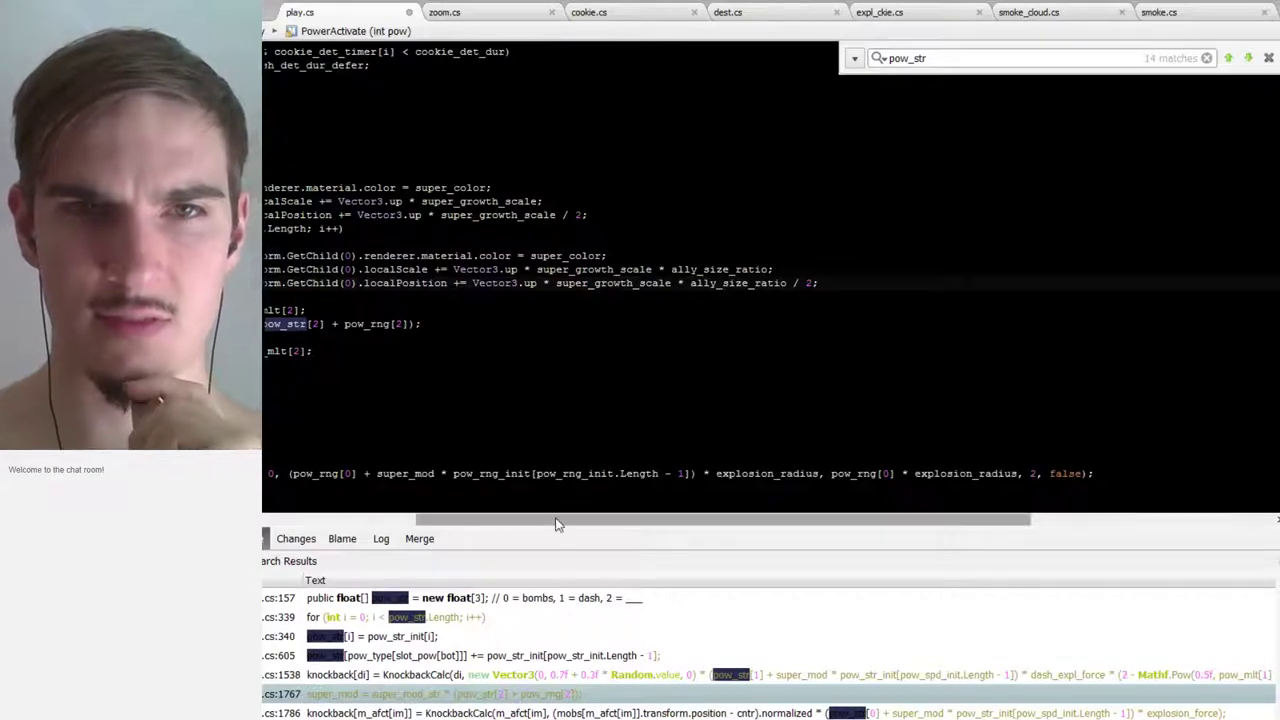
Append ' * victory_rush' to the super_mod formula in PowerActivate, removing the stray space
left_click_drag(560, 519, 406, 519)
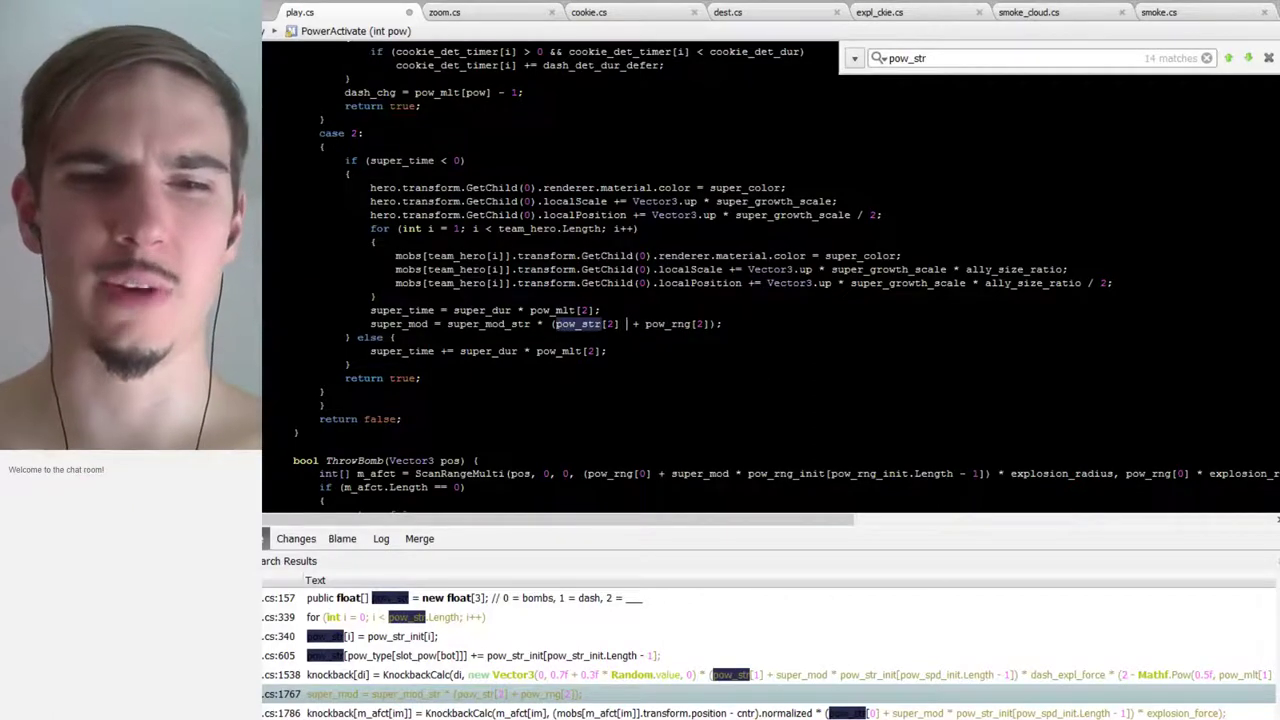
type("* victory_rush")
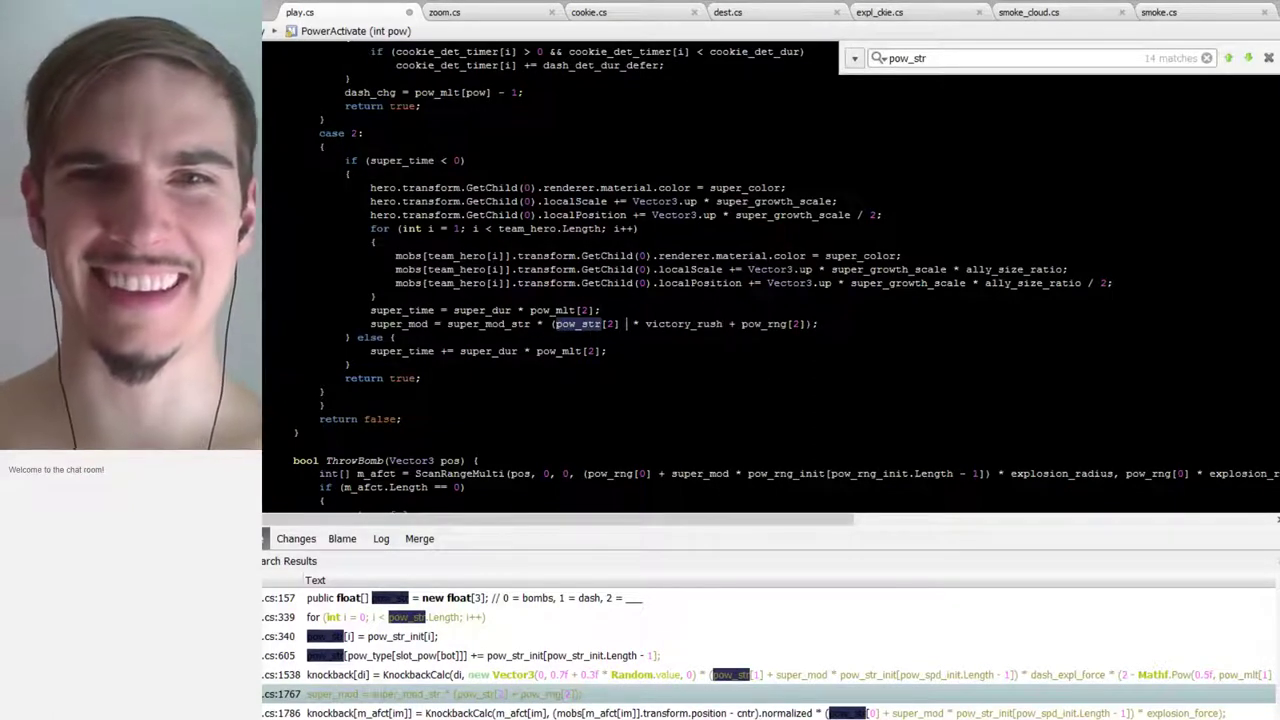
key("BackSpace")
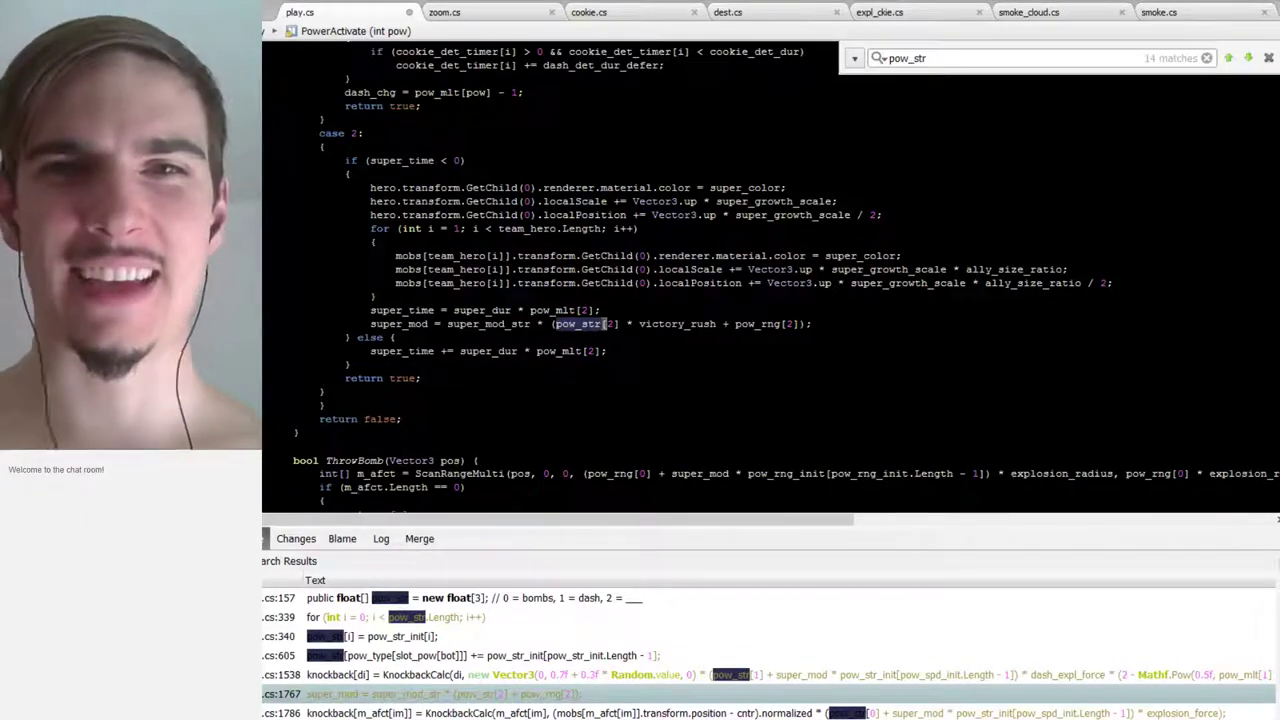
Insert ' * victory_rush' before ' * explosion_force' in the ThrowBomb knockback line
double_click(433, 713)
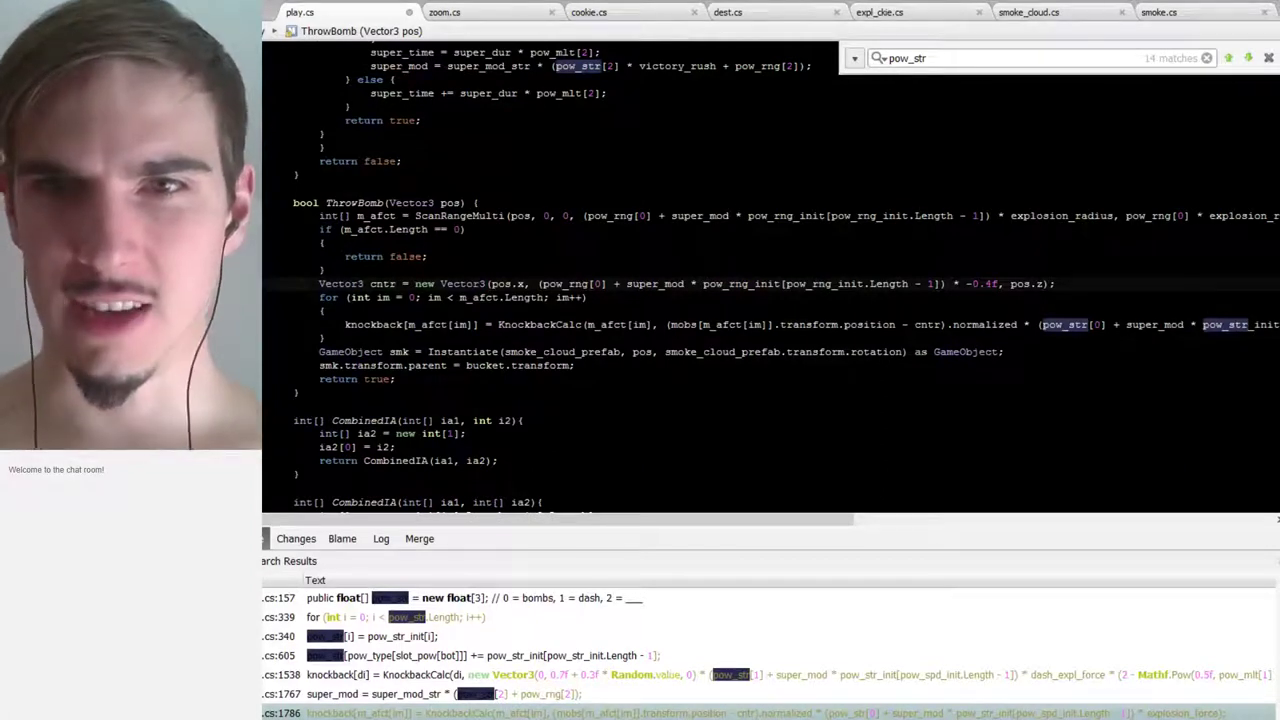
left_click_drag(817, 521, 1066, 520)
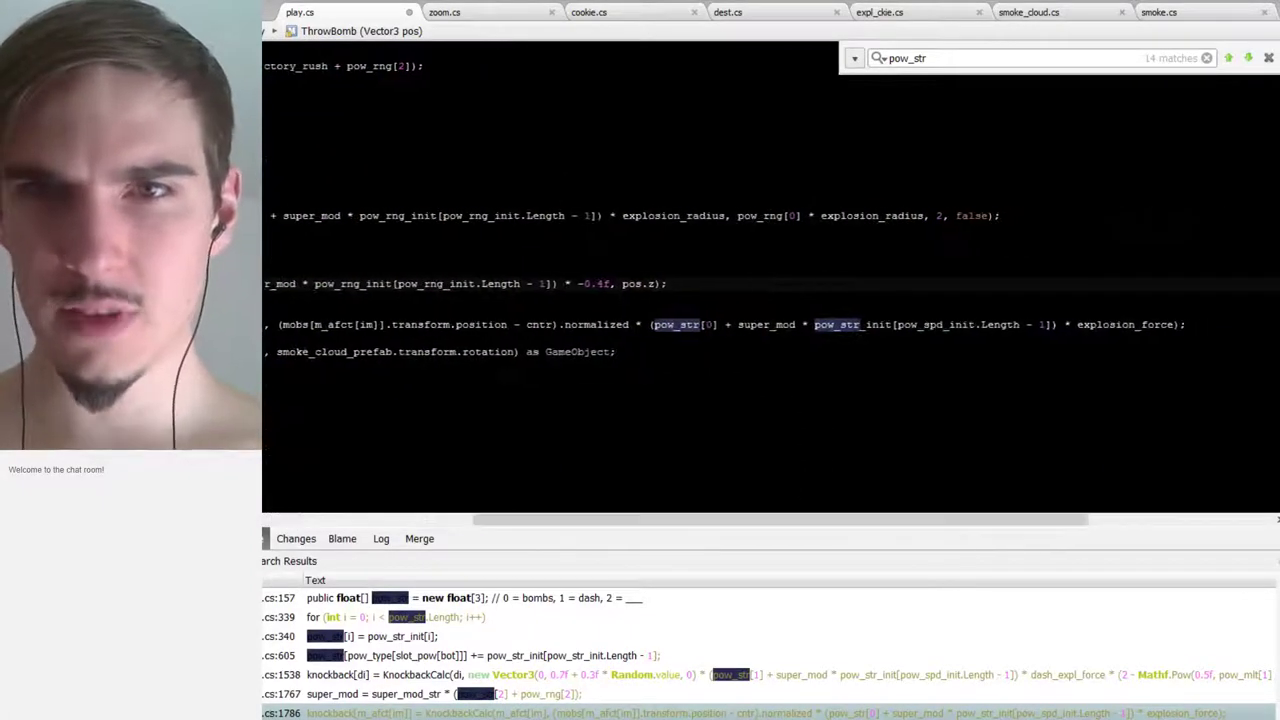
left_click(1057, 324)
type("* victory_rush")
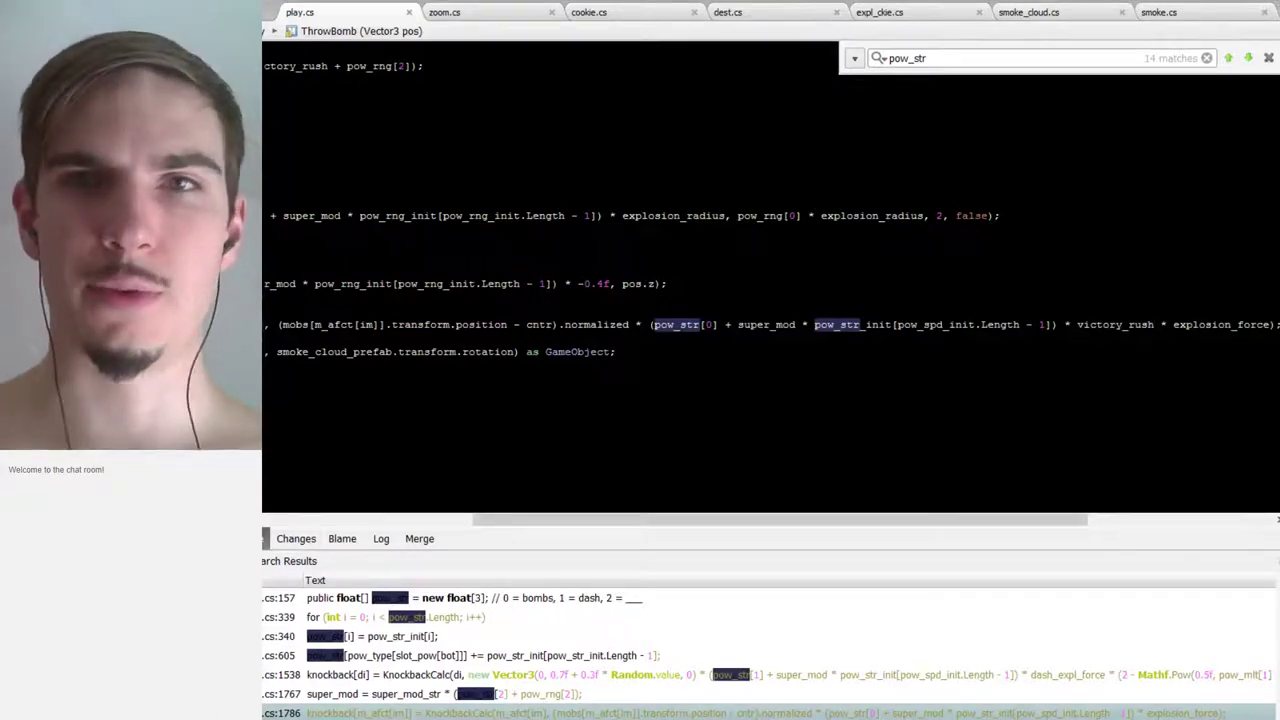
key("shift+Home")
Search 'mobs', list all mobs_str references, and go to the knockback line 1292
type("mo")
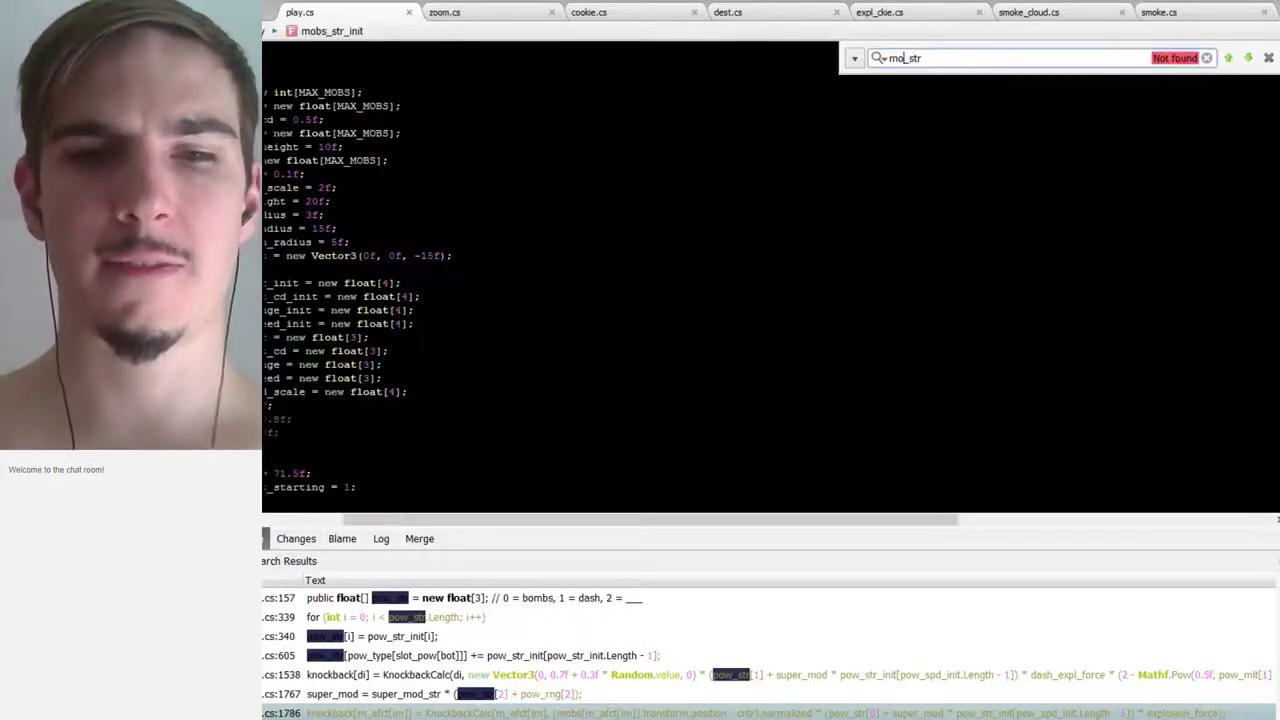
type("bs")
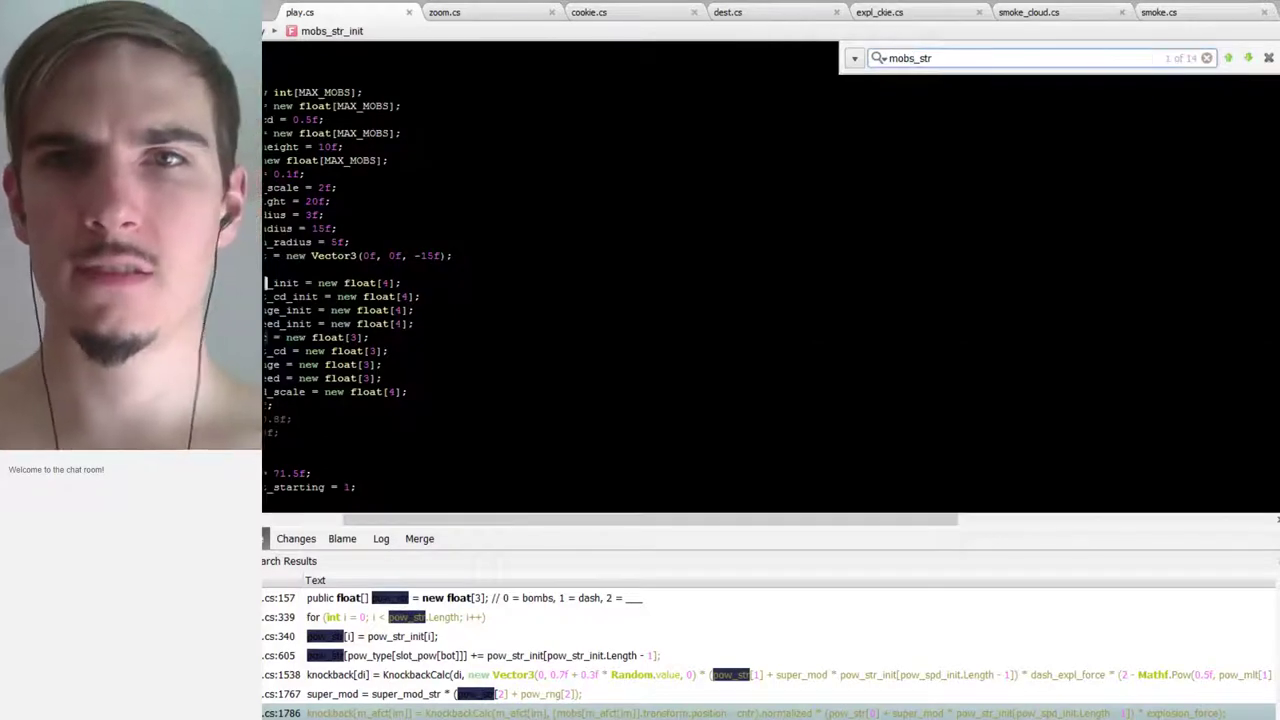
left_click(1228, 58)
left_click(1248, 58)
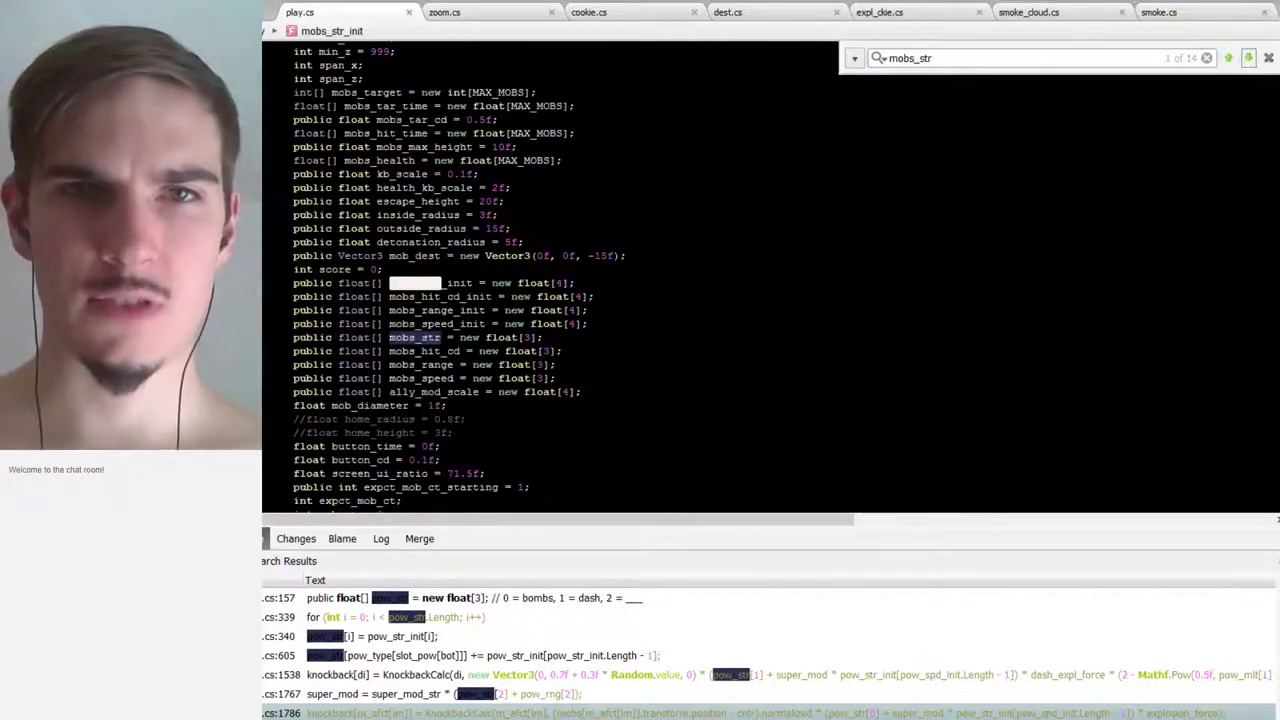
right_click(440, 340)
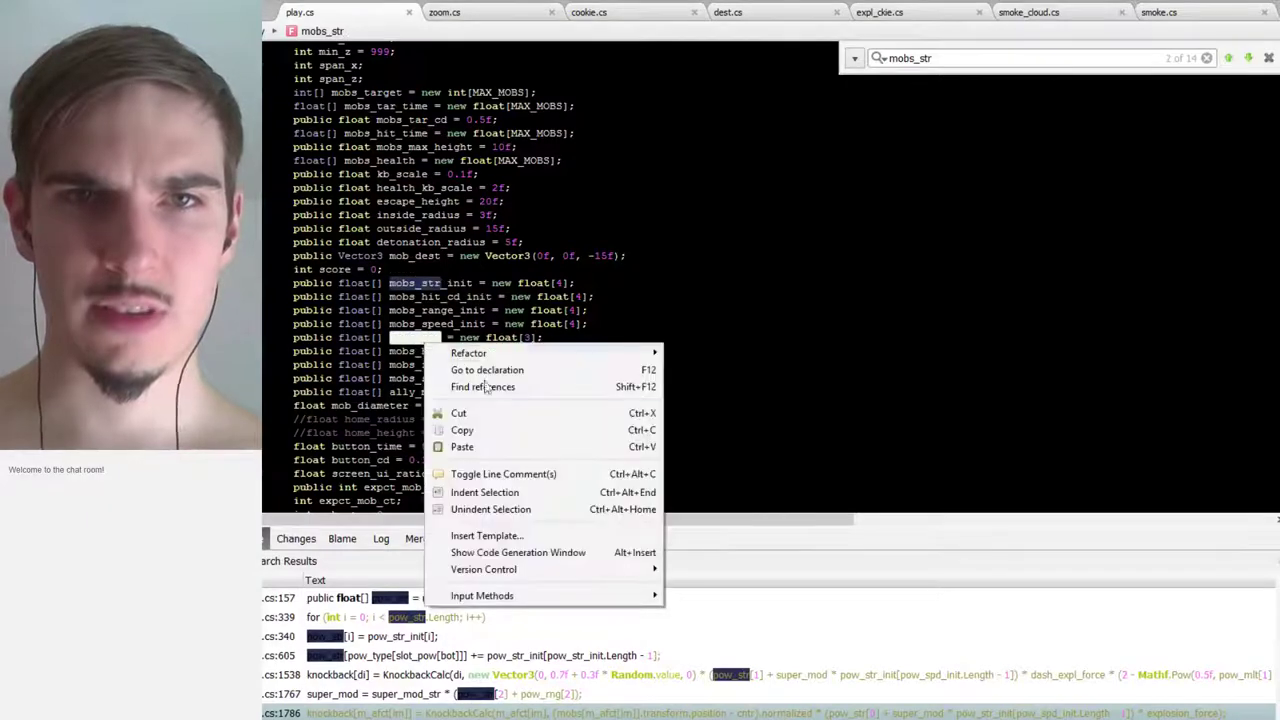
left_click(528, 384)
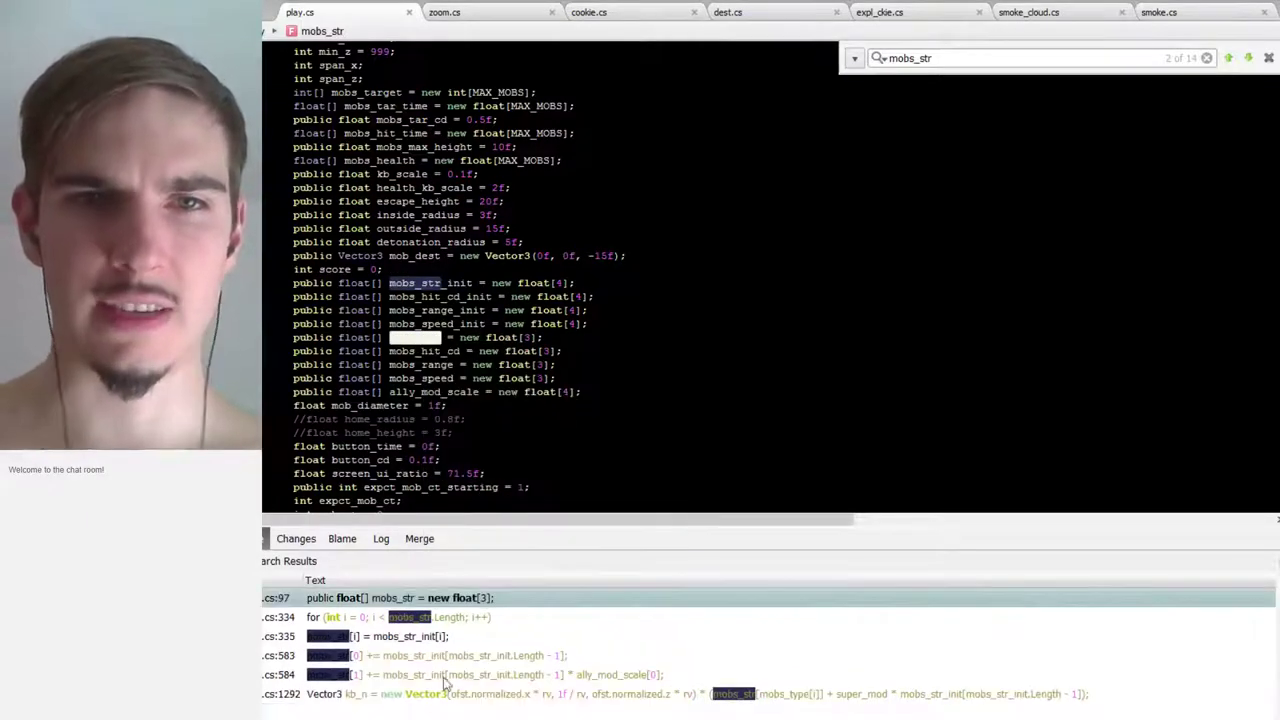
double_click(497, 697)
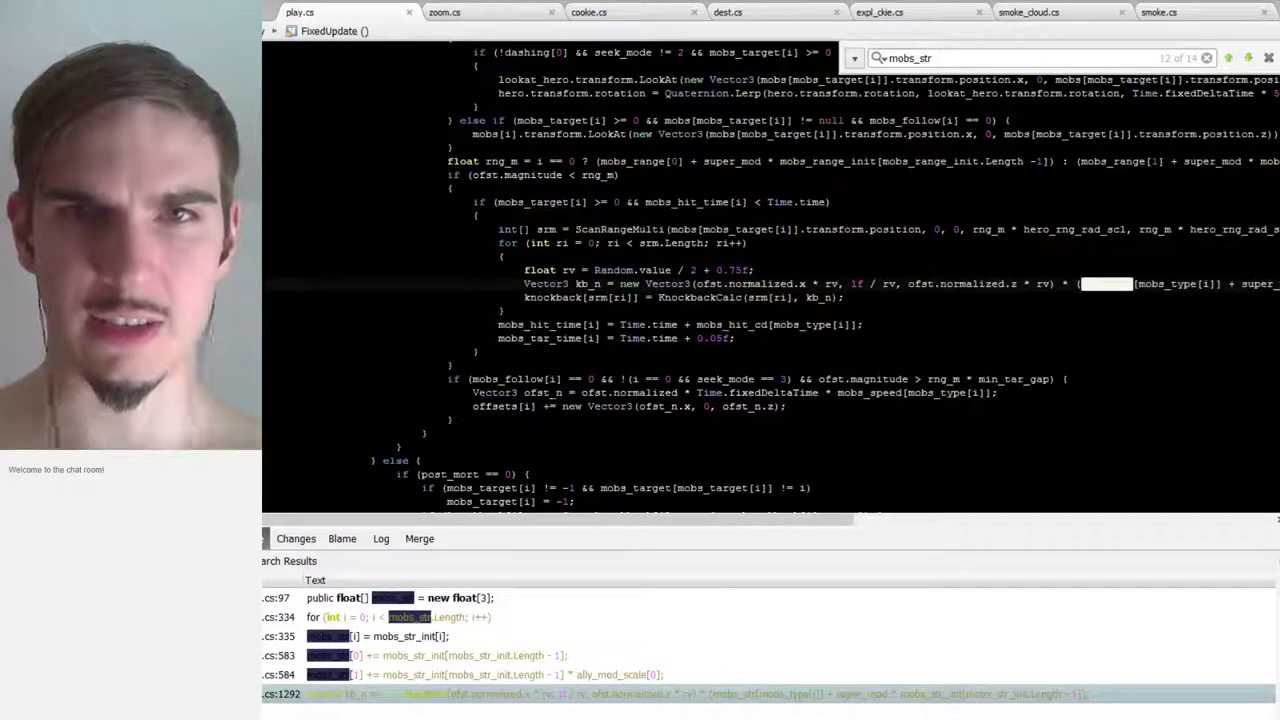
Locate the closing parenthesis of the mobs_str term in the kb_n knockback expression
left_click_drag(795, 528, 1050, 526)
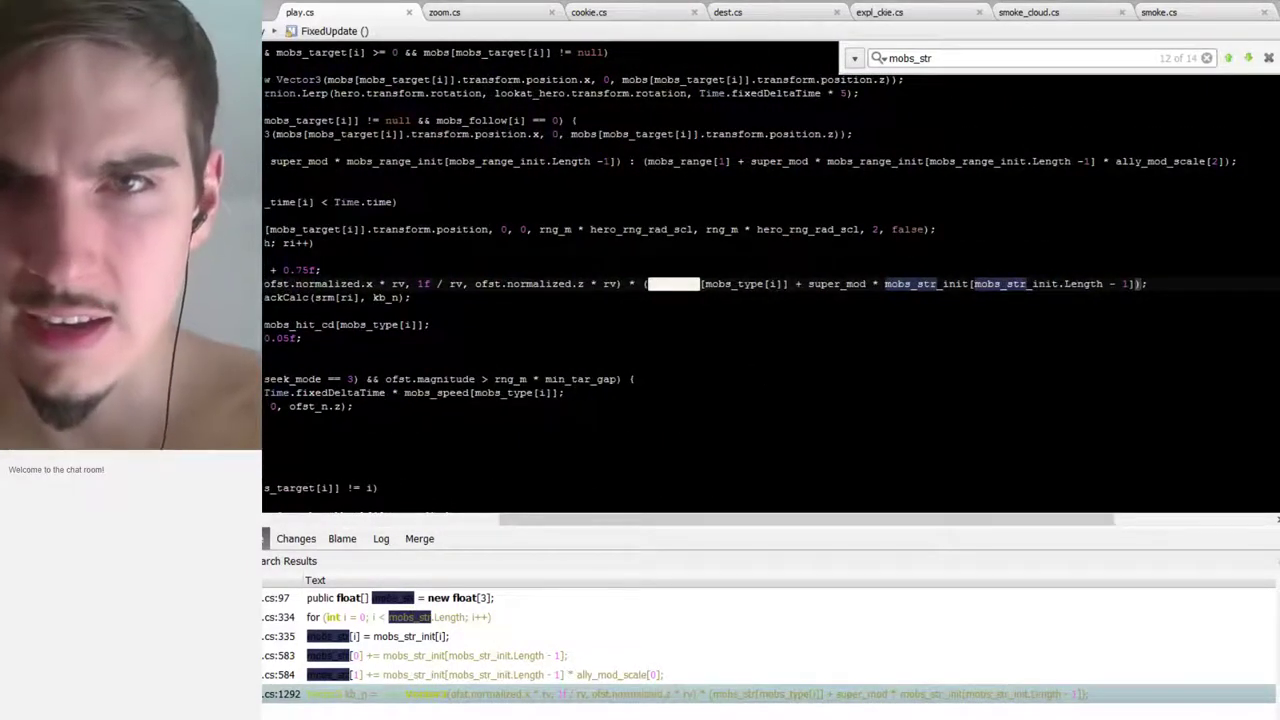
left_click(869, 284)
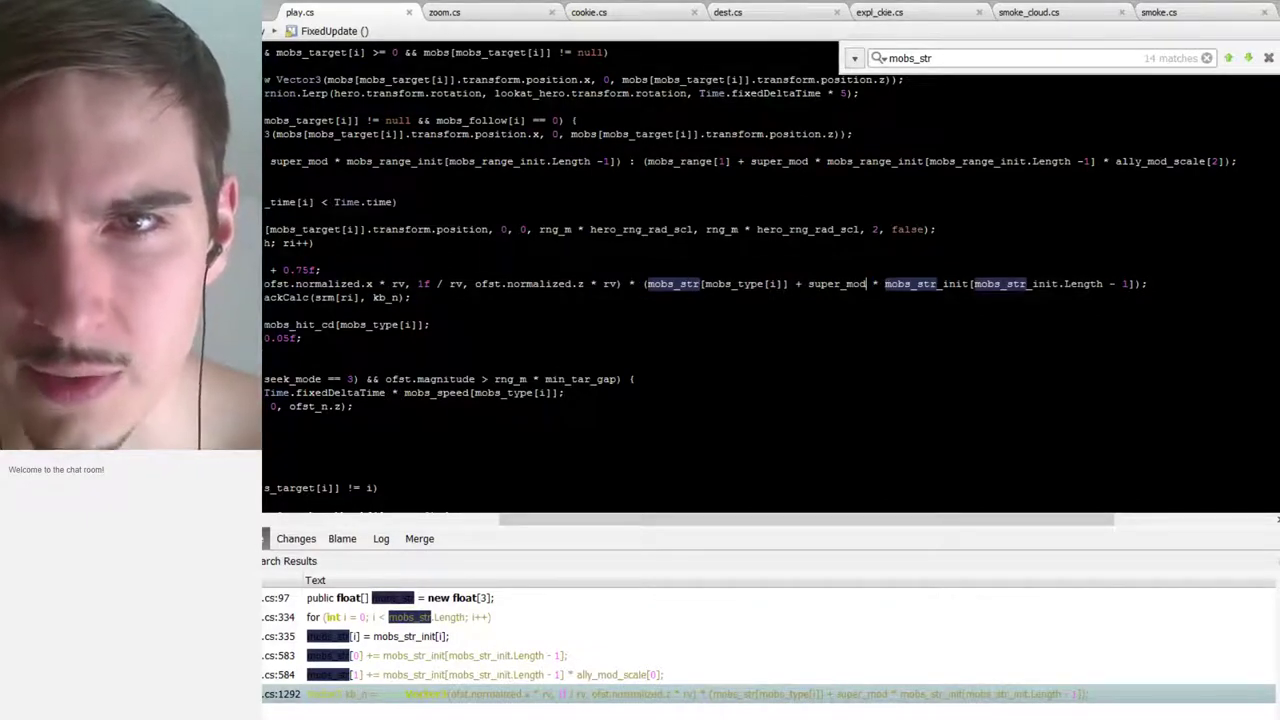
left_click(1141, 284)
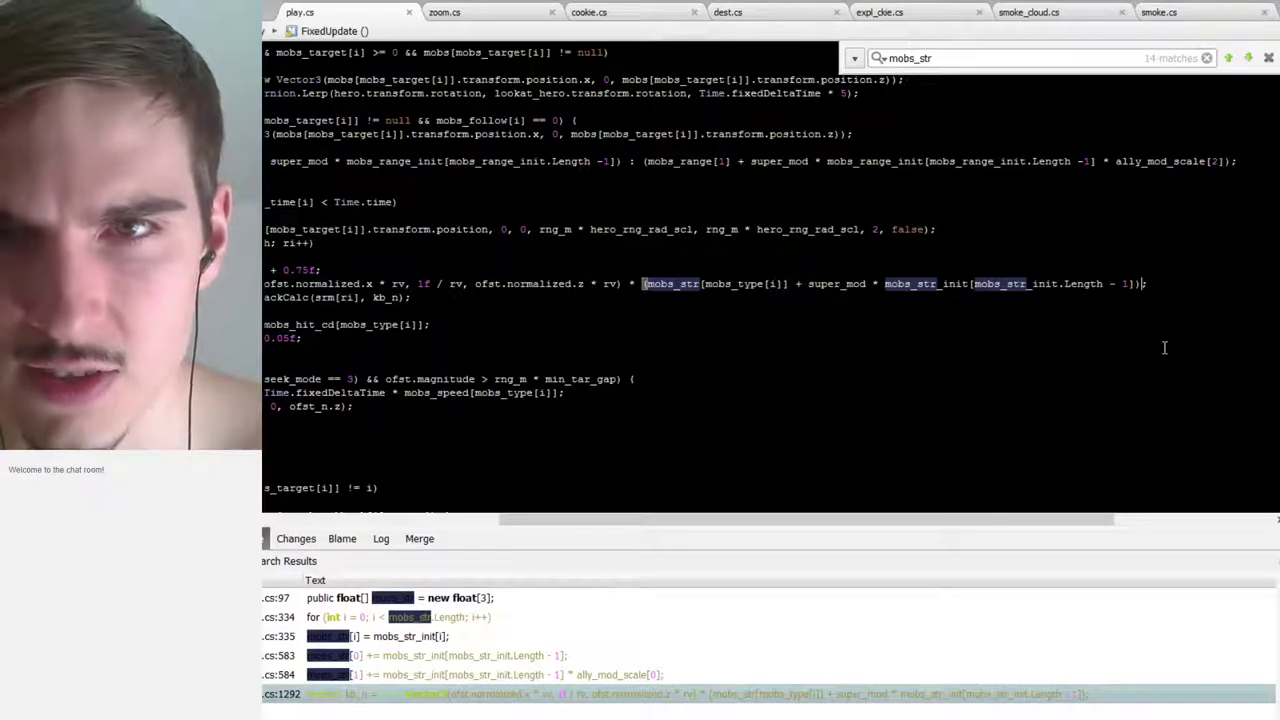
key("shift+End")
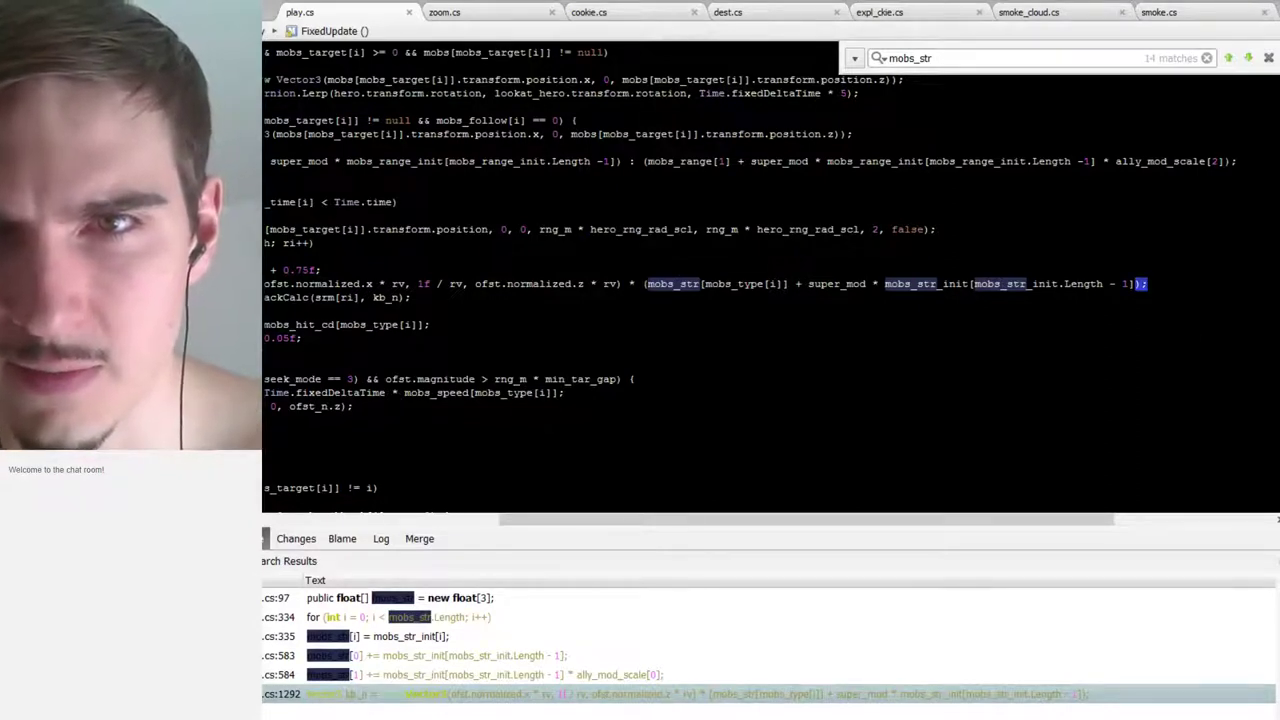
key("Left")
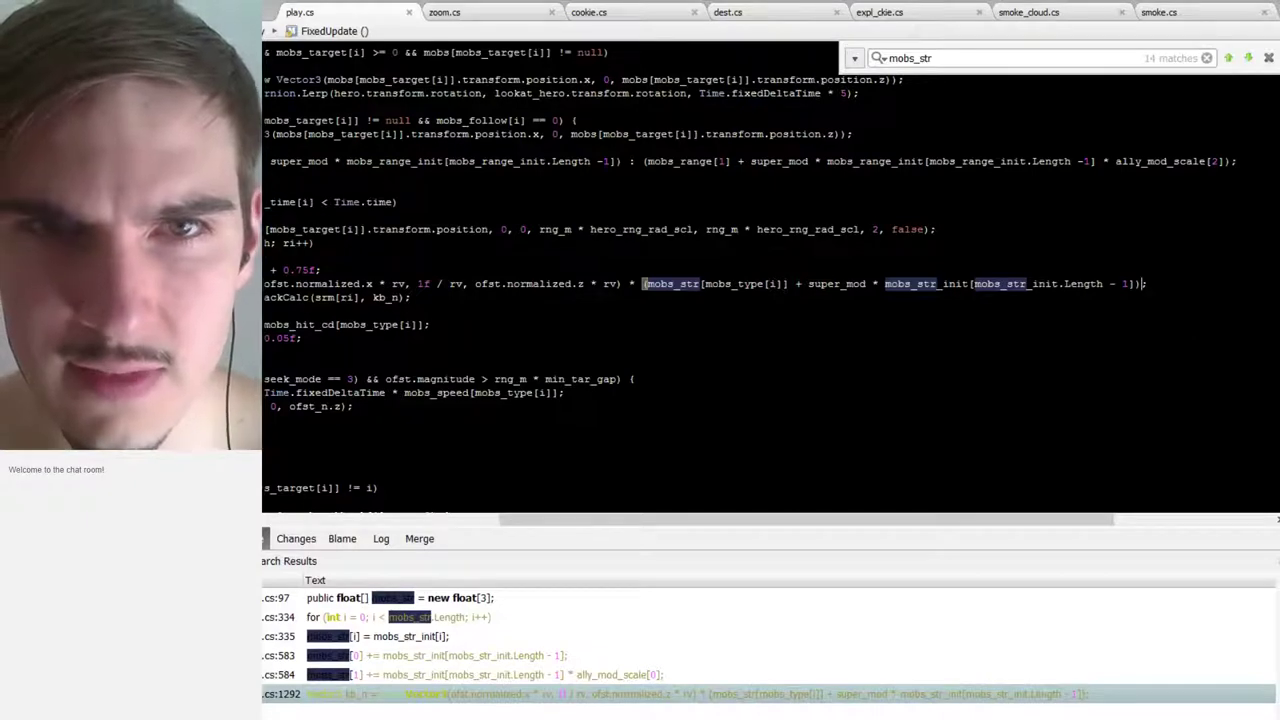
left_click_drag(613, 524, 490, 518)
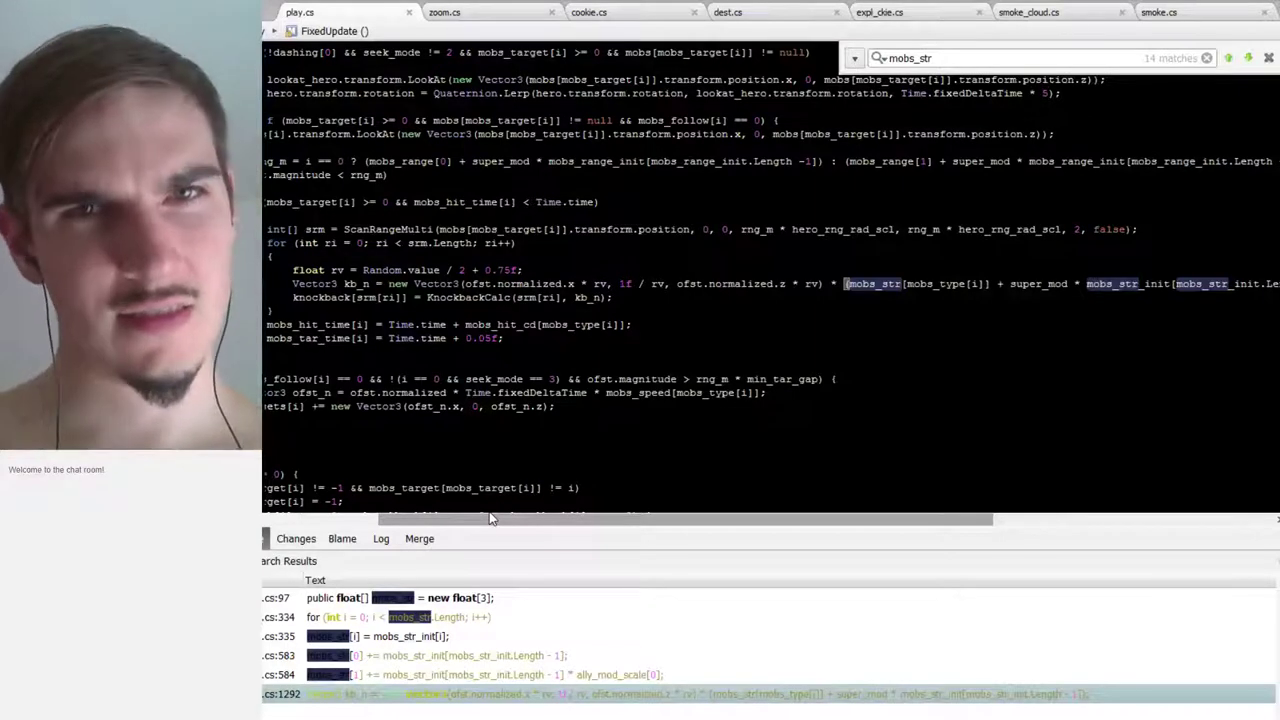
left_click_drag(490, 518, 590, 503)
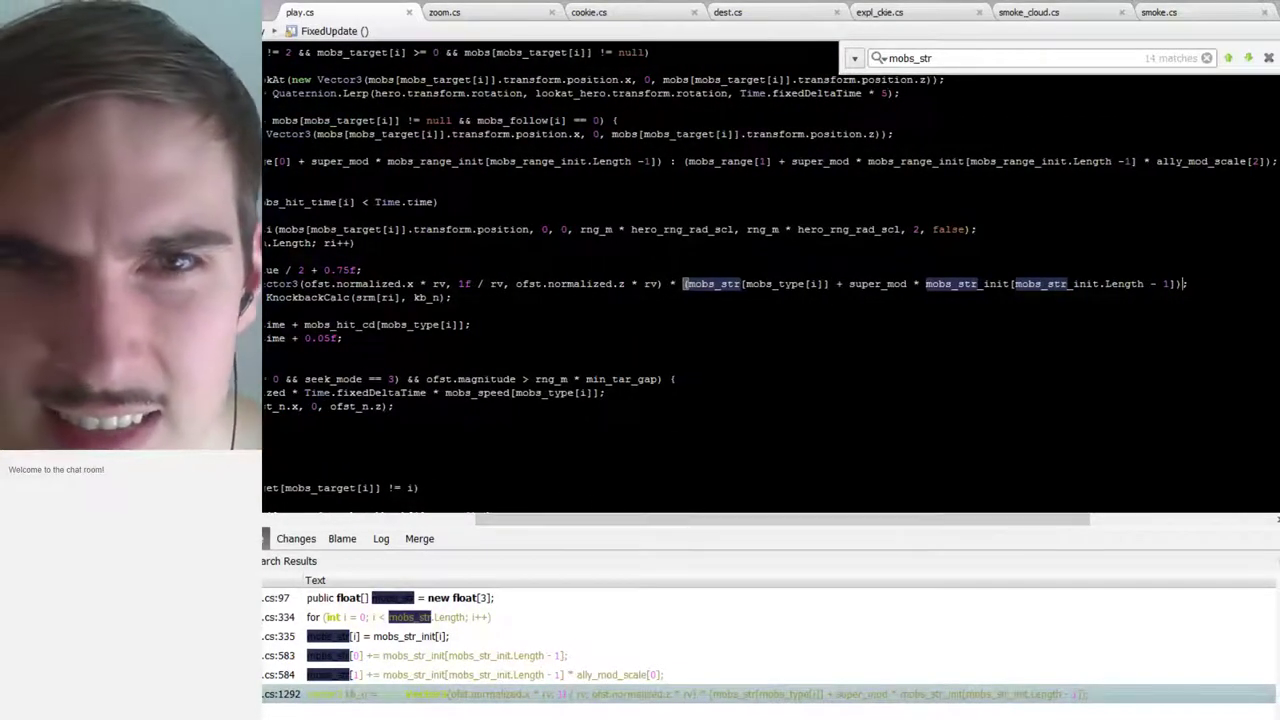
left_click(507, 283)
left_click_drag(677, 519, 547, 515)
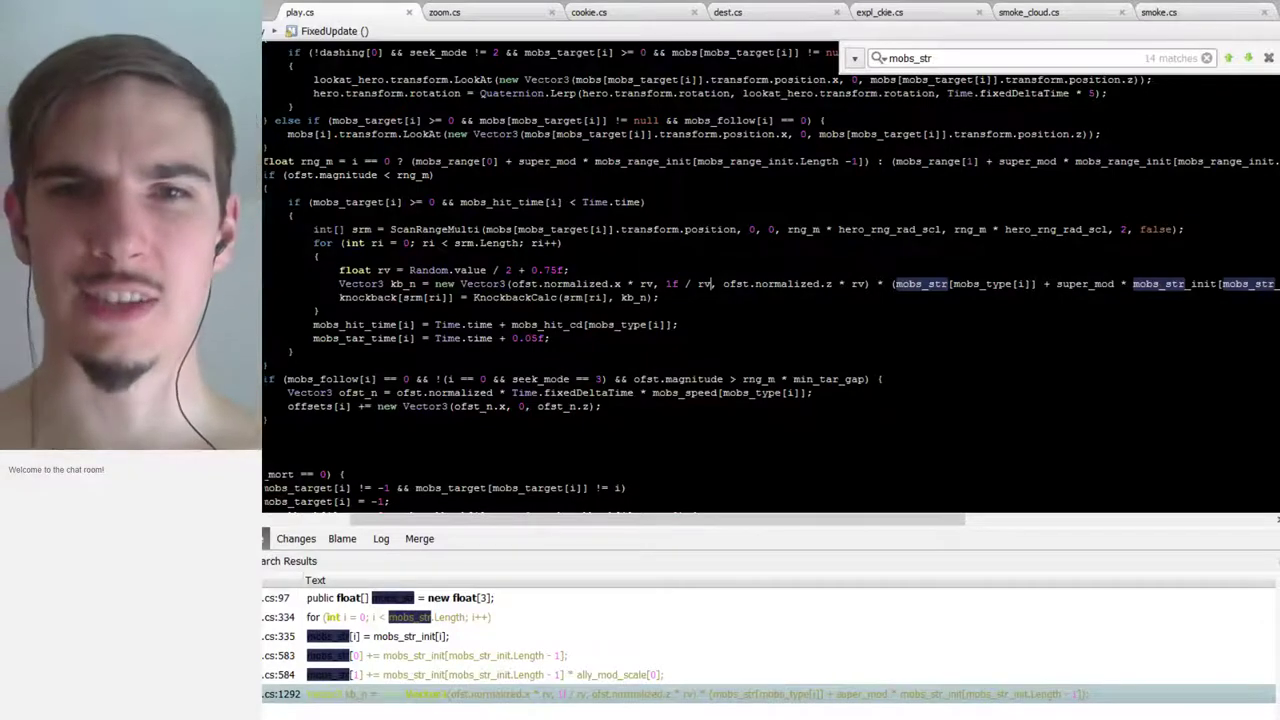
scroll(770, 290, "right", 5)
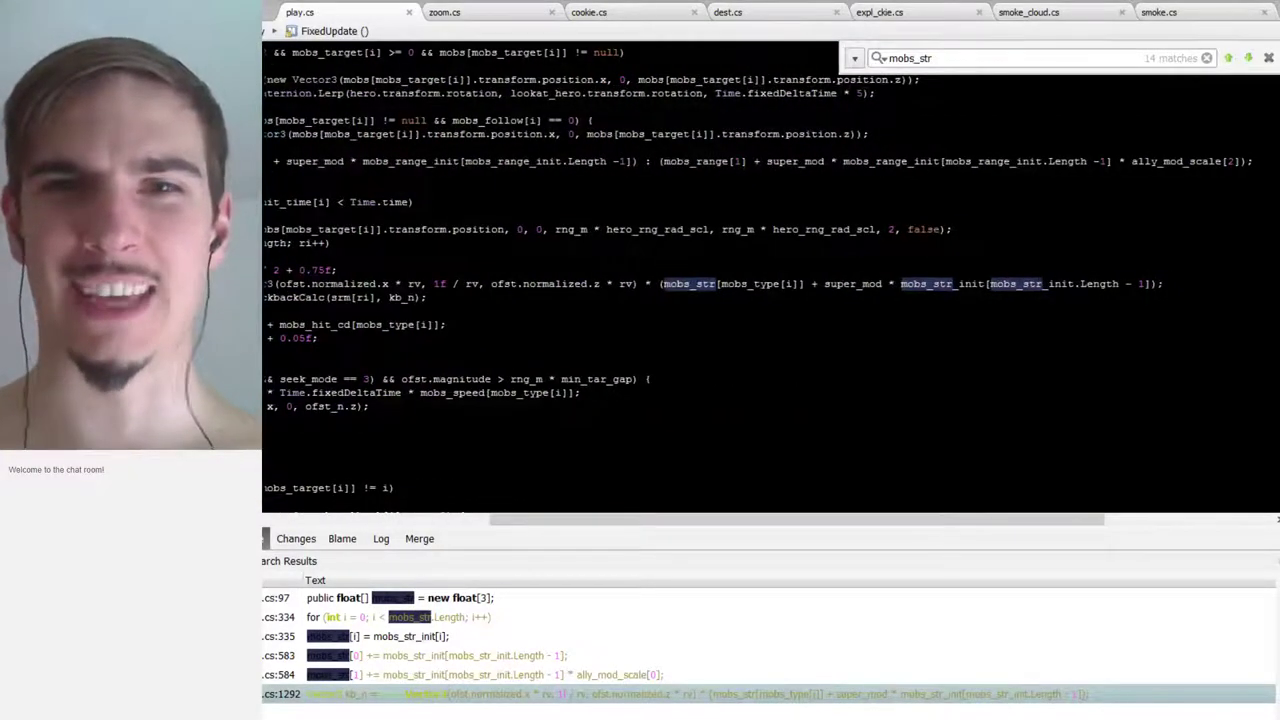
left_click_drag(829, 522, 914, 524)
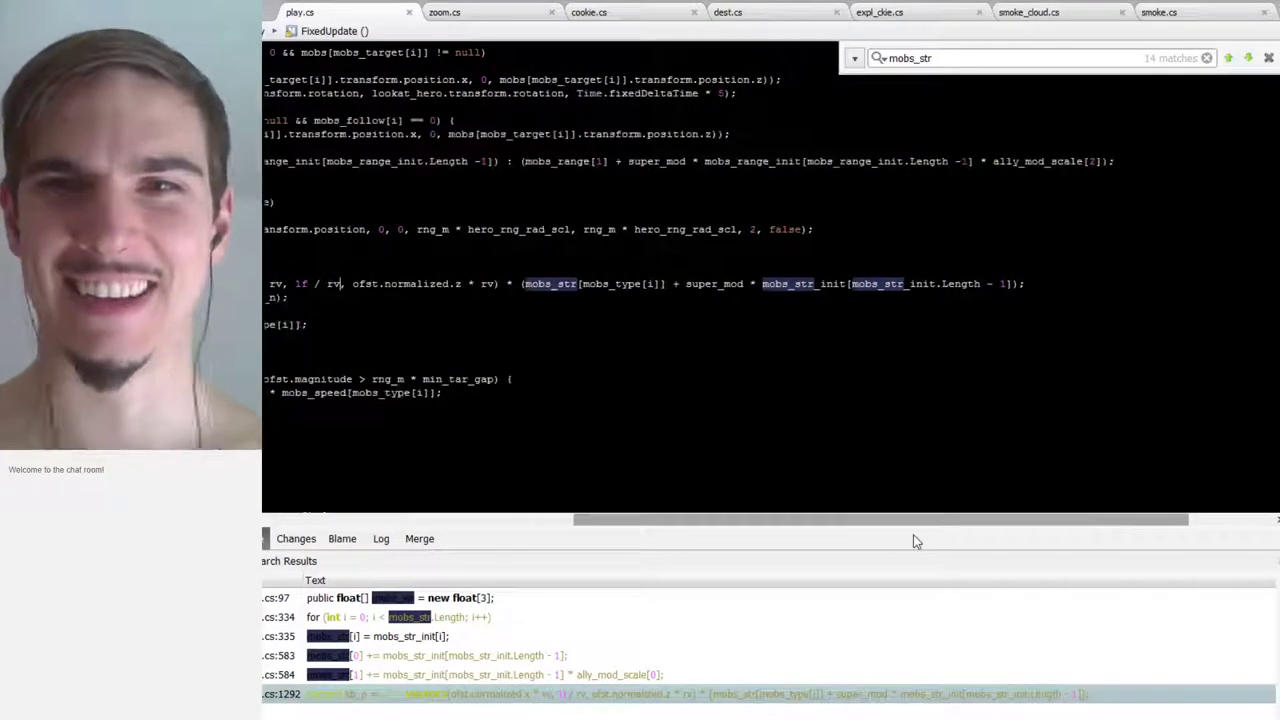
Append ' * victory_rush' after the mobs_str term and remove the doubled space
left_click(1021, 284)
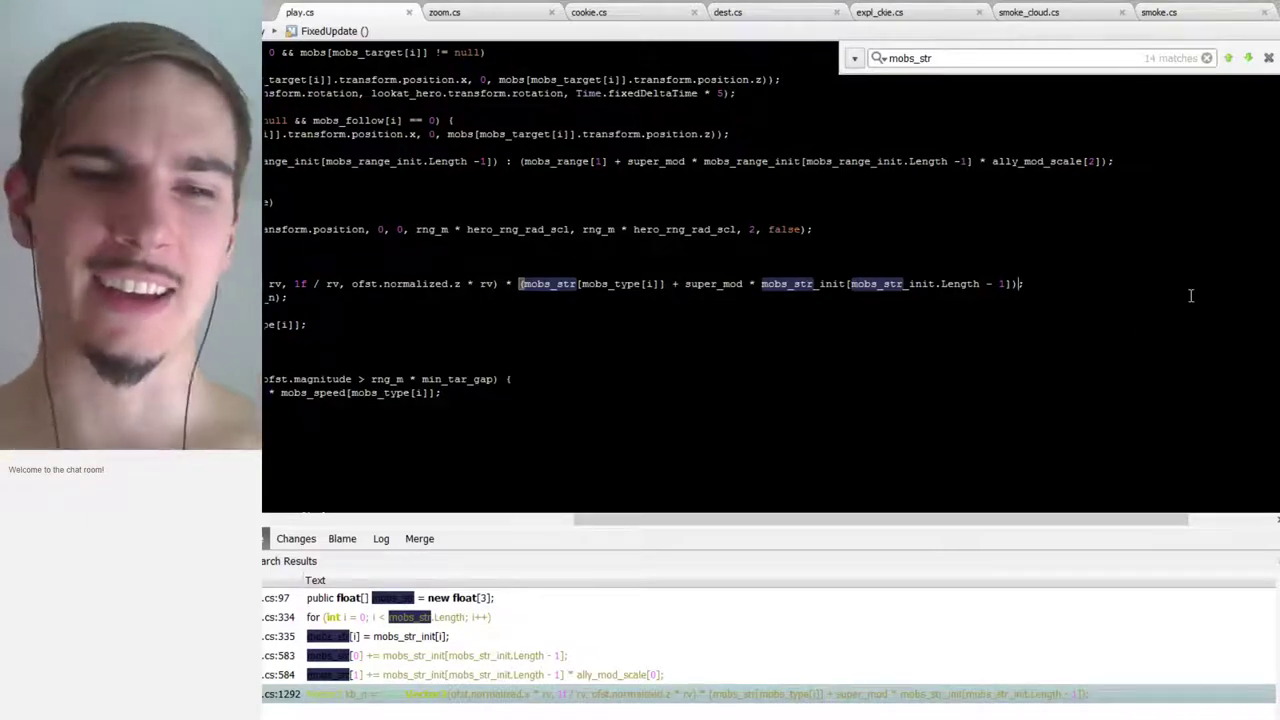
type("* victory_rush")
left_click(1020, 284)
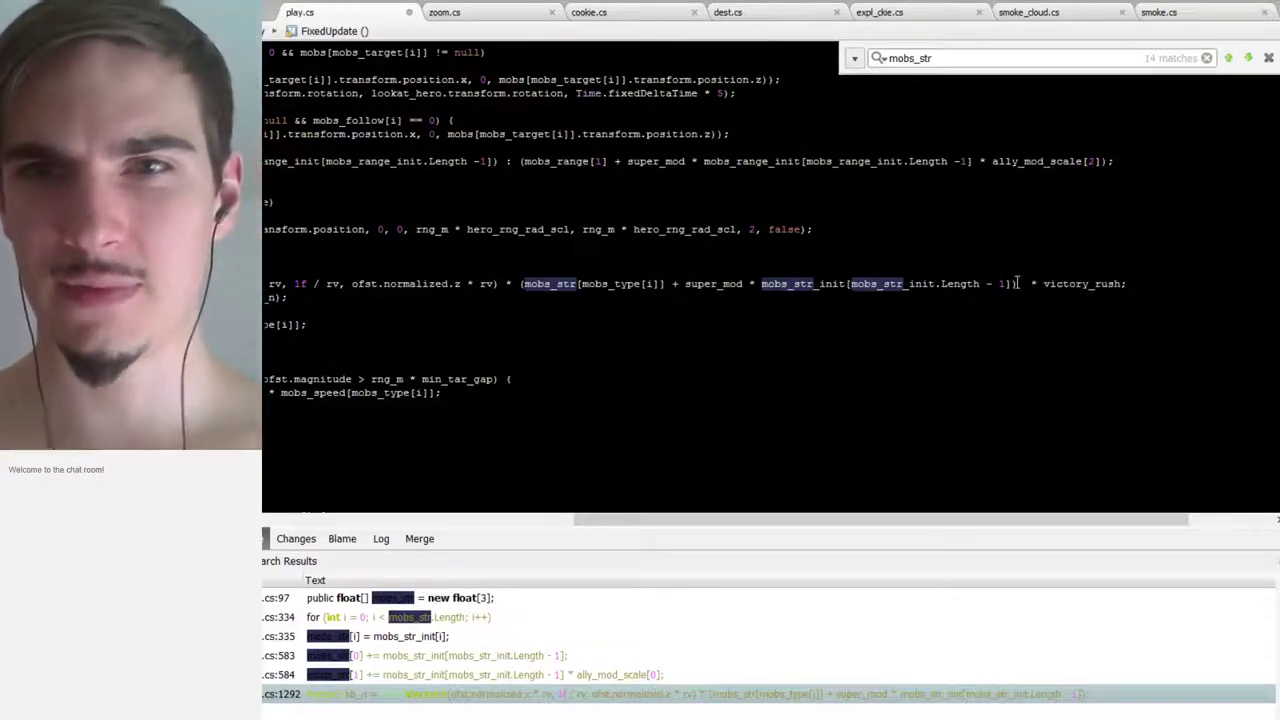
left_click(1096, 307)
key("BackSpace")
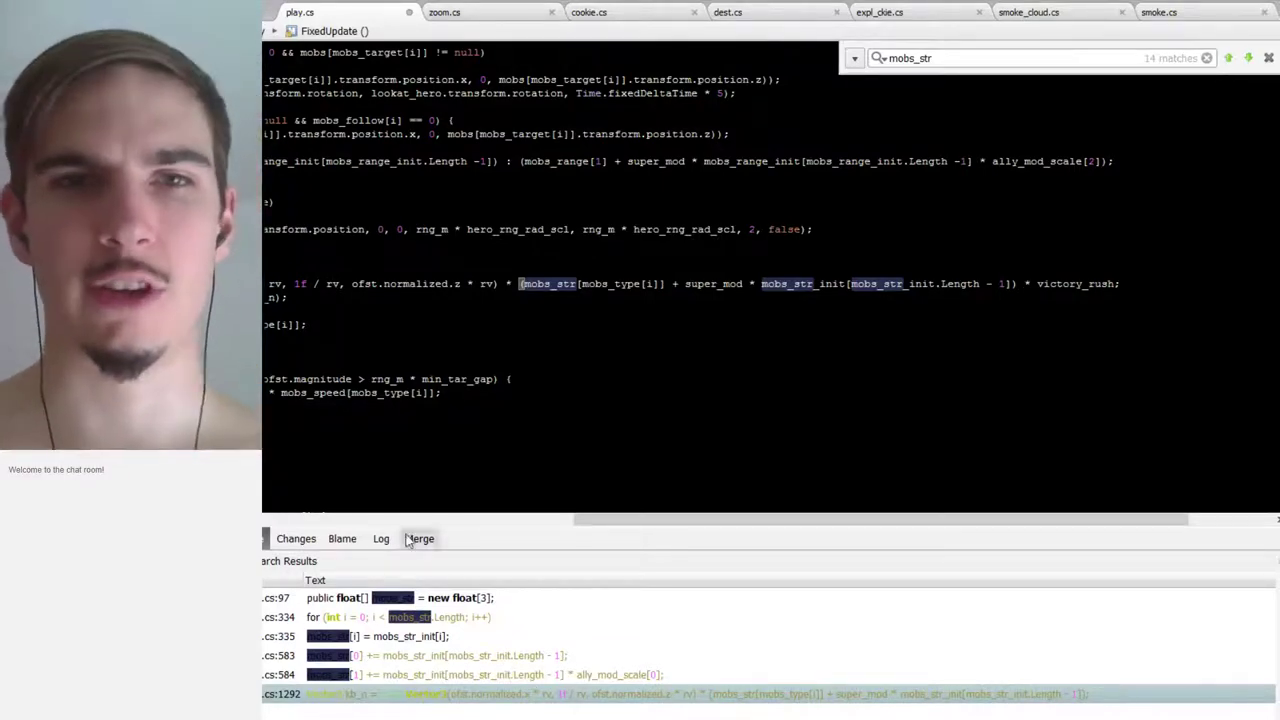
left_click_drag(660, 526, 276, 525)
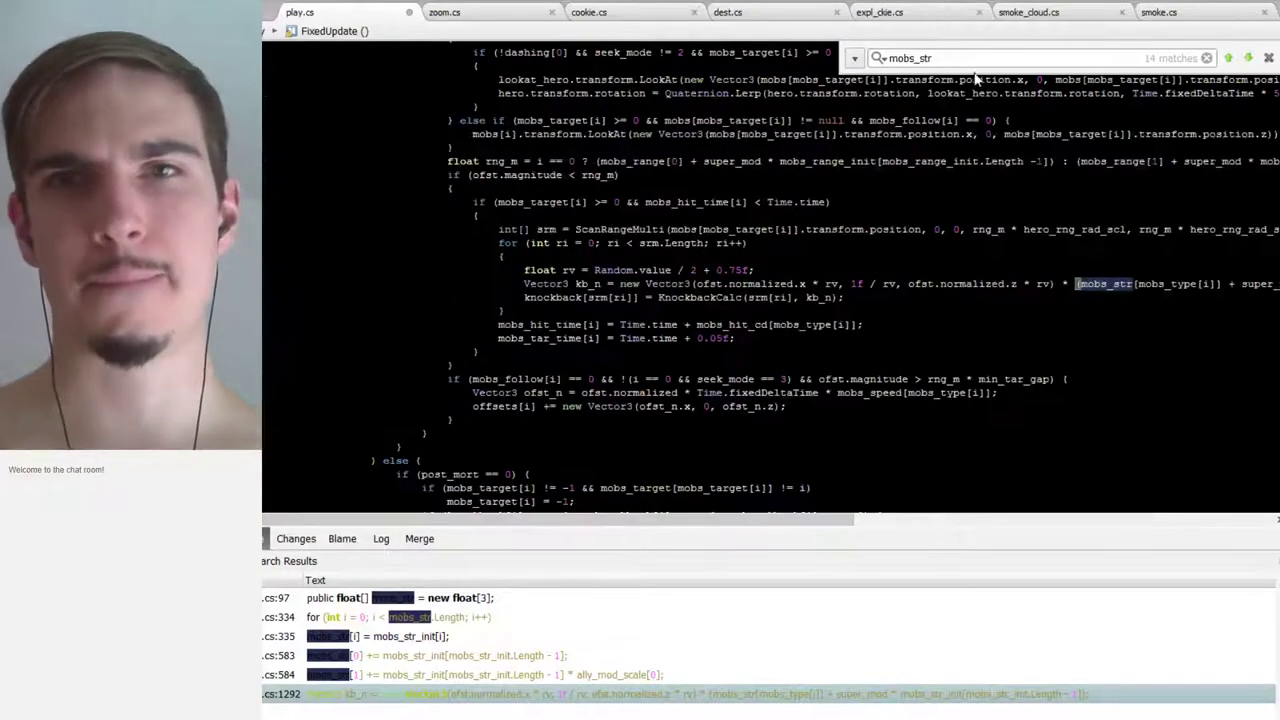
Search for 'destroymob' and go to the DestroyMob(int mi) declaration
key("ctrl+f")
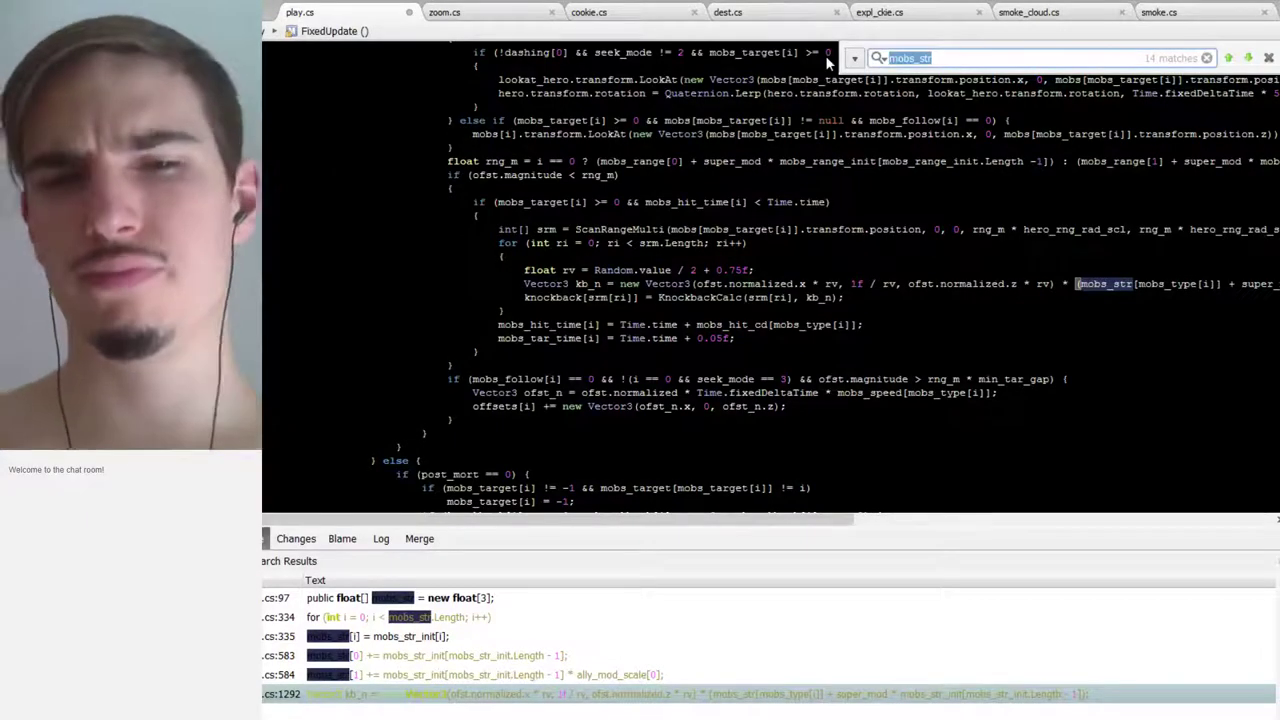
type("destroy")
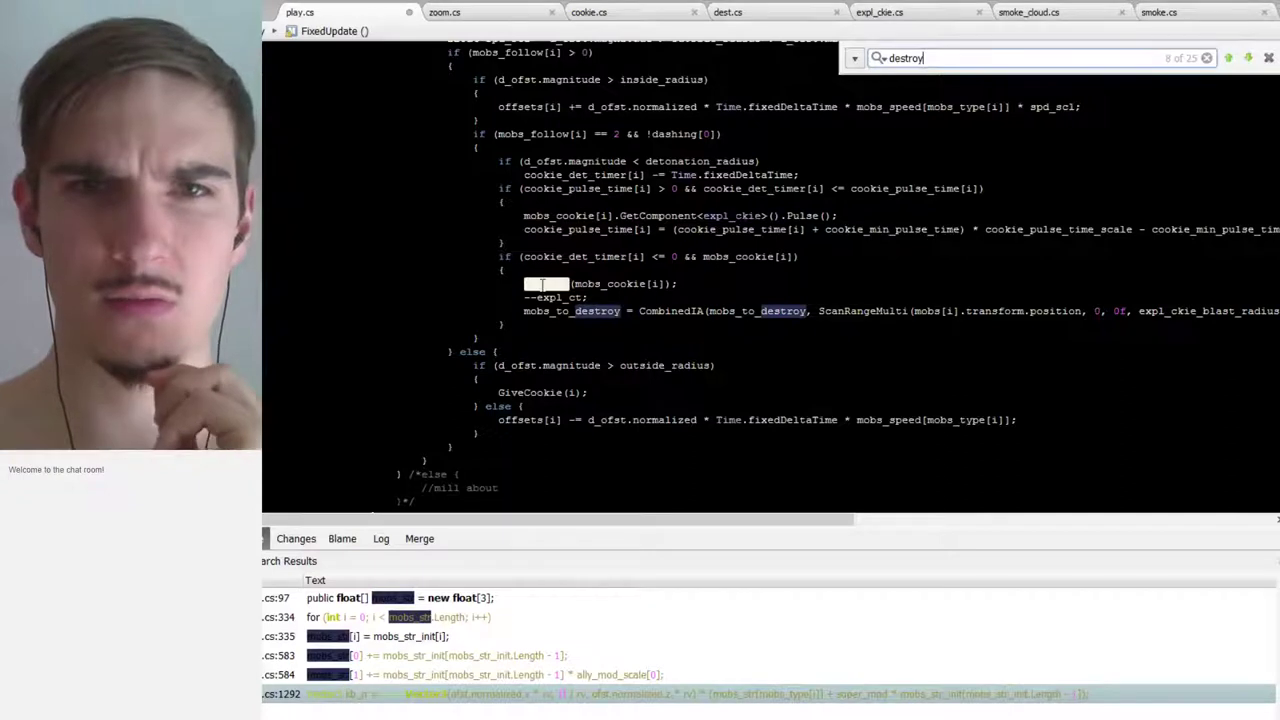
type("mob")
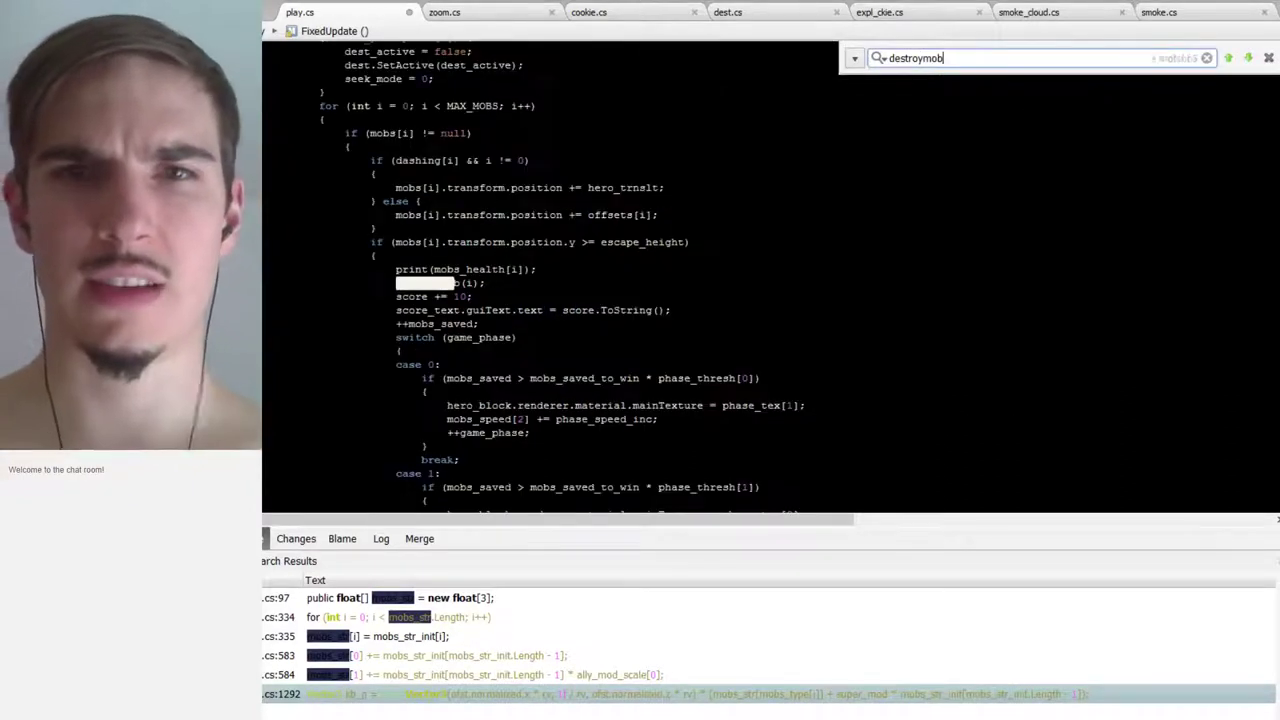
right_click(446, 283)
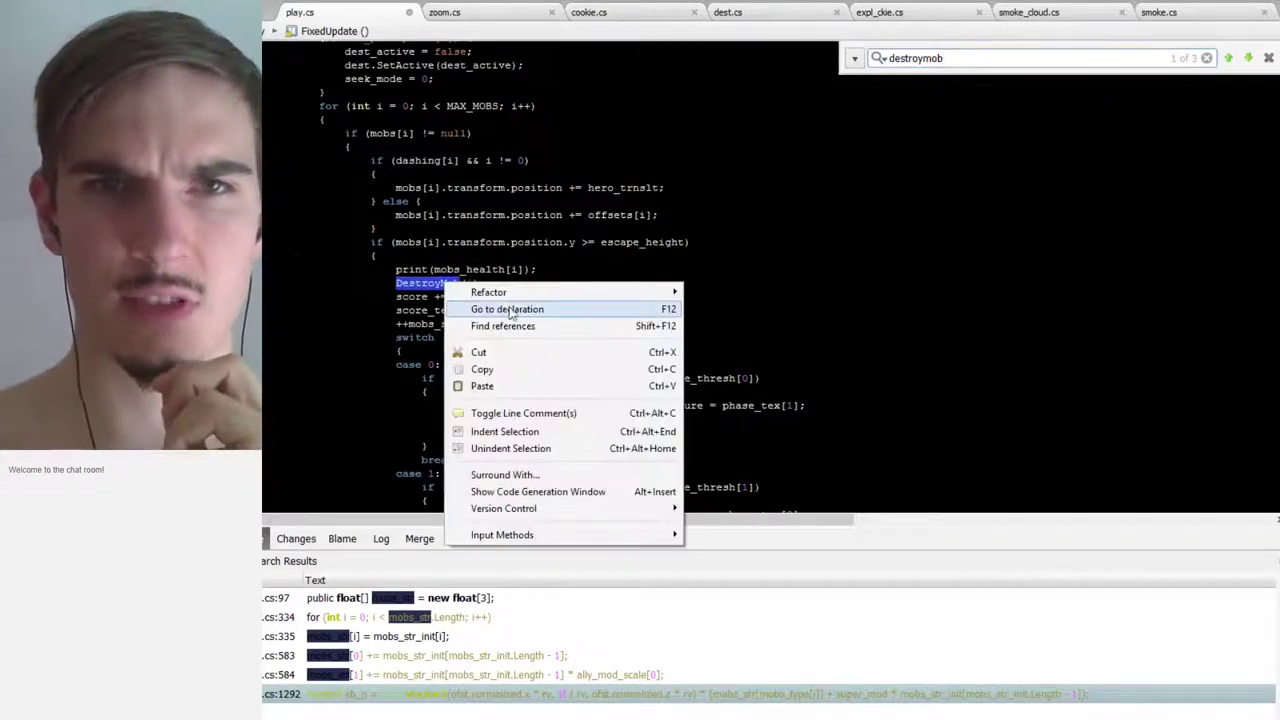
left_click(508, 306)
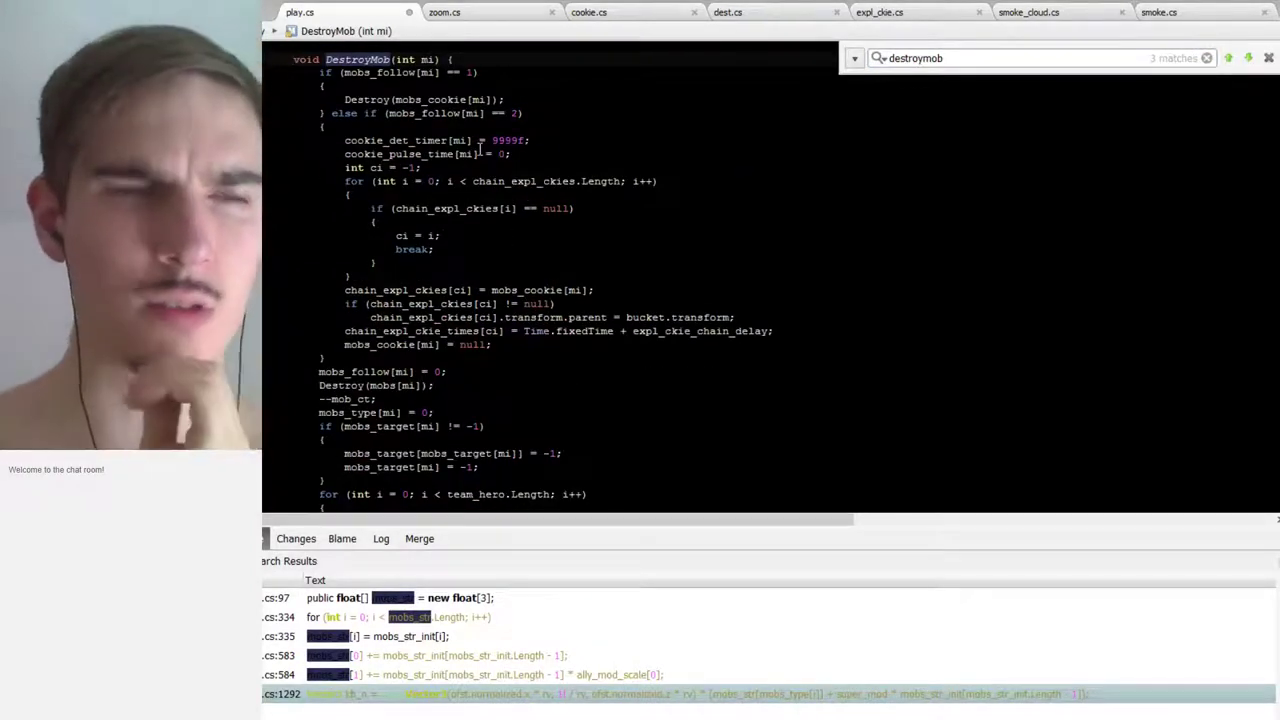
mouse_move(479, 147)
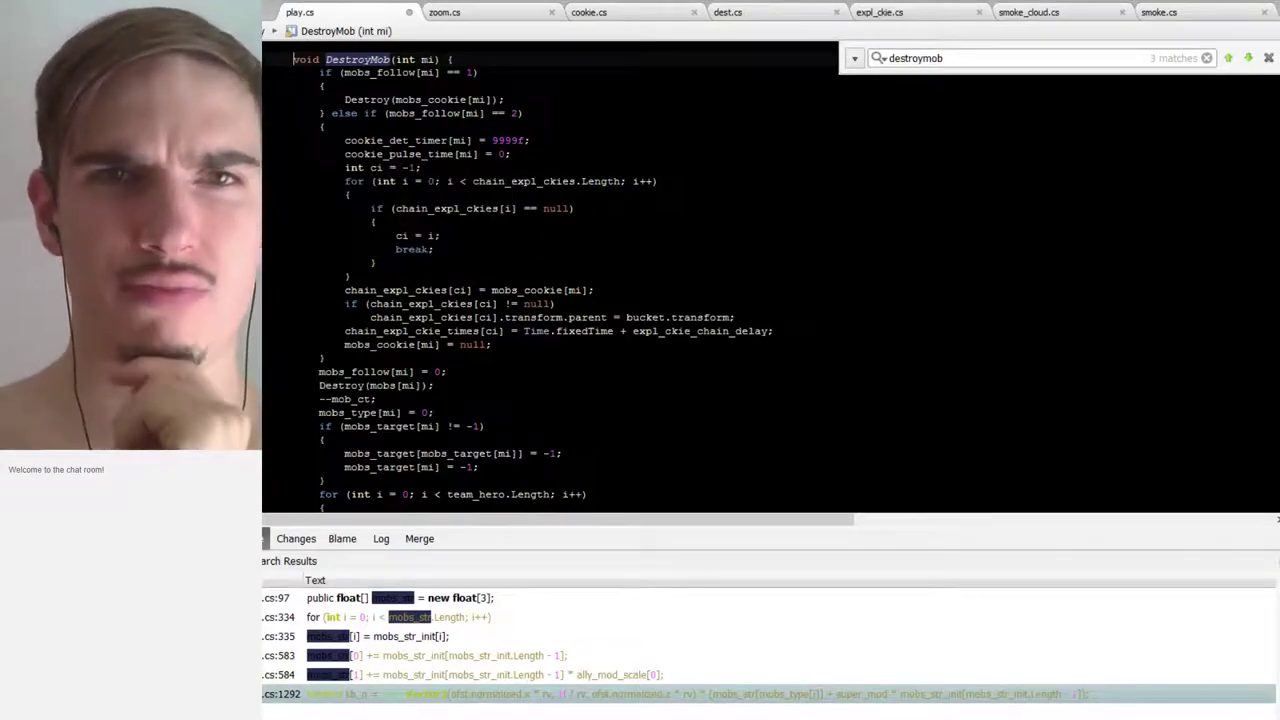
mouse_move(553, 213)
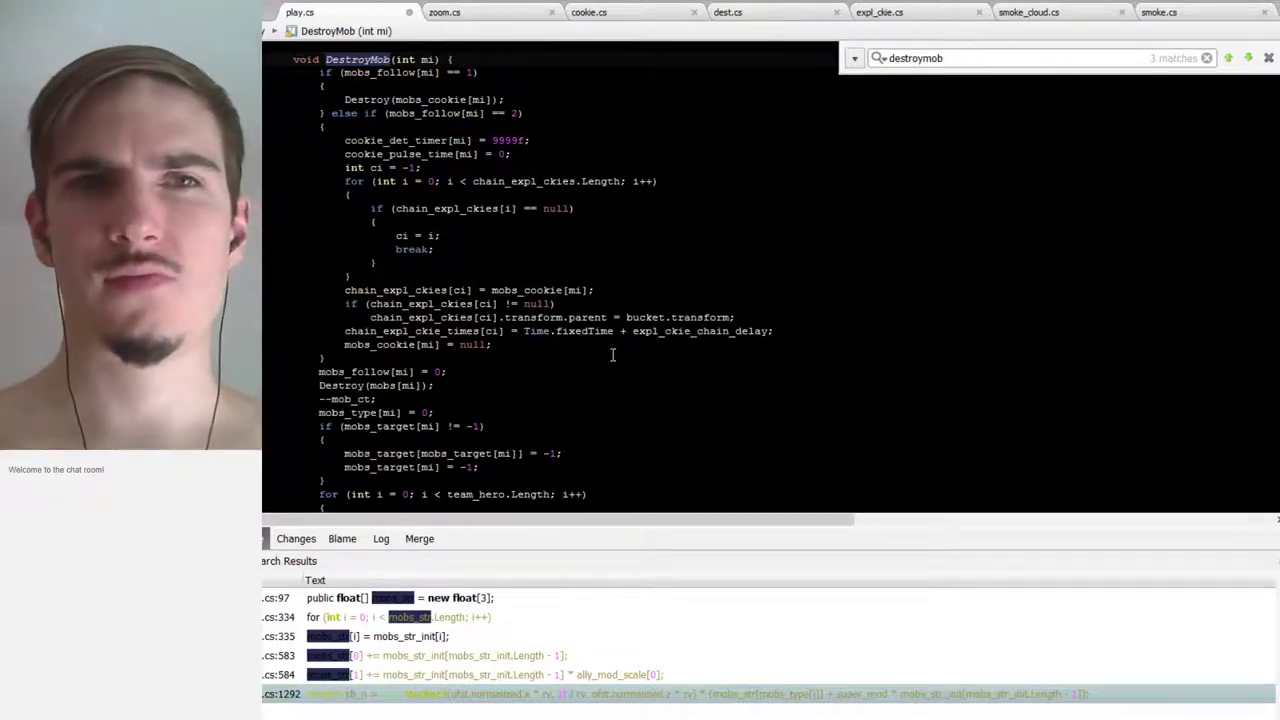
scroll(480, 226, "down", 5)
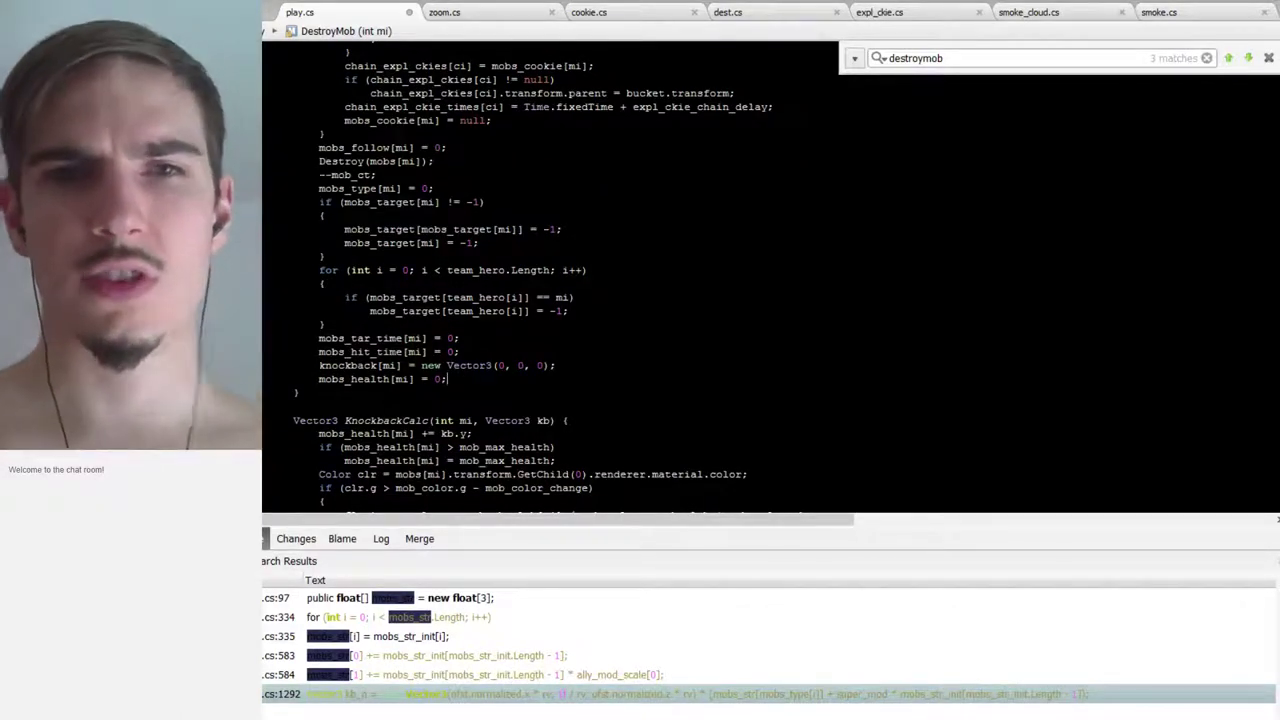
key("Return")
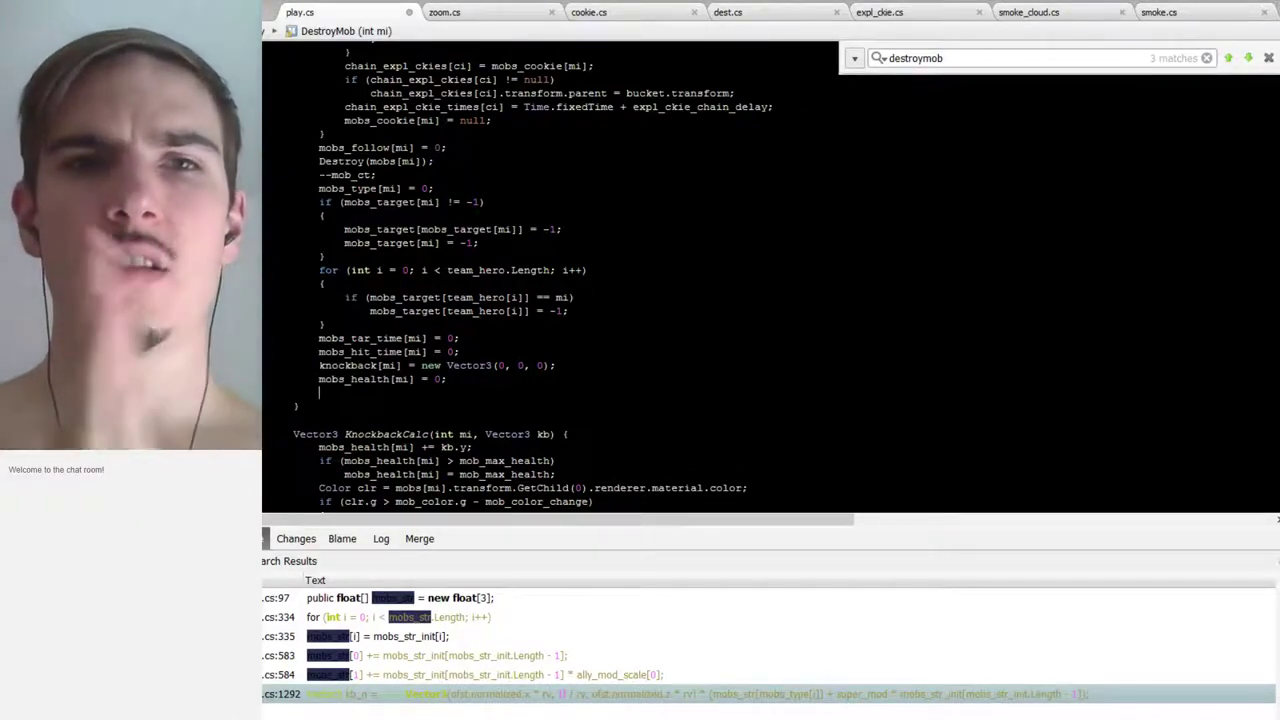
type("if (")
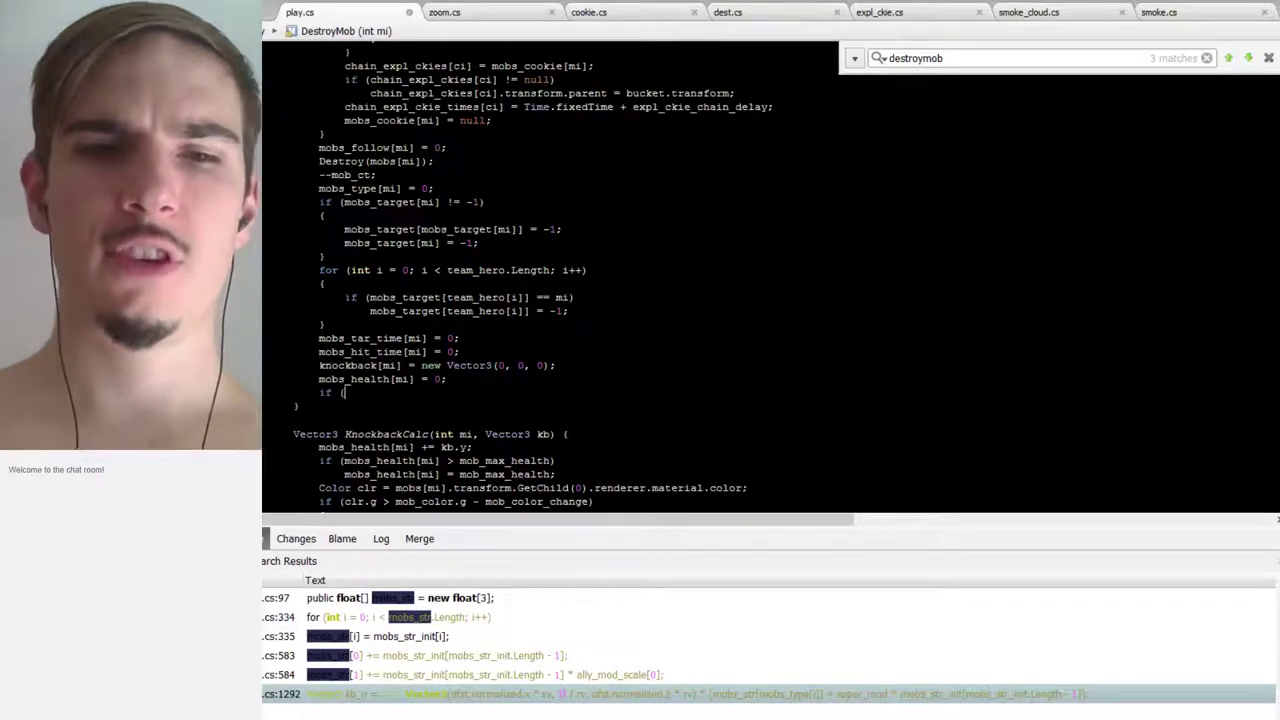
type("mobs_saved")
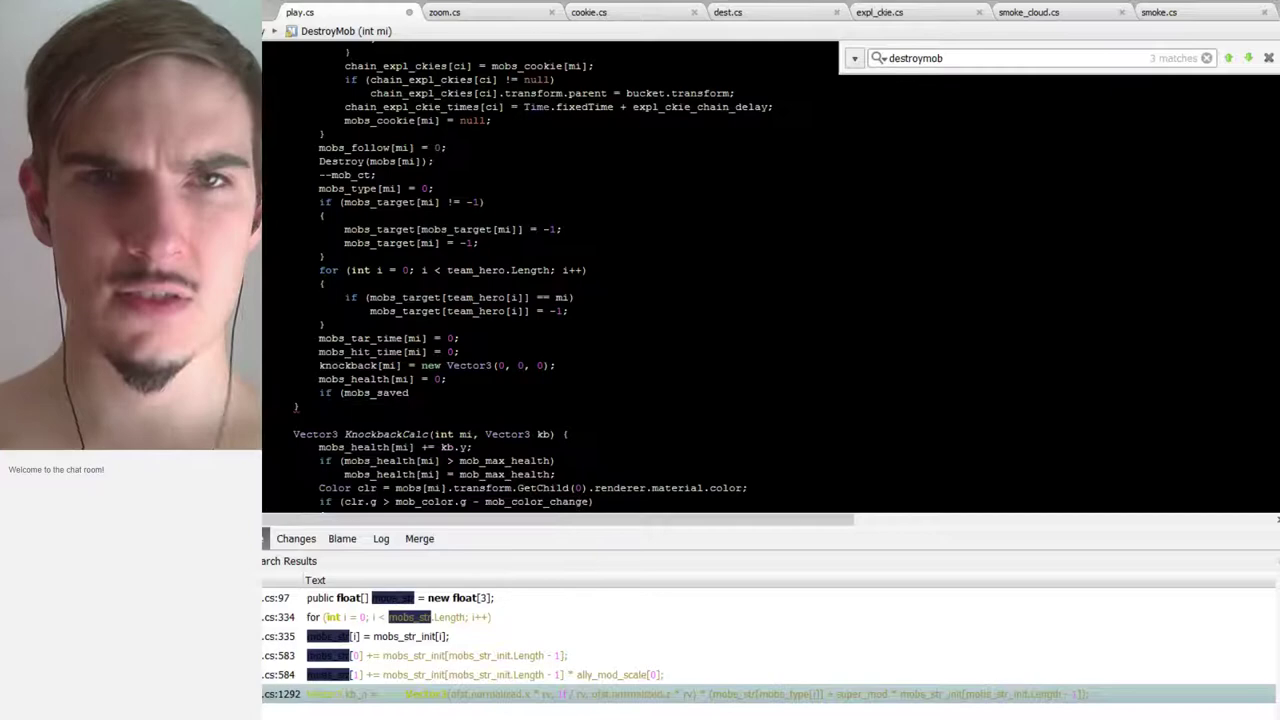
scroll(469, 214, "up", 7)
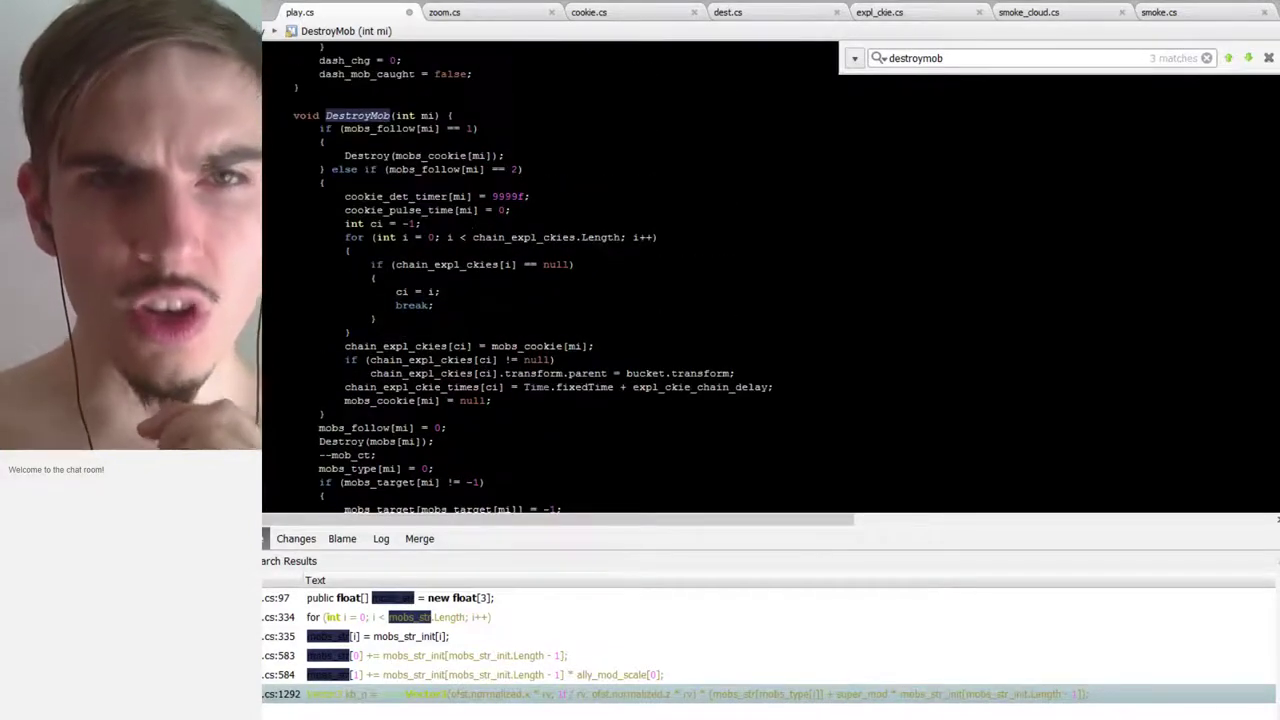
scroll(474, 222, "down", 1)
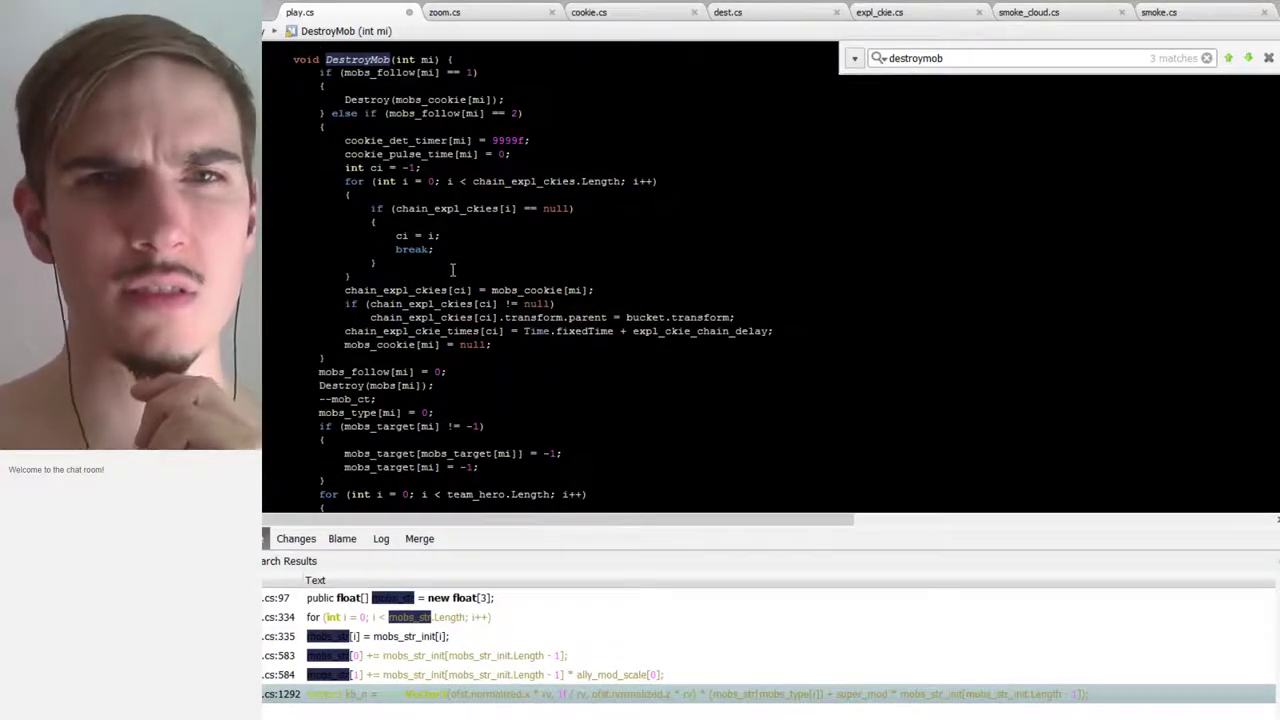
scroll(452, 270, "down", 3)
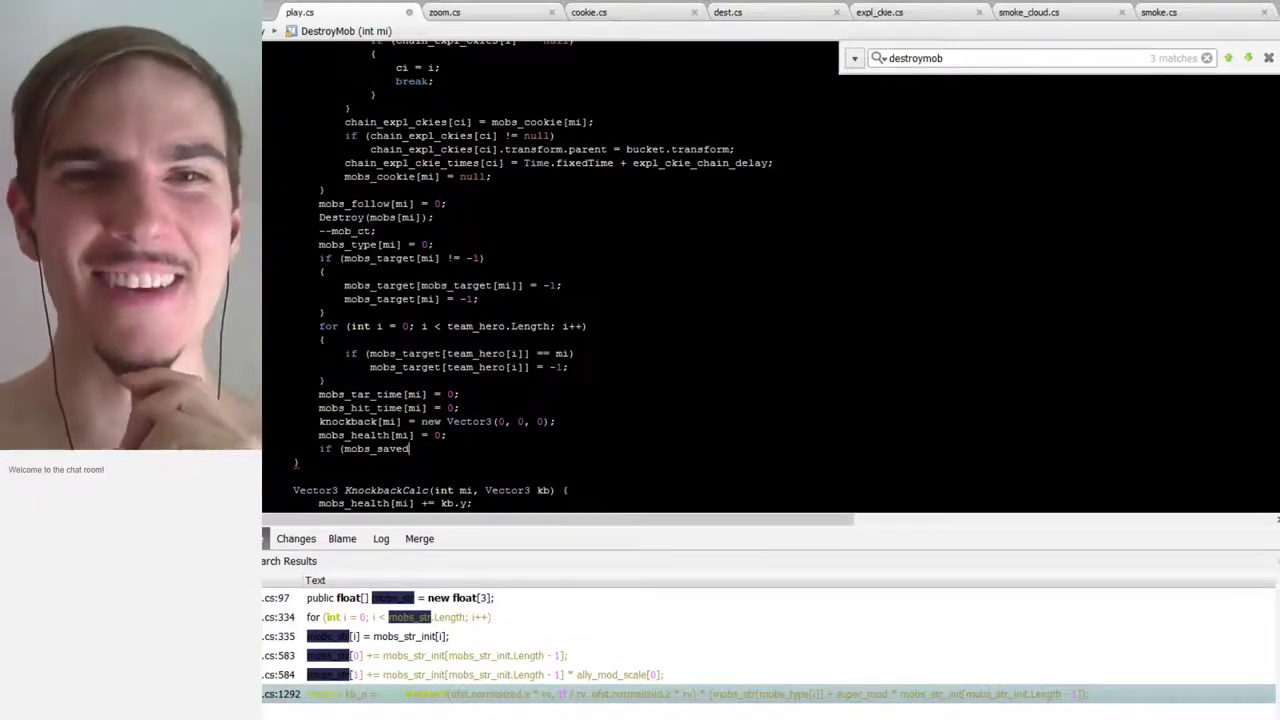
key("shift+Up")
key("shift+End")
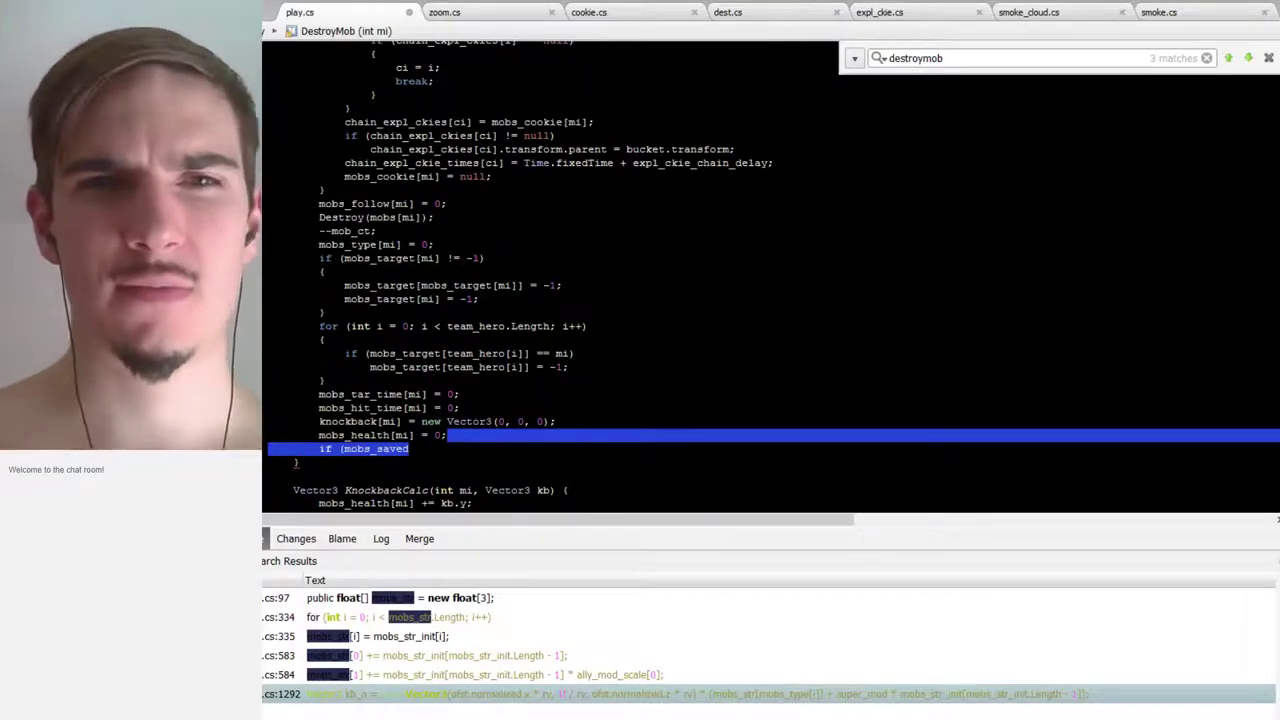
scroll(396, 424, "up", 5)
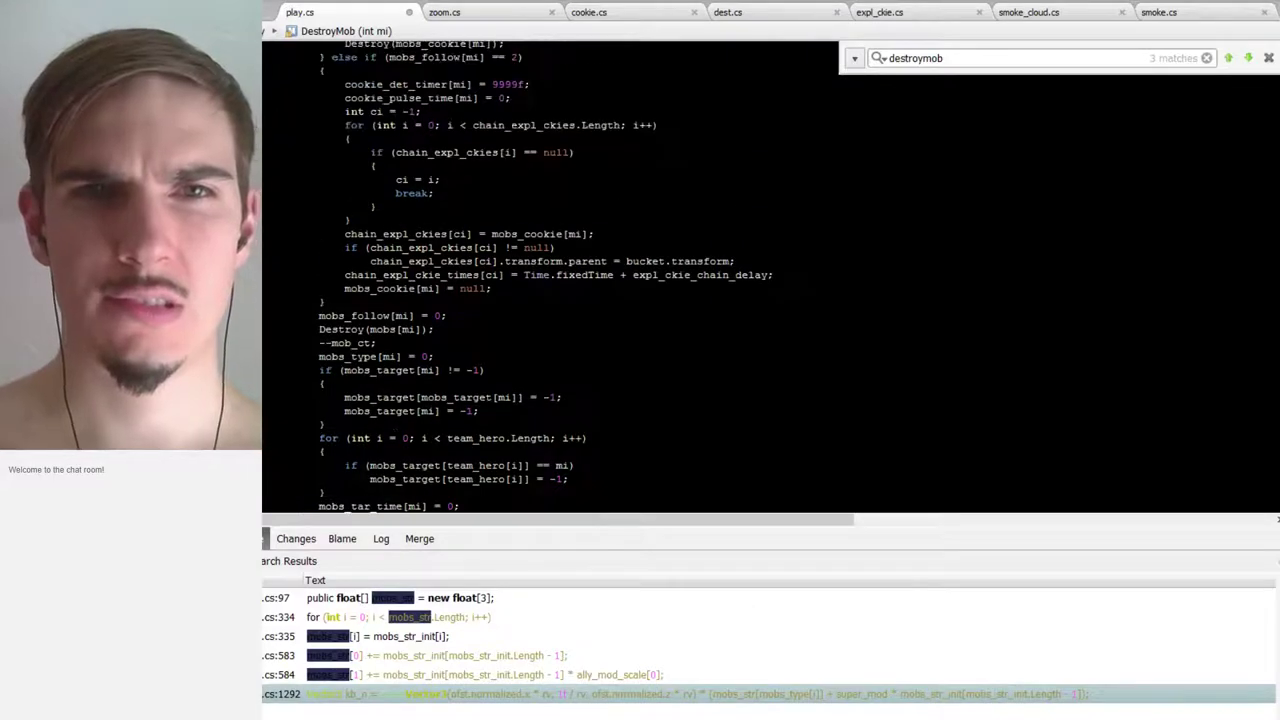
scroll(396, 424, "down", 5)
left_click(436, 420)
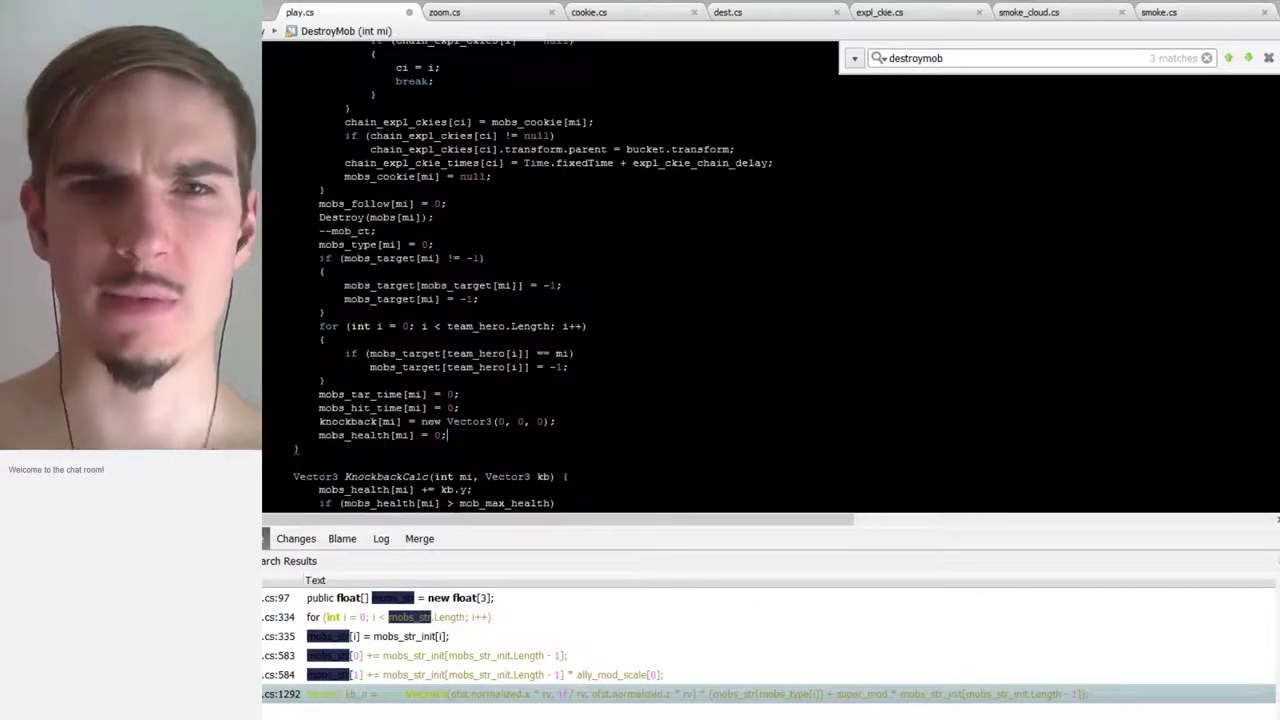
scroll(436, 420, "up", 4)
List all DestroyMob references and go to the DestroyMob(i) call in FixedUpdate
right_click(371, 59)
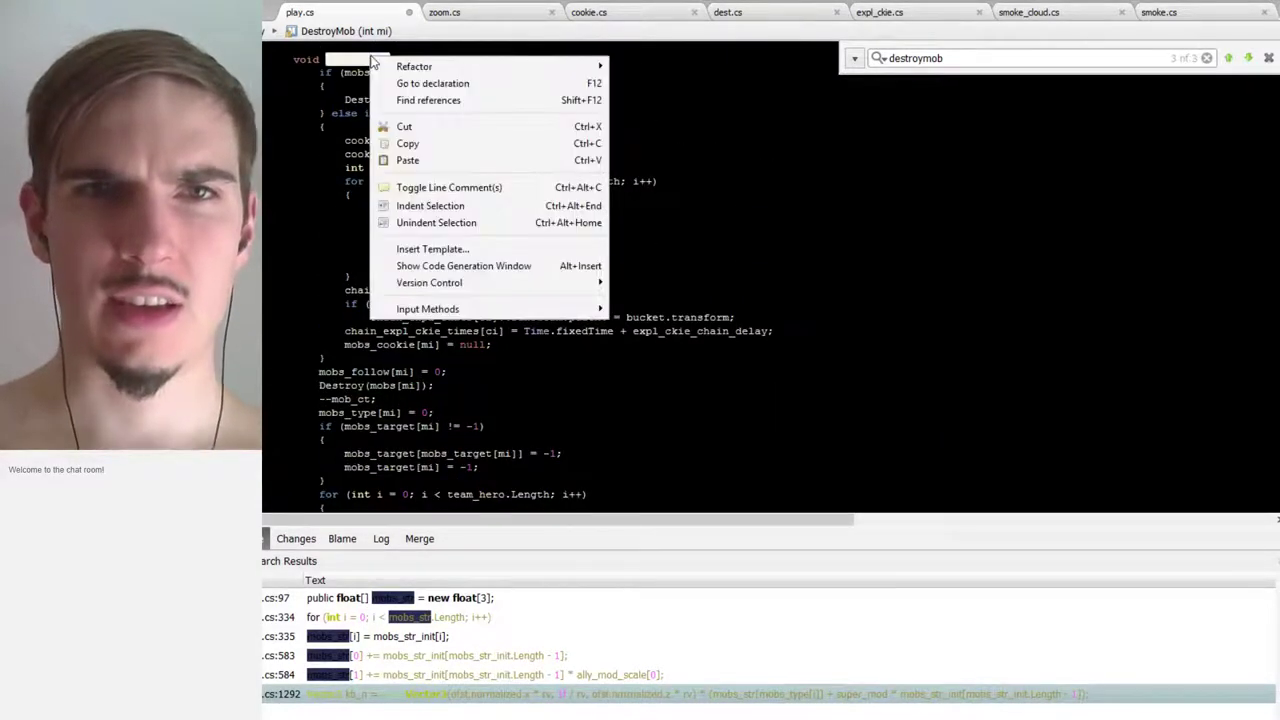
left_click(460, 102)
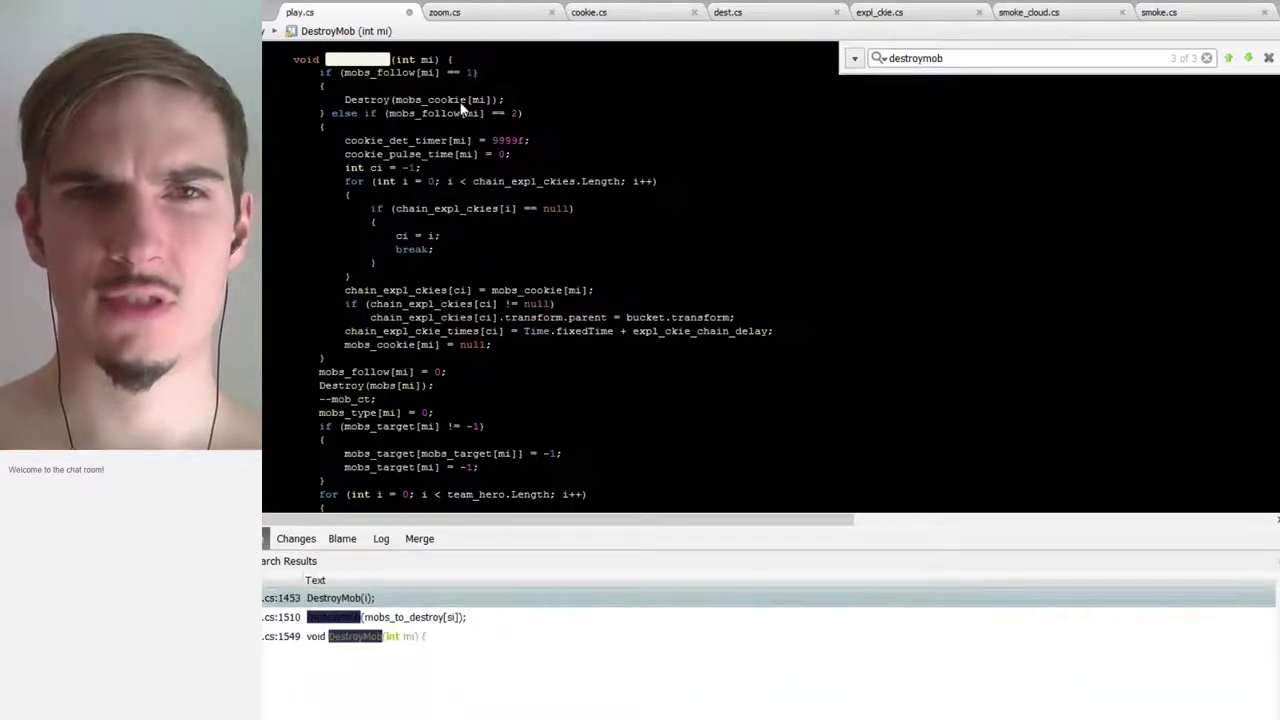
double_click(358, 620)
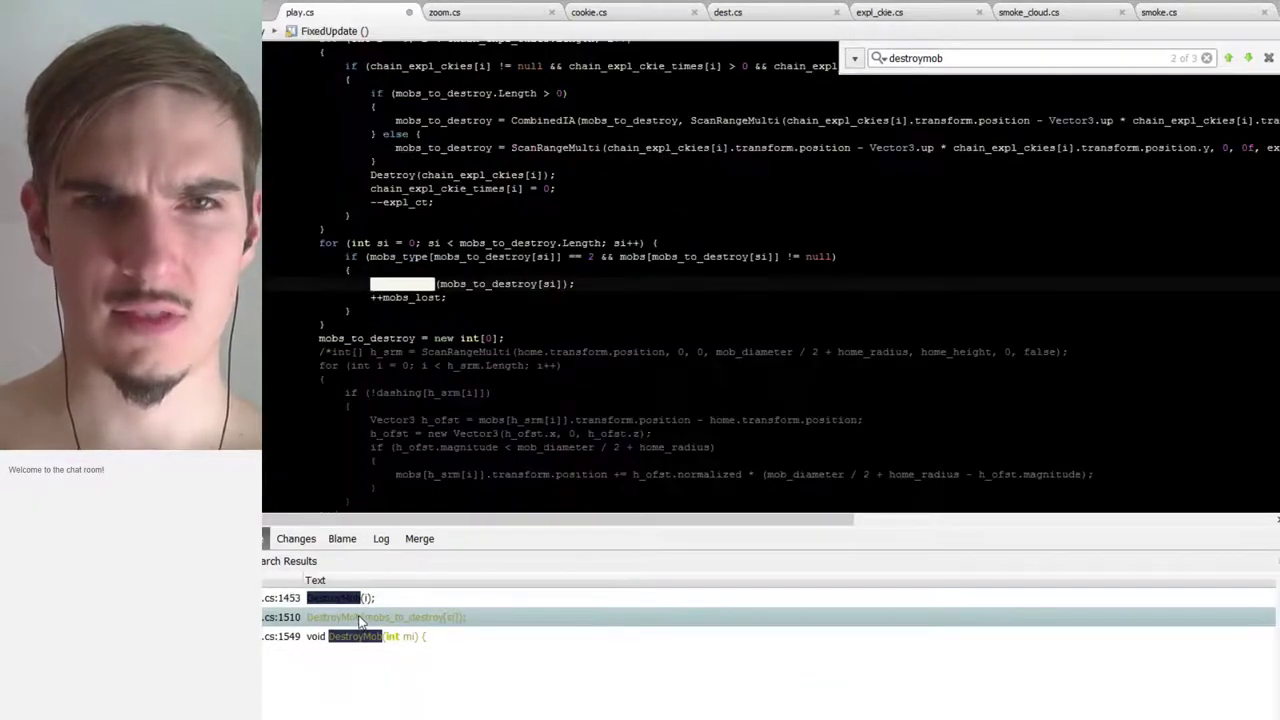
double_click(368, 640)
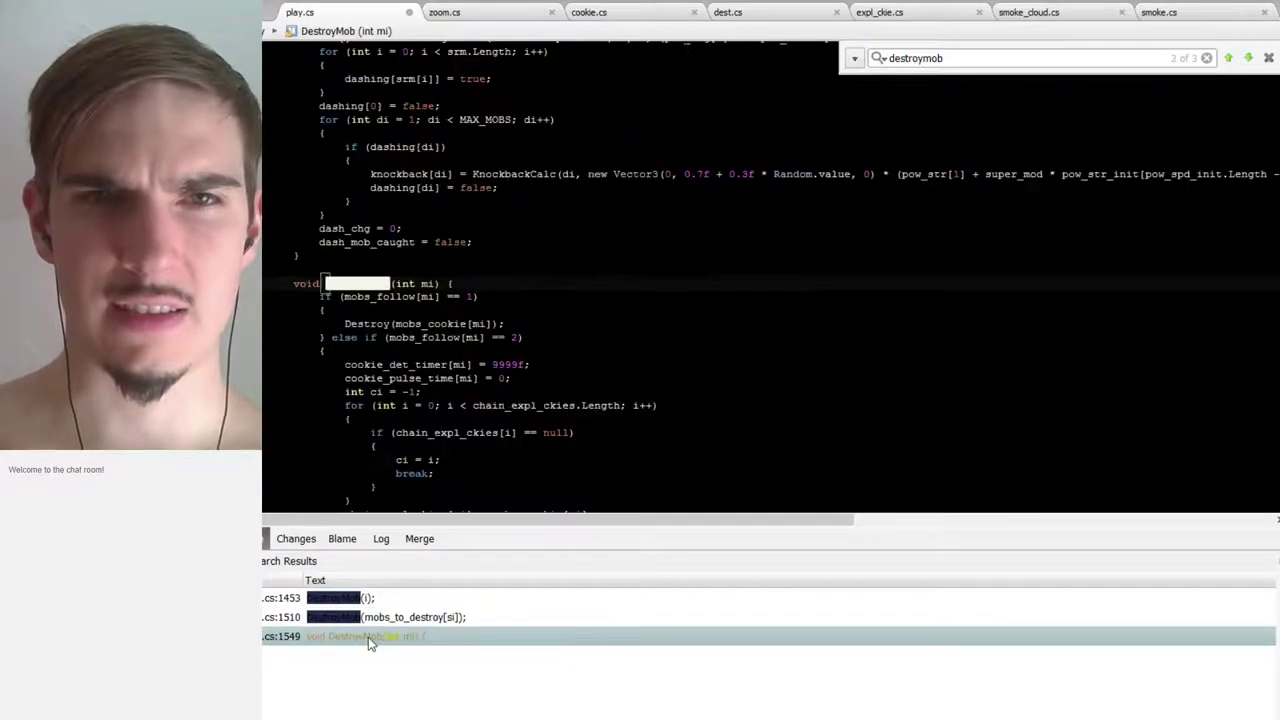
left_click(352, 598)
double_click(350, 598)
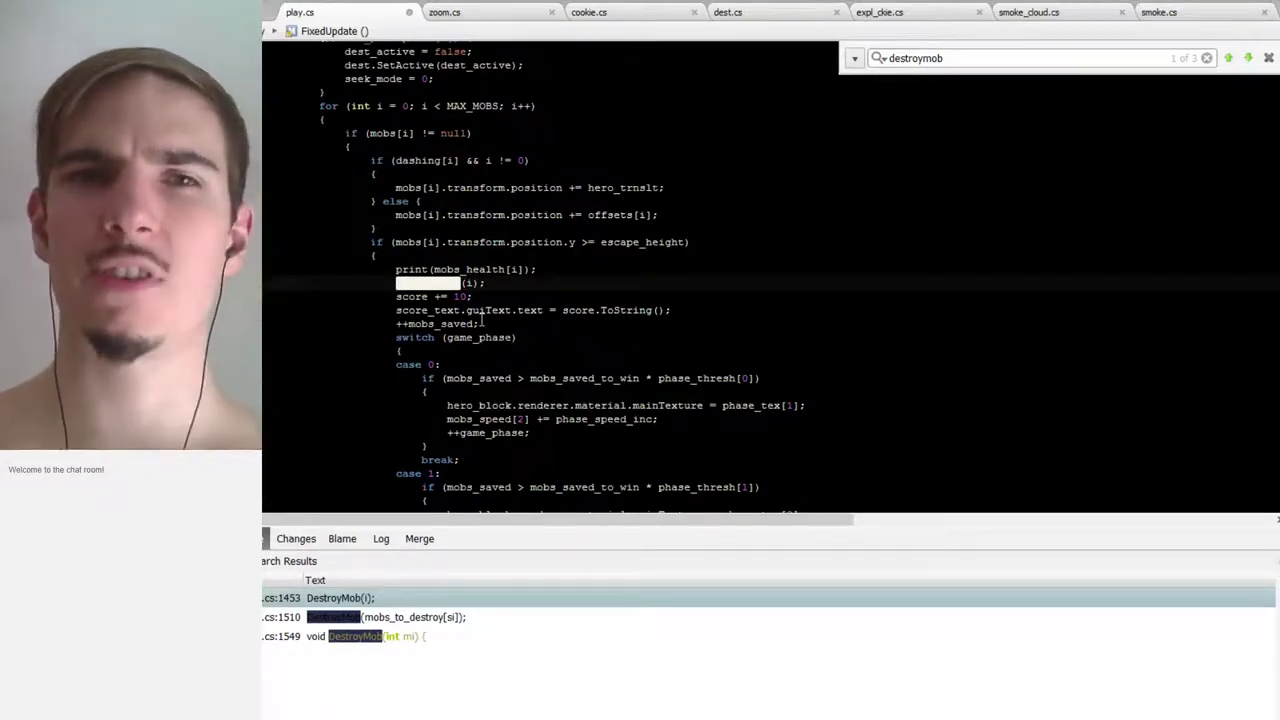
Move ++mobs_saved; above the DestroyMob(i) call
left_click_drag(492, 323, 698, 310)
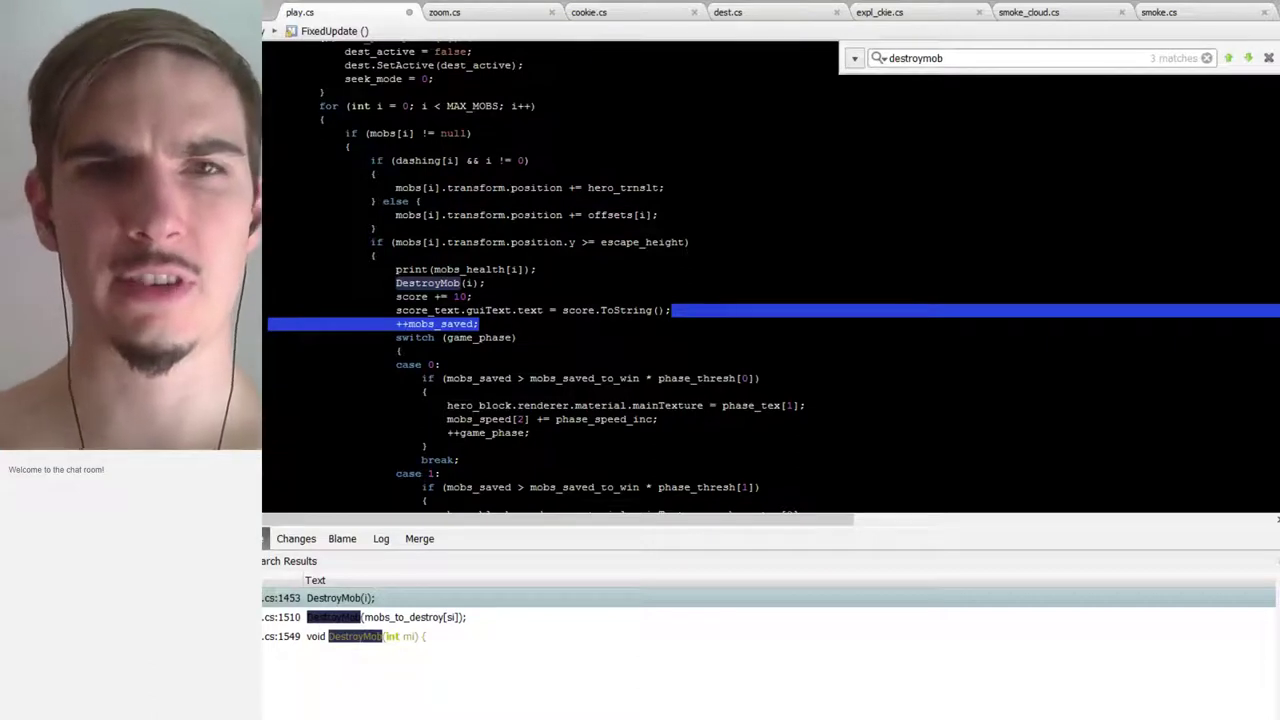
key("ctrl+x")
key("Up")
key("Up")
key("Up")
key("ctrl+v")
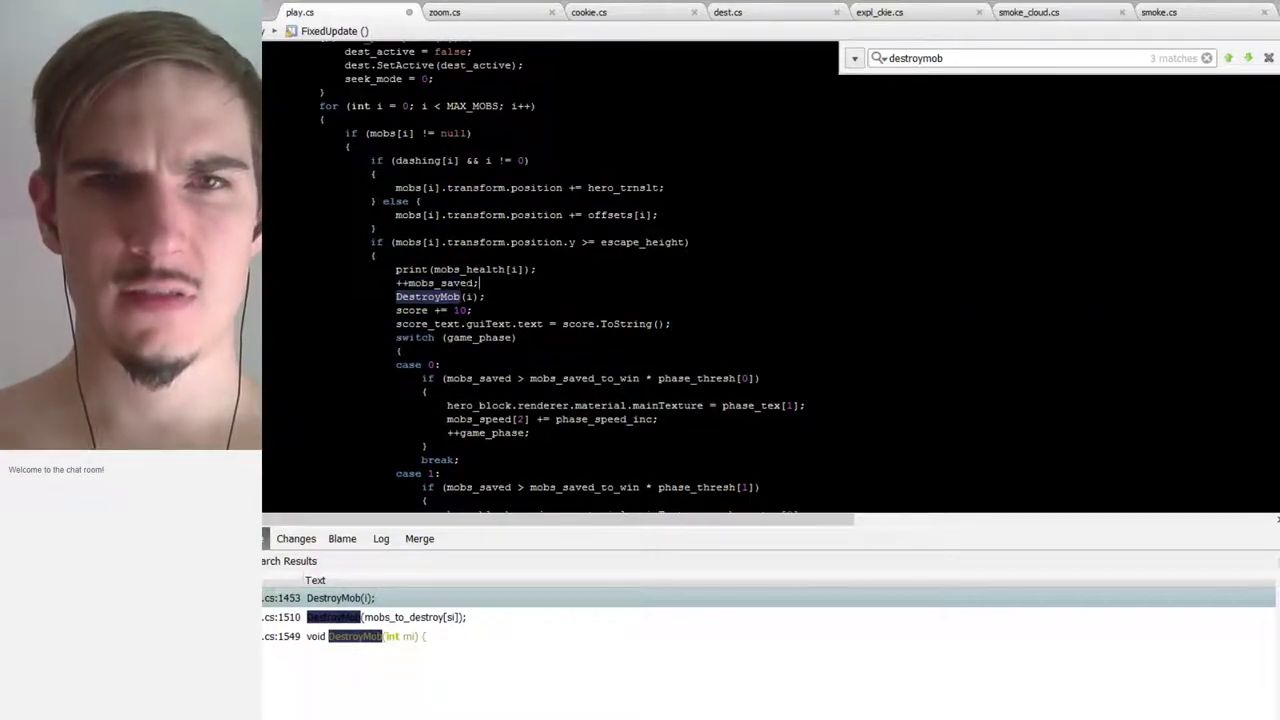
Move ++mobs_lost; above the DestroyMob call at line 1510
double_click(407, 619)
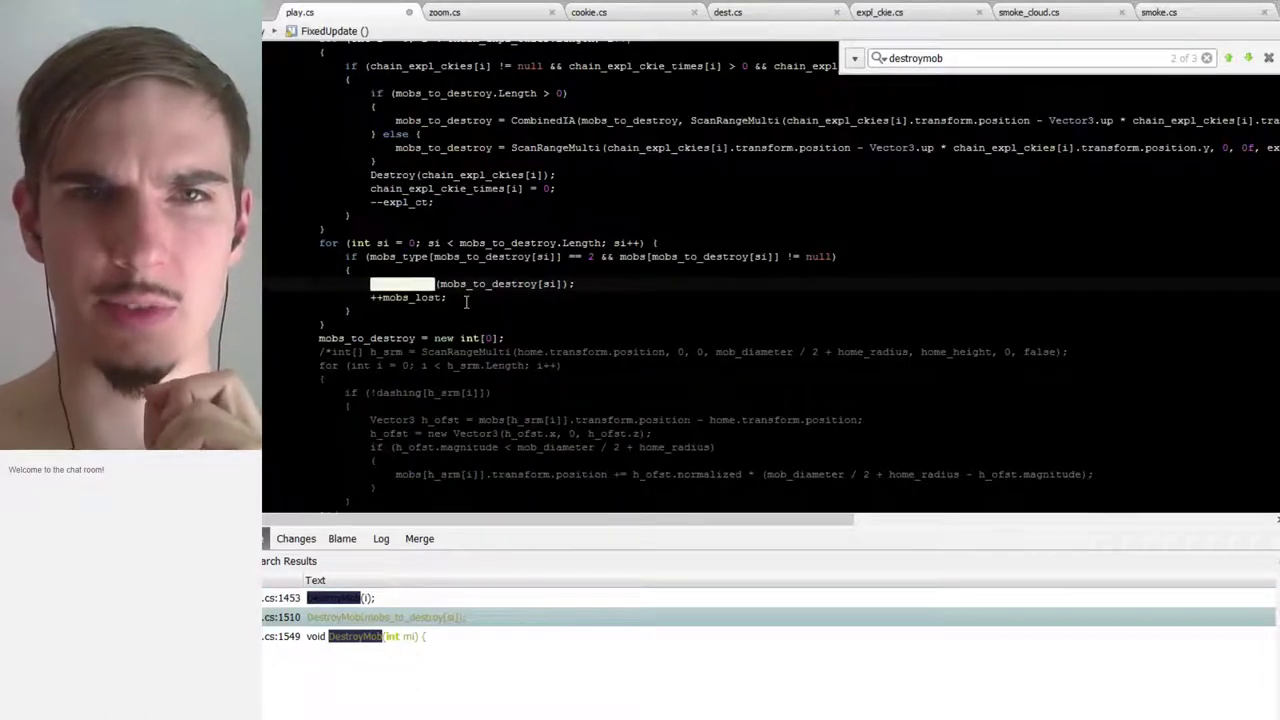
key("End")
key("shift+Down")
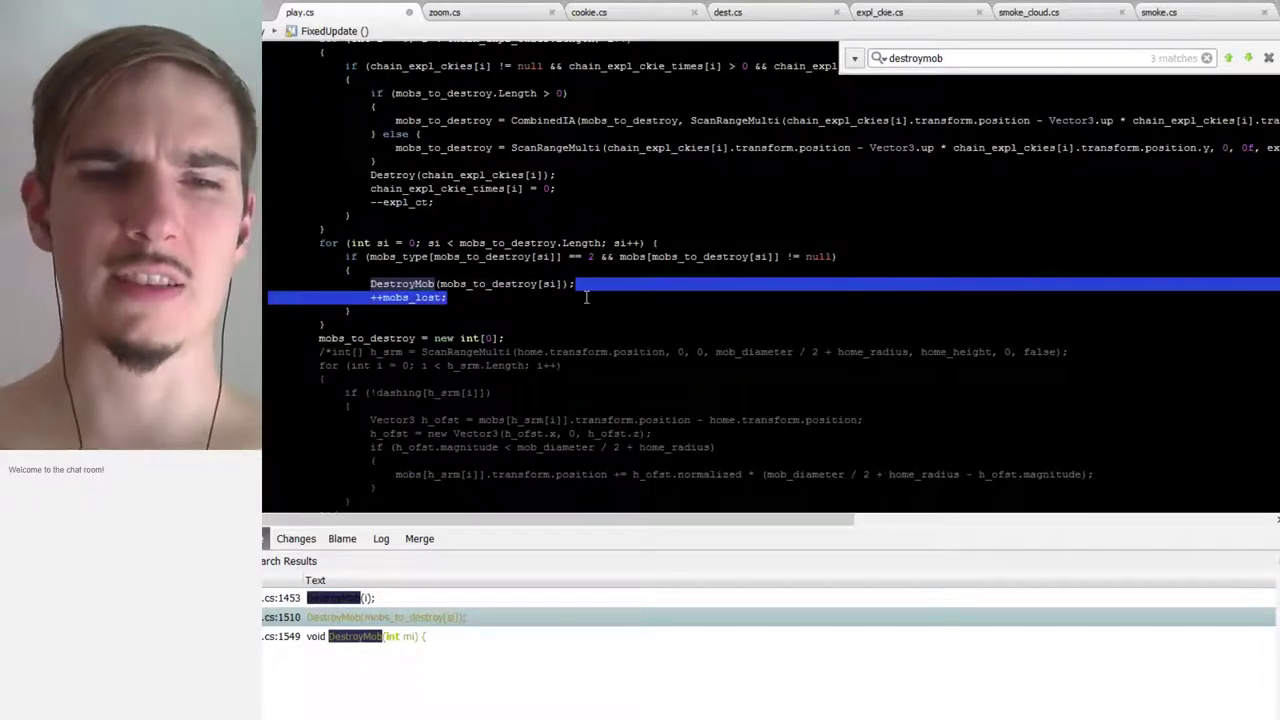
key("ctrl+x")
key("Up")
key("ctrl+v")
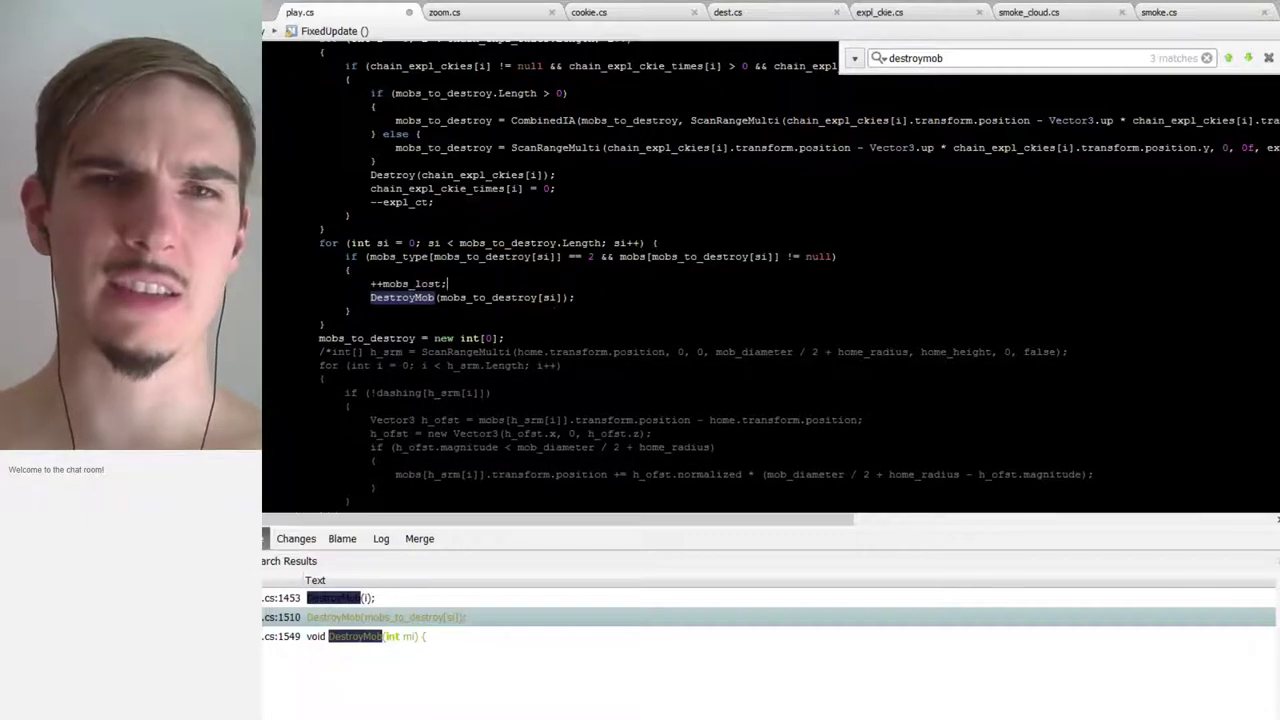
After DestroyMob's health reset, add a line 'if (mobs_saved_to_win - mobs_saved'
double_click(363, 638)
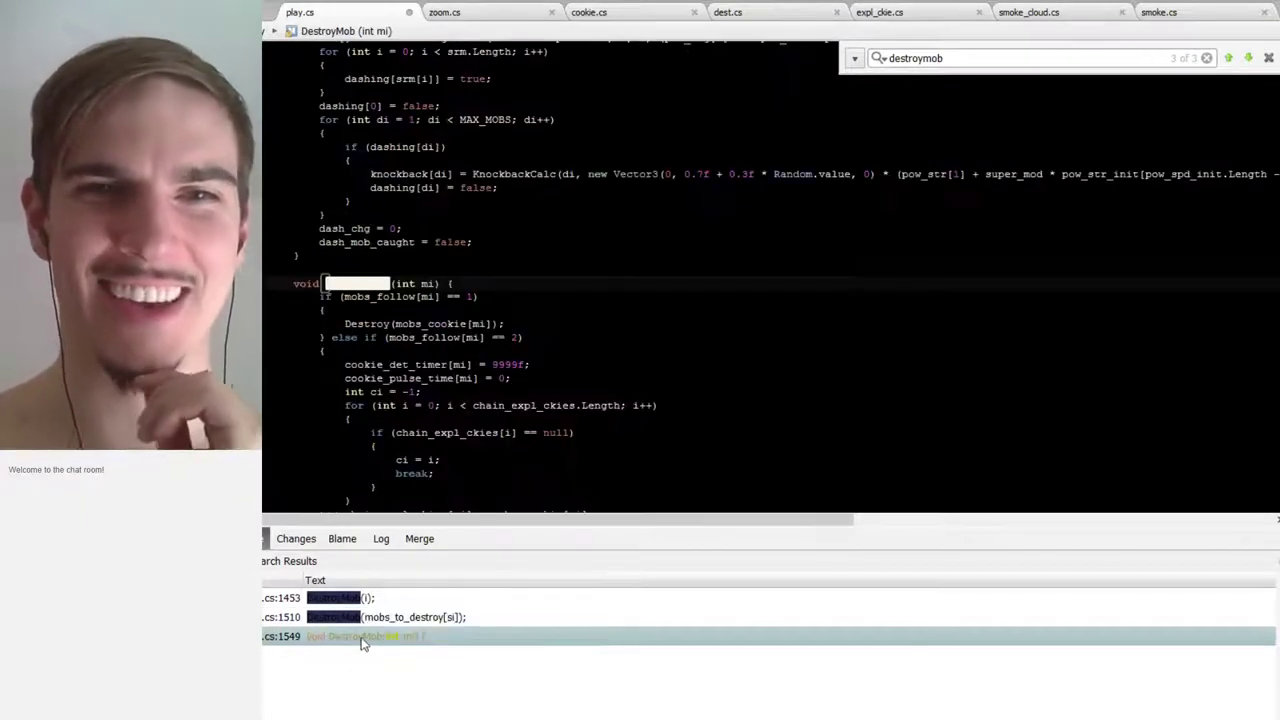
scroll(770, 280, "down", 12)
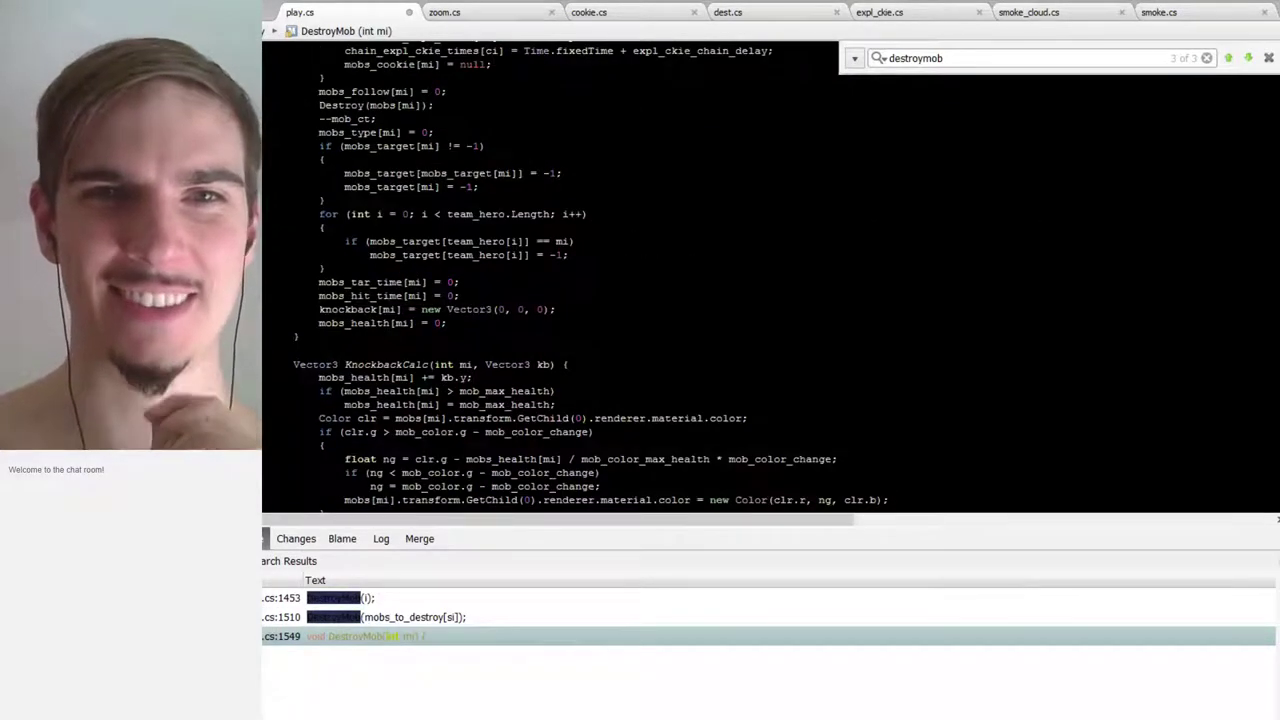
left_click(500, 323)
key("Return")
type("if")
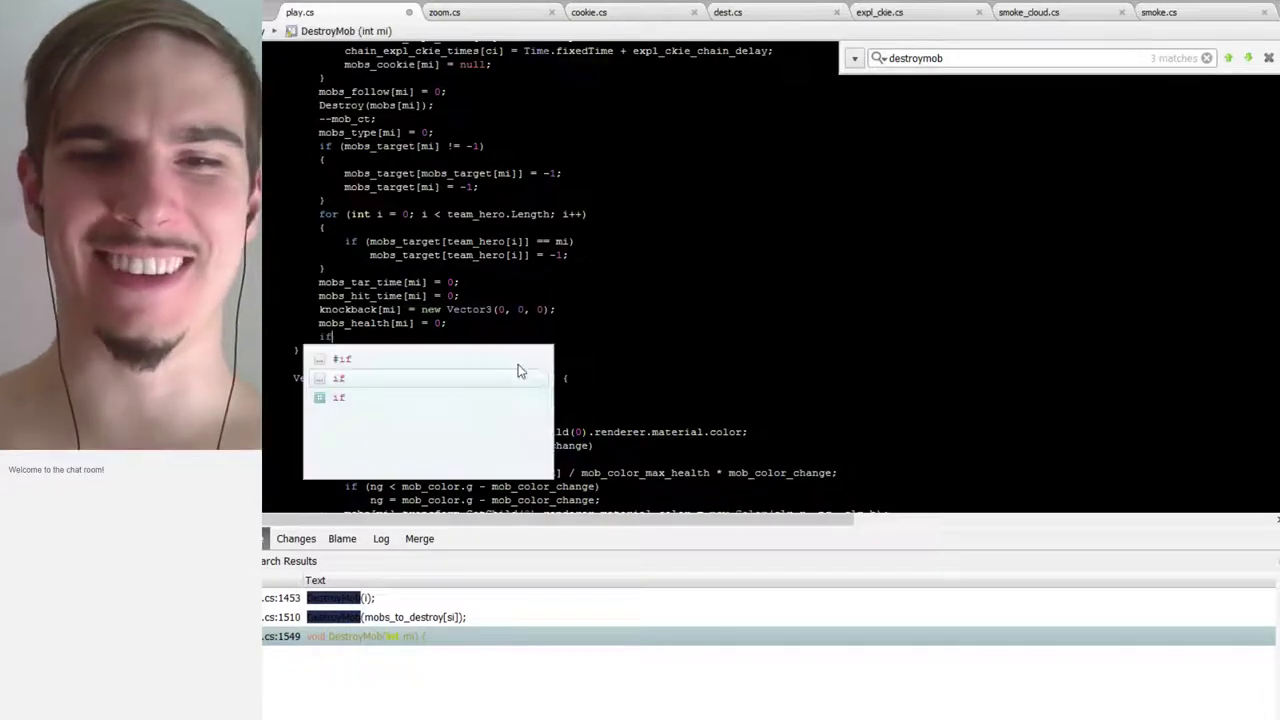
type(" (")
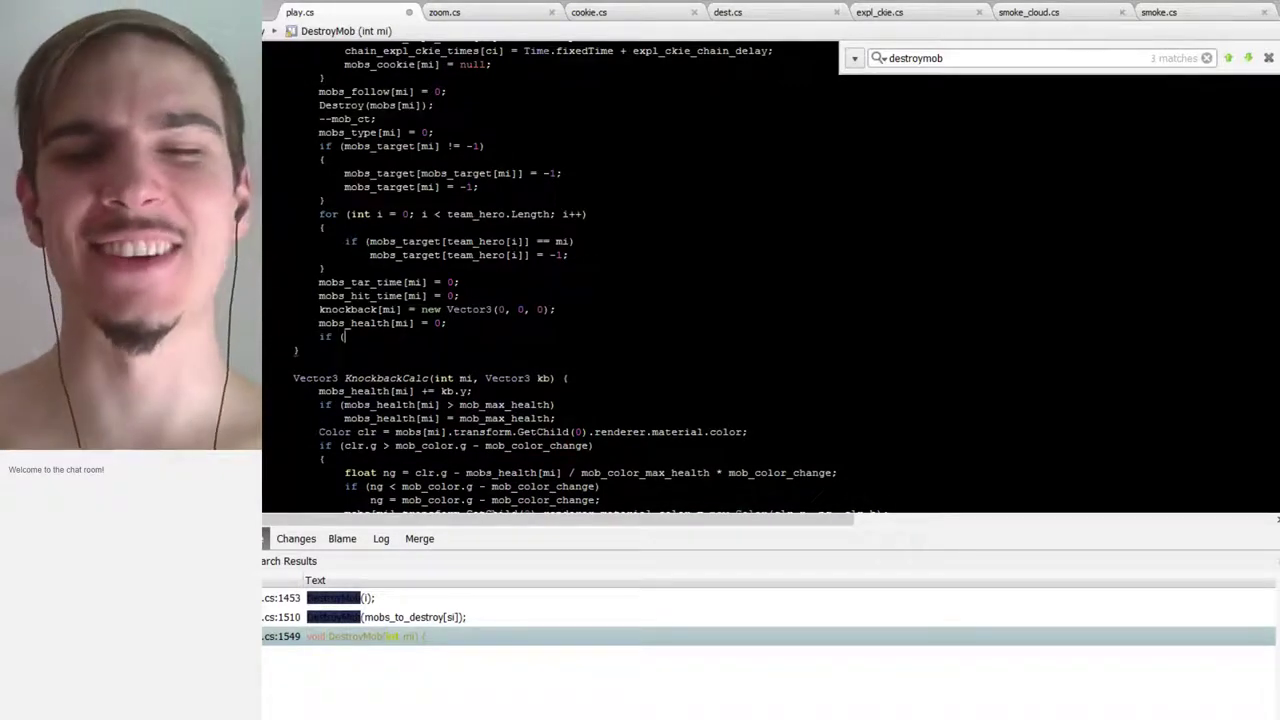
type("mobs_saved")
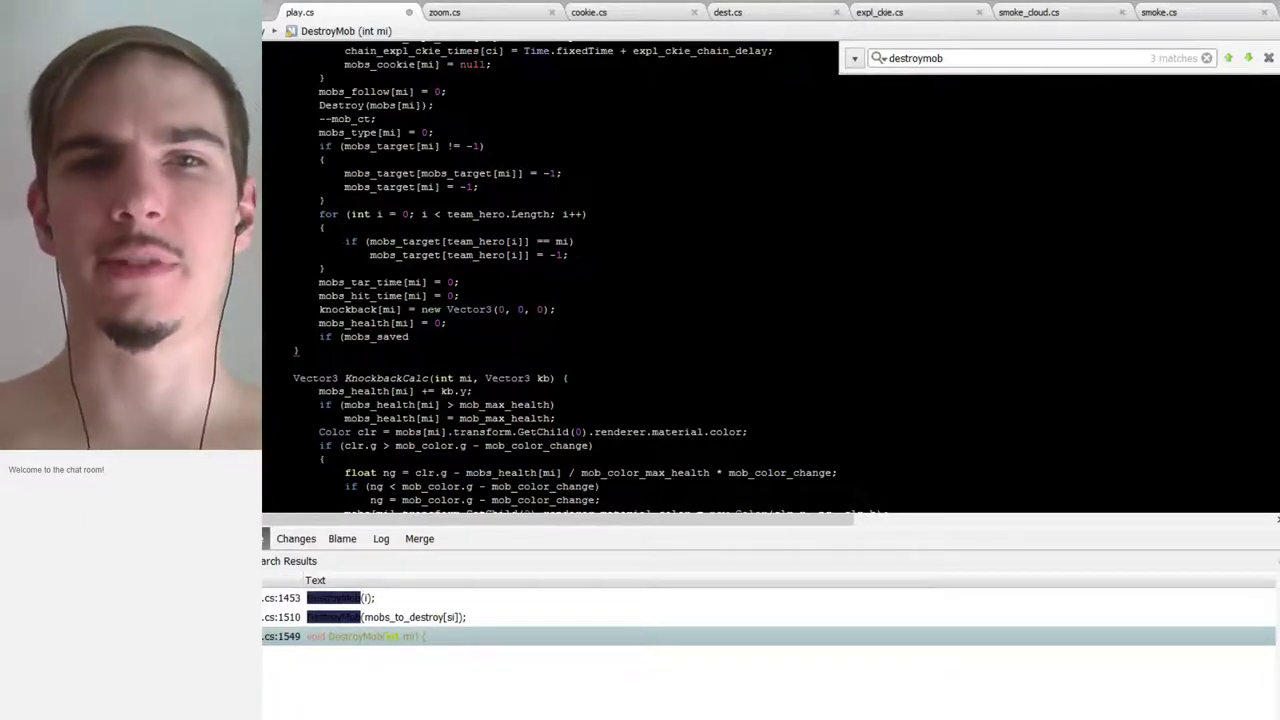
type("_")
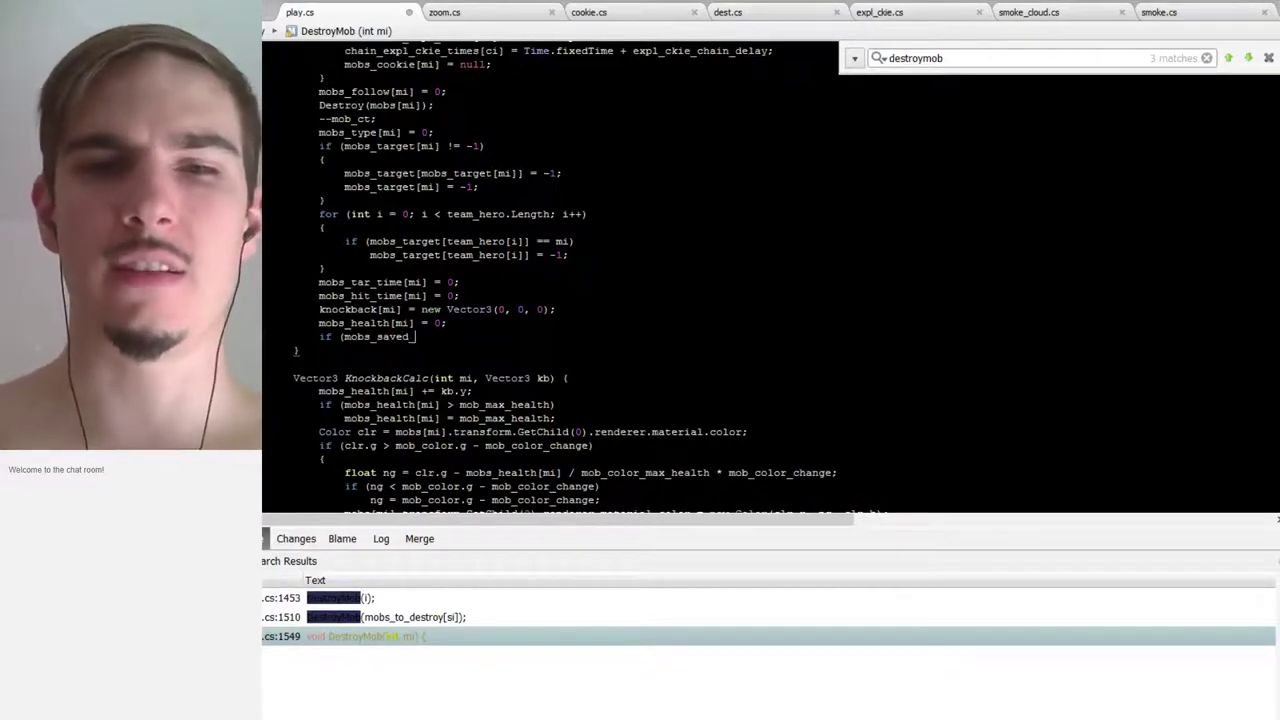
type("to_win")
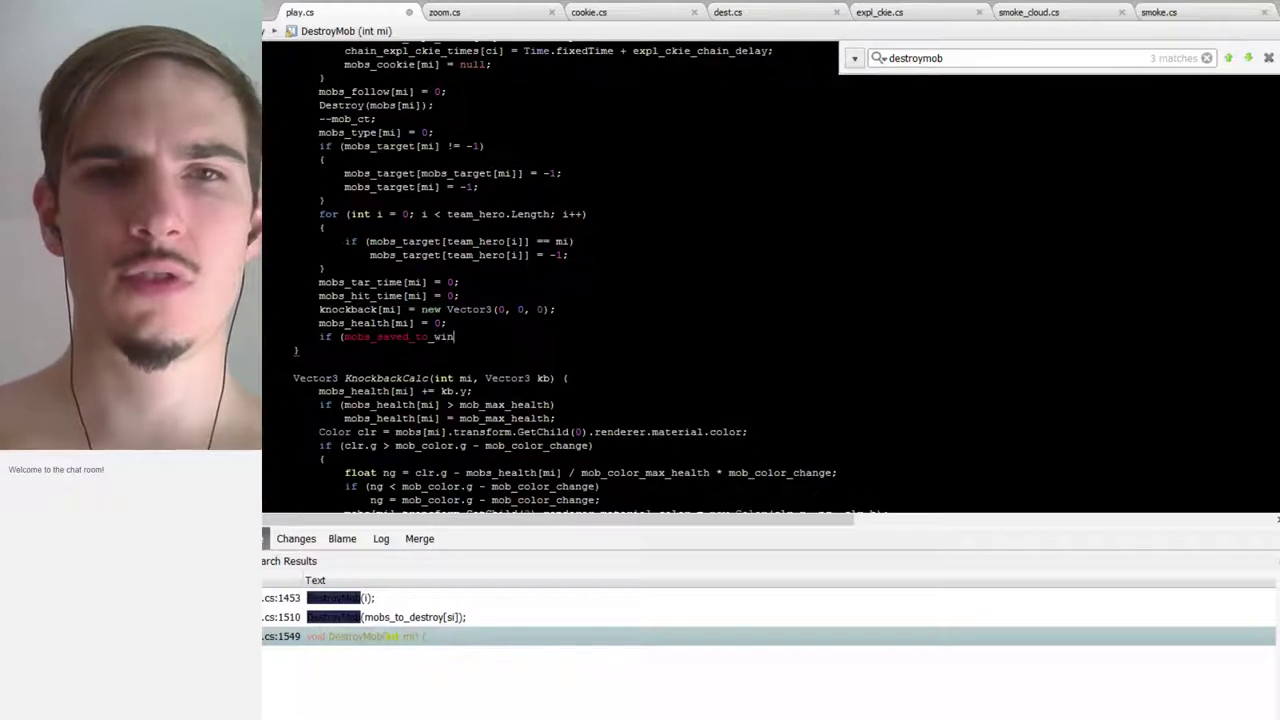
type(" - mobs")
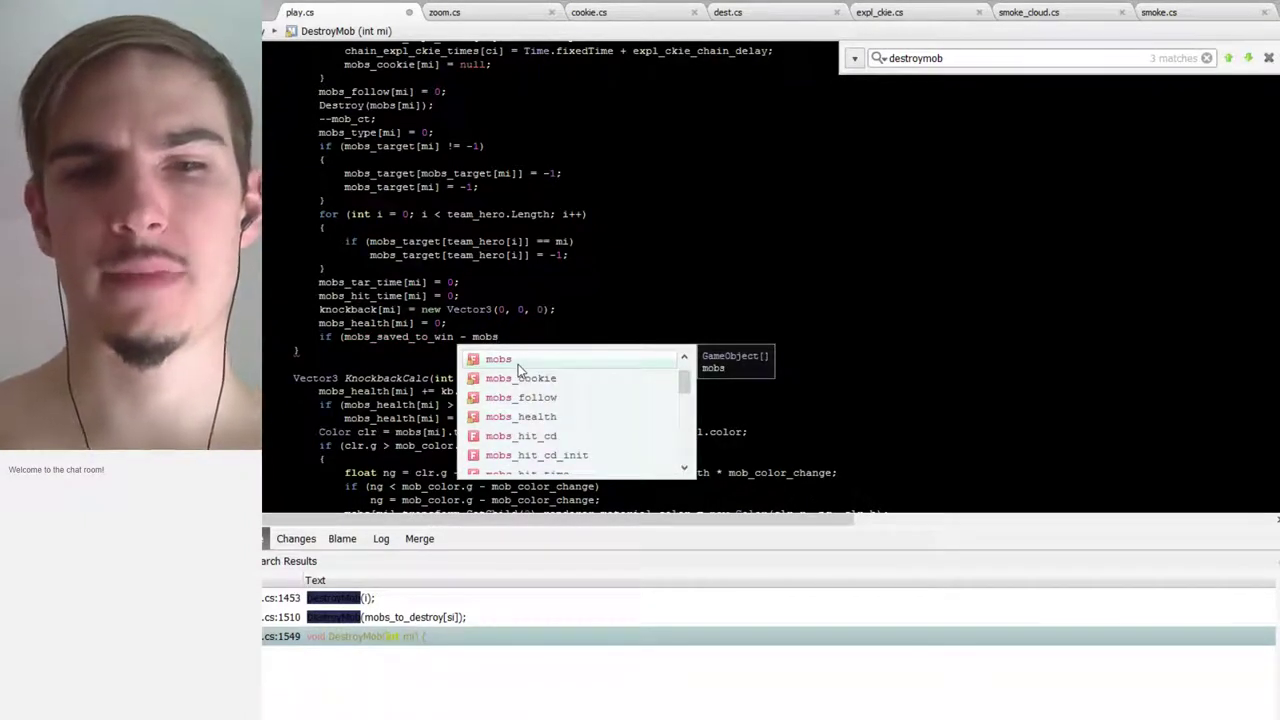
type("_saved")
Add the '<' comparison, trying and erasing several partial variable names after it
key("Escape")
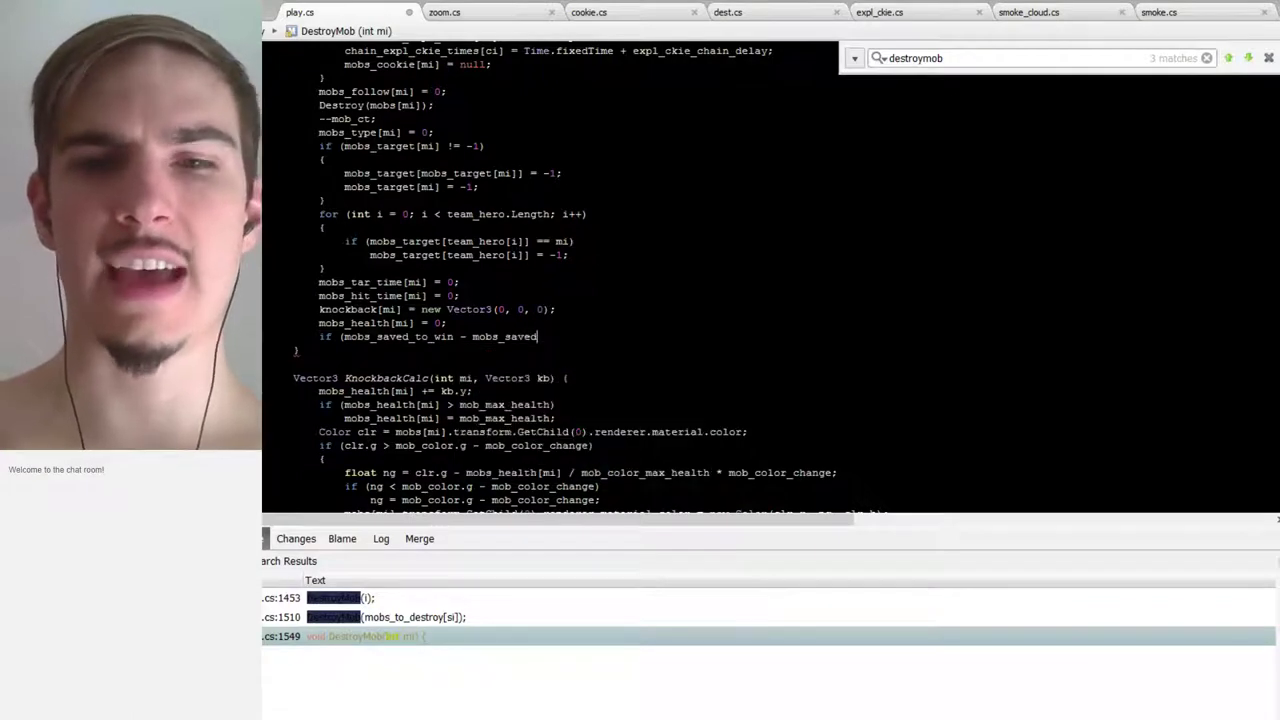
type("<")
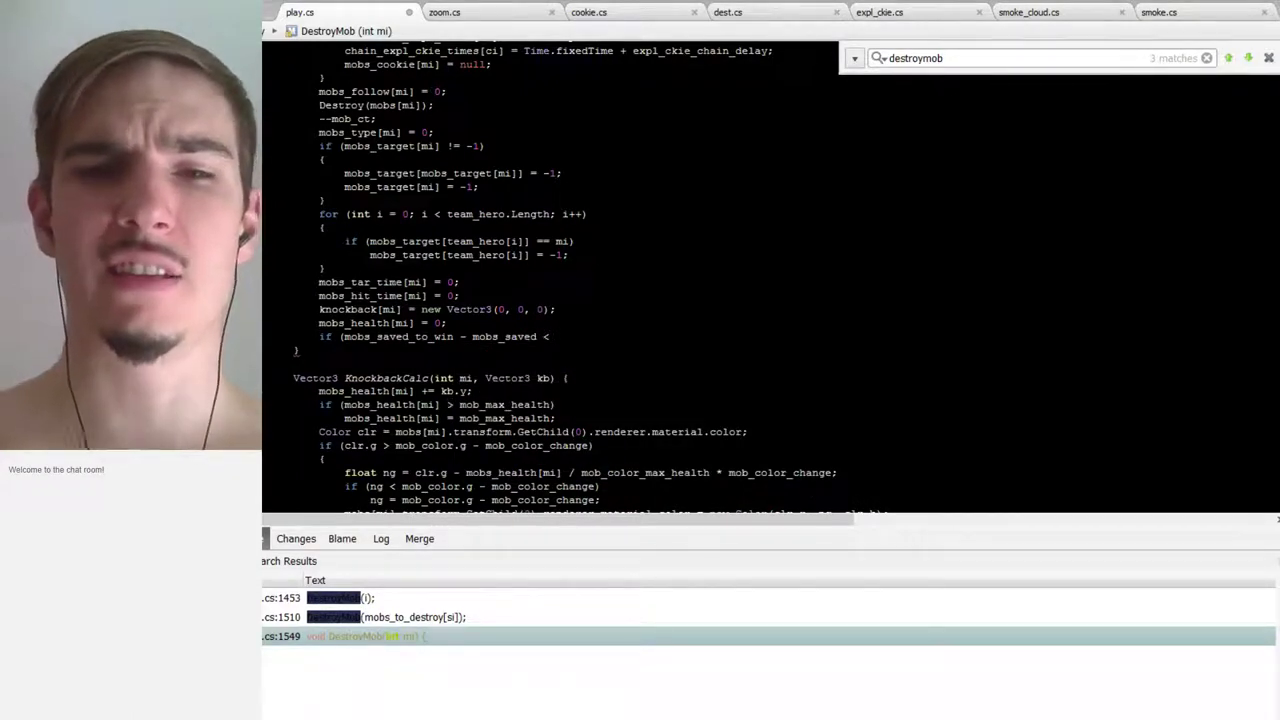
type("=p")
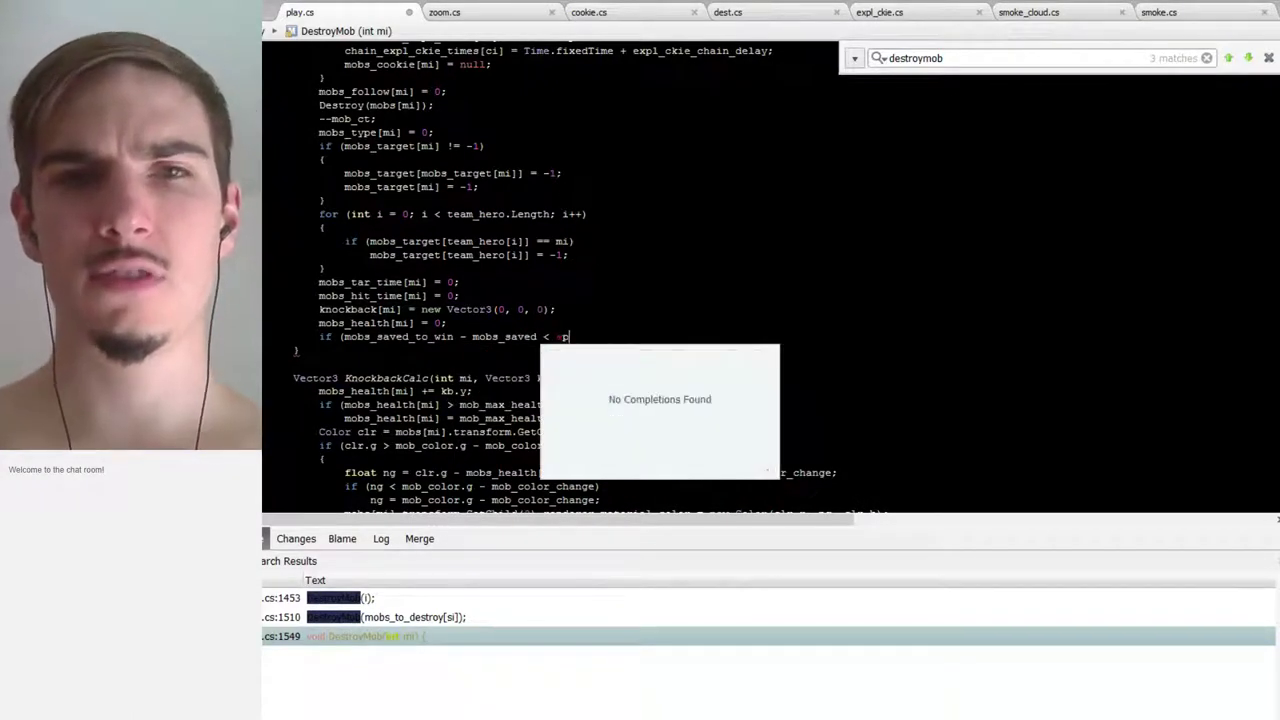
type("x")
key("BackSpace")
key("BackSpace")
key("BackSpace")
type("expc")
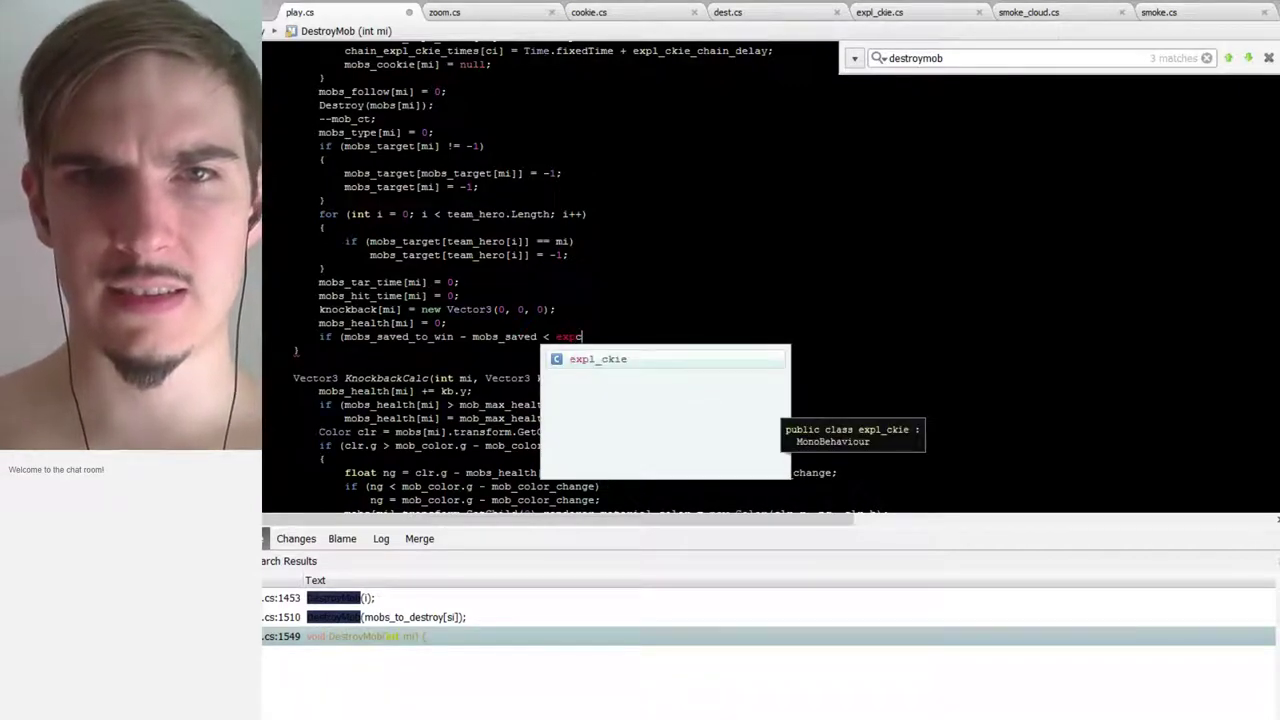
key("BackSpace")
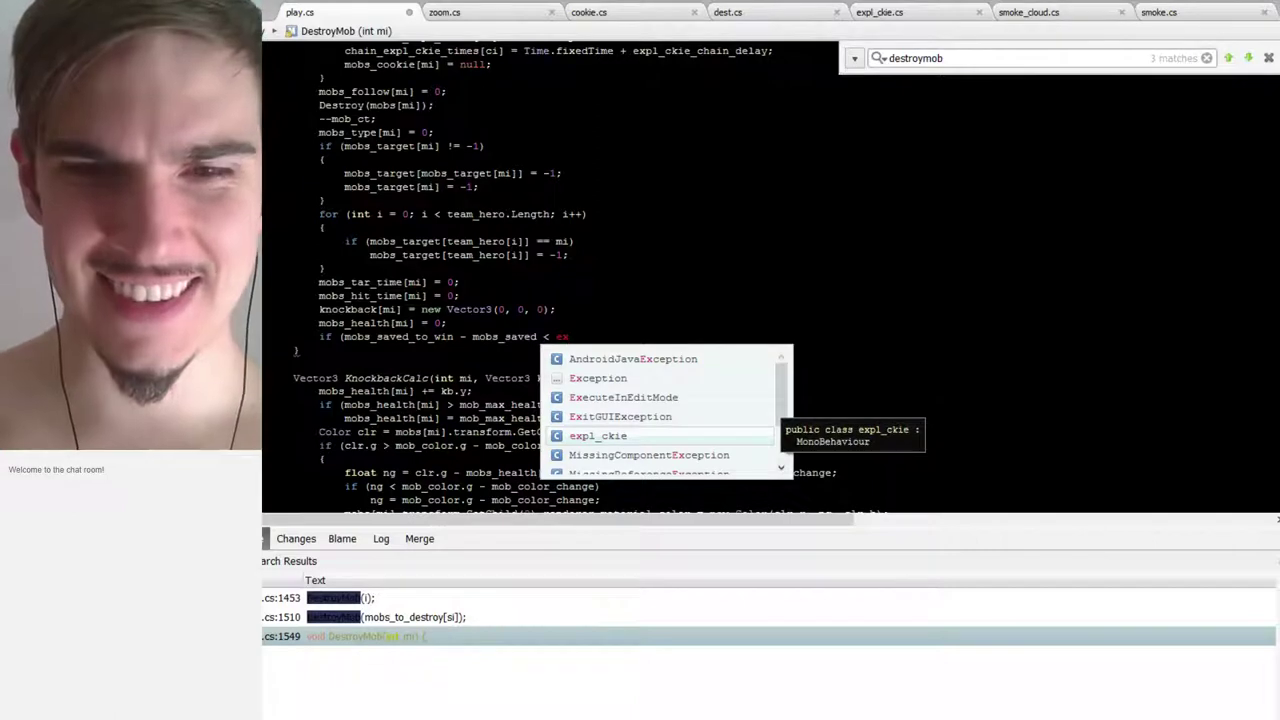
type("pe")
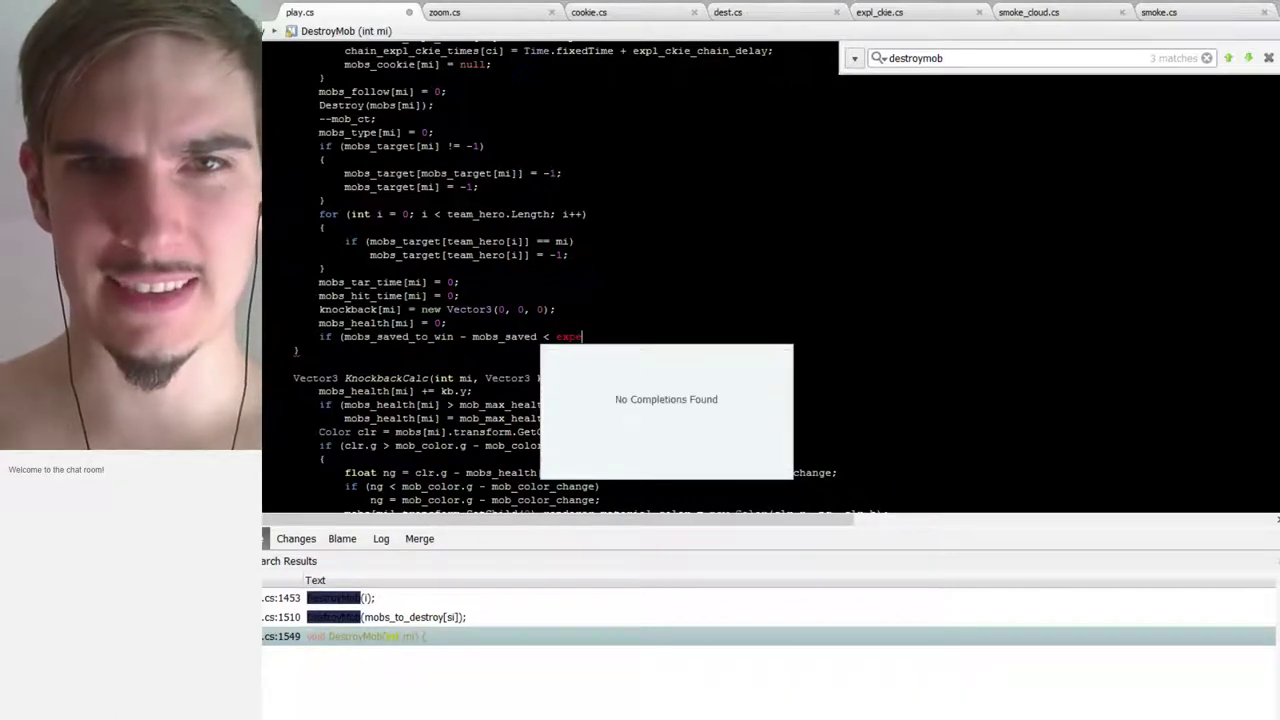
key("BackSpace")
key("BackSpace")
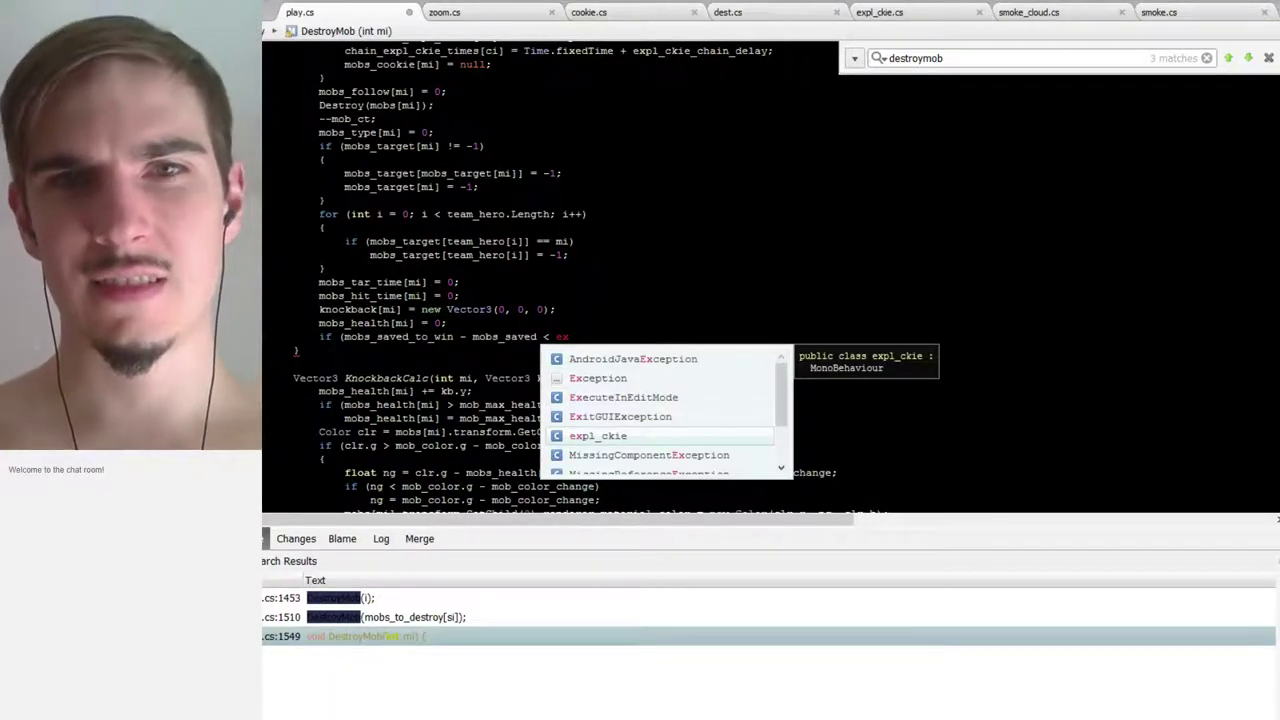
key("BackSpace")
key("BackSpace")
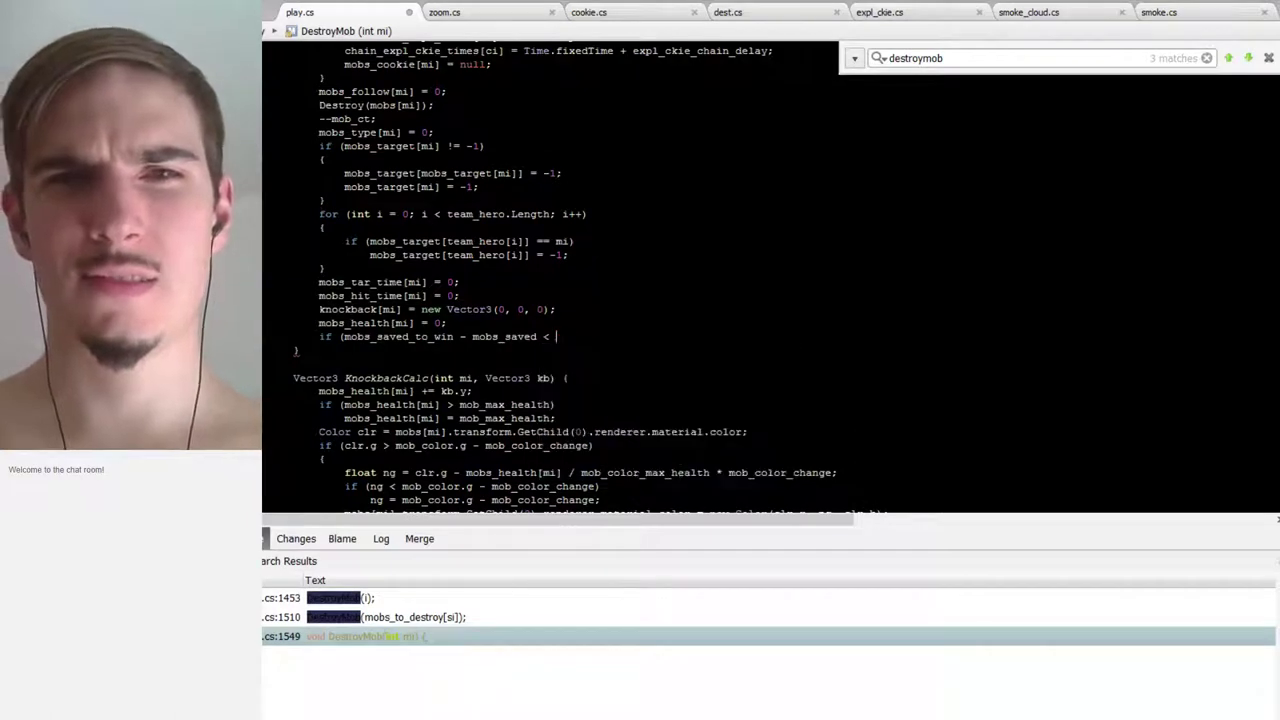
type("mo")
type("bc")
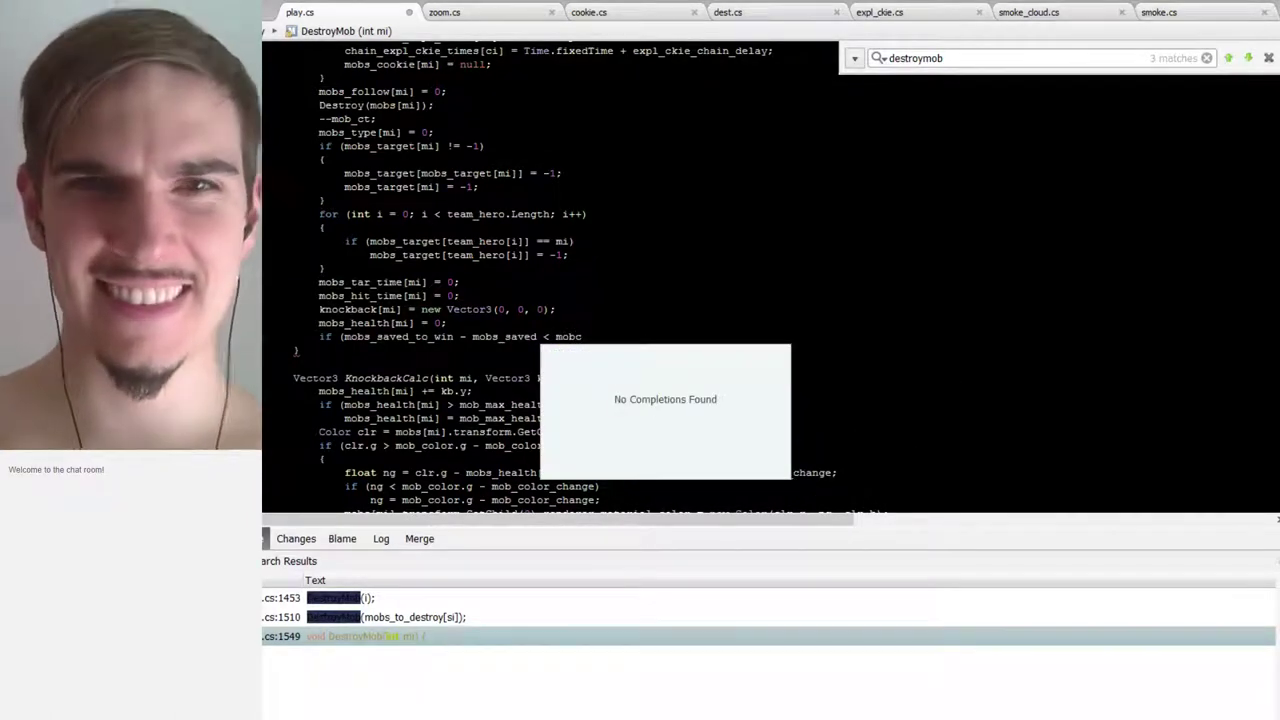
key("BackSpace")
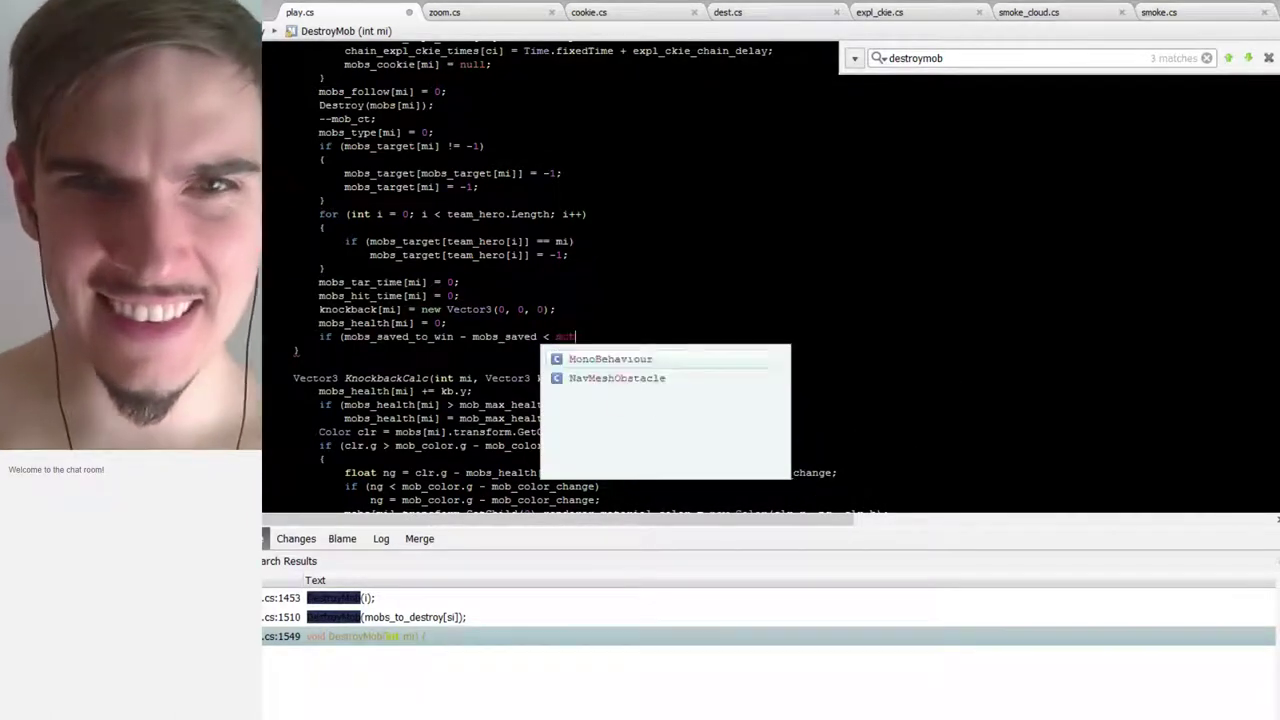
type("_")
key("BackSpace")
key("BackSpace")
key("BackSpace")
key("BackSpace")
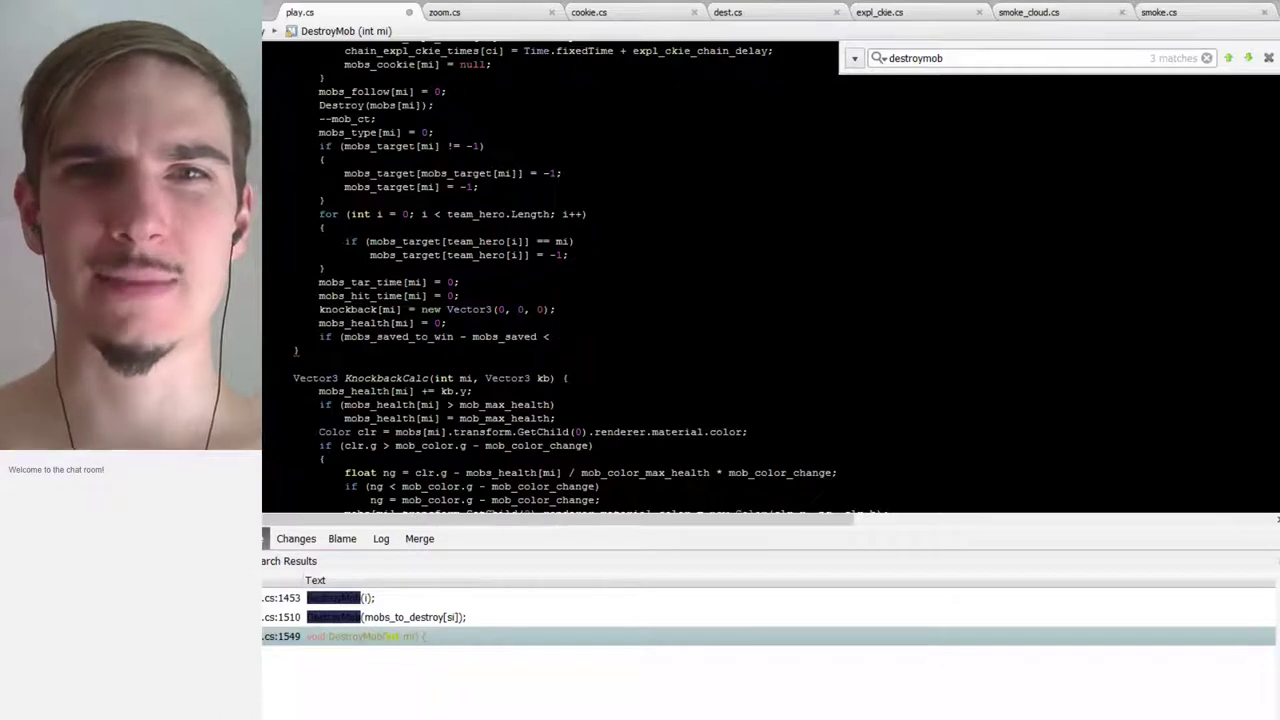
key("ctrl+f")
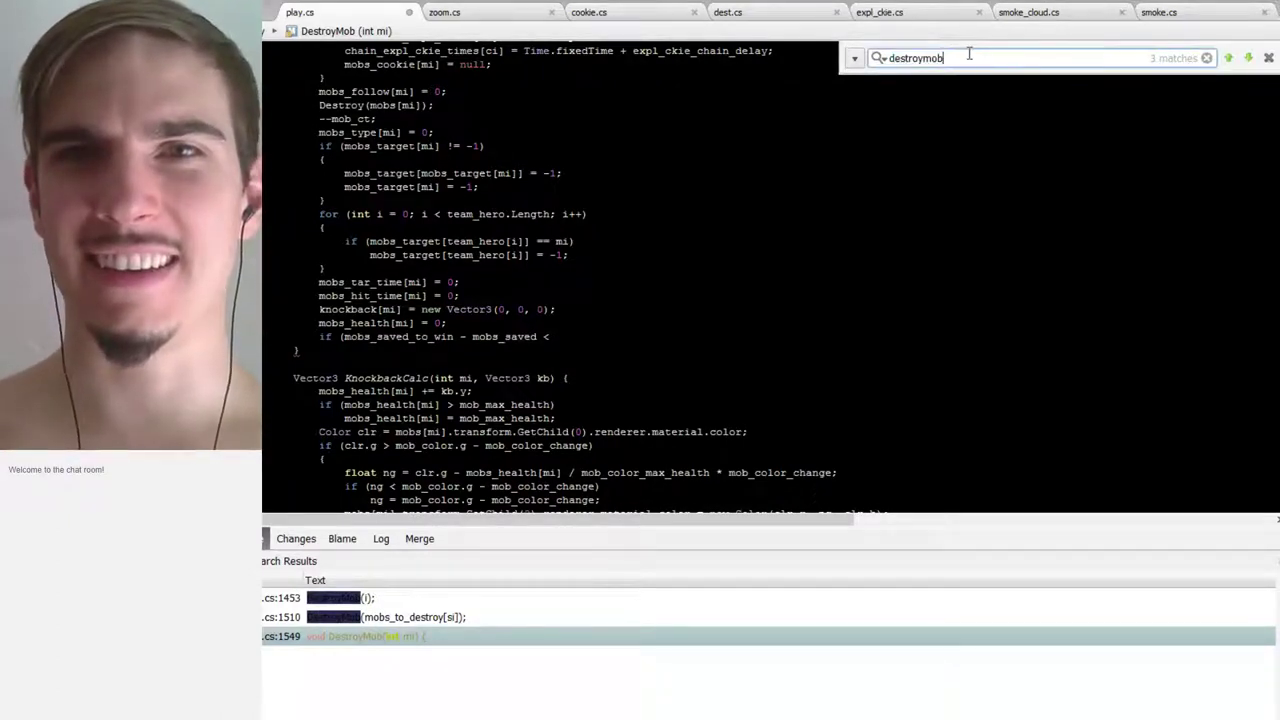
Search 'expc' to find the expct_mob_ct variable, then return to DestroyMob
type("ex")
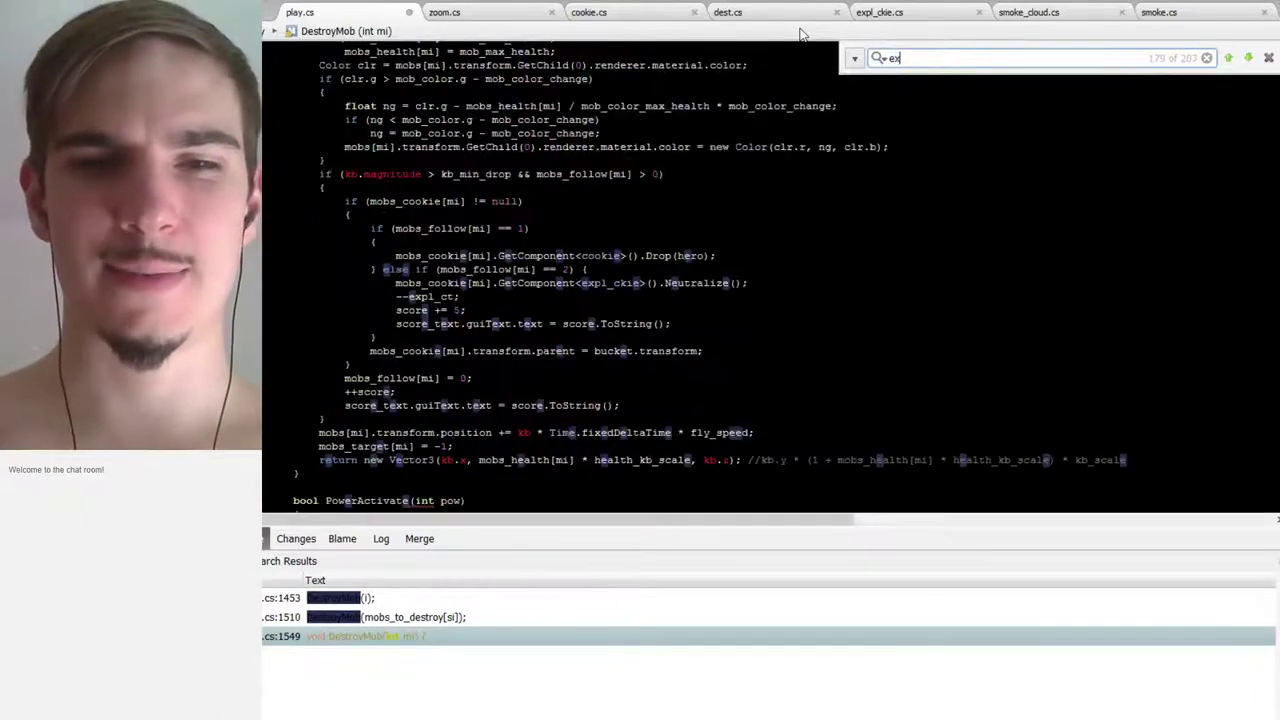
type("pec")
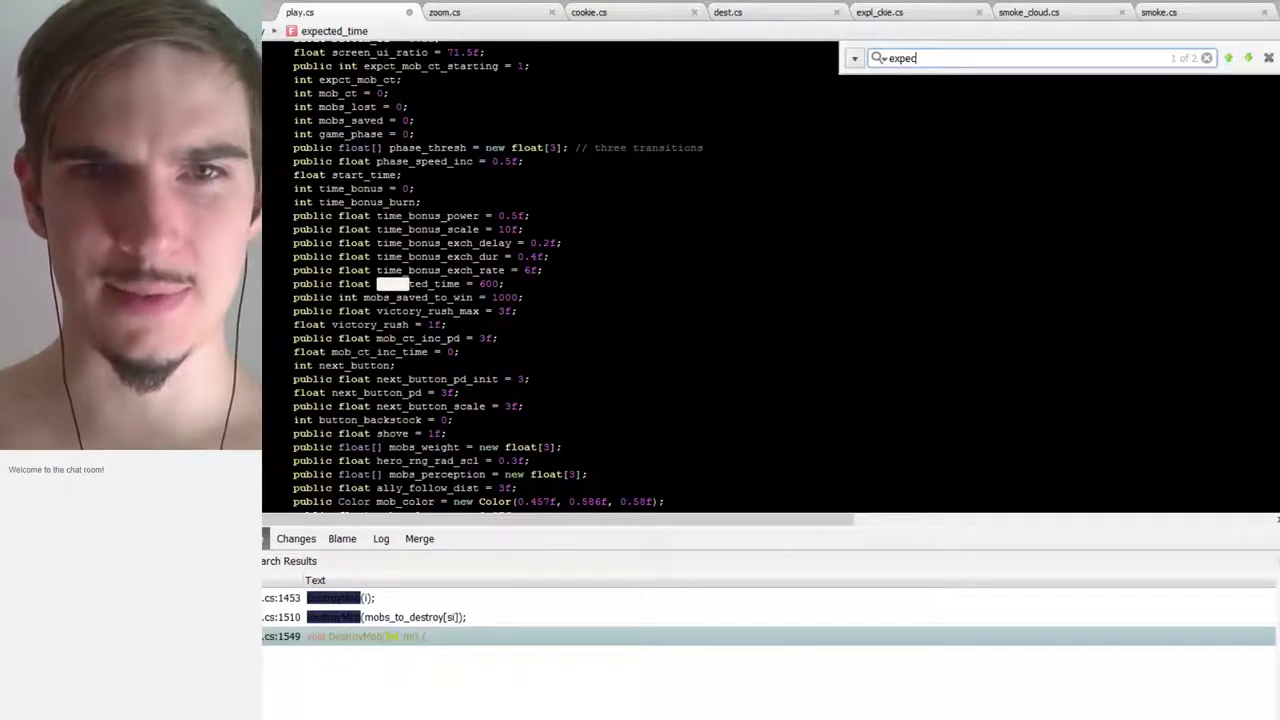
key("BackSpace")
key("BackSpace")
type("c")
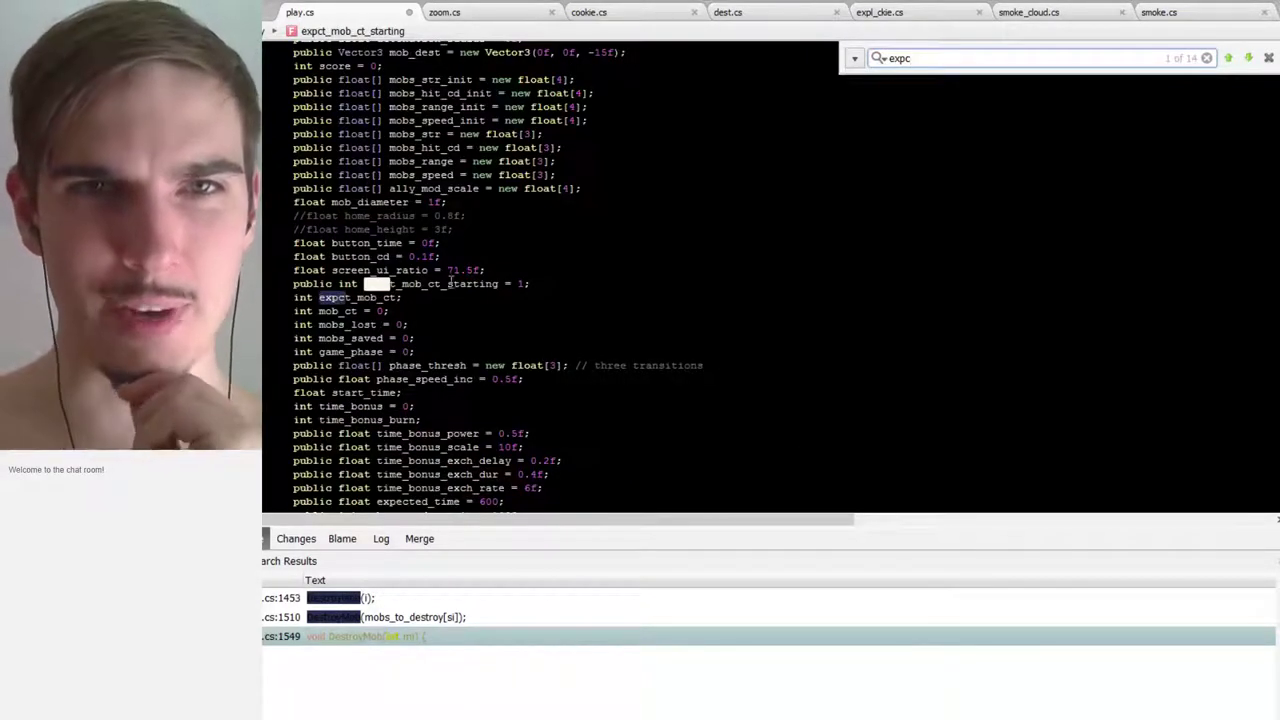
key("Return")
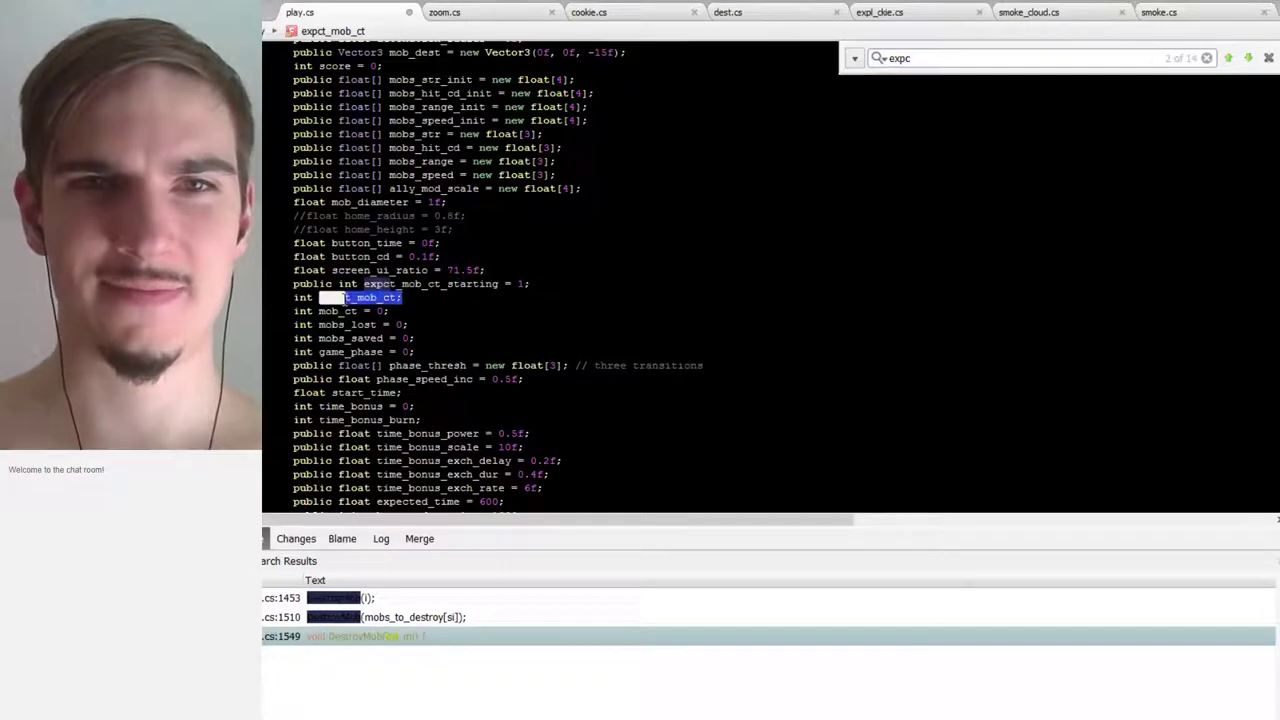
double_click(357, 297)
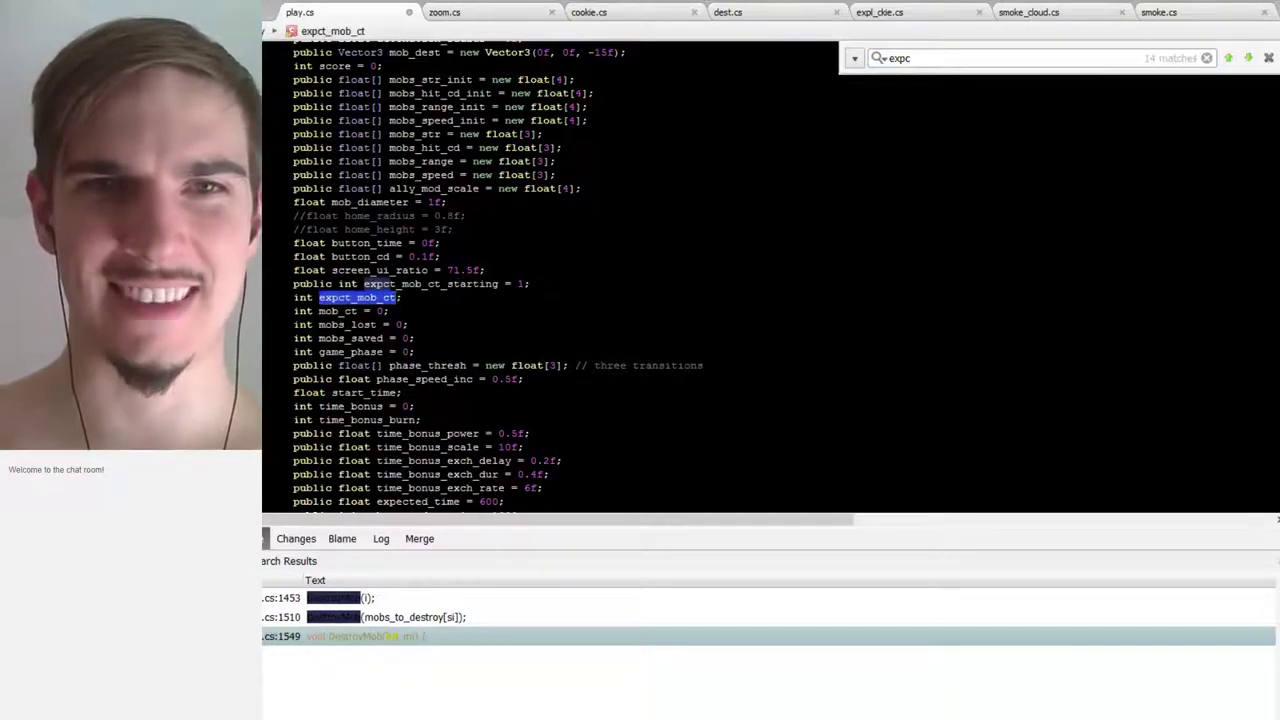
double_click(348, 638)
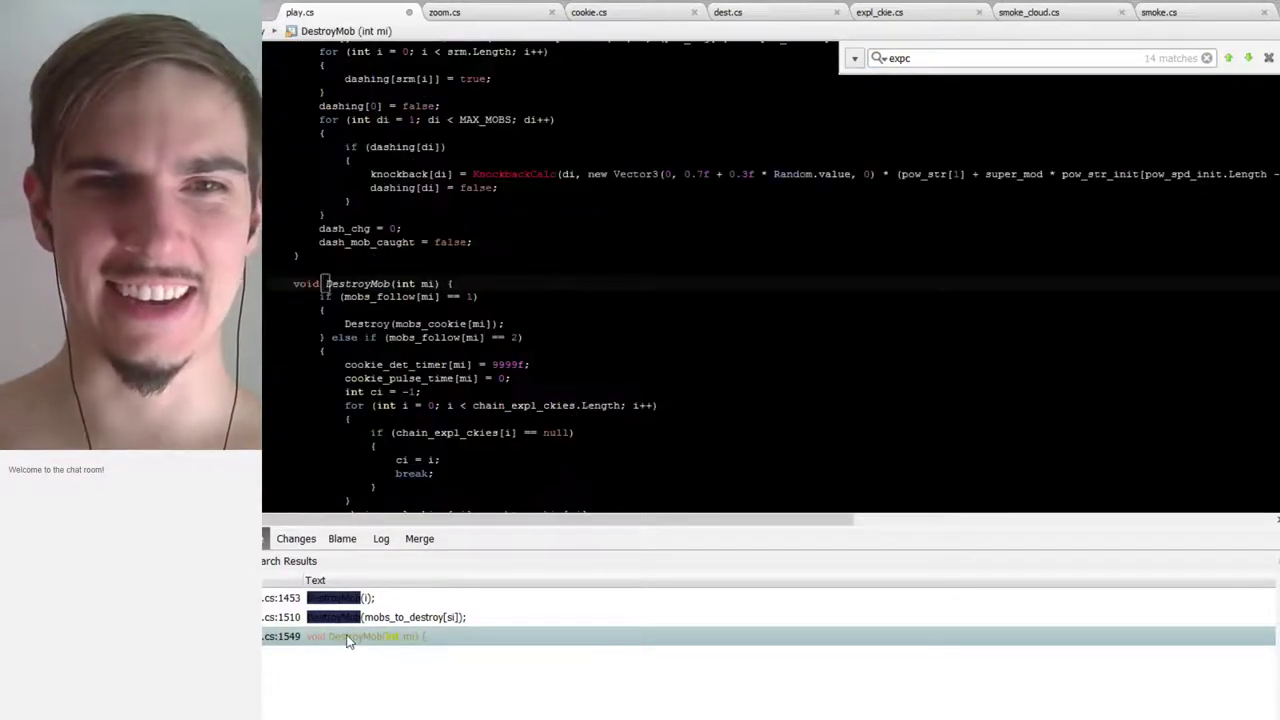
scroll(490, 225, "up", 4)
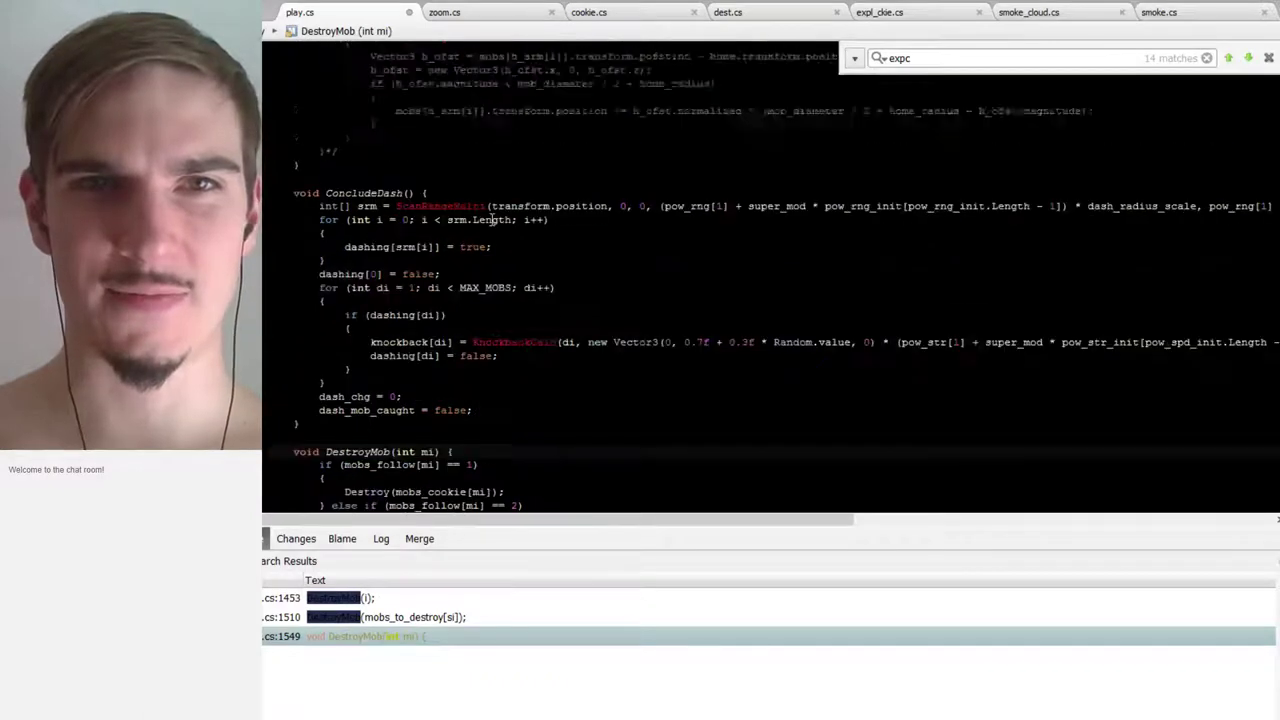
scroll(492, 236, "down", 8)
scroll(493, 237, "down", 11)
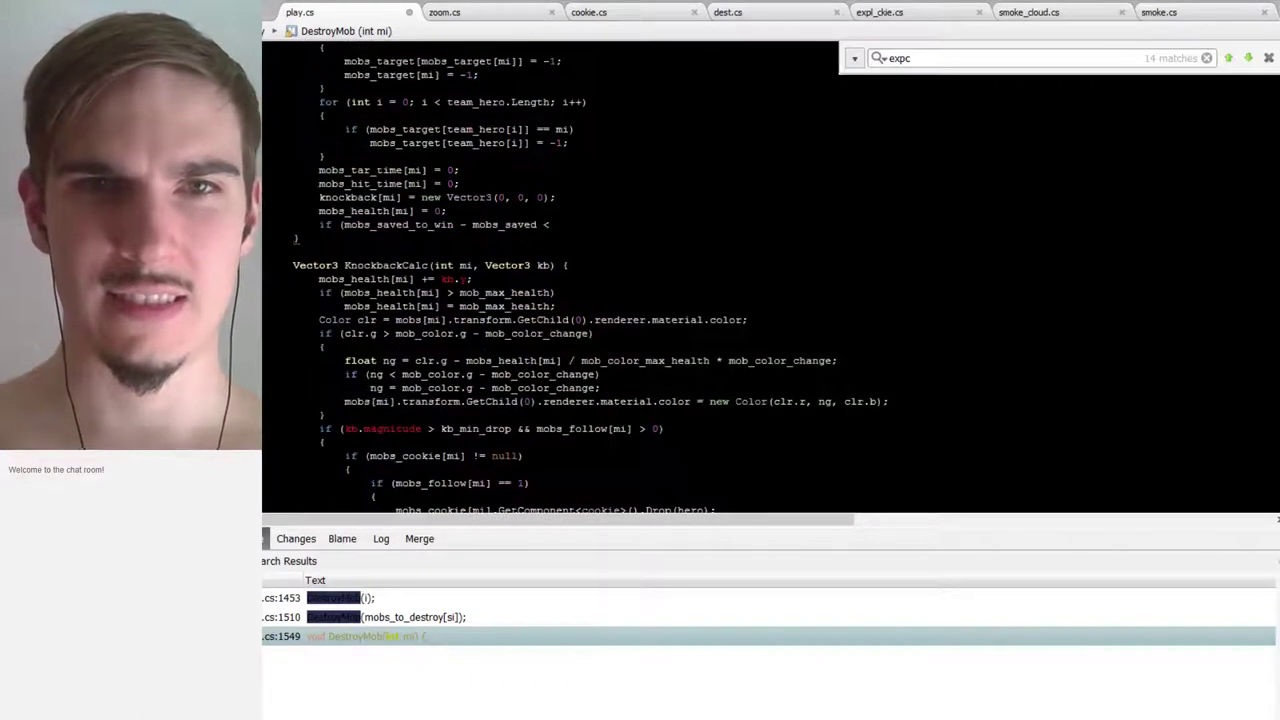
Close the condition with 'expct_mob_ct)' and begin a 'victory_rush =' line inside it
type("expct_mob_ct")
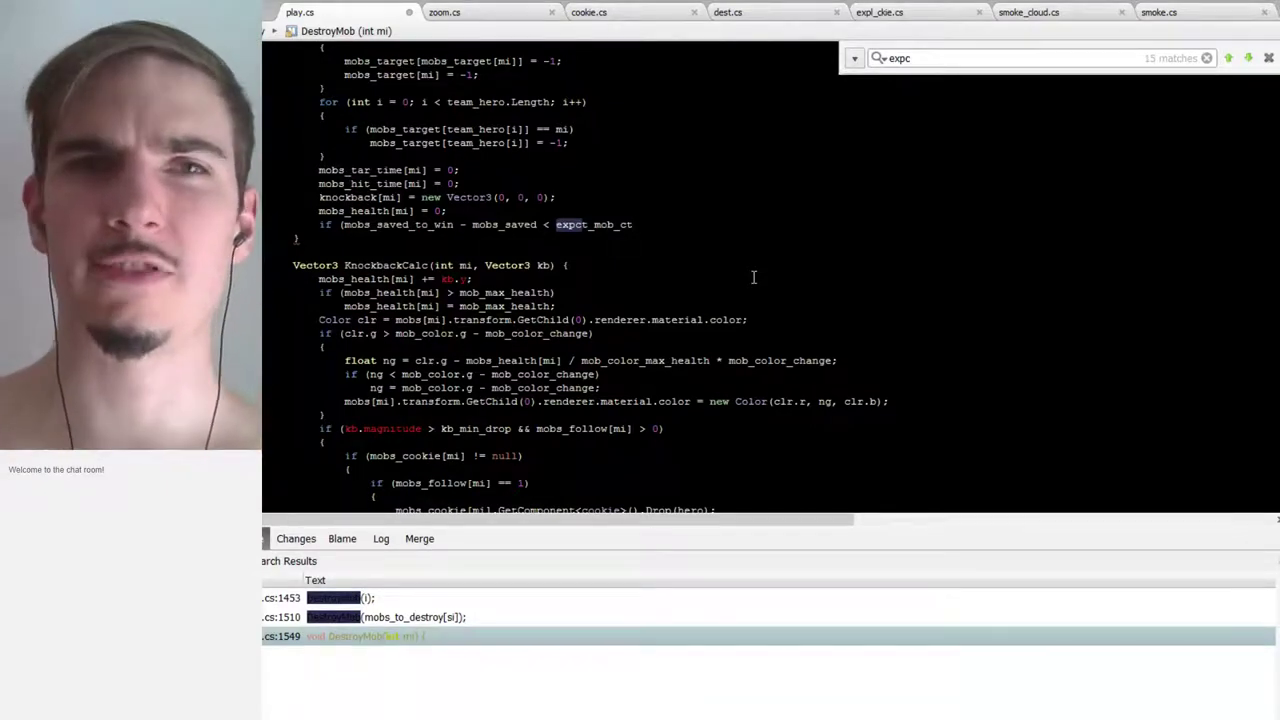
type(")")
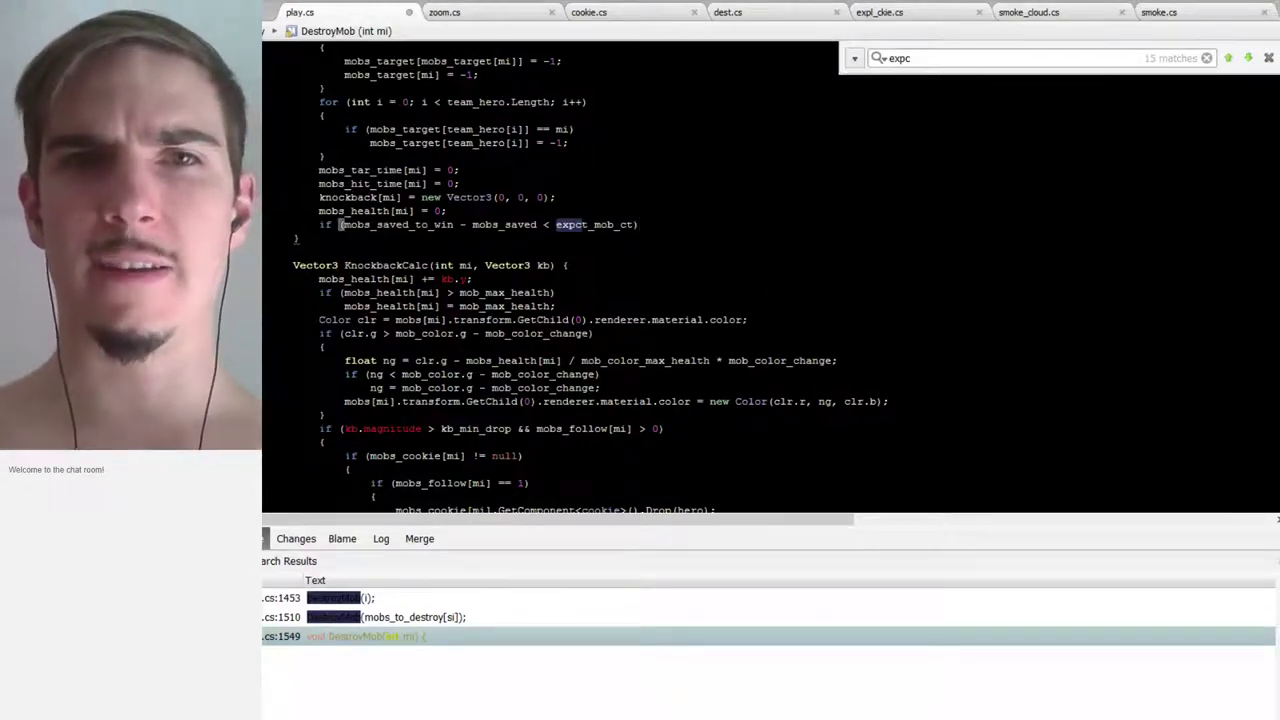
key("Return")
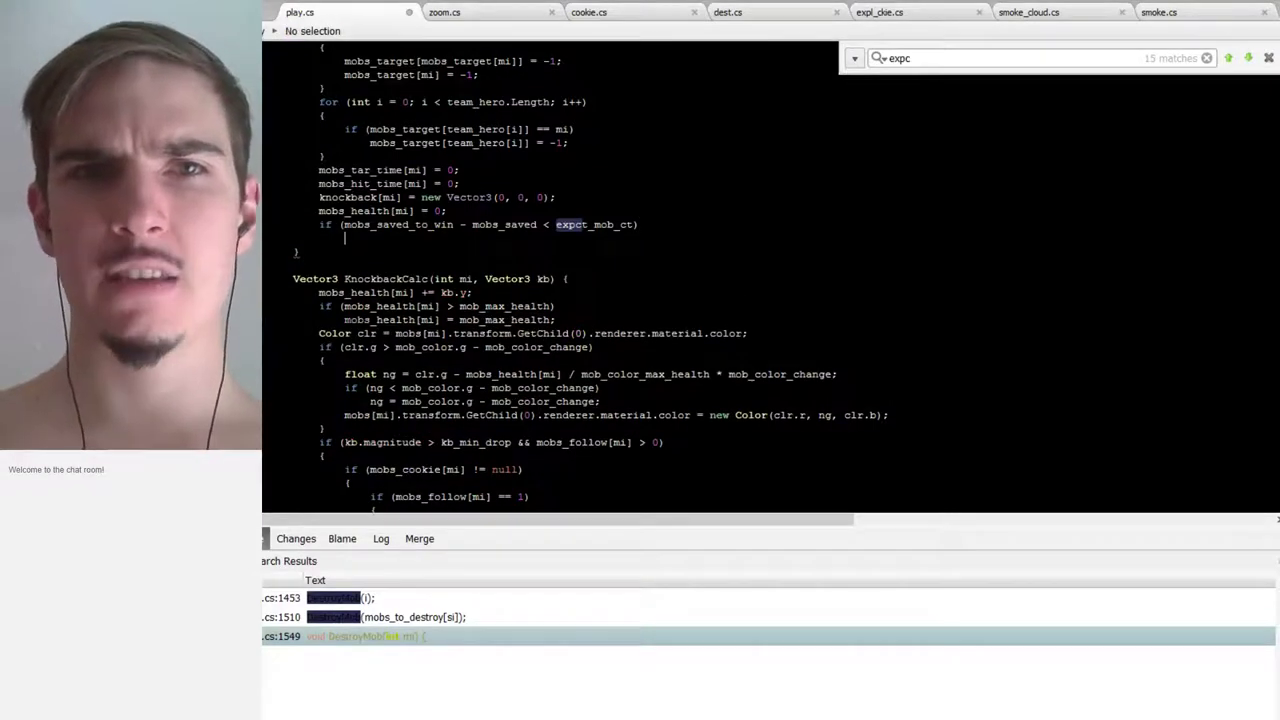
type("vict")
key("Return")
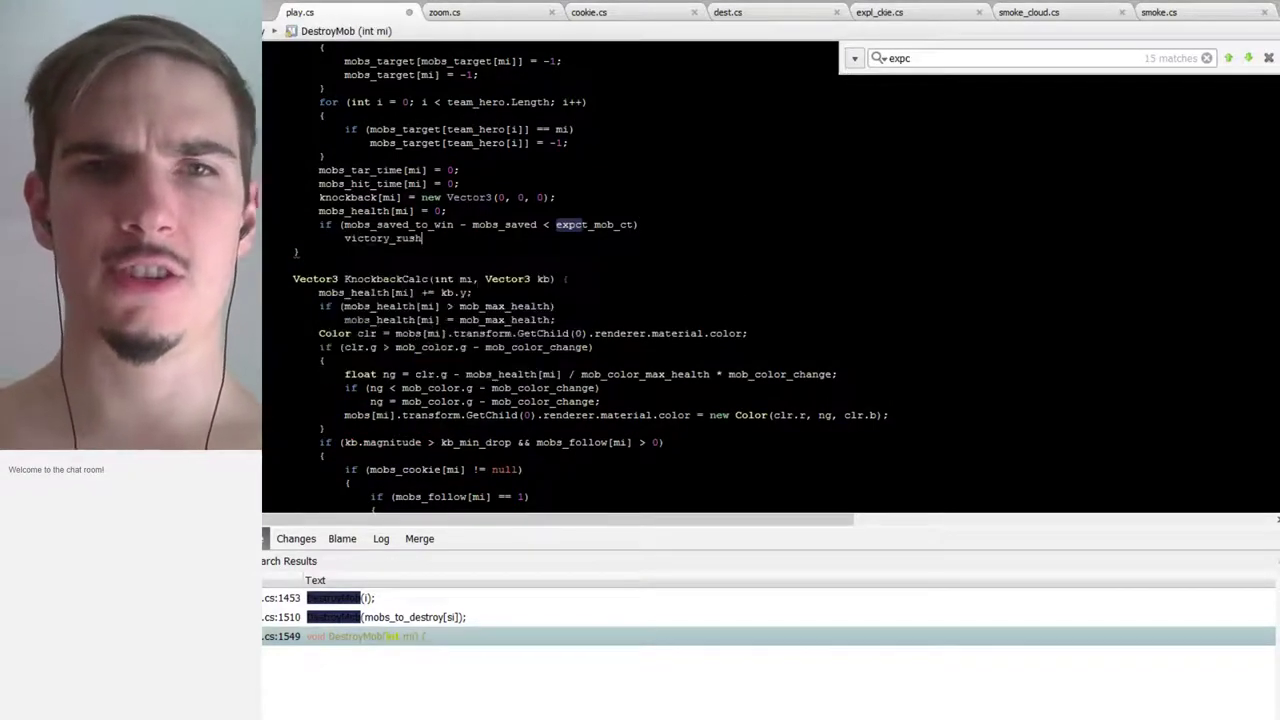
type("=")
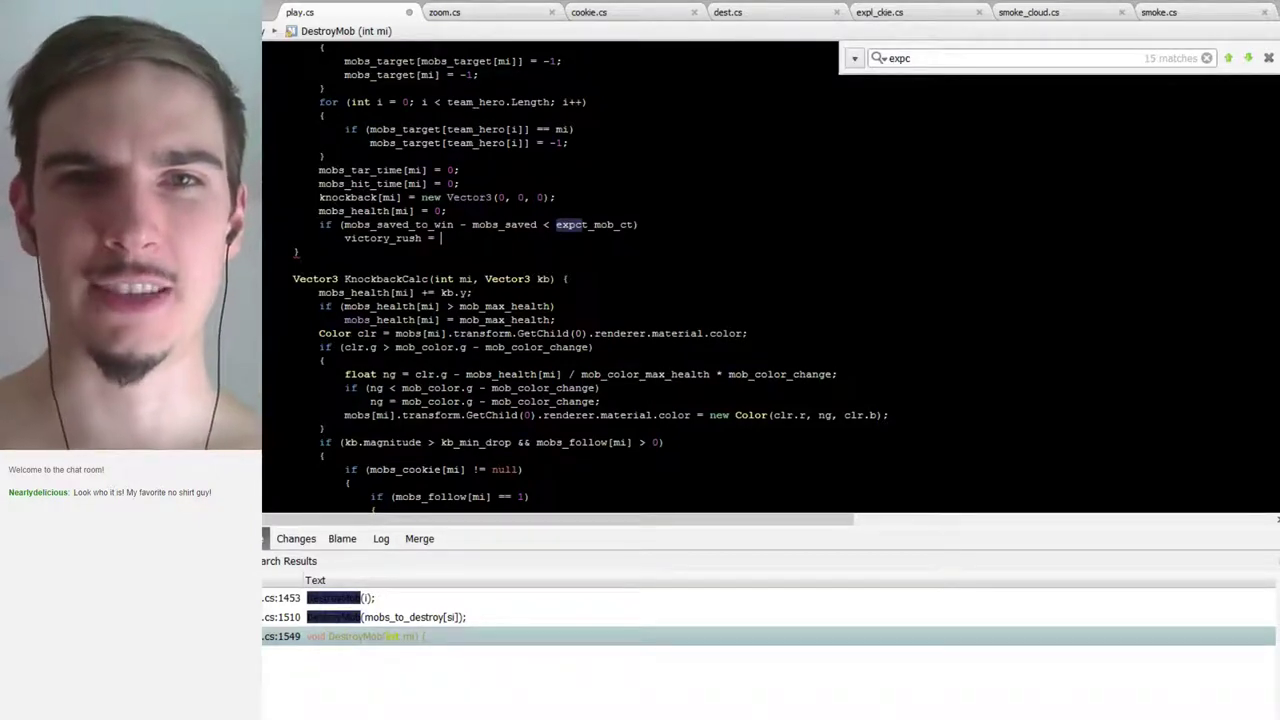
Set victory_rush to (mobs_saved_to_win - mobs_saved) / expct_mob_ct, reusing the condition's terms
left_click_drag(540, 224, 343, 226)
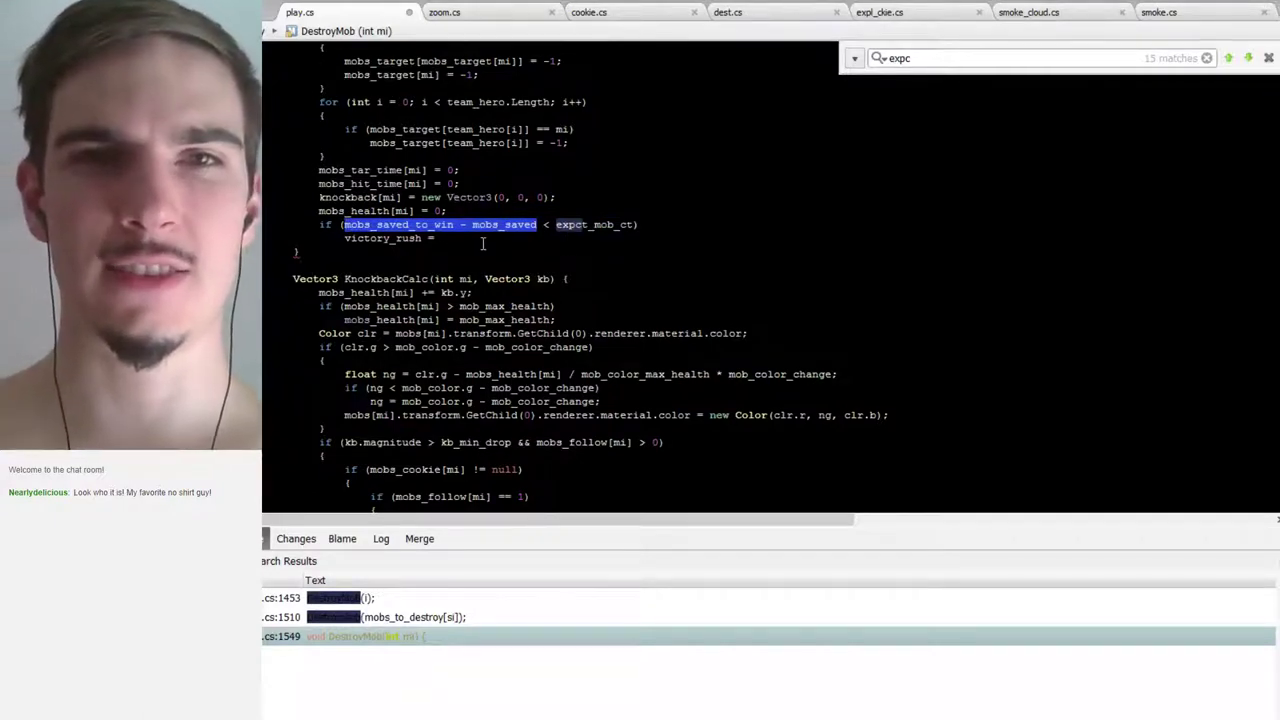
left_click(488, 233)
type(")")
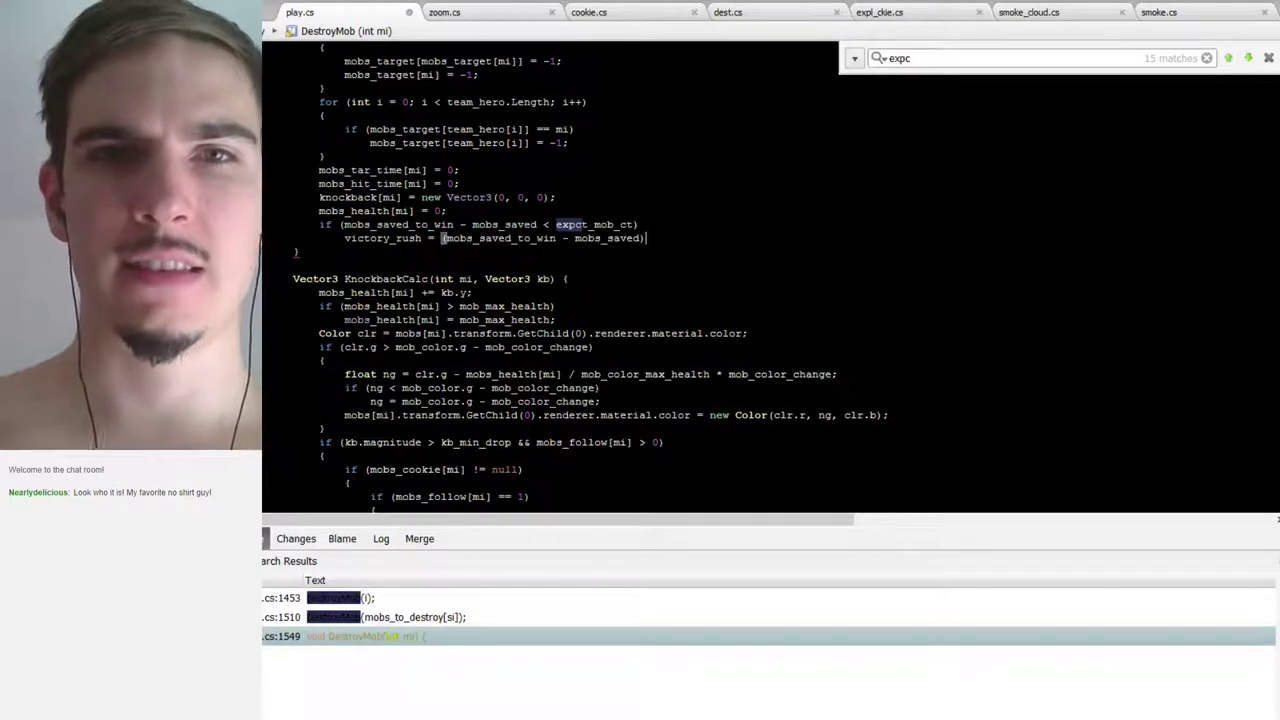
key("F3")
left_click_drag(557, 224, 632, 225)
key("ctrl+c")
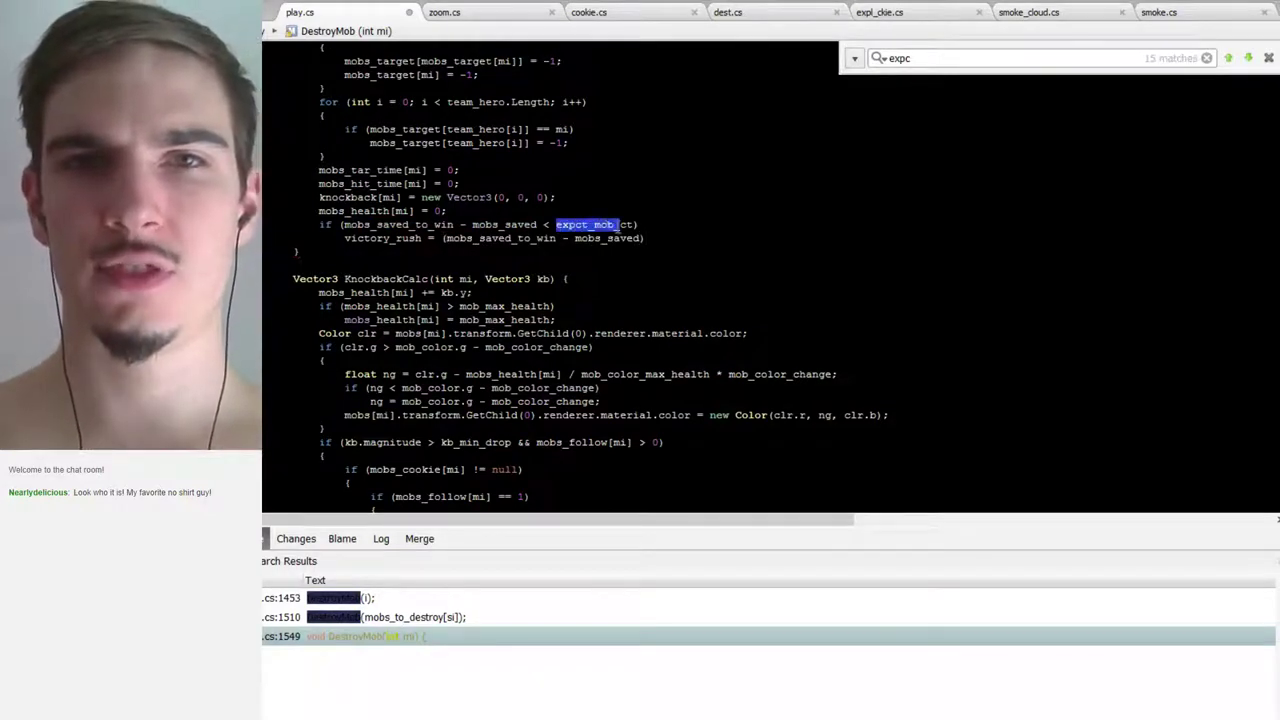
left_click(660, 238)
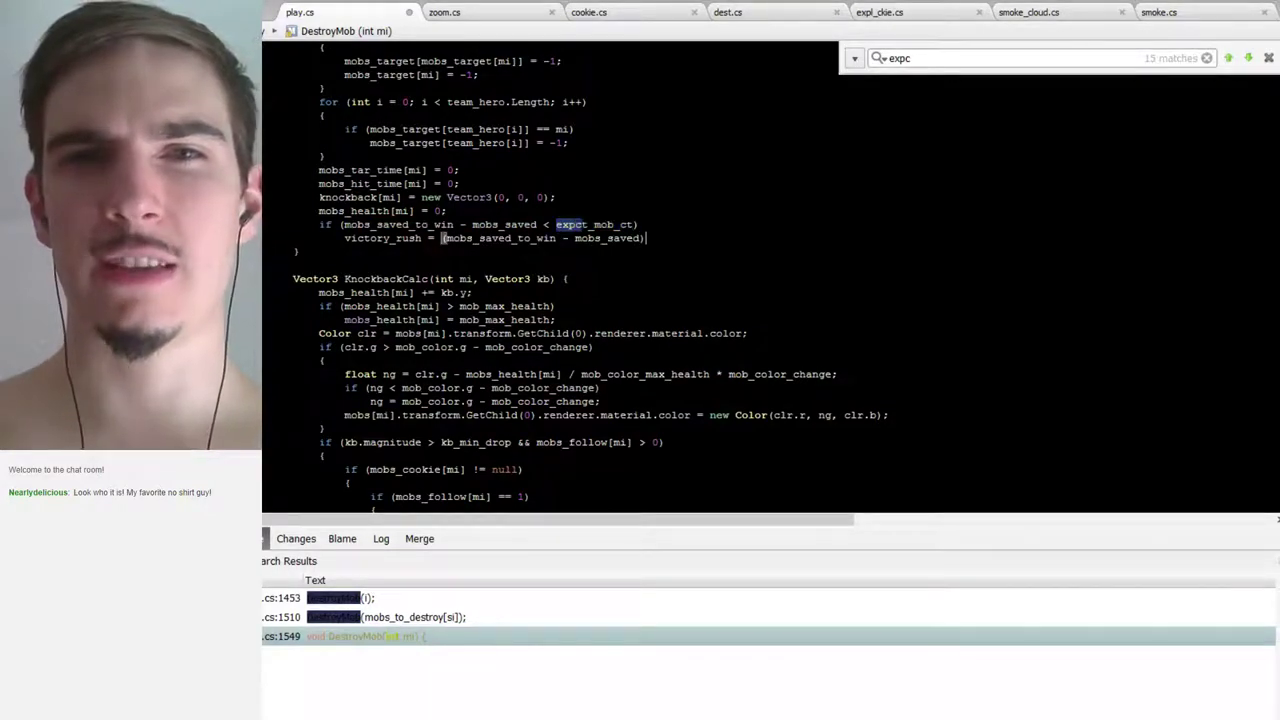
type("/")
key("ctrl+v")
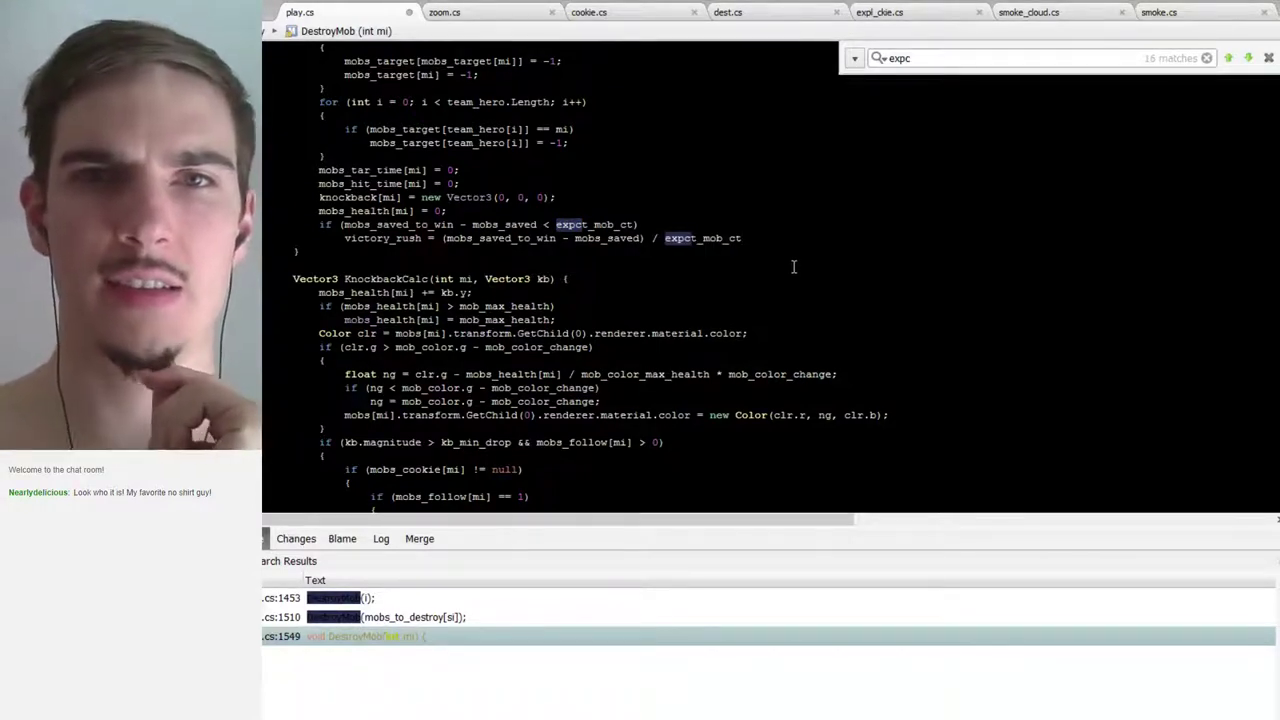
Multiply by victory_rush_max and end the line with a semicolon
type("*")
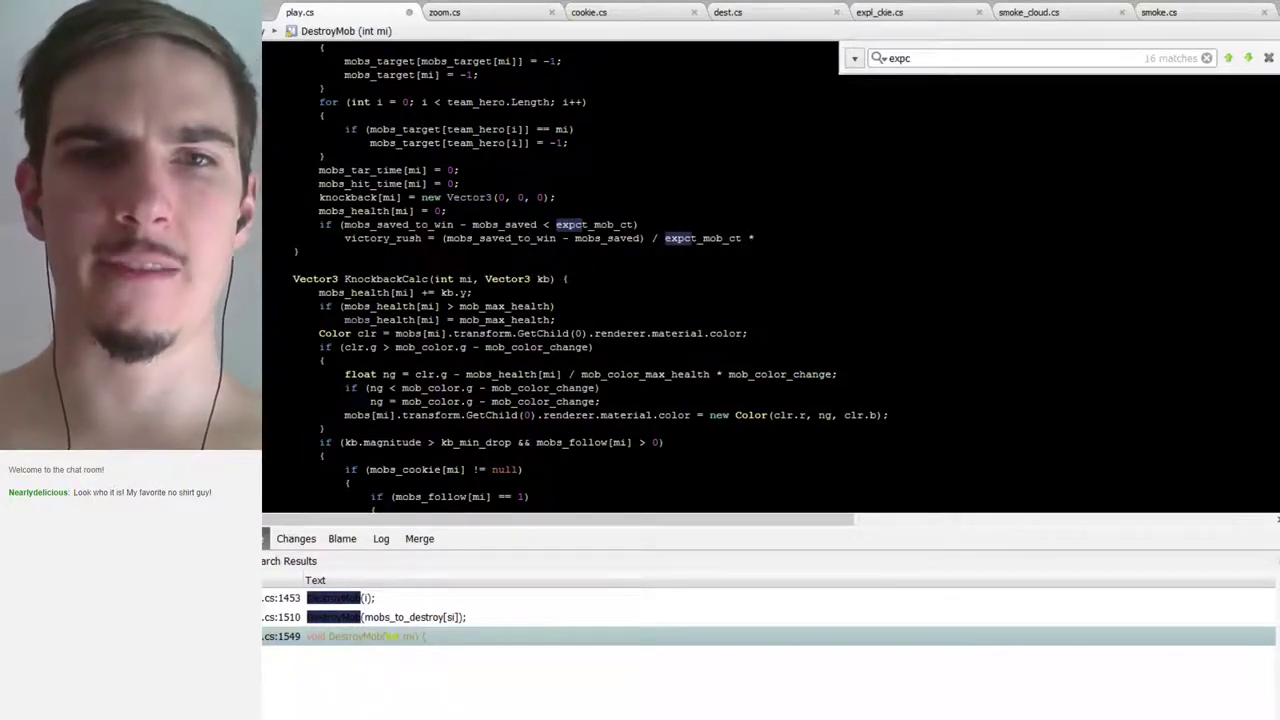
type(" vic")
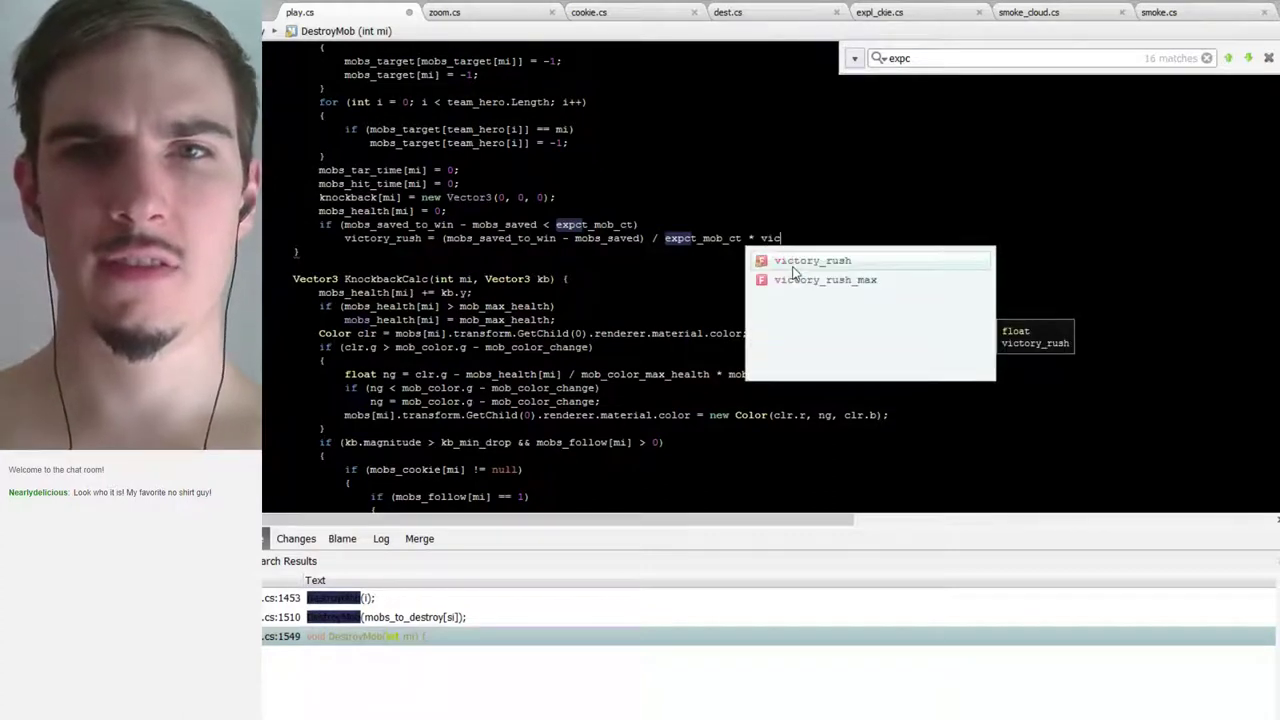
left_click(800, 279)
type(";")
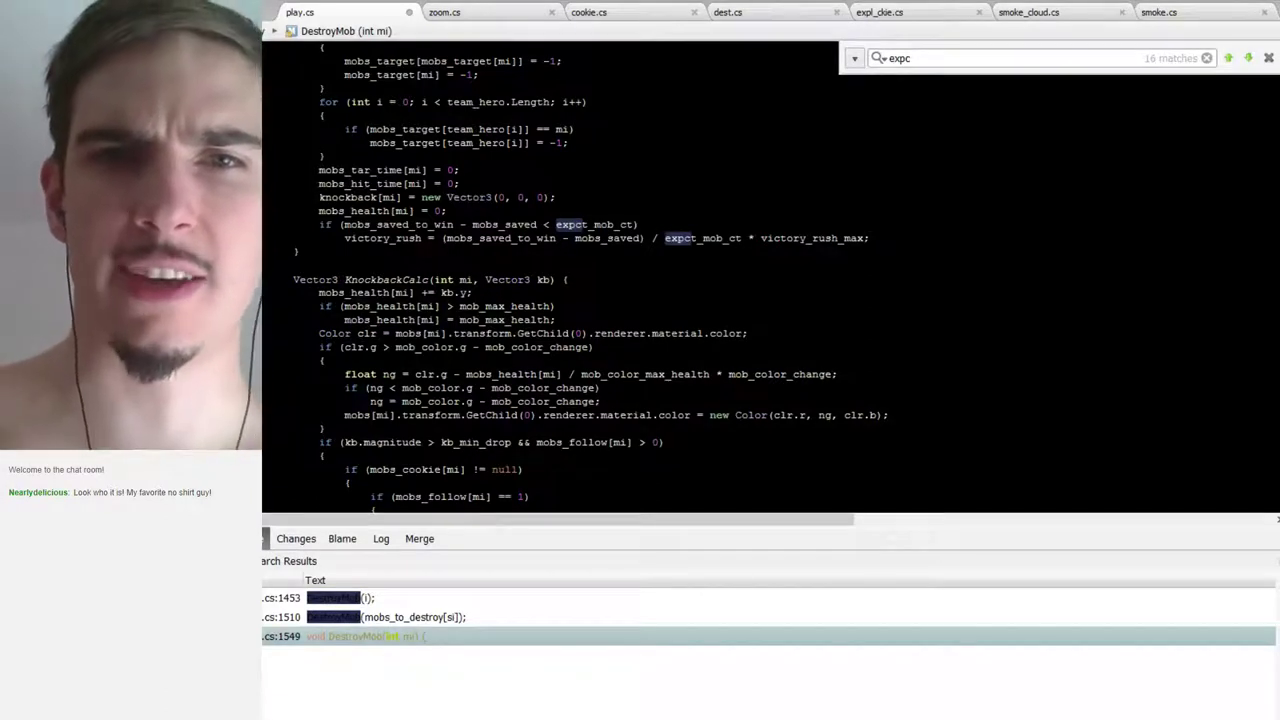
left_click_drag(645, 238, 441, 238)
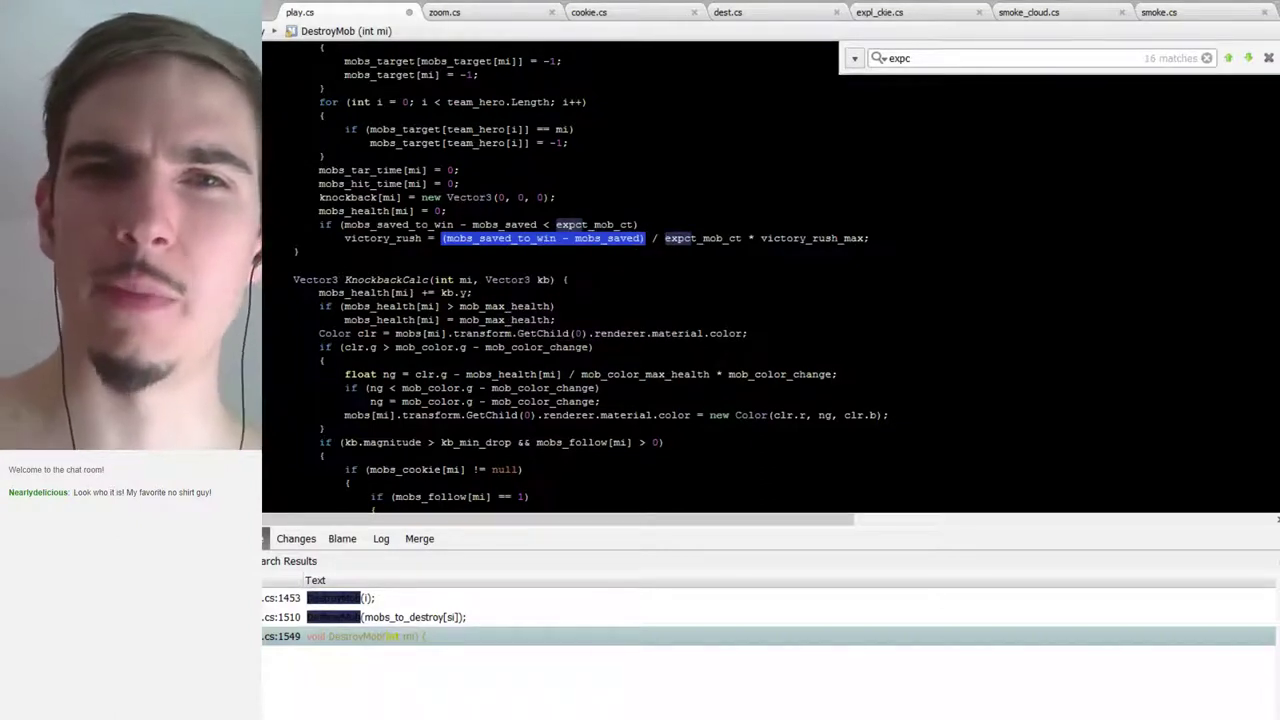
key("Left")
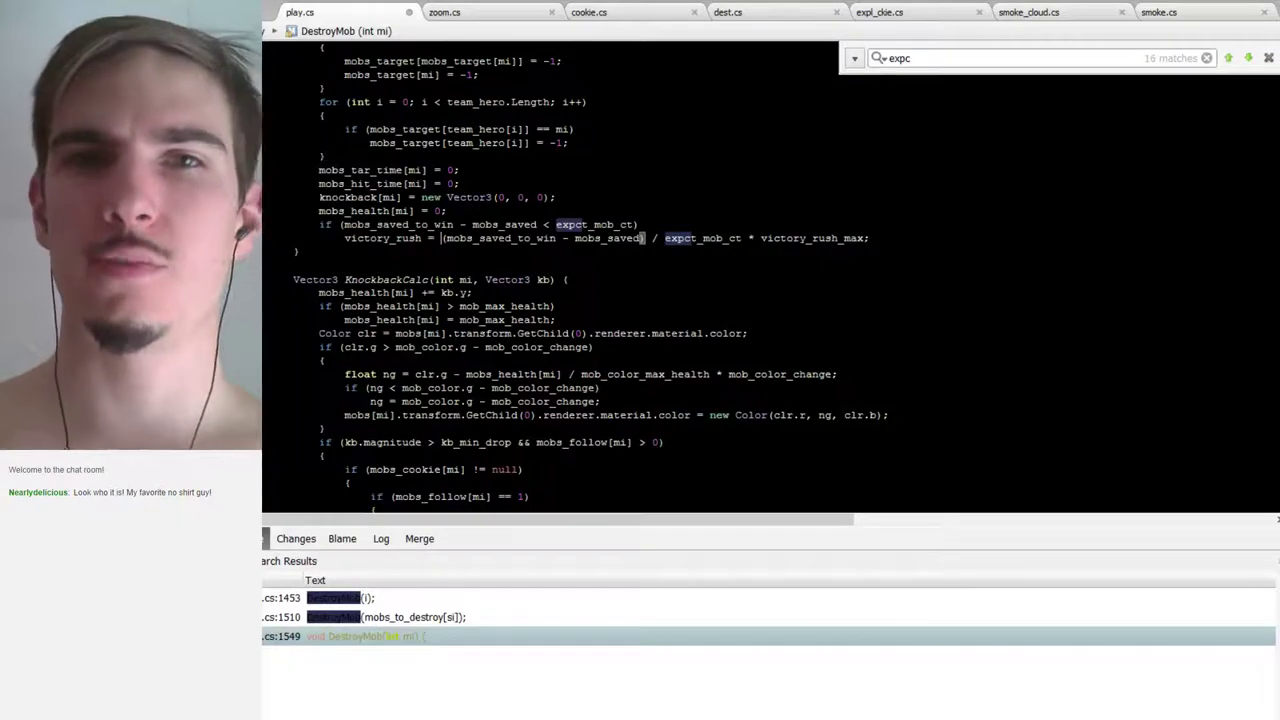
left_click_drag(642, 238, 446, 238)
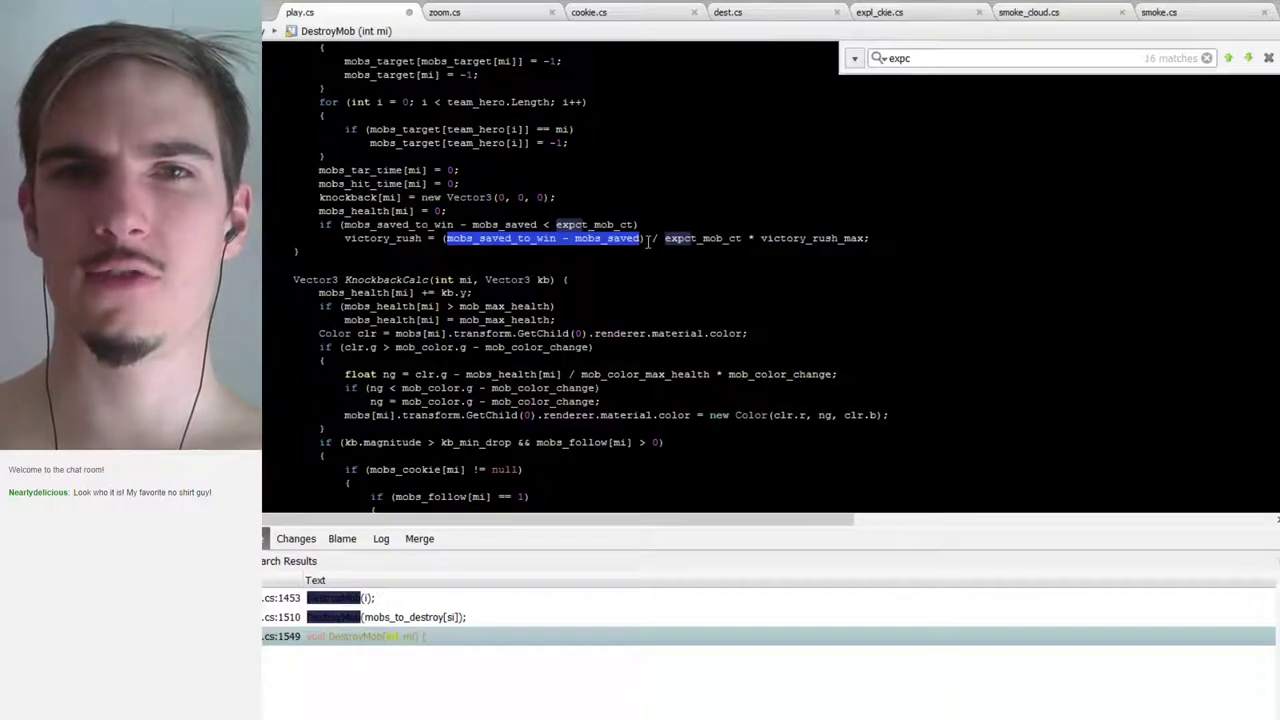
left_click_drag(643, 238, 446, 238)
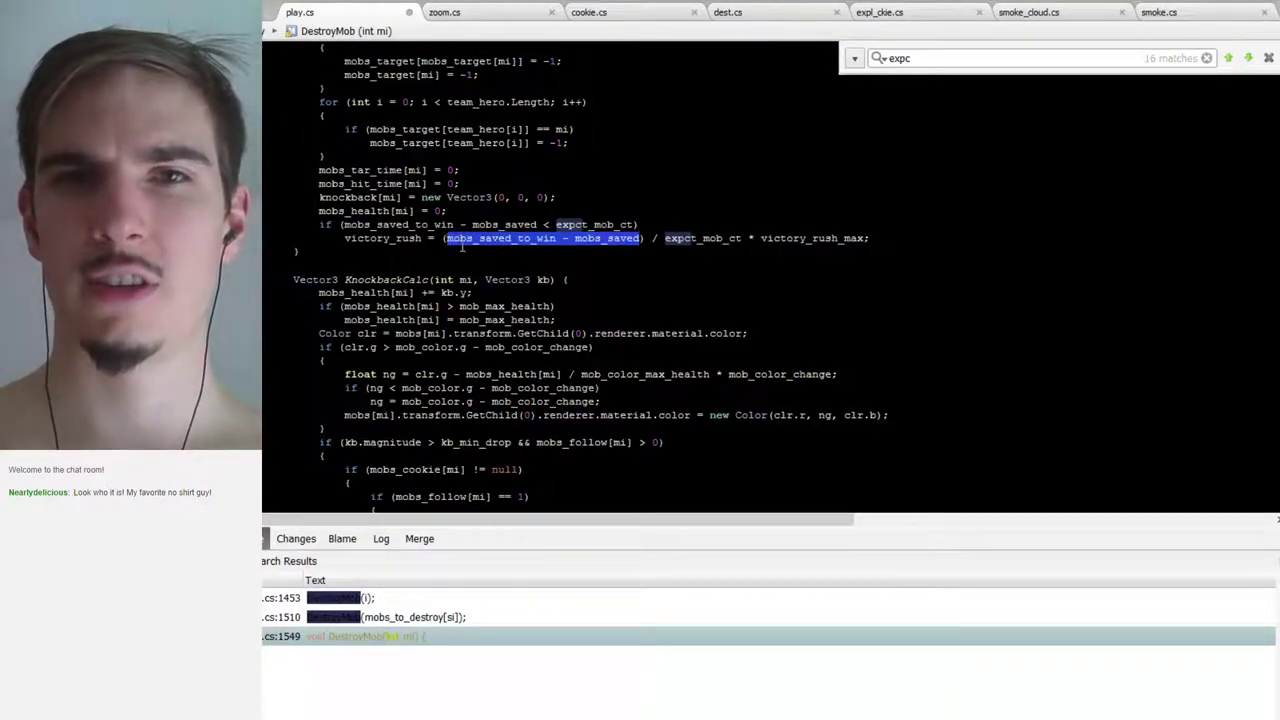
key("Left")
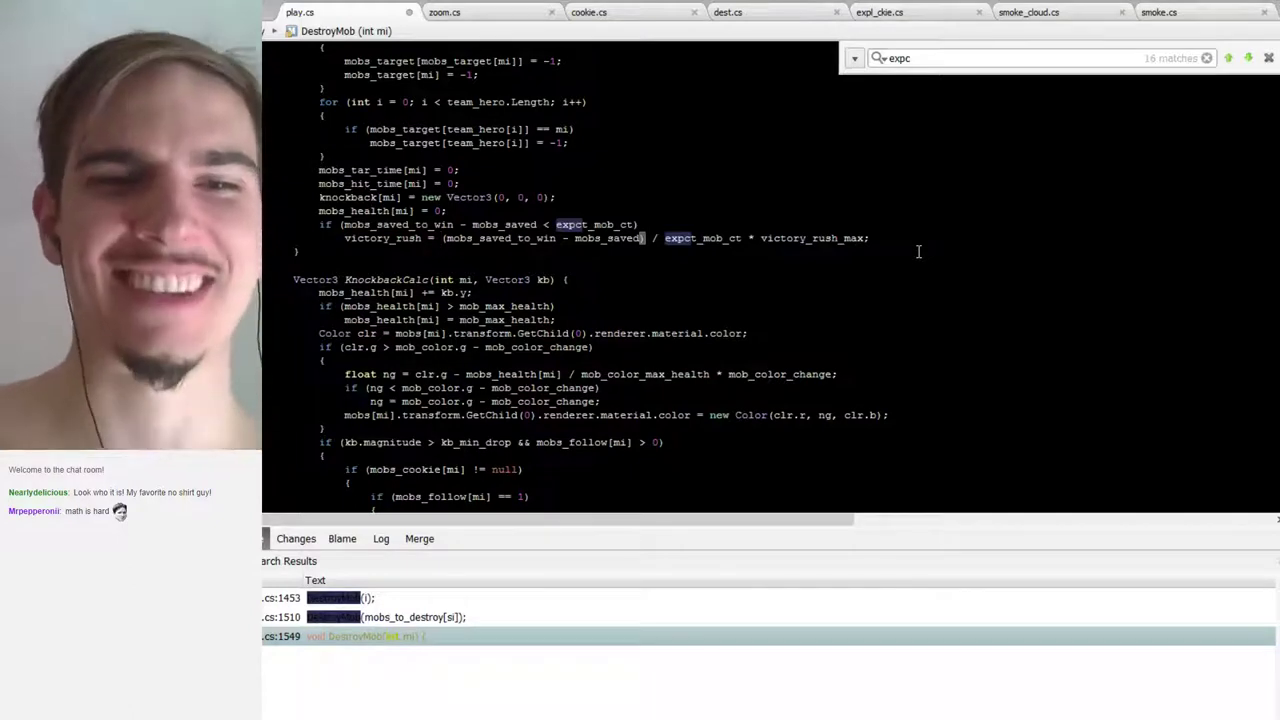
Rewrite victory_rush as (2 - (mobs_saved_to_win - mobs_saved) / expct_mob_ct) * victory_rush_max
type("2 -")
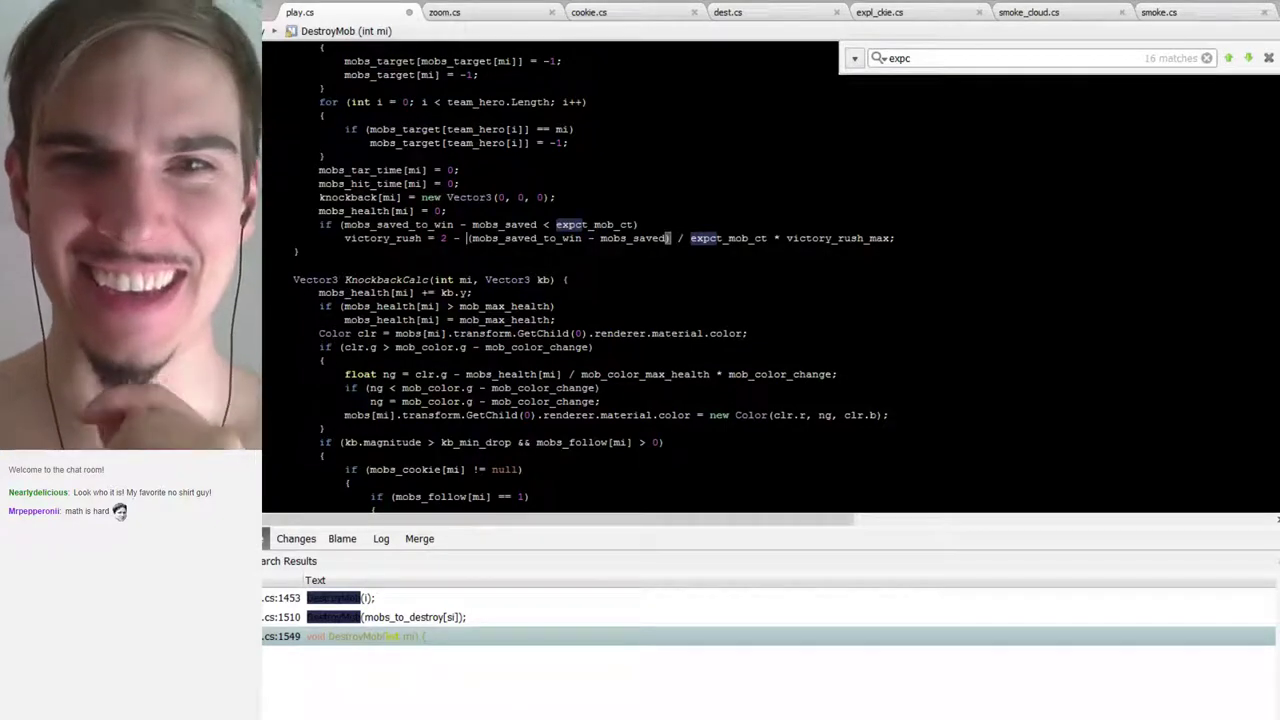
left_click(768, 238)
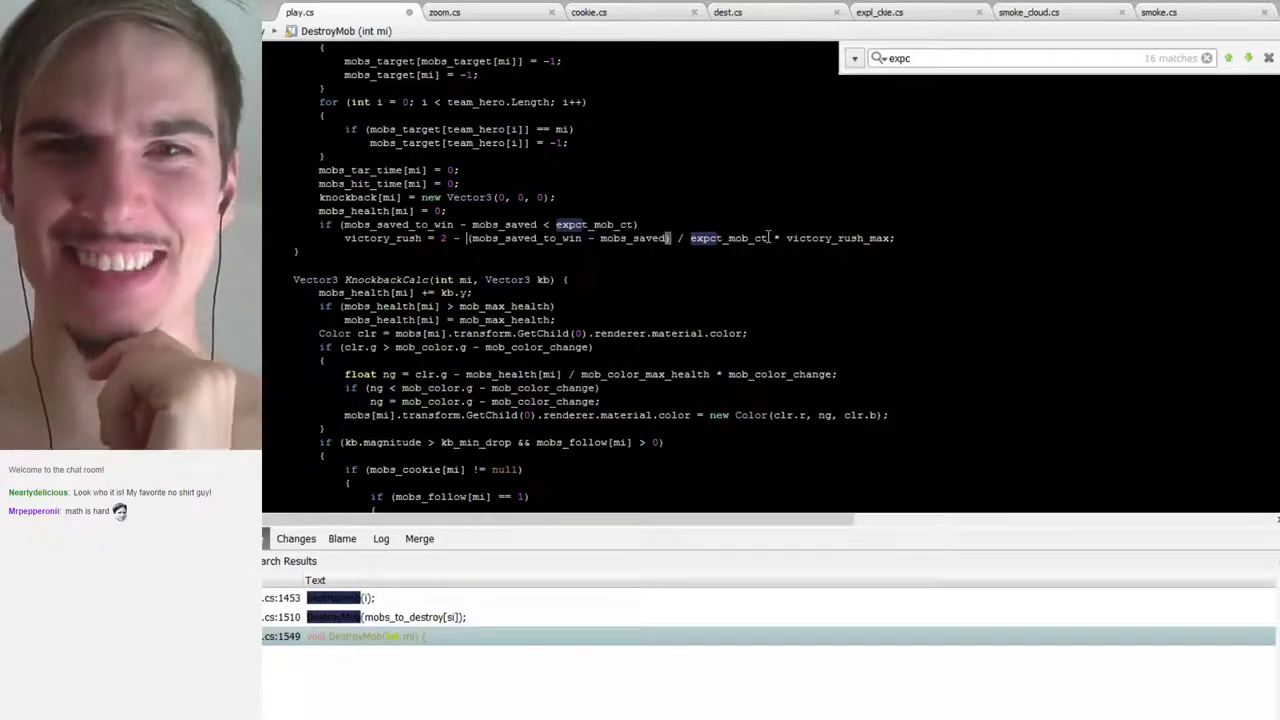
type(")")
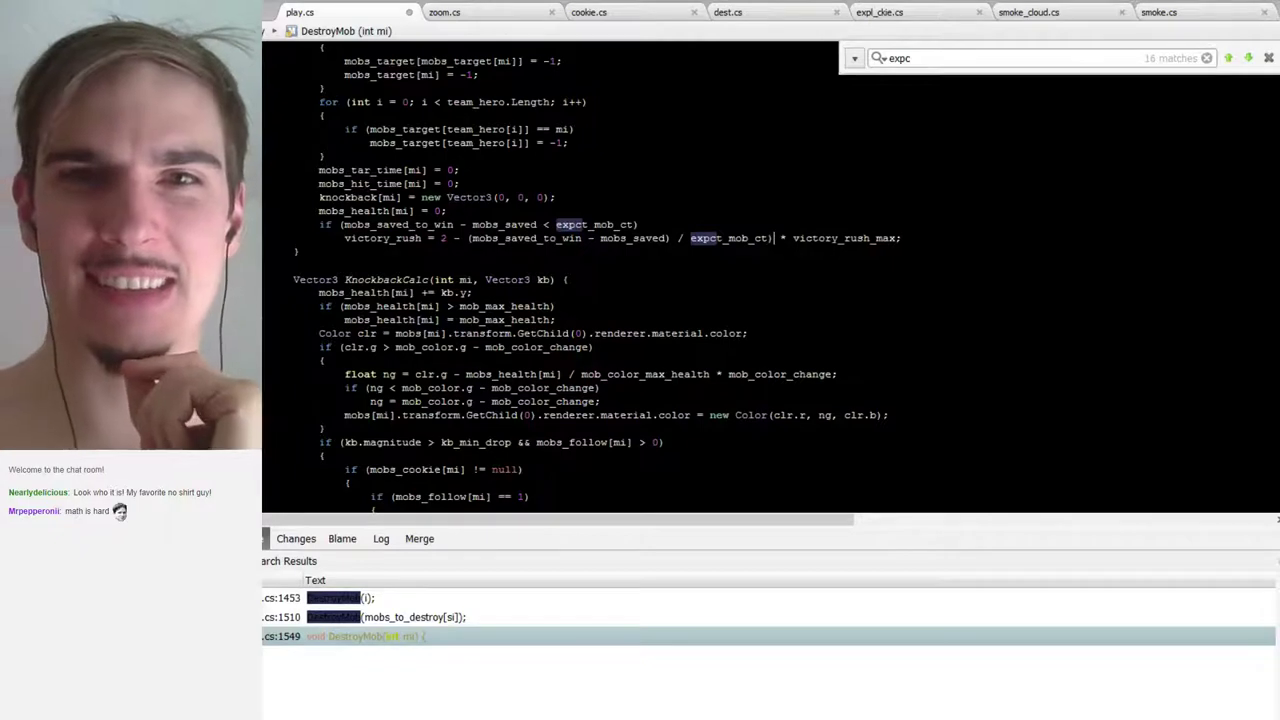
left_click(440, 238)
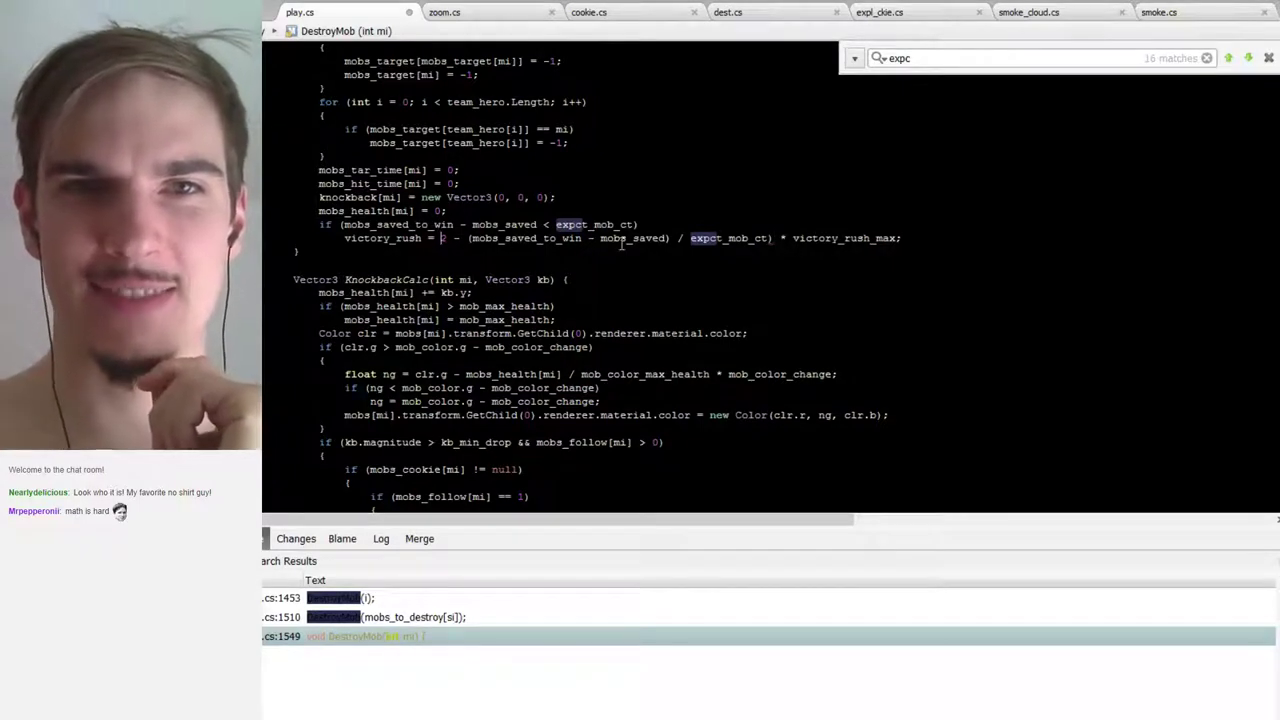
type("(")
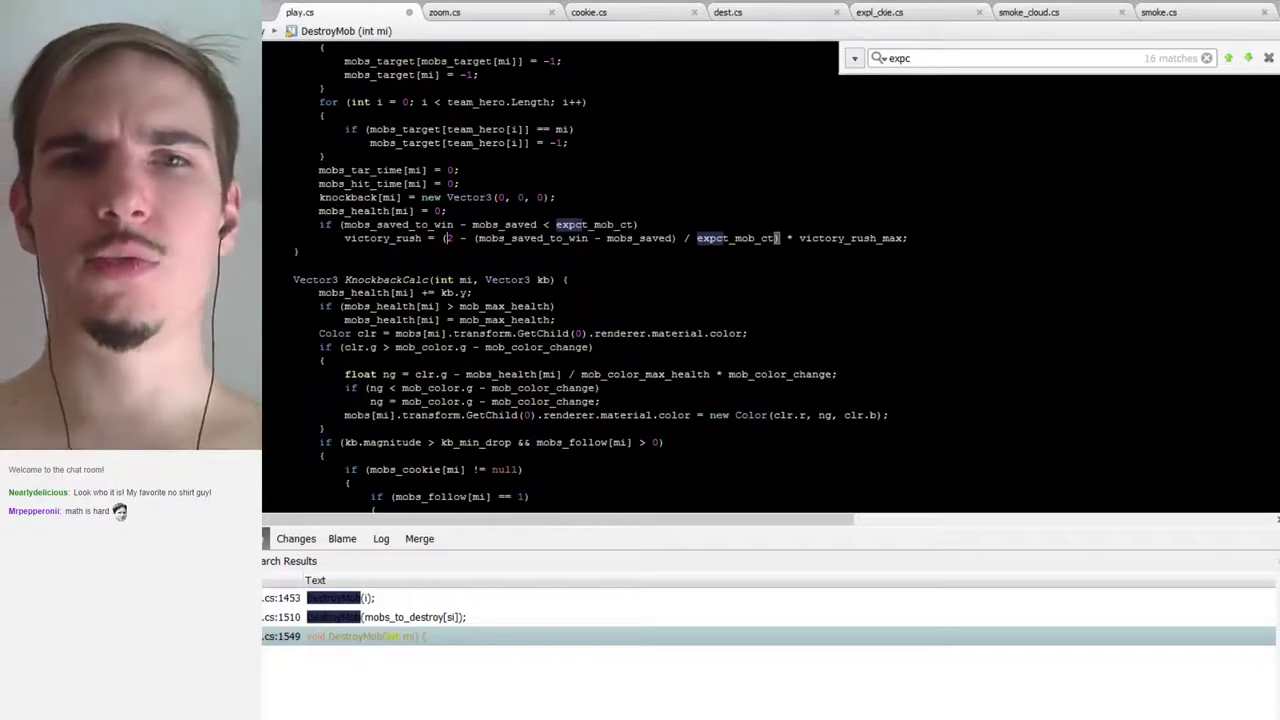
left_click_drag(478, 238, 673, 238)
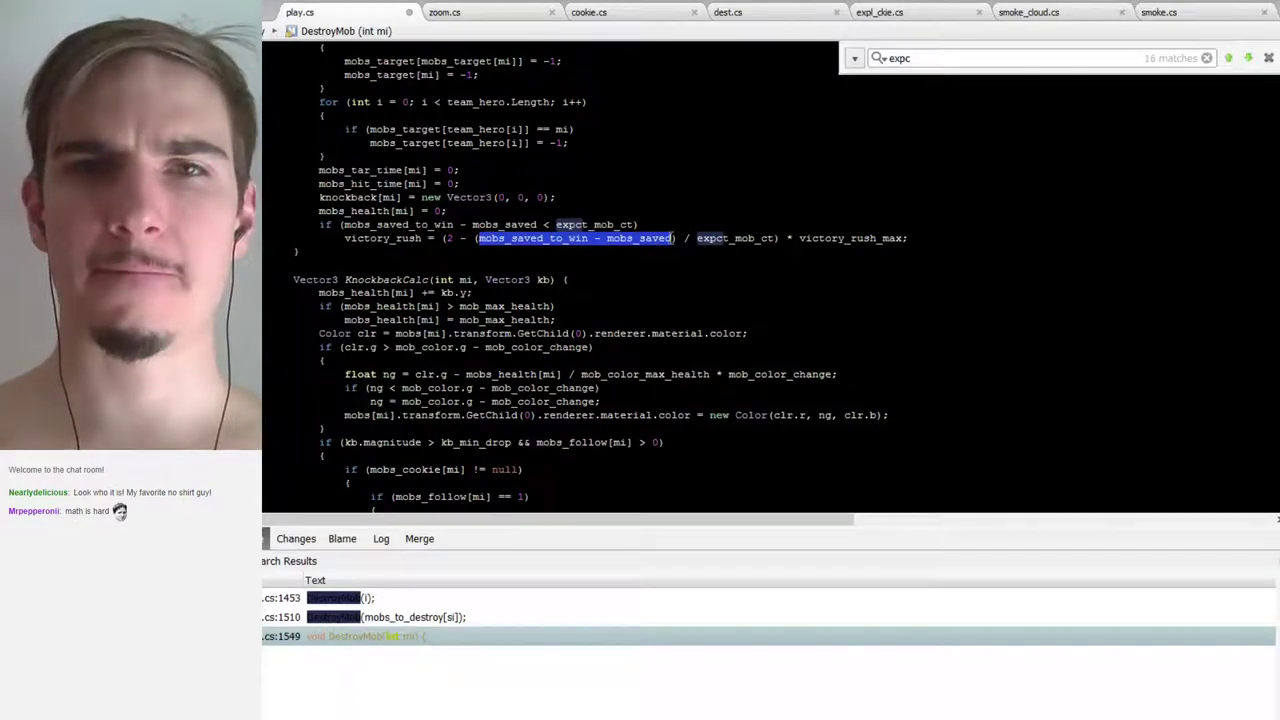
left_click_drag(343, 224, 537, 223)
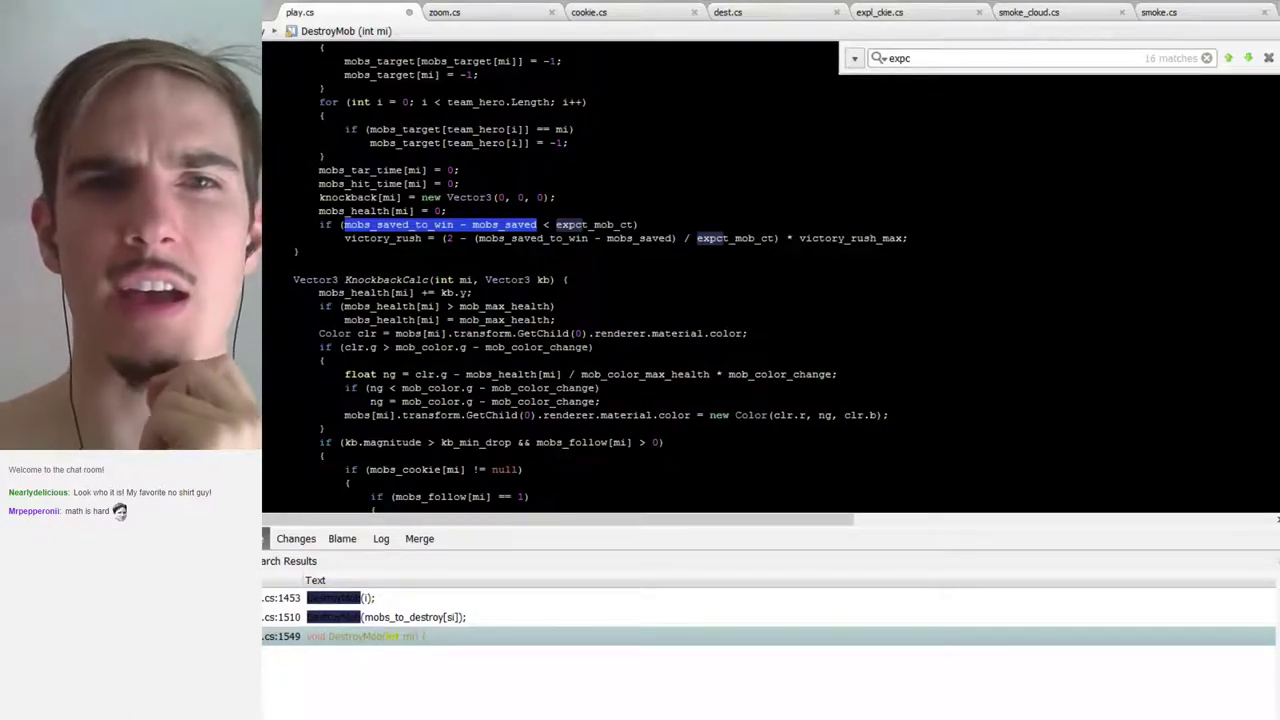
Change the 2 to 1 and prefix '1 + ' in the victory_rush formula, then return to Unity
left_click(454, 238)
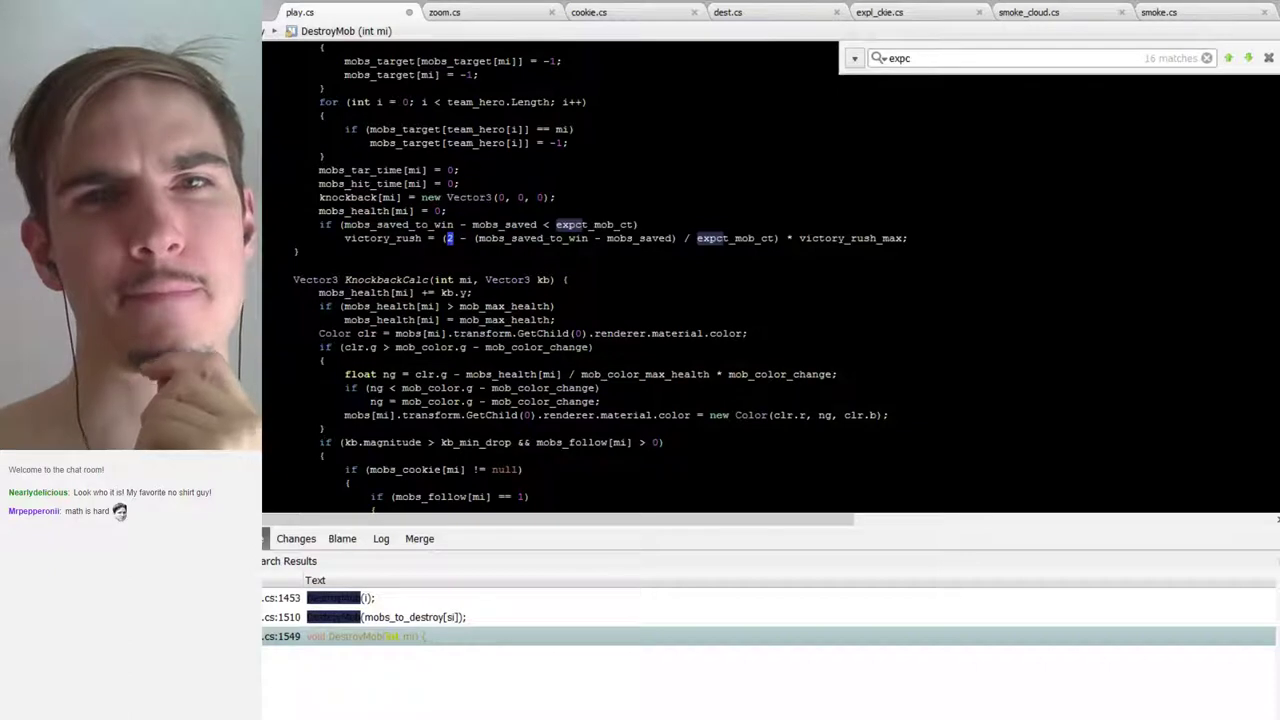
key("BackSpace")
type("1")
key("Left")
key("Left")
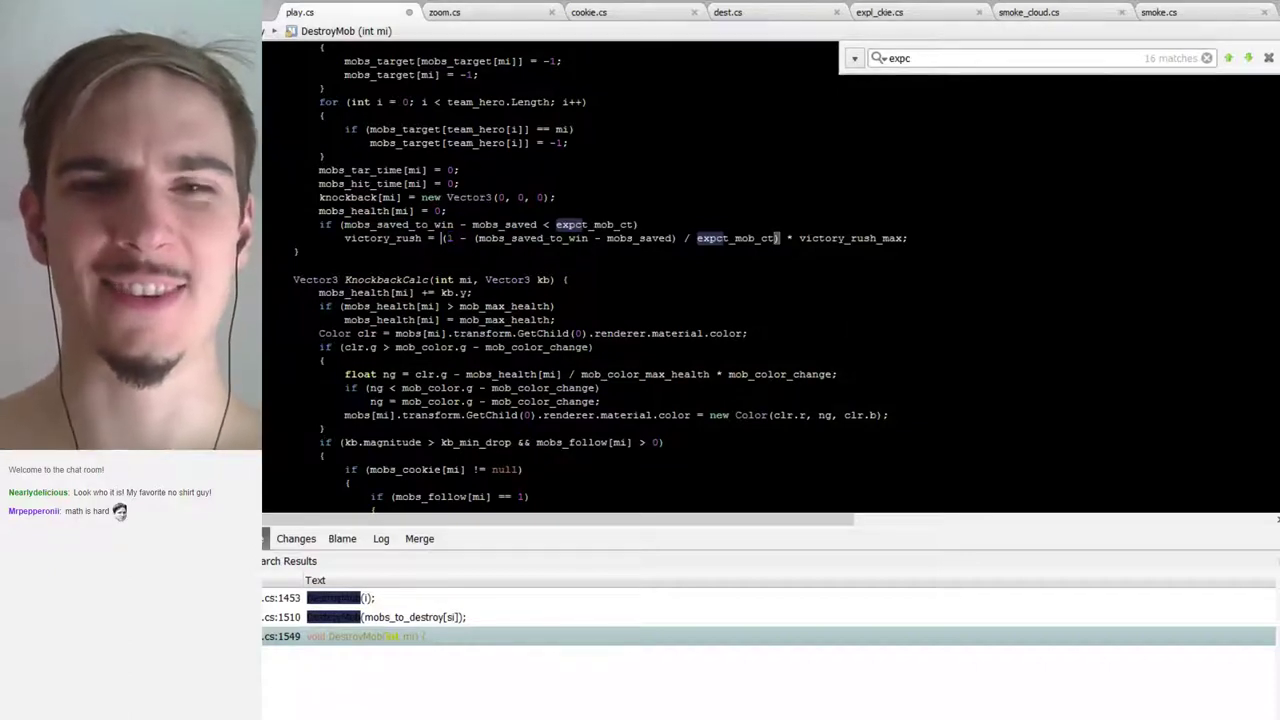
type("1")
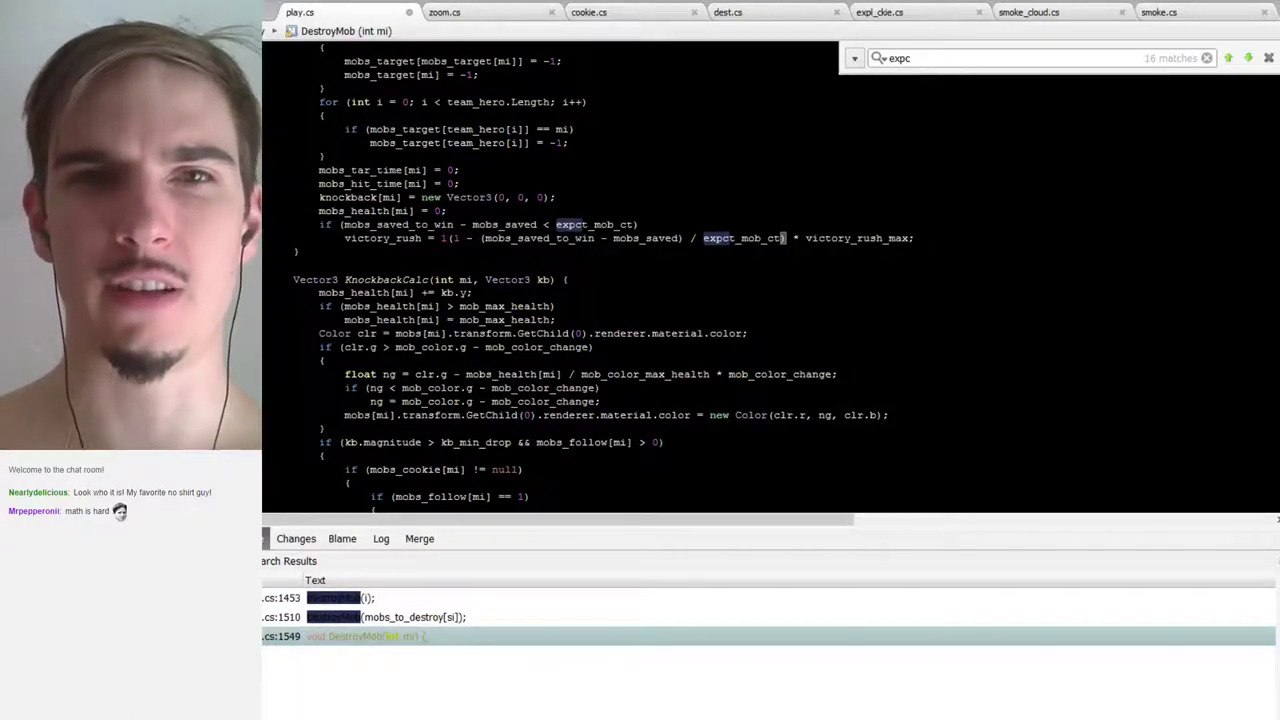
type(" +")
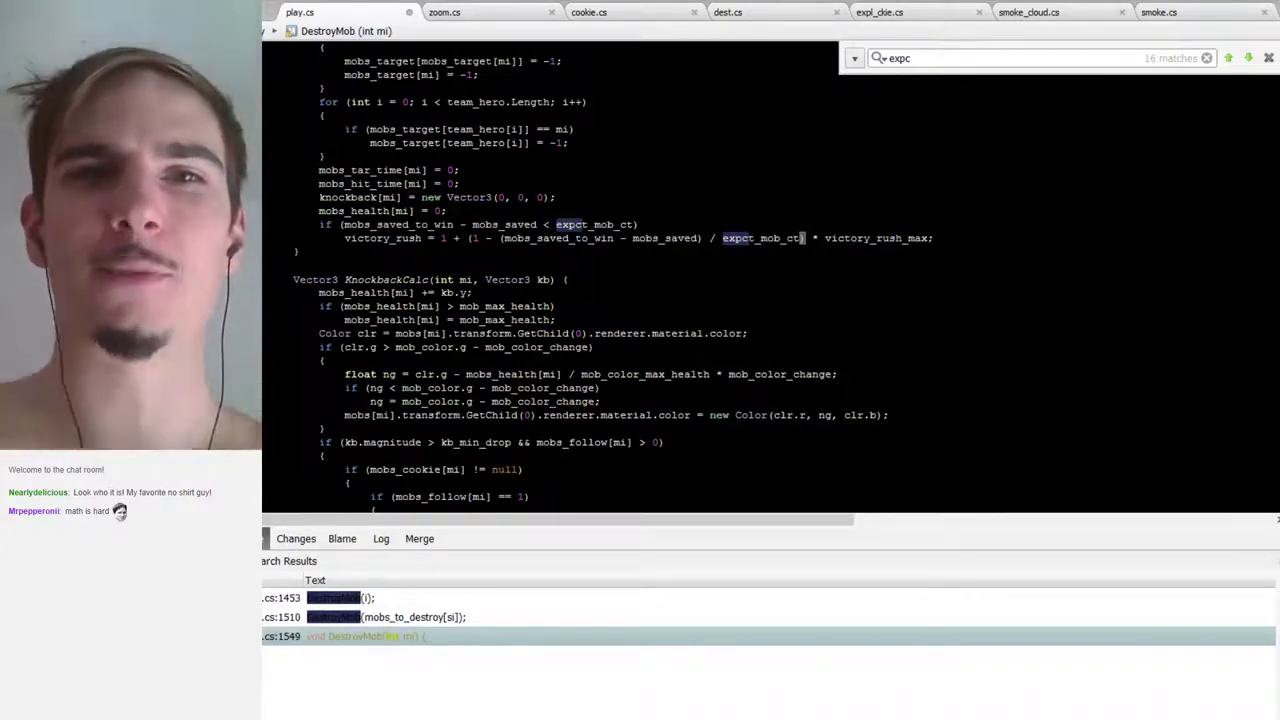
left_click(851, 238)
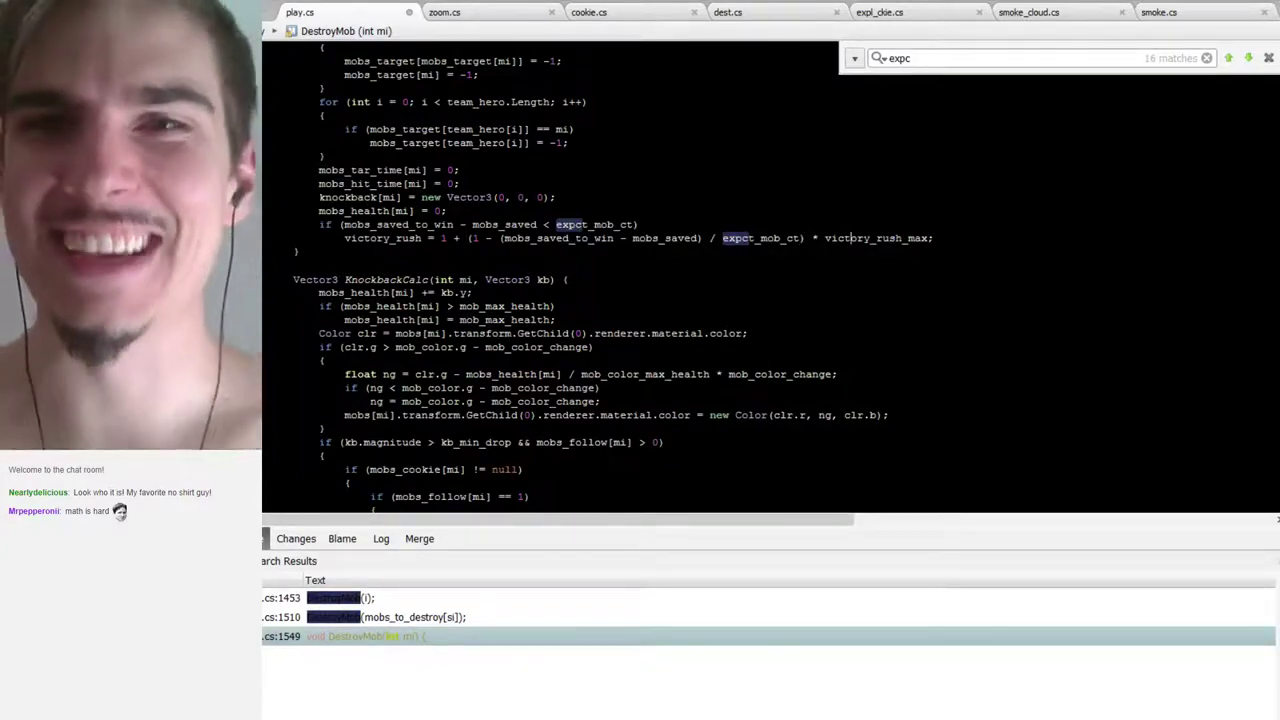
left_click(920, 238)
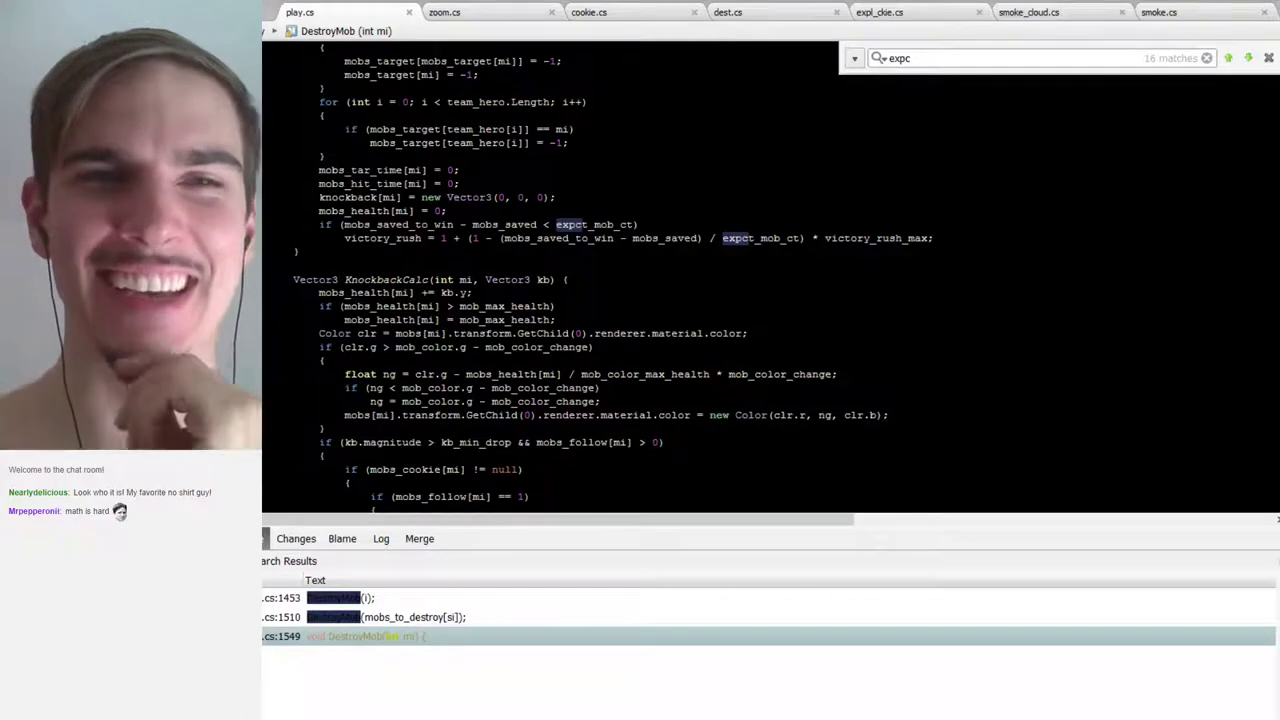
key("alt+Tab")
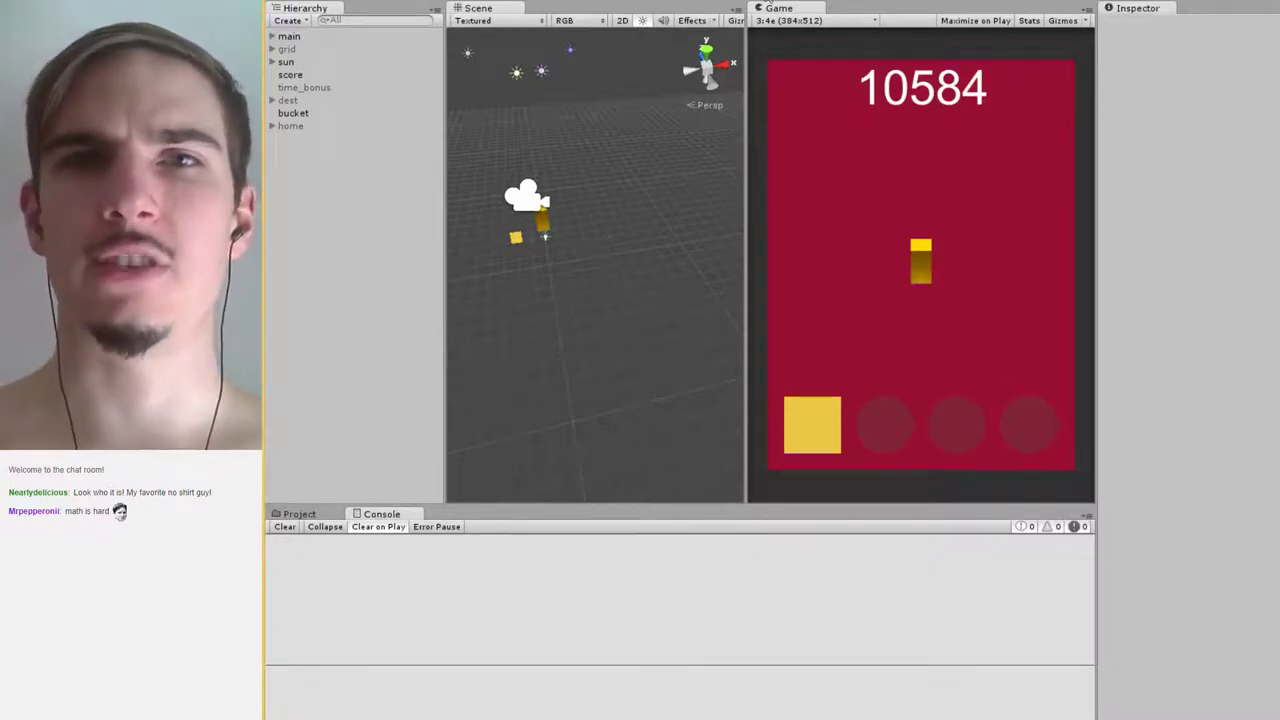
Select the main object and scroll its Play script settings down to Mobs_saved_to_win, currently 500
left_click(300, 37)
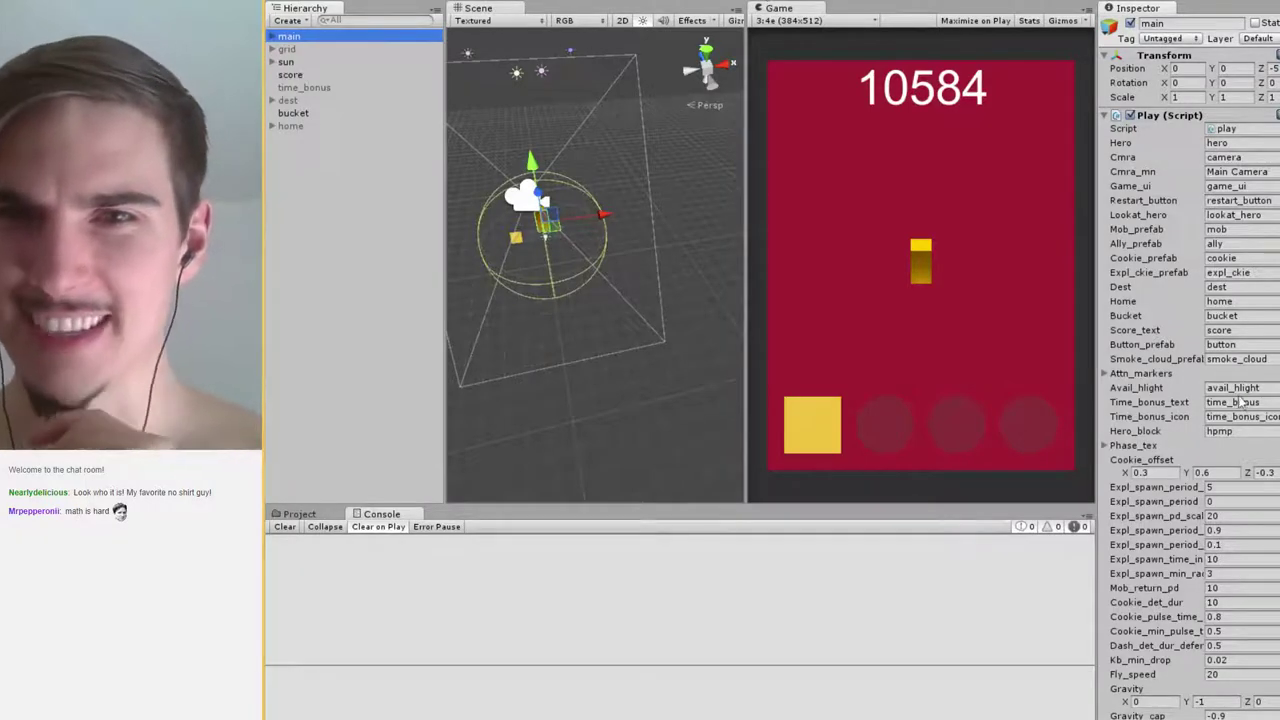
scroll(1236, 488, "down", 8)
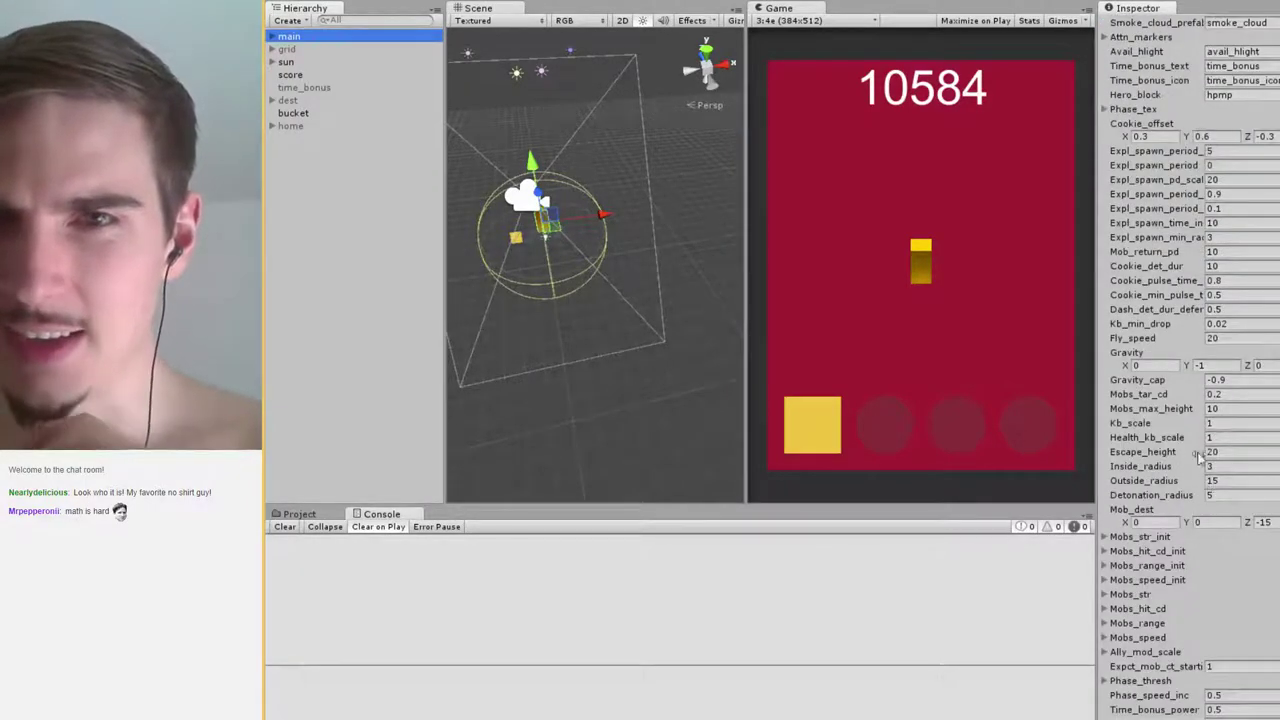
scroll(1199, 457, "down", 8)
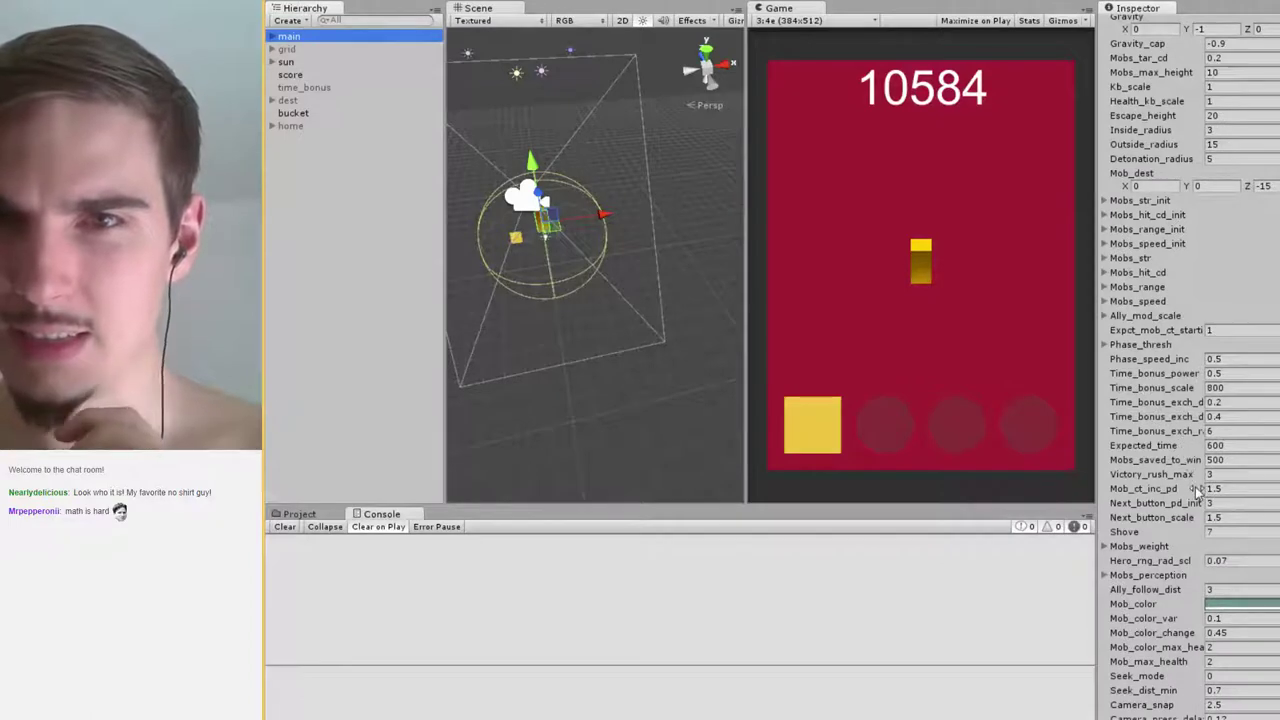
Change Mobs_saved_to_win from 500 to 10 and start the game in Play mode
left_click(1230, 460)
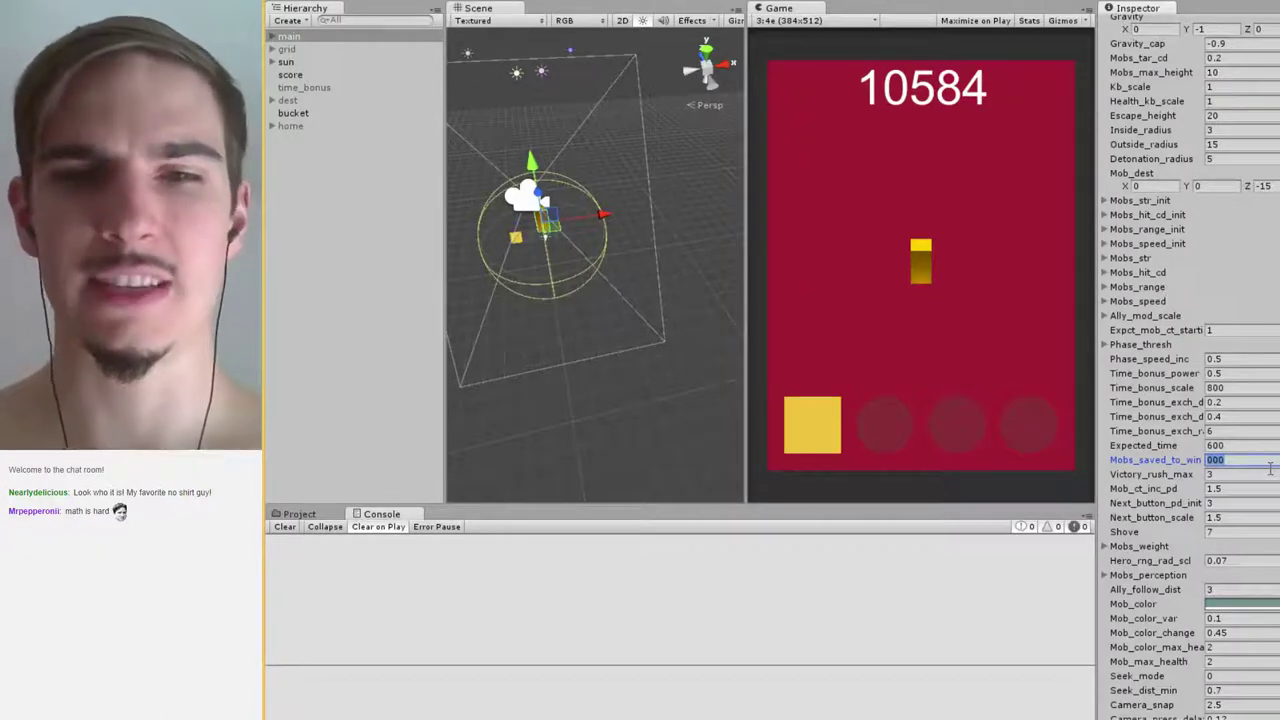
key("ctrl+p")
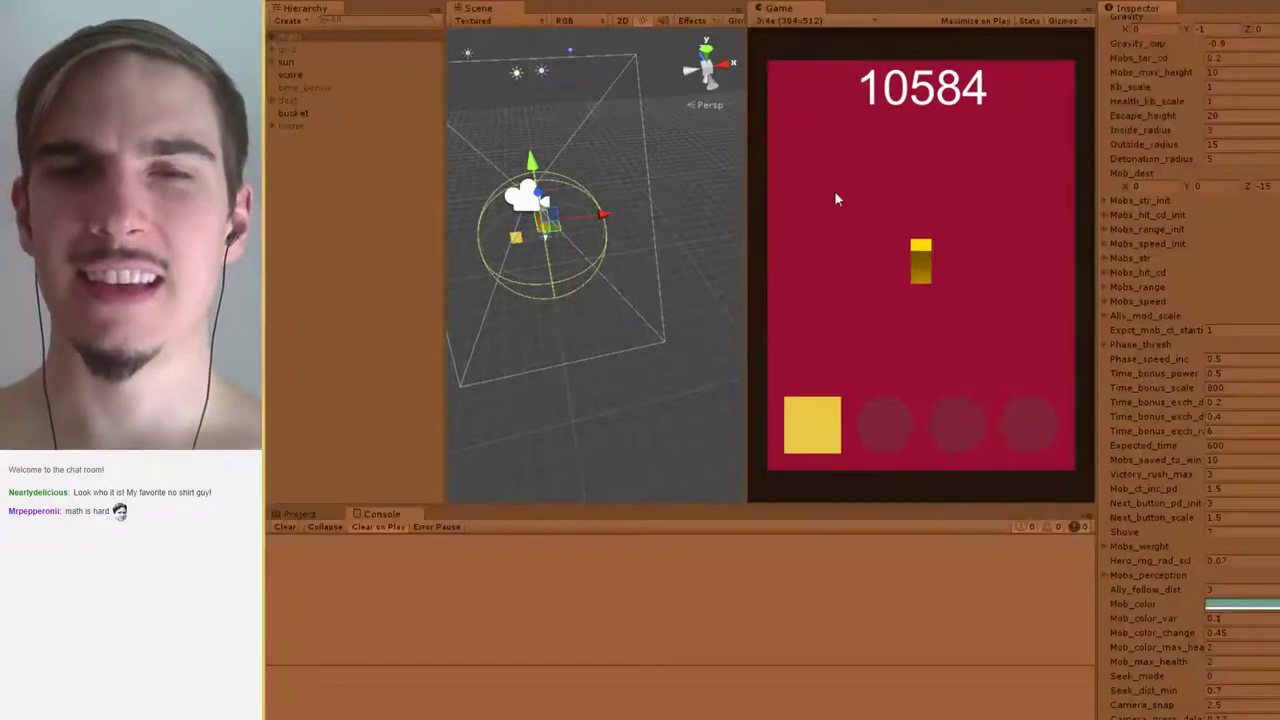
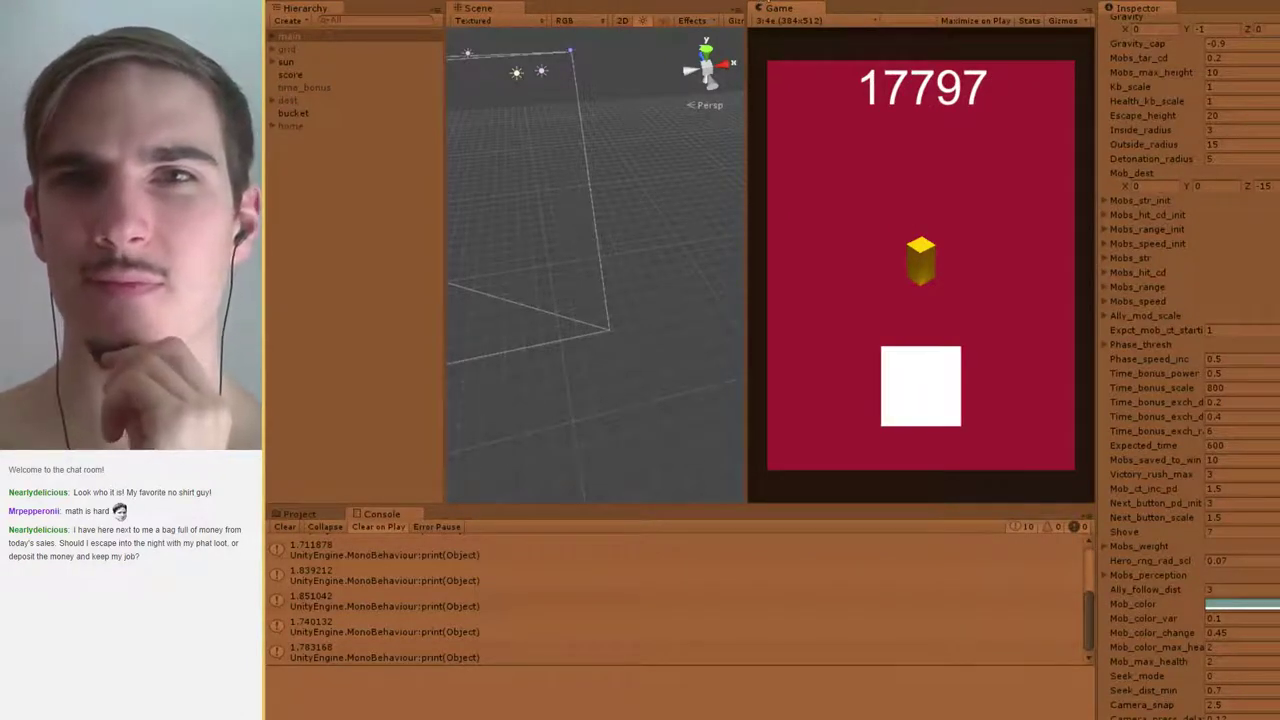
Exit Play mode and start editing the Victory_rush_max field in the Inspector
key("ctrl+p")
left_click(1206, 475)
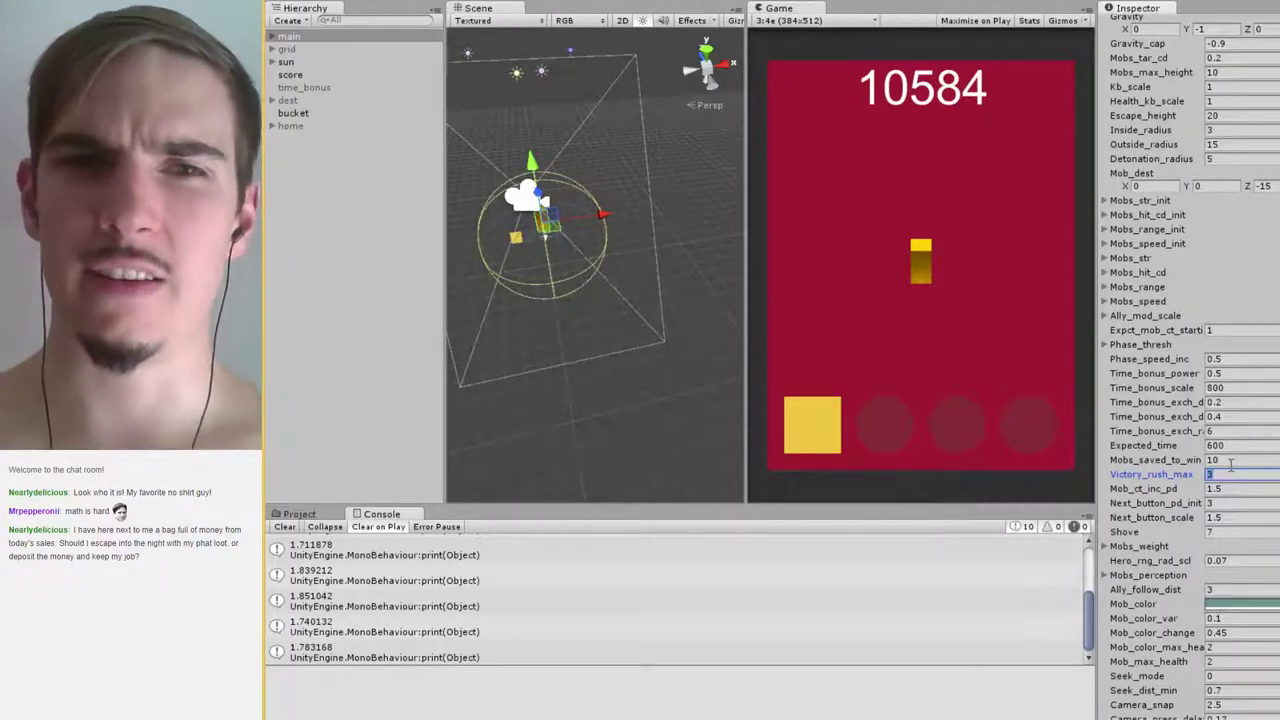
left_click(557, 594)
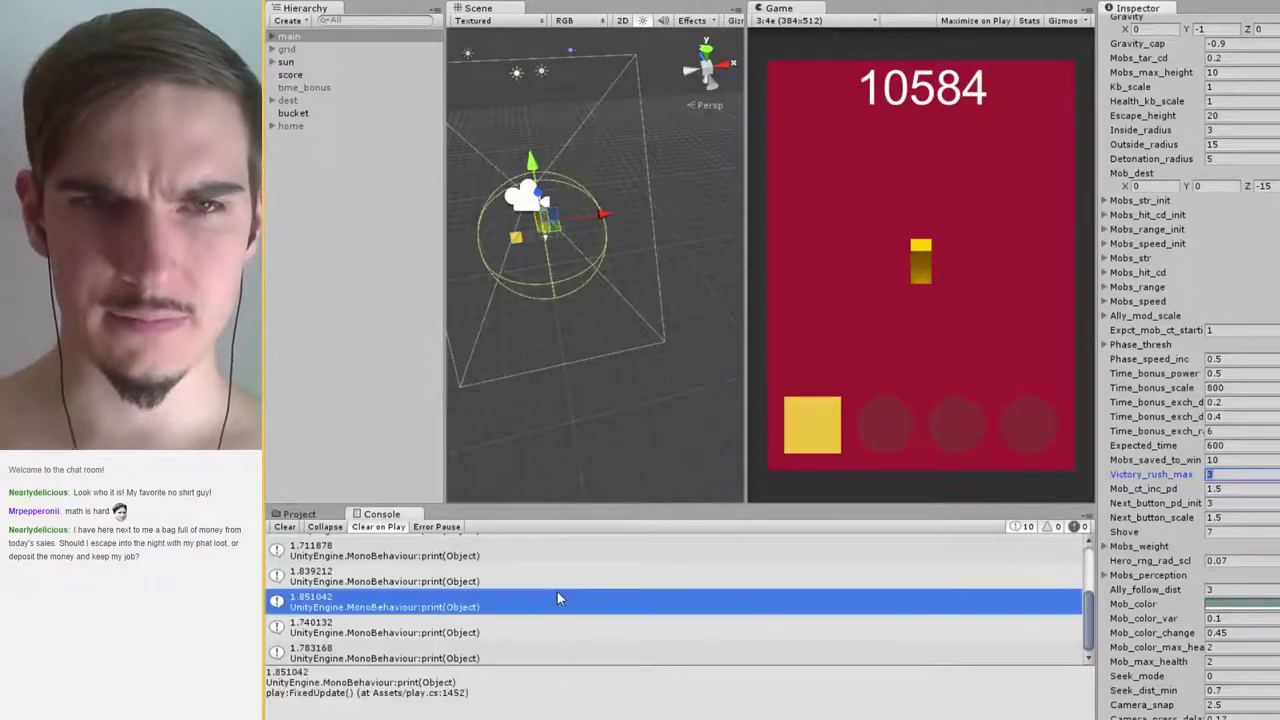
scroll(559, 597, "up", 3)
scroll(557, 597, "down", 3)
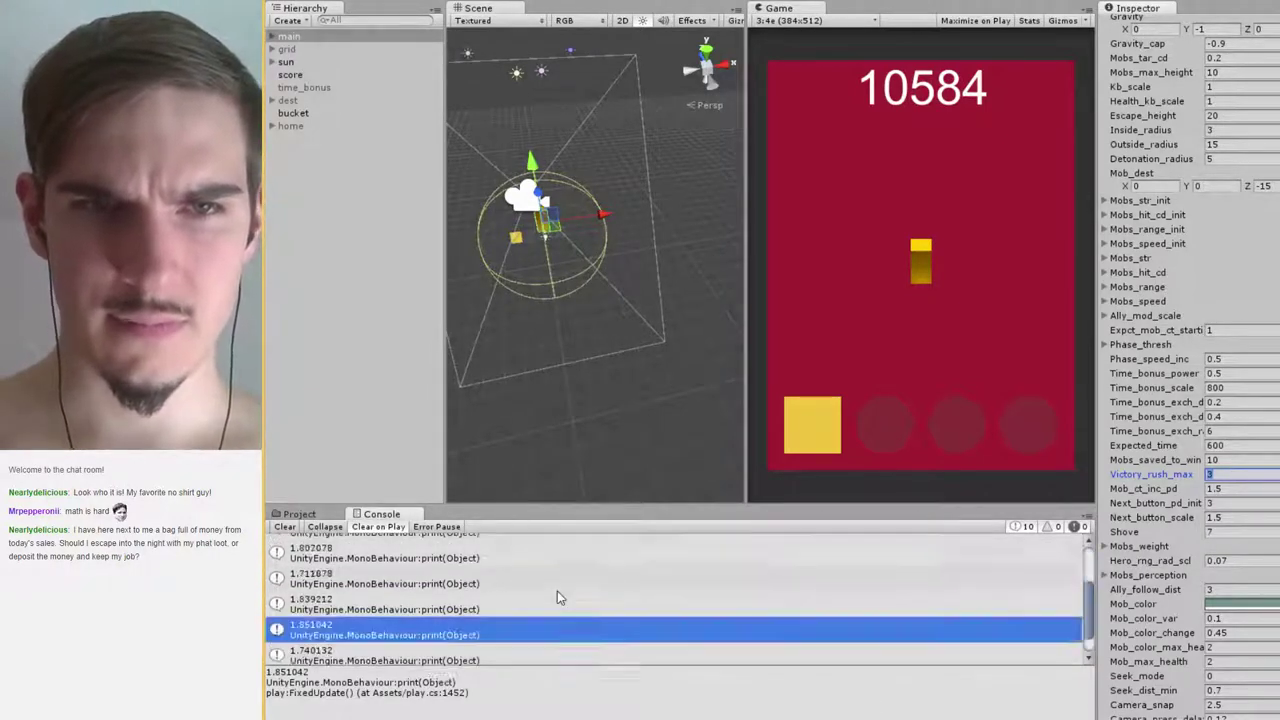
left_click(343, 630)
left_click(347, 655)
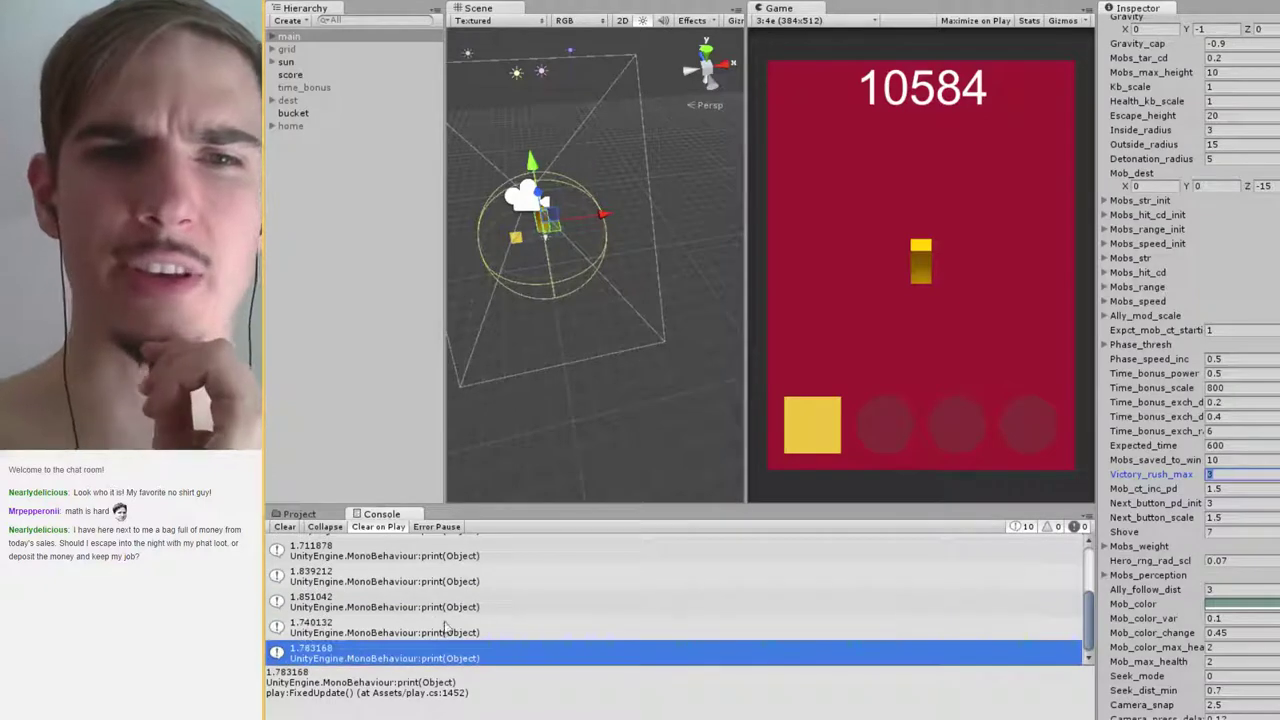
scroll(450, 630, "down", 1)
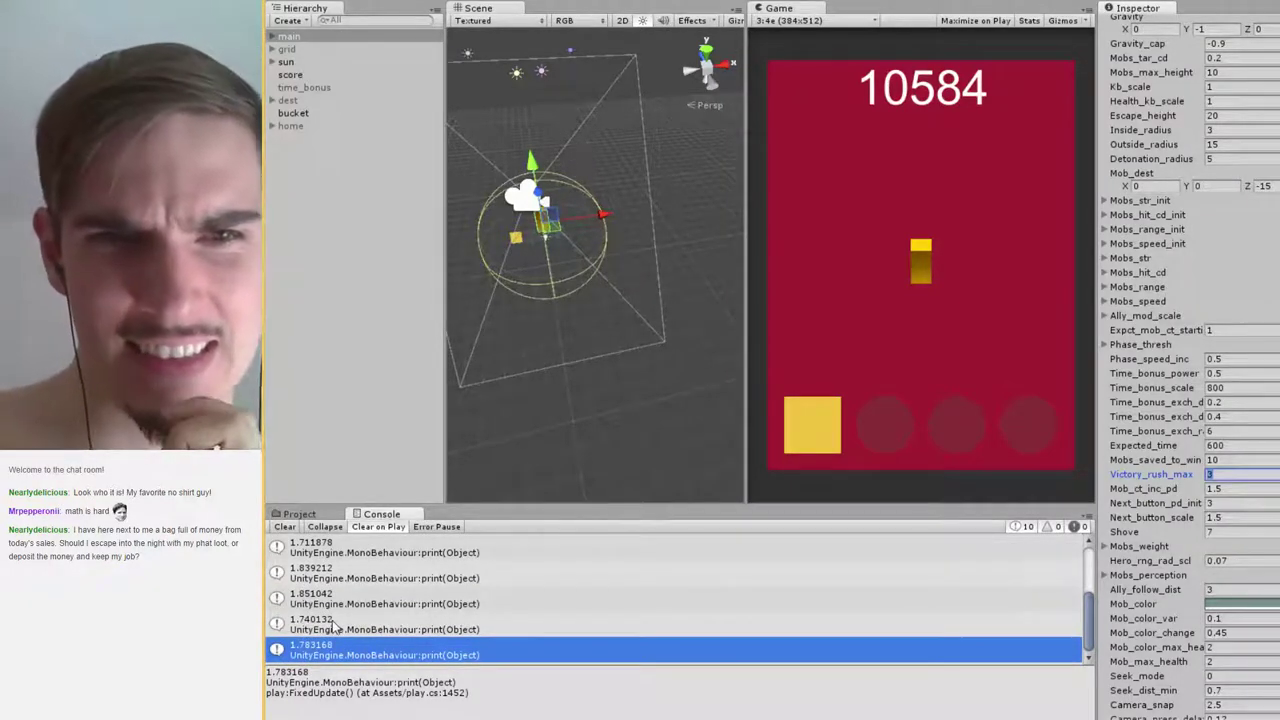
scroll(331, 621, "up", 2)
scroll(333, 615, "down", 2)
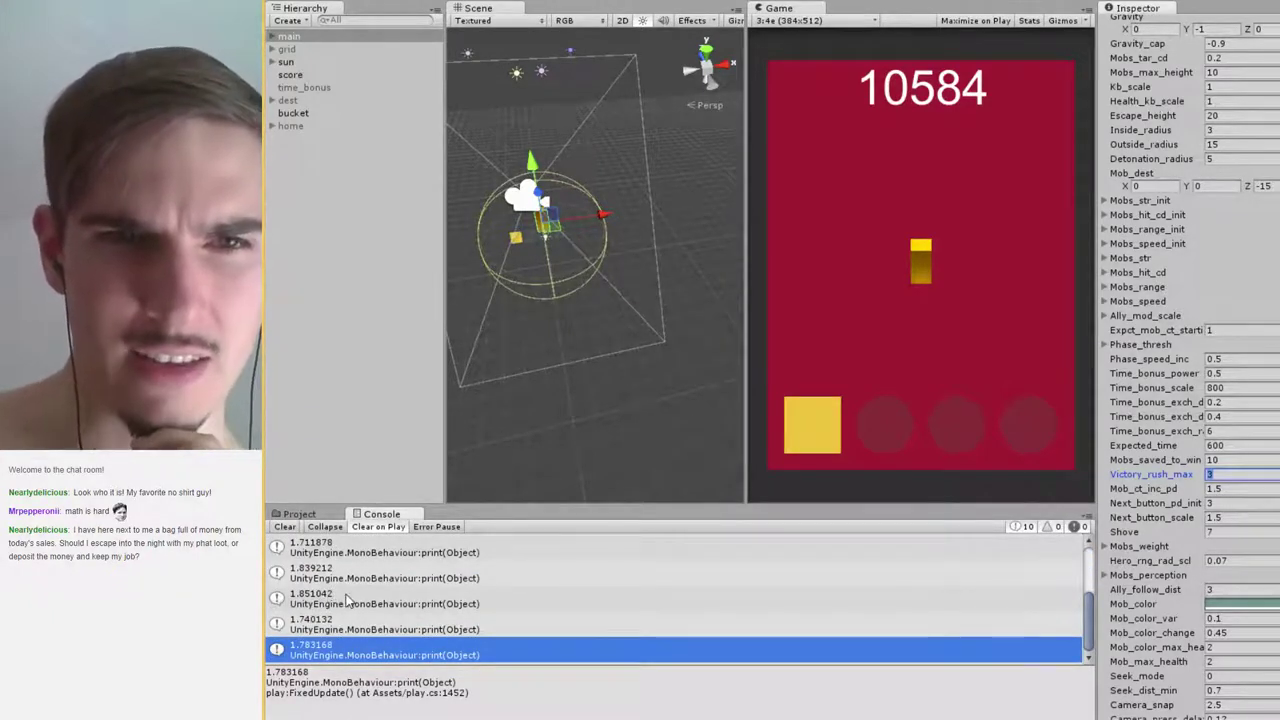
left_click(326, 602)
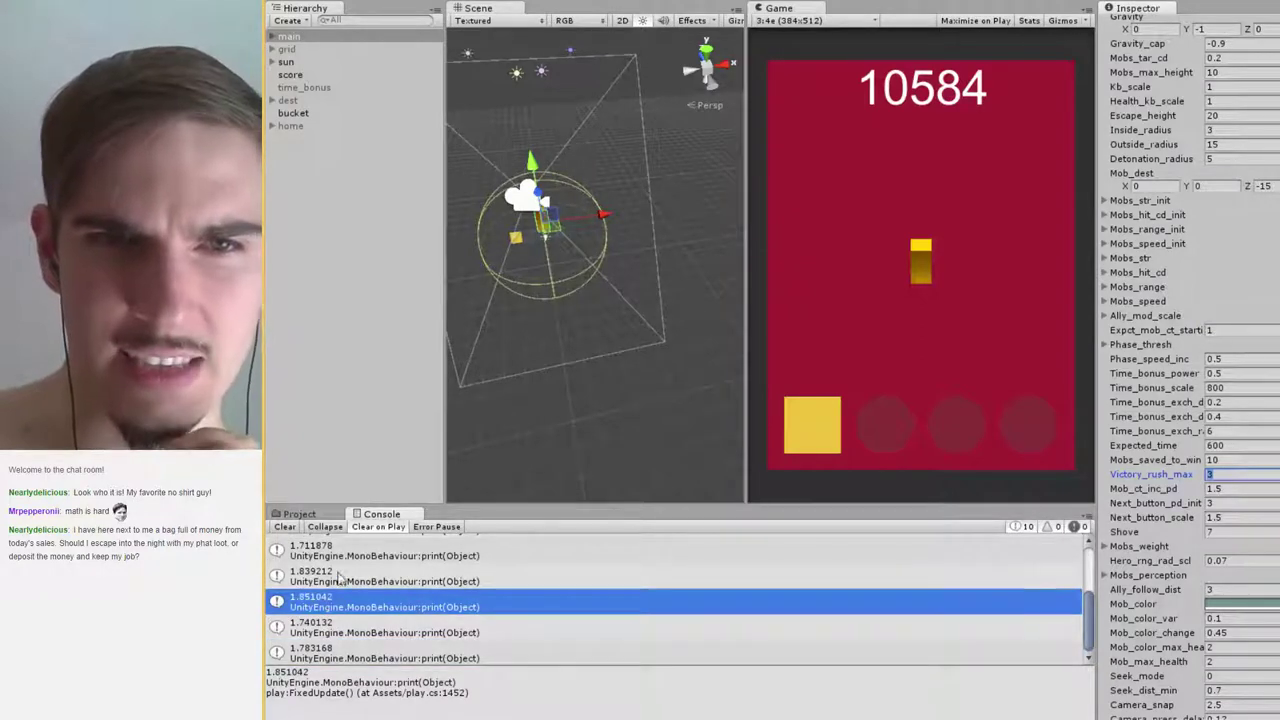
left_click(340, 578)
scroll(340, 582, "down", 1)
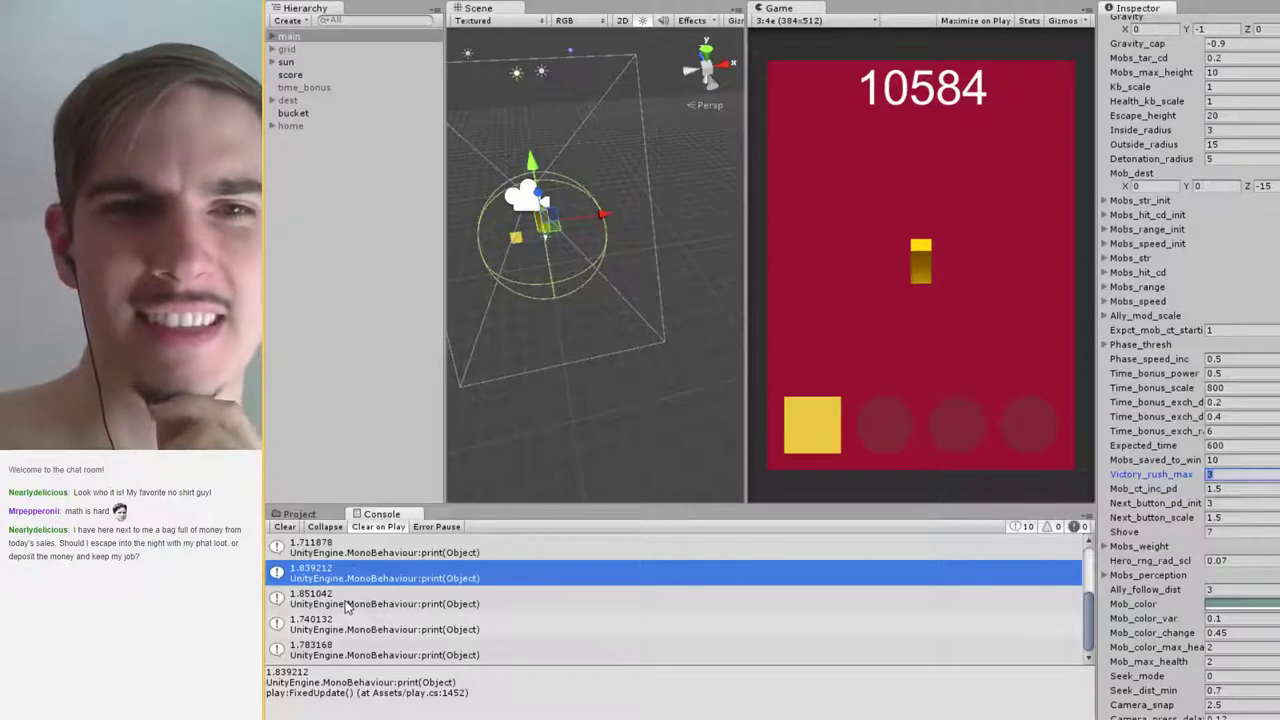
left_click(344, 603)
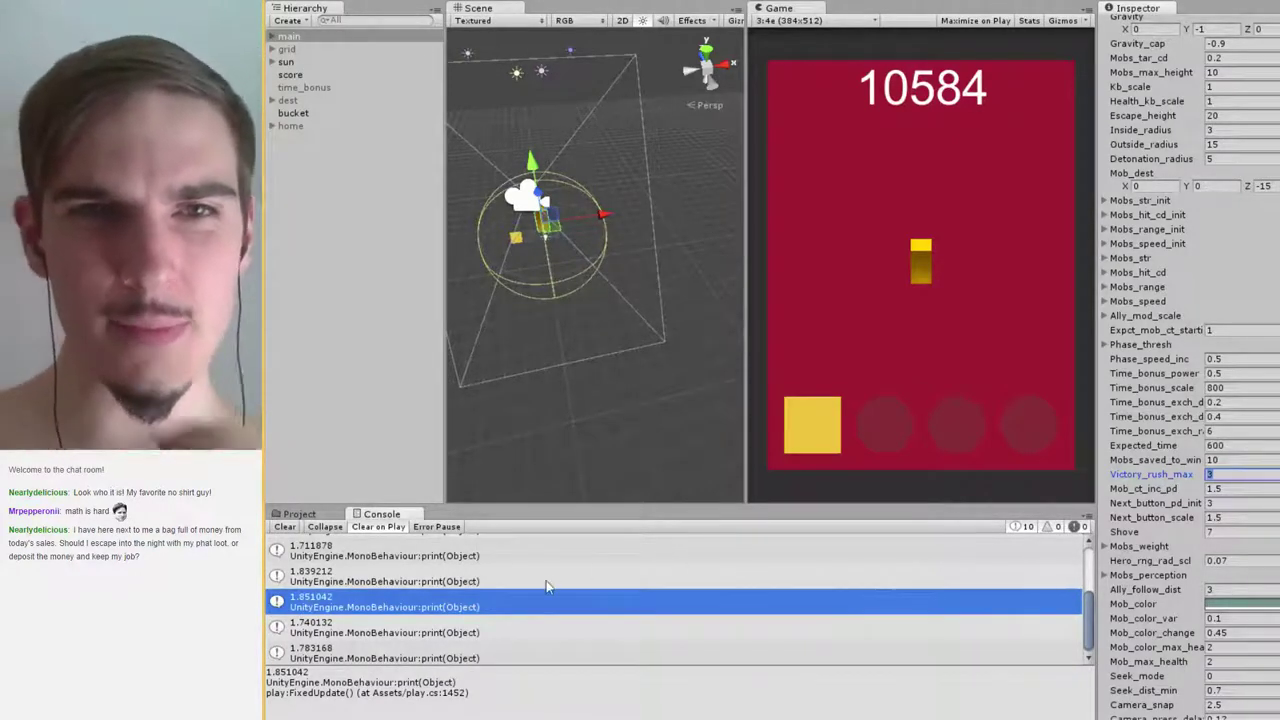
scroll(475, 590, "down", 1)
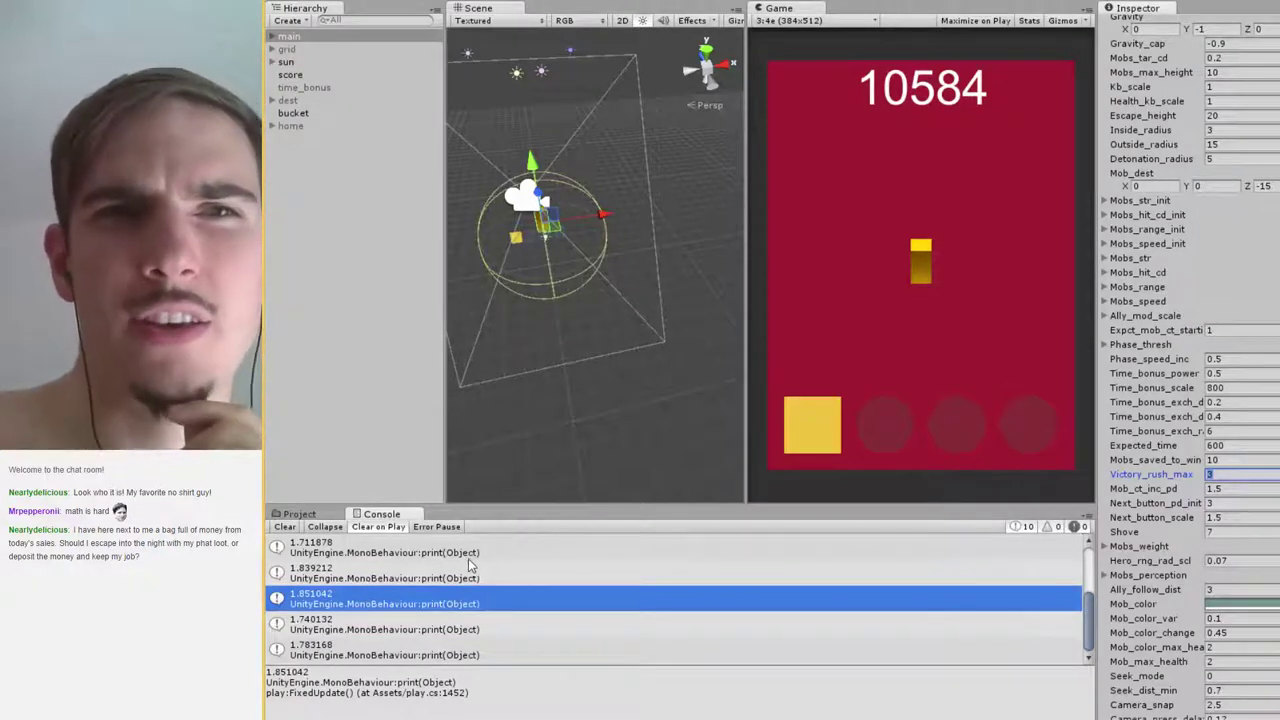
scroll(1124, 437, "down", 3)
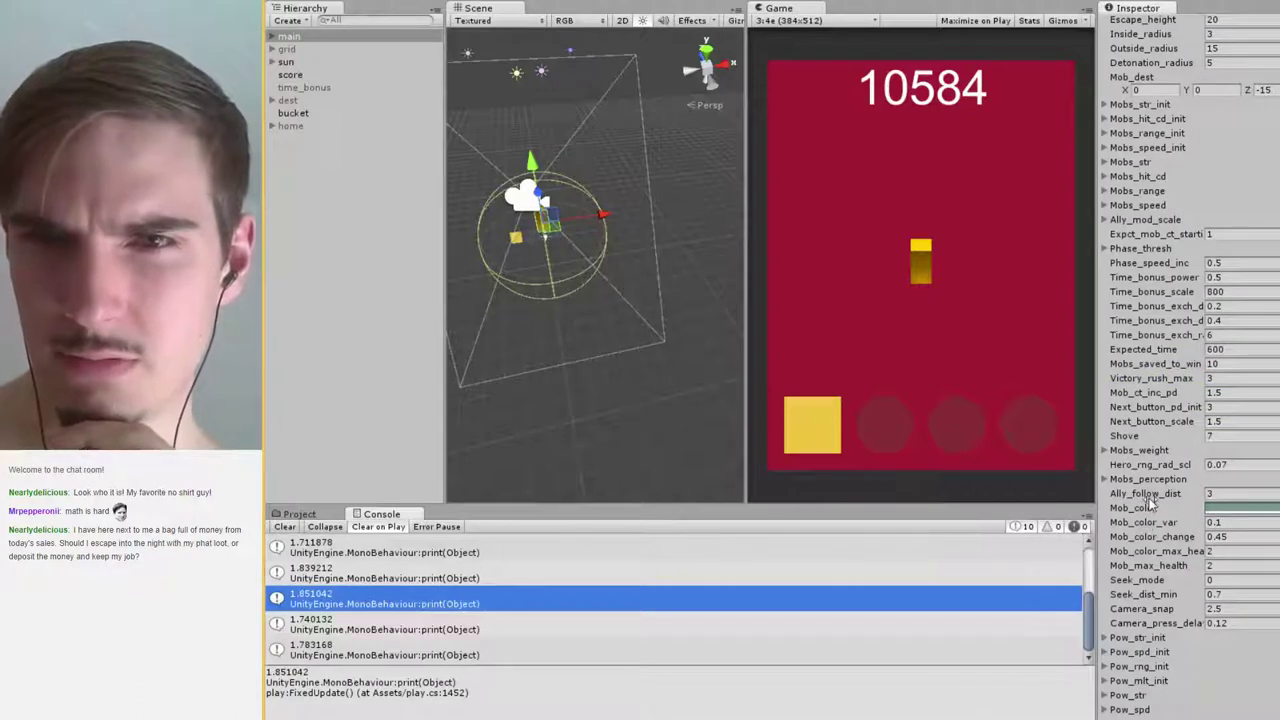
Set Mob_max_health to 1.5 and Mobs_saved_to_win to 500, then enter Play mode
left_click(1220, 563)
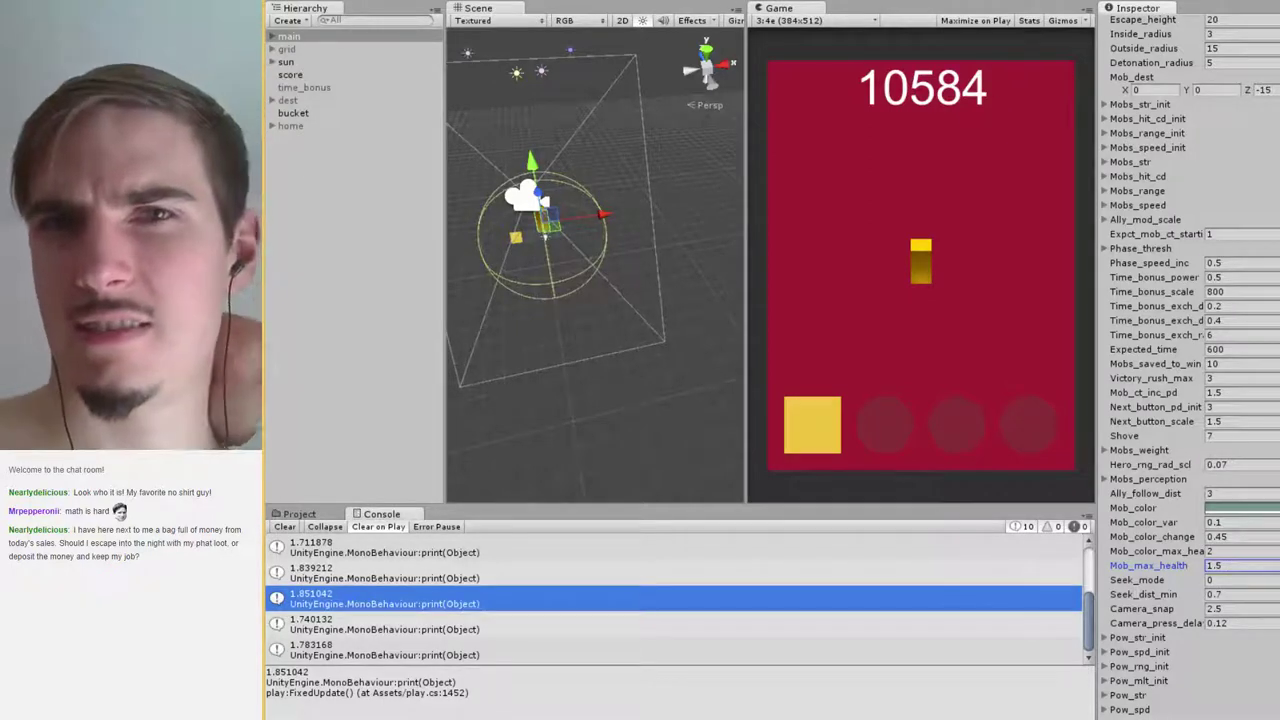
left_click(1233, 366)
left_click(1240, 366)
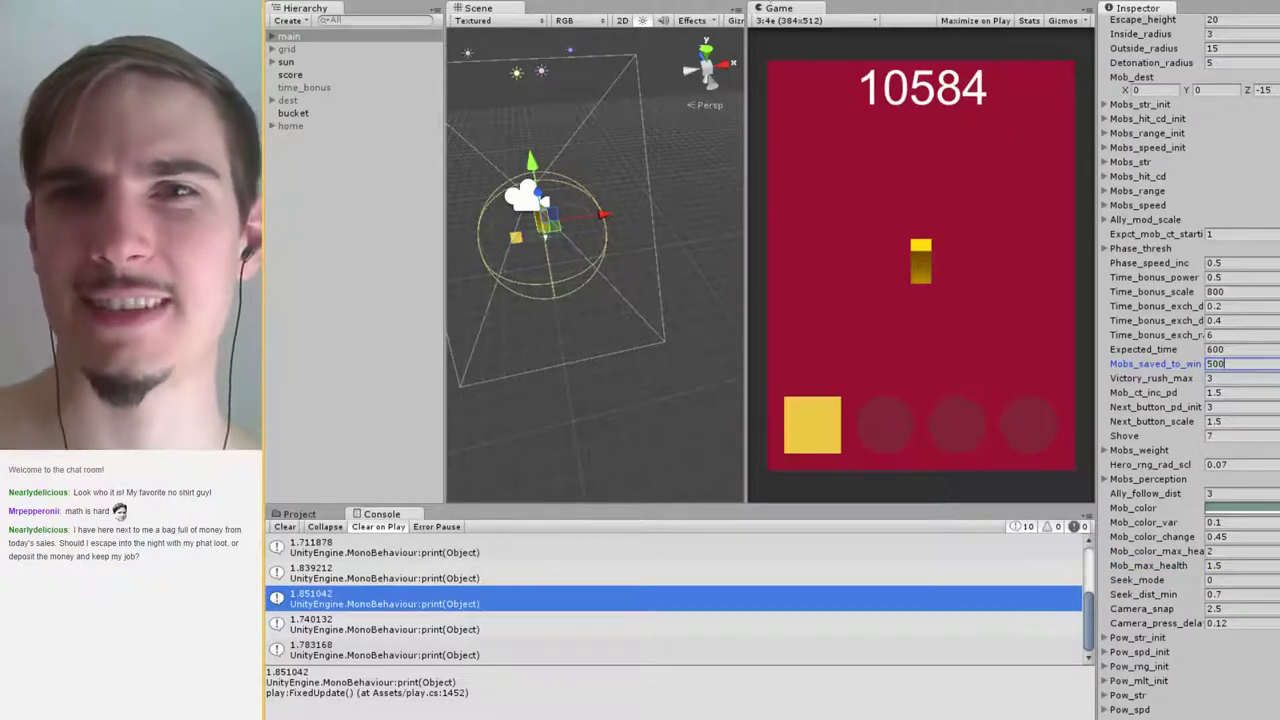
key("ctrl+p")
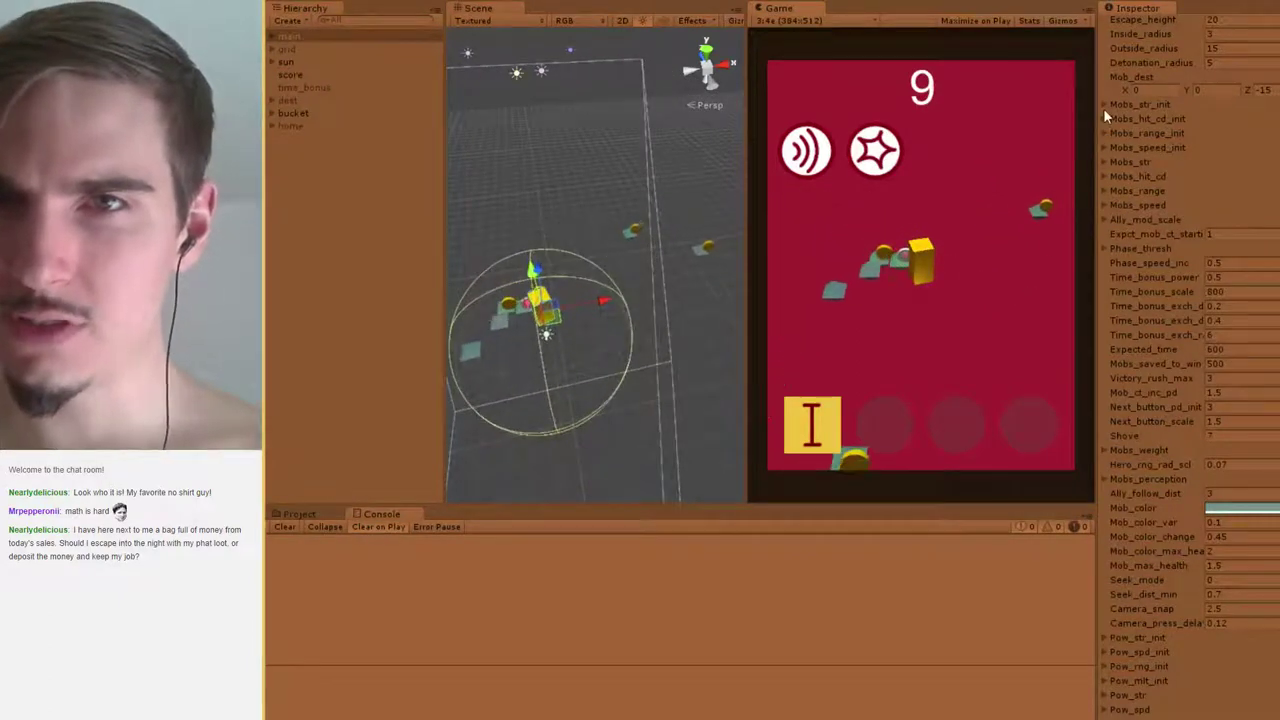
While playing, set Mobs_str Element 0 to 0.8, then stop the playtest
left_click(1104, 162)
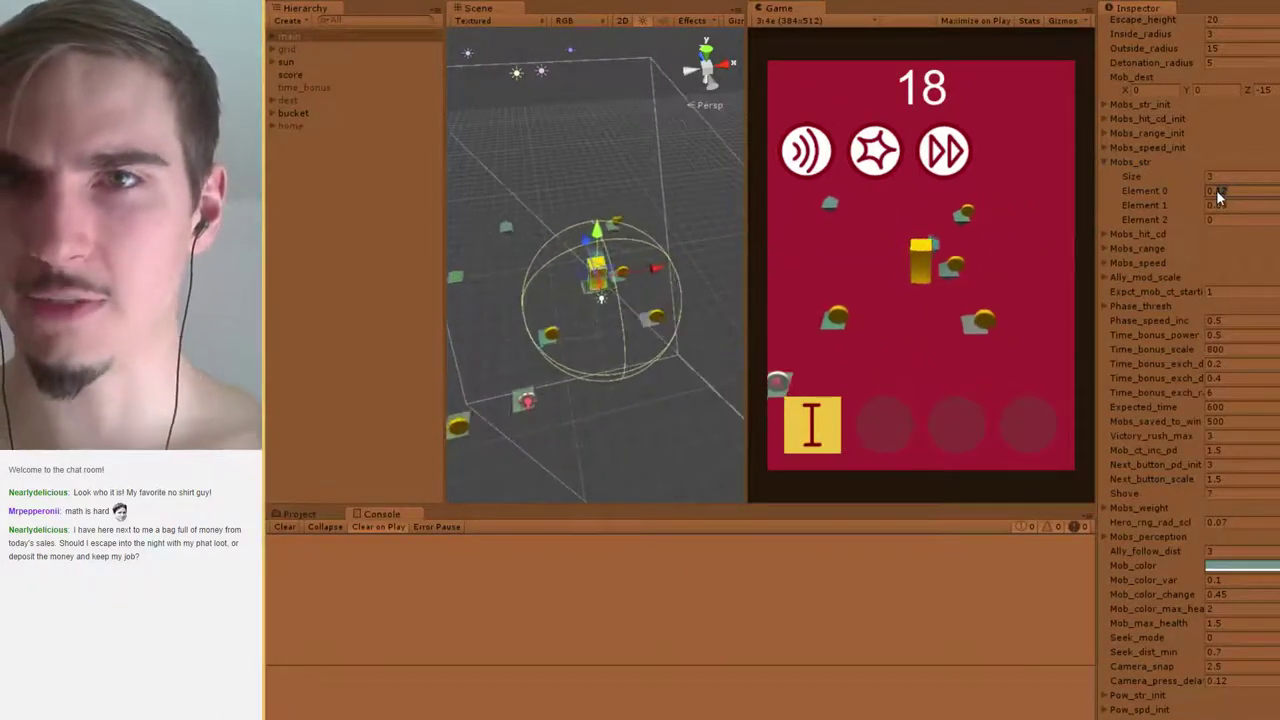
left_click(1216, 190)
type("0.8")
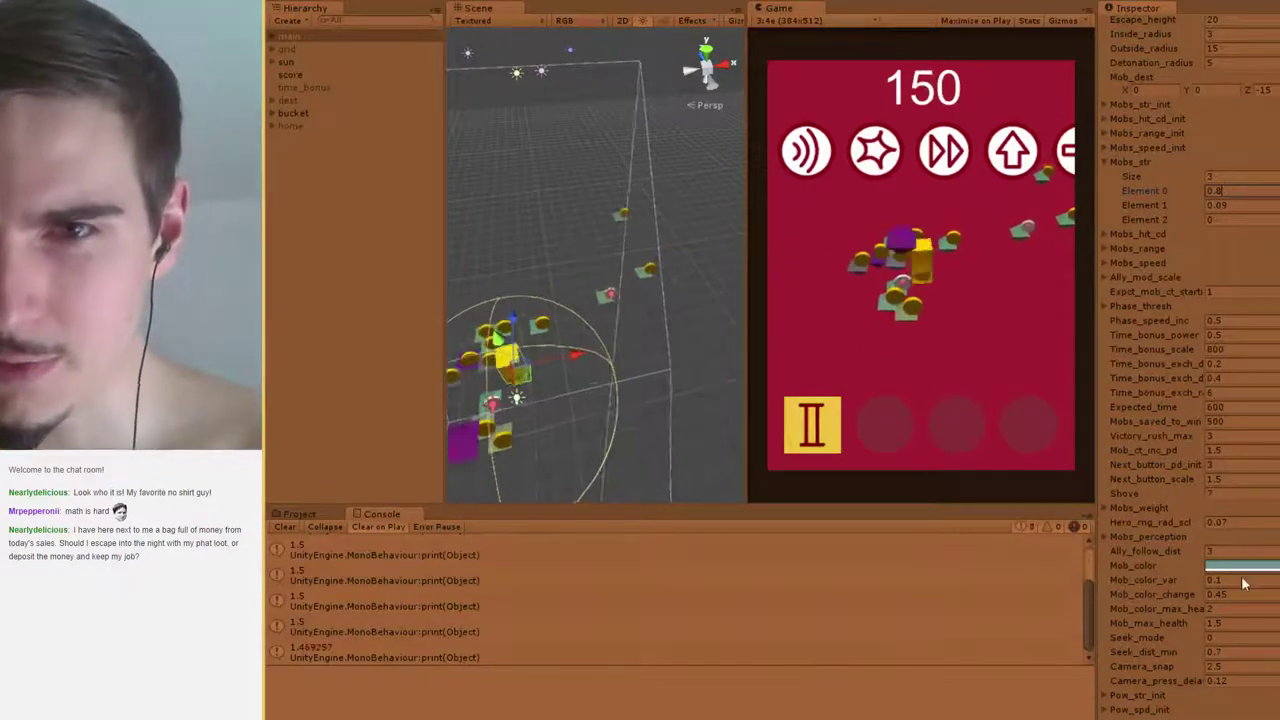
left_click(1218, 626)
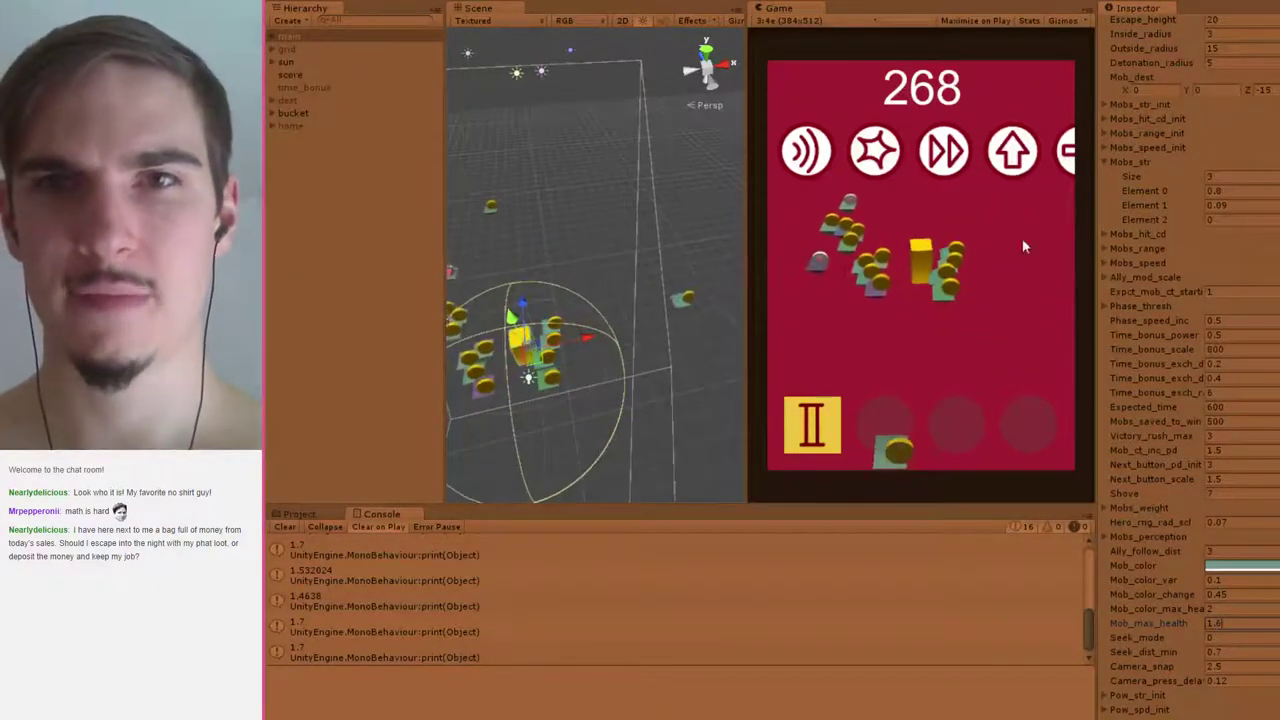
key("ctrl+p")
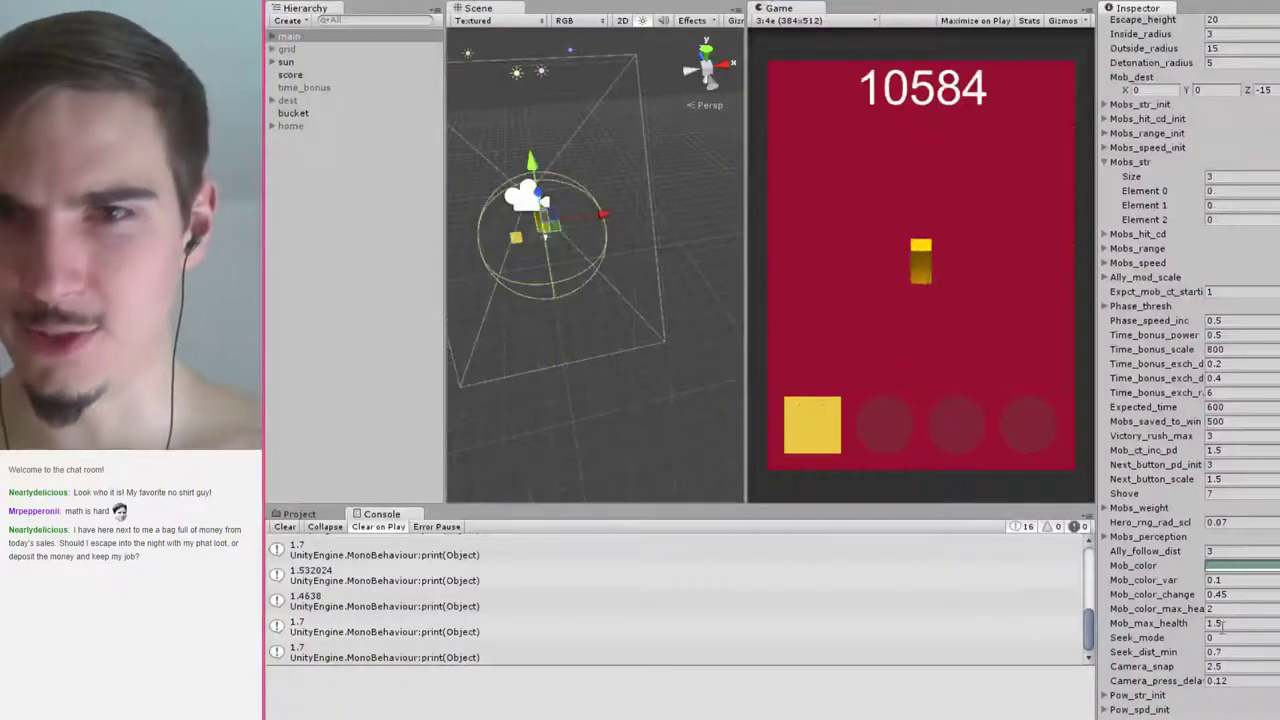
Set Mob_max_health to 1.6, collapse Mobs_str, and switch to the b_log spreadsheet
left_click(1214, 623)
type("1.6")
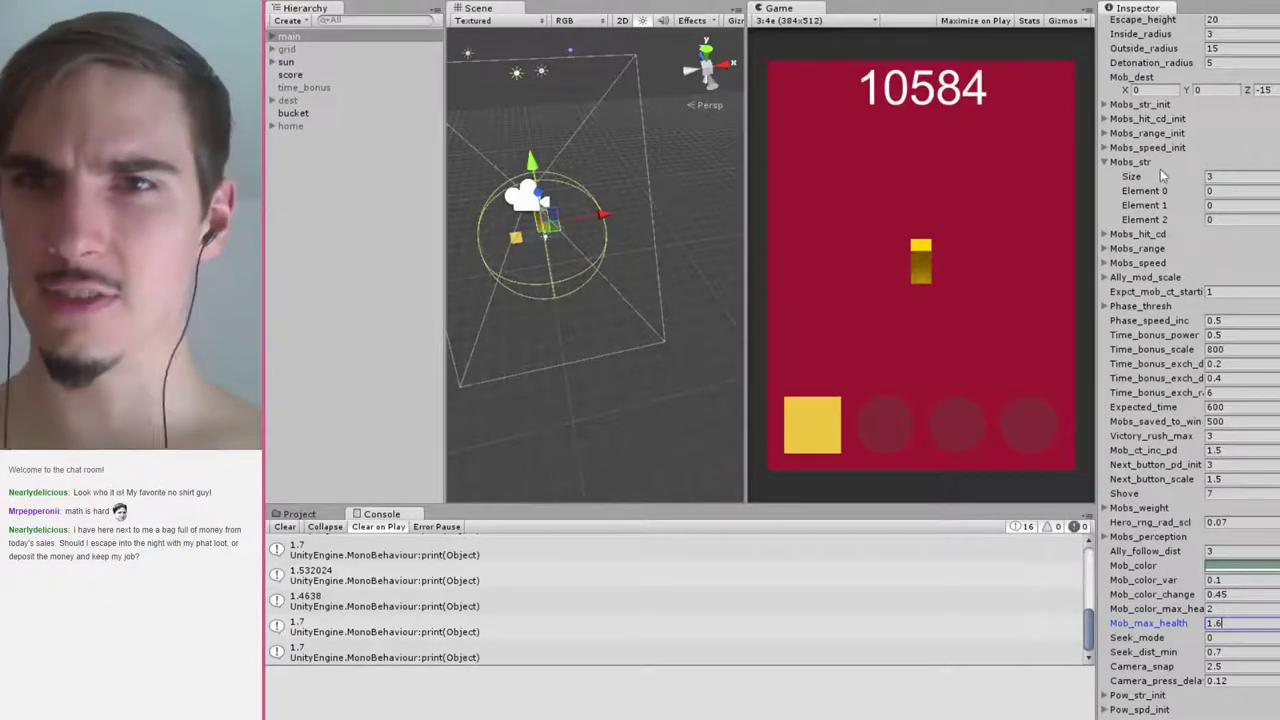
left_click(1109, 162)
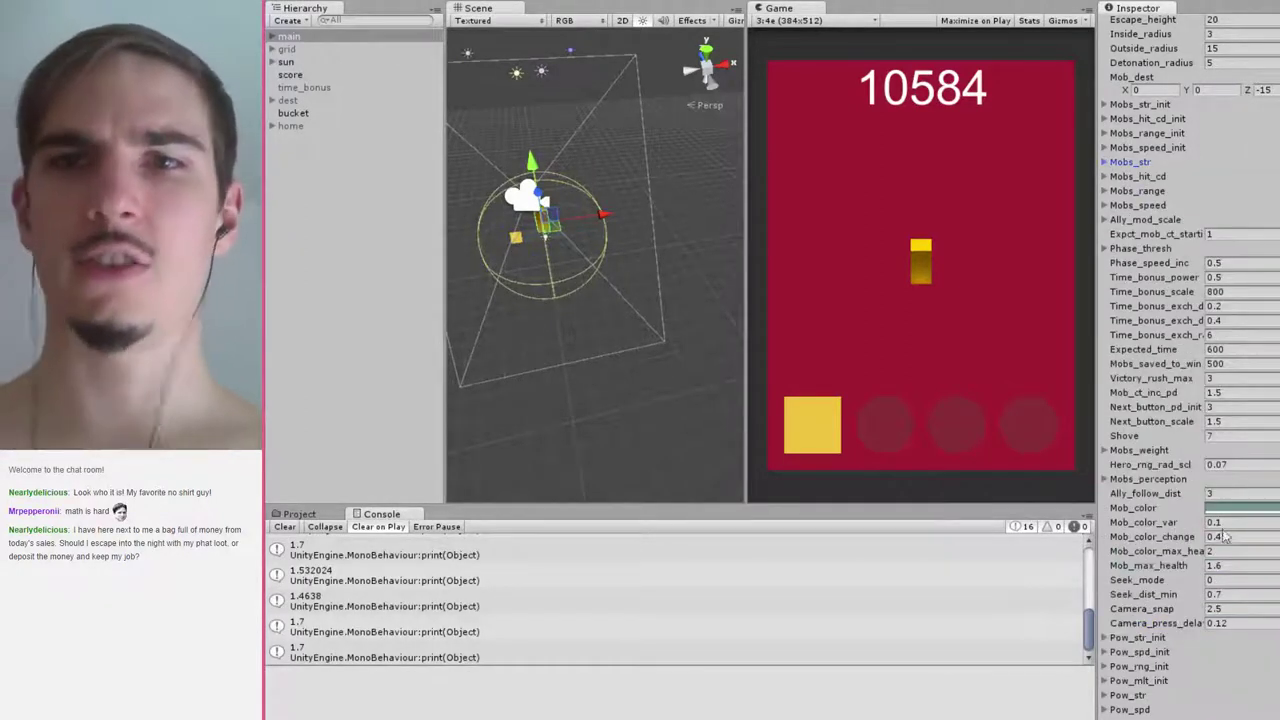
type("5")
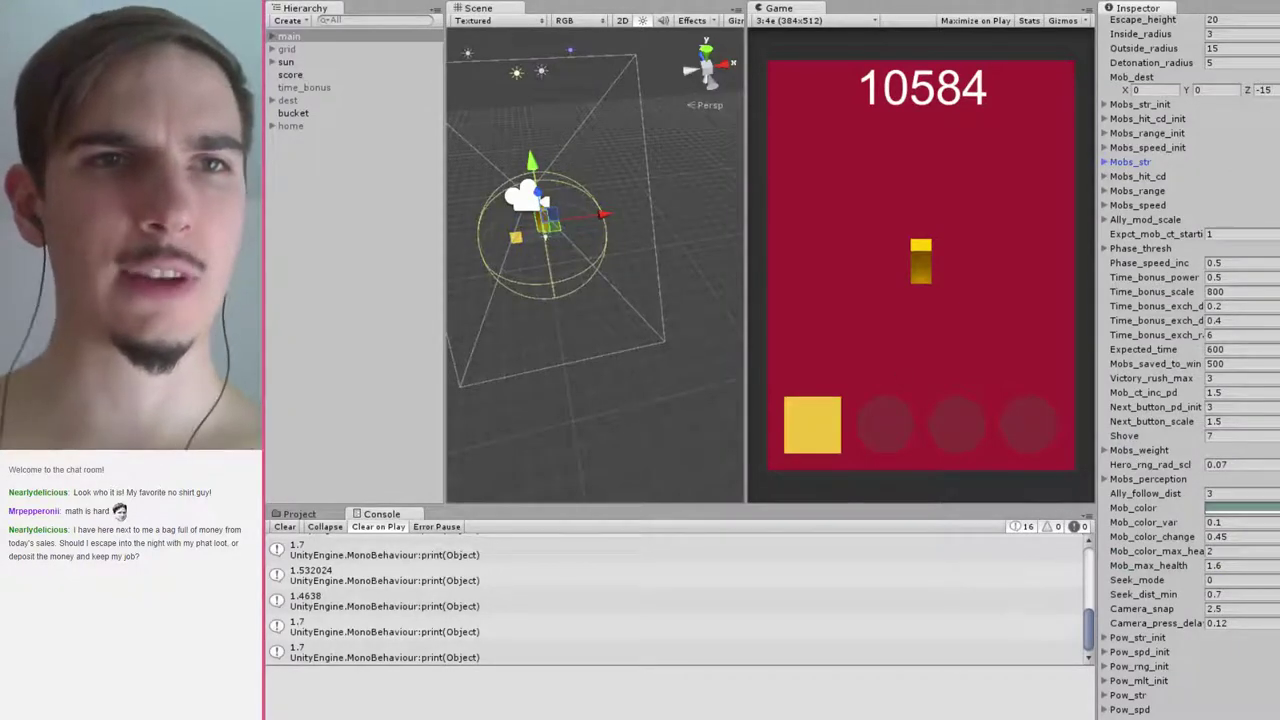
key("alt+Tab")
Move the cheat str task unbolded to Done at H19:I19 and shift the tone-down task to row 22
left_click(514, 528)
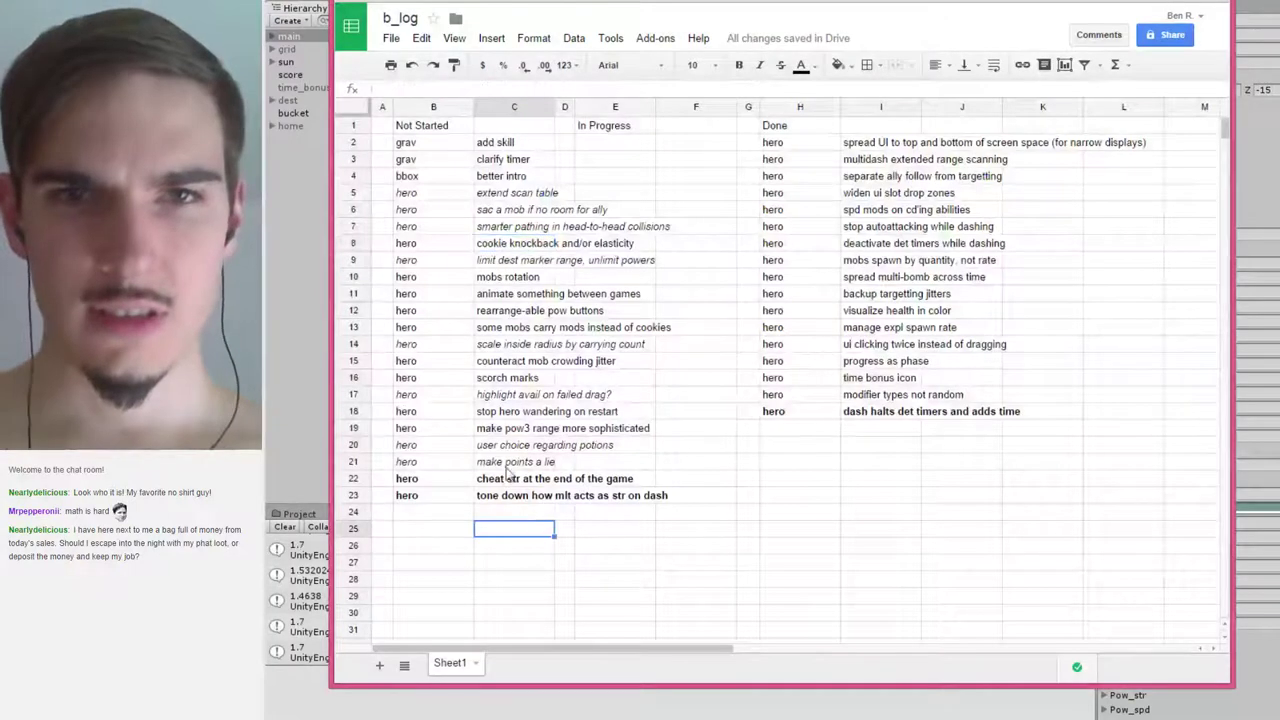
left_click_drag(507, 478, 873, 432)
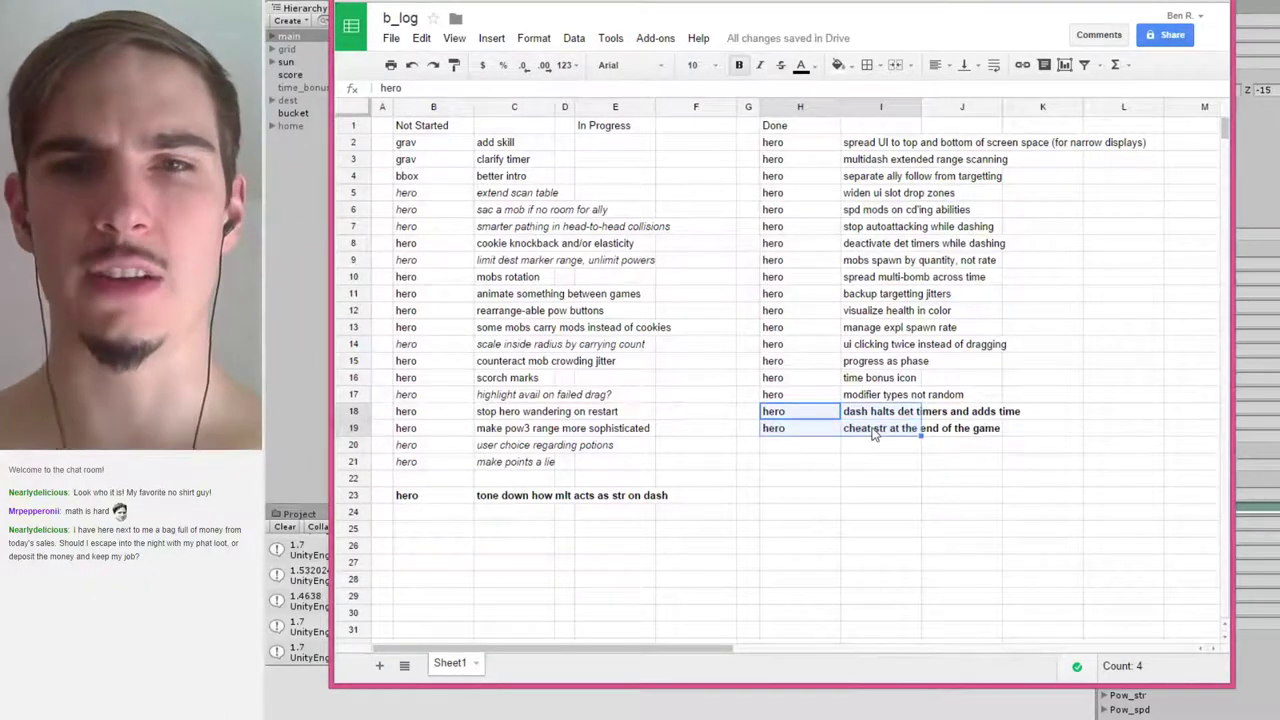
key("ctrl+b")
left_click(896, 448)
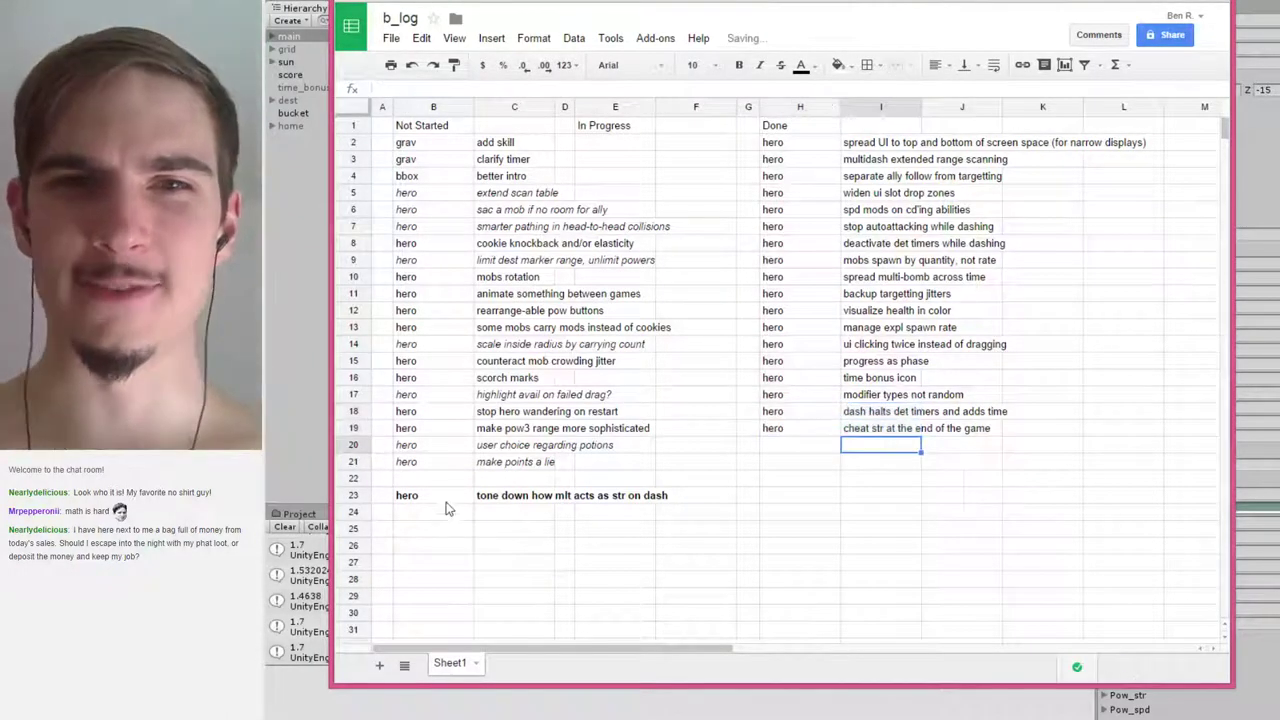
left_click_drag(440, 497, 486, 488)
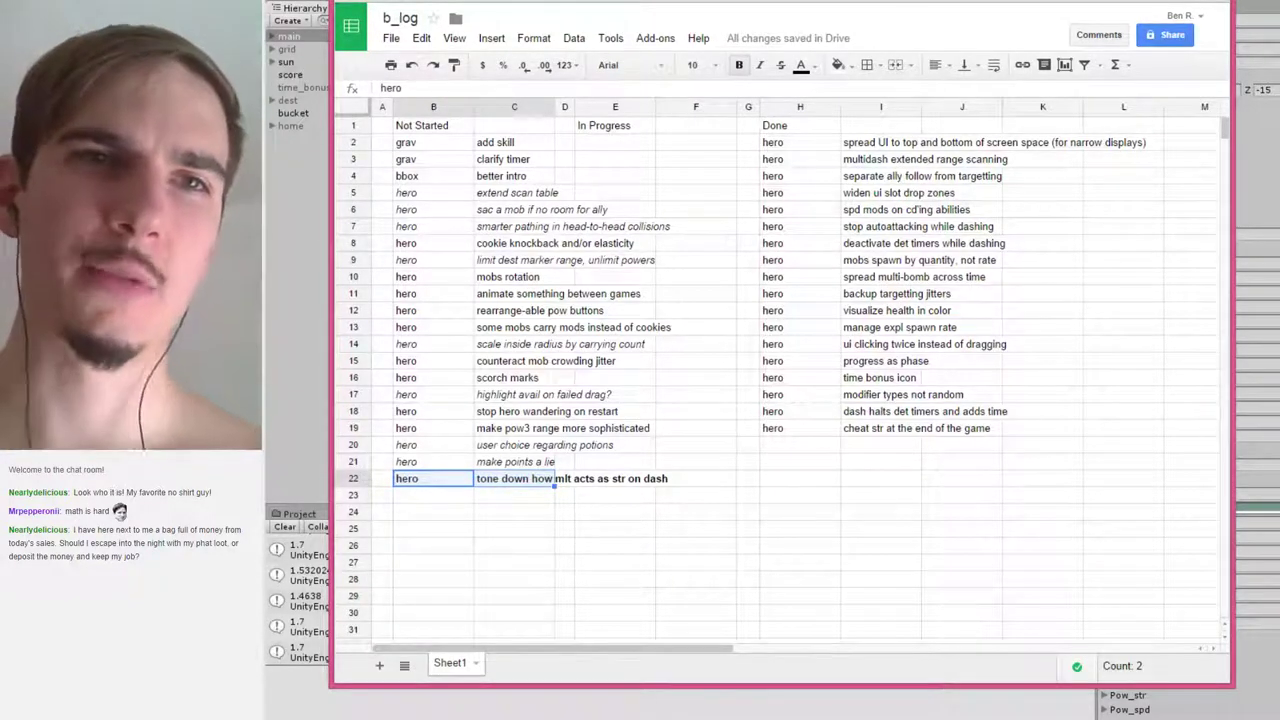
key("alt+Tab")
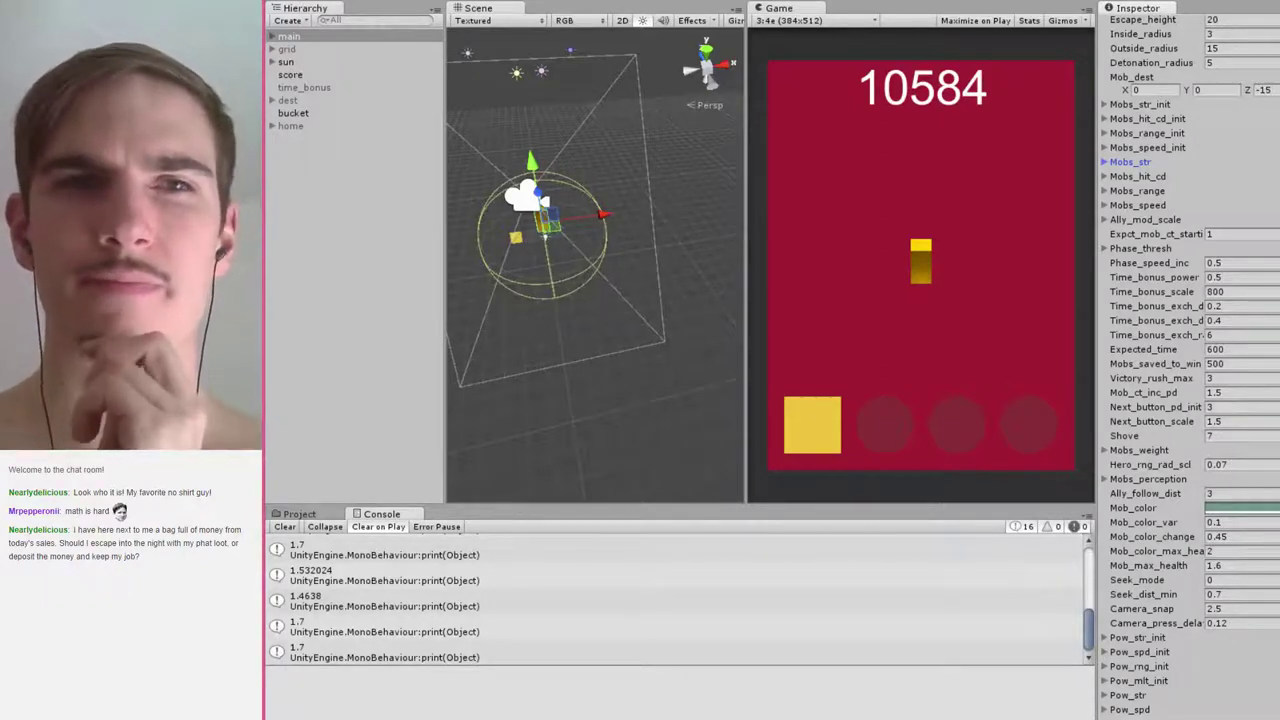
Search play.cs for 'pow_str[' and step through matches to the one in ConcludeDash
key("alt+Tab")
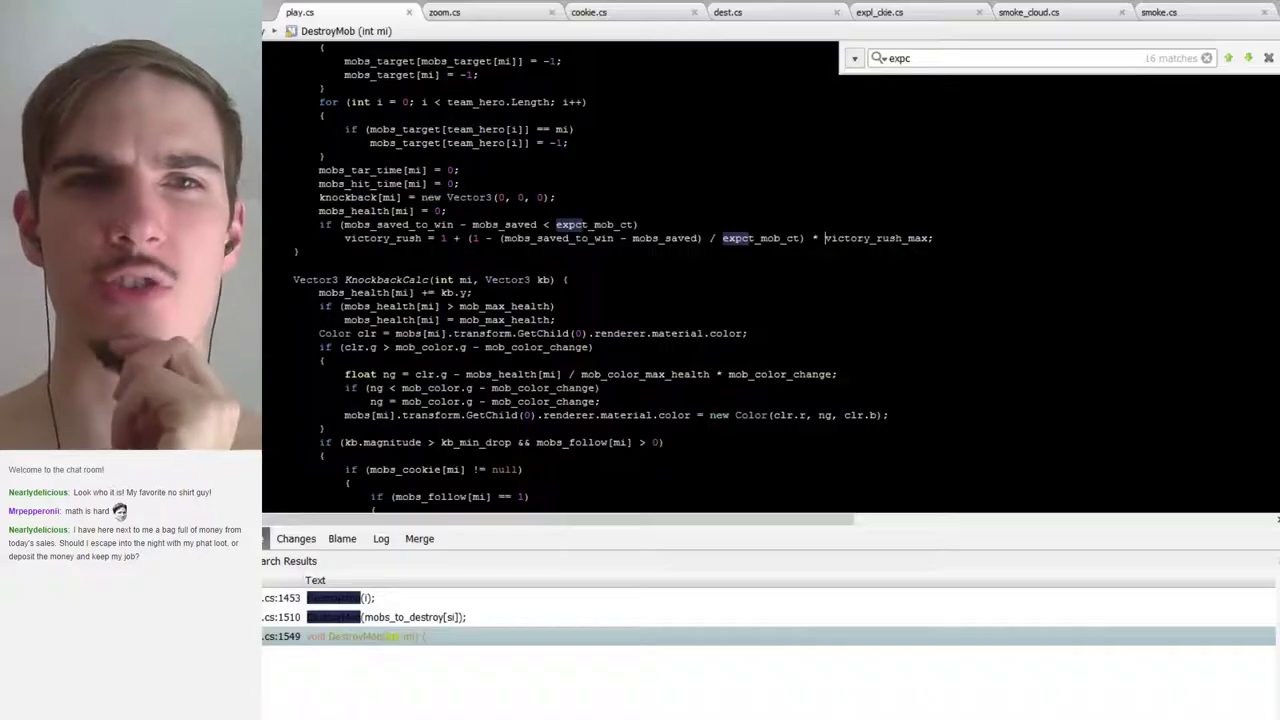
left_click(1268, 58)
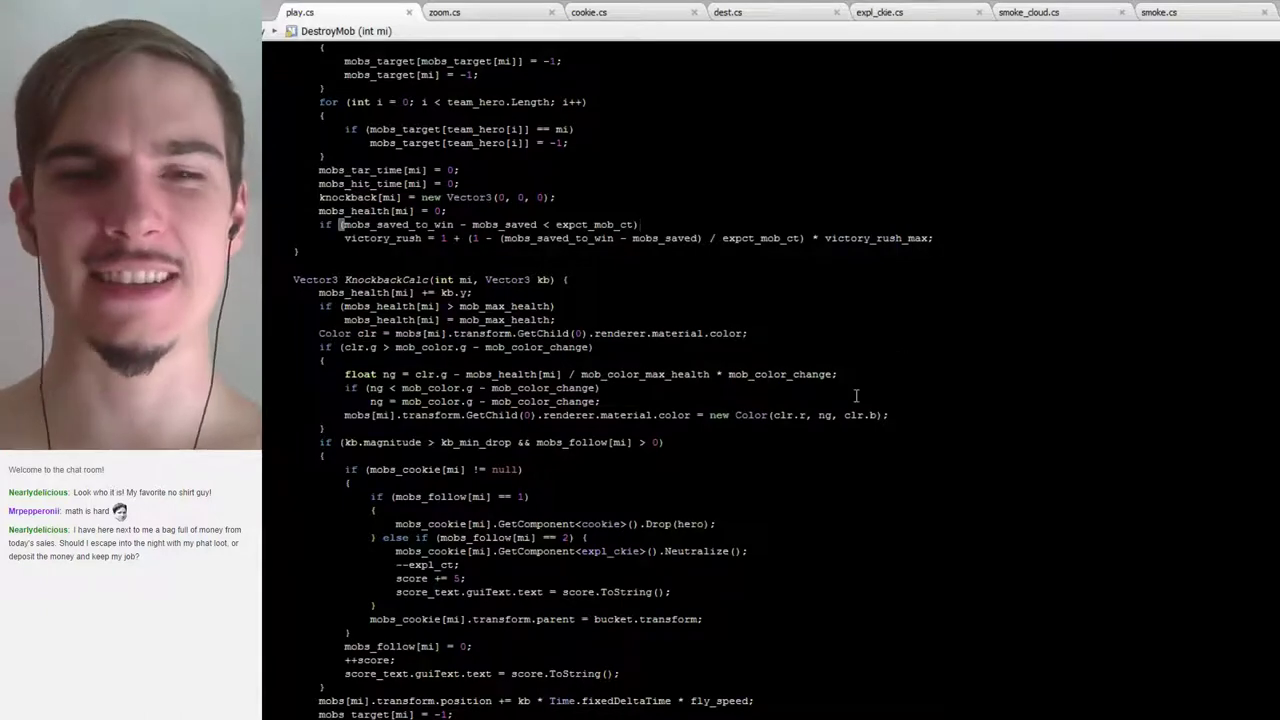
key("ctrl+f")
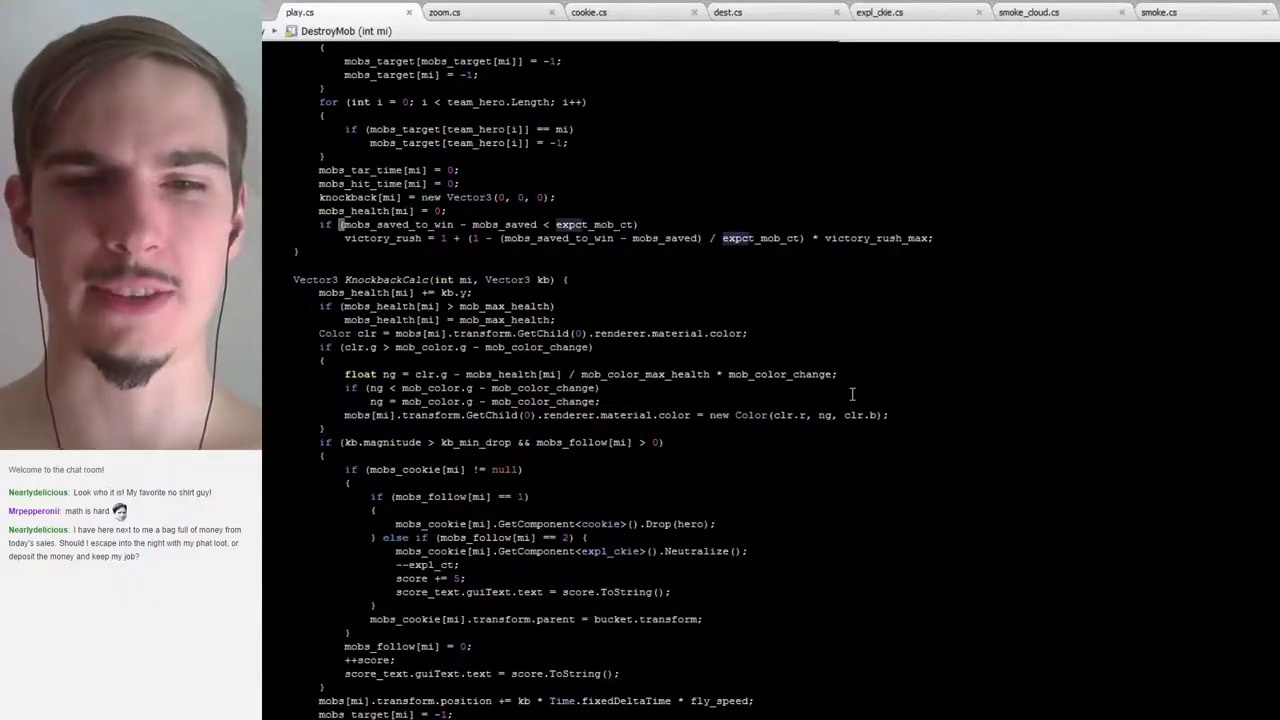
type("pow_str[")
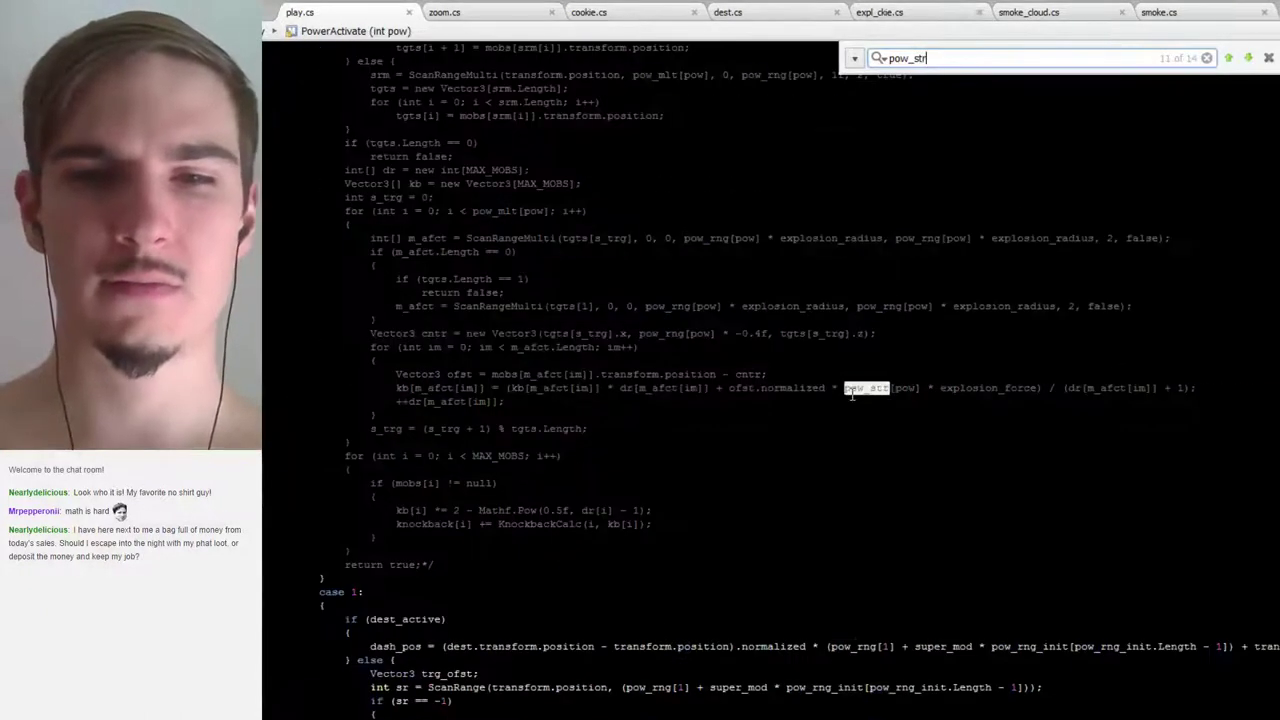
left_click(1250, 58)
left_click(1250, 58)
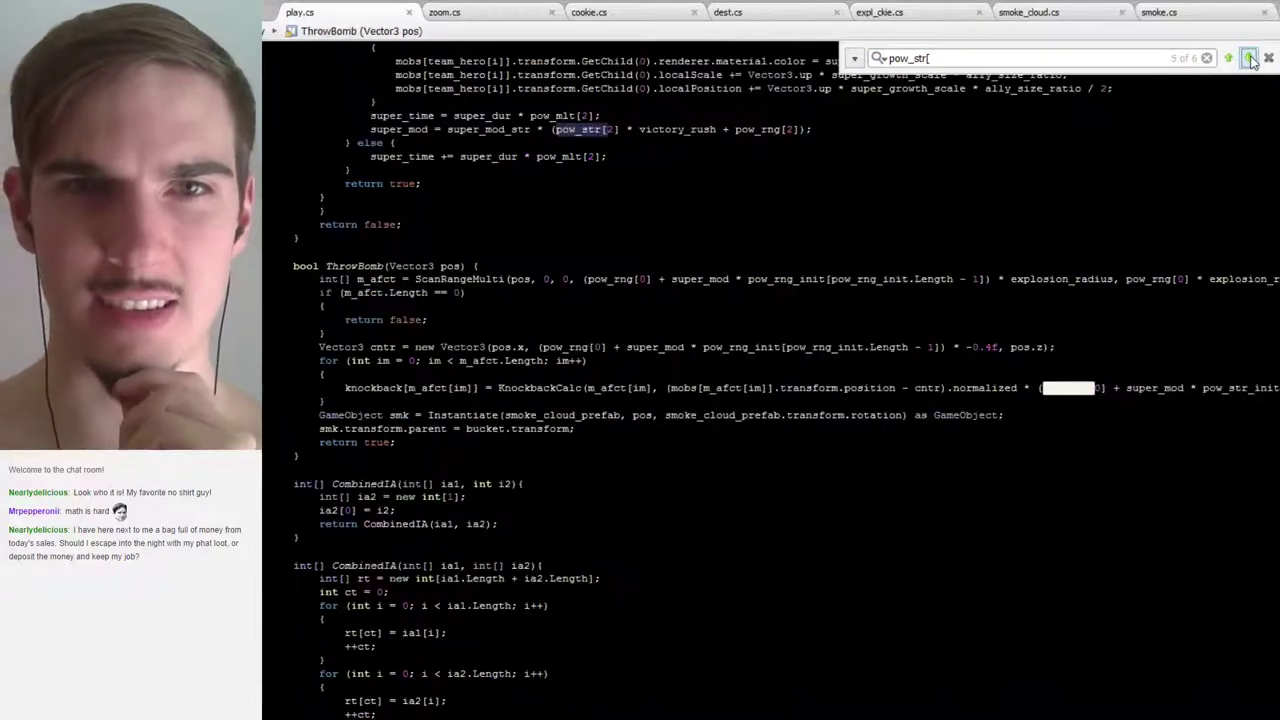
left_click(1250, 58)
left_click(1250, 58)
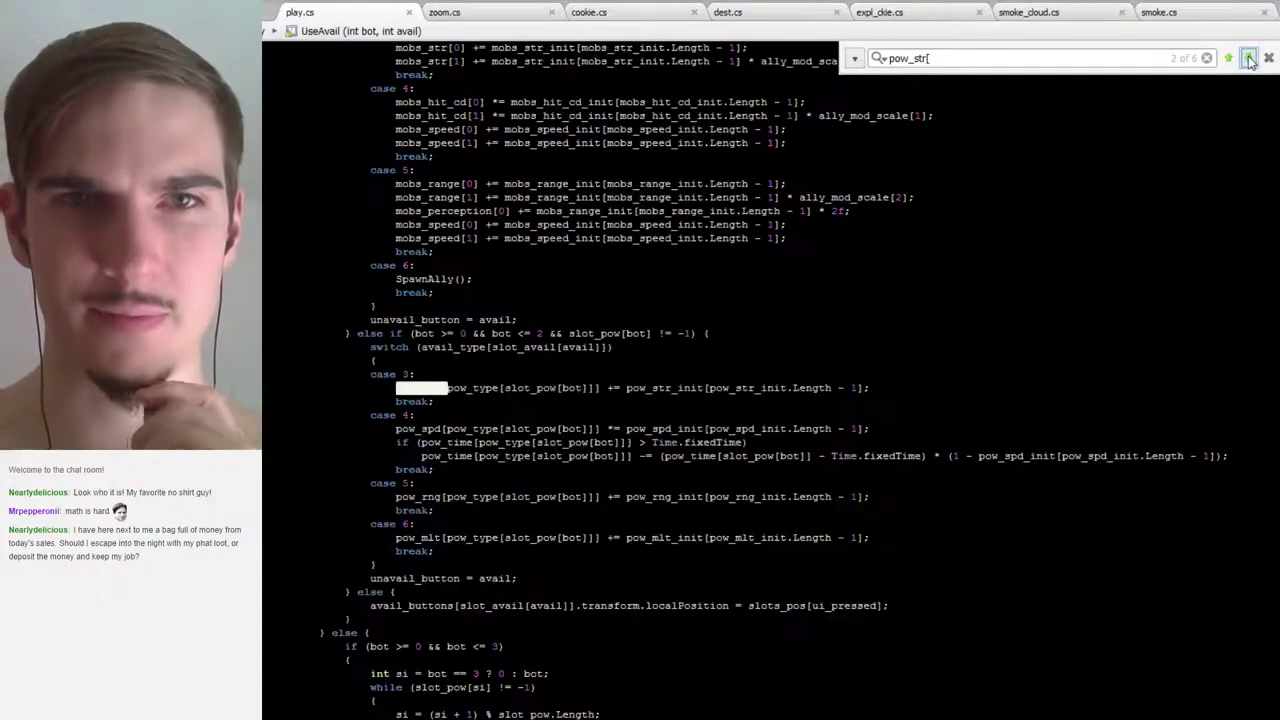
left_click(1250, 58)
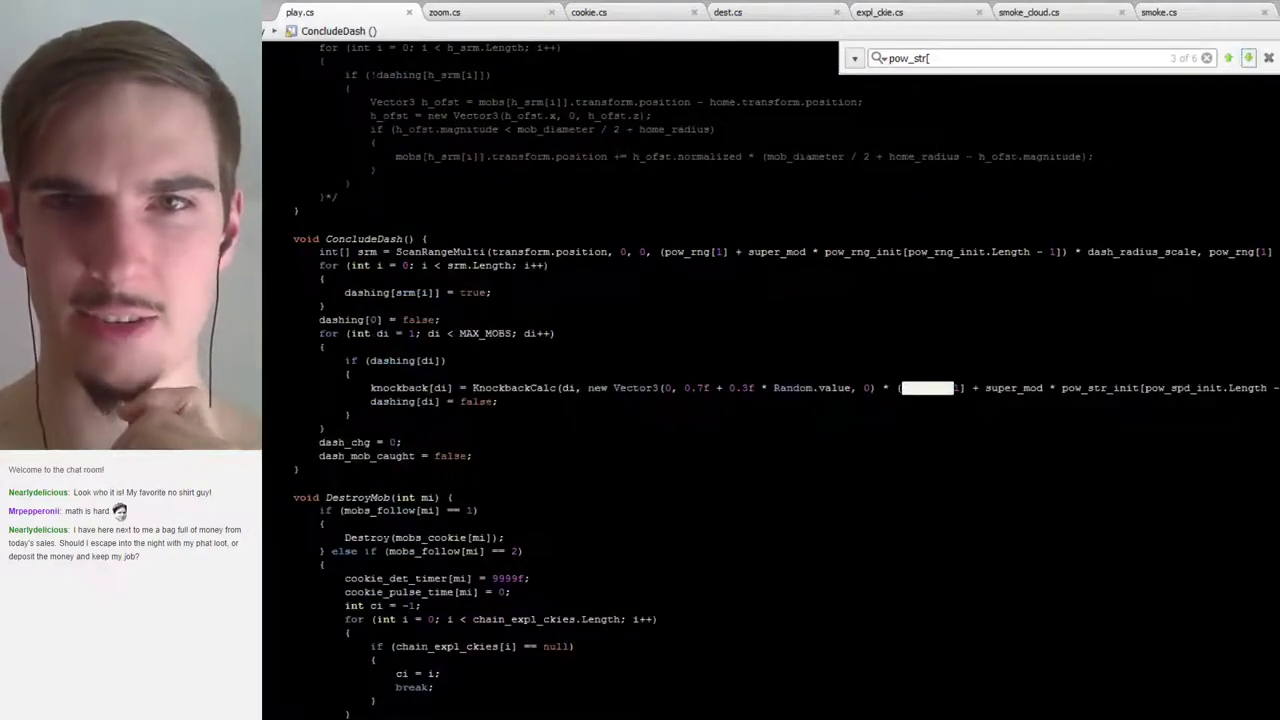
Close the search and select the leading 2 of ConcludeDash's Mathf.Pow falloff factor
scroll(770, 380, "right", 10)
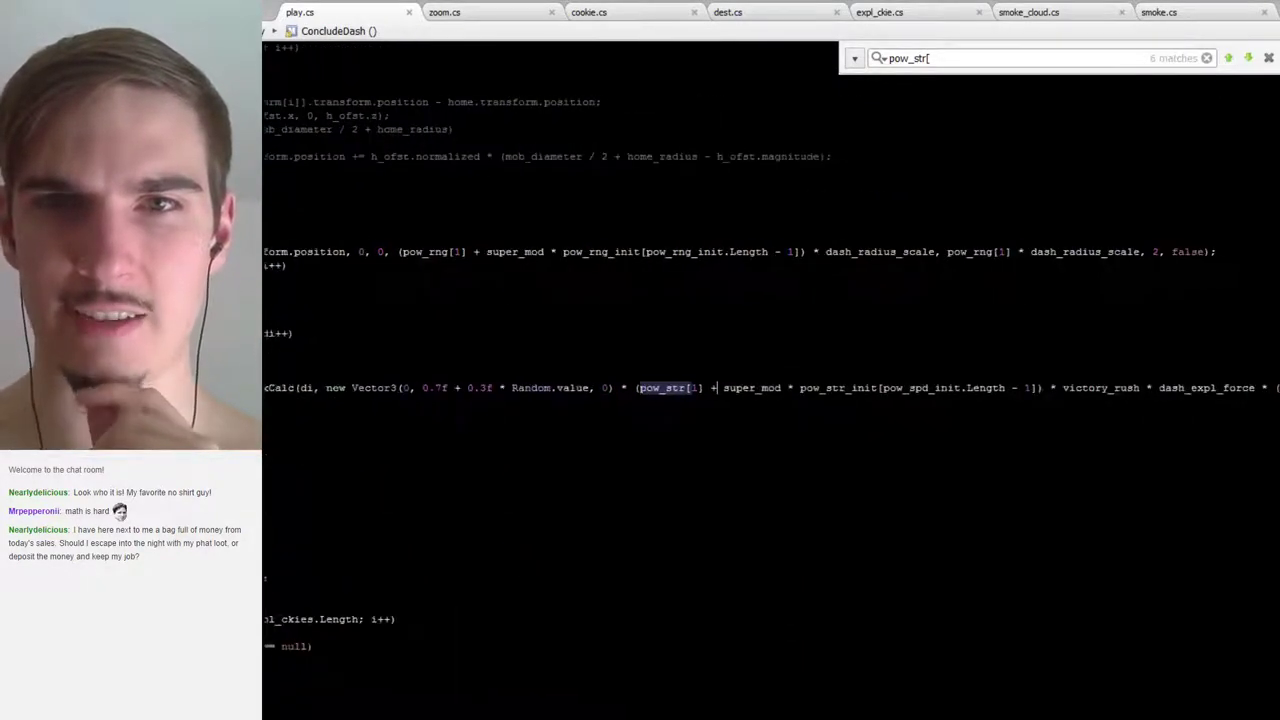
scroll(770, 380, "left", 9)
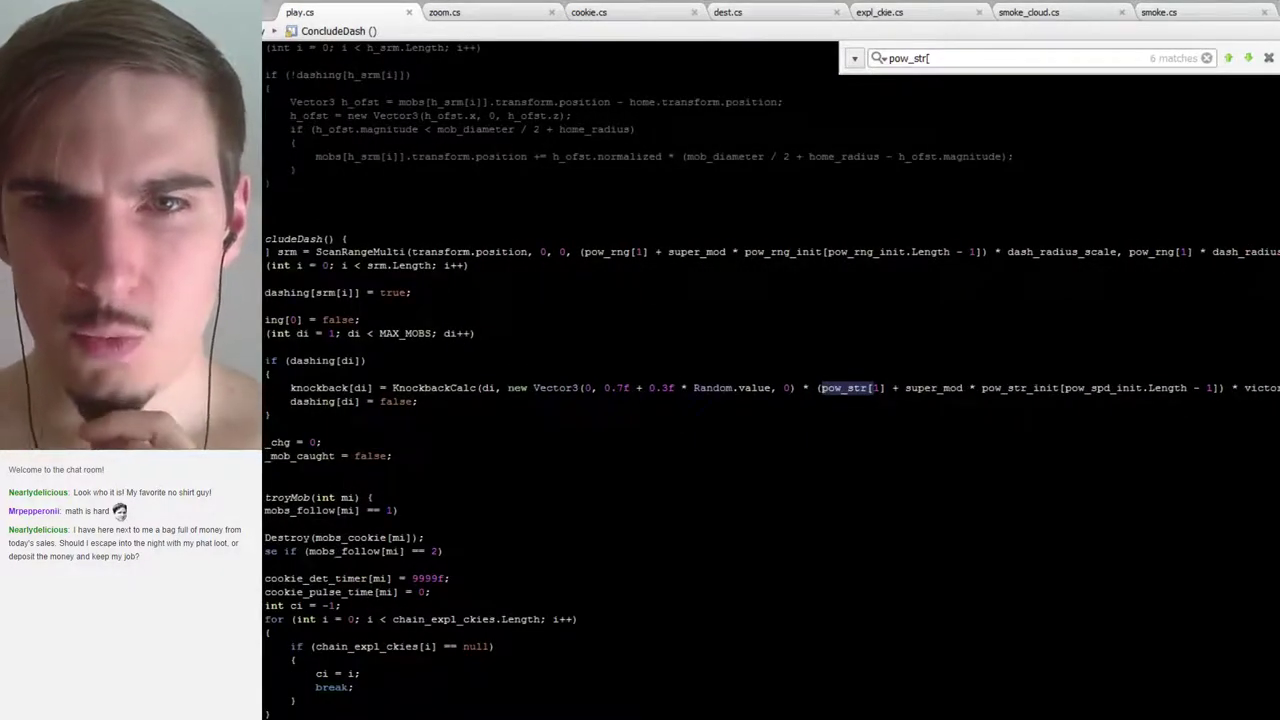
scroll(770, 380, "right", 6)
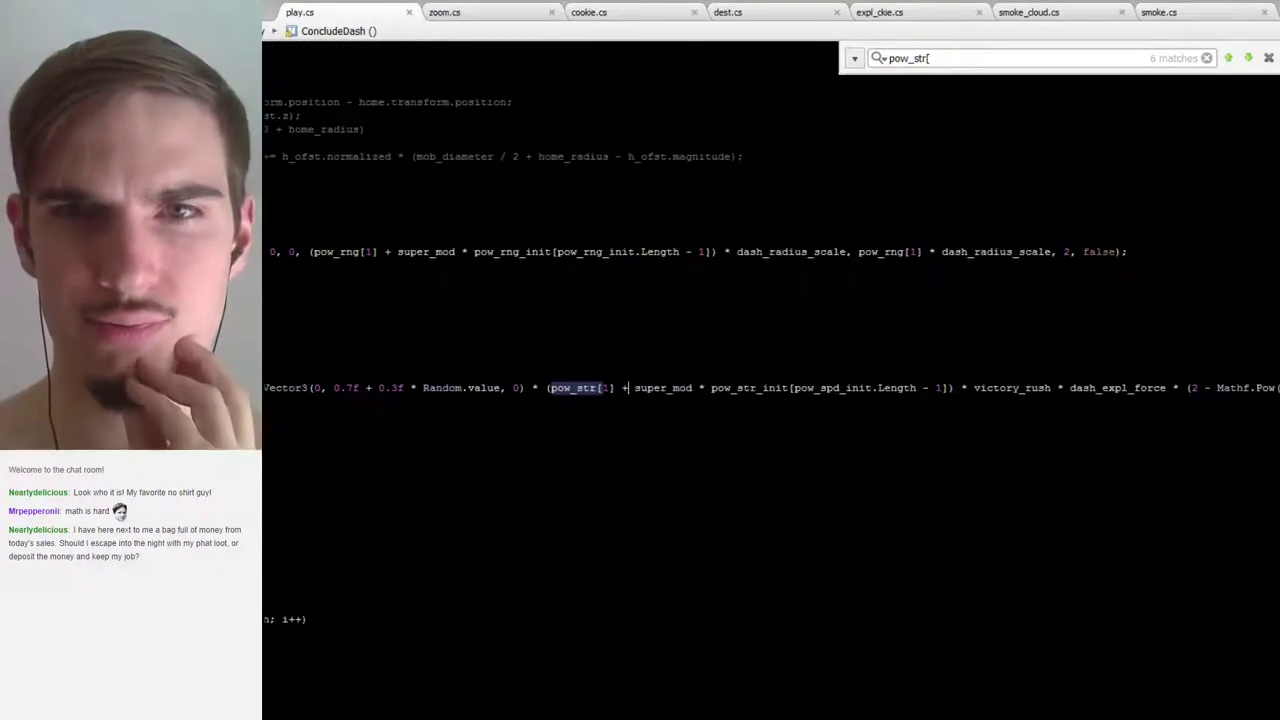
scroll(770, 380, "right", 1)
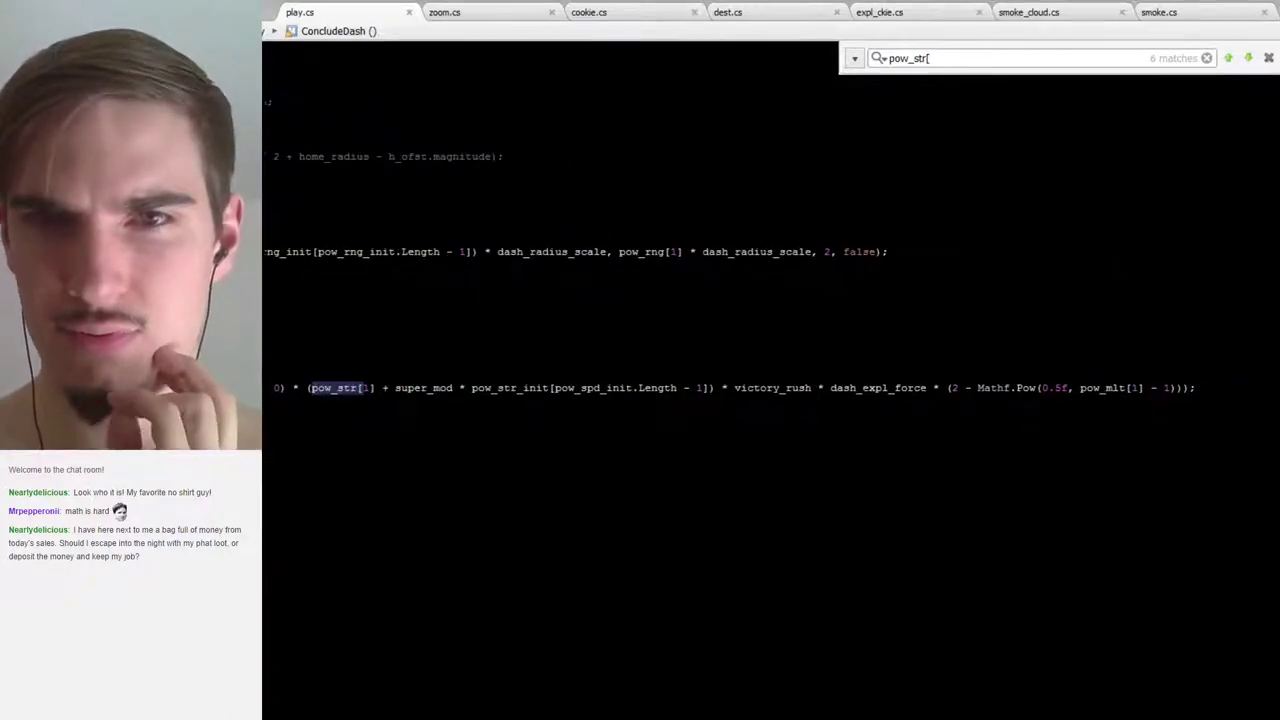
left_click(1268, 58)
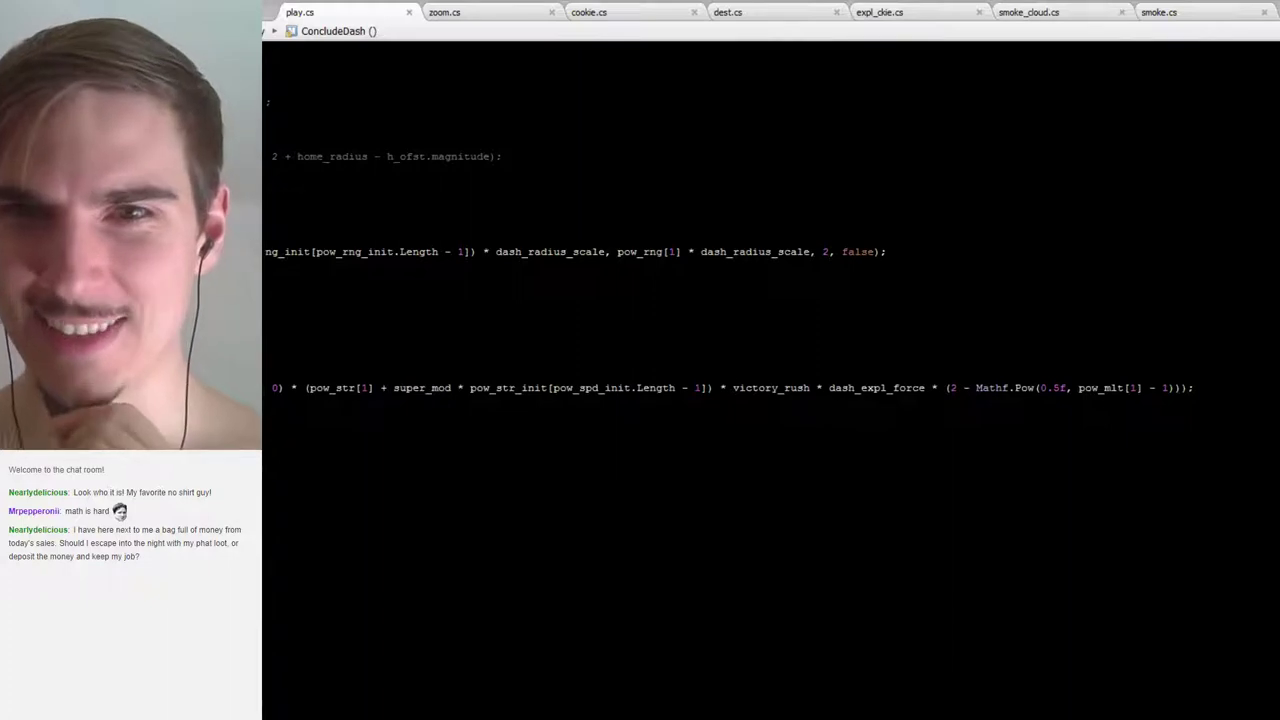
left_click_drag(976, 388, 1009, 390)
left_click(1008, 390)
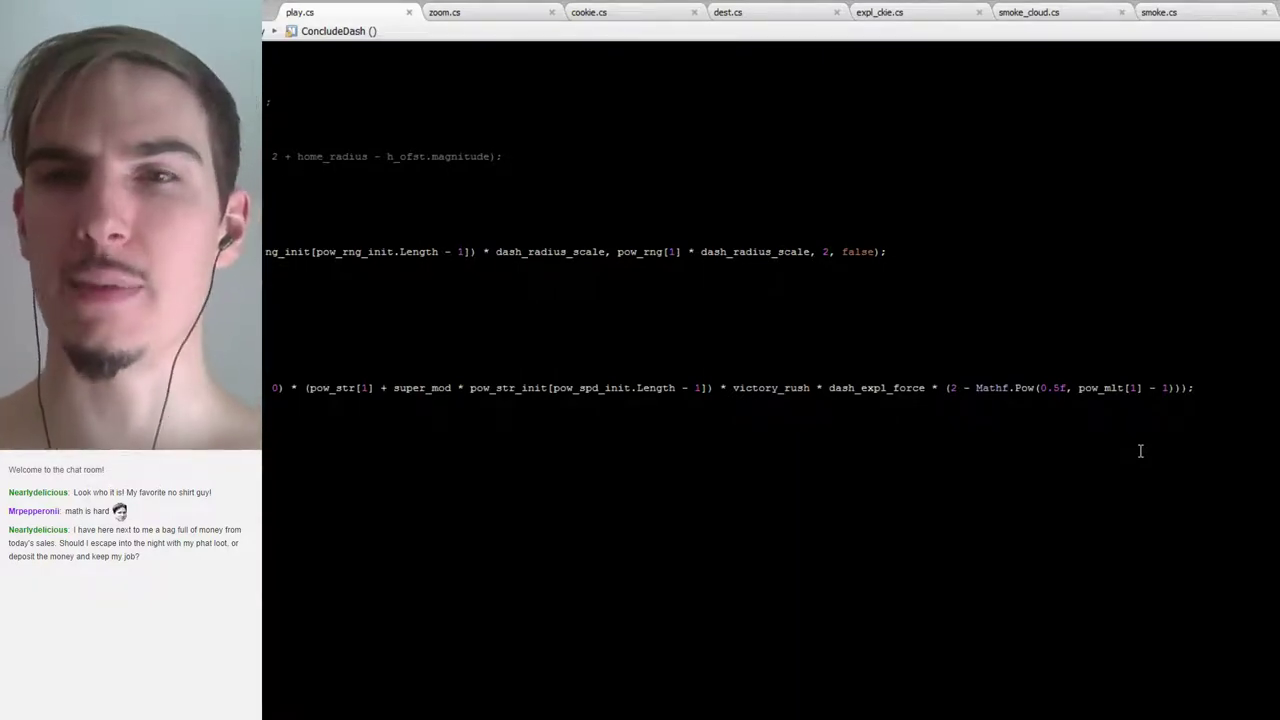
left_click_drag(1170, 388, 1144, 388)
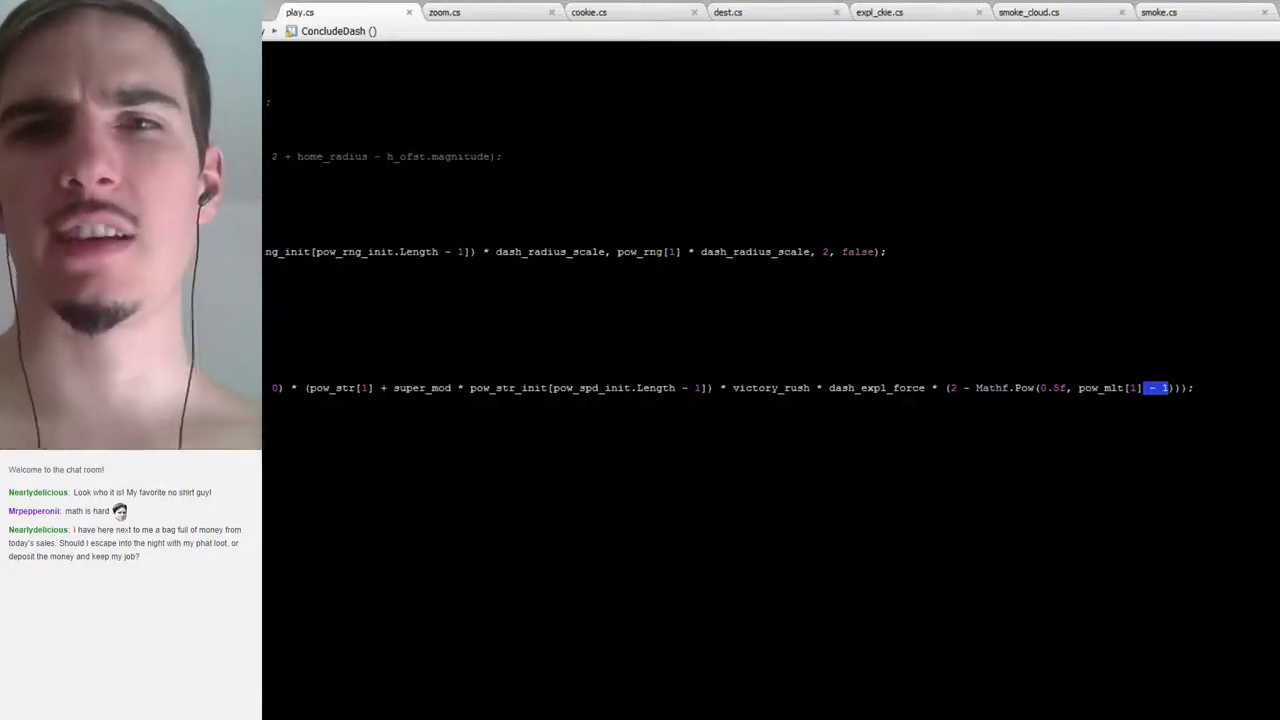
double_click(952, 388)
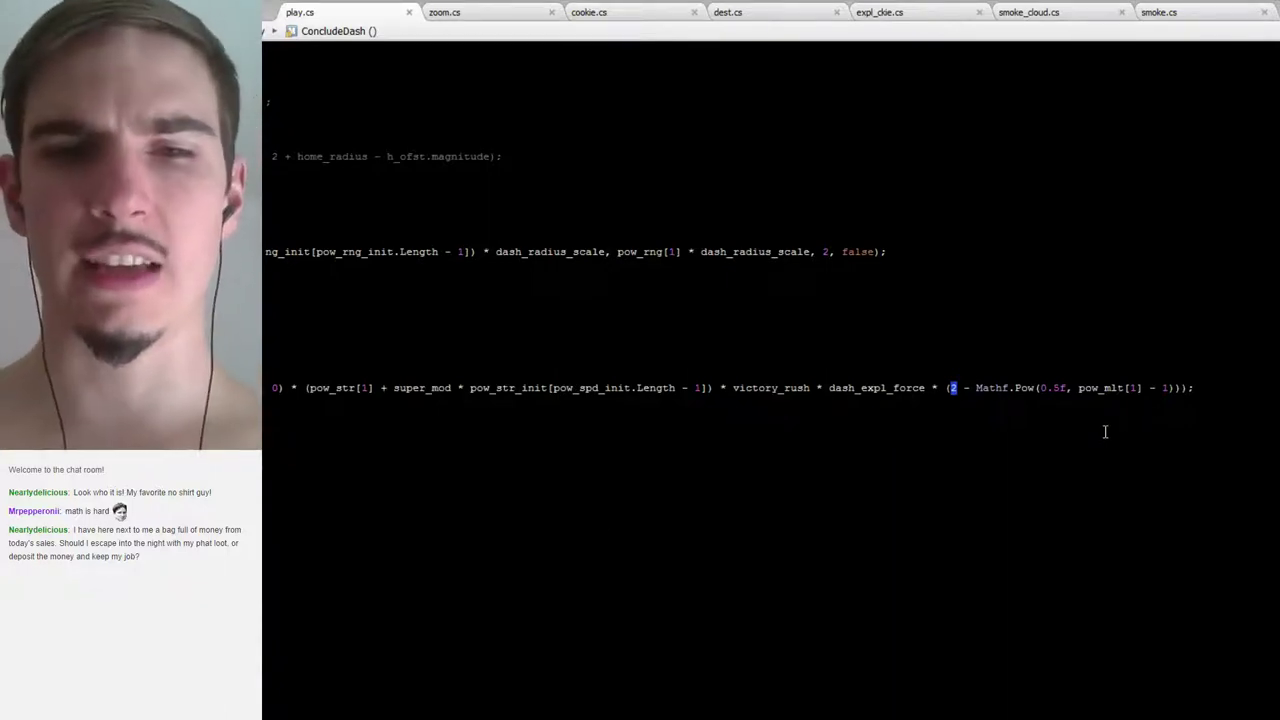
Replace the constant 2 with '1 + dash_str_stack' in the ConcludeDash knockback factor
type("1.7")
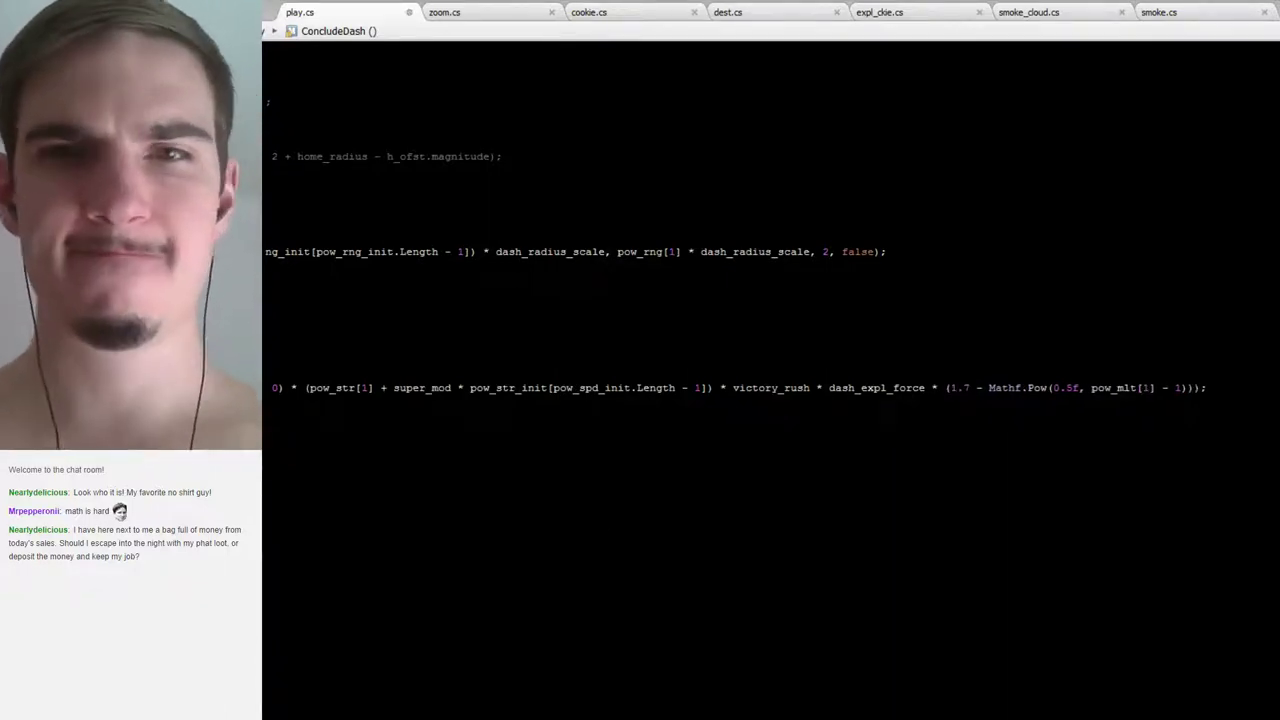
type("f")
key("BackSpace")
key("BackSpace")
key("BackSpace")
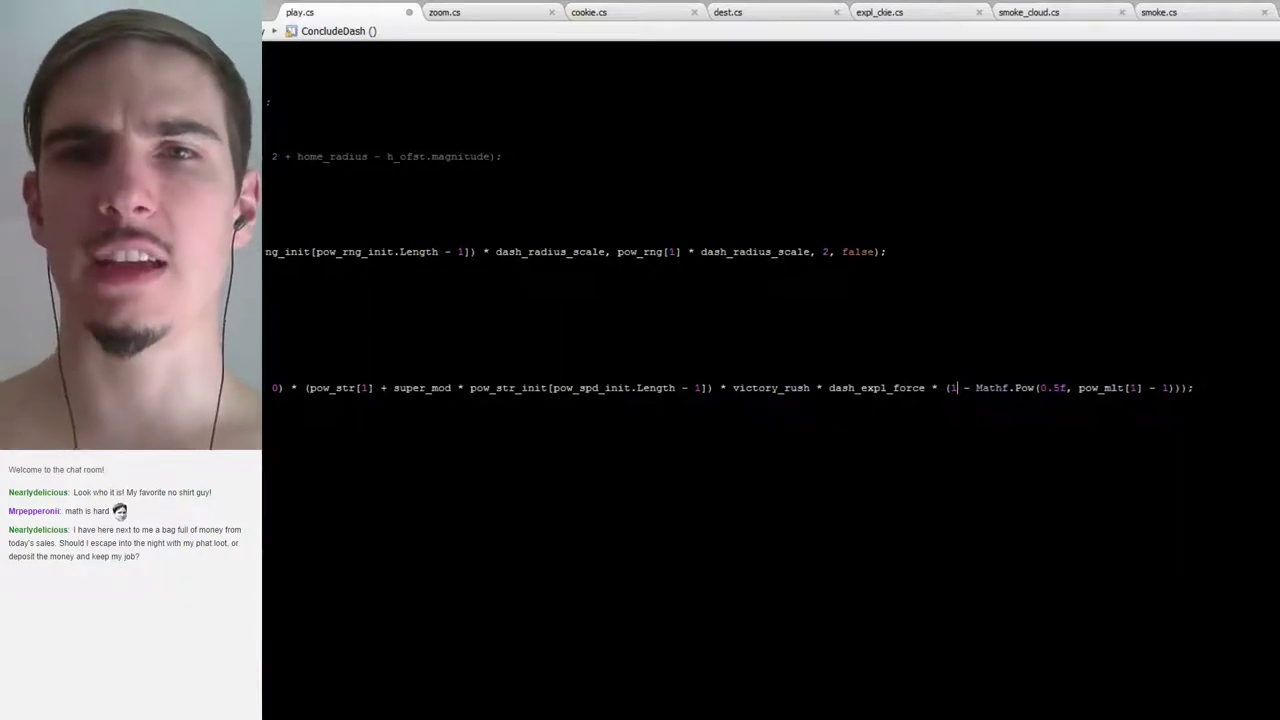
type("+")
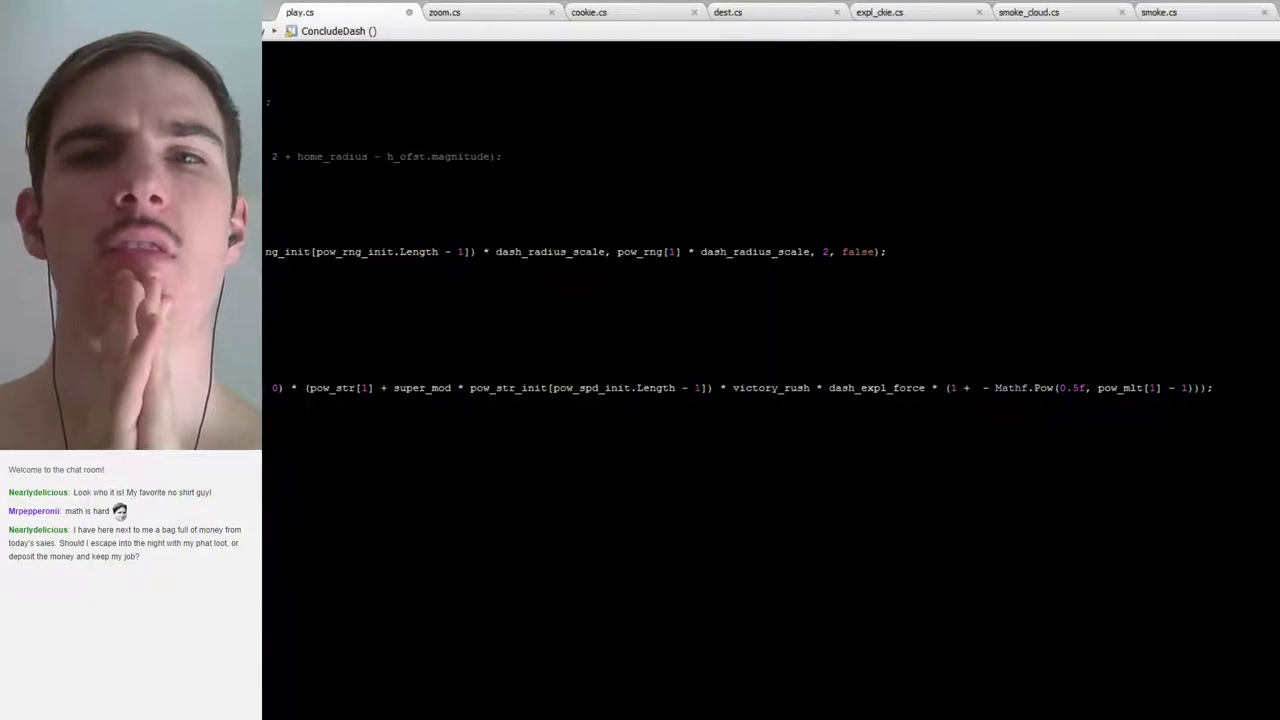
type("dash_")
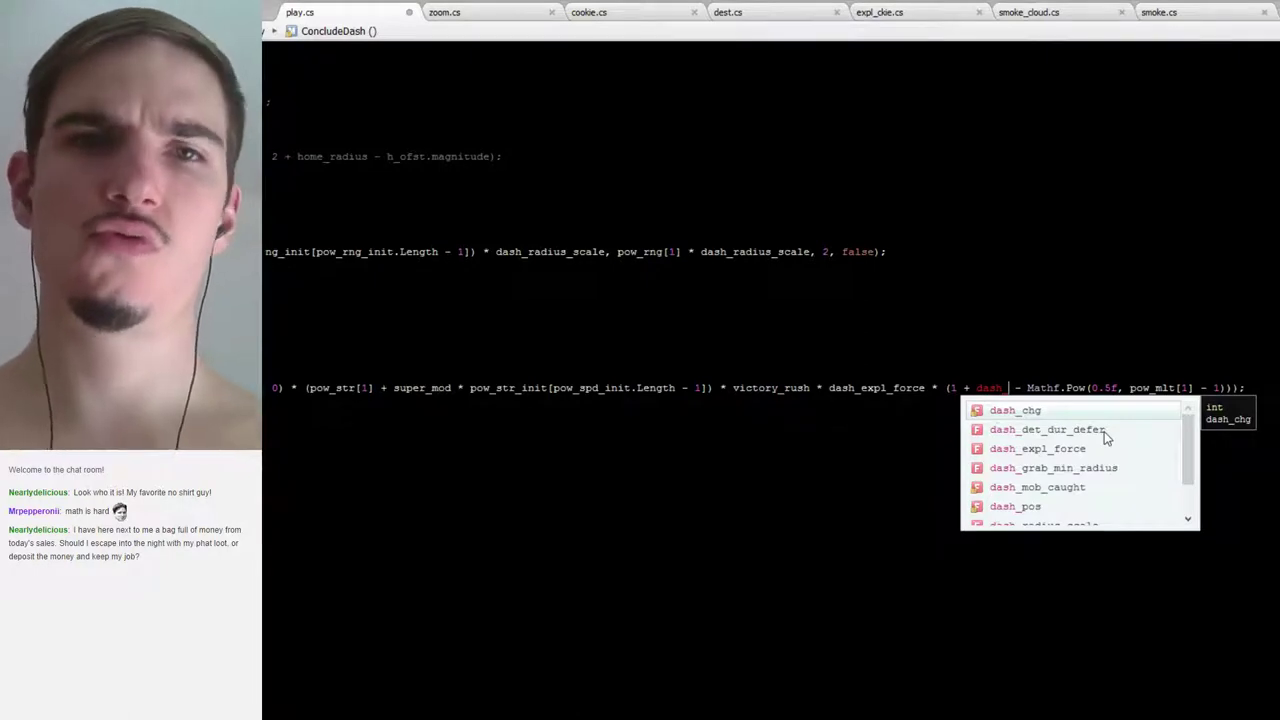
type("str_stack")
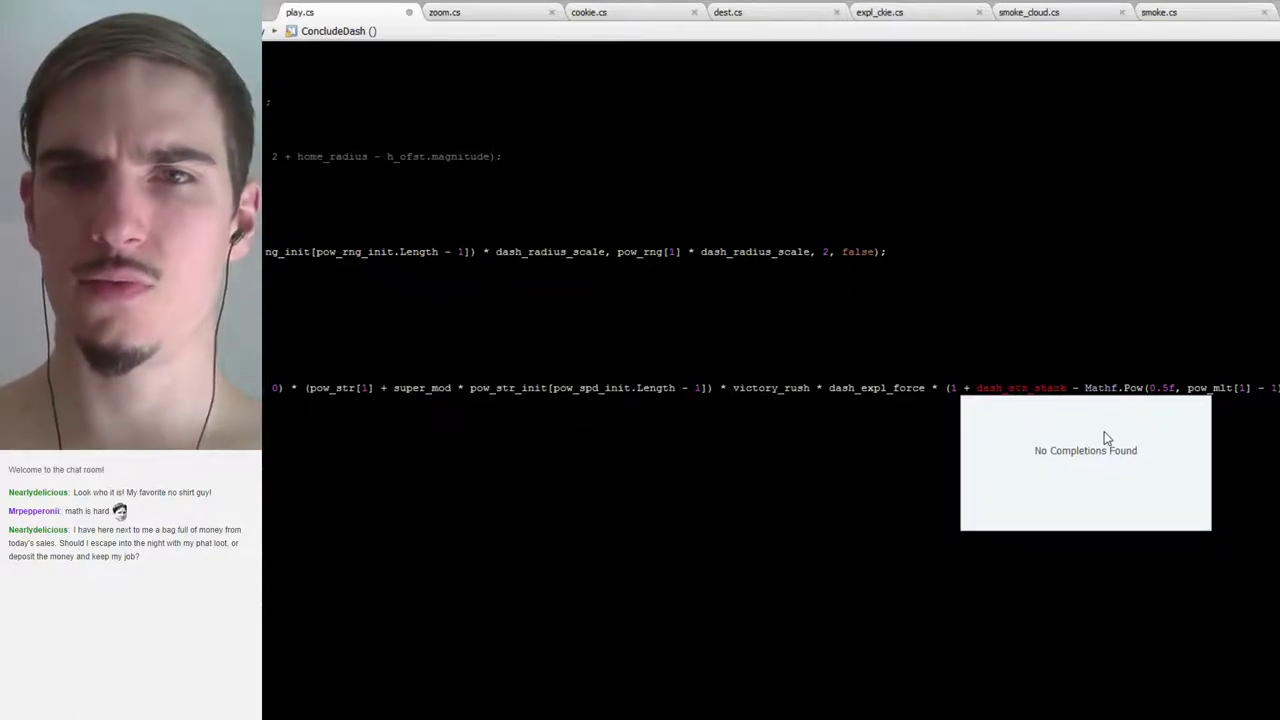
key("End")
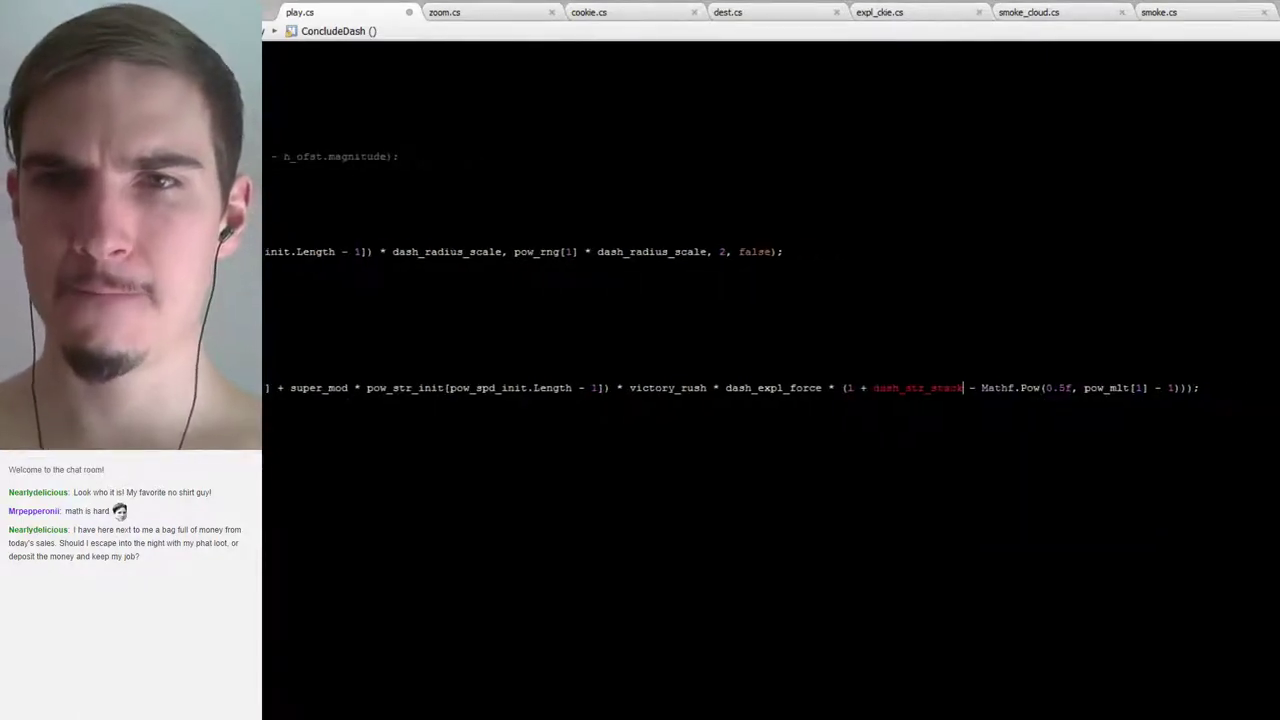
left_click(982, 387)
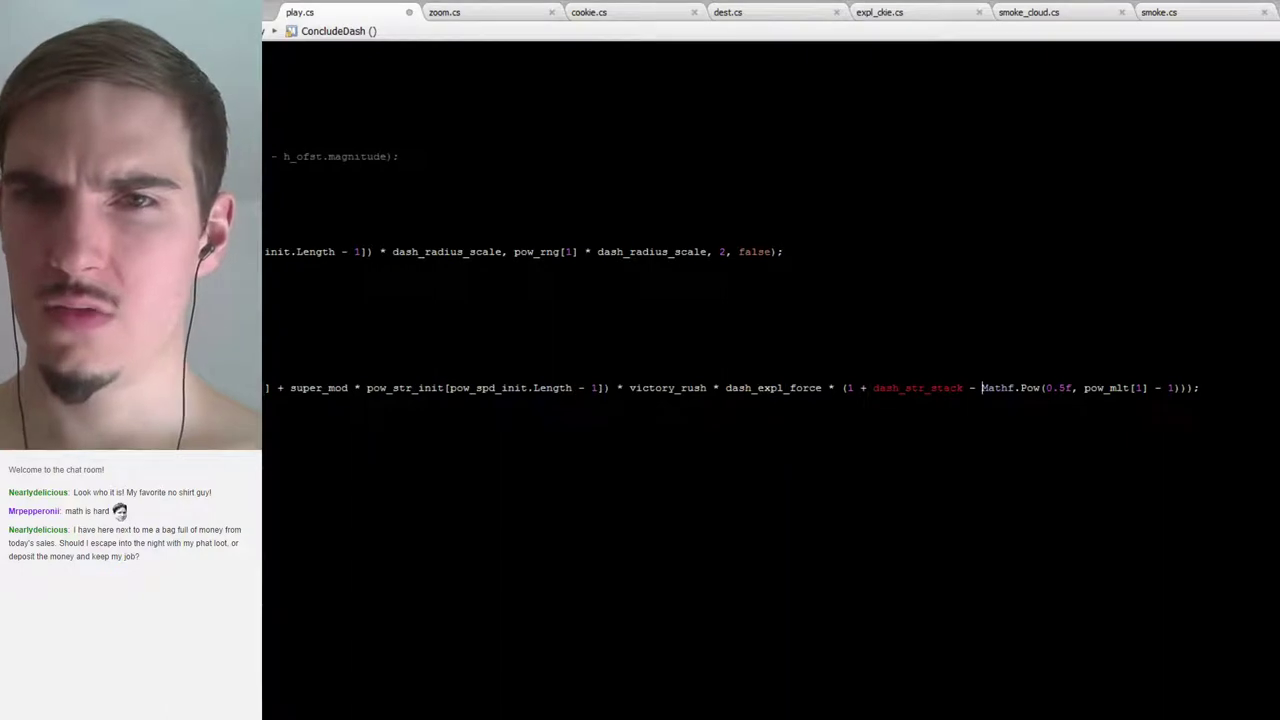
left_click_drag(982, 387, 1112, 387)
scroll(1074, 386, "left", 10)
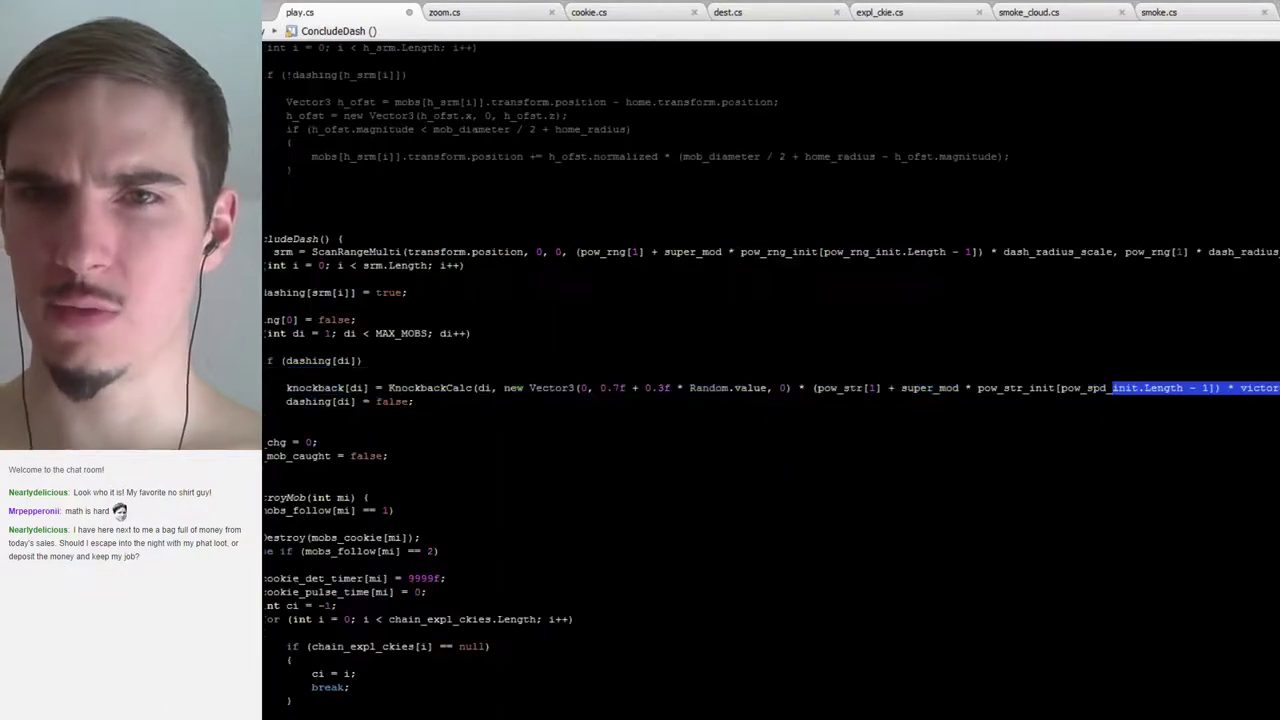
scroll(770, 387, "right", 10)
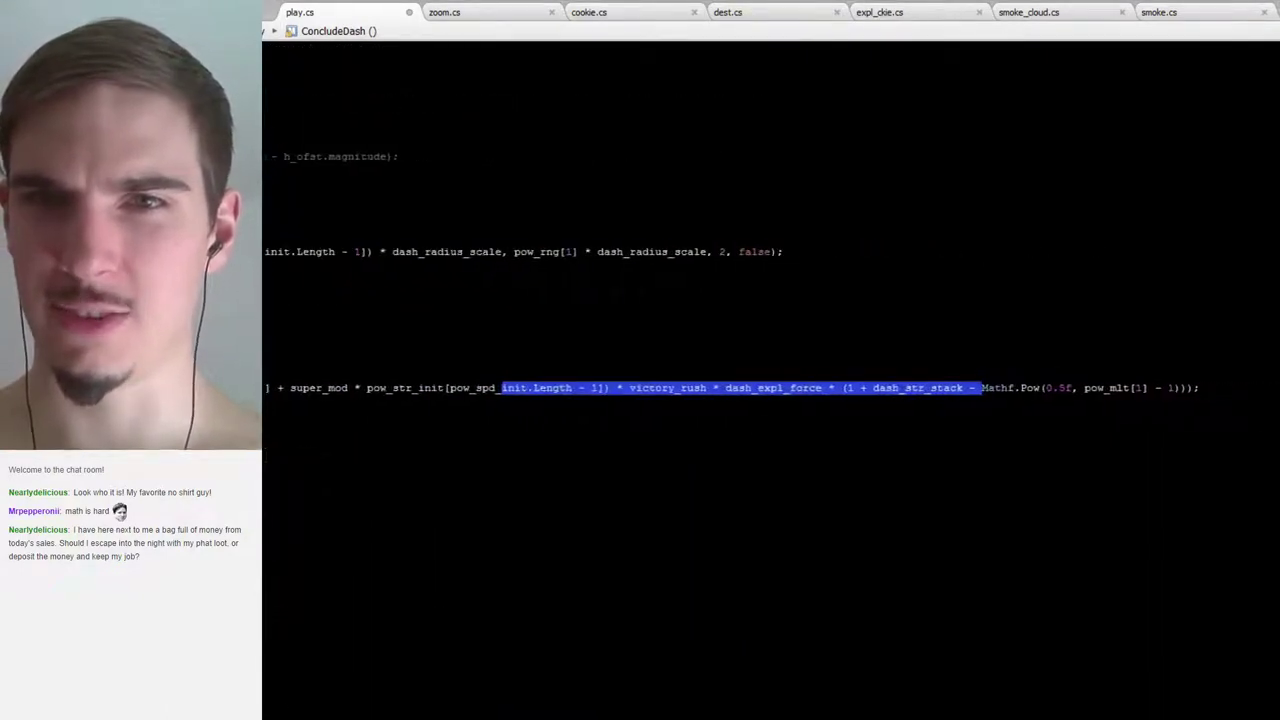
left_click_drag(982, 387, 1186, 387)
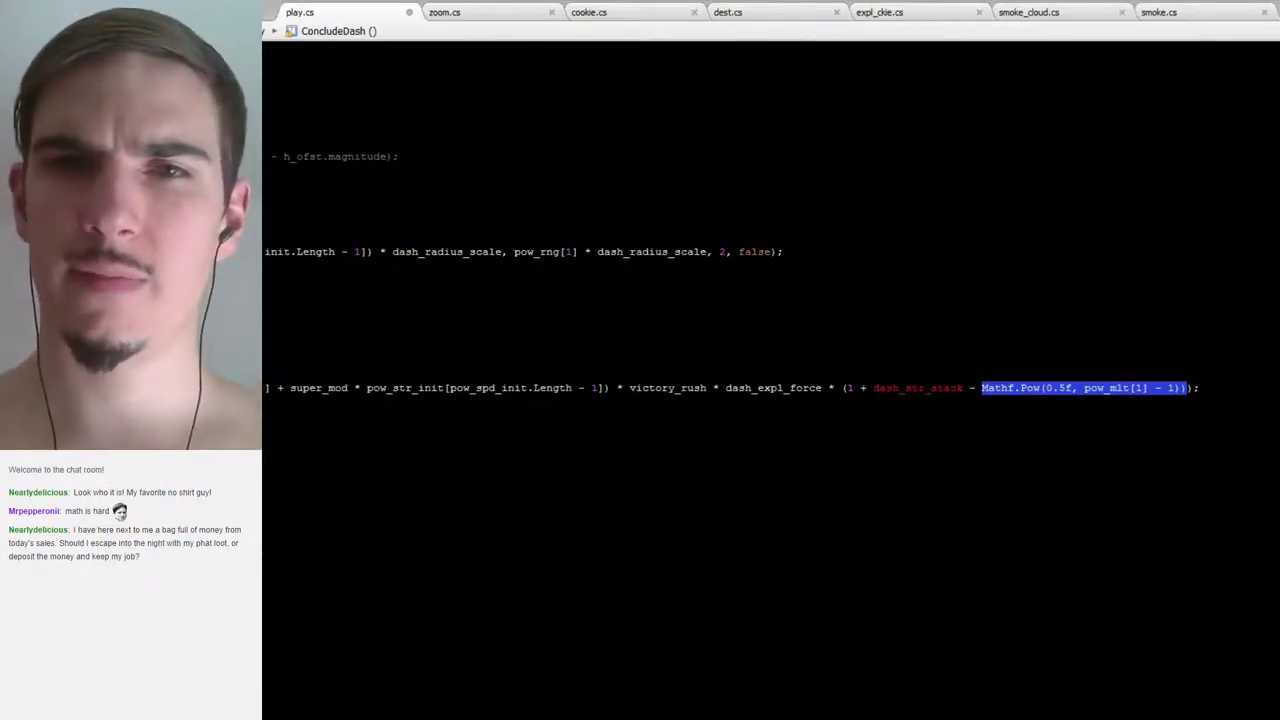
left_click(947, 375)
scroll(770, 380, "right", 10)
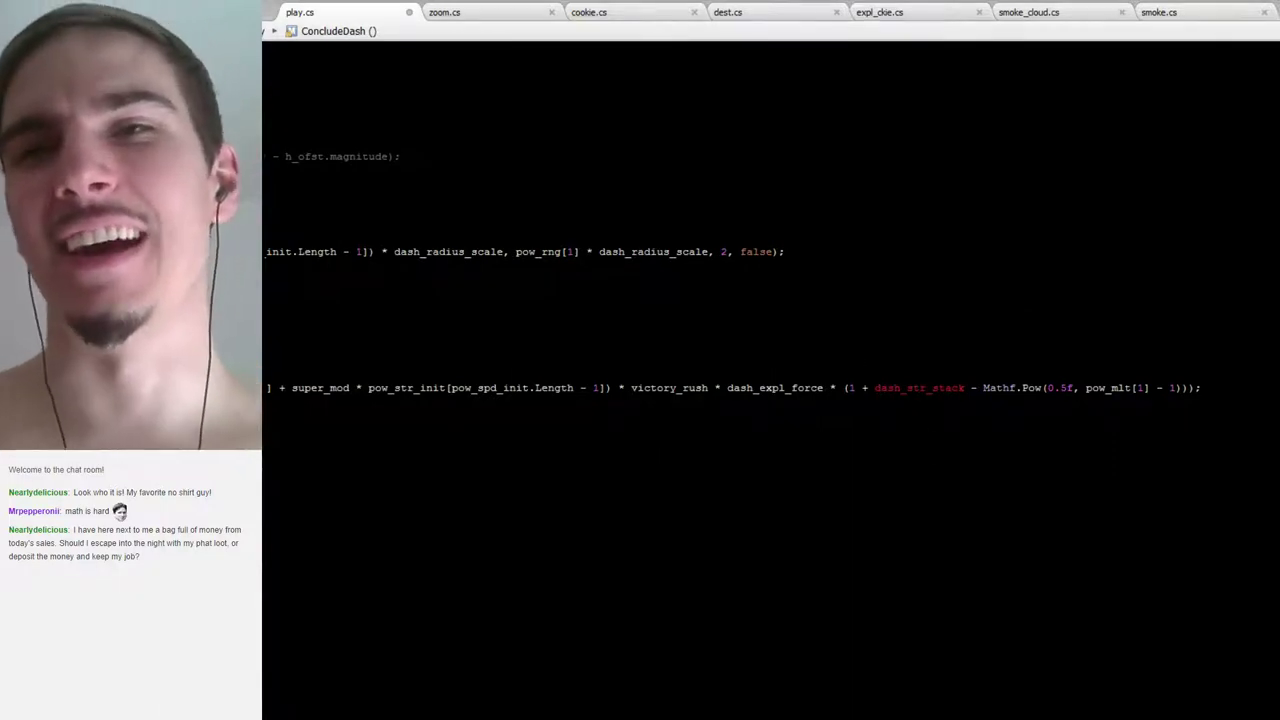
left_click_drag(966, 388, 850, 388)
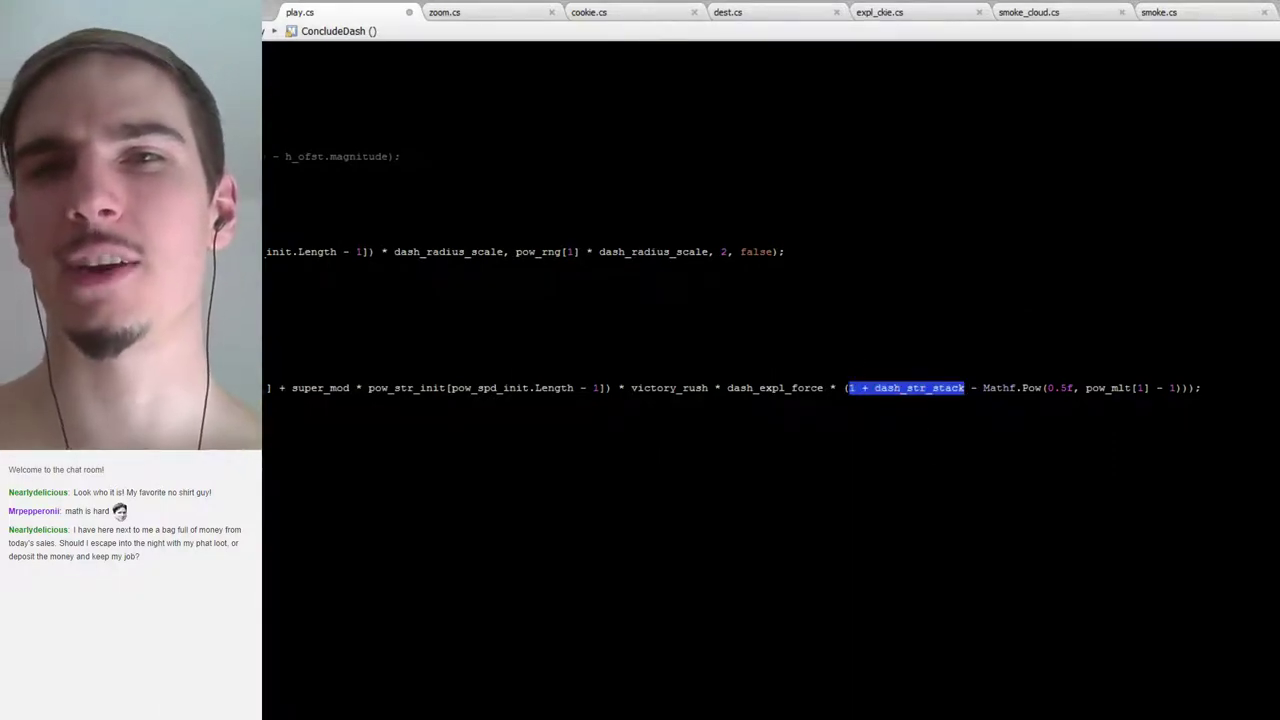
left_click_drag(1051, 388, 1186, 388)
left_click(982, 388)
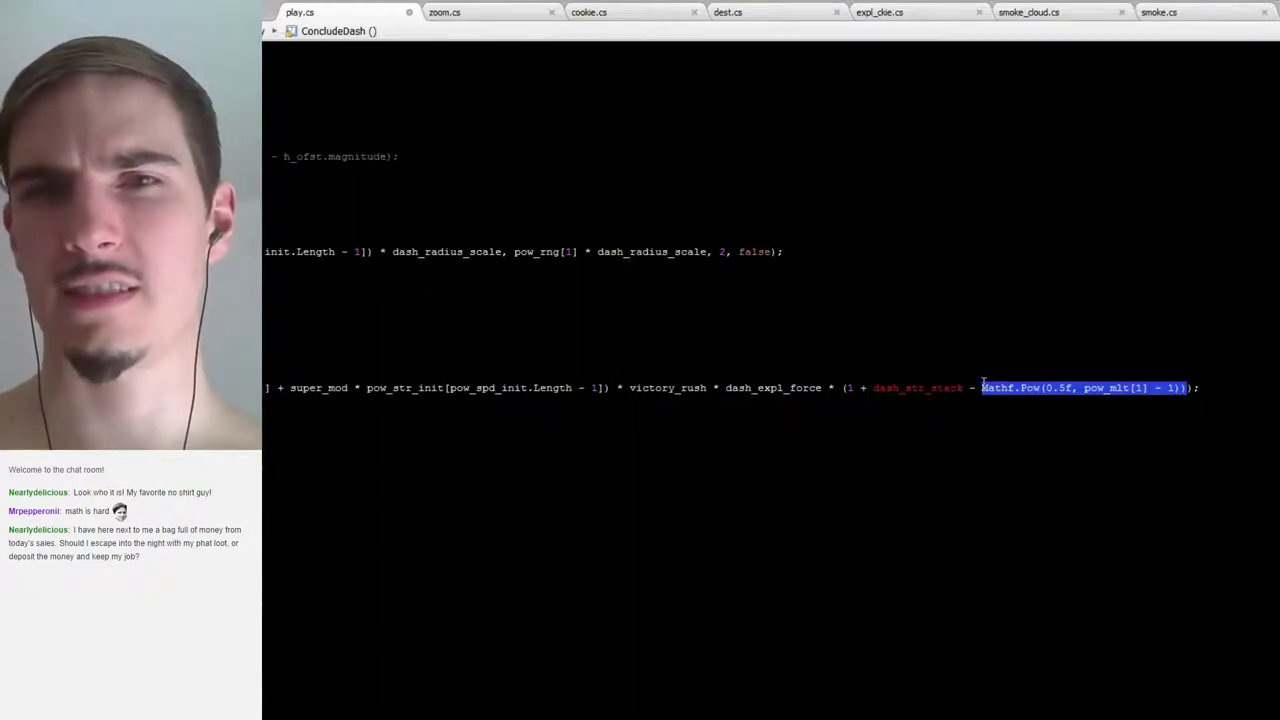
key("Left")
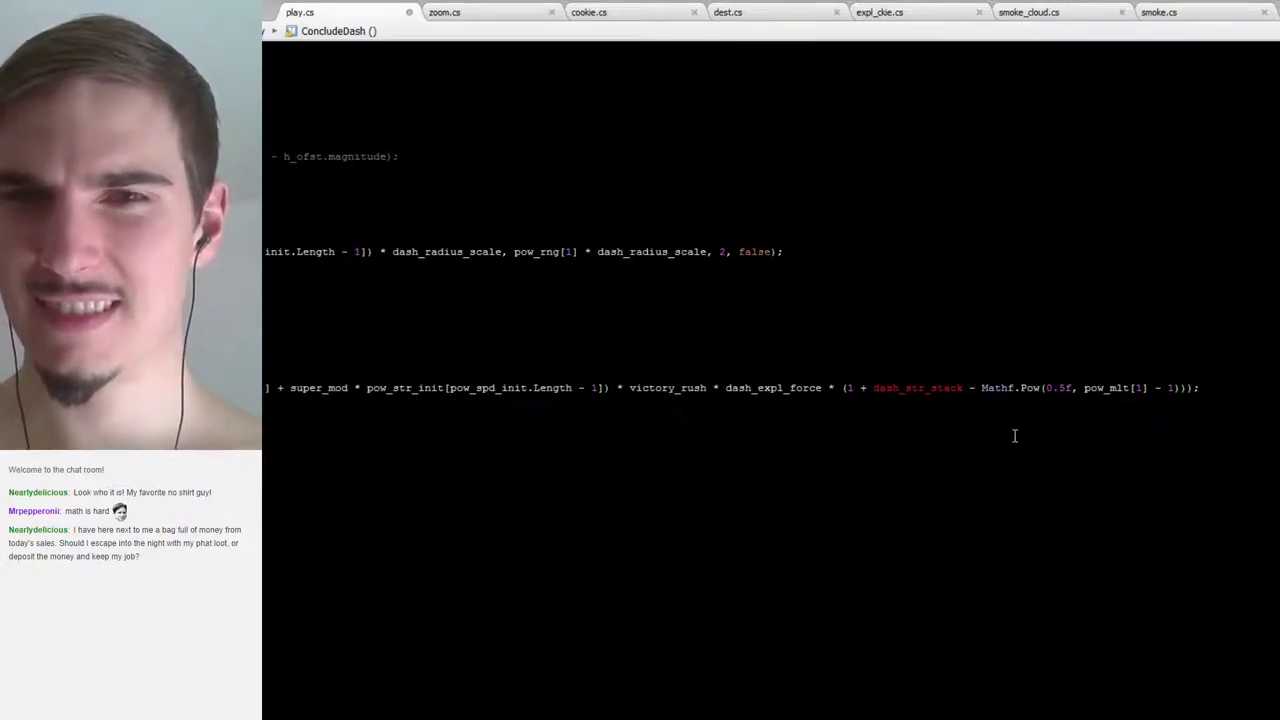
Insert '* ( 1' after dash_str_stack so it multiplies a (1 - Mathf.Pow(...)) falloff
key("Left")
key("Left")
key("Left")
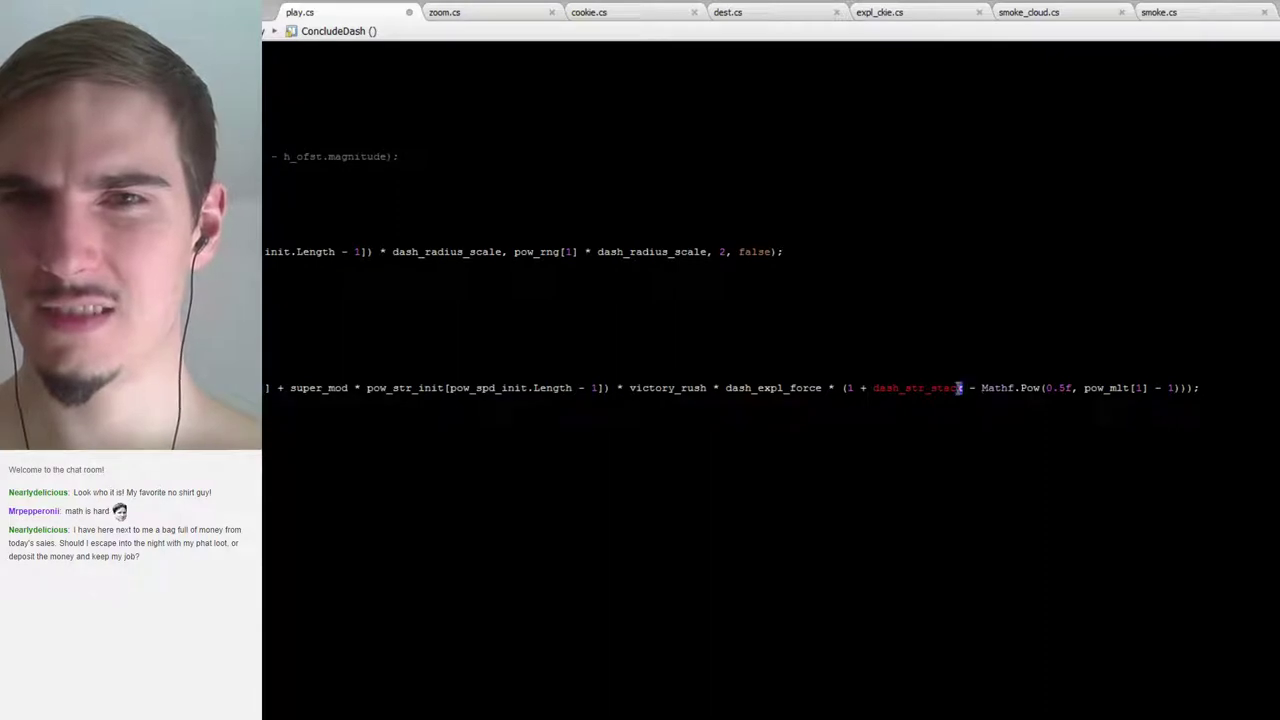
key("shift+Left")
key("shift+Left")
key("shift+Left")
key("shift+Left")
key("shift+Left")
key("shift+Left")
key("shift+Left")
key("shift+Left")
key("shift+Left")
key("shift+Left")
key("shift+Left")
key("shift+Left")
key("shift+Left")
key("shift+Left")
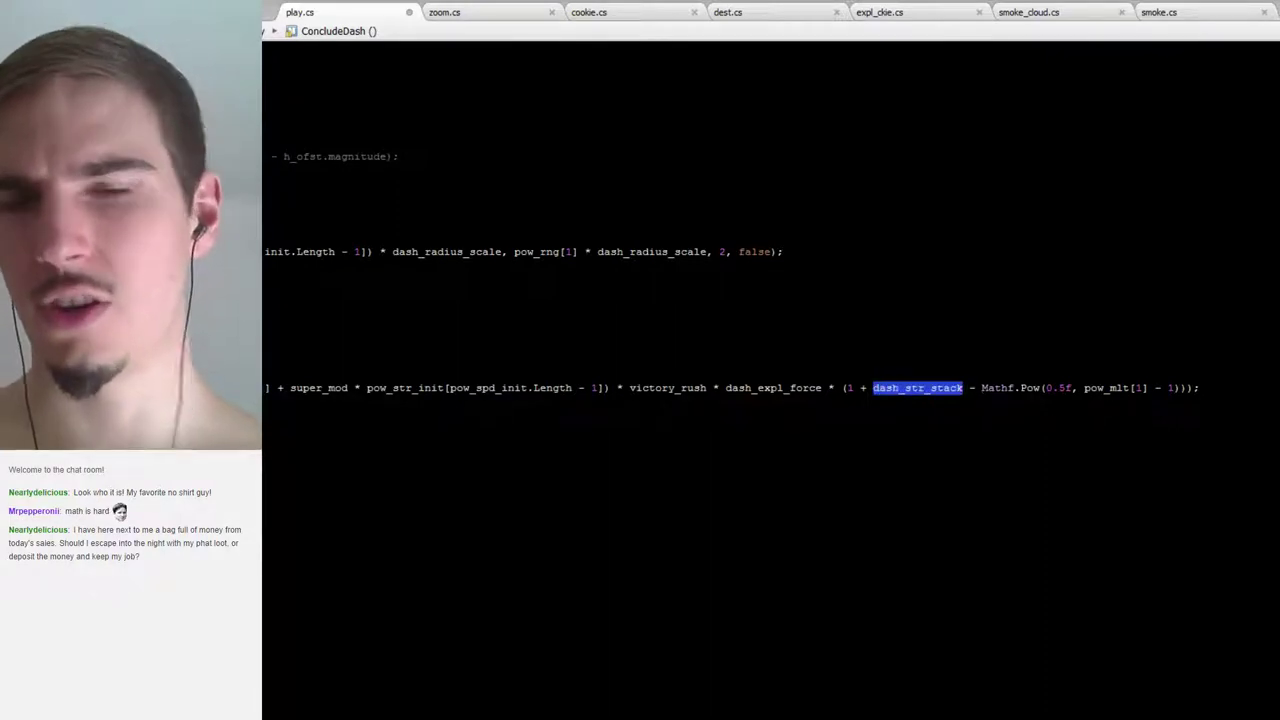
type("(")
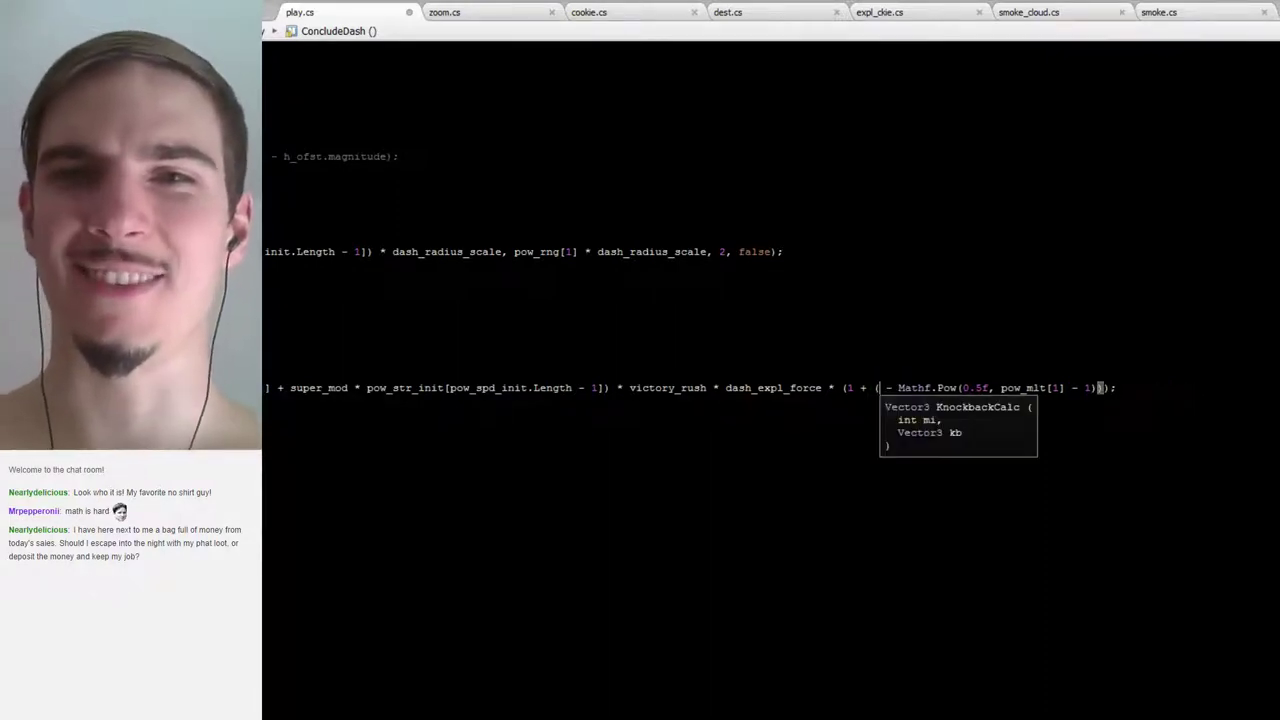
key("ctrl+z")
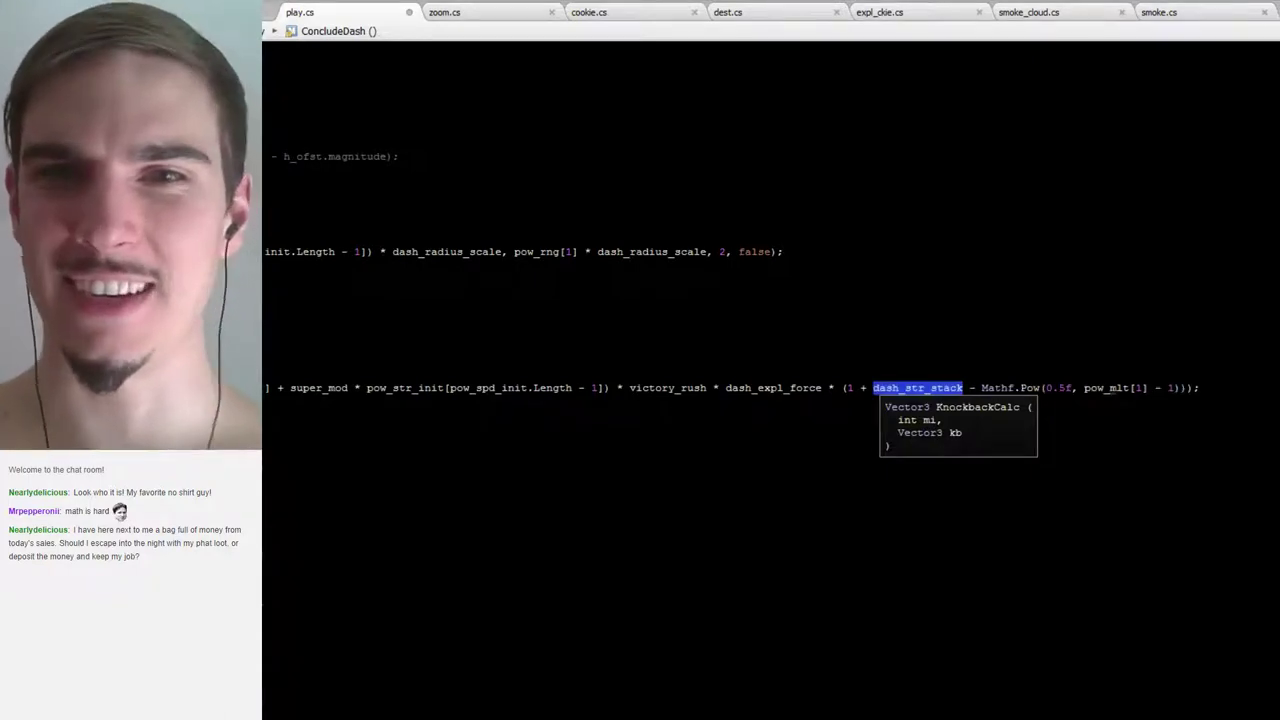
key("Home")
key("End")
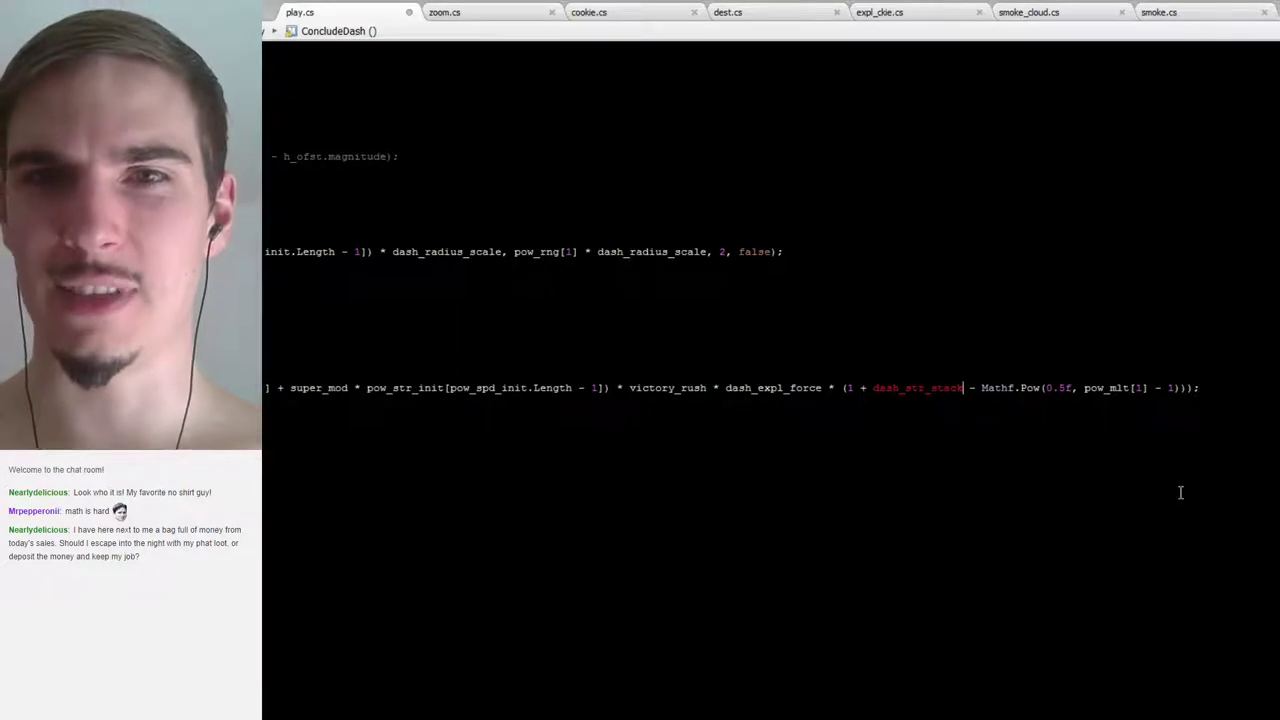
left_click(968, 388)
type("* ")
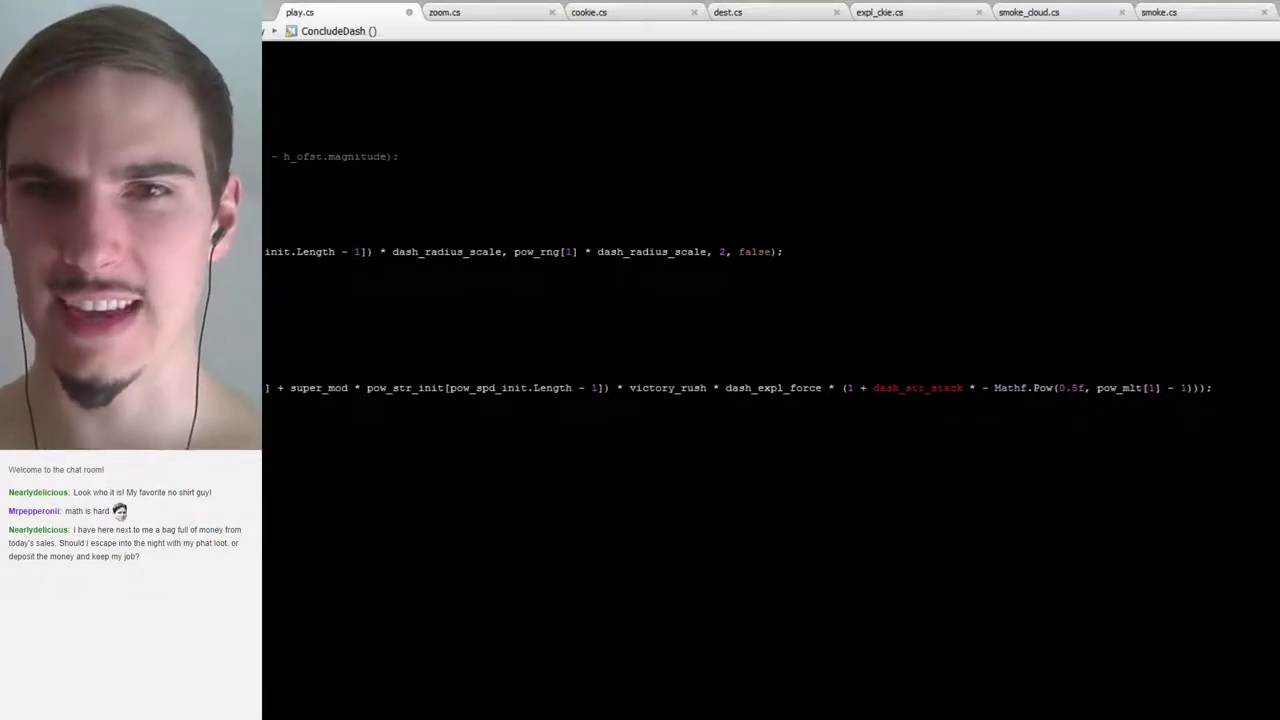
type("( 1")
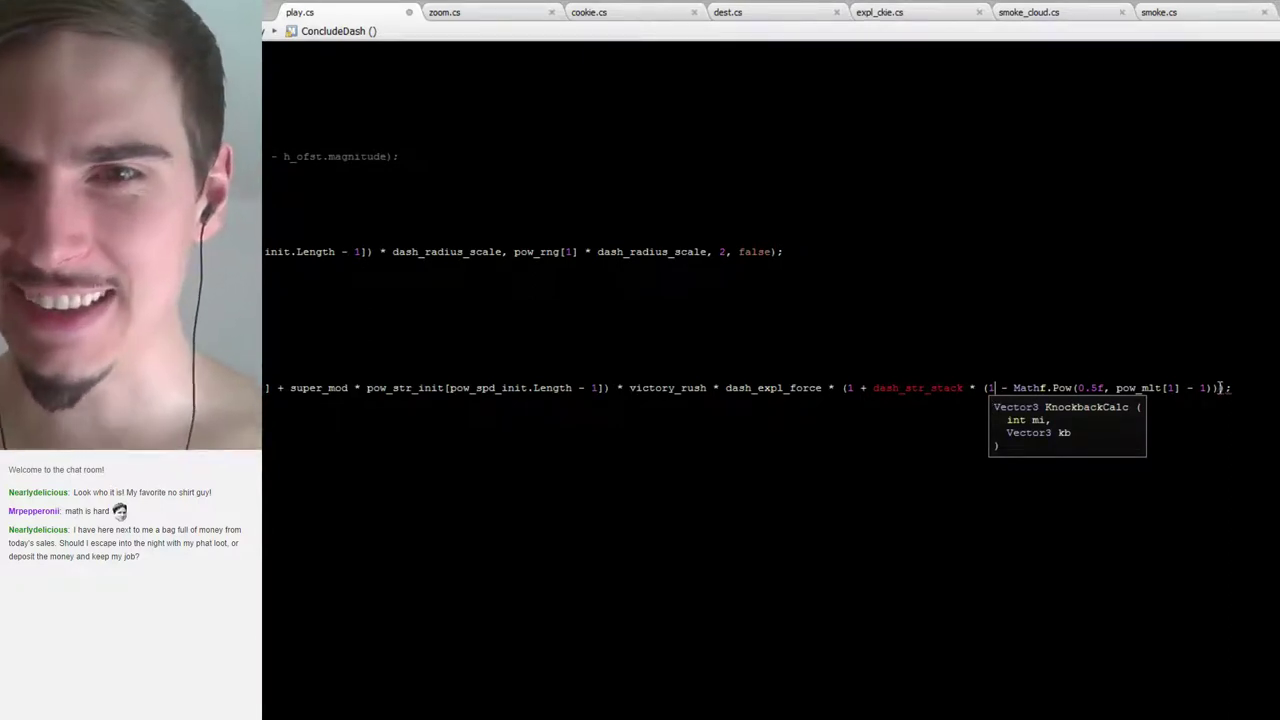
left_click(982, 388)
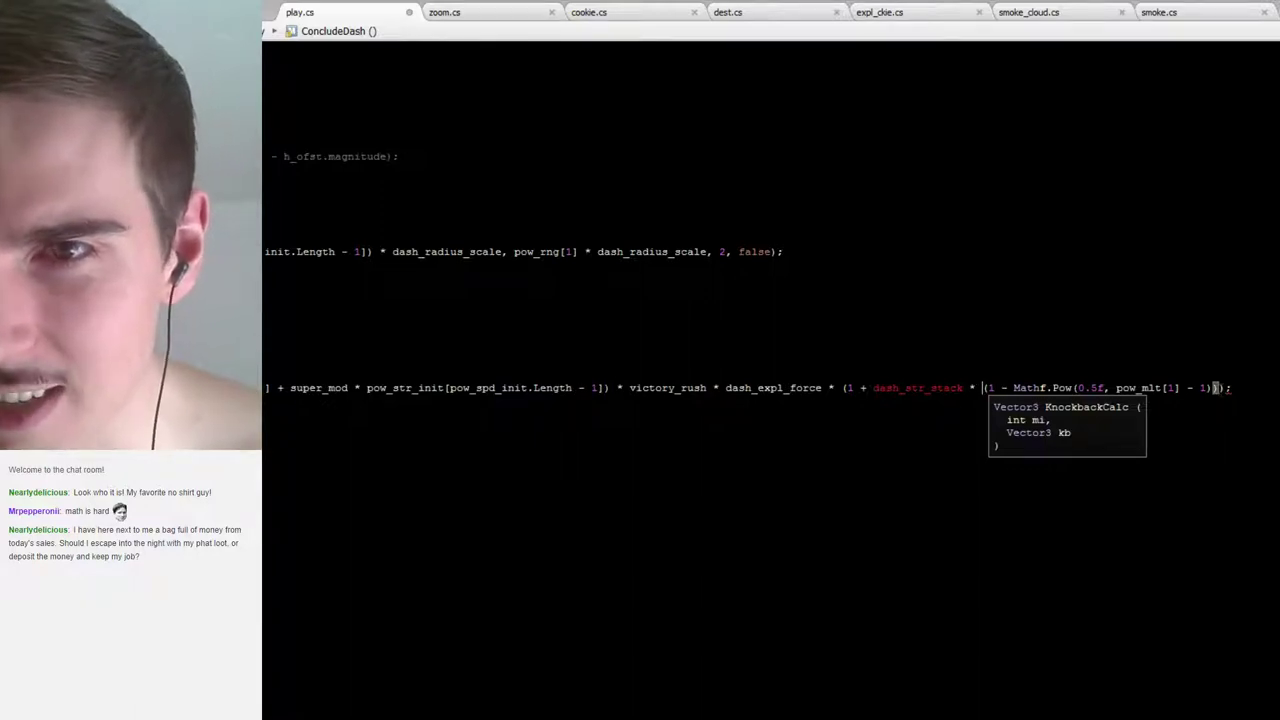
left_click(990, 388)
left_click(1225, 388)
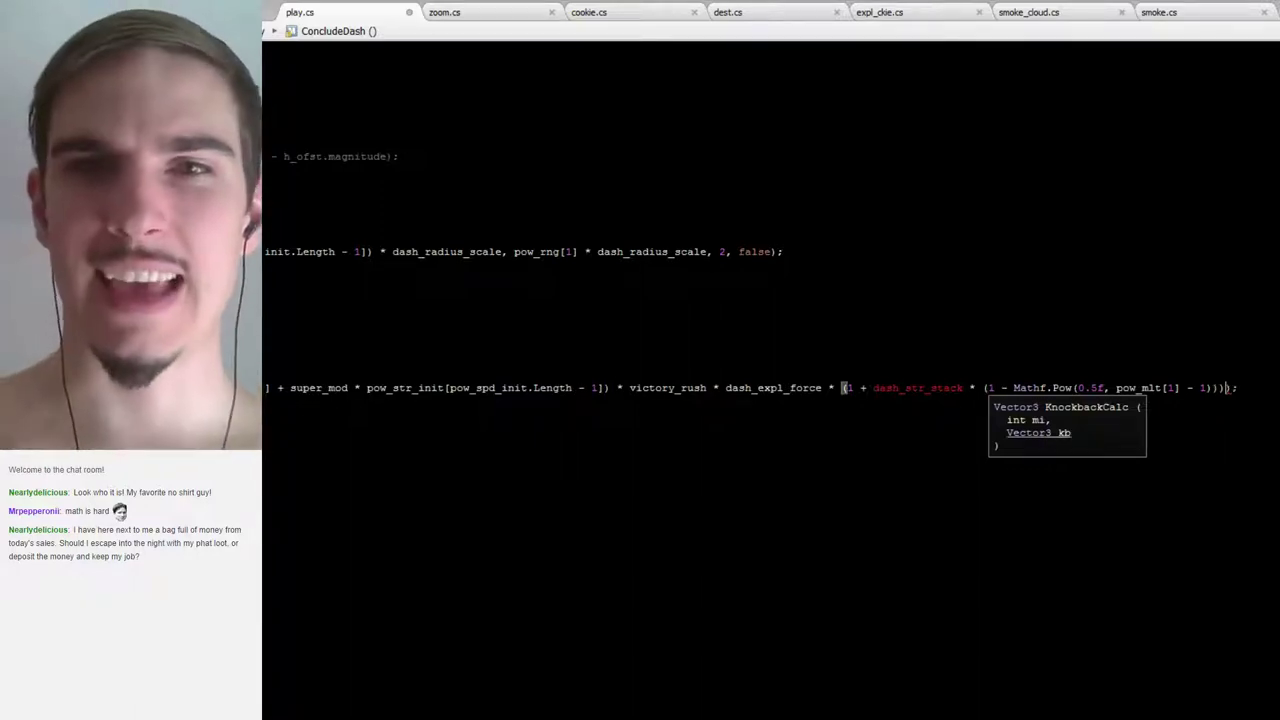
type(")")
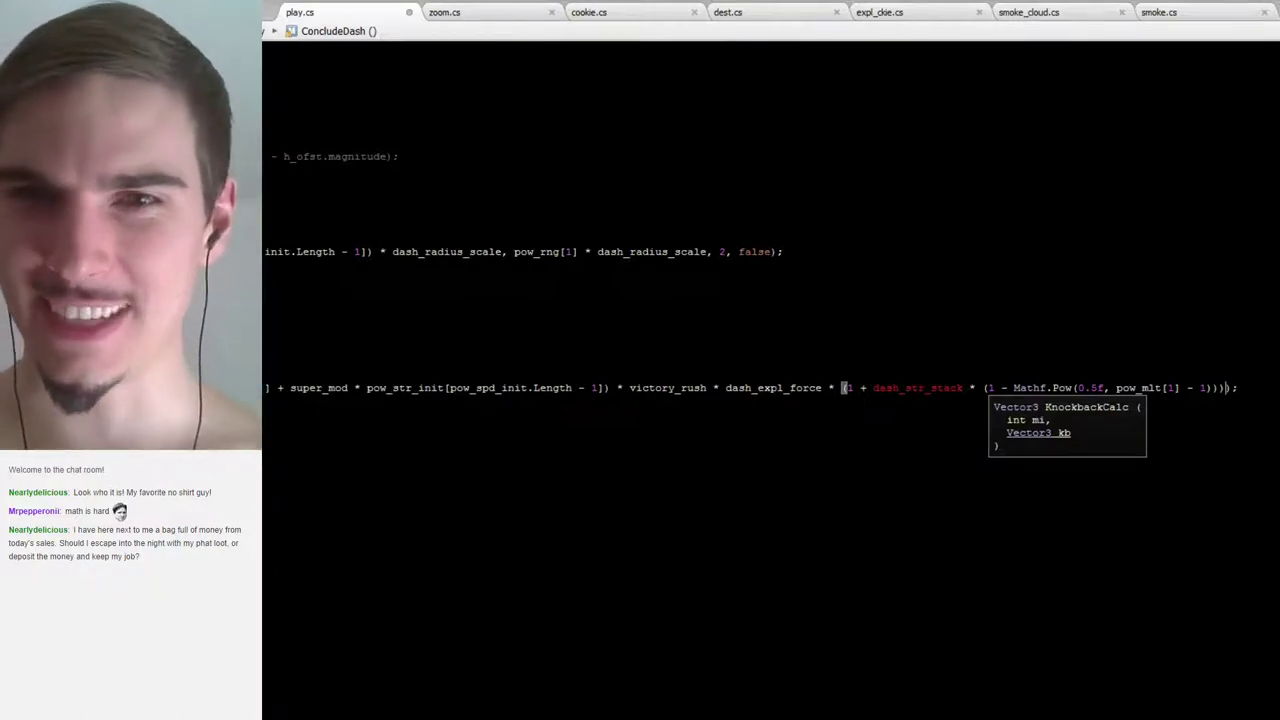
double_click(849, 388)
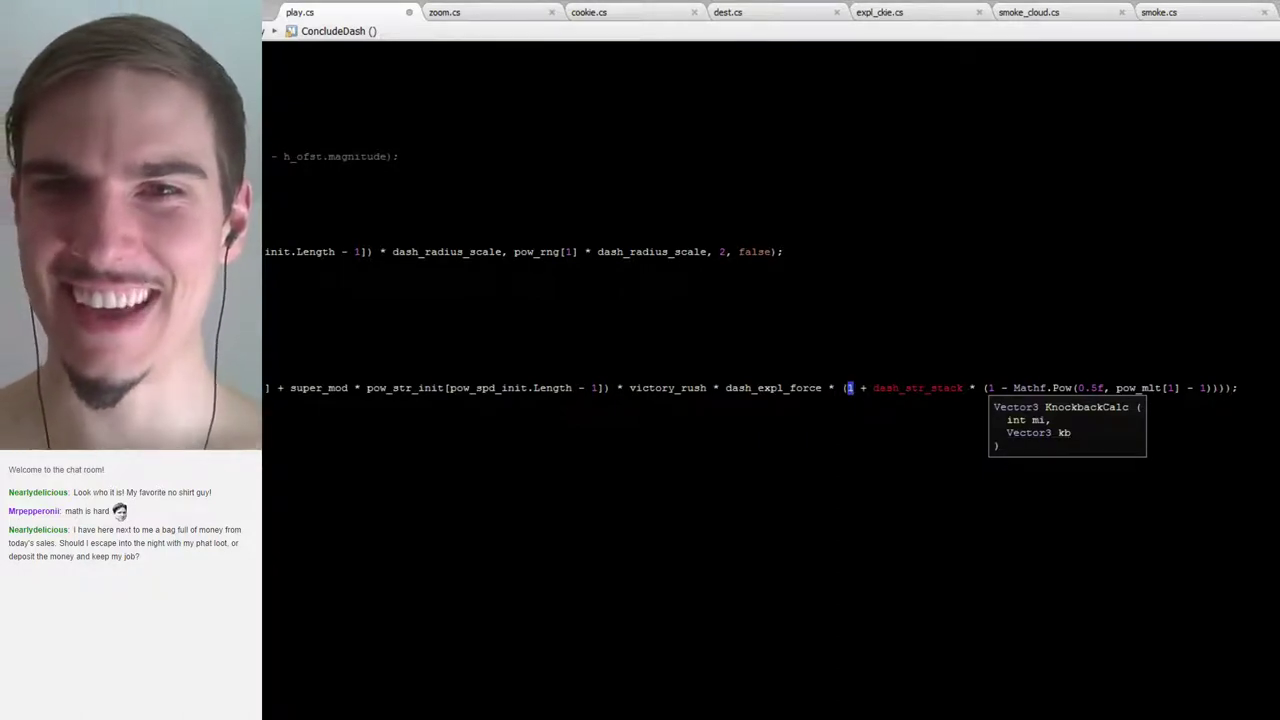
double_click(990, 388)
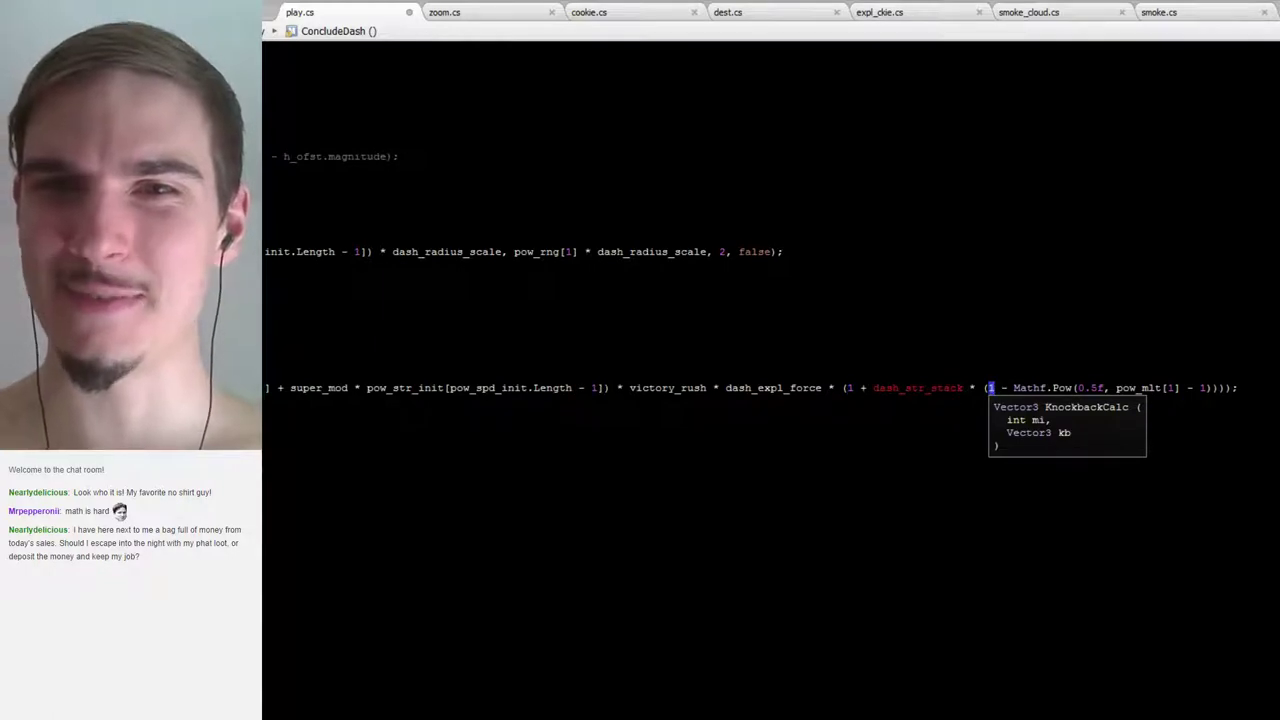
double_click(849, 388)
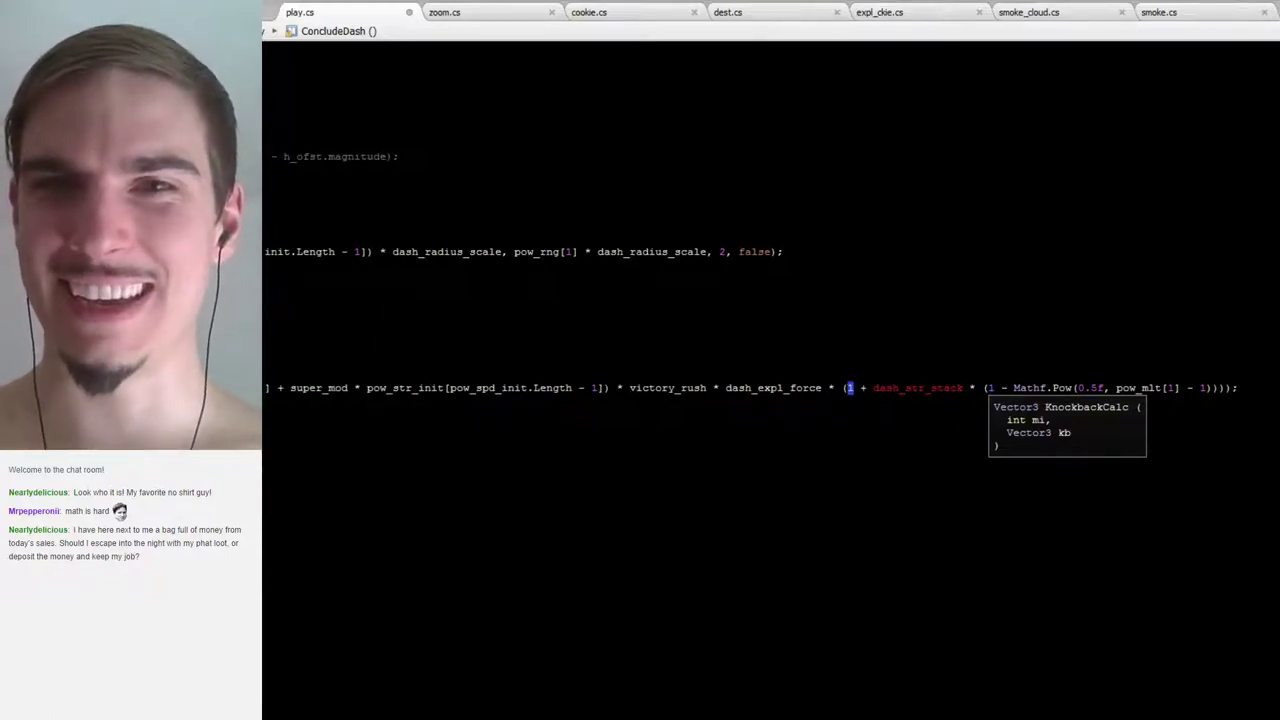
double_click(990, 388)
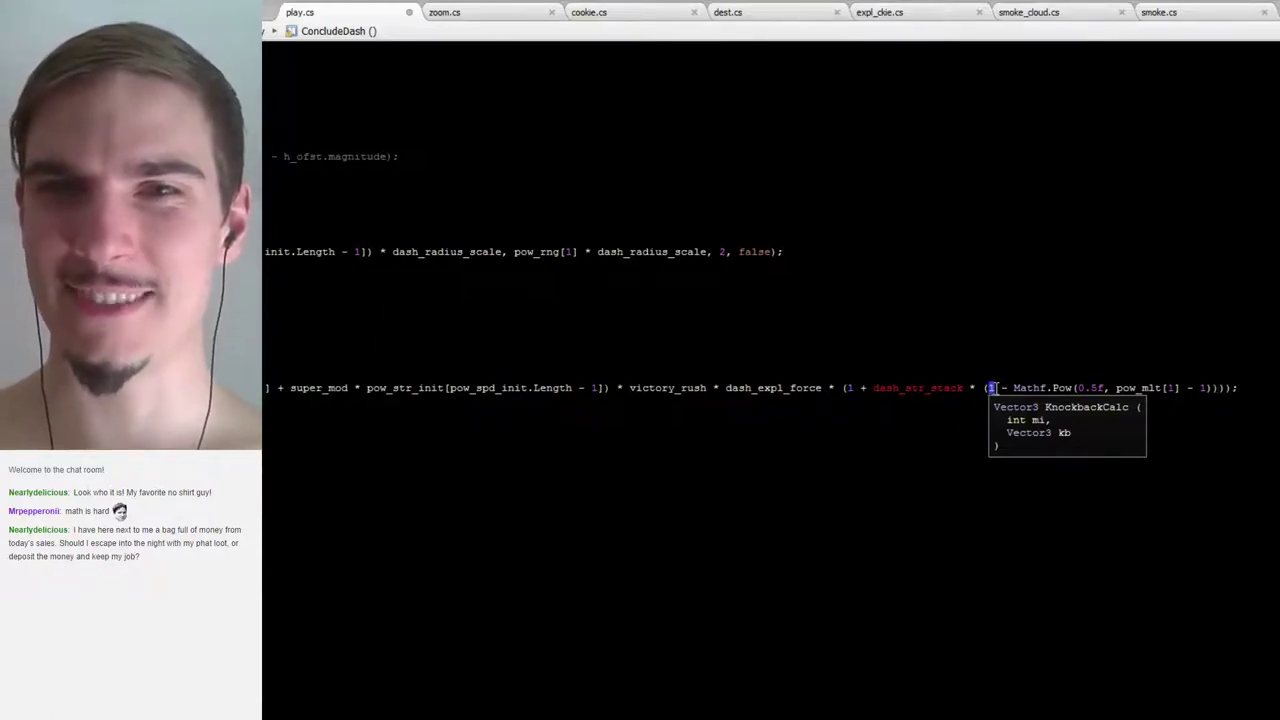
double_click(849, 388)
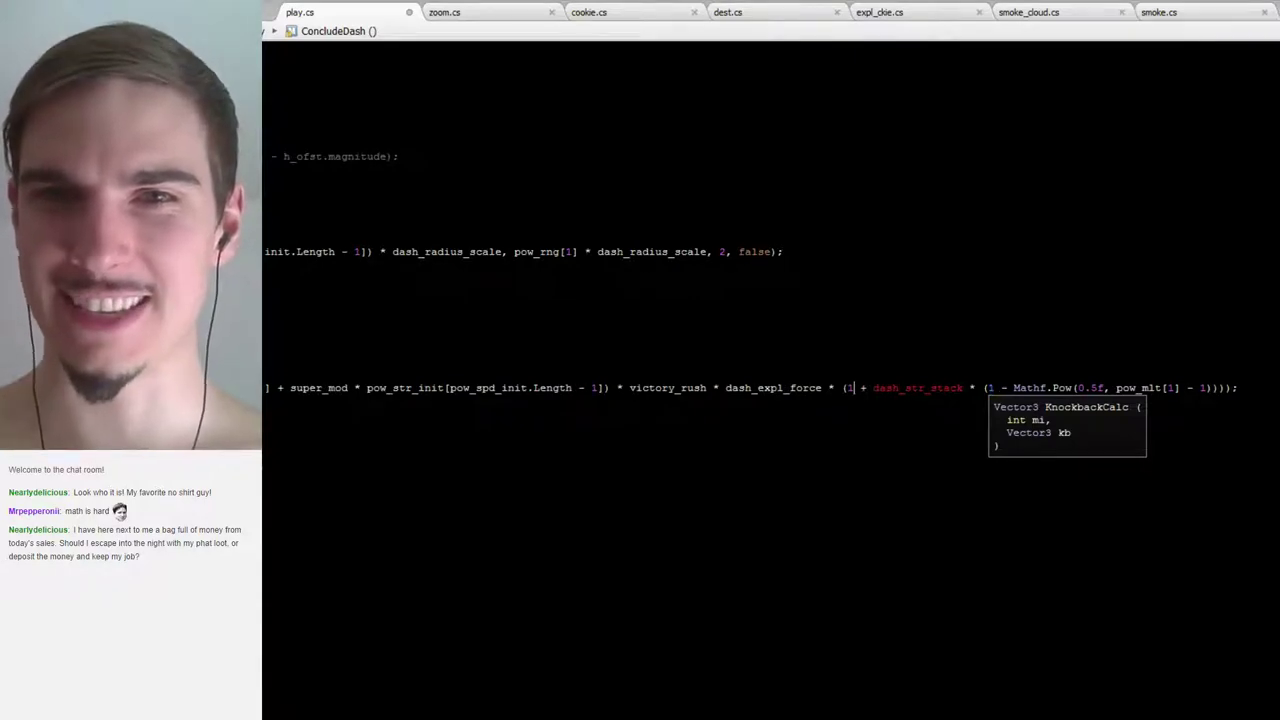
double_click(990, 388)
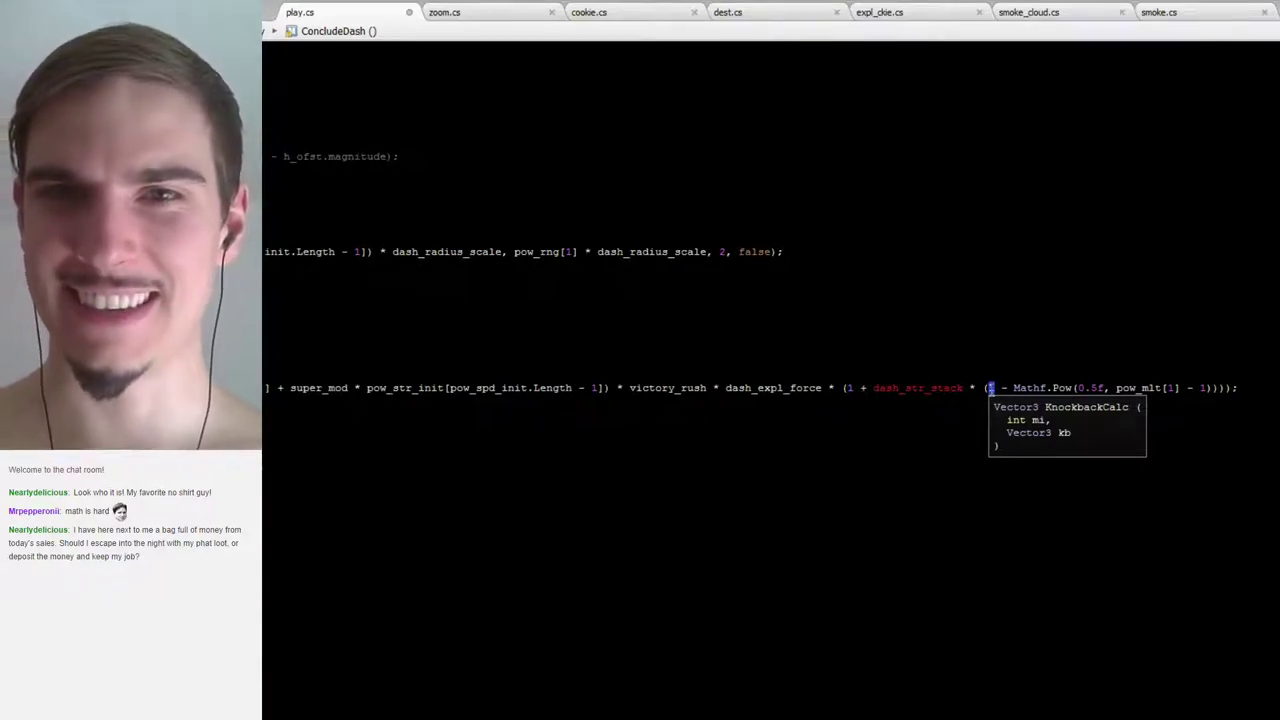
double_click(849, 388)
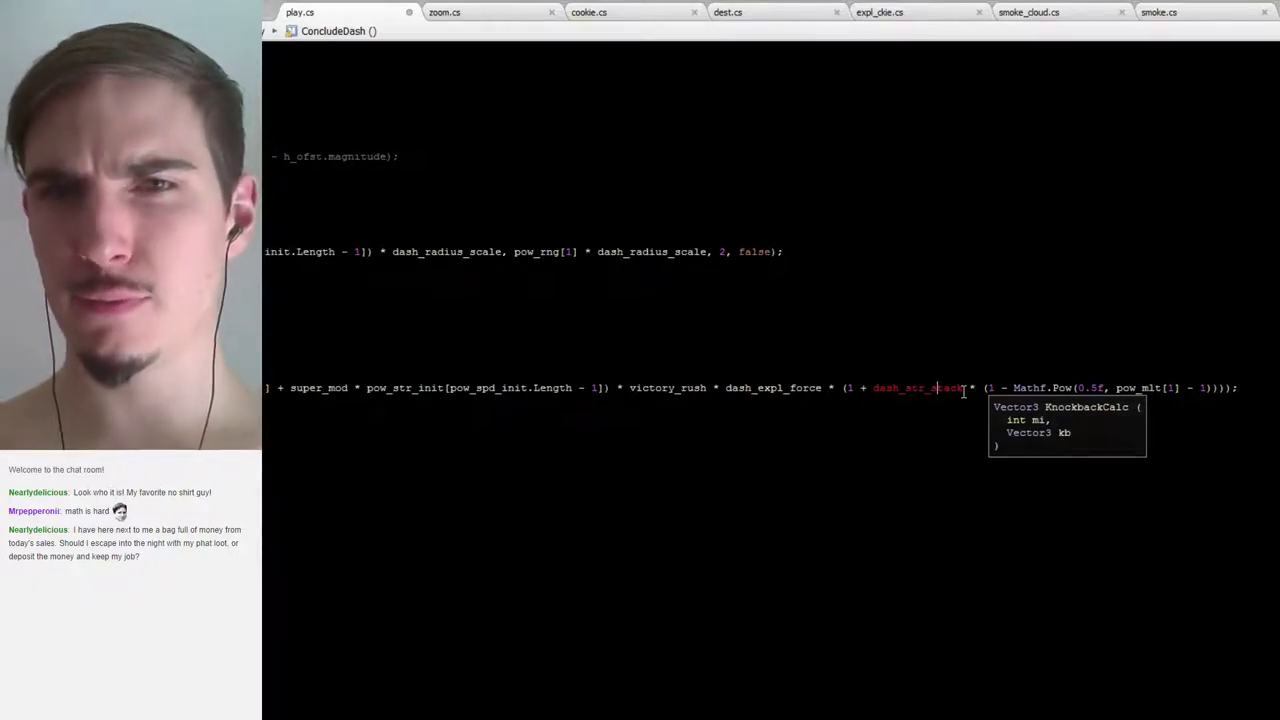
mouse_move(926, 390)
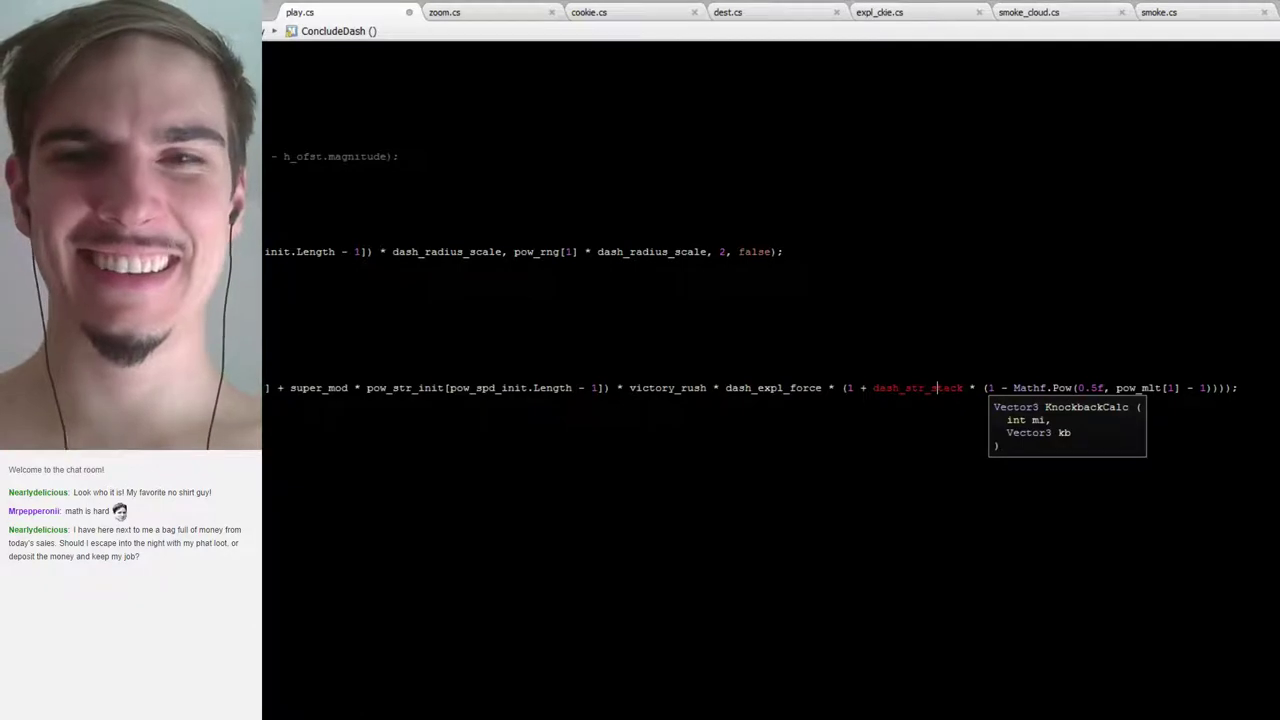
Search play.cs for 'dash' to reach the dash variable declarations near the top
double_click(888, 387)
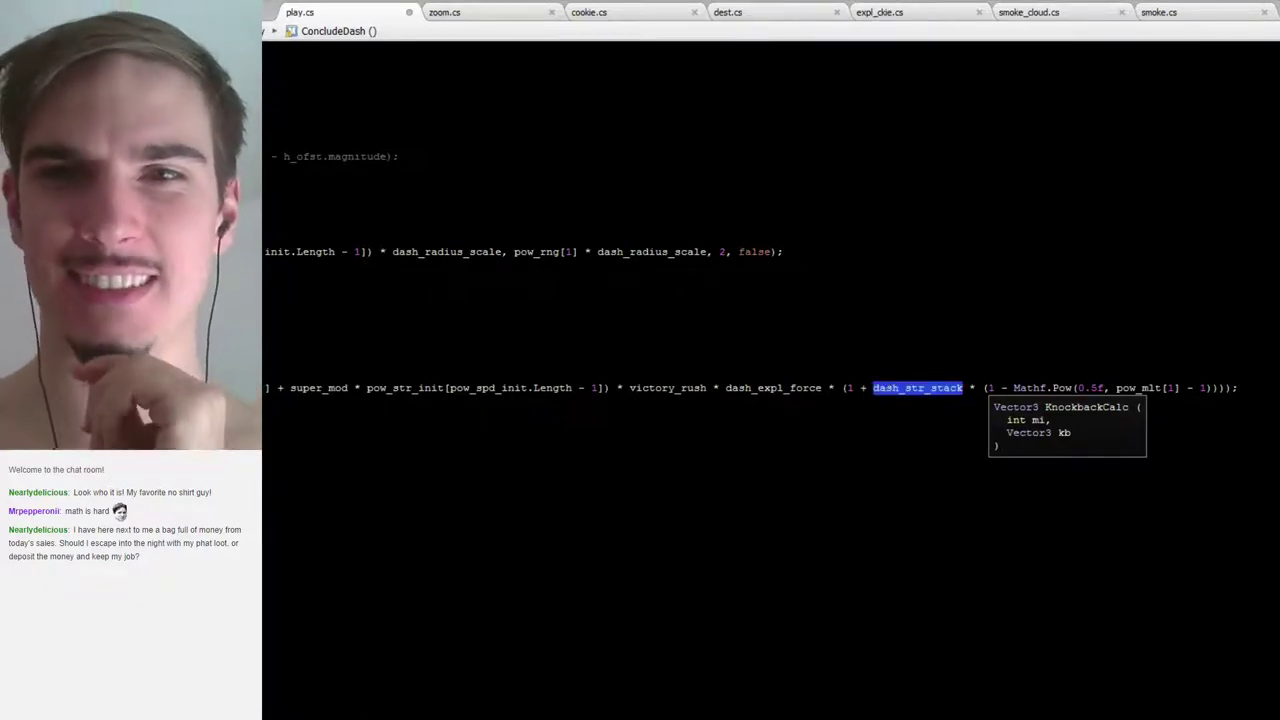
key("ctrl+Home")
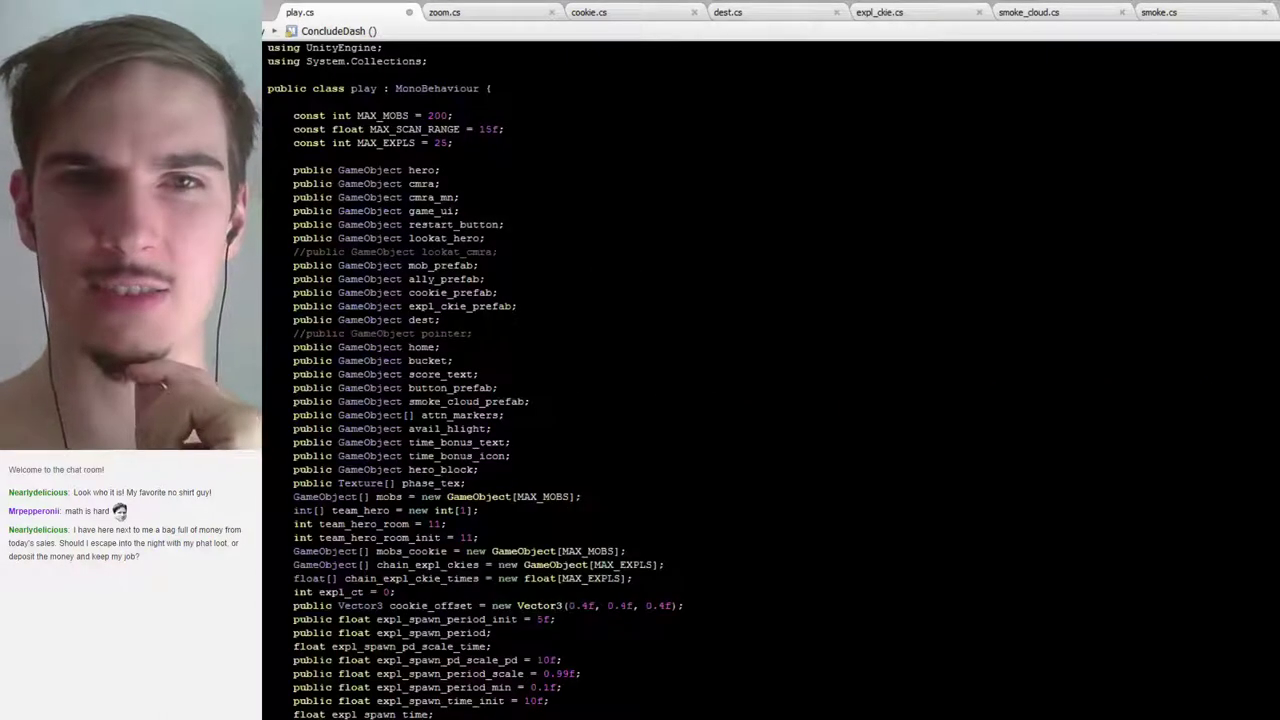
key("ctrl+f")
type("dash")
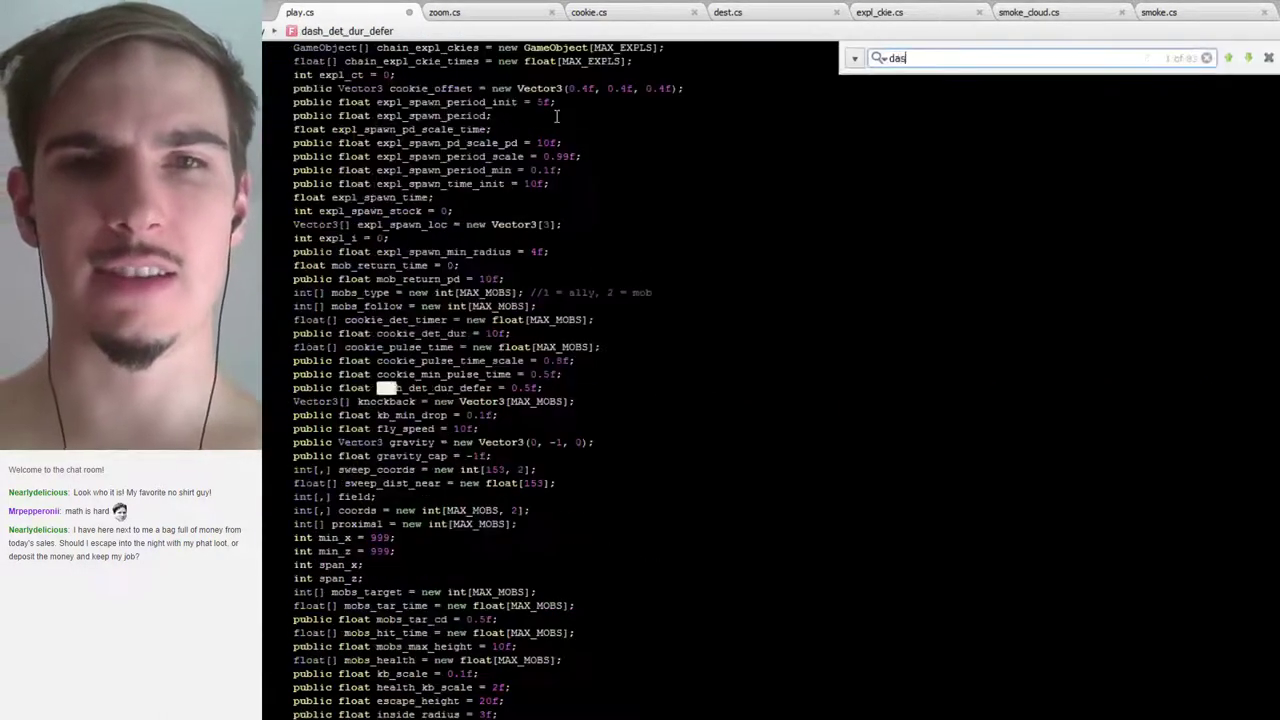
left_click(543, 387)
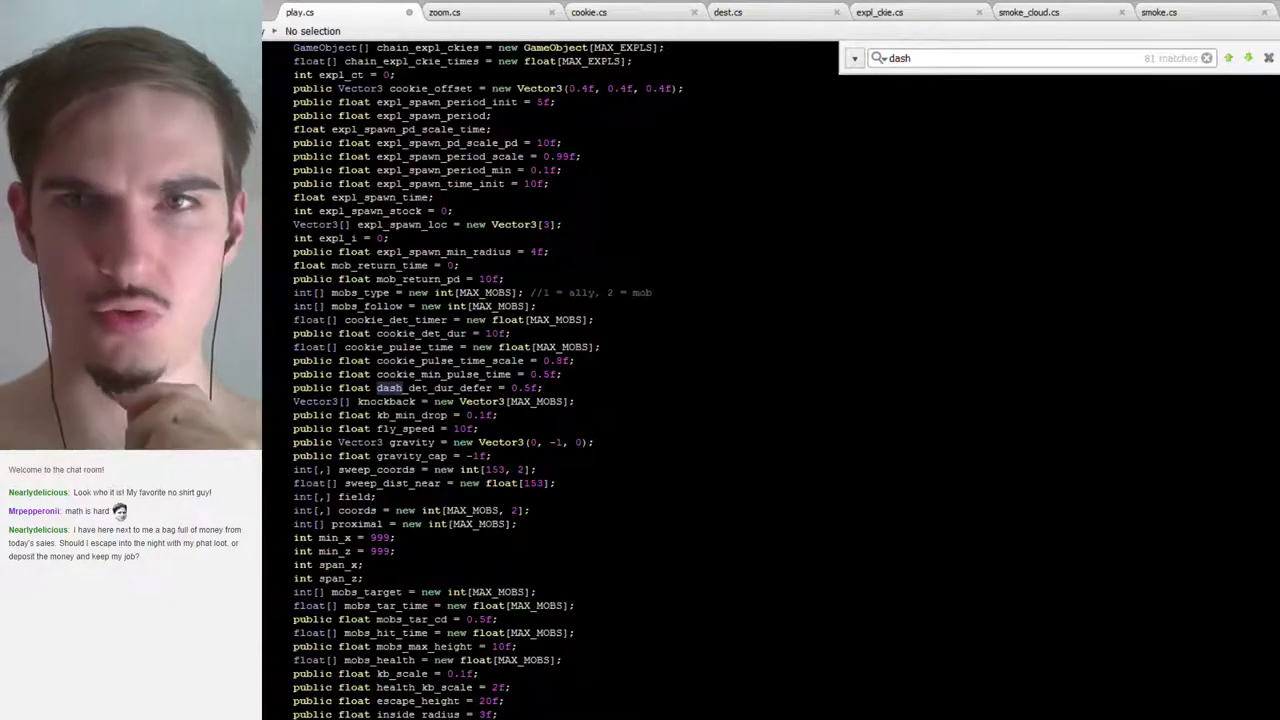
left_click(1247, 58)
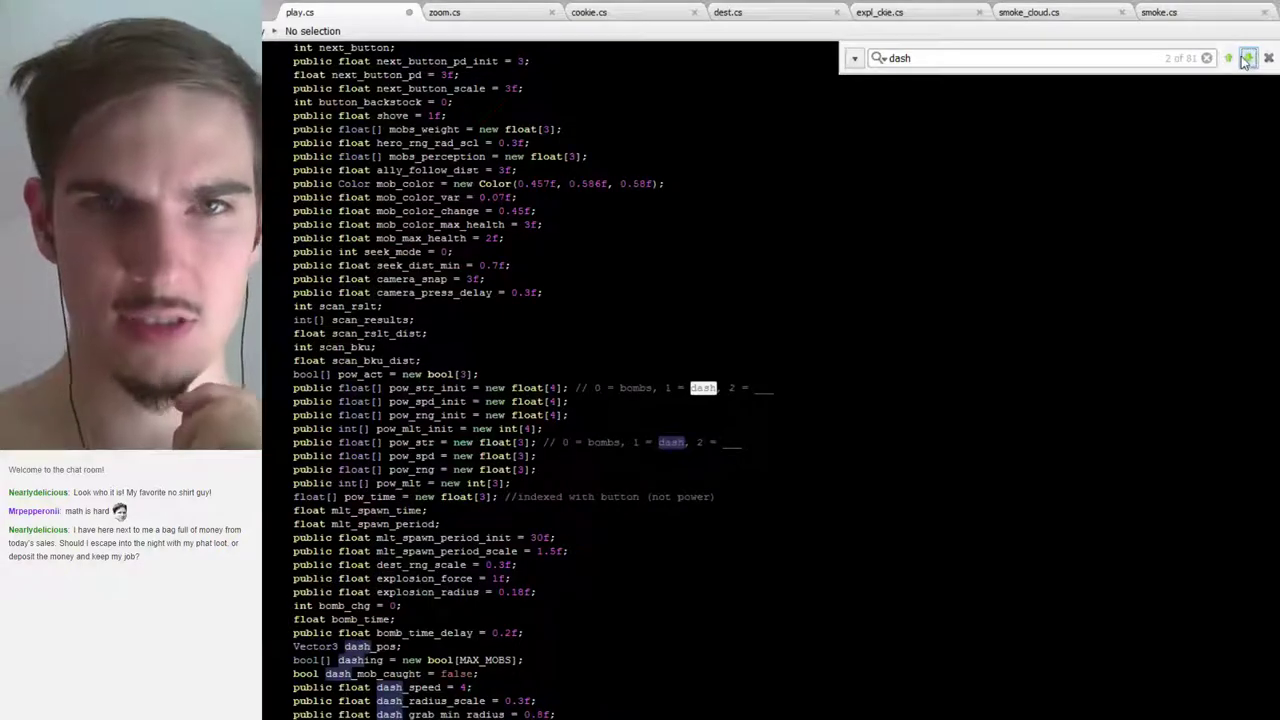
left_click(1247, 58)
left_click(1247, 58)
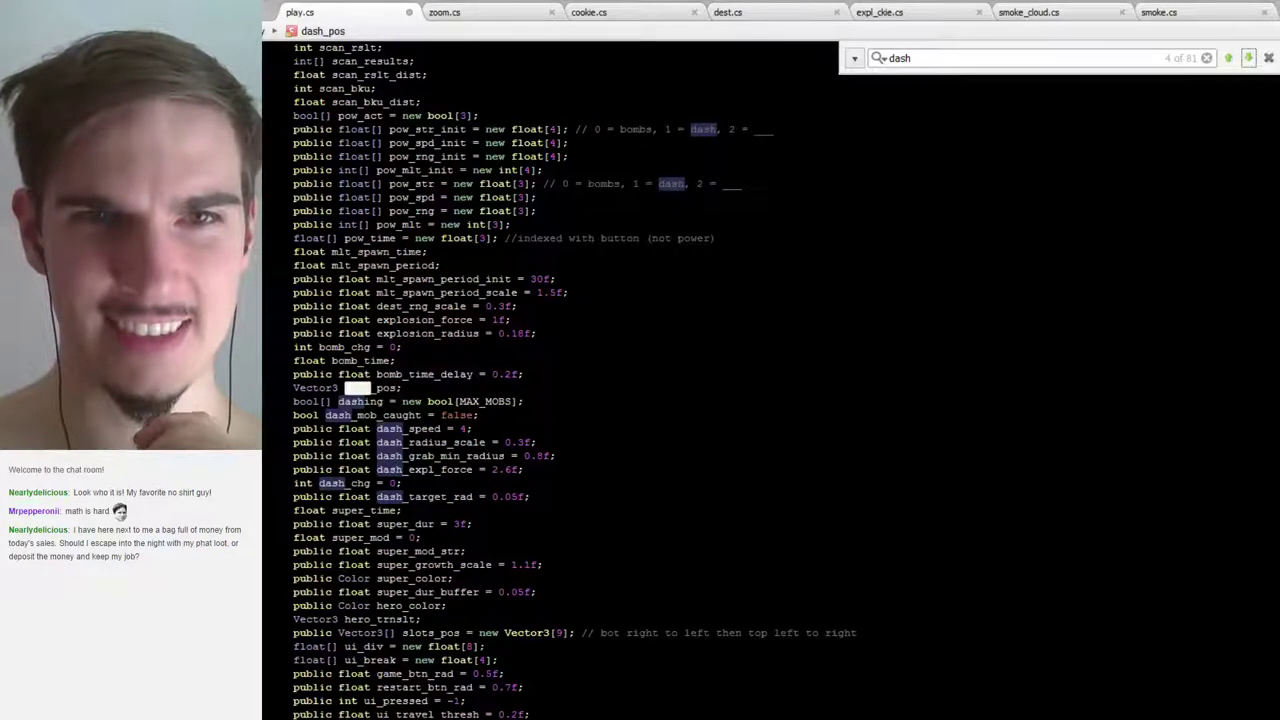
Add 'public float dash_str_stack = 0.7f;' below dash_target_rad, save play.cs, and return to Unity
left_click(679, 500)
key("Return")
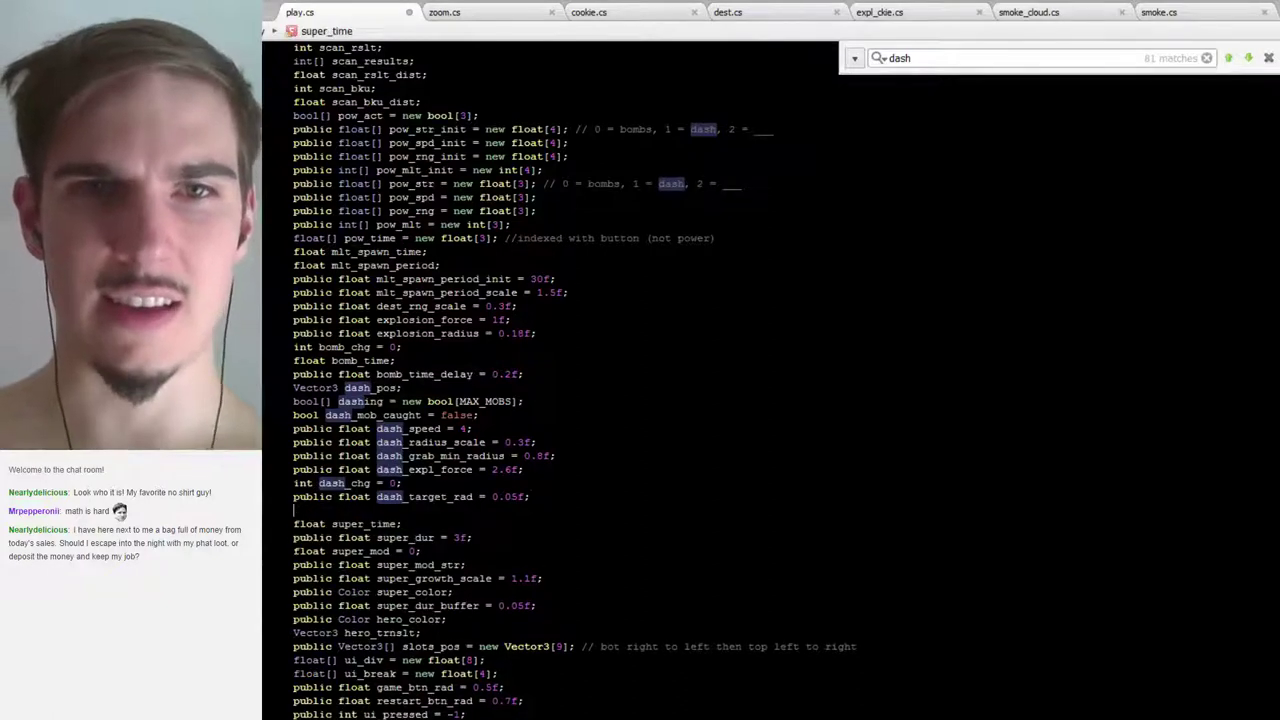
type("public f")
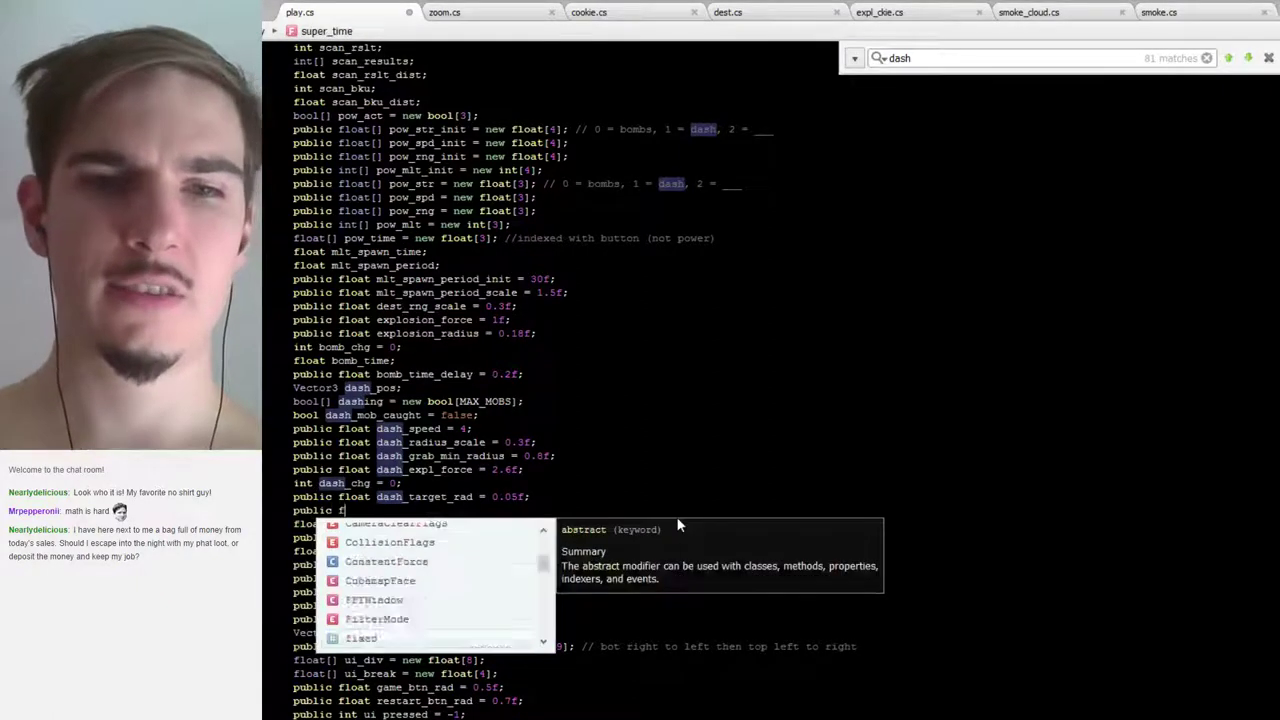
type("loat ")
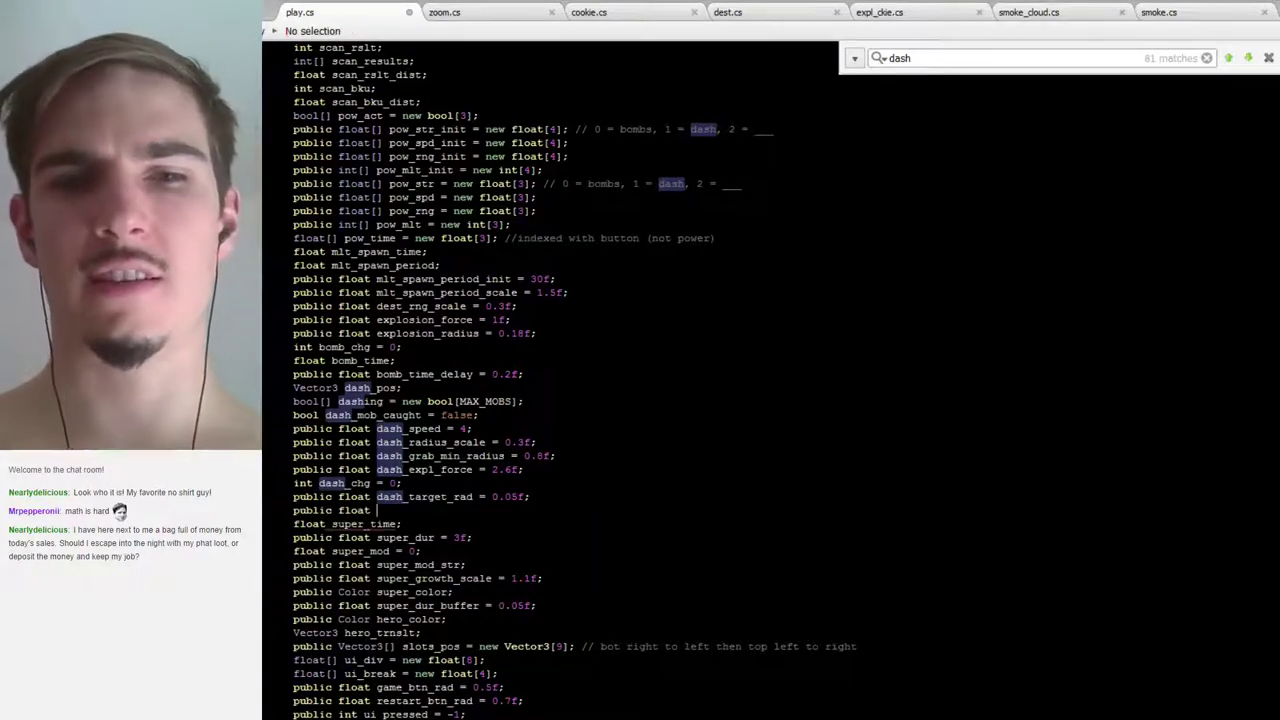
type("dash_str_stack = ")
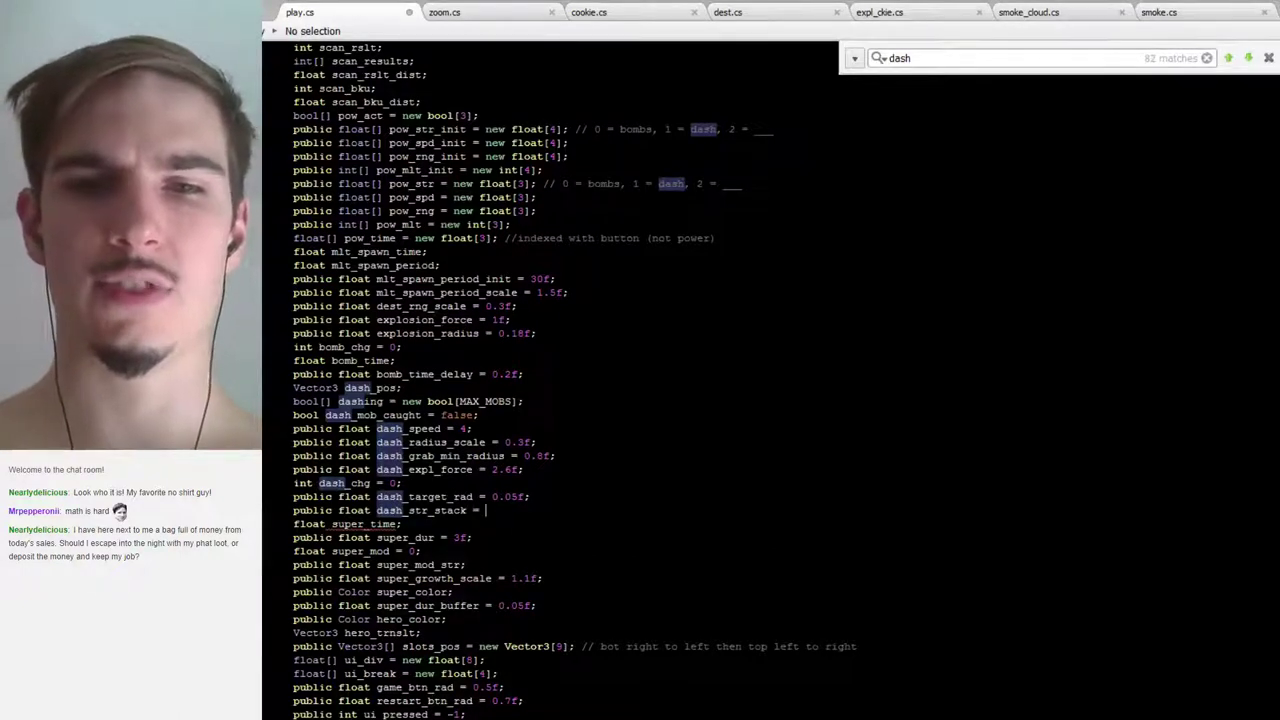
type("0.7f;")
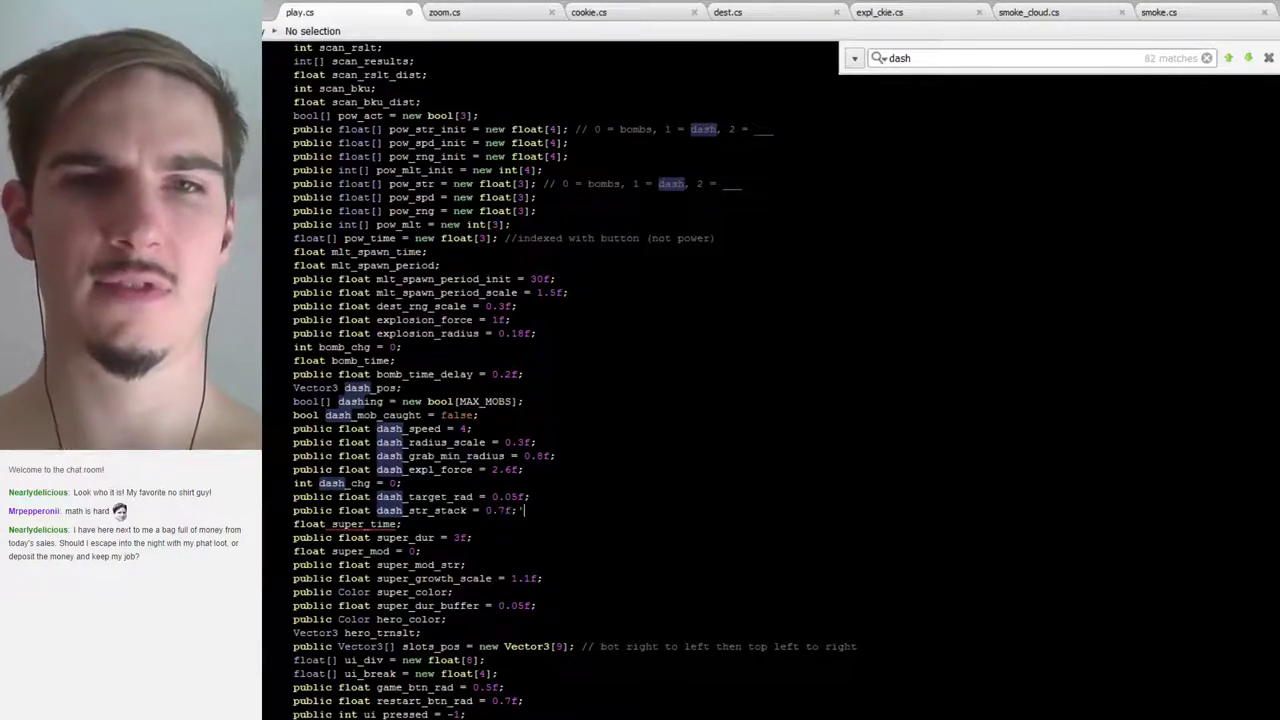
key("super+s")
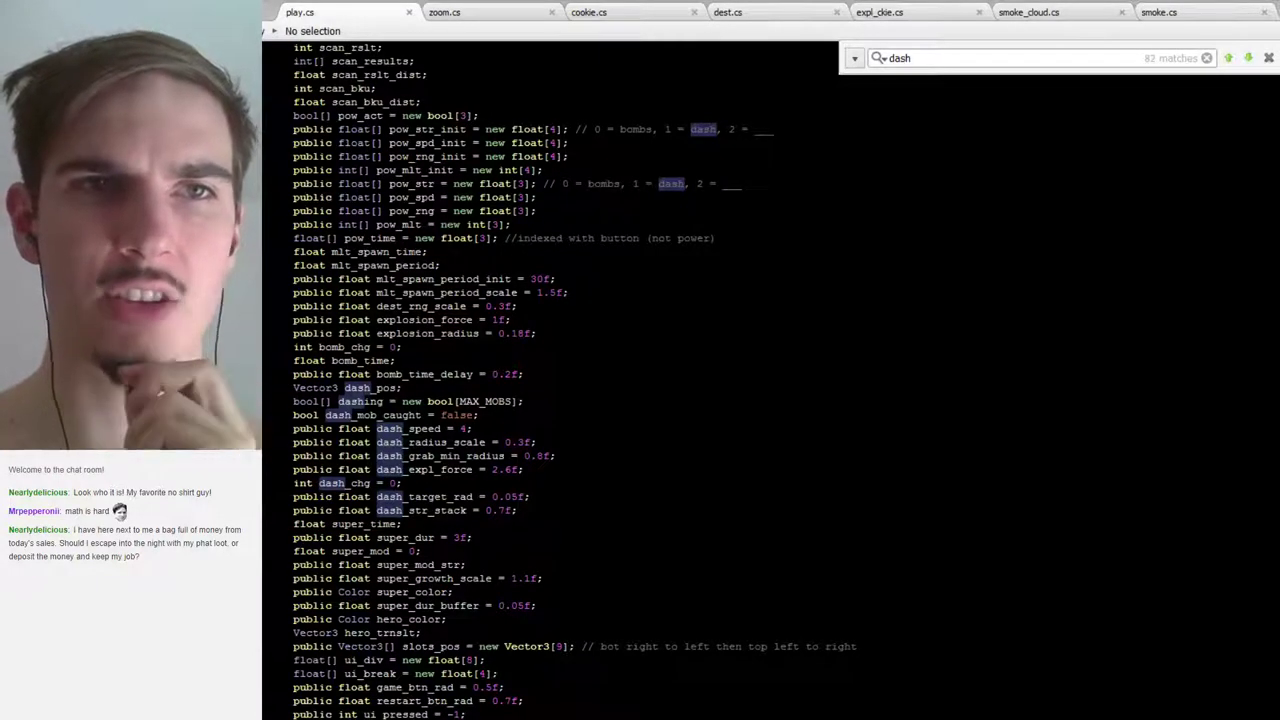
key("super+Tab")
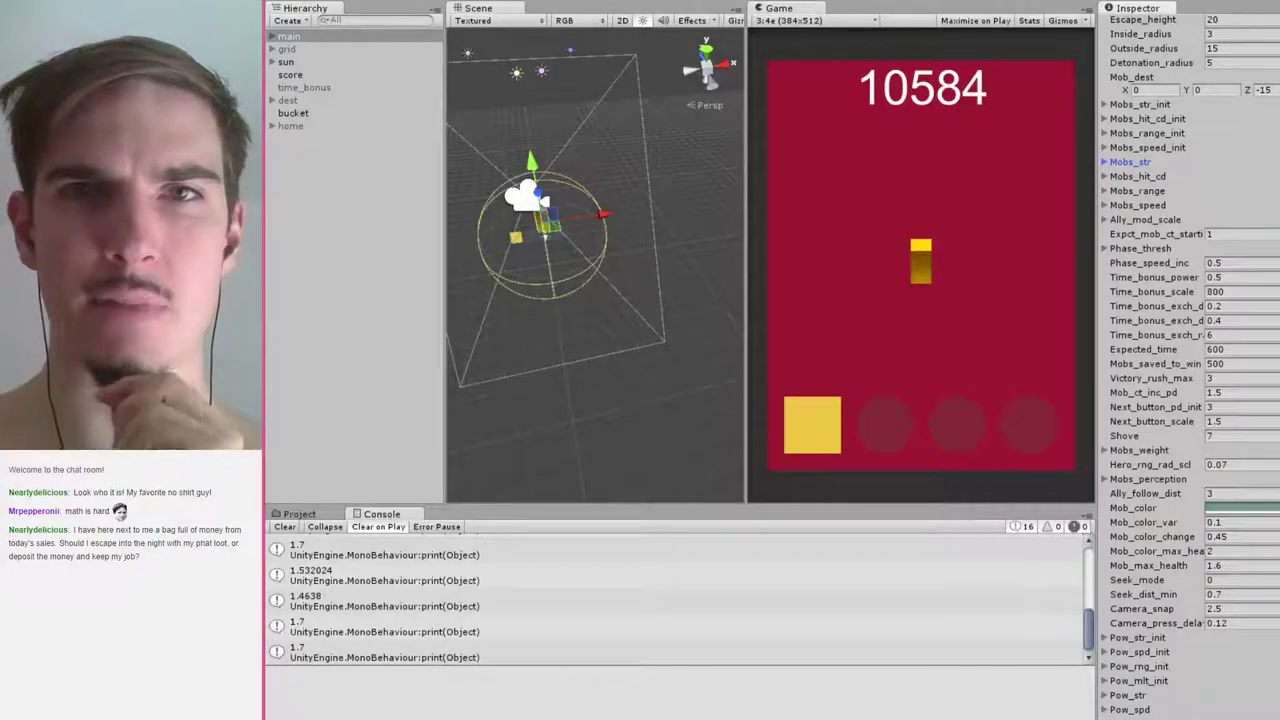
Start Play mode and set Pow_mlt Element 1 to 2 in the Inspector
key("ctrl+p")
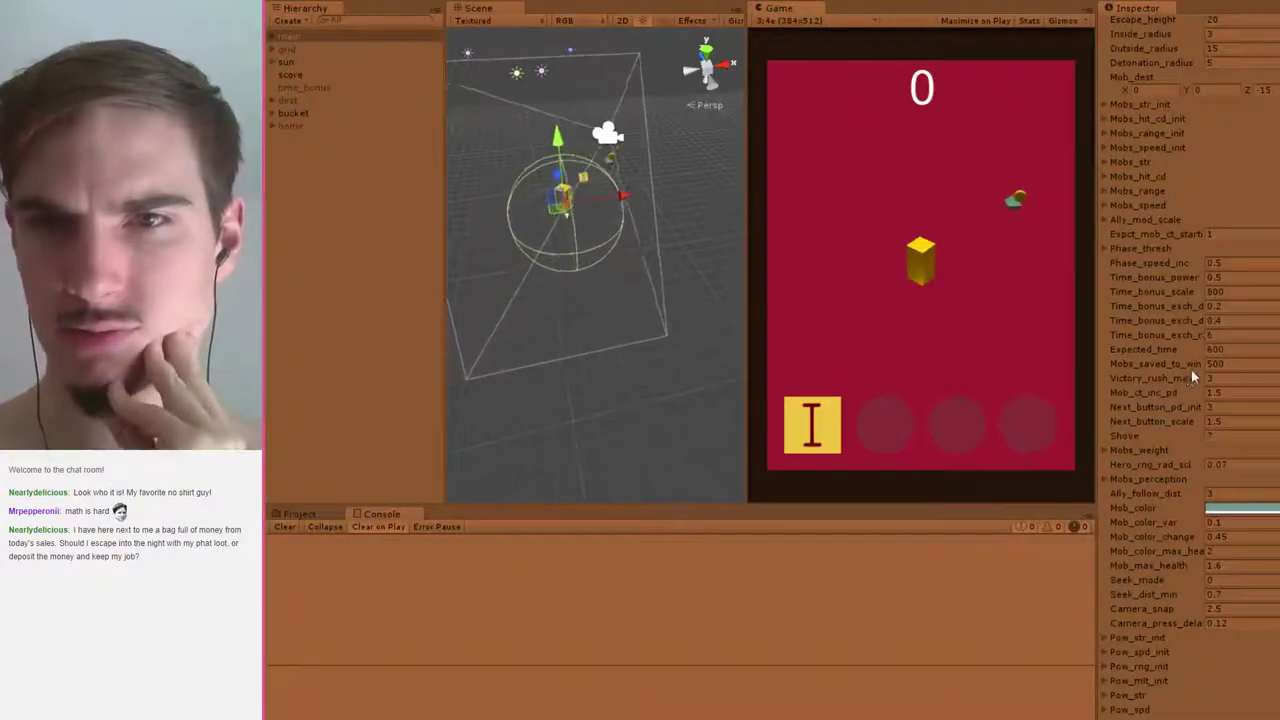
scroll(1191, 370, "down", 5)
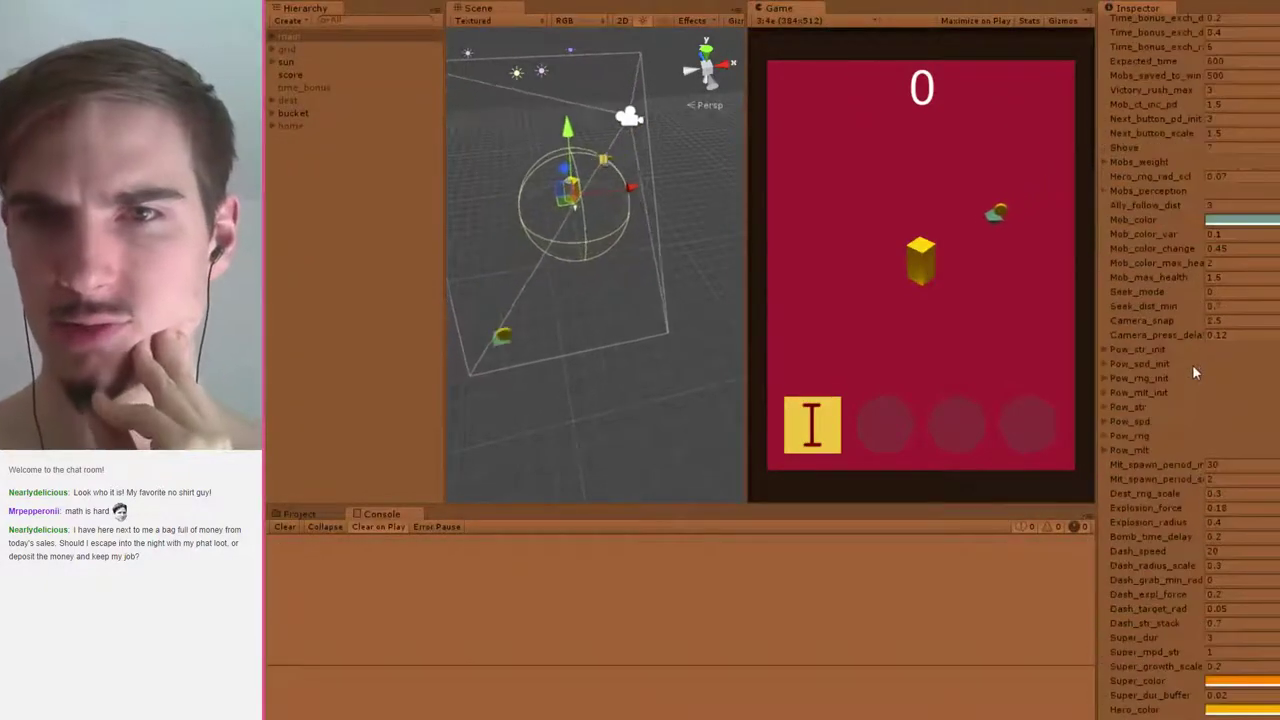
left_click(1104, 450)
left_click(1215, 493)
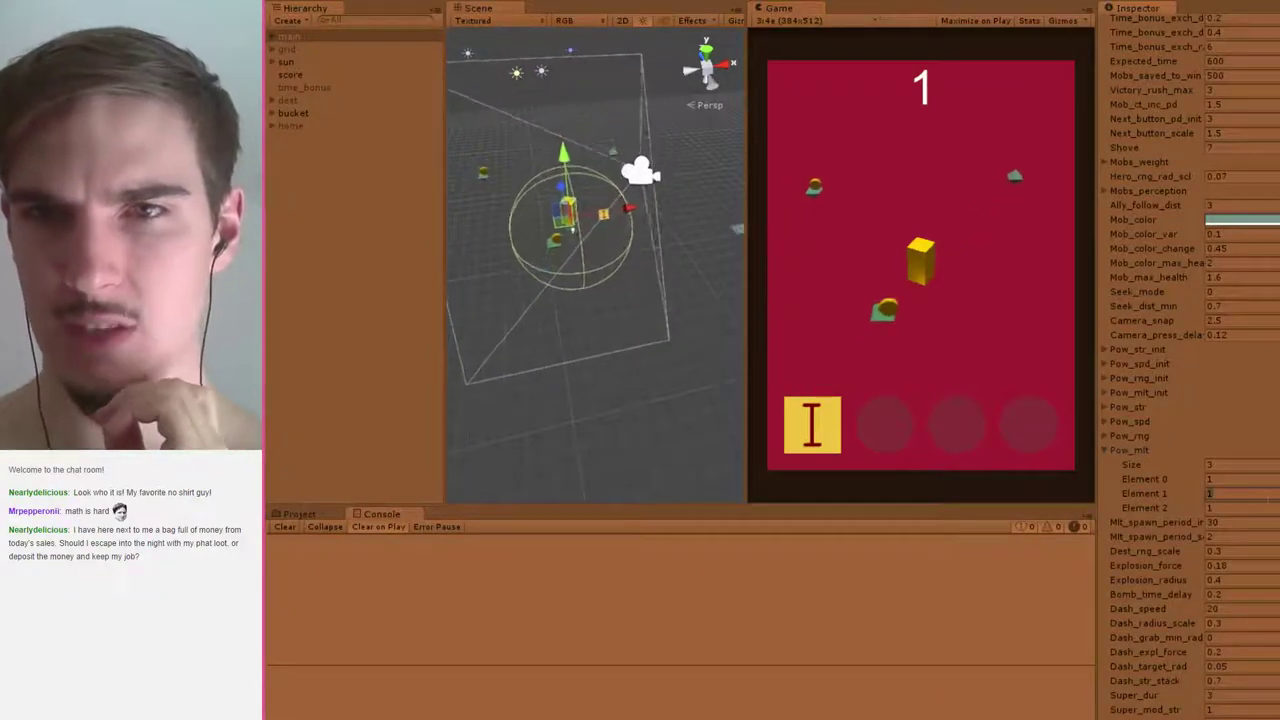
type("2")
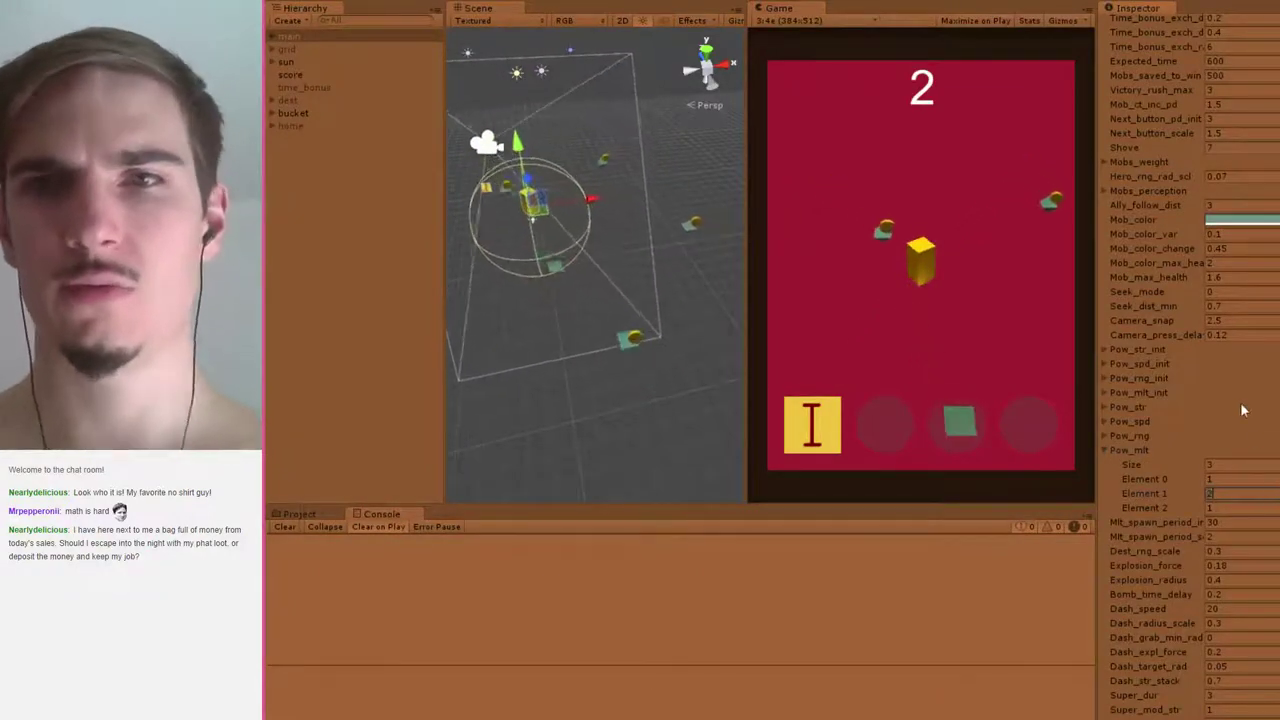
left_click(1226, 384)
left_click(1107, 379)
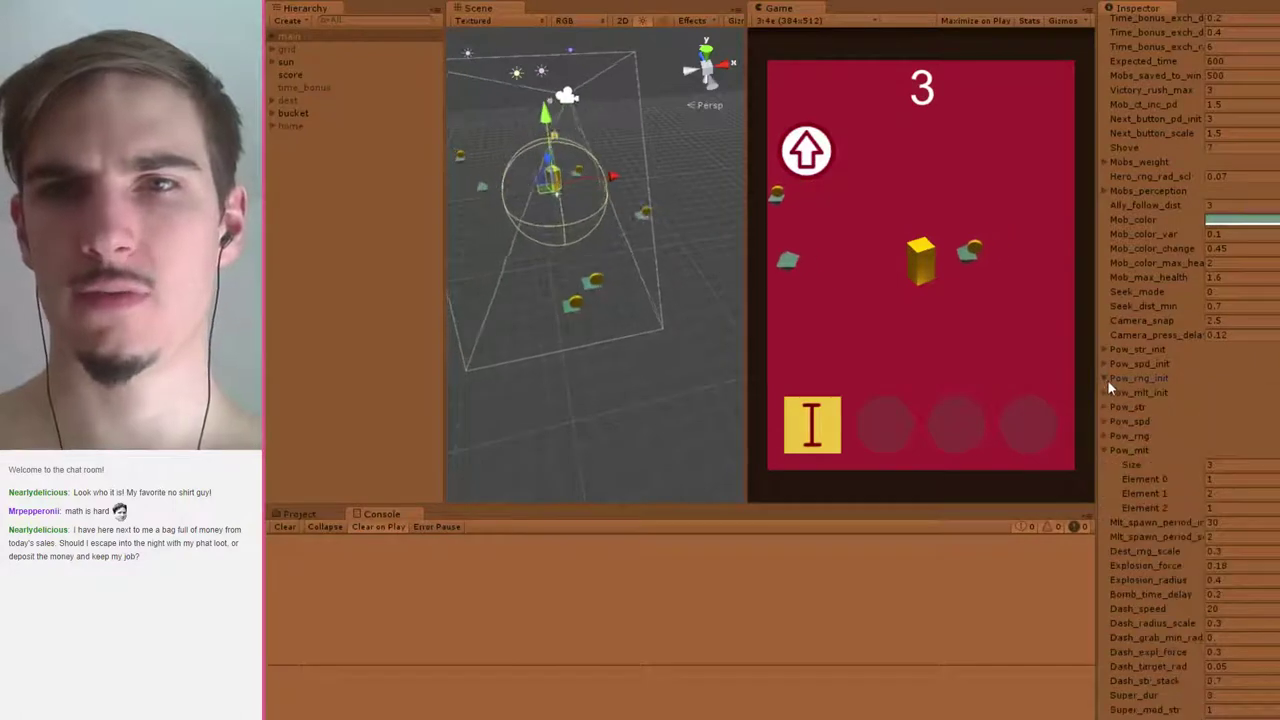
Slot the collected burst power-up and use the third-slot power as the score climbs to 98
left_click(1215, 493)
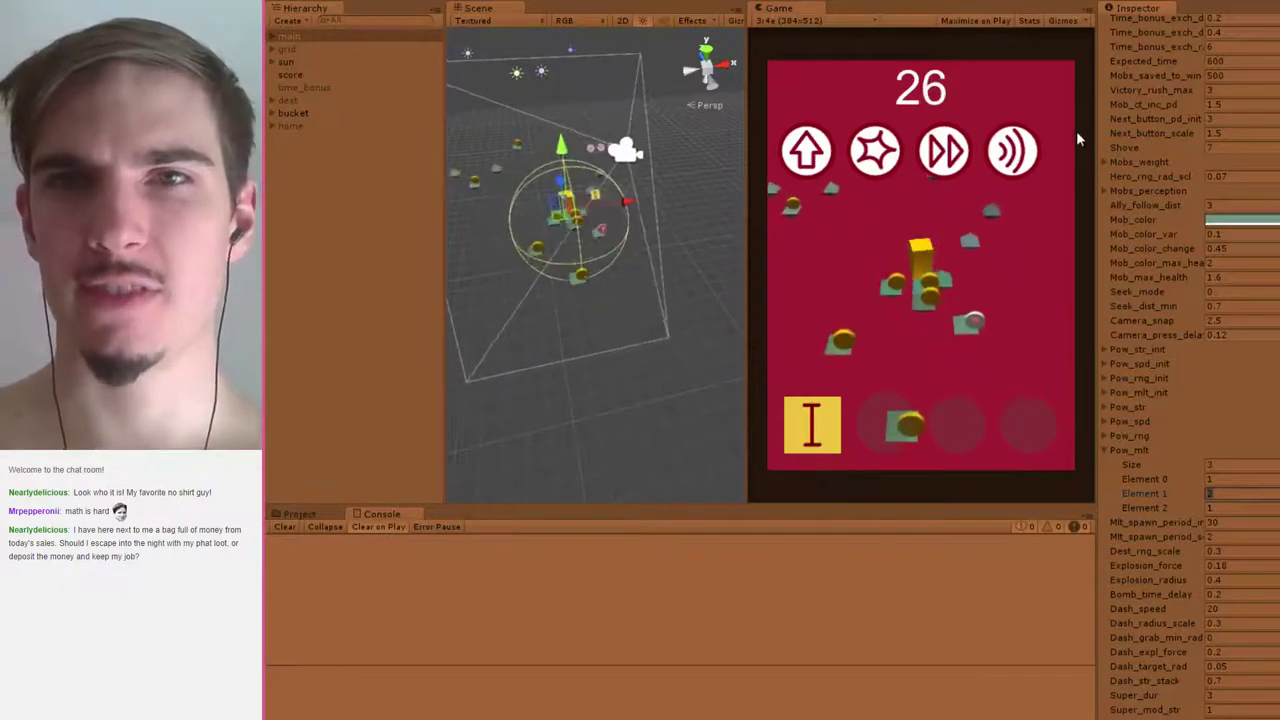
left_click(875, 152)
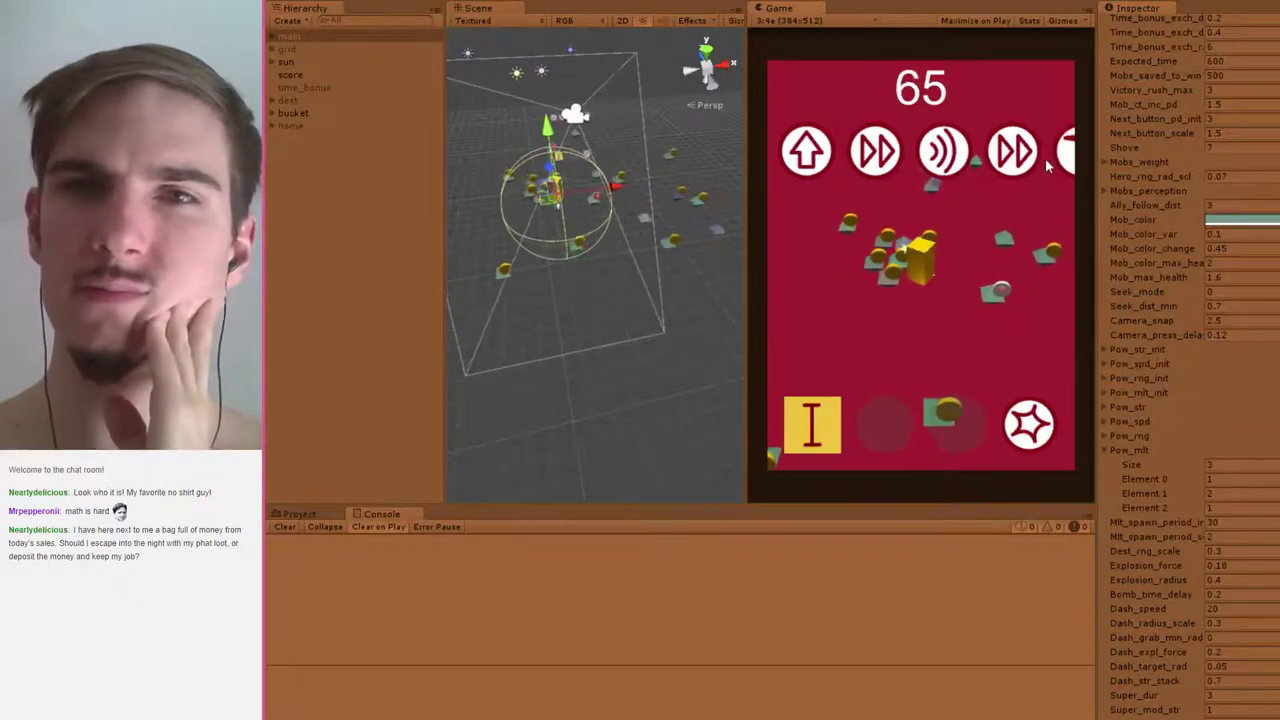
left_click(959, 425)
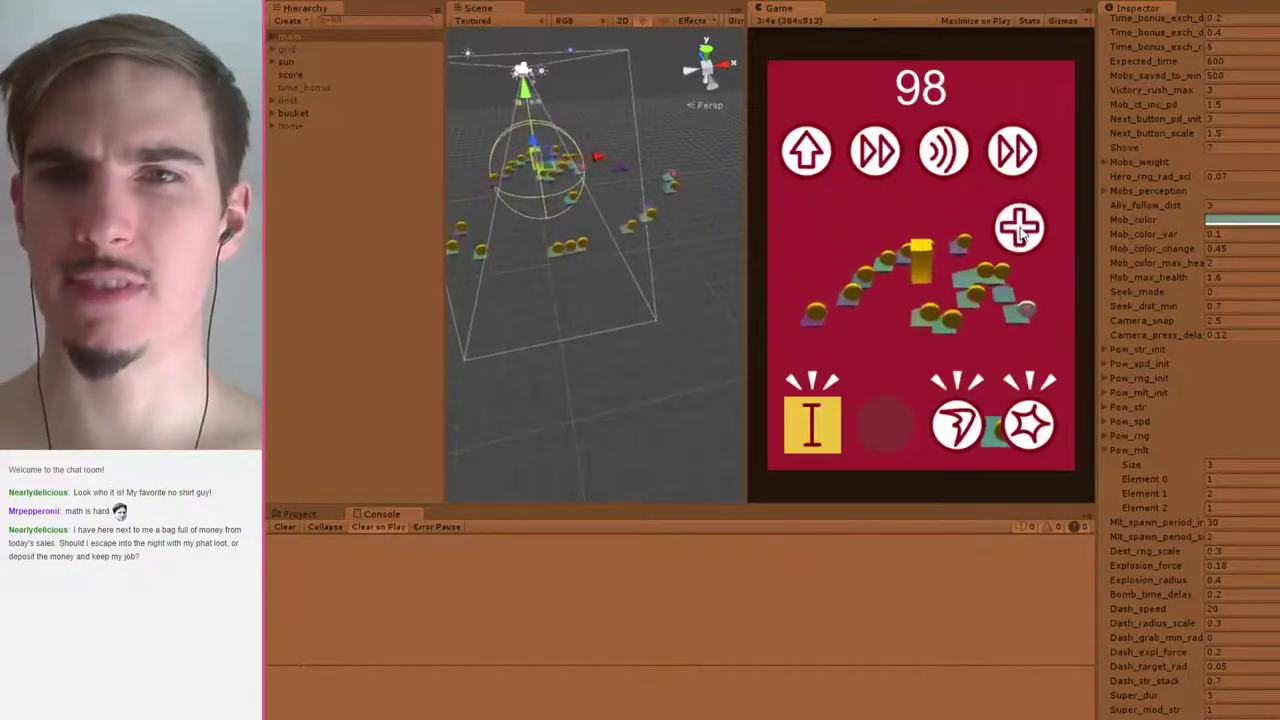
Fire the dash and burst power-ups repeatedly to gather allies and clear mobs
left_click(955, 425)
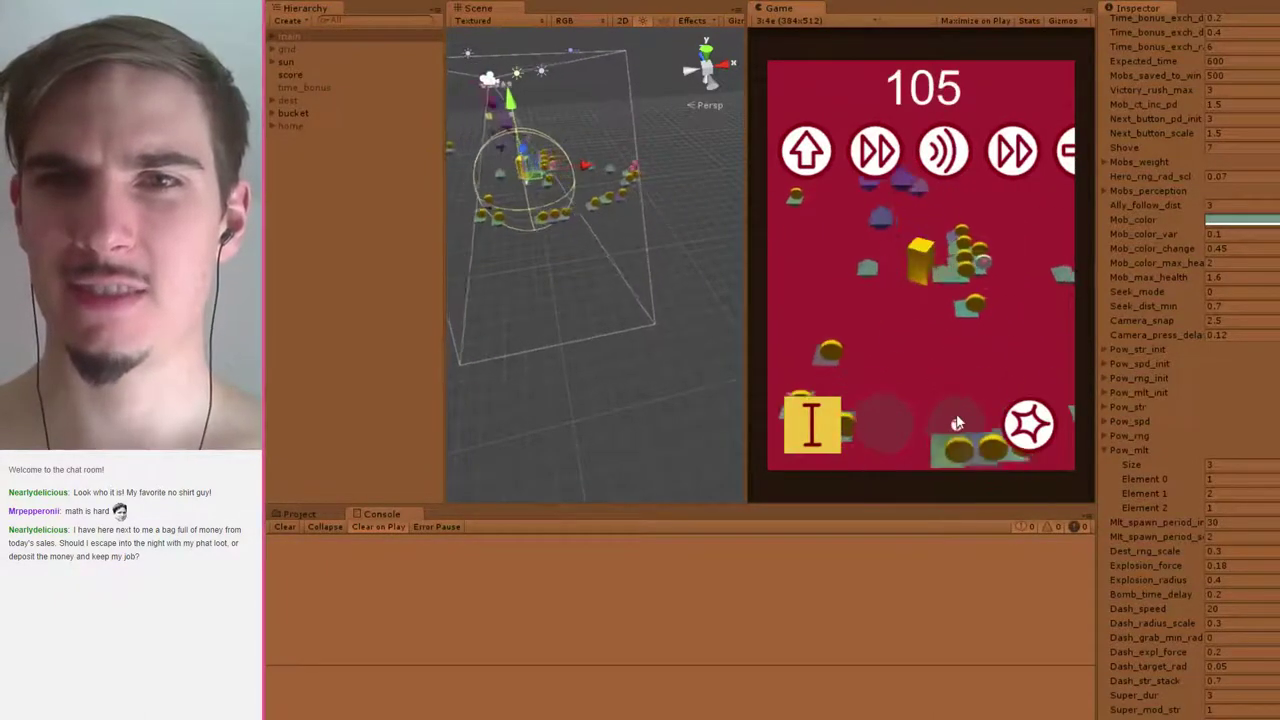
left_click(1020, 418)
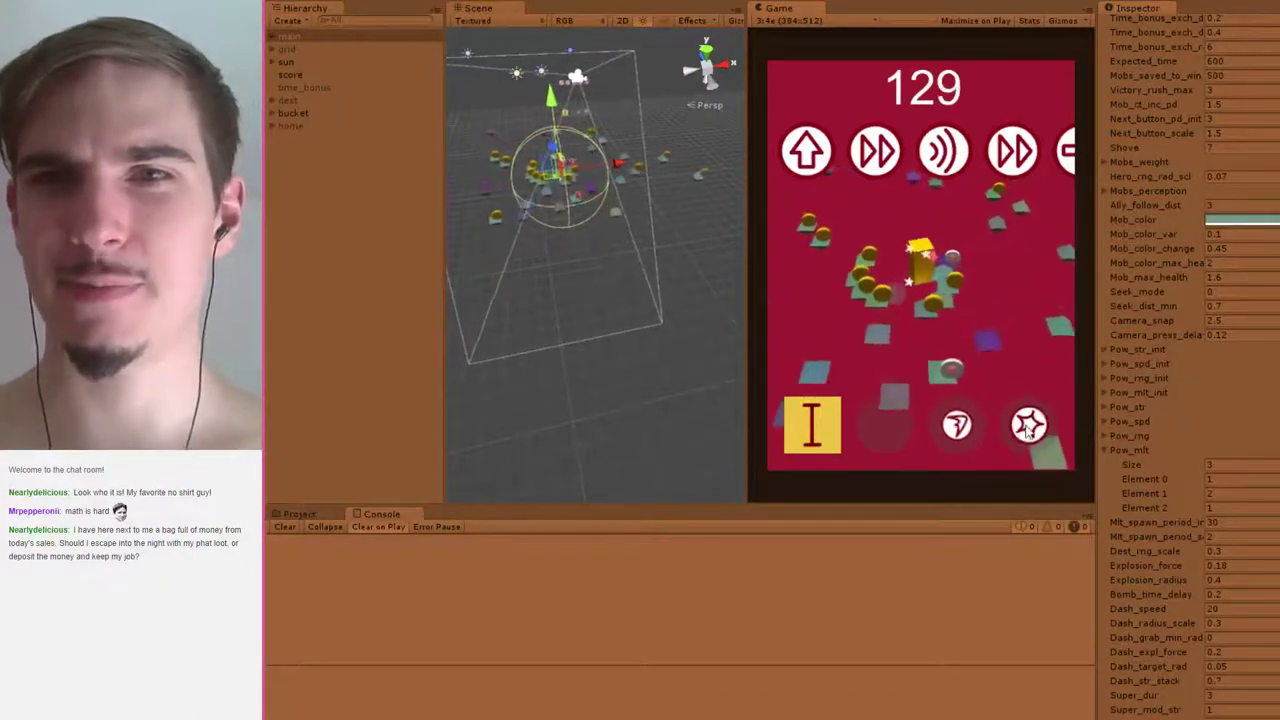
left_click(1036, 427)
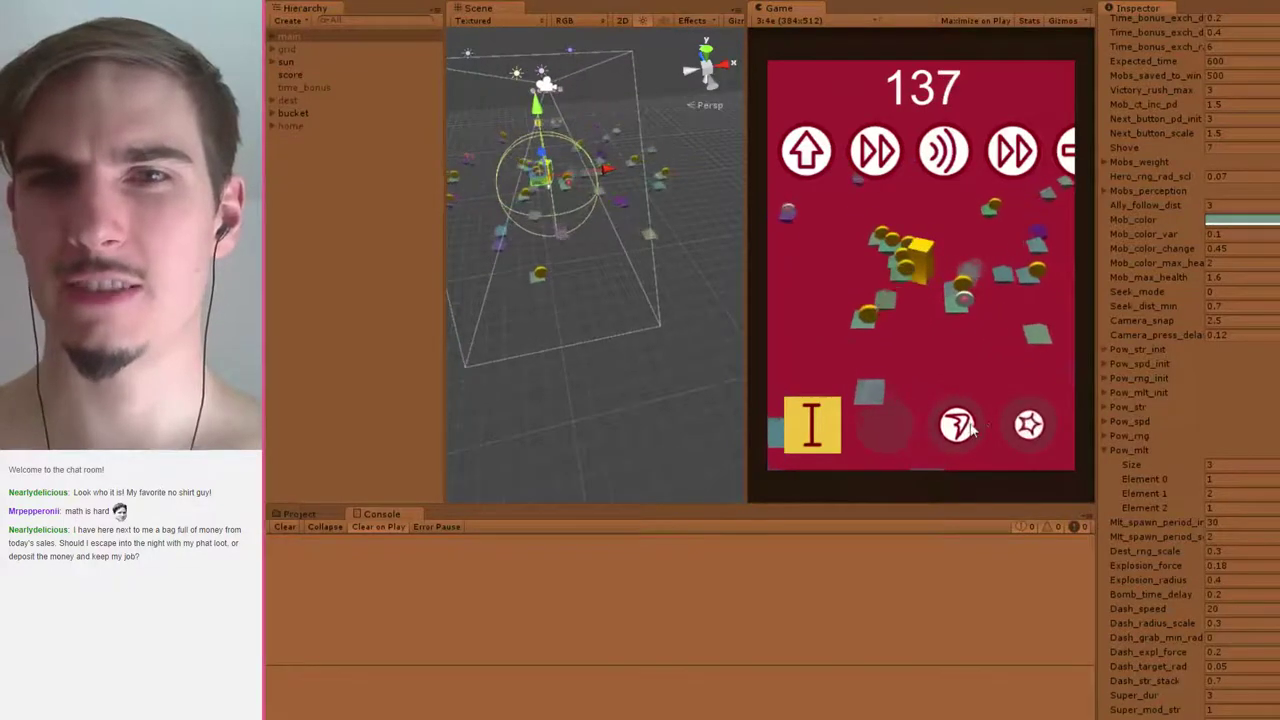
left_click(1033, 425)
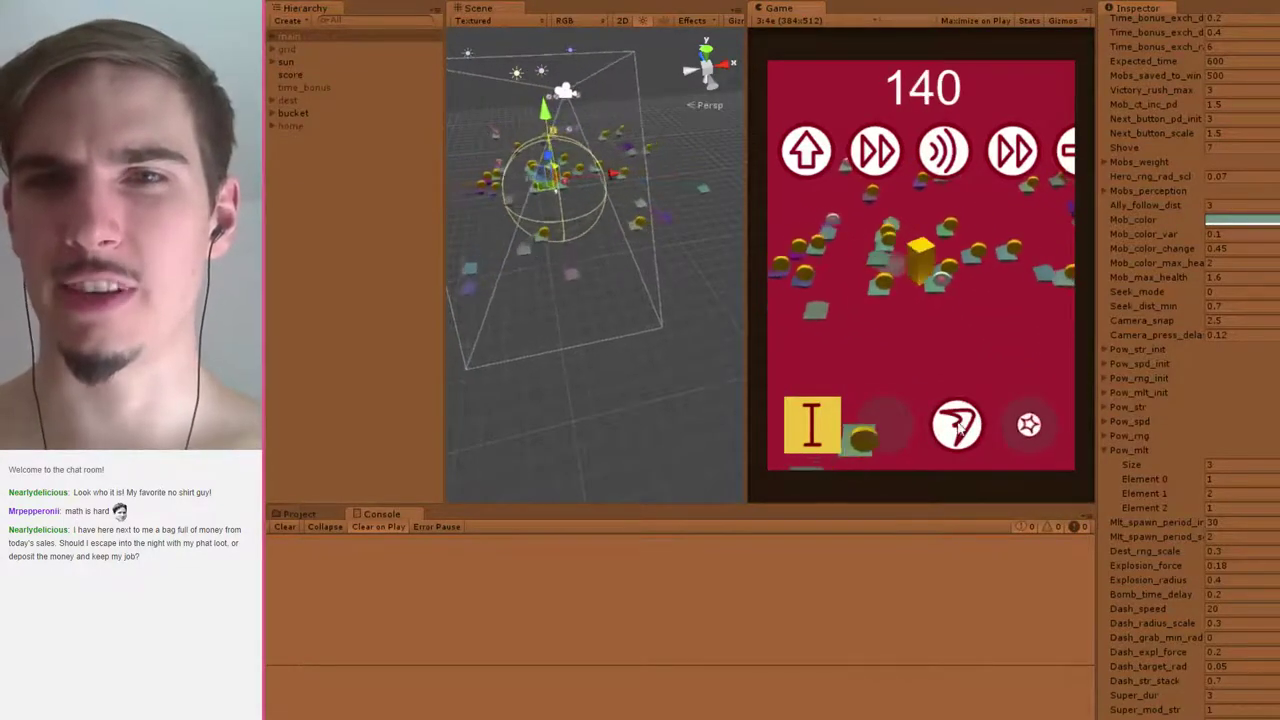
left_click(958, 425)
left_click(1032, 426)
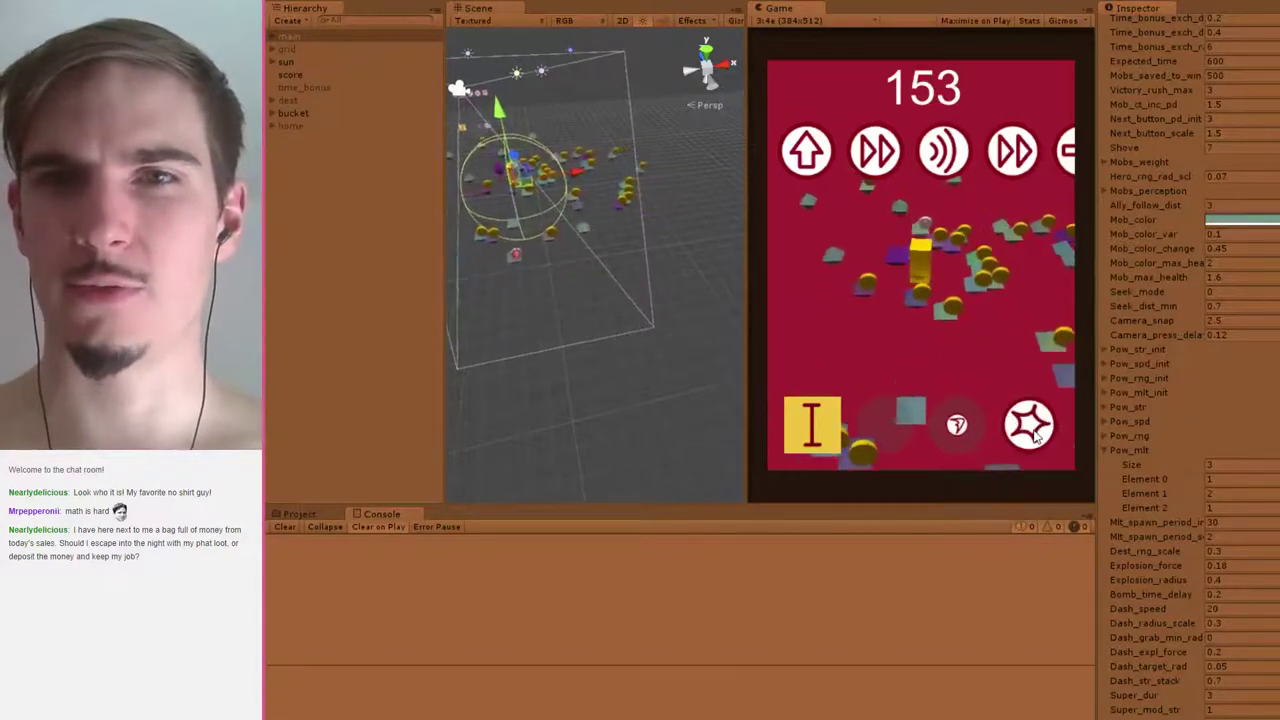
left_click(1031, 426)
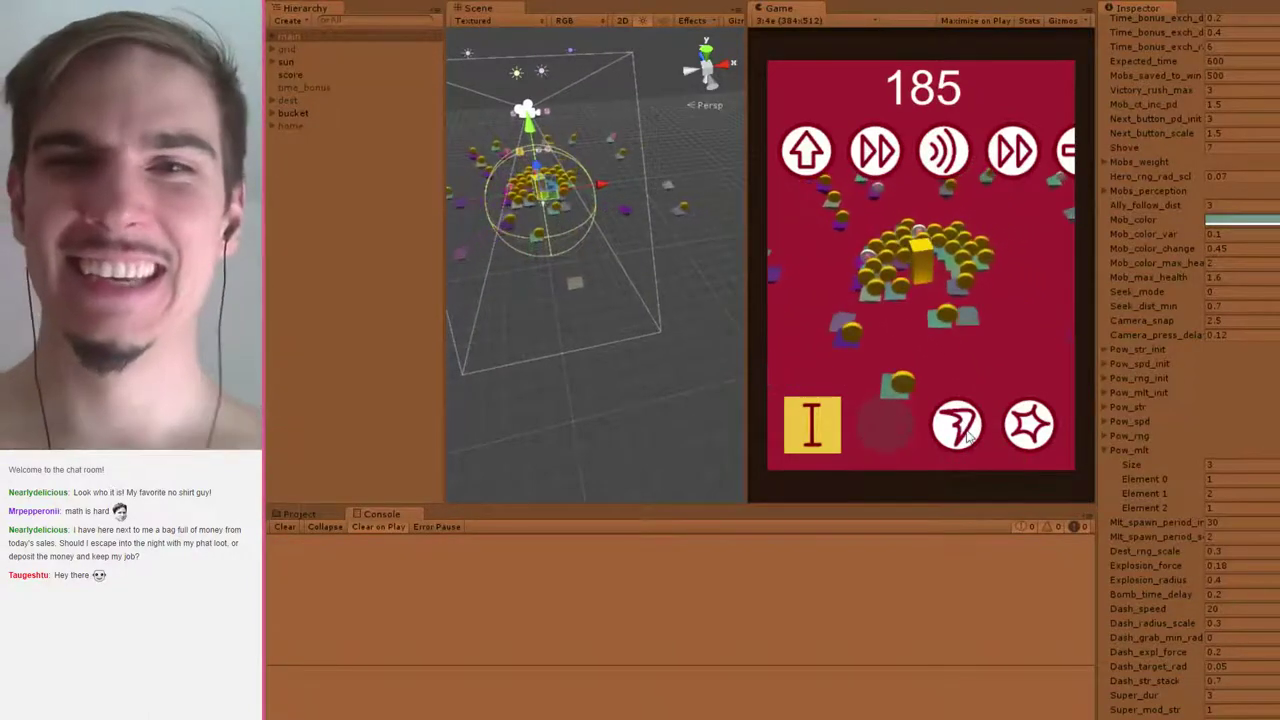
left_click(957, 425)
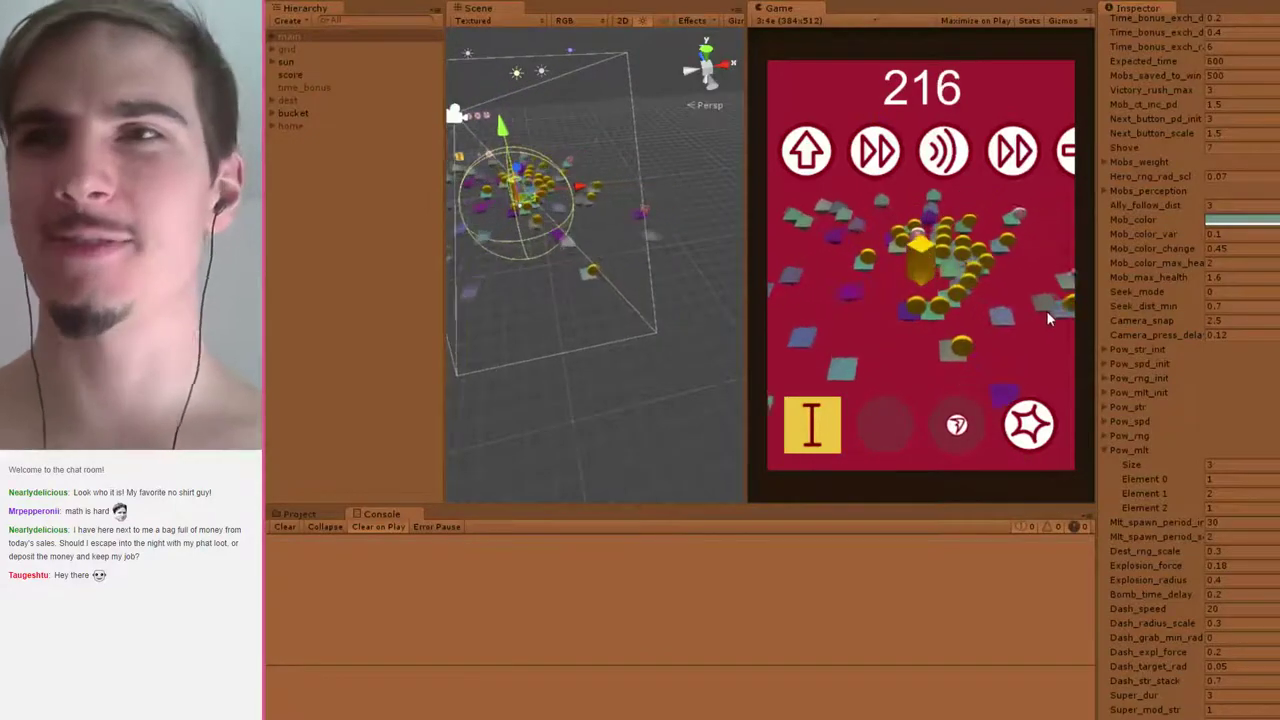
left_click(1033, 420)
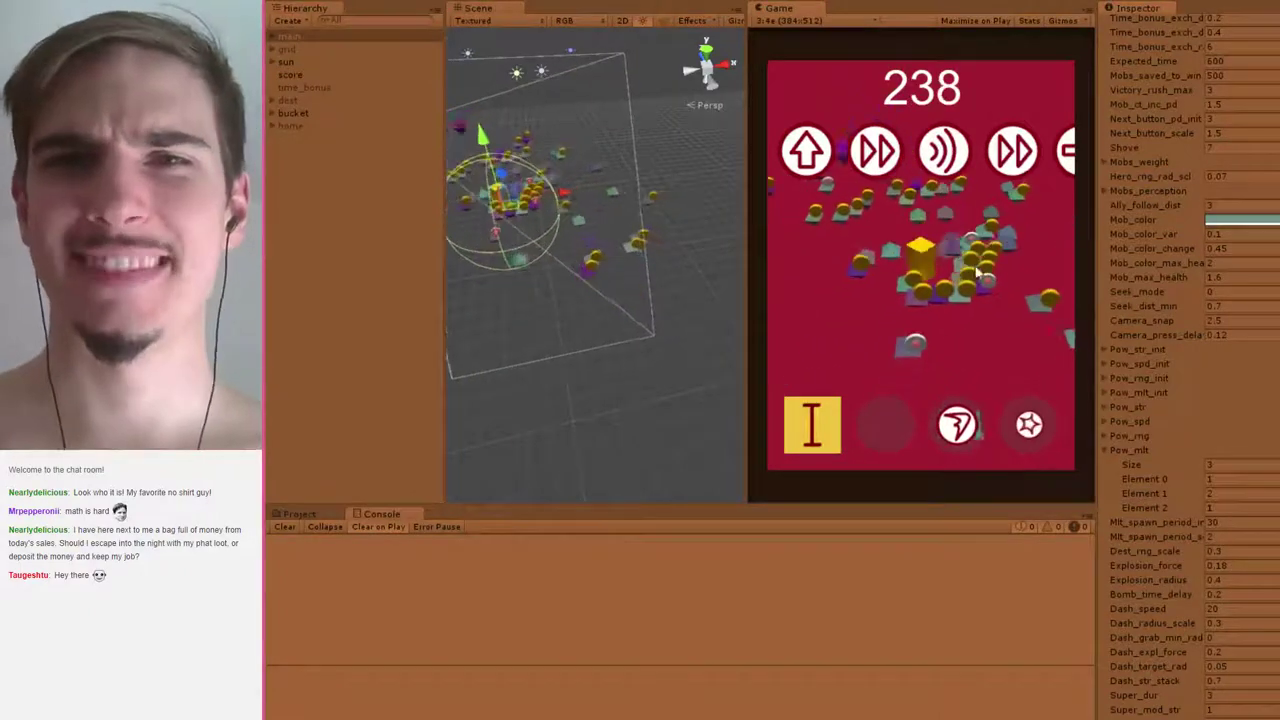
left_click(962, 425)
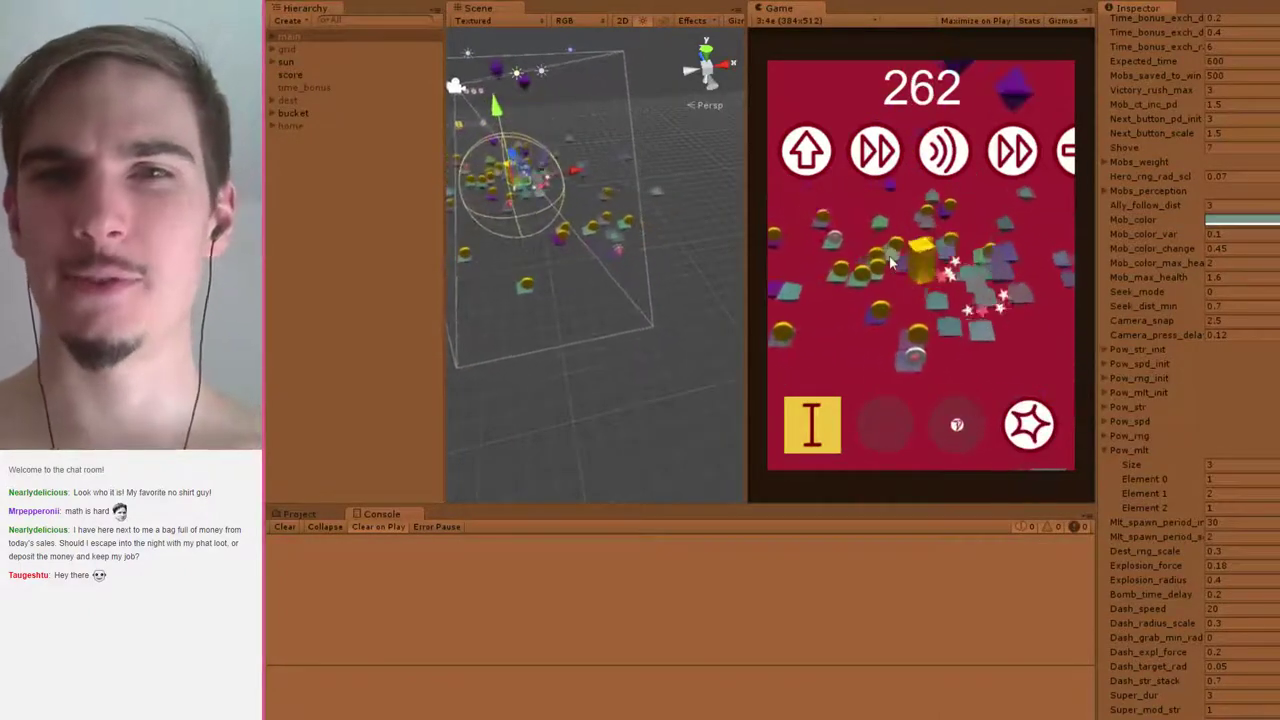
left_click(1035, 425)
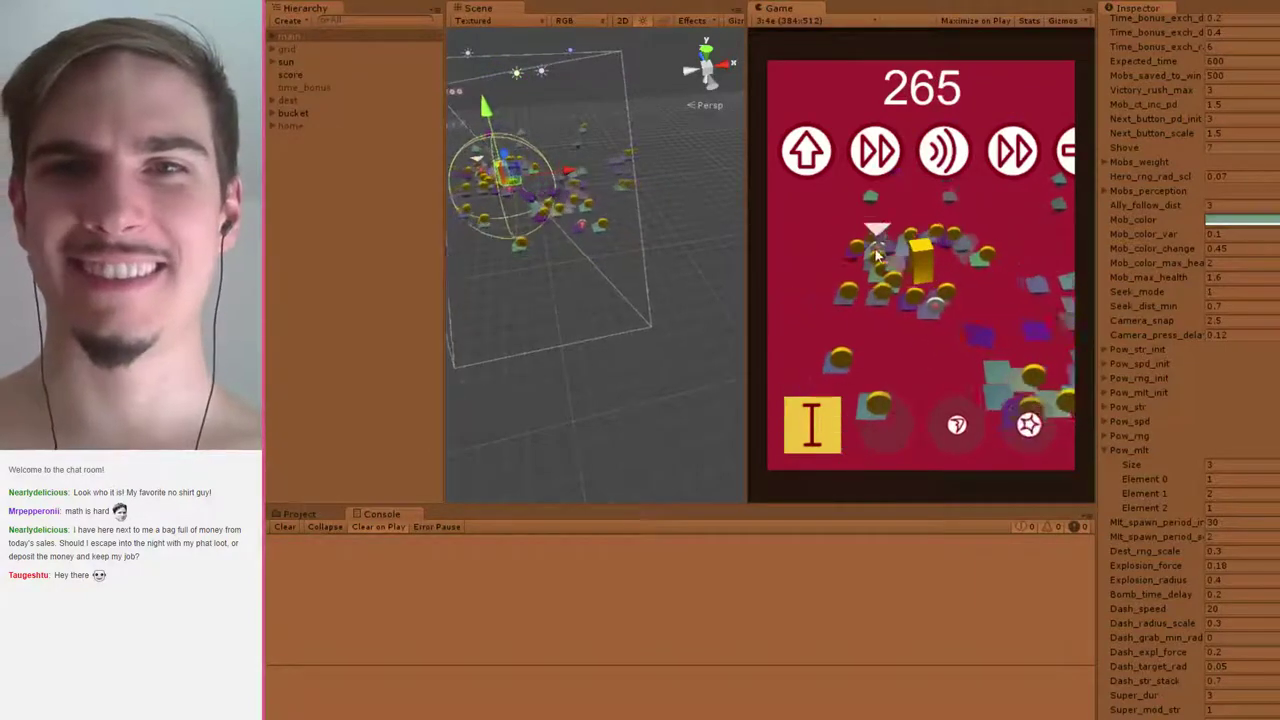
left_click(1035, 425)
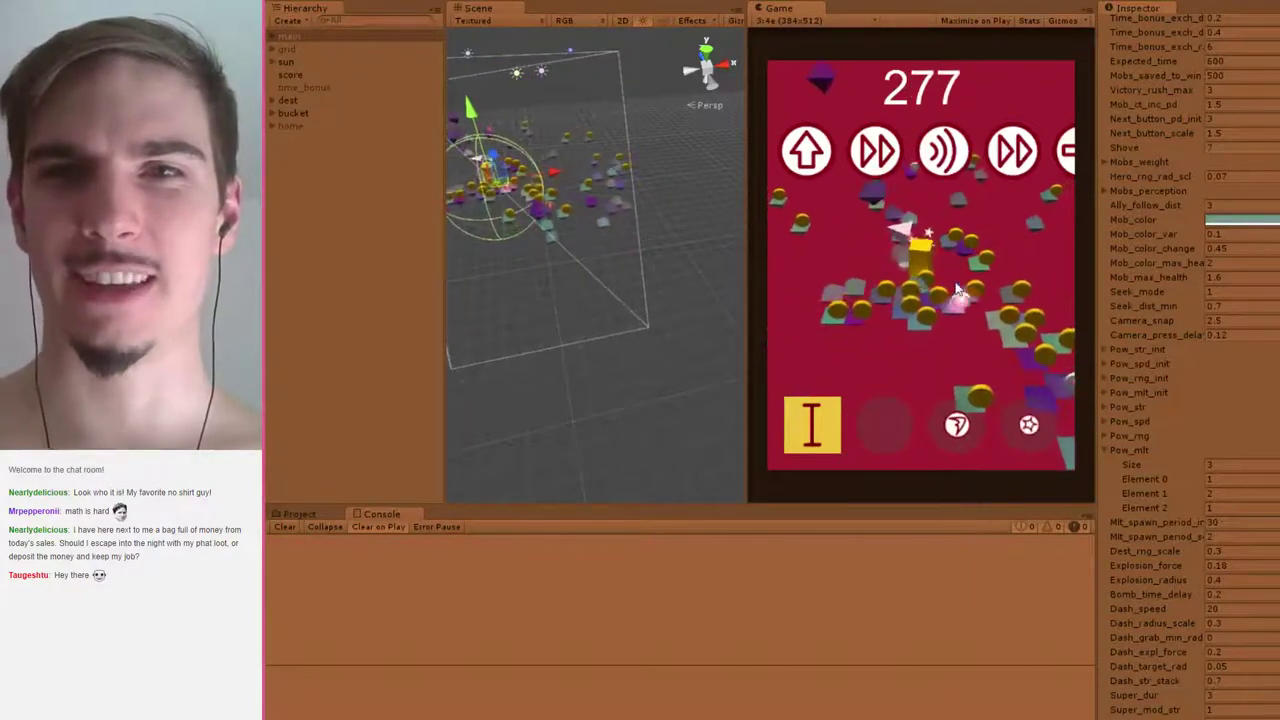
Keep alternating dash and burst powers until the score hits 10584, then stop Play mode
left_click(1035, 425)
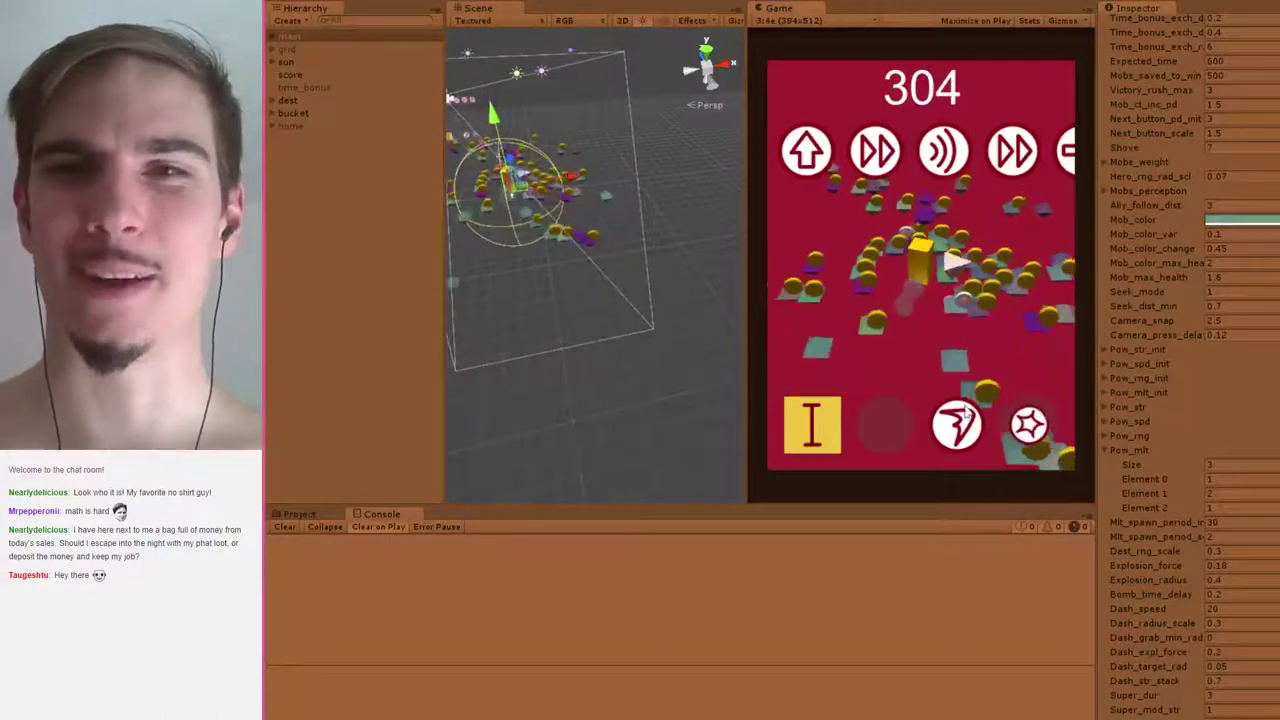
left_click(957, 423)
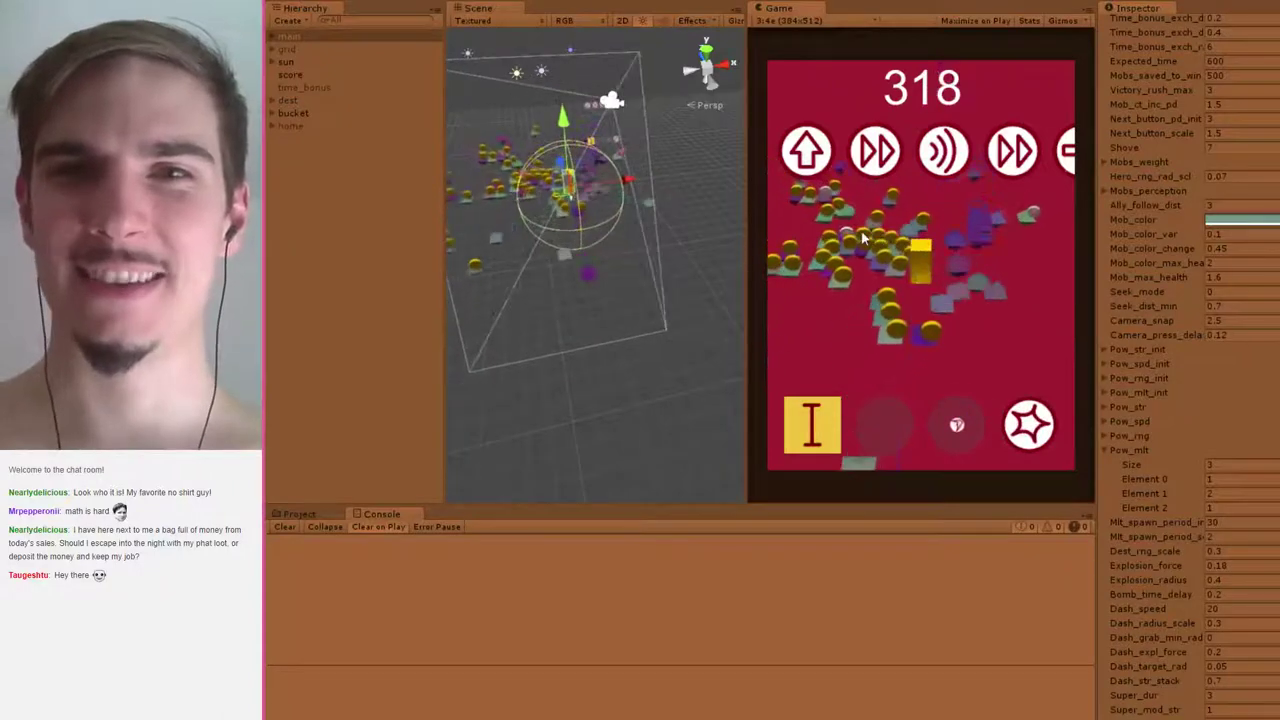
left_click(1028, 423)
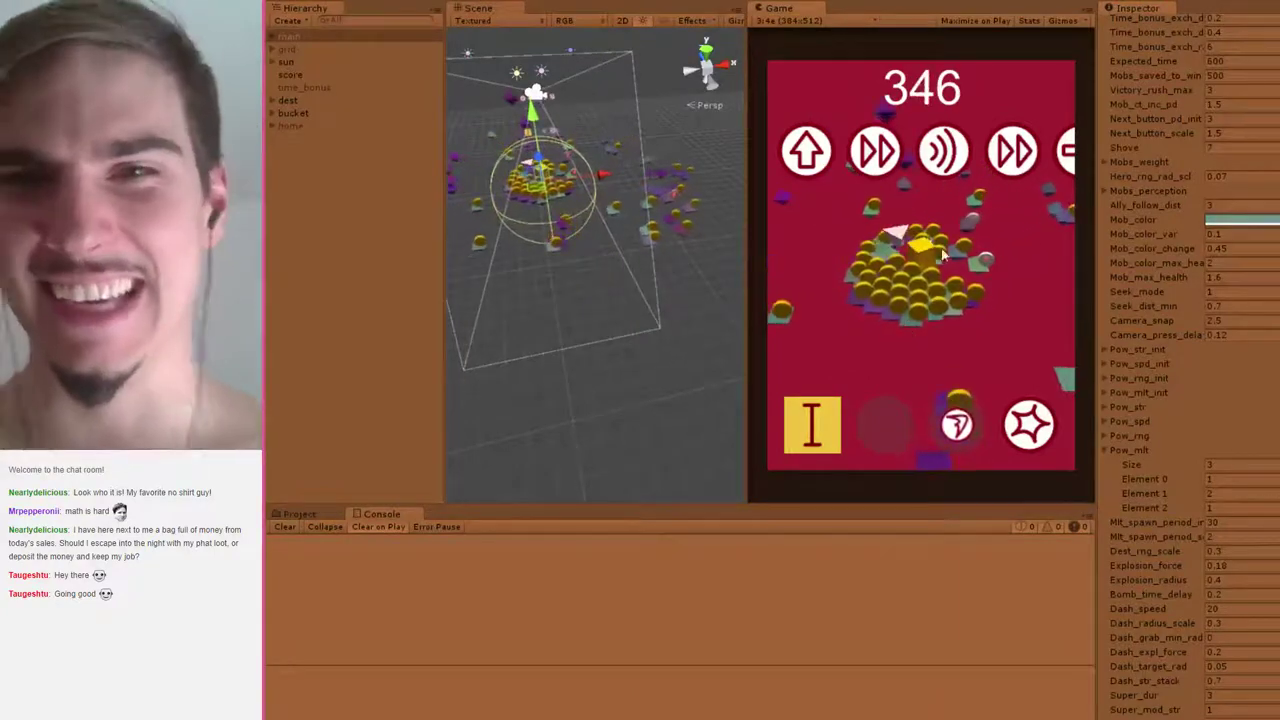
left_click(1031, 408)
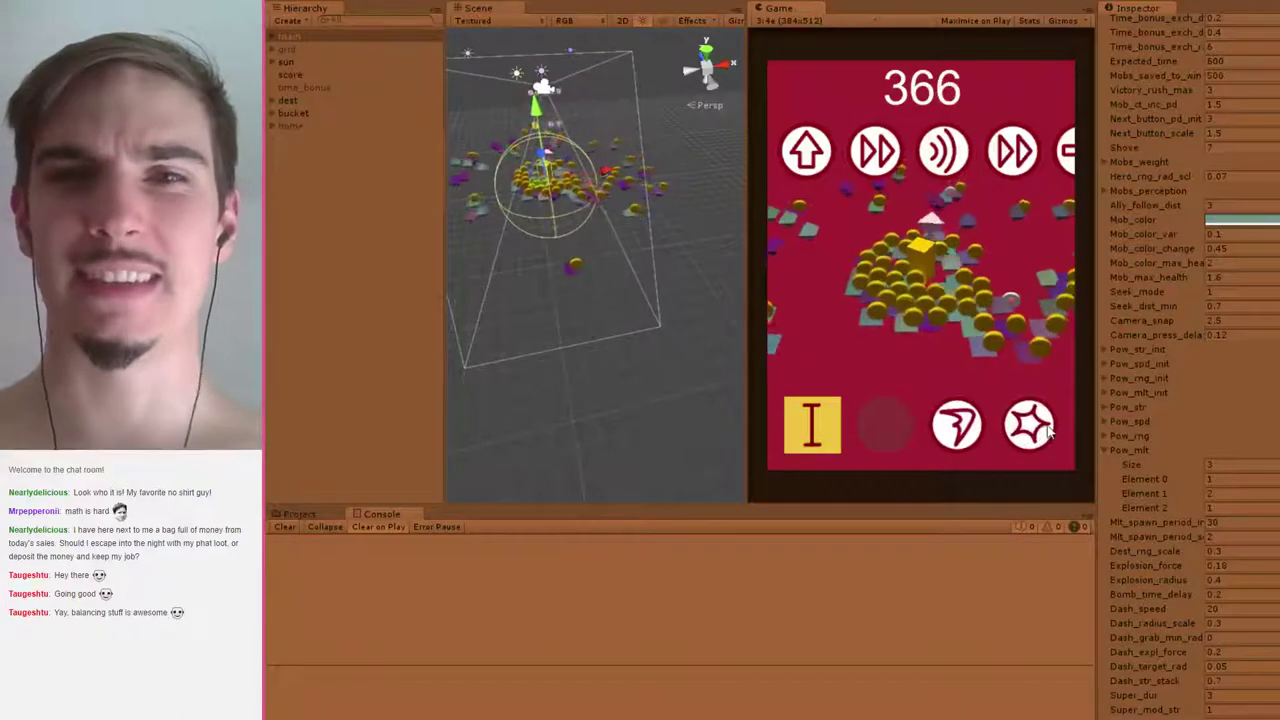
left_click(1030, 424)
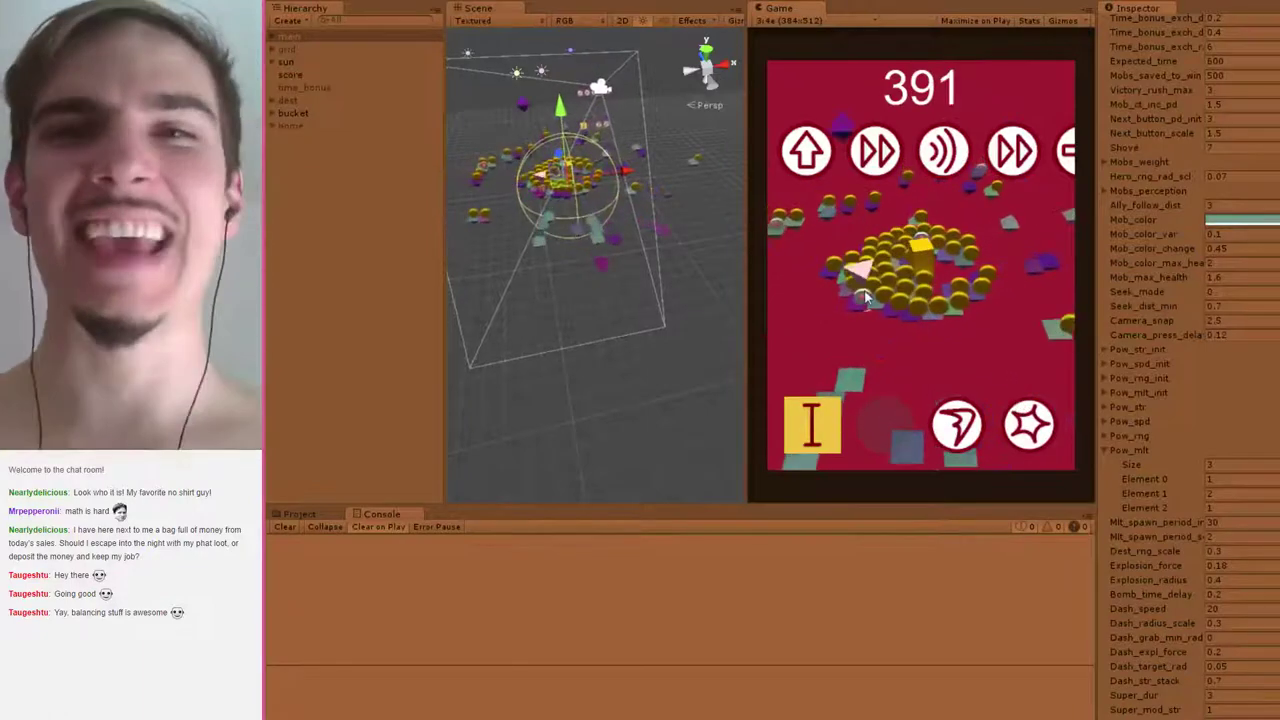
left_click(958, 422)
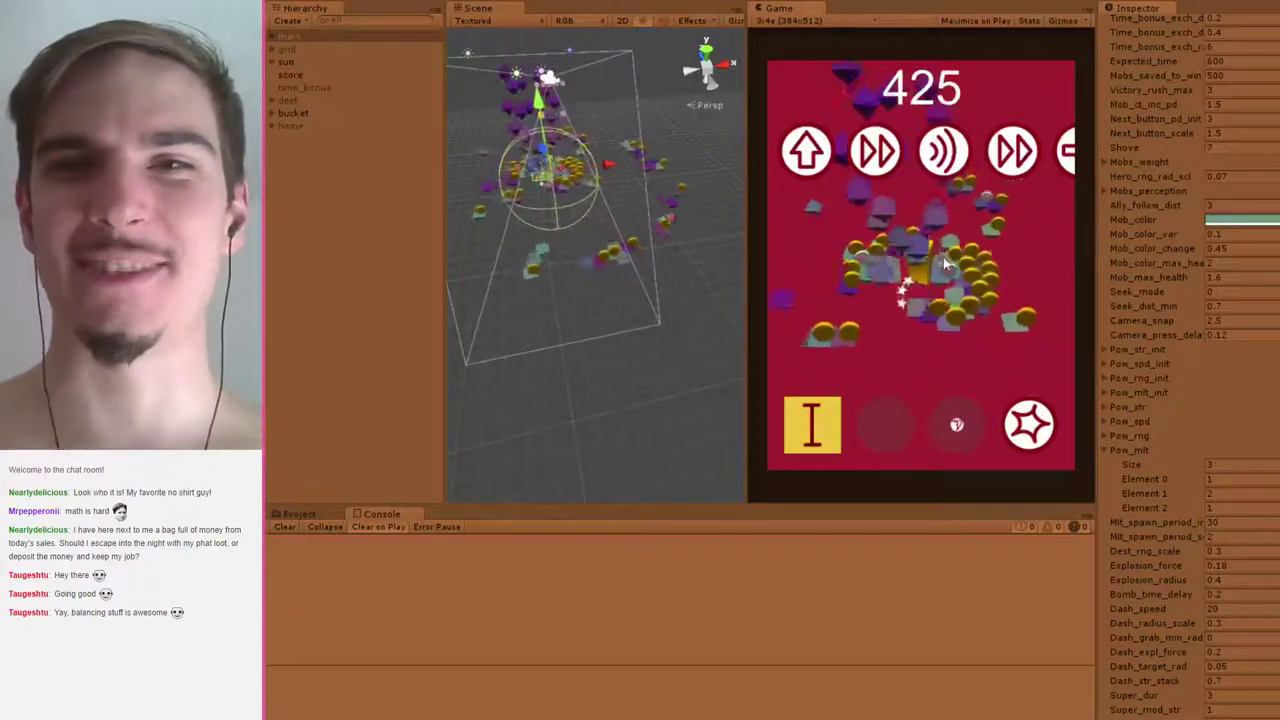
left_click(1034, 424)
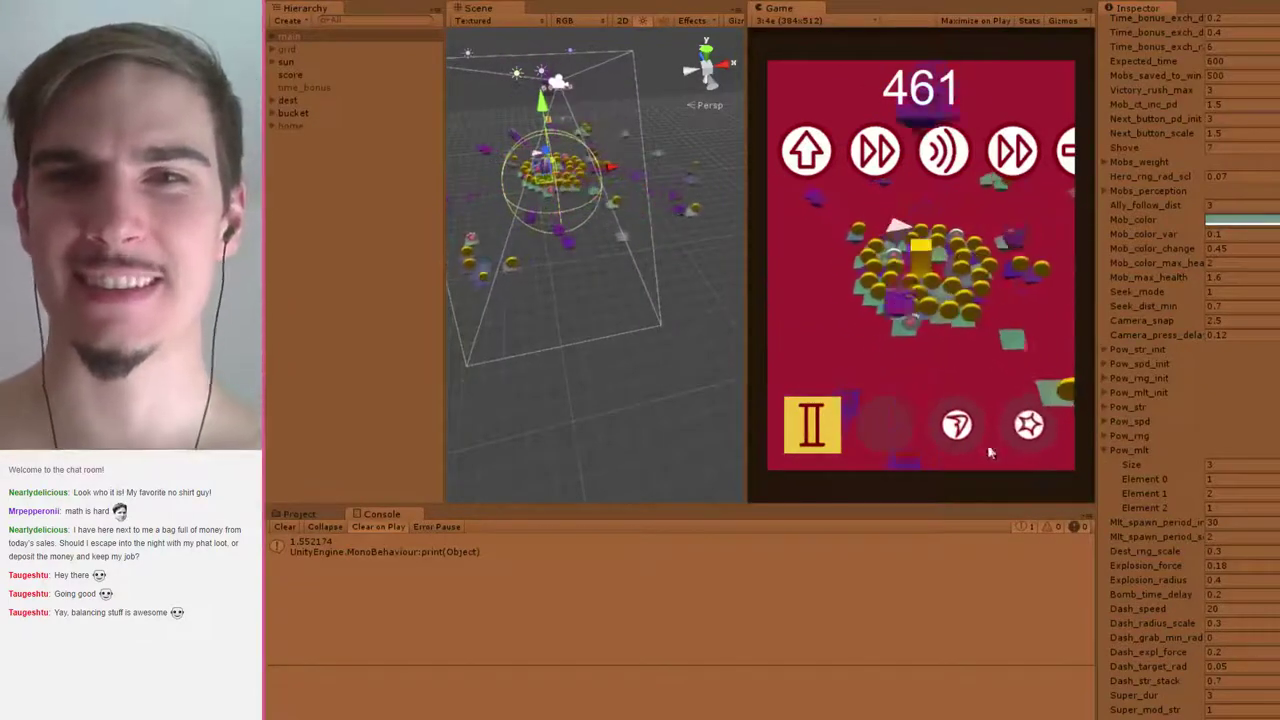
left_click(1030, 427)
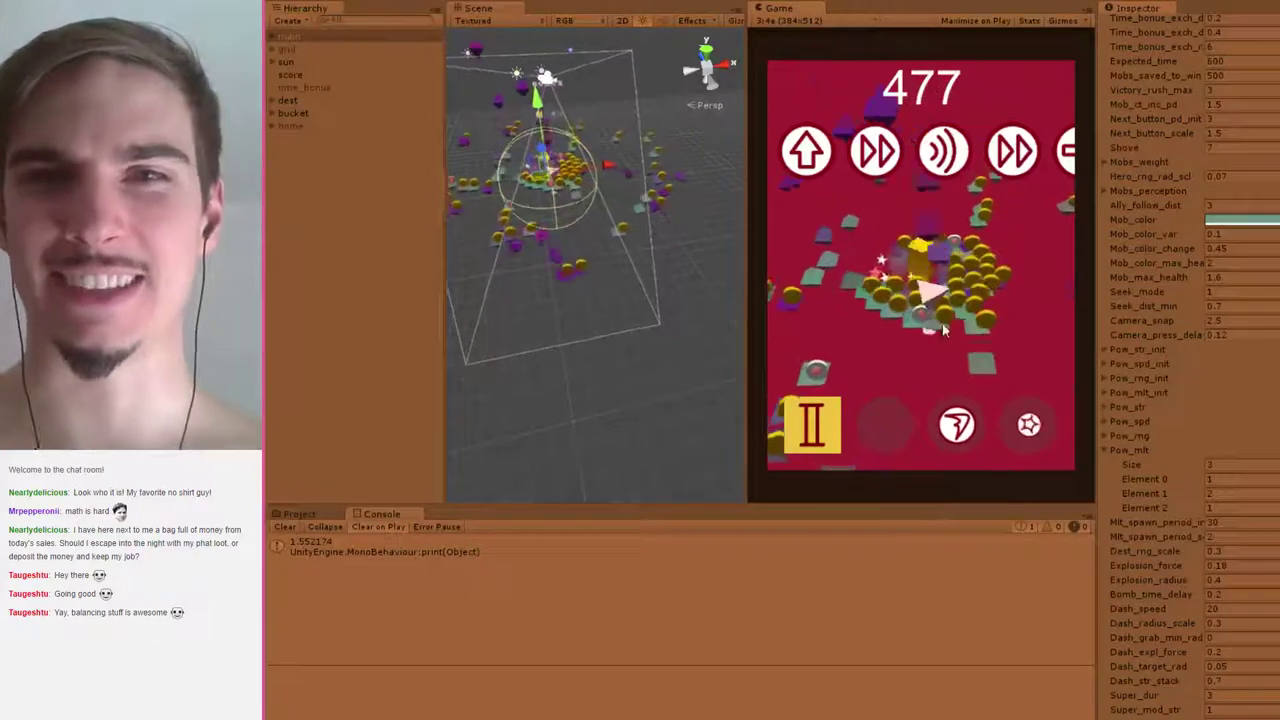
left_click(1030, 427)
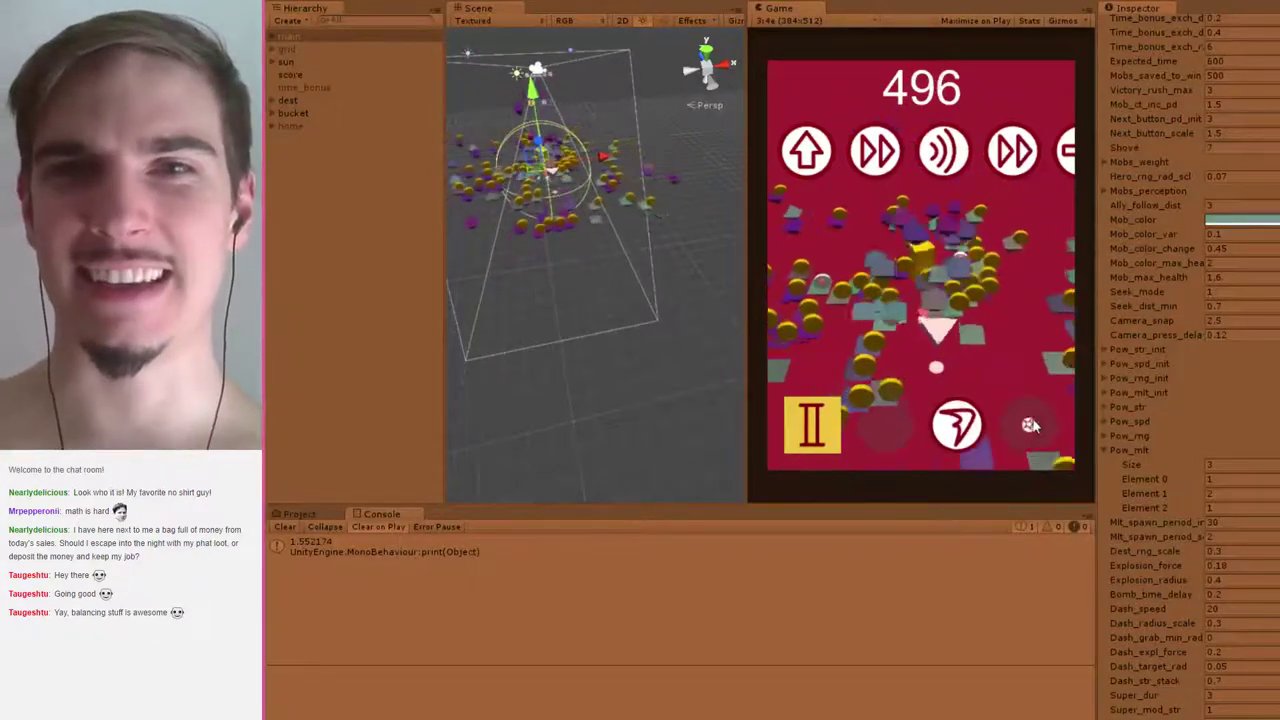
left_click(963, 424)
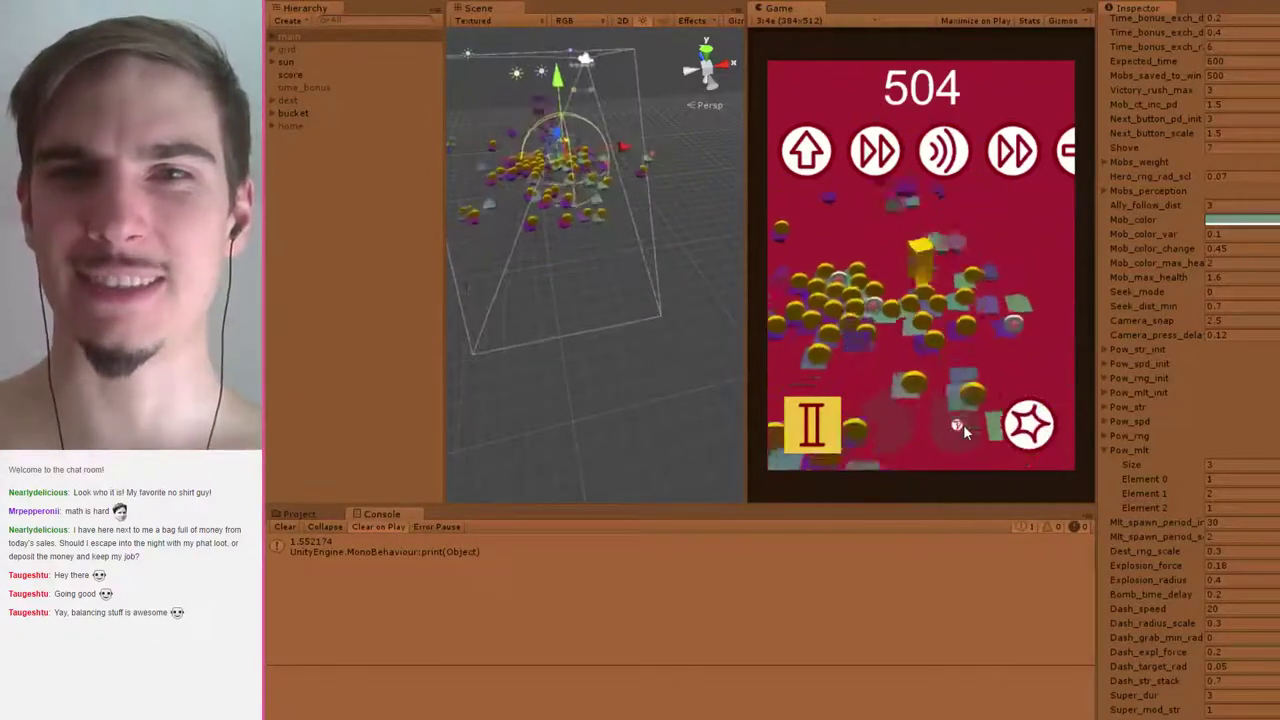
left_click(1029, 424)
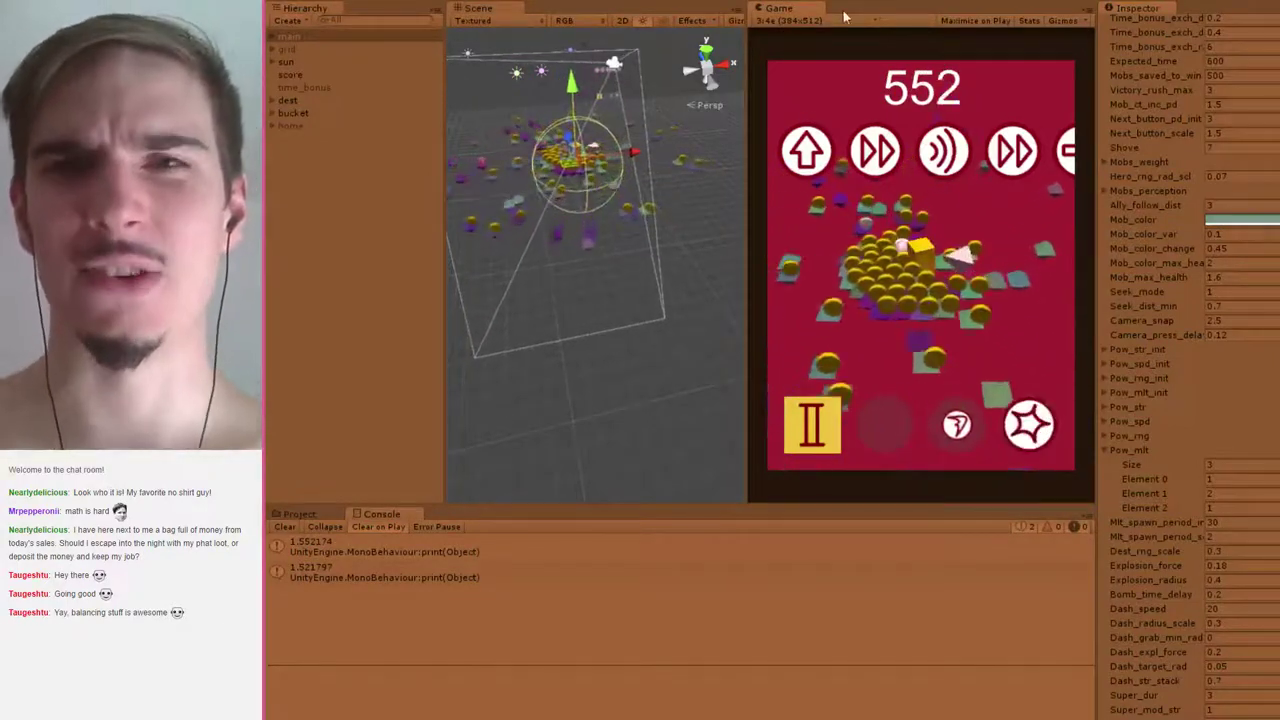
key("ctrl+p")
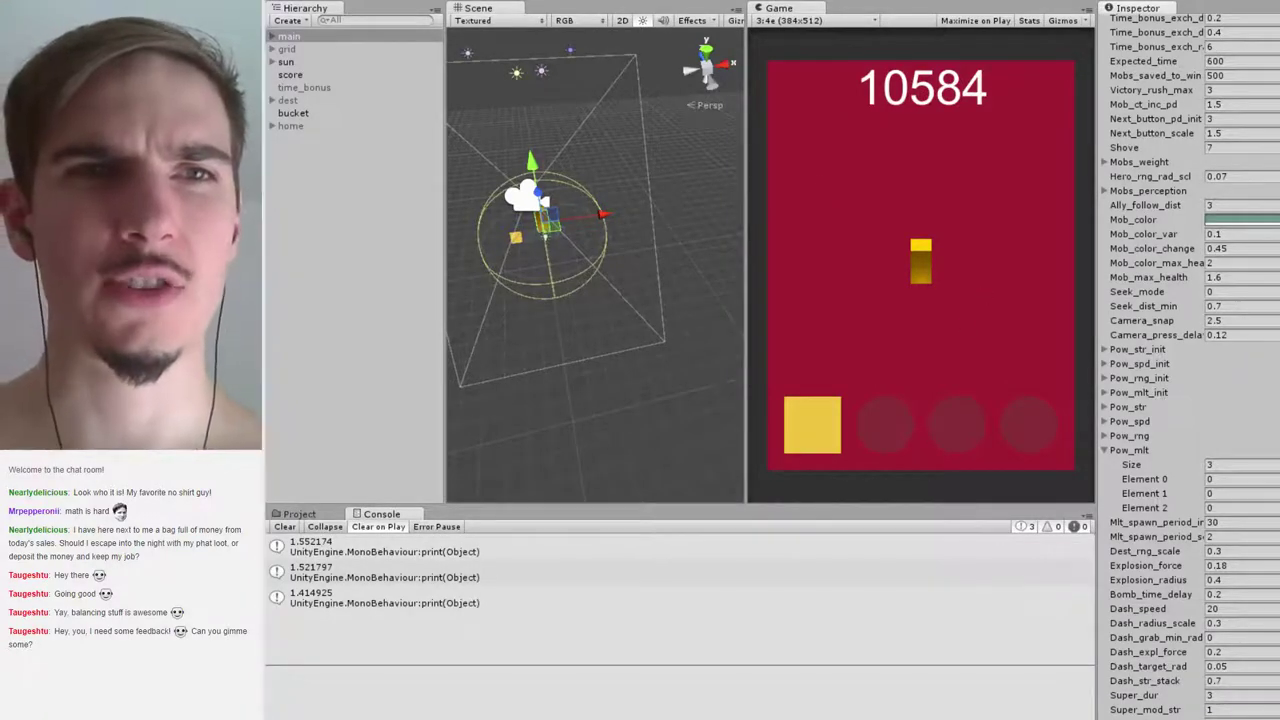
Drag the hero task 'tone down how mlt acts as str on dash' from B22:C22 to H20:I20
key("alt+Tab")
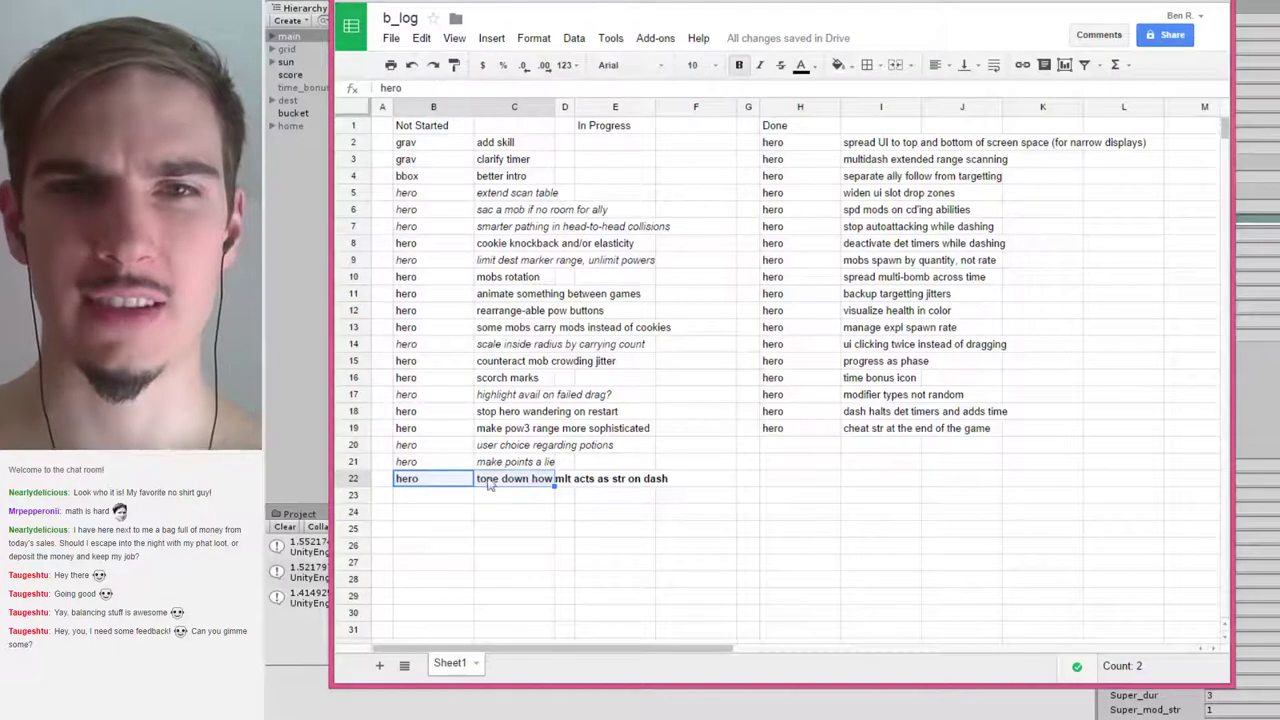
left_click(438, 479)
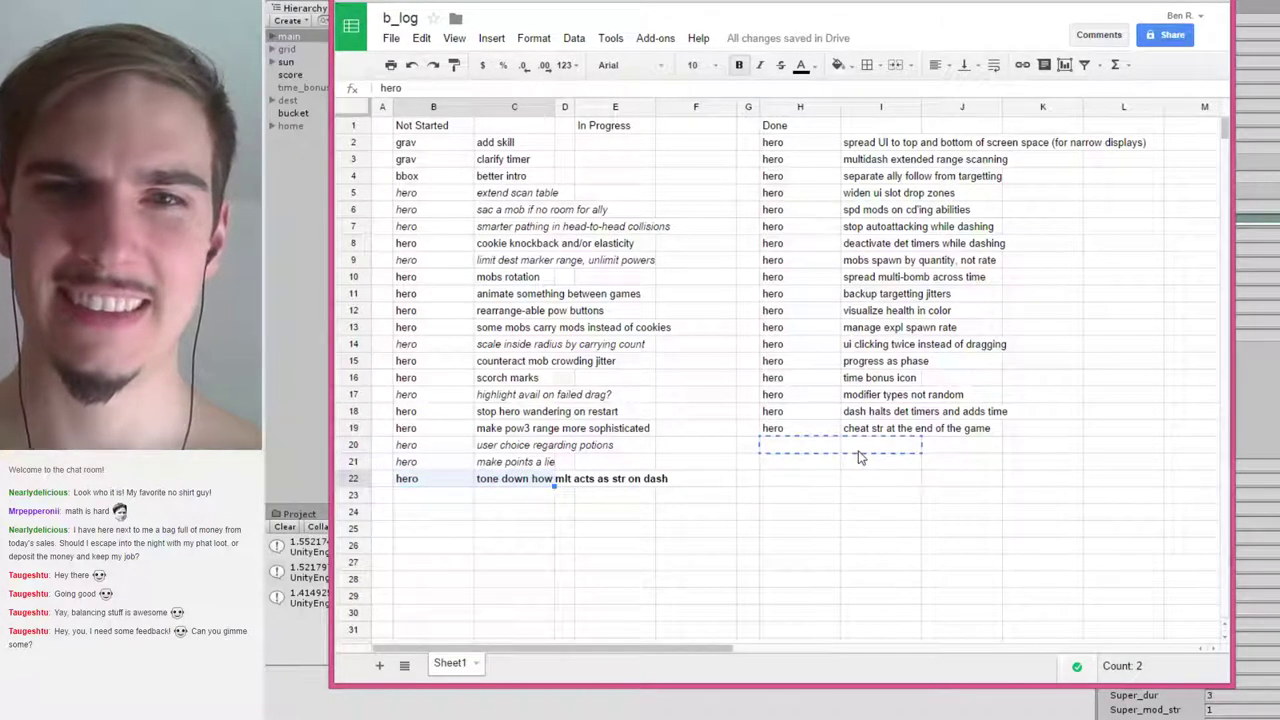
left_click_drag(860, 457, 886, 463)
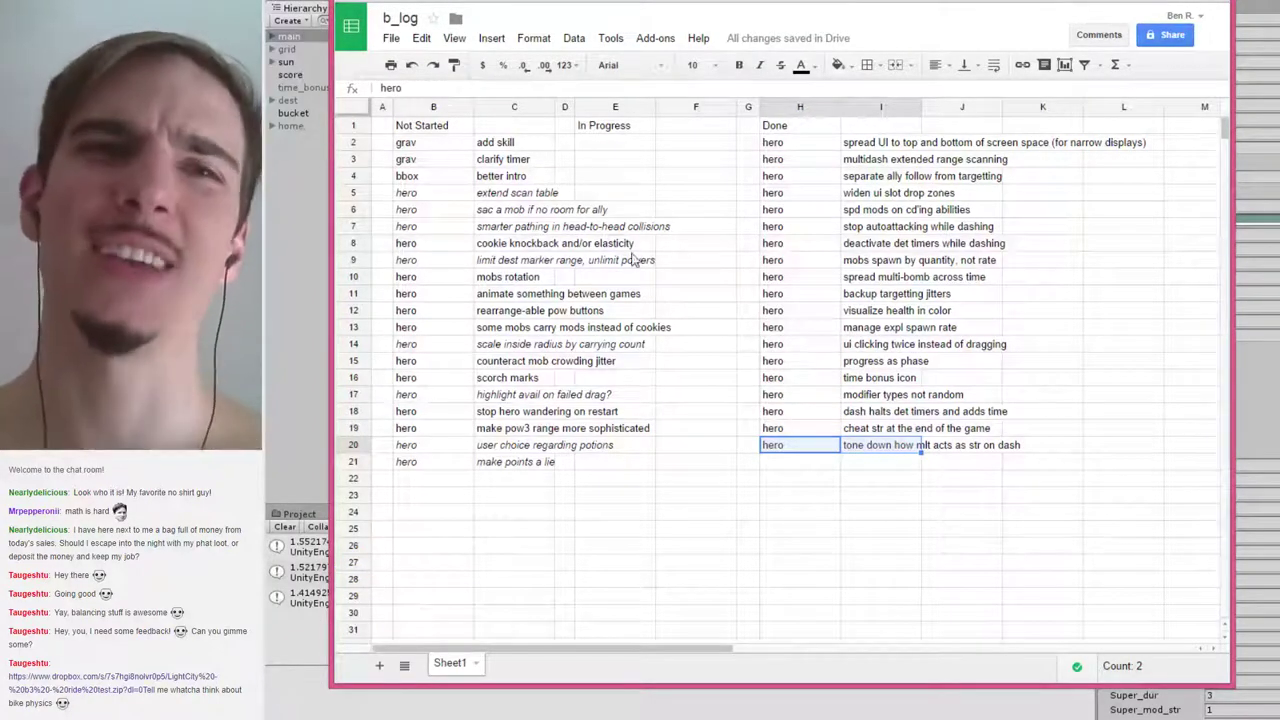
Switch from the b_log sheet back to the Unity editor showing the 10584 score
key("alt+Tab")
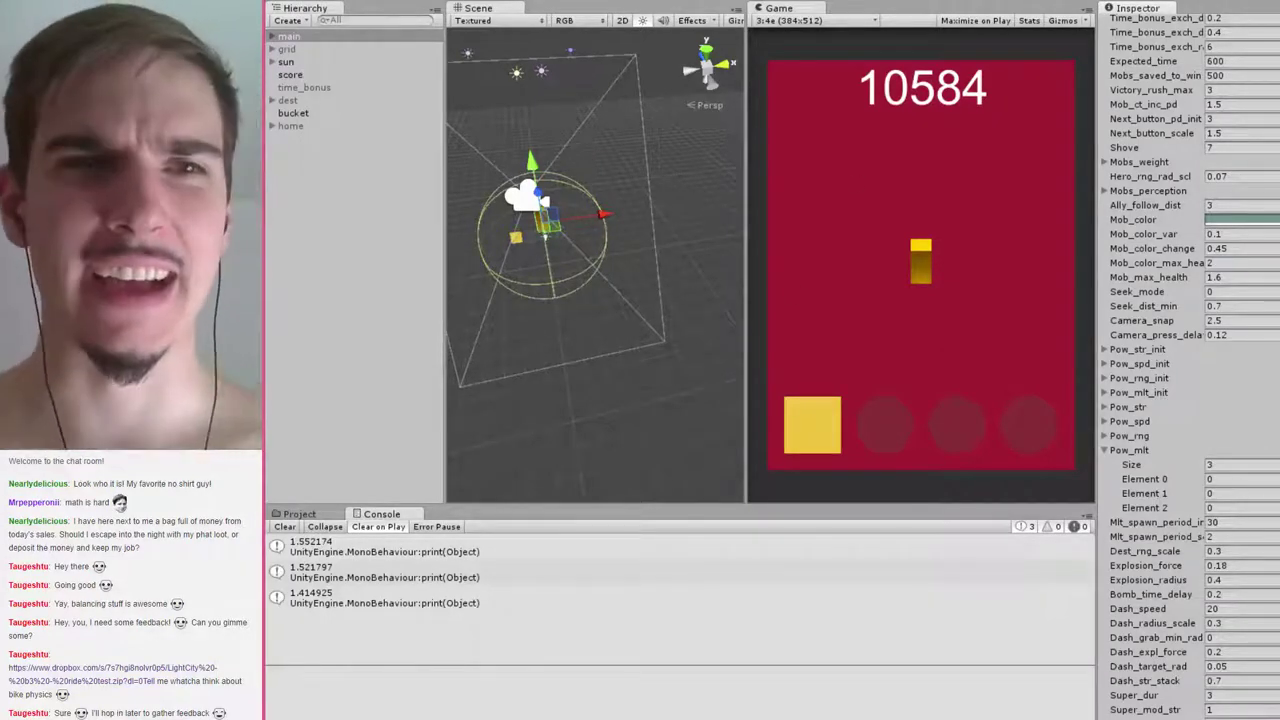
Start a new playtest, slot and fire the star power, and use both up-arrow powers
left_click(757, 1)
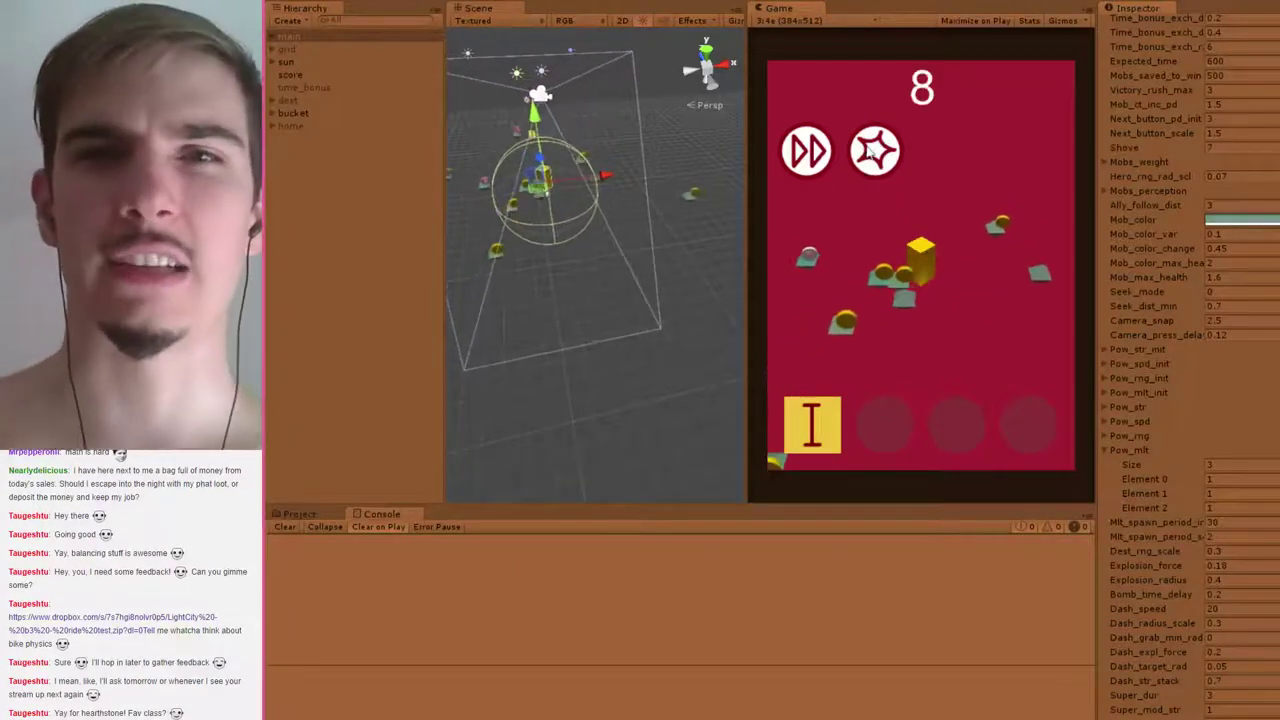
left_click(873, 150)
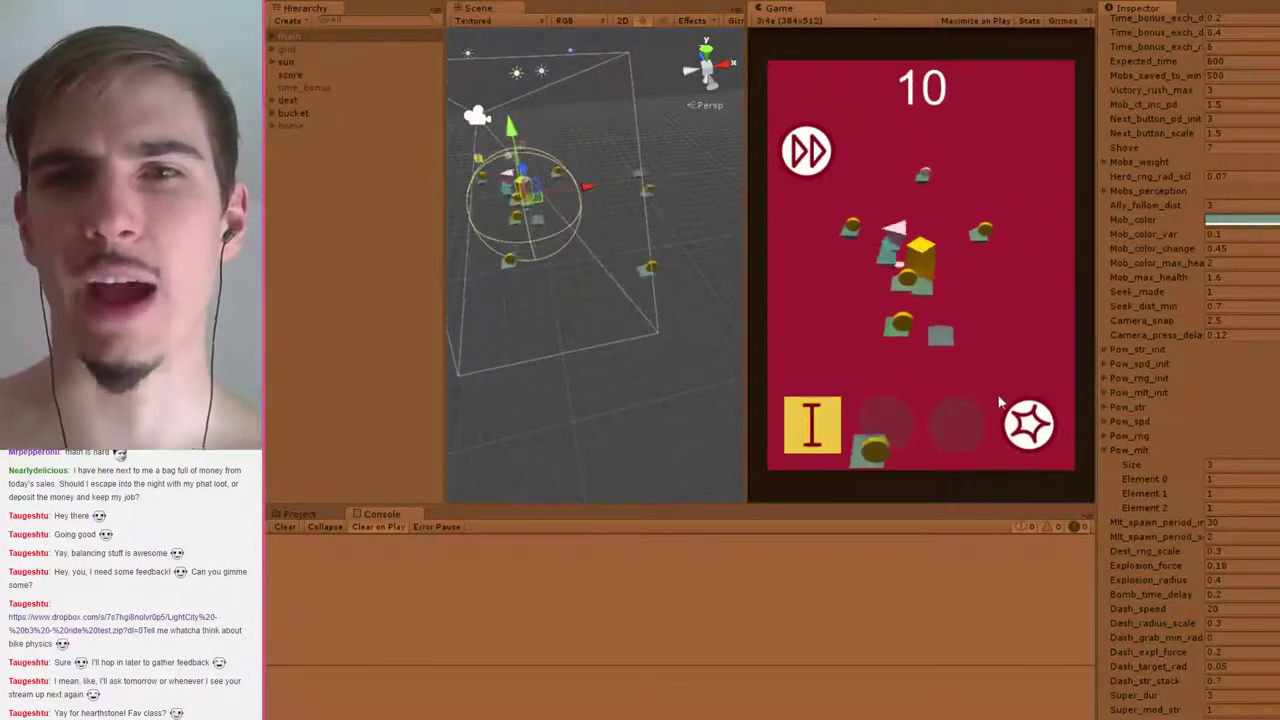
left_click(1022, 418)
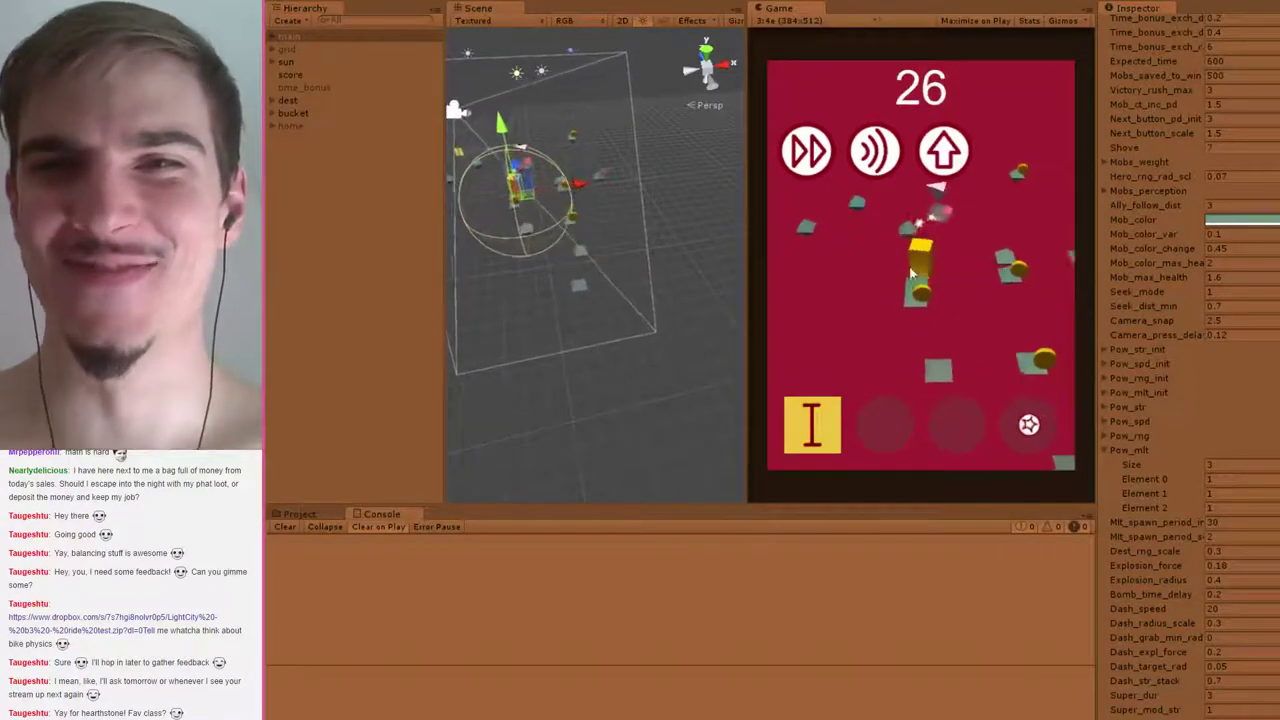
left_click(1035, 437)
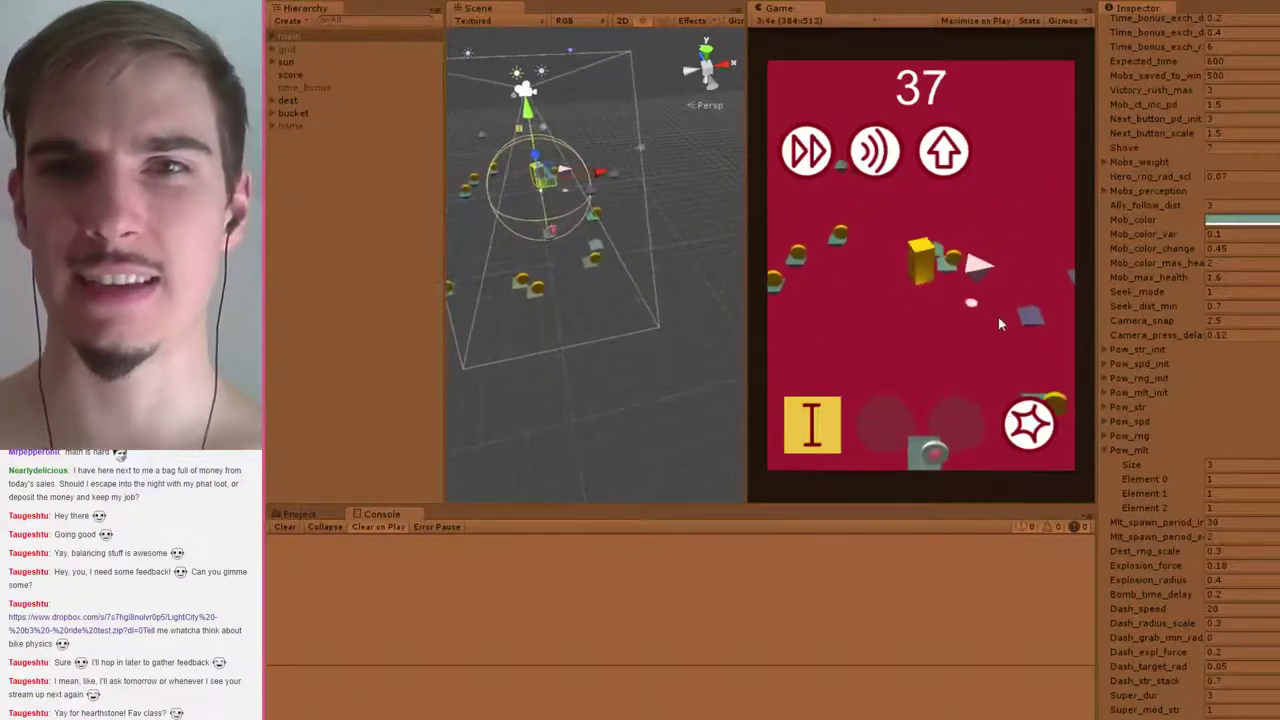
left_click(1031, 422)
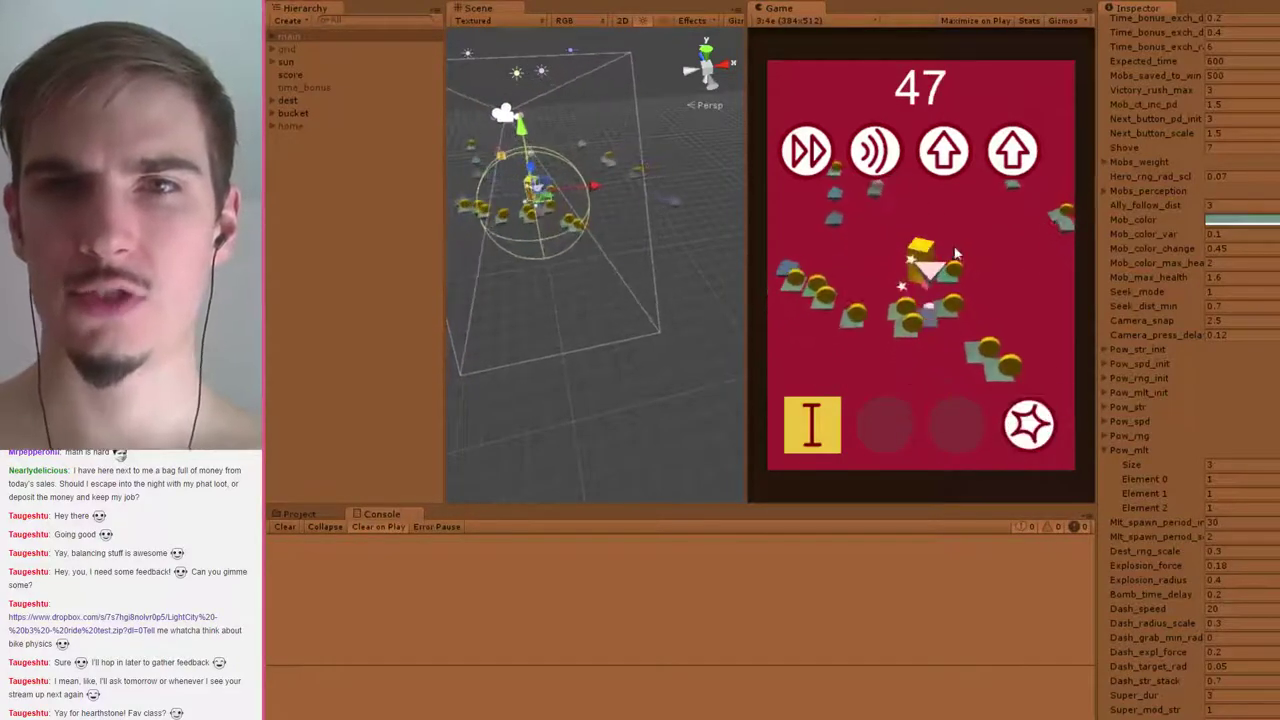
left_click(948, 155)
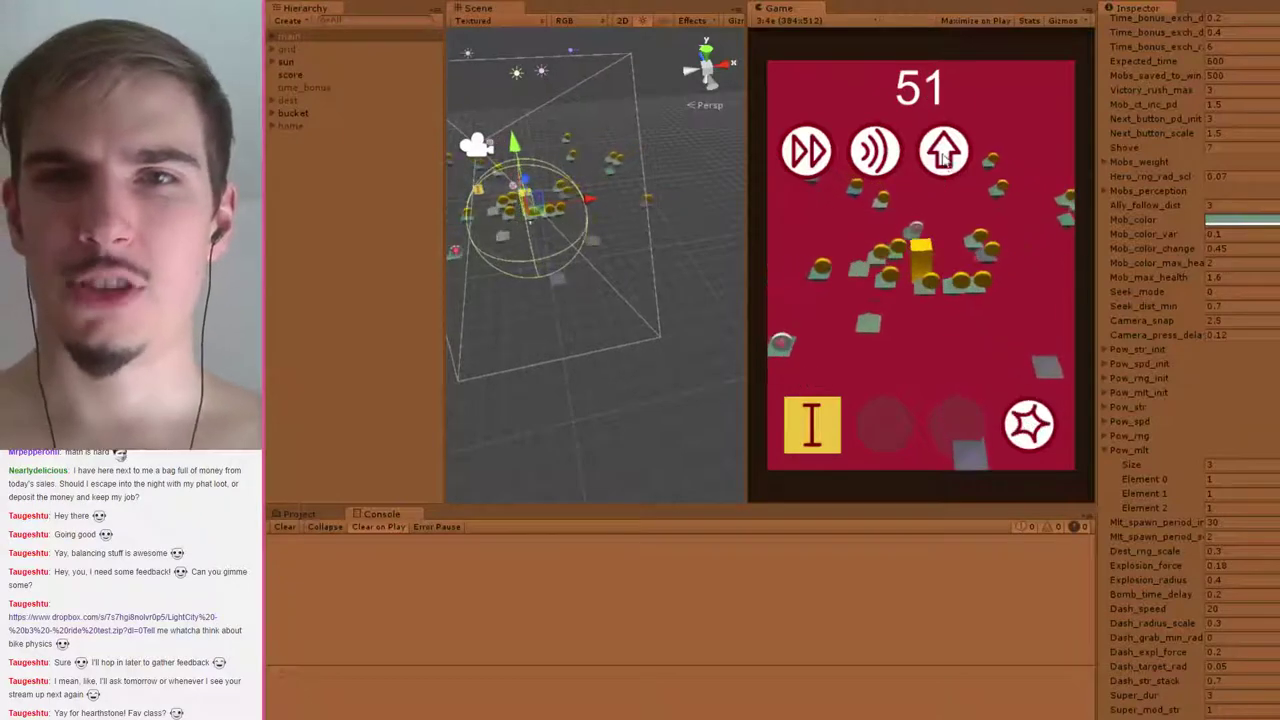
left_click(945, 152)
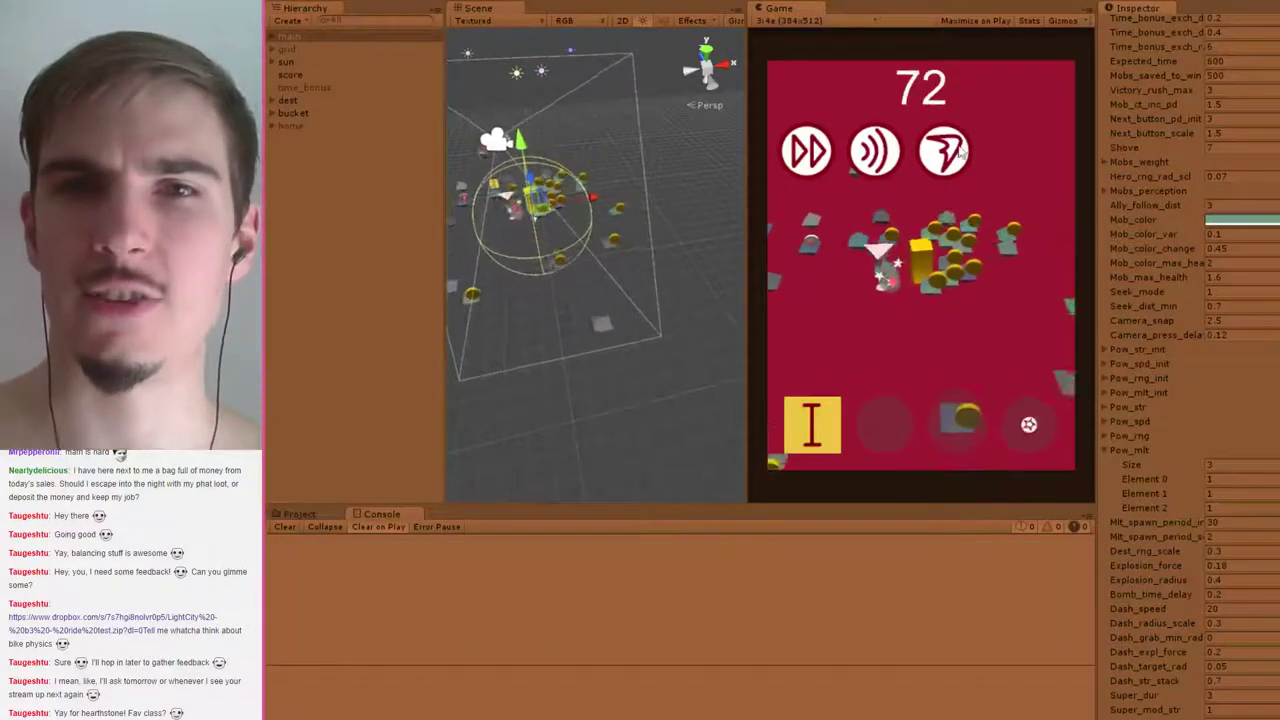
Slot dash, drop sound-wave and plus powers, merge fast-forward, and fire dash and star until score 189
left_click_drag(945, 152, 957, 425)
left_click_drag(875, 152, 933, 340)
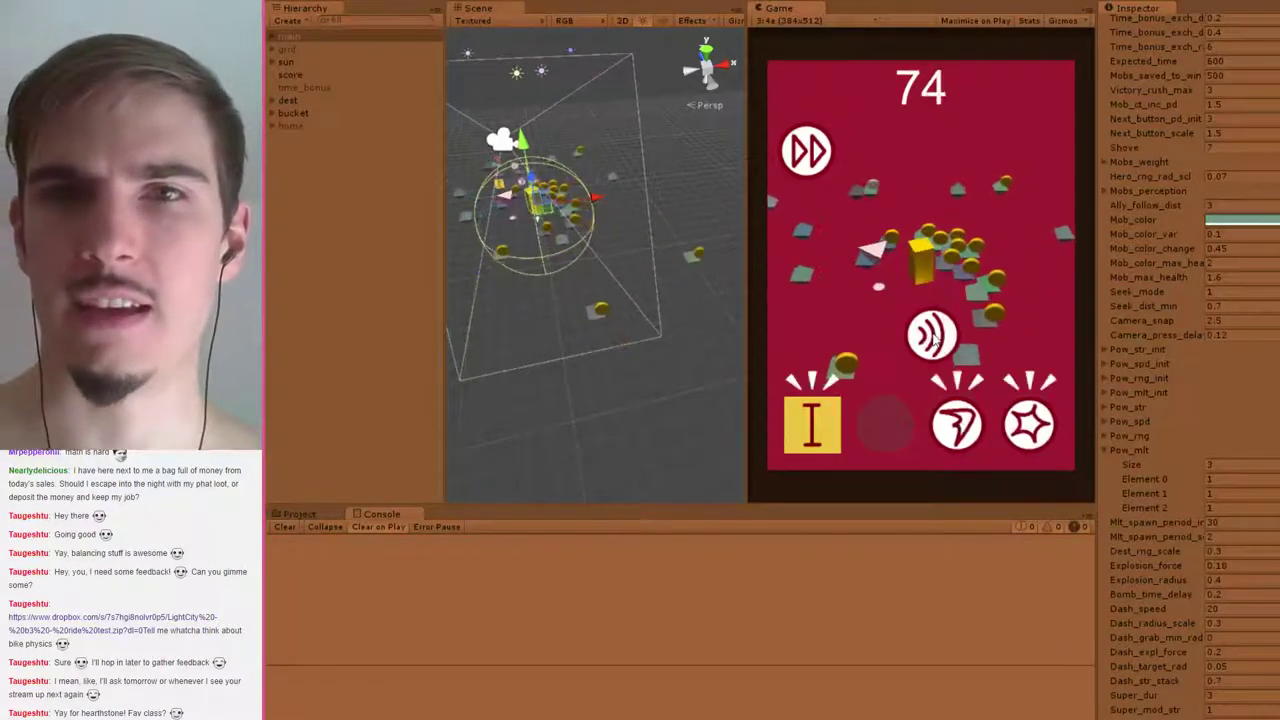
left_click_drag(806, 152, 955, 428)
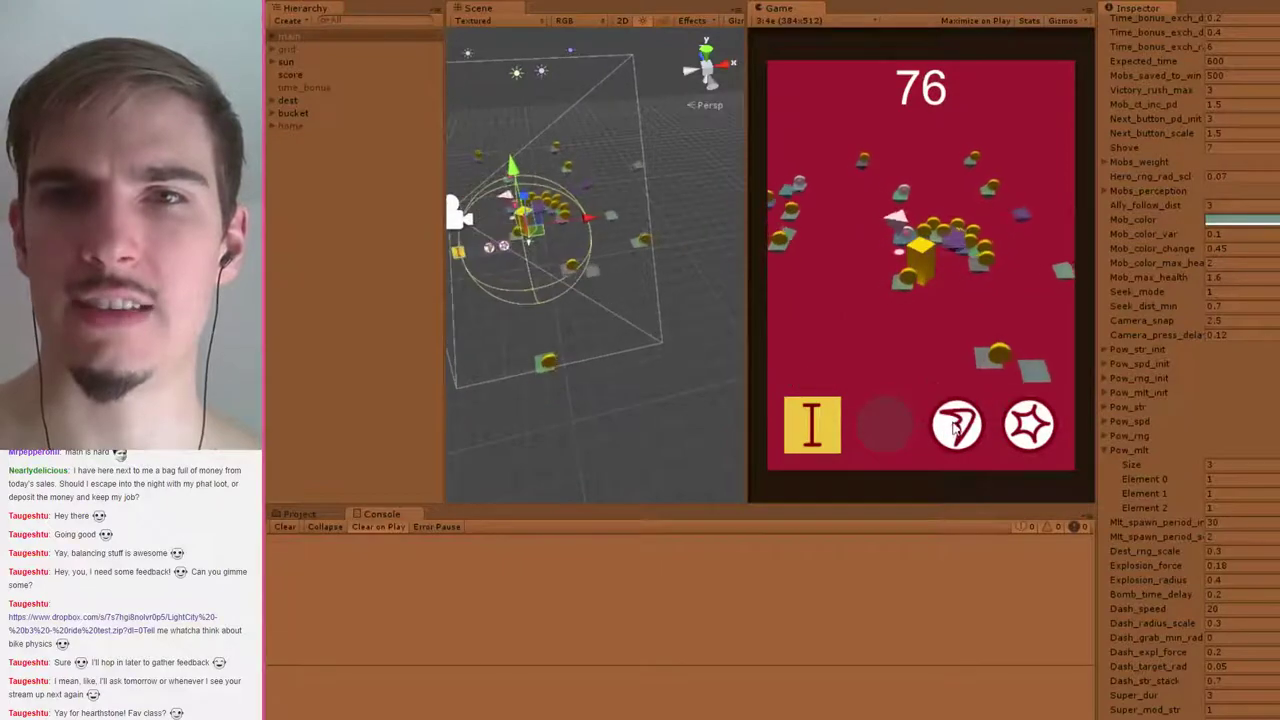
left_click(957, 427)
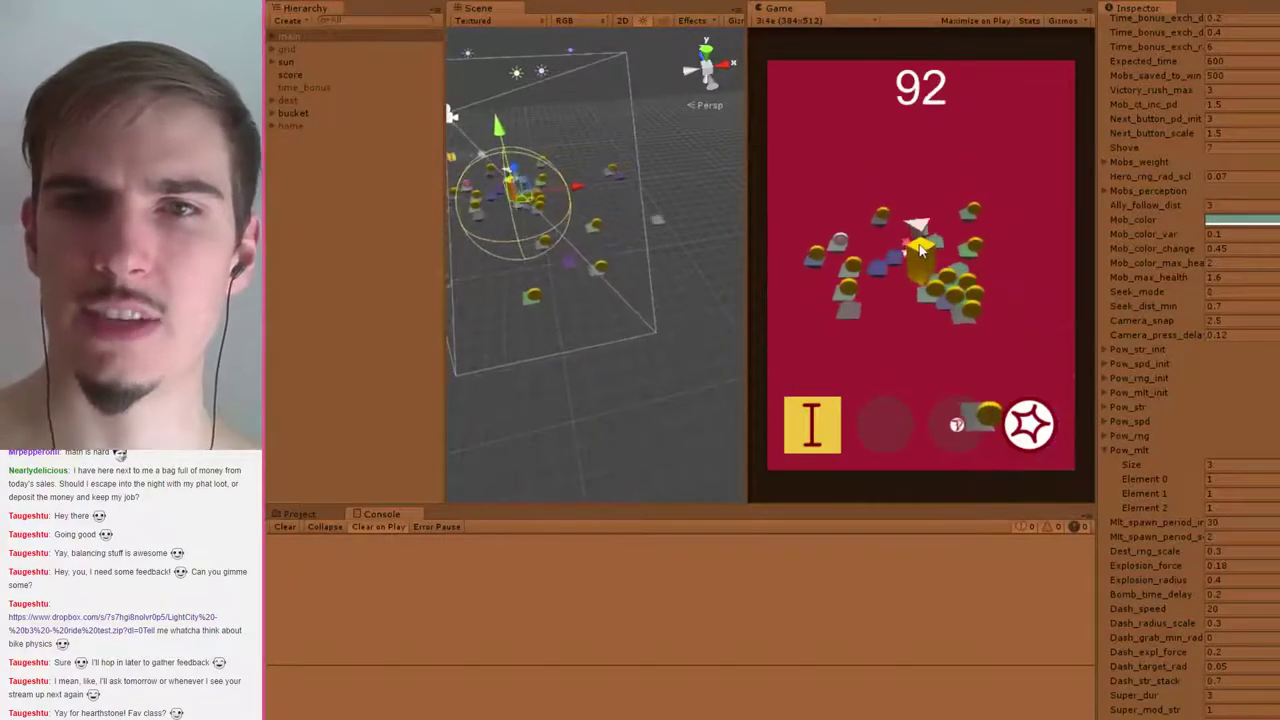
left_click(1029, 425)
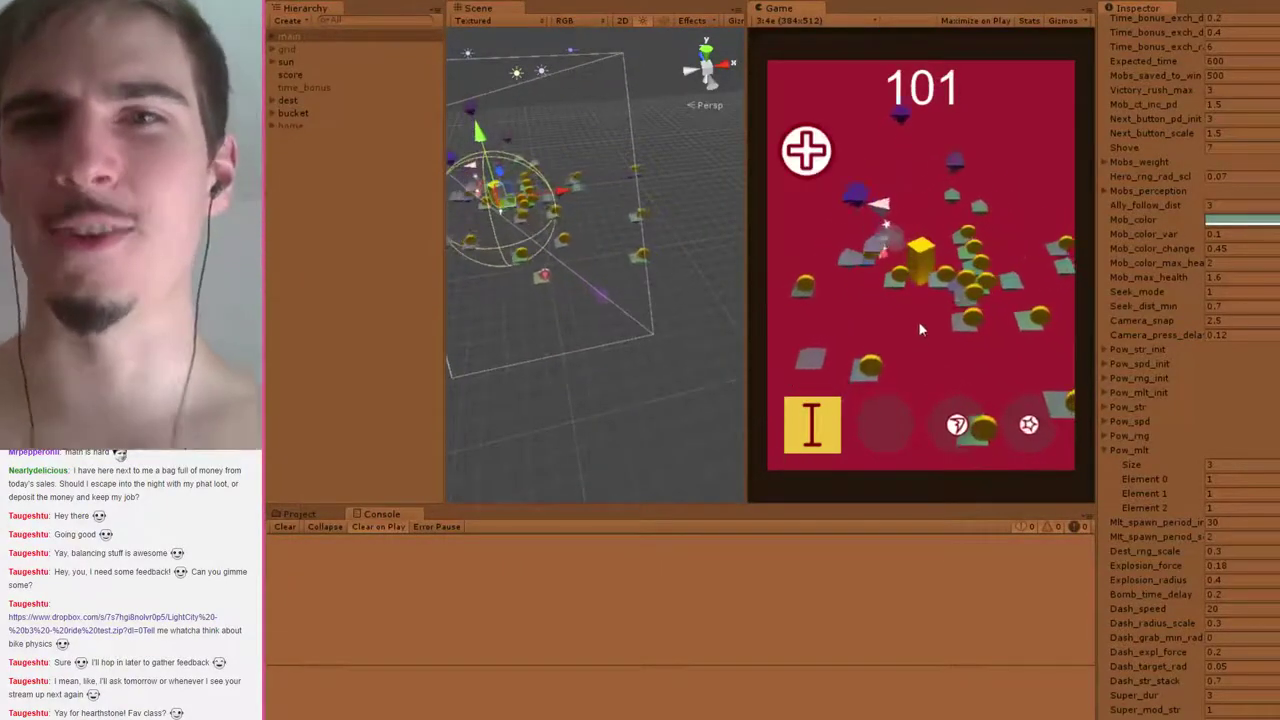
left_click_drag(818, 160, 906, 262)
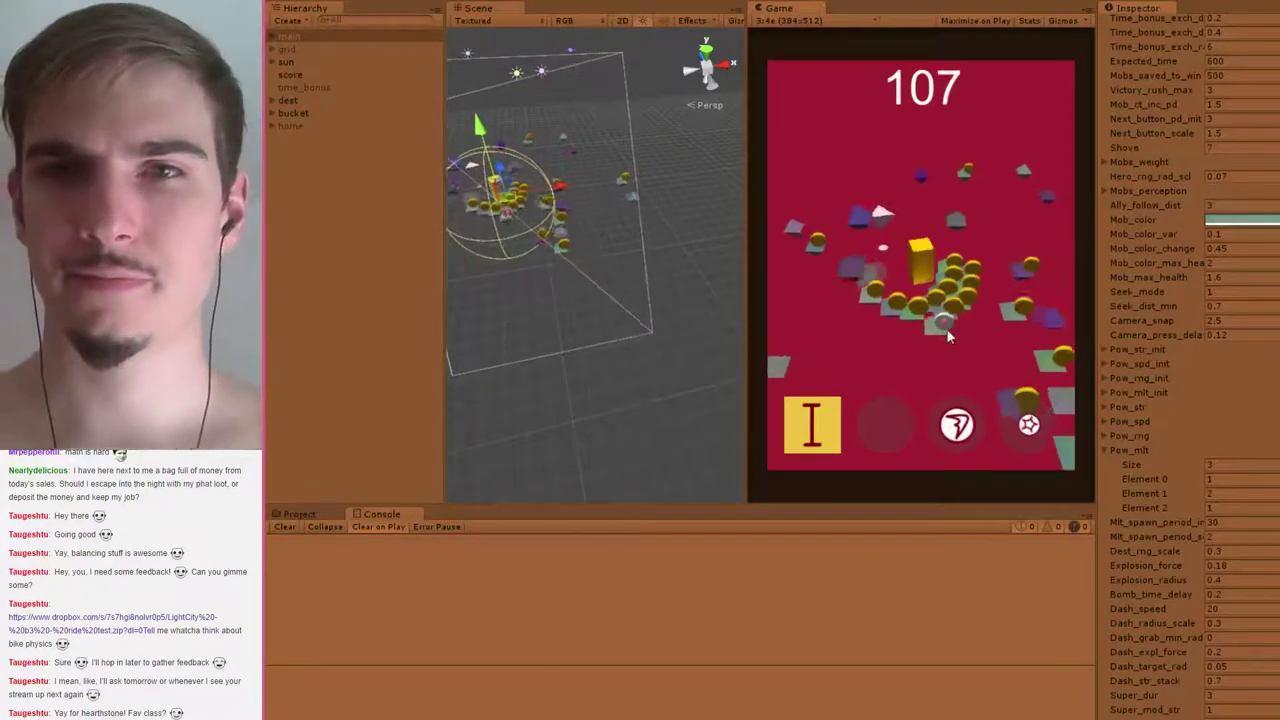
left_click(1020, 430)
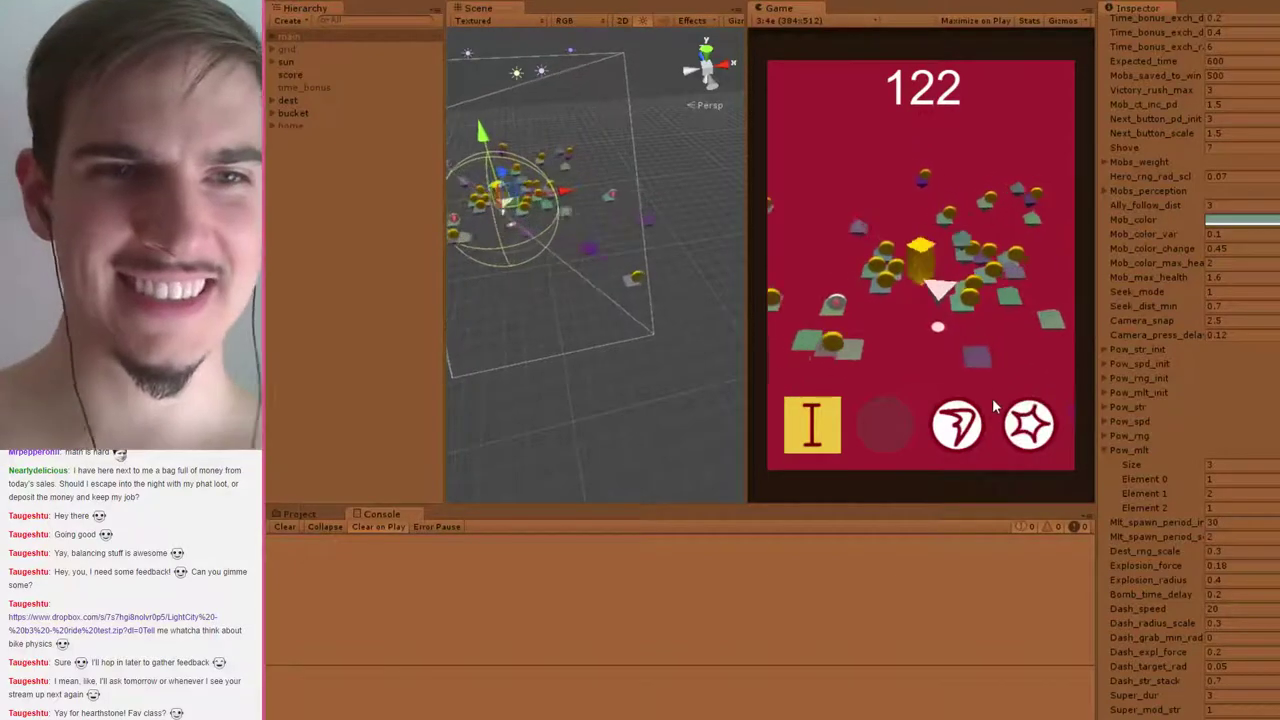
left_click(1040, 420)
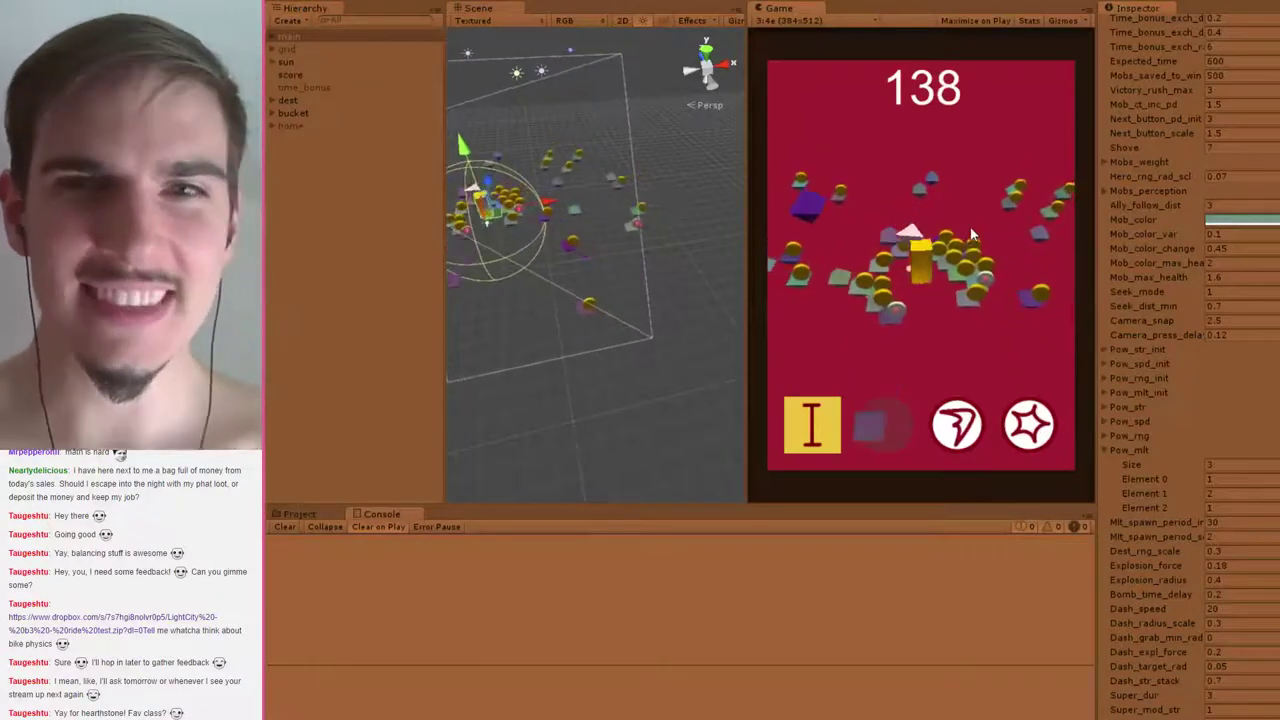
left_click(965, 426)
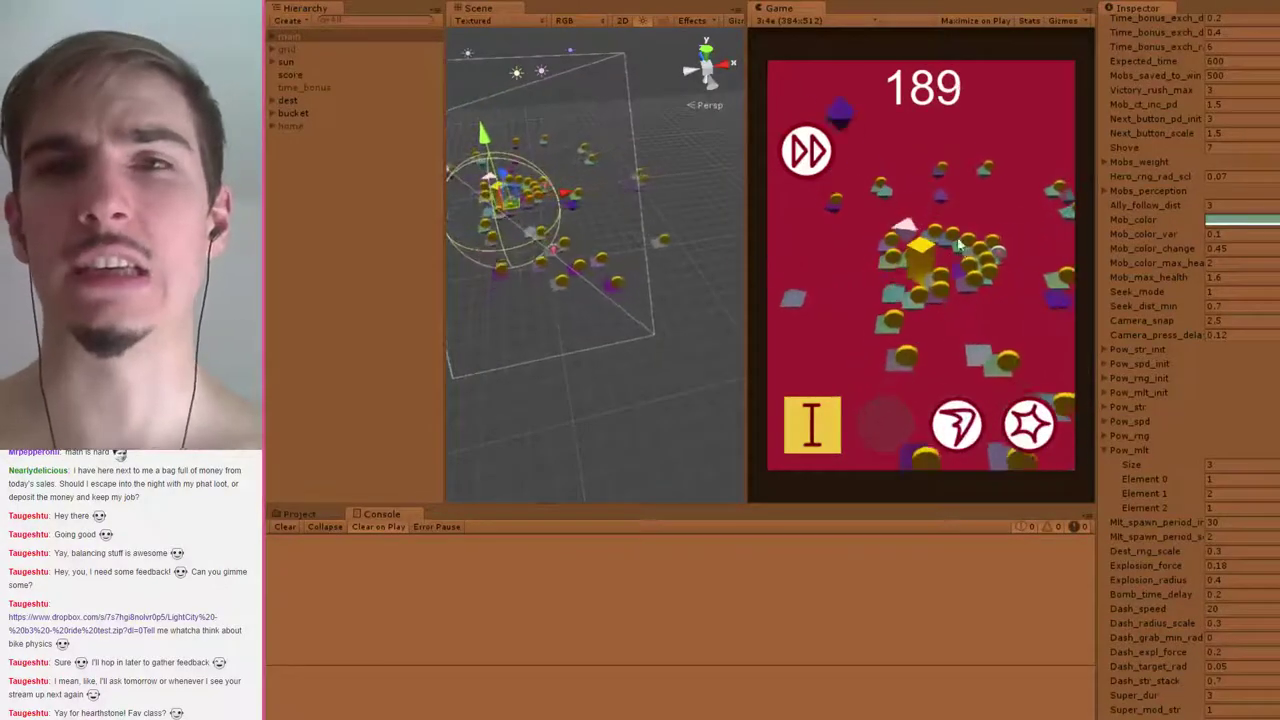
Fire dash, star and lightning 7 powers and call the next wave early, pushing the score to 594
left_click(956, 425)
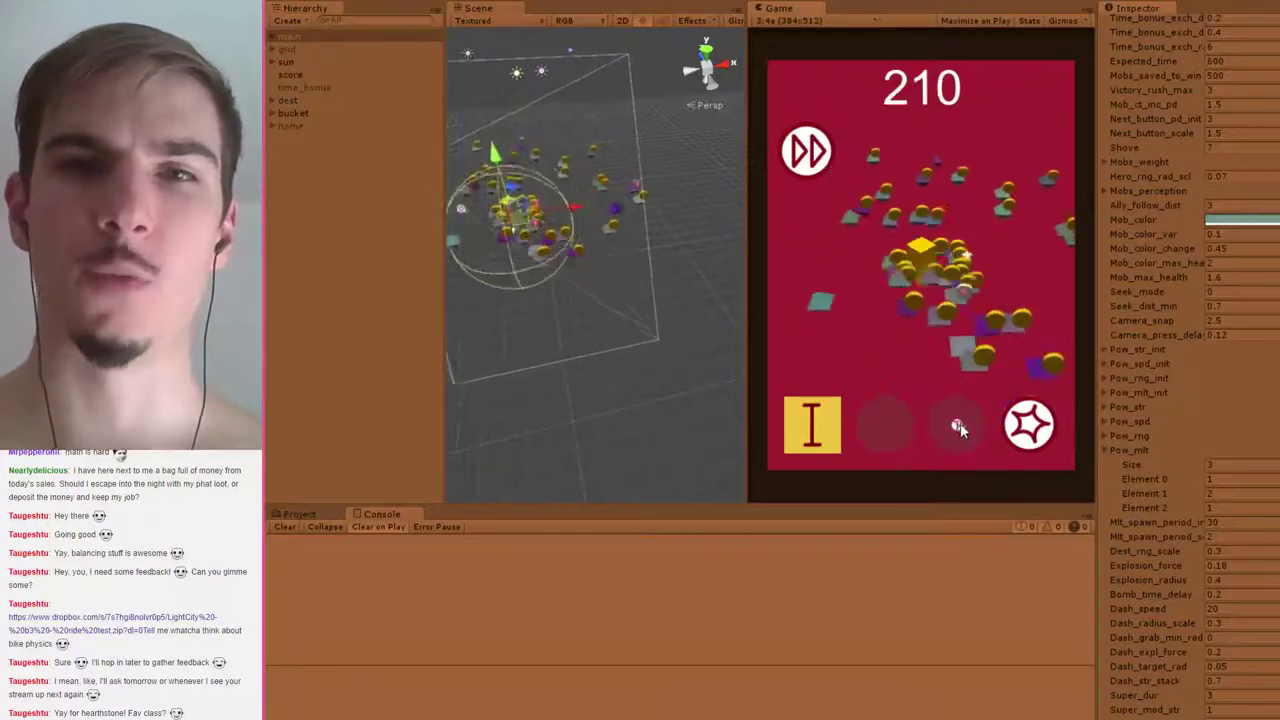
left_click(1020, 425)
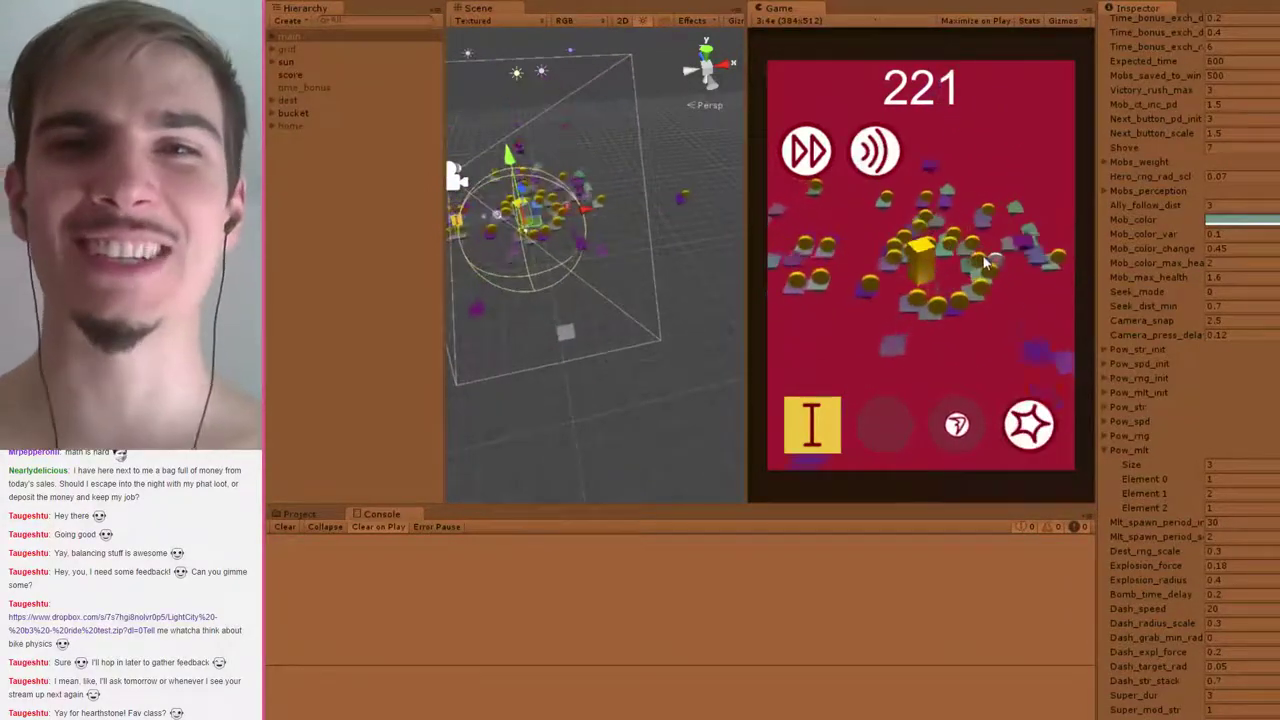
left_click(1029, 425)
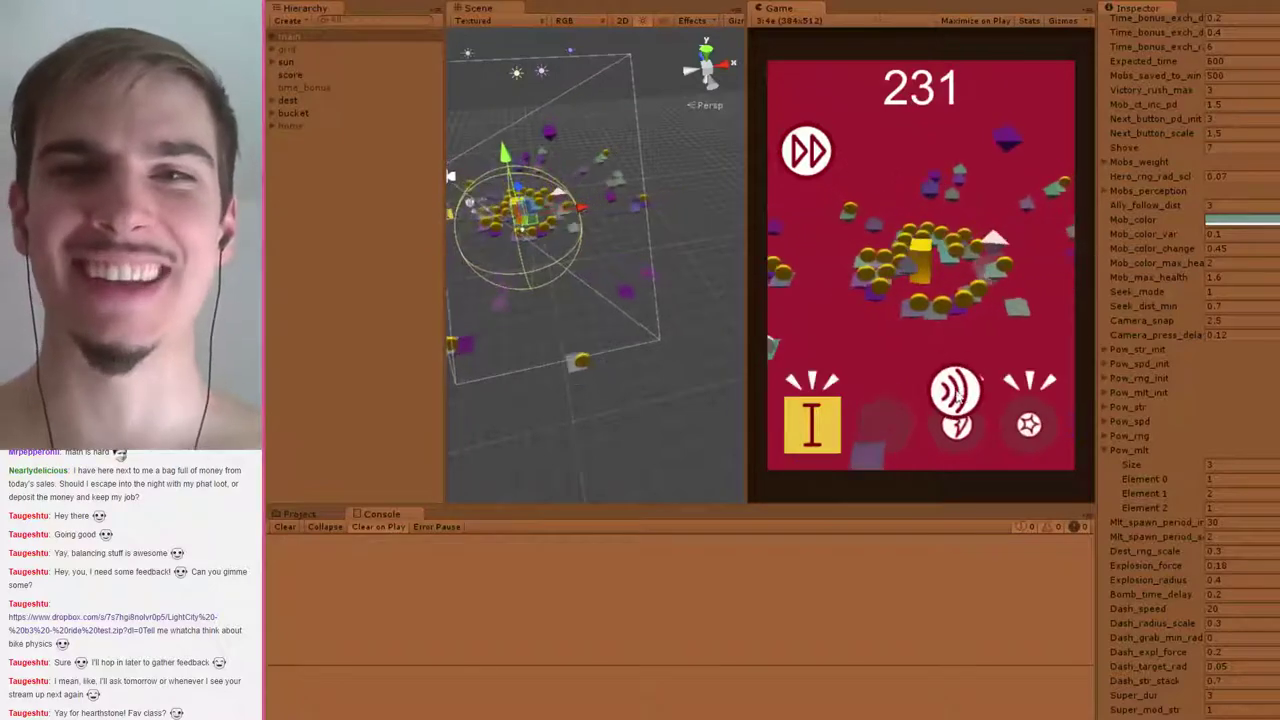
left_click(797, 140)
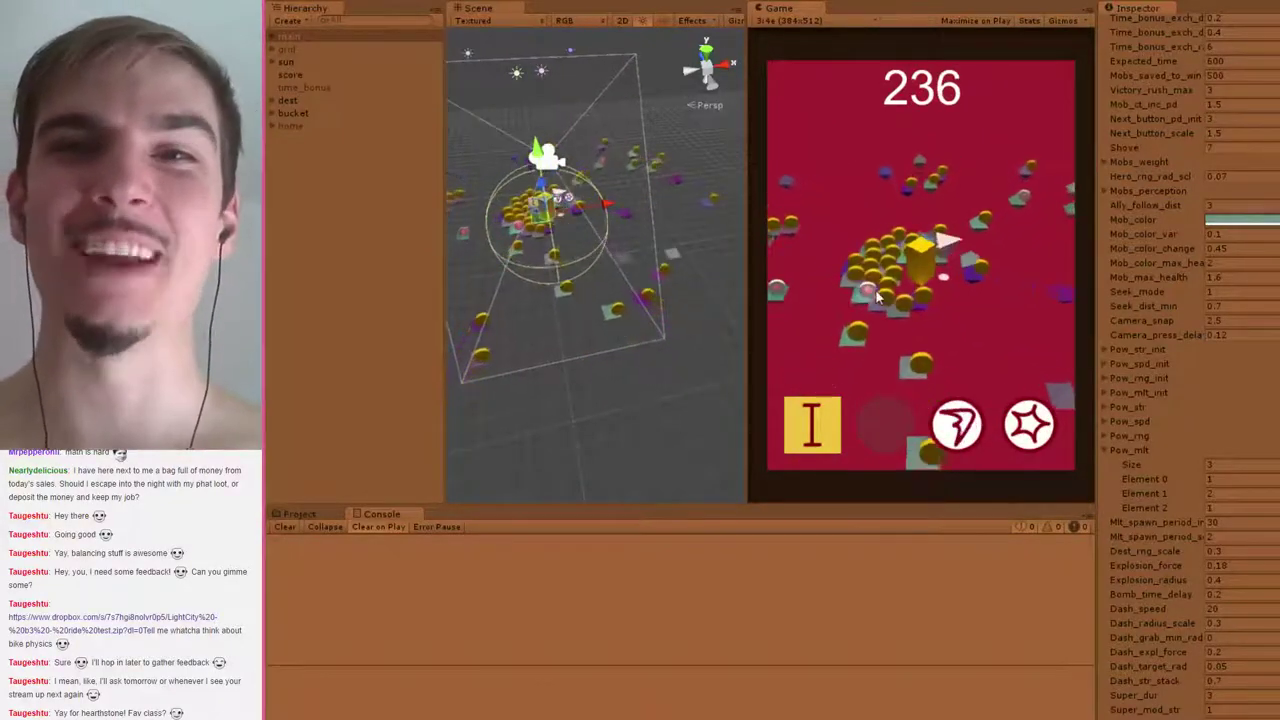
left_click(957, 425)
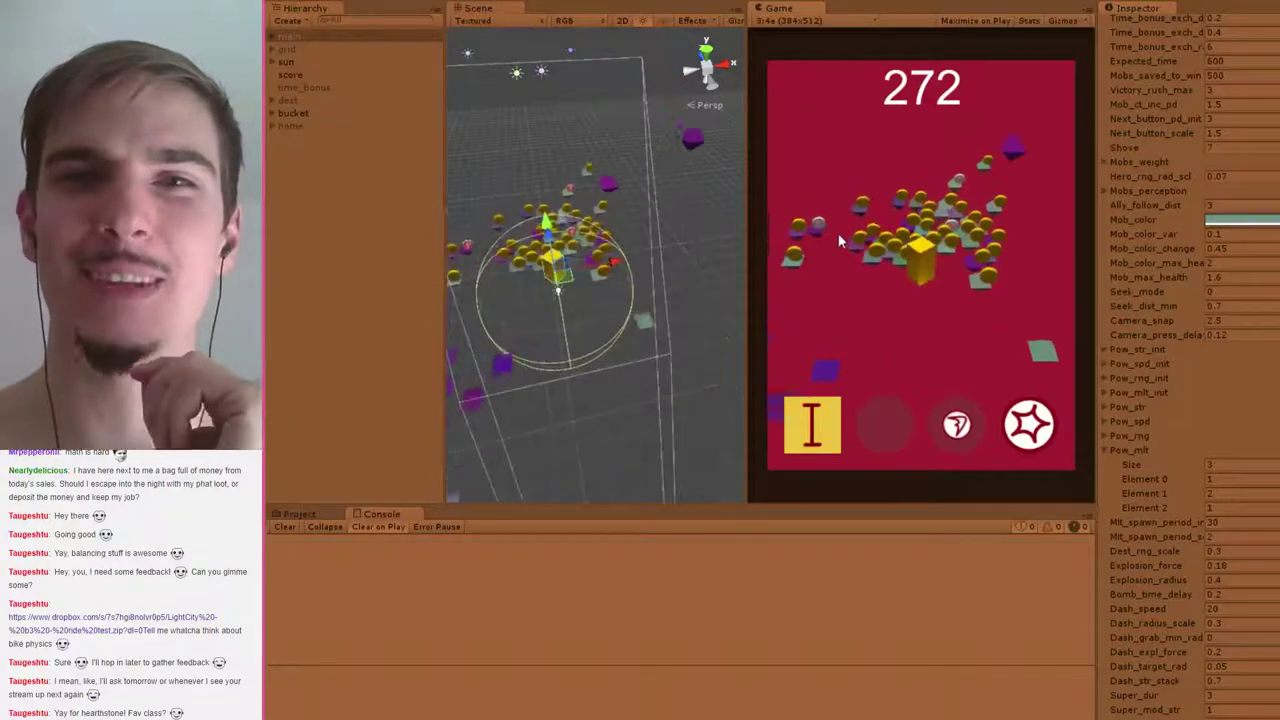
left_click(1029, 425)
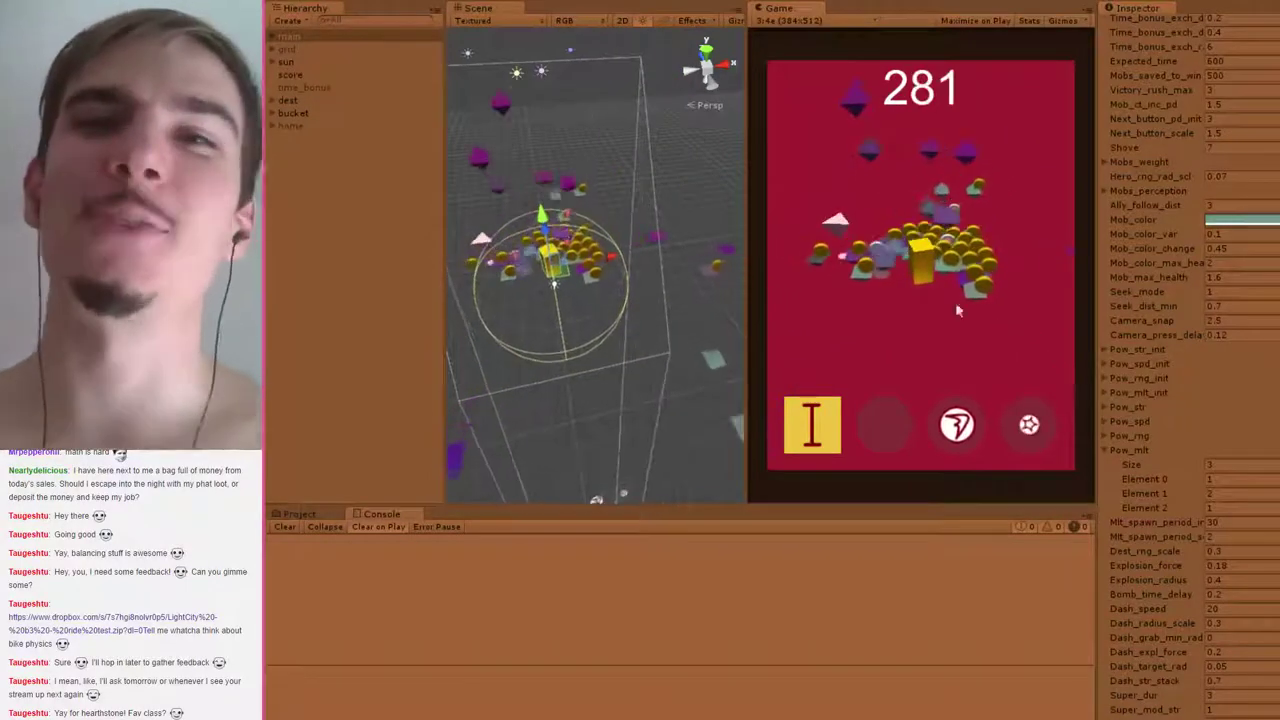
left_click(954, 427)
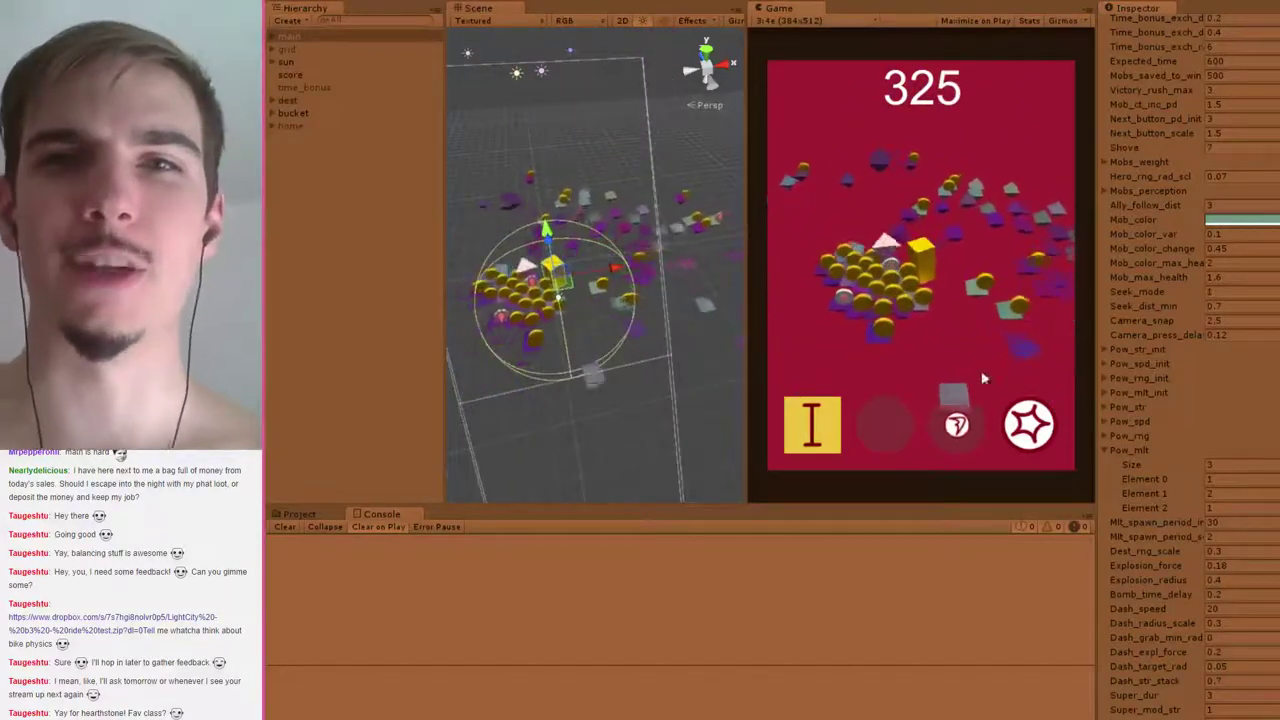
left_click(1029, 425)
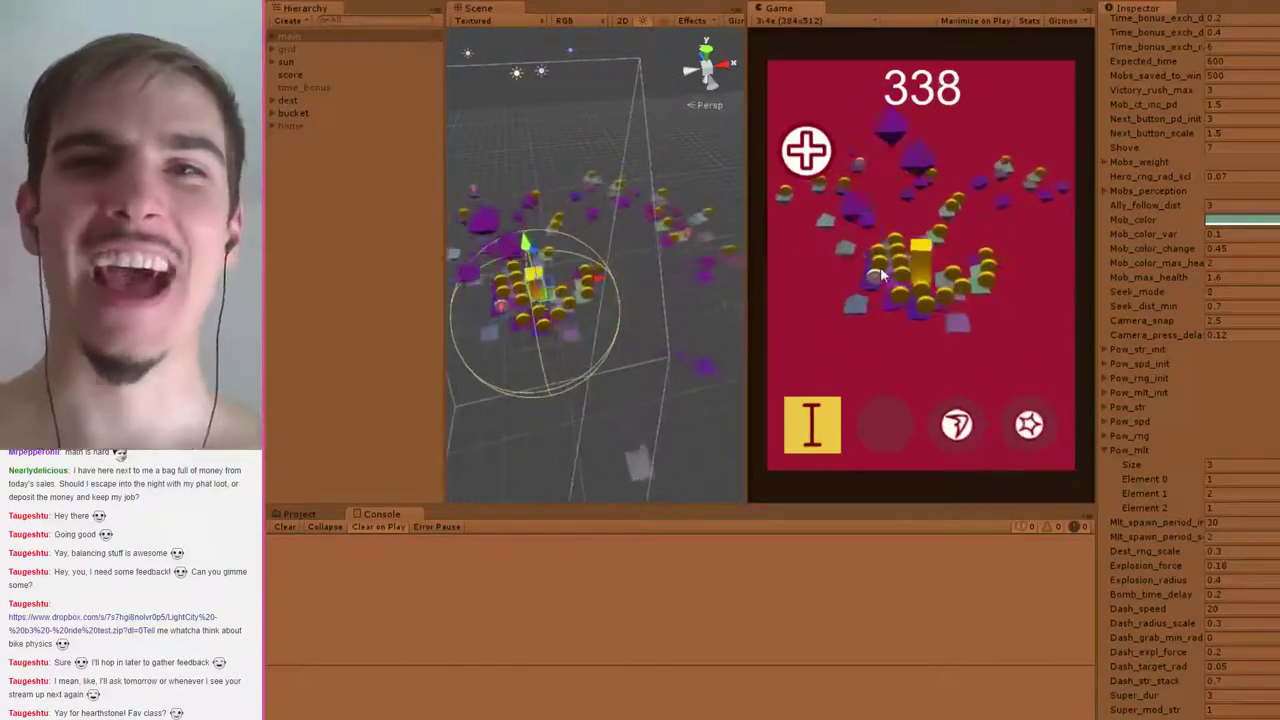
left_click(1032, 428)
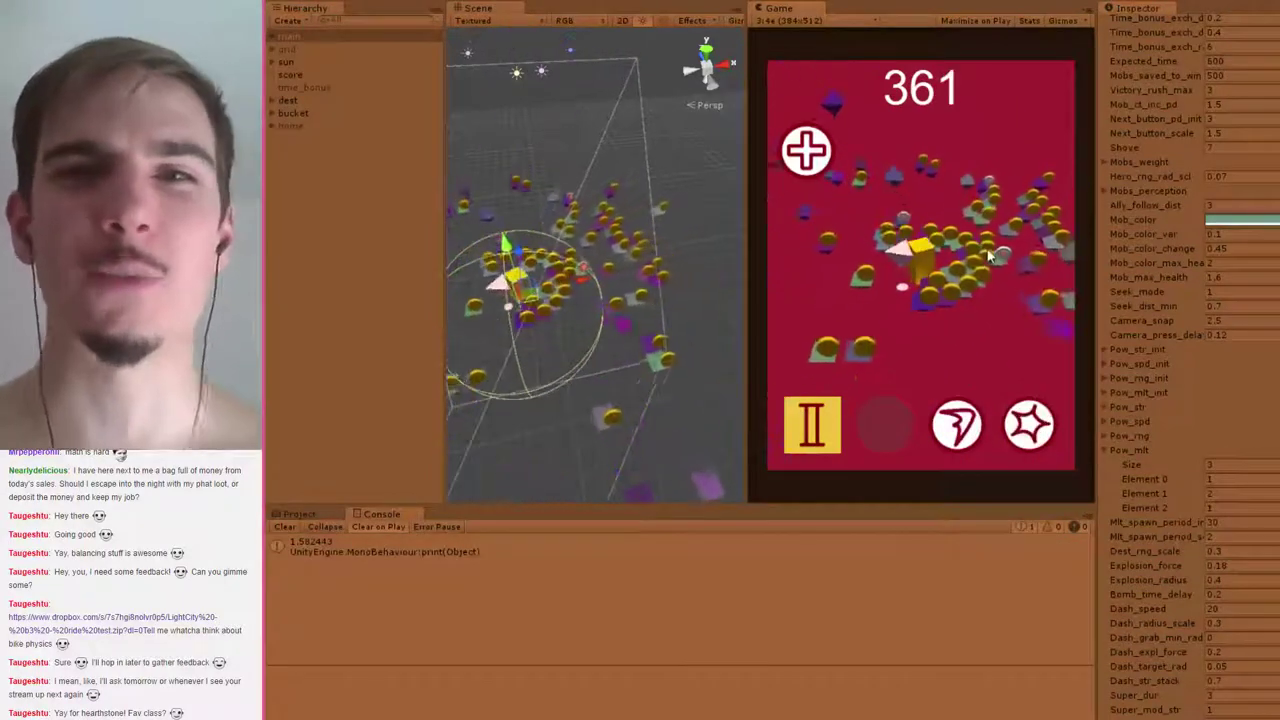
left_click(952, 430)
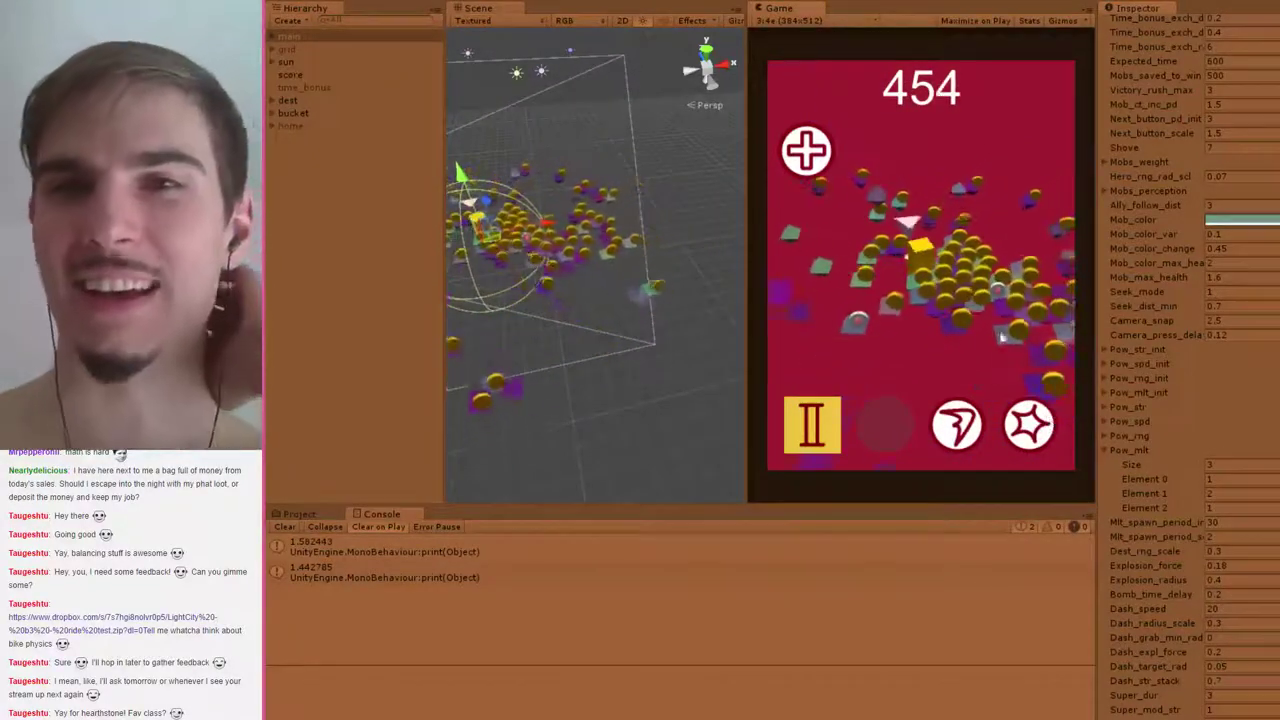
left_click(957, 420)
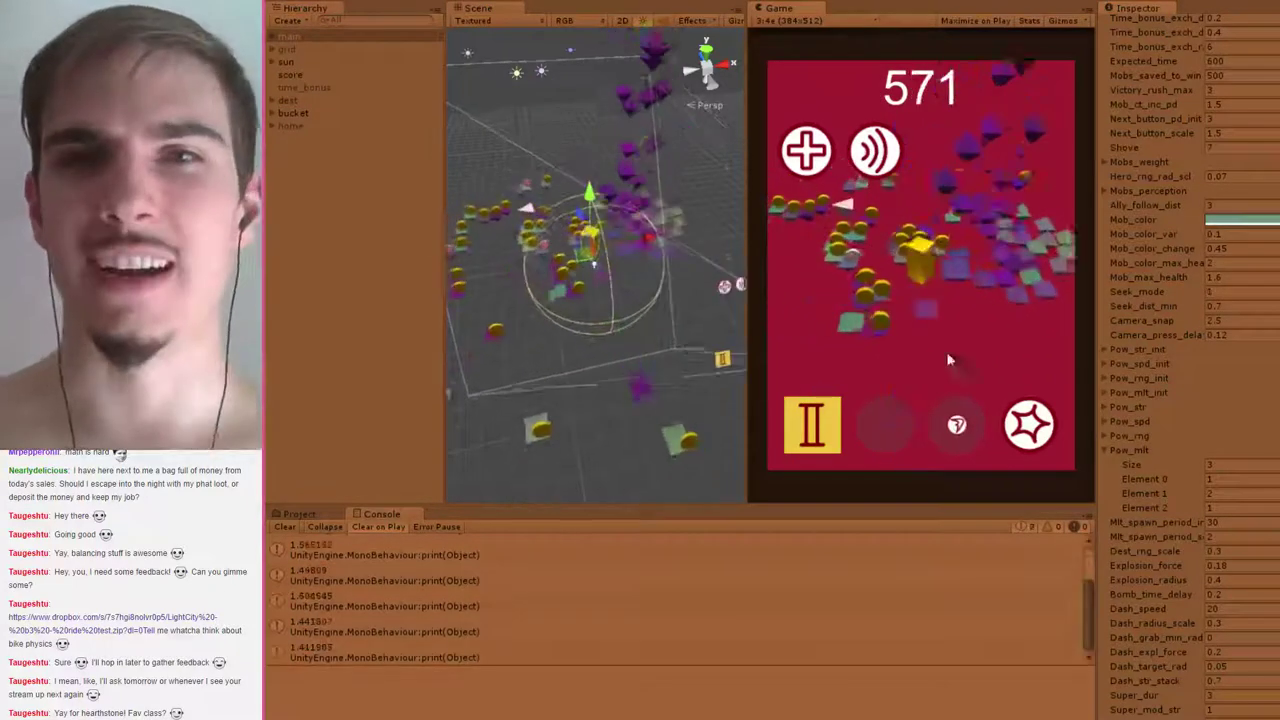
left_click(1012, 412)
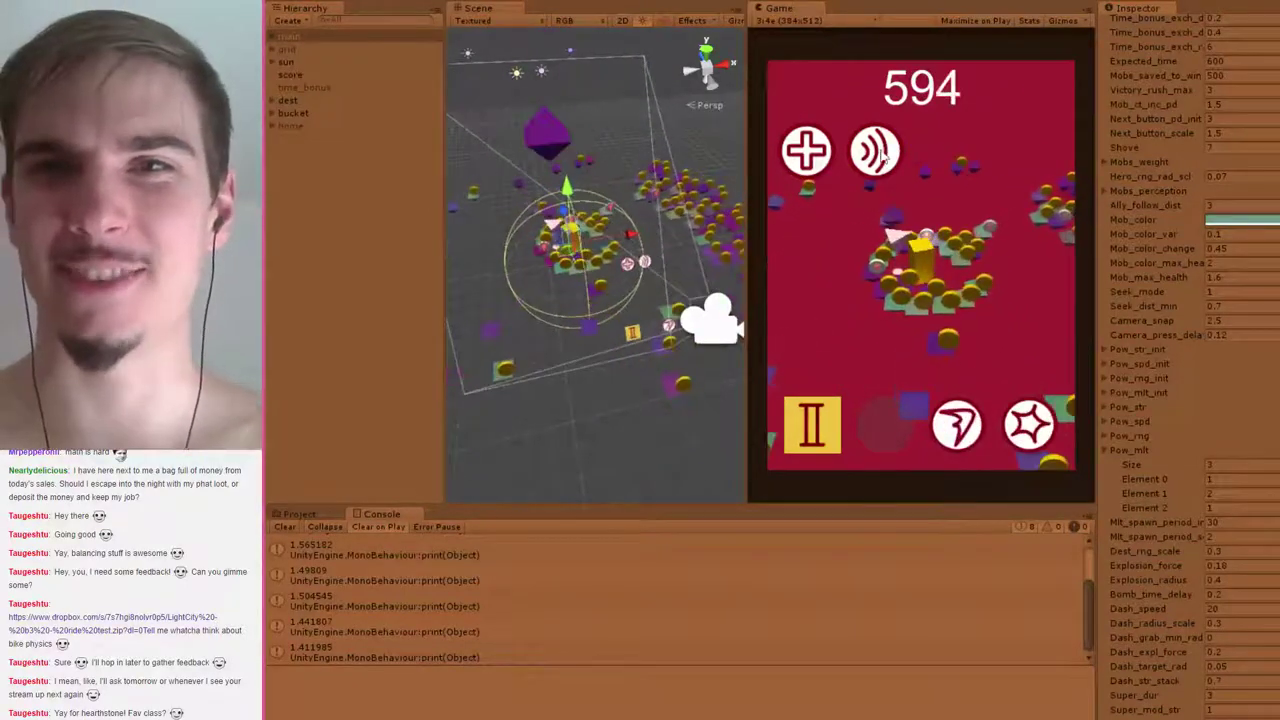
Change Dash_str_stack from 0.7 to 0.5 in the Inspector mid-run, then fire the star power
scroll(1132, 514, "down", 5)
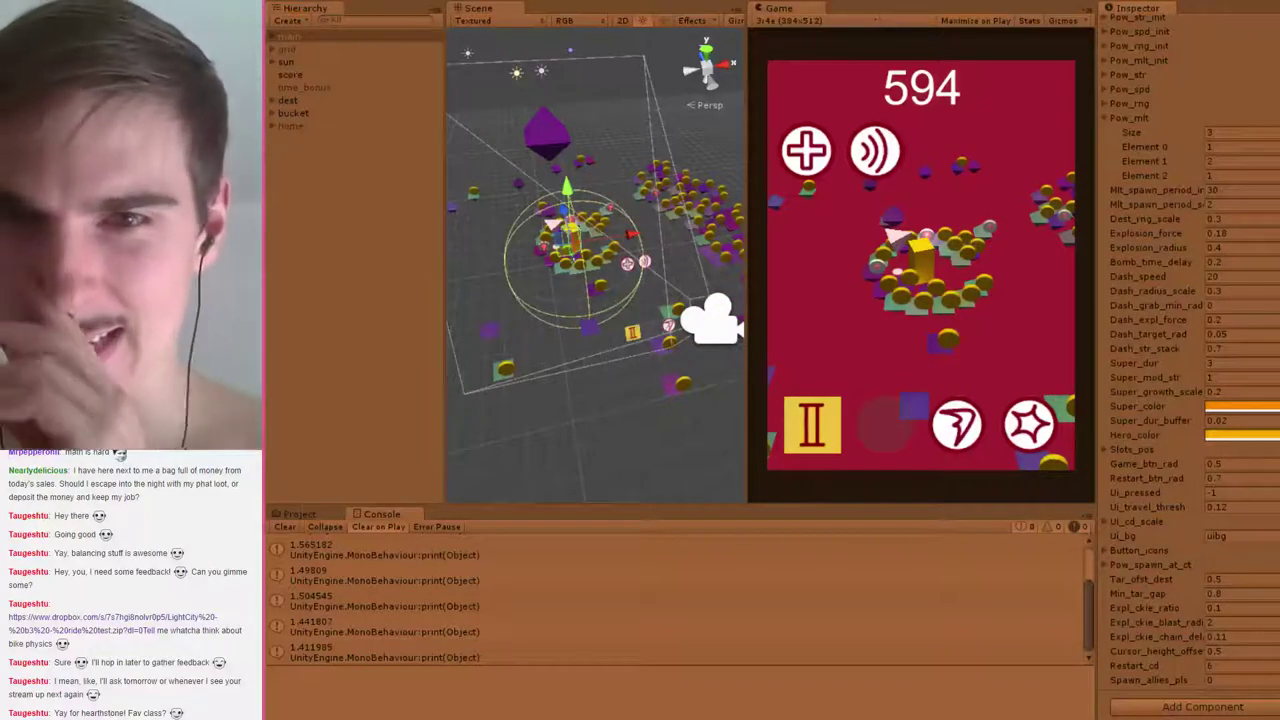
scroll(1250, 610, "up", 3)
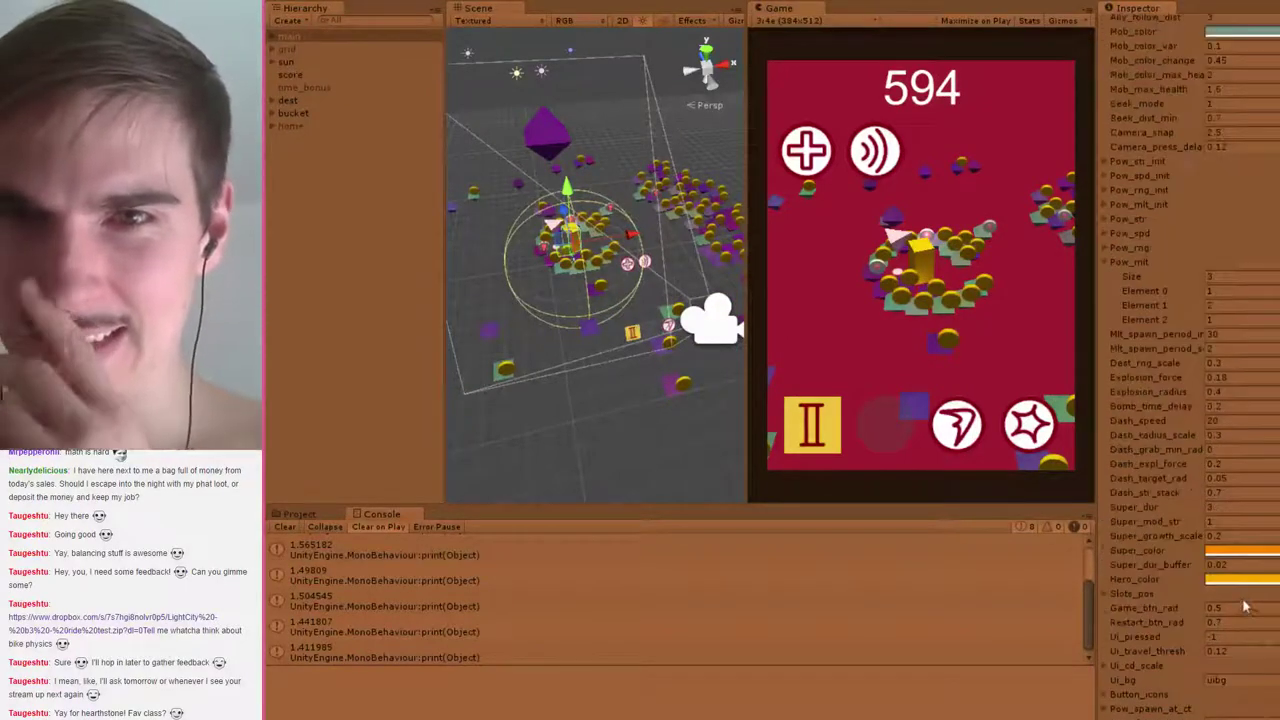
left_click(1216, 494)
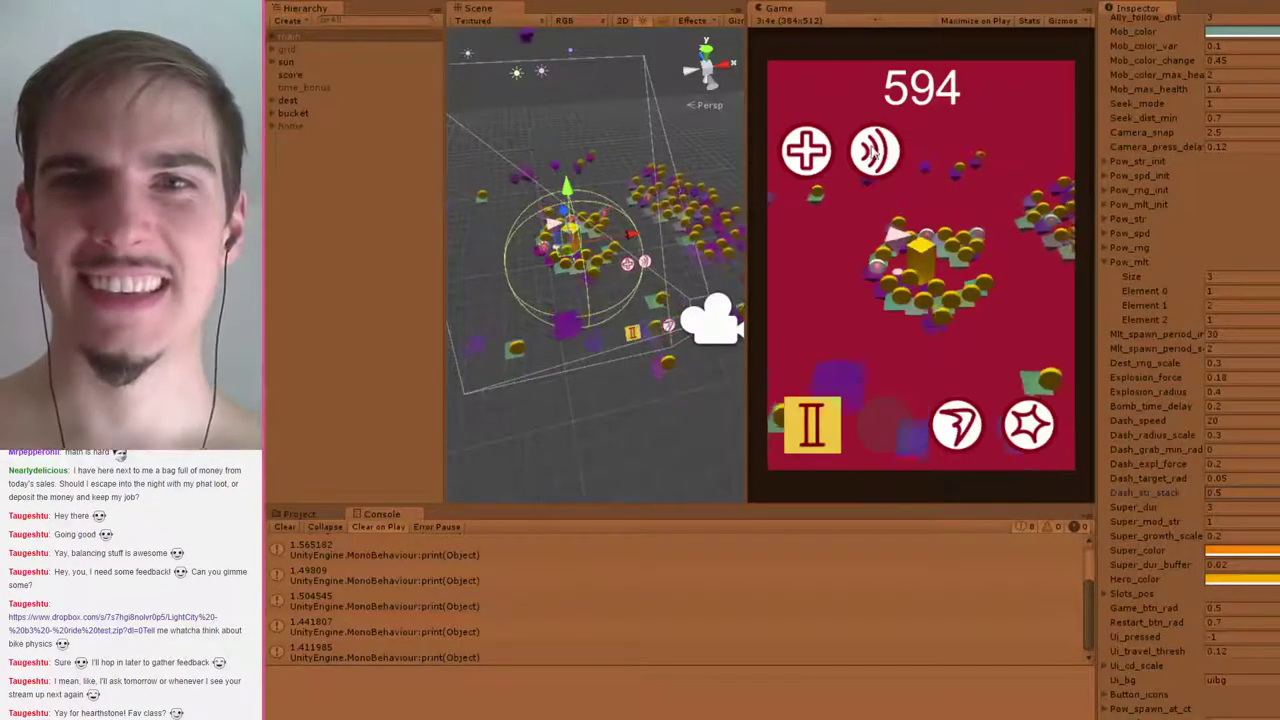
left_click(1032, 426)
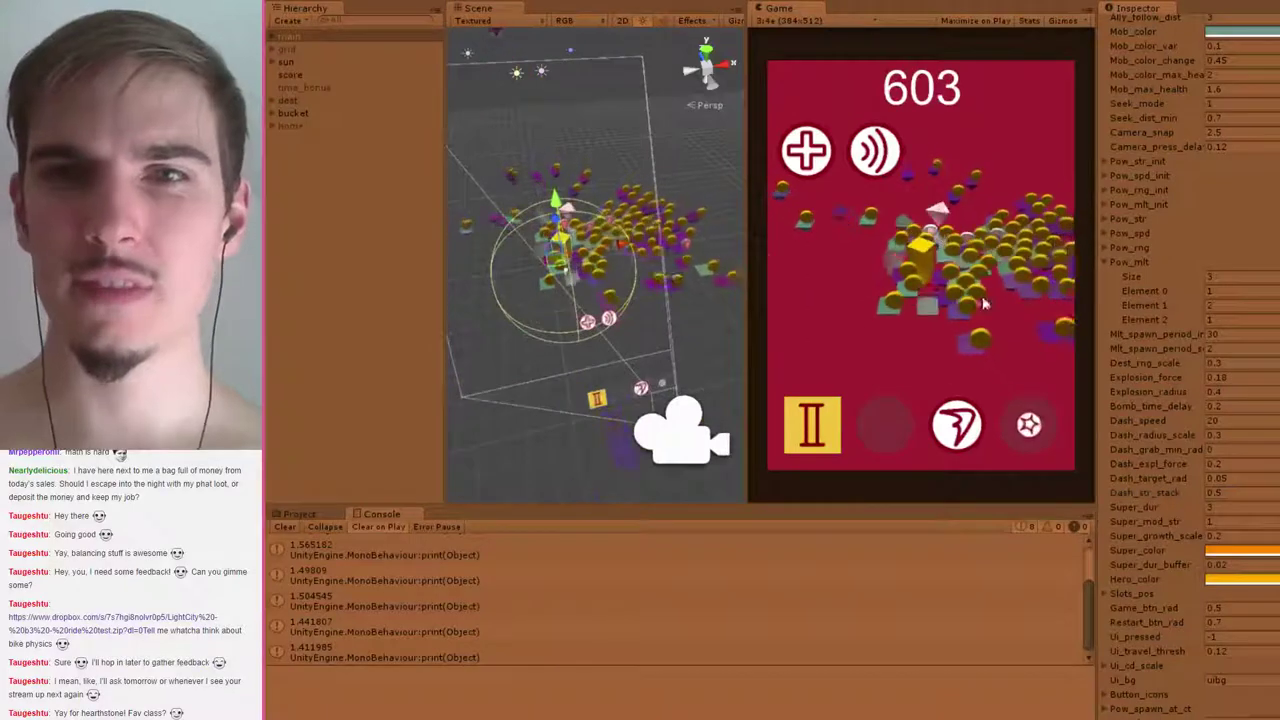
Fire the star and dash powers to test the 0.5 dash stacking, reaching score 726
left_click(1030, 428)
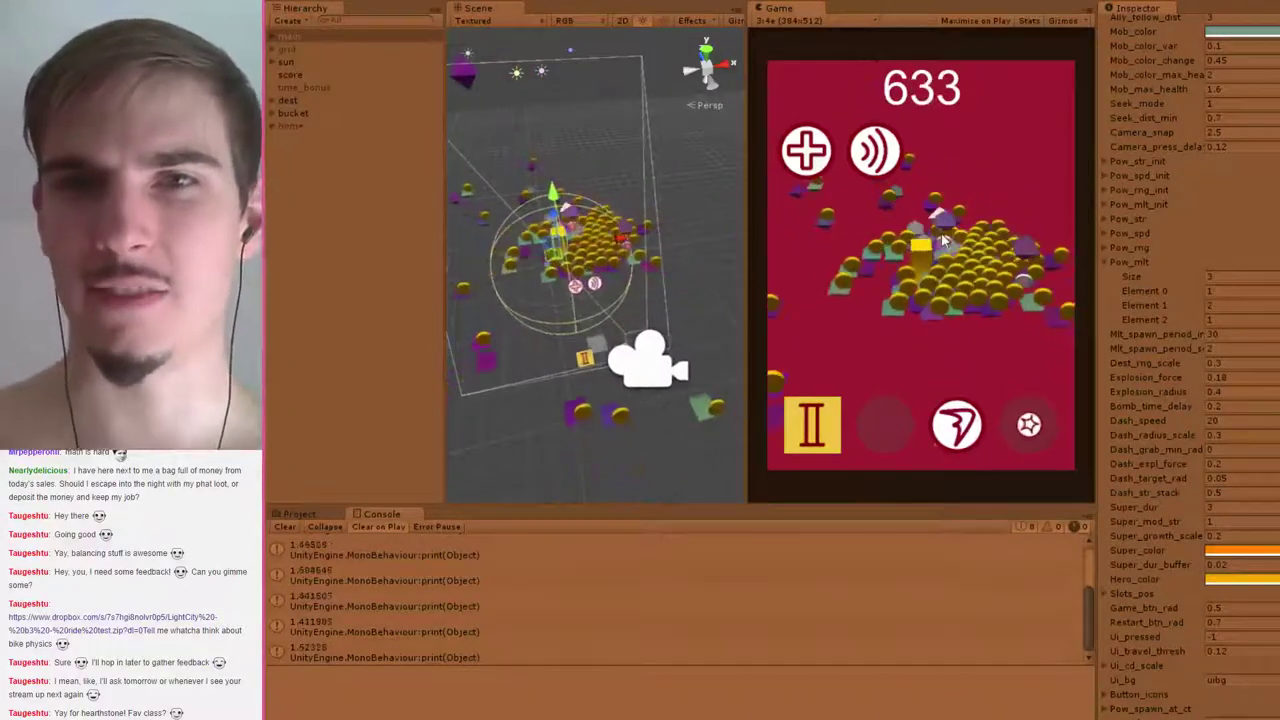
left_click(962, 424)
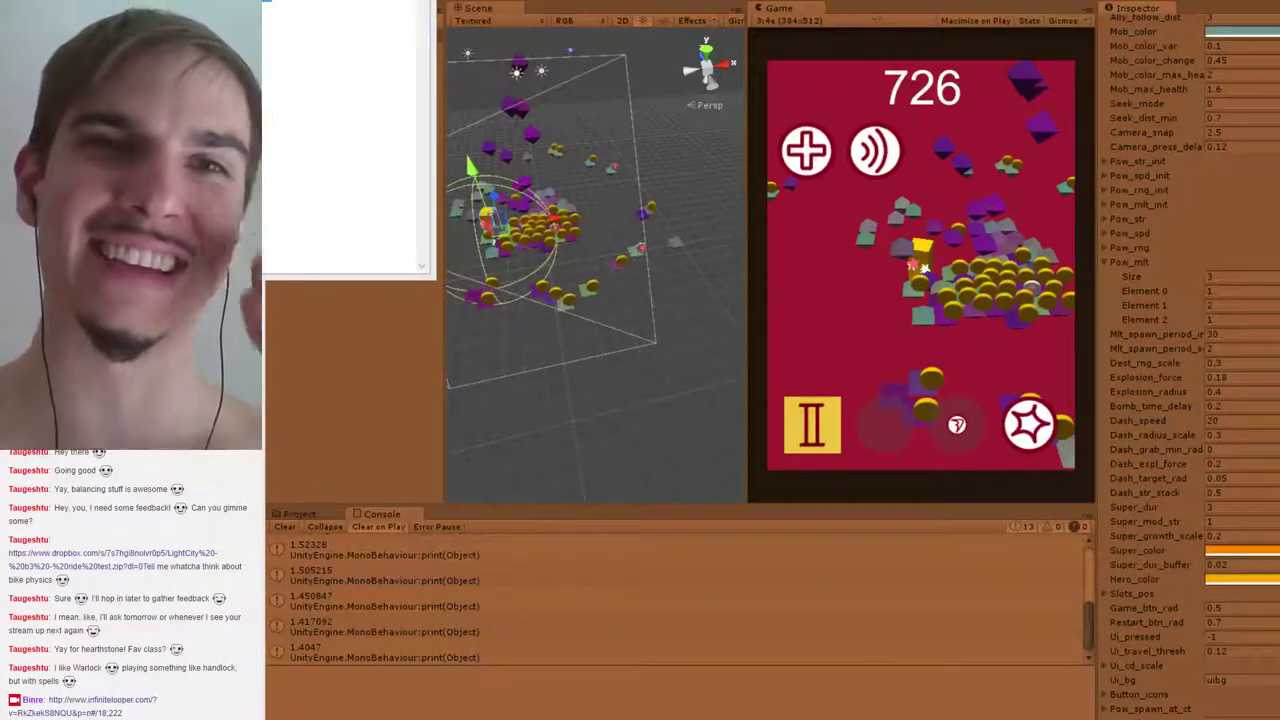
Move the Notepad notes window to the centre and minimize it, then open the shared Imgur link
left_click(325, 45)
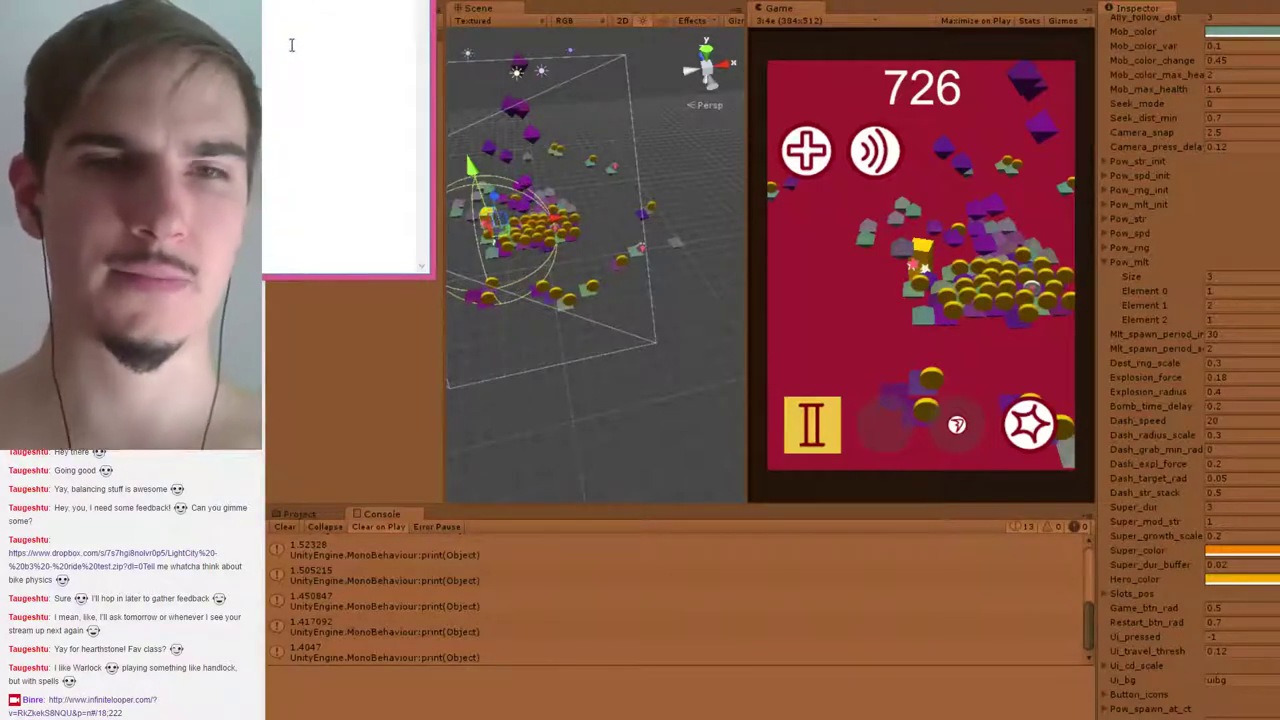
key("alt+Tab")
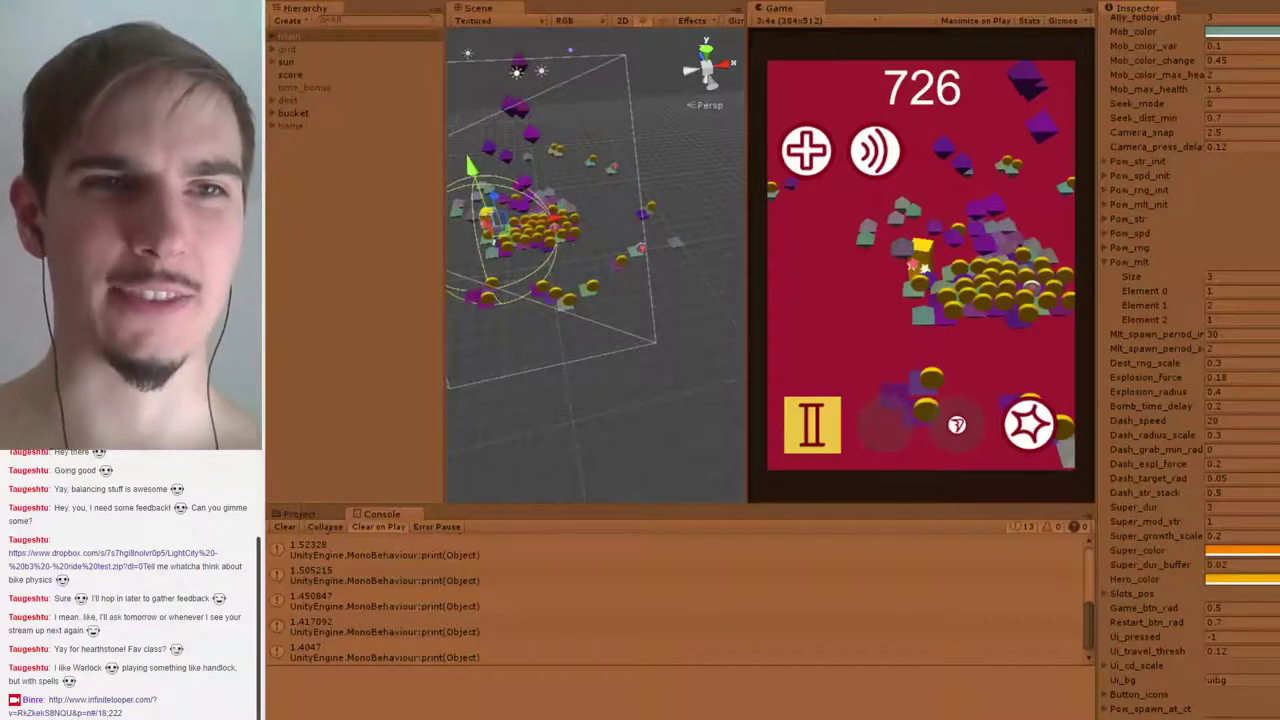
key("alt+Tab")
left_click_drag(190, 2, 619, 109)
left_click(794, 100)
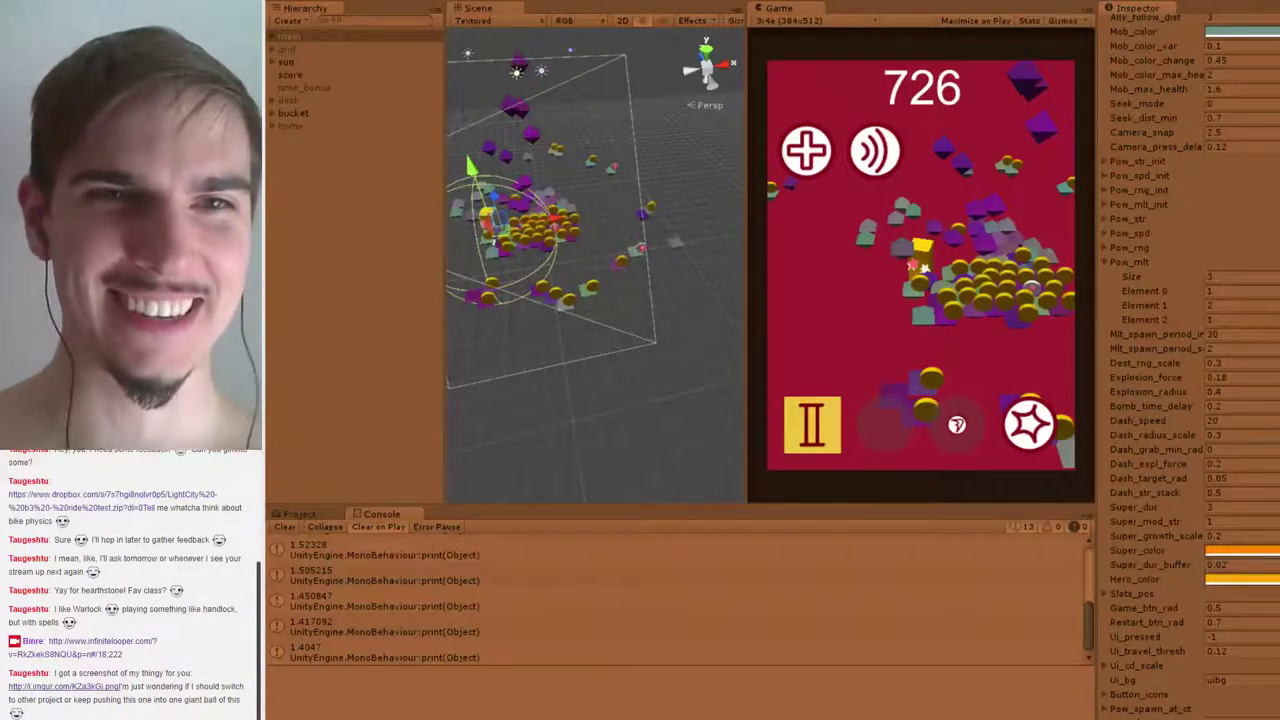
left_click(55, 688)
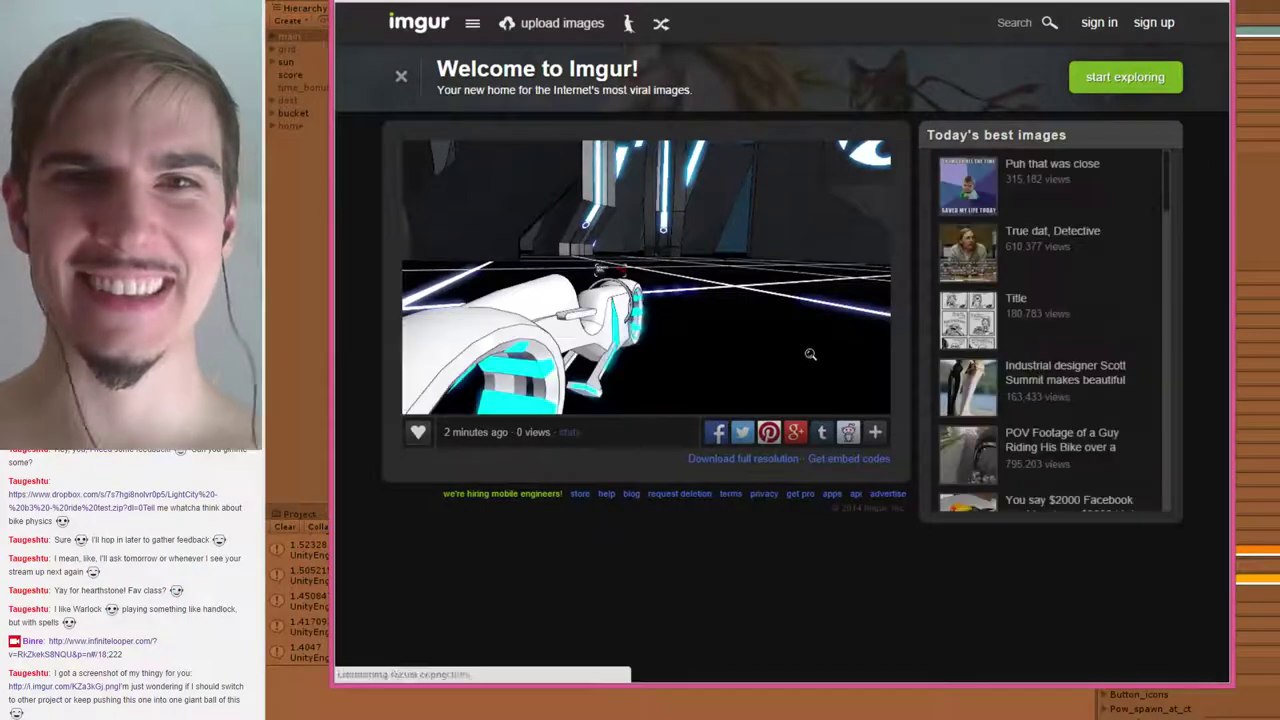
Open the light-cycle bike screenshot full size, switch to Unity, then bring the image back
left_click(710, 297)
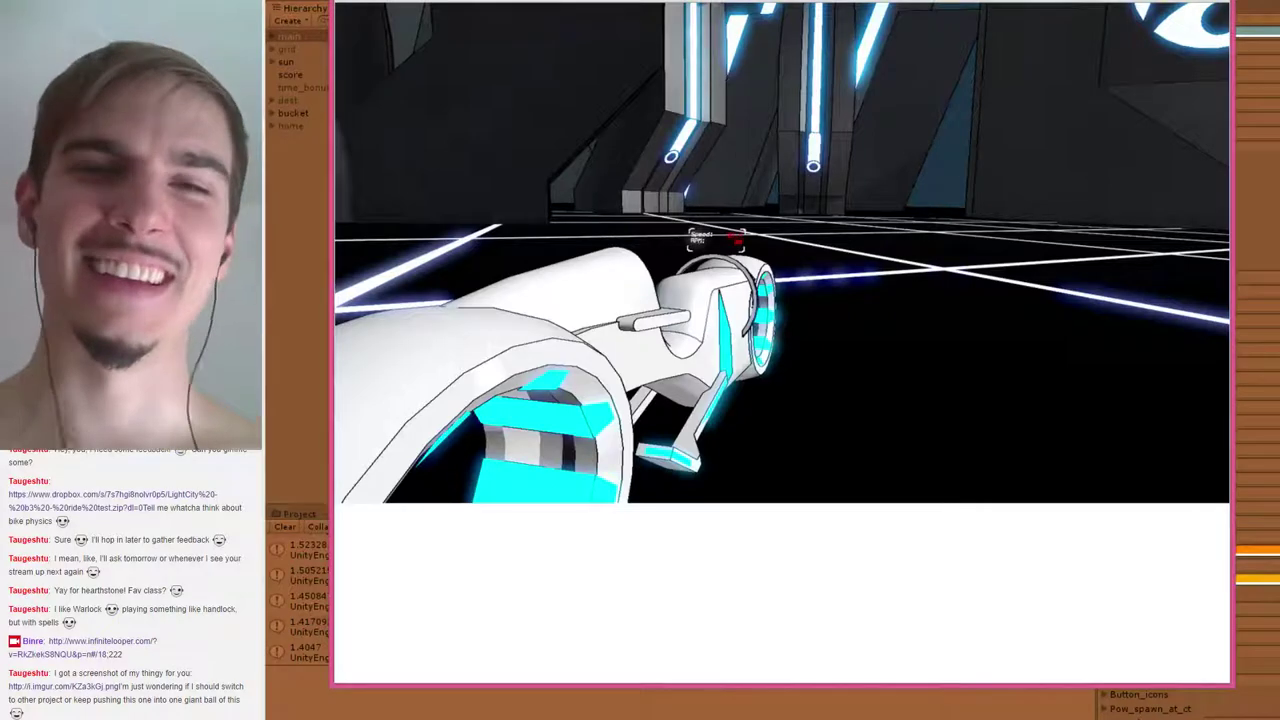
key("Escape")
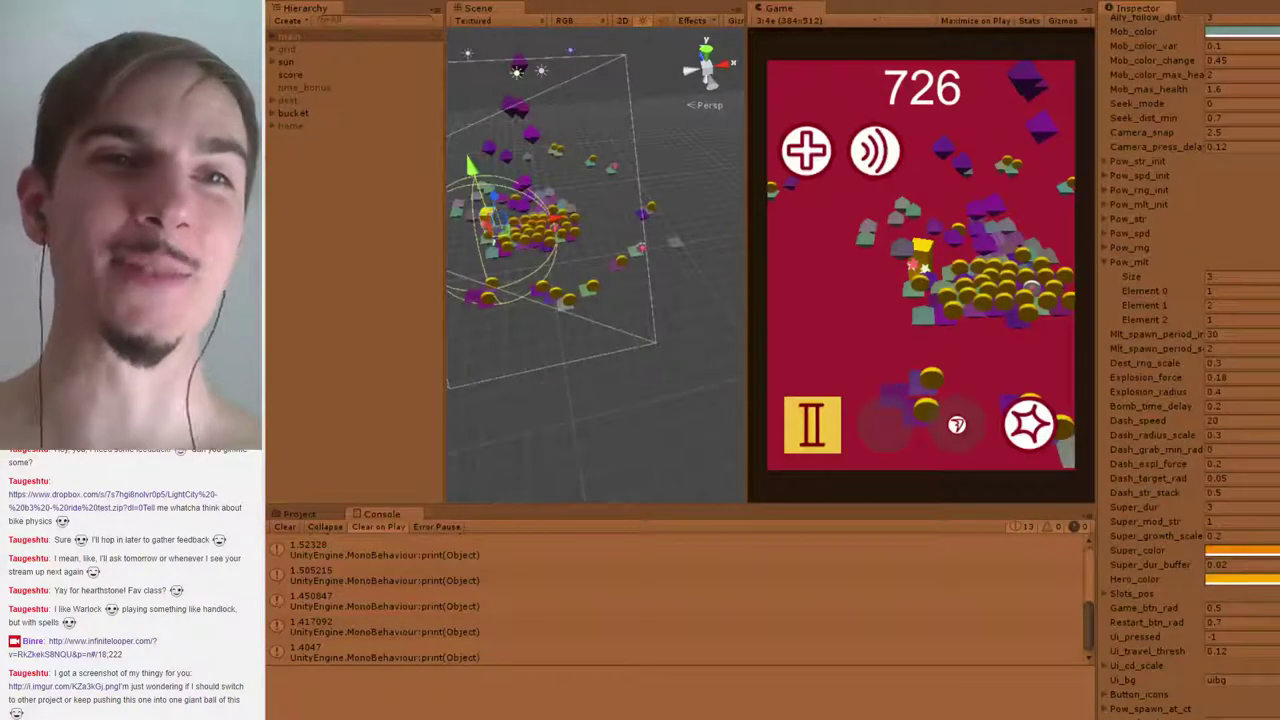
key("alt+Tab")
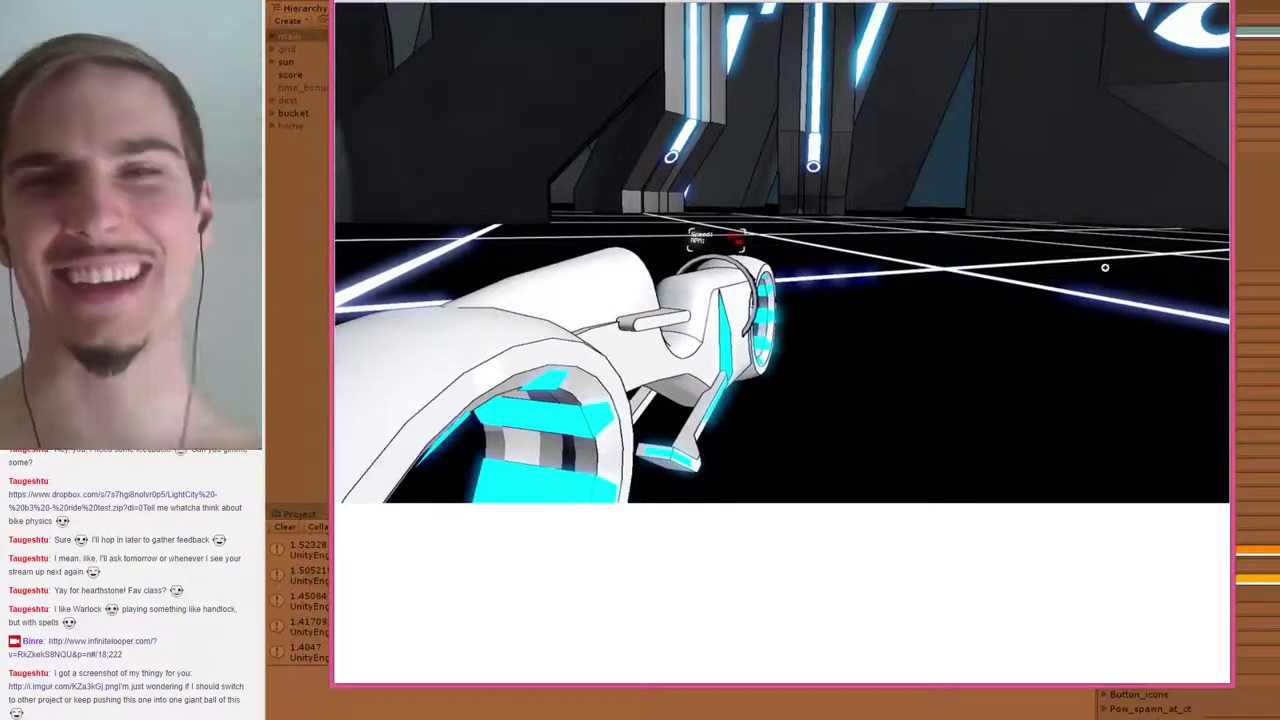
Check the Done column of the b_log sheet, then return to the running Unity playtest
key("alt+Tab")
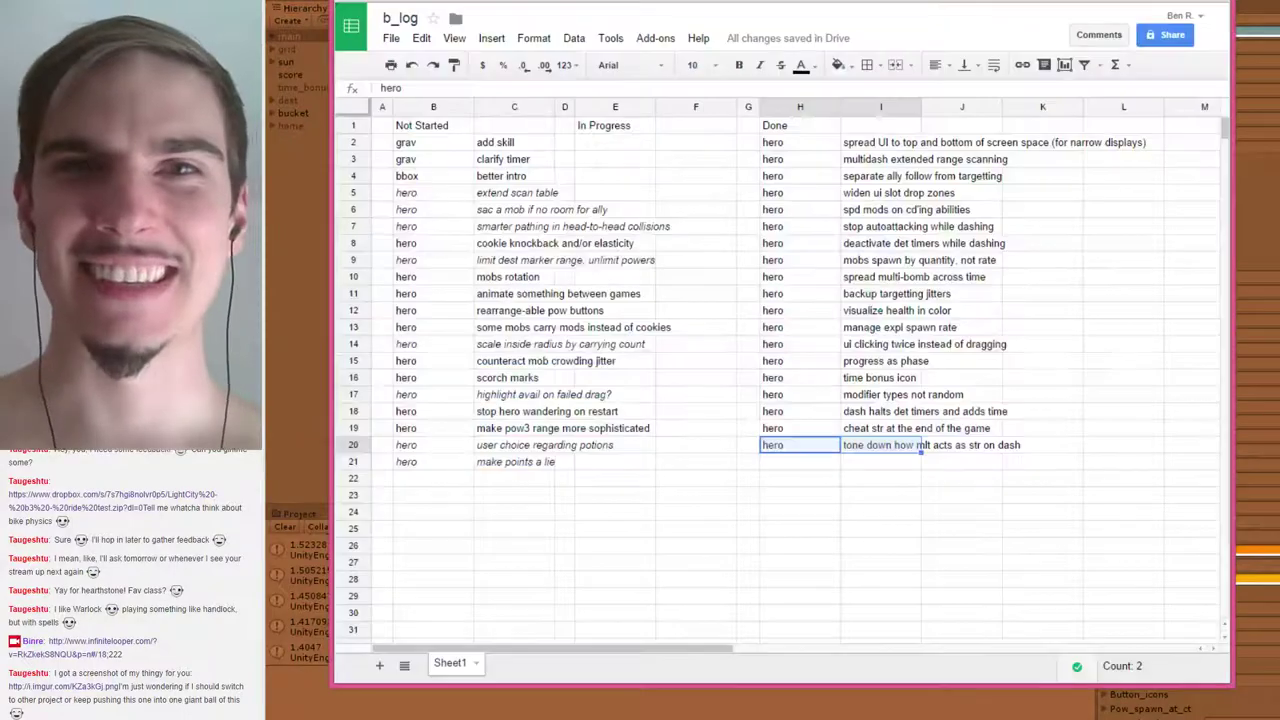
key("alt+Tab")
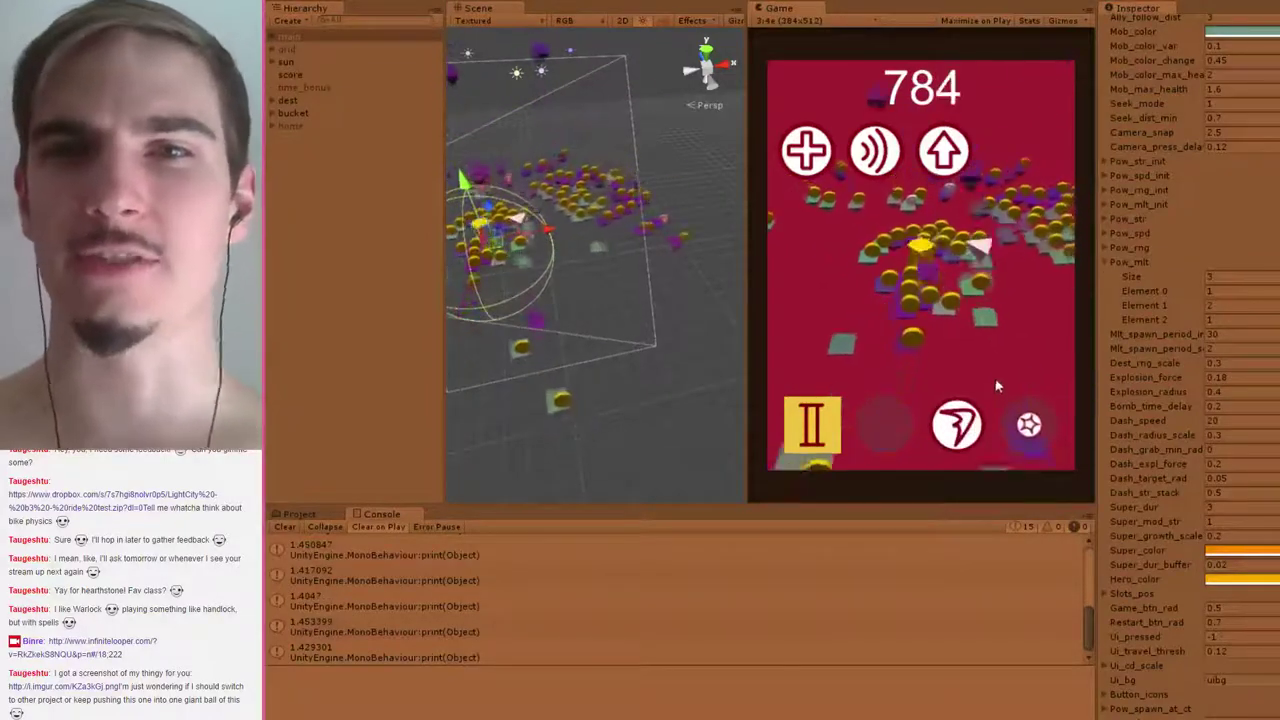
Keep the run alive by alternating the dash and star powers
left_click(958, 424)
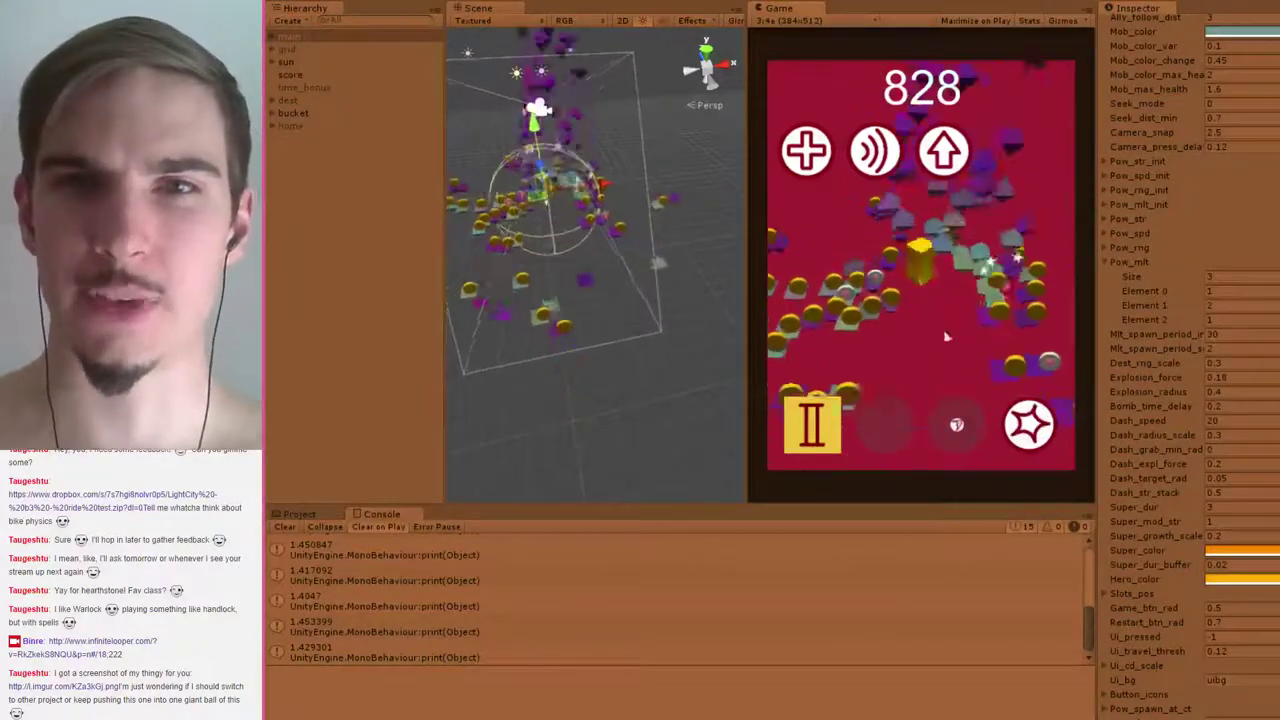
left_click(1031, 418)
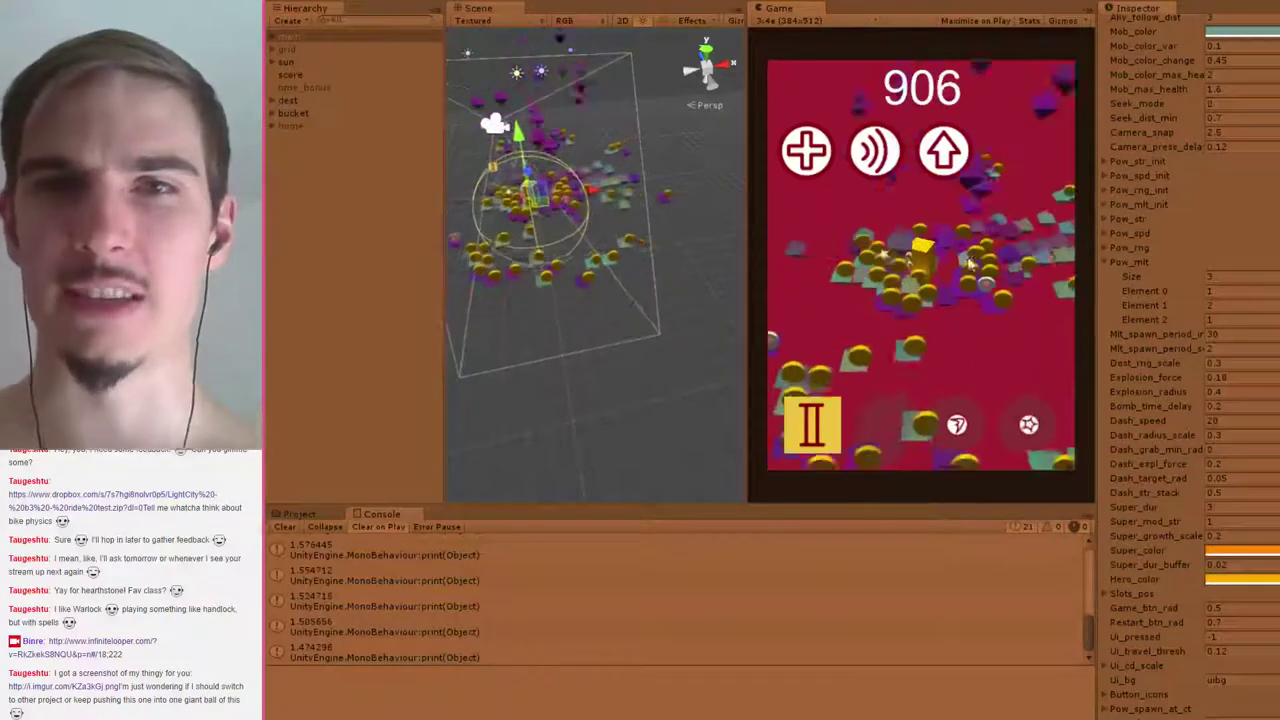
left_click(1033, 426)
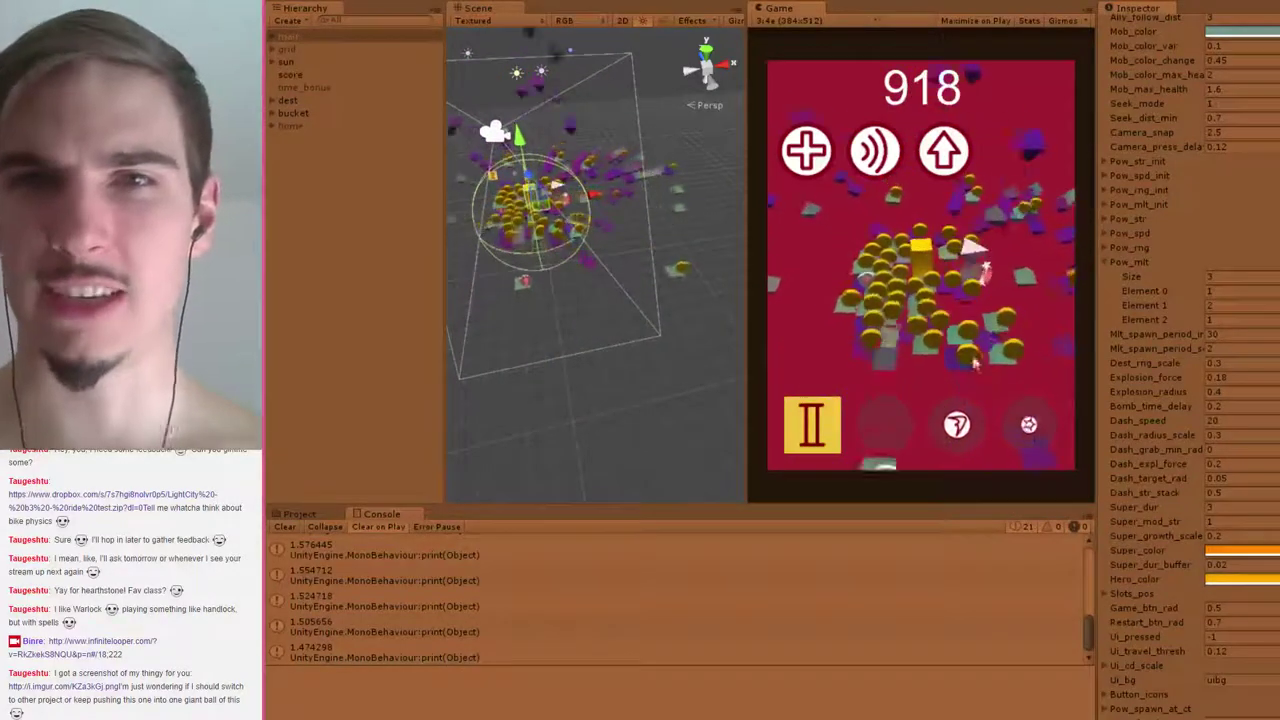
left_click(1031, 426)
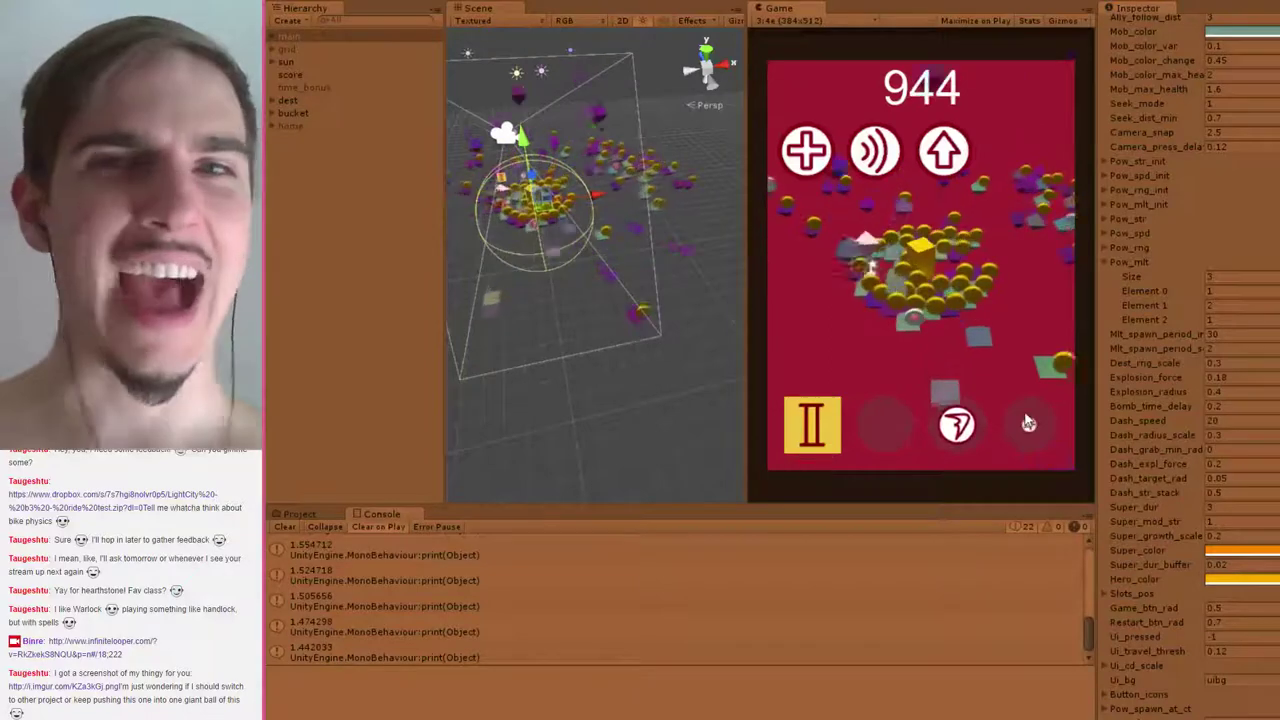
left_click(961, 415)
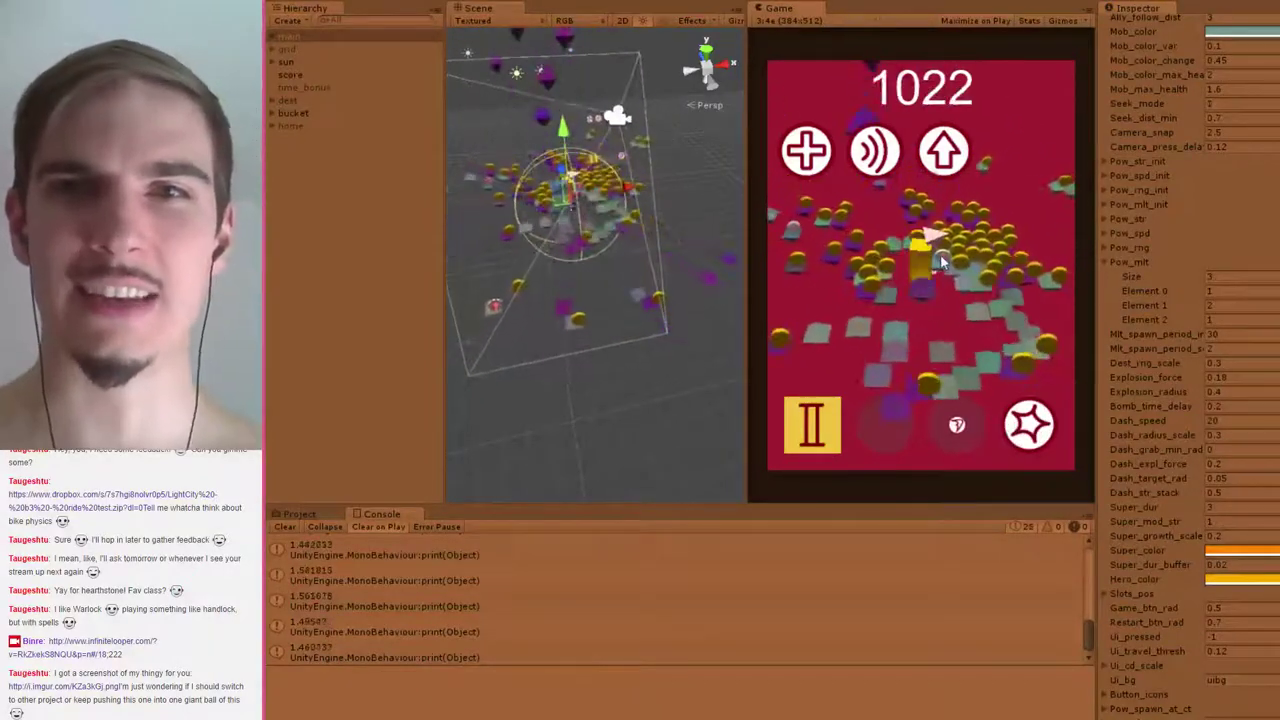
left_click(1029, 424)
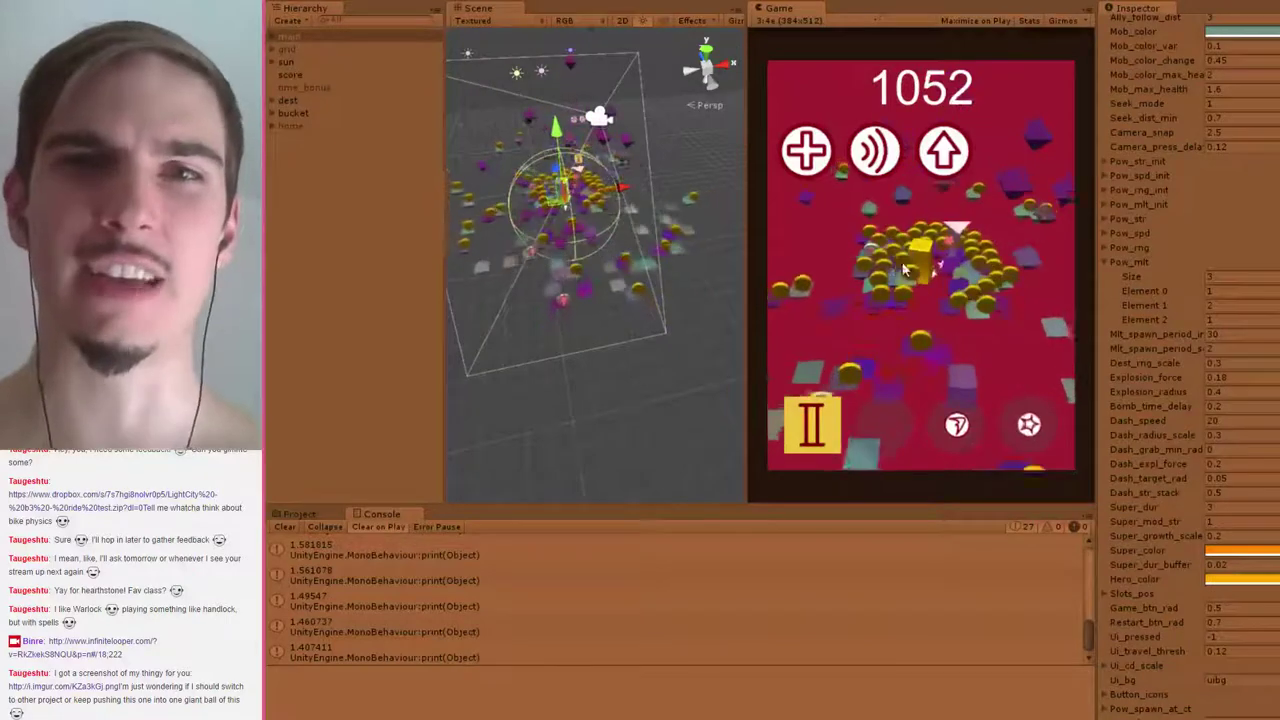
left_click(1045, 425)
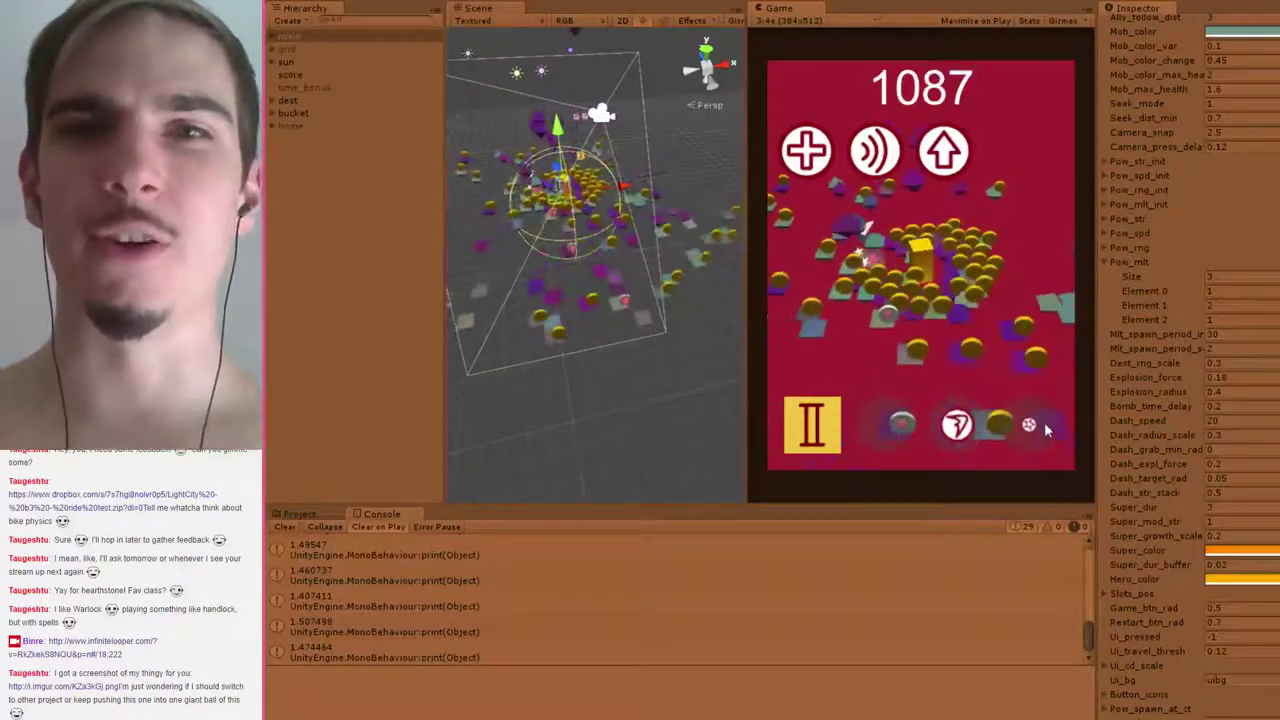
left_click(1029, 424)
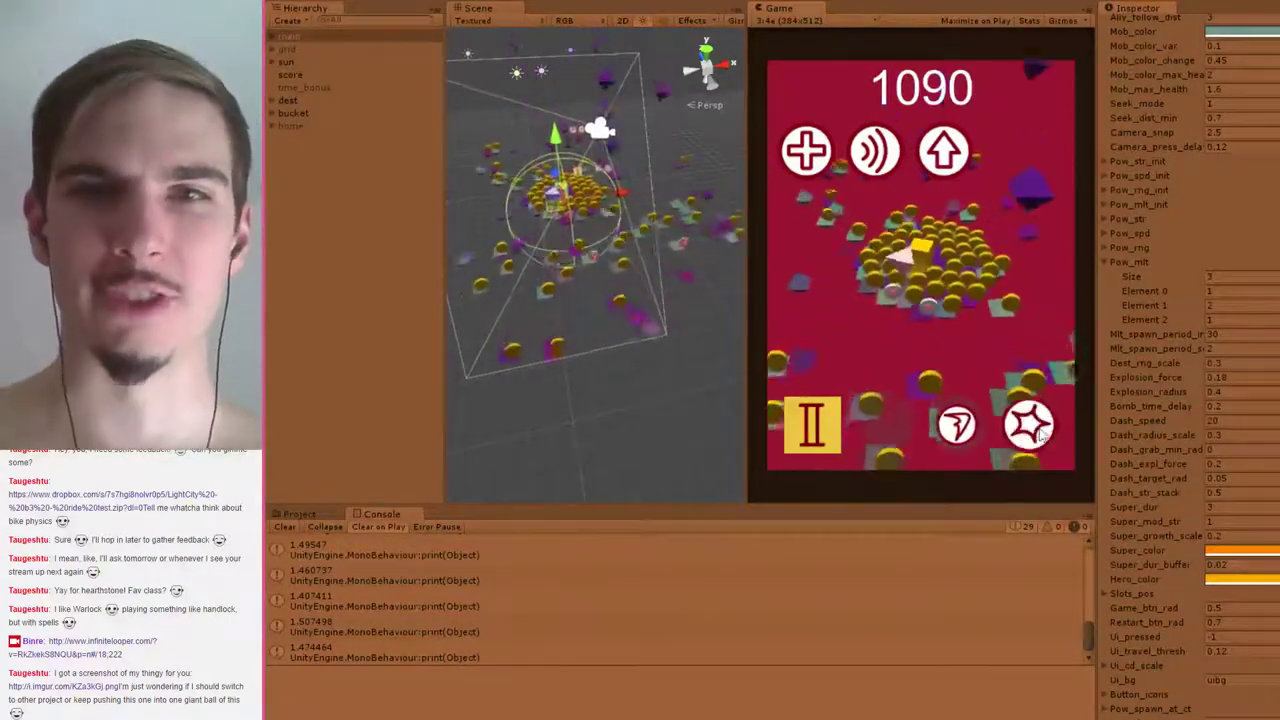
left_click(963, 425)
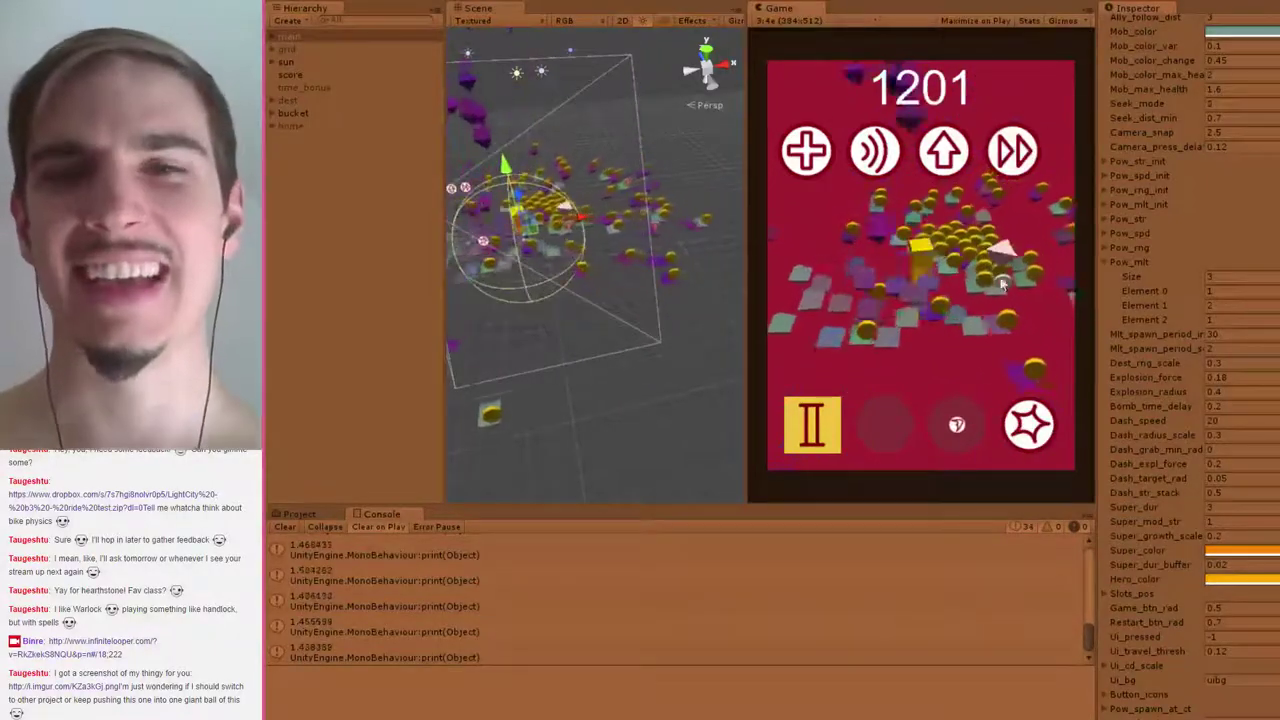
left_click(1029, 418)
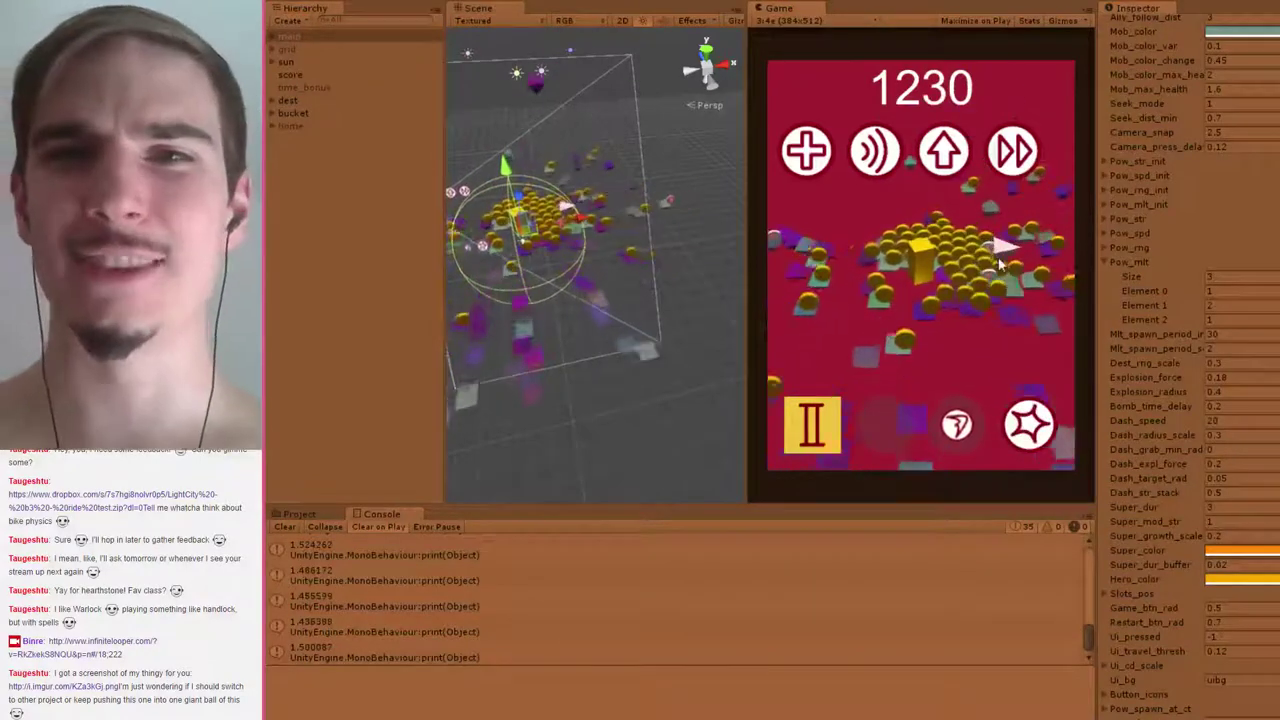
Continue alternating the star burst and dash powers as they recharge
left_click(1030, 428)
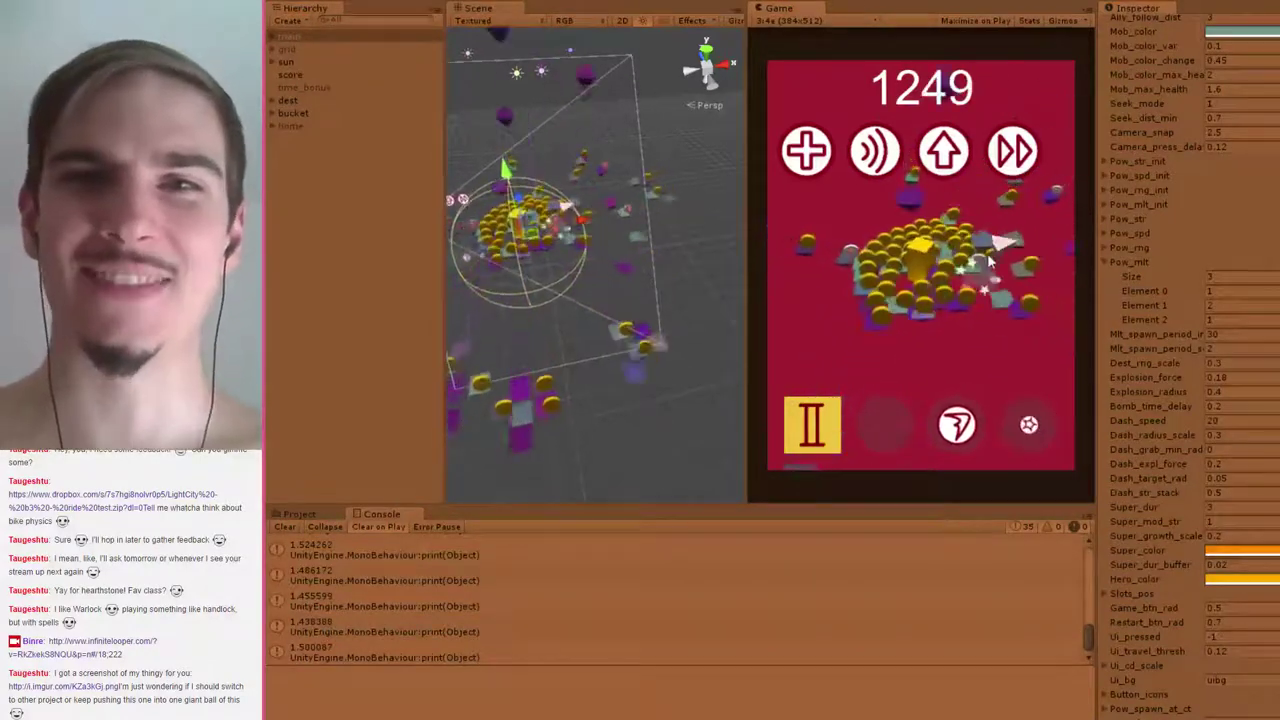
left_click(960, 426)
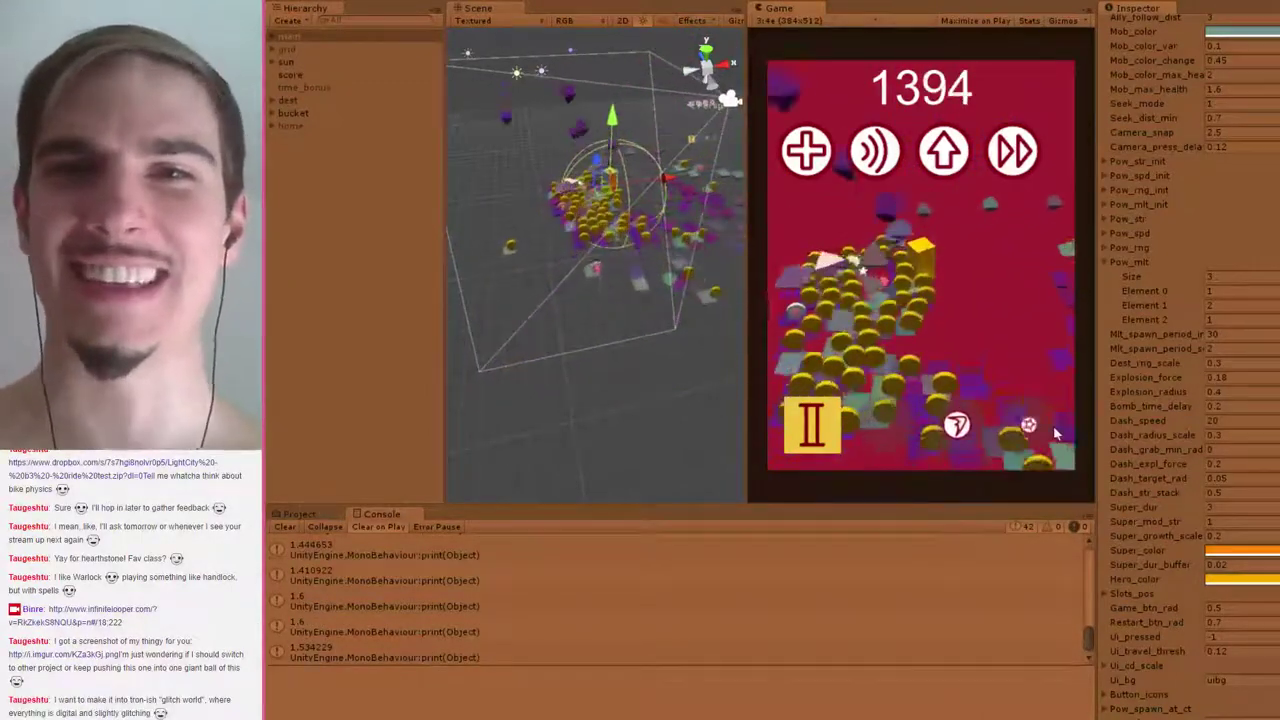
left_click(1050, 426)
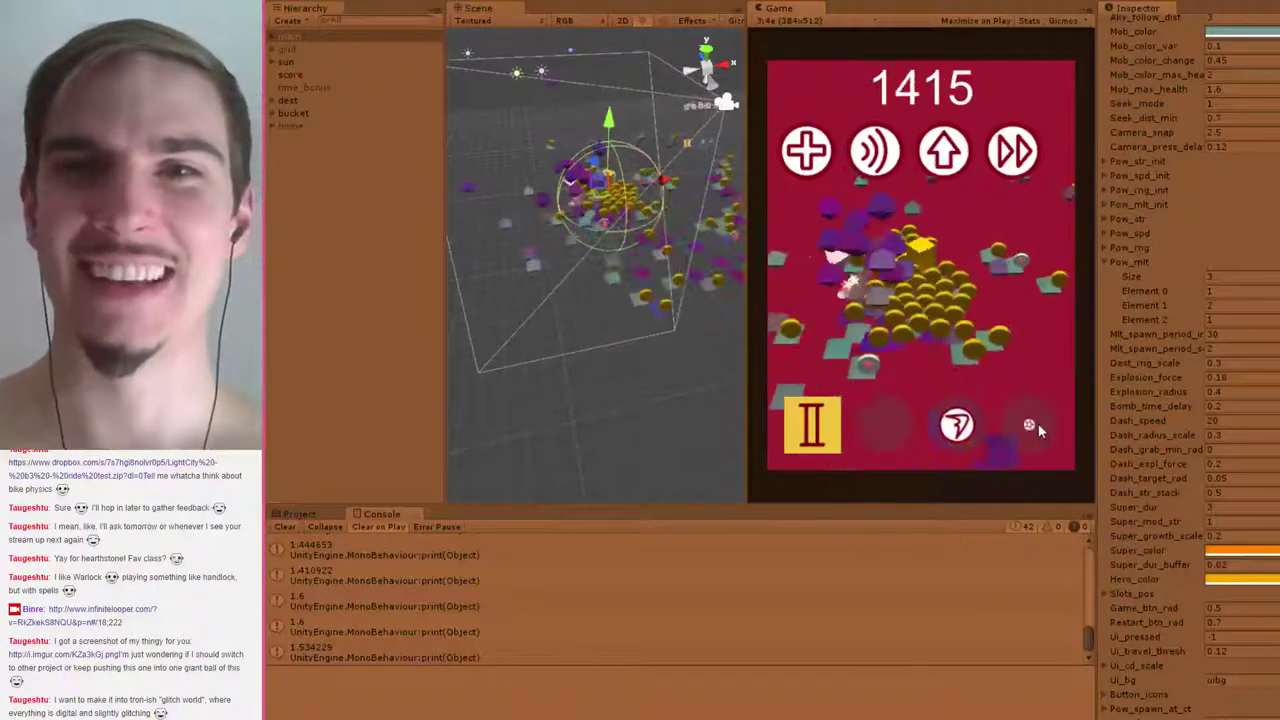
left_click(957, 425)
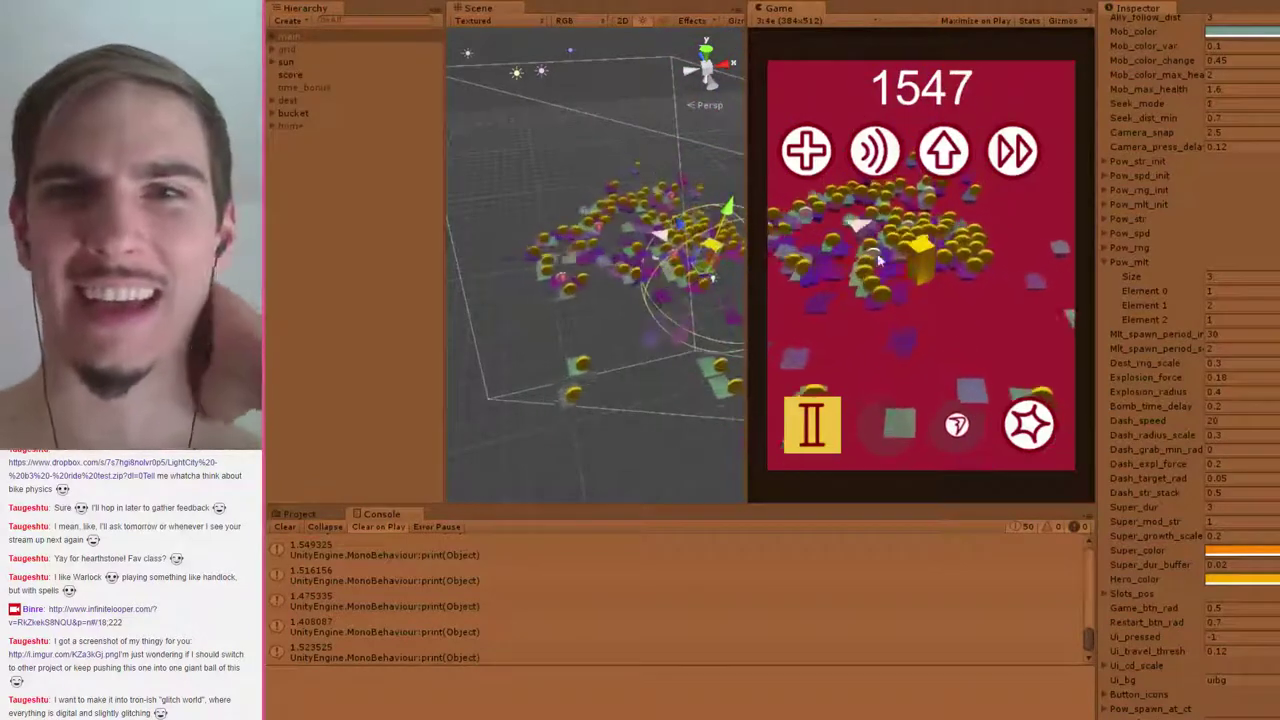
left_click(1029, 428)
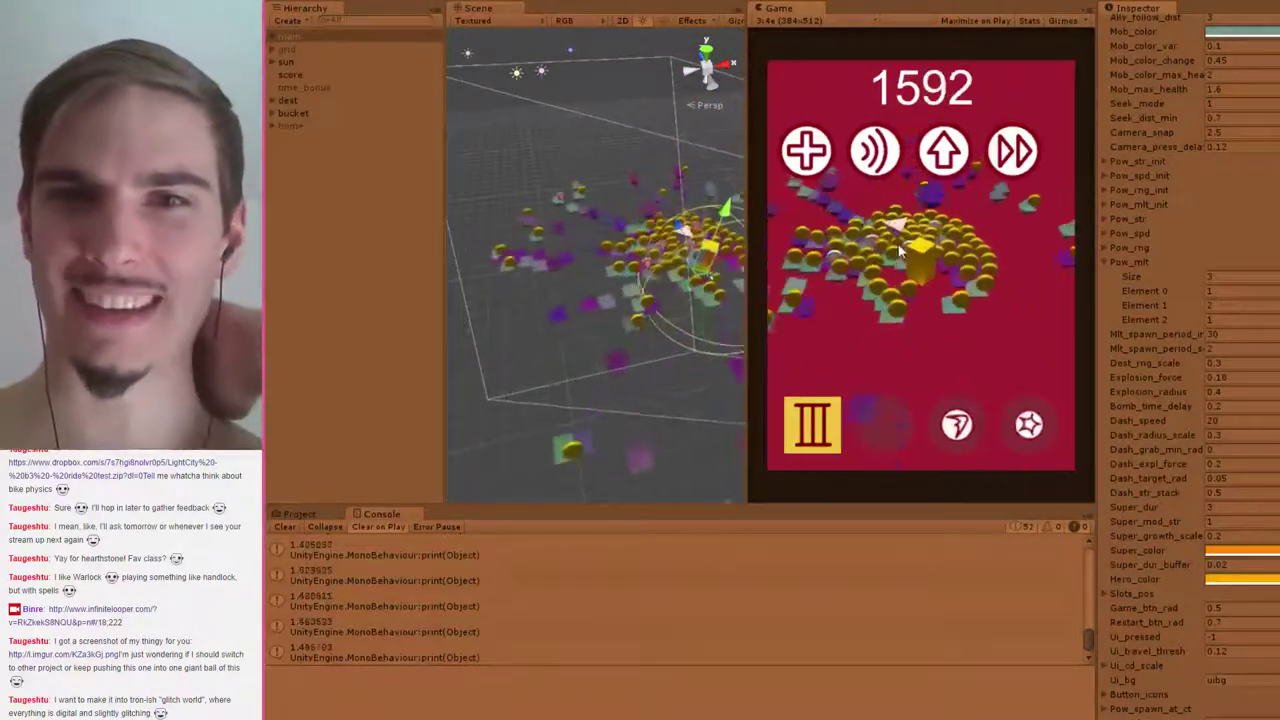
left_click(1027, 430)
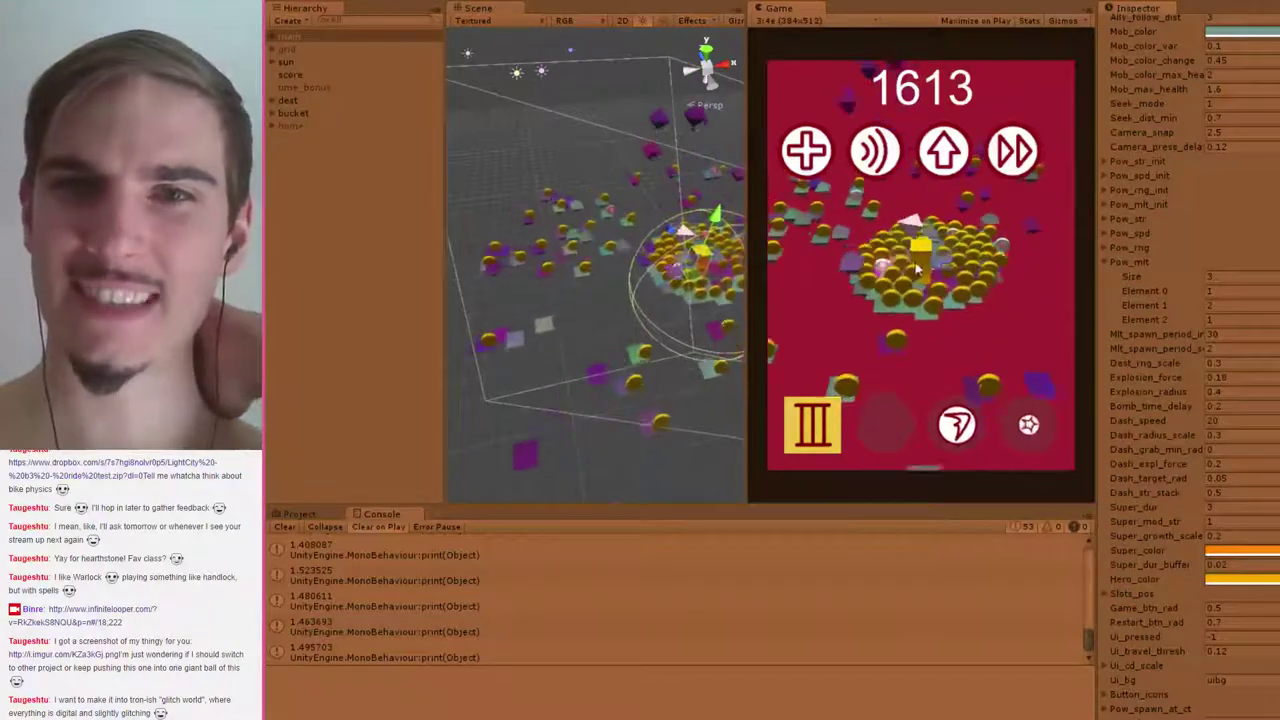
left_click(975, 252)
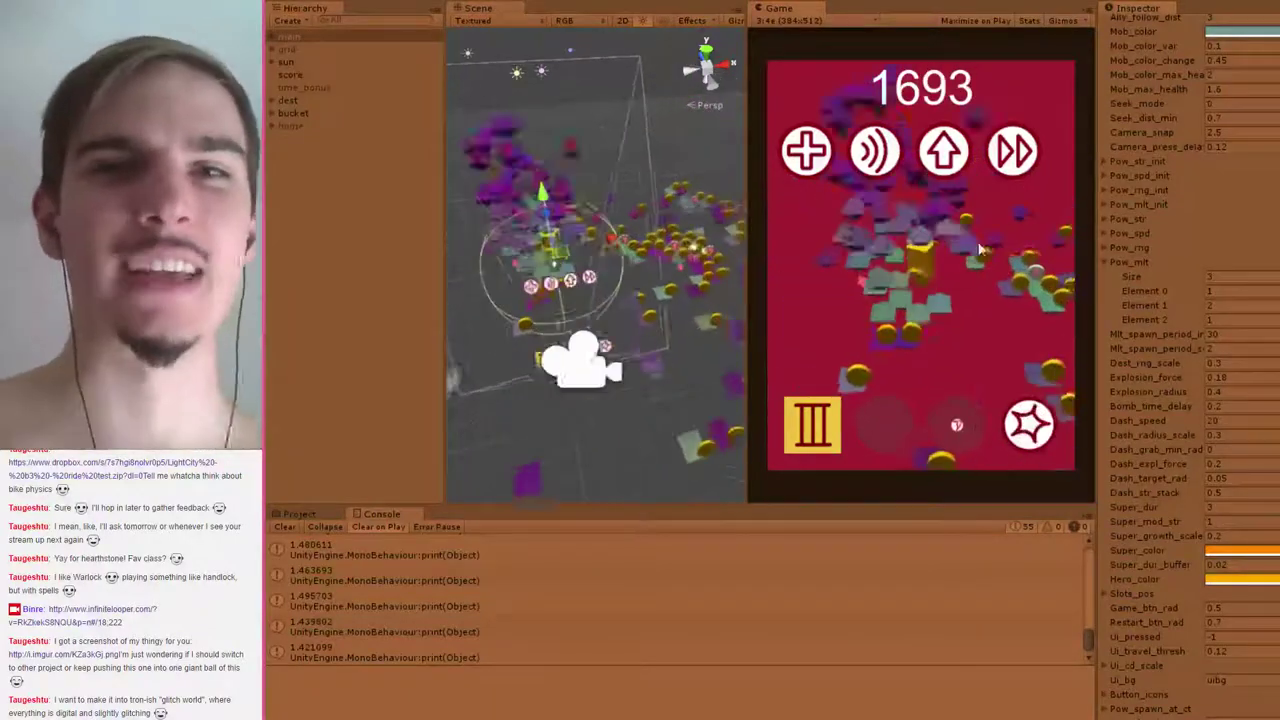
left_click(971, 251)
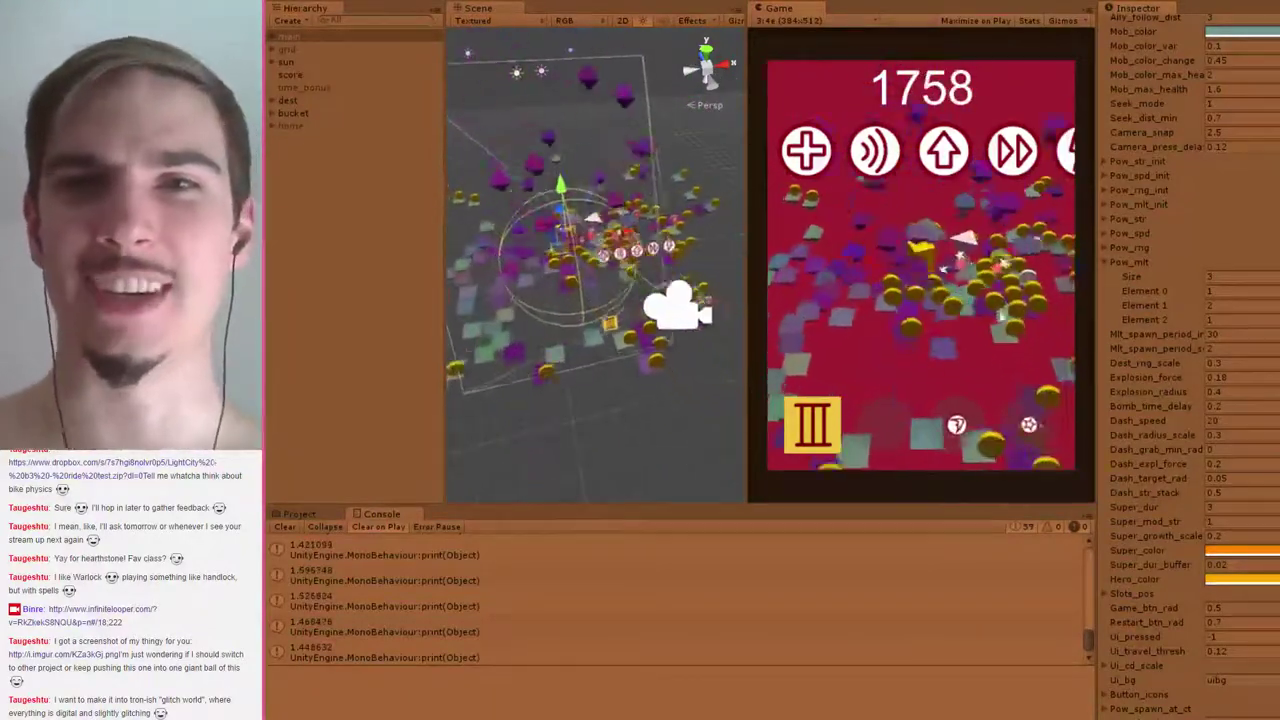
left_click(1031, 427)
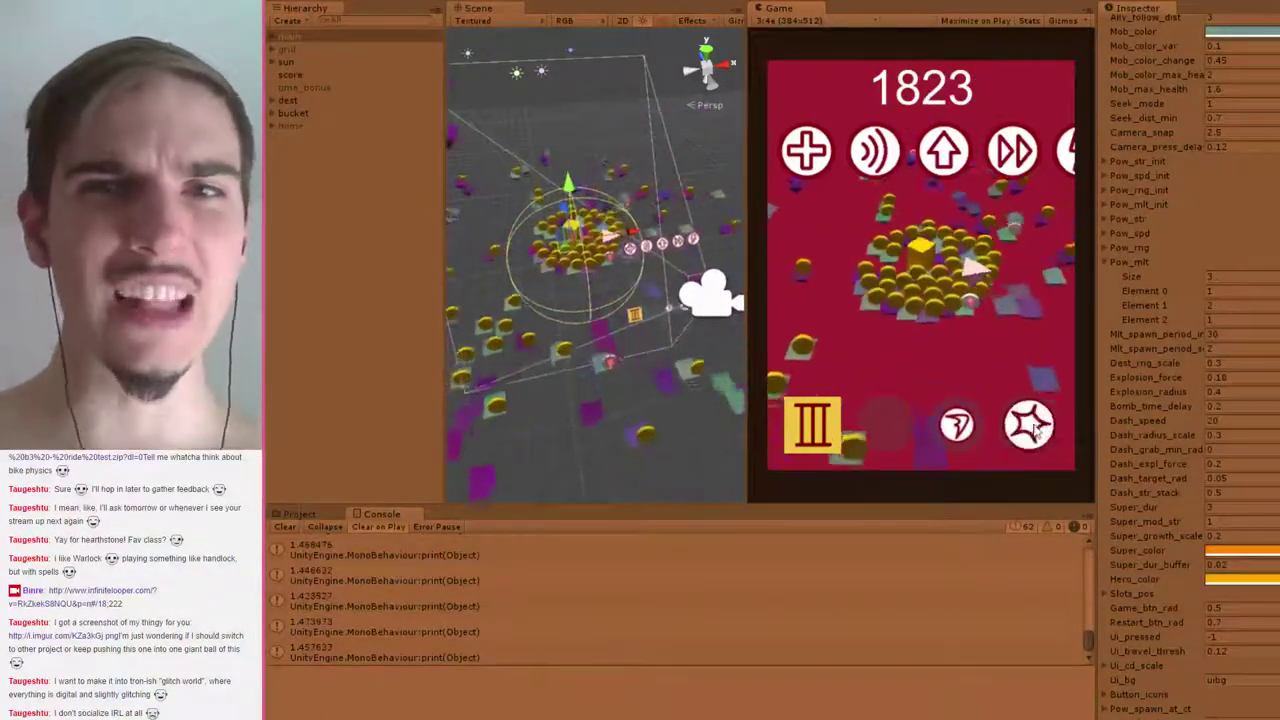
left_click(960, 425)
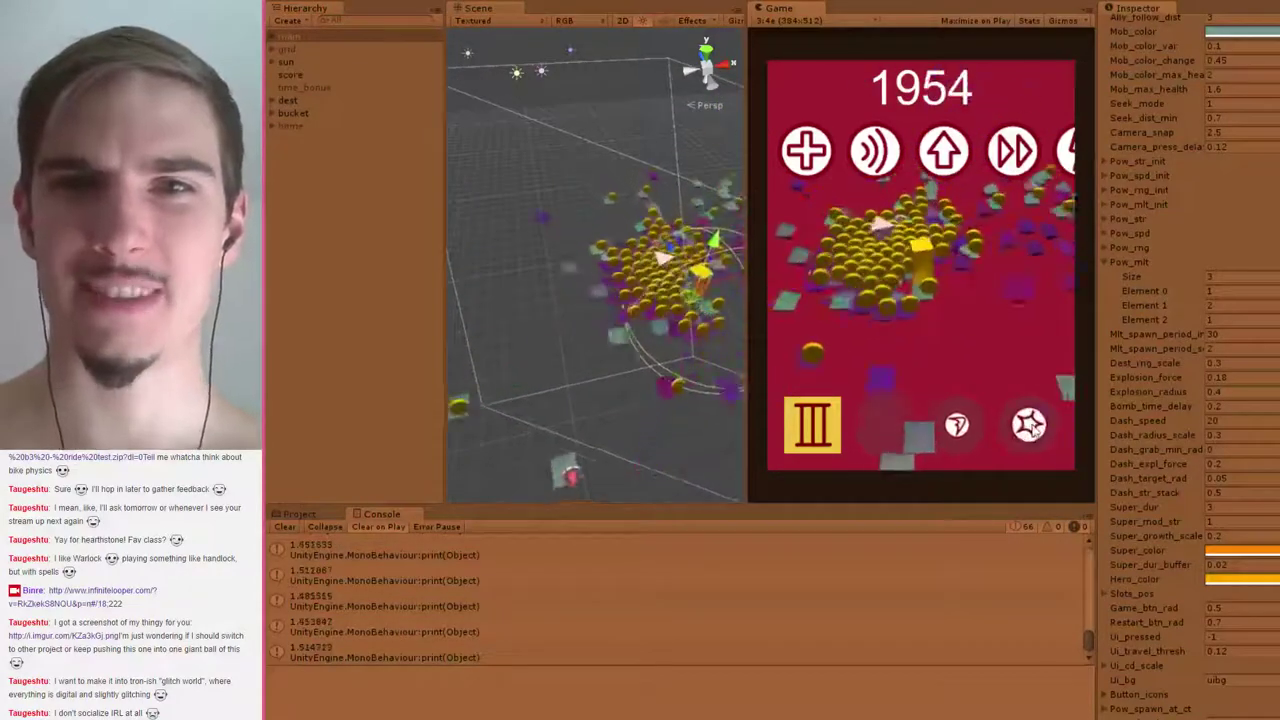
left_click(1032, 424)
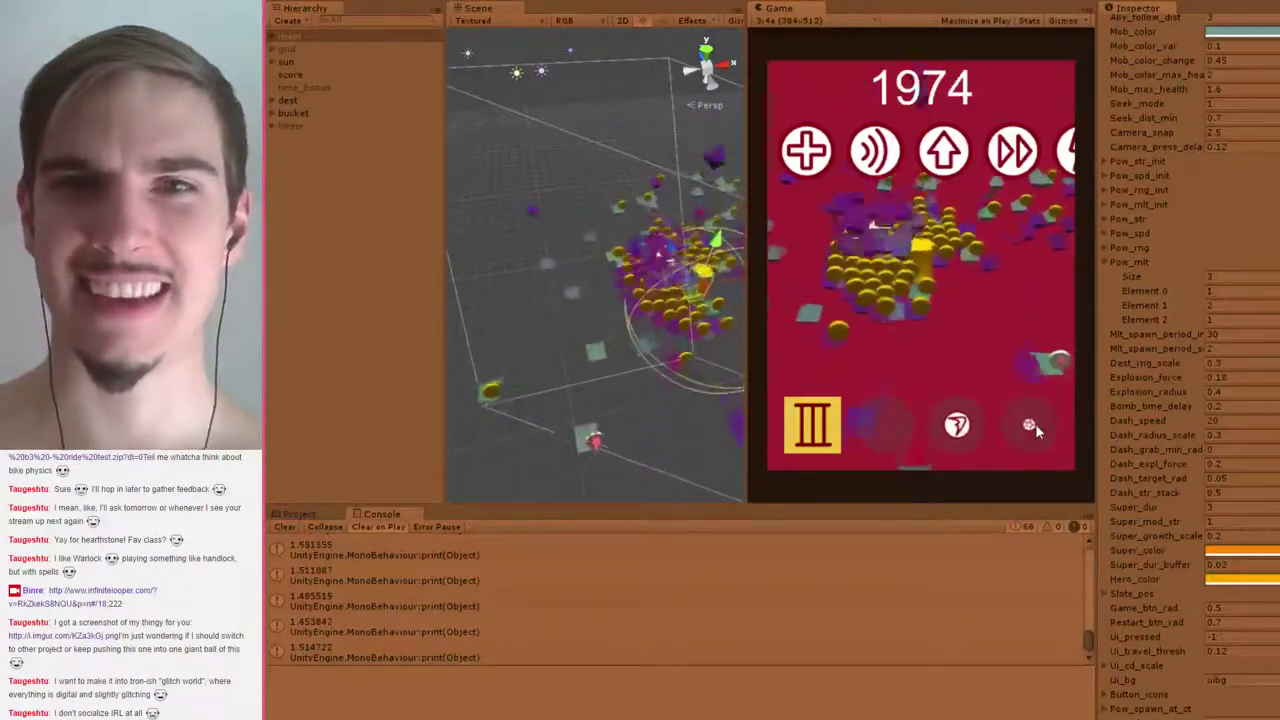
Equip the plus and lightning abilities into power slots and fire both
left_click(810, 155)
left_click(972, 418)
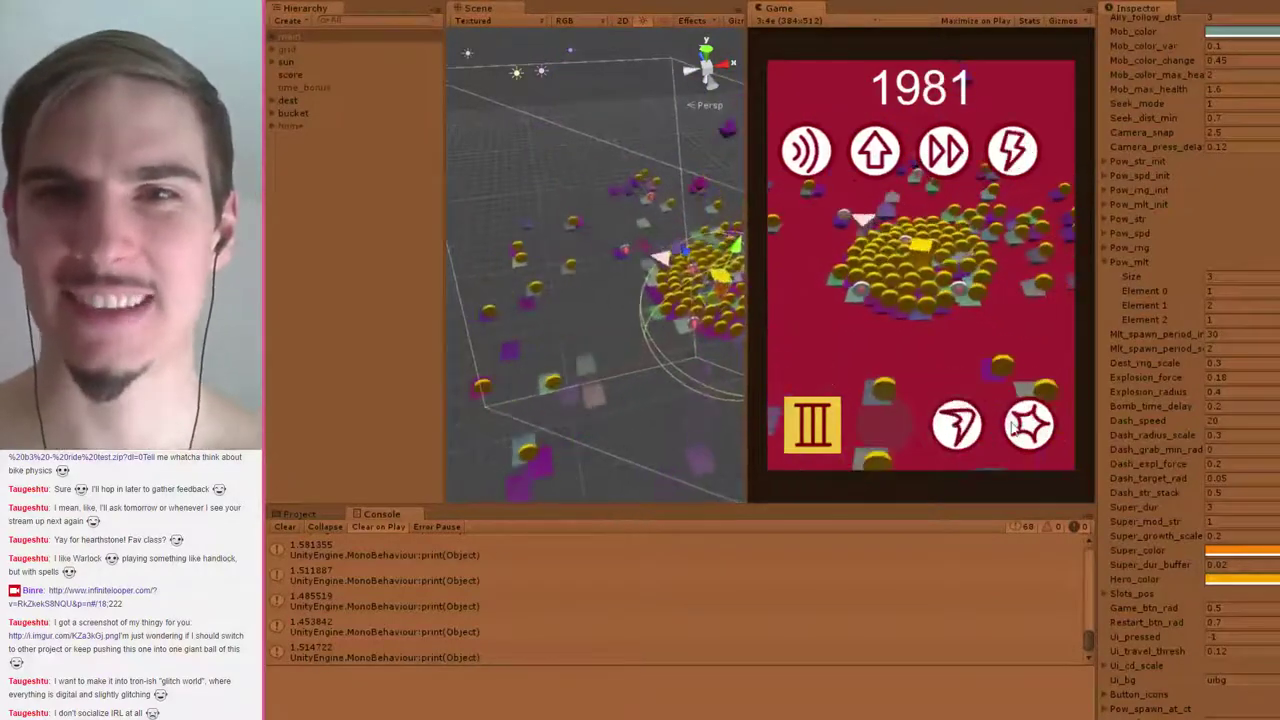
left_click(1013, 152)
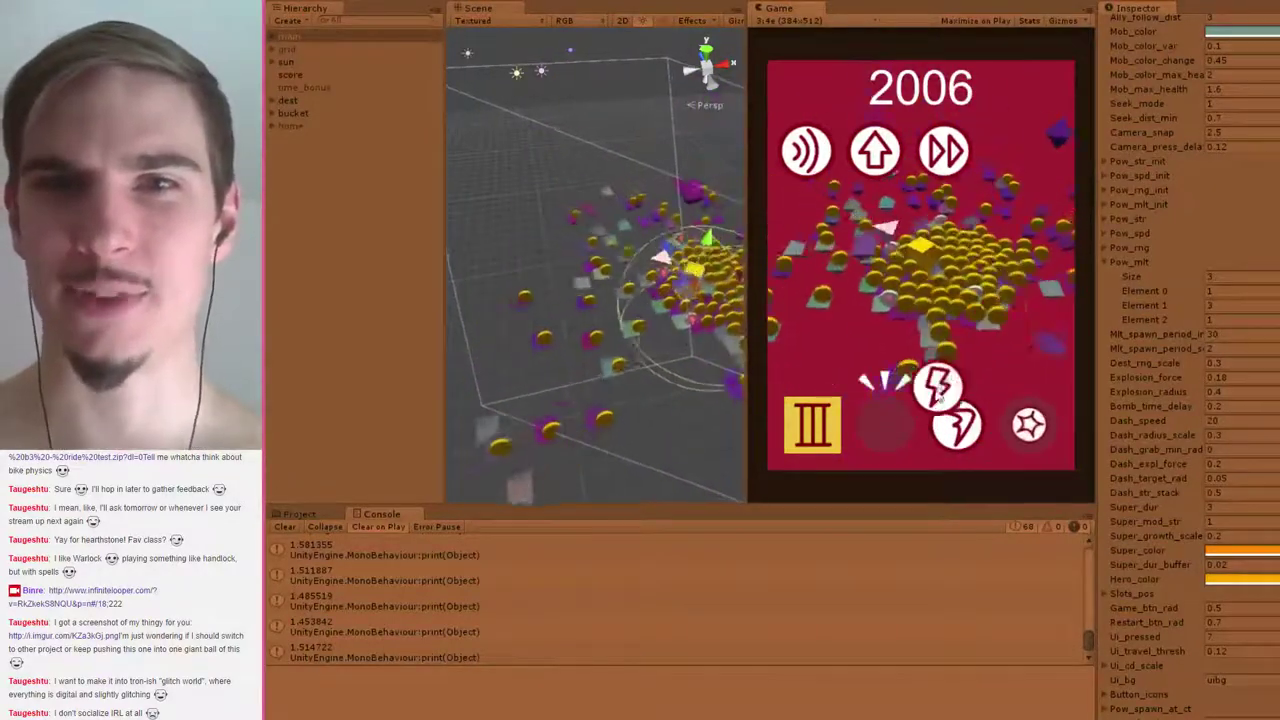
left_click(886, 423)
Keep firing dash, star burst and lightning into stage IV, reaching score 3778
left_click(957, 425)
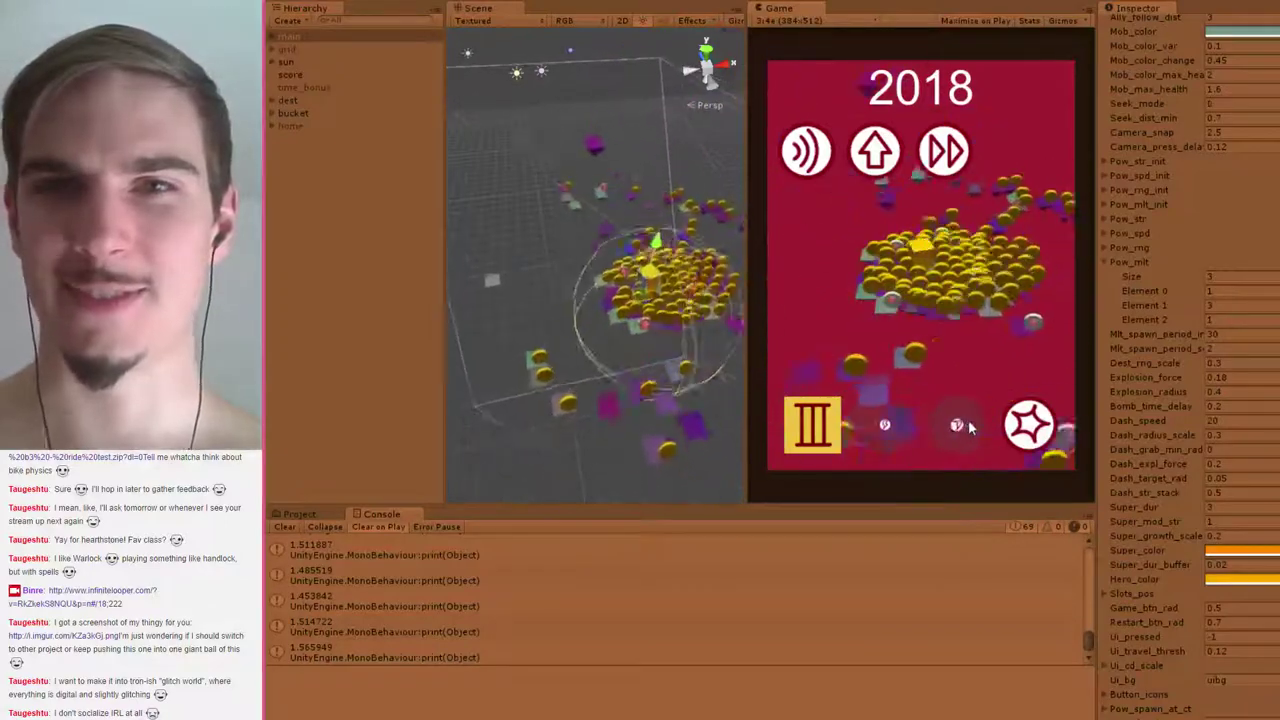
left_click(1028, 425)
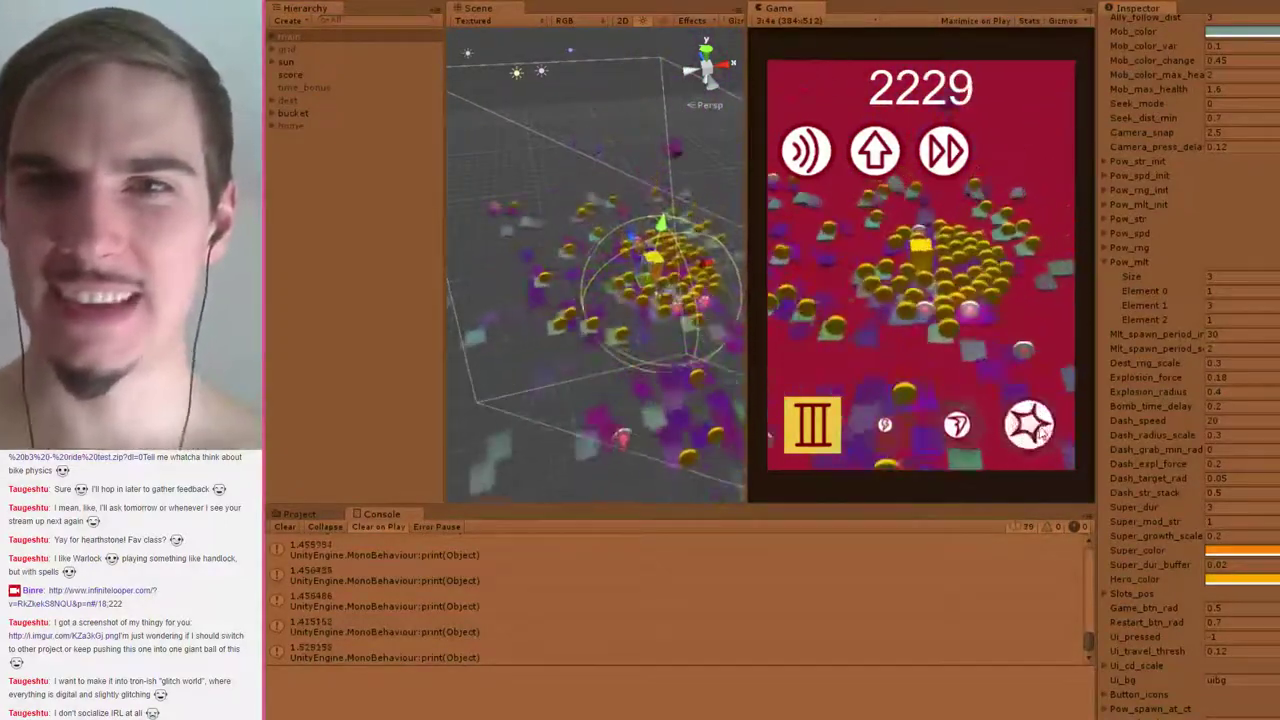
left_click(1036, 428)
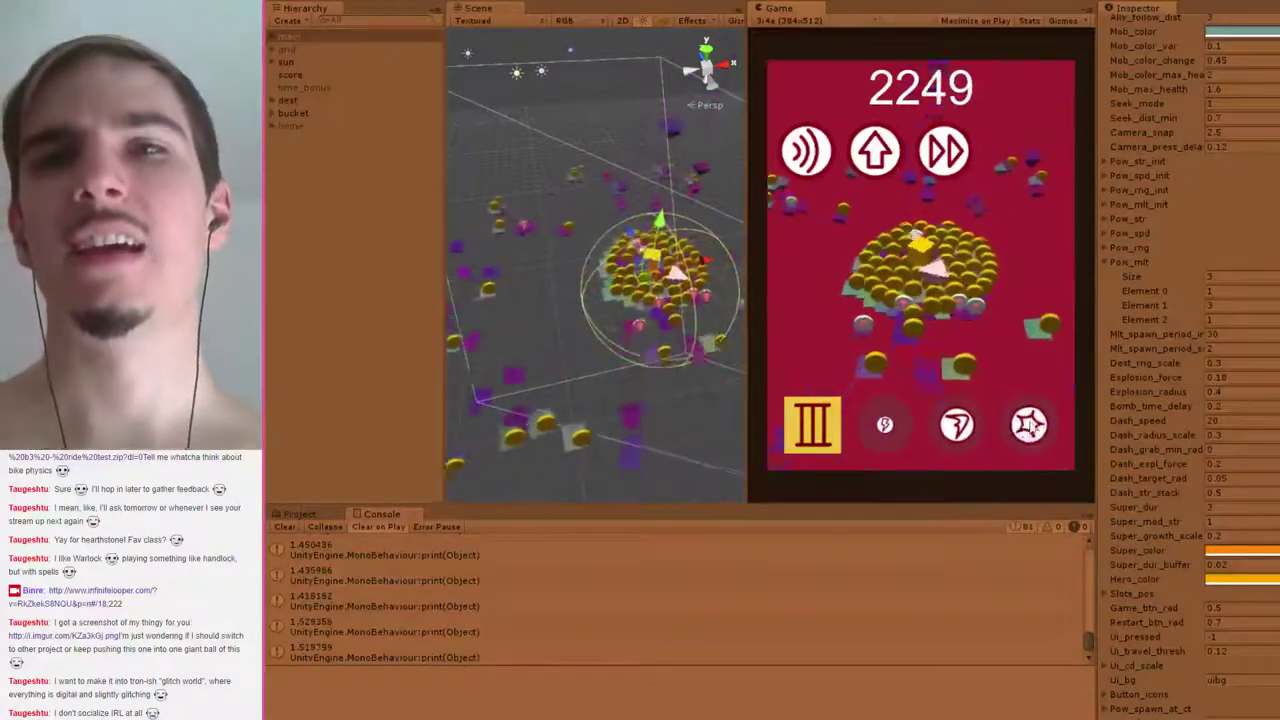
left_click(956, 424)
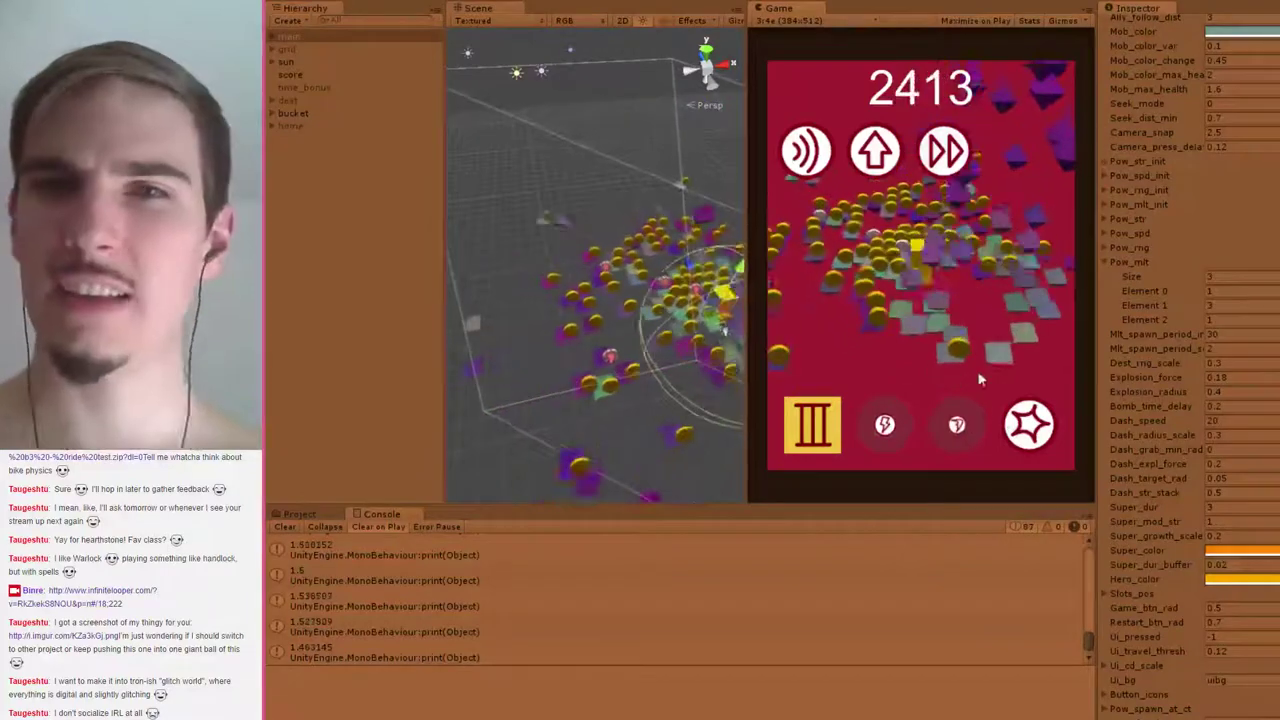
left_click(1005, 407)
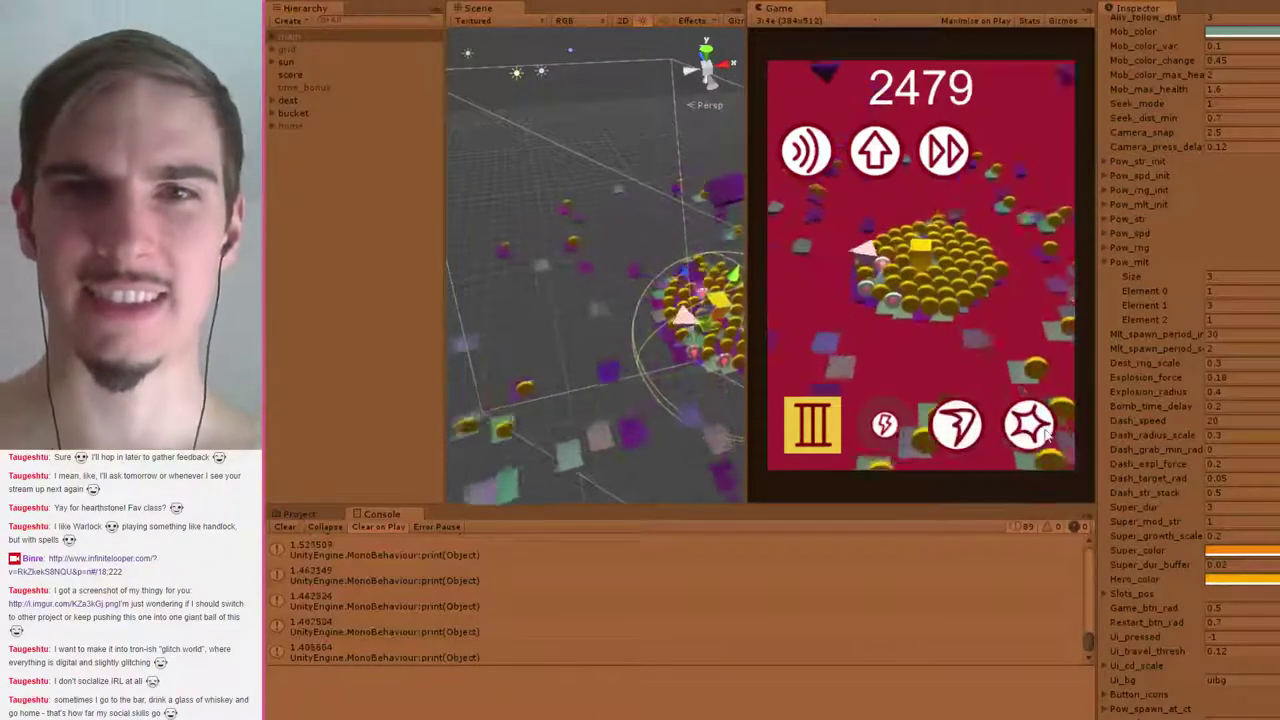
left_click(1036, 426)
left_click(968, 430)
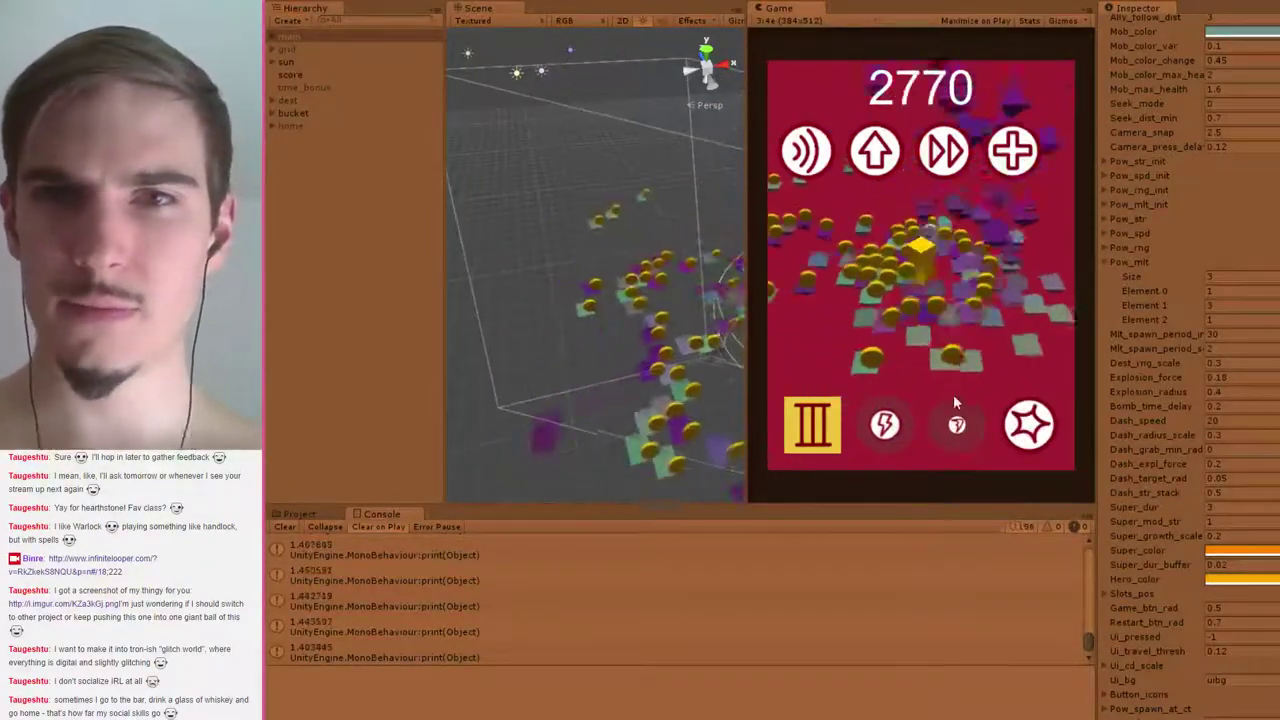
left_click(1034, 430)
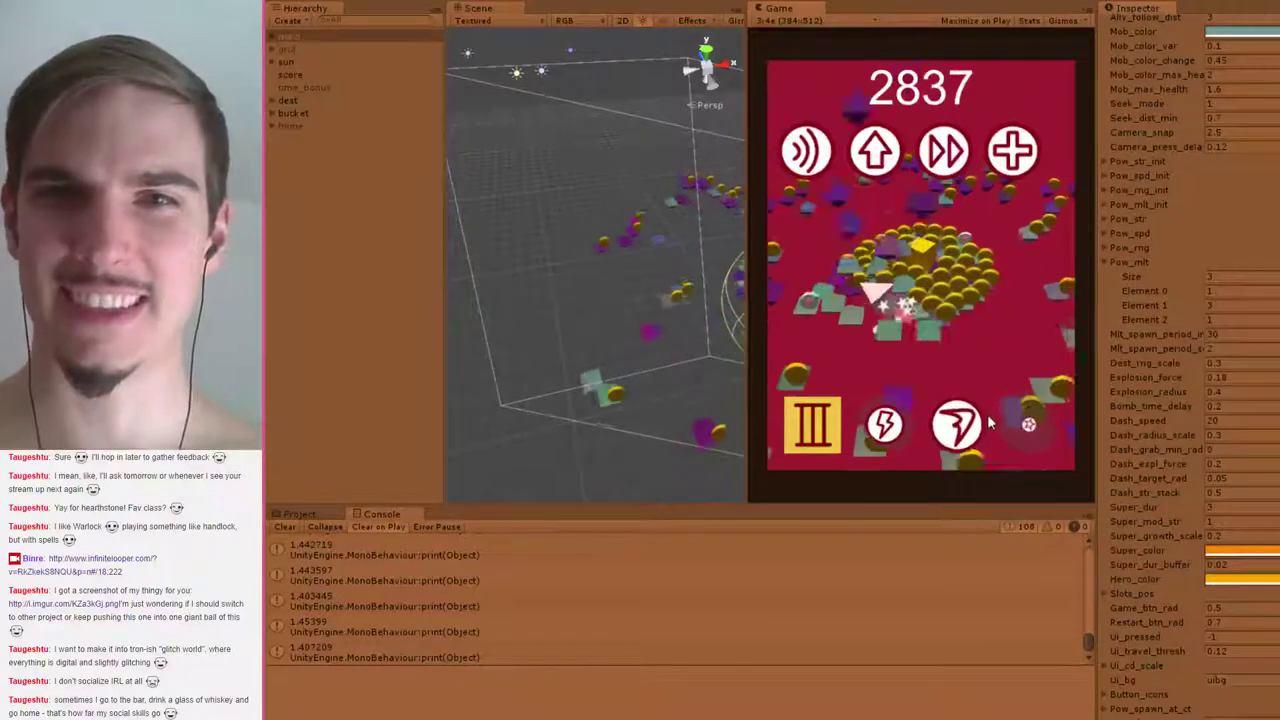
left_click(956, 426)
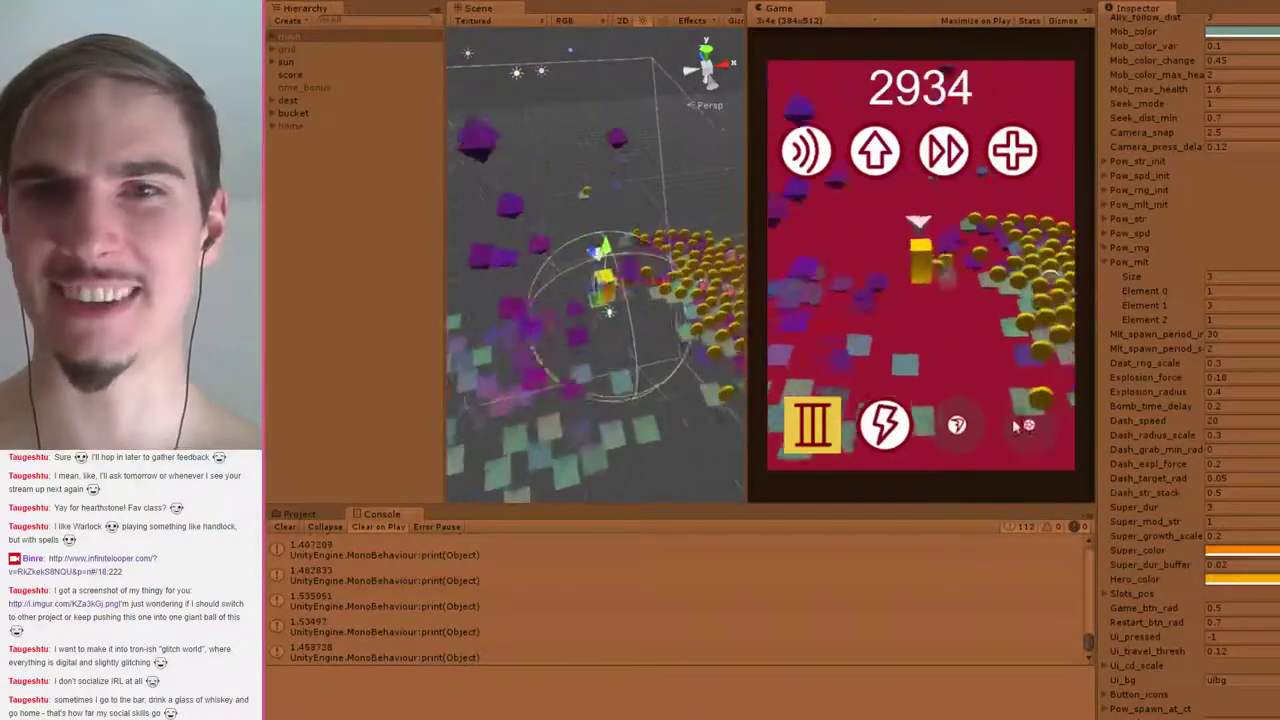
left_click(1014, 420)
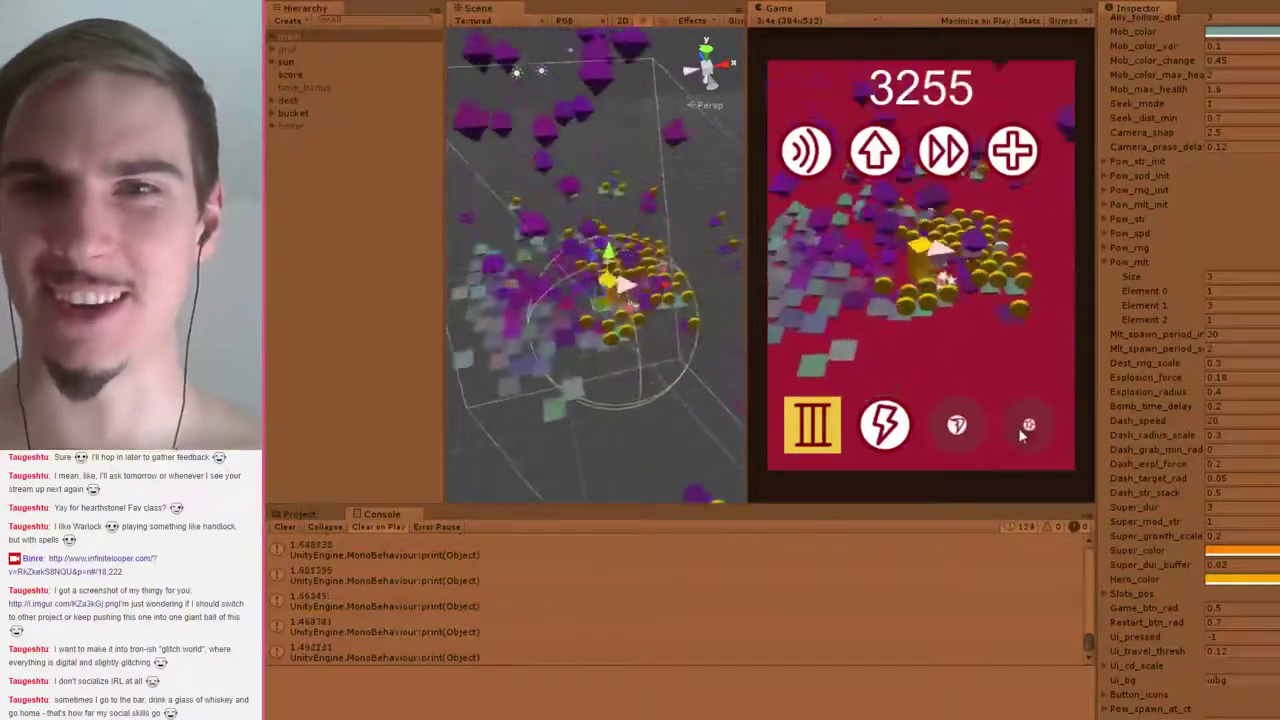
left_click(900, 428)
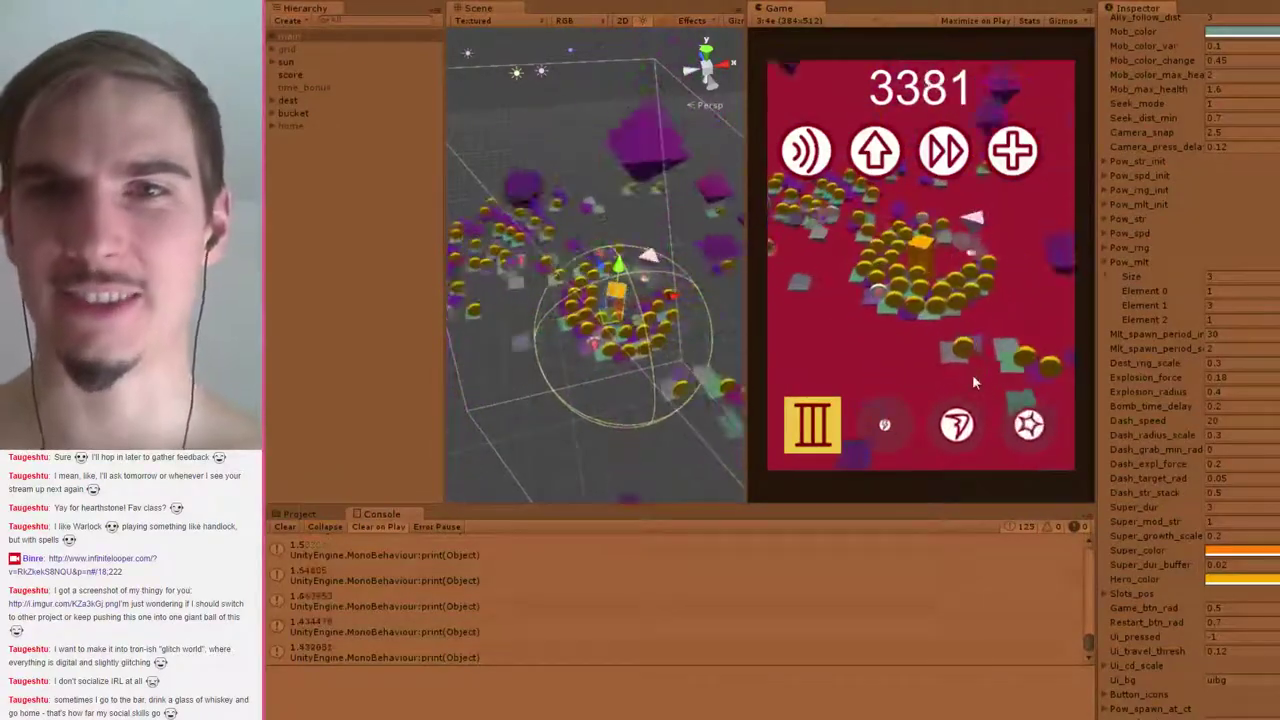
left_click(1028, 428)
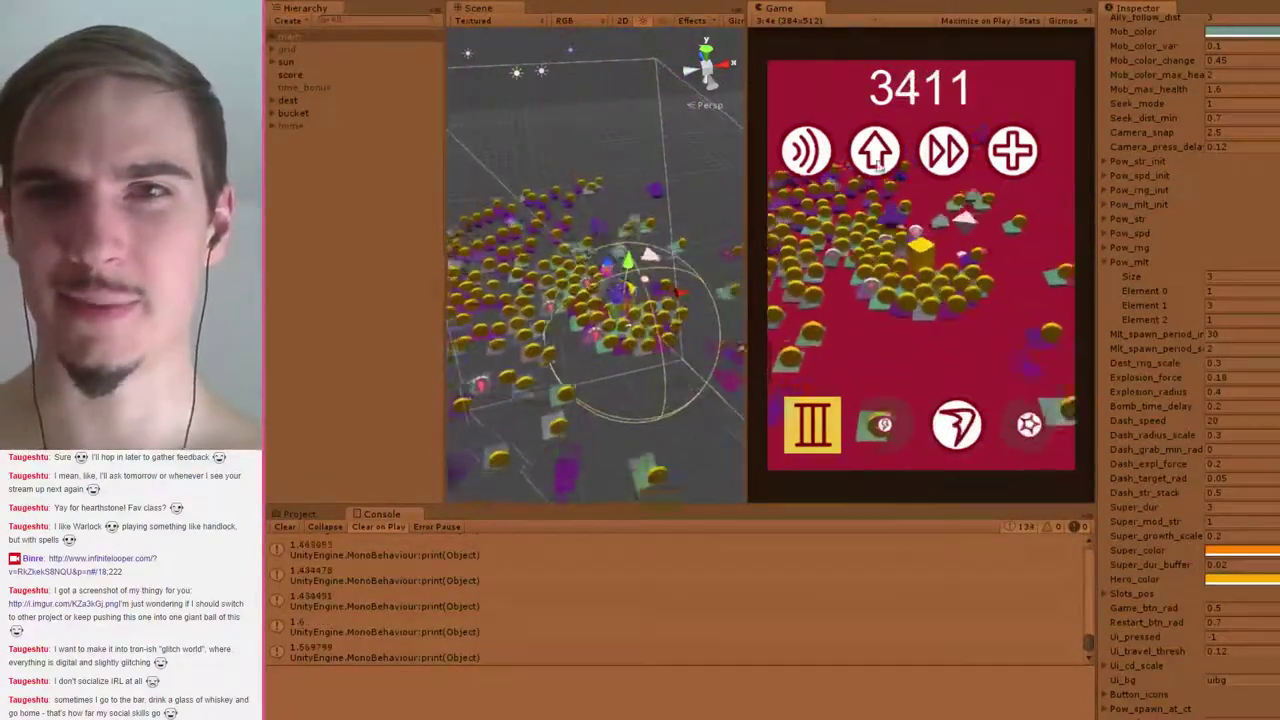
left_click(957, 425)
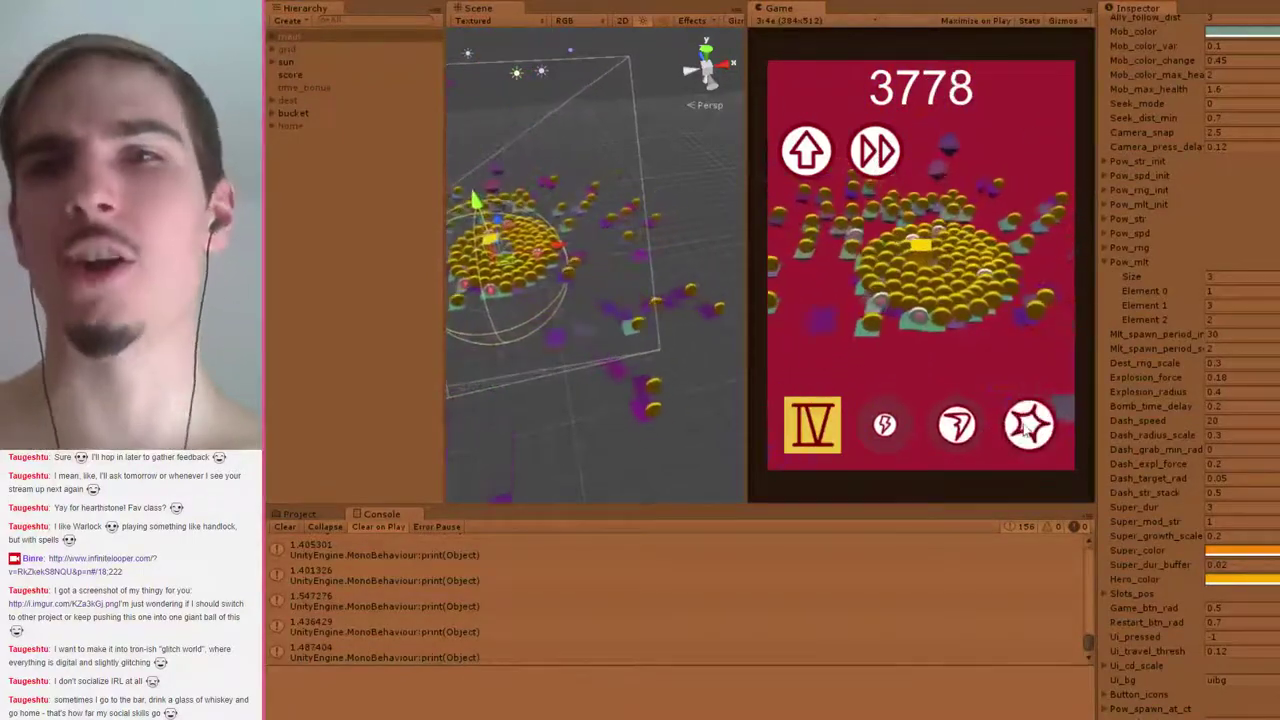
Fire dash, then place the up-arrow ability in slot three and move fast-forward toward slot four
left_click(966, 426)
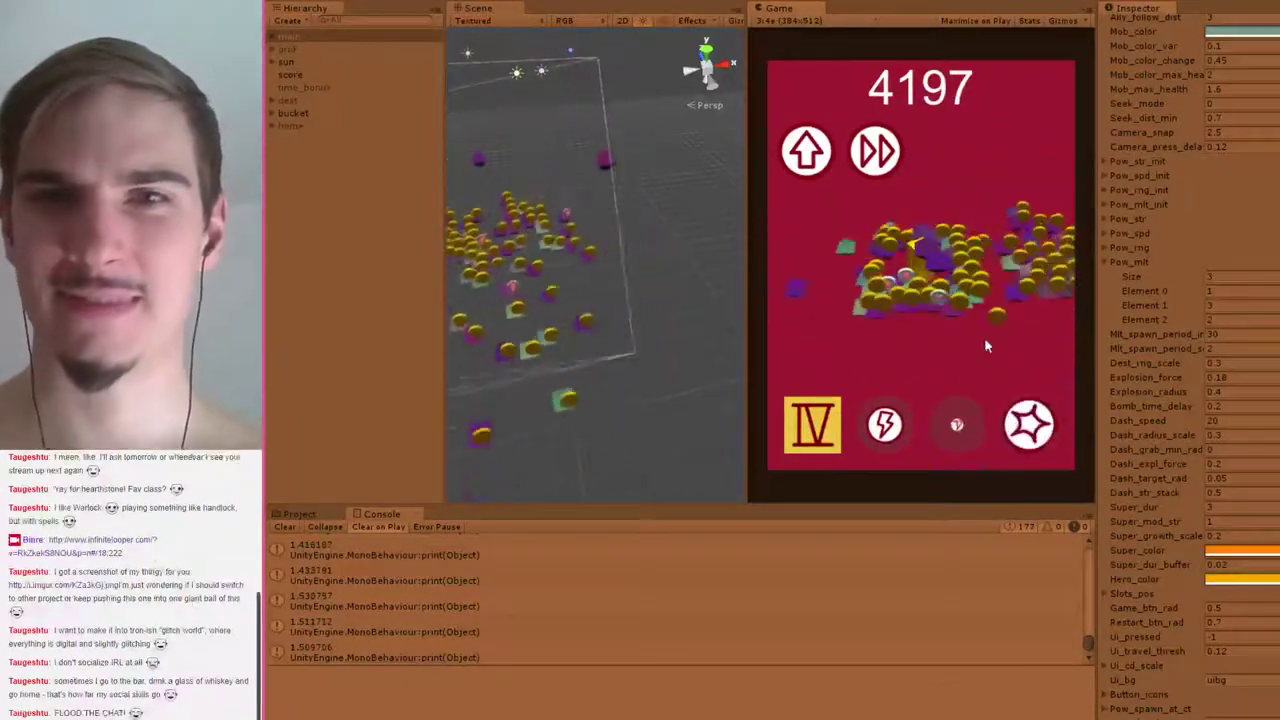
left_click(1010, 425)
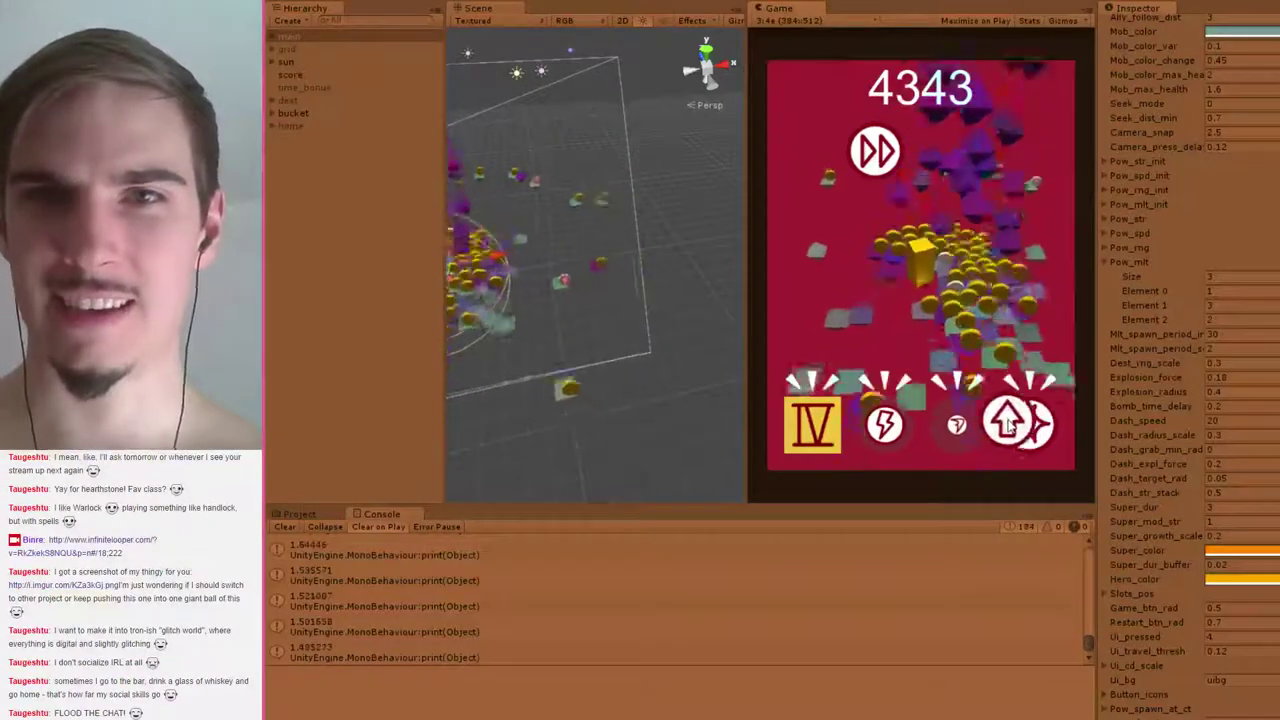
left_click_drag(1010, 425, 956, 422)
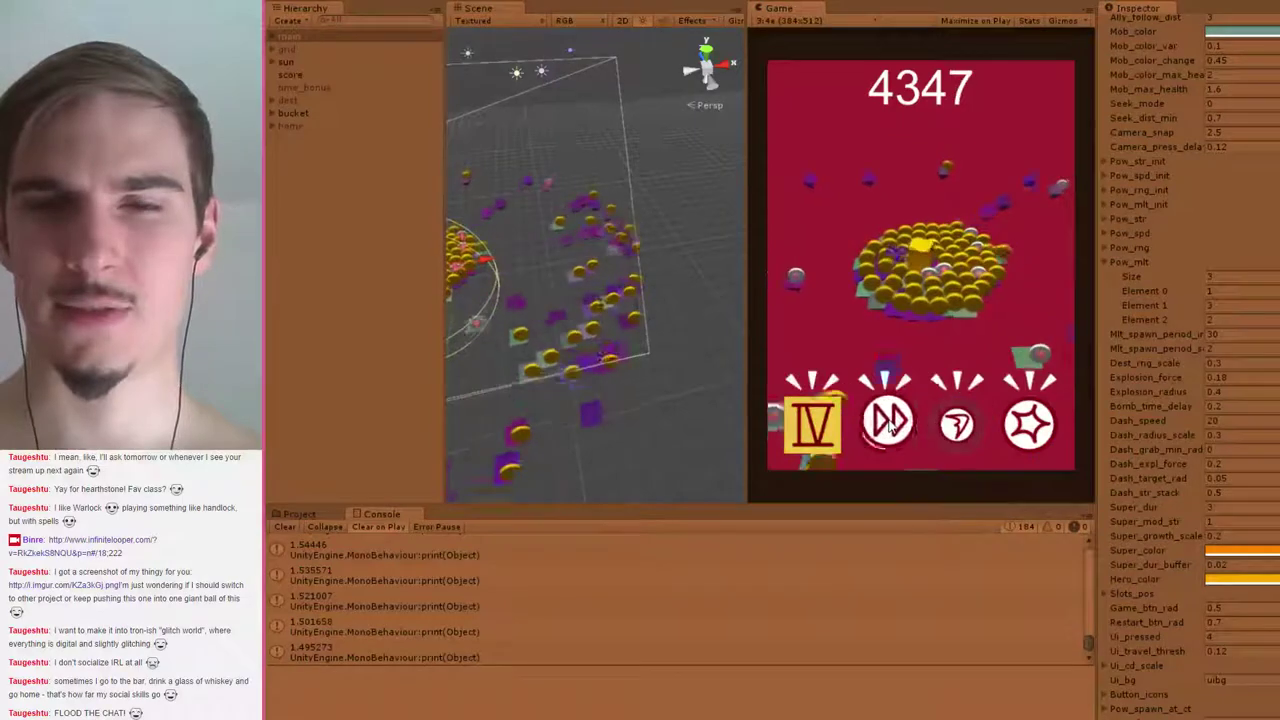
left_click_drag(805, 425, 983, 425)
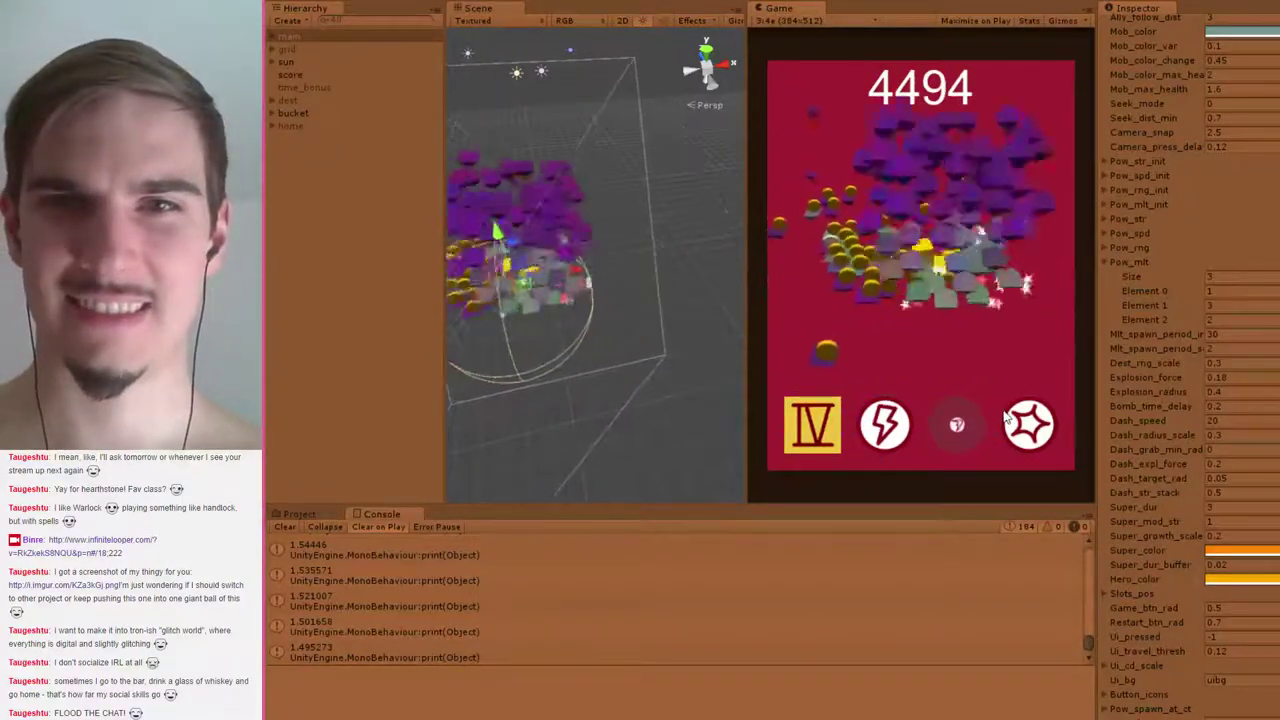
Keep firing the dash and burst abilities whenever they recharge
left_click(1020, 424)
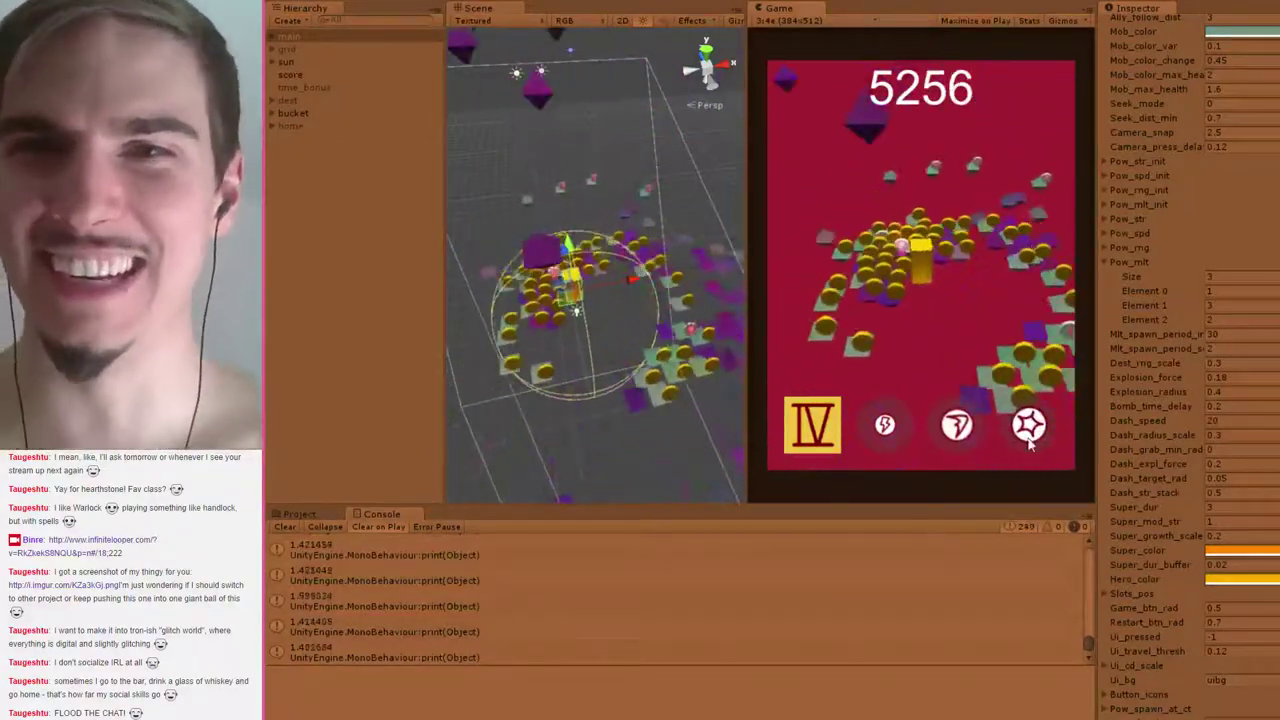
left_click(1035, 428)
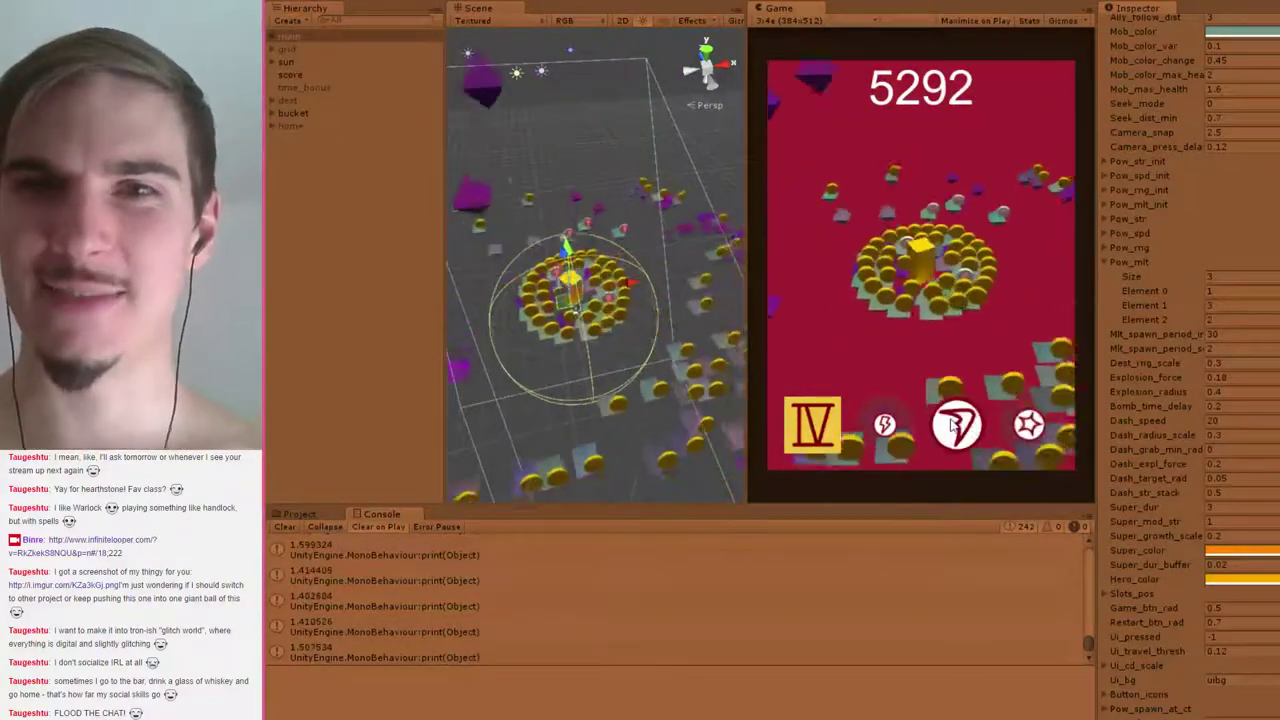
left_click(960, 425)
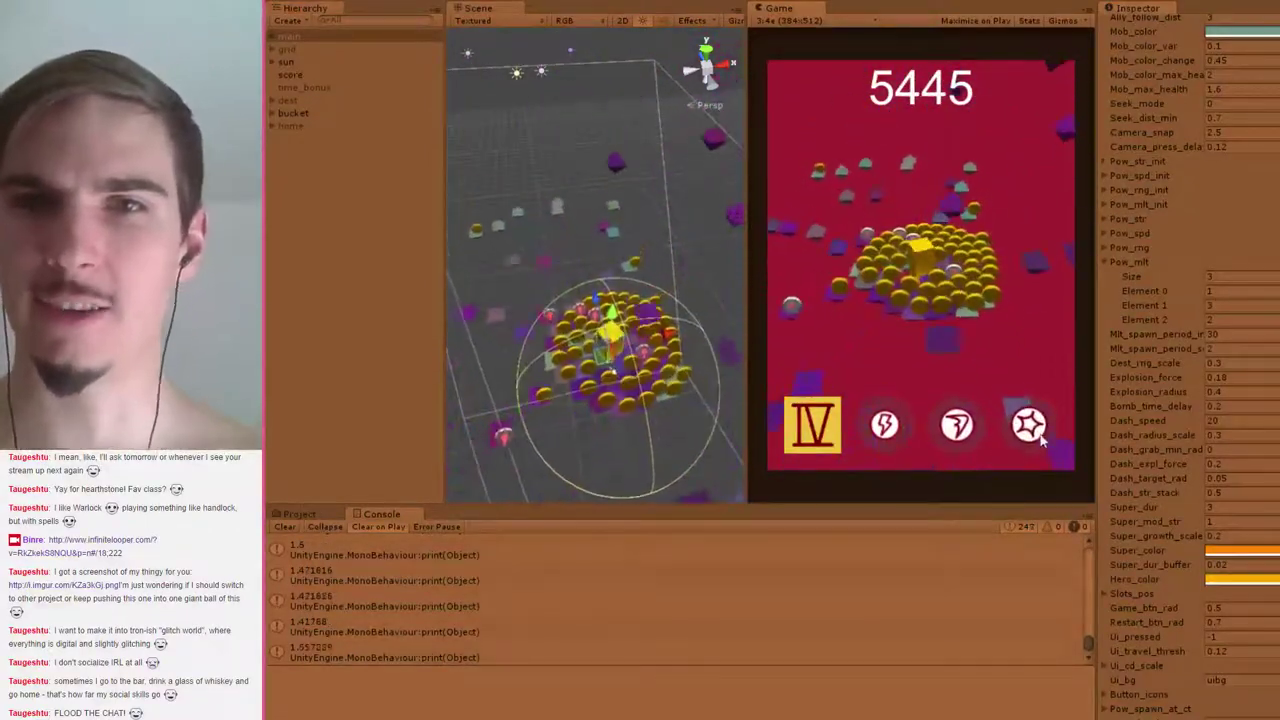
left_click(960, 420)
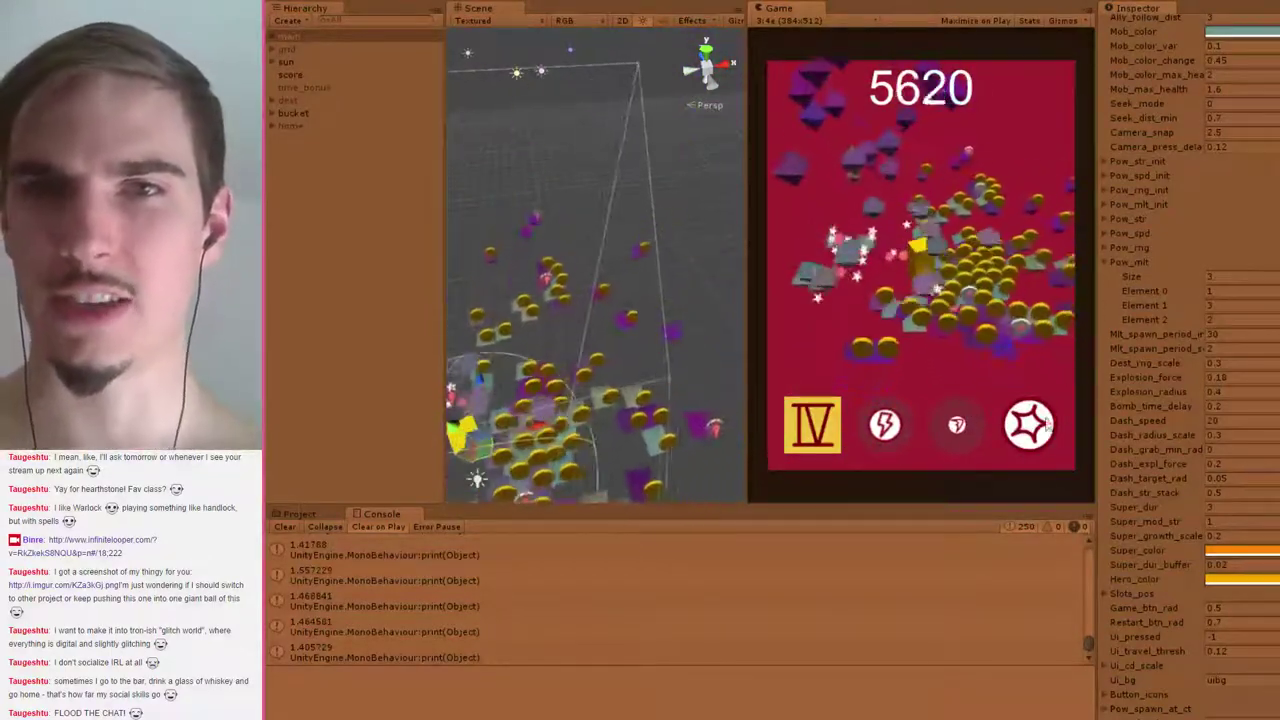
left_click(1037, 427)
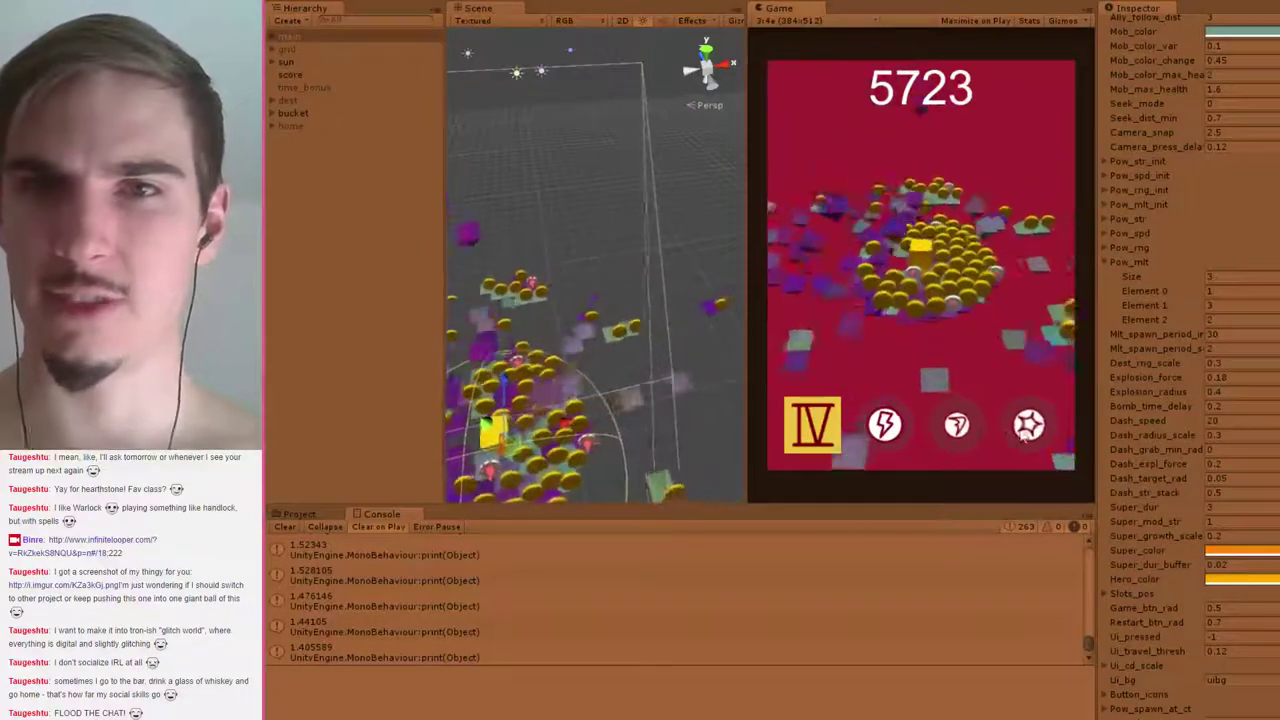
left_click(1036, 426)
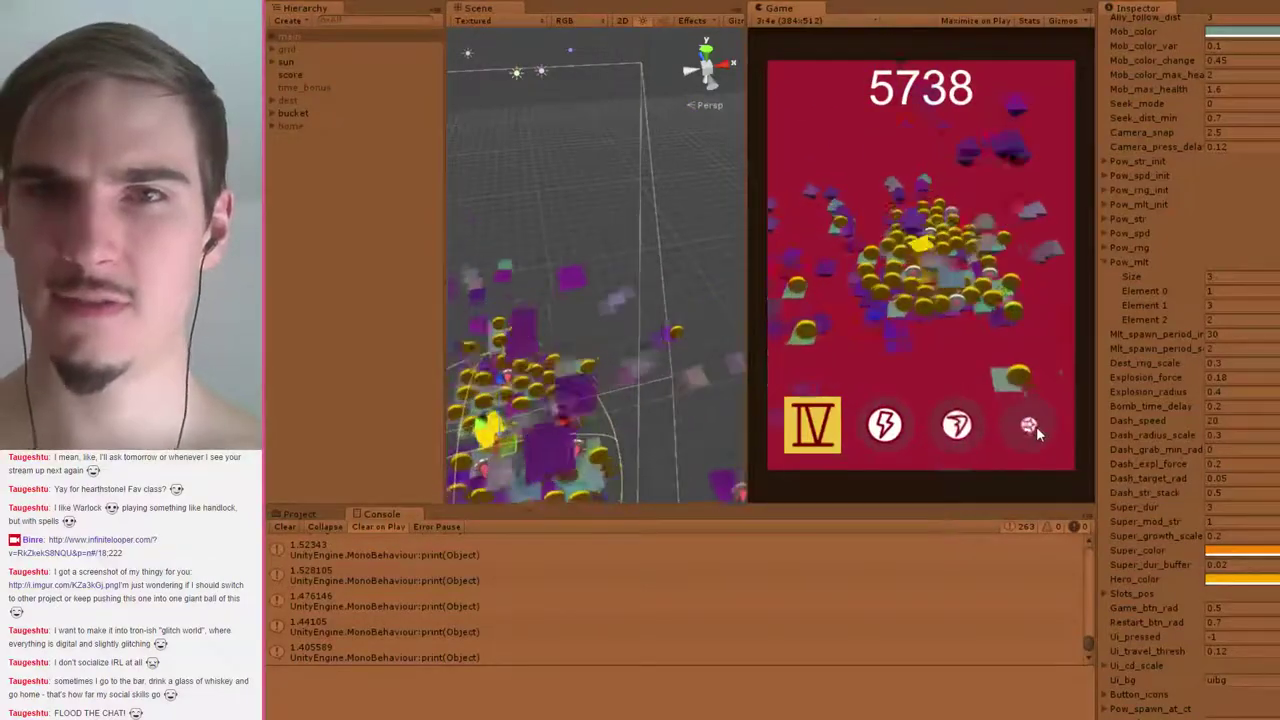
left_click(957, 428)
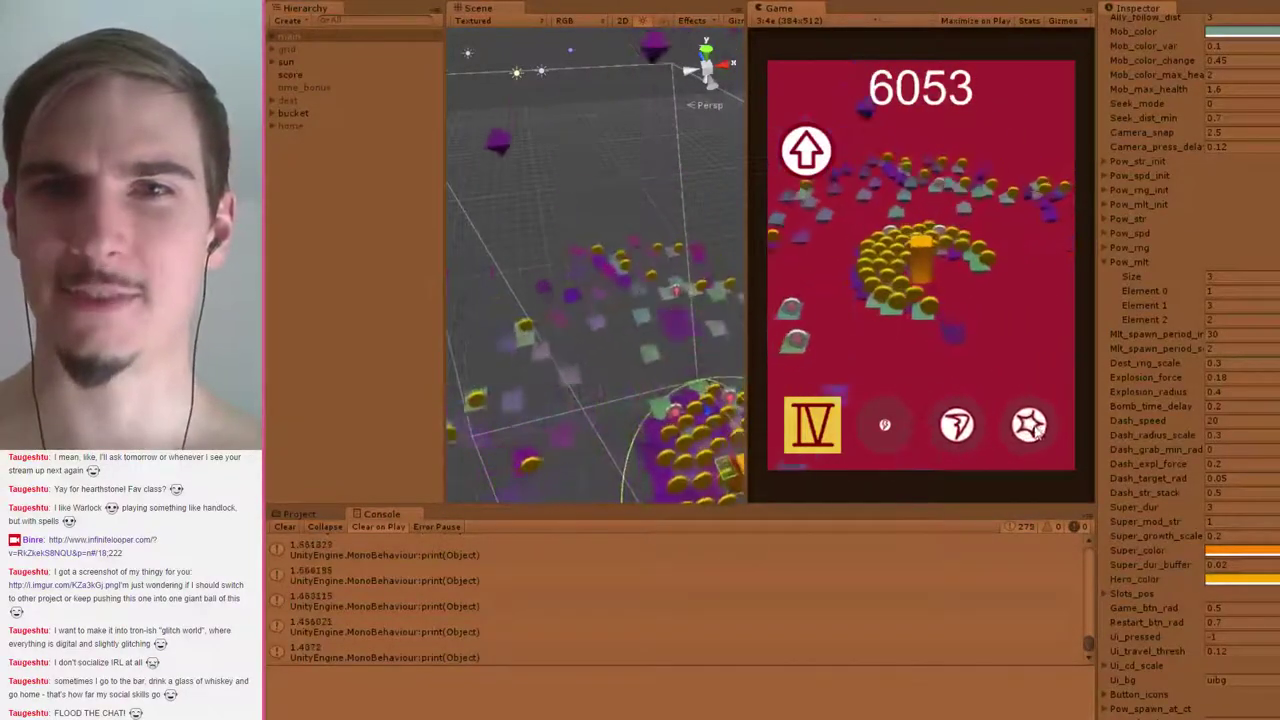
left_click(965, 426)
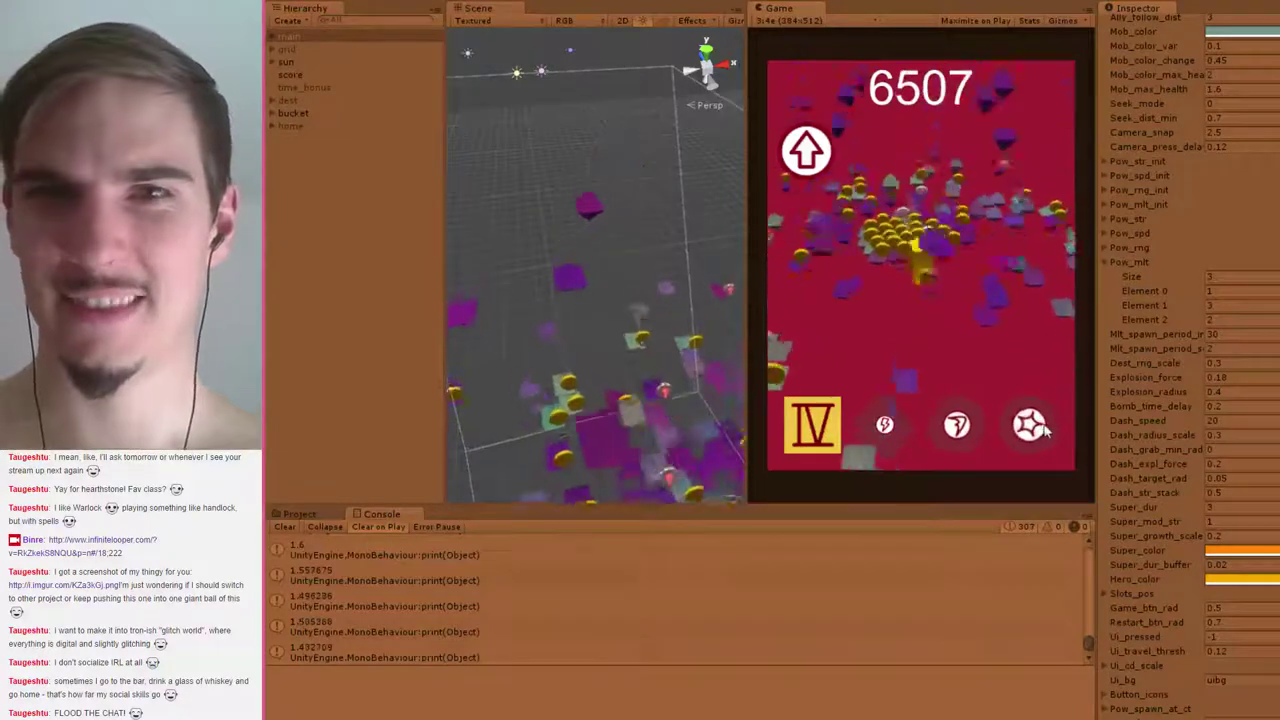
left_click(1042, 427)
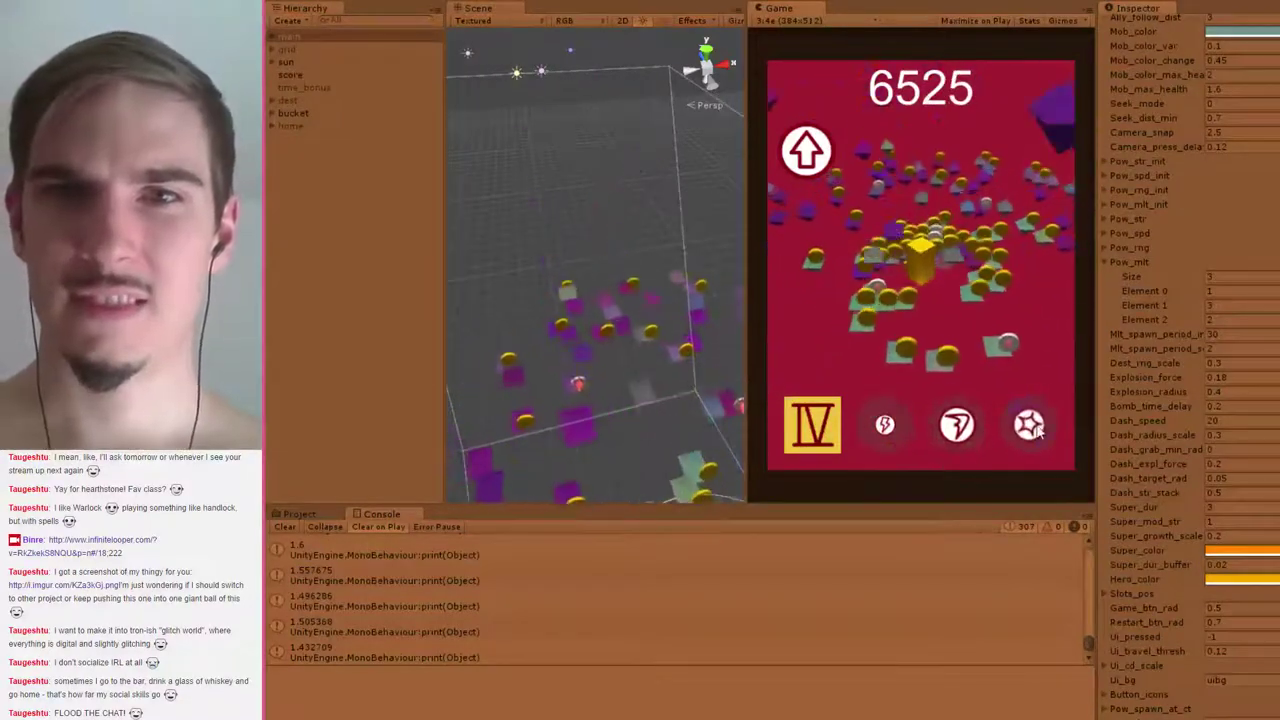
left_click(972, 427)
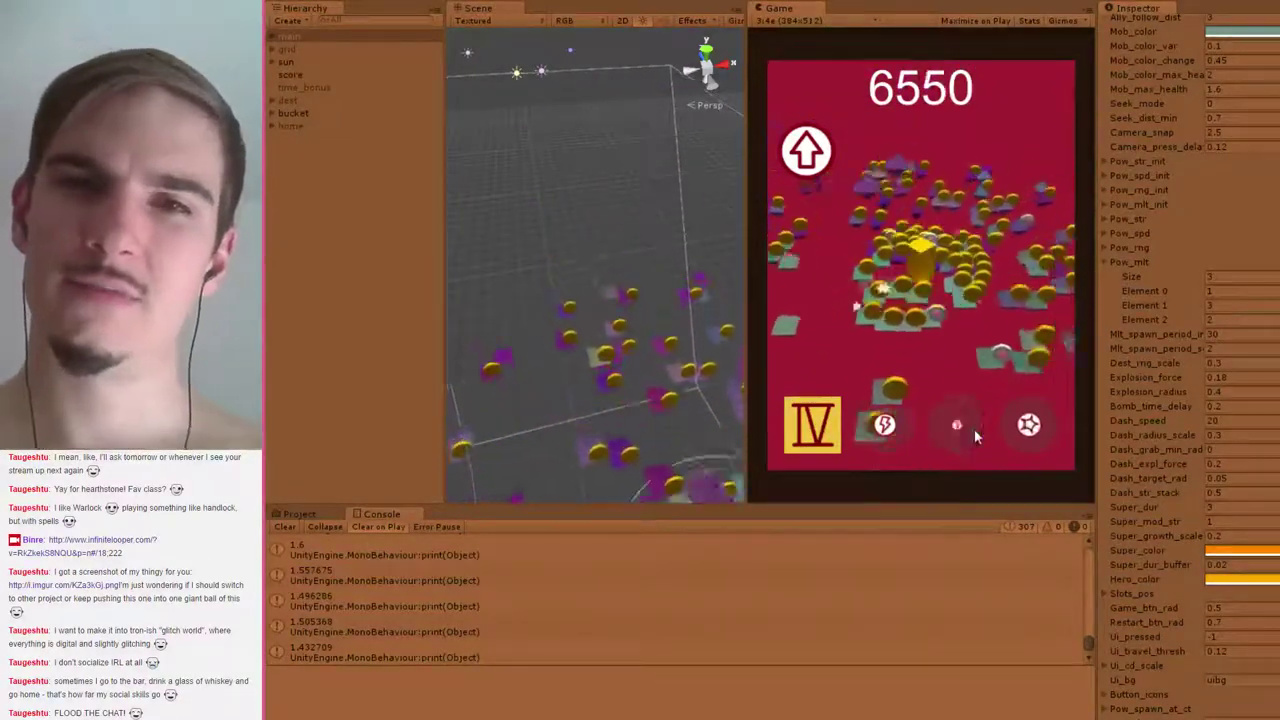
left_click(1029, 427)
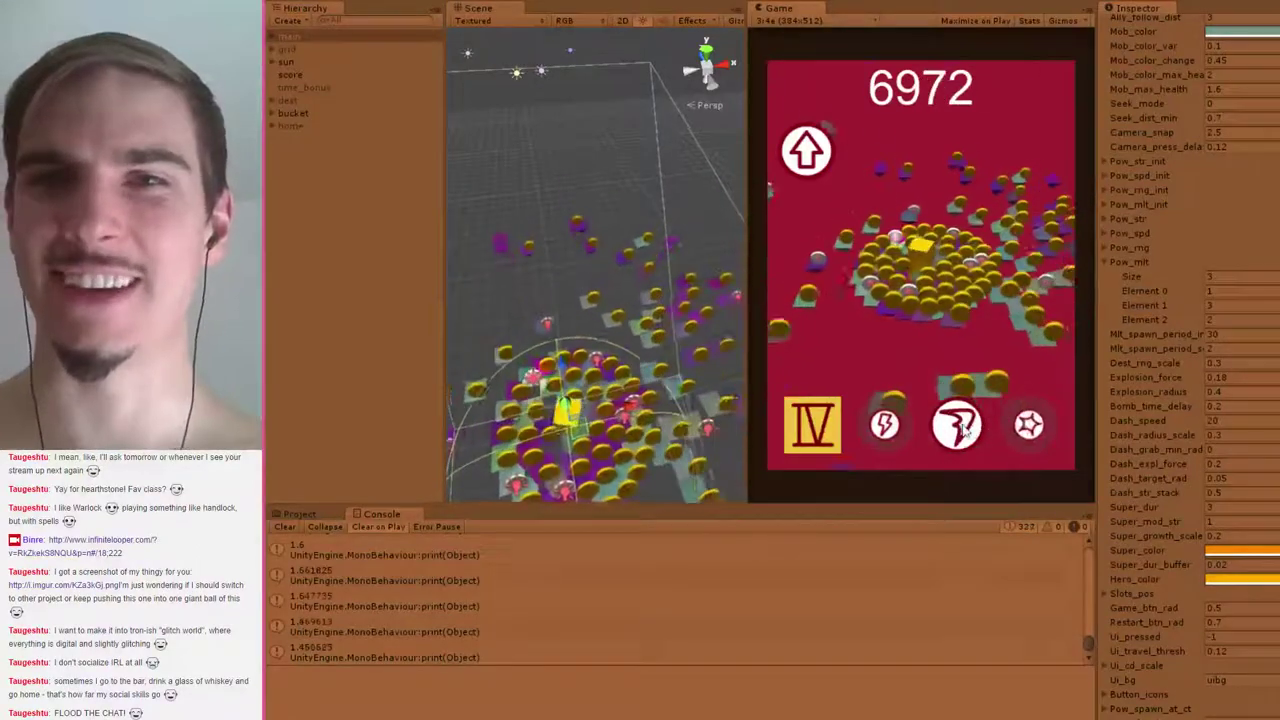
left_click(963, 425)
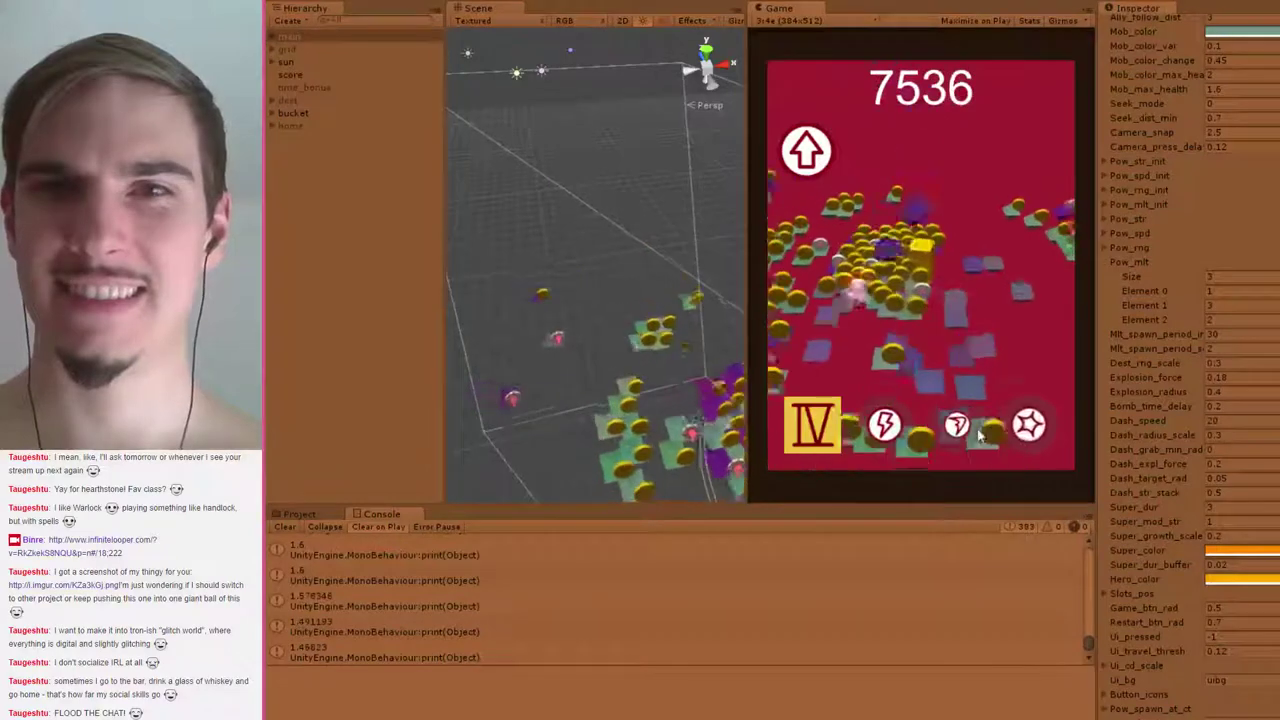
left_click(1040, 430)
Dash and burst the coin cluster apart, pushing the score to 21177
left_click(1040, 424)
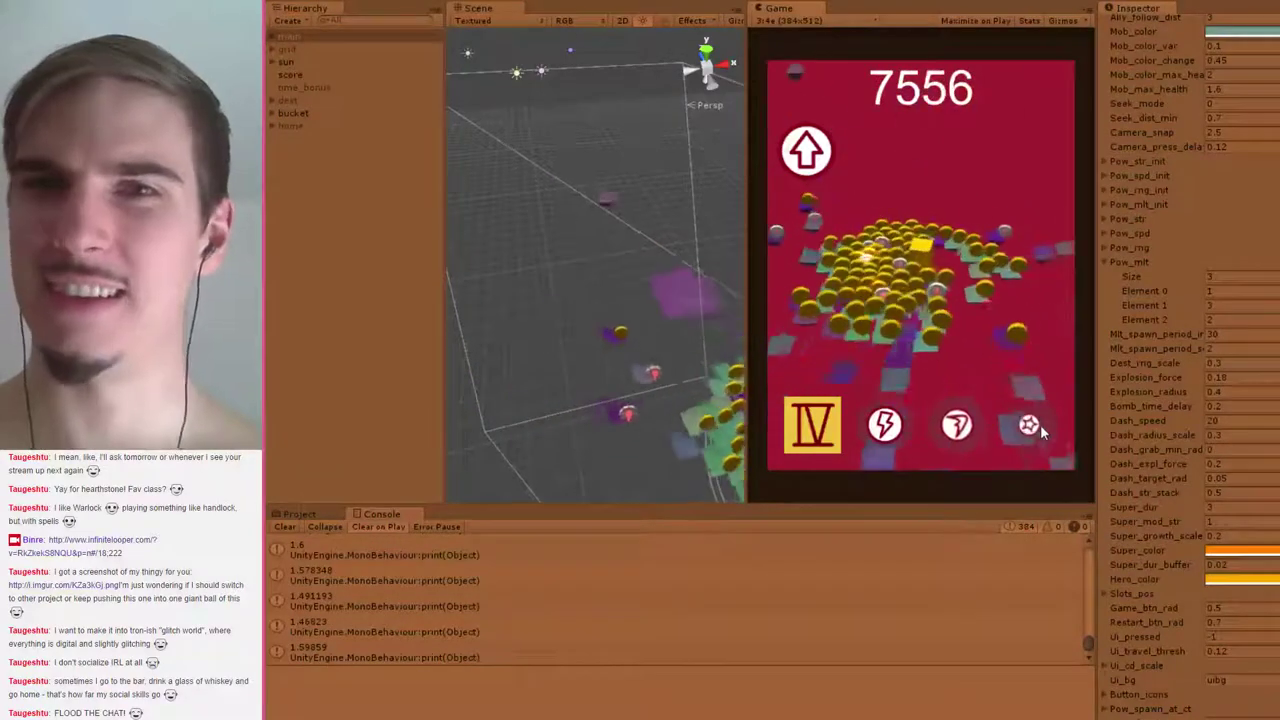
left_click(957, 428)
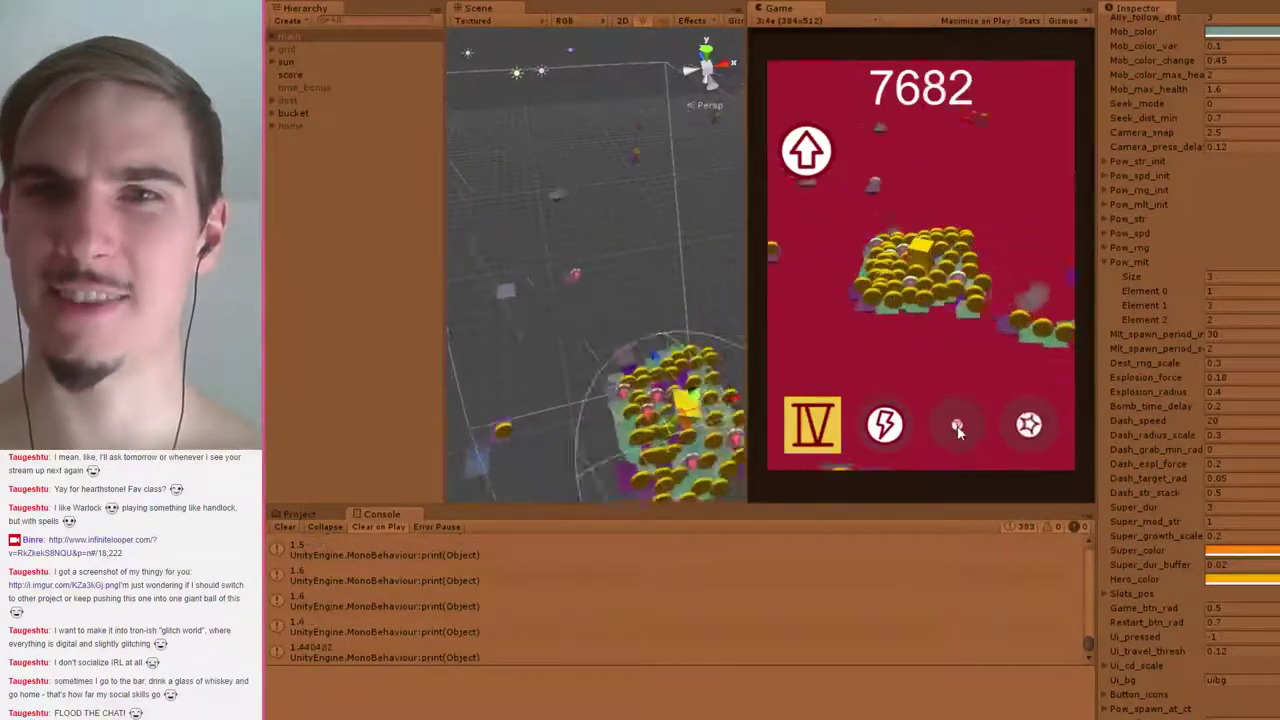
left_click(1030, 424)
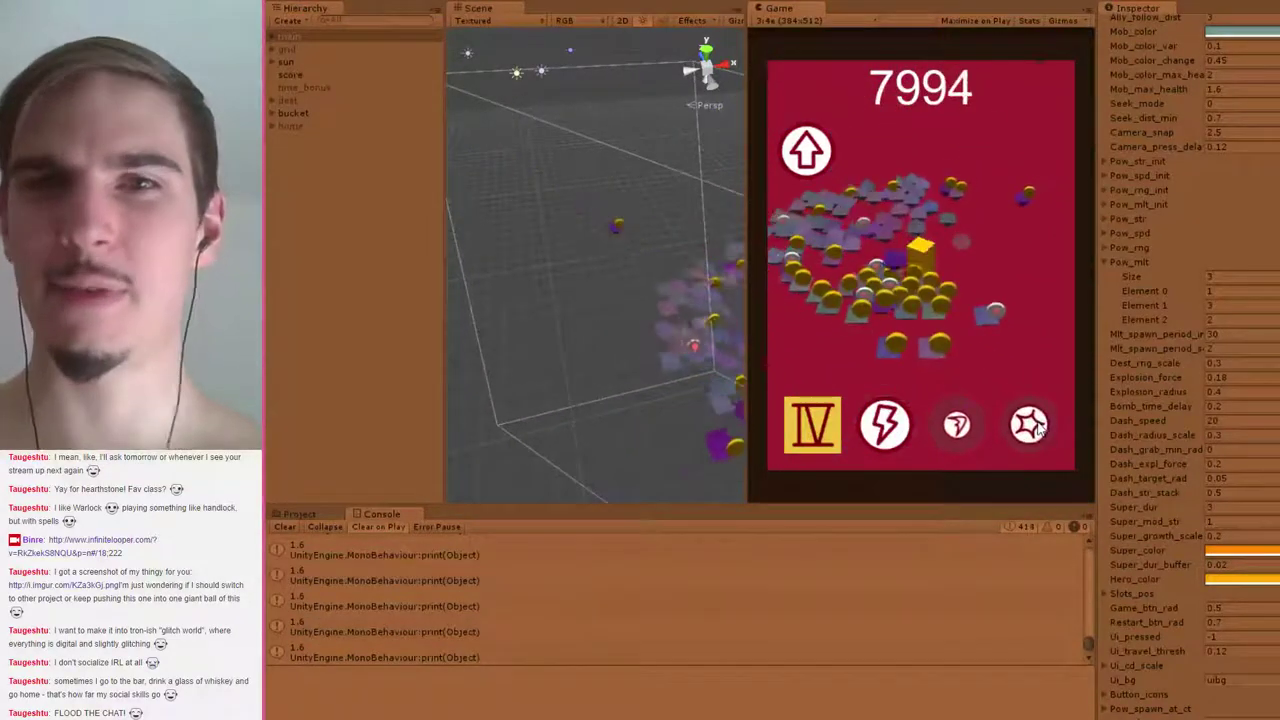
left_click(960, 430)
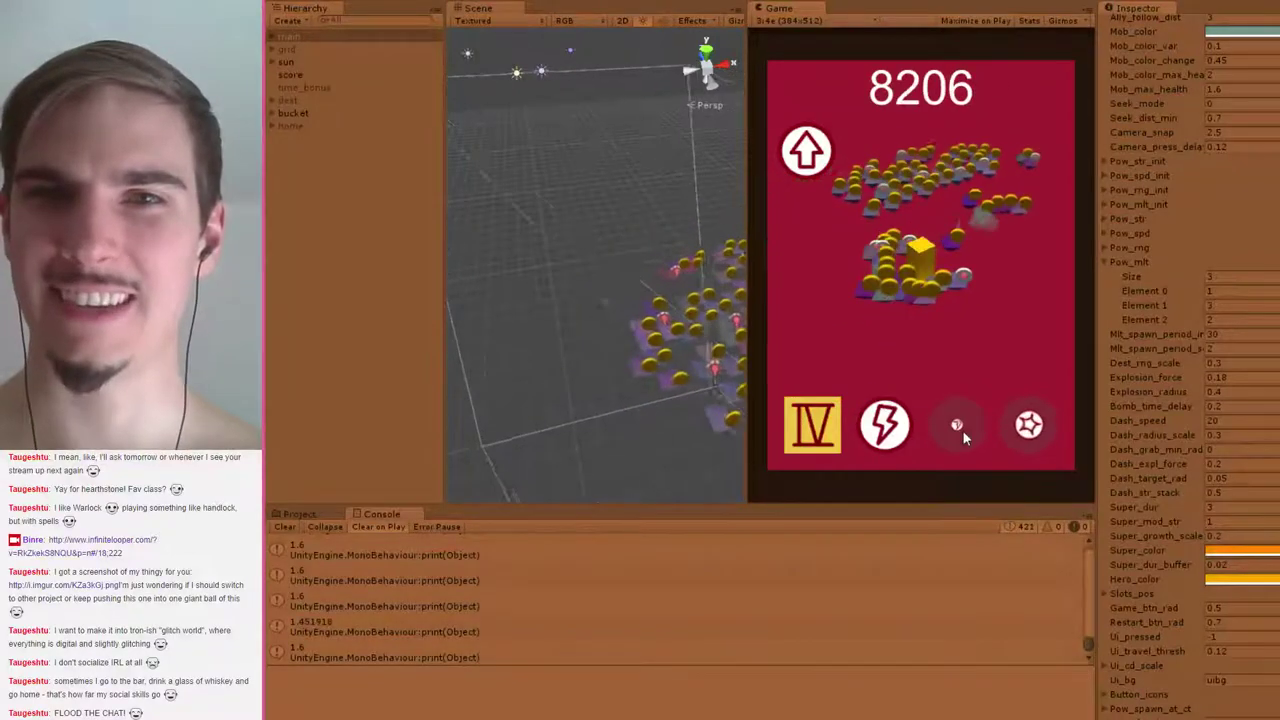
left_click(1030, 426)
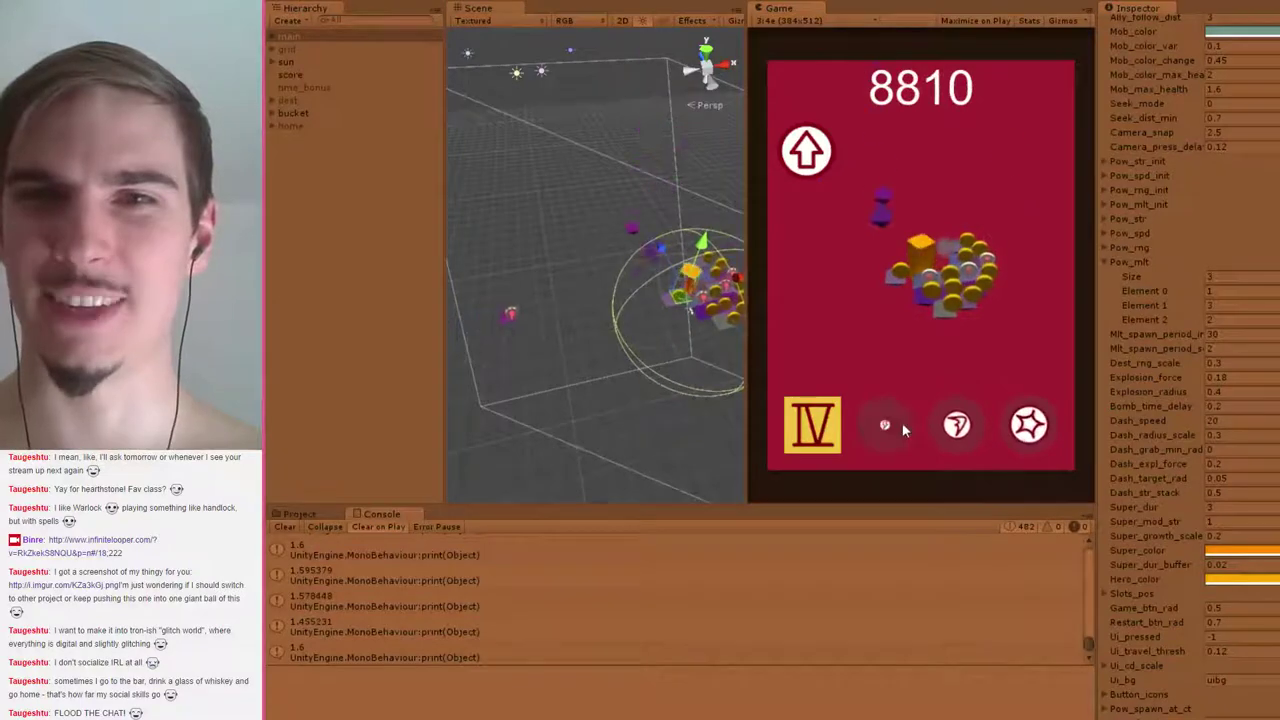
left_click(1019, 429)
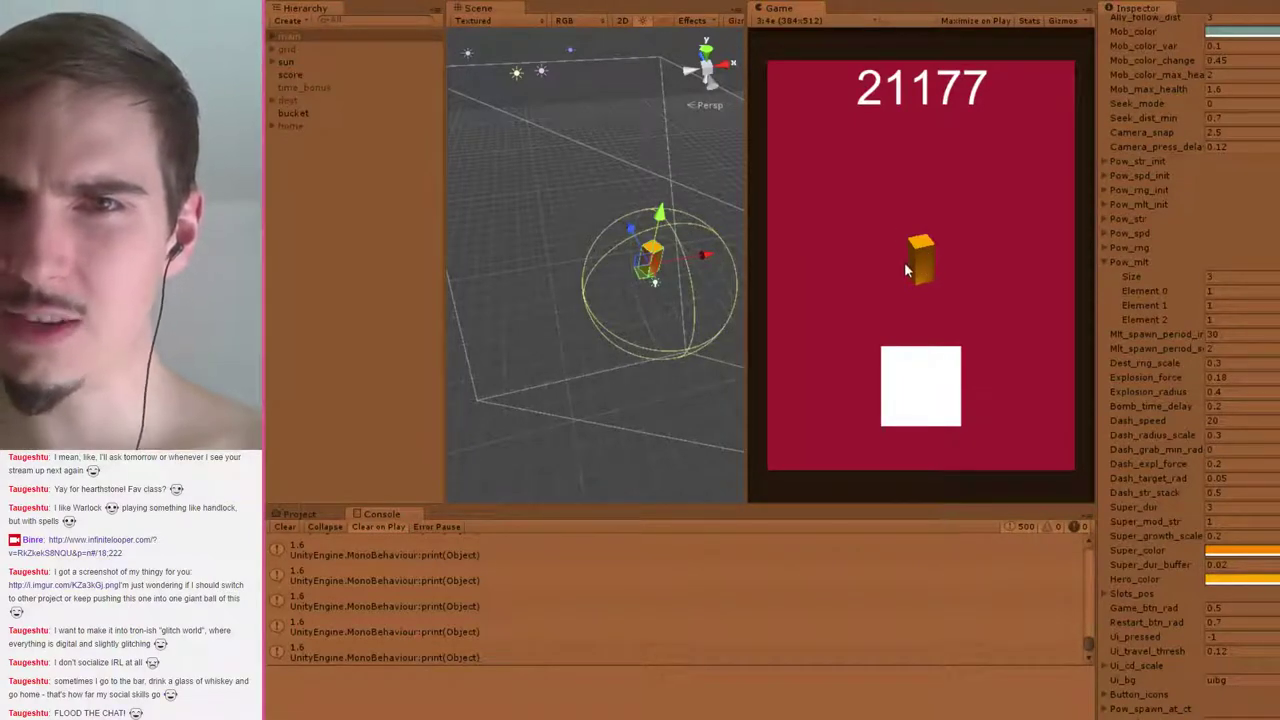
Restart the game after the 21177 run ends, then bring the Notepad bug notes forward
left_click(928, 372)
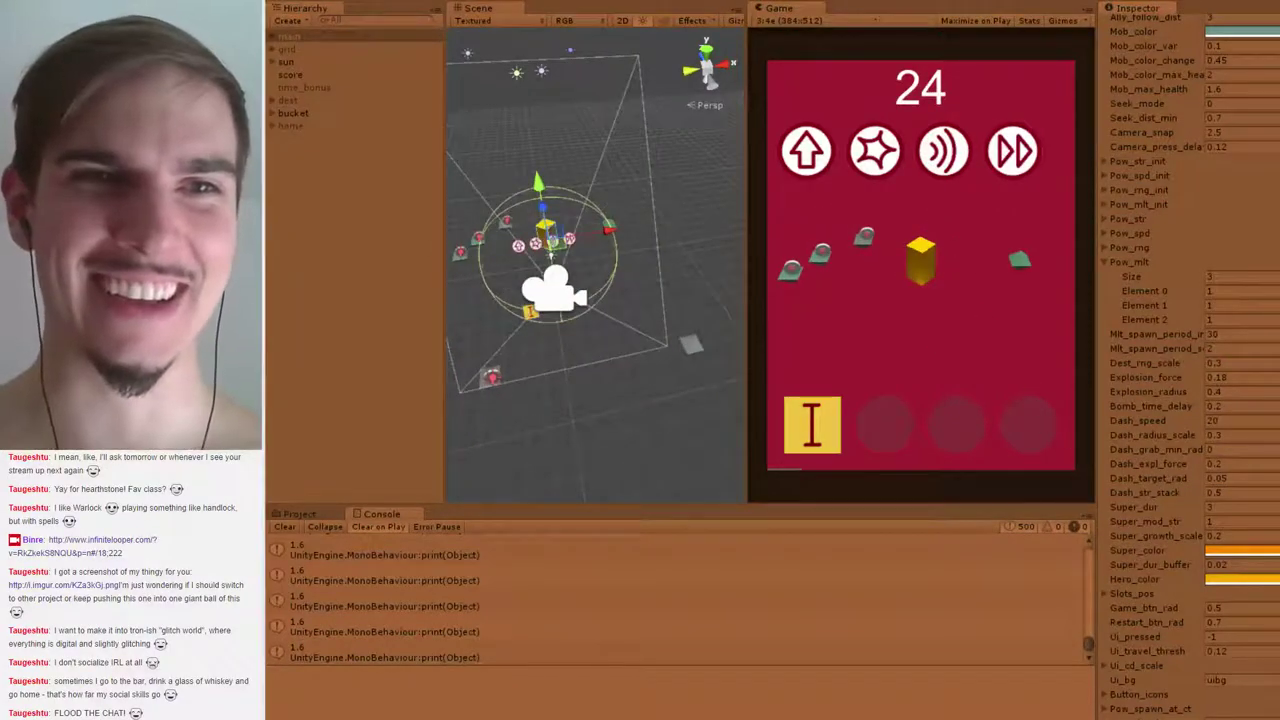
key("alt+Tab")
Add the note 'pow3 not reset at end game' below the dash_str_stack line
key("Return")
key("Return")
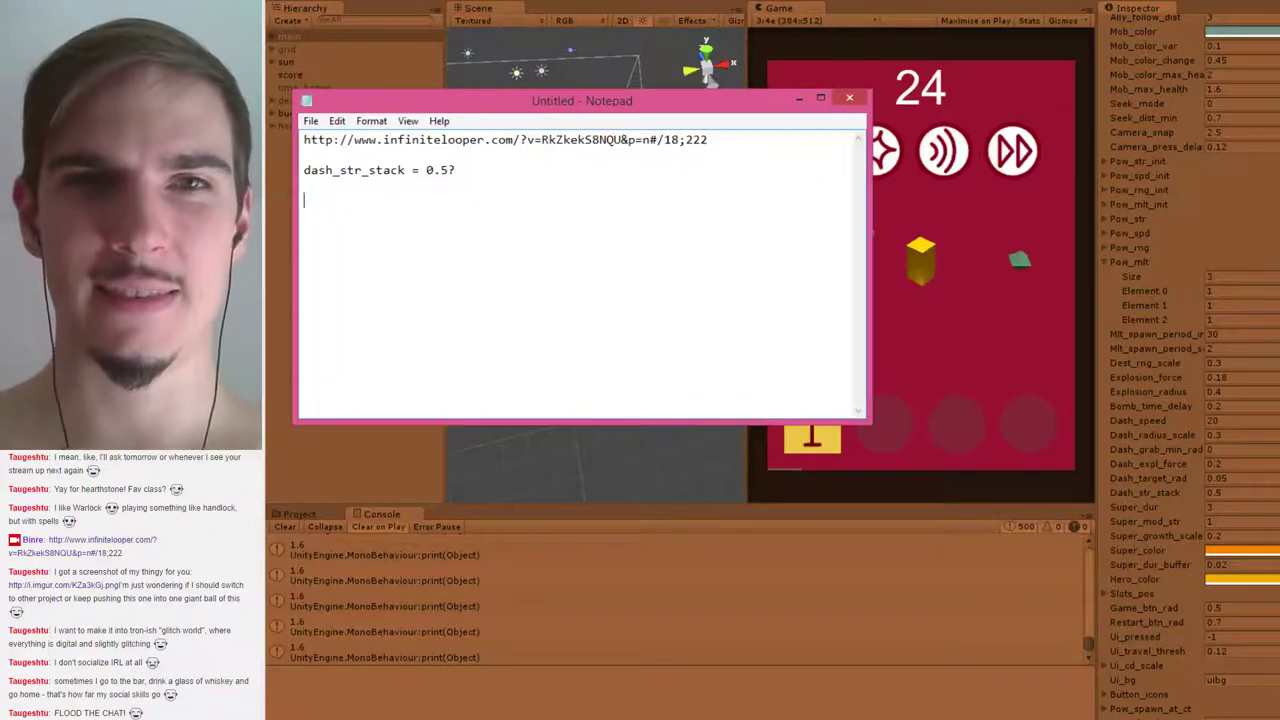
type("pow3 ")
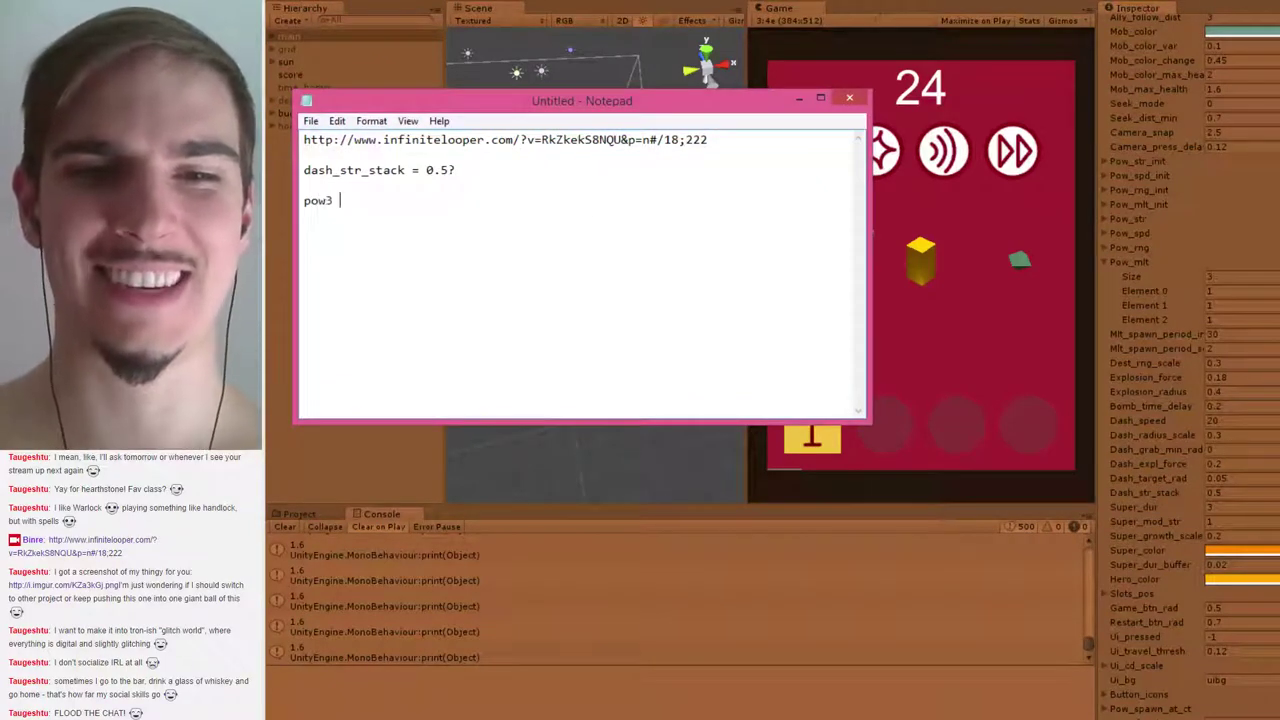
type("not reset at end game;")
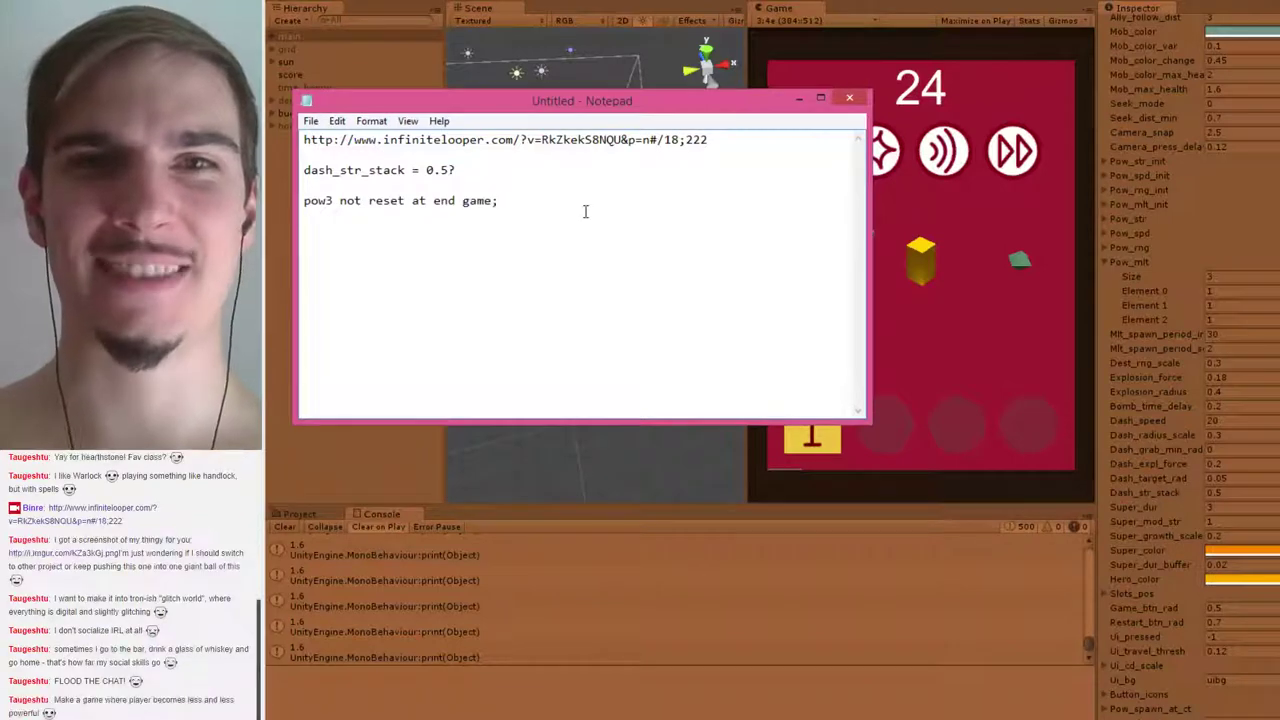
key("BackSpace")
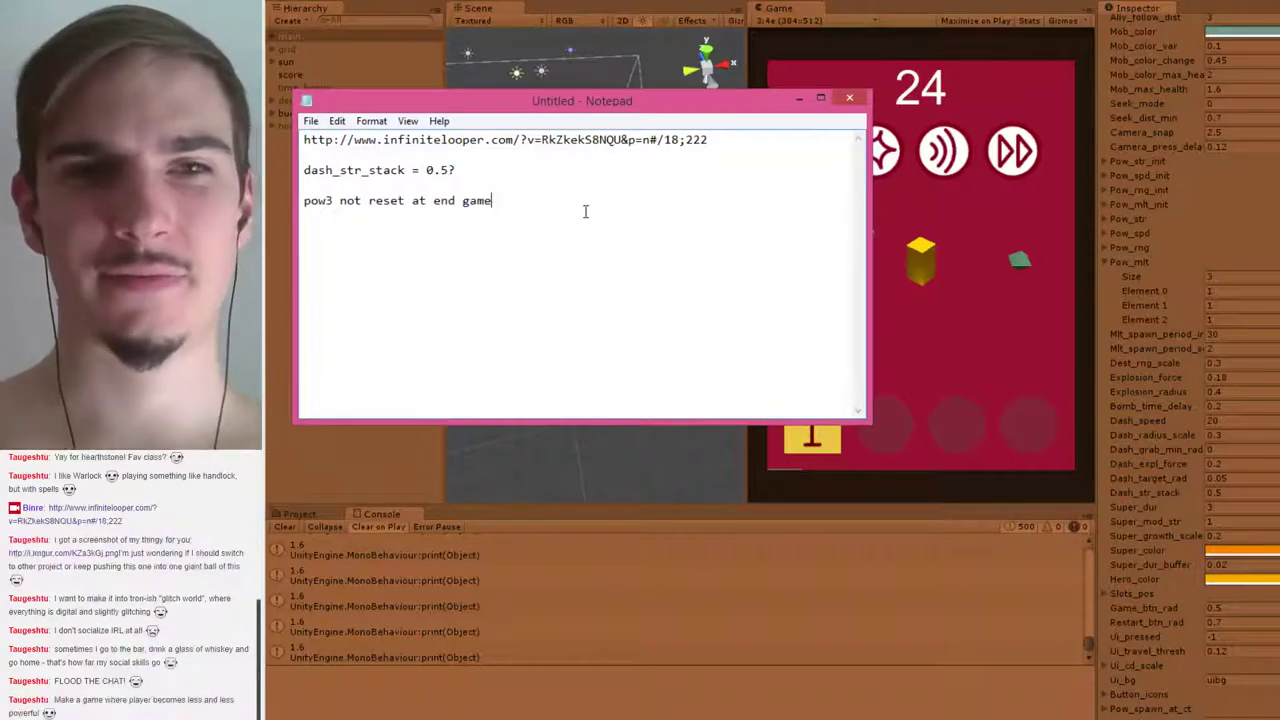
key("Return")
key("Return")
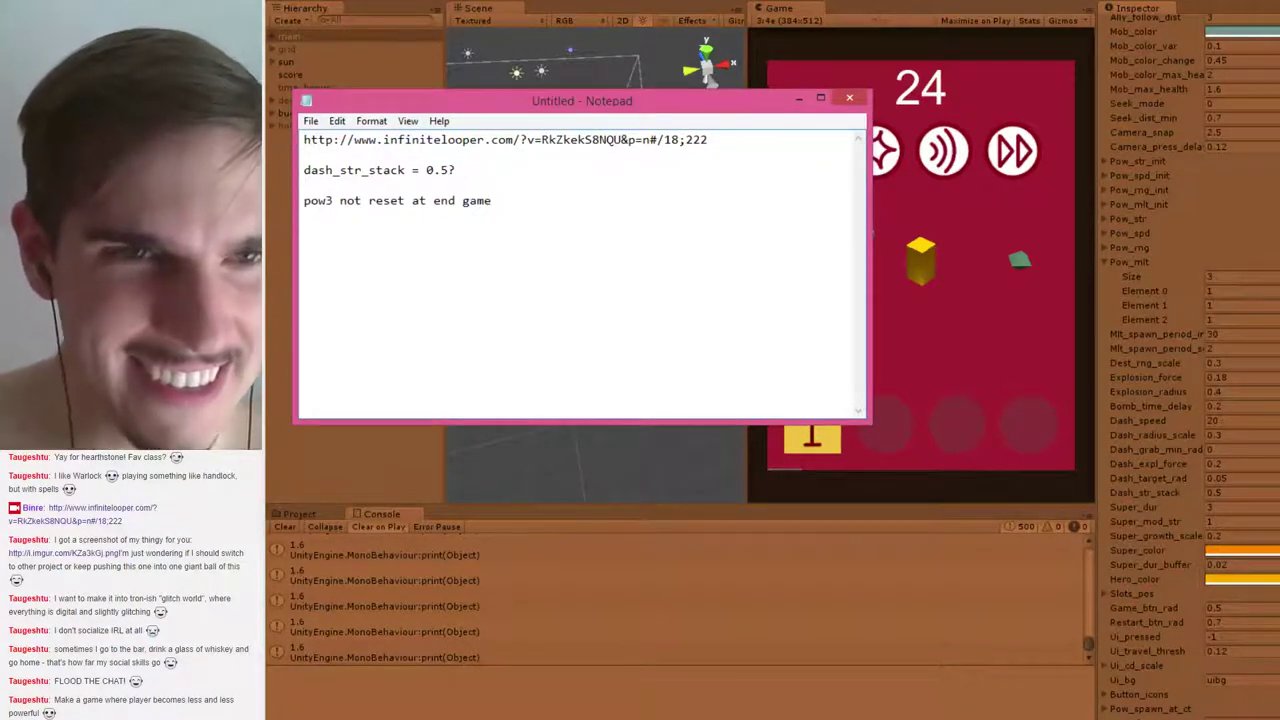
left_click(140, 630)
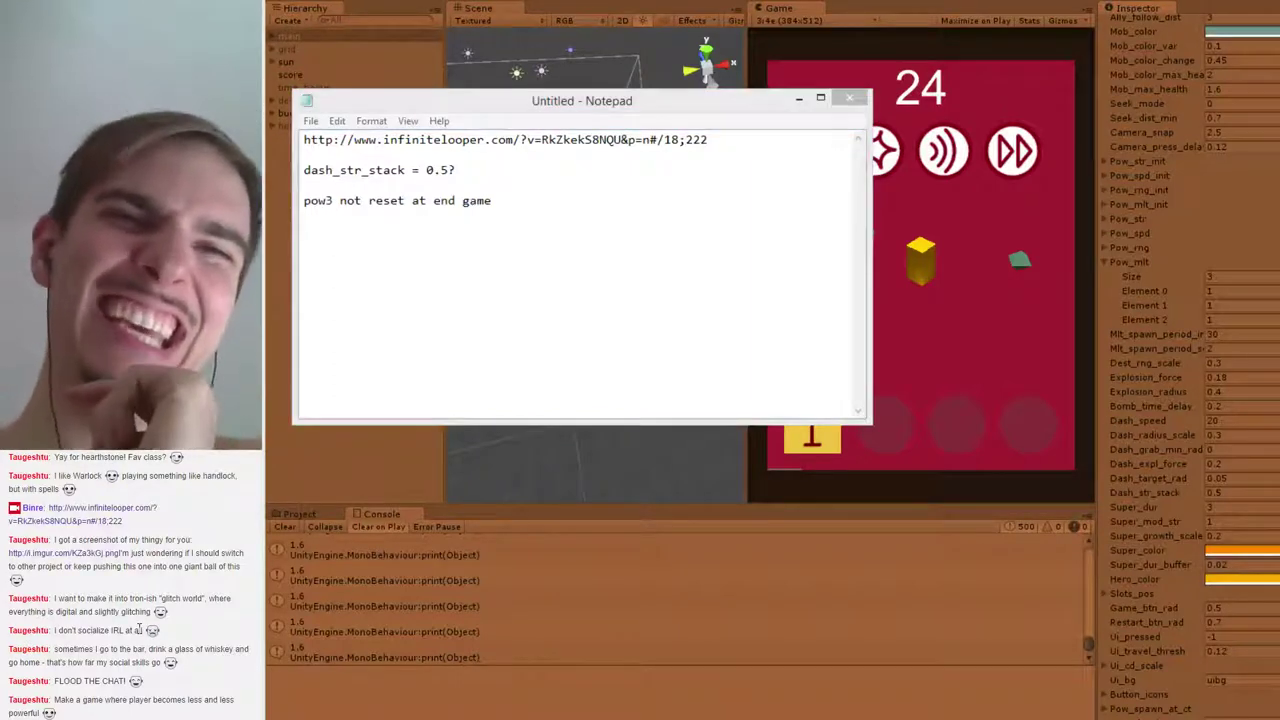
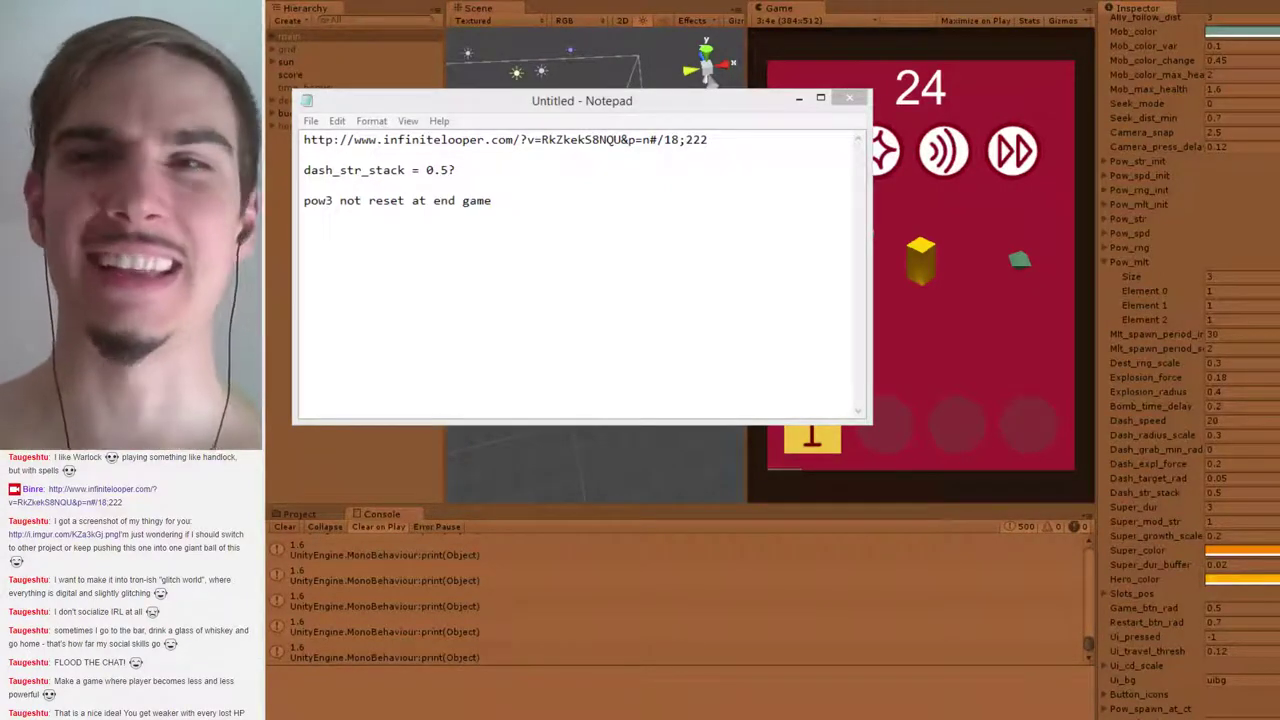
Add the to-do line 'scale down dash radius' below the 'pow3 not reset at end game' note
left_click(541, 245)
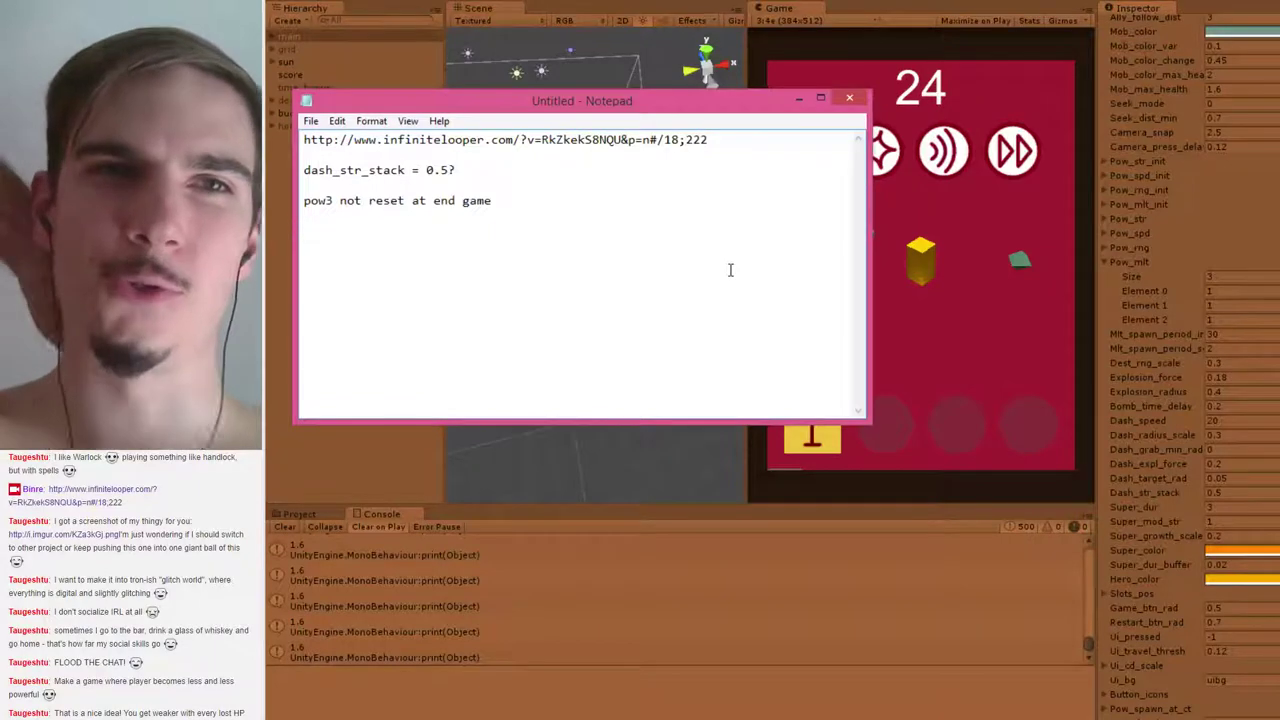
key("Down")
key("Down")
key("Down")
key("Down")
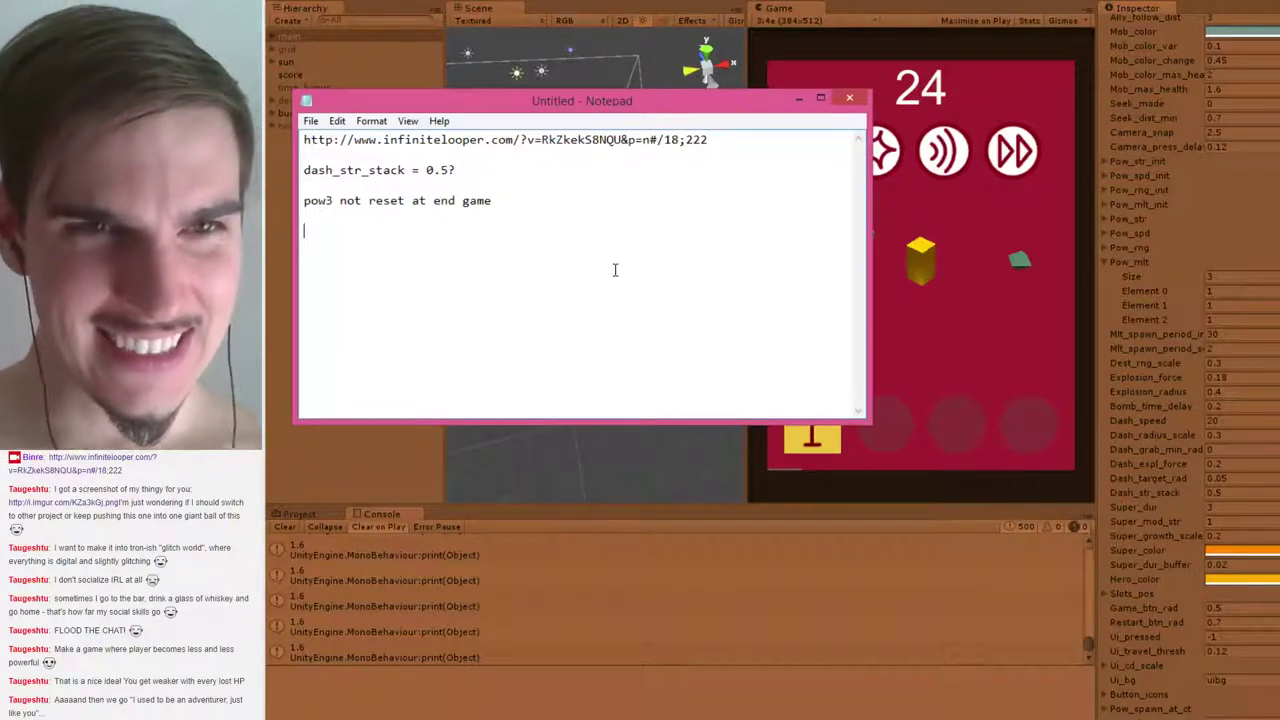
left_click(304, 200, "shift")
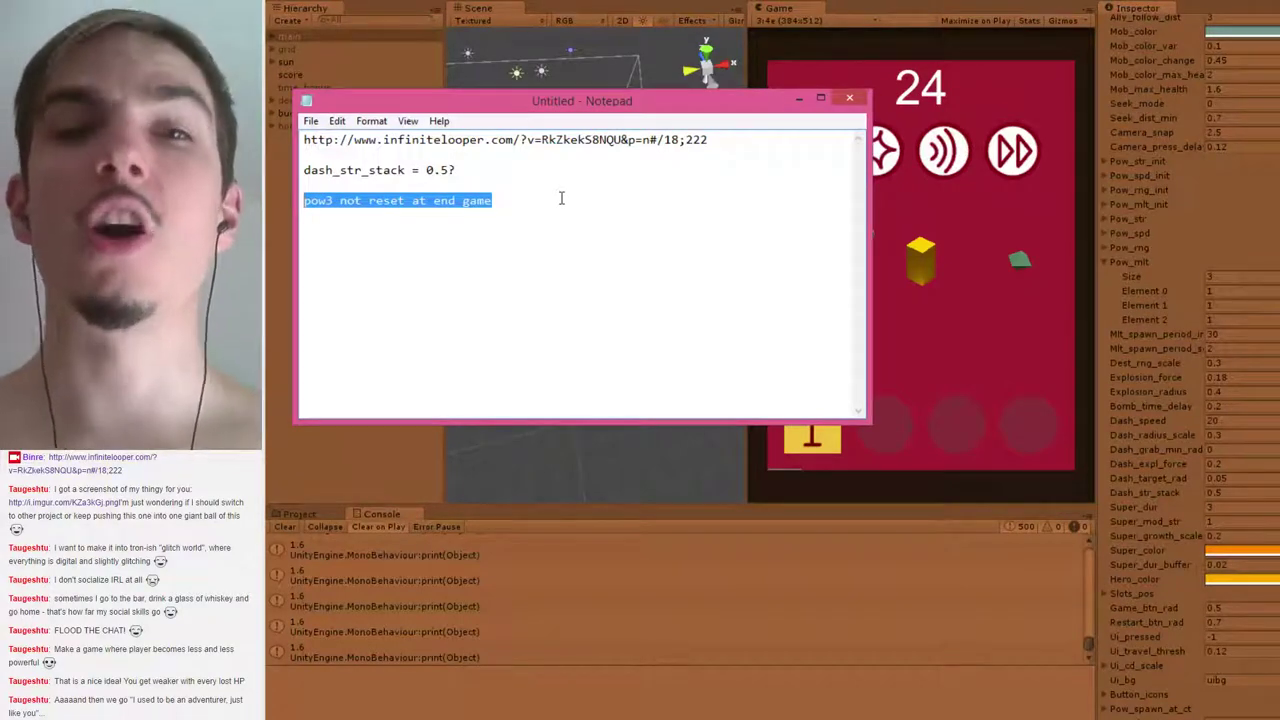
left_click(662, 205)
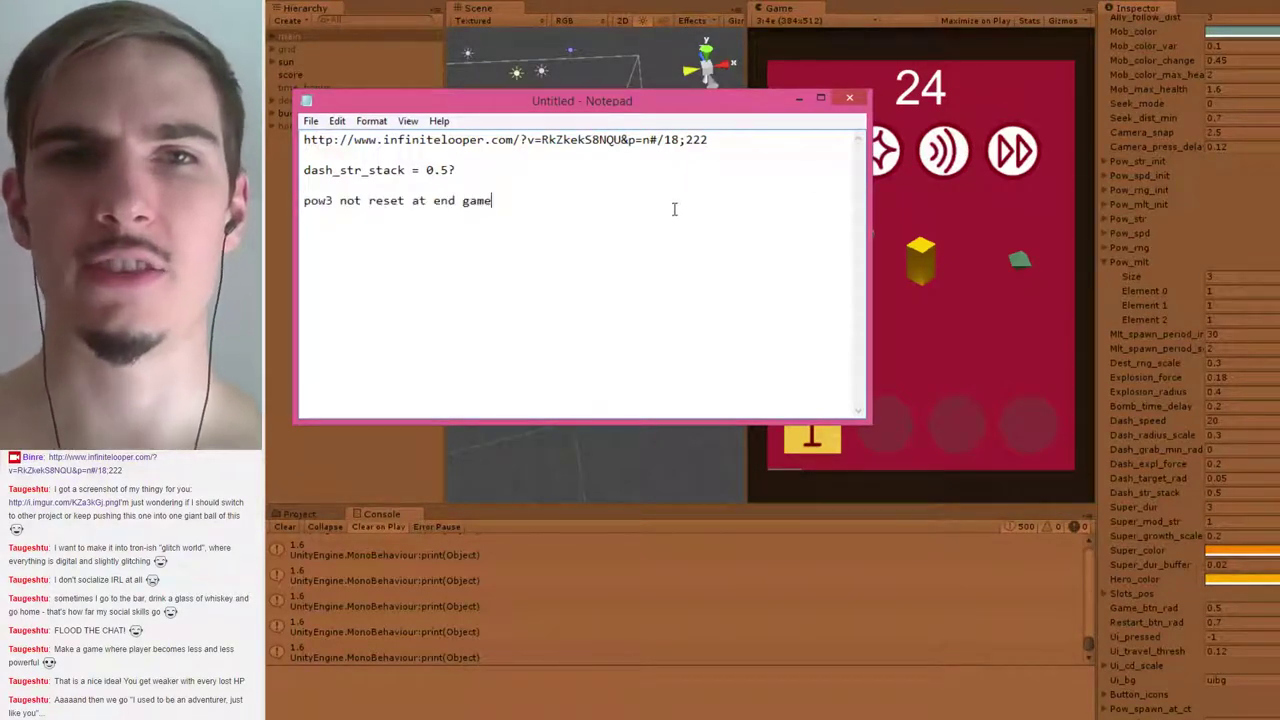
key("Return")
type("scal")
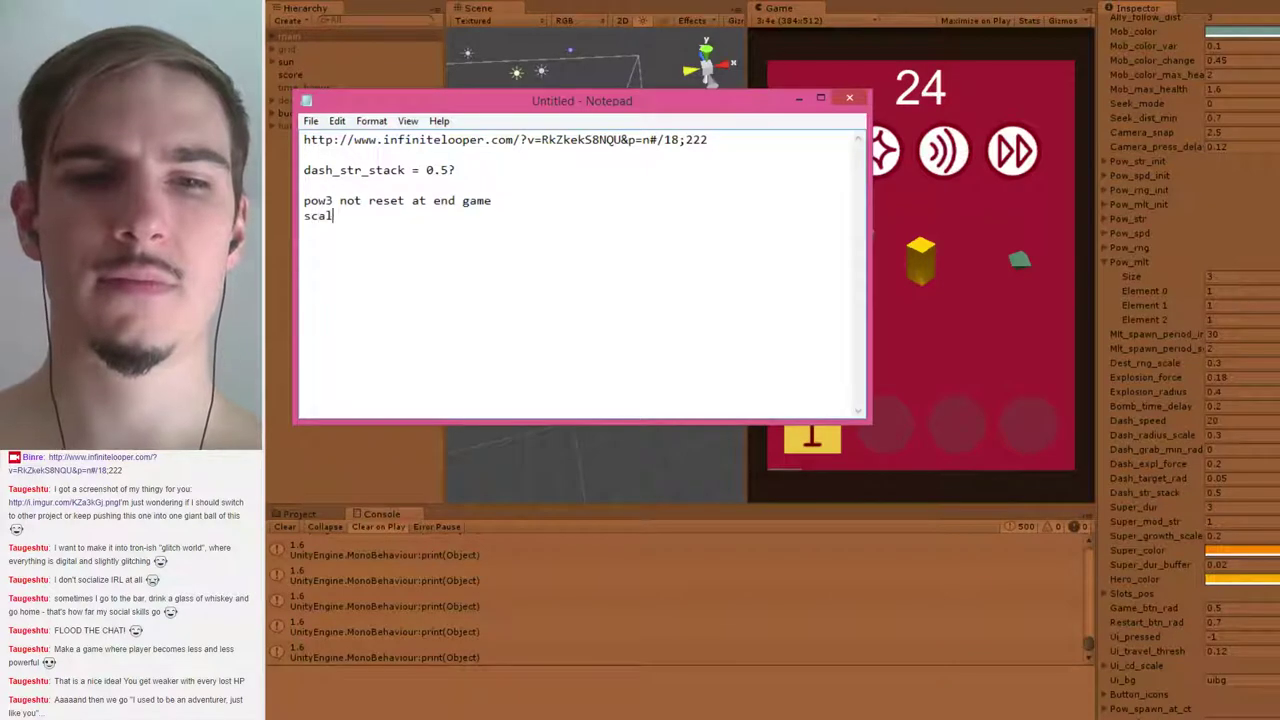
type("e down dash ")
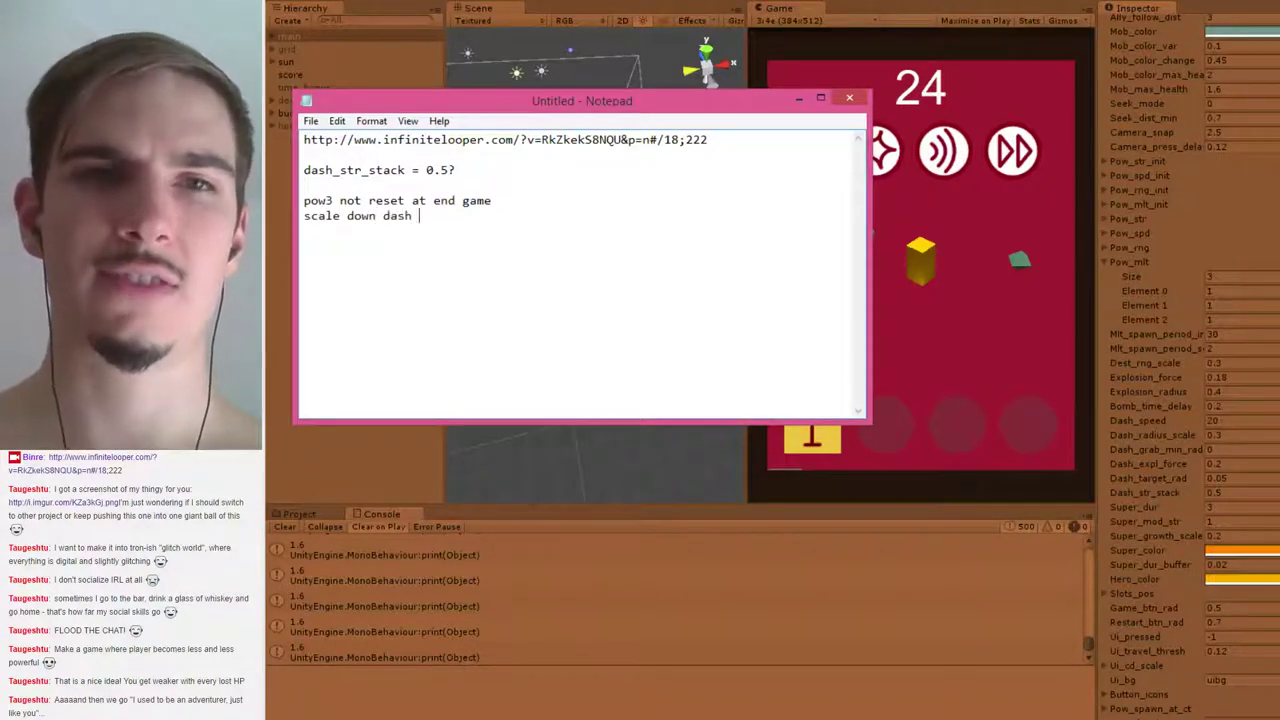
type("radius")
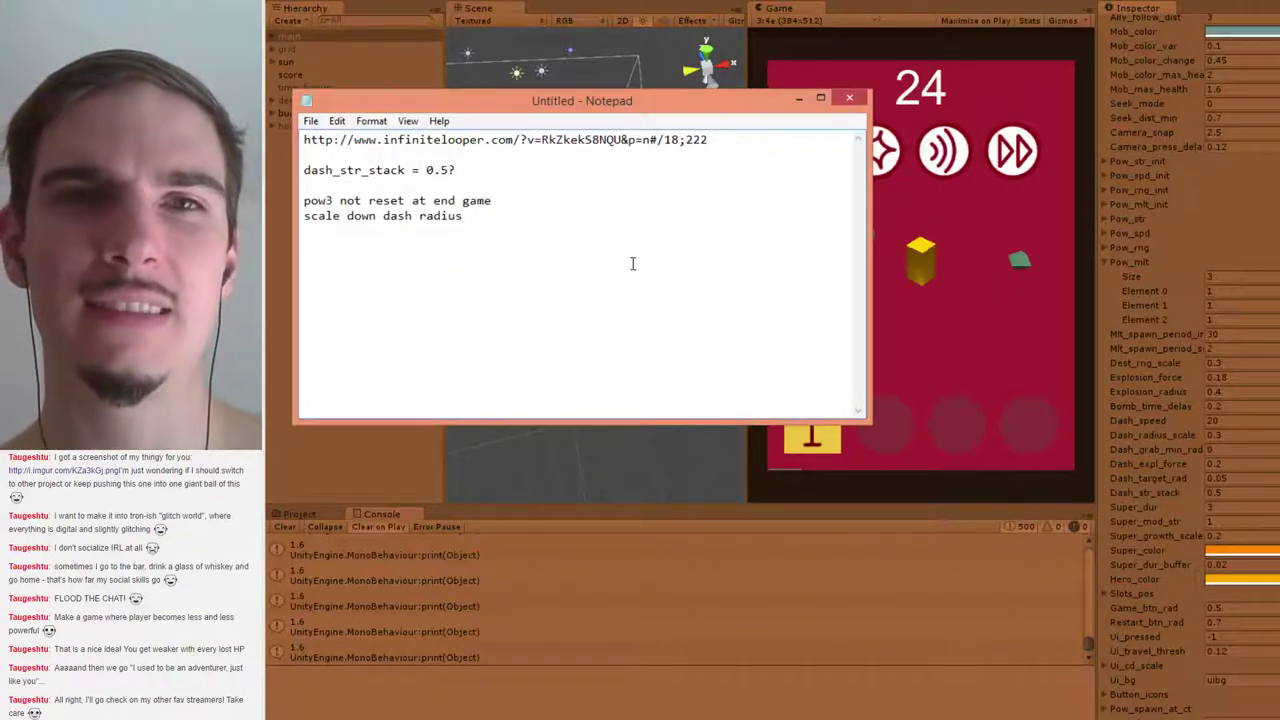
Add a new to-do line 'try one big mob speed jump' under 'scale down dash radius'
key("Return")
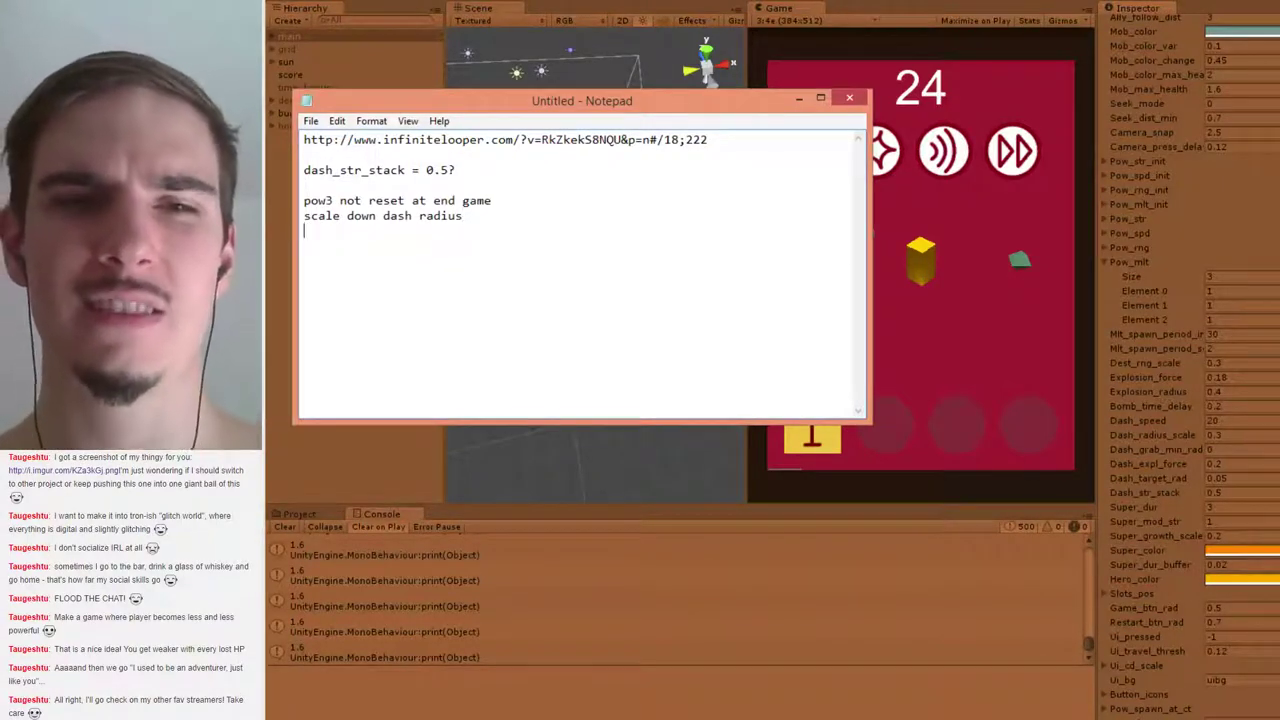
type("try")
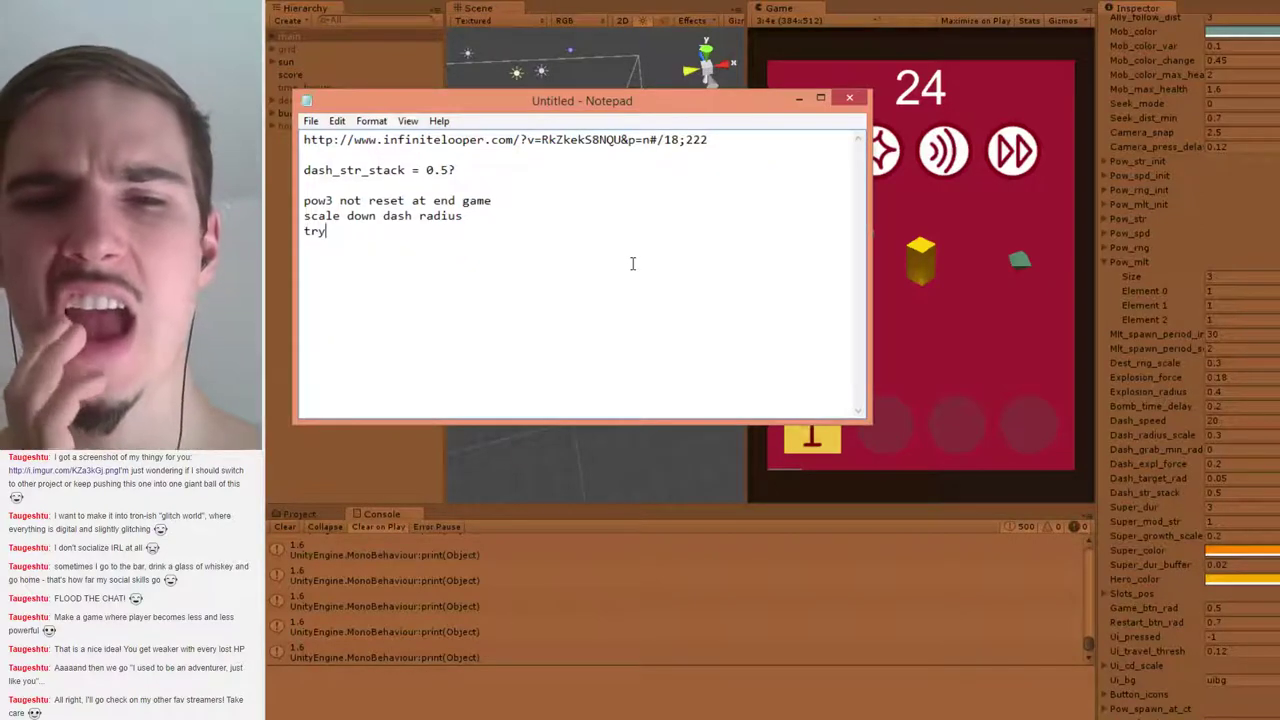
type(" one big ")
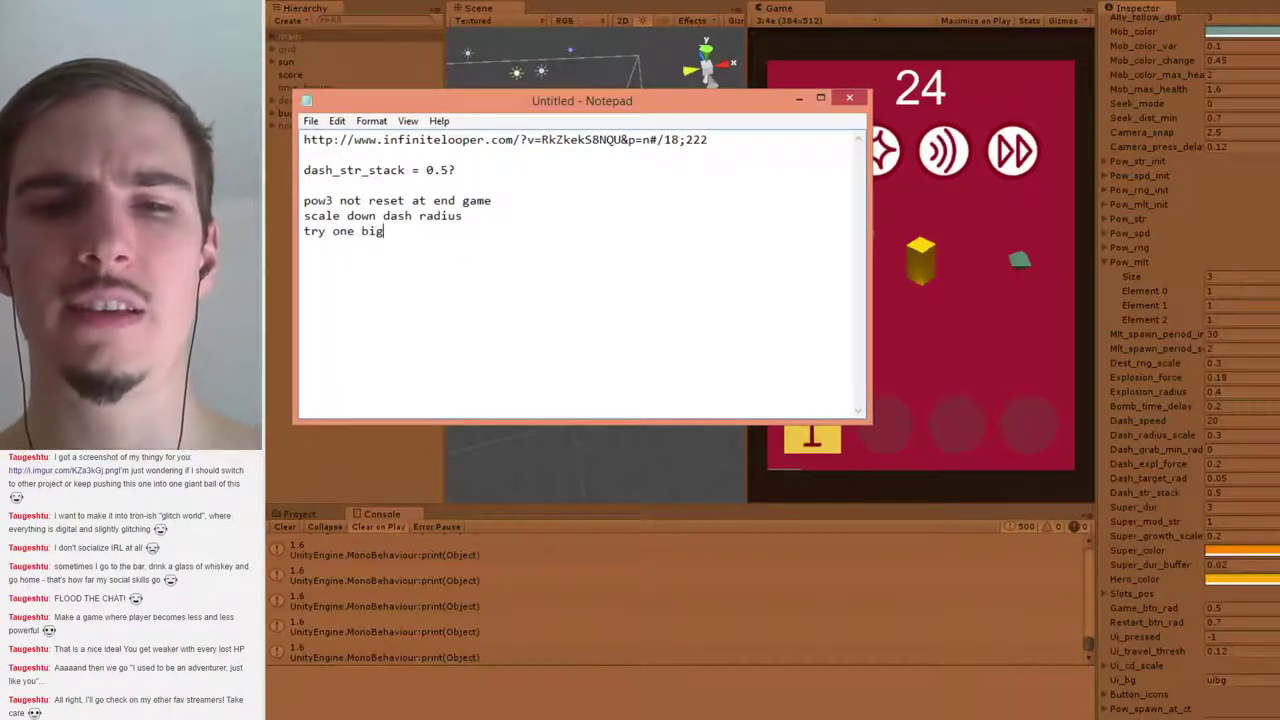
type("d")
key("BackSpace")
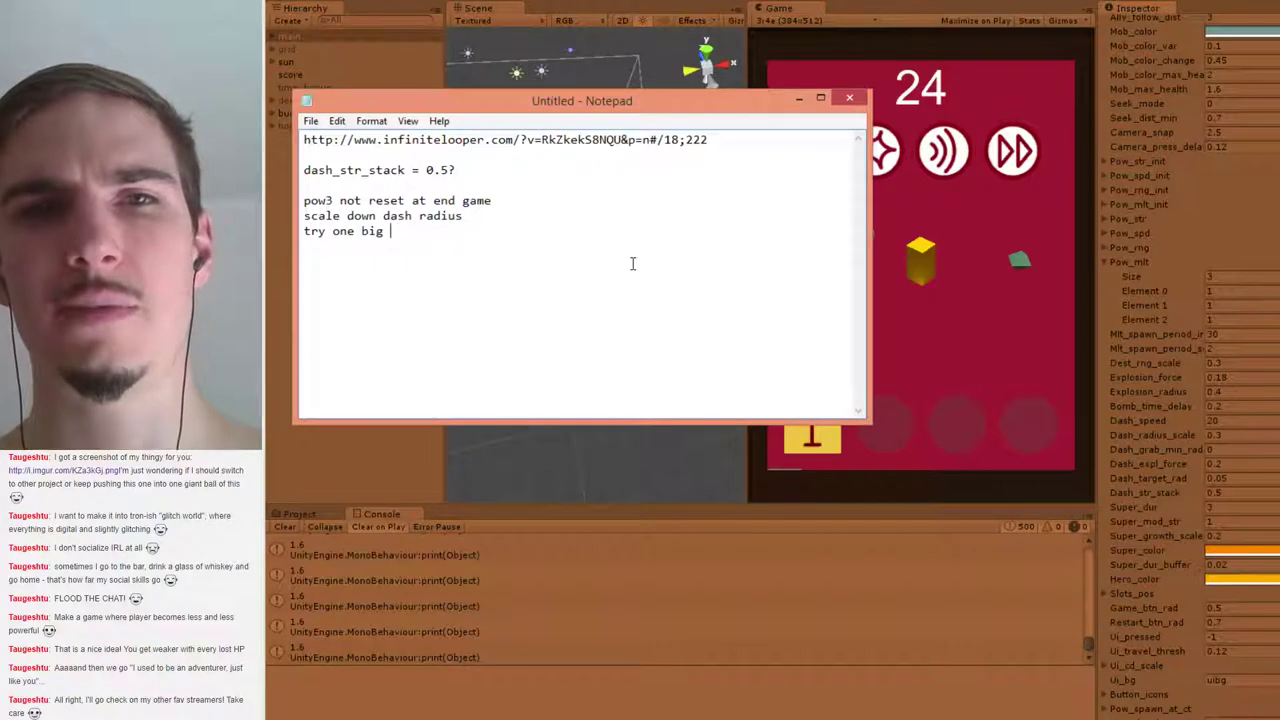
type("mob speed")
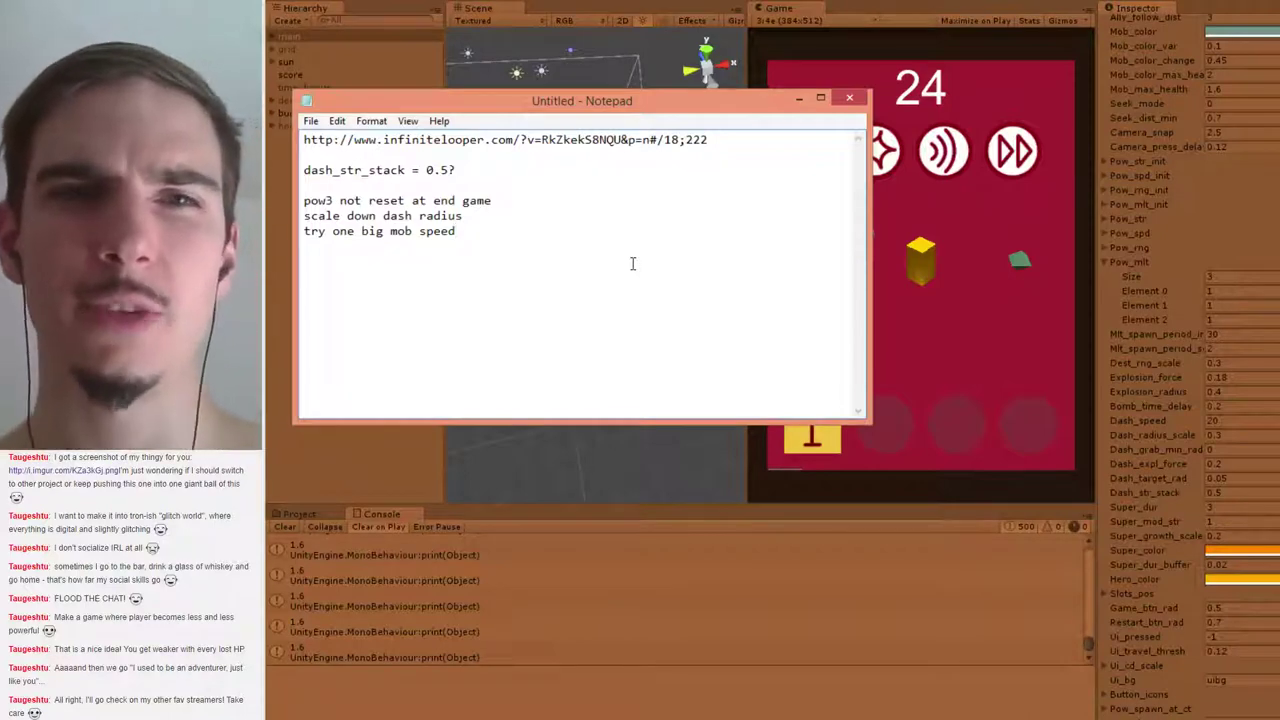
type("ju")
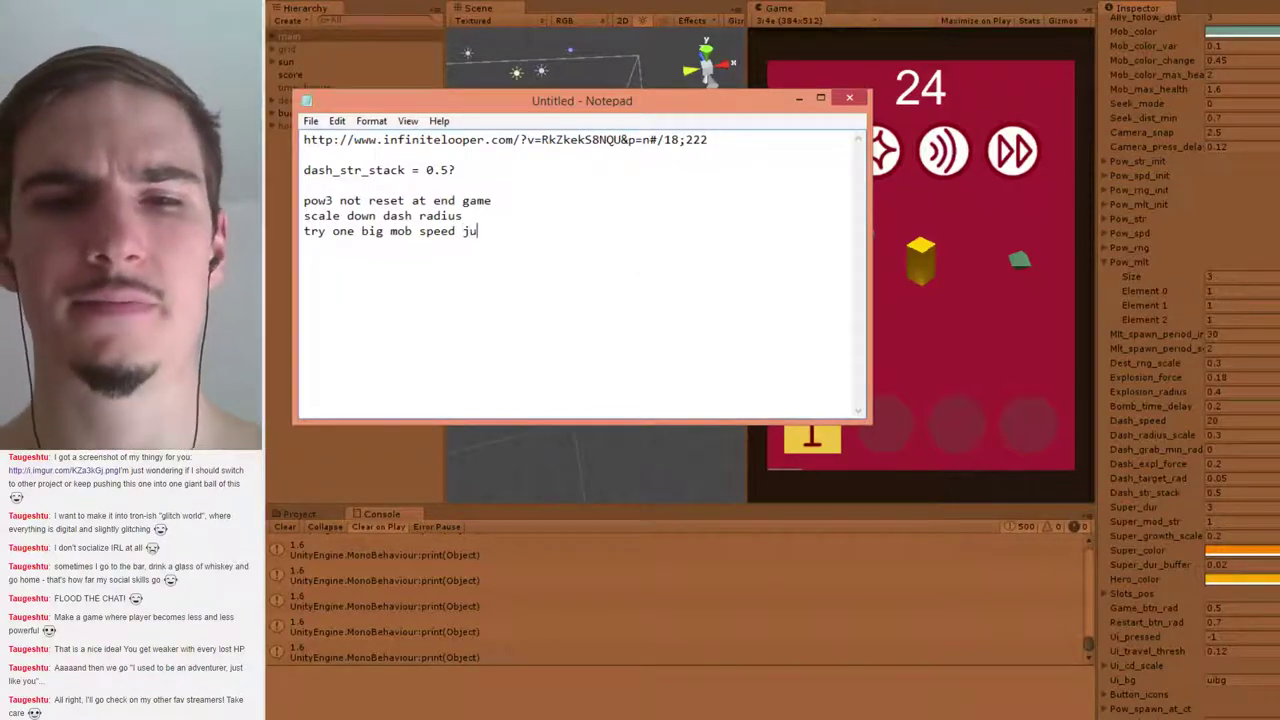
type("mp")
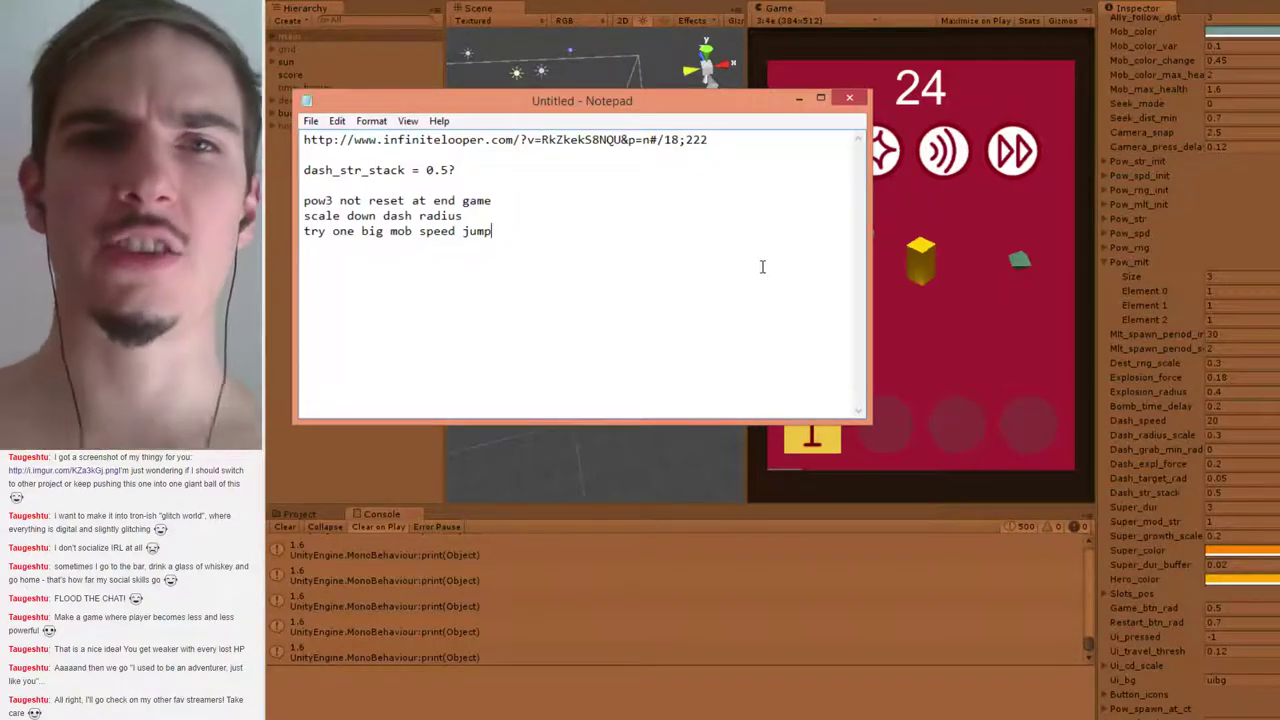
Reword the last note from 'try one big mob speed jump' to 'global speed jump on phase change'
left_click_drag(510, 232, 296, 226)
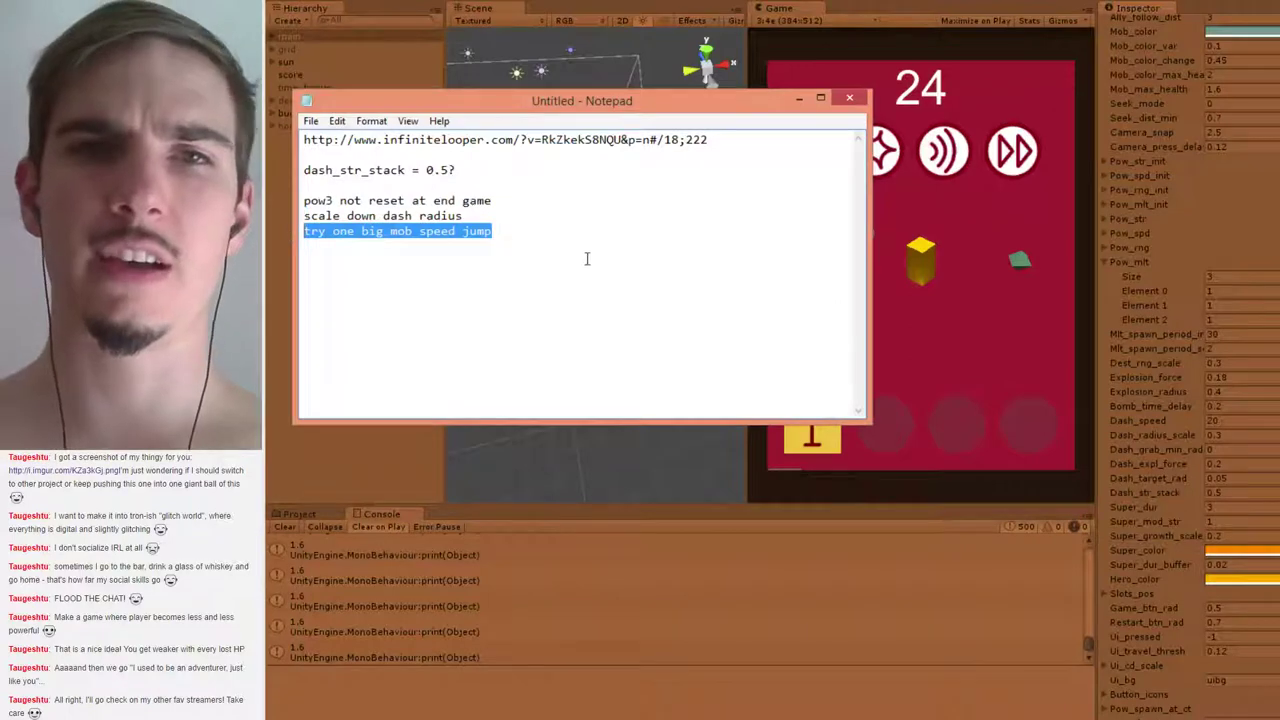
left_click(500, 233)
left_click_drag(413, 232, 302, 232)
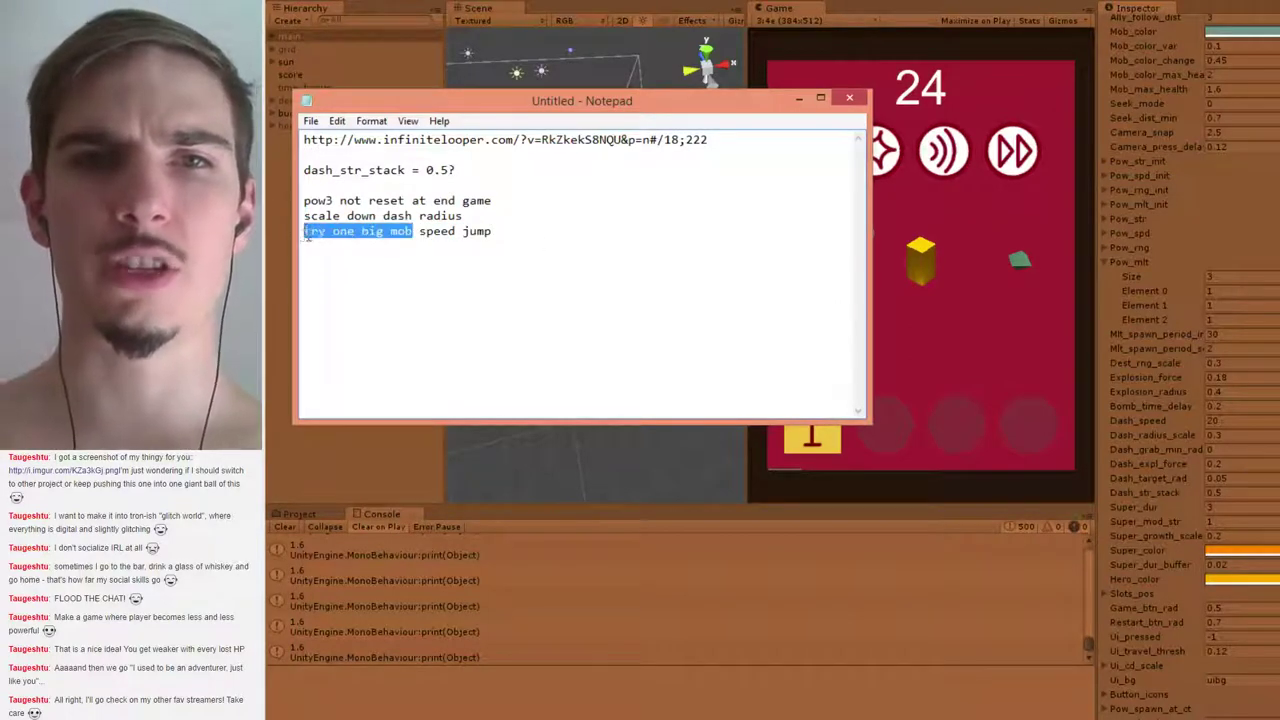
type("globa")
type("l on ")
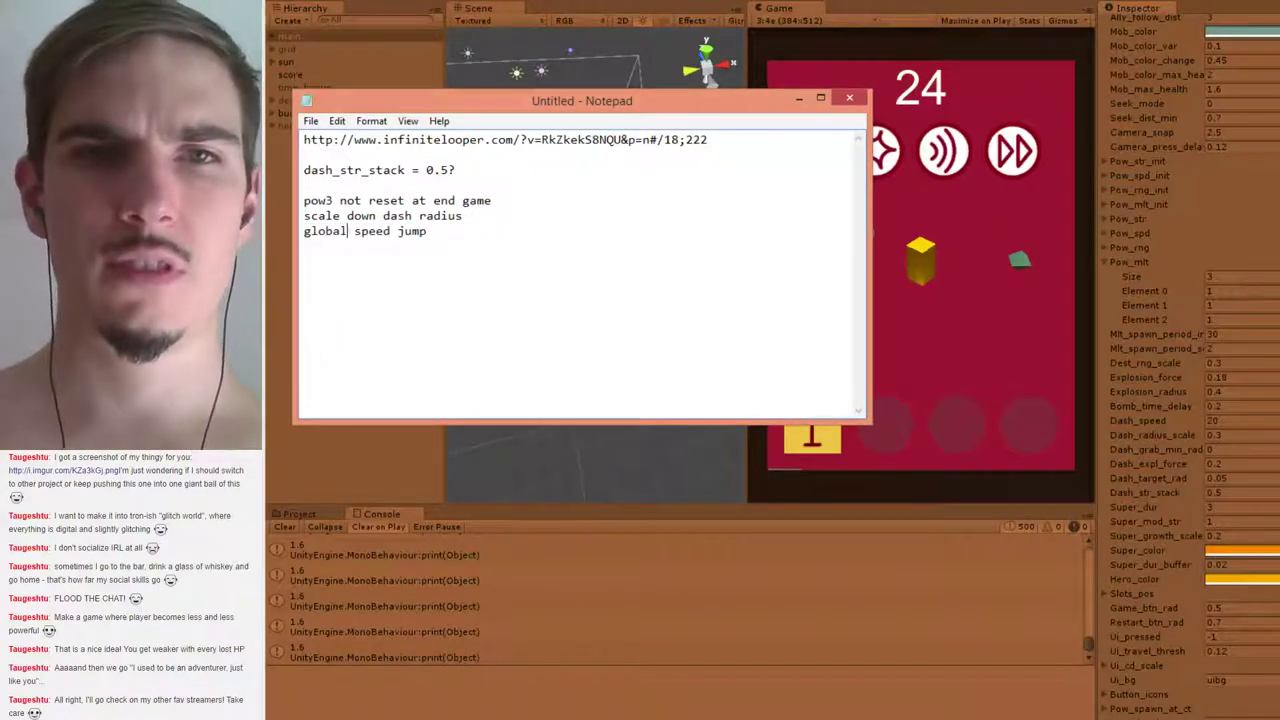
type("phase")
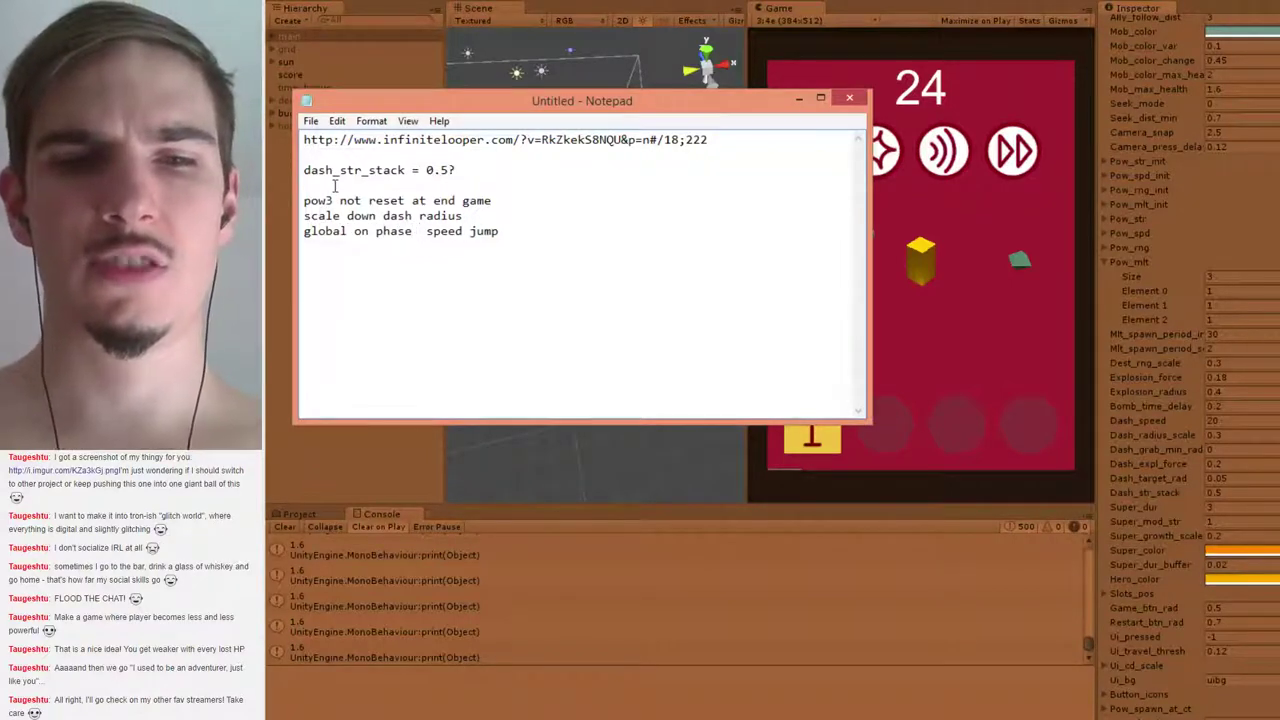
type(" change")
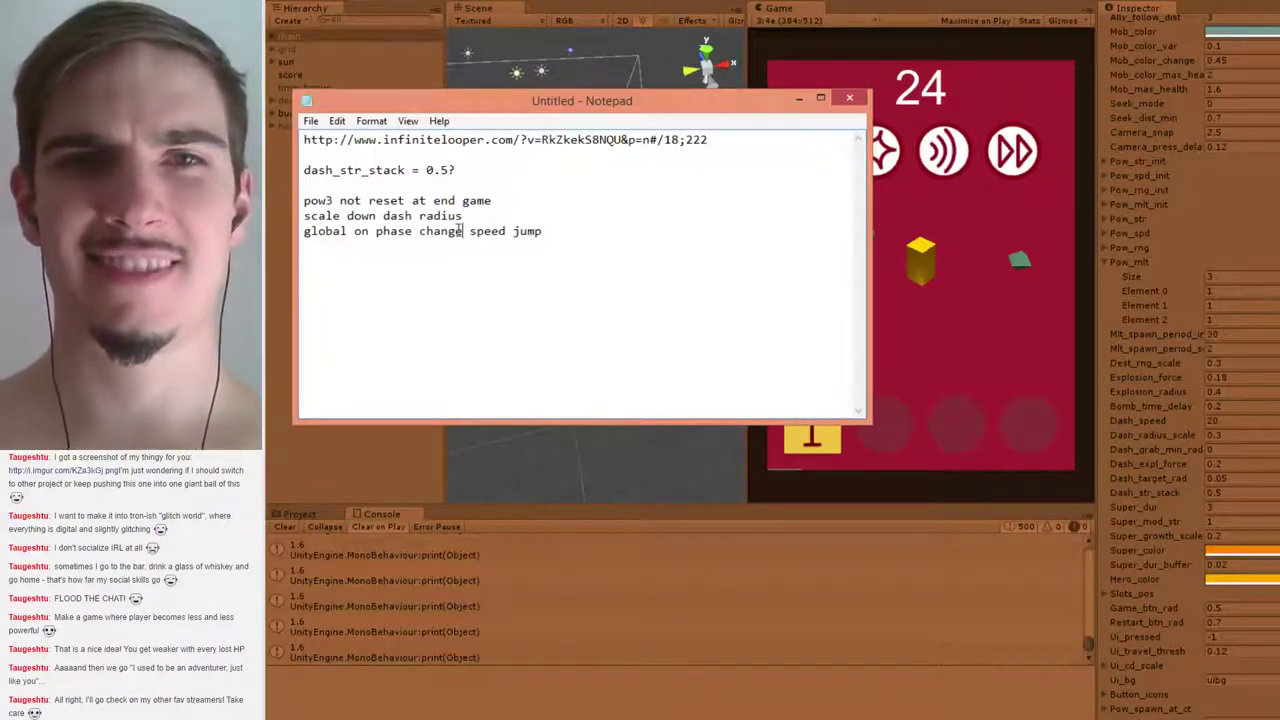
left_click_drag(461, 231, 346, 231)
key("ctrl+c")
key("BackSpace")
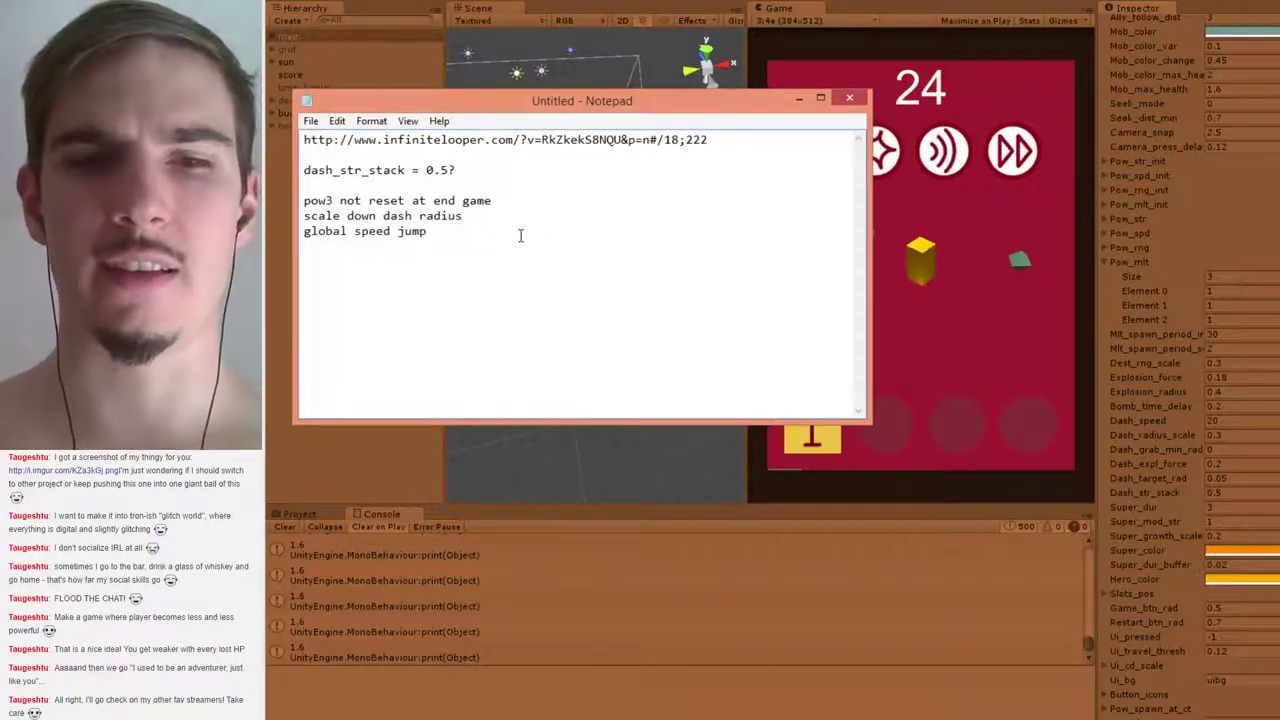
left_click(520, 236)
key("ctrl+v")
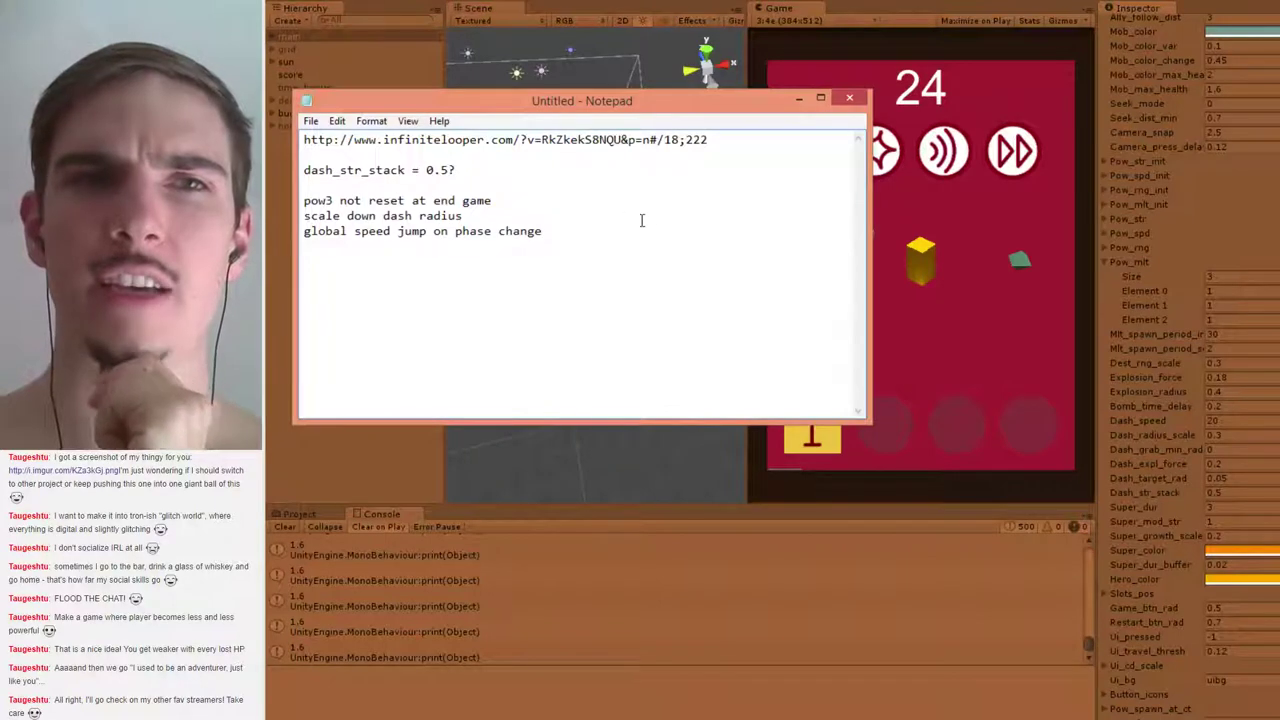
Put the Notepad notes away to reveal the Unity editor with the running game
left_click(546, 215)
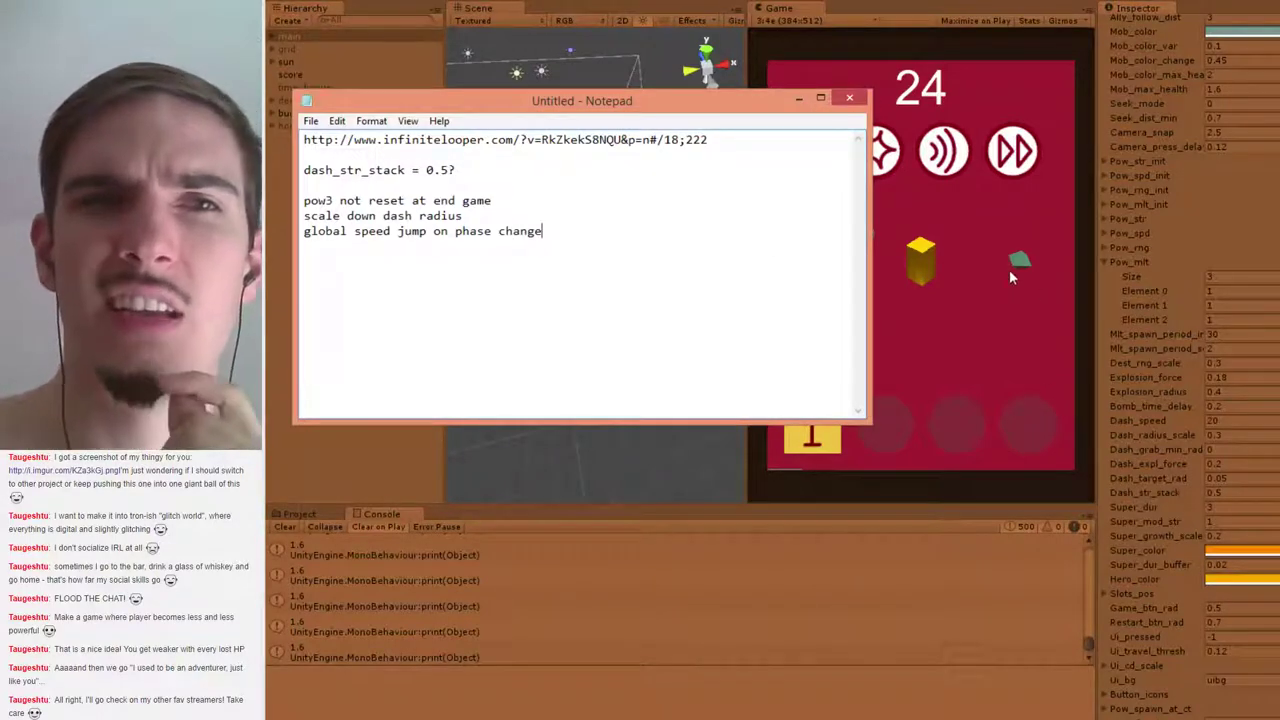
left_click(797, 98)
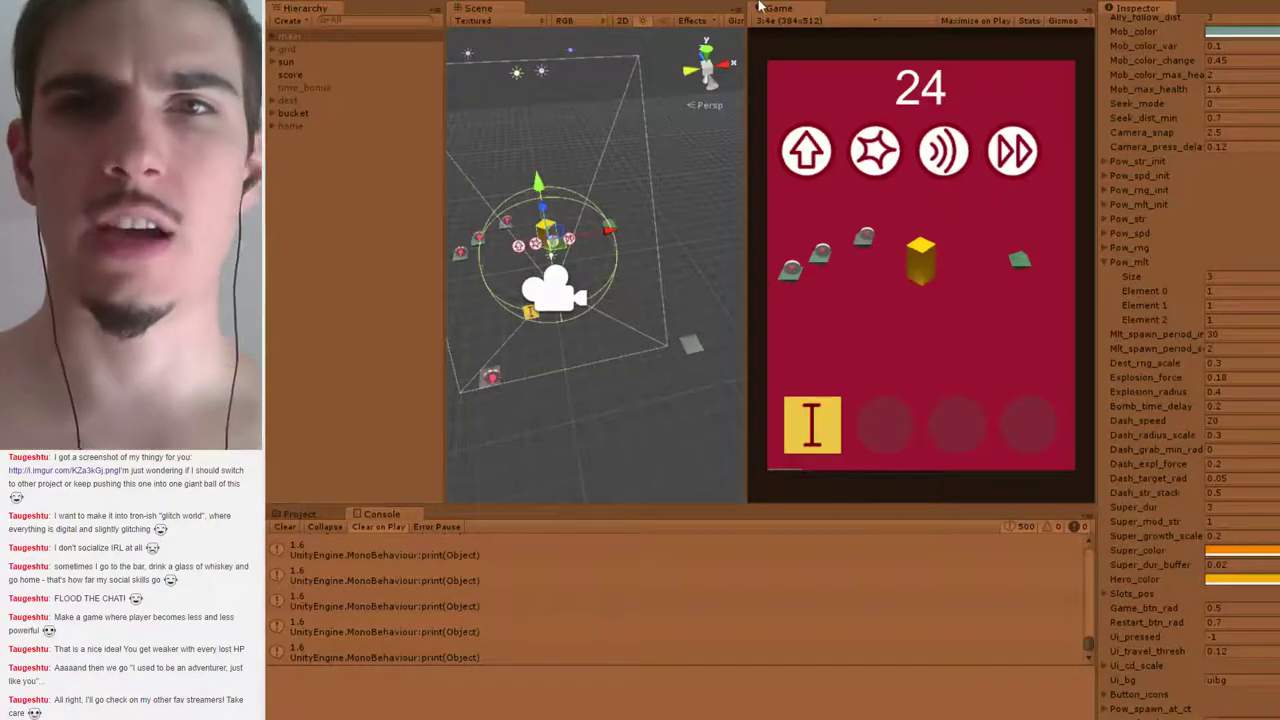
Stop the running game and set Dash_str_stack to 0.5 in the Inspector
key("ctrl+p")
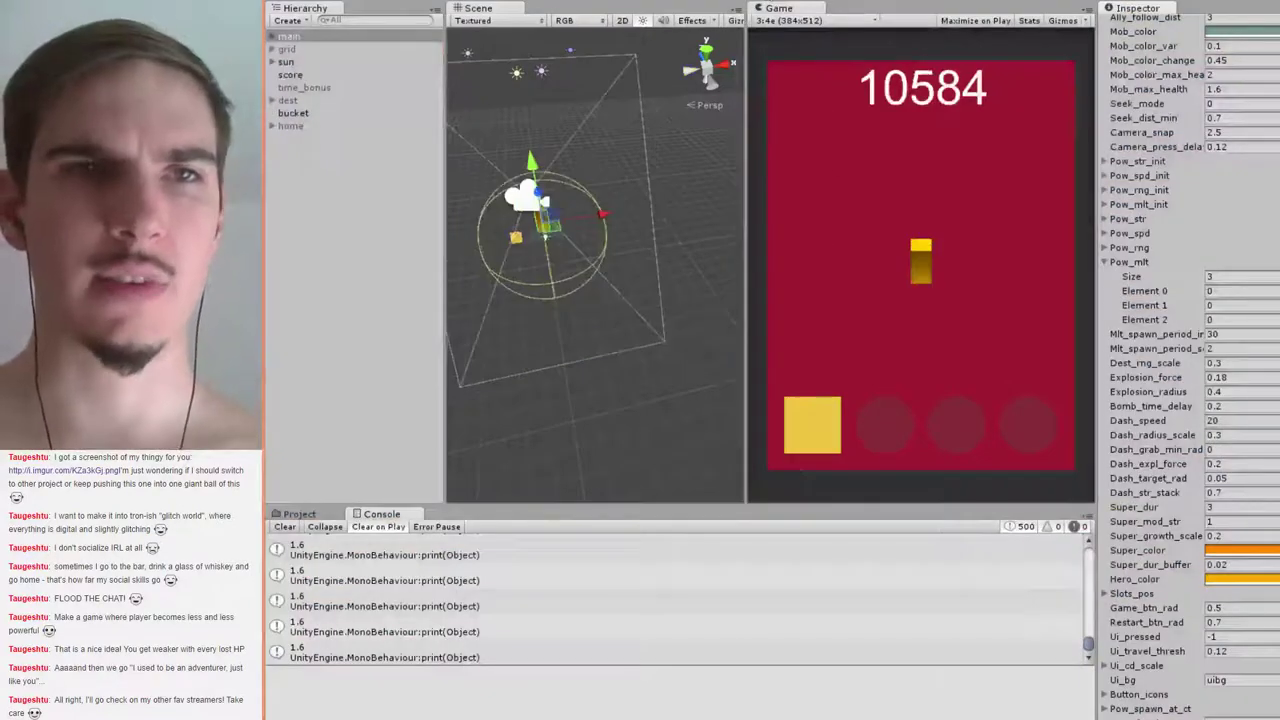
key("alt+Tab")
key("alt+Tab")
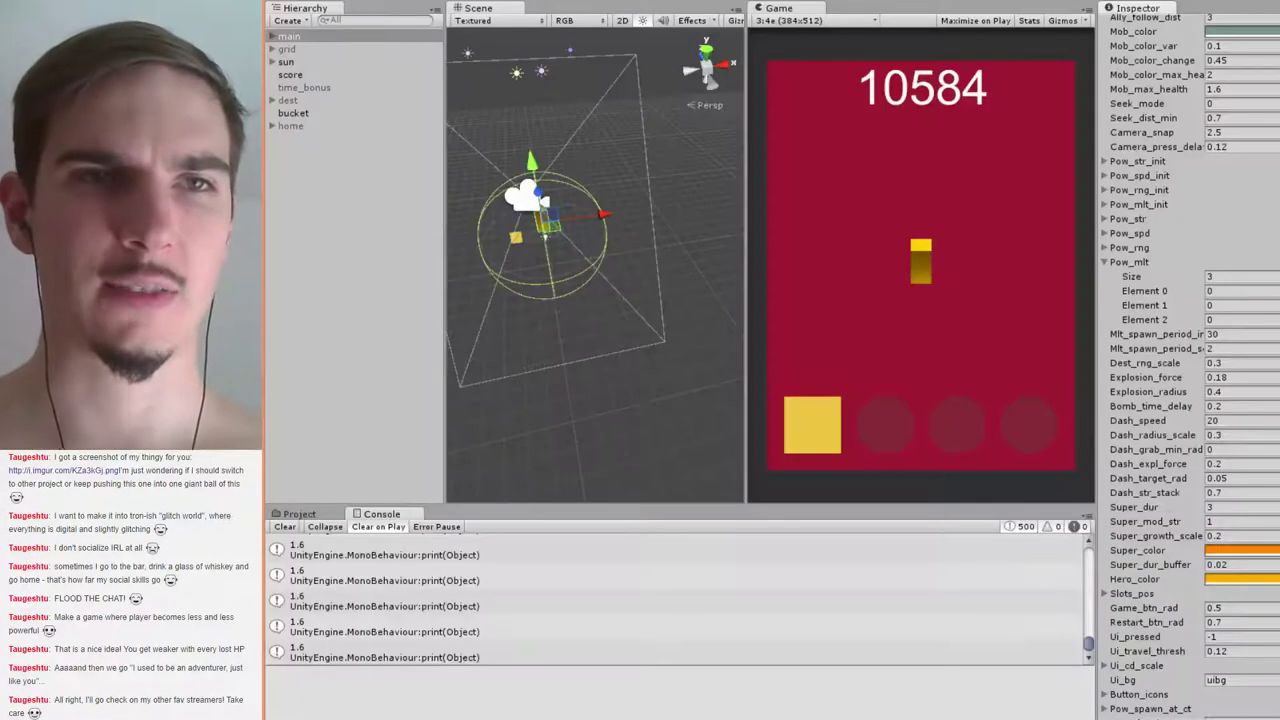
key("alt+Tab")
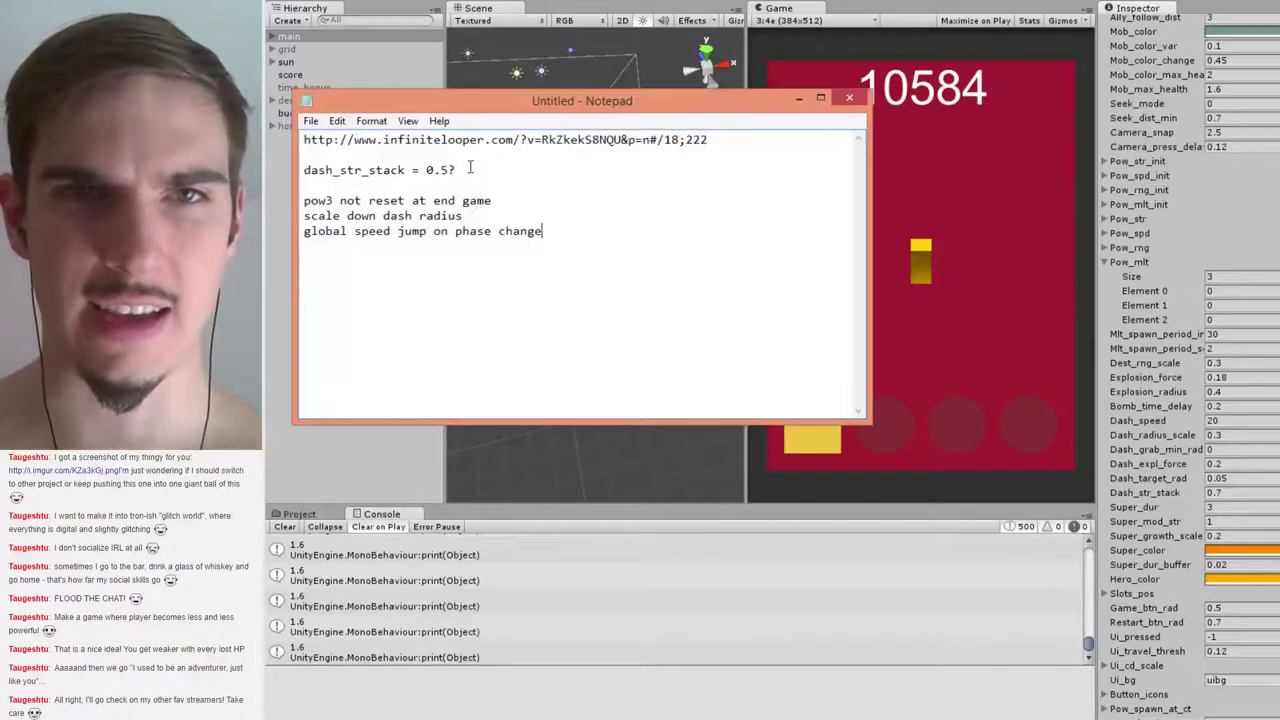
left_click(1263, 233)
scroll(1263, 233, "down", 4)
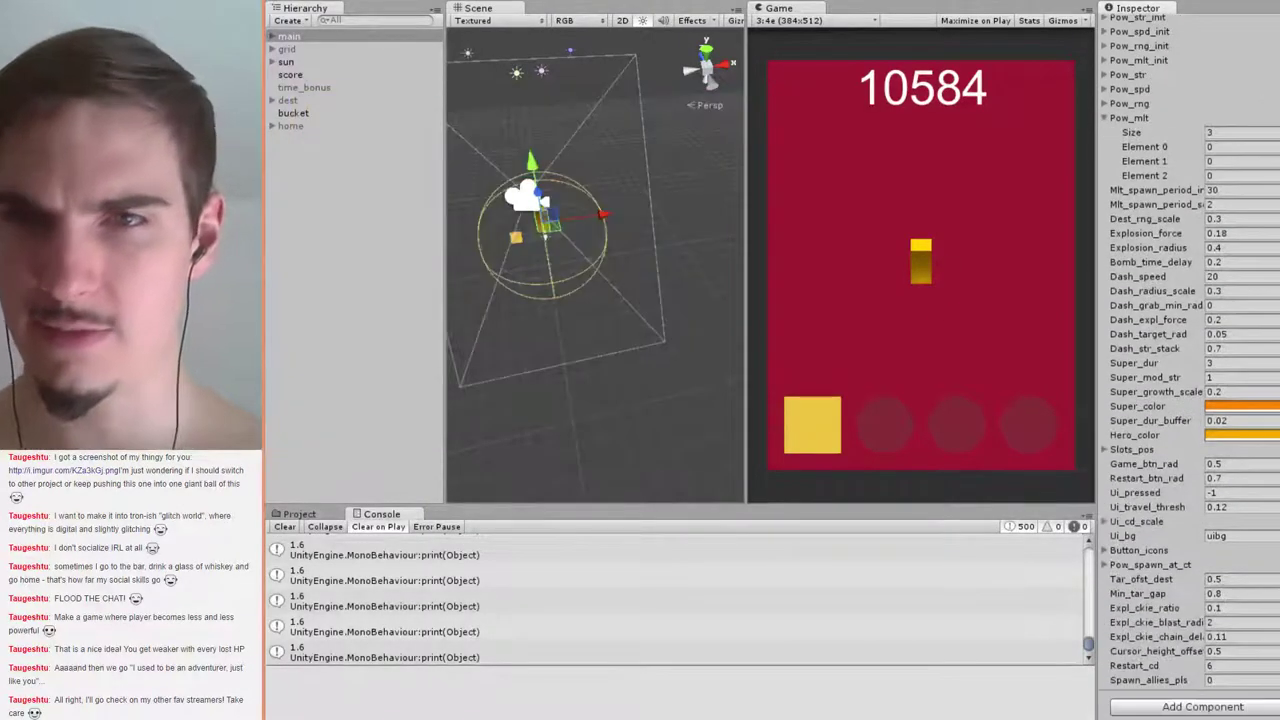
left_click(1238, 349)
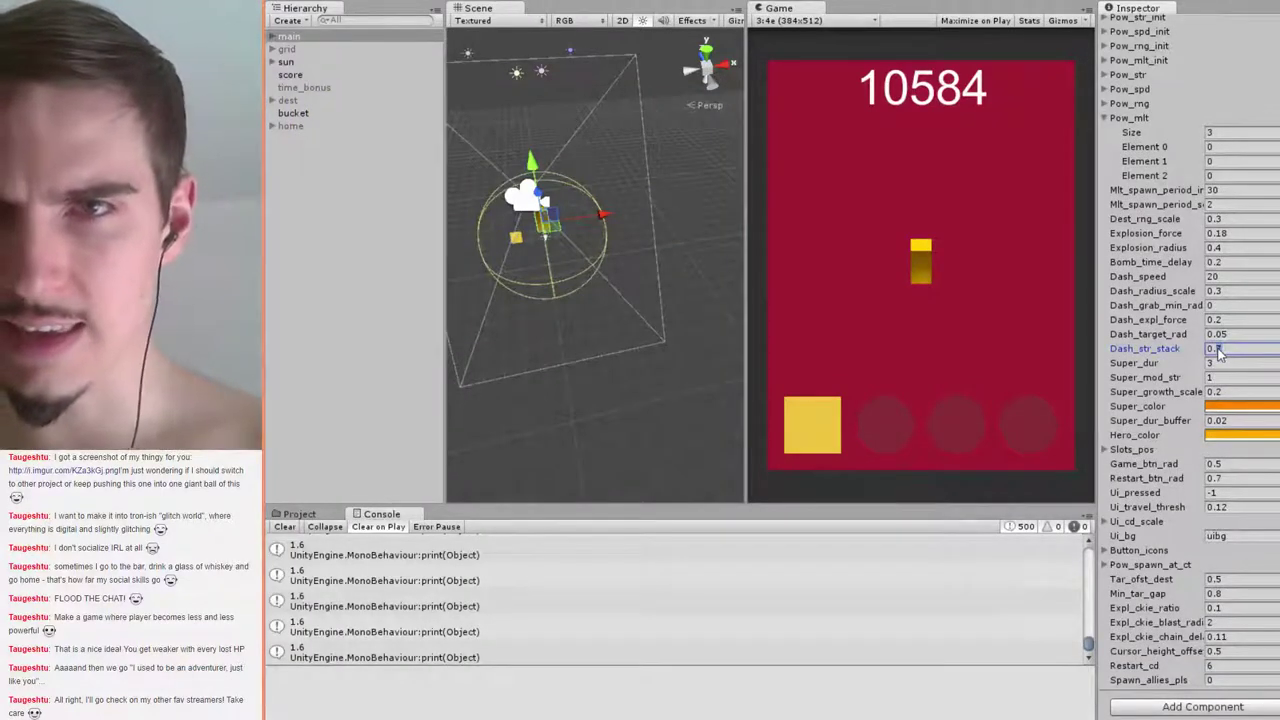
type("0.5")
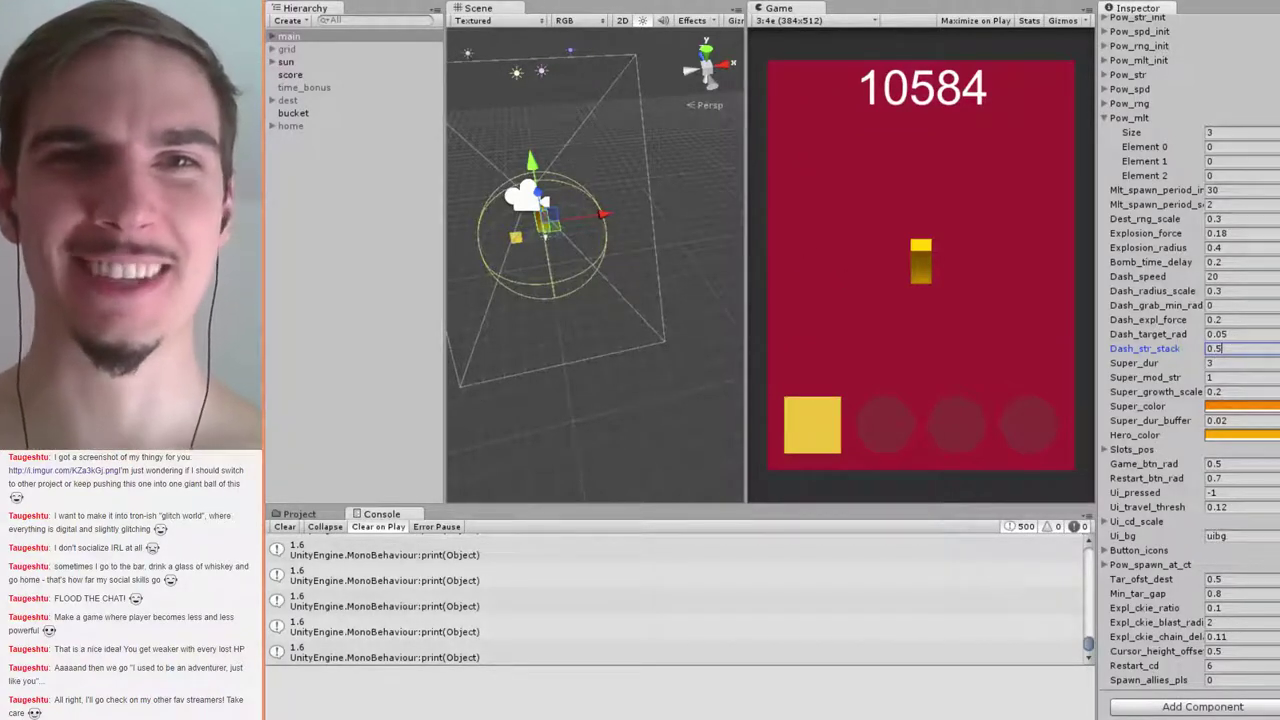
Save the scene and then the whole project
left_click(290, 0)
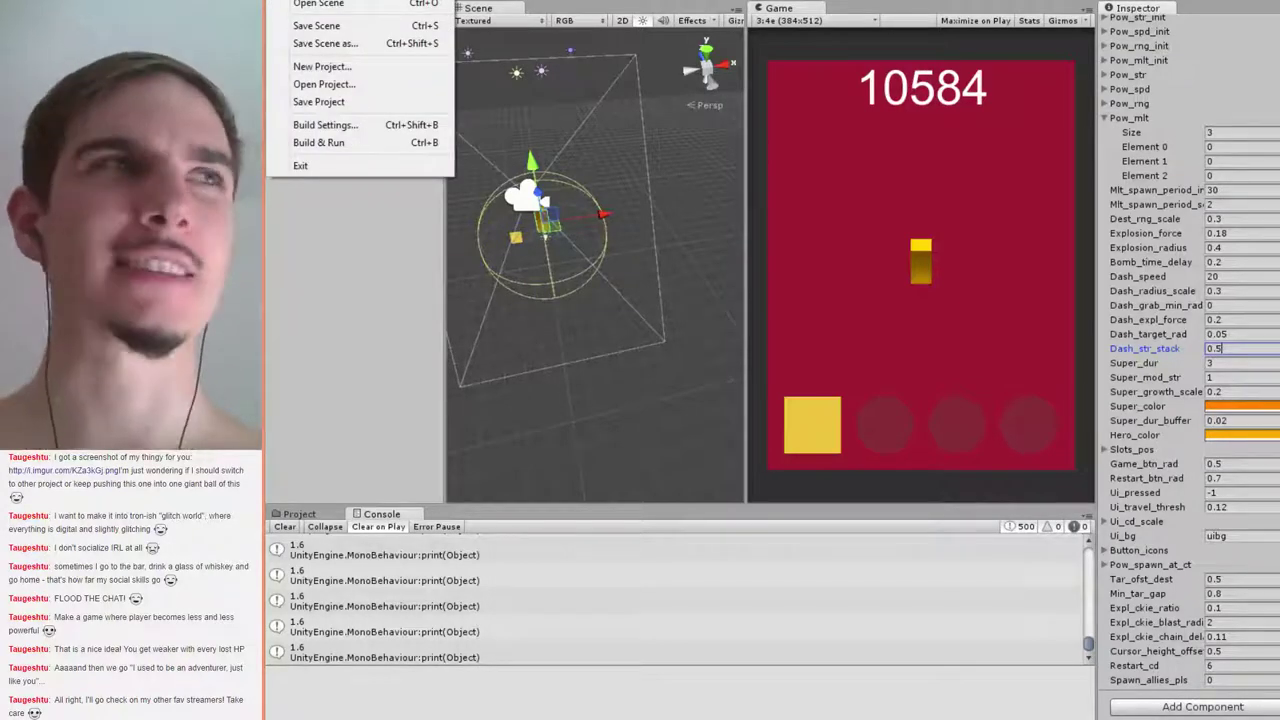
left_click(320, 25)
left_click(290, 0)
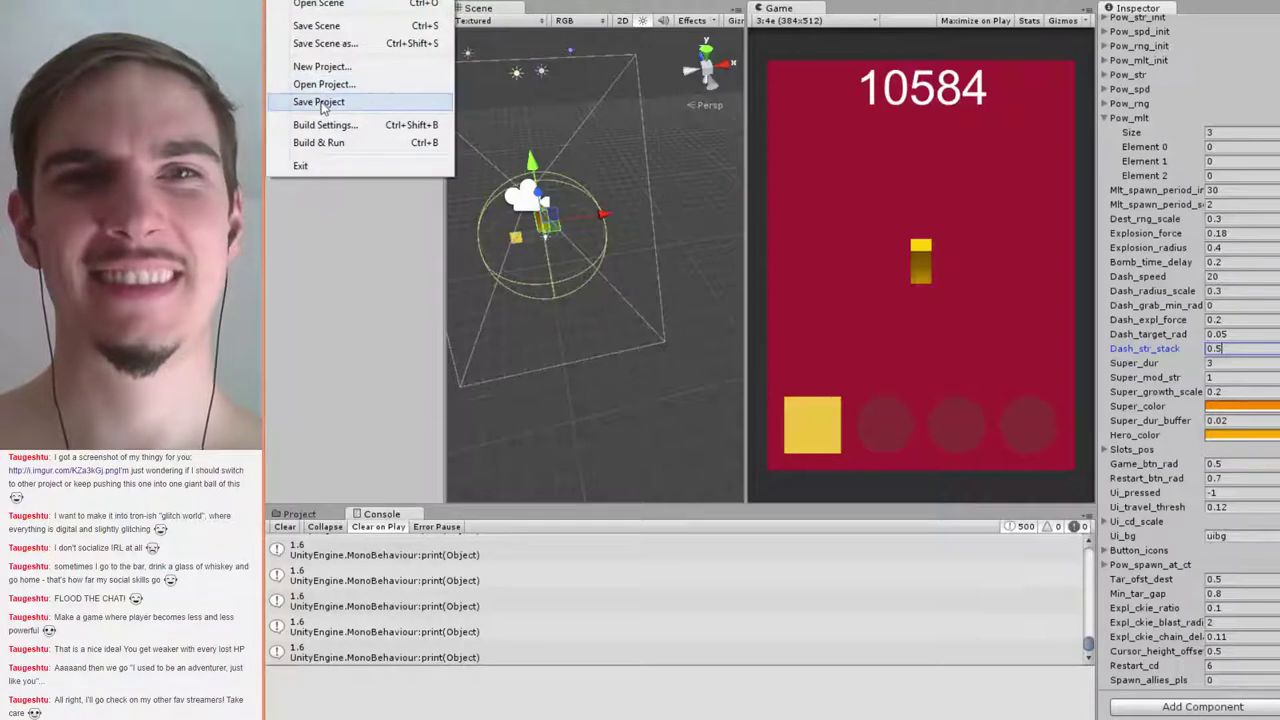
left_click(318, 101)
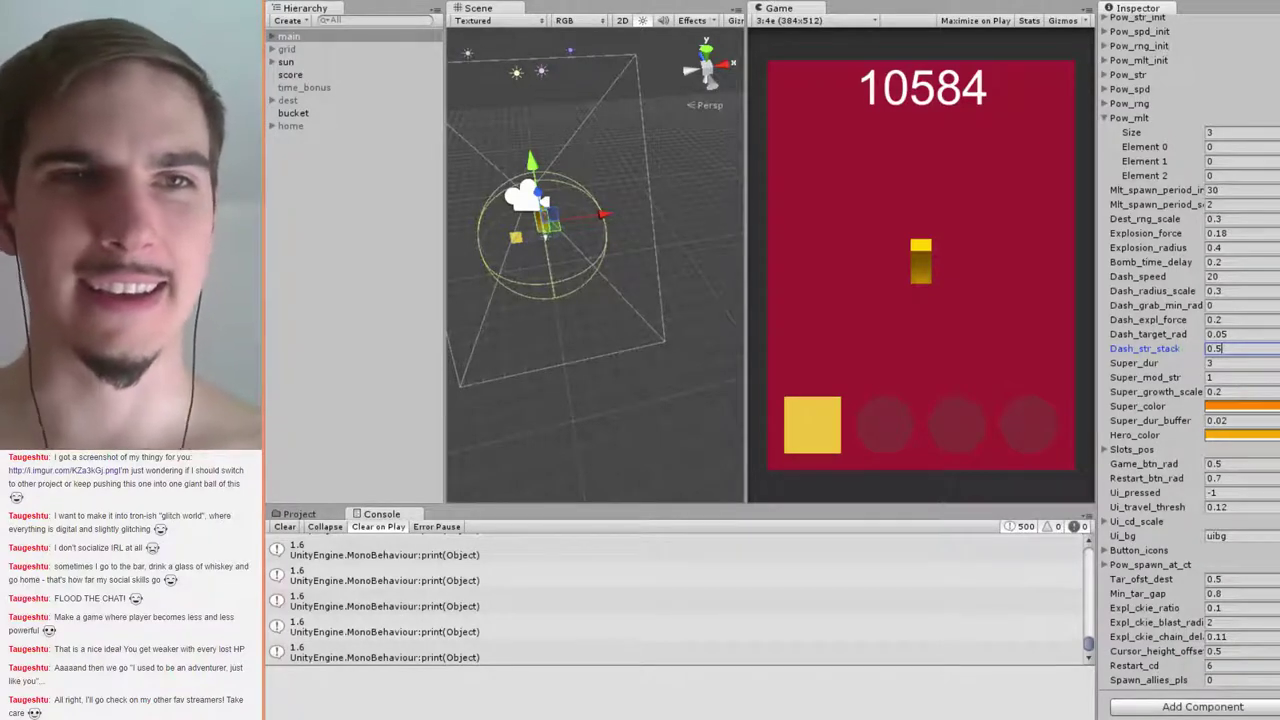
Delete the finished dash_str_stack note, then set Dash_radius_scale to 0.15 in the Inspector
key("alt+Tab")
key("shift+Home")
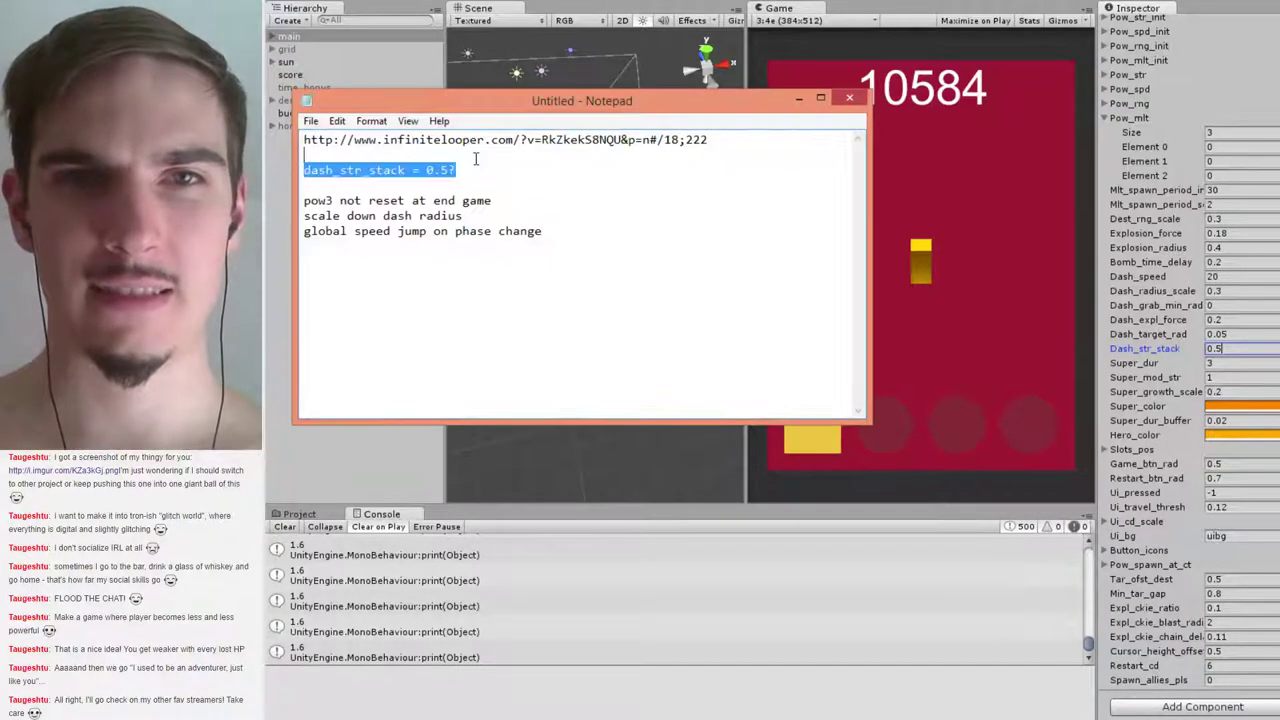
key("BackSpace")
key("BackSpace")
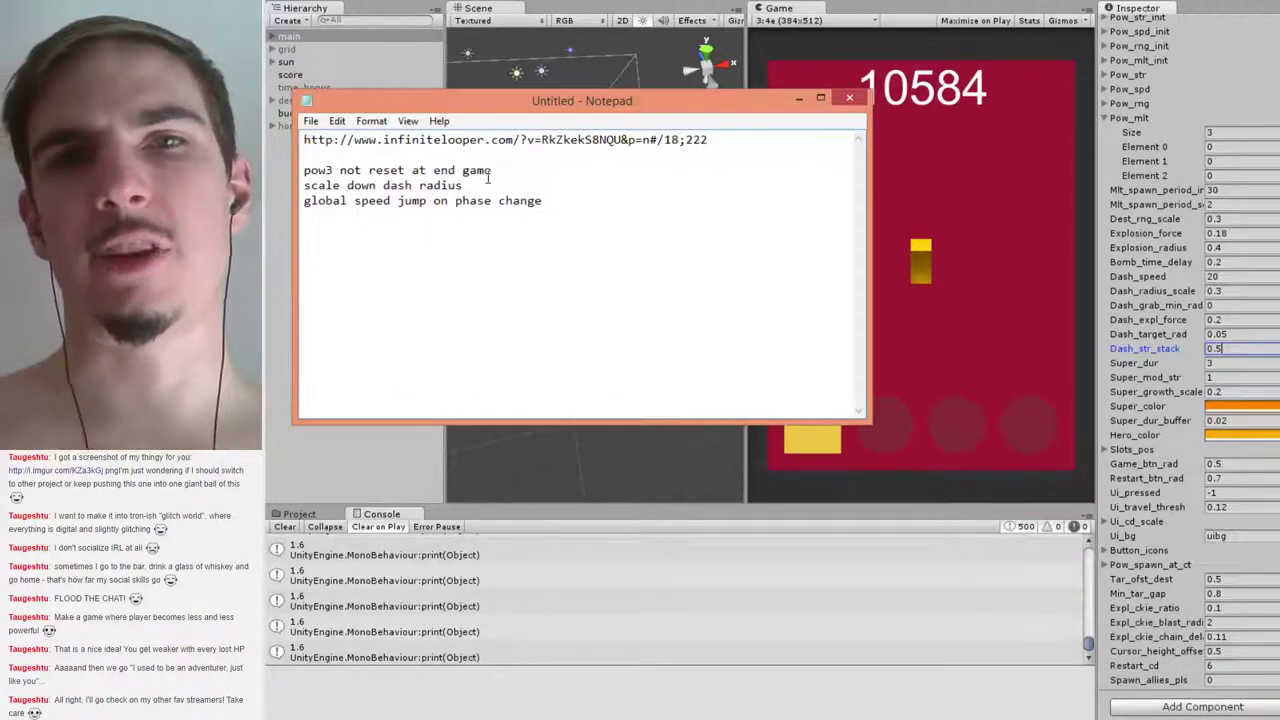
key("shift+Home")
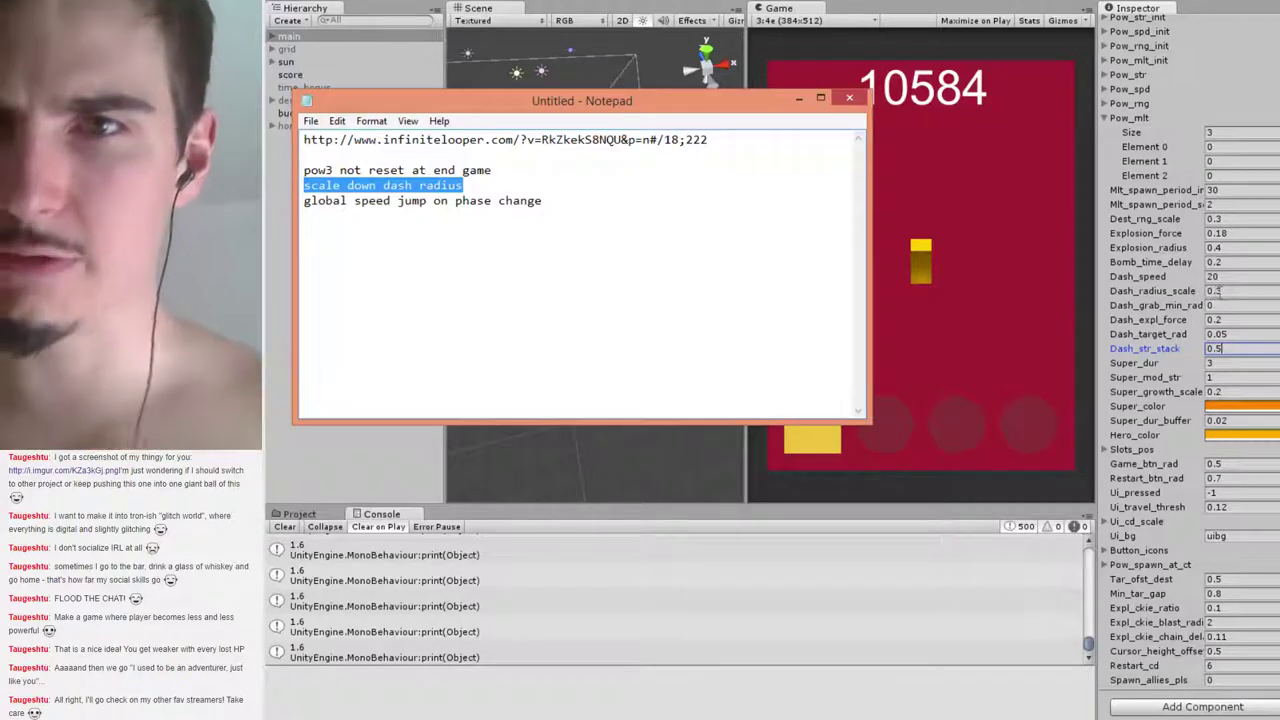
left_click(1226, 291)
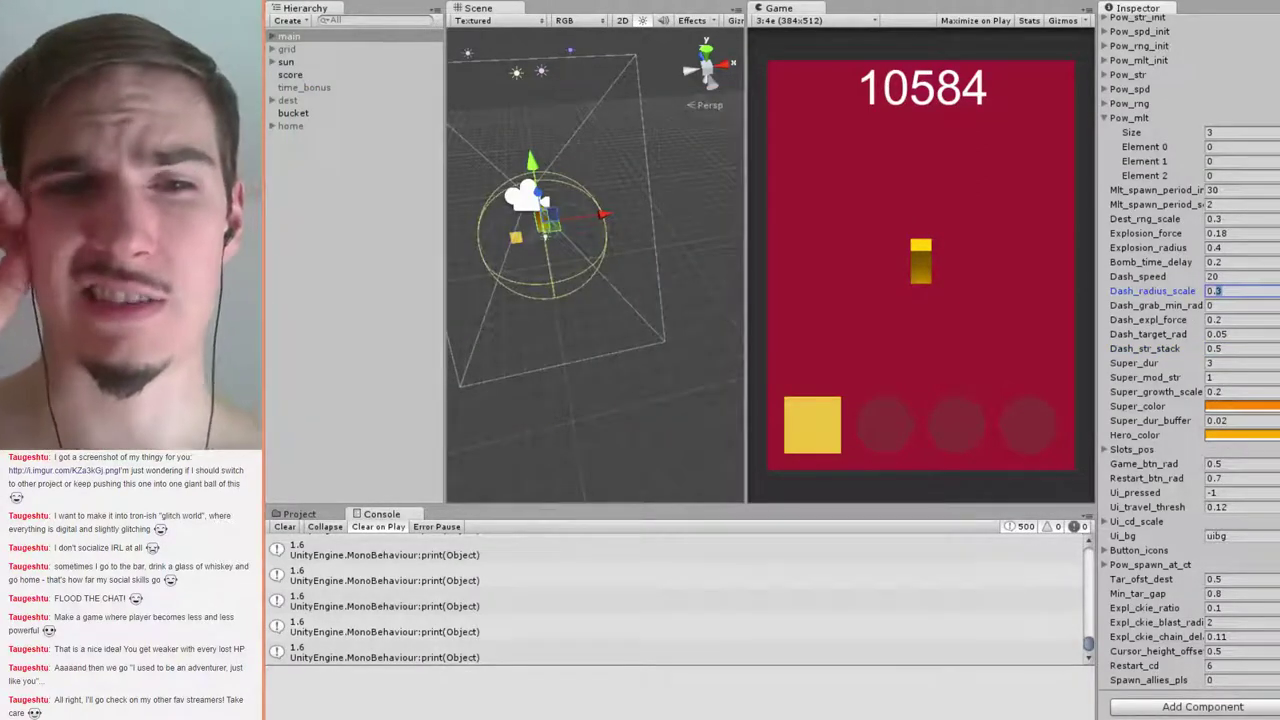
type("0.1")
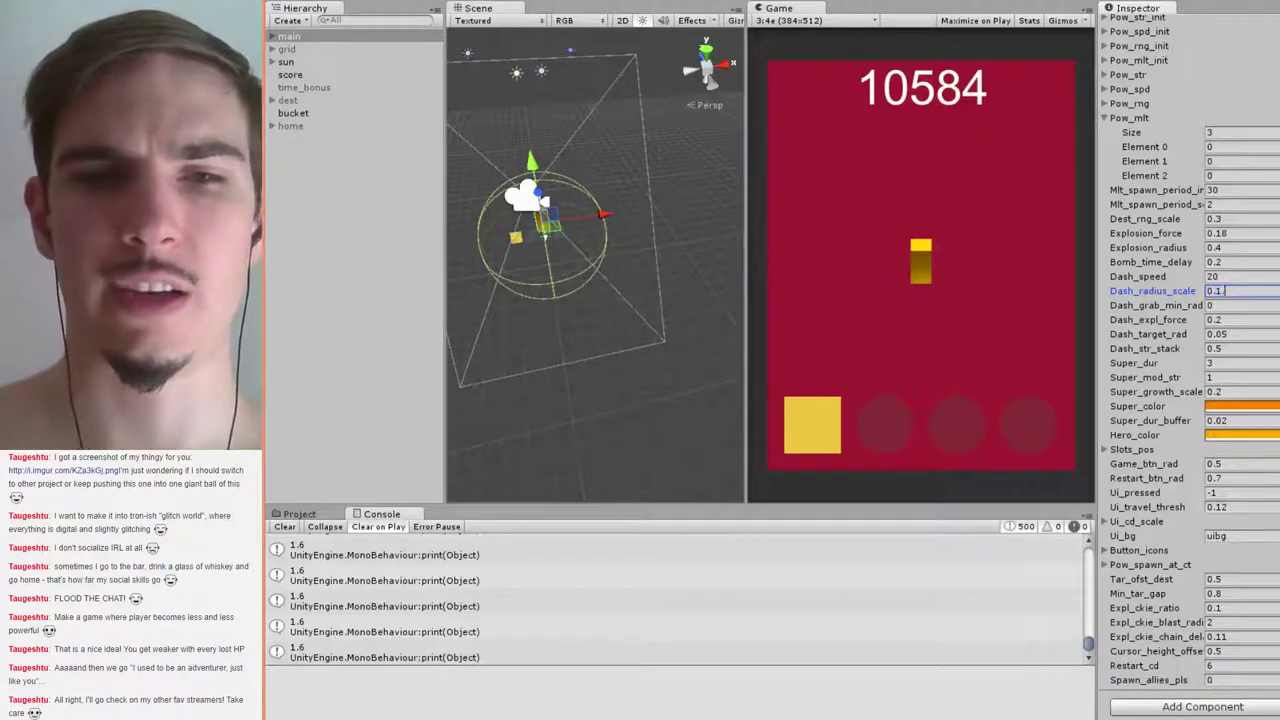
type(".5")
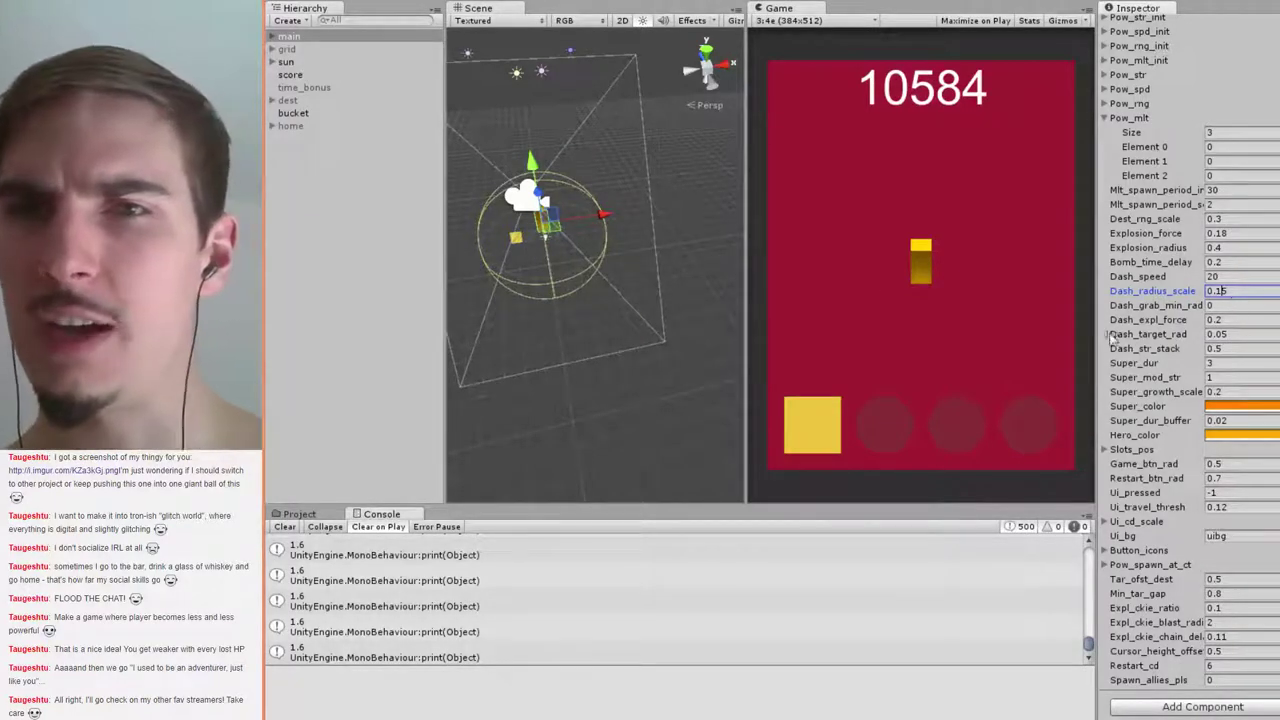
Delete the finished 'scale down dash radius' note and switch to play.cs in MonoDevelop
key("alt+Tab")
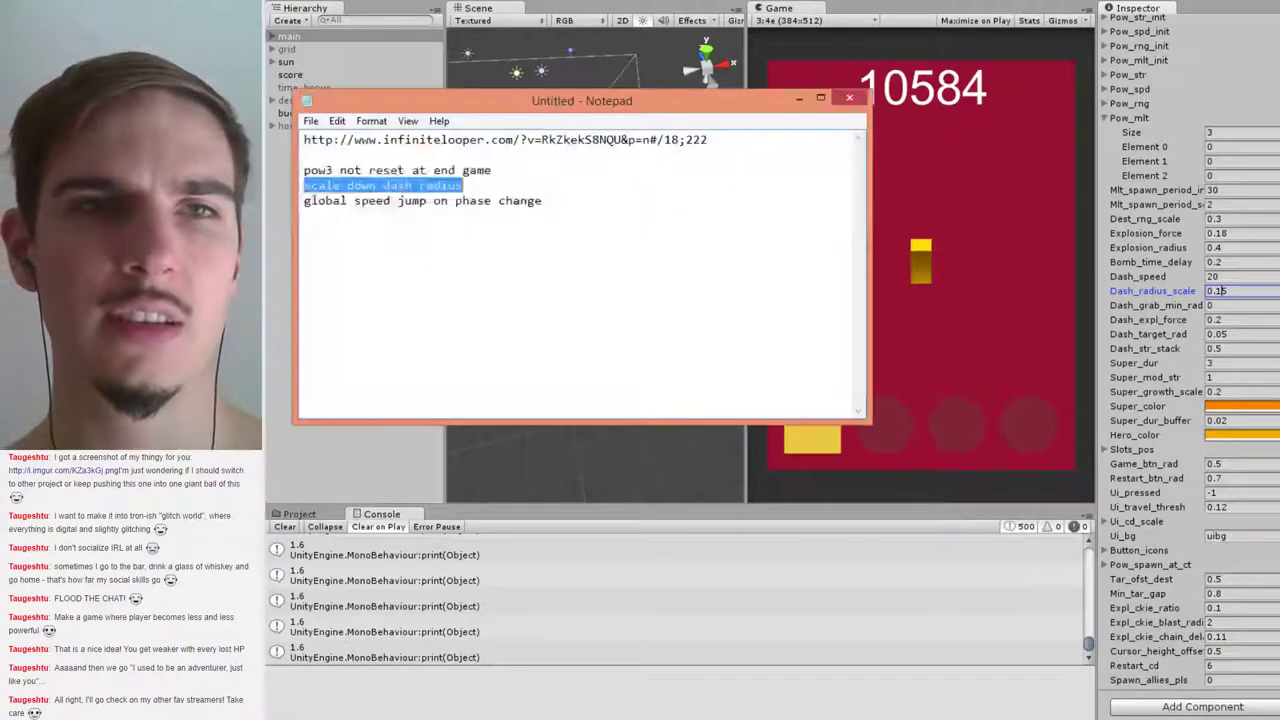
left_click(516, 179)
left_click_drag(516, 179, 518, 172)
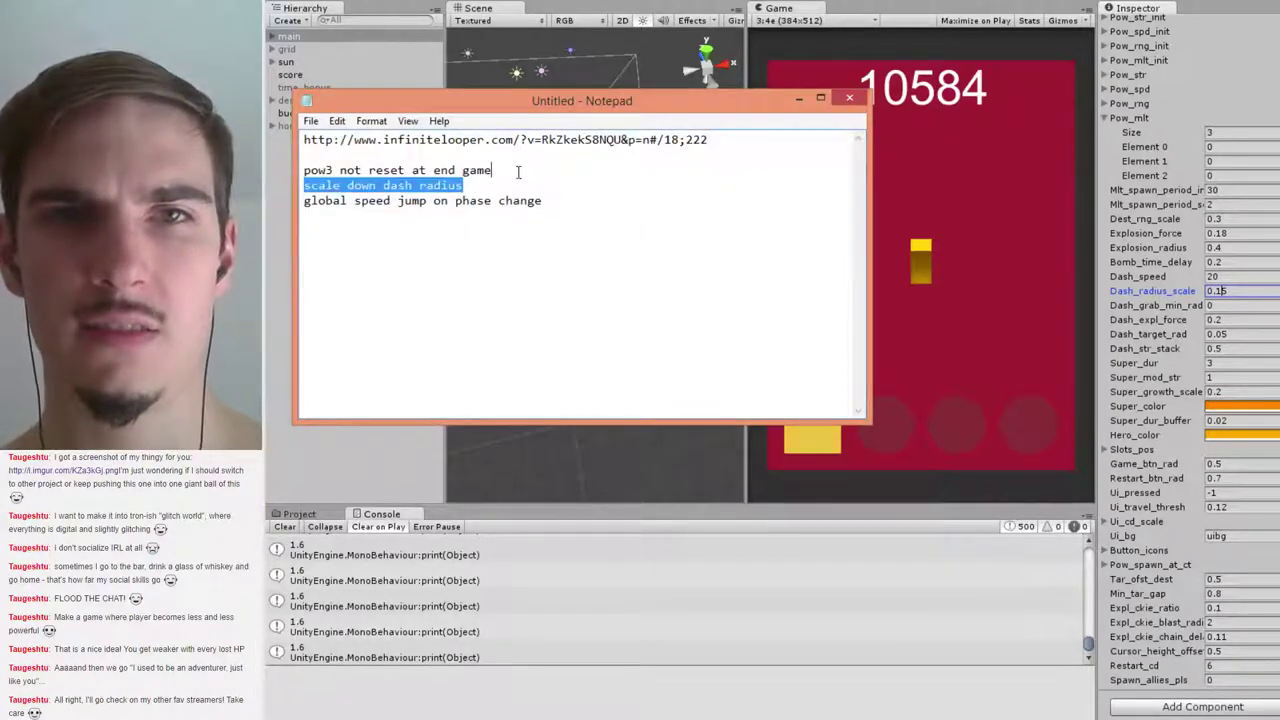
key("Delete")
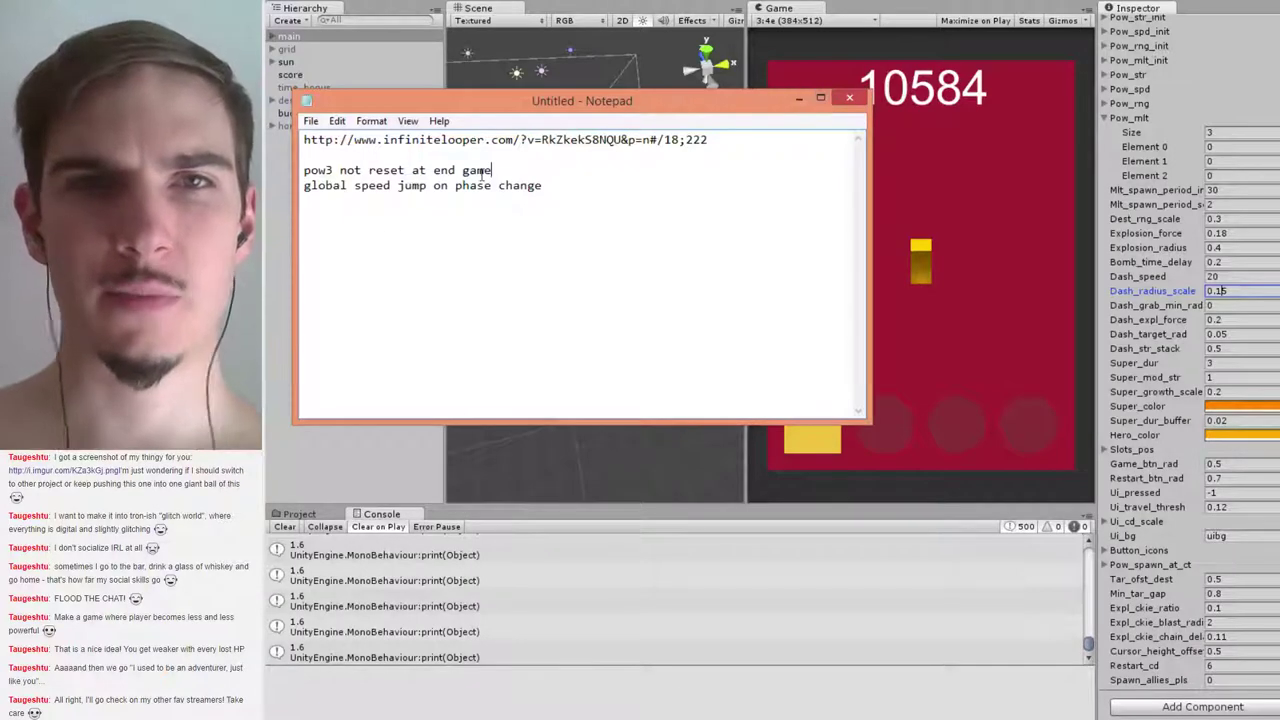
key("alt+Tab")
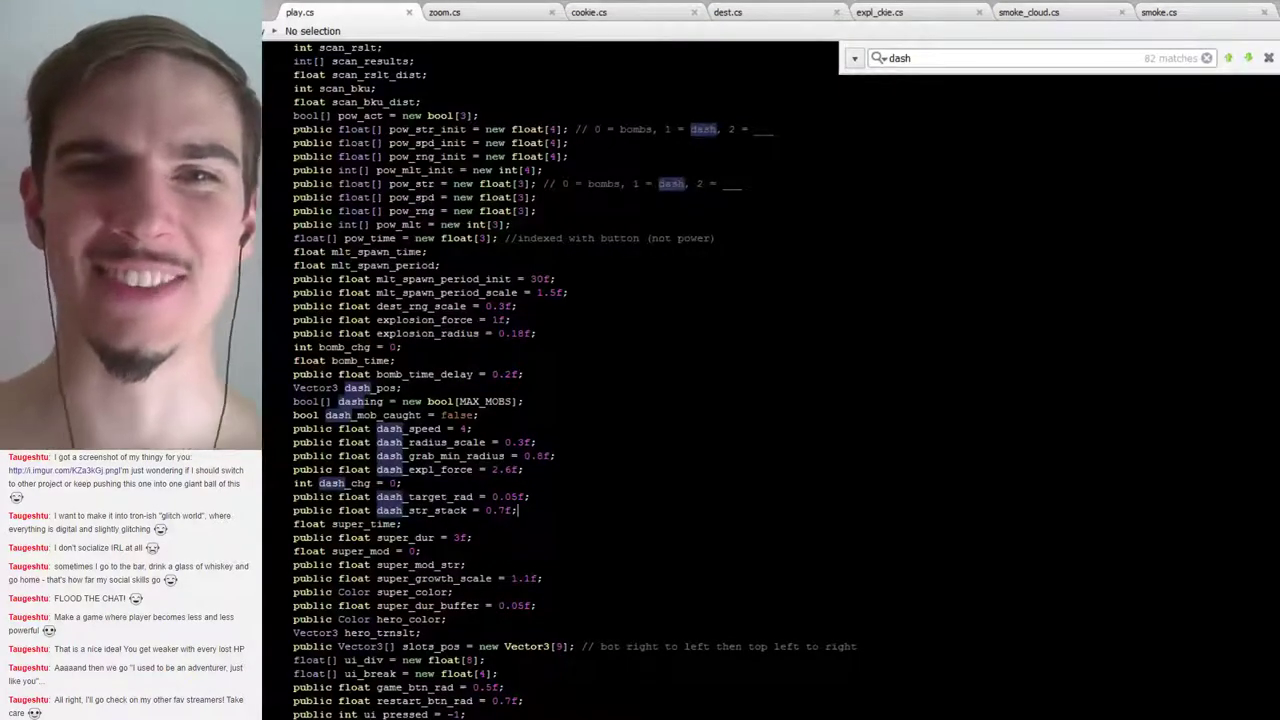
Close the 'dash' search and place the caret after the bomb_time declaration
scroll(584, 365, "up", 20)
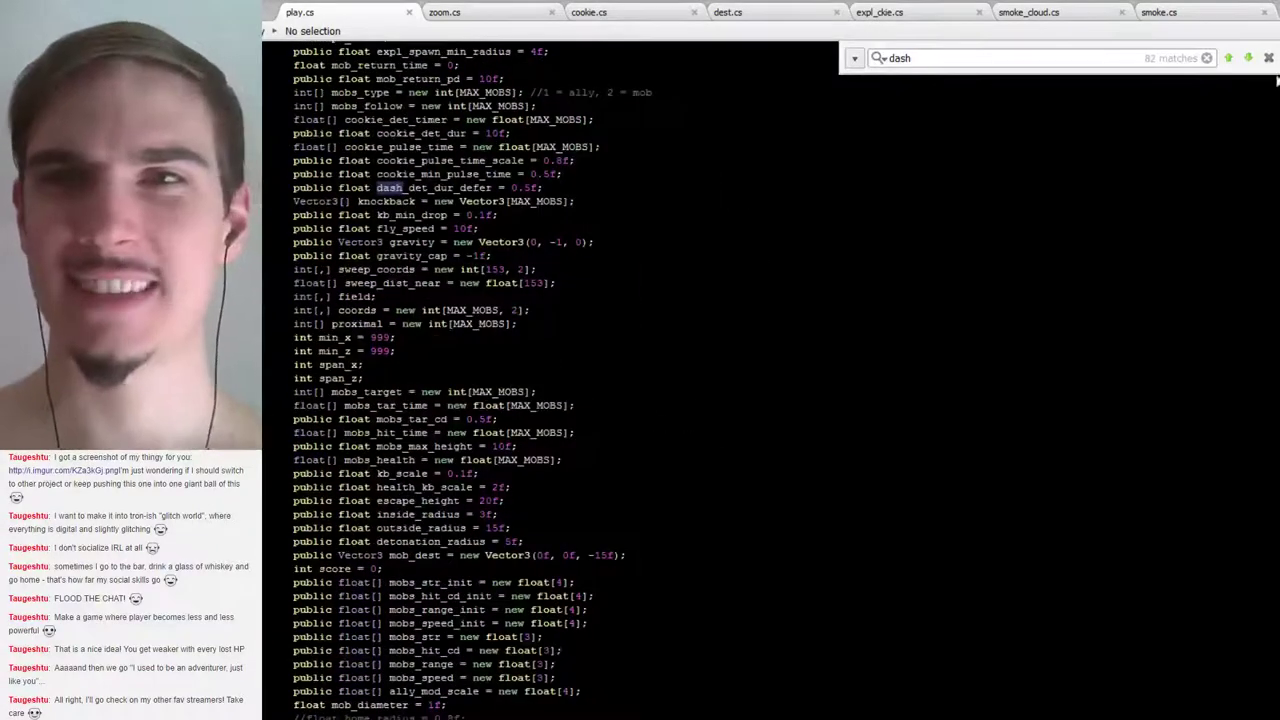
left_click(1268, 58)
scroll(770, 380, "up", 16)
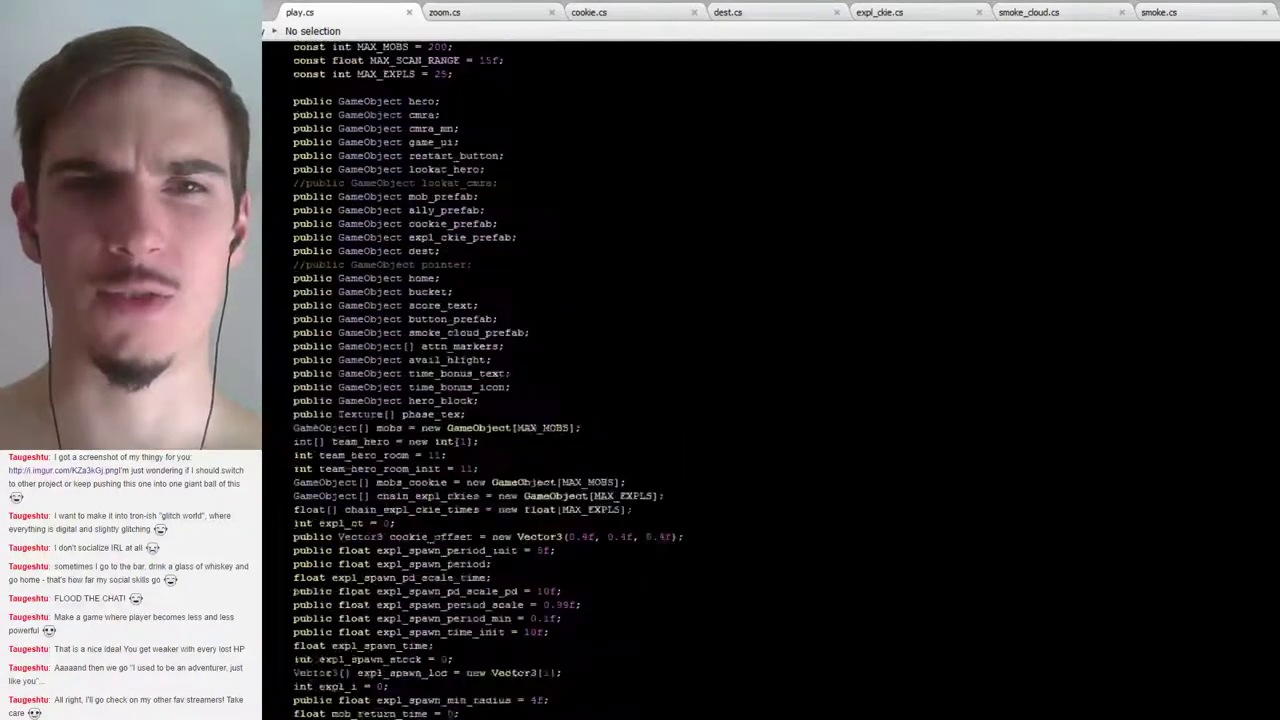
scroll(558, 203, "up", 2)
scroll(558, 203, "down", 20)
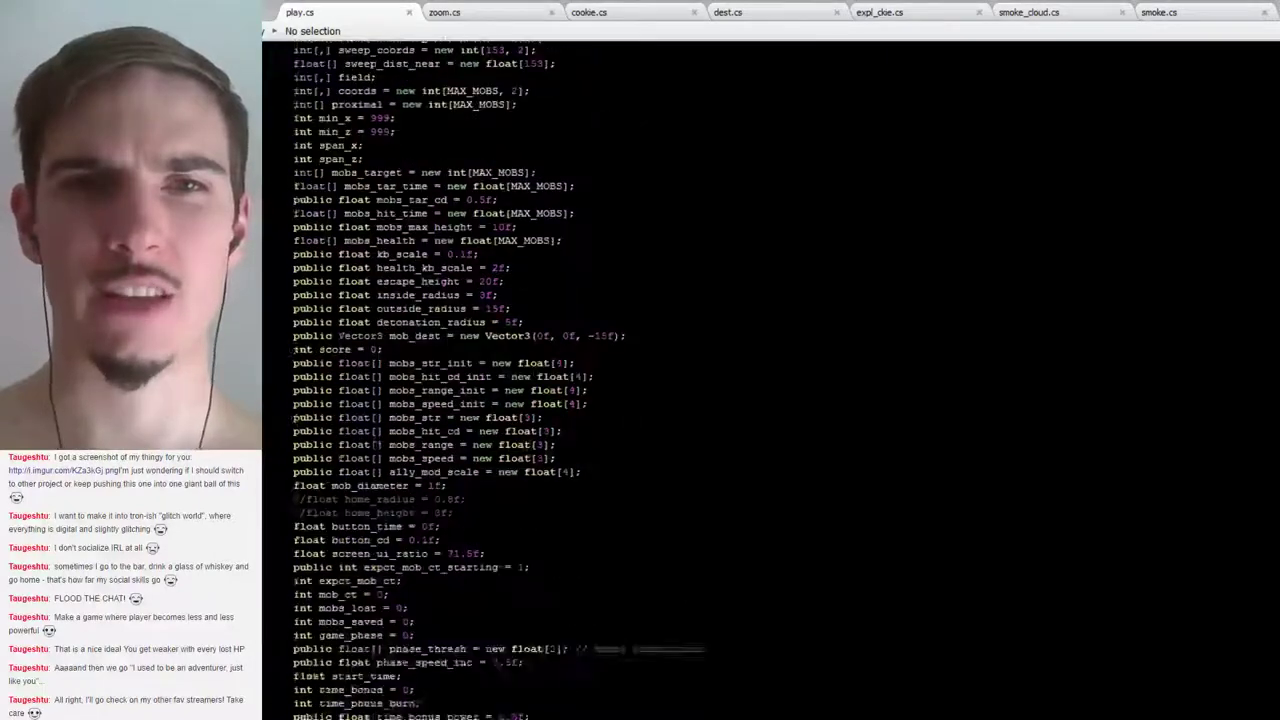
left_click(558, 208)
Scroll down through FixedUpdate to the super_time countdown lines
scroll(558, 208, "up", 11)
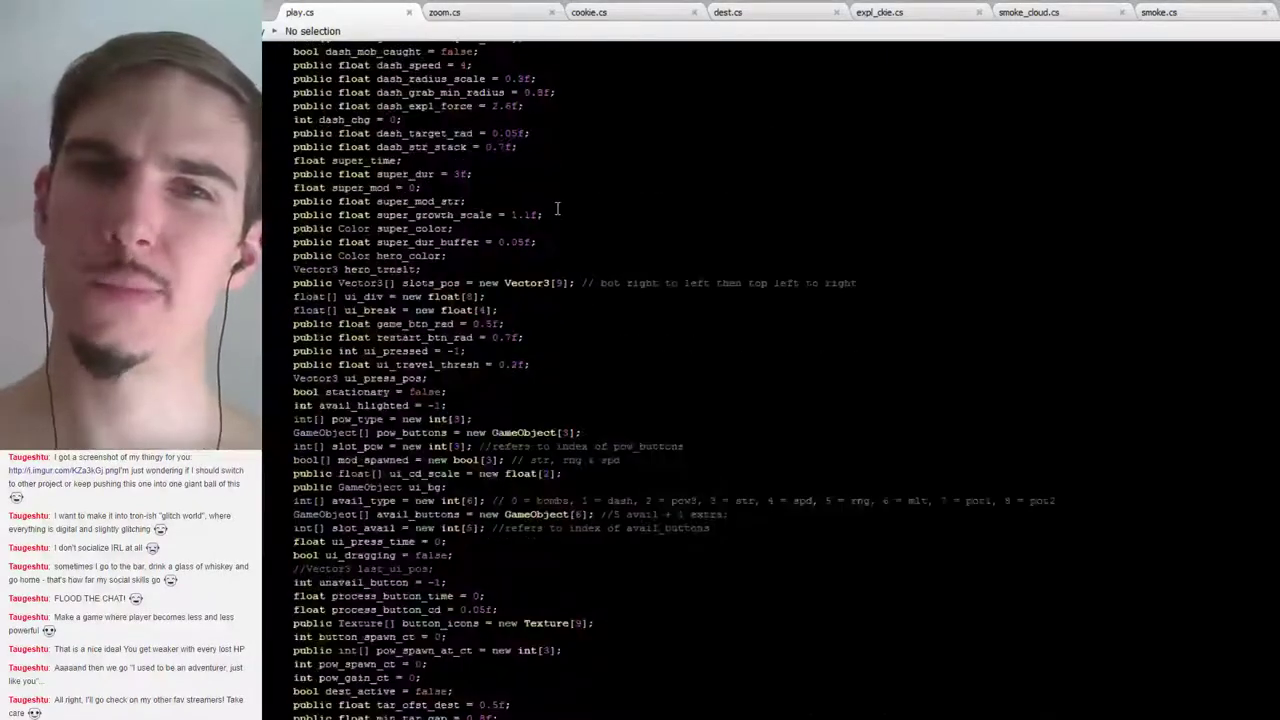
scroll(558, 210, "up", 5)
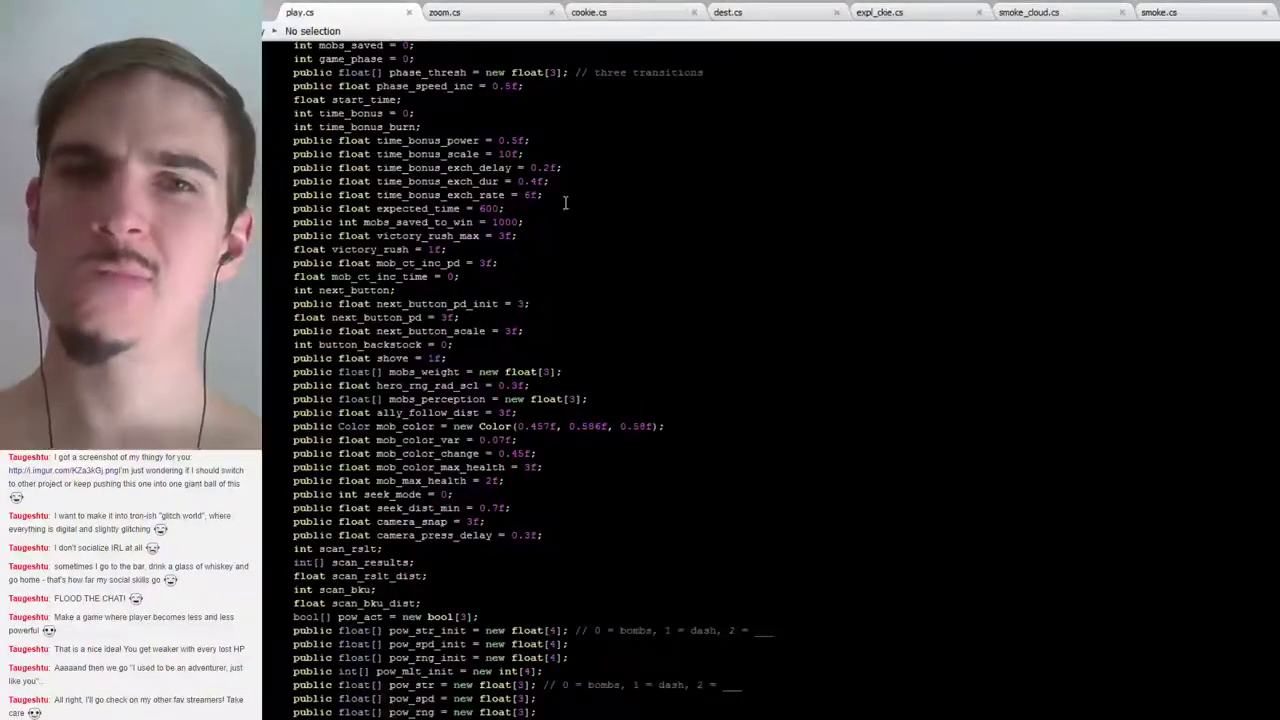
scroll(566, 200, "down", 20)
scroll(566, 200, "down", 20)
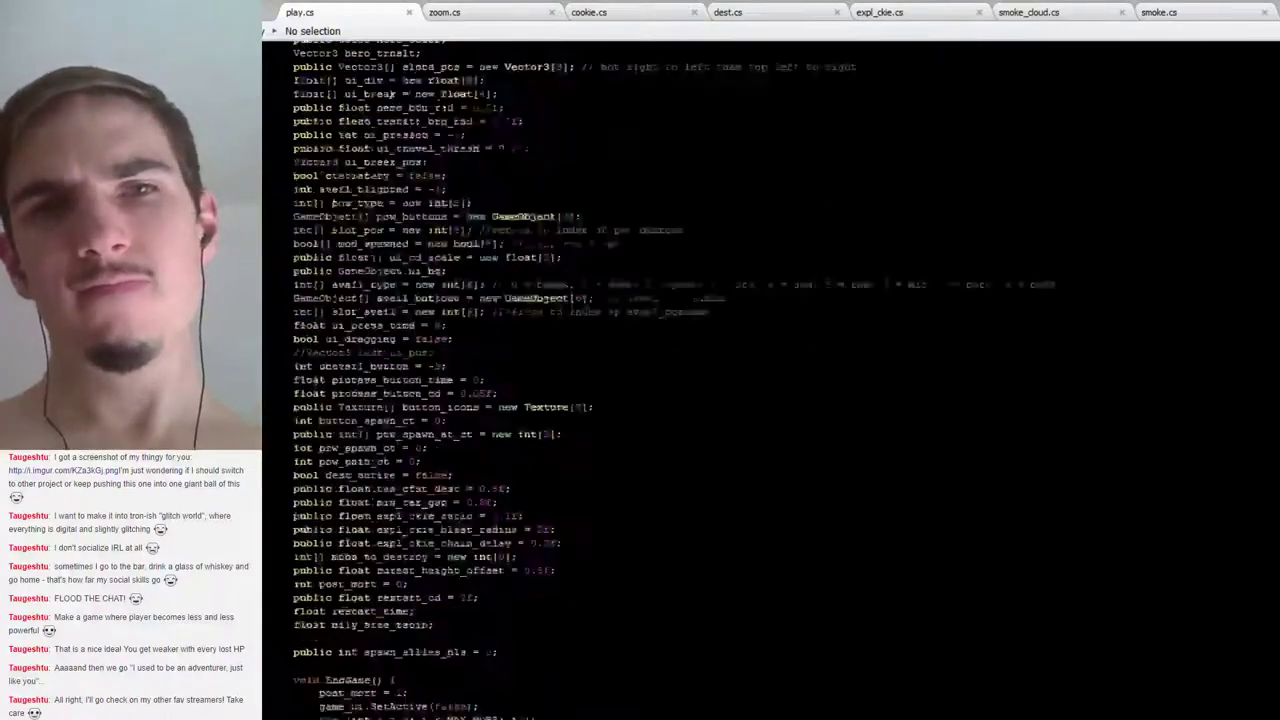
scroll(549, 226, "down", 14)
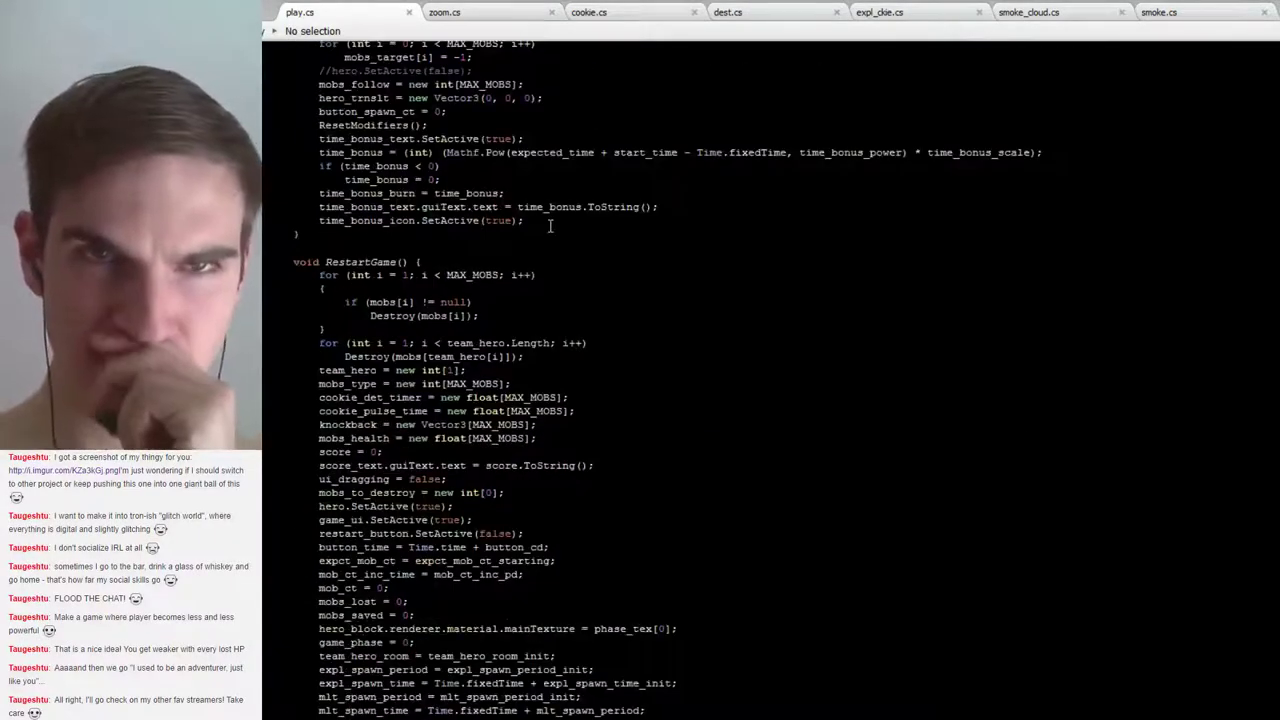
scroll(549, 226, "down", 11)
scroll(549, 223, "down", 16)
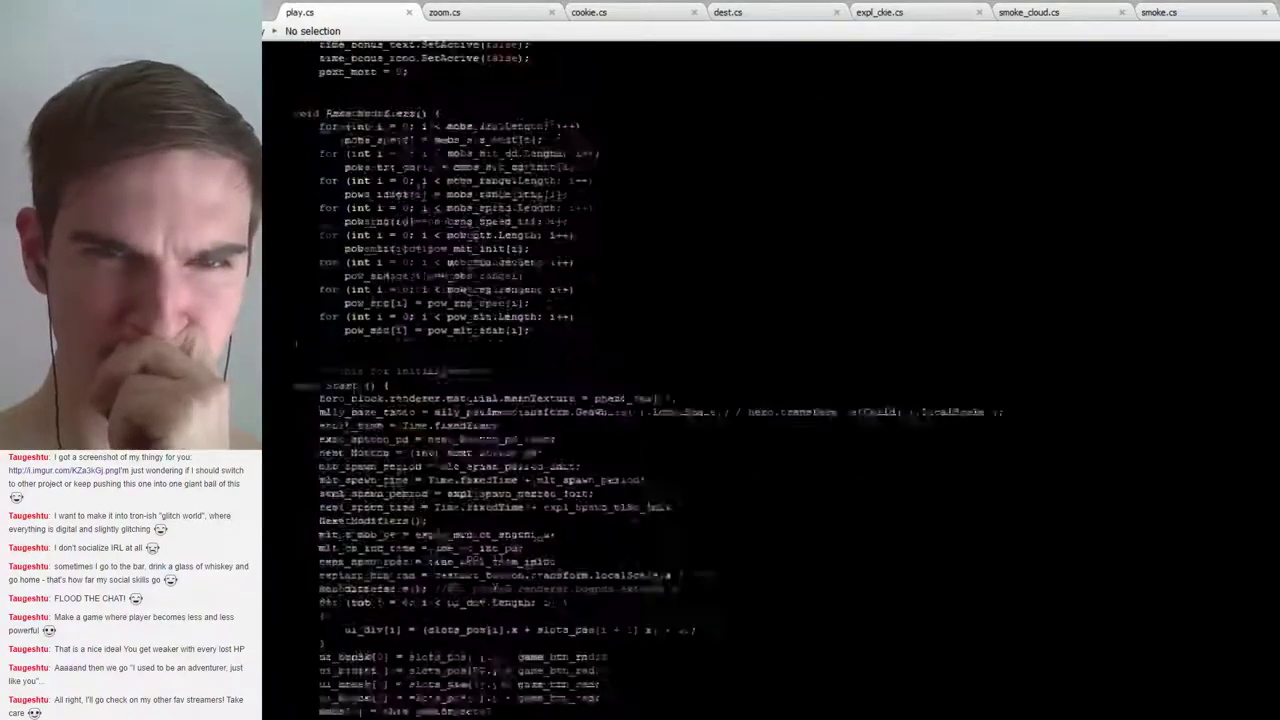
scroll(551, 217, "down", 7)
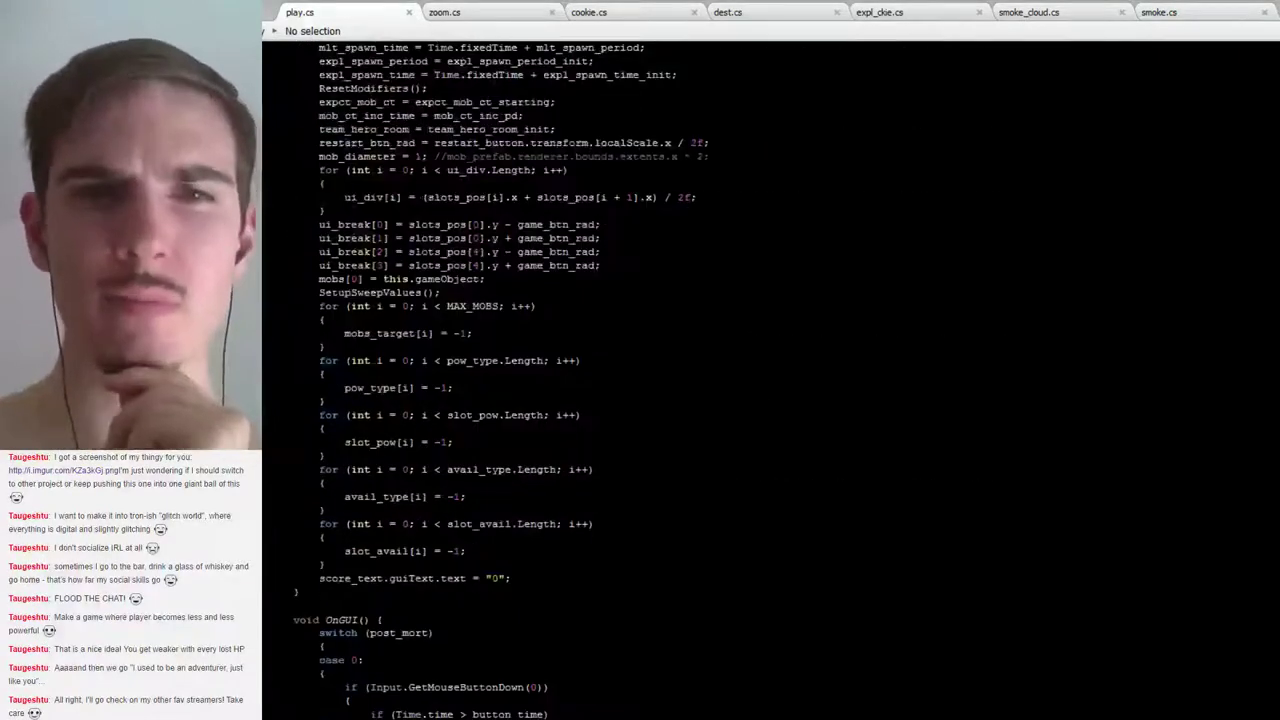
scroll(551, 217, "down", 2)
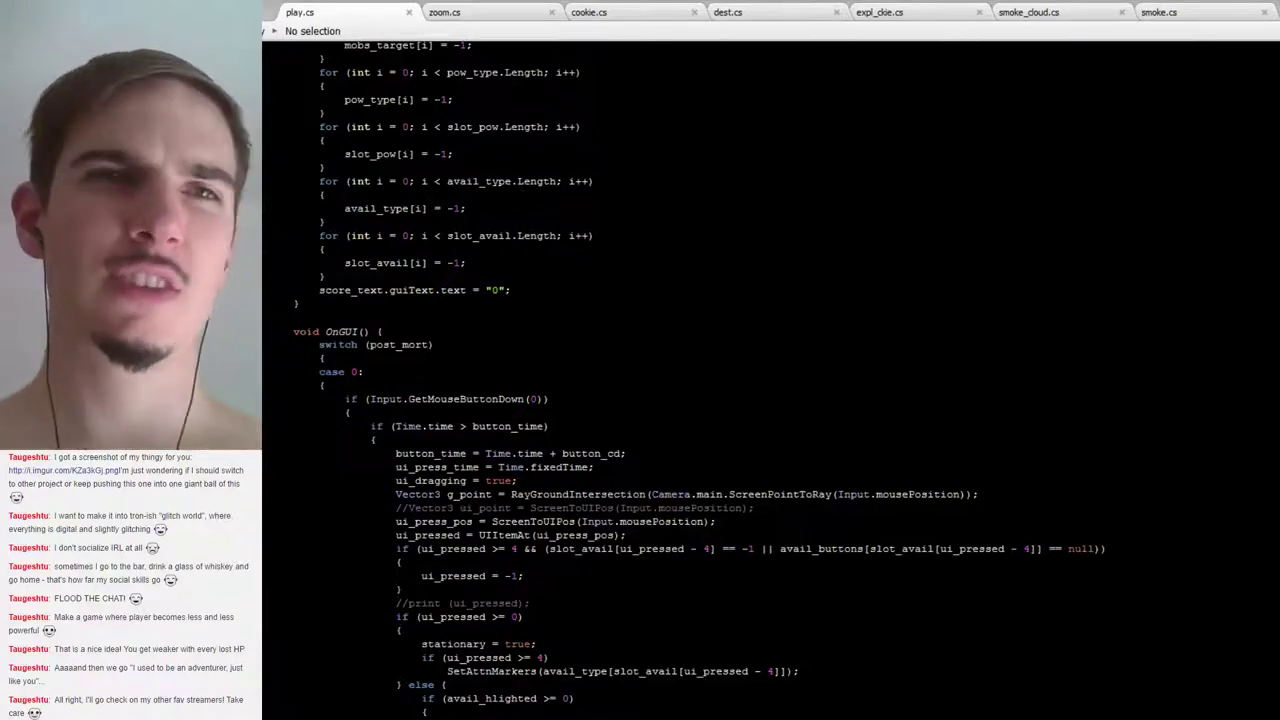
scroll(562, 206, "down", 2)
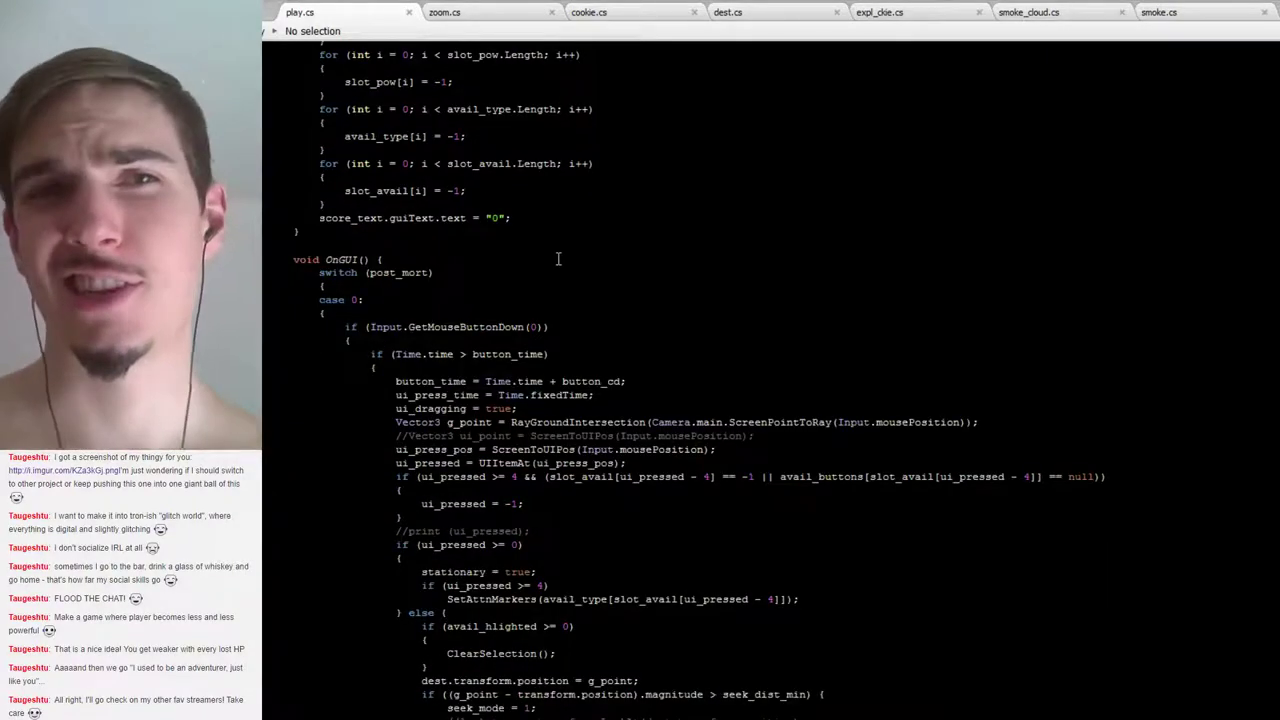
scroll(558, 259, "down", 9)
scroll(550, 252, "down", 4)
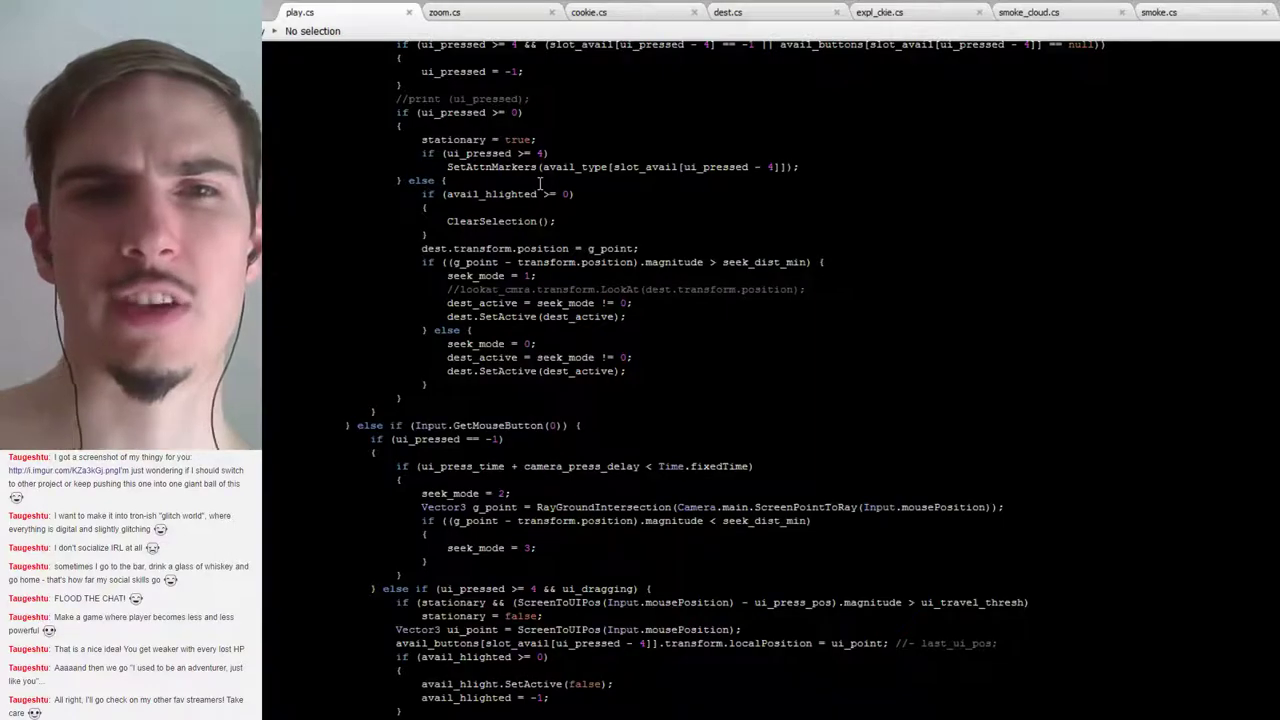
scroll(540, 183, "down", 7)
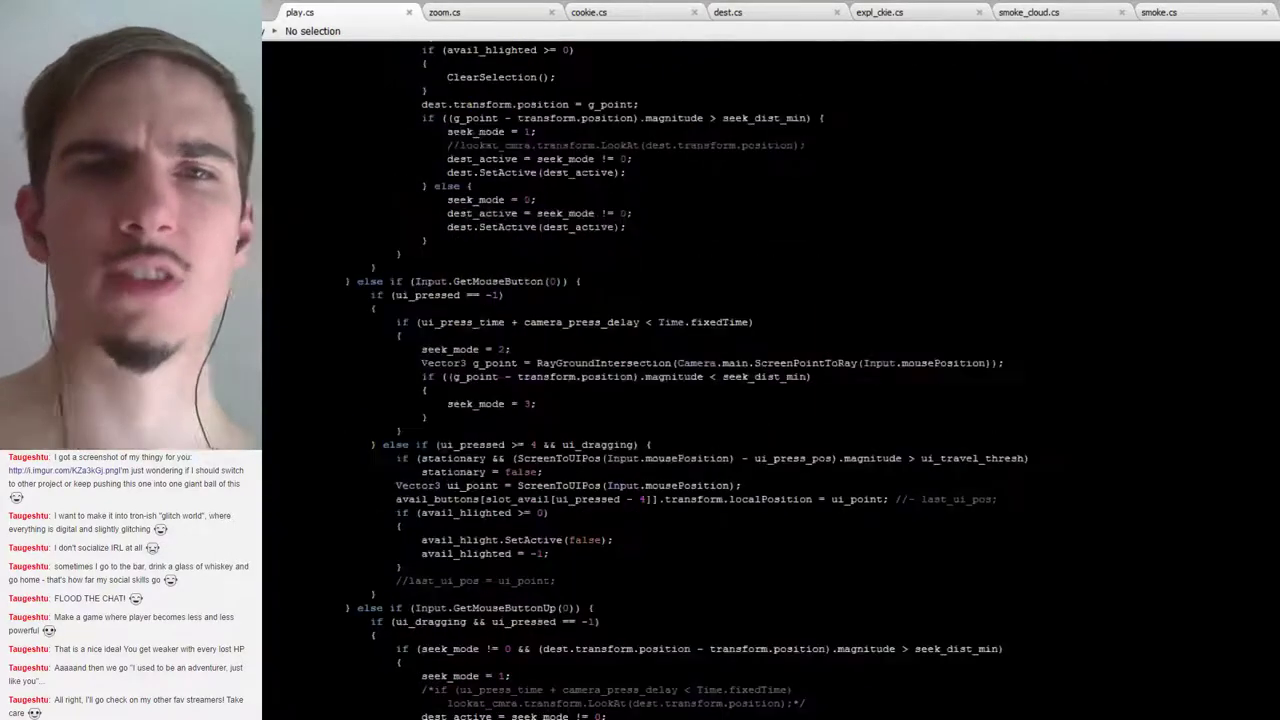
scroll(547, 191, "down", 20)
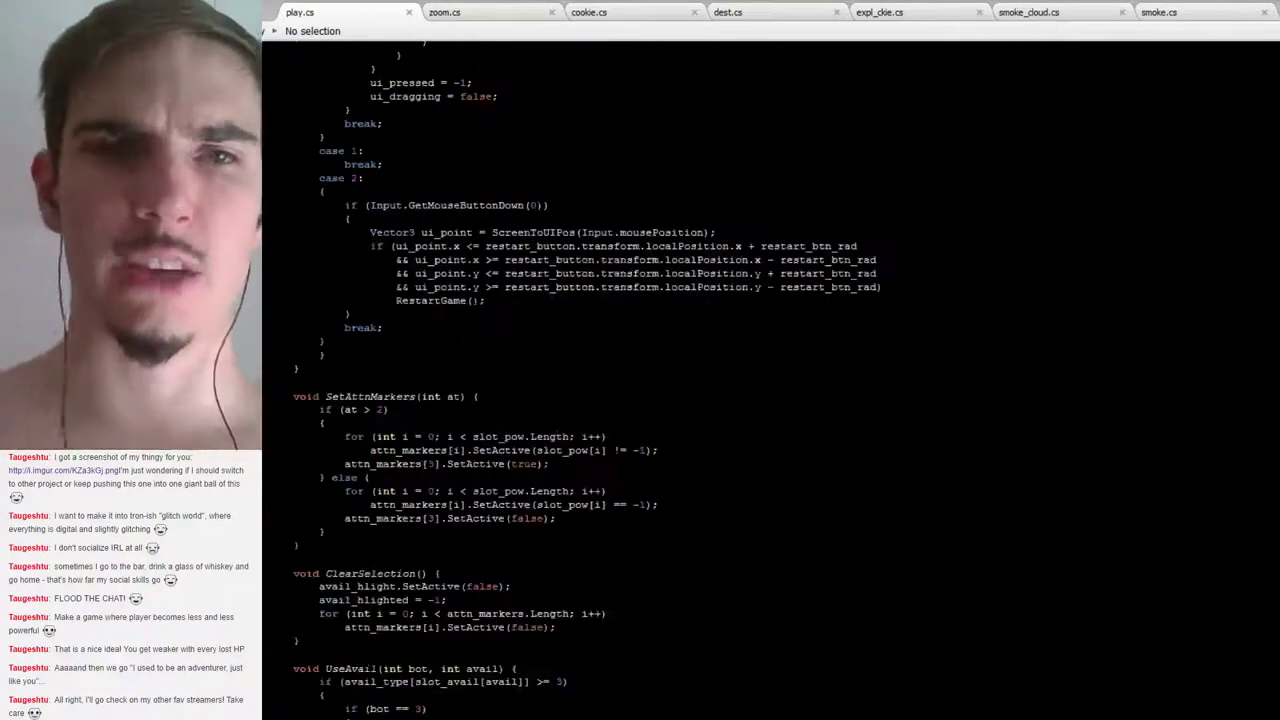
scroll(542, 243, "down", 12)
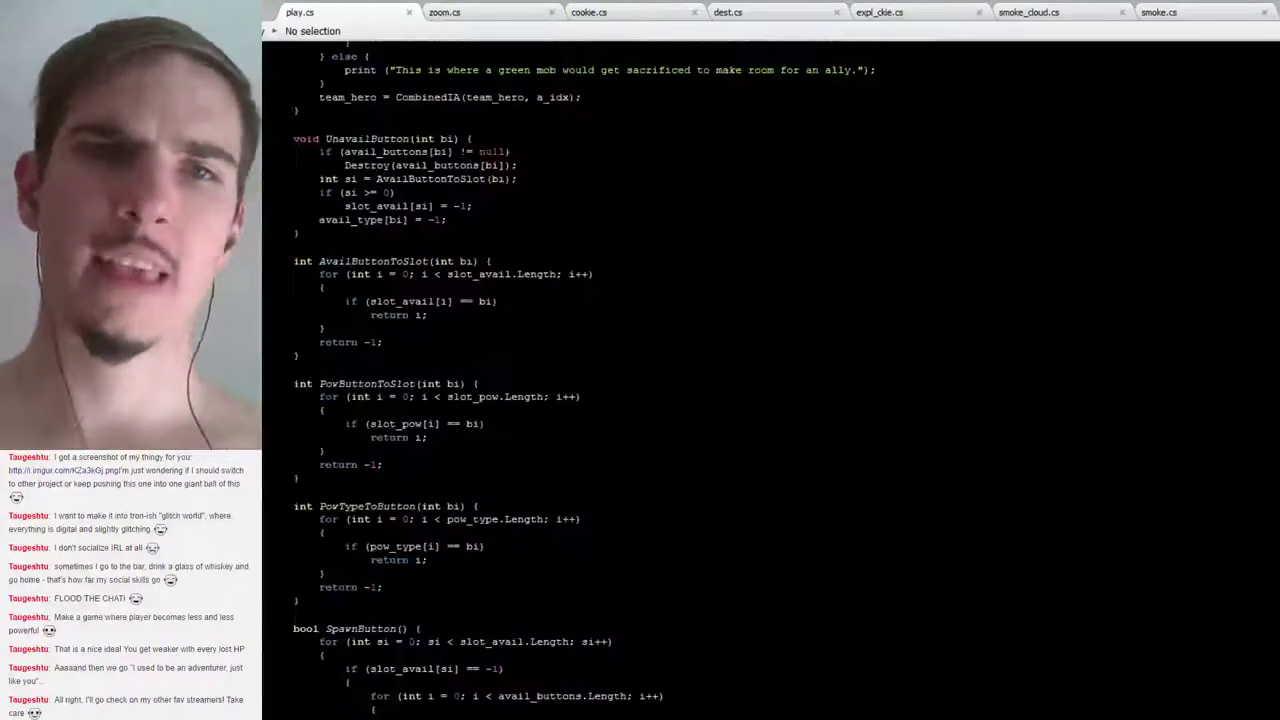
scroll(542, 243, "down", 12)
scroll(770, 380, "down", 15)
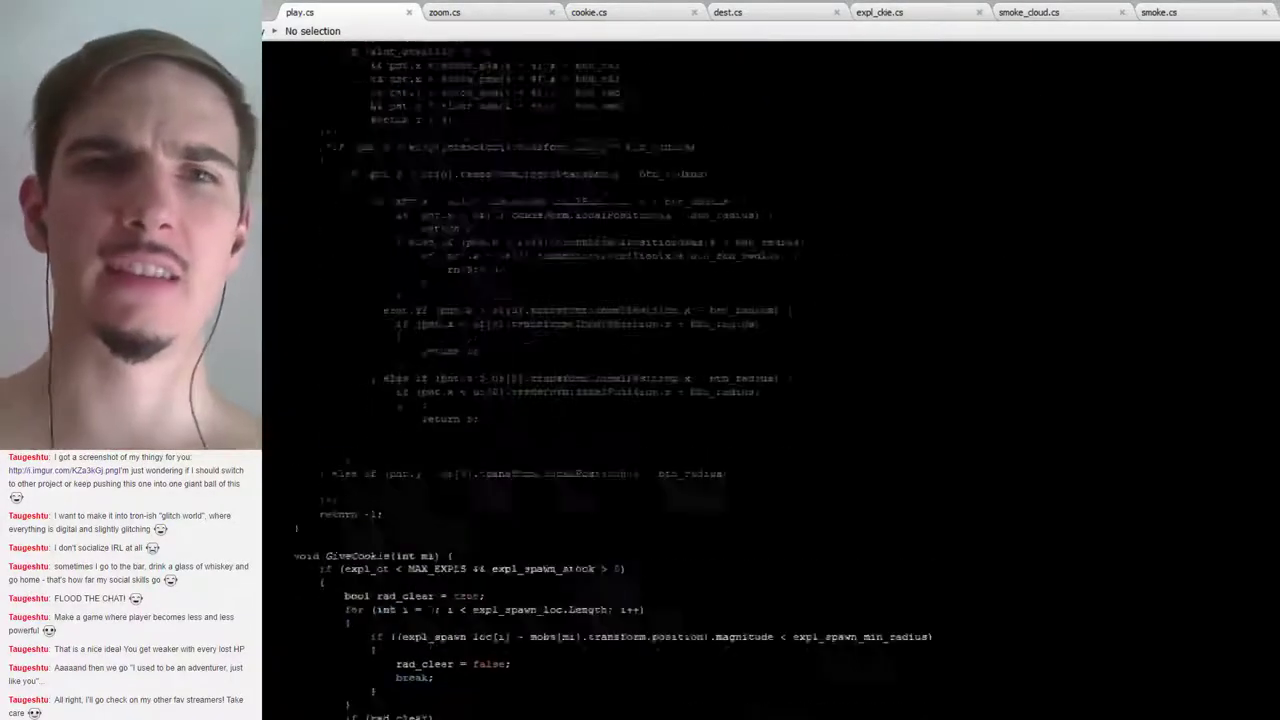
scroll(443, 293, "down", 12)
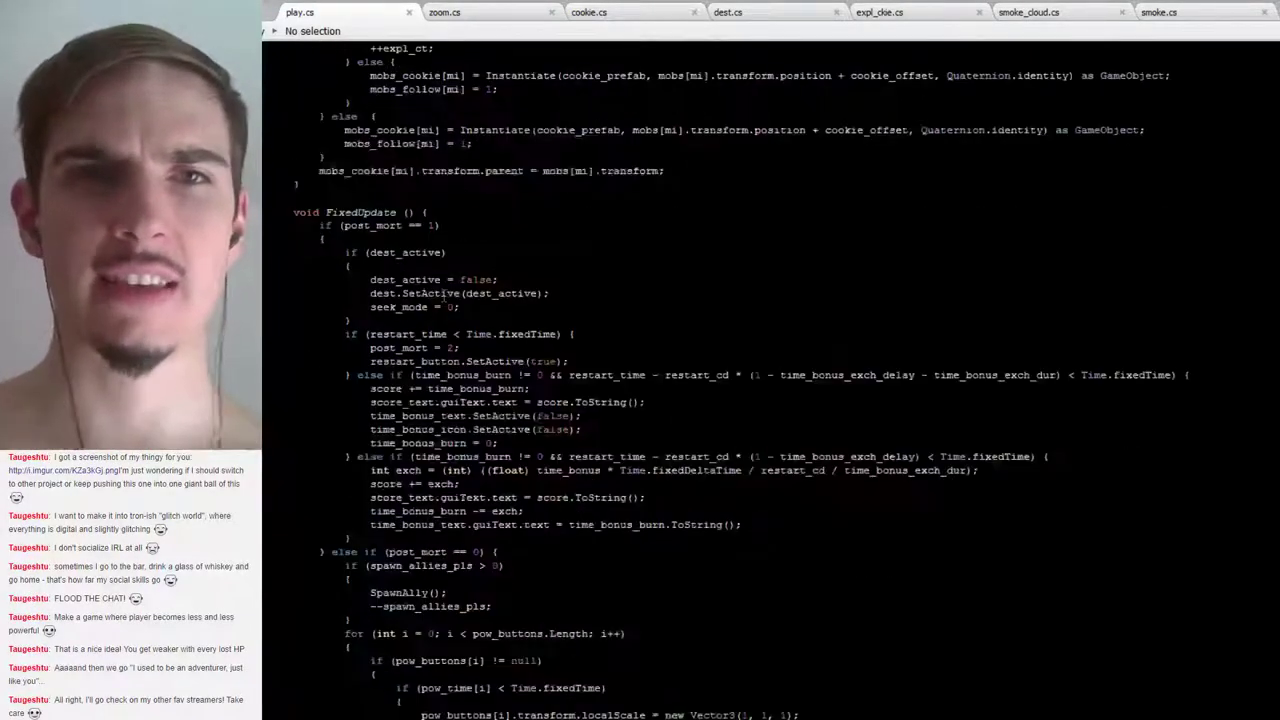
scroll(425, 262, "down", 16)
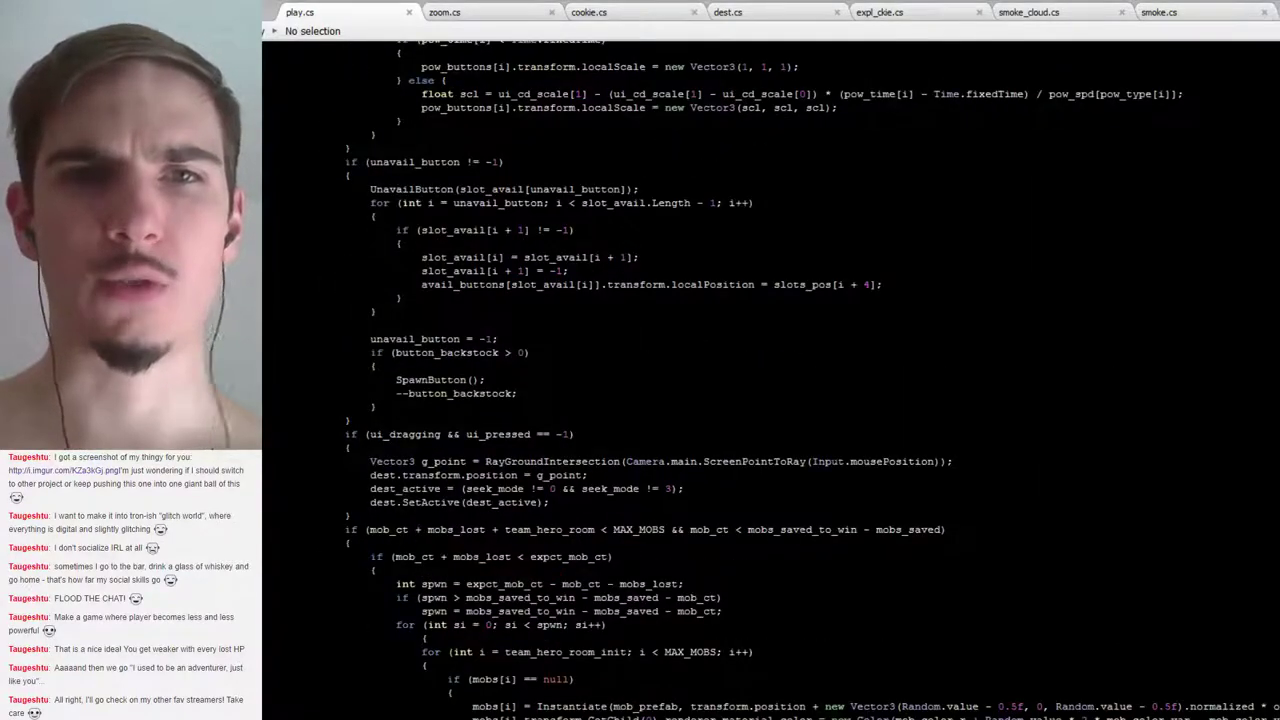
scroll(447, 405, "down", 18)
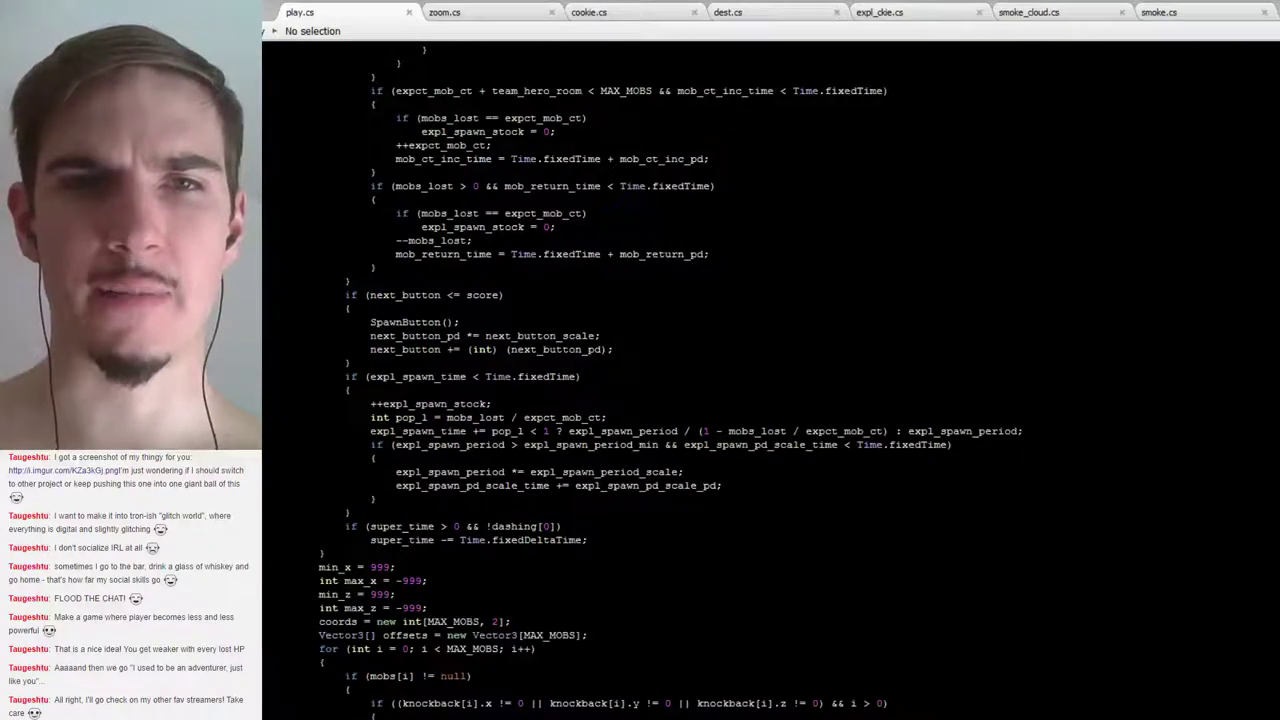
Move the two super_time lines to just after the block's closing brace, removing the leftover blank line
left_click_drag(590, 541, 352, 513)
key("ctrl+c")
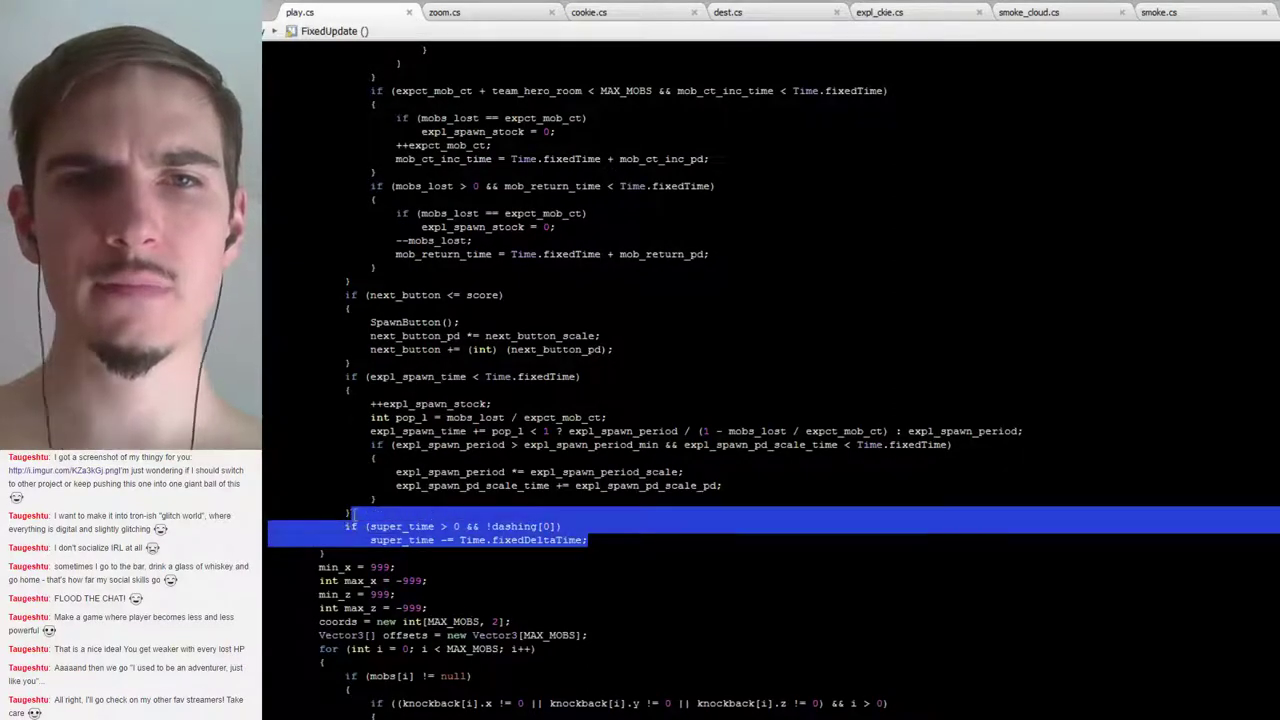
scroll(770, 380, "up", 20)
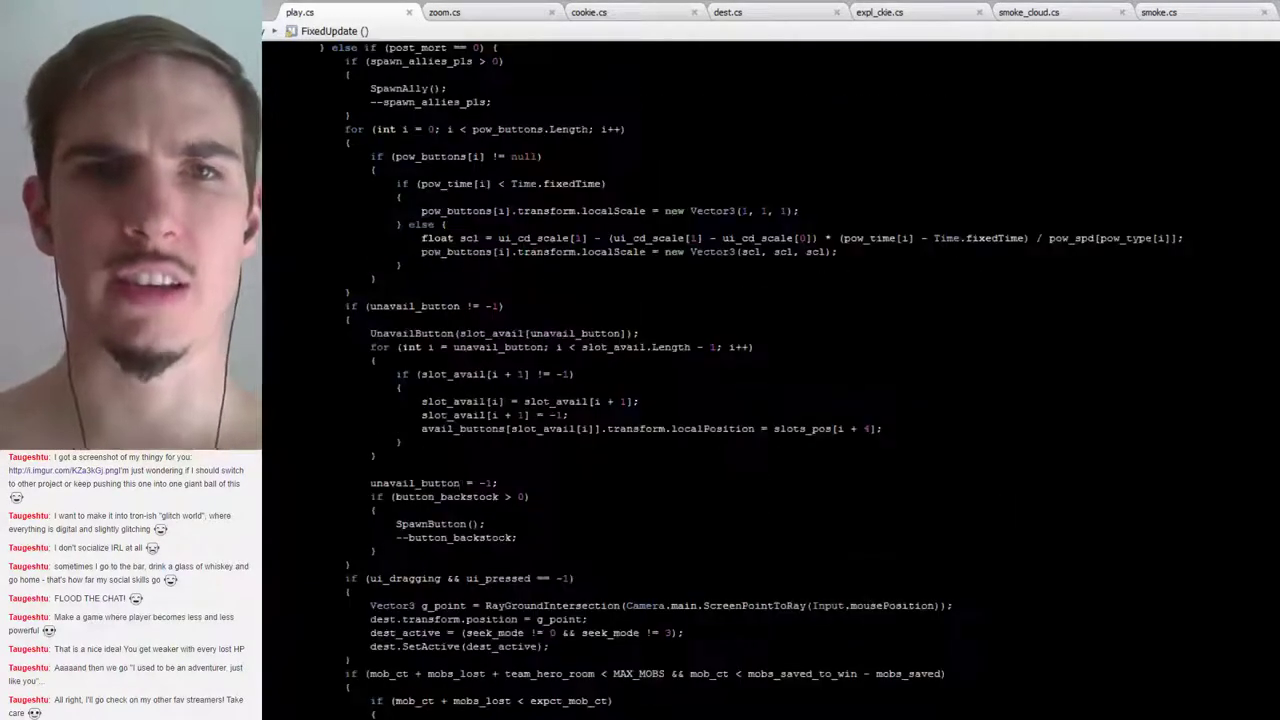
scroll(457, 484, "up", 3)
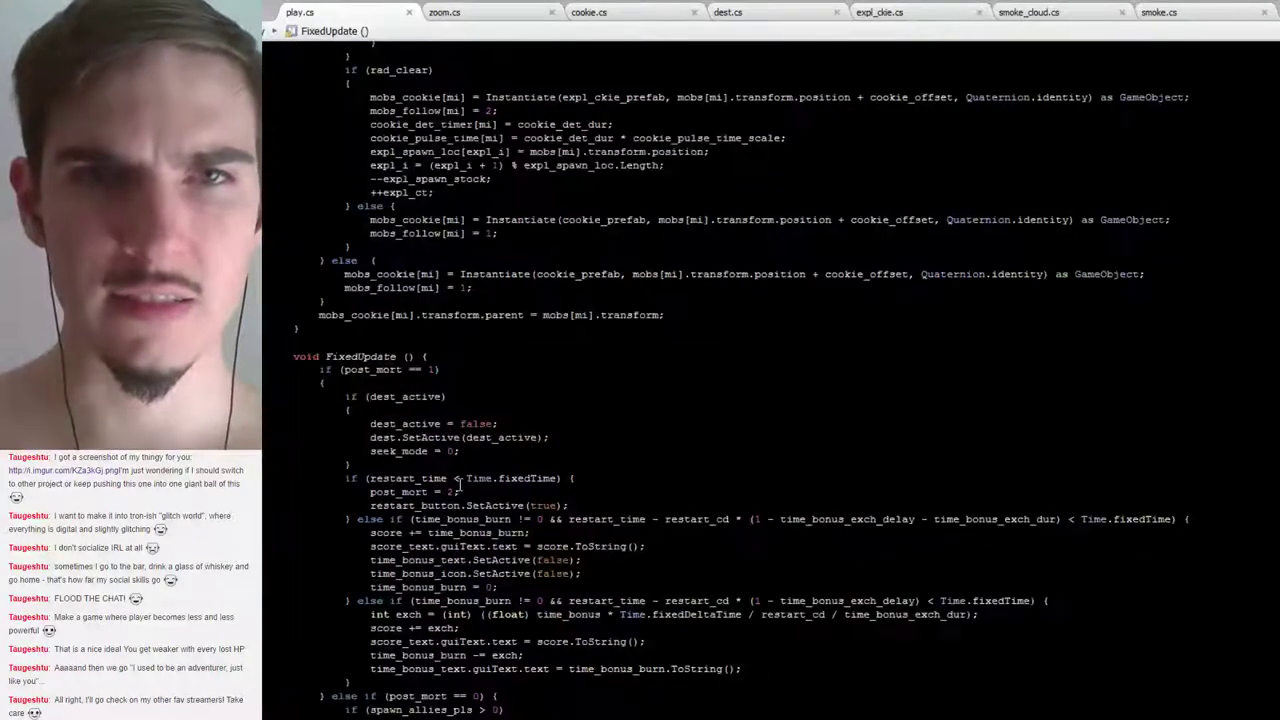
scroll(458, 484, "down", 20)
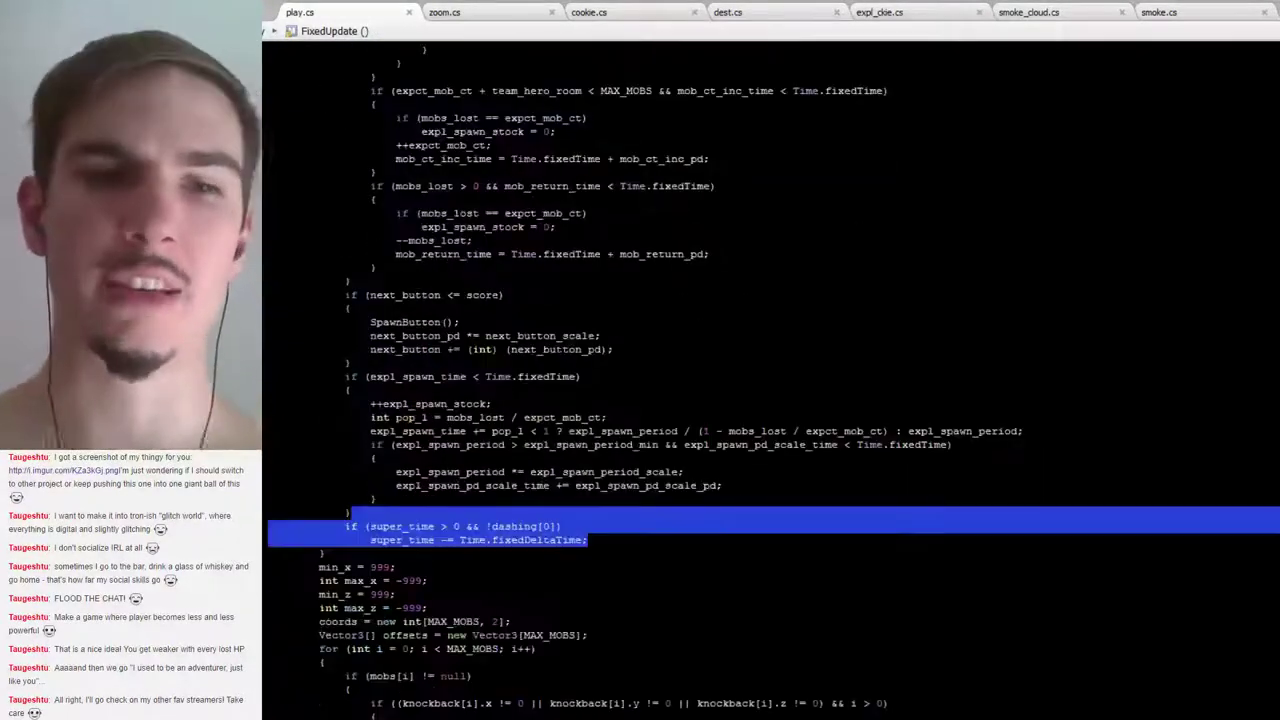
key("BackSpace")
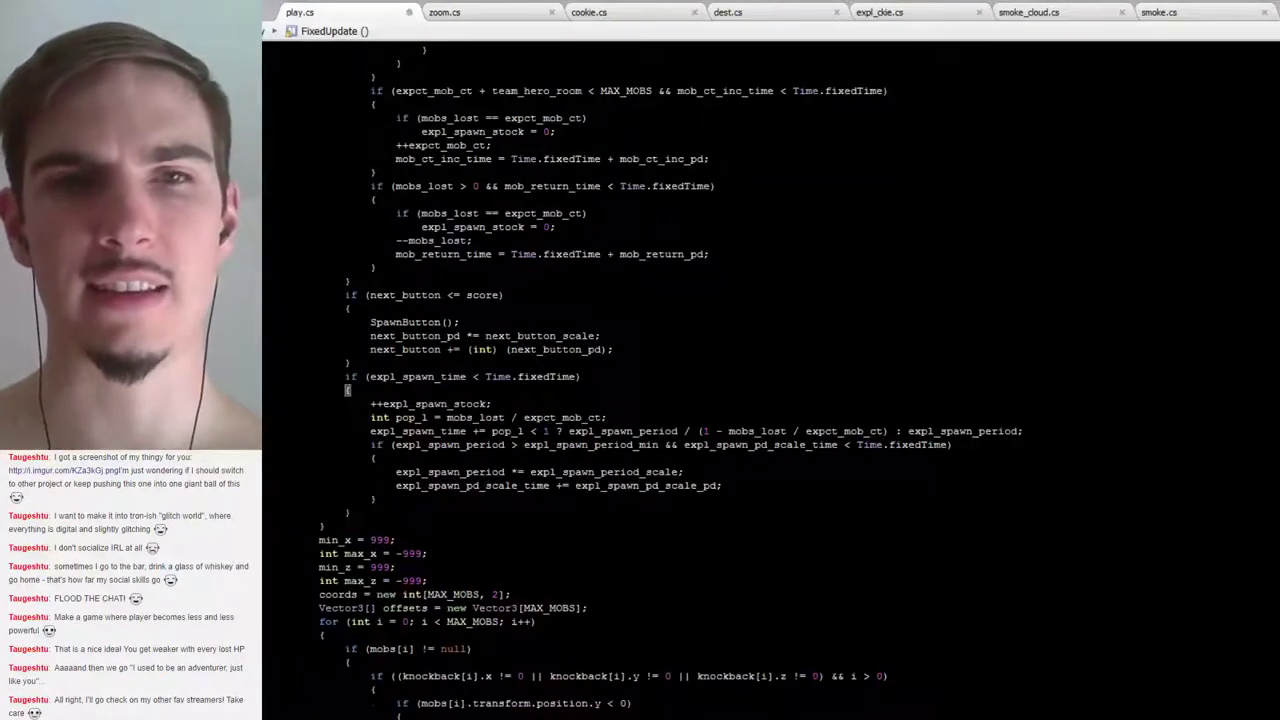
left_click(324, 526)
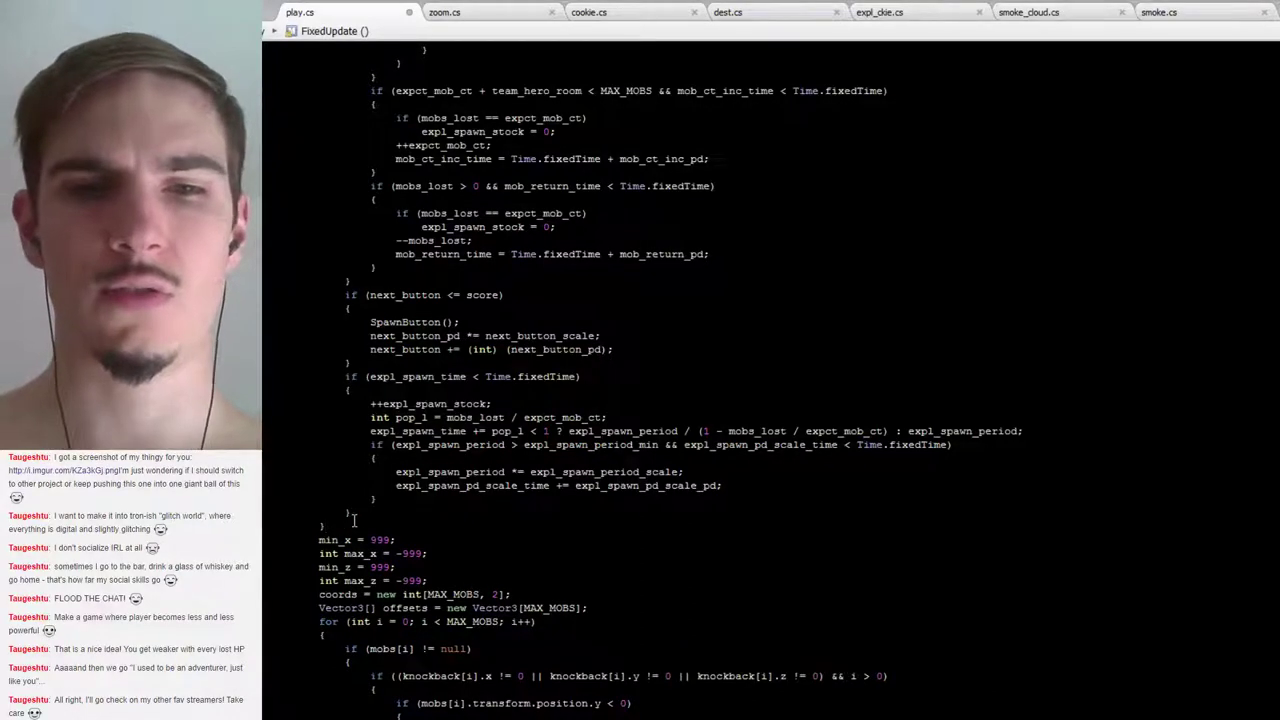
key("ctrl+v")
key("Up")
key("Up")
key("Up")
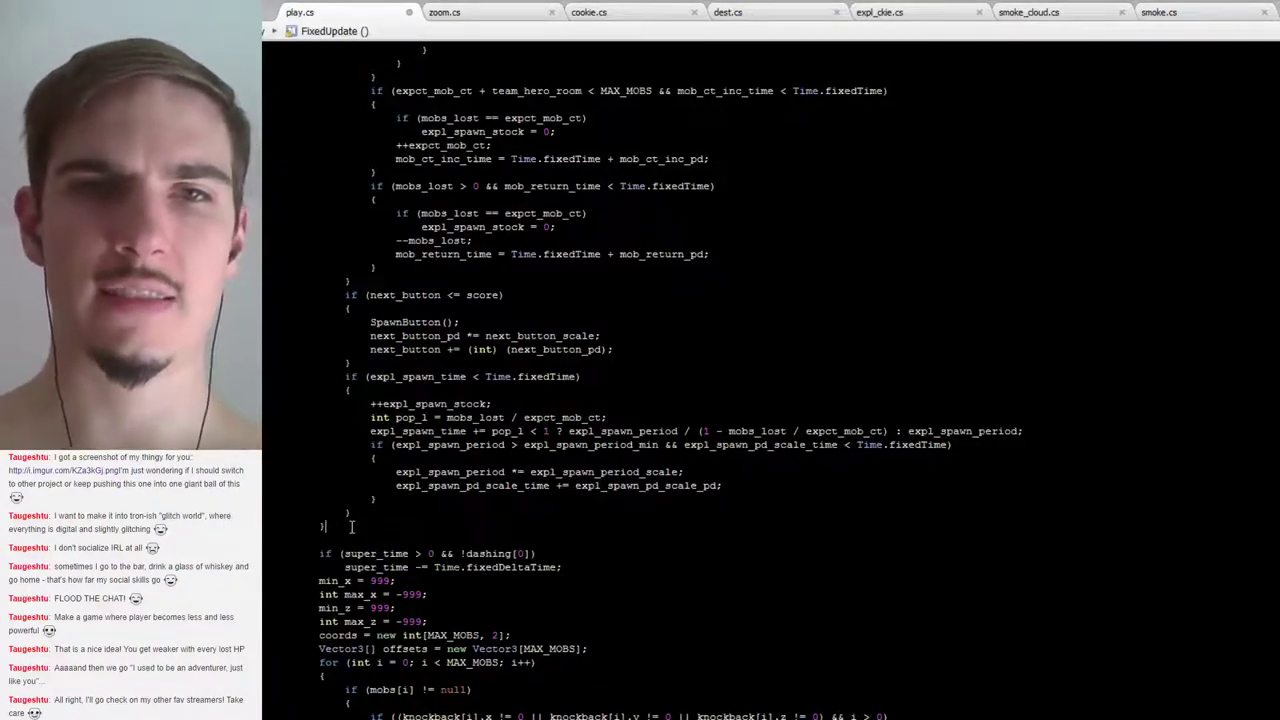
key("Delete")
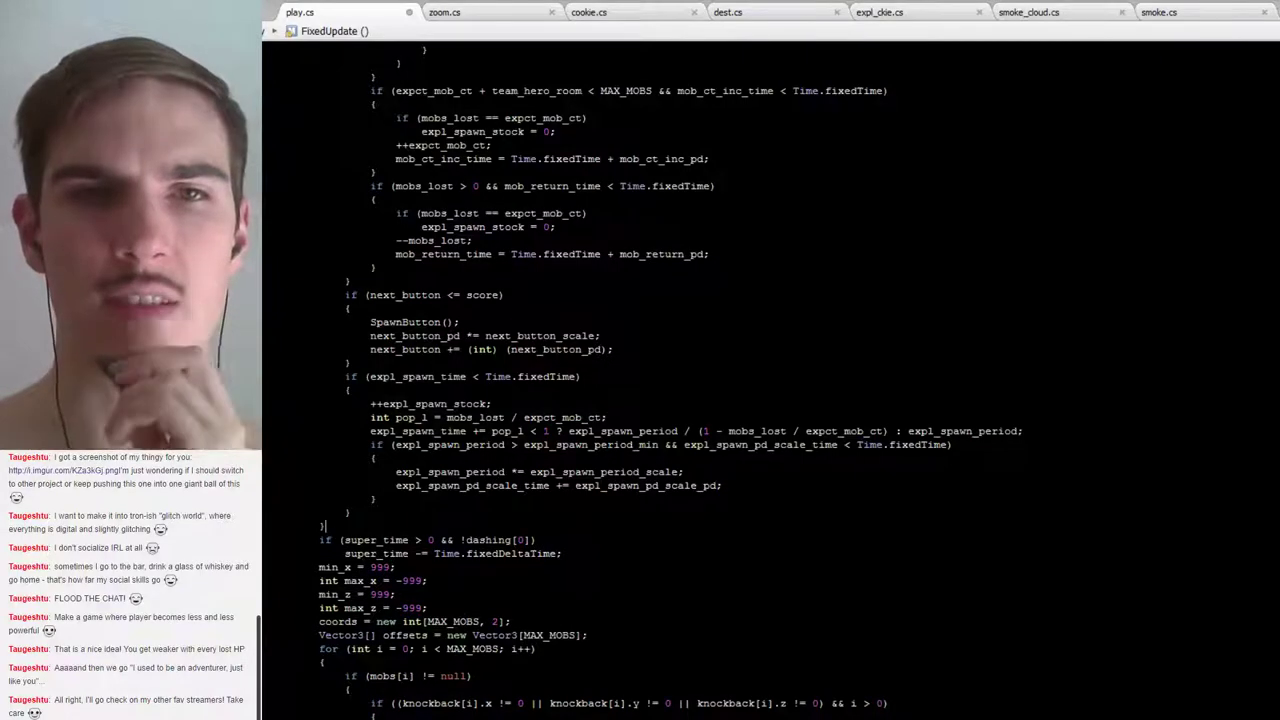
scroll(770, 380, "down", 7)
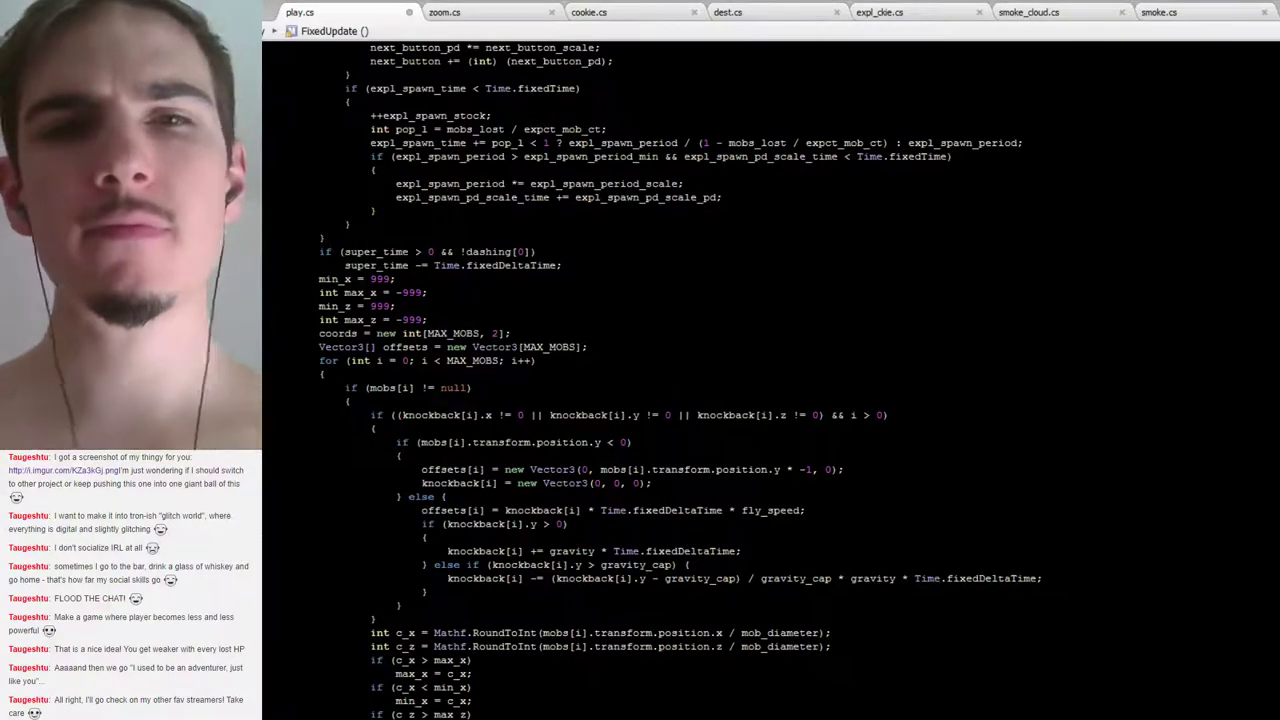
scroll(678, 350, "down", 14)
scroll(678, 345, "down", 5)
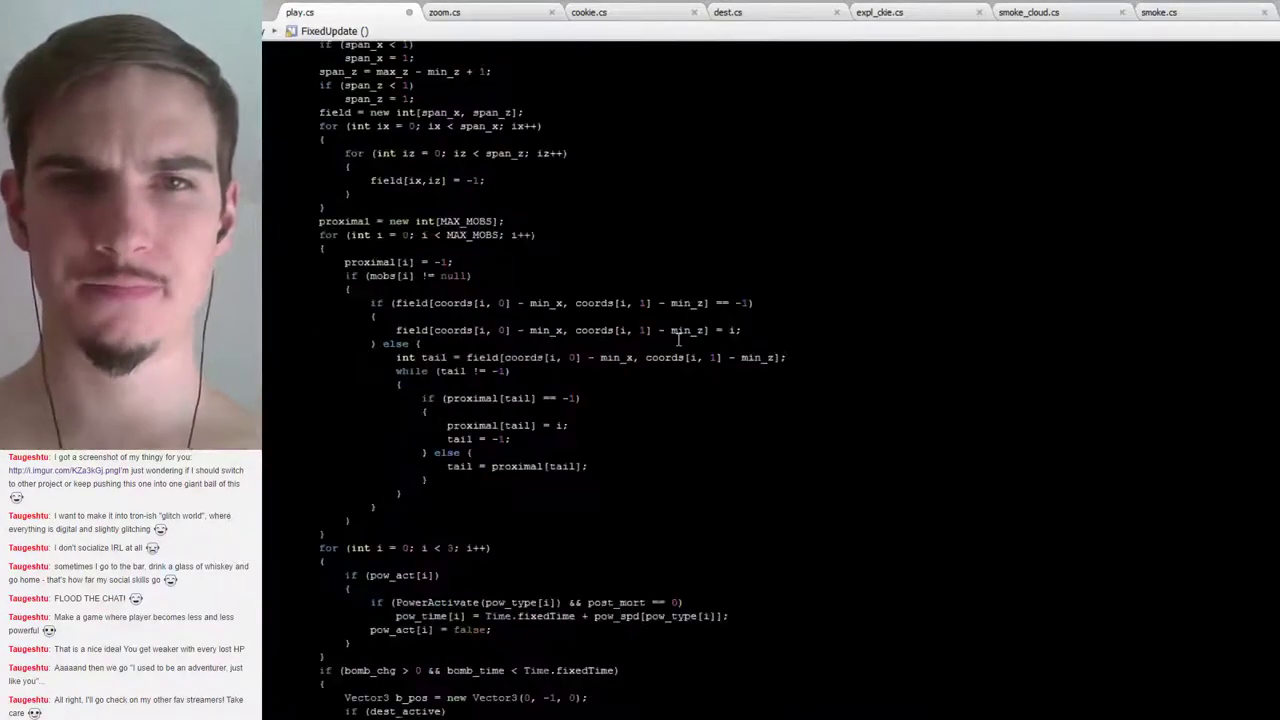
scroll(678, 345, "up", 18)
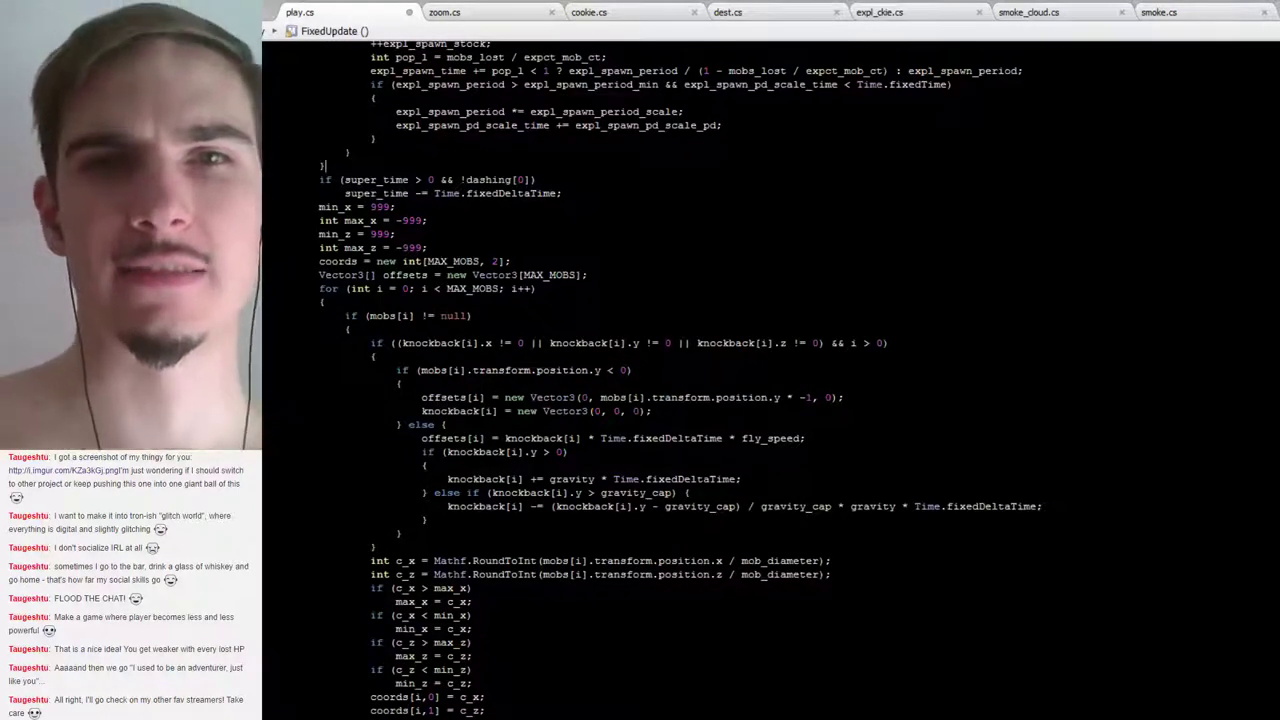
scroll(678, 350, "down", 18)
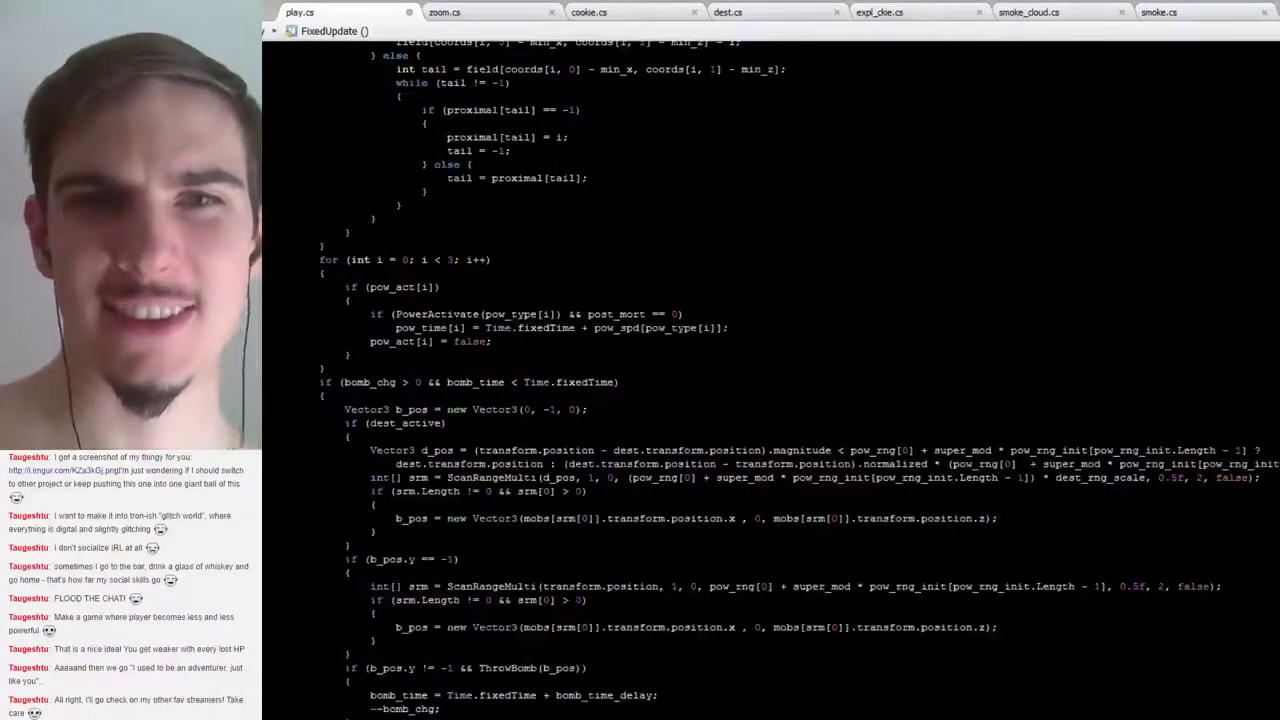
scroll(624, 268, "down", 5)
scroll(626, 272, "up", 5)
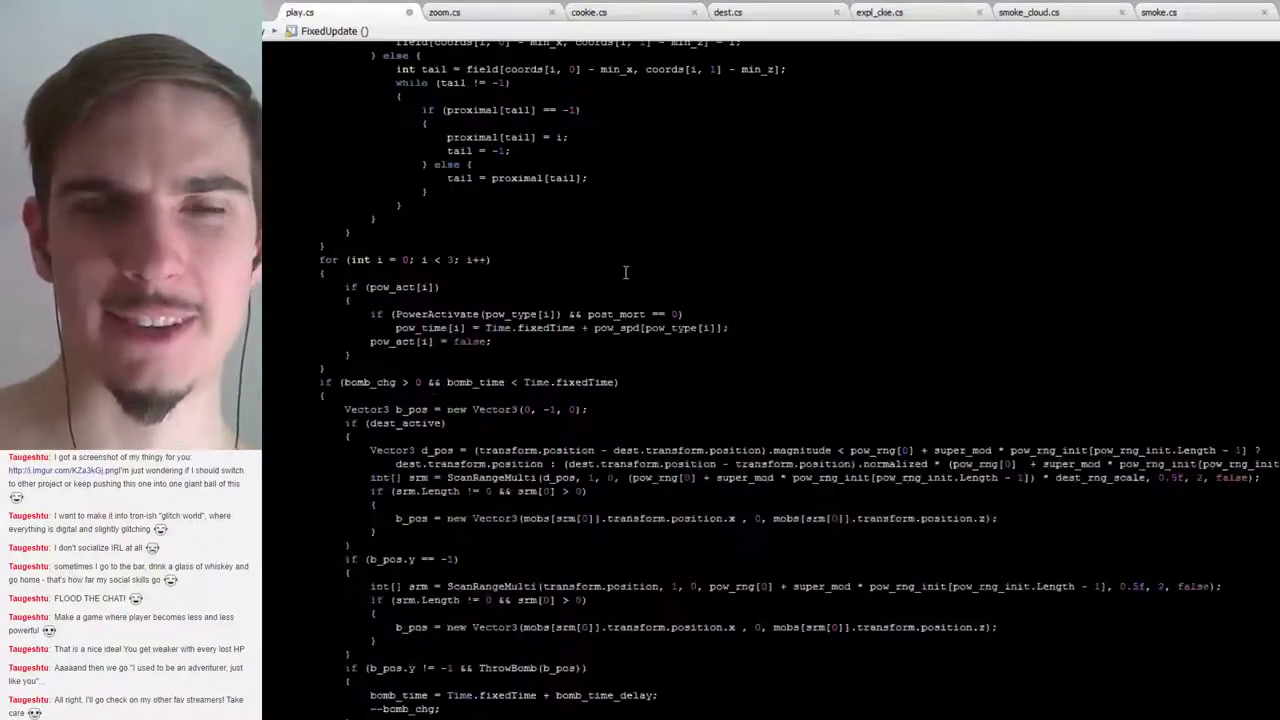
scroll(630, 266, "down", 5)
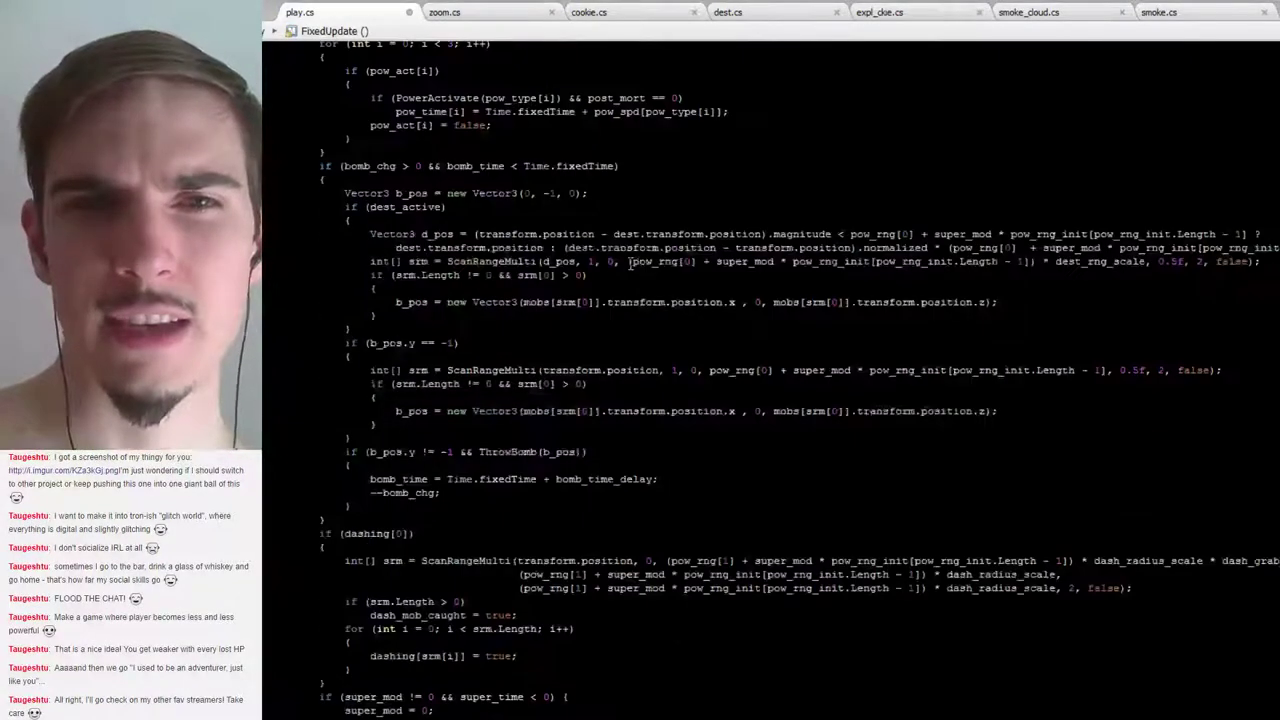
scroll(632, 260, "down", 7)
scroll(632, 260, "down", 3)
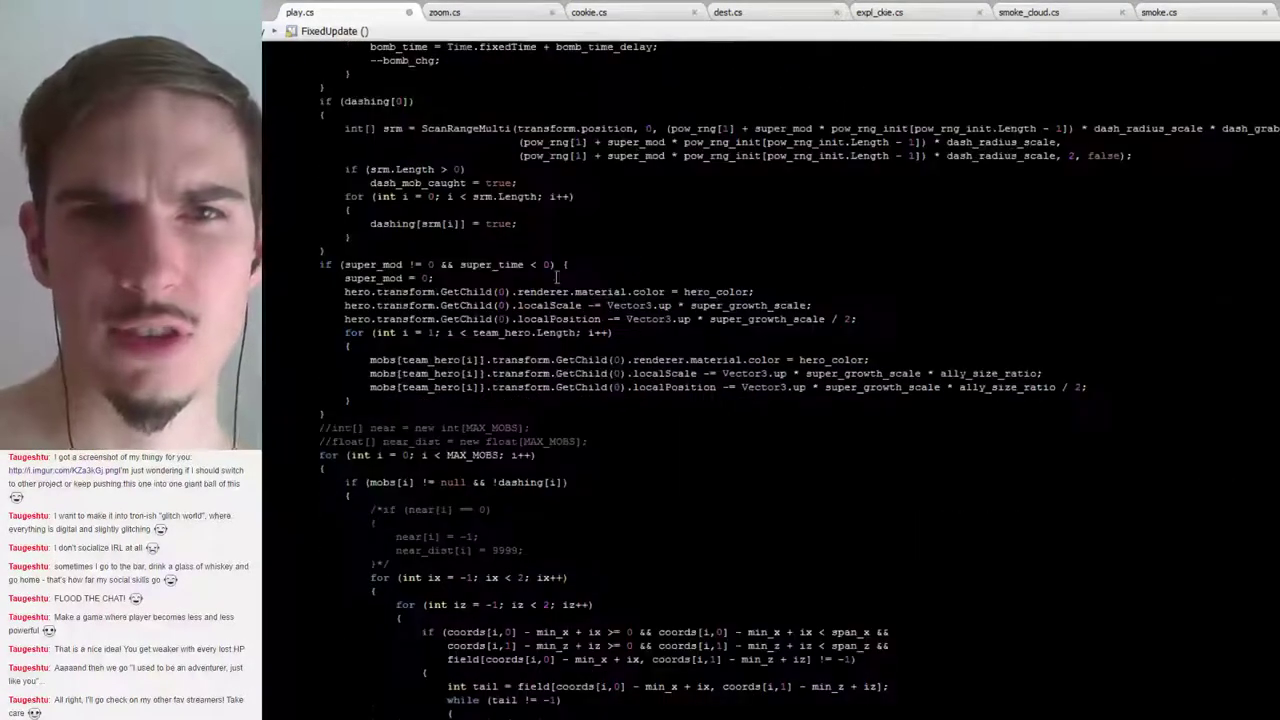
left_click(343, 408)
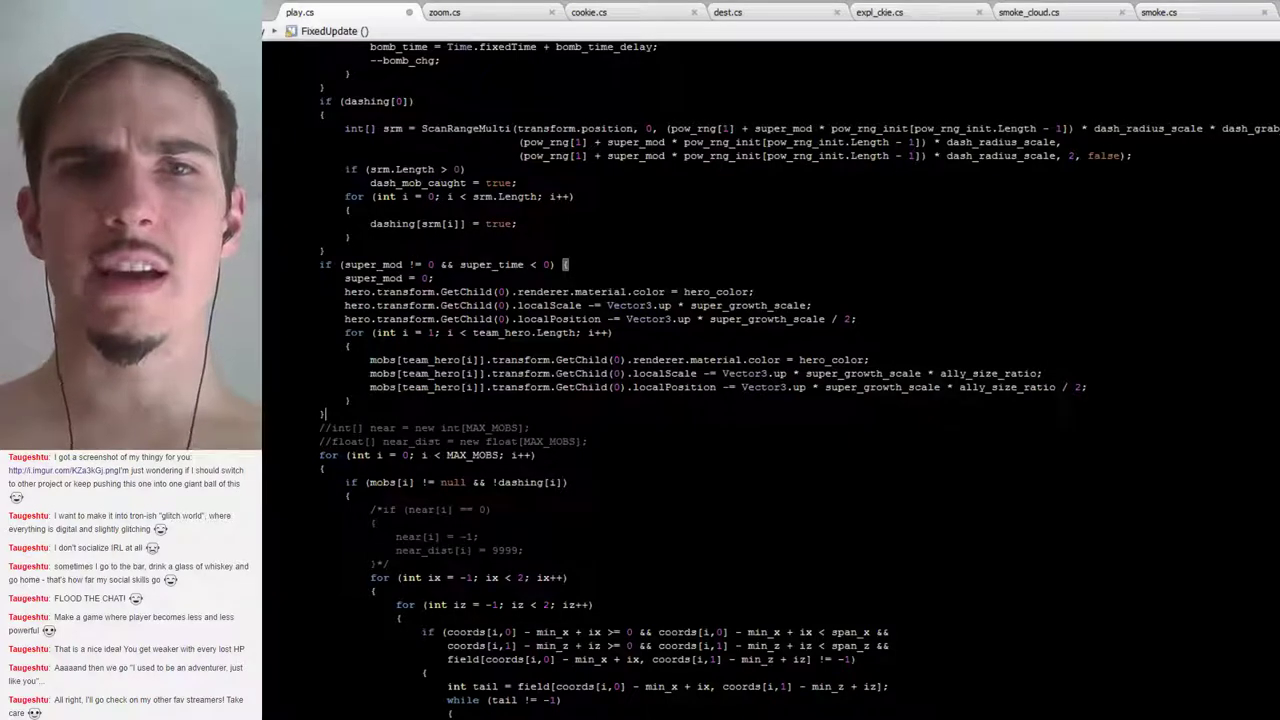
left_click_drag(329, 414, 327, 249)
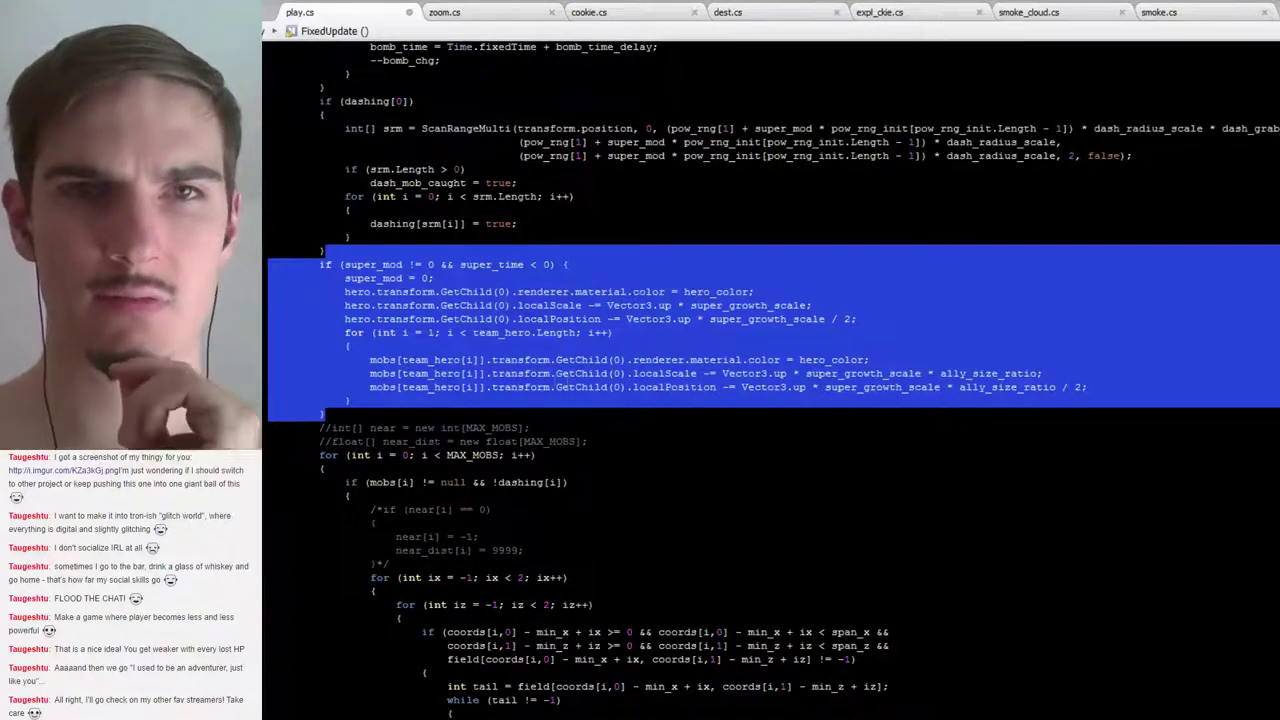
Find all references to RestartGame() in the project
left_click(562, 377)
scroll(562, 377, "up", 20)
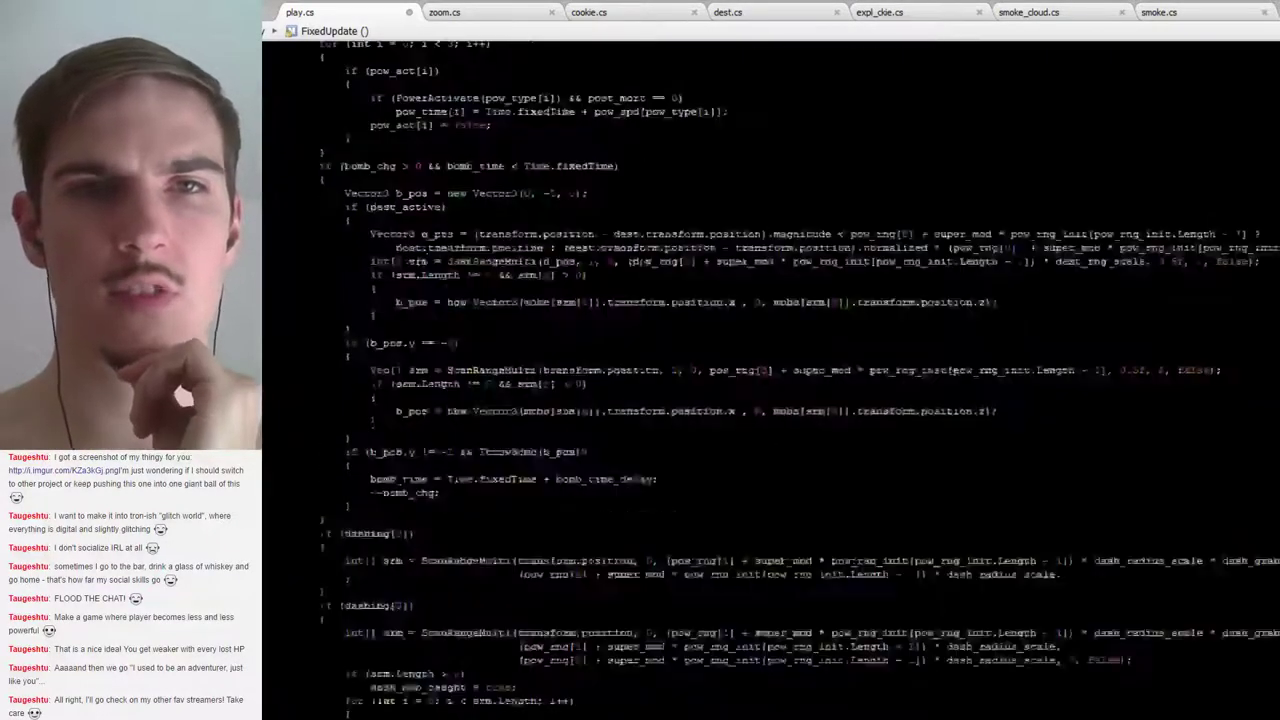
scroll(645, 207, "up", 20)
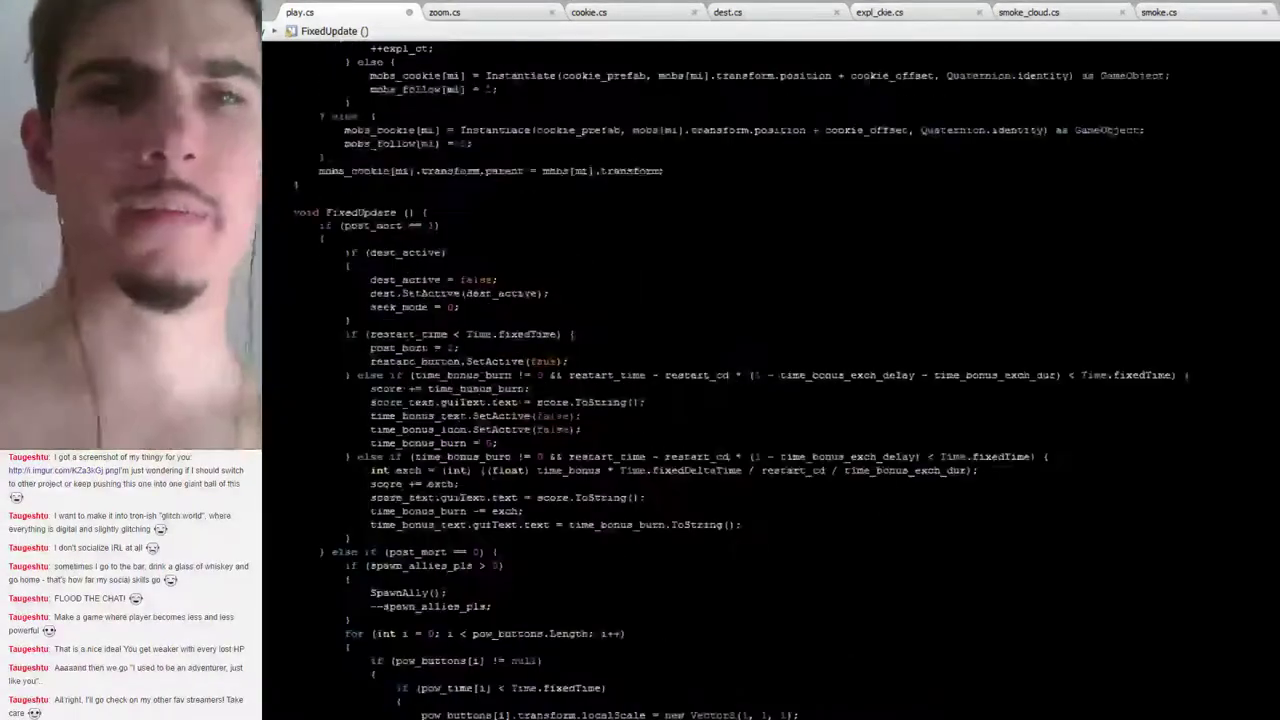
scroll(645, 207, "up", 20)
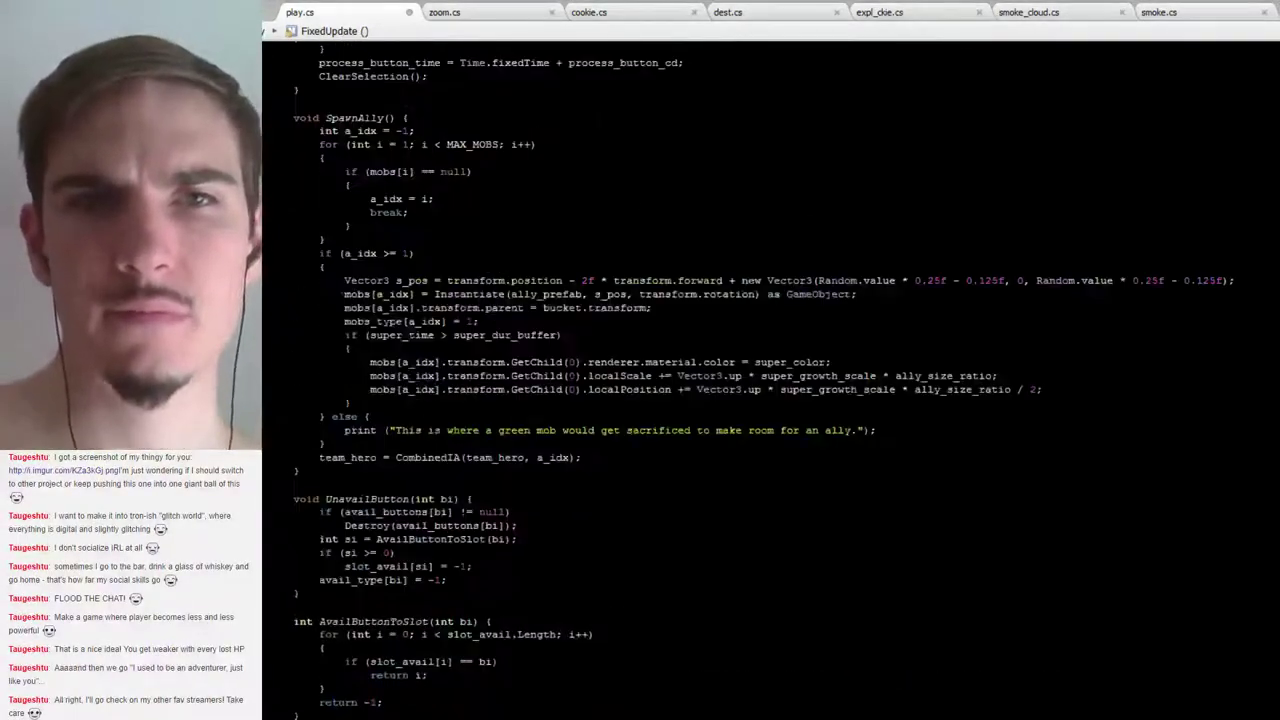
scroll(645, 207, "up", 20)
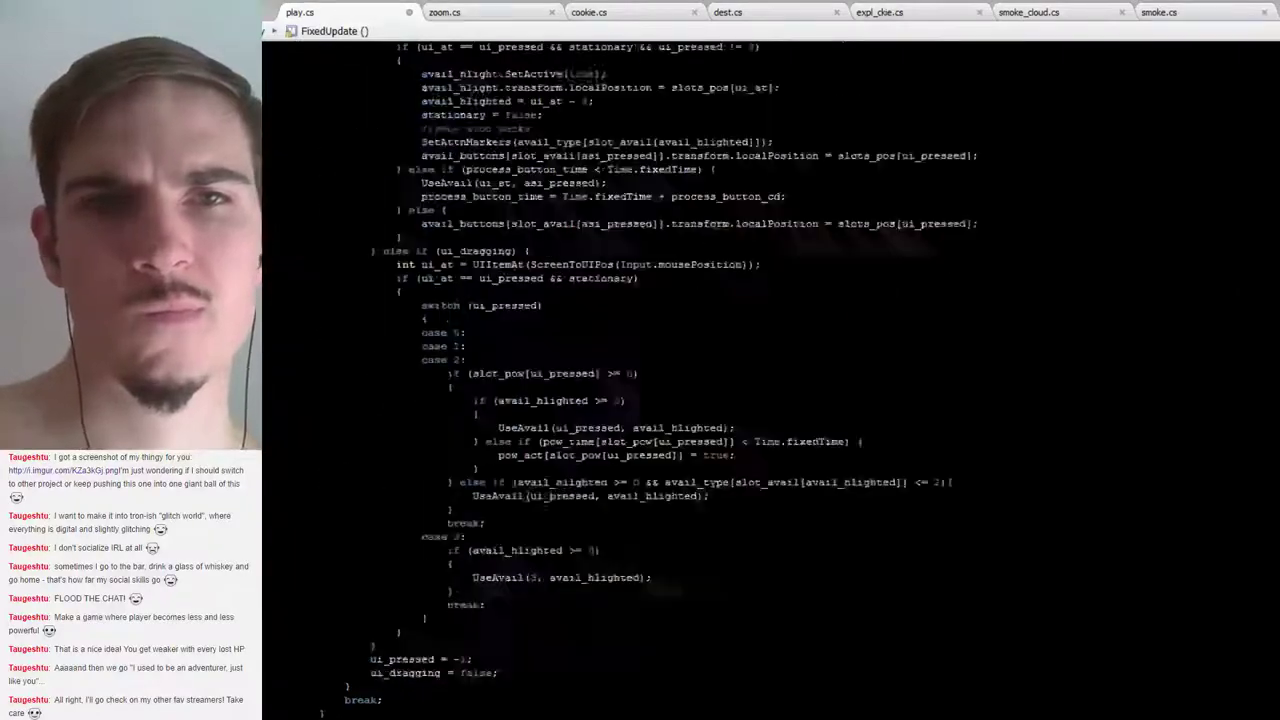
scroll(643, 205, "up", 12)
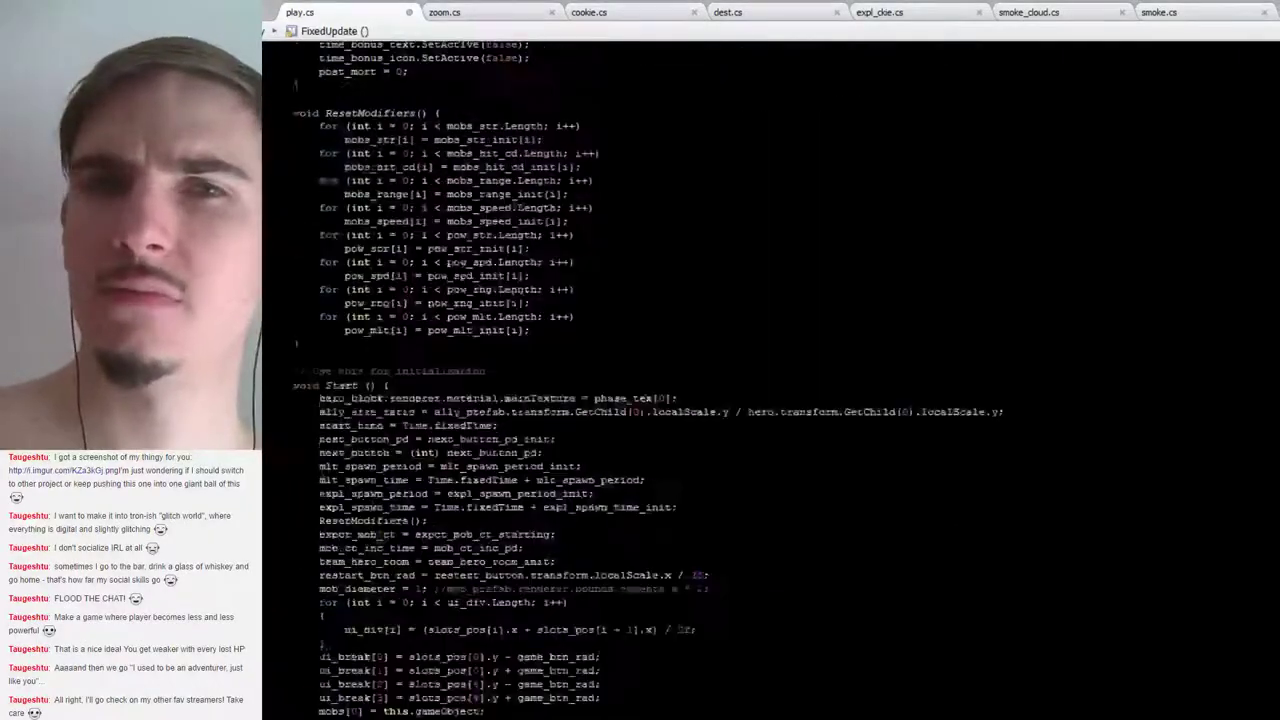
scroll(643, 204, "up", 11)
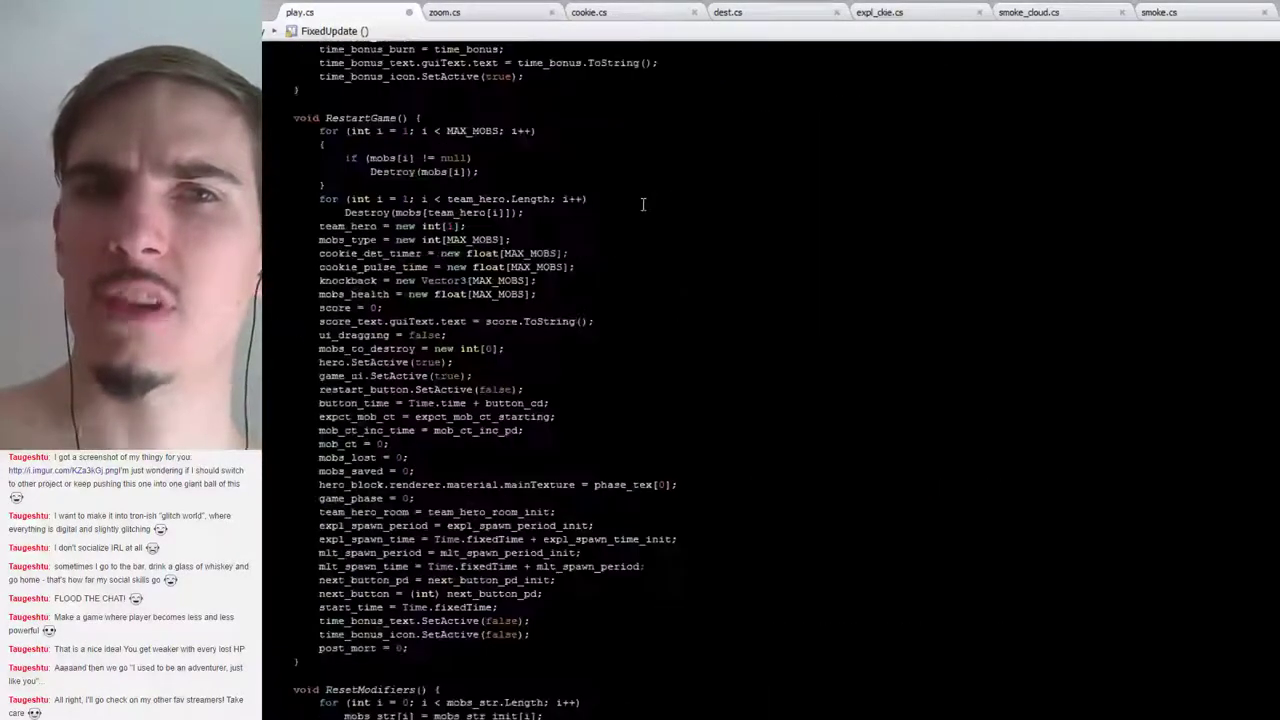
scroll(643, 204, "up", 20)
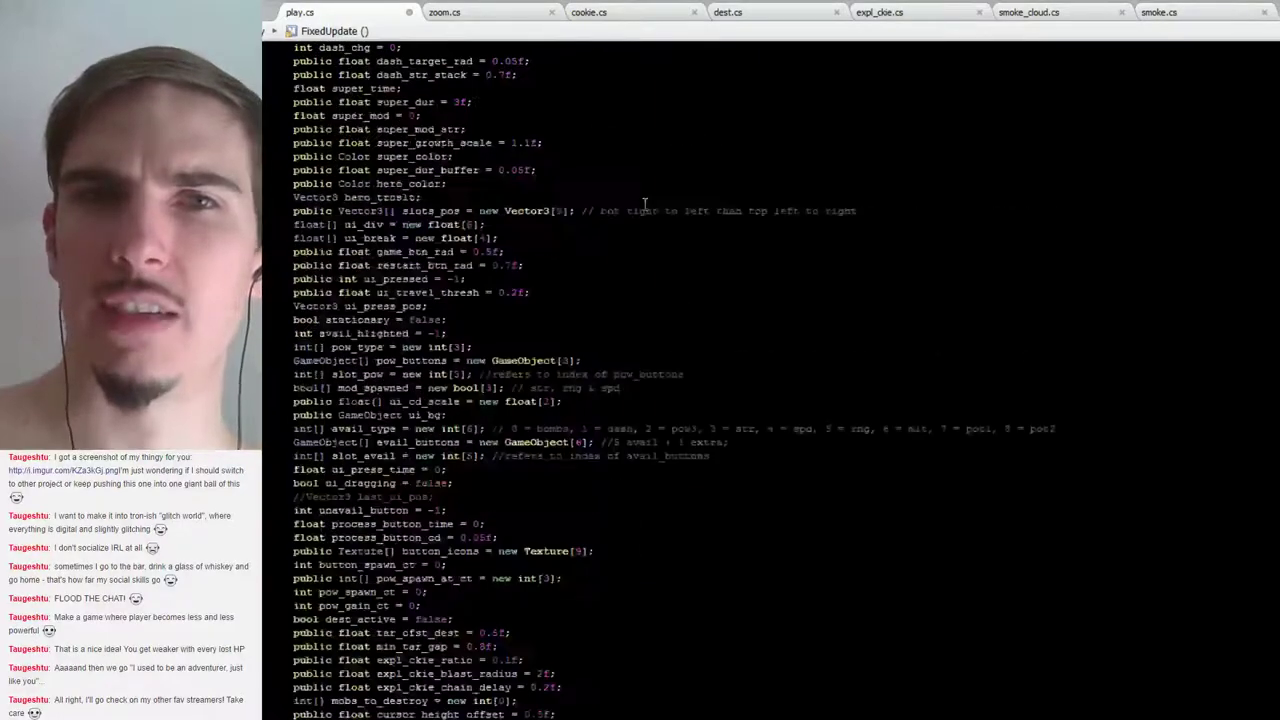
scroll(645, 204, "down", 20)
scroll(645, 204, "down", 9)
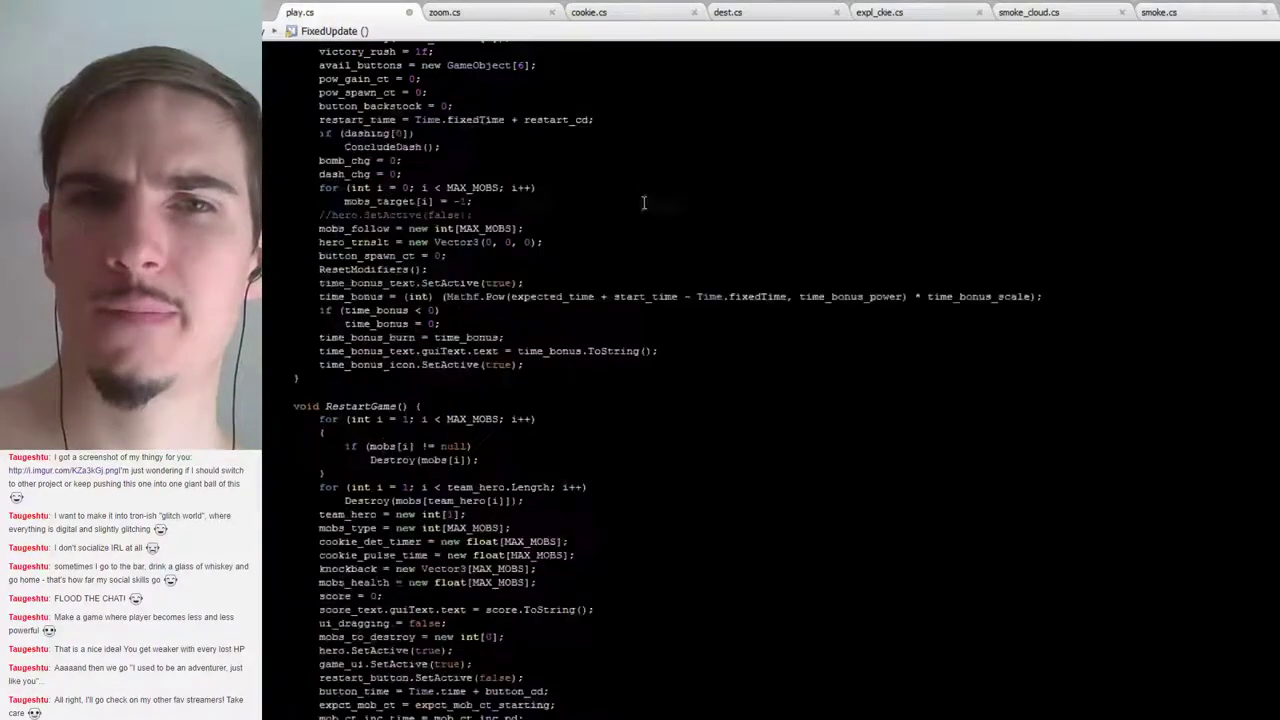
right_click(358, 262)
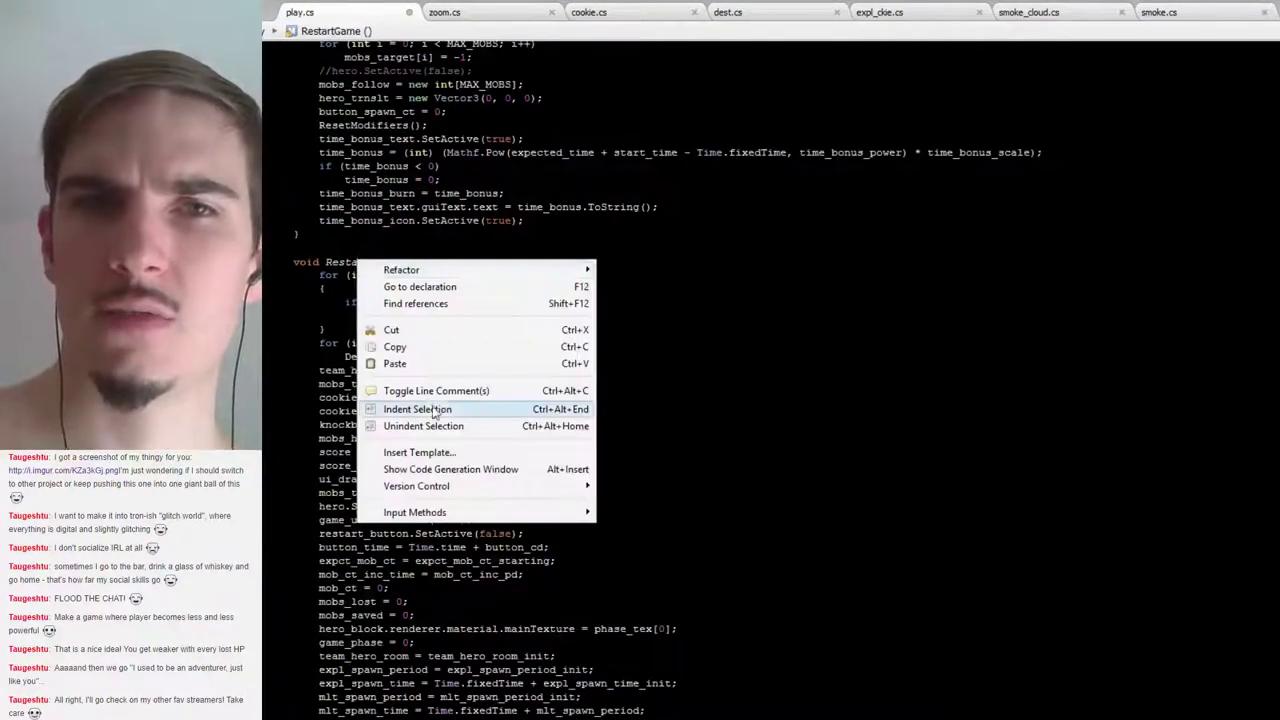
left_click(442, 305)
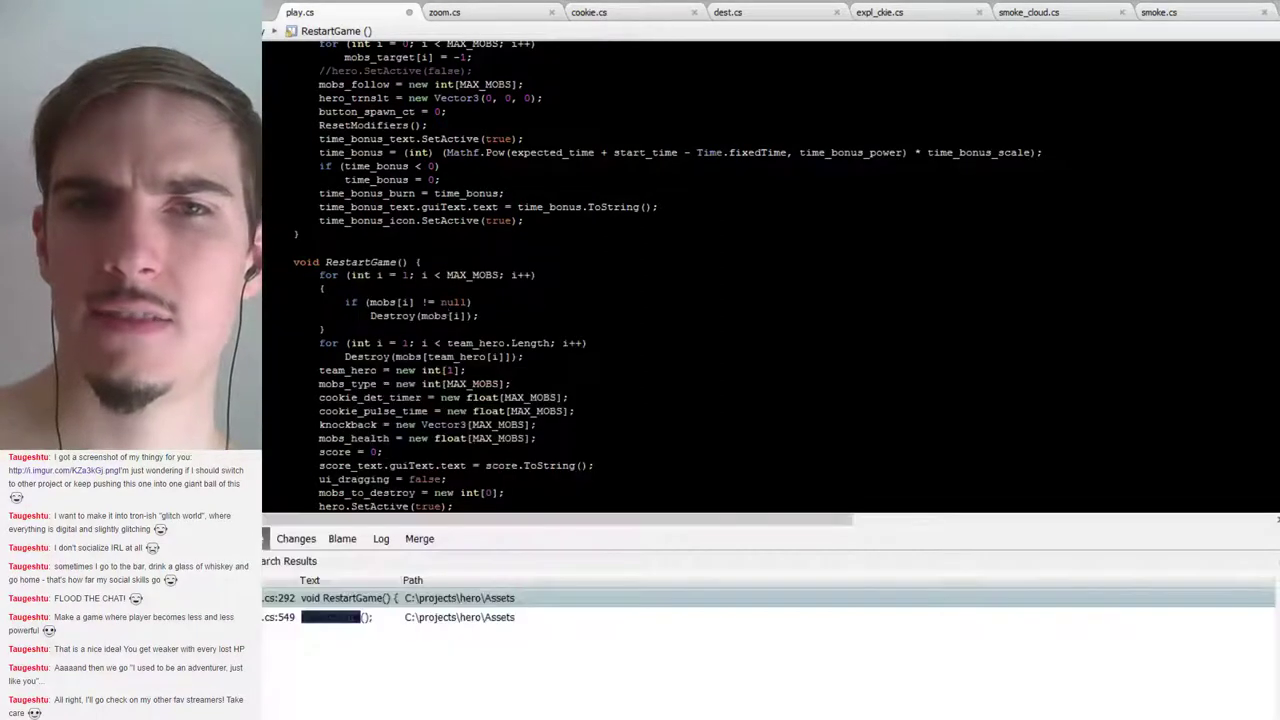
Inspect the RestartGame call in OnGUI, then return to the method's definition
double_click(343, 616)
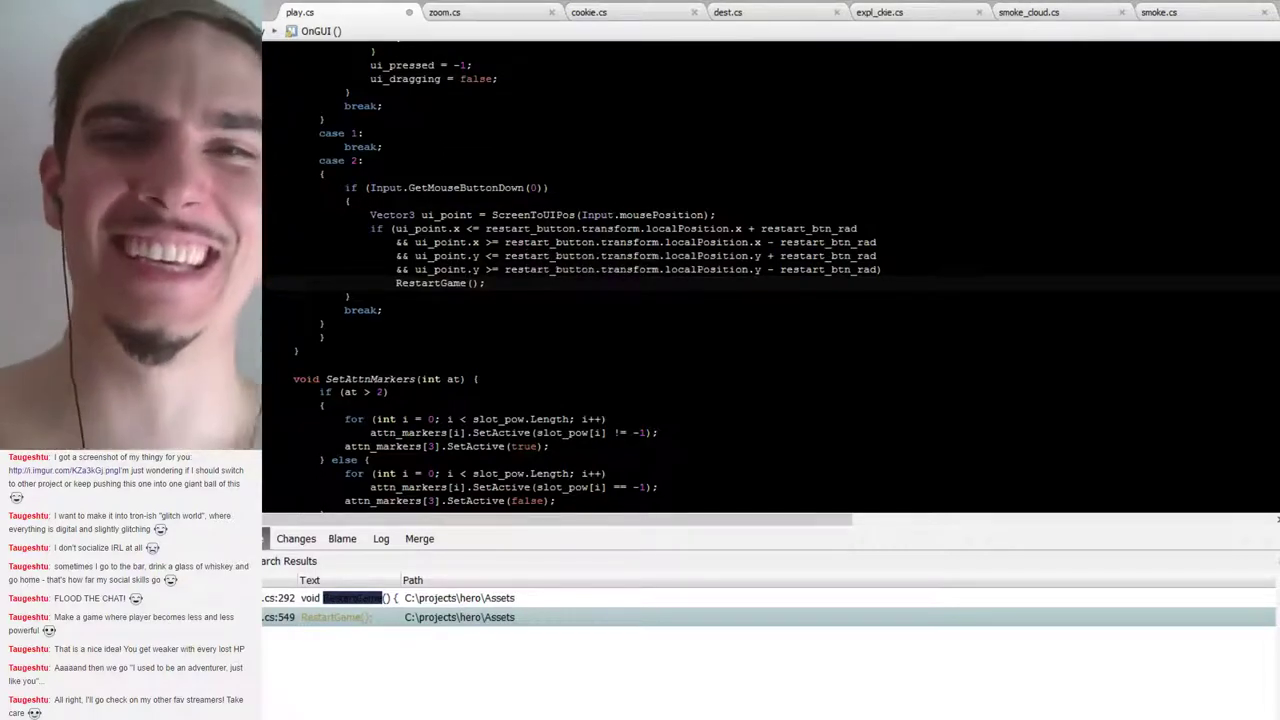
scroll(700, 280, "up", 1)
scroll(700, 280, "down", 2)
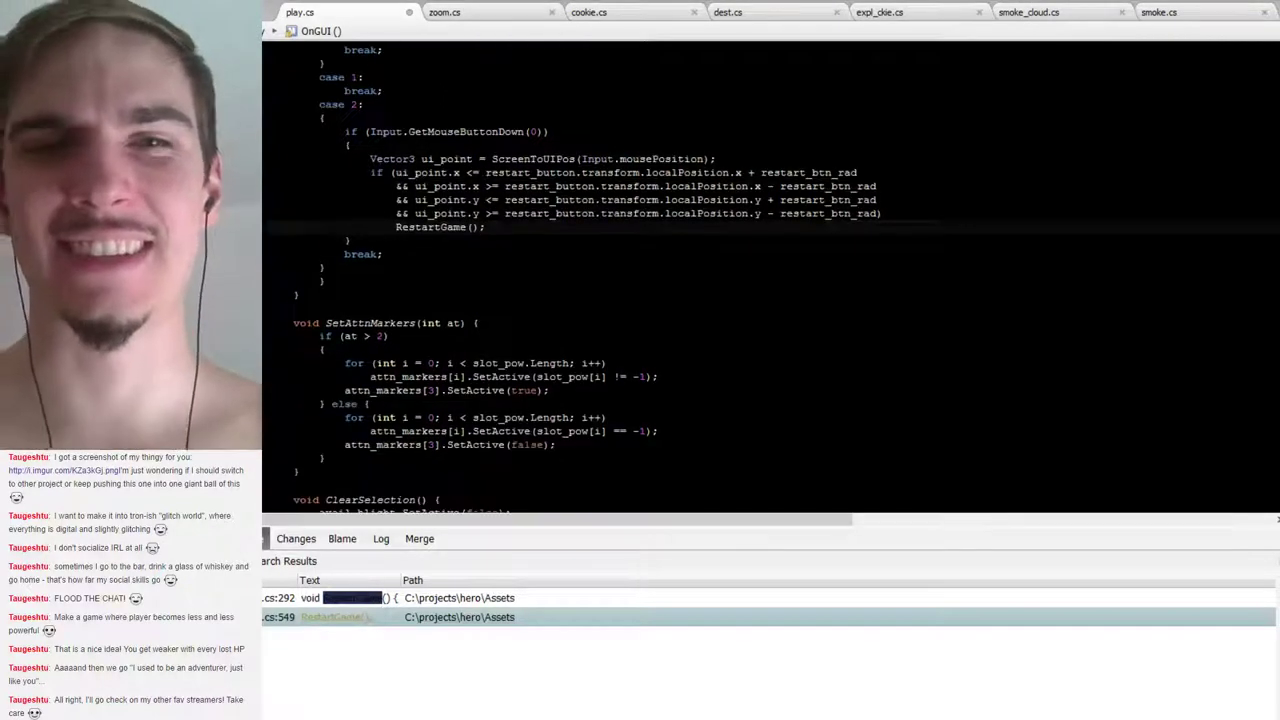
double_click(348, 597)
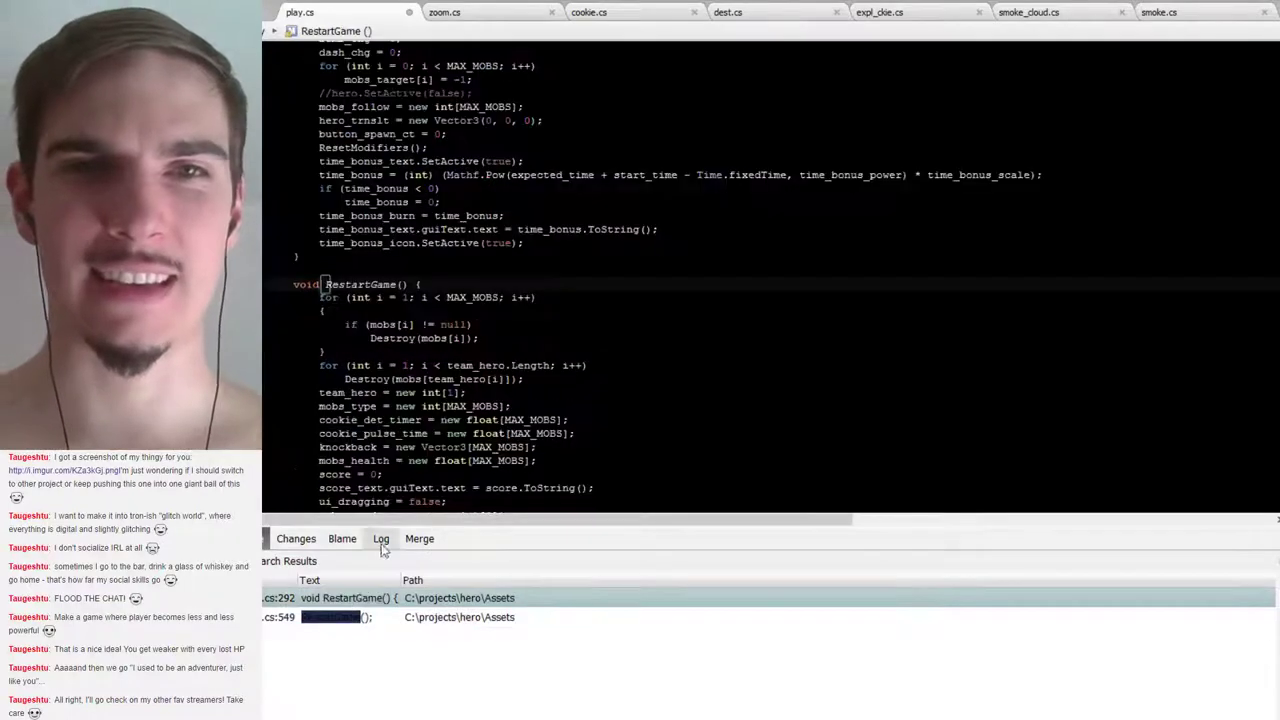
Paste the super_mod reset if-block at the end of RestartGame and remove '&& super_time < 0' from its condition
scroll(507, 343, "down", 5)
scroll(507, 343, "down", 4)
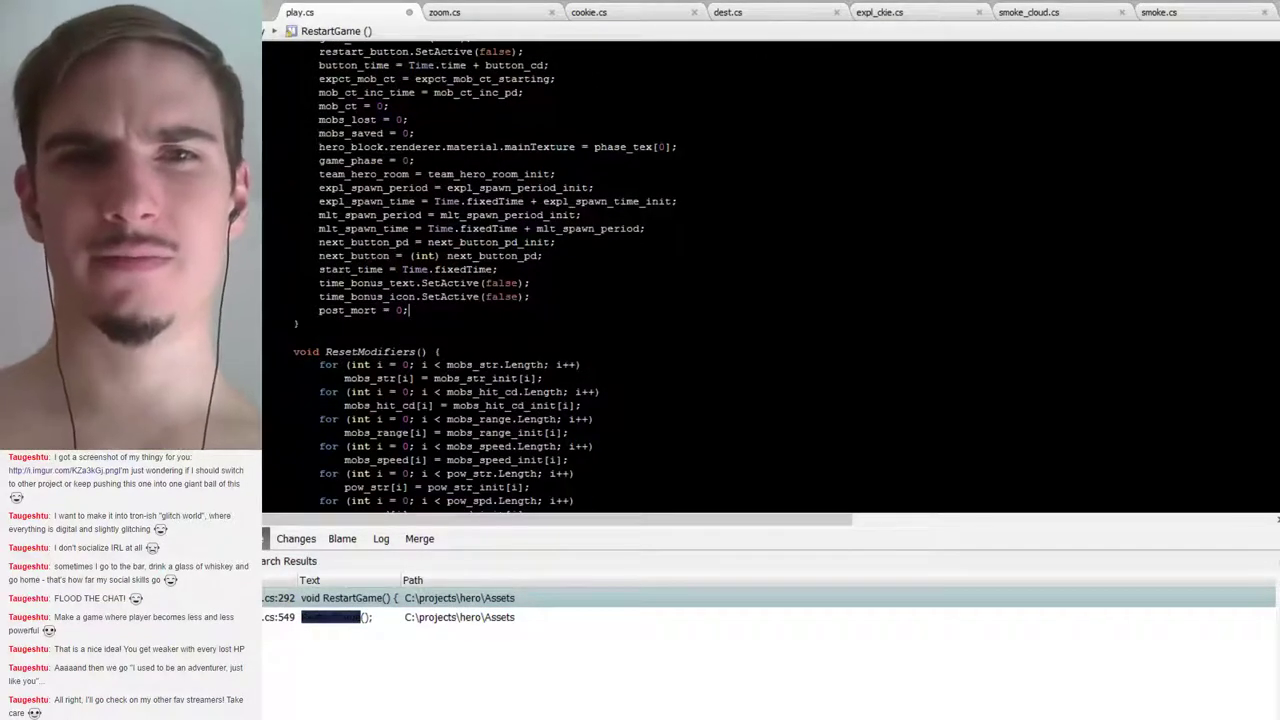
key("Return")
type("if (super_mod != 0 && super_time < 0) { super_mod = 0; hero.transform.GetChild(0).renderer.material.color = hero_color; hero.transform.GetChild(0).localScale -= Vector3.up * super_growth_scale; hero.transform.GetChild(0).localPosition -= Vector3.up * super_growth_scale / 2; for (int i = 1; i < team_hero.Length; i++) { mobs[team_hero[i]].transform.GetChild(0).renderer.material.color = hero_color; mobs[team_hero[i]].transform.GetChild(0).localScale -= Vector3.up * super_growth_scale * ally_size_ratio; mobs[team_hero[i]].transform.GetChild(0).localPosition -= Vector3.up * super_growth_scale * ally_size_ratio / 2; } }")
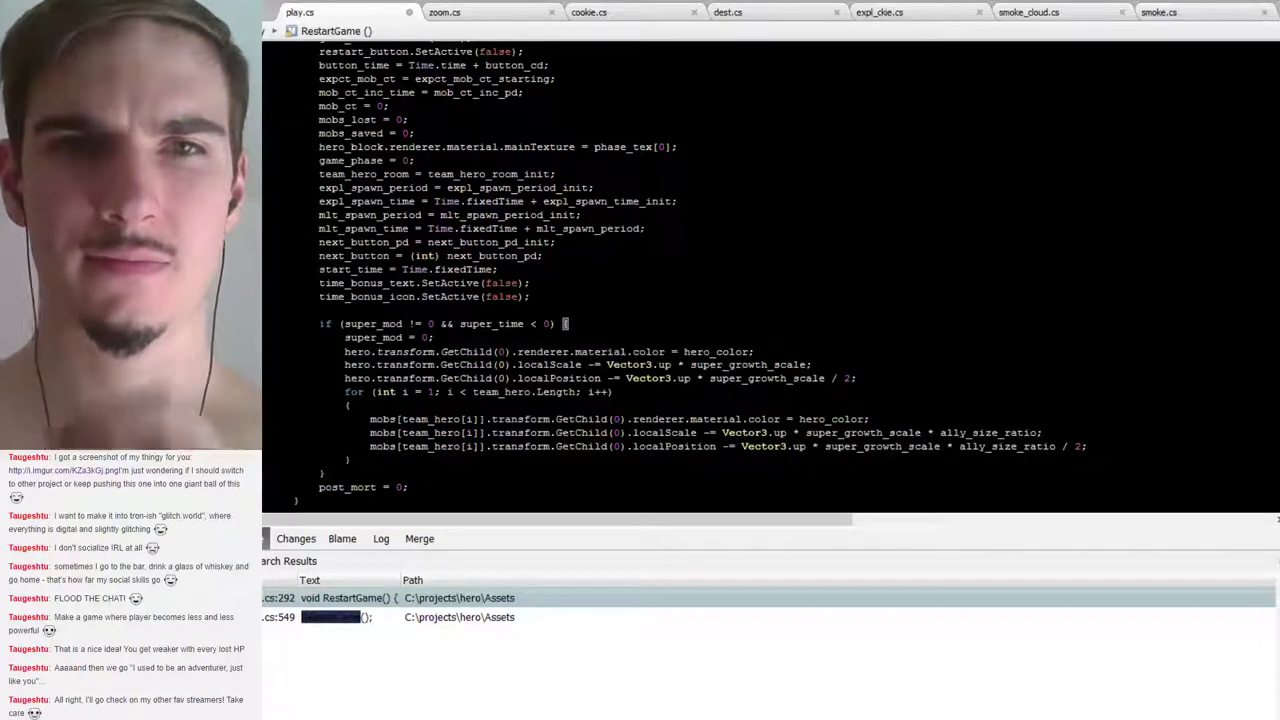
left_click(531, 296)
key("Delete")
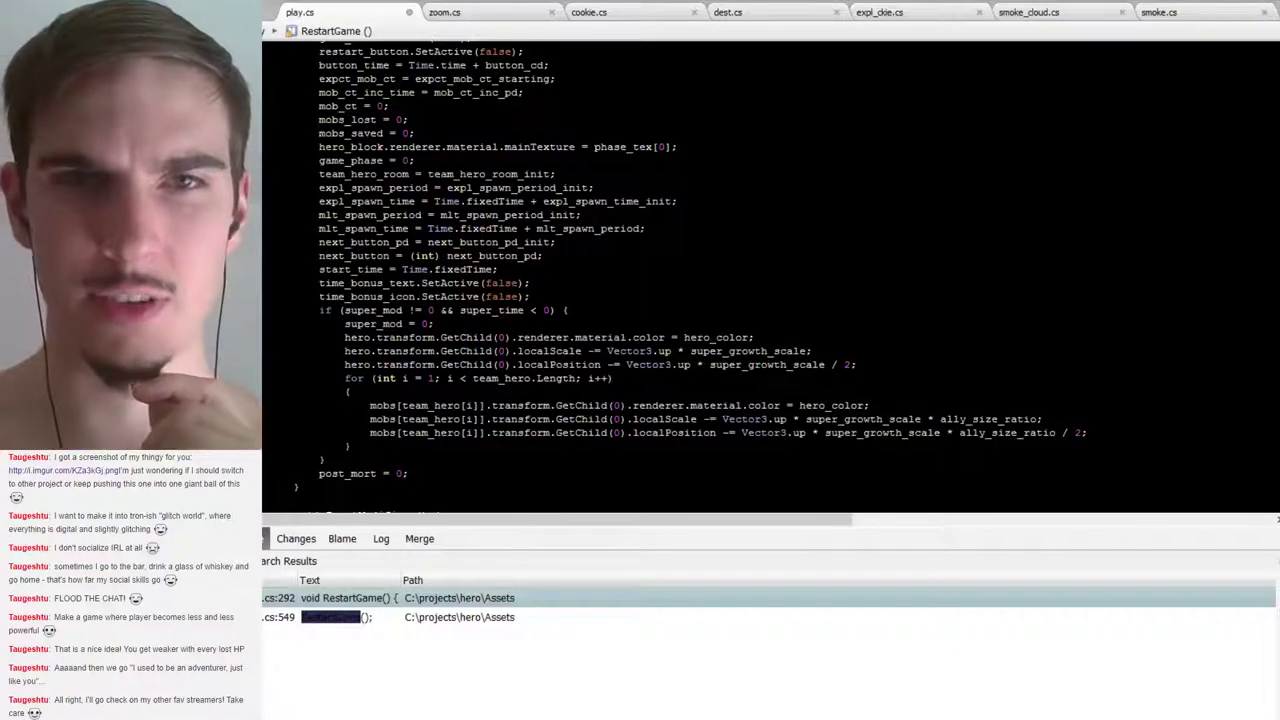
left_click_drag(553, 310, 432, 311)
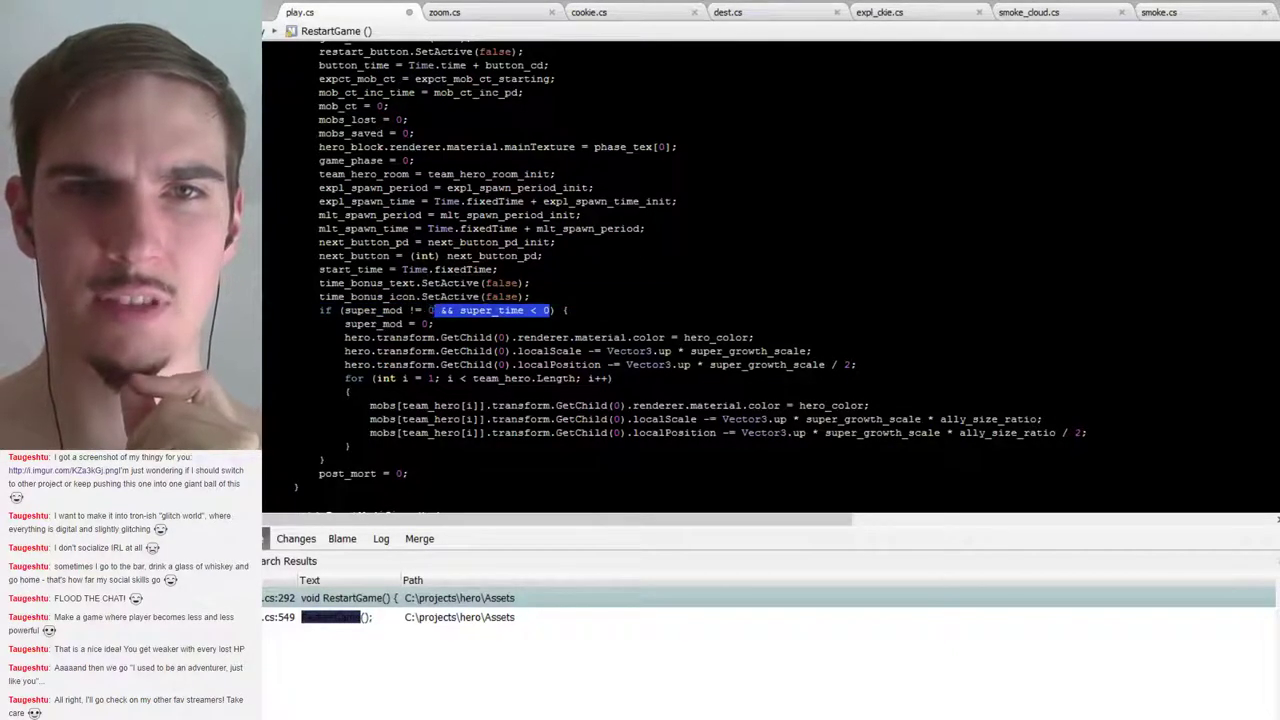
key("Delete")
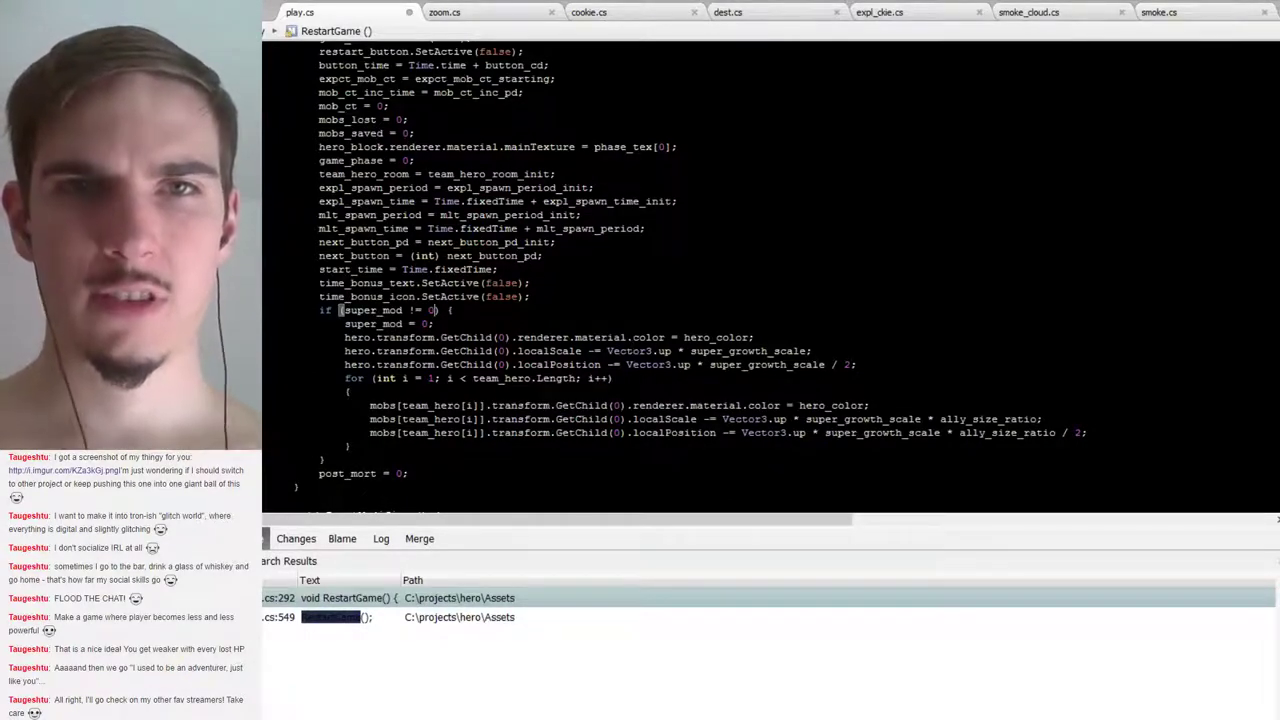
Delete the team_hero for loop from the new super_mod block
scroll(660, 280, "up", 7)
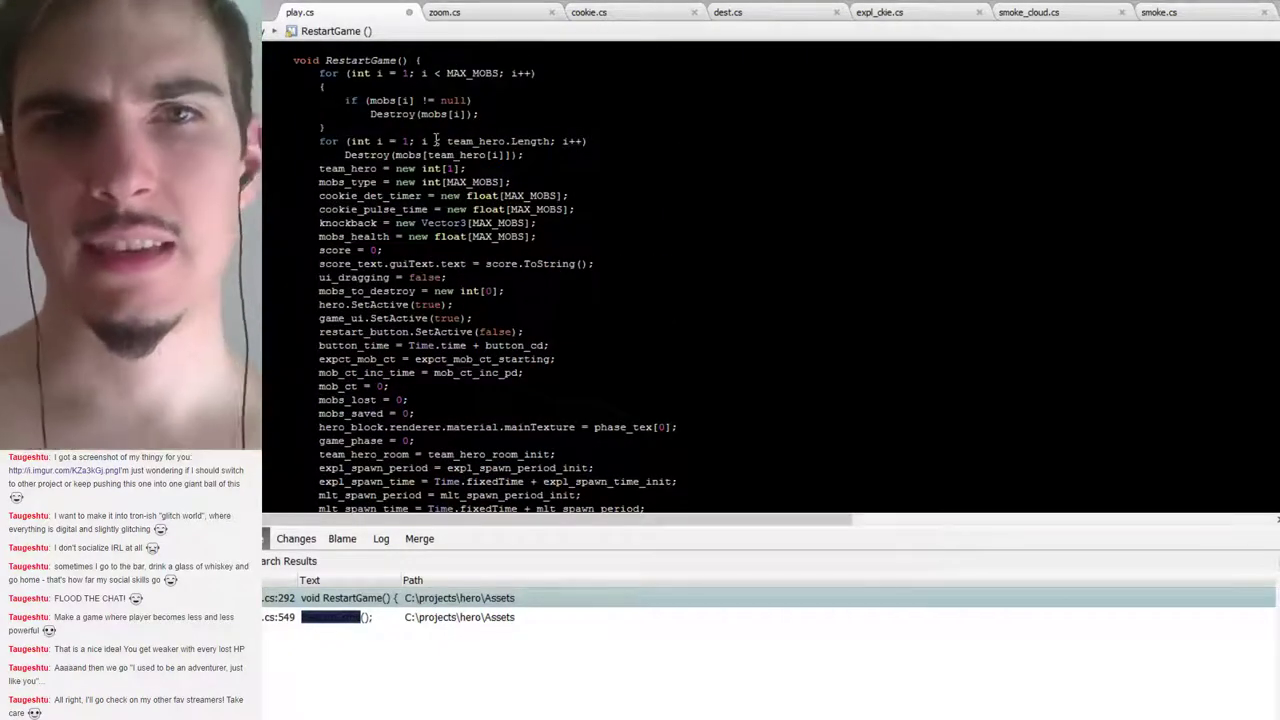
scroll(660, 280, "down", 7)
left_click(340, 310)
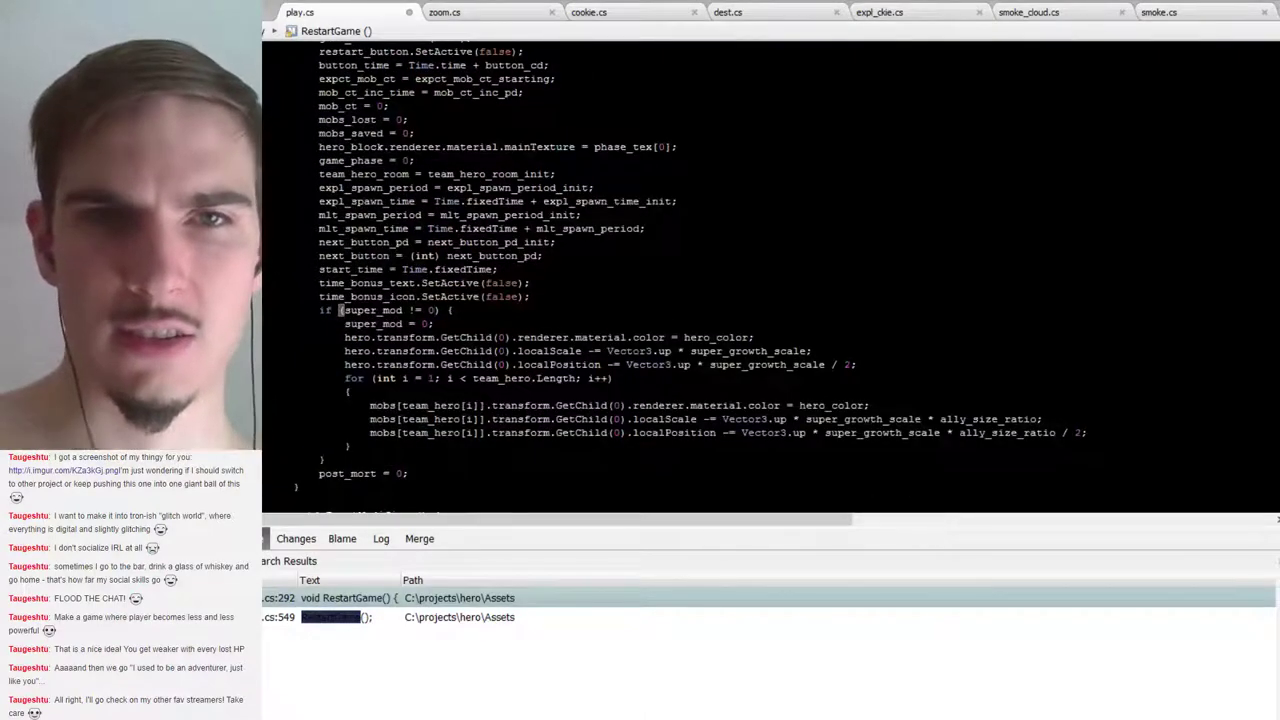
left_click_drag(354, 445, 885, 362)
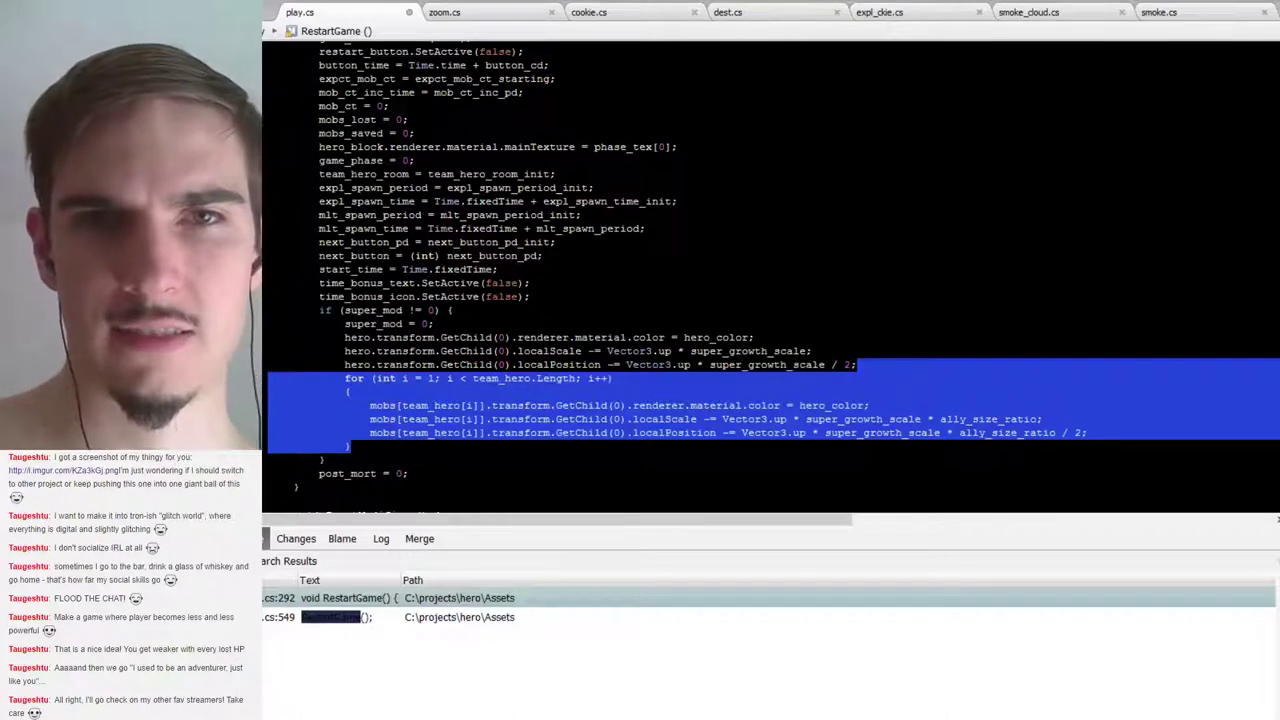
key("Delete")
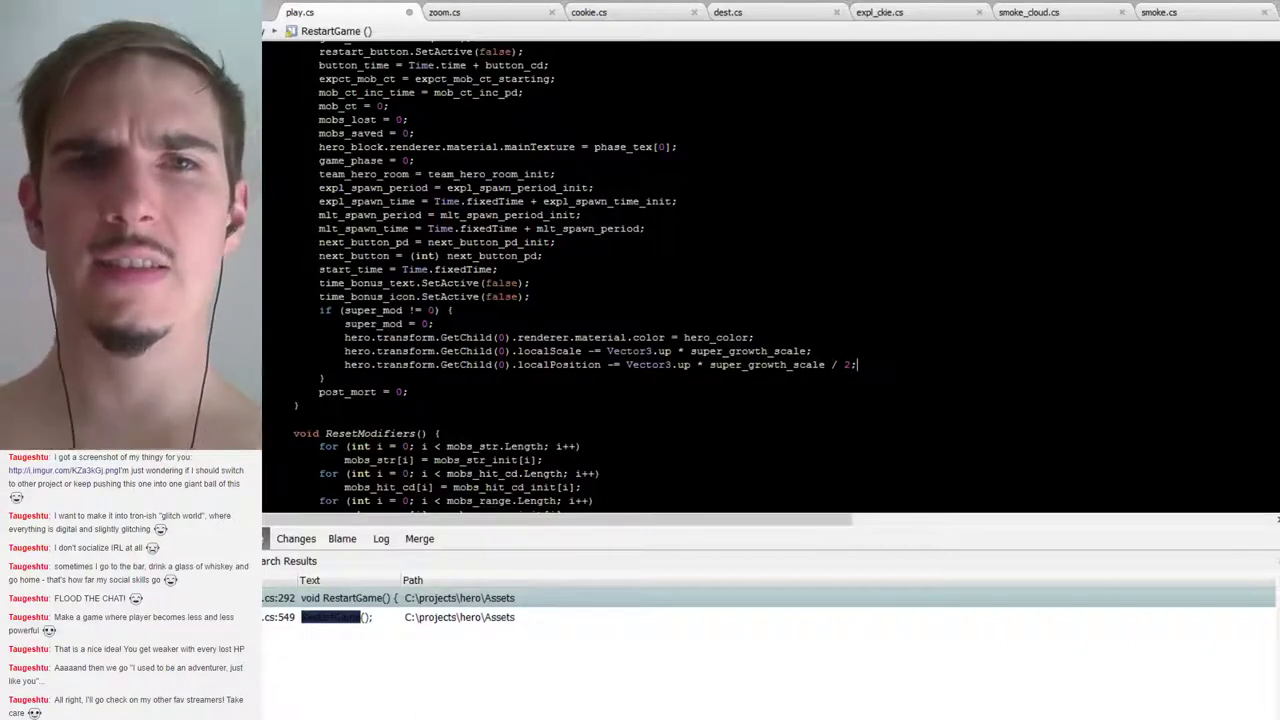
Add 'super_time = 0;' and move 'super_mod = 0;' below it, then search for 'super_mod != 0'
key("Return")
type("s")
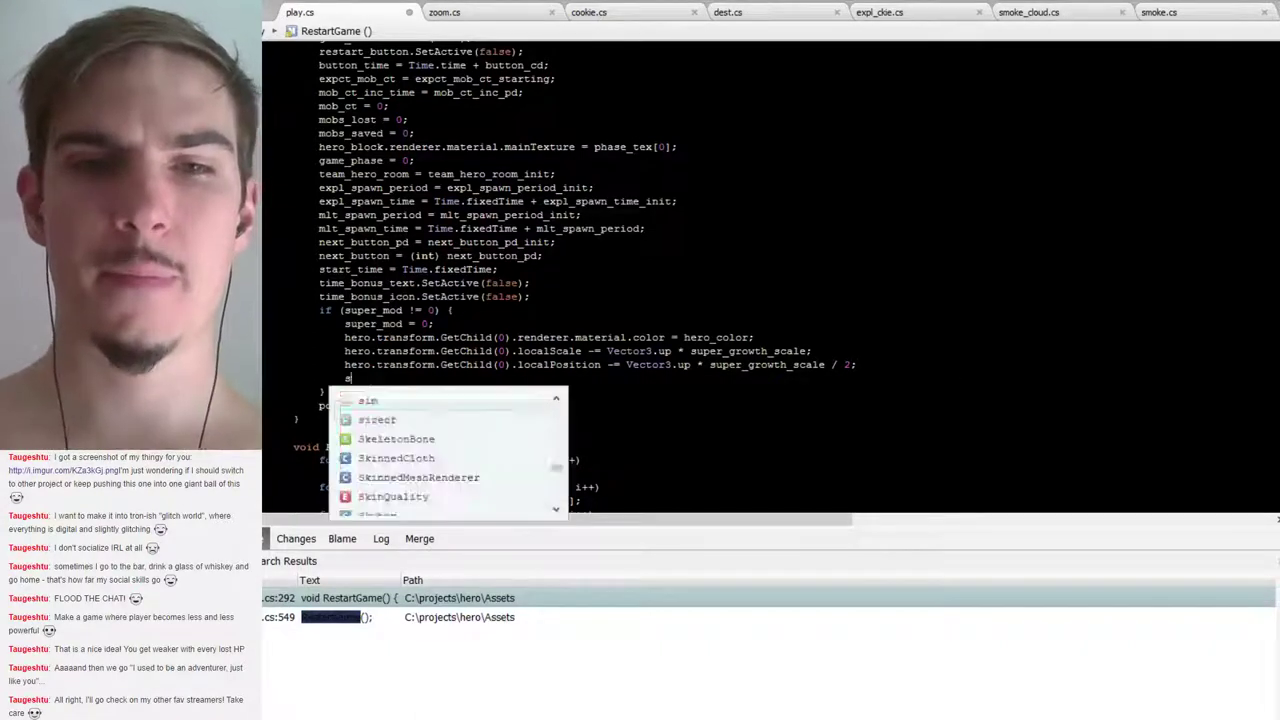
type("uper_")
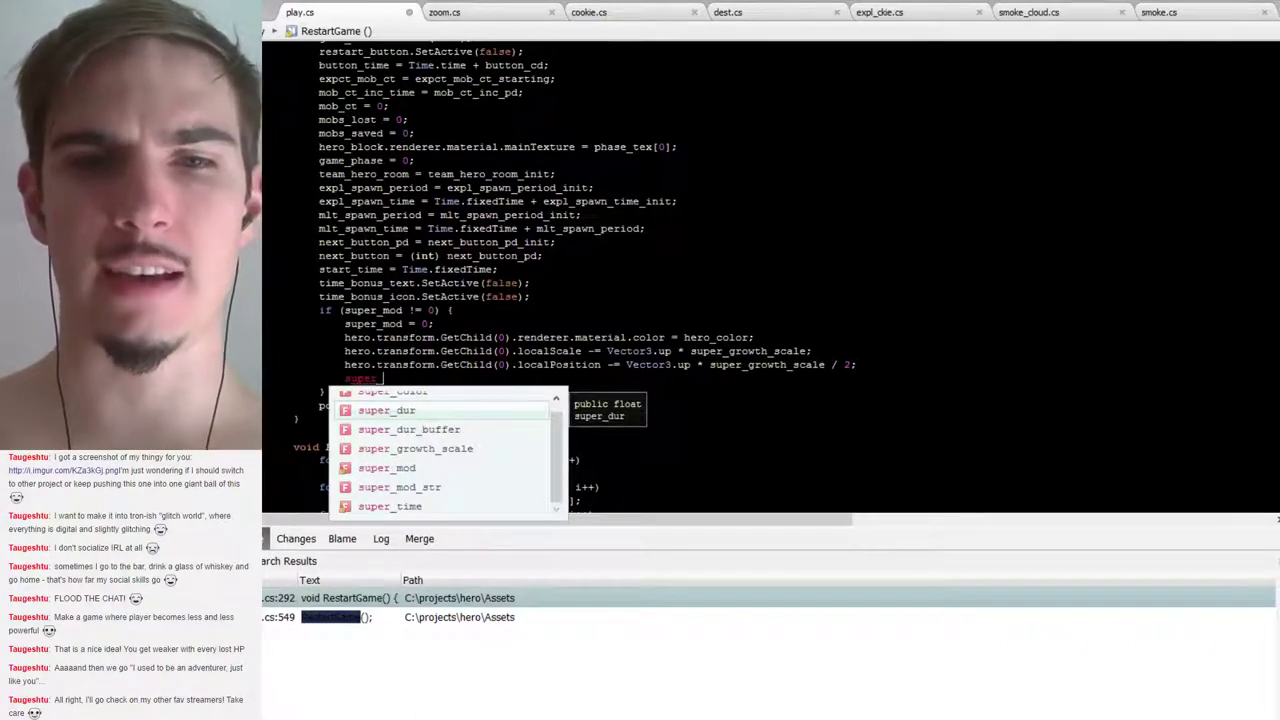
type("time = 0;")
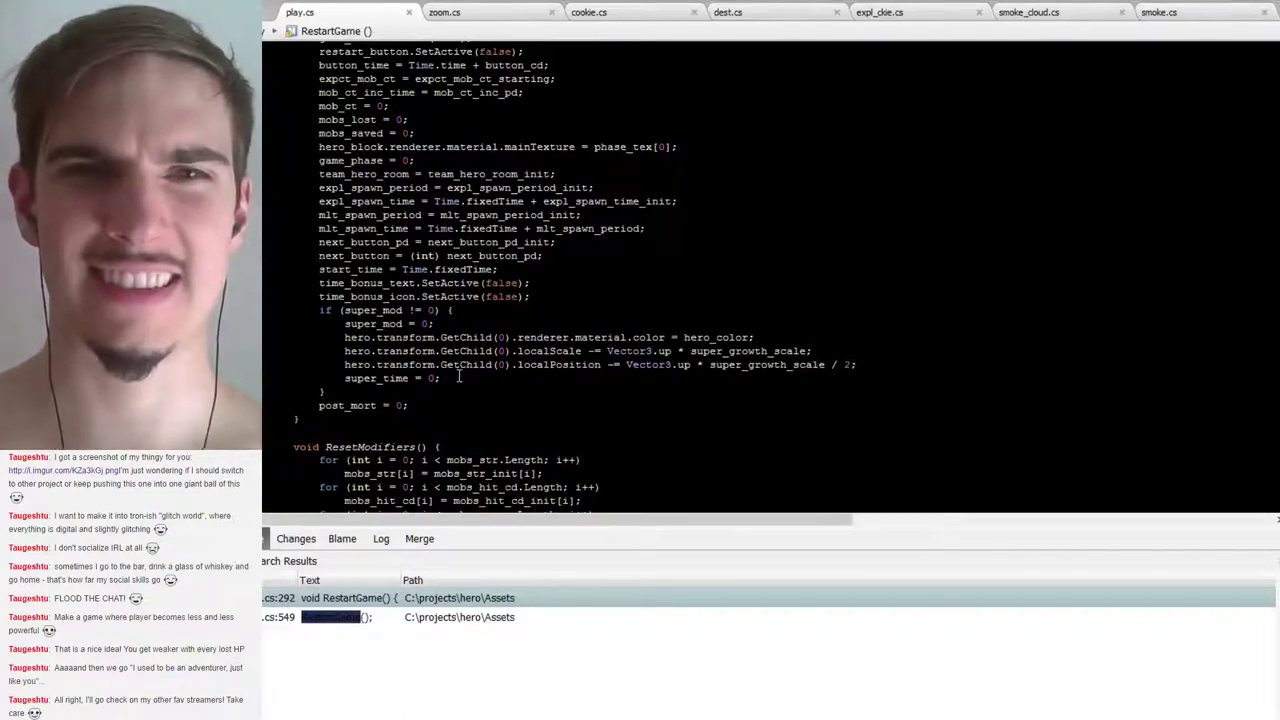
left_click(448, 322)
left_click_drag(448, 322, 455, 311)
key("ctrl+c")
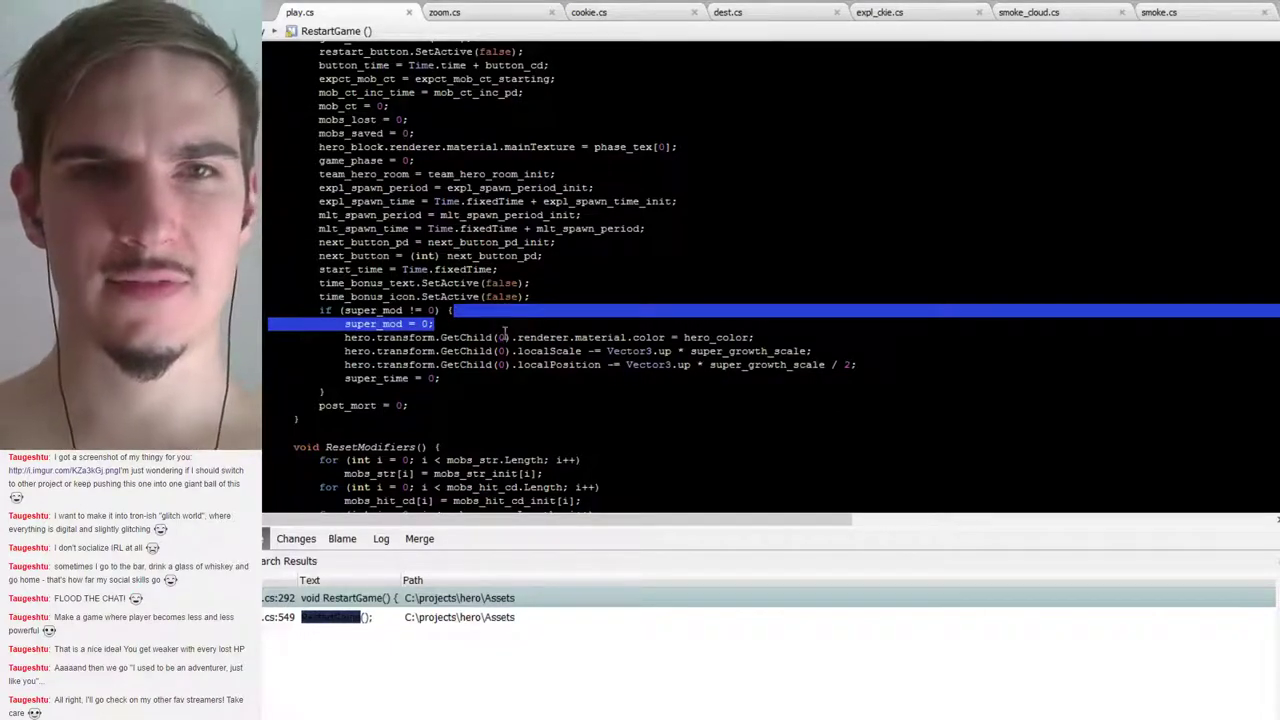
key("Delete")
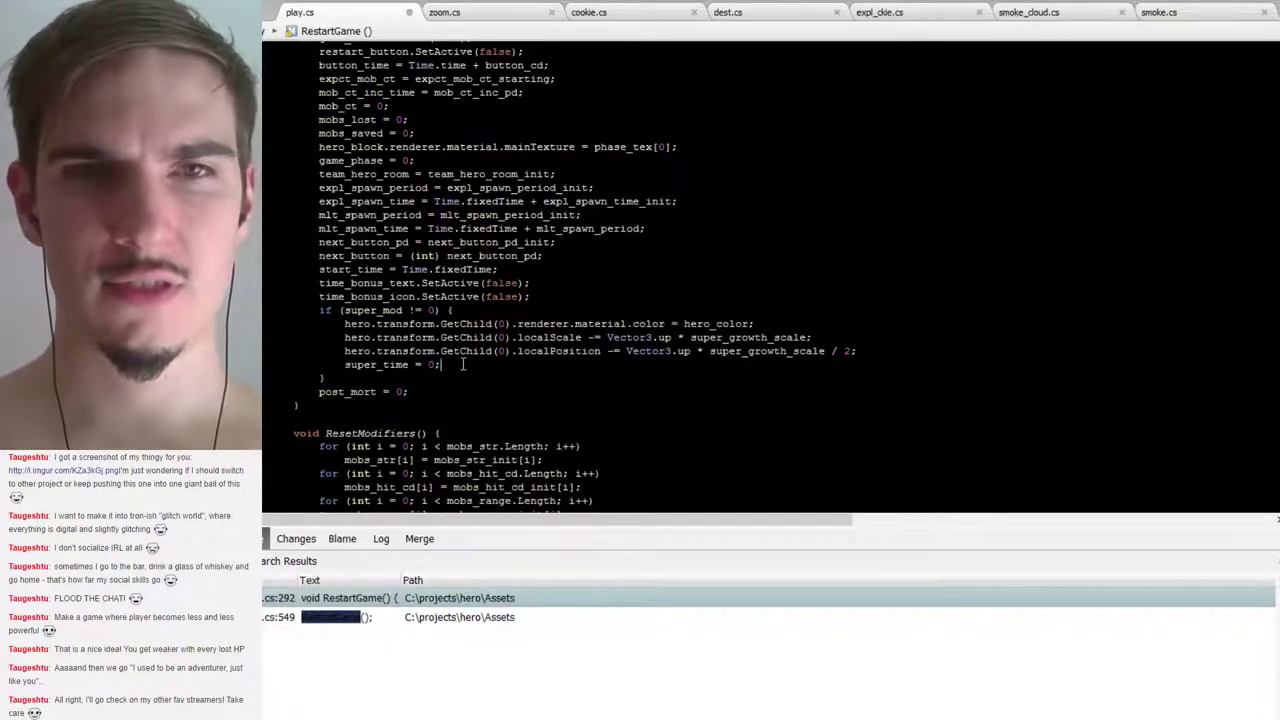
key("ctrl+v")
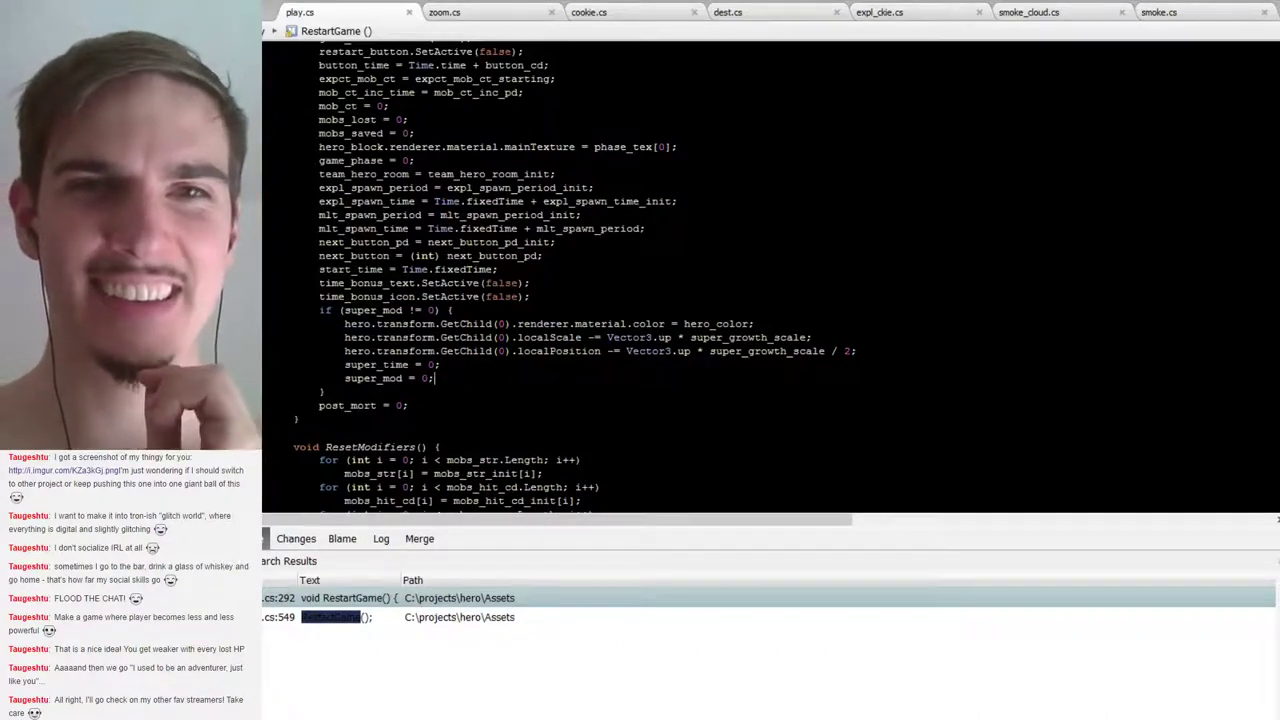
left_click_drag(437, 310, 346, 310)
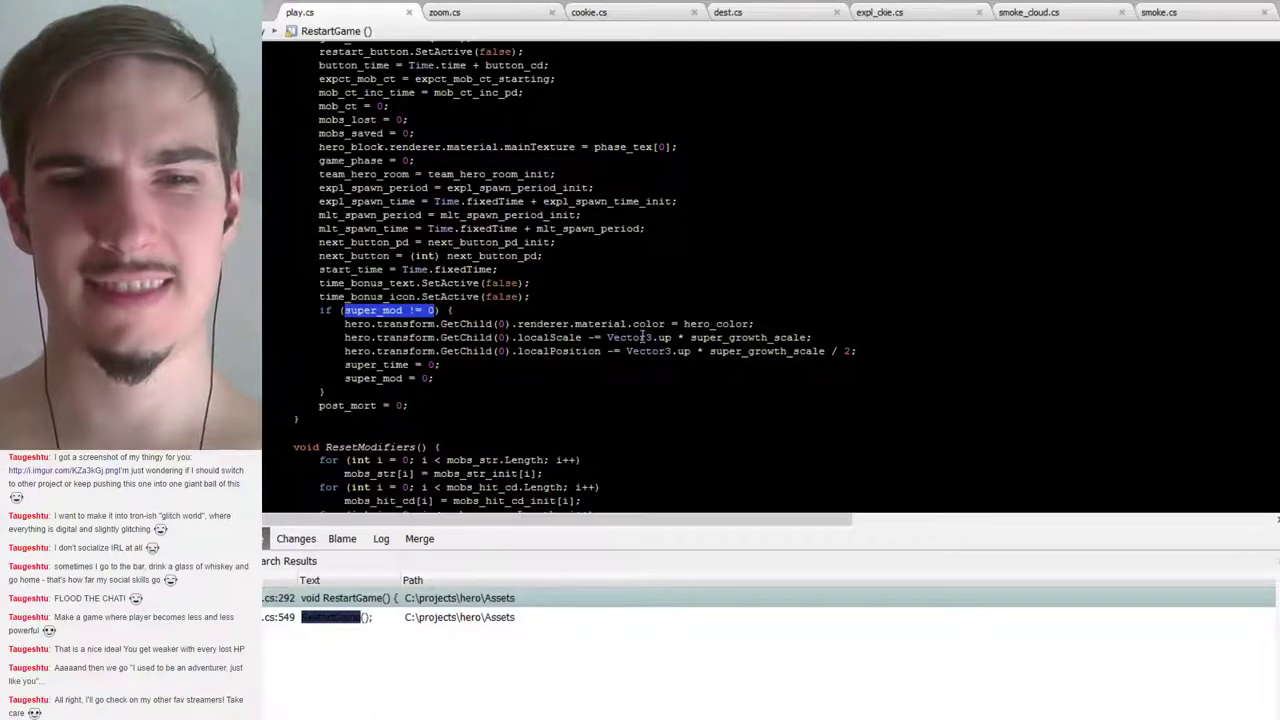
key("ctrl+f")
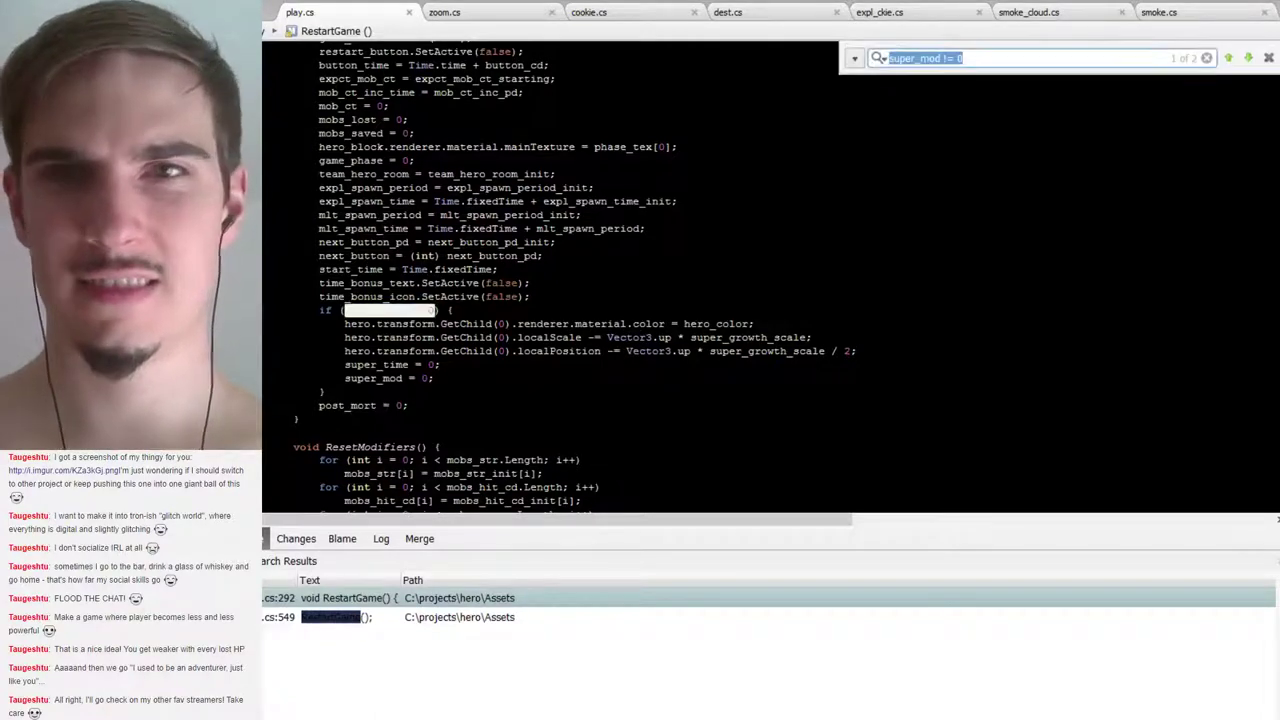
In FixedUpdate's super_mod != 0 check, move the 'super_mod = 0' line to after the if block
left_click(1248, 58)
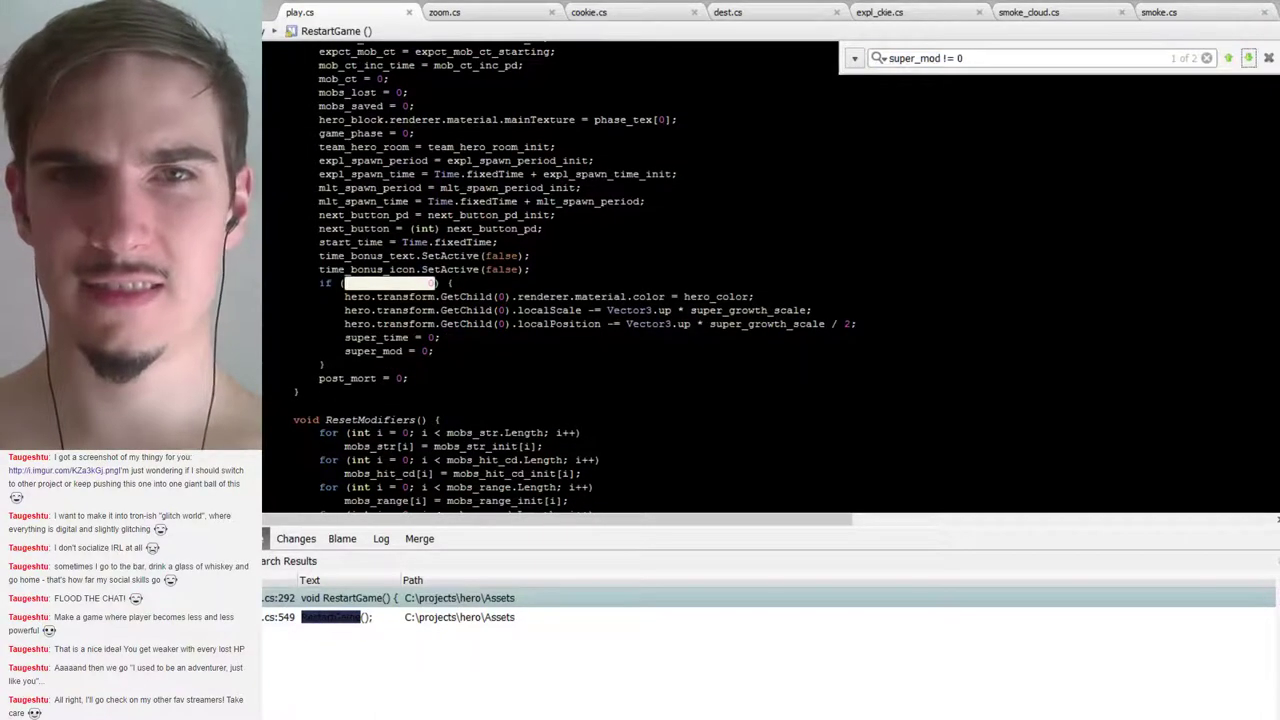
left_click(1248, 58)
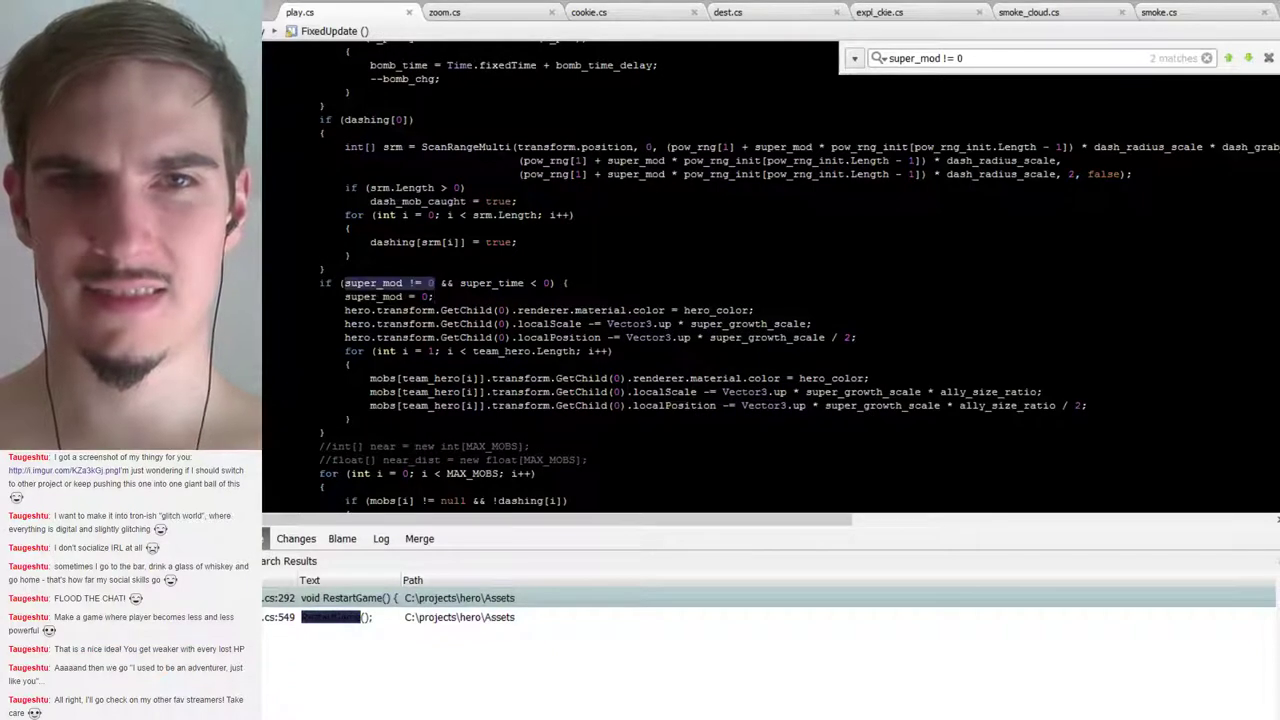
left_click_drag(433, 297, 592, 285)
key("ctrl+c")
key("Delete")
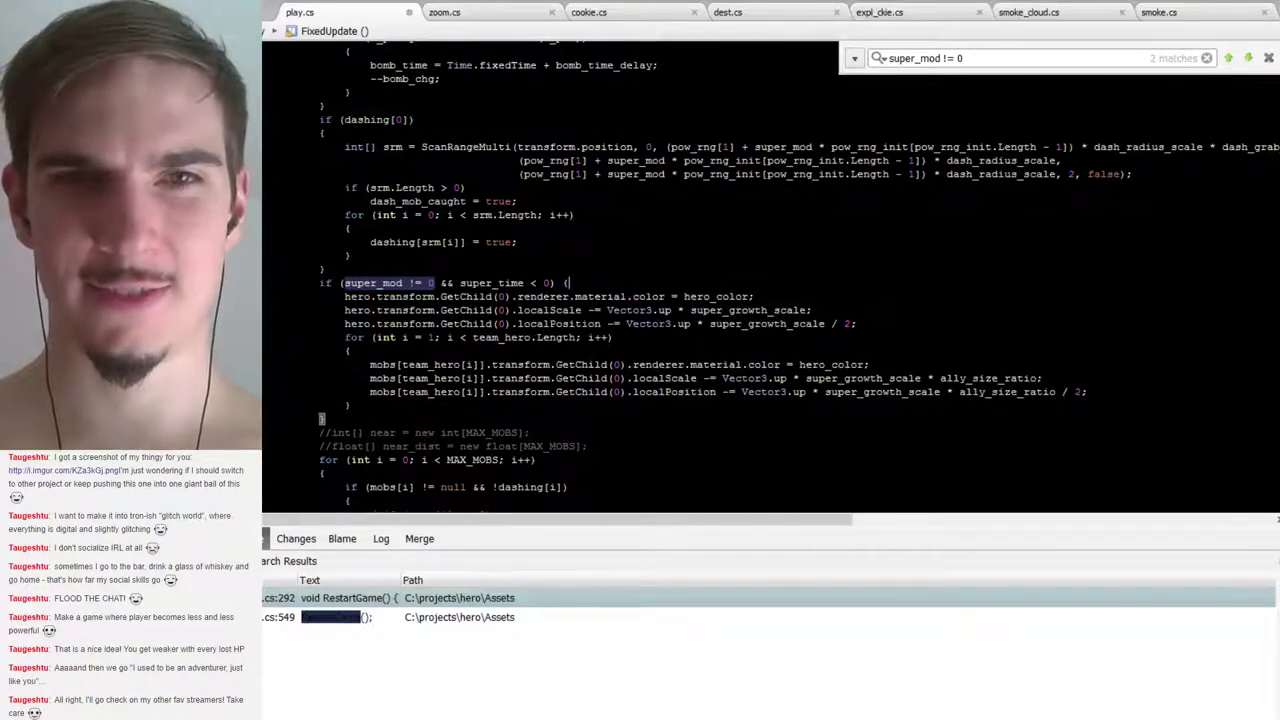
left_click(351, 405)
key("ctrl+v")
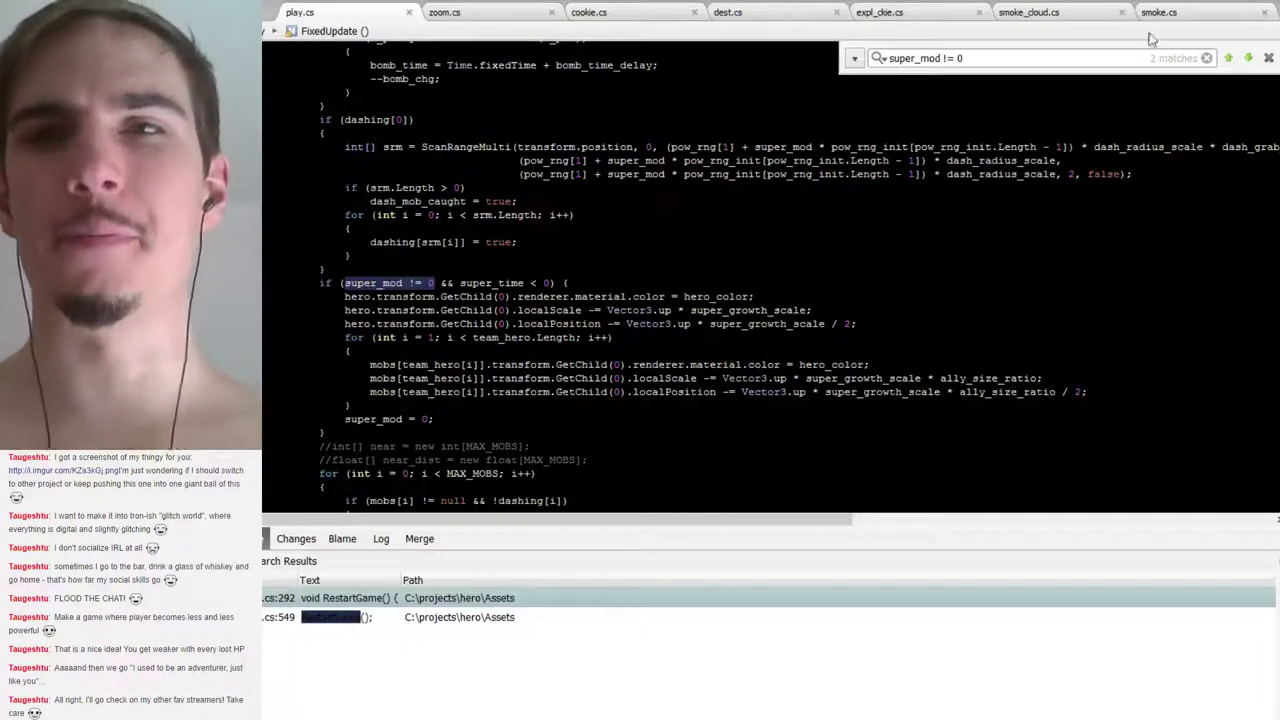
Close the find bar, select super_time in the condition, and switch to the Notepad notes
left_click(1267, 59)
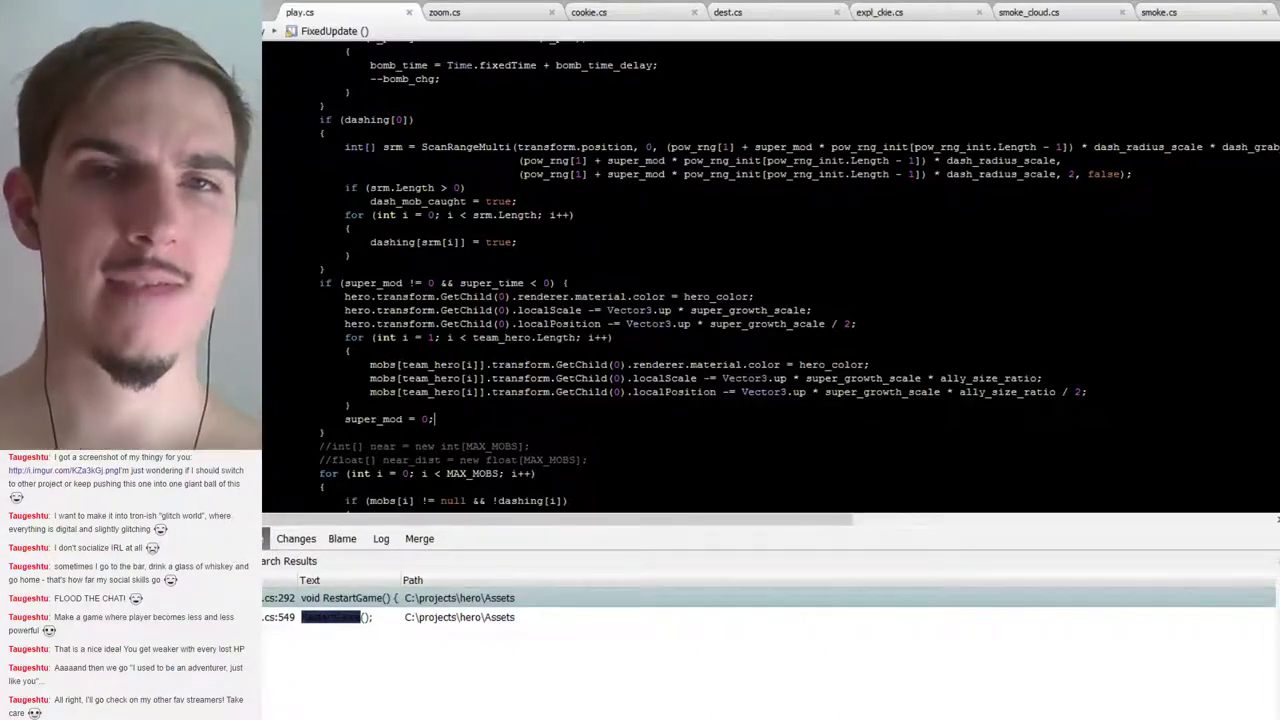
double_click(491, 283)
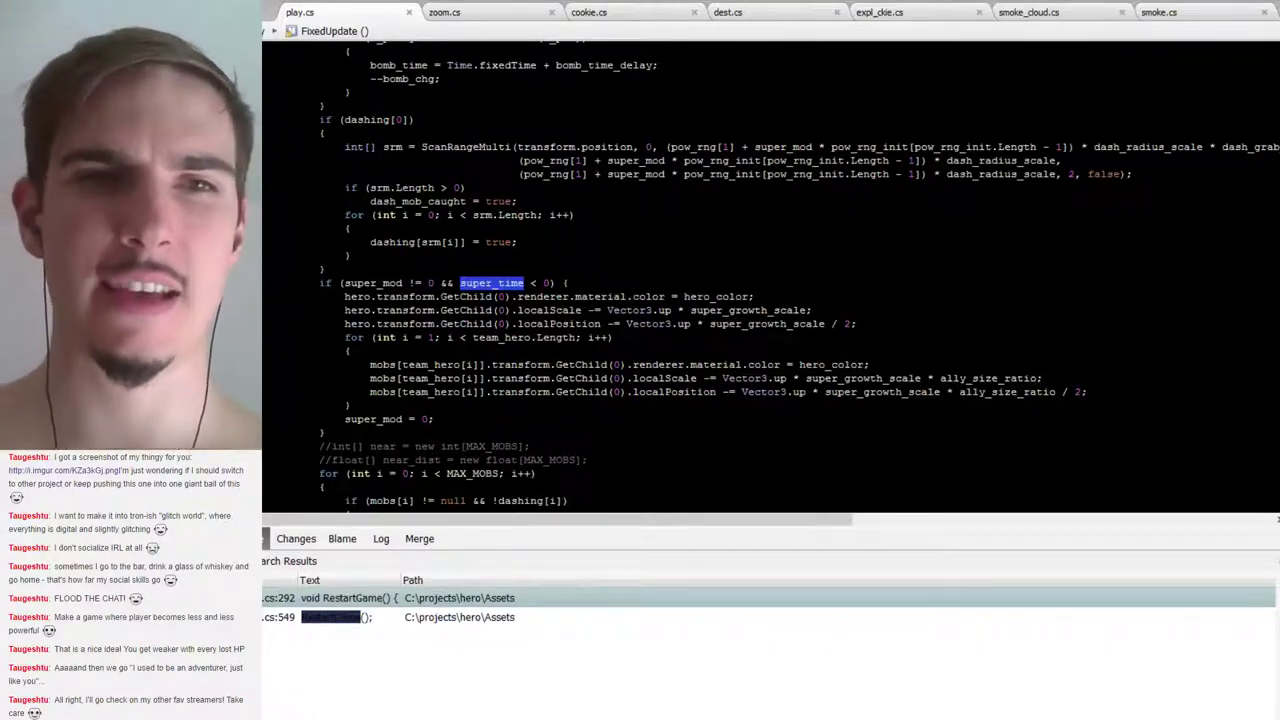
key("alt+Tab")
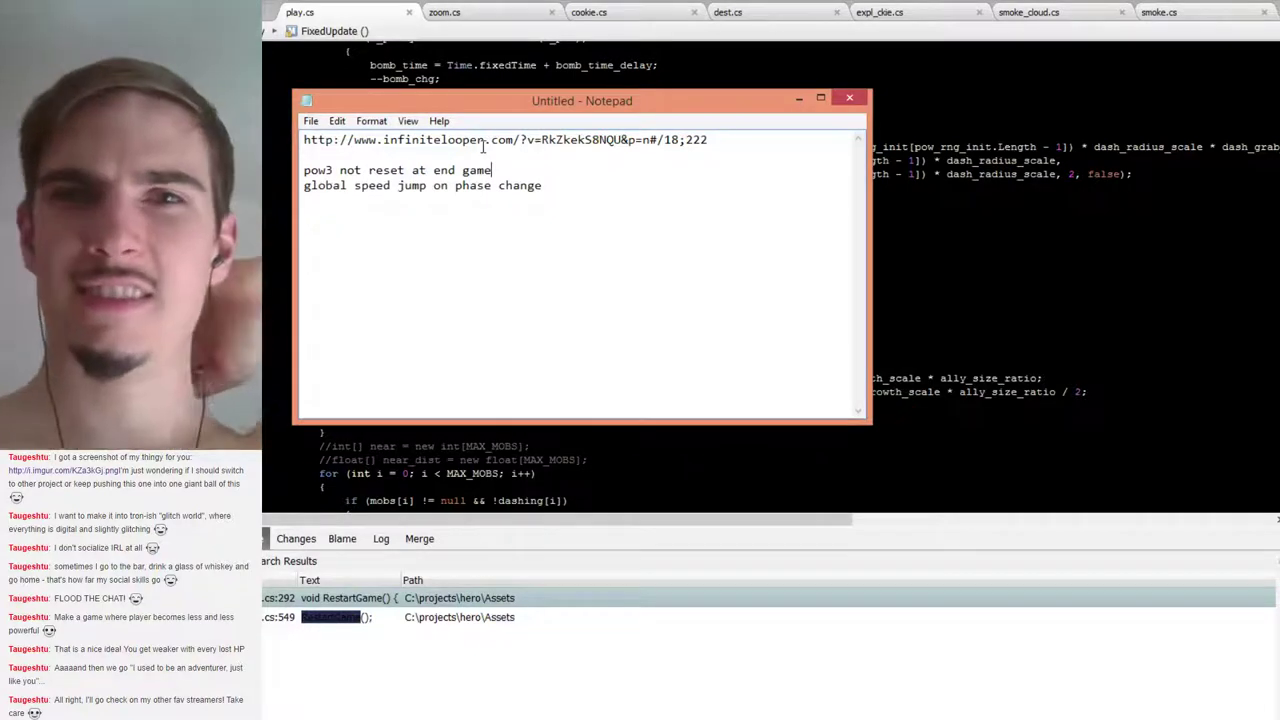
left_click(800, 99)
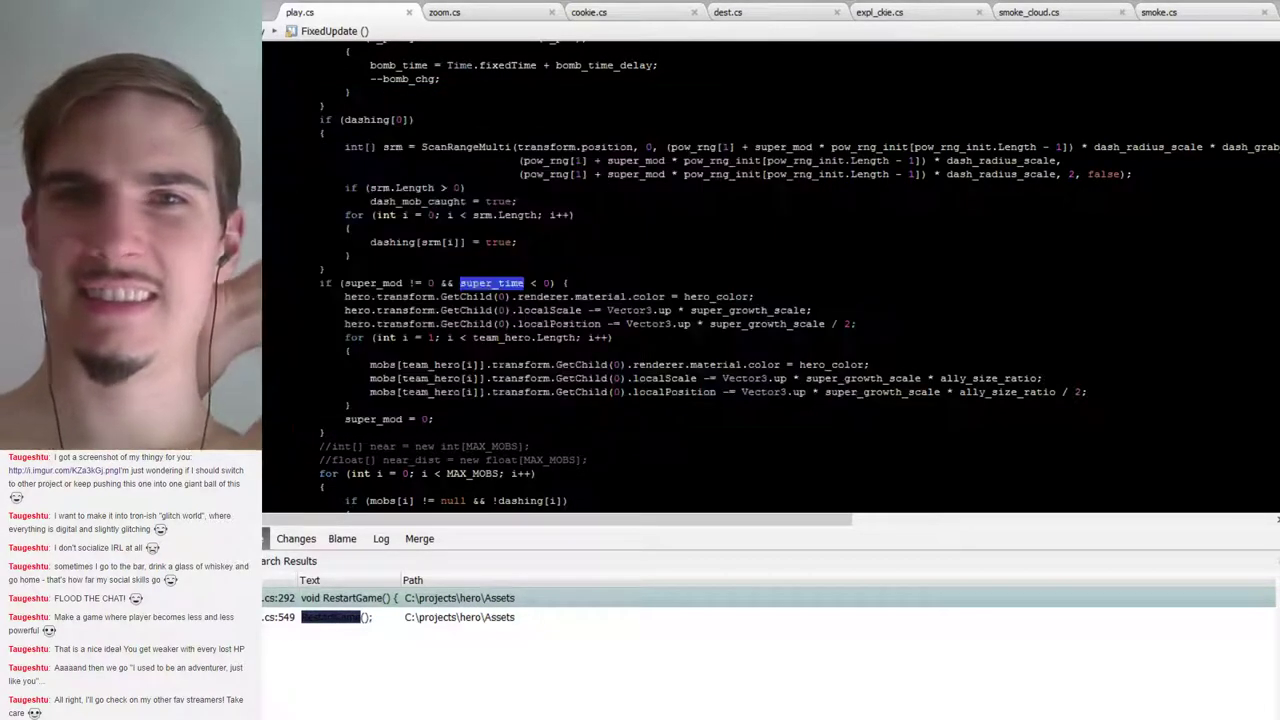
left_click_drag(551, 283, 462, 284)
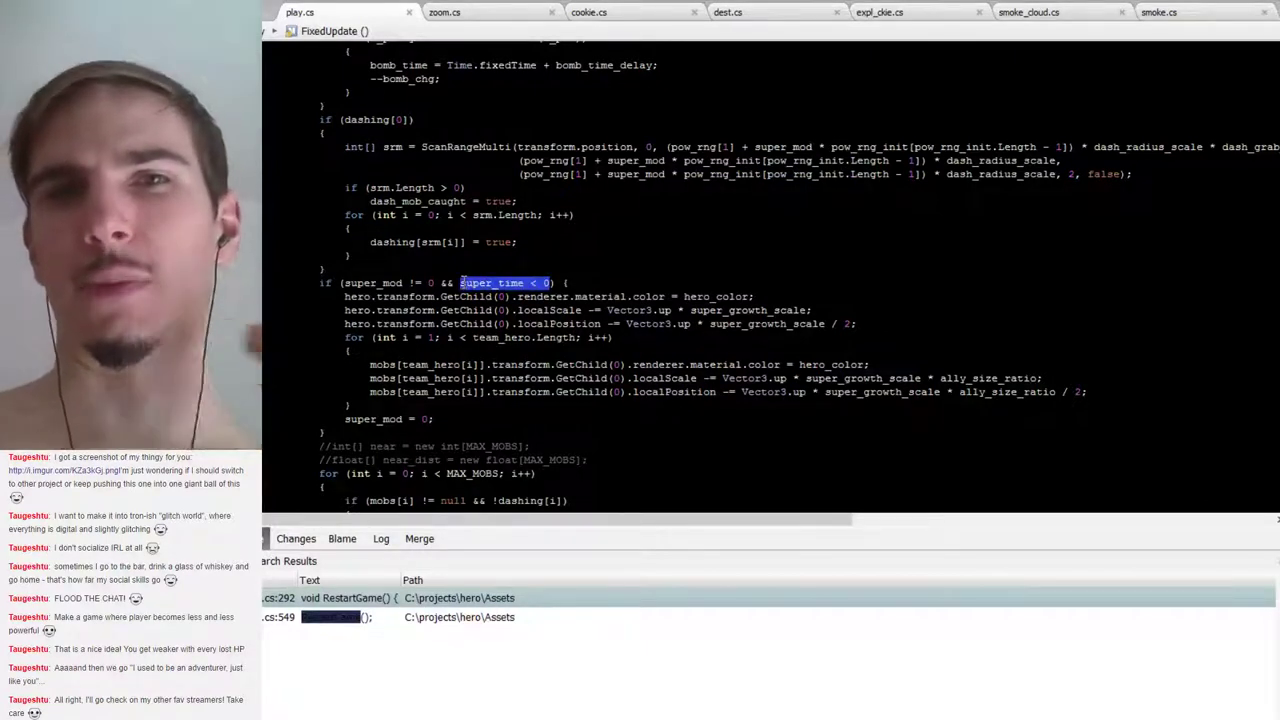
left_click(551, 283)
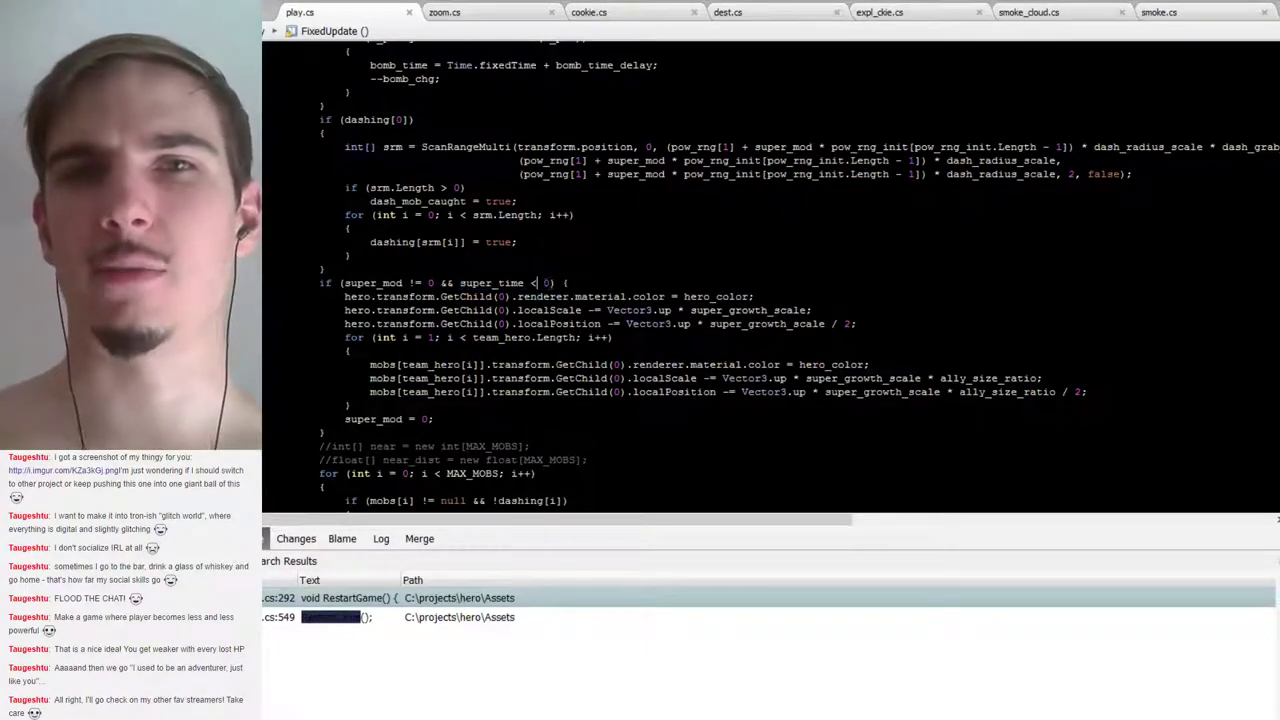
left_click_drag(552, 283, 461, 285)
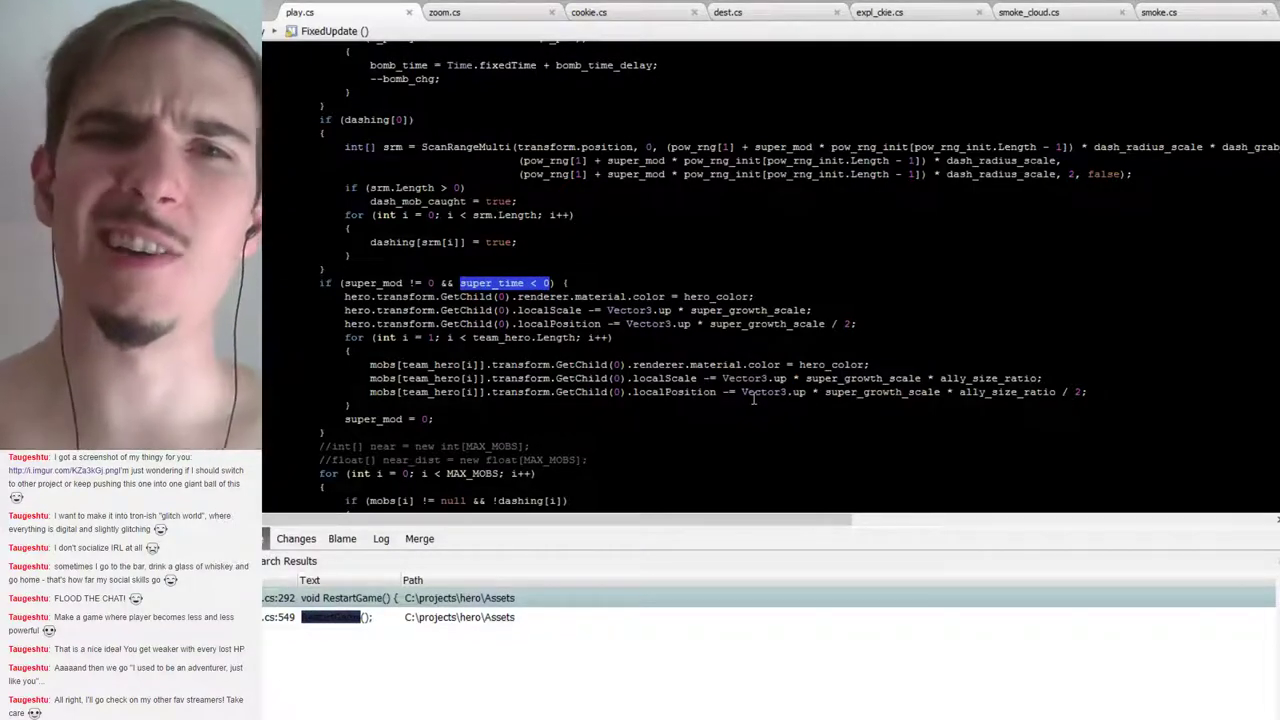
mouse_move(754, 399)
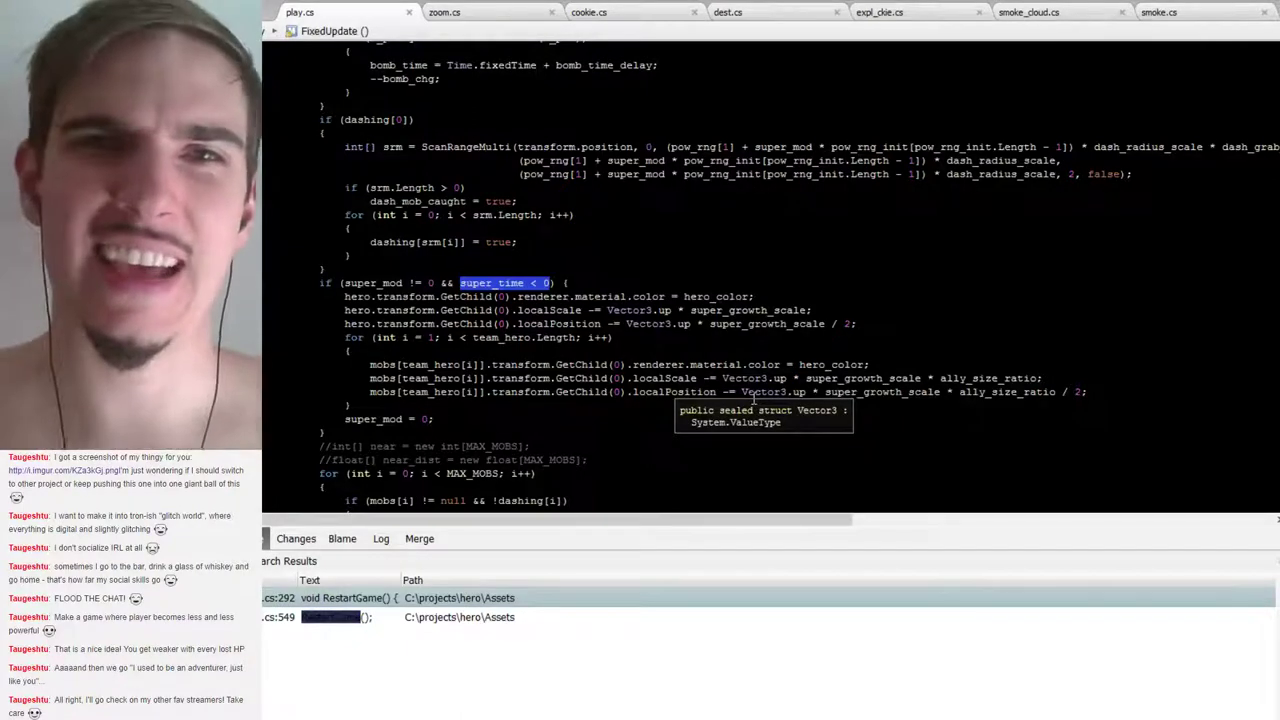
left_click_drag(434, 284, 347, 277)
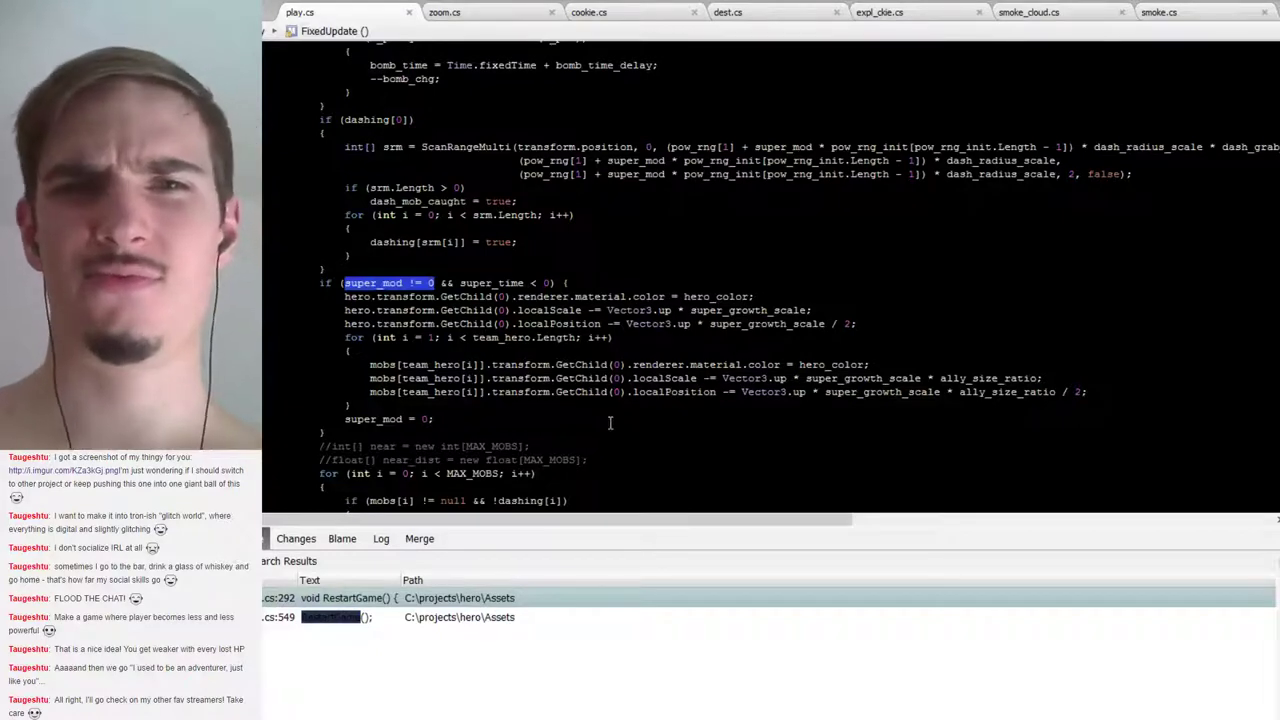
left_click_drag(440, 420, 446, 408)
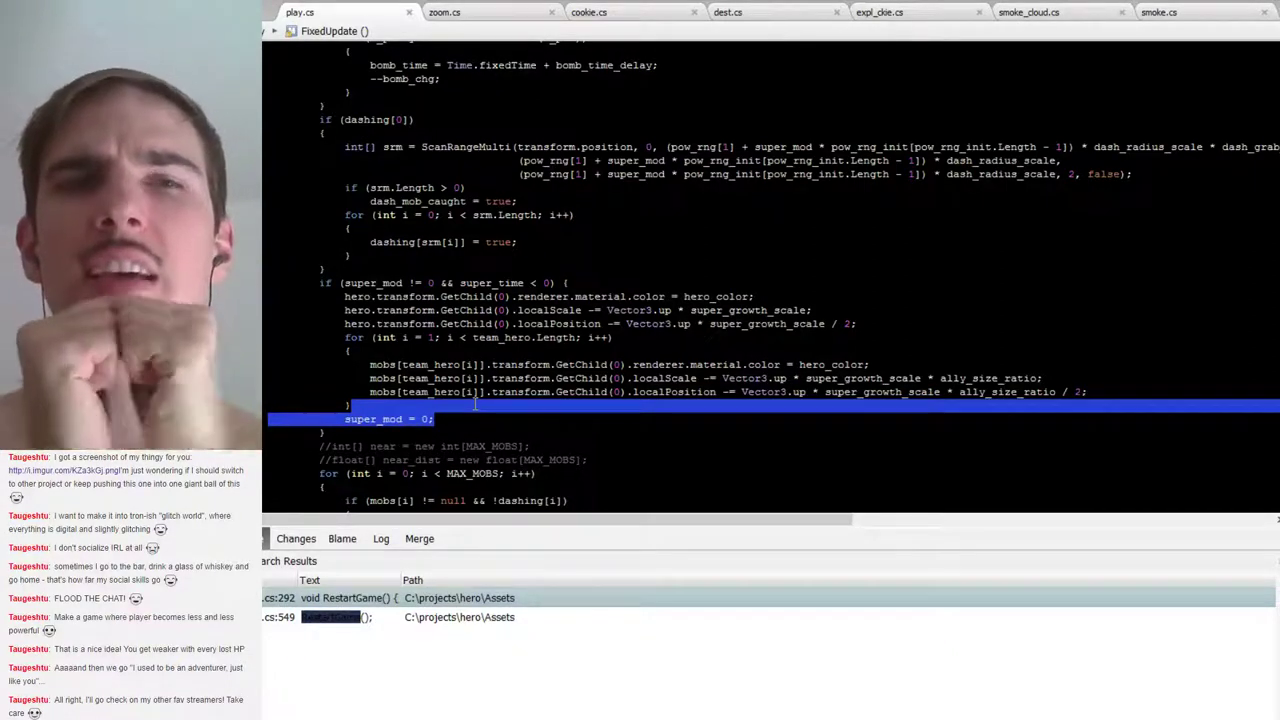
Add 'bool restart_game = false;' below float ally_size_ratio, then search play.cs for 'restartgame'
scroll(526, 264, "up", 15)
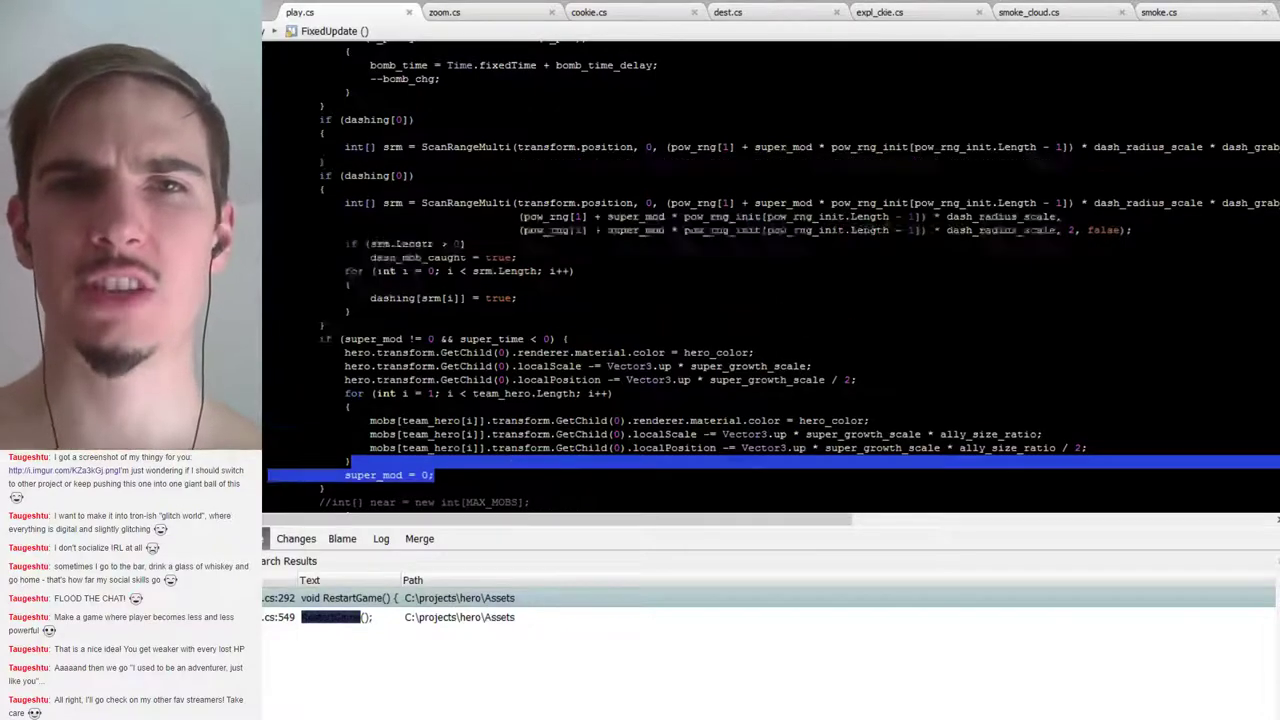
scroll(526, 264, "up", 15)
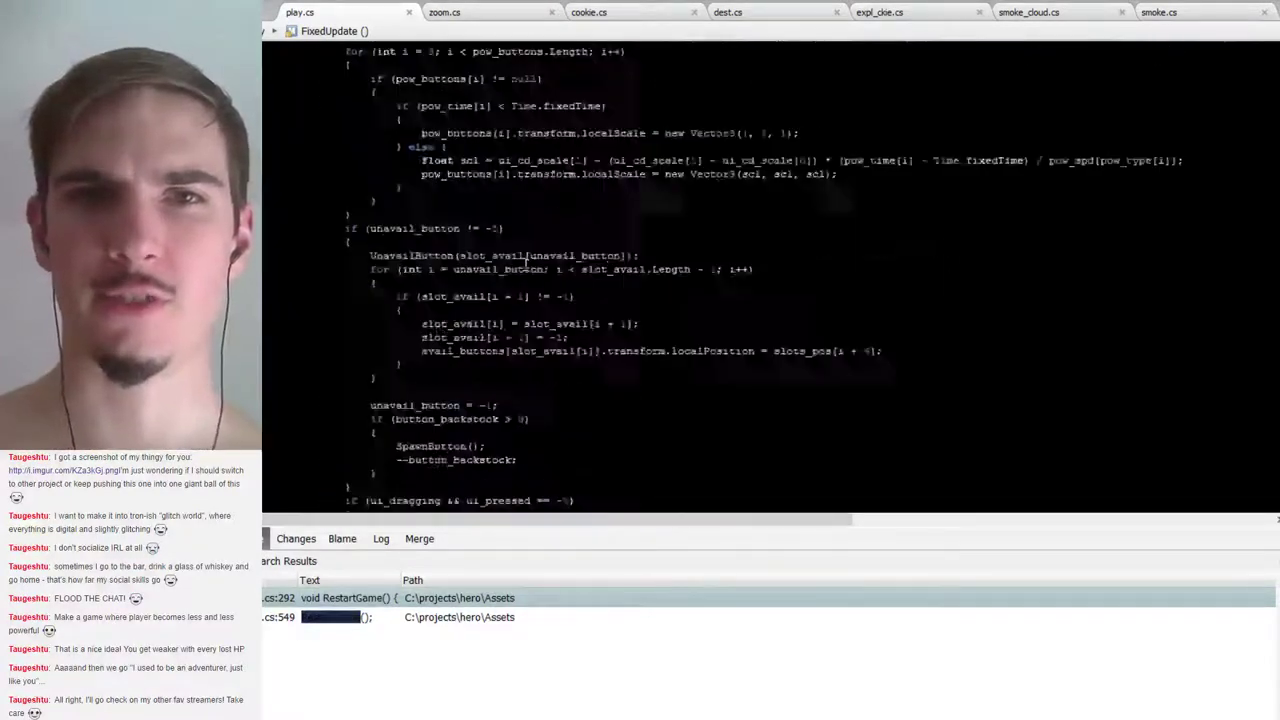
scroll(531, 262, "up", 10)
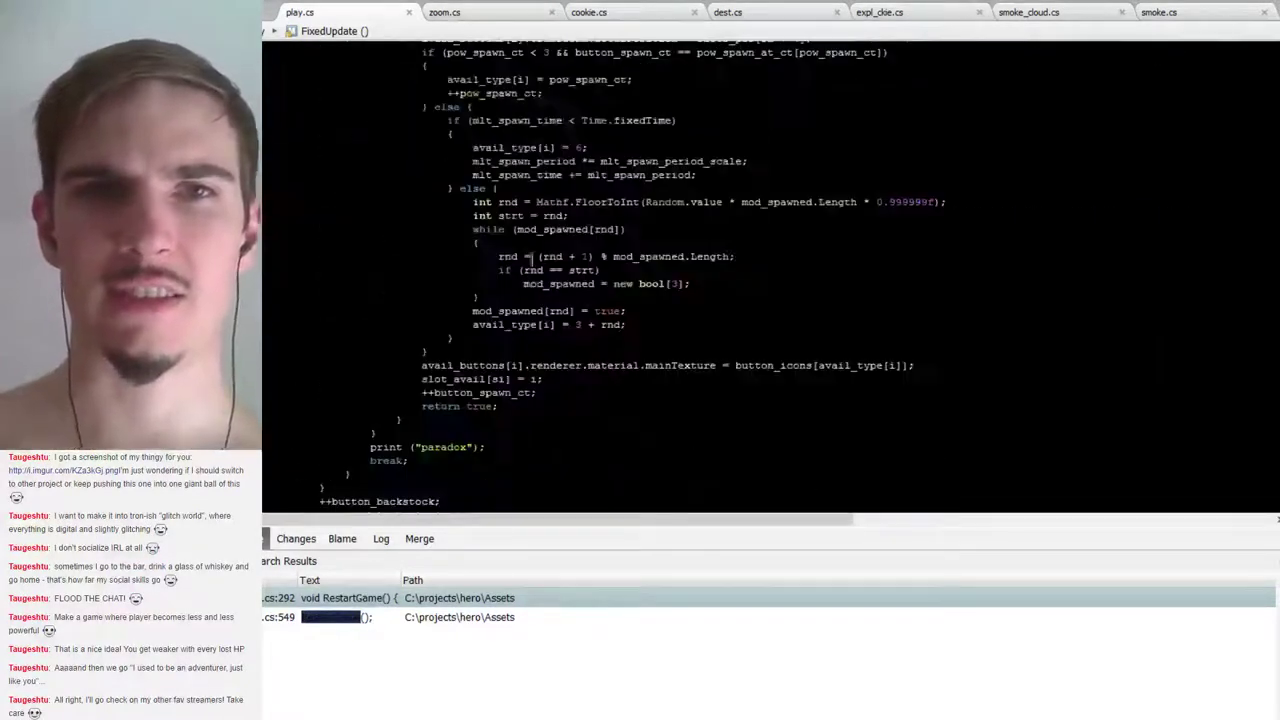
scroll(531, 262, "up", 10)
scroll(530, 255, "up", 2)
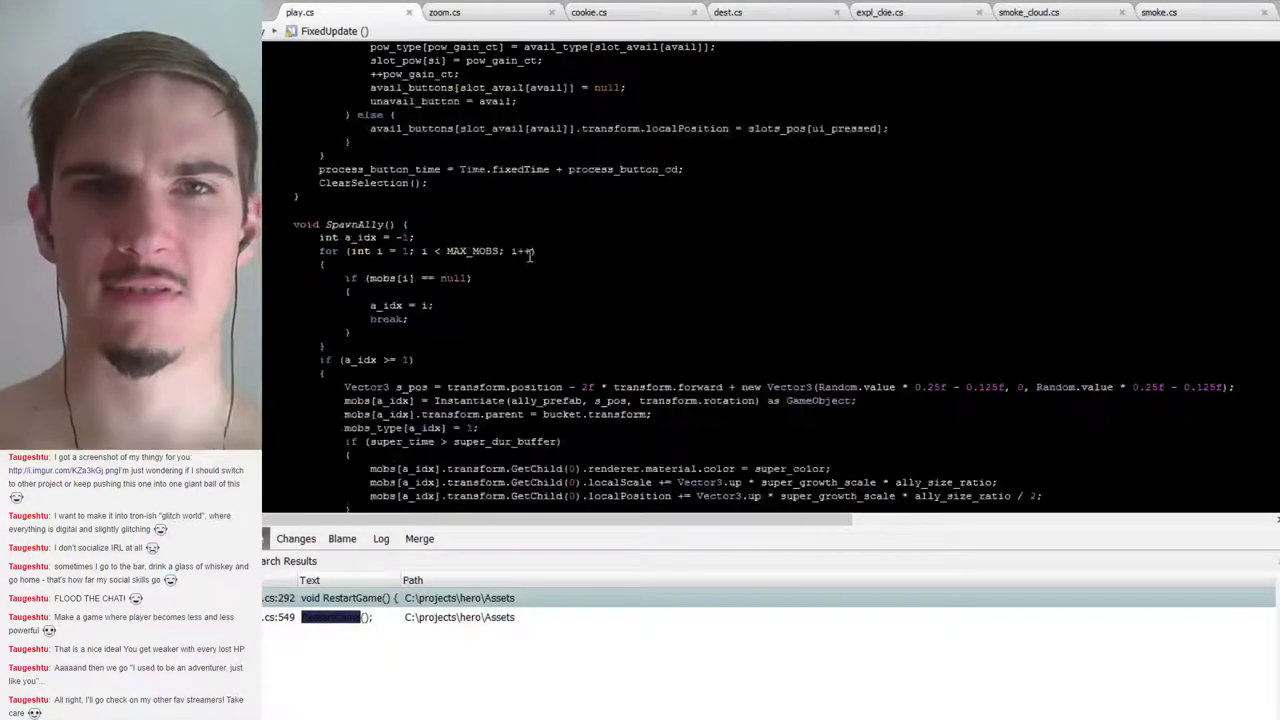
scroll(530, 268, "up", 10)
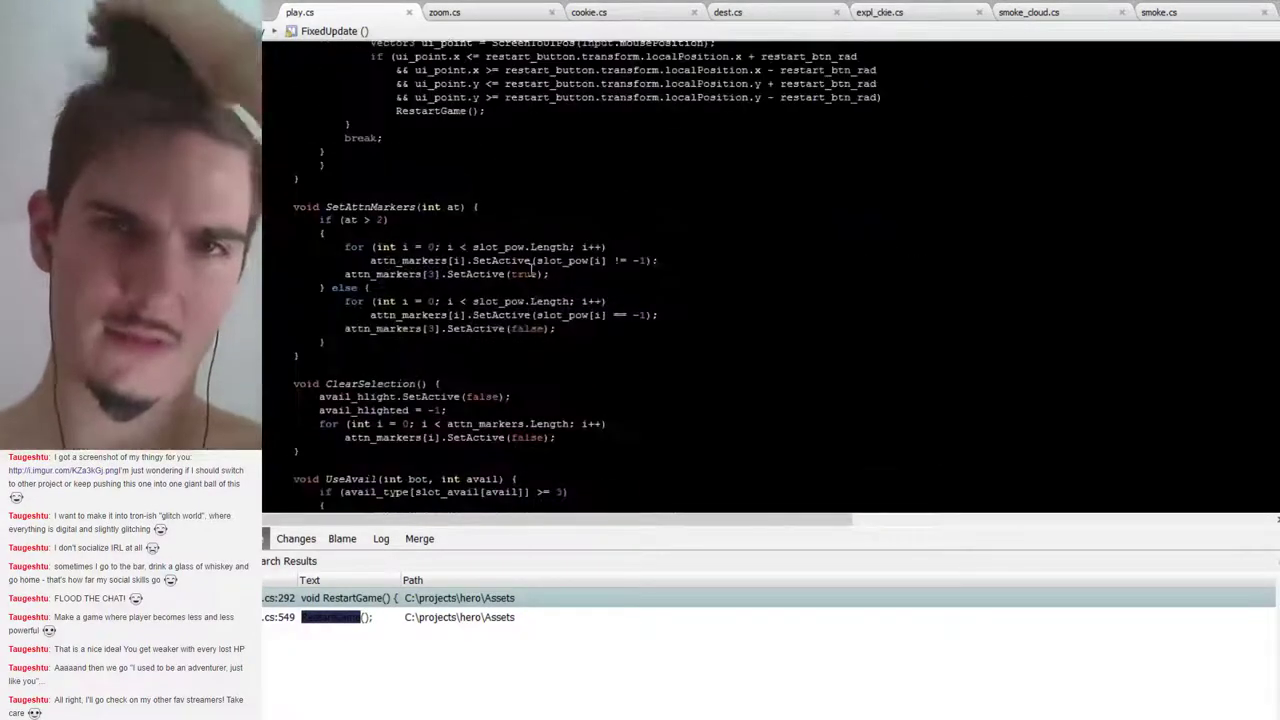
scroll(530, 268, "up", 20)
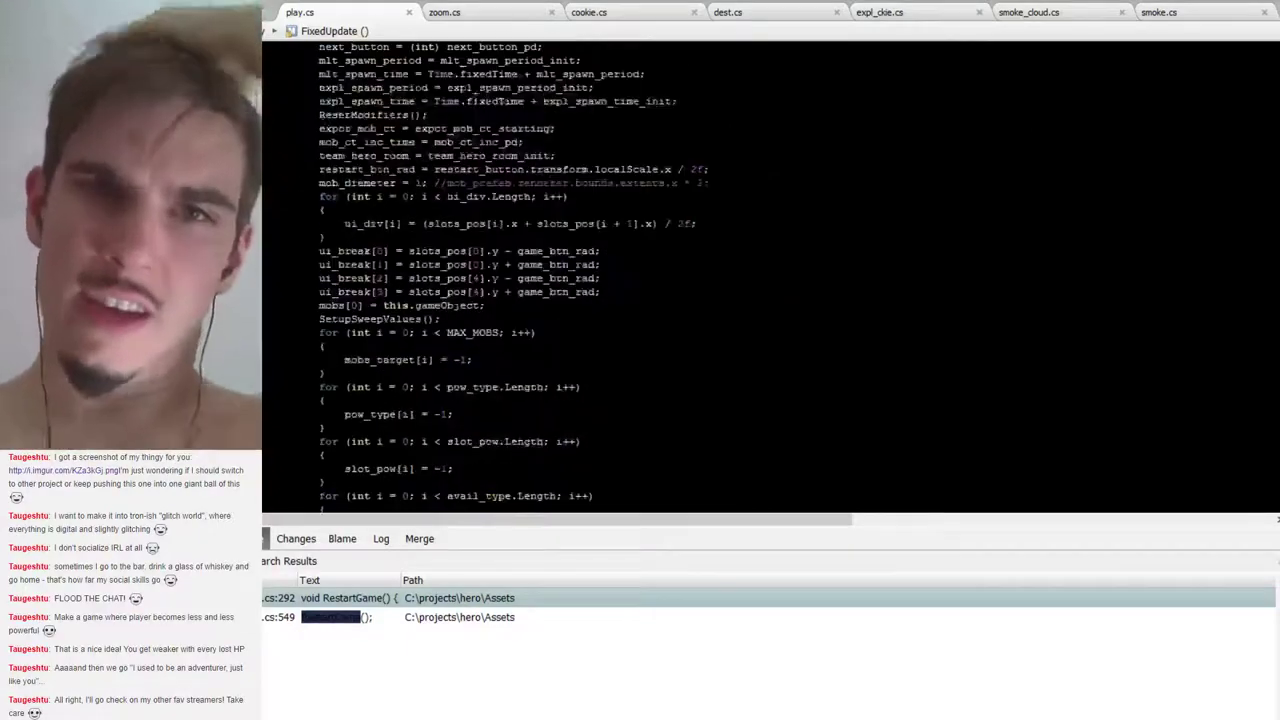
scroll(524, 222, "up", 15)
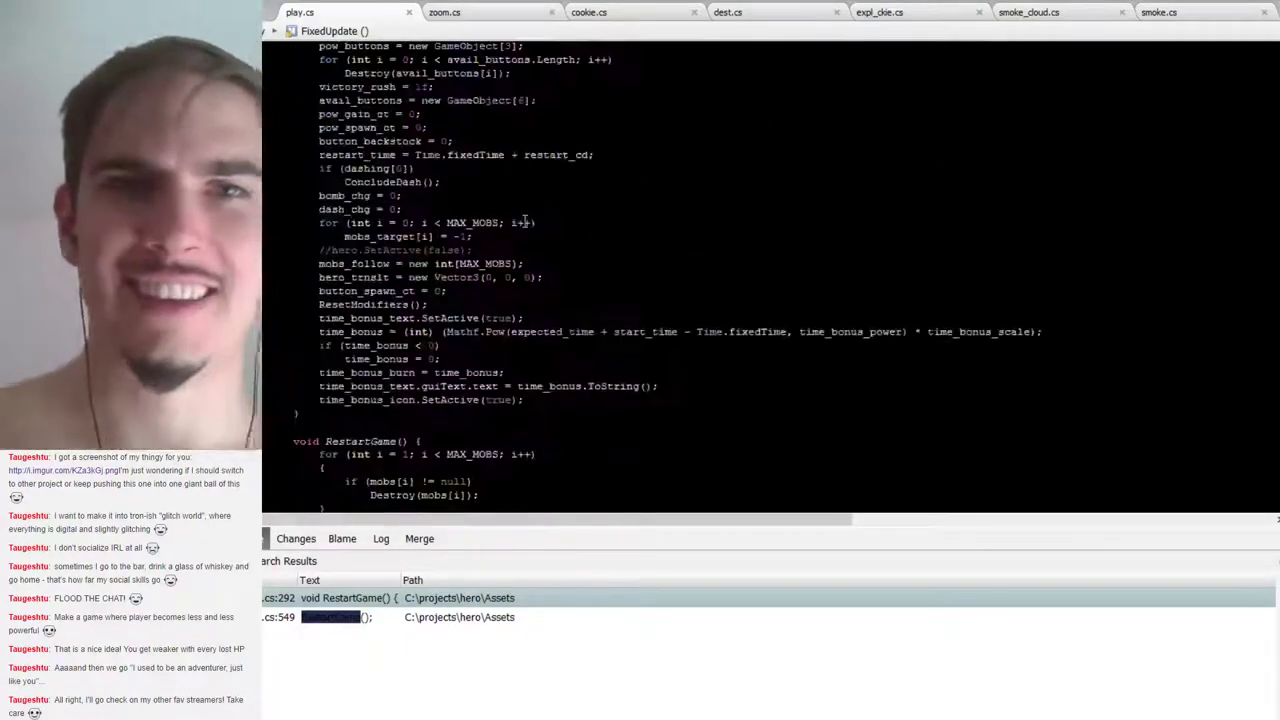
scroll(524, 222, "up", 15)
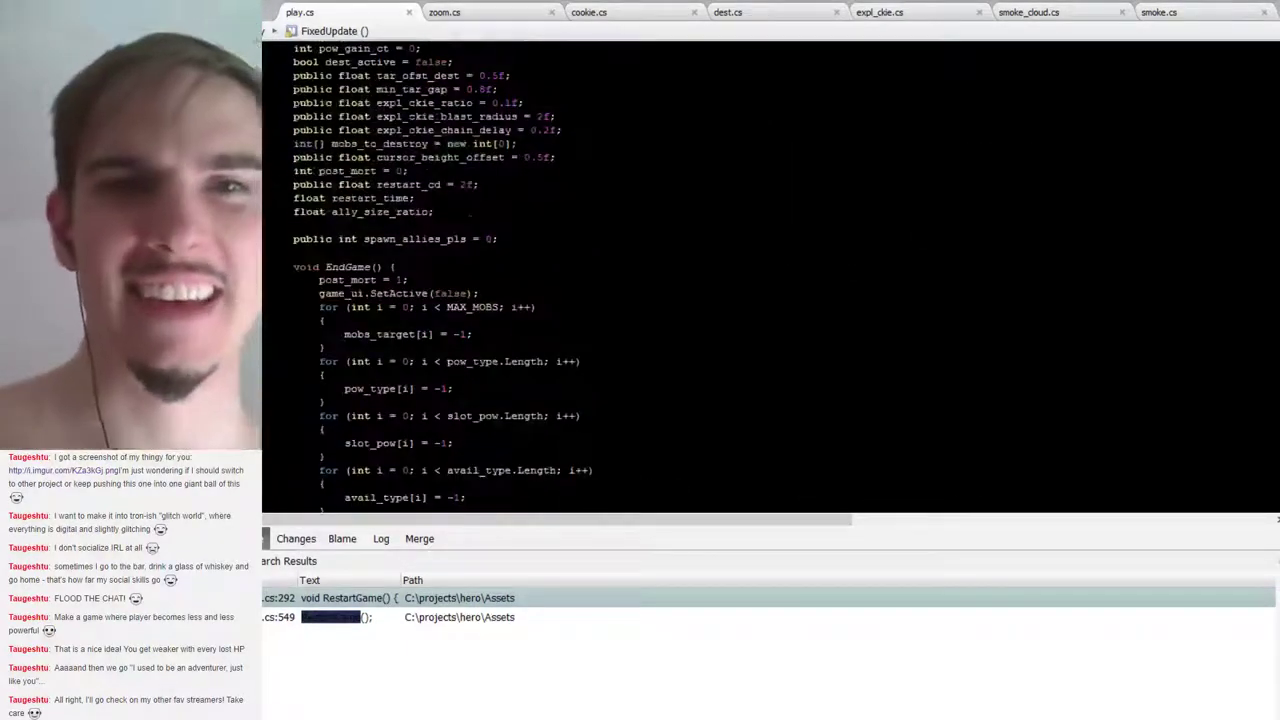
left_click(470, 212)
key("Return")
type("bool")
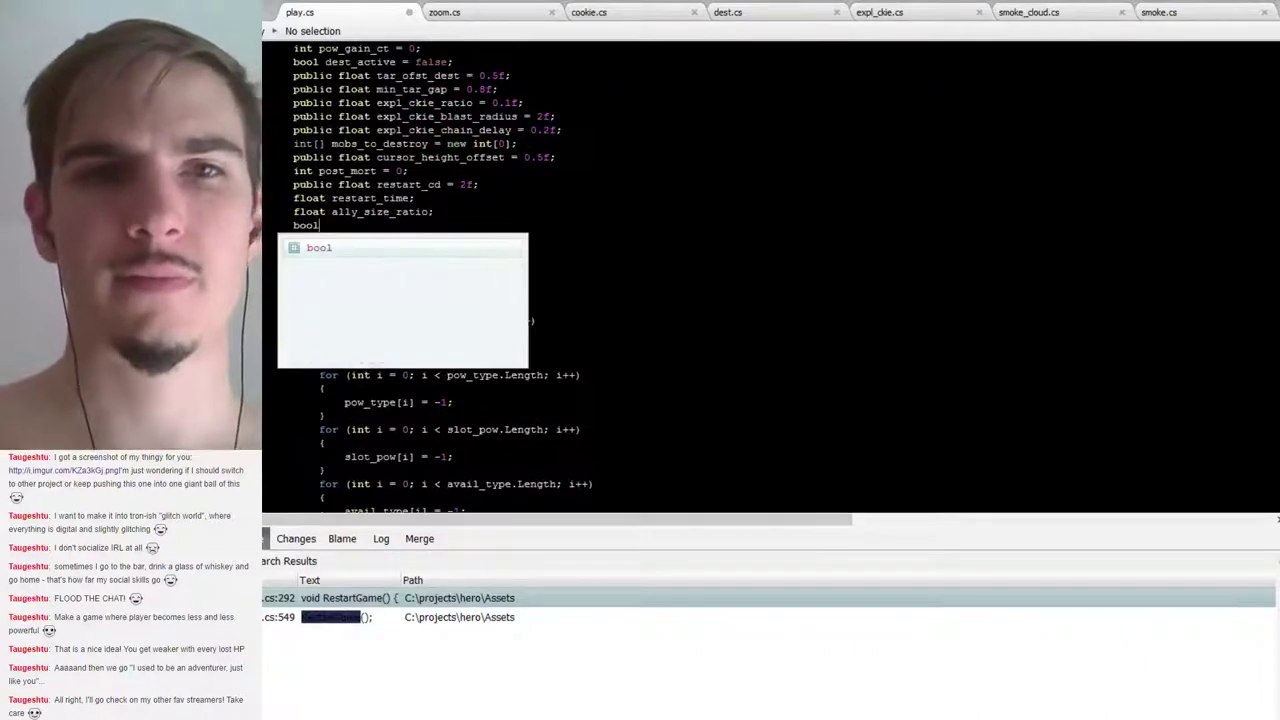
type(" restart_")
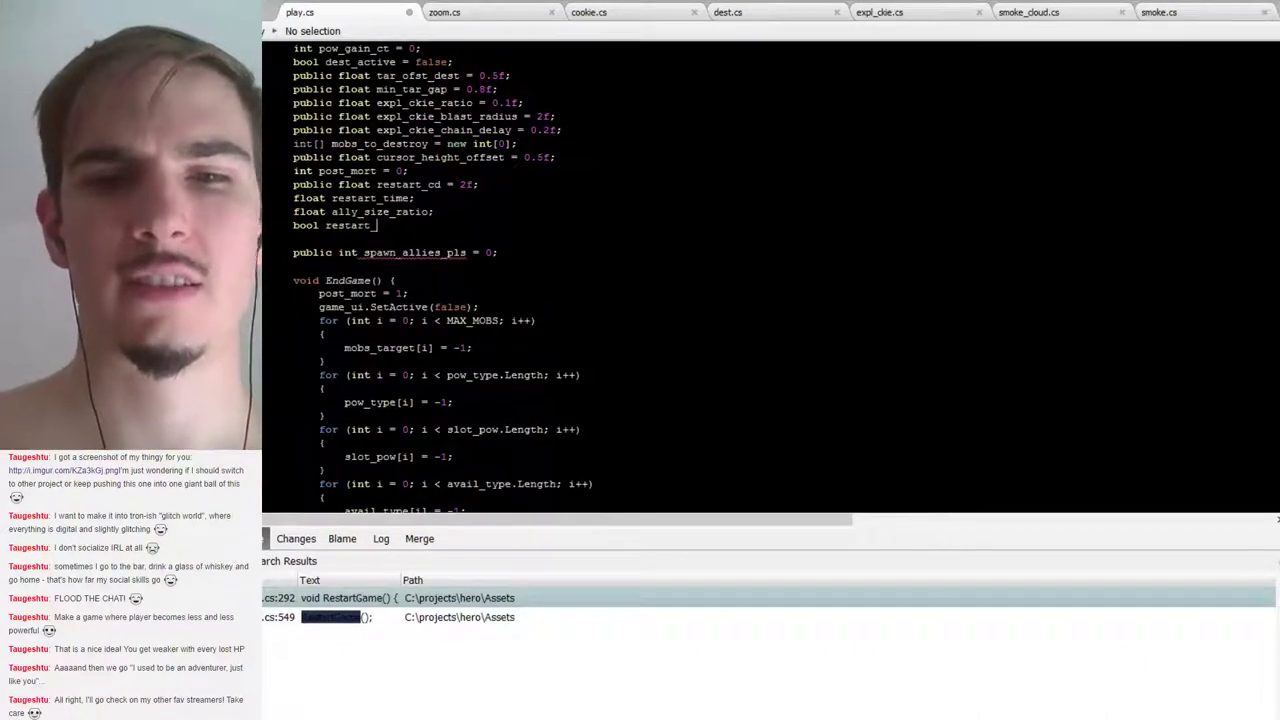
type("game = false;")
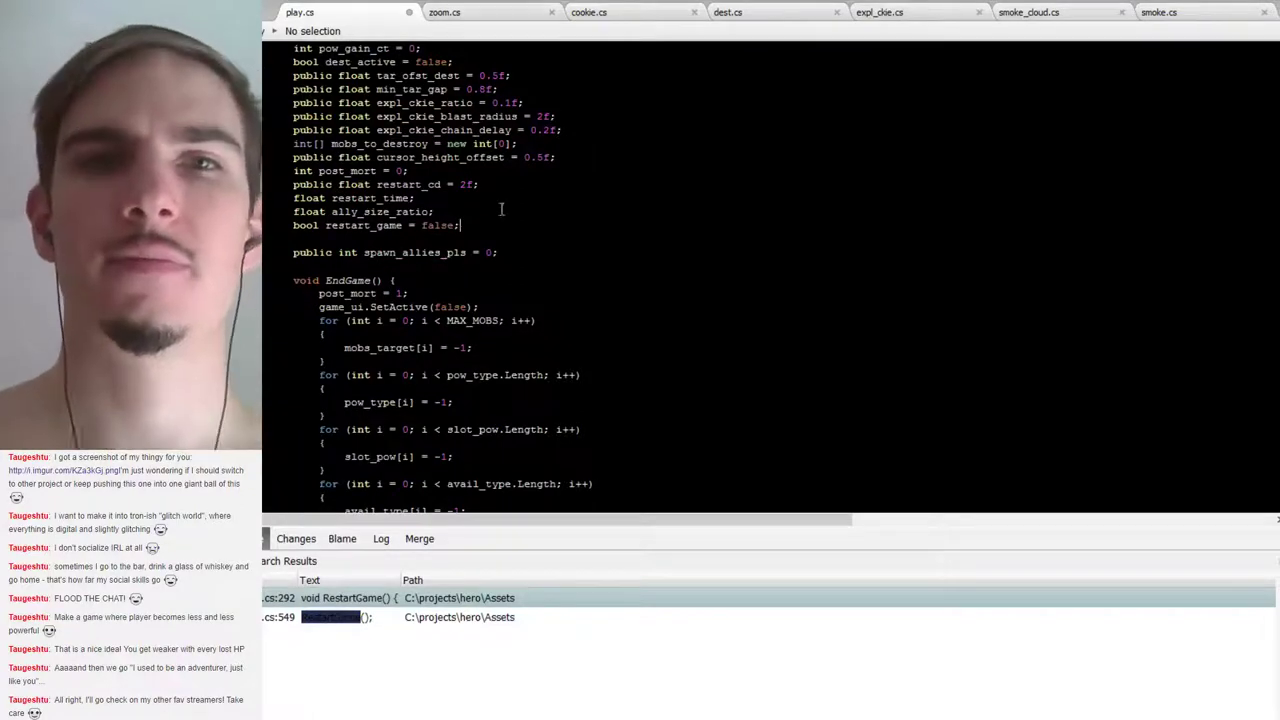
key("ctrl+f")
type("restar")
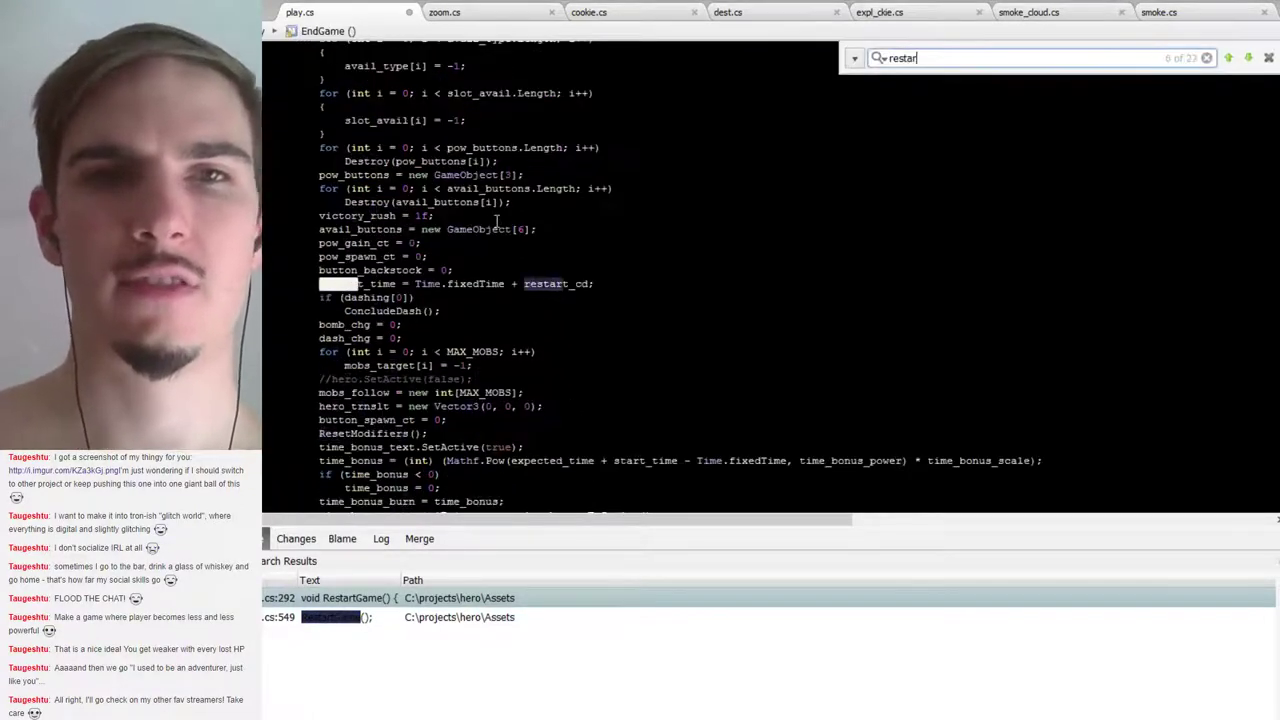
type("tgame")
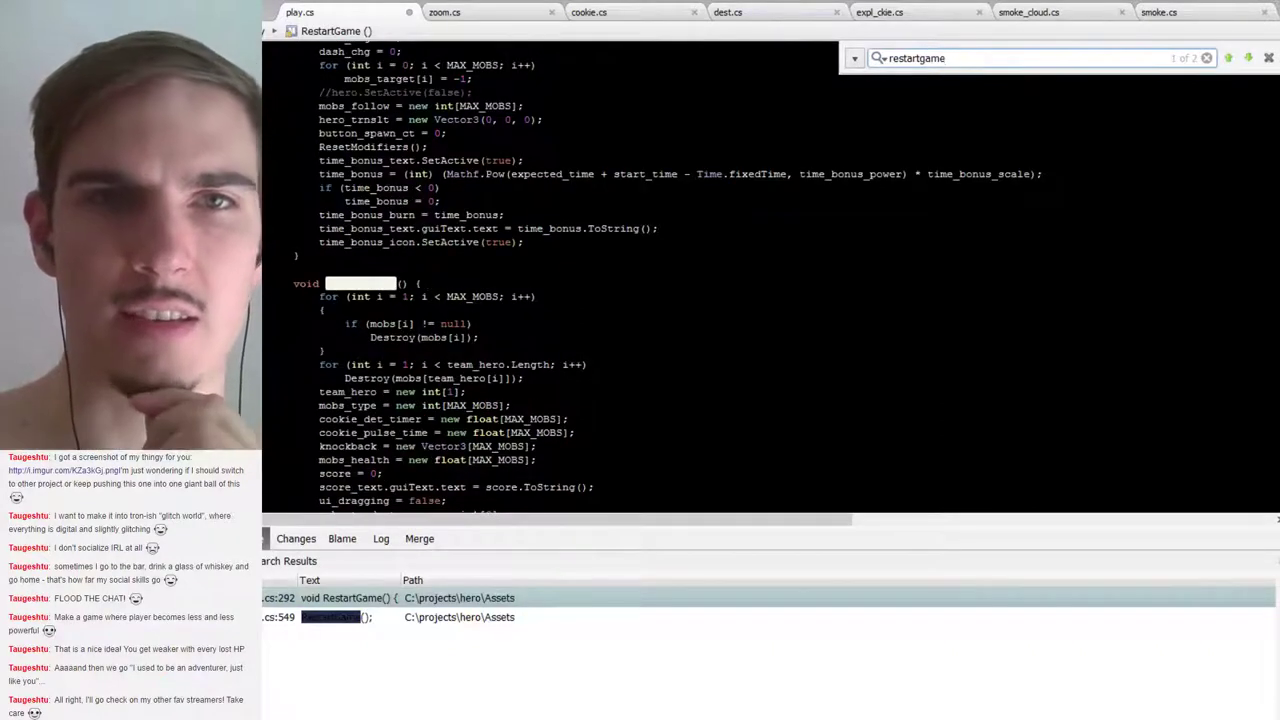
Find all references to RestartGame and go to its call on line 557
right_click(367, 283)
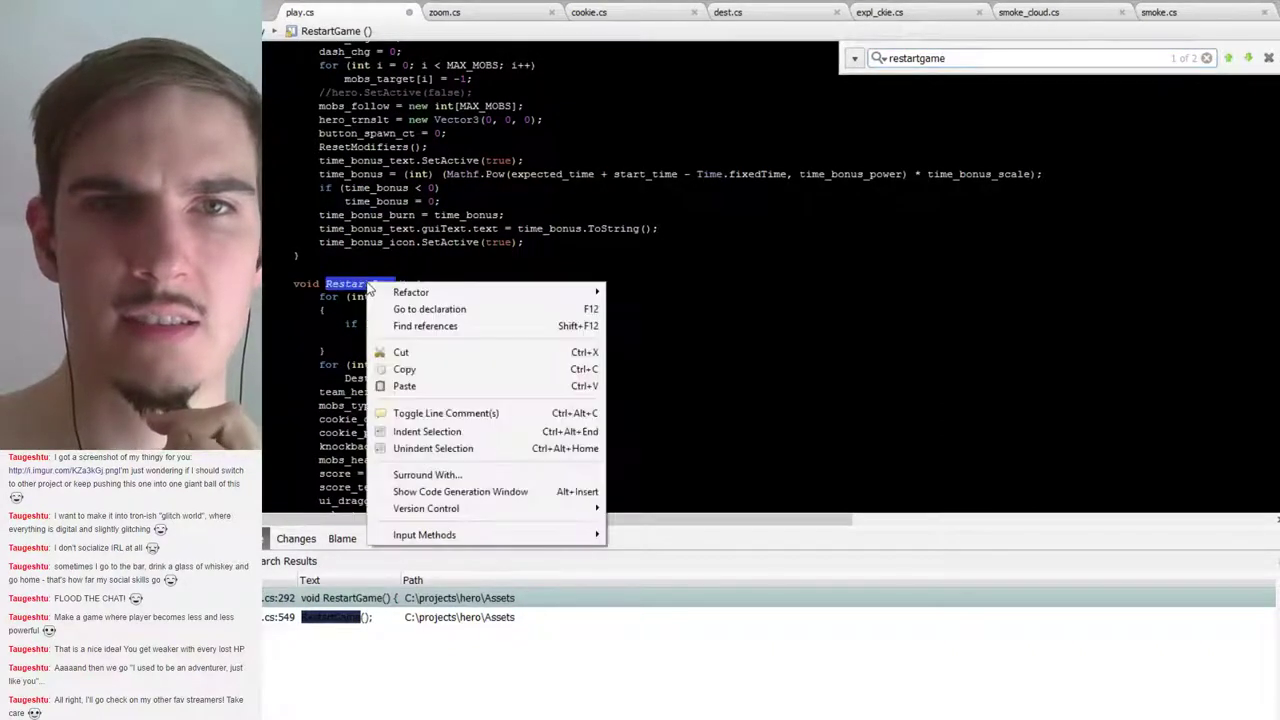
left_click(445, 332)
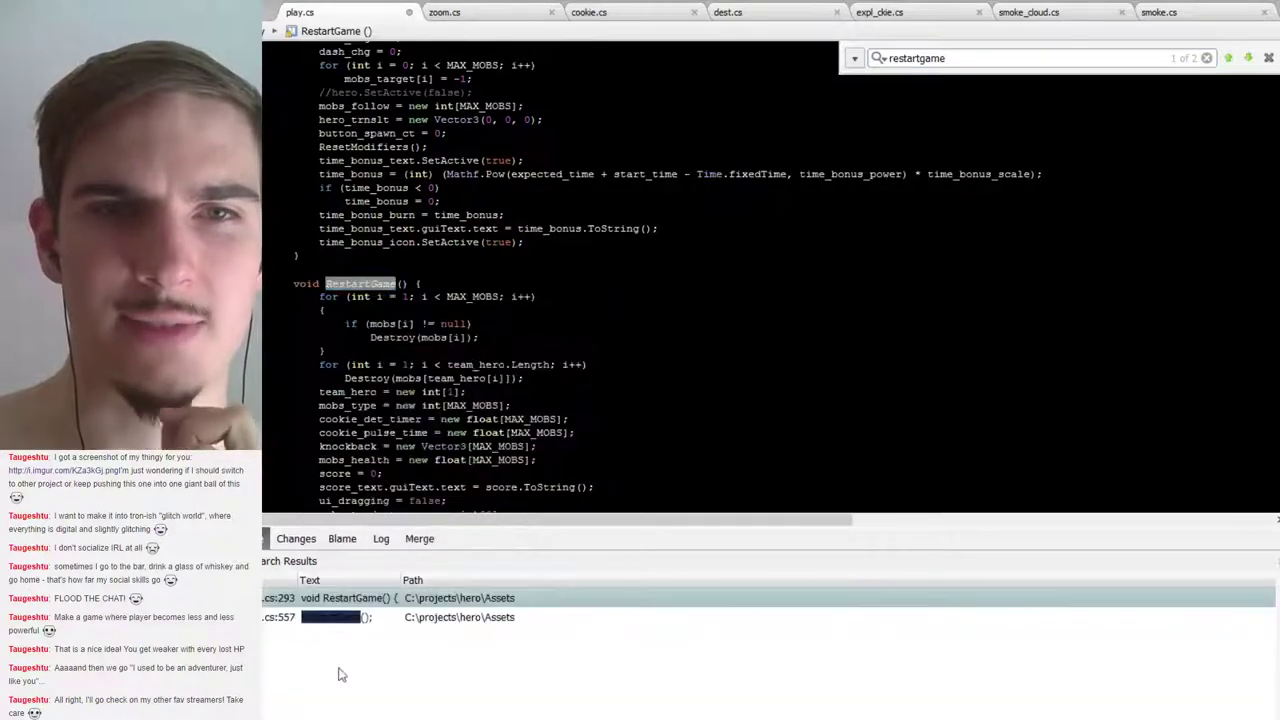
left_click(349, 620)
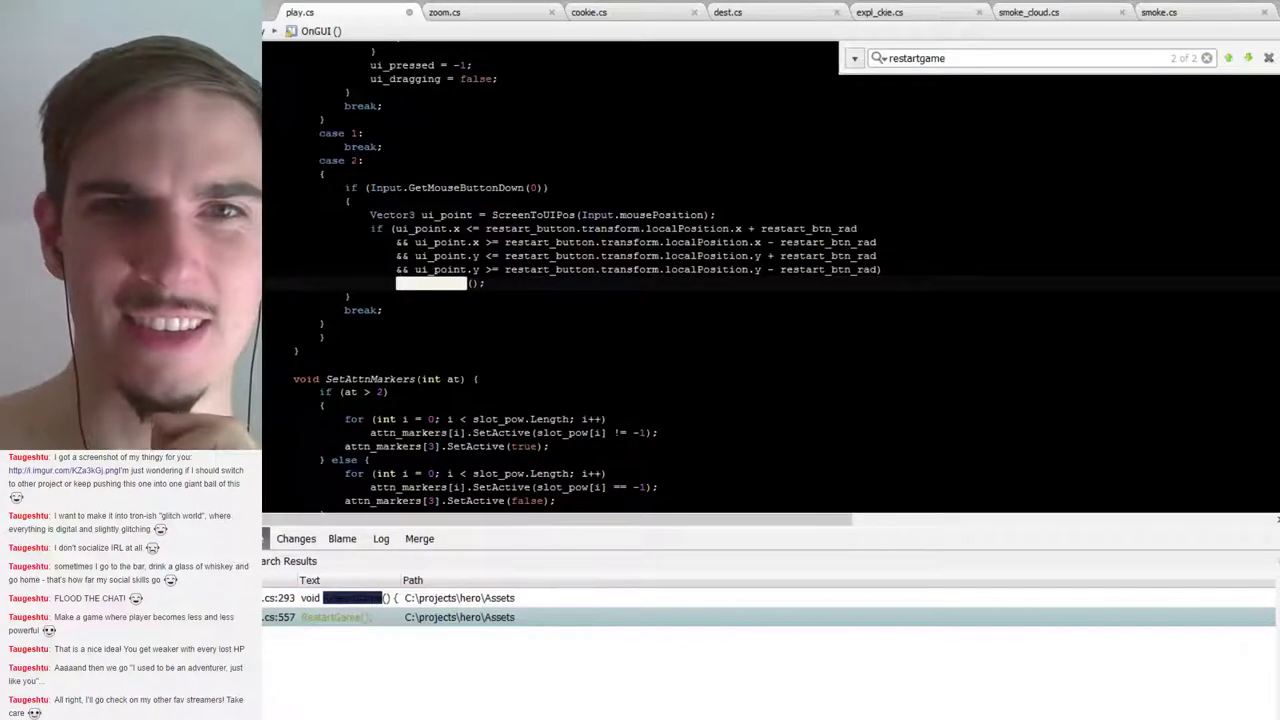
Replace the RestartGame() call in the restart button check with 'restart_game = true;'
left_click(396, 284)
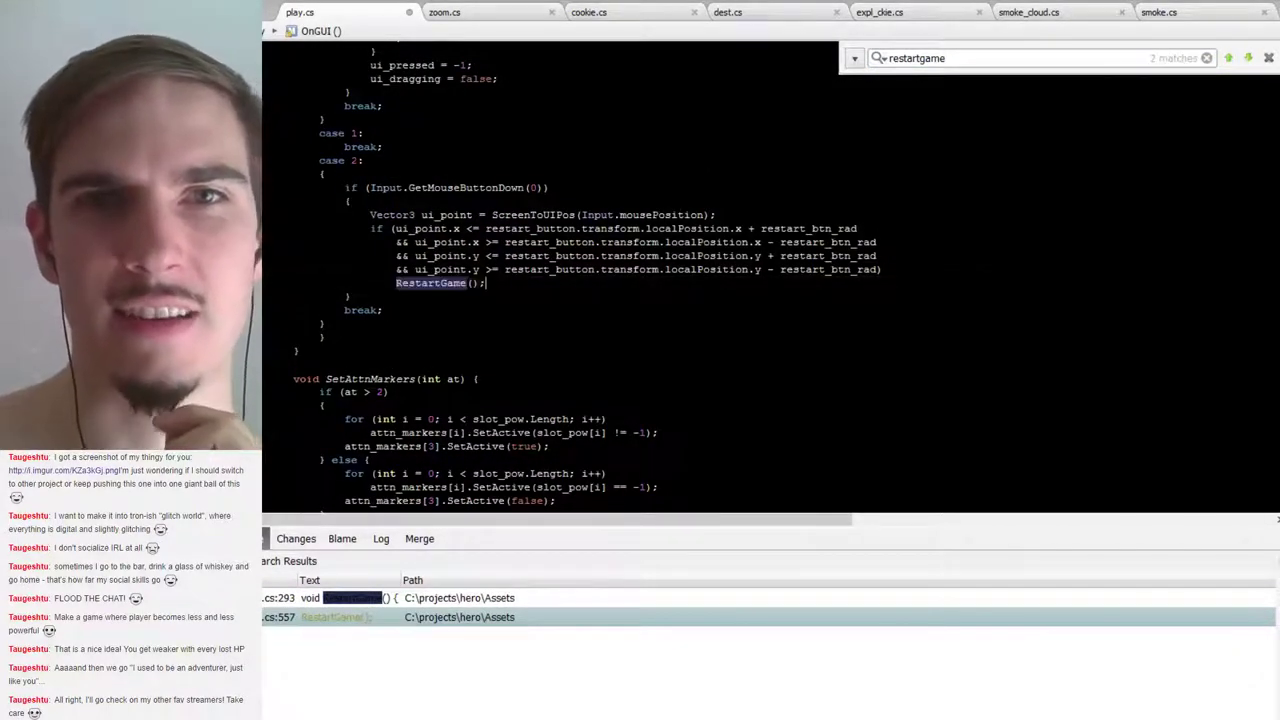
double_click(396, 284)
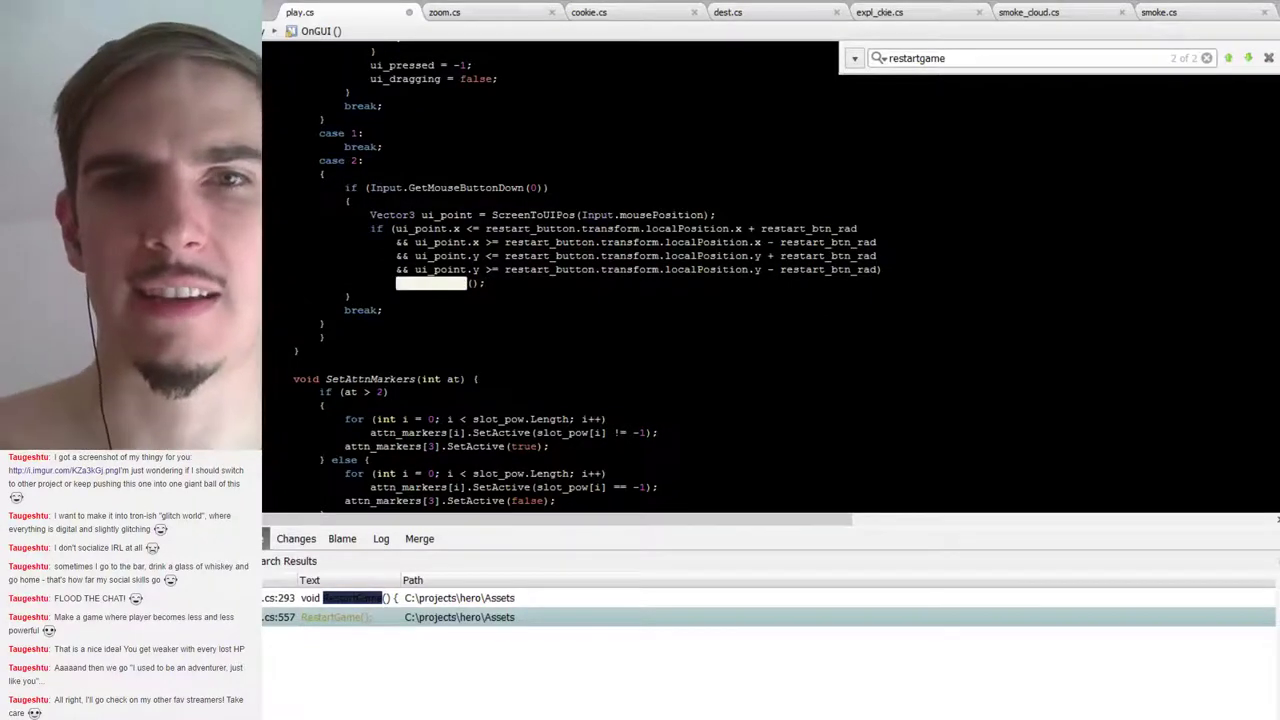
key("shift+Left")
key("shift+Left")
key("shift+Left")
key("shift+Left")
key("shift+Left")
key("shift+Left")
key("shift+Left")
key("shift+Left")
key("shift+Left")
key("shift+Left")
key("shift+Left")
key("shift+Left")
key("shift+Left")
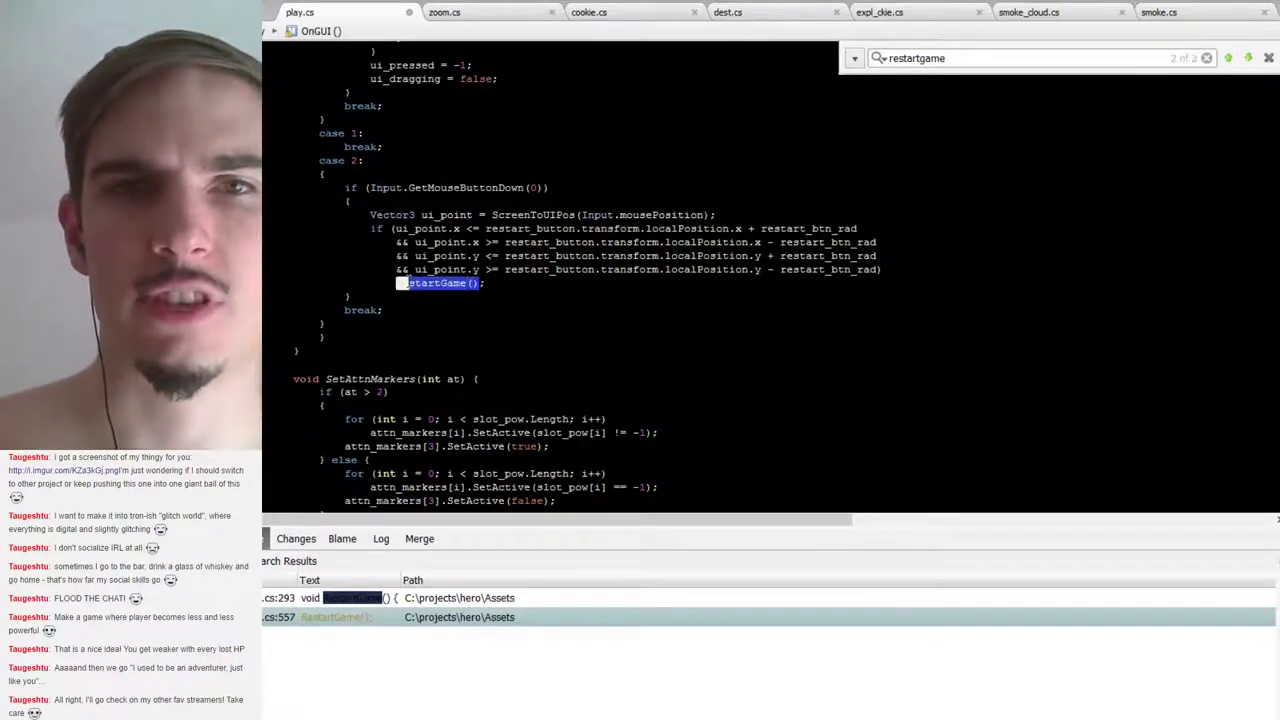
type("restart")
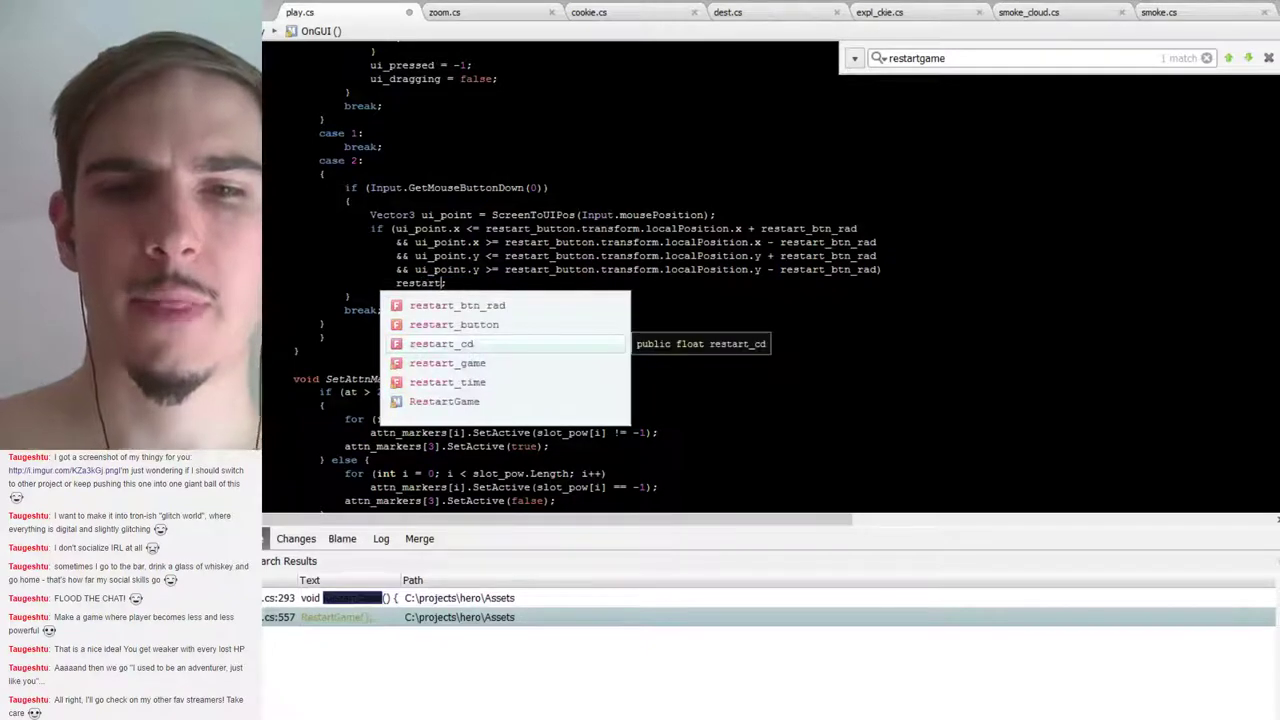
type("_game = ")
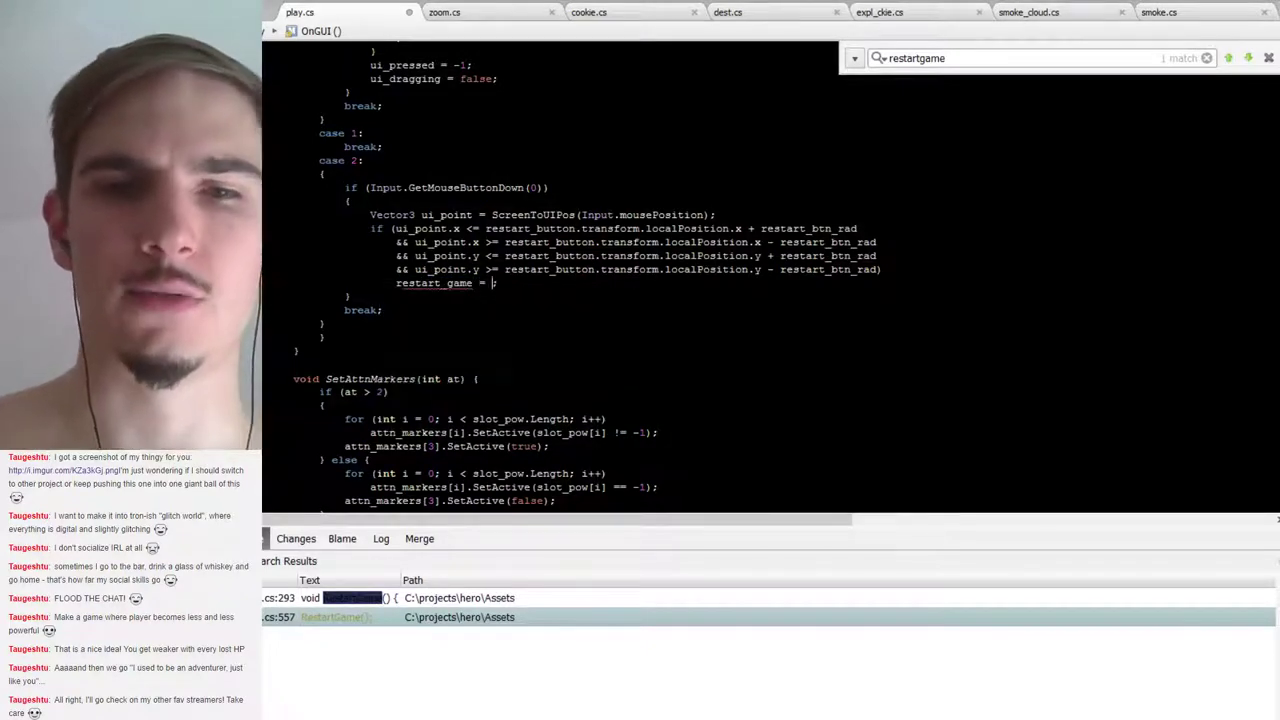
type("true;;")
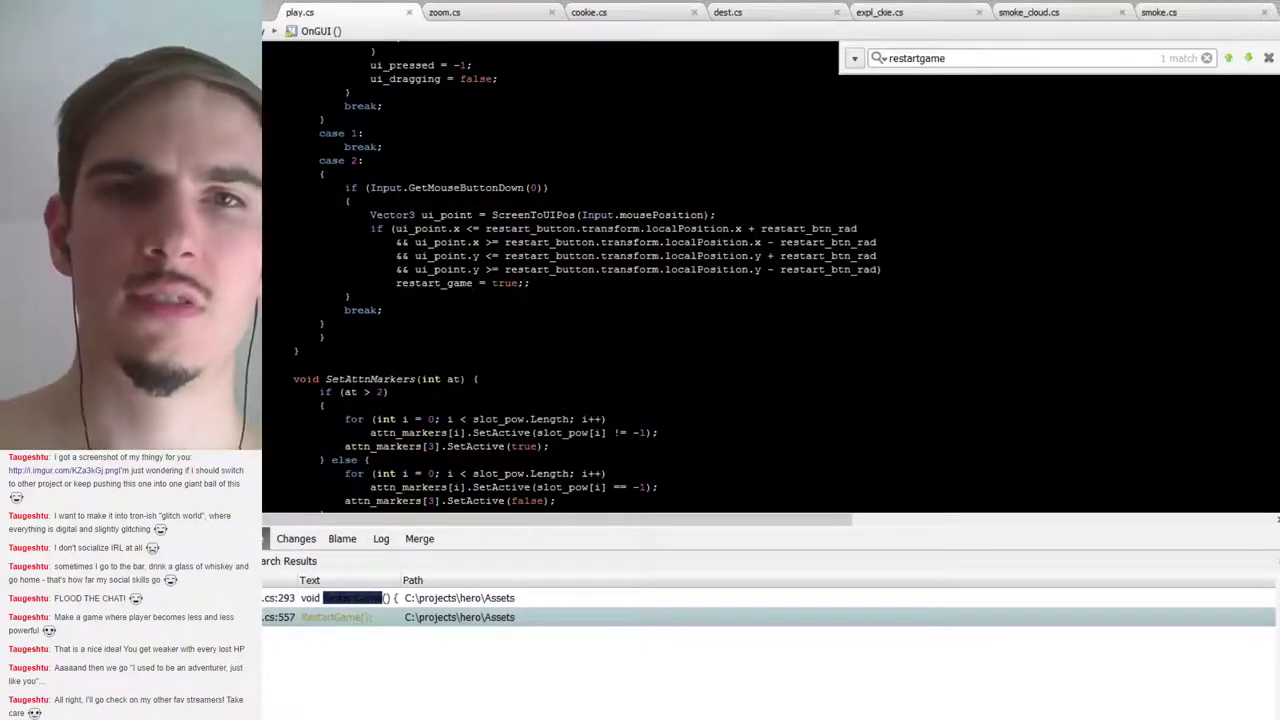
key("BackSpace")
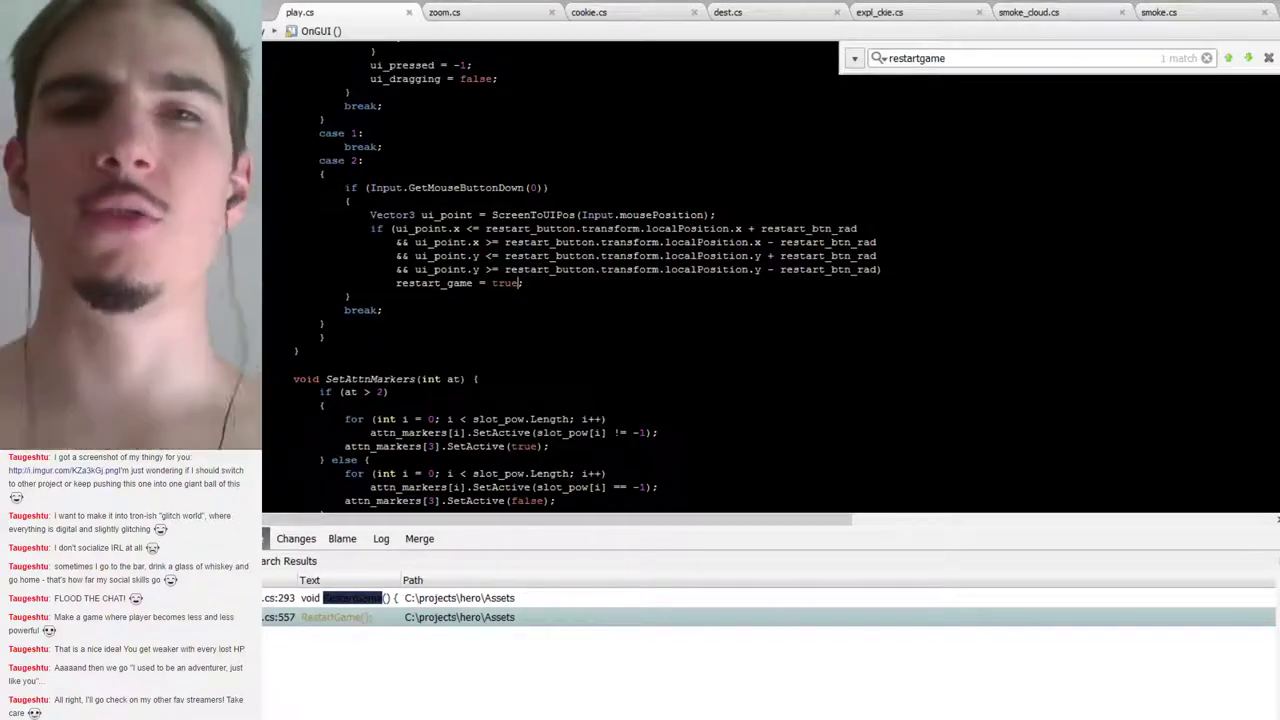
Scroll to FixedUpdate and place the caret inside its post_mort == 1 block
scroll(770, 275, "up", 3)
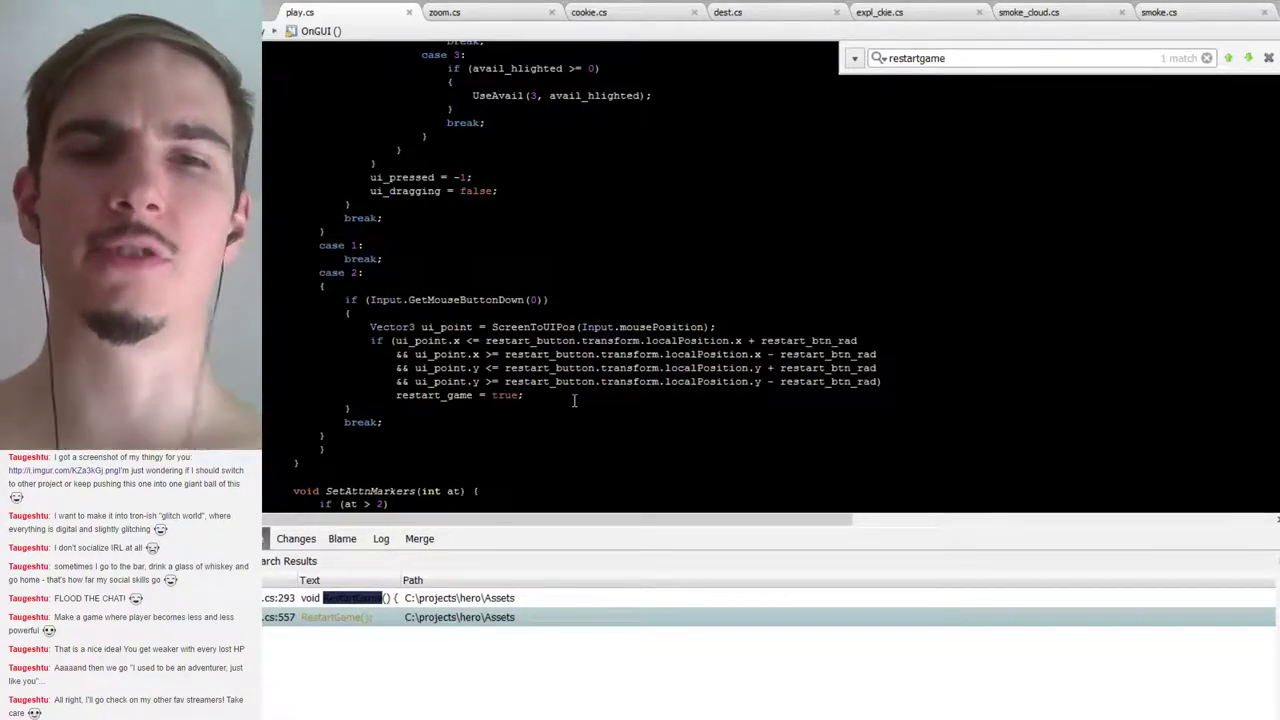
scroll(571, 391, "down", 20)
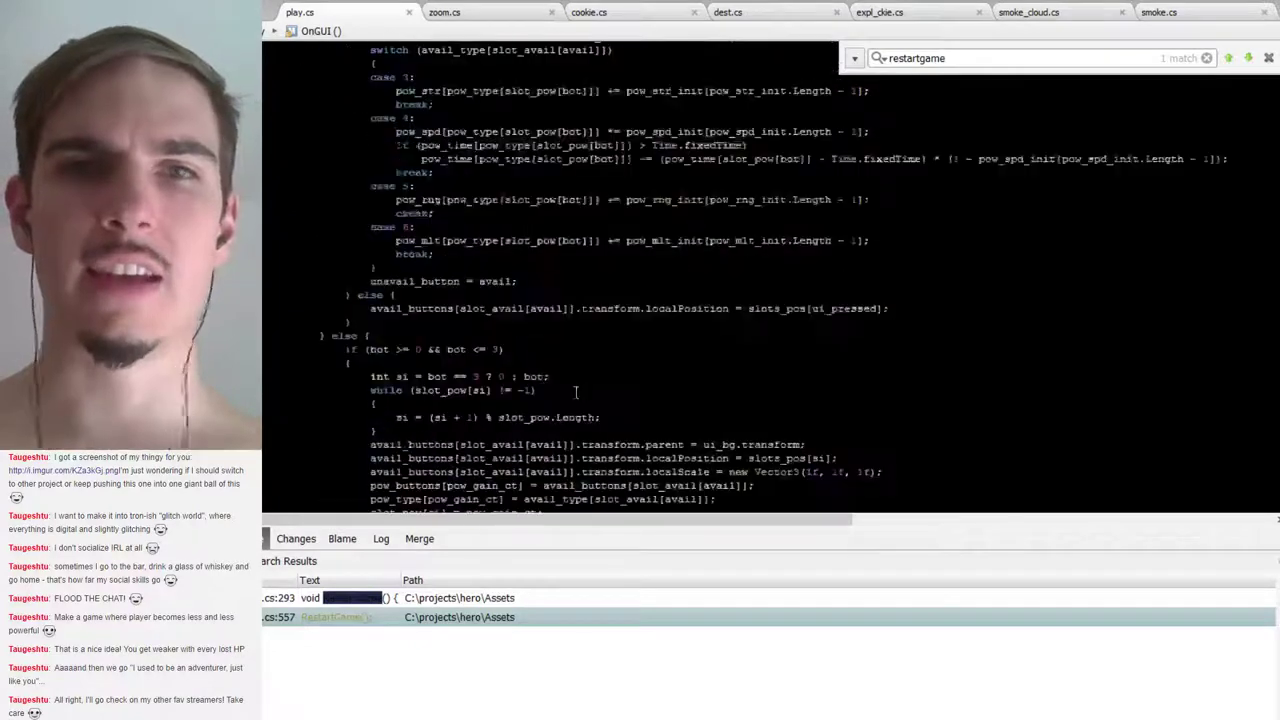
scroll(573, 395, "down", 15)
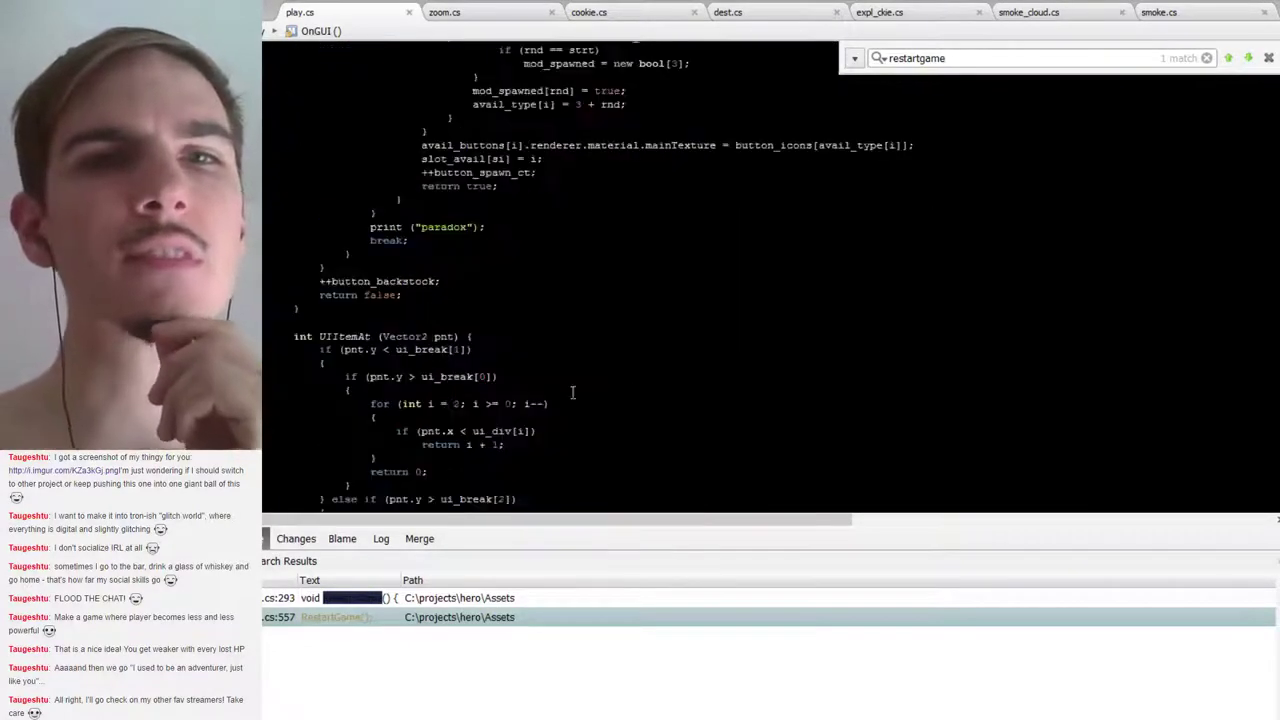
scroll(570, 280, "up", 5)
scroll(570, 280, "down", 20)
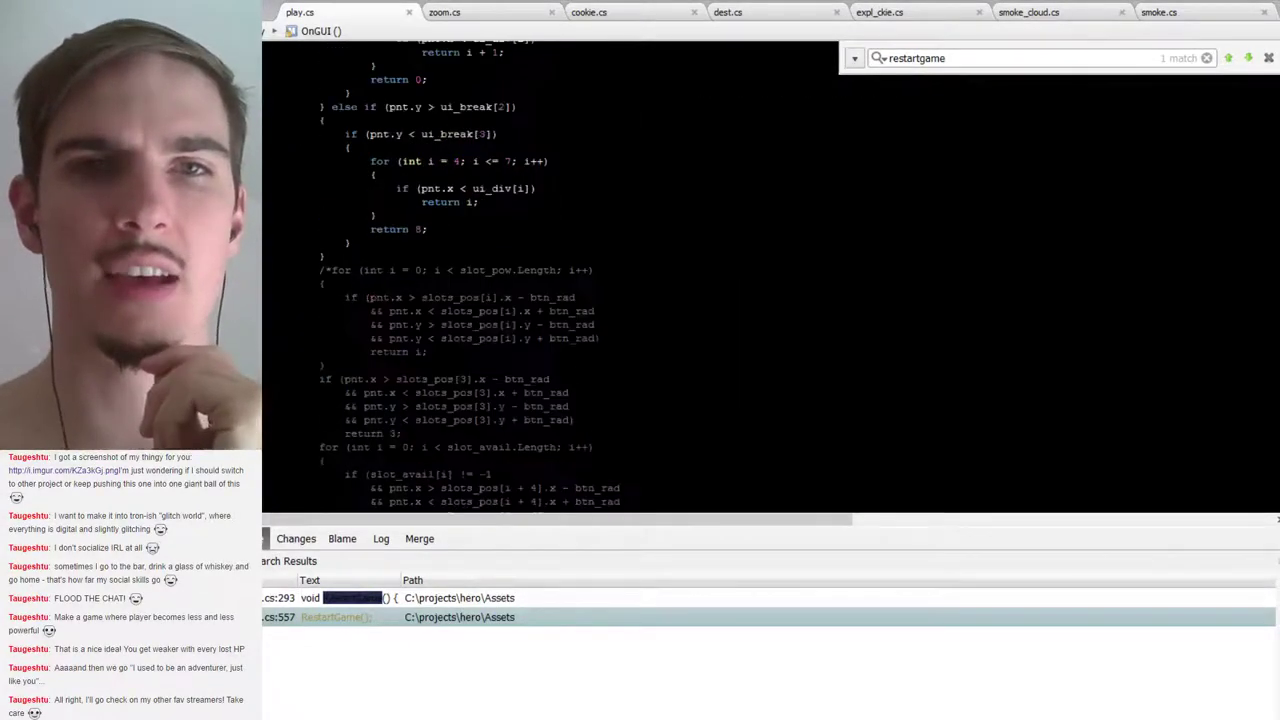
scroll(720, 280, "down", 7)
scroll(720, 280, "up", 2)
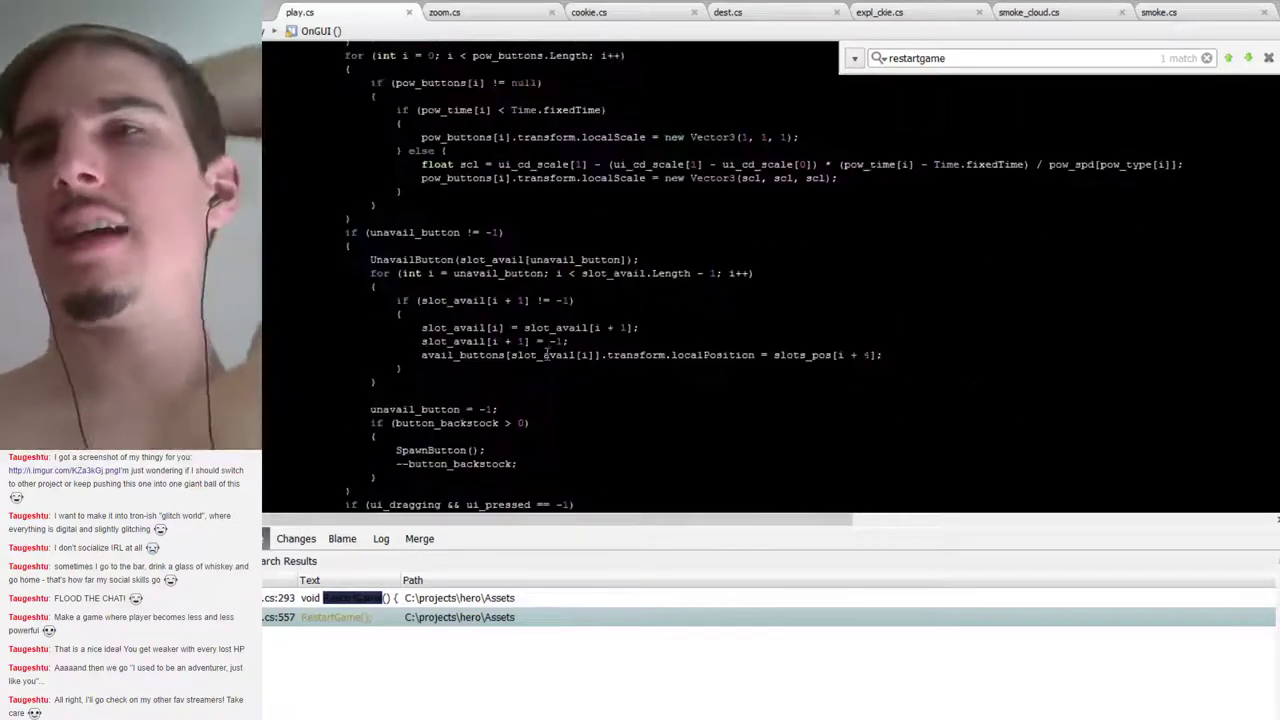
scroll(720, 280, "down", 11)
scroll(720, 280, "up", 11)
scroll(720, 280, "up", 15)
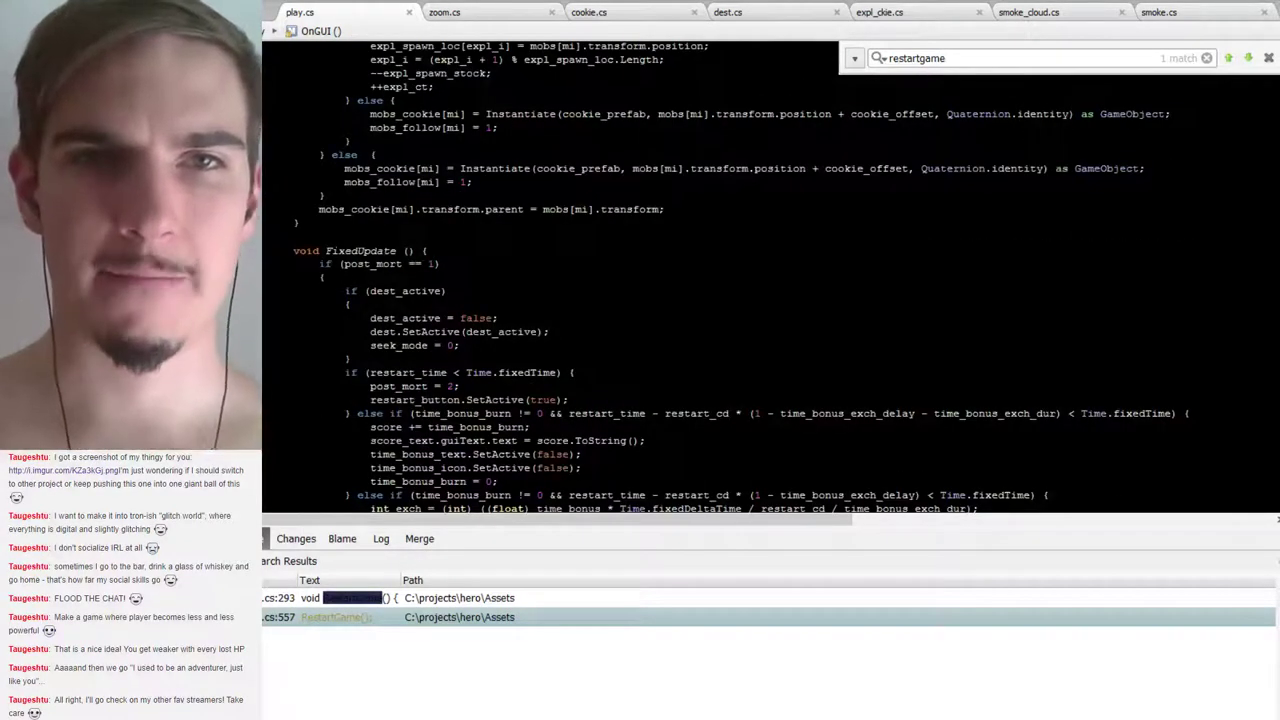
left_click(321, 276)
scroll(418, 276, "down", 9)
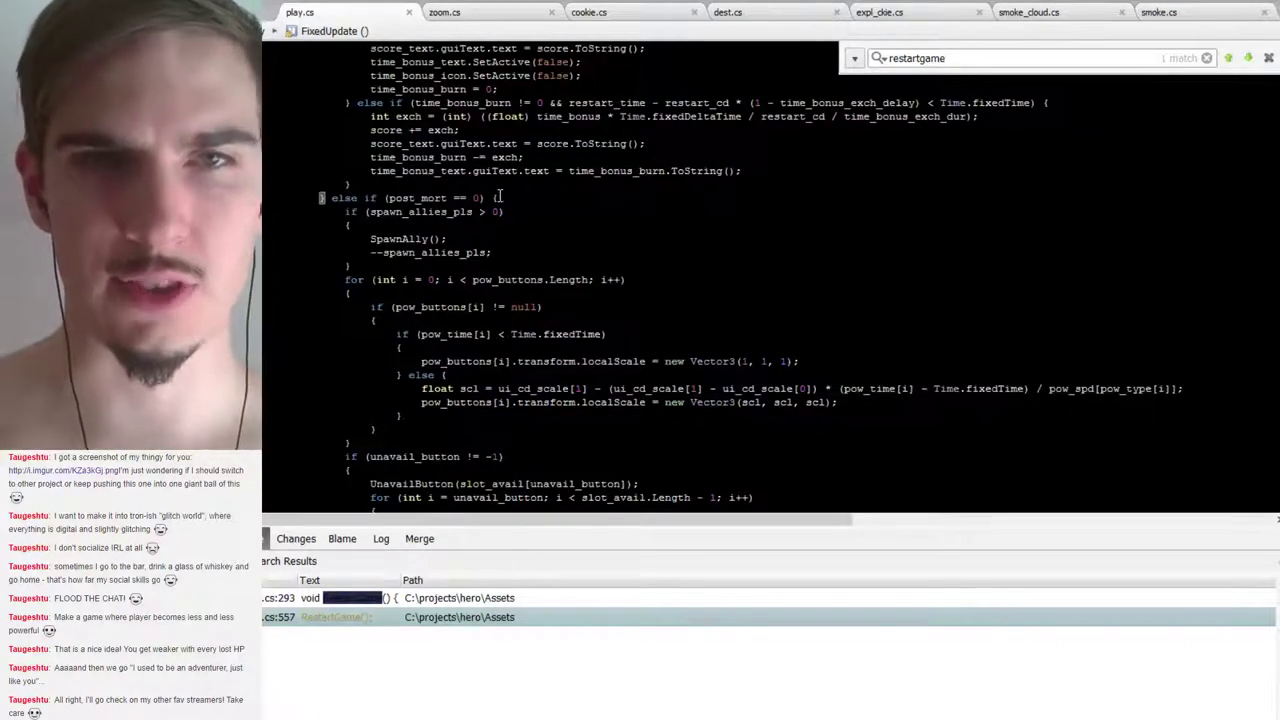
scroll(498, 197, "up", 8)
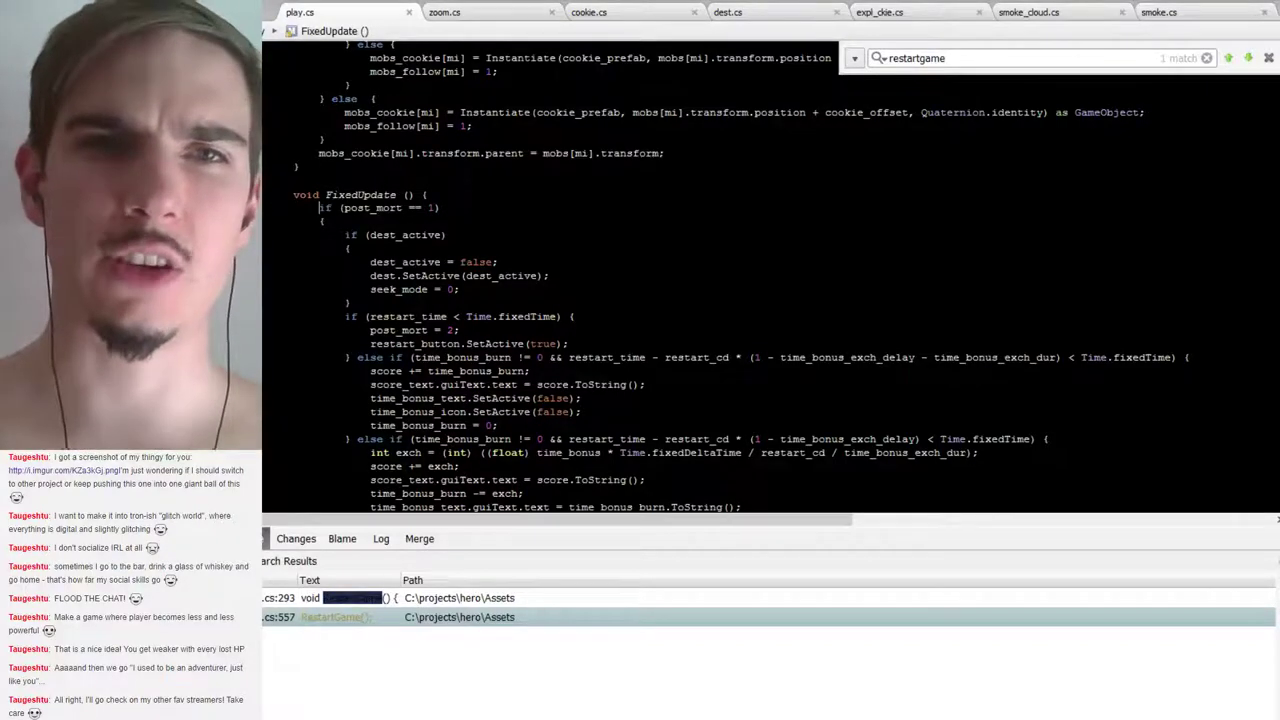
Use brace matching to reach the closing brace of the post_mort == 0 branch
key("Down")
key("ctrl+]")
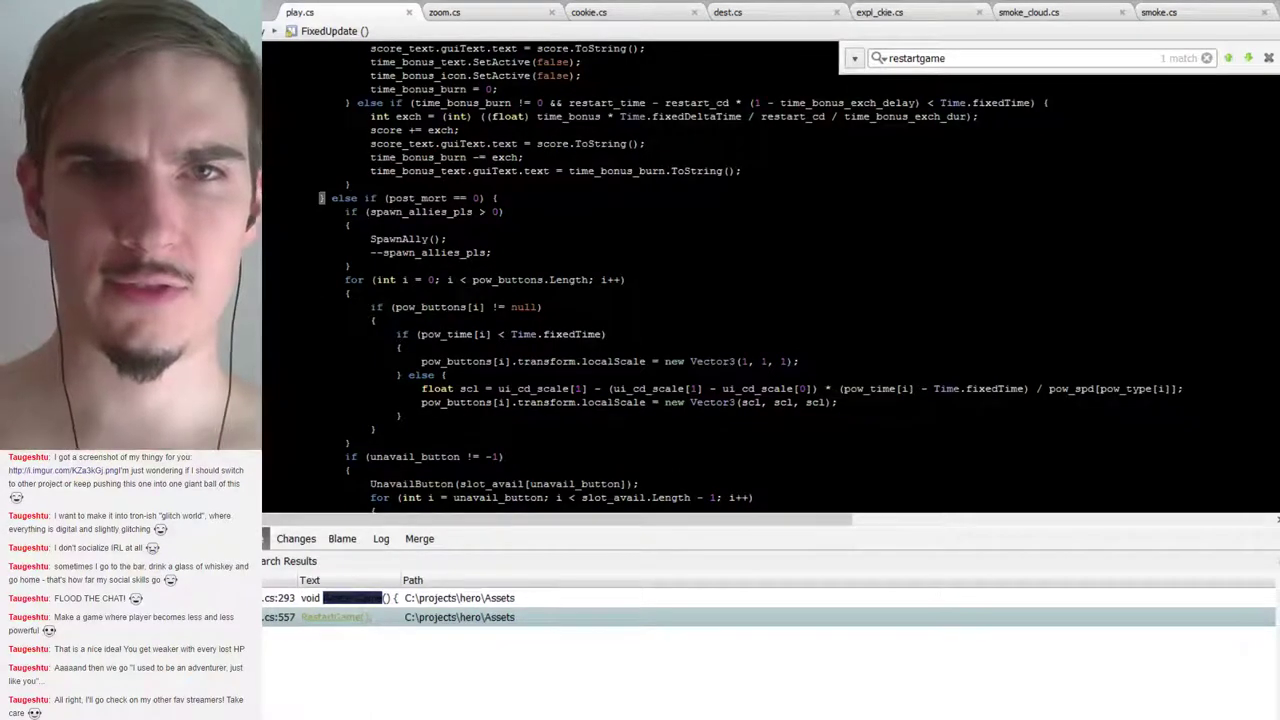
key("End")
key("ctrl+]")
Write an empty 'else if (post_mort == 2 && restart_game) { }' branch after the post_mort == 0 branch
scroll(321, 324, "down", 20)
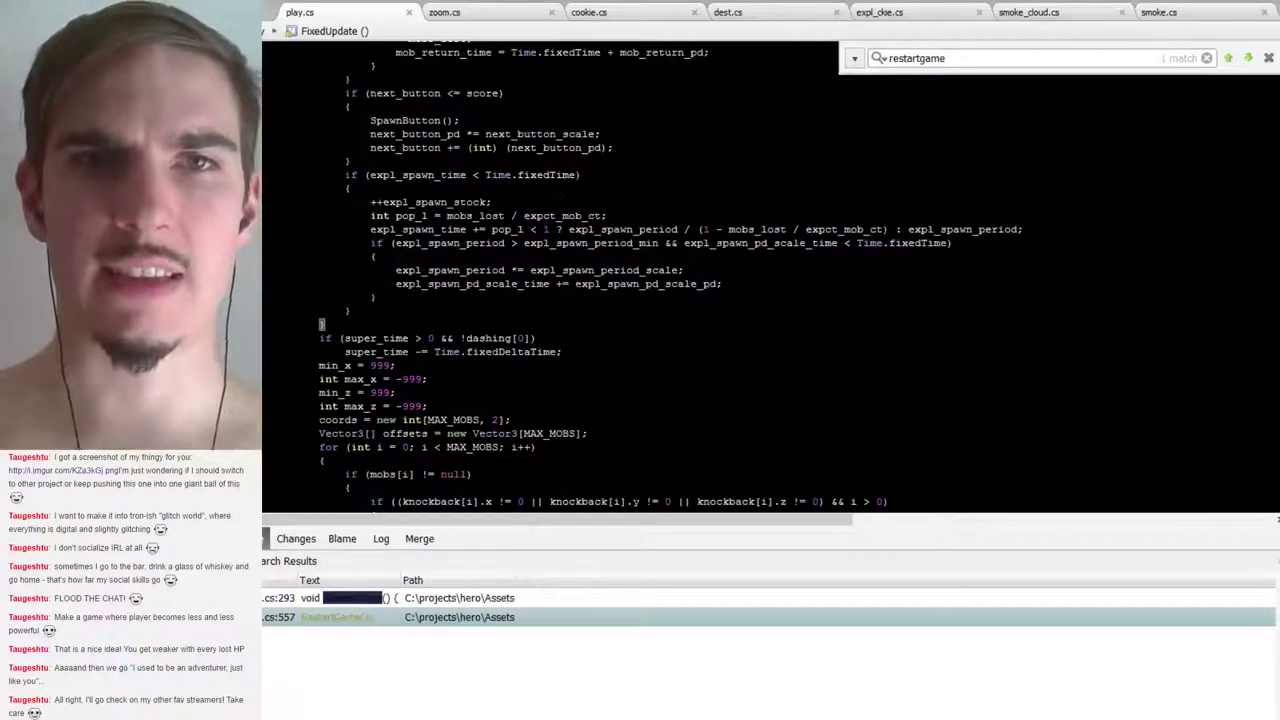
type("els")
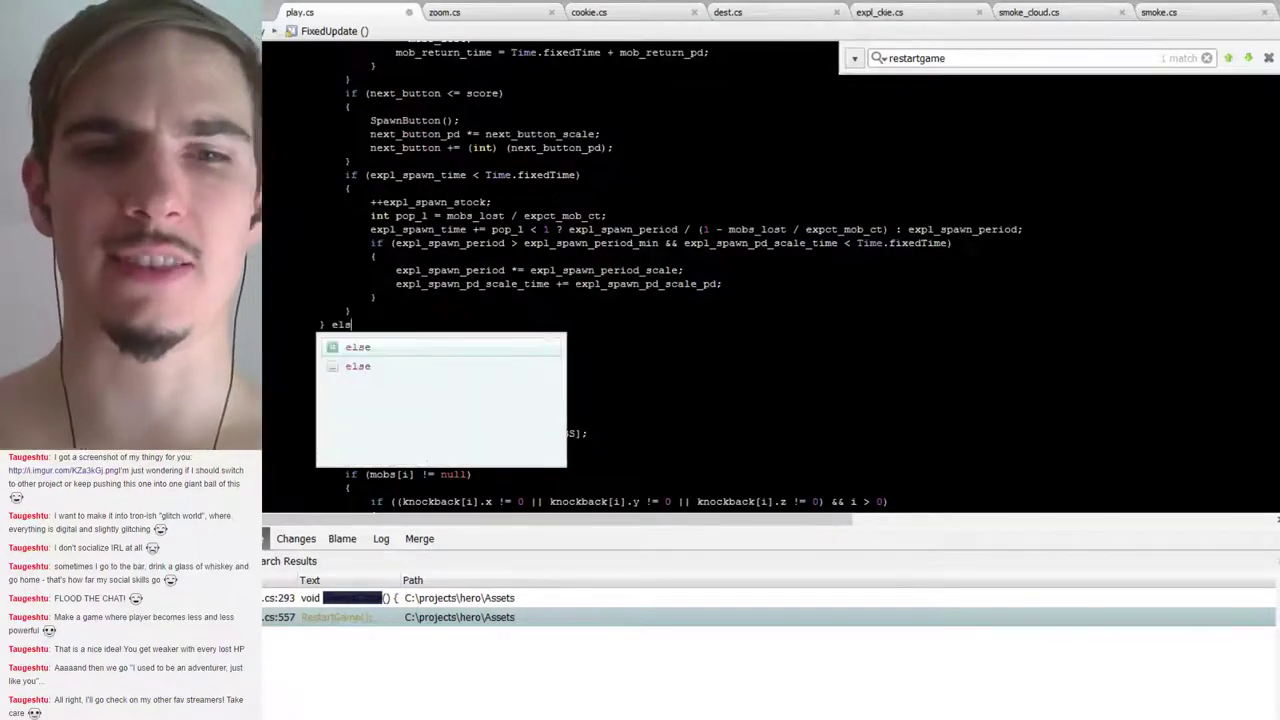
type("e if (")
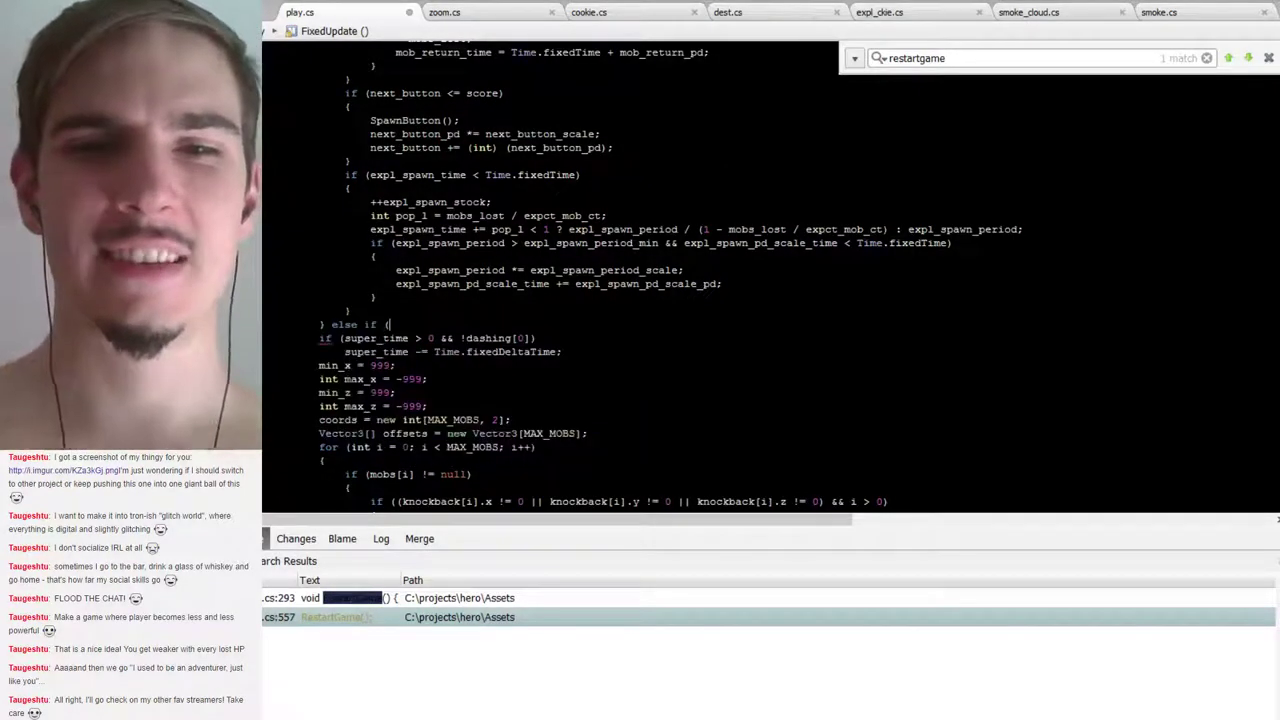
type("post_mort ==")
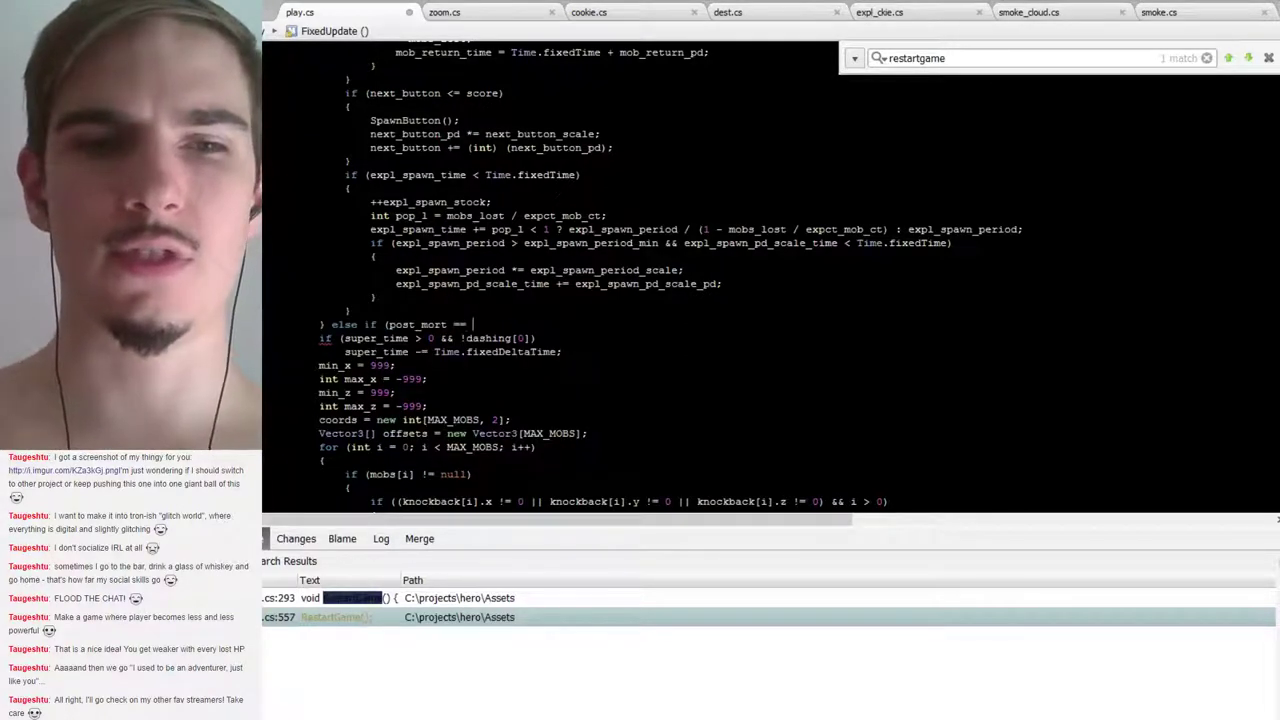
type(" 2 &")
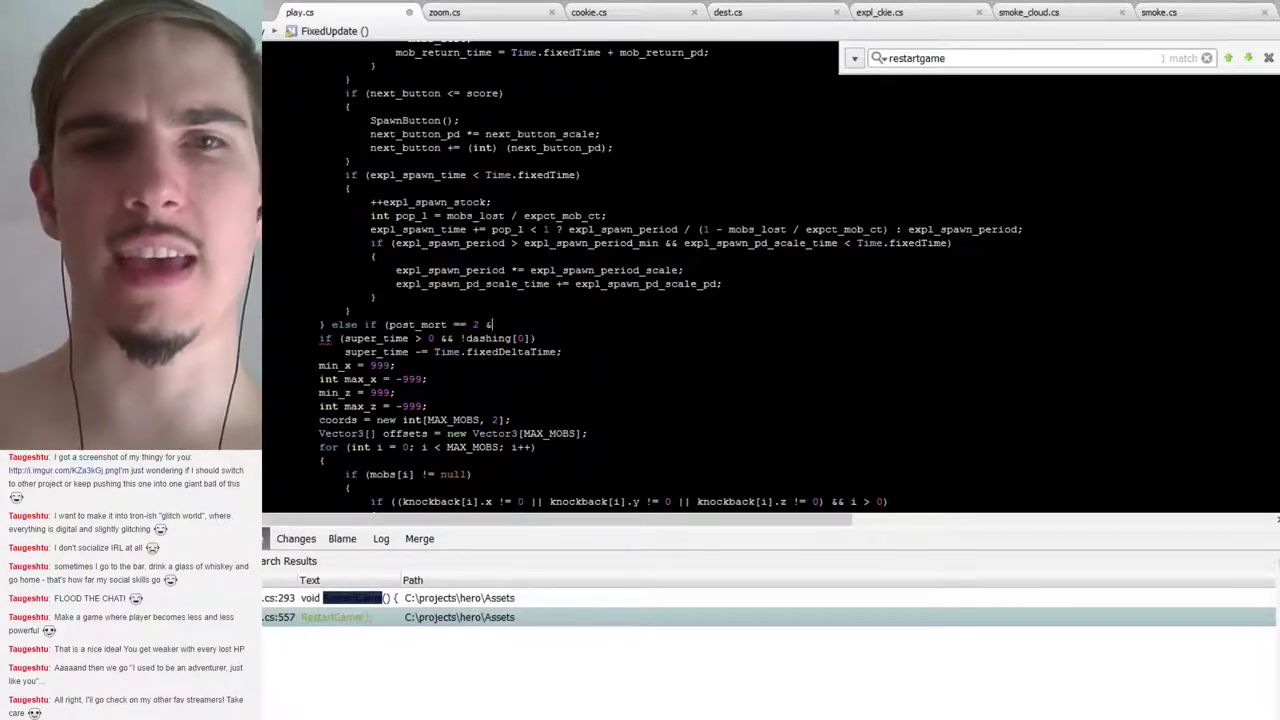
type("& restart")
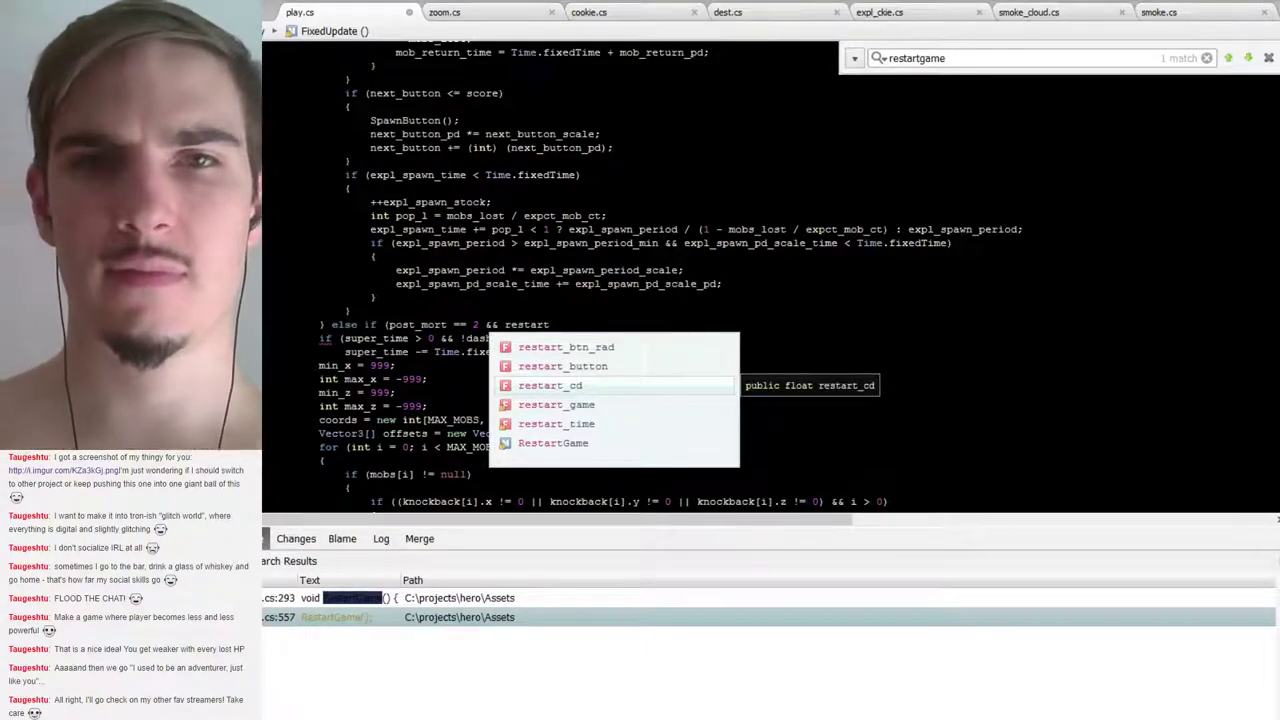
key("Down")
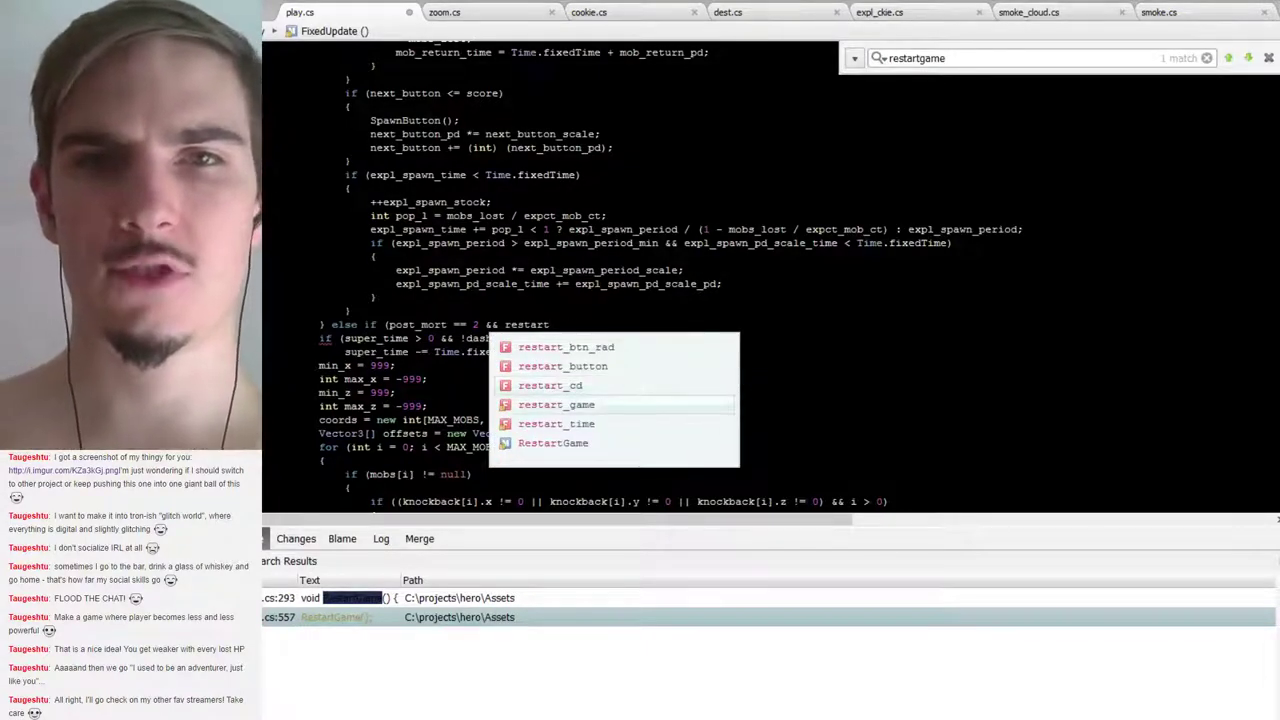
key("Return")
type(")")
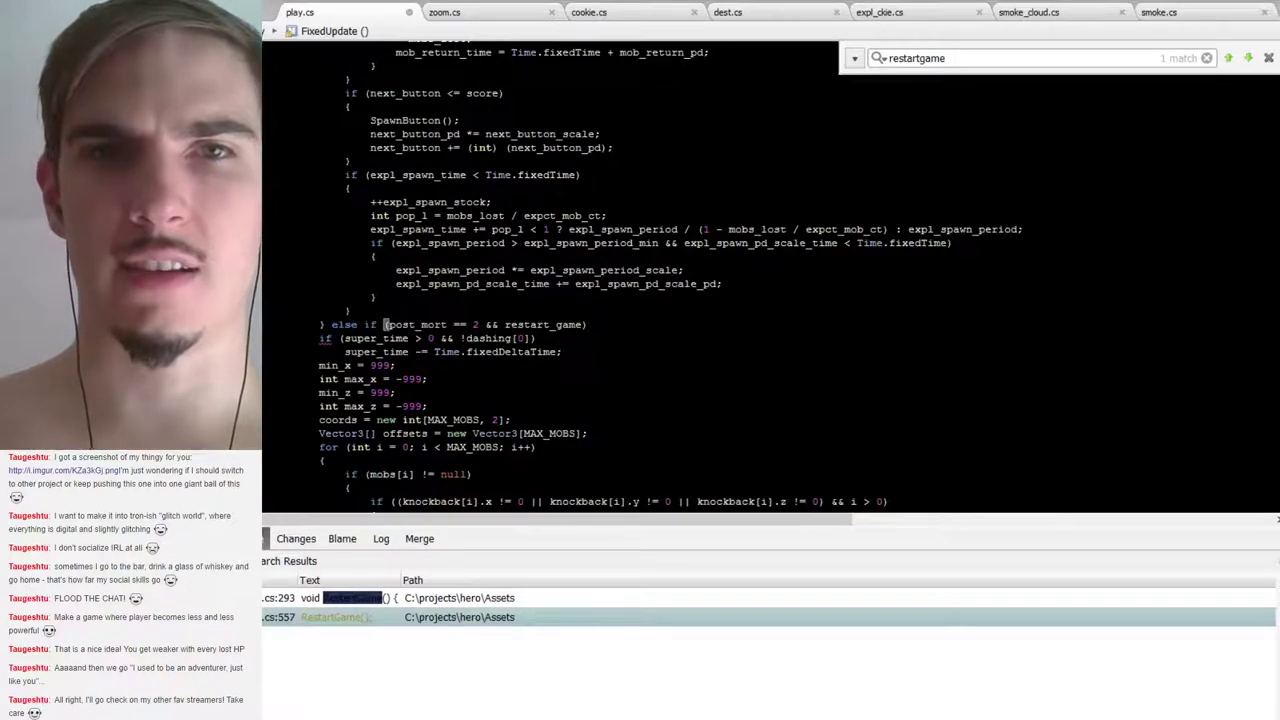
type(" {")
key("Return")
key("Return")
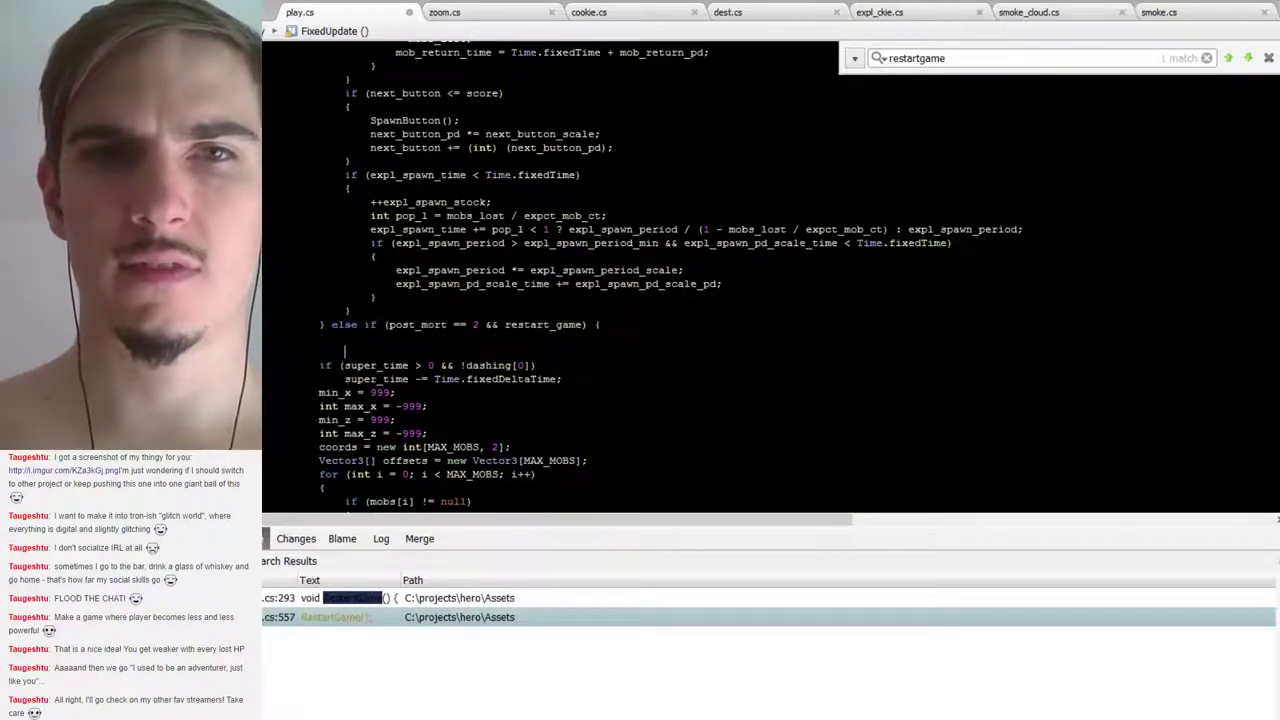
type("}")
key("Up")
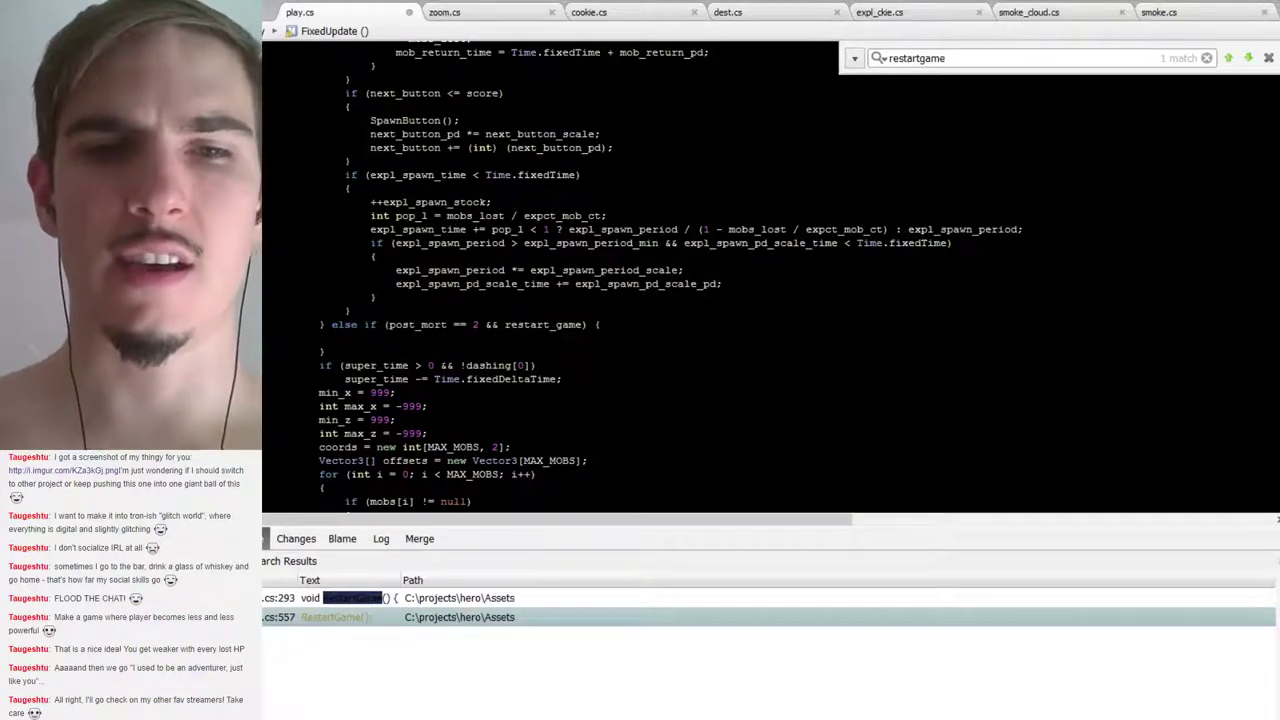
type("Restart")
key("Up")
key("Up")
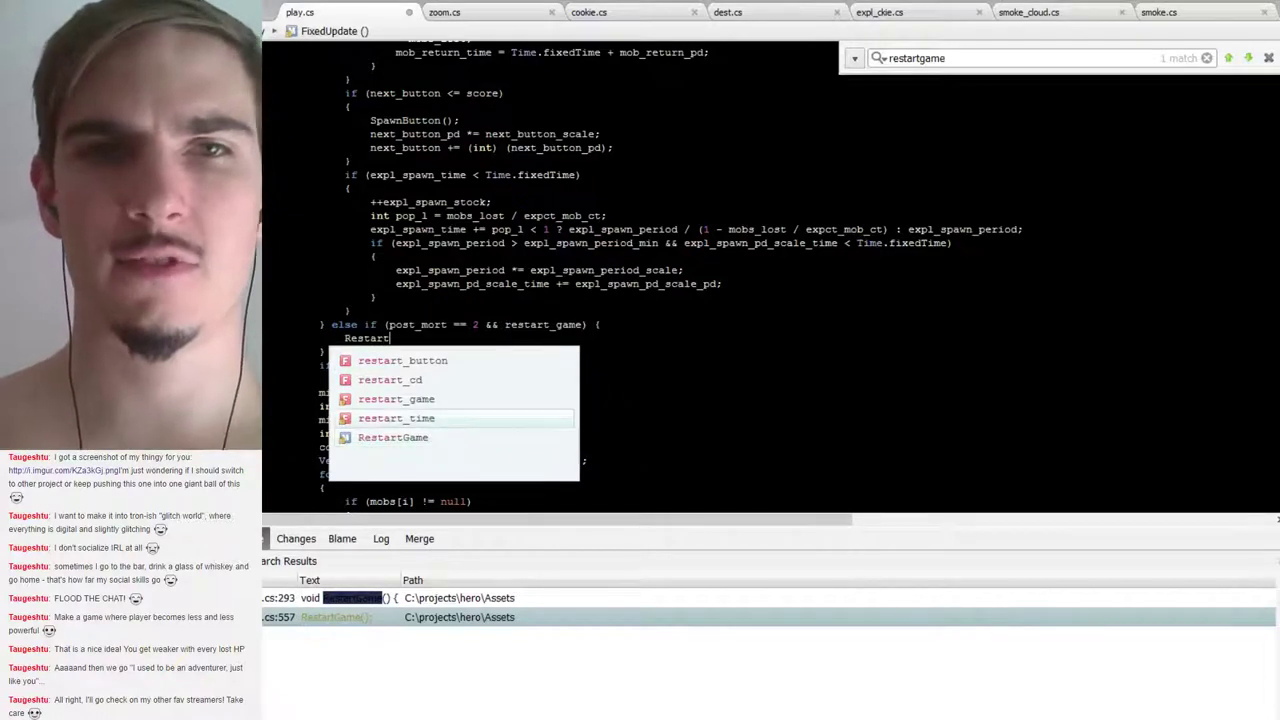
key("Return")
key("BackSpace")
key("BackSpace")
key("BackSpace")
key("BackSpace")
key("BackSpace")
key("BackSpace")
key("BackSpace")
key("BackSpace")
key("BackSpace")
key("BackSpace")
key("BackSpace")
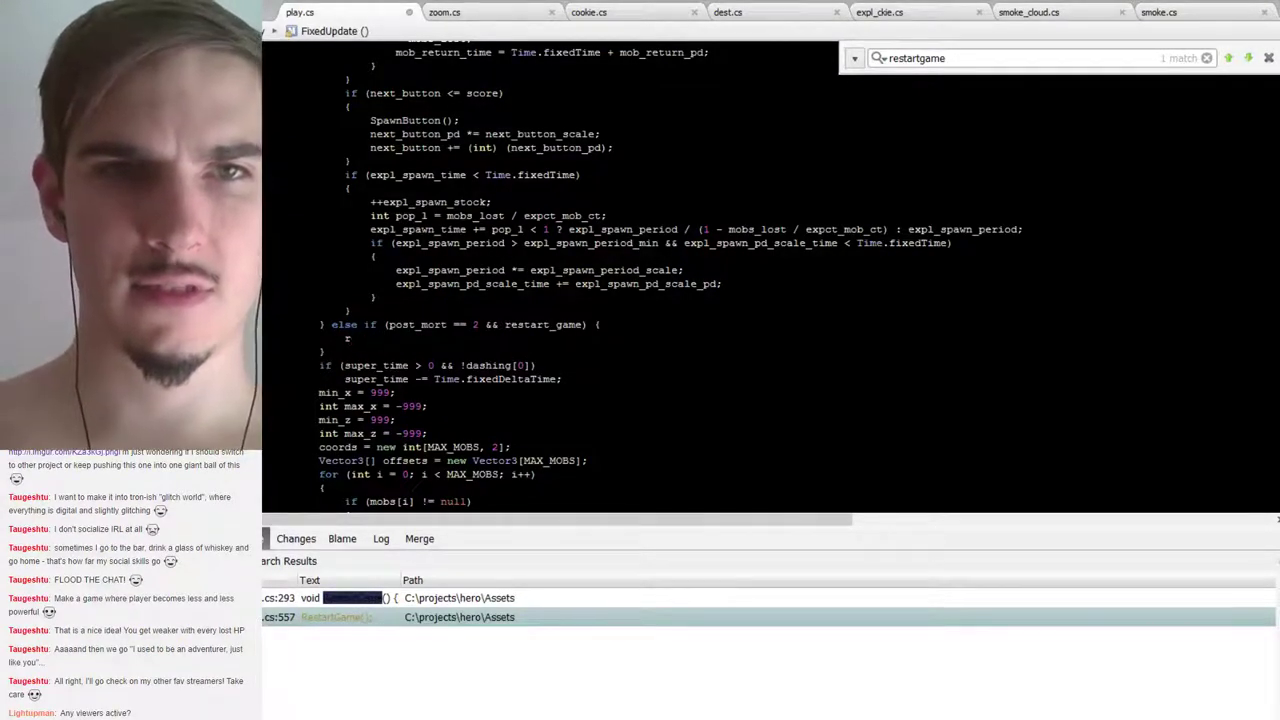
key("BackSpace")
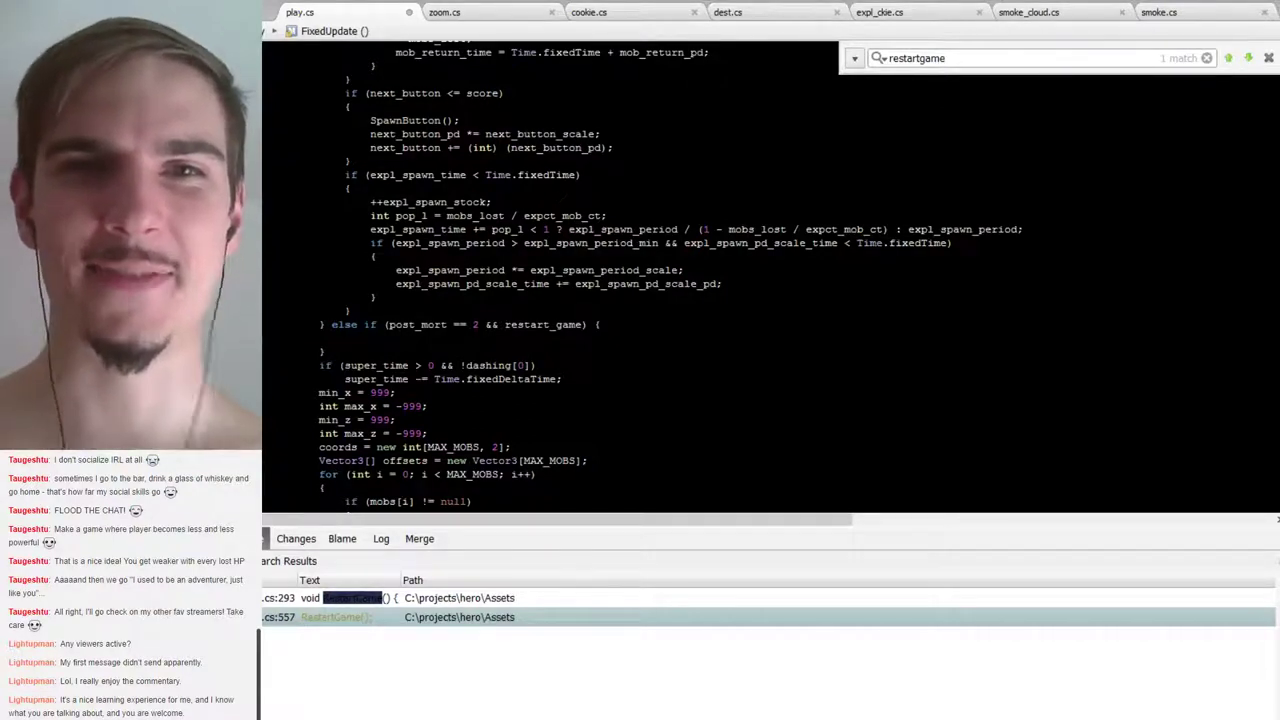
Add a 'RestartGame();' call inside the post_mort == 2 && restart_game branch
double_click(537, 327)
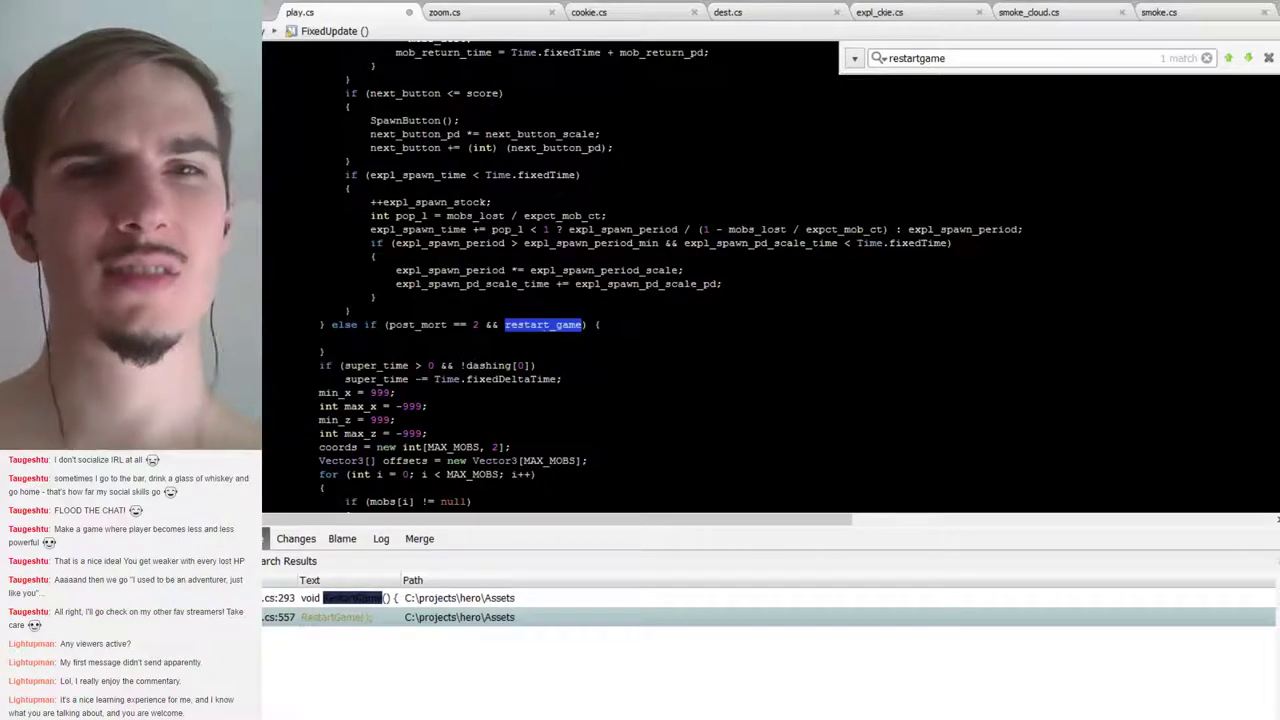
left_click(464, 336)
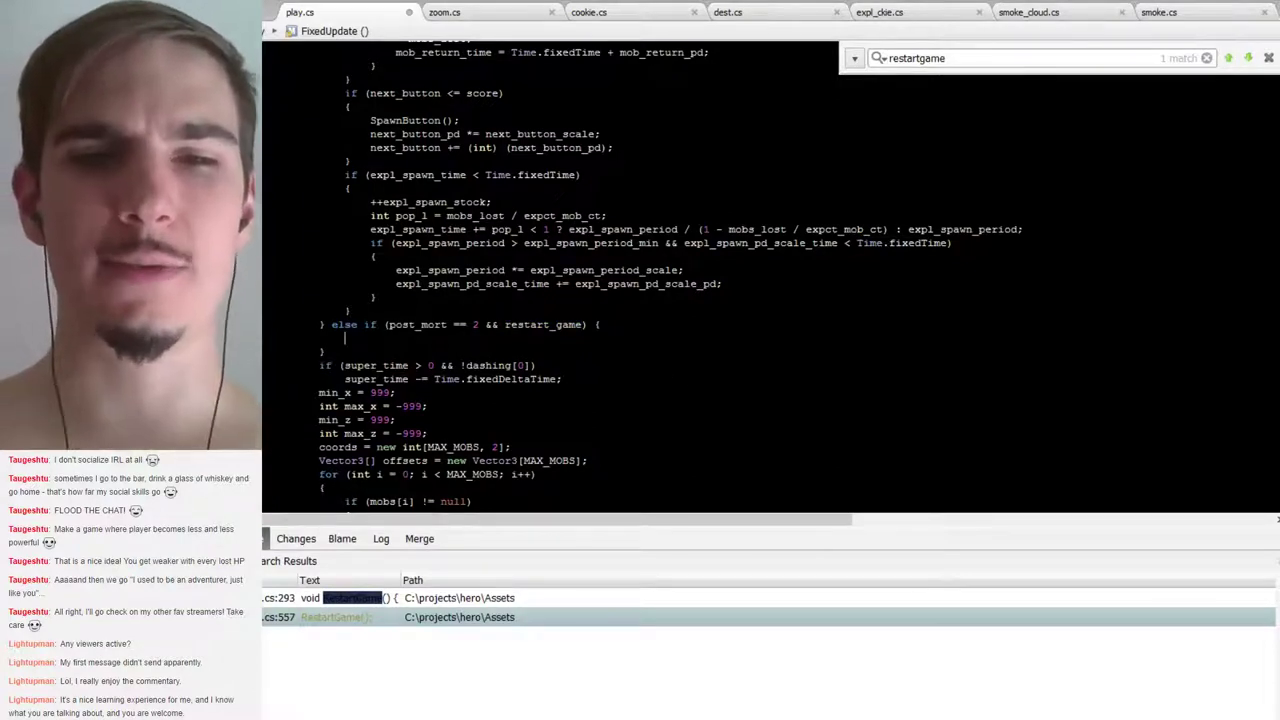
type("REst")
key("BackSpace")
key("BackSpace")
key("BackSpace")
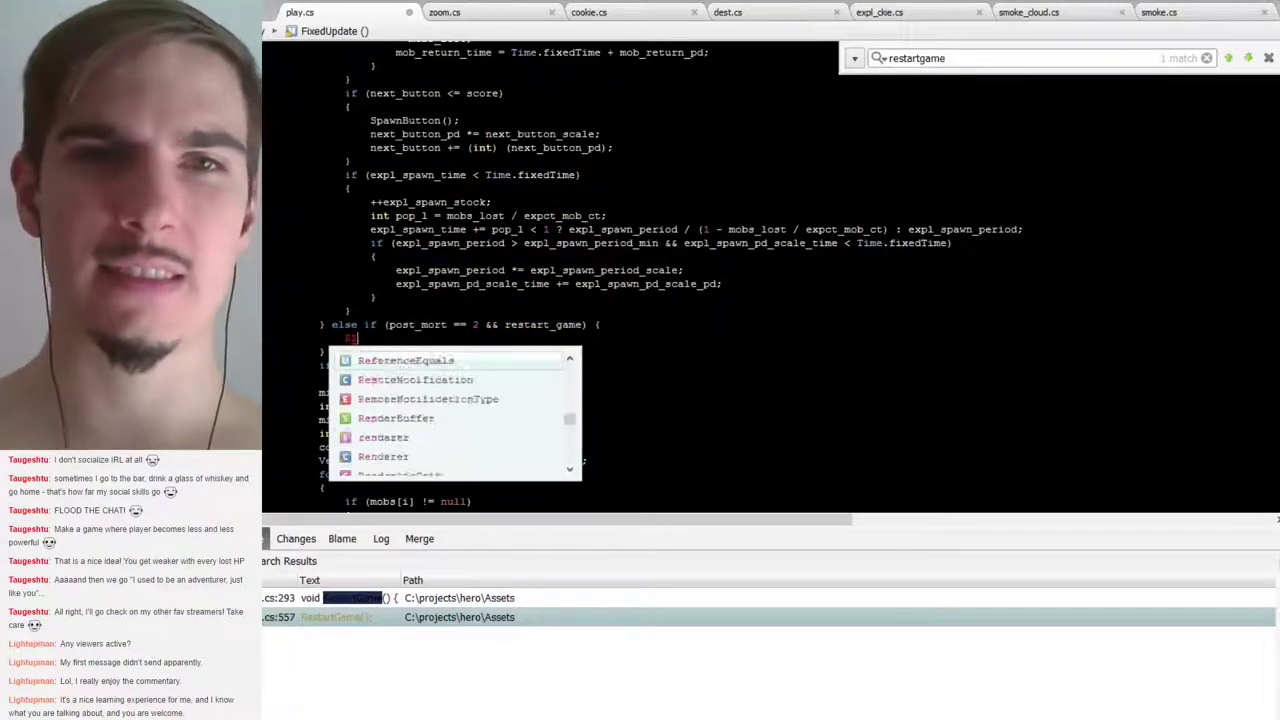
type("est")
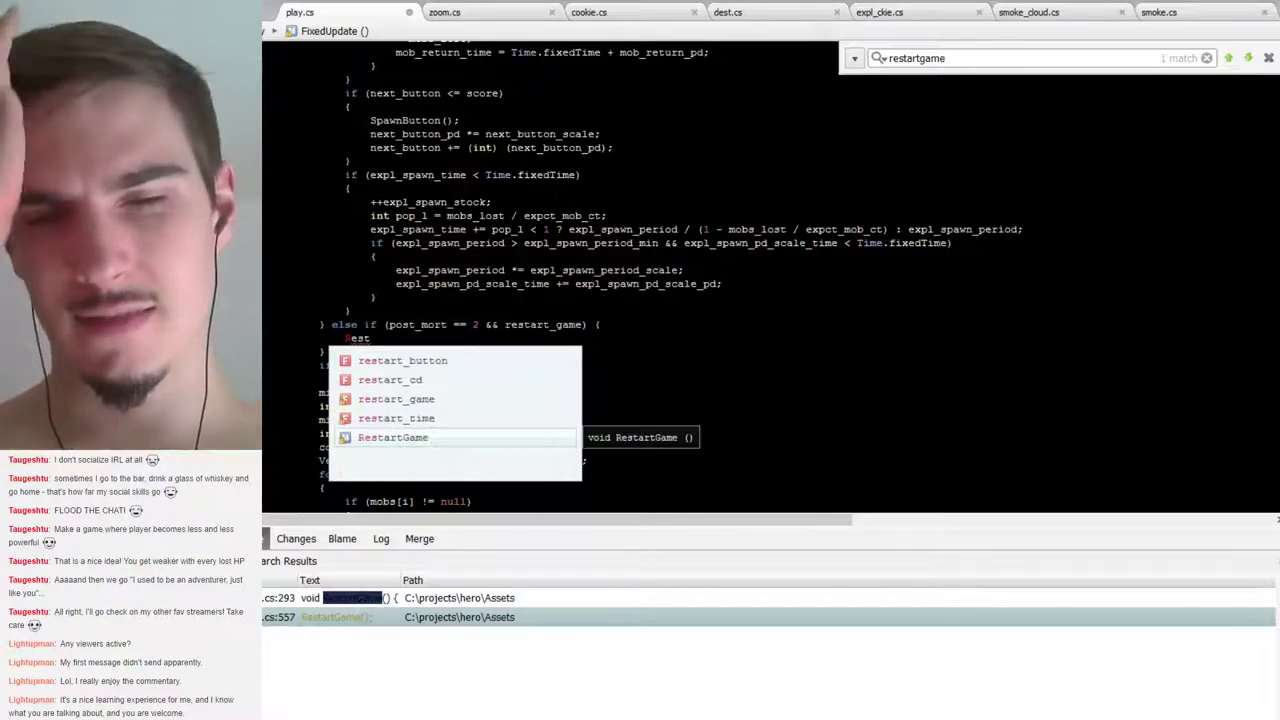
key("Escape")
key("Return")
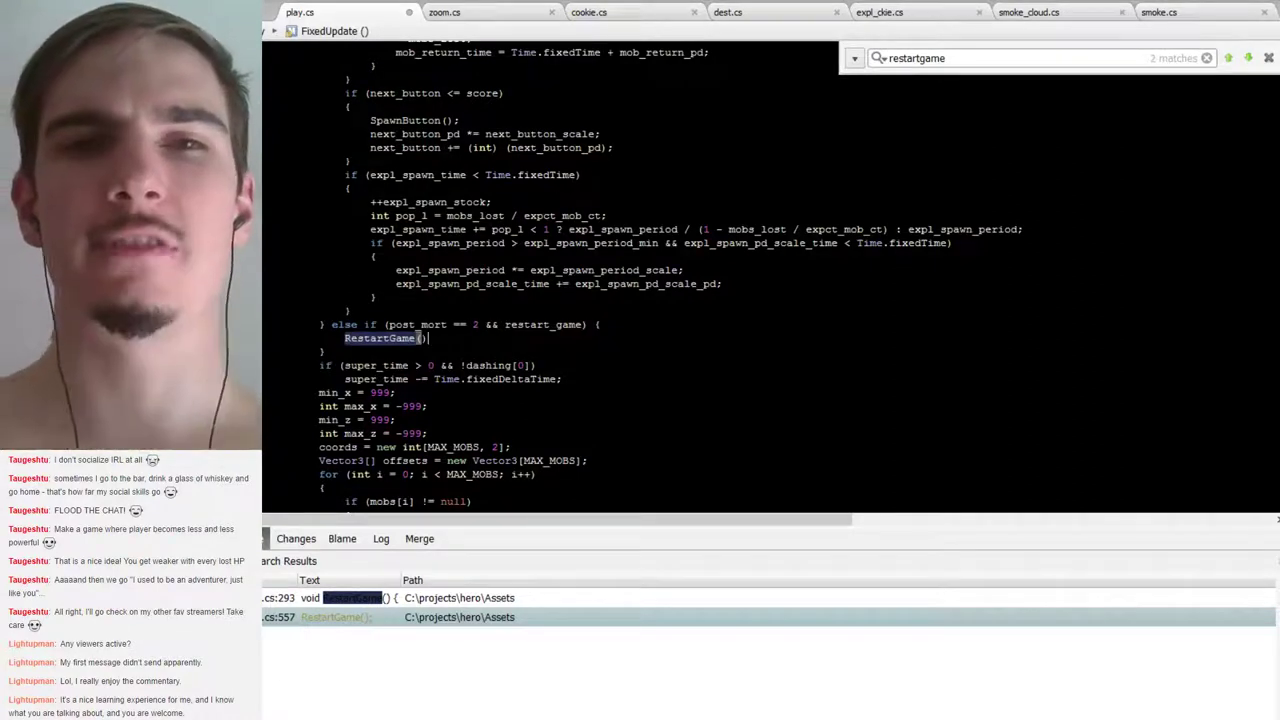
type(";")
Add 'restart_game = false;' below the call and save play.cs
key("Return")
type("resta")
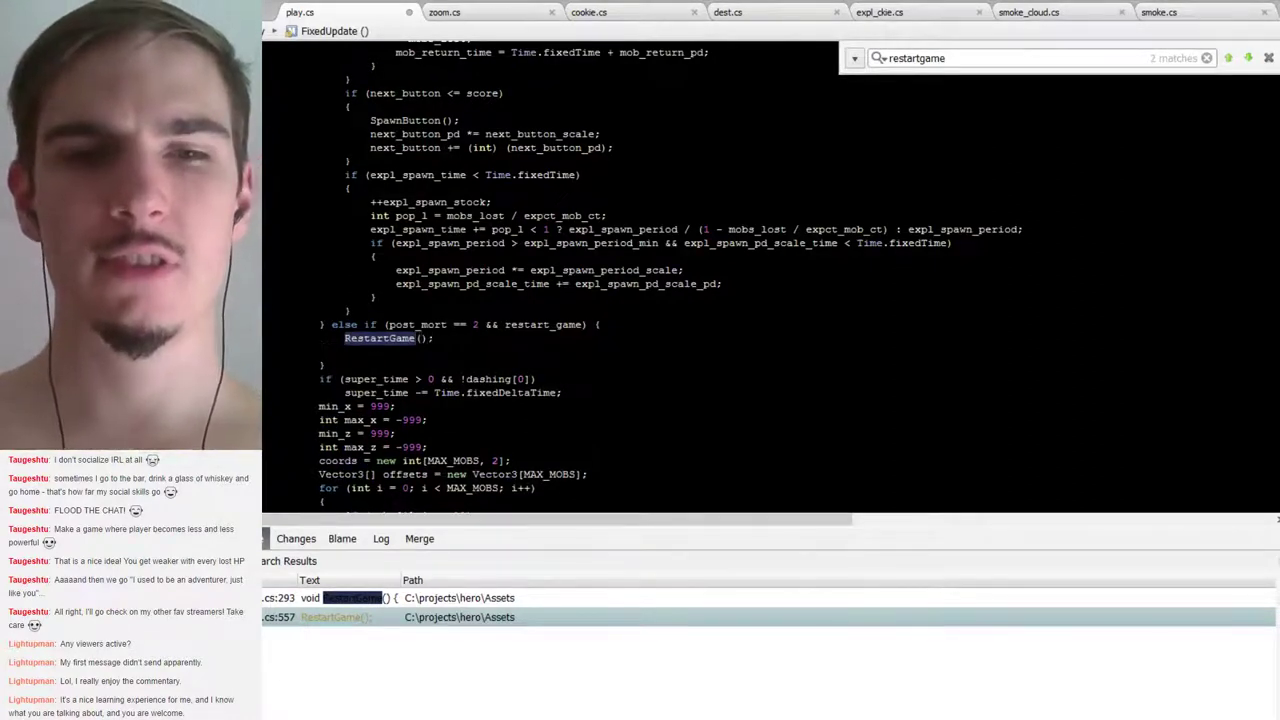
type("r")
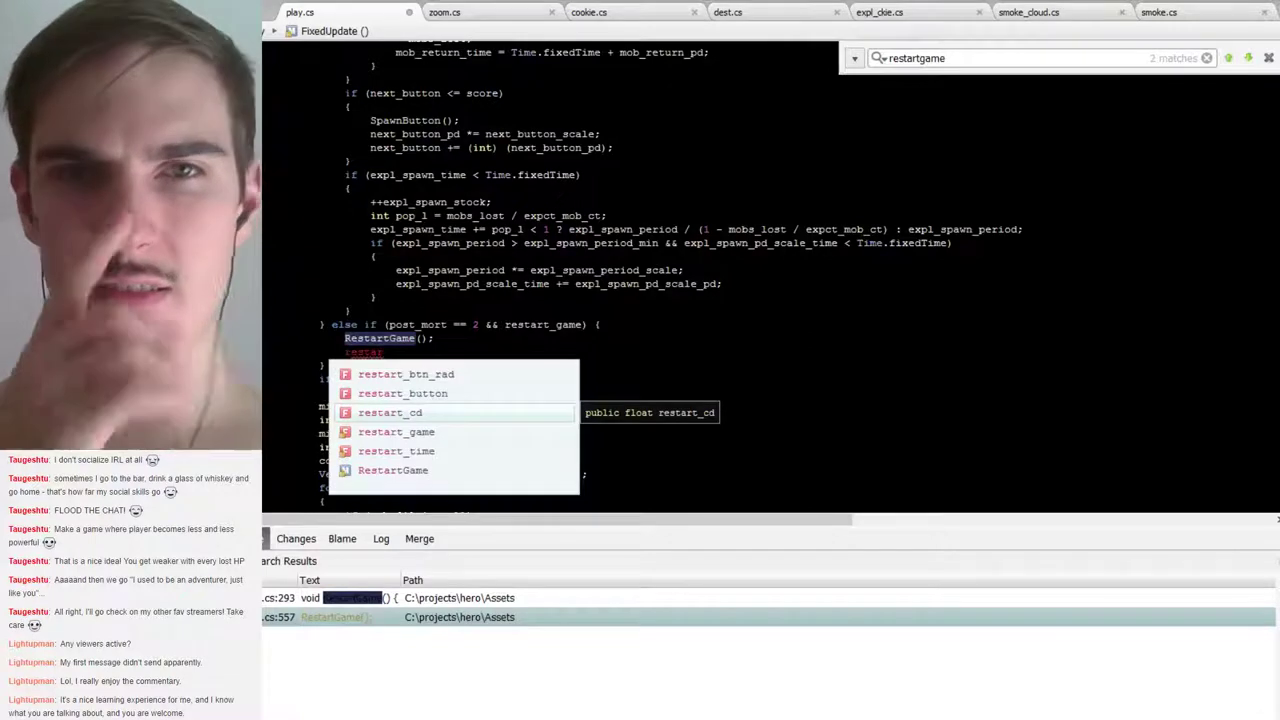
key("Down")
key("Return")
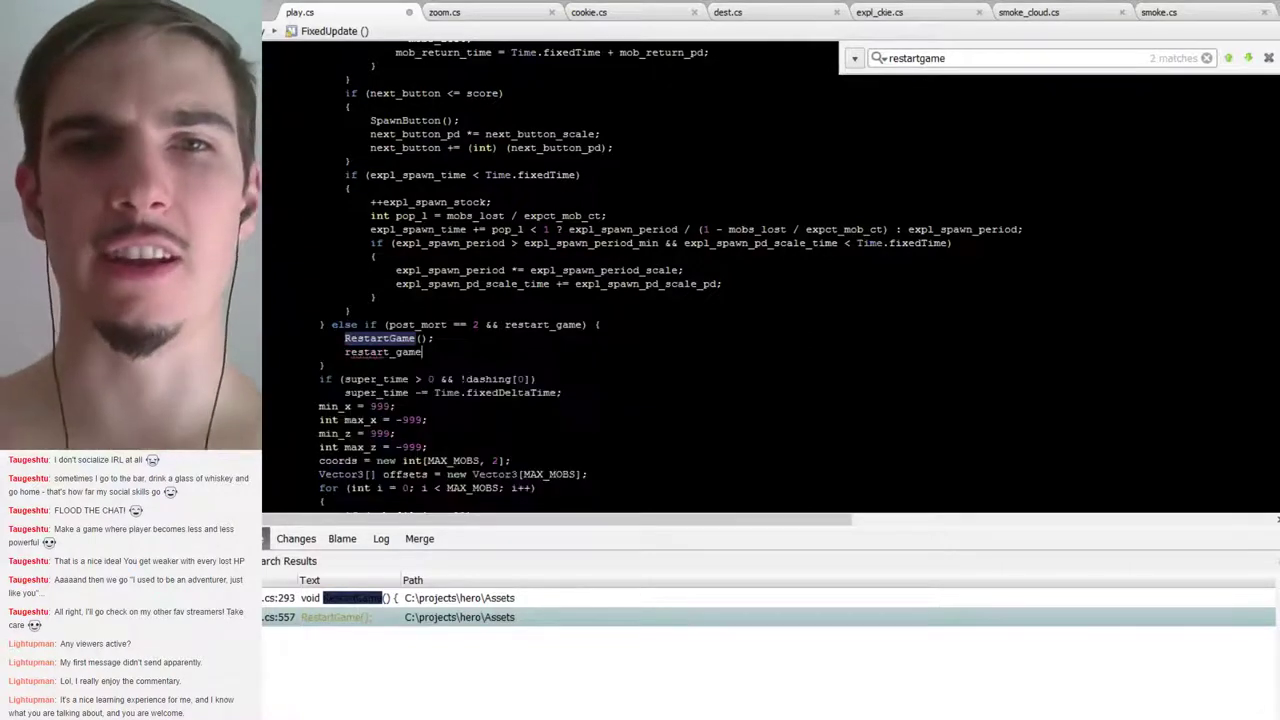
type("= false;")
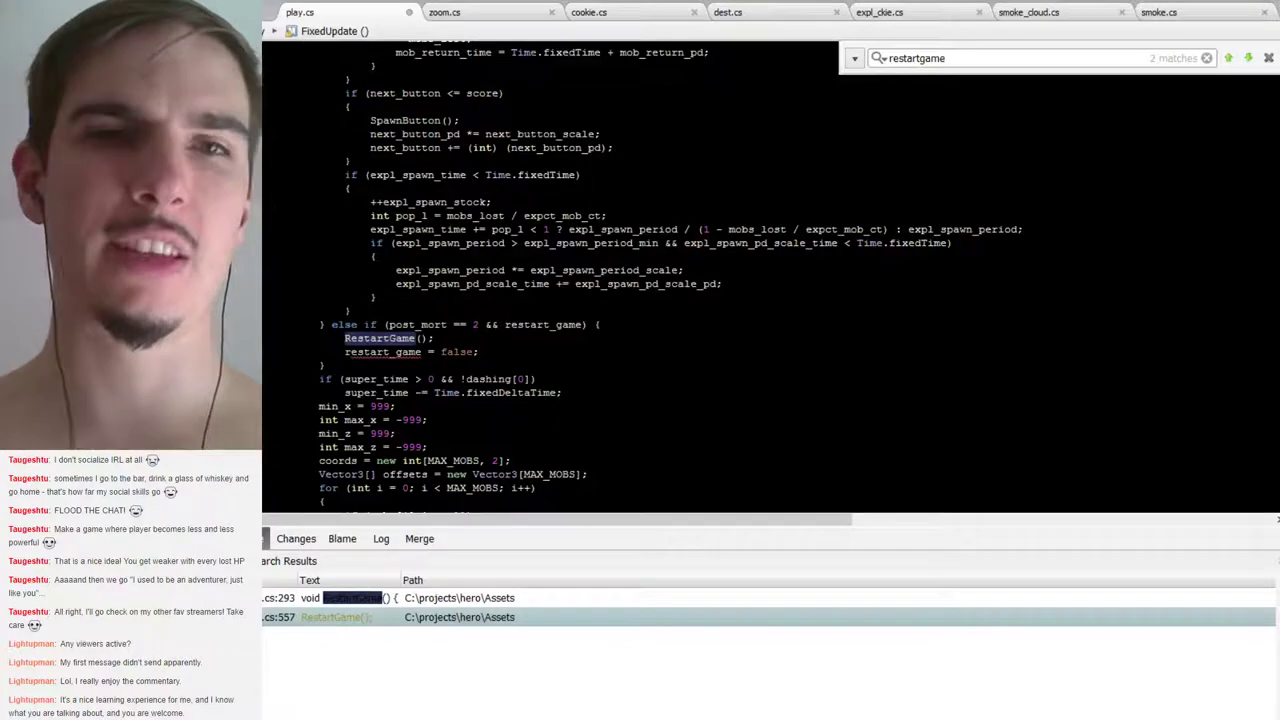
key("ctrl+s")
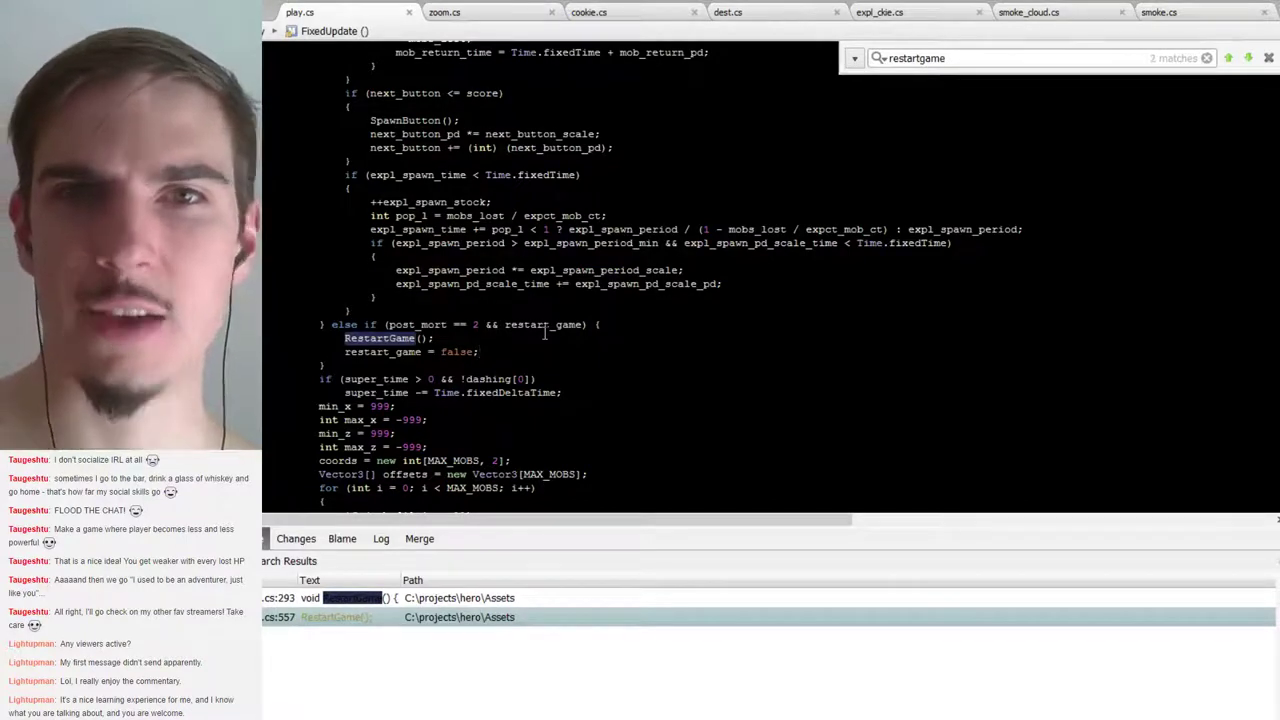
Close the find bar and the Search Results pad, leaving only the play.cs code
scroll(548, 333, "up", 4)
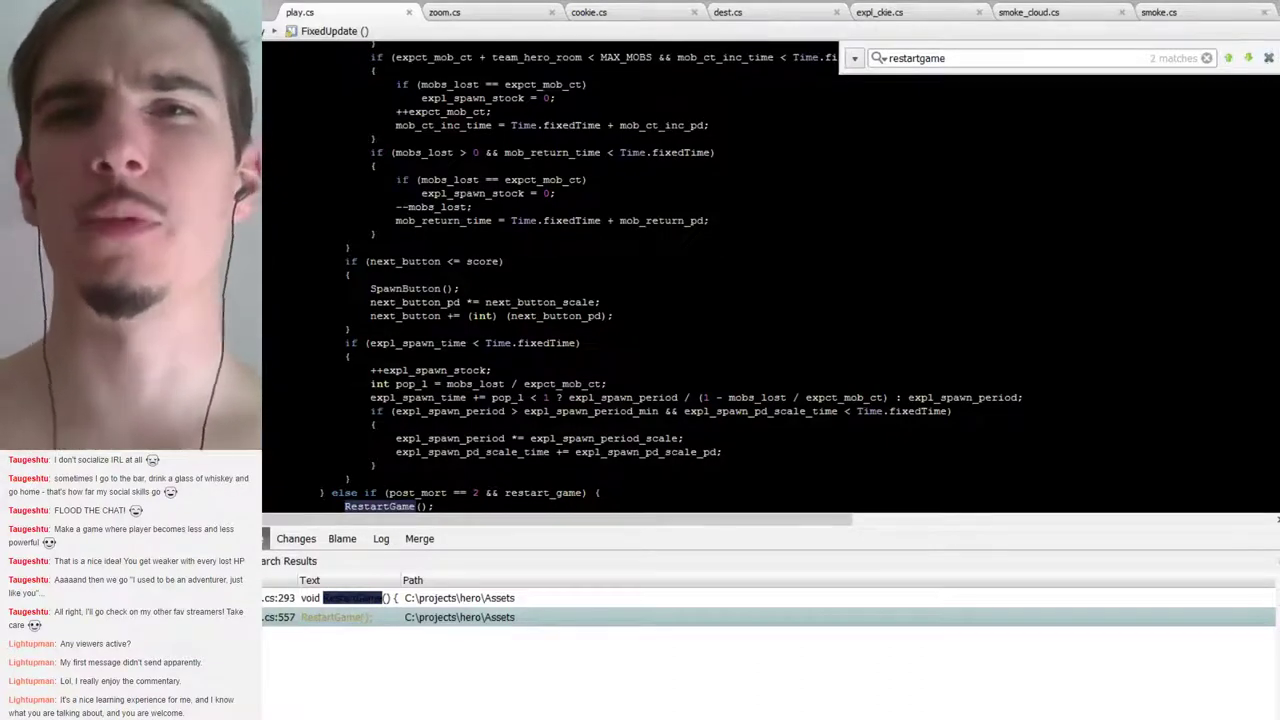
left_click(1268, 58)
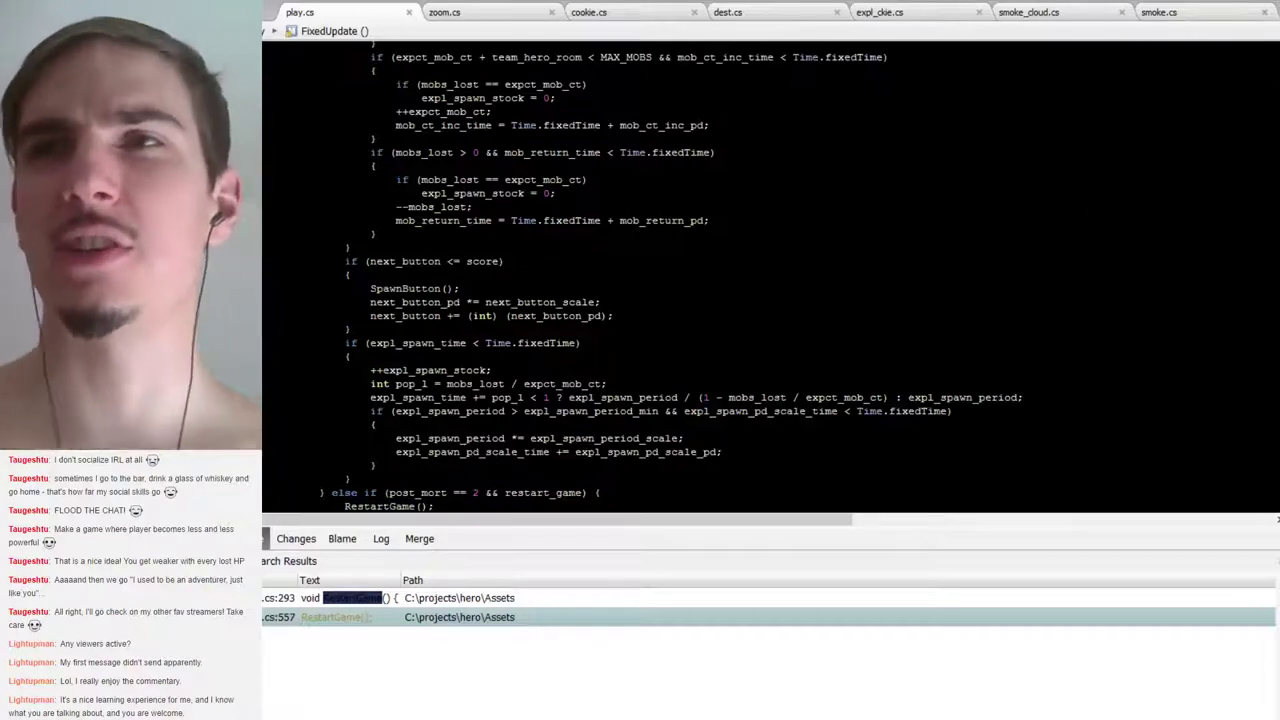
scroll(770, 270, "up", 10)
scroll(770, 270, "down", 5)
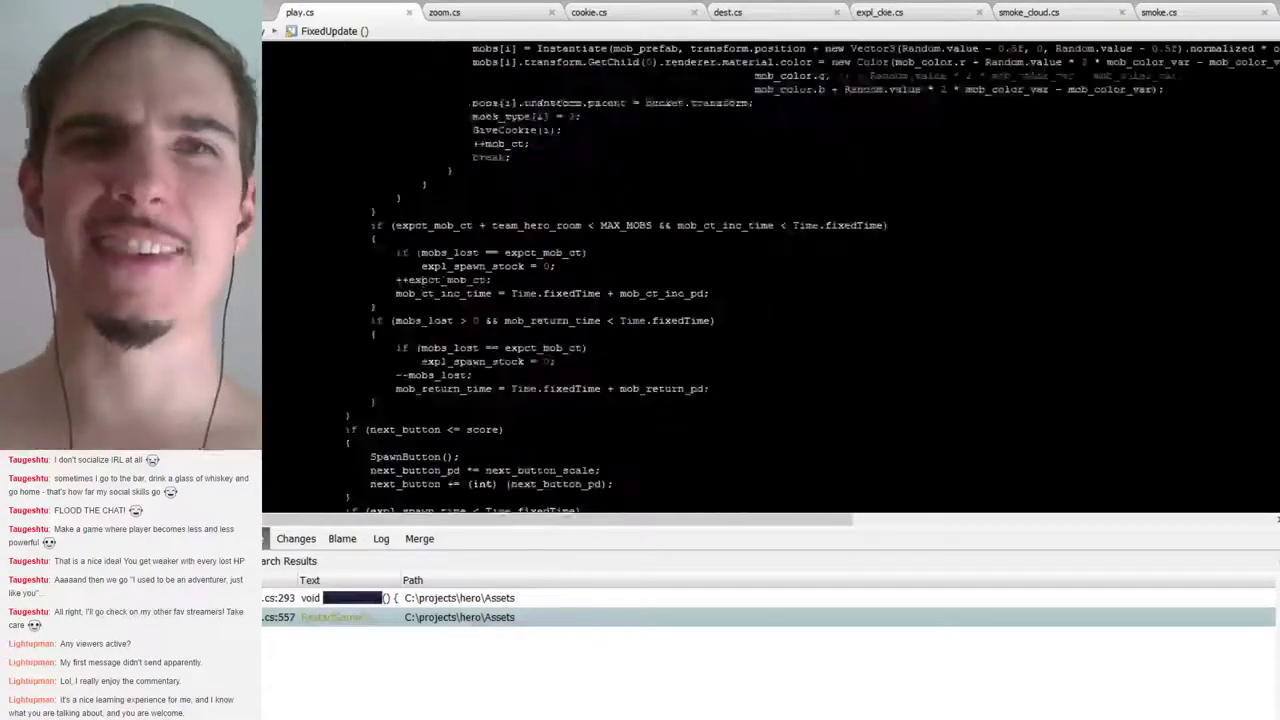
scroll(825, 153, "down", 3)
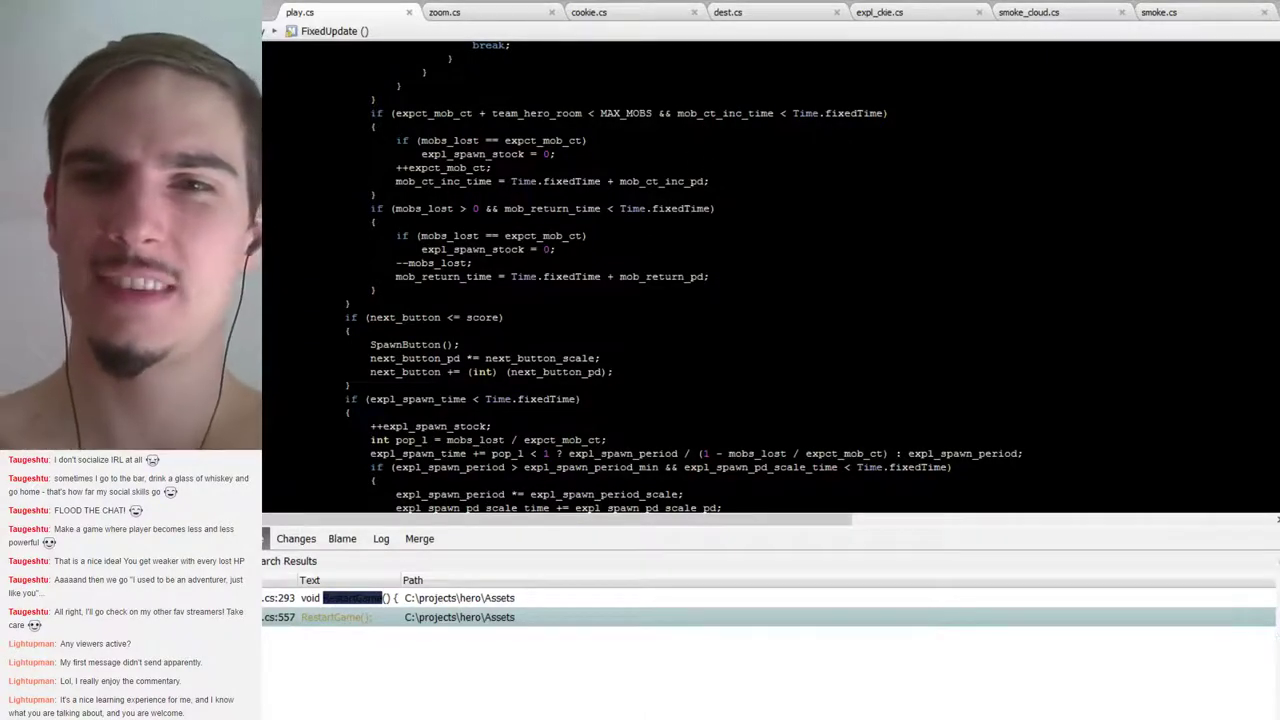
key("Escape")
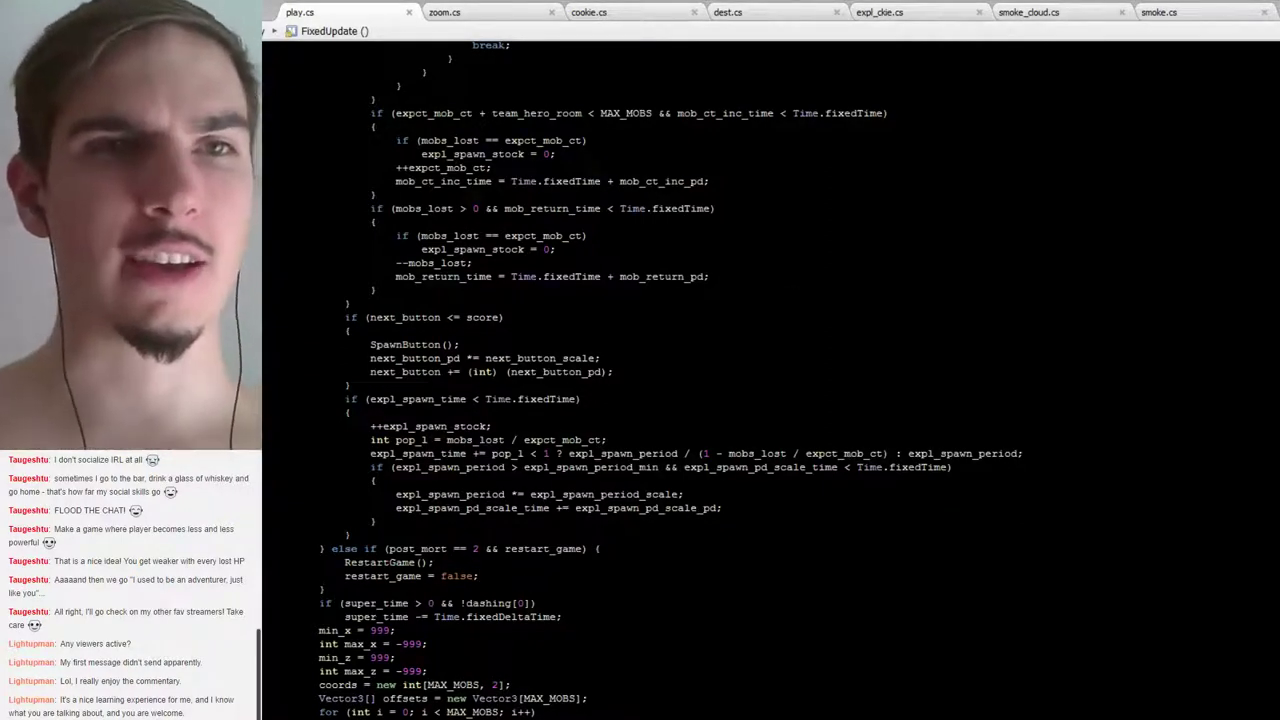
Delete the 'pow3 not reset at end game' line from the Notepad to-do list and minimize Notepad
key("alt+Tab")
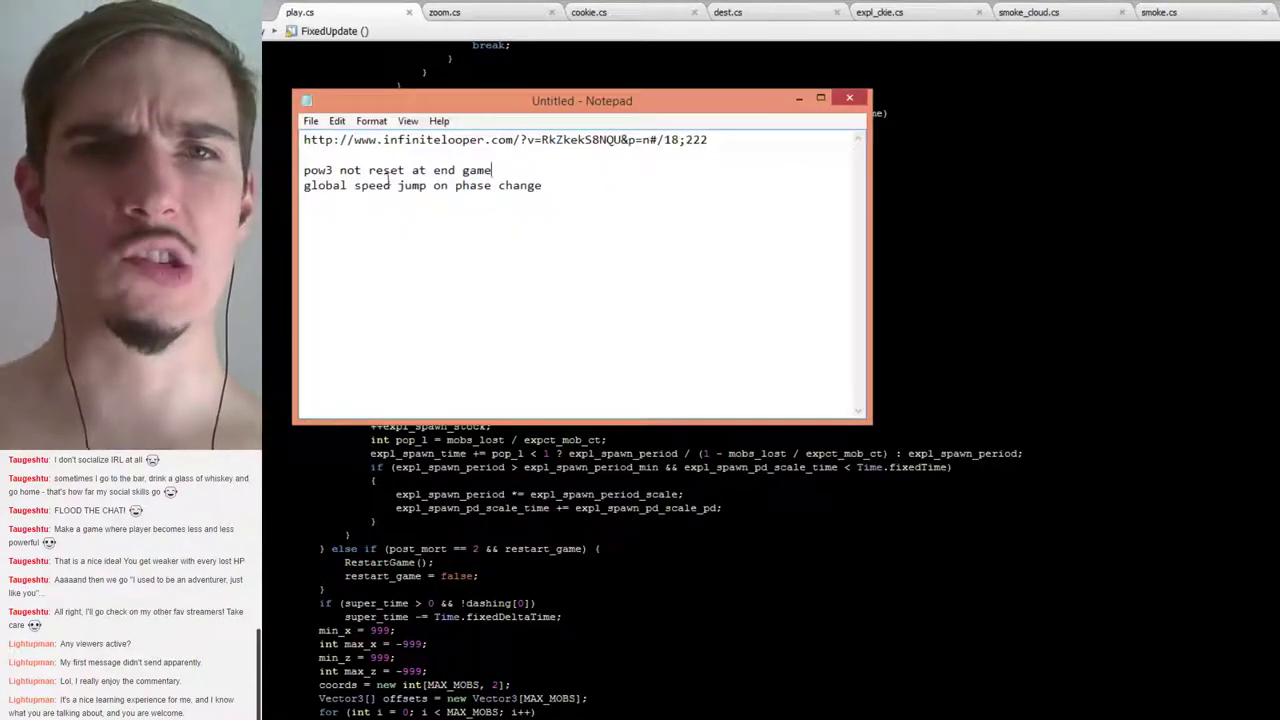
key("shift+Home")
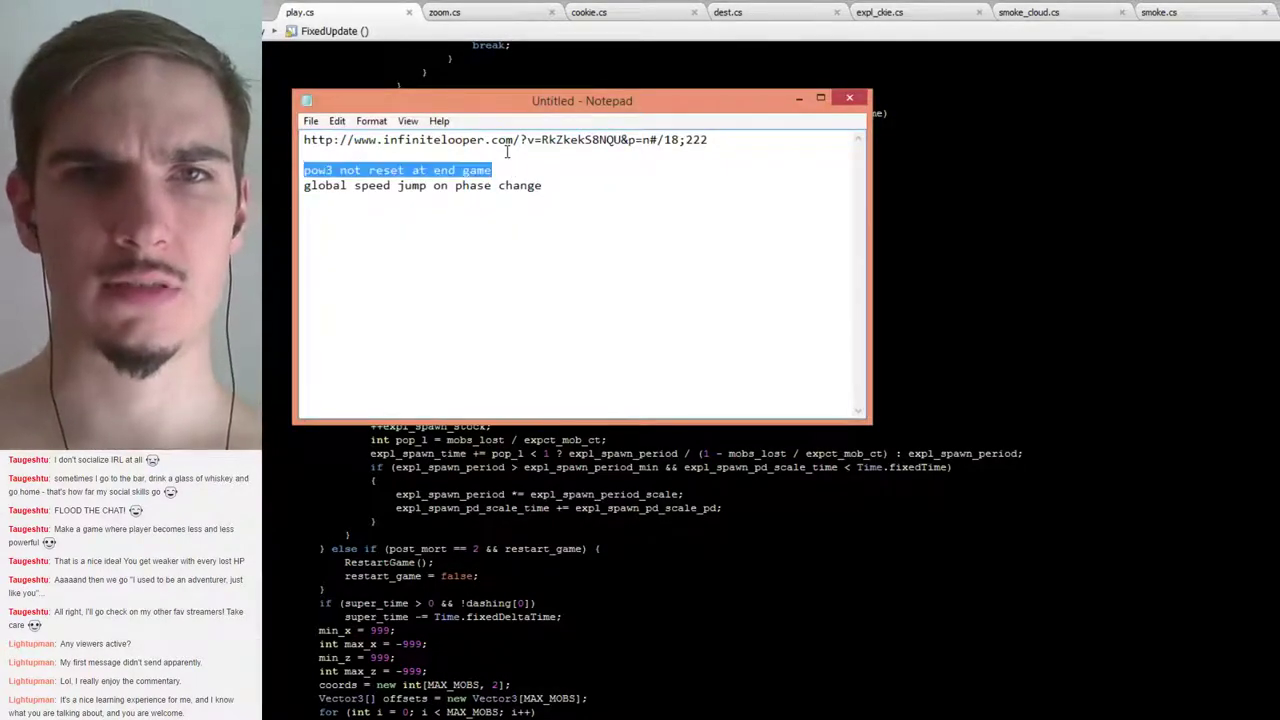
left_click(508, 166)
left_click_drag(508, 166, 499, 157)
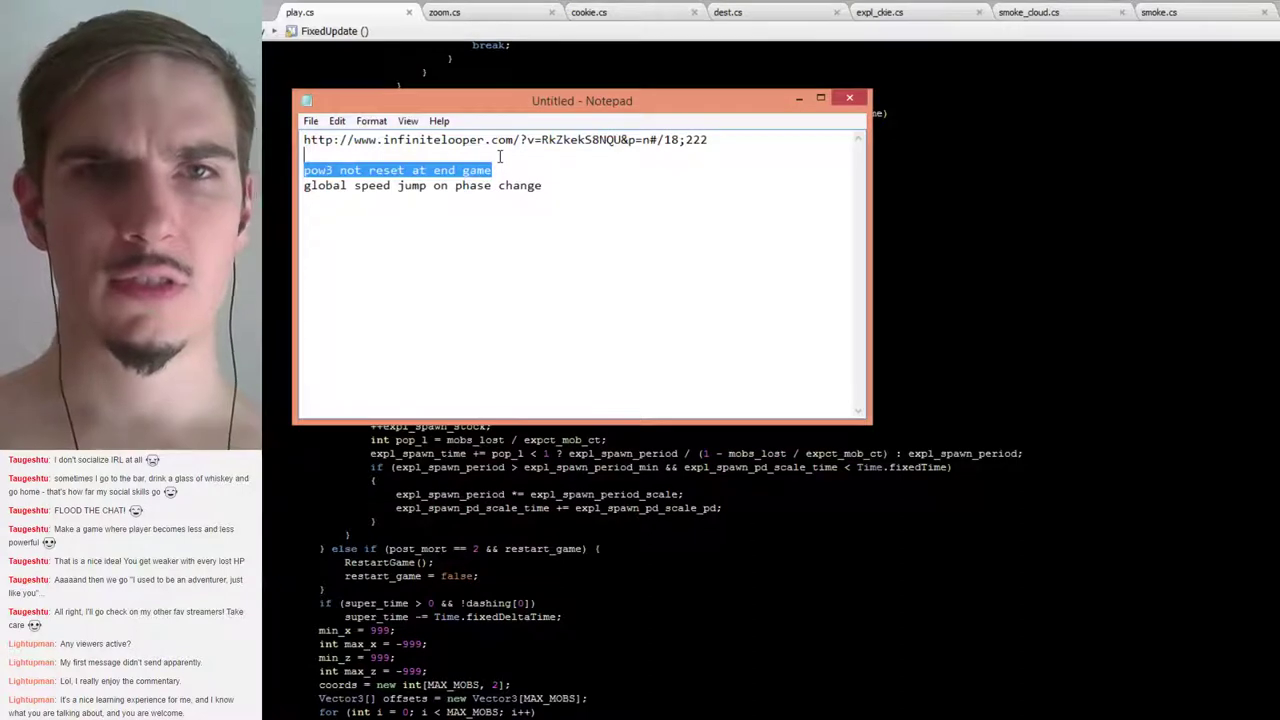
key("BackSpace")
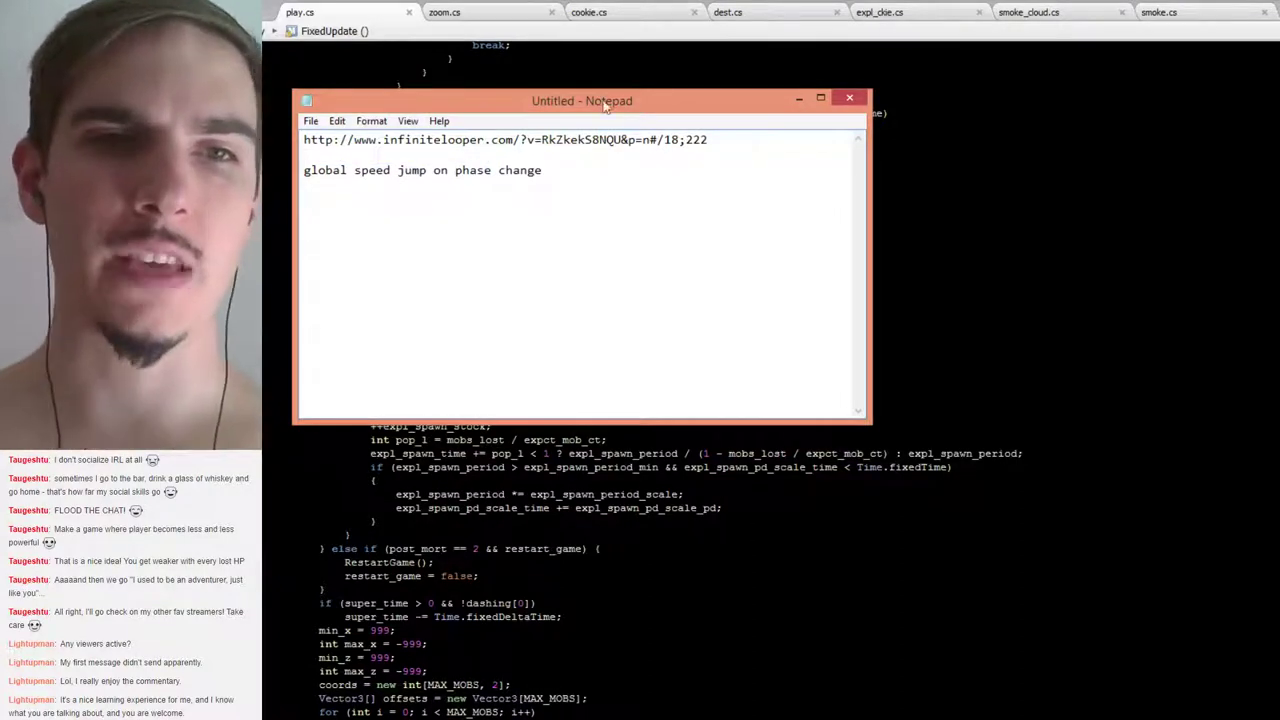
left_click(799, 98)
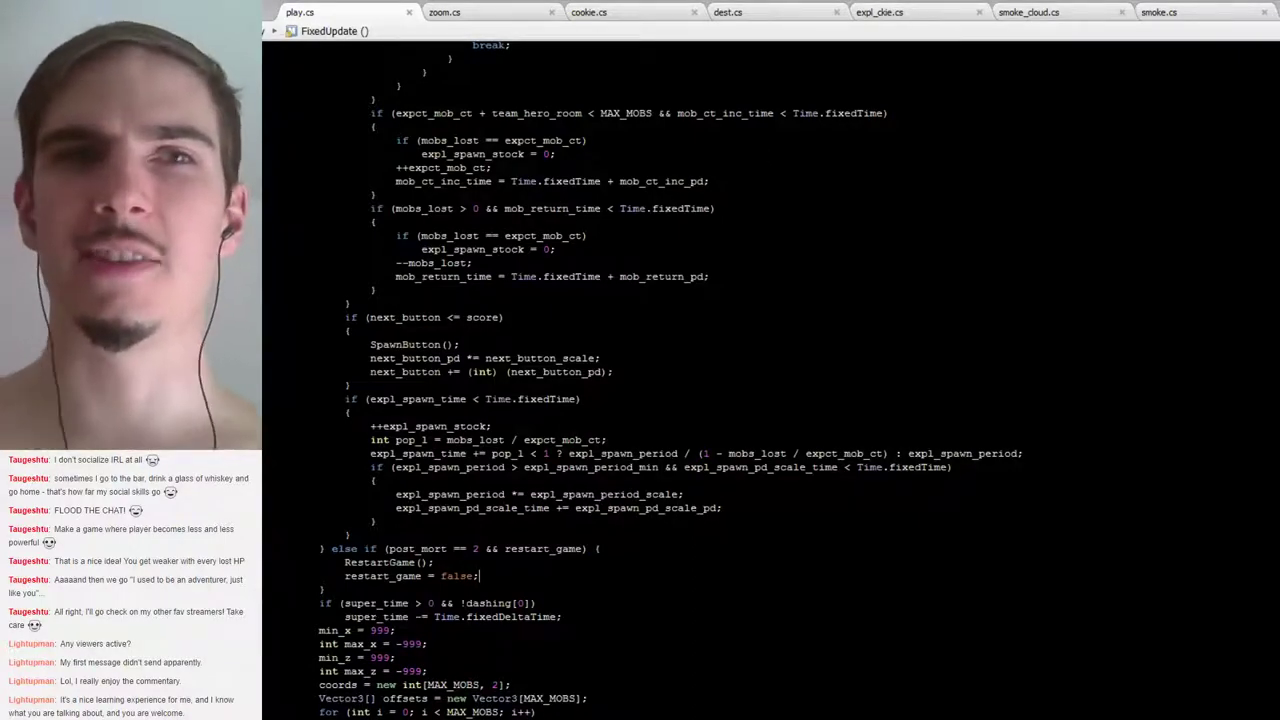
scroll(622, 257, "down", 9)
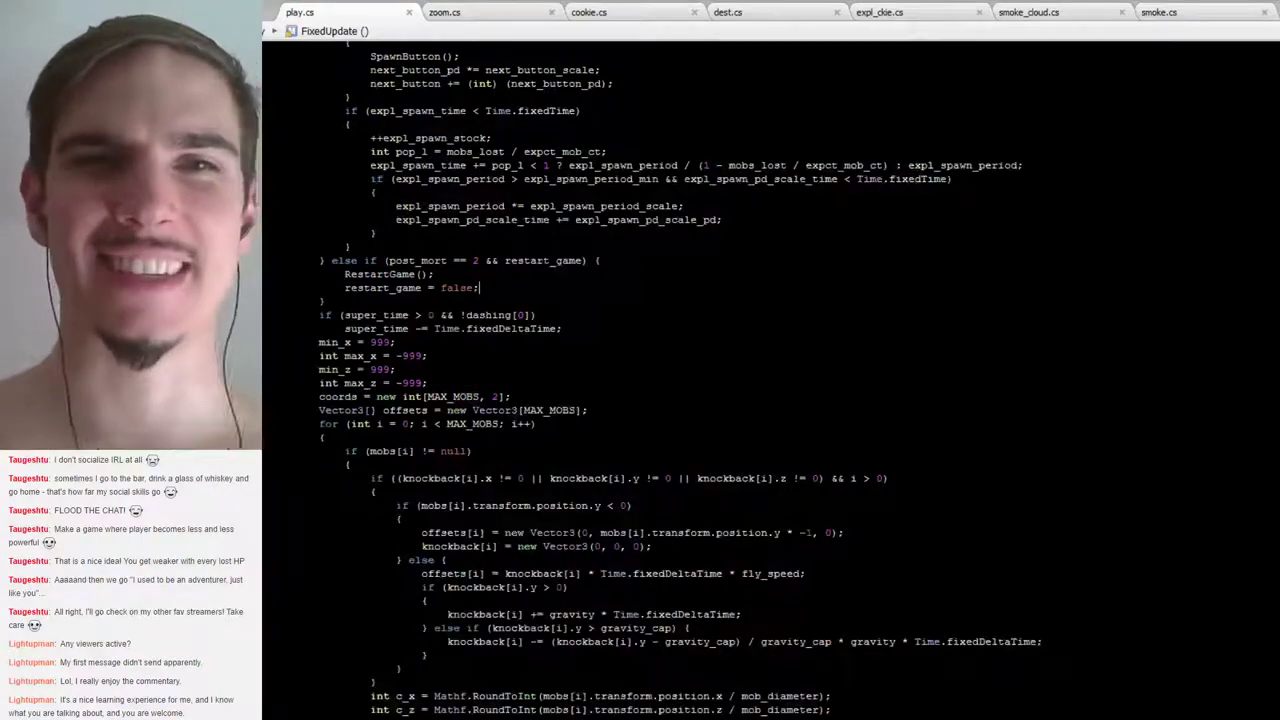
scroll(620, 257, "down", 20)
scroll(770, 380, "down", 20)
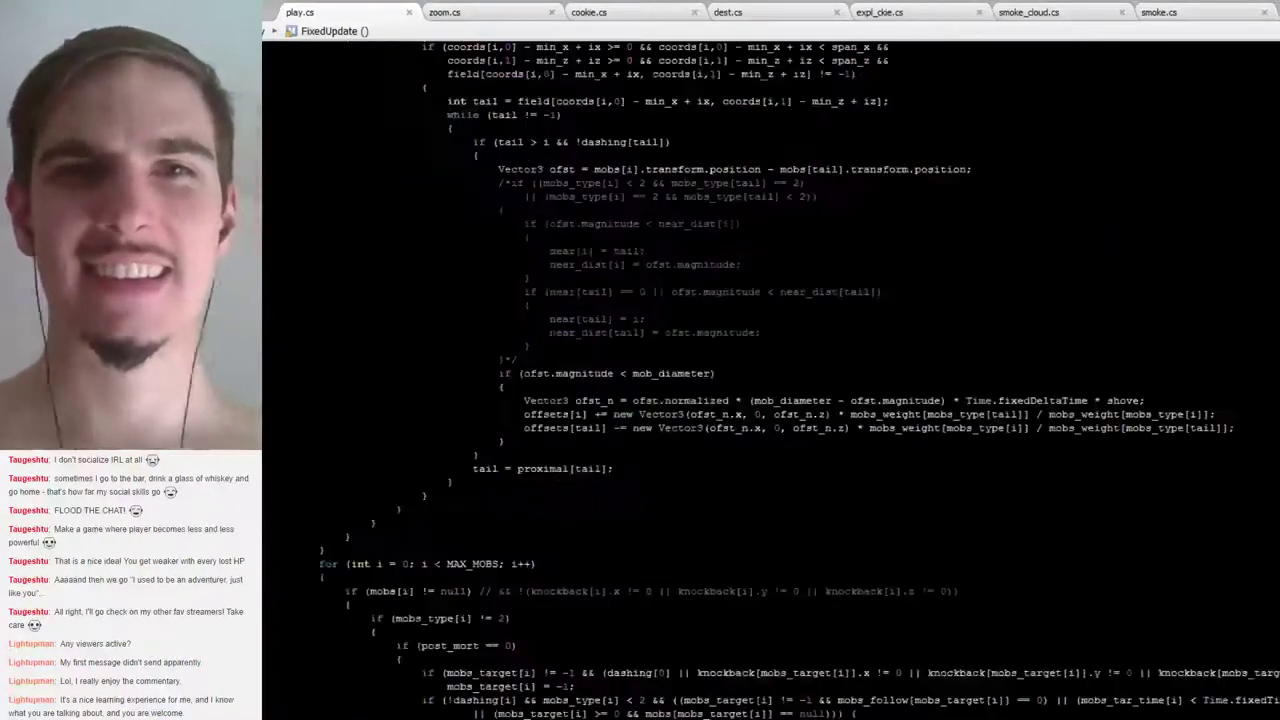
scroll(770, 380, "down", 20)
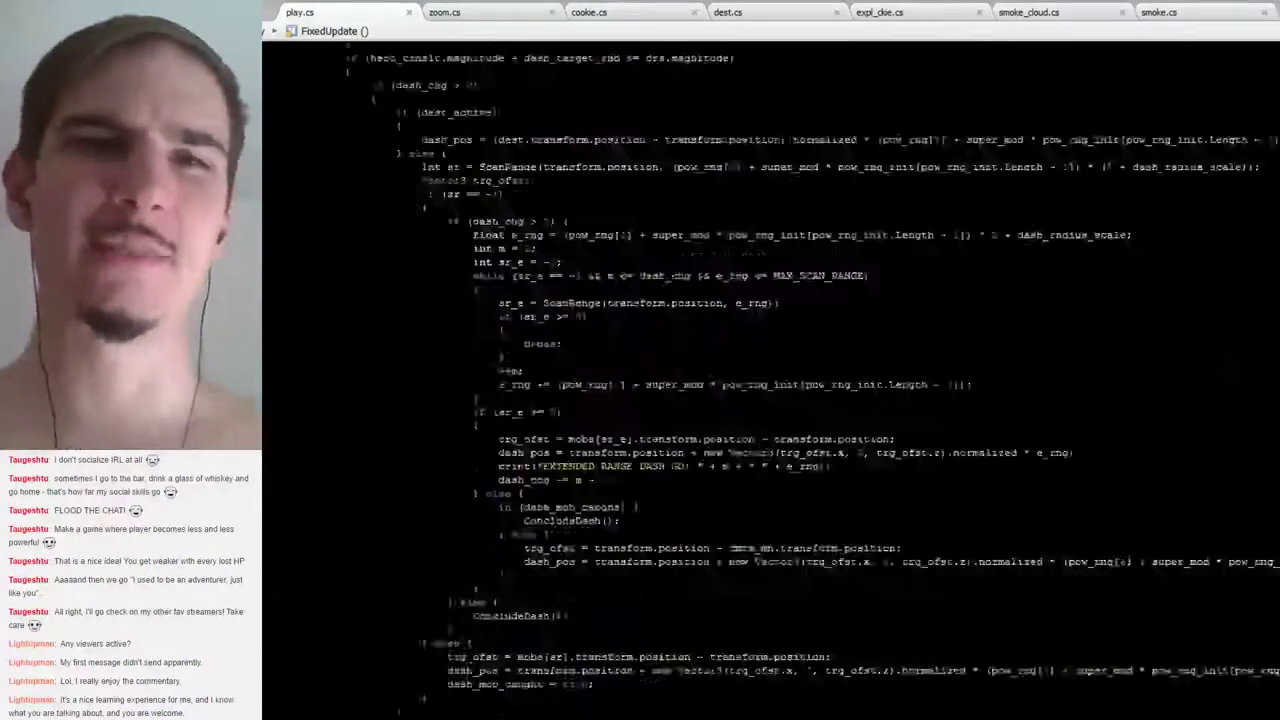
Search the code for 'phase_' and insert a blank line above mobs_speed[2] in case 0
scroll(770, 380, "up", 10)
scroll(617, 232, "down", 10)
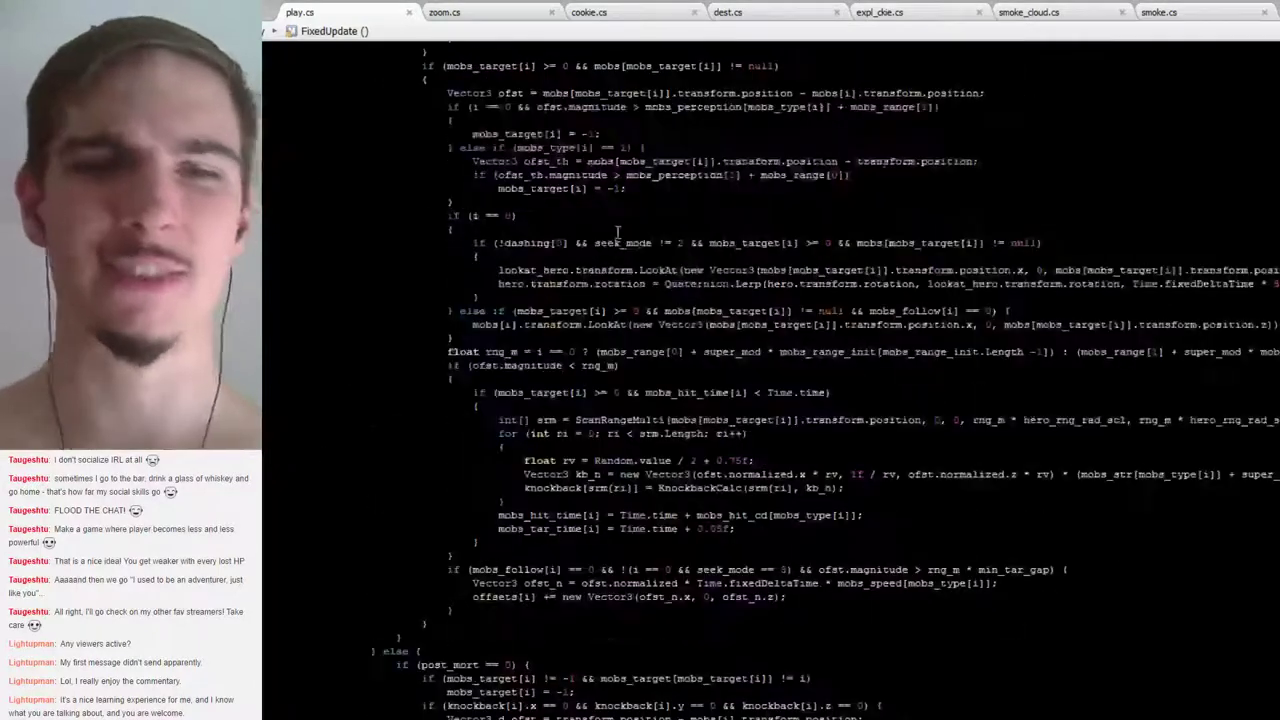
key("ctrl+f")
type("phase_")
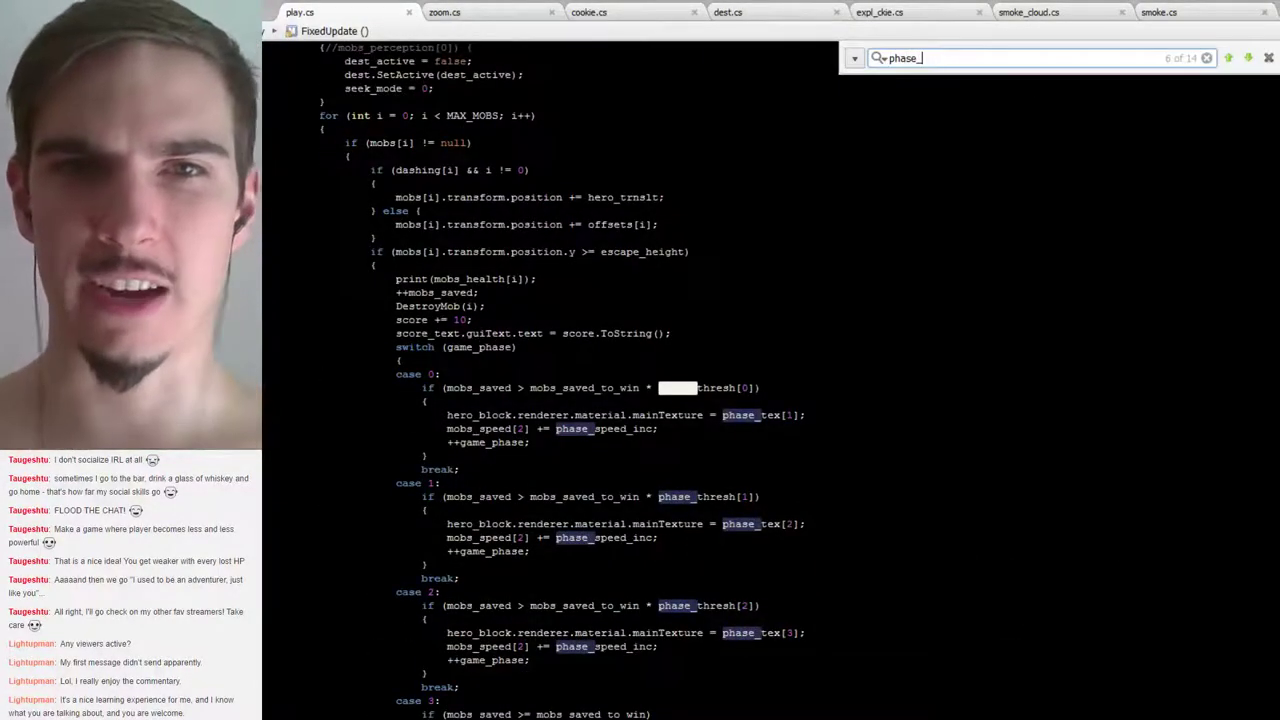
left_click(658, 428)
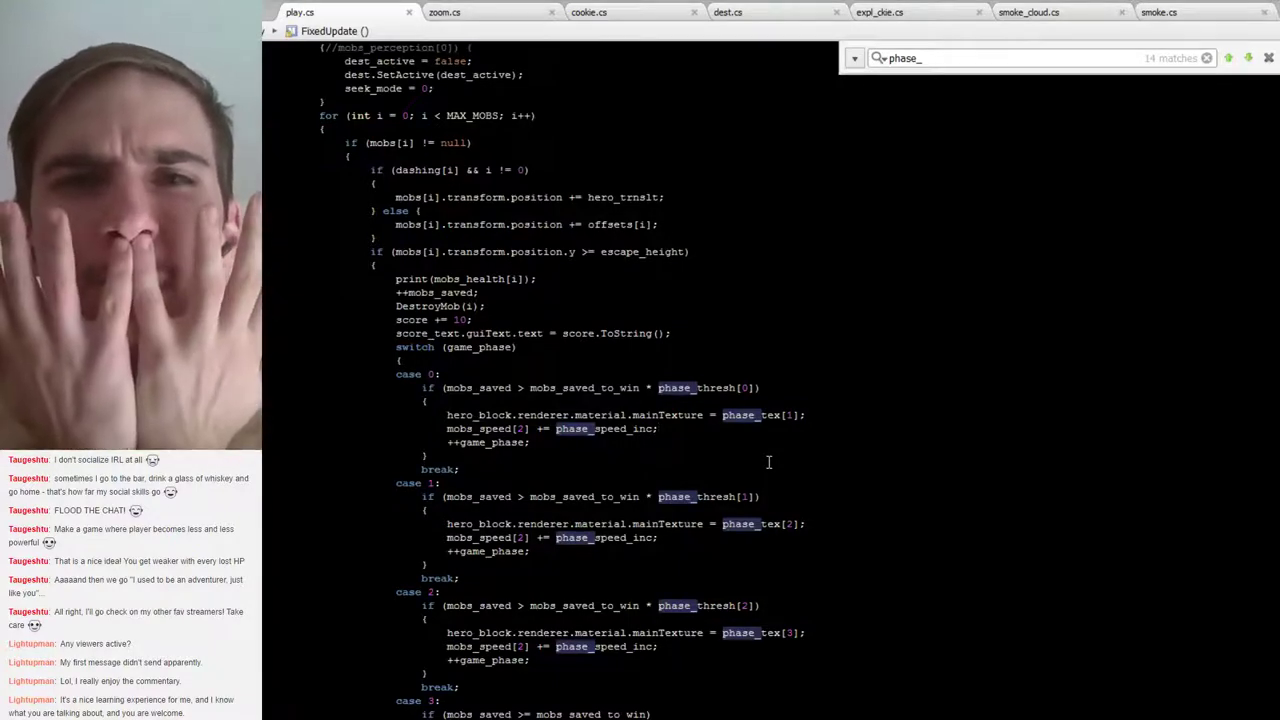
left_click(447, 428)
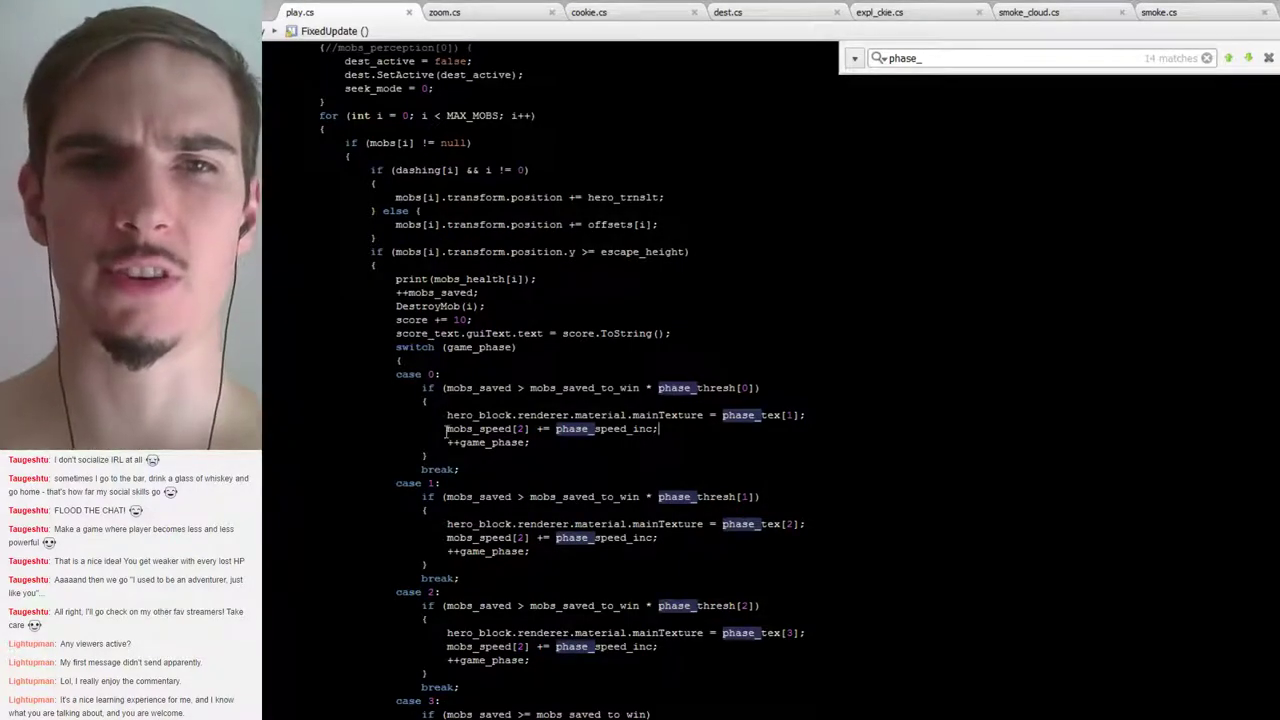
key("Return")
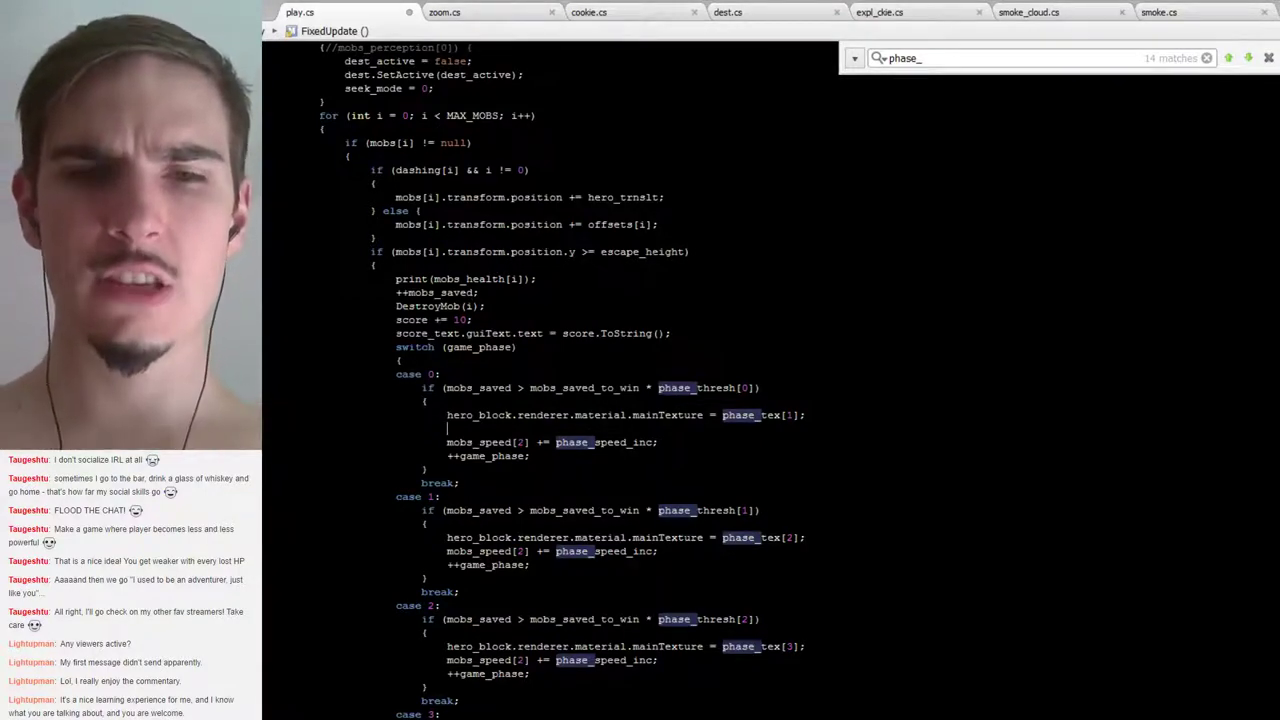
Wrap case 0's increment in 'for (int i = 0; i < mobs_speed.Length; i++)' using mobs_speed[i], indented
type("for (int i ")
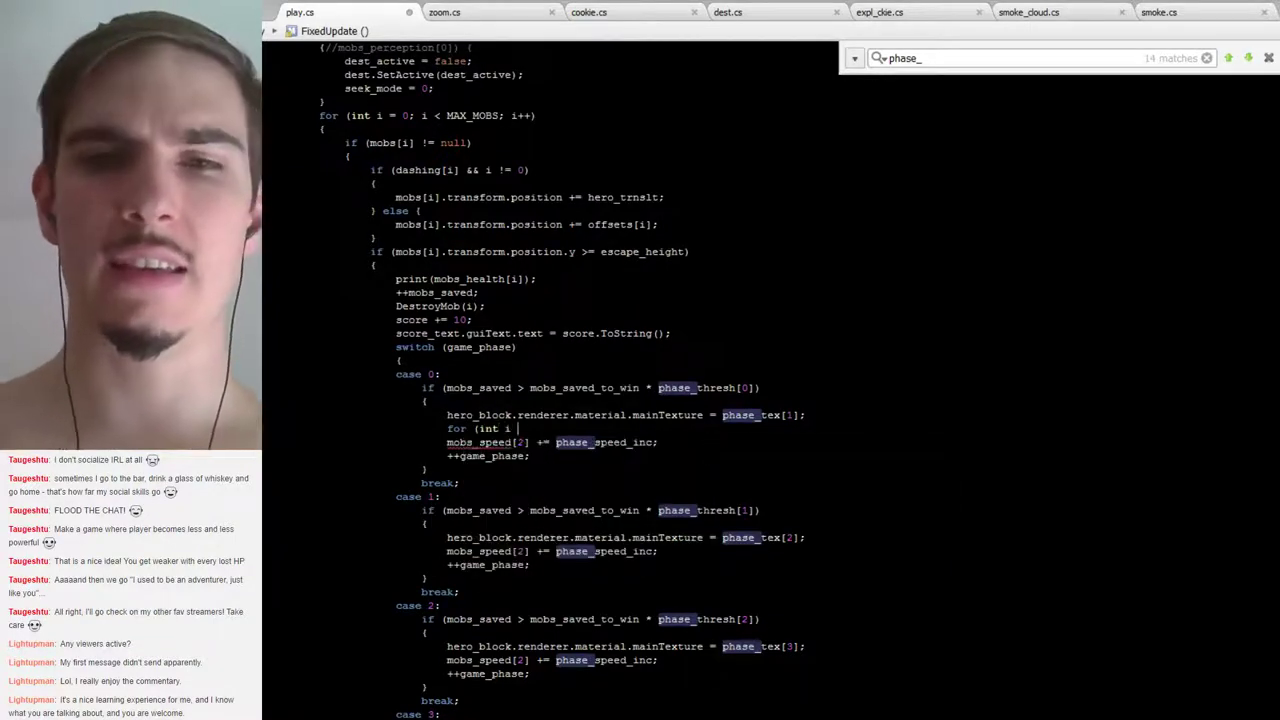
type("= ")
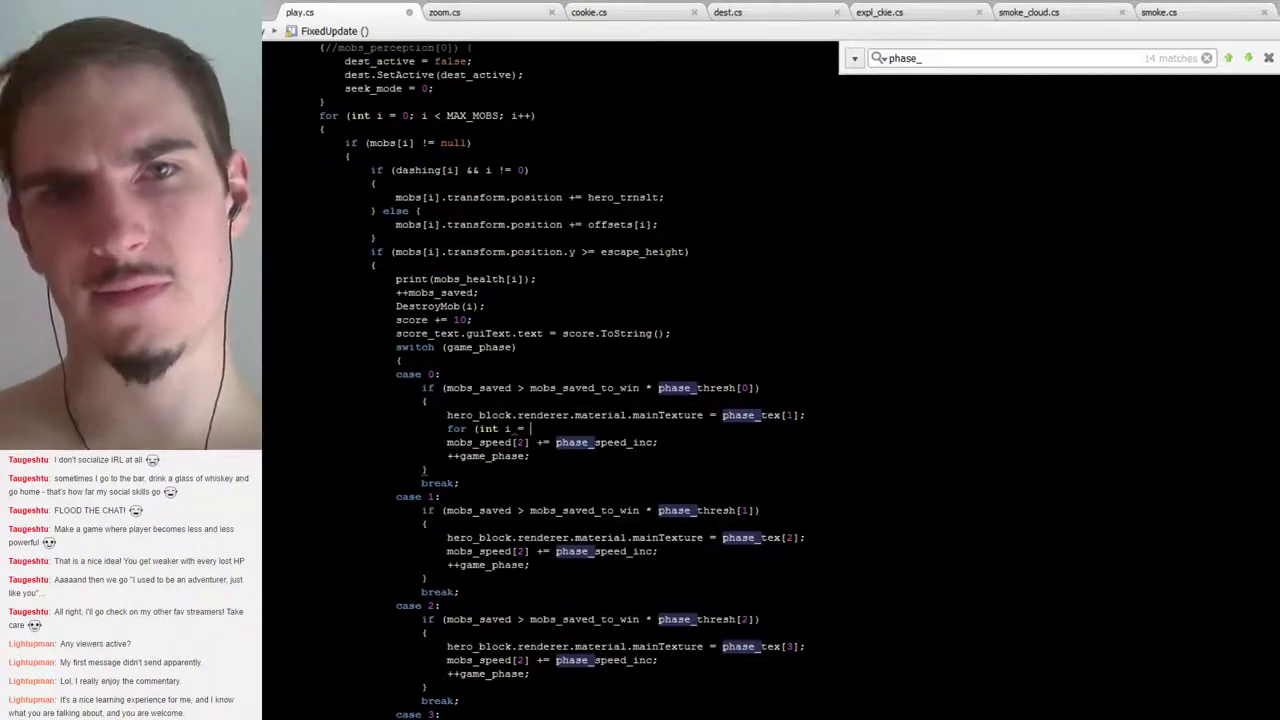
type("0; ")
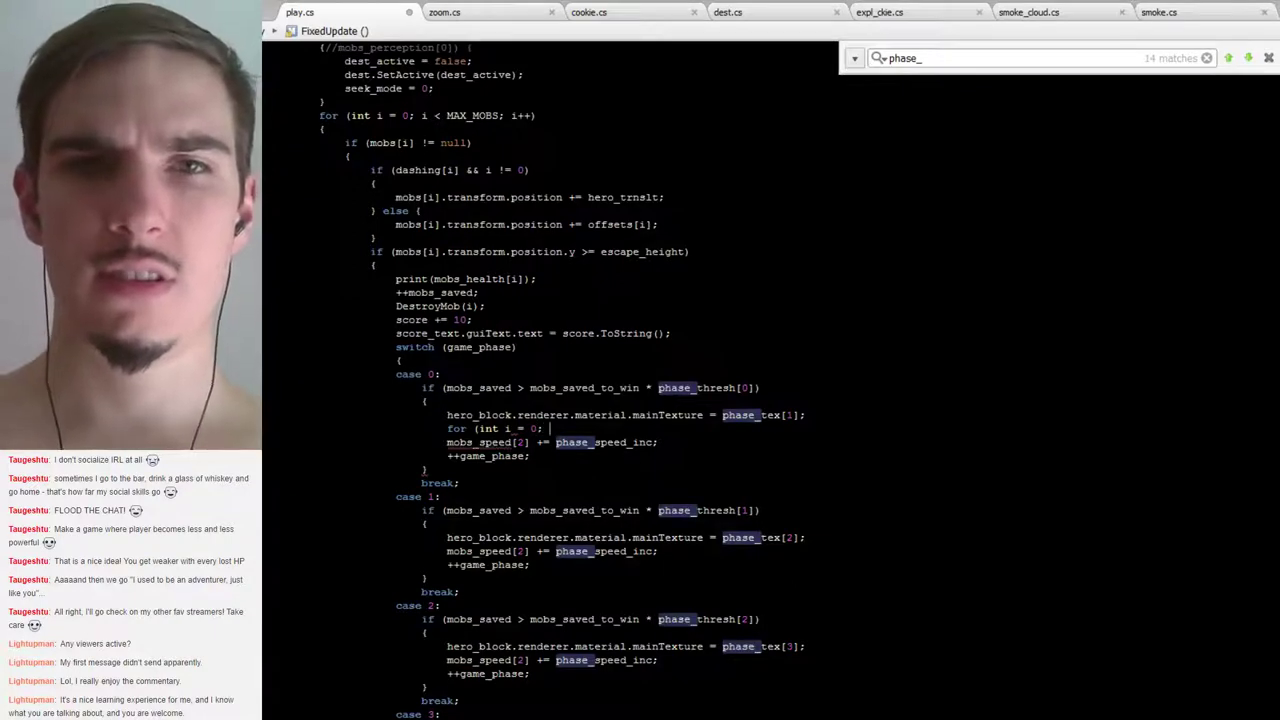
type("i < mobs")
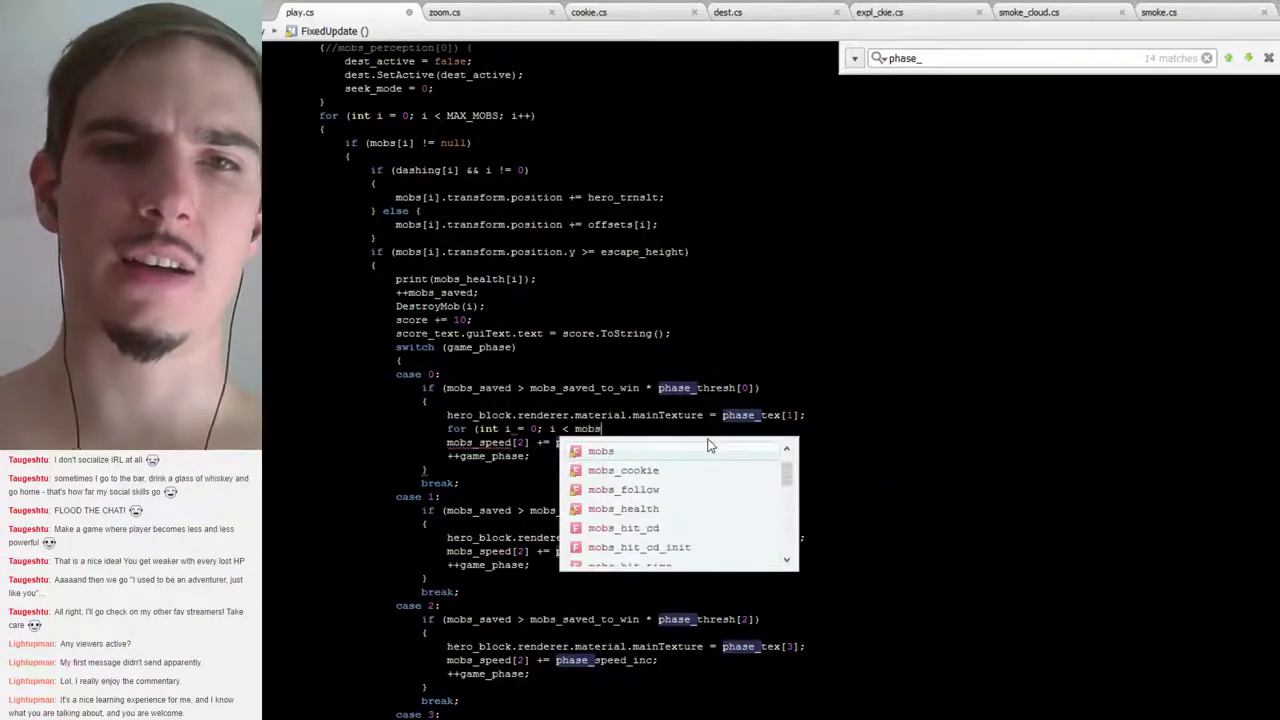
type("_spee")
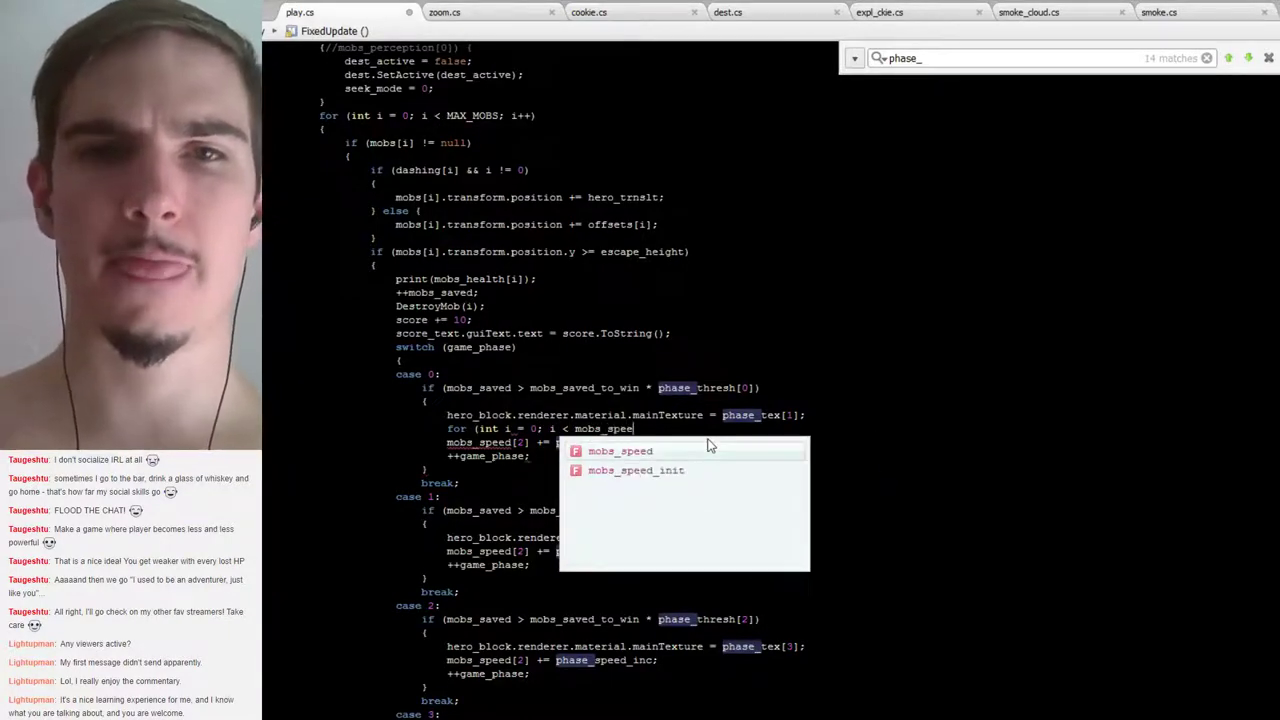
key("Return")
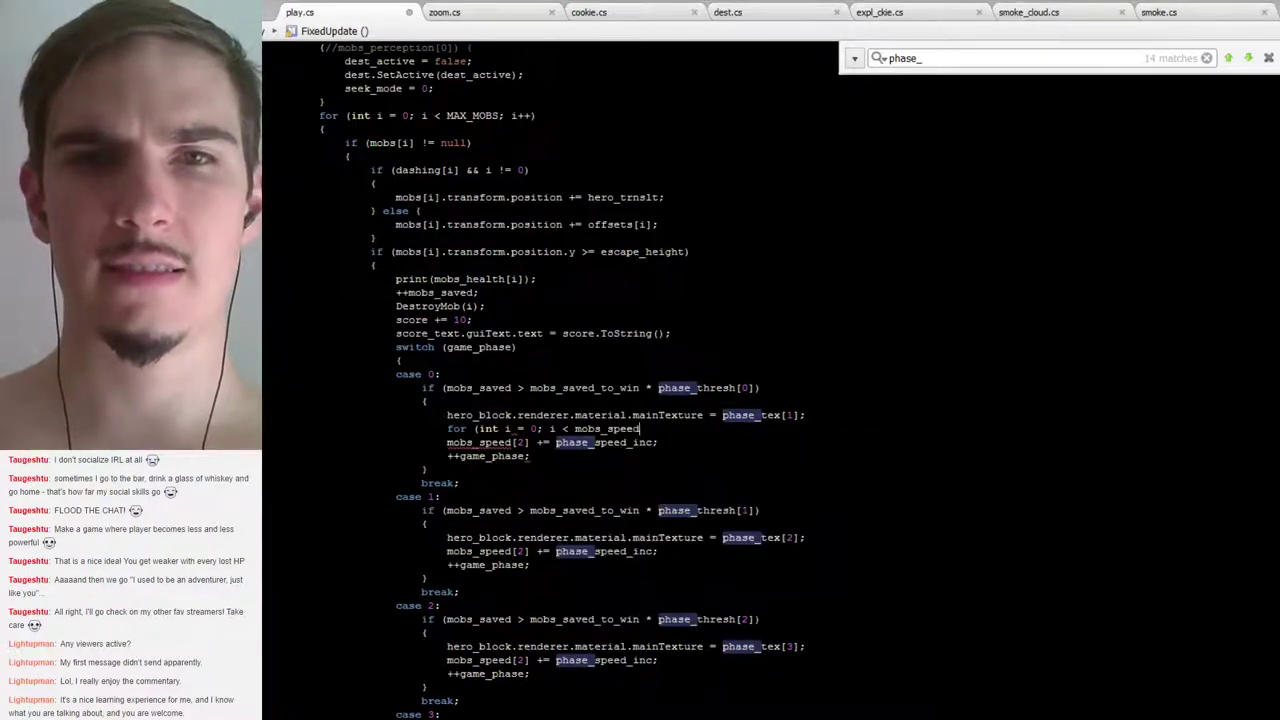
type(".L")
key("Return")
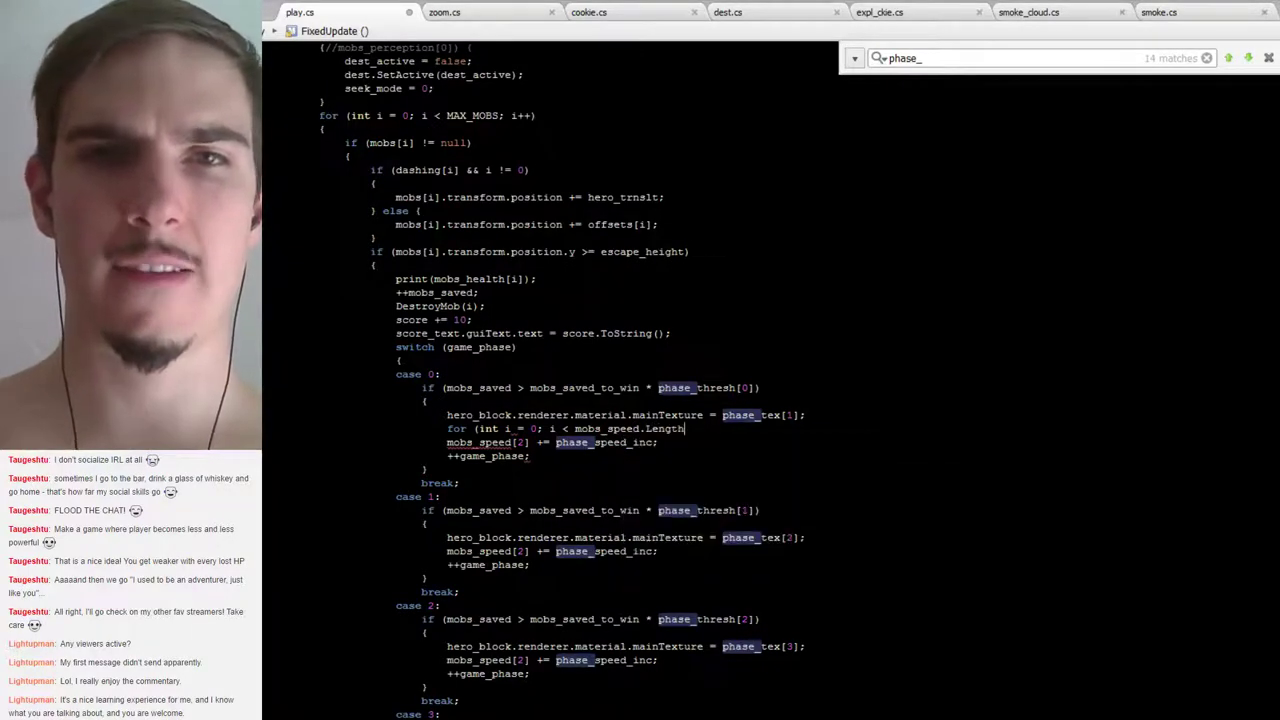
type("; i")
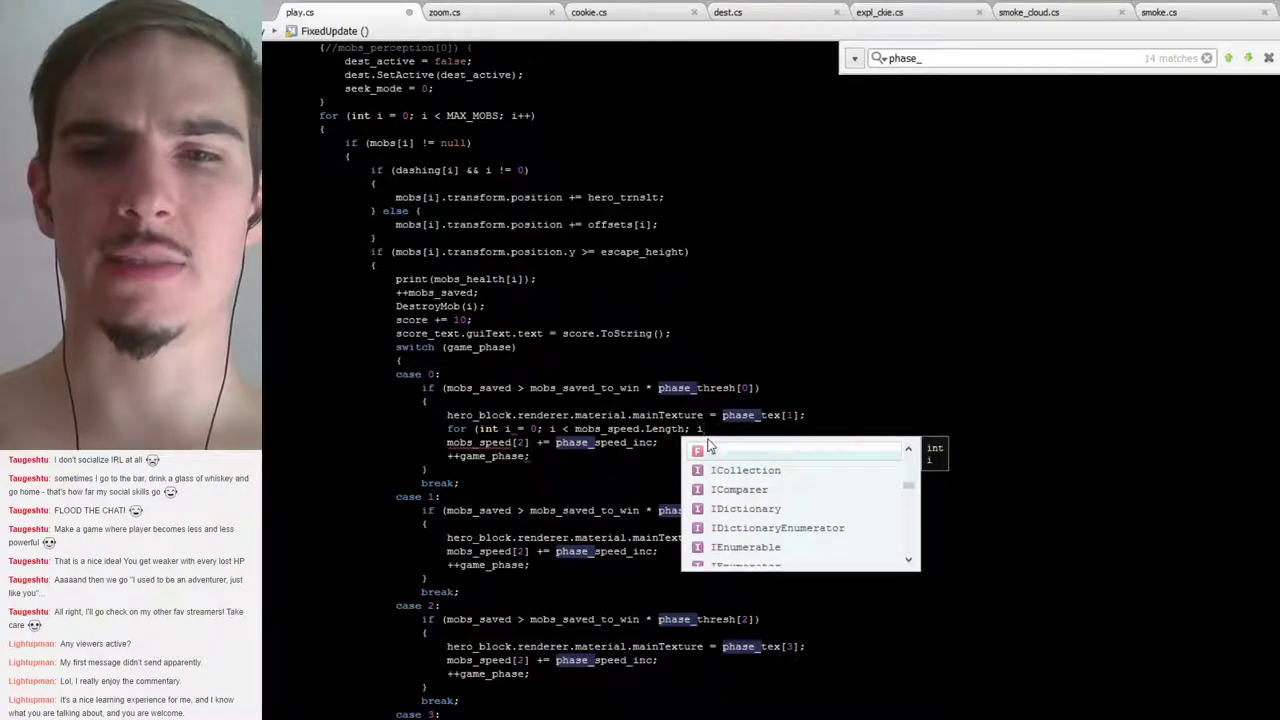
type("++)")
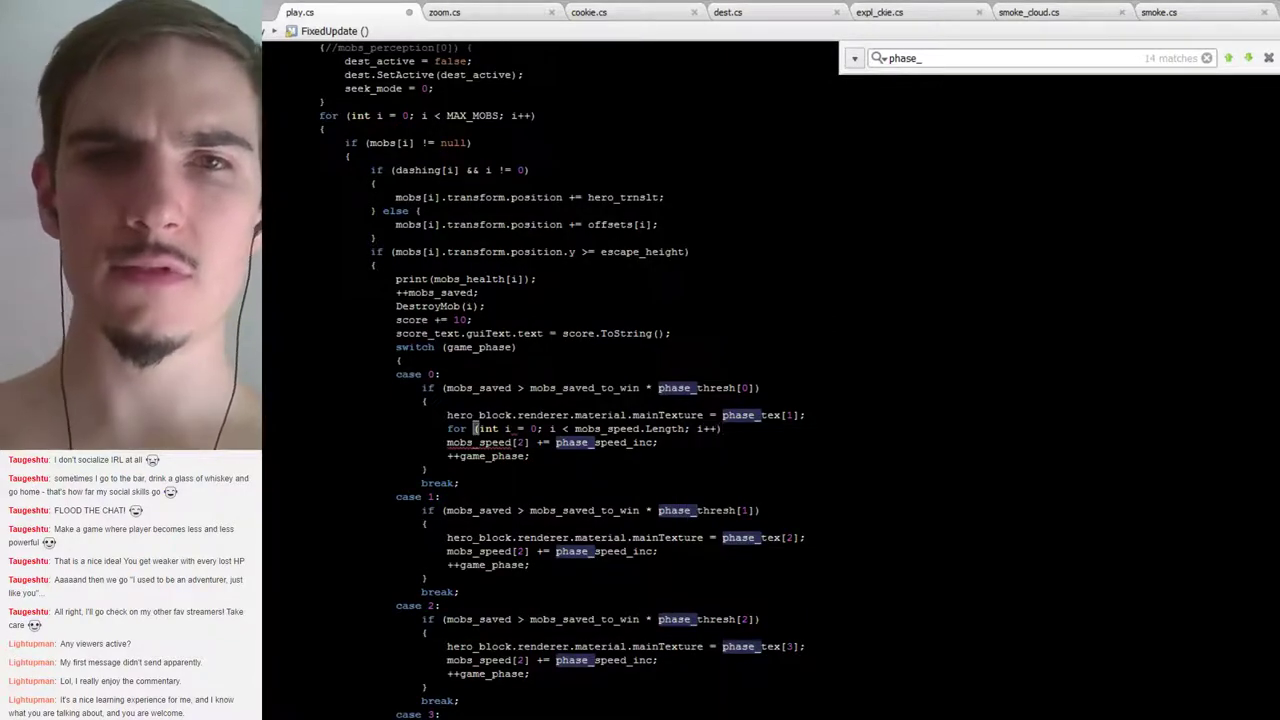
double_click(521, 442)
type("i")
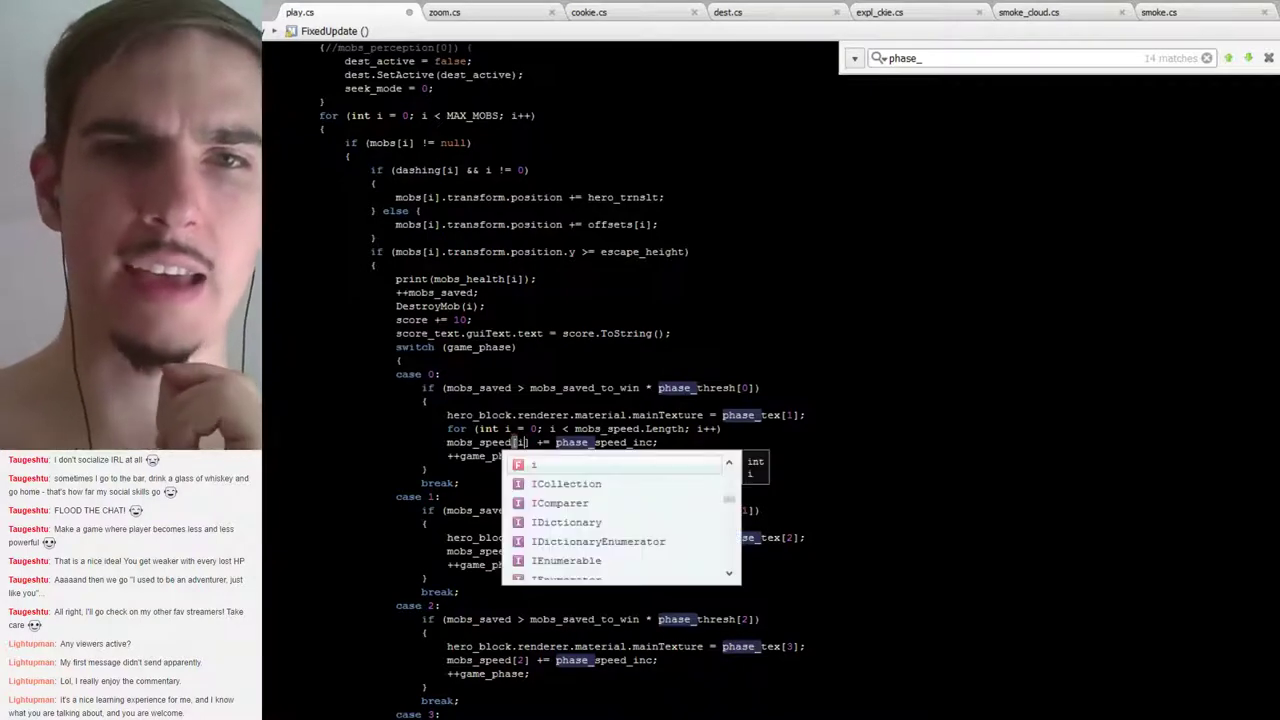
key("Escape")
left_click(447, 442)
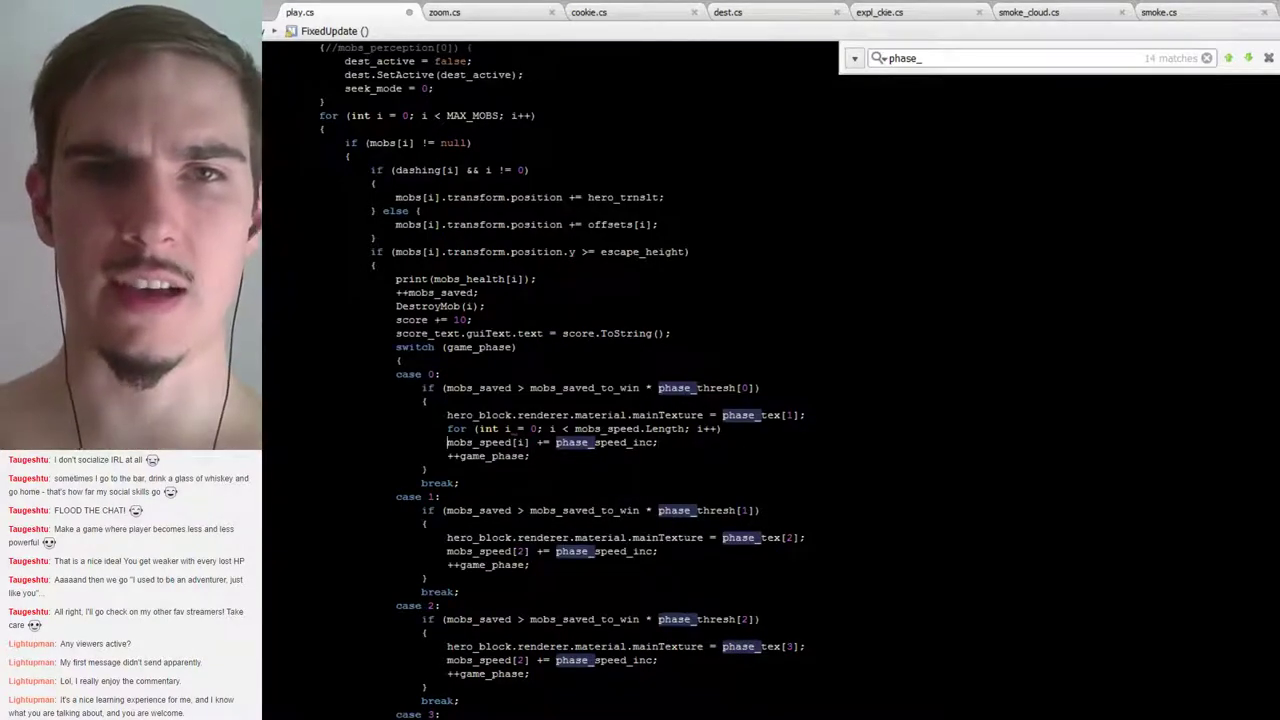
key("Tab")
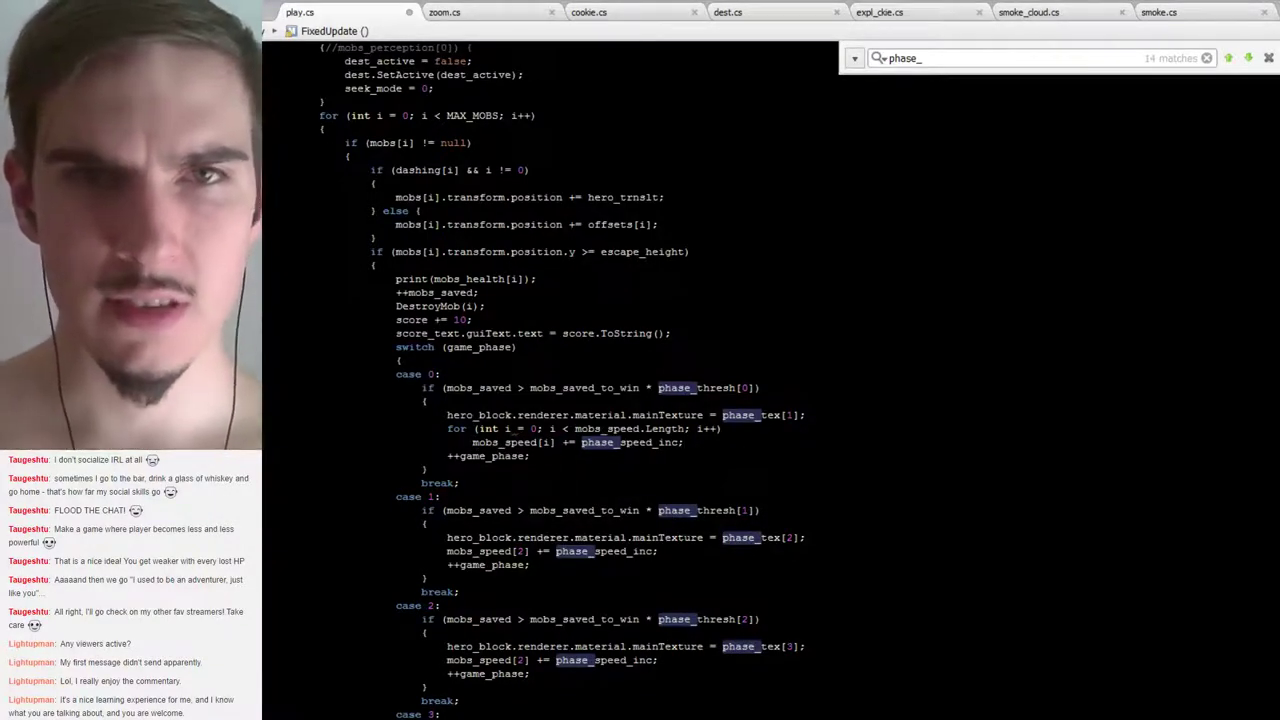
Rename the loop counter i to si in the declaration, condition, increment and index
mouse_move(513, 428)
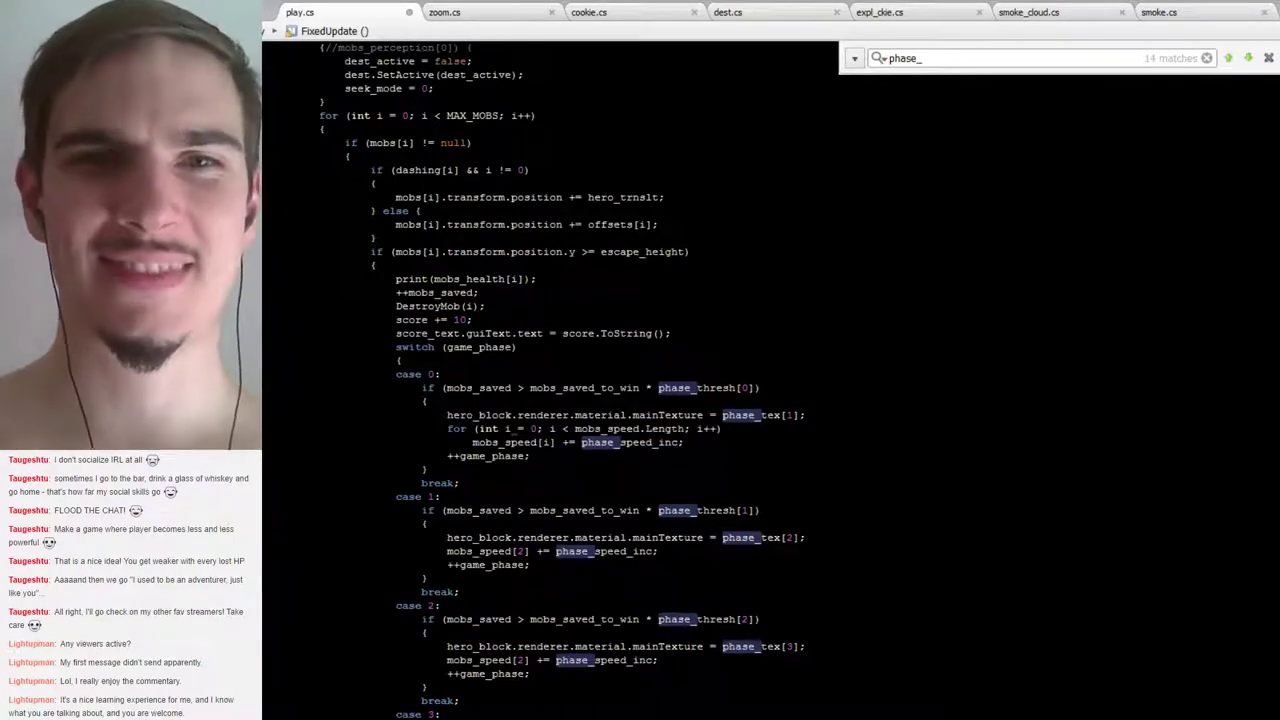
double_click(504, 428)
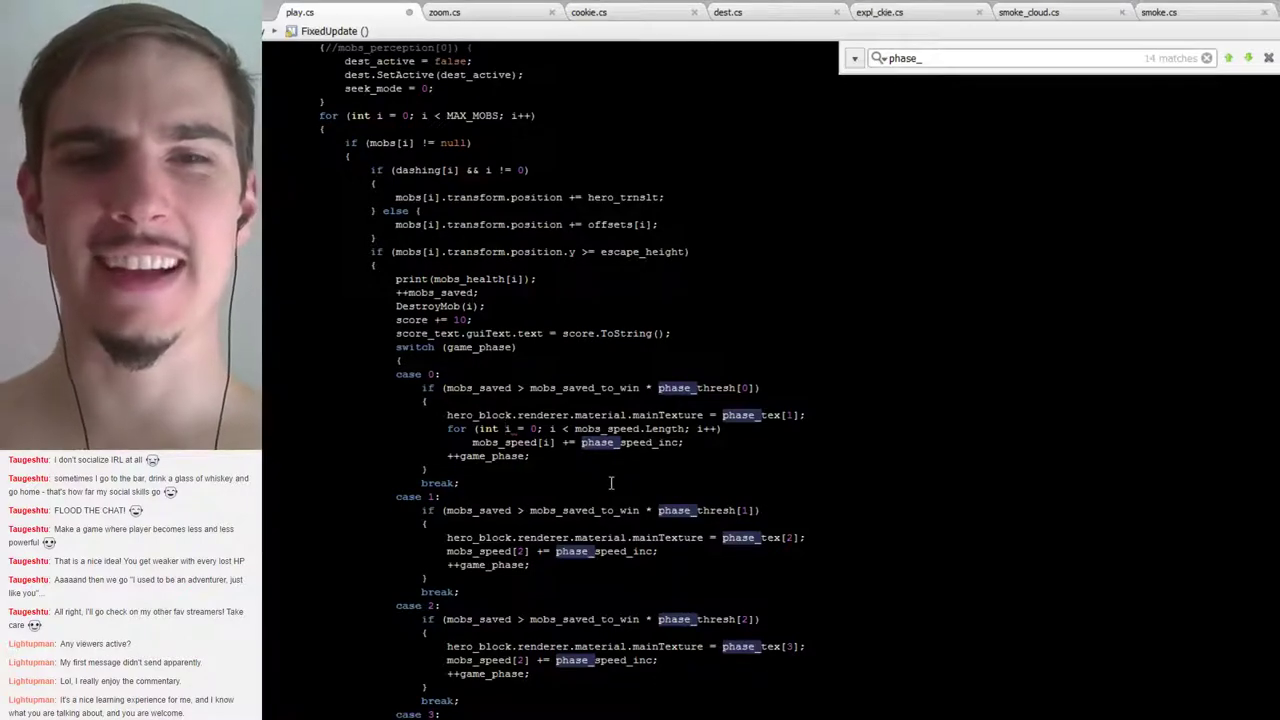
type("si")
double_click(556, 428)
type("si")
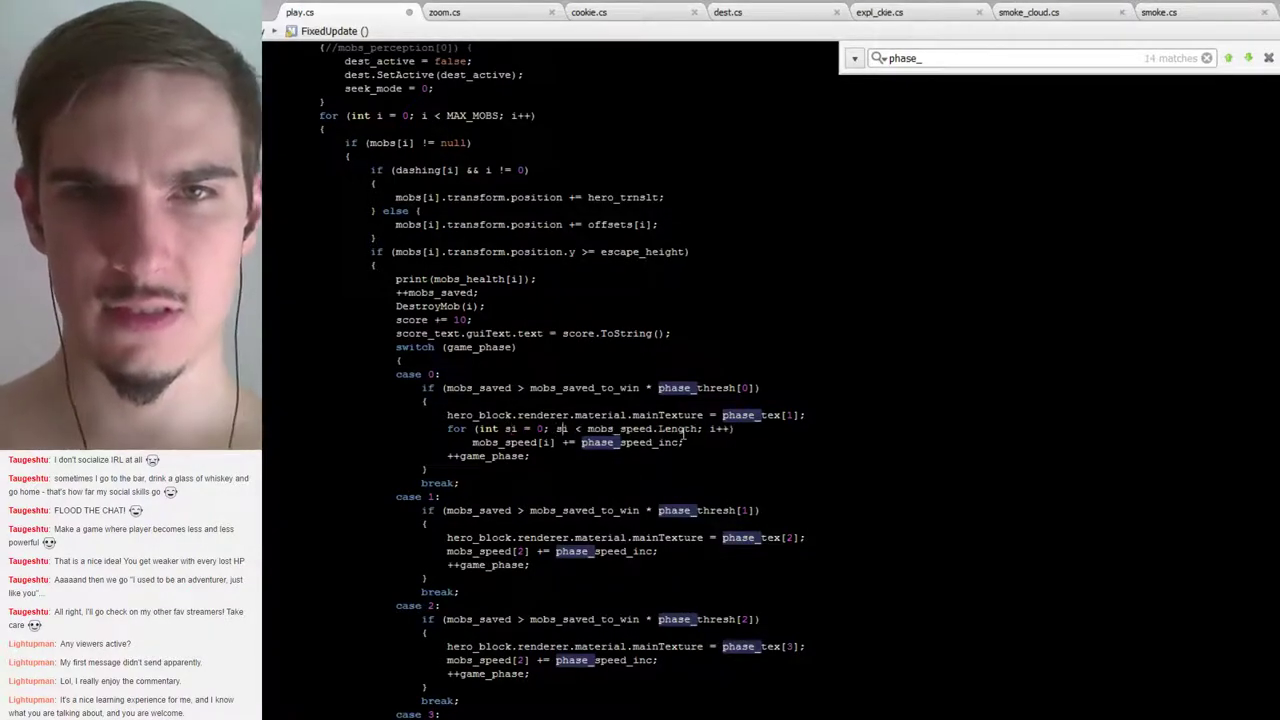
double_click(711, 428)
type("si")
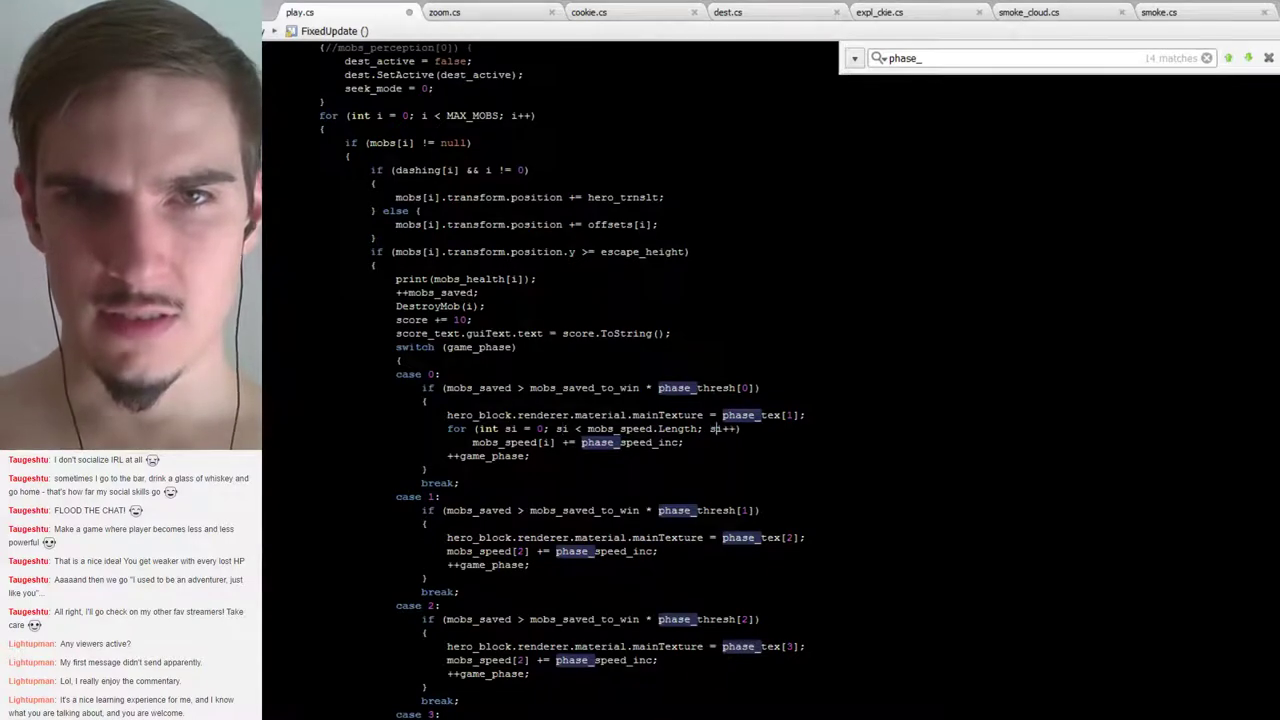
double_click(546, 442)
type("si")
Select the two lines of the new si loop
left_click(715, 430)
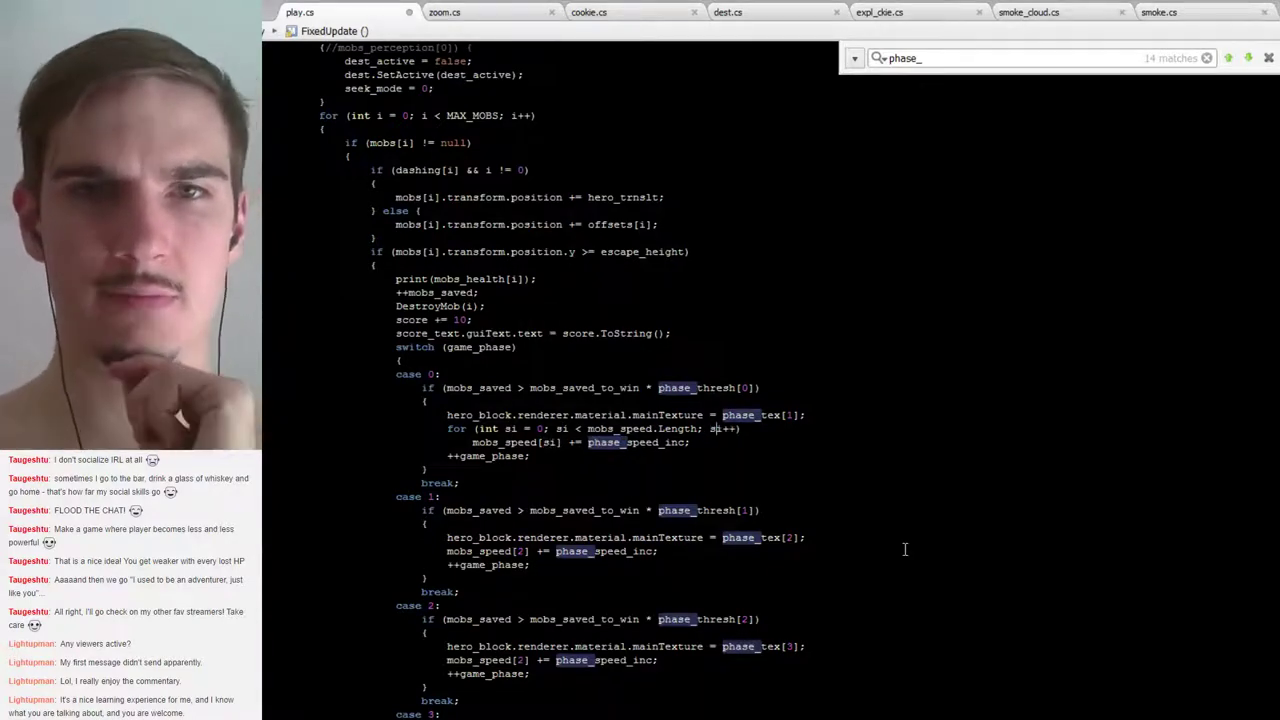
key("Down")
key("End")
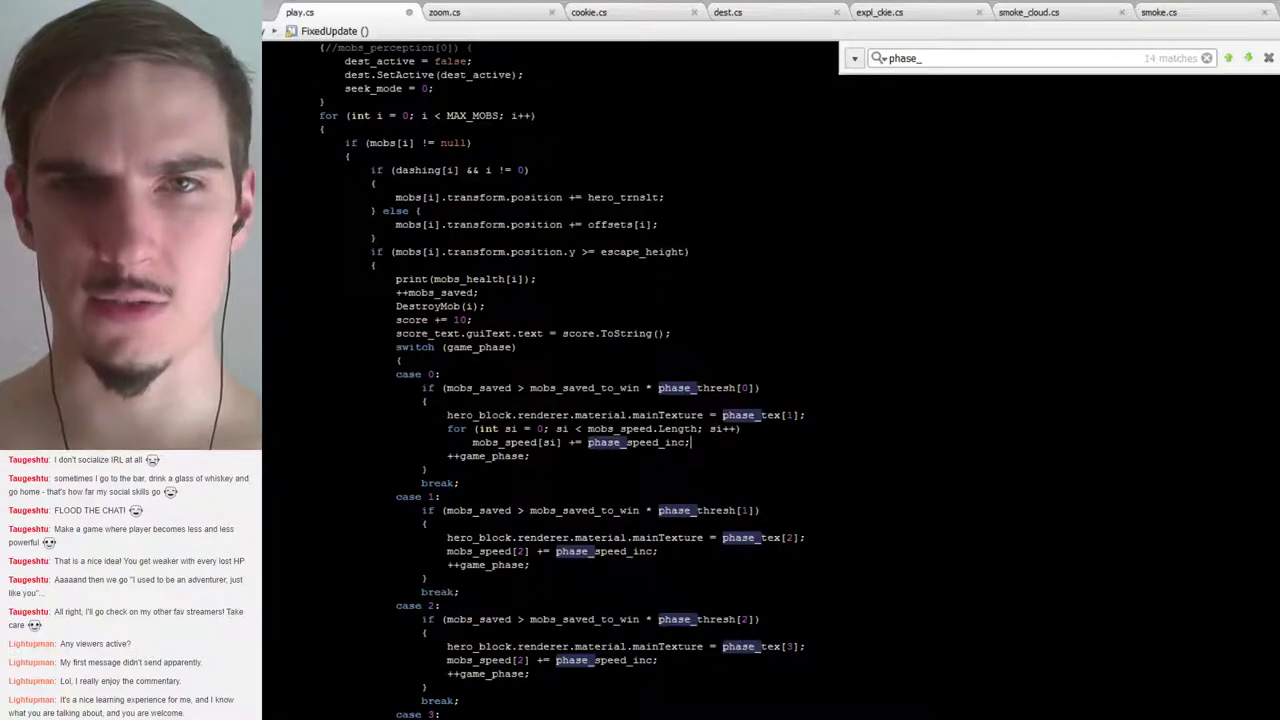
key("shift+Up")
key("shift+Up")
key("shift+End")
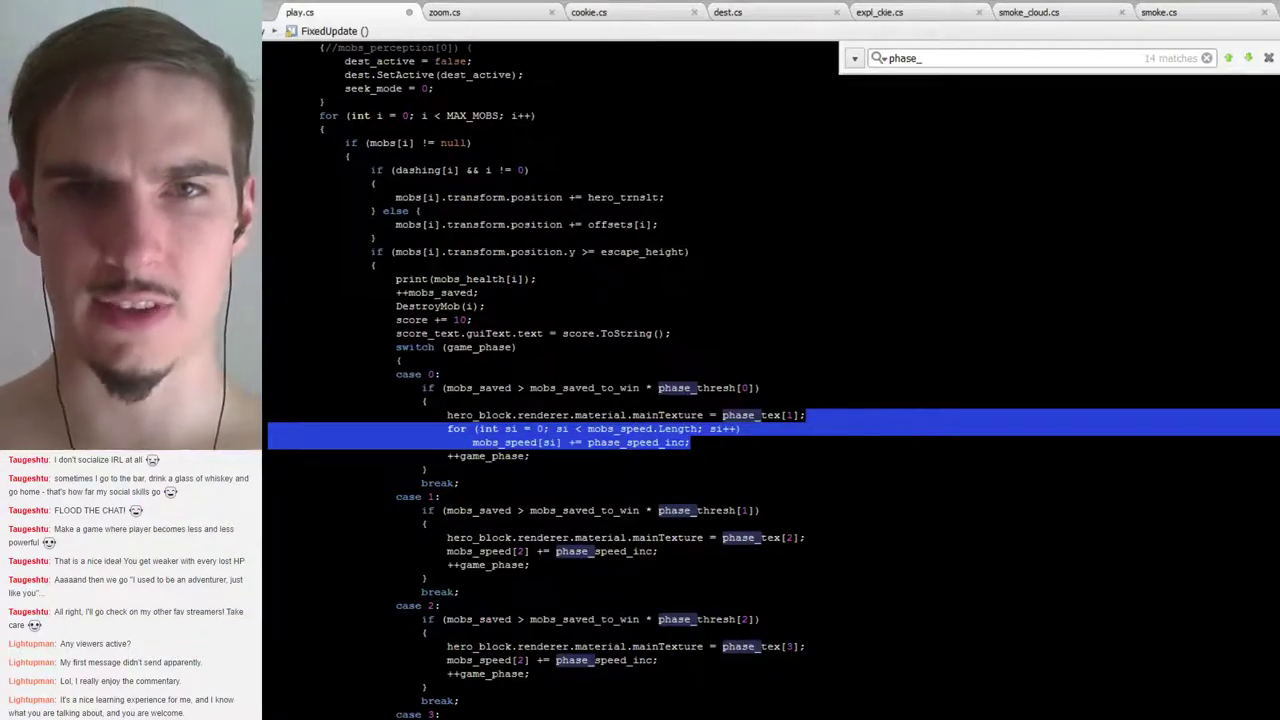
Copy the si loop and paste it over case 1's mobs_speed[2] line
key("ctrl+c")
key("Down")
key("Down")
key("Down")
key("Down")
key("Down")
key("Down")
key("Down")
key("Down")
key("Down")
key("End")
key("shift+Down")
key("shift+End")
key("ctrl+v")
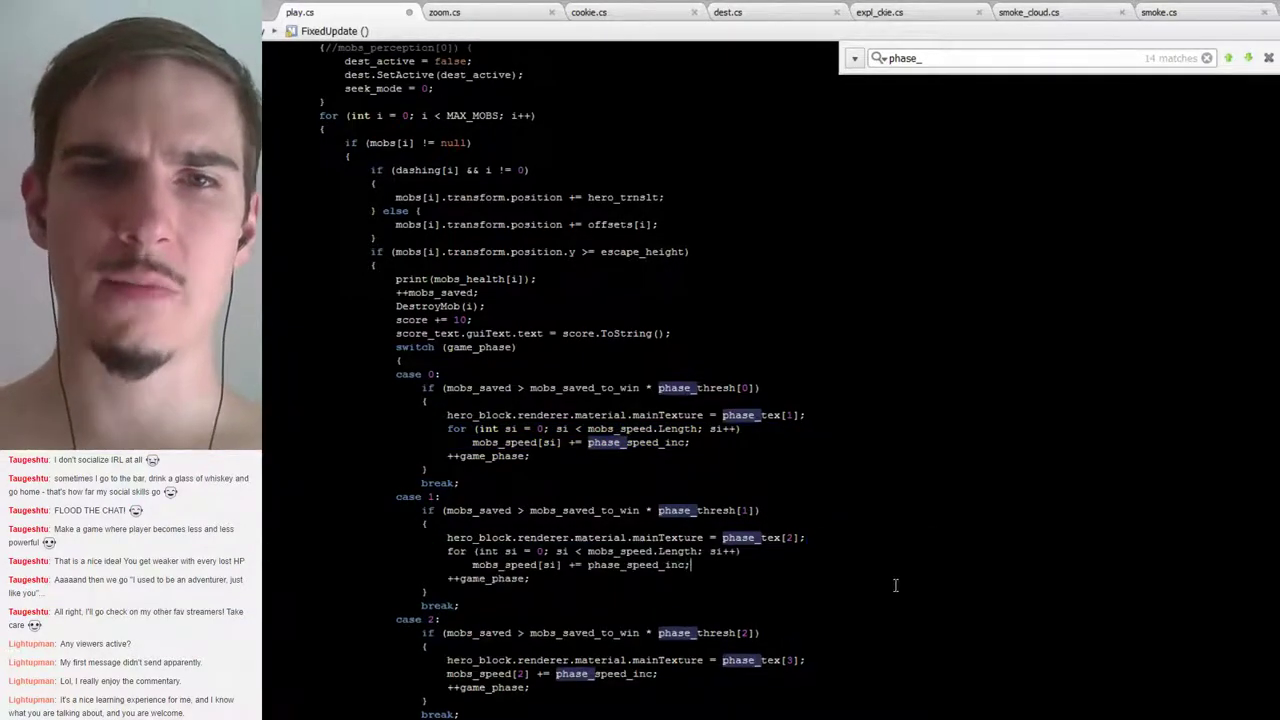
Replace case 2's mobs_speed[2] line with the same loop, then switch back to Unity
scroll(895, 585, "down", 4)
left_click(678, 532)
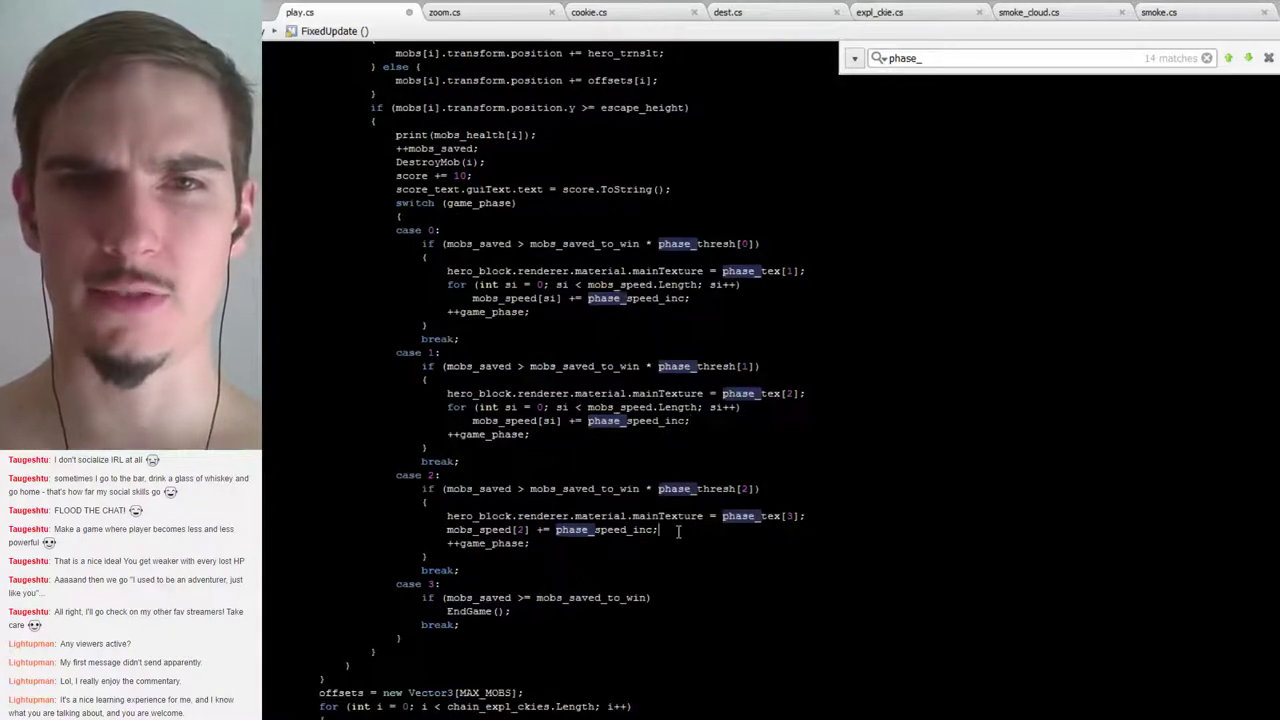
key("shift+Up")
key("shift+End")
key("ctrl+v")
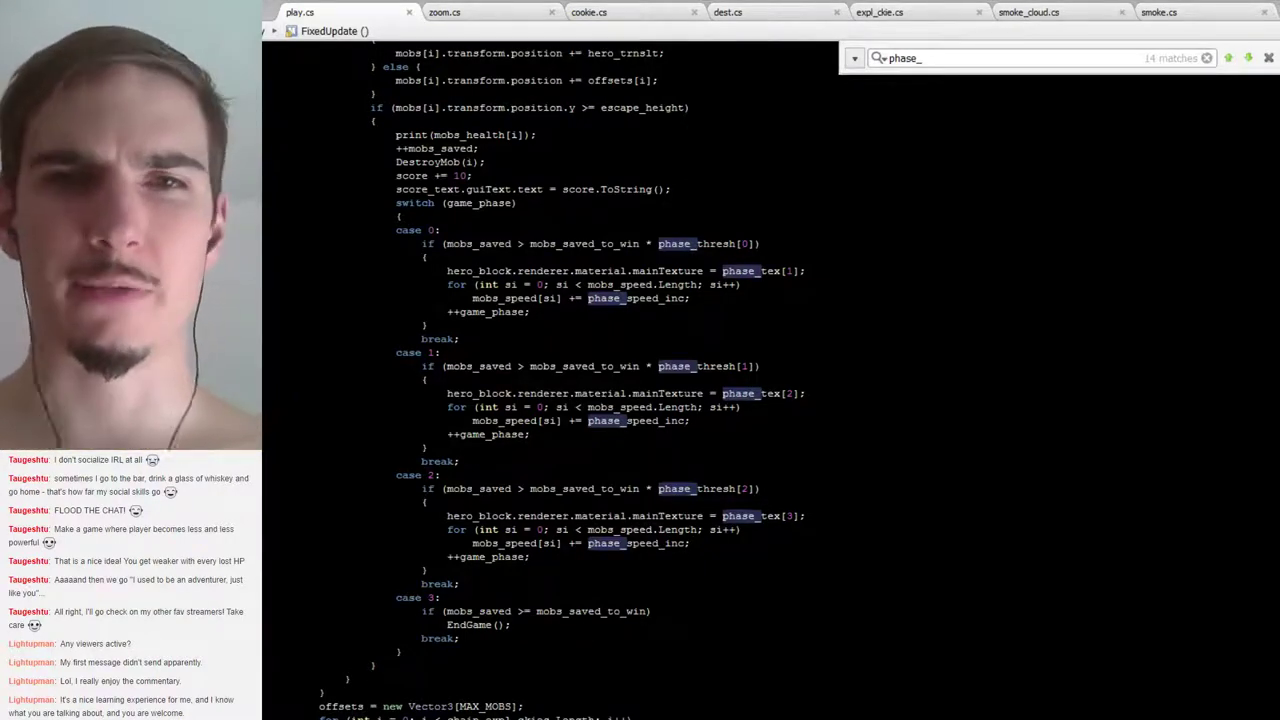
key("alt+Tab")
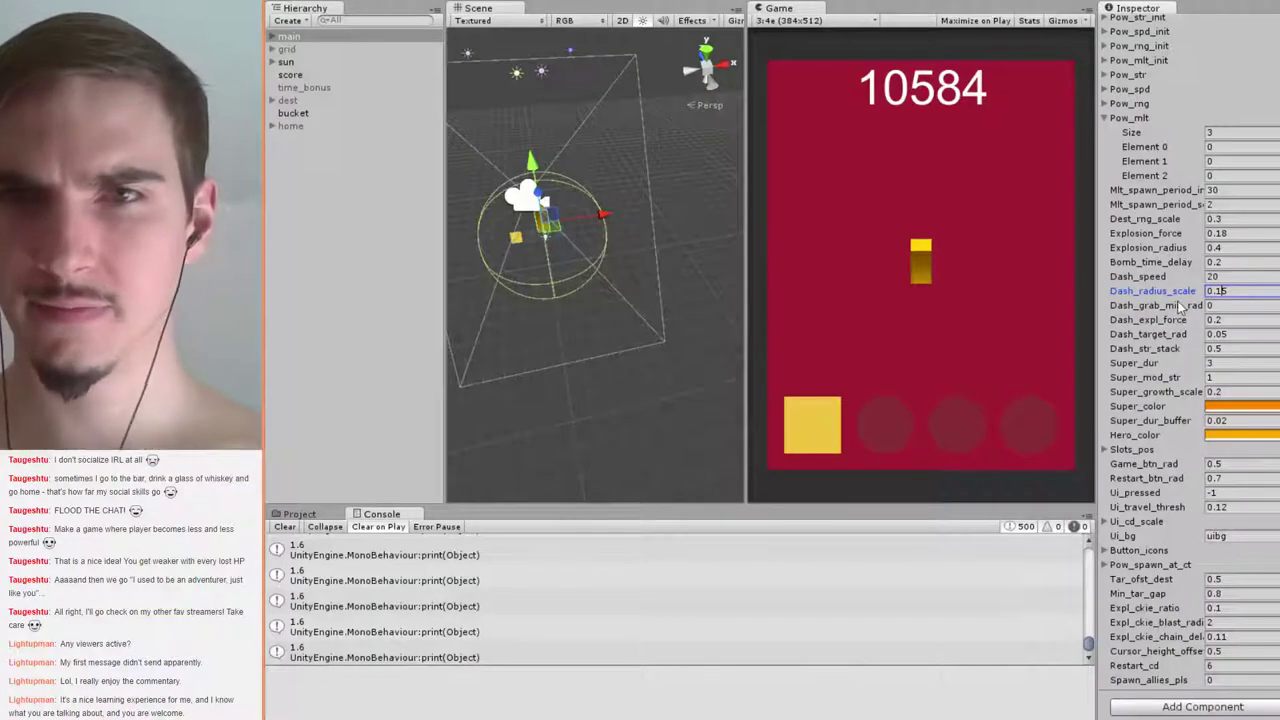
Change Phase_speed_inc from 0.5 to 0.8 in the Inspector, cancelling the Save Scene dialog
scroll(1177, 297, "up", 12)
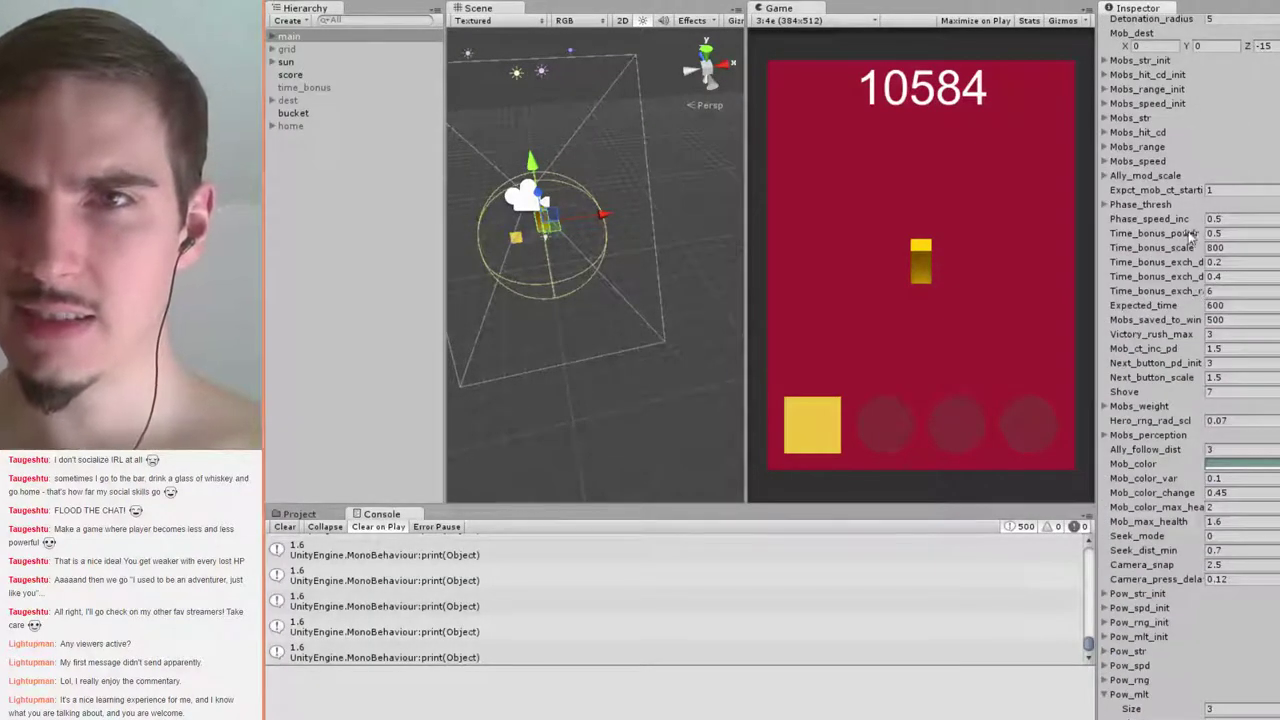
left_click(1245, 218)
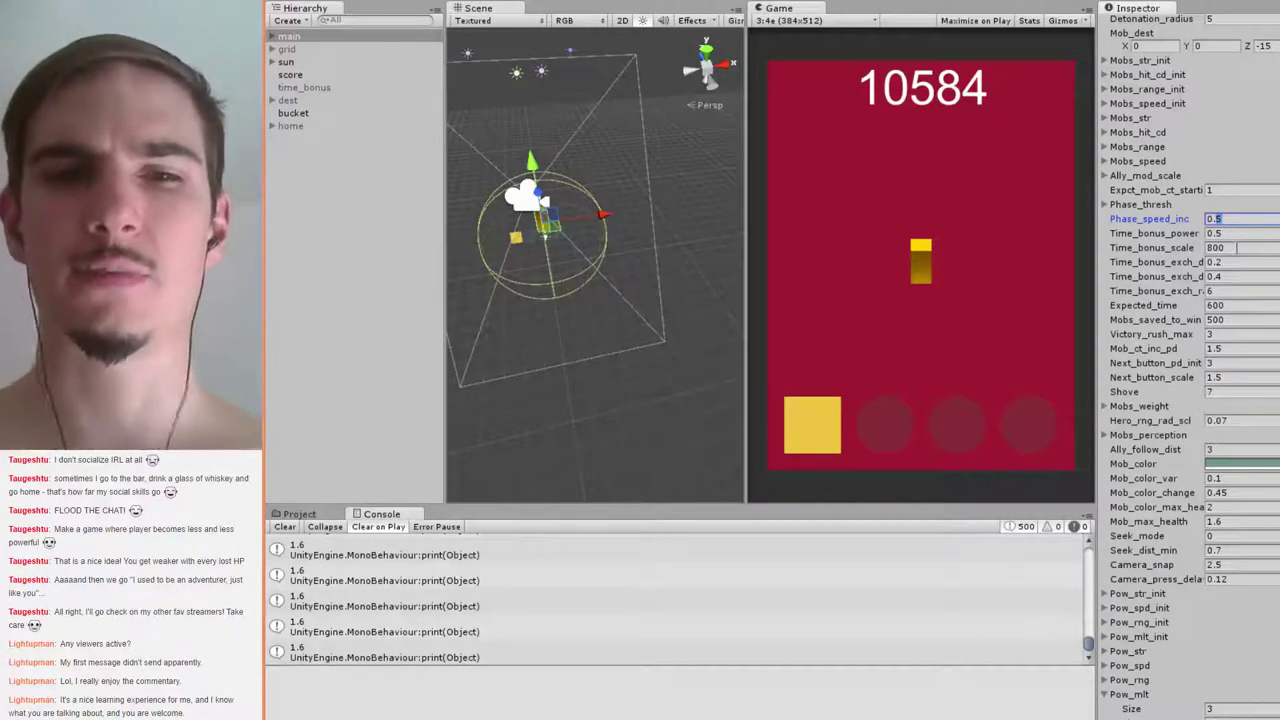
type("0.8")
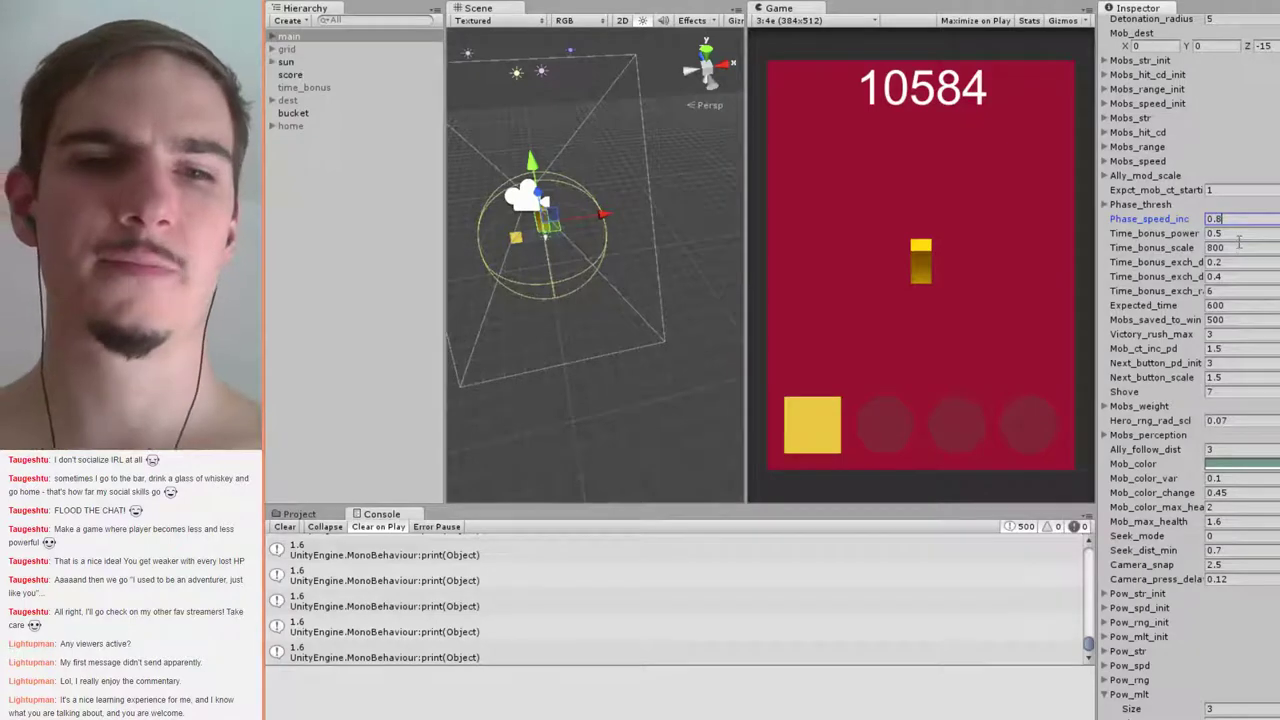
key("ctrl+s")
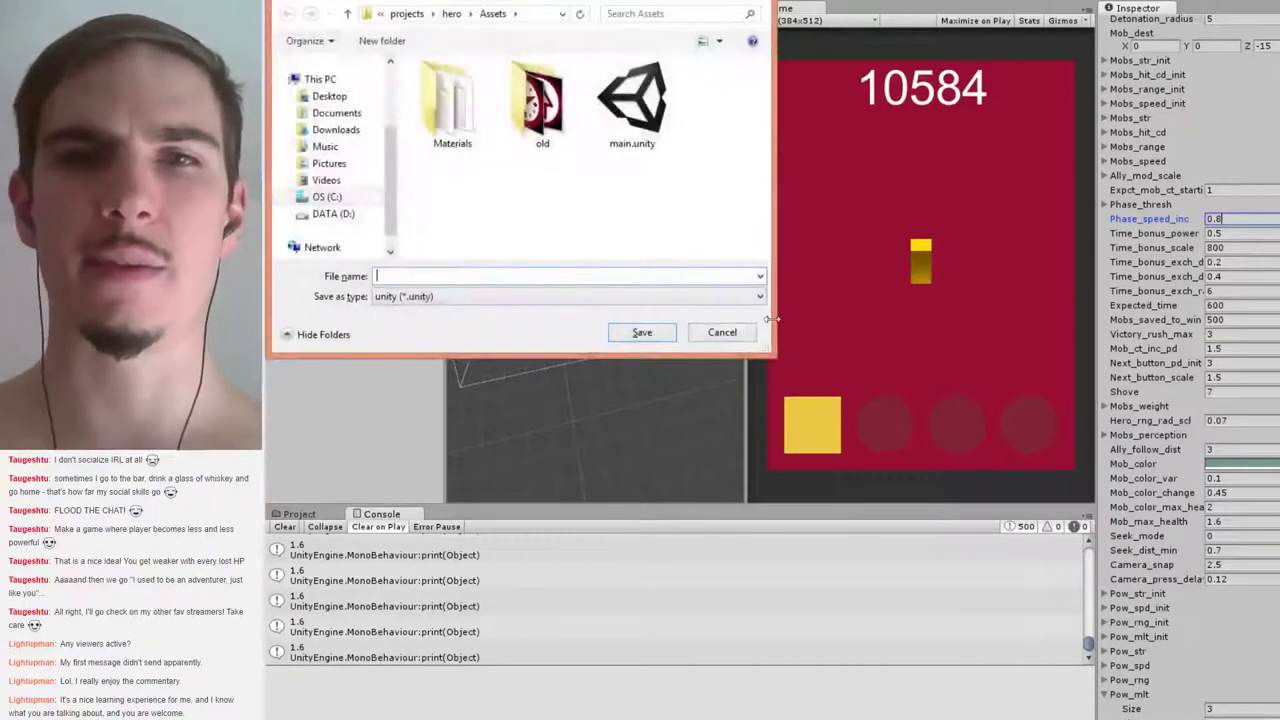
left_click(722, 333)
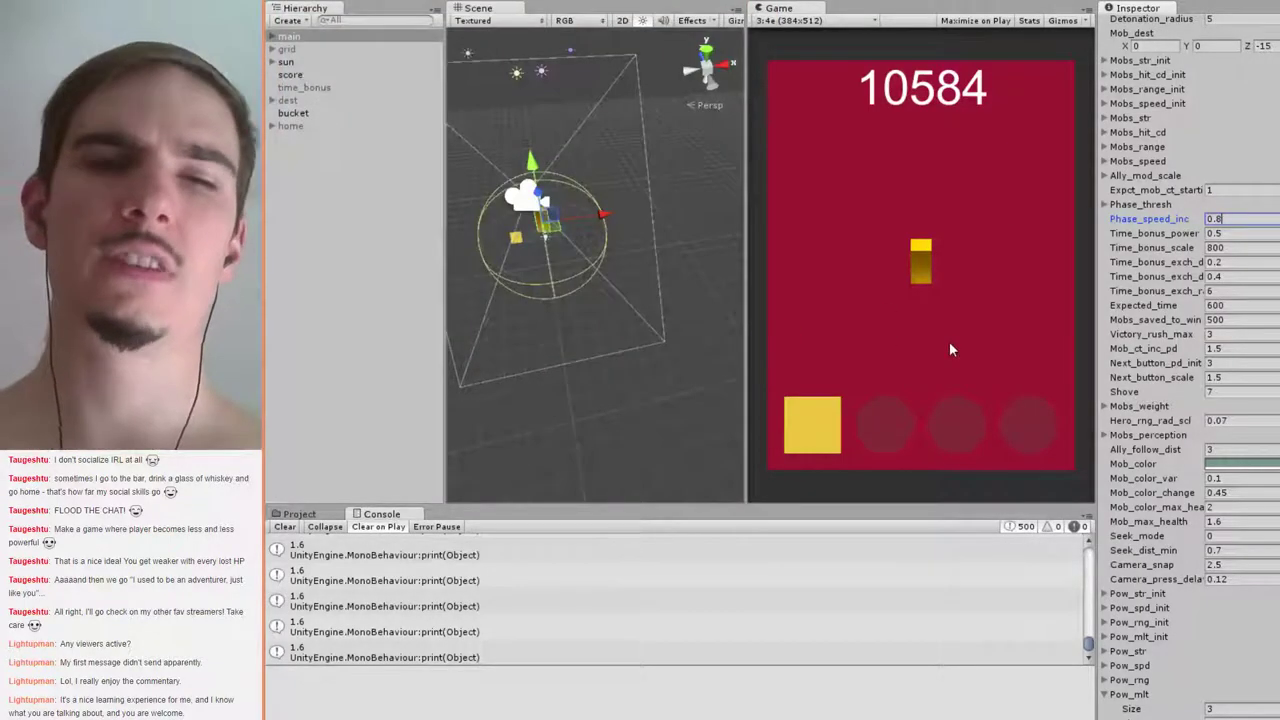
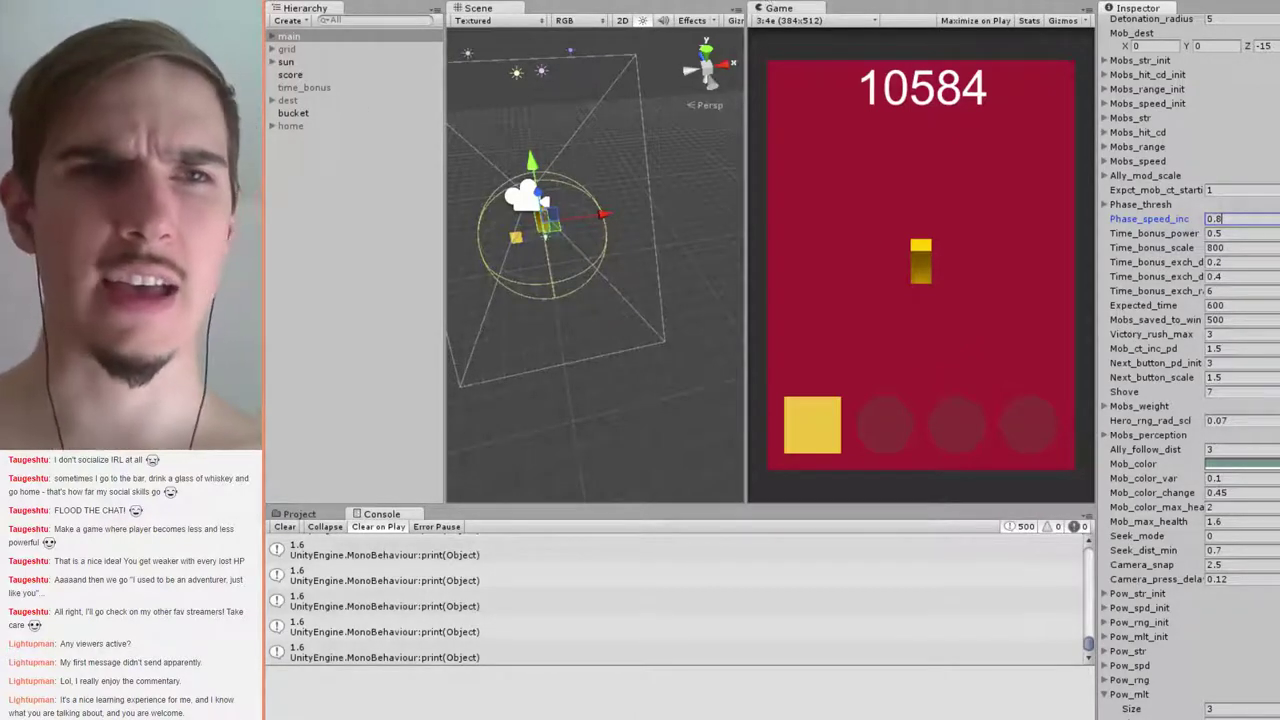
Switch to the Untitled Notepad window holding the video link and phase-speed note
key("alt+Tab")
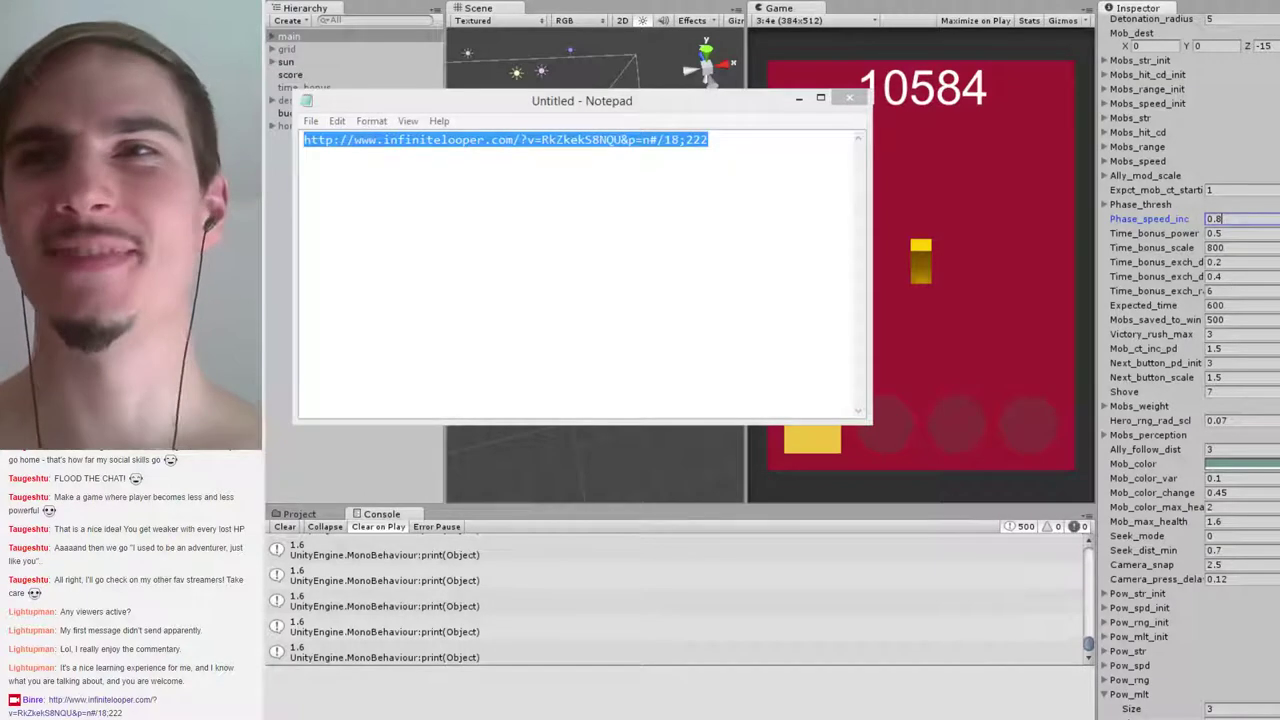
Minimize the Notepad notes so the Unity scene and game views are visible
left_click(799, 99)
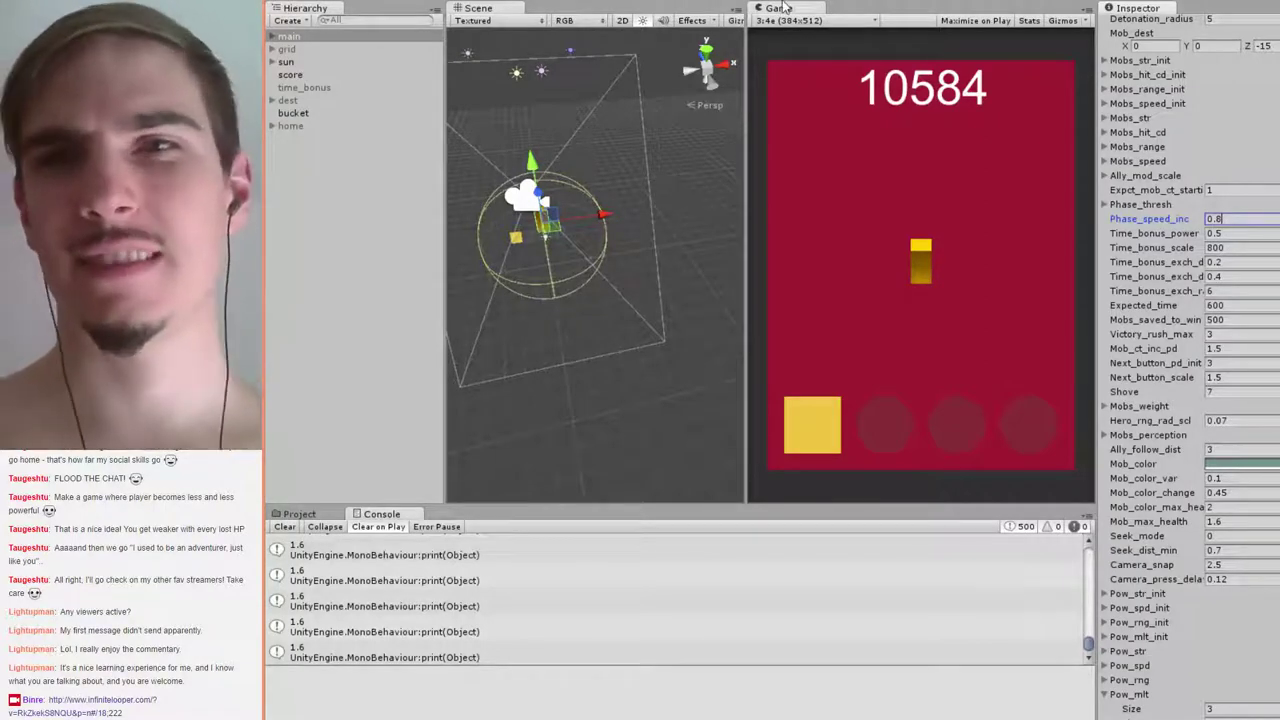
Enter Play mode with Ctrl+P, equip the star and up-arrow abilities, and use them
key("ctrl+p")
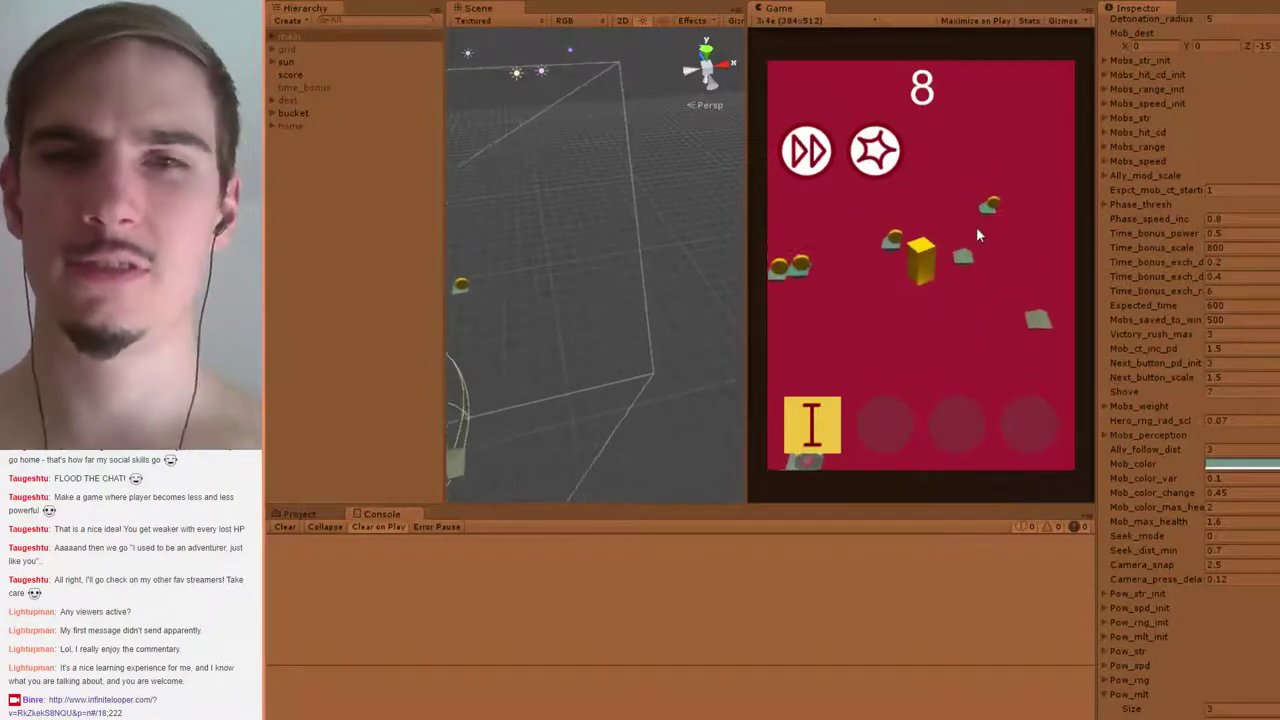
left_click_drag(885, 148, 1035, 448)
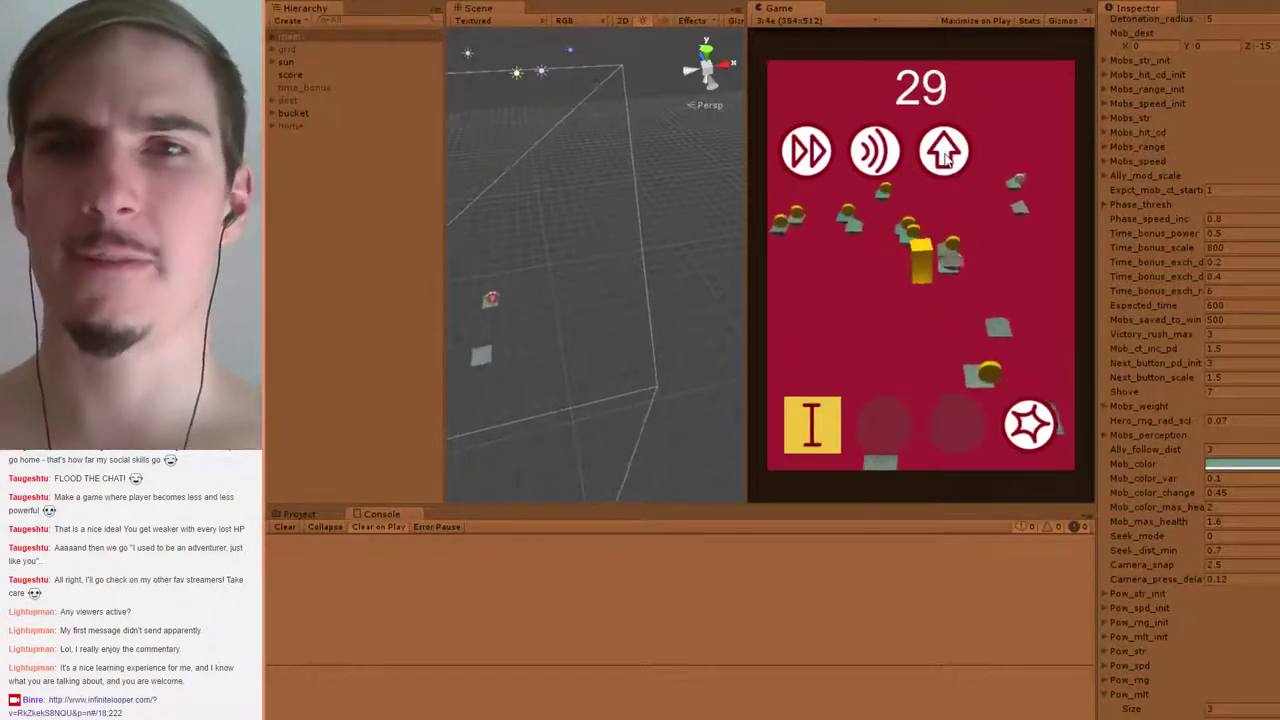
left_click(946, 152)
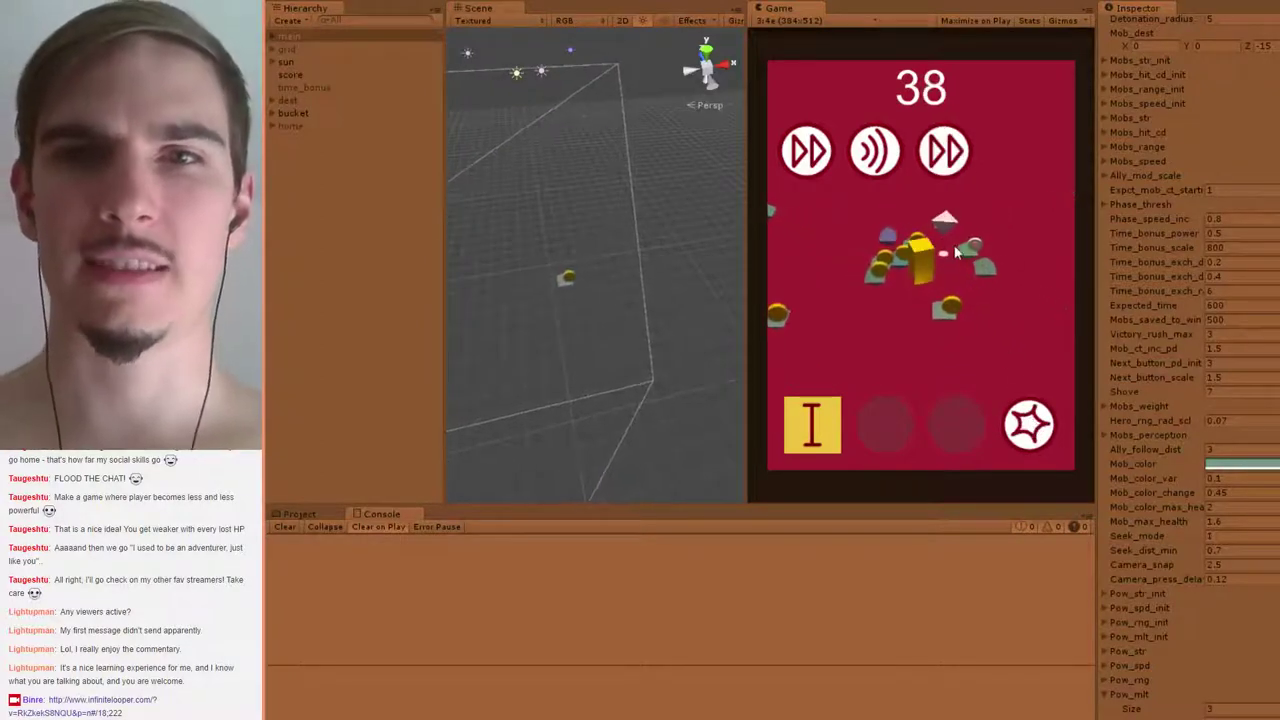
left_click(1029, 424)
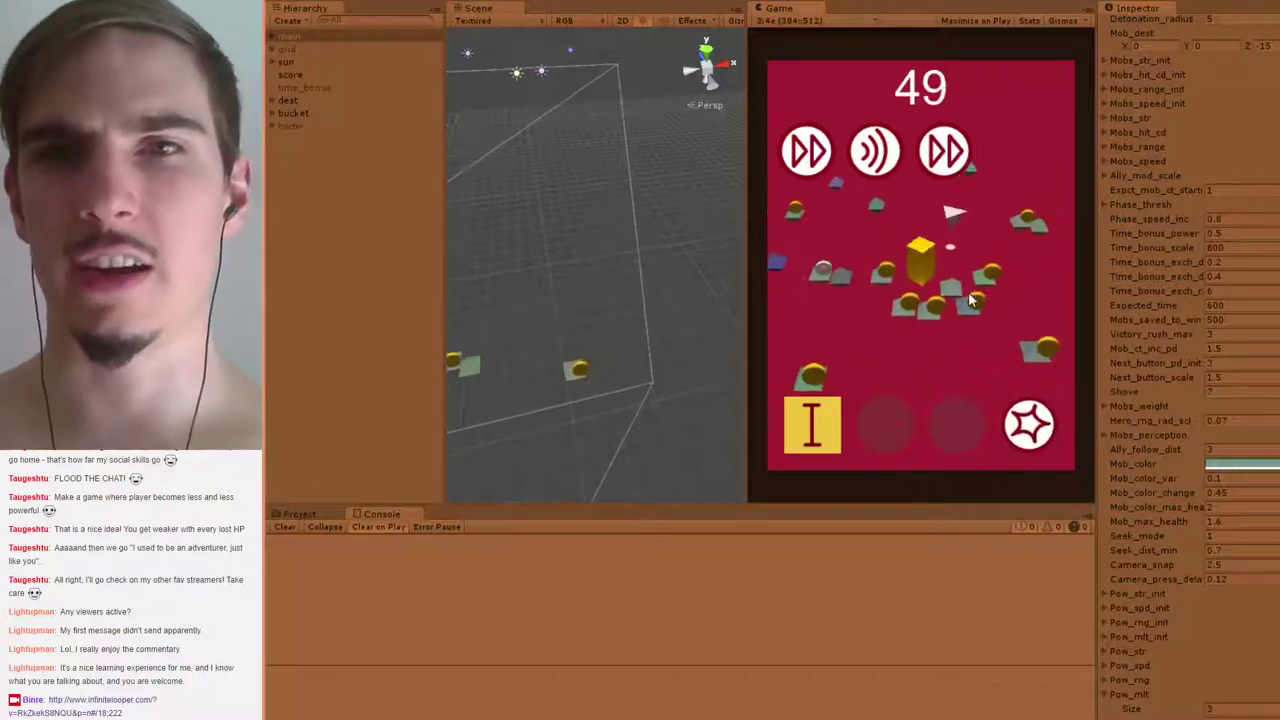
left_click(1036, 426)
left_click(1010, 152)
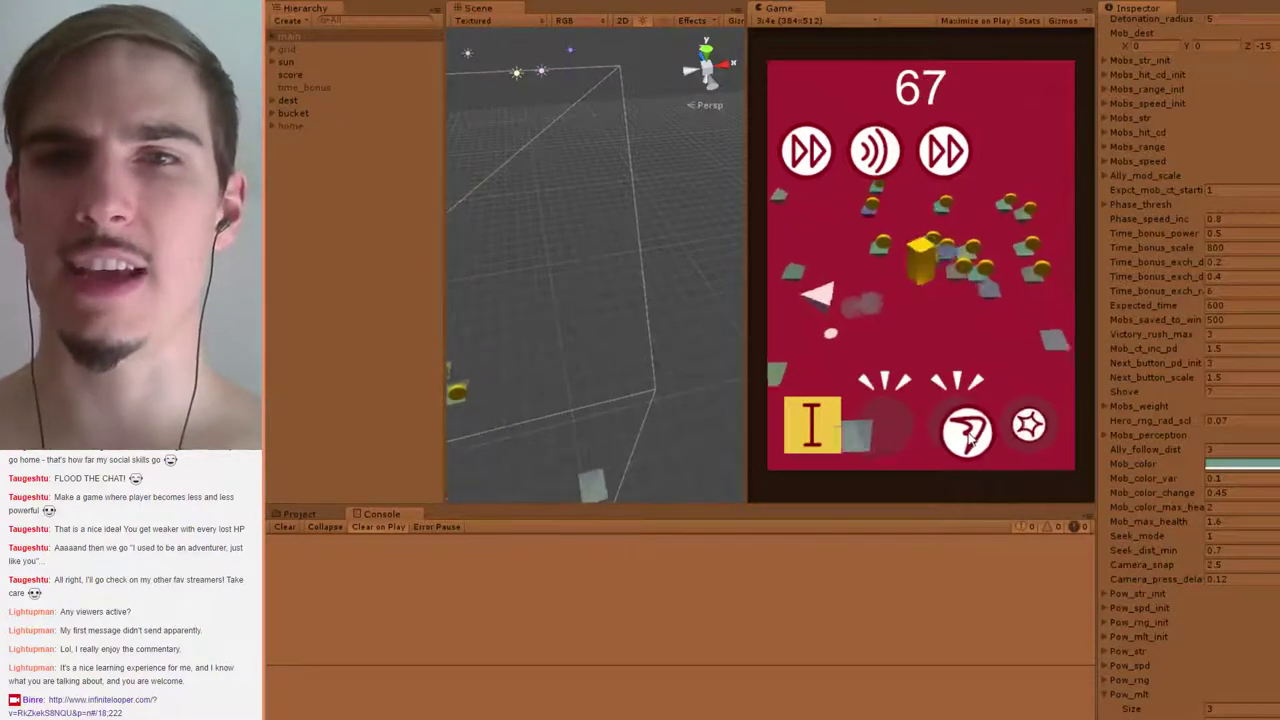
left_click(965, 426)
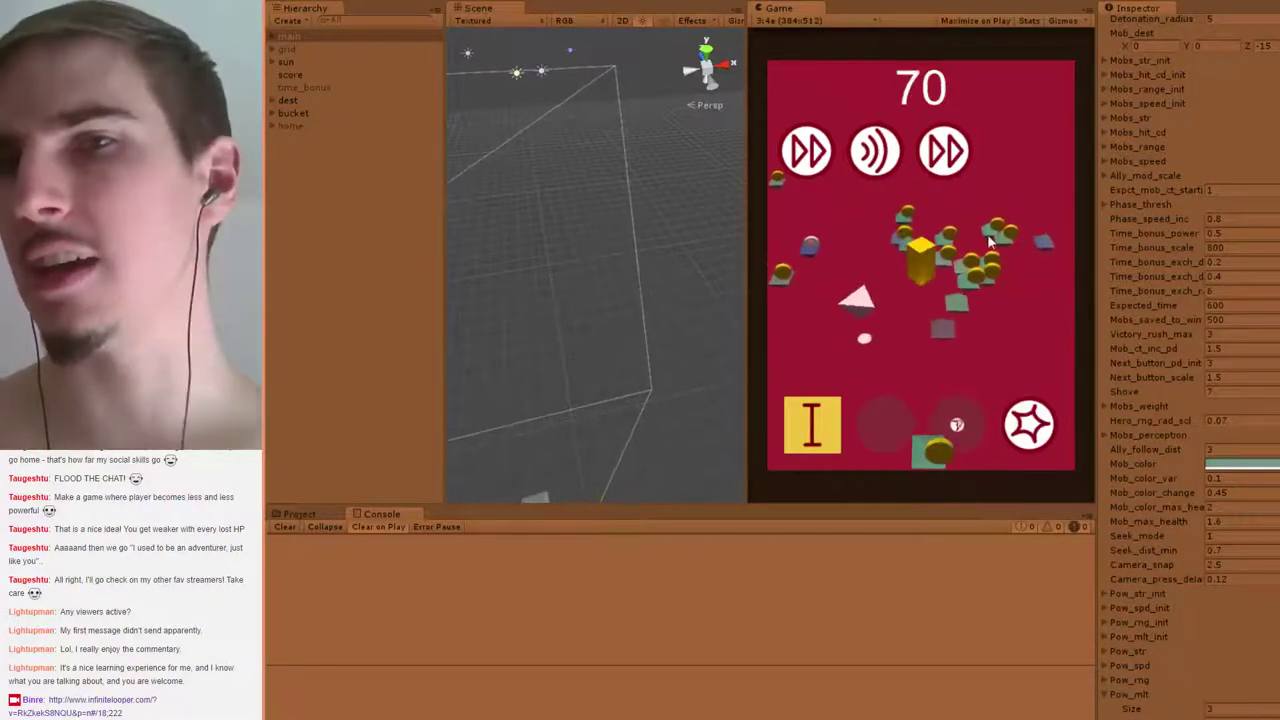
Equip two fast-forward abilities and fire them alongside the star ability
left_click(1029, 426)
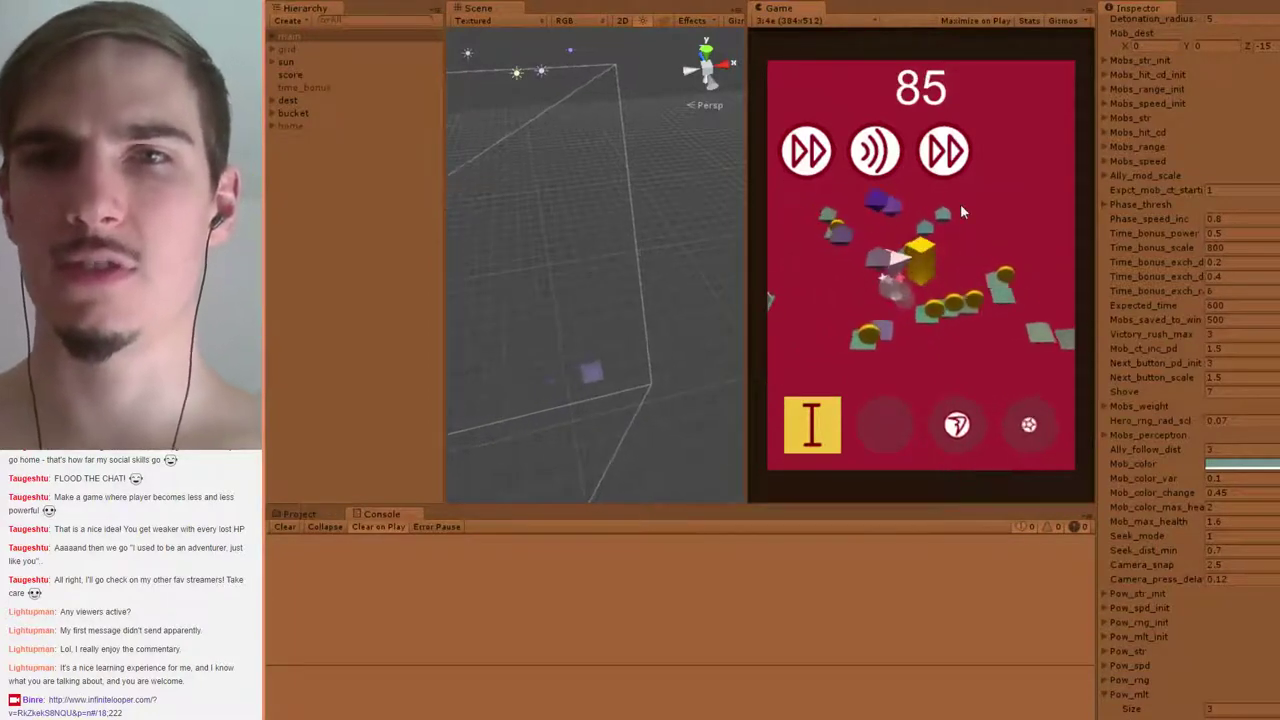
left_click(943, 152)
left_click(957, 426)
left_click(957, 430)
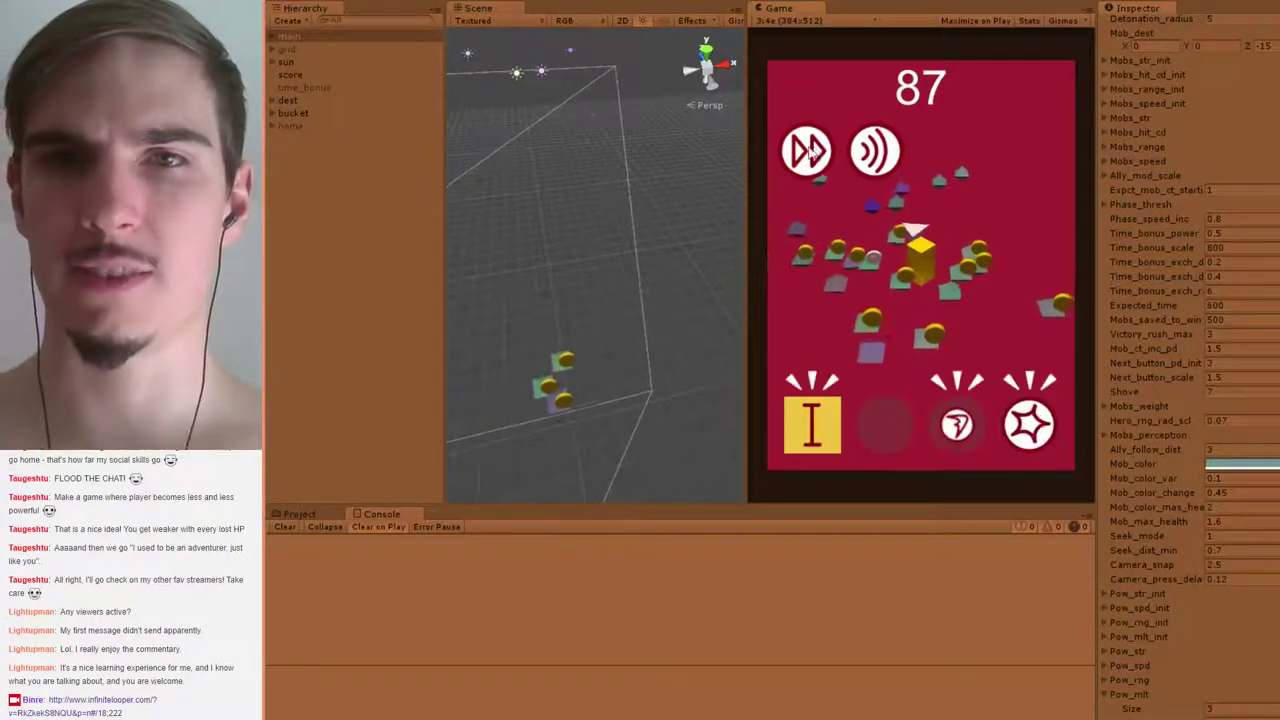
left_click(806, 152)
left_click(957, 430)
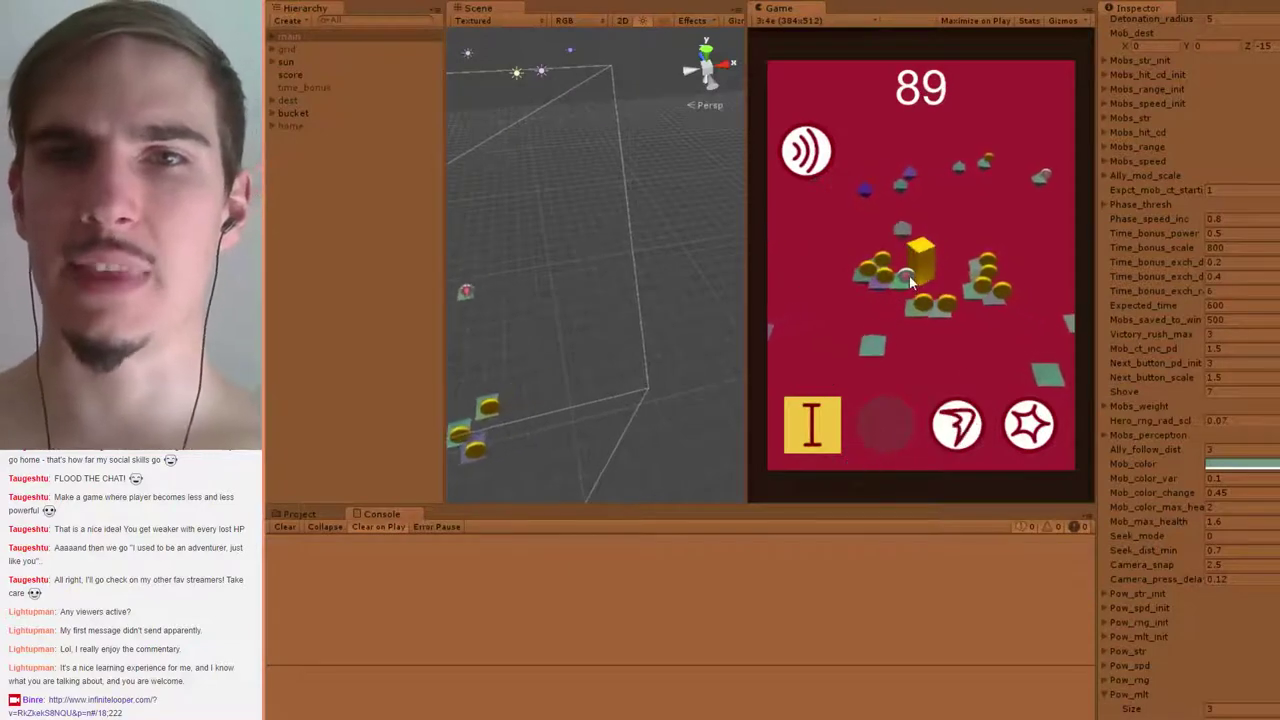
left_click(1025, 425)
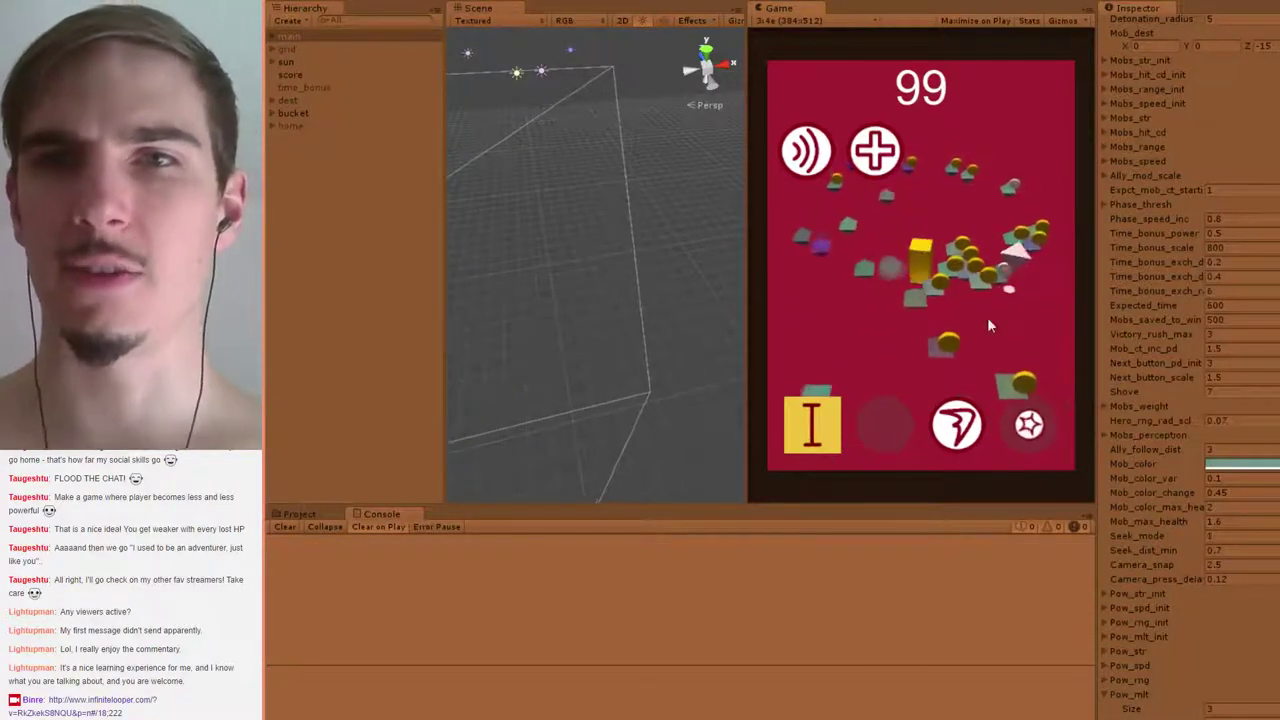
left_click(963, 421)
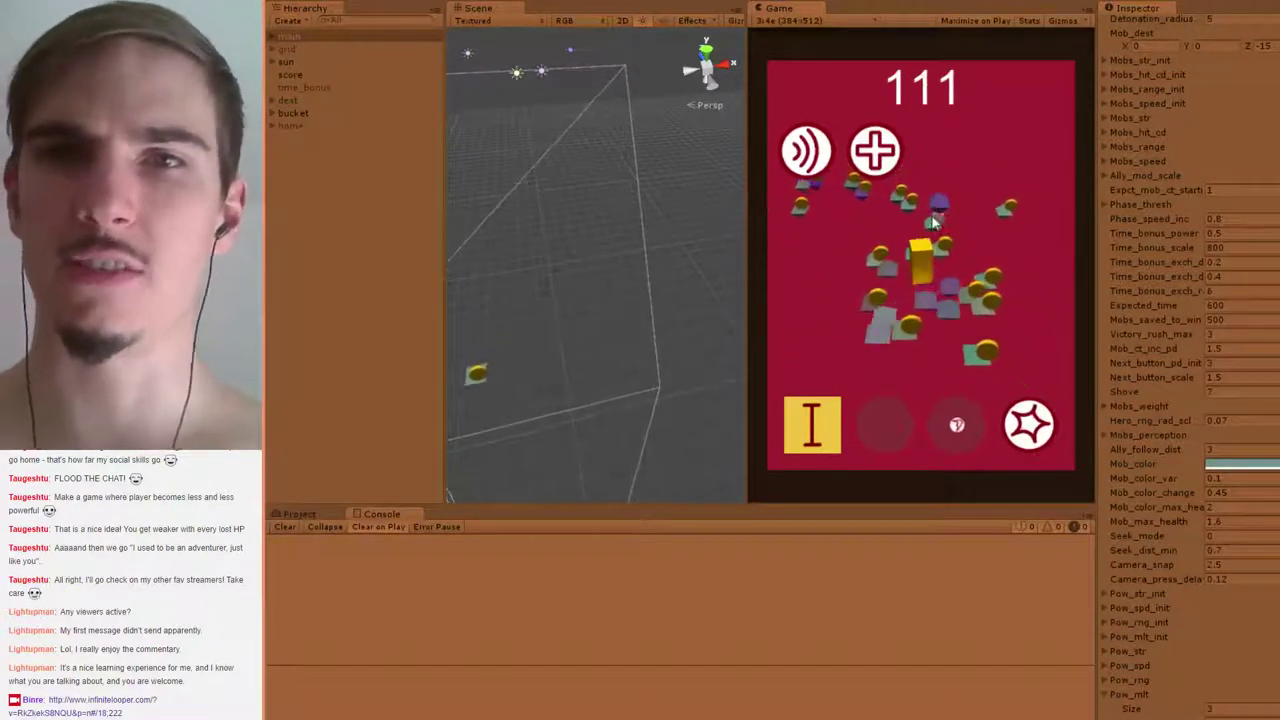
Alternate star and swirl abilities to scatter the mobs as the score climbs
left_click(1030, 425)
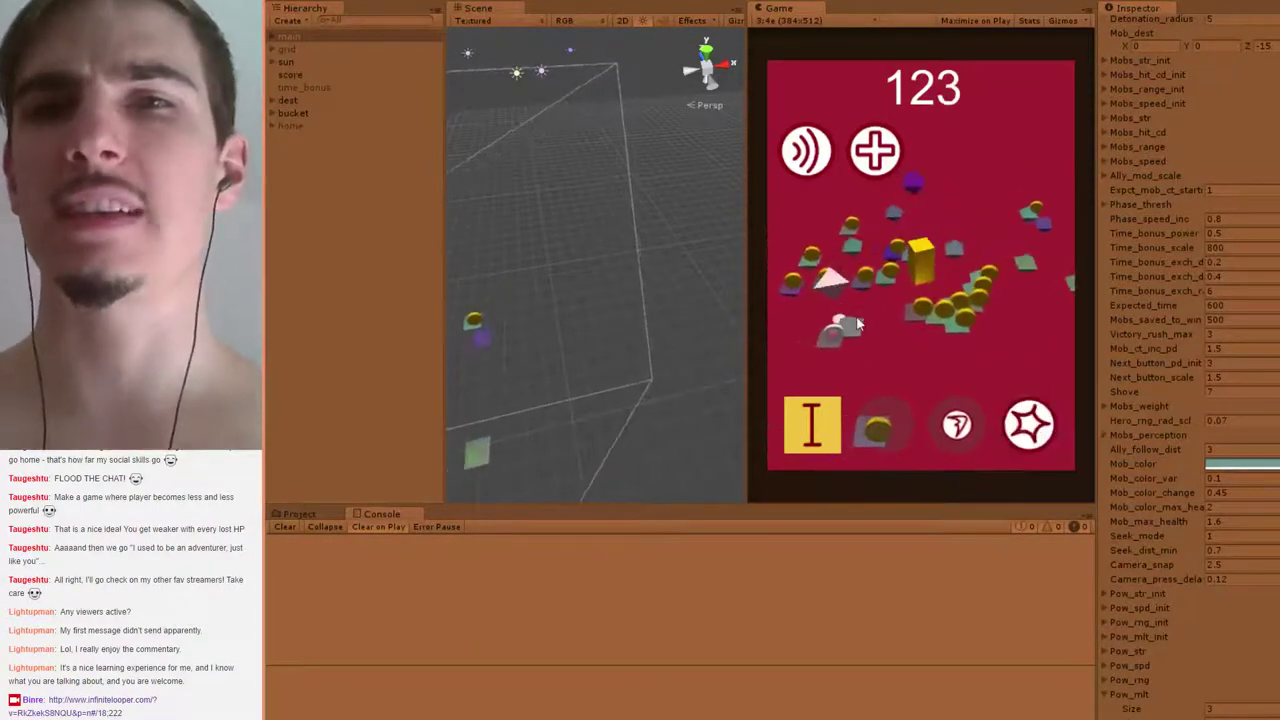
left_click(1041, 426)
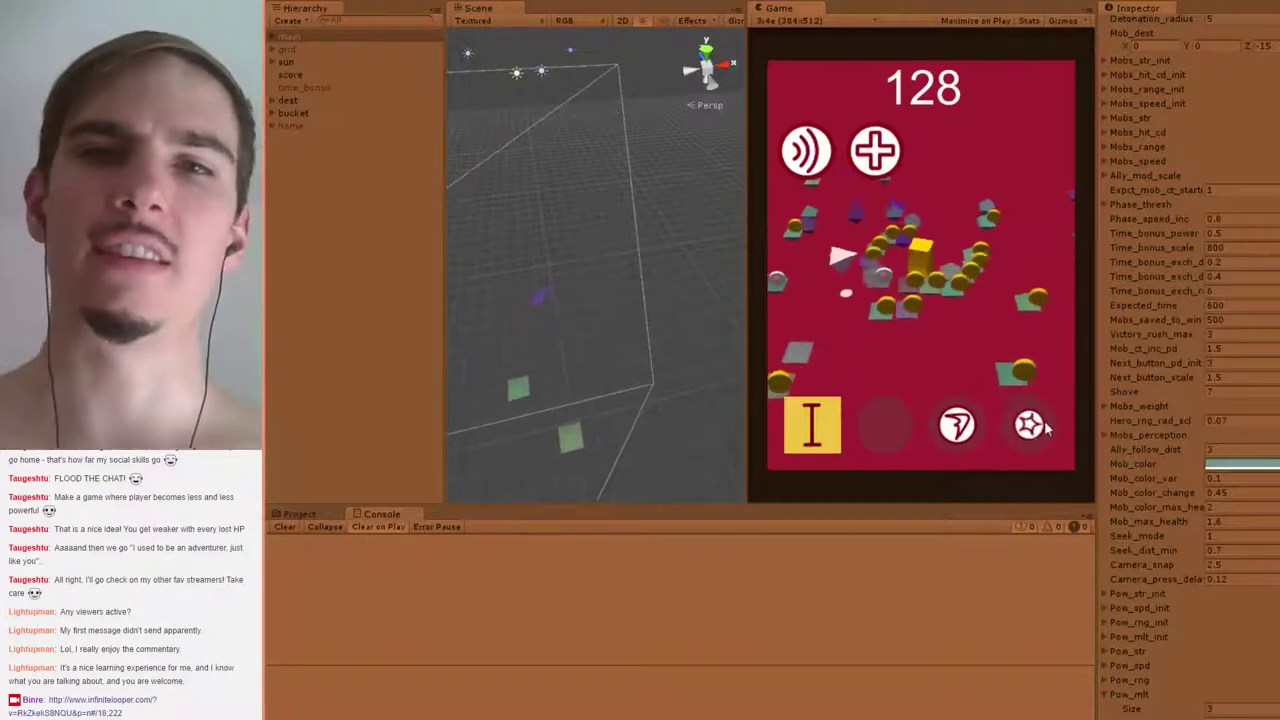
left_click(1030, 425)
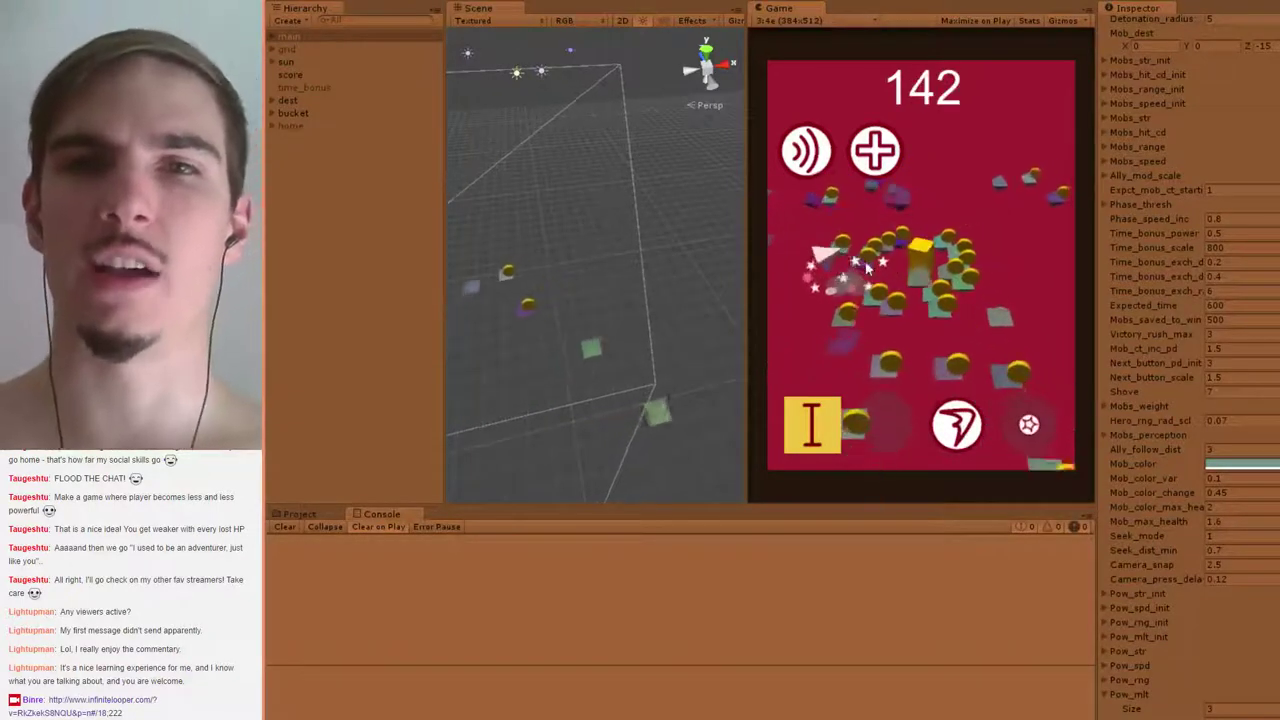
left_click(960, 427)
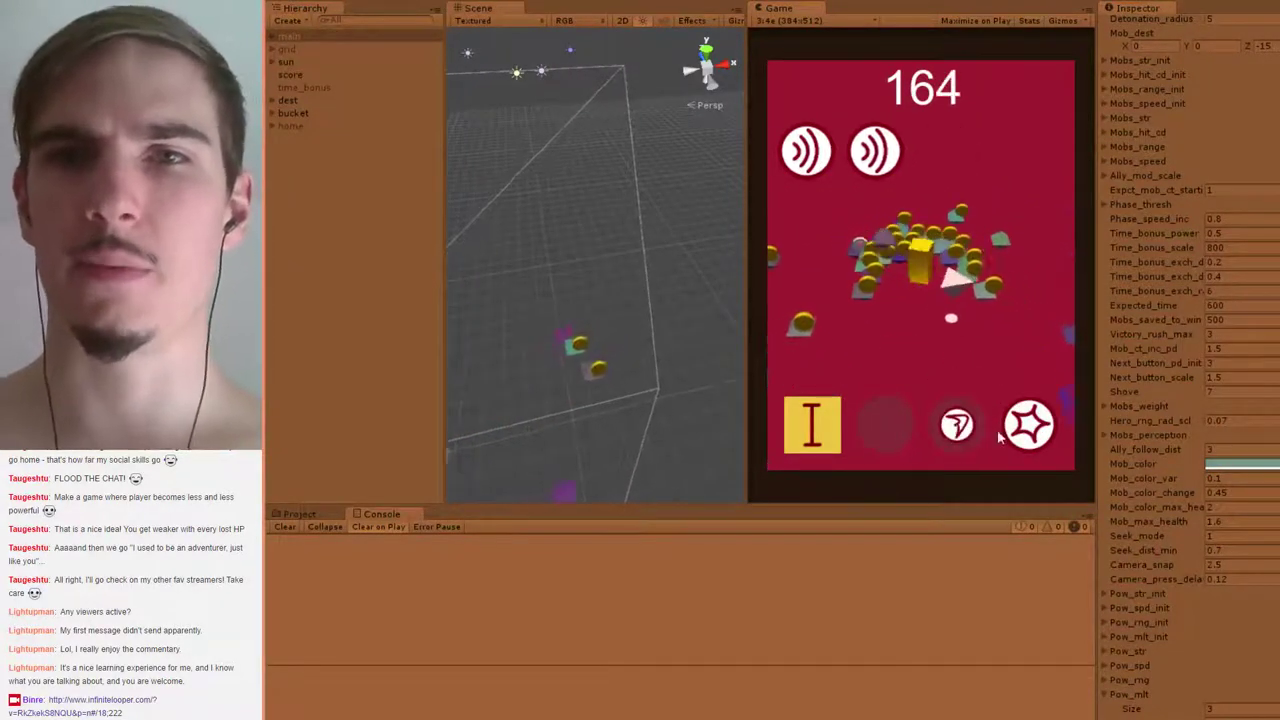
left_click(1033, 424)
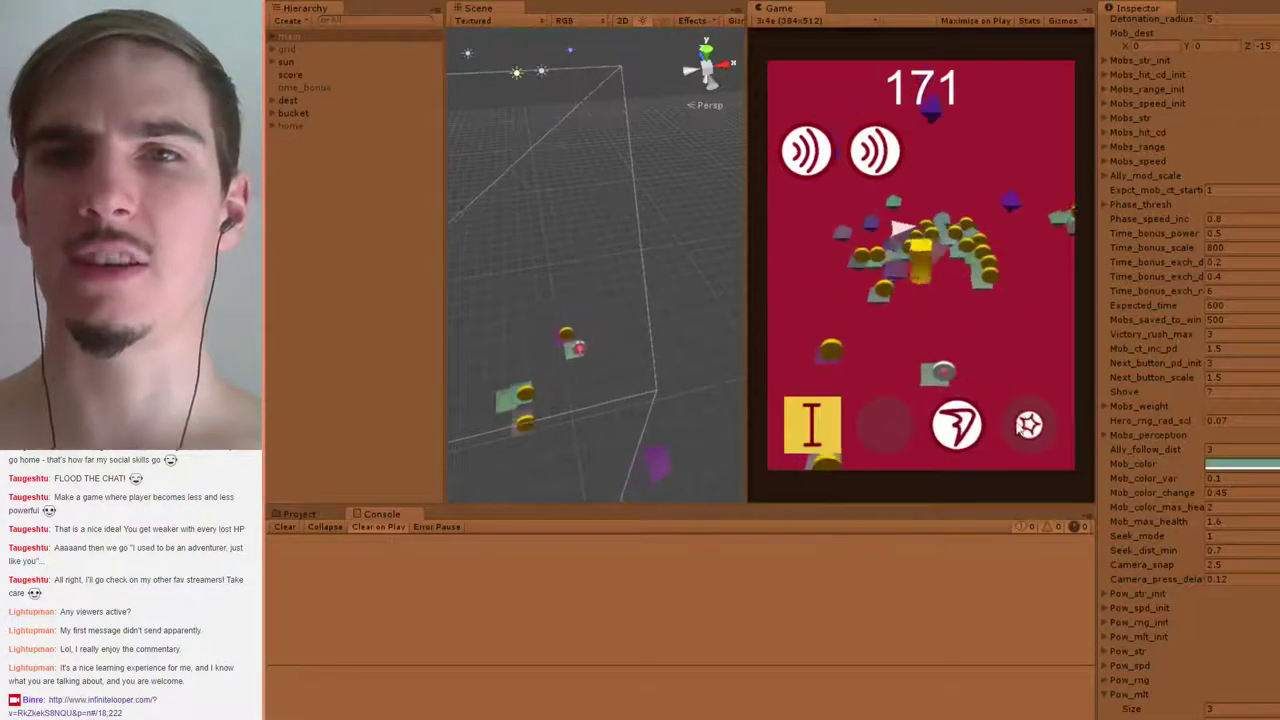
left_click(968, 424)
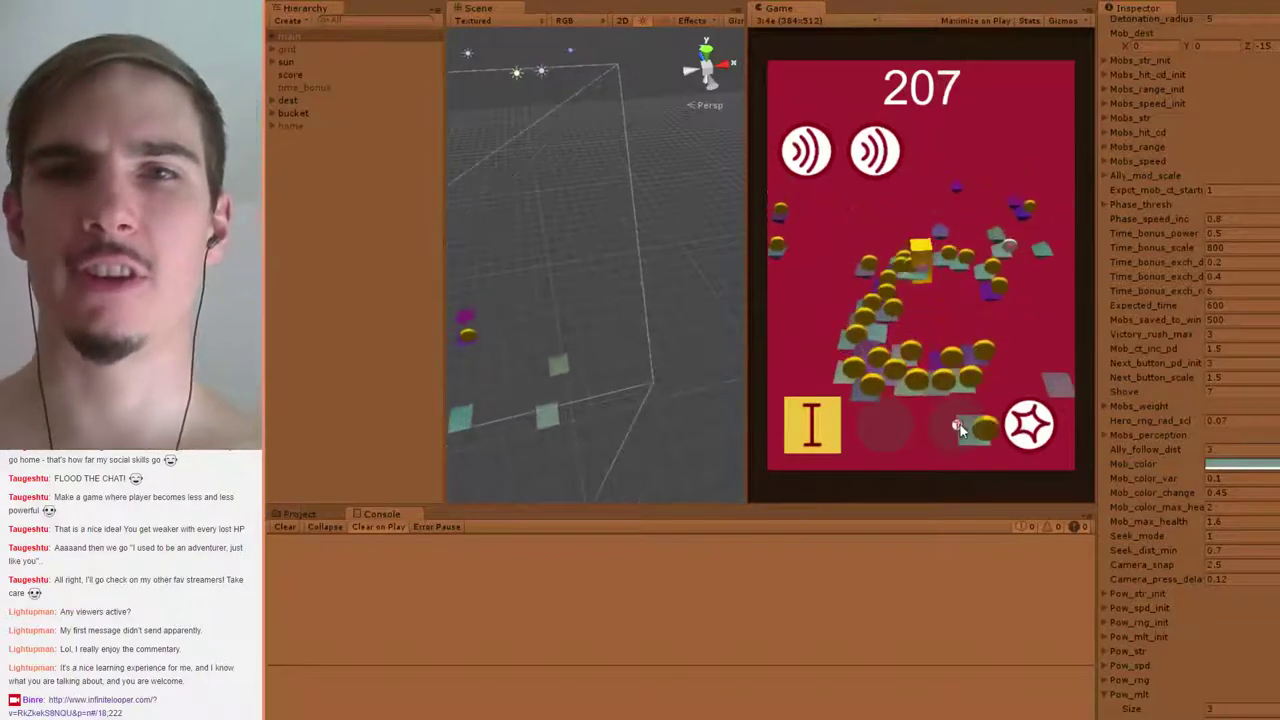
Fight the mobs with swirl, star, up-arrow and ring abilities
left_click(970, 424)
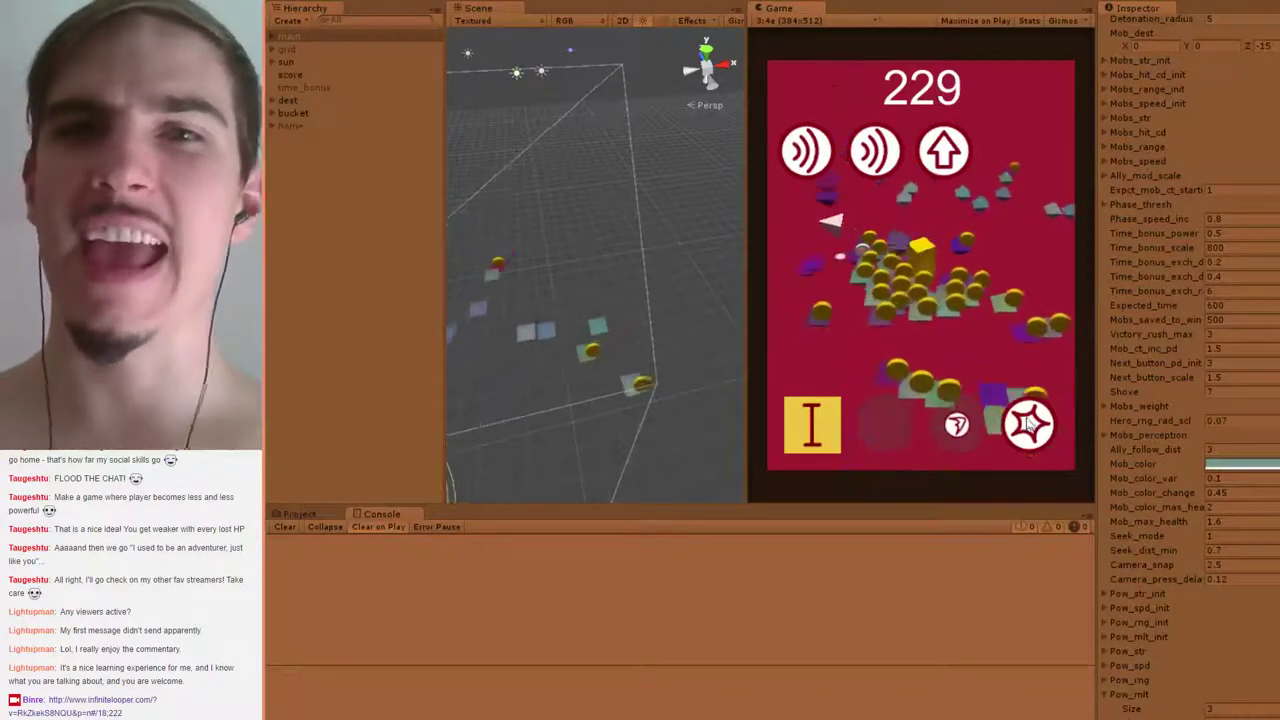
left_click(1031, 425)
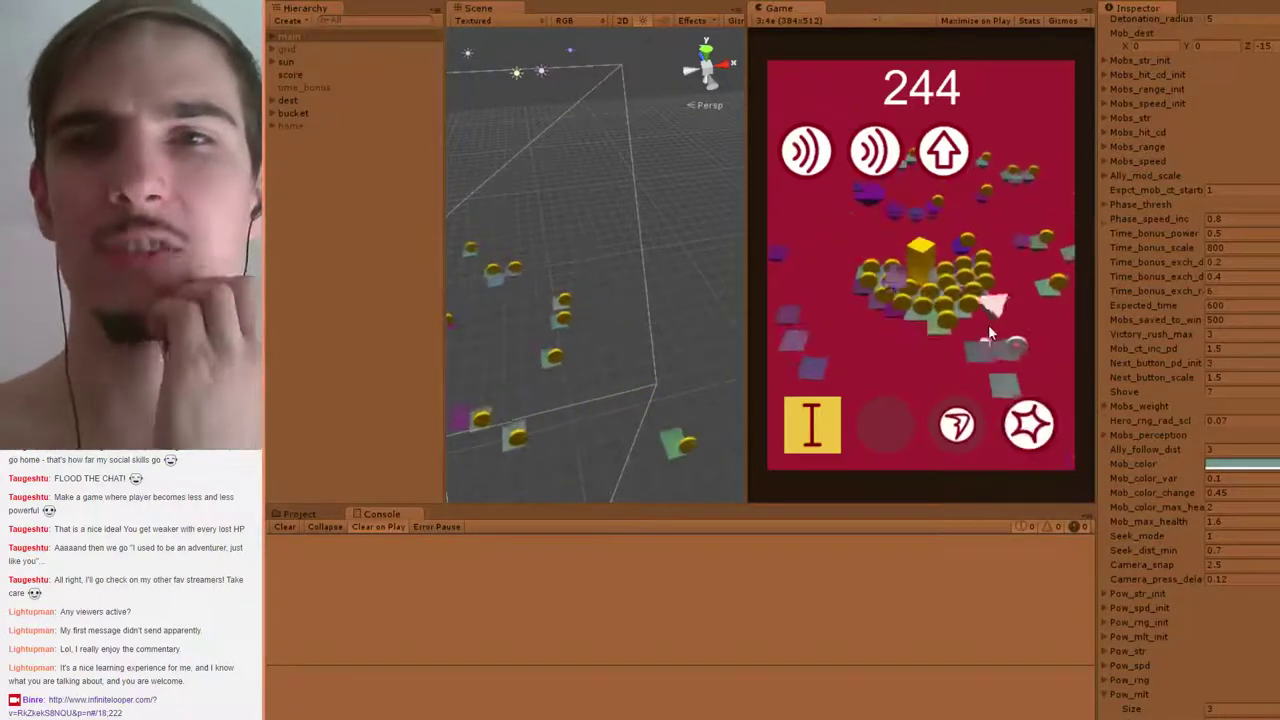
left_click(1031, 424)
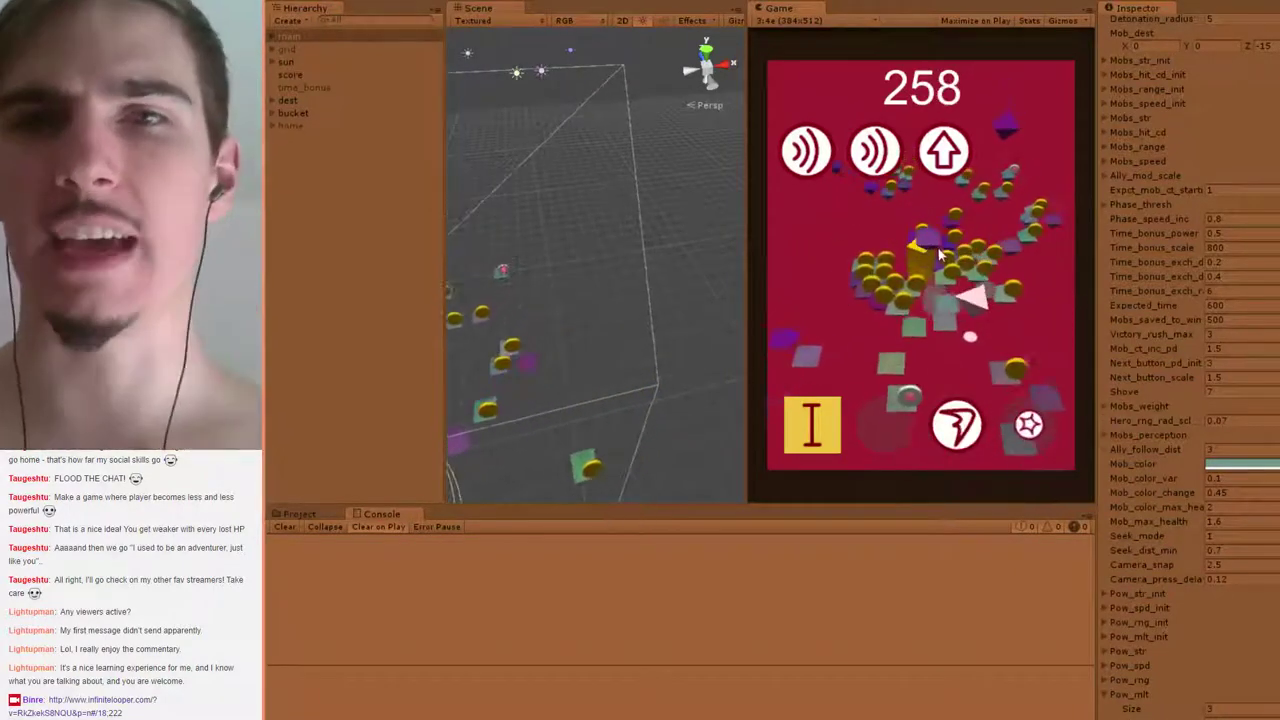
left_click(957, 425)
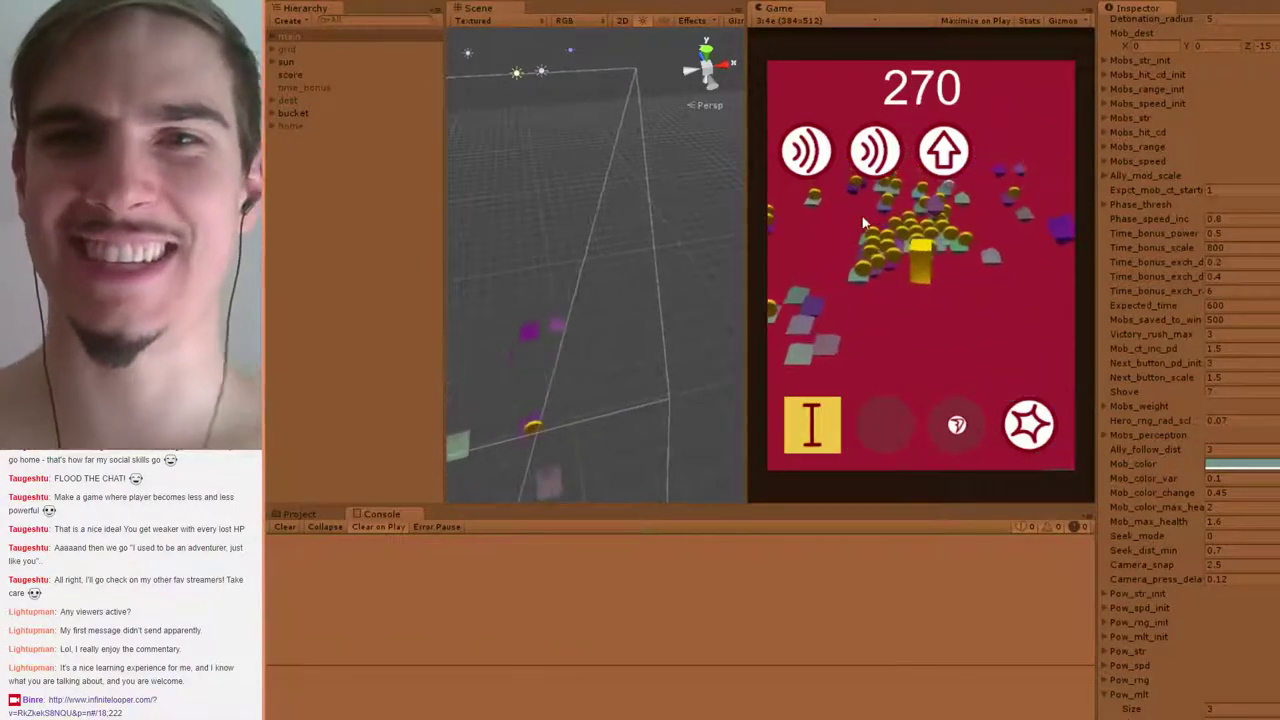
left_click(1028, 425)
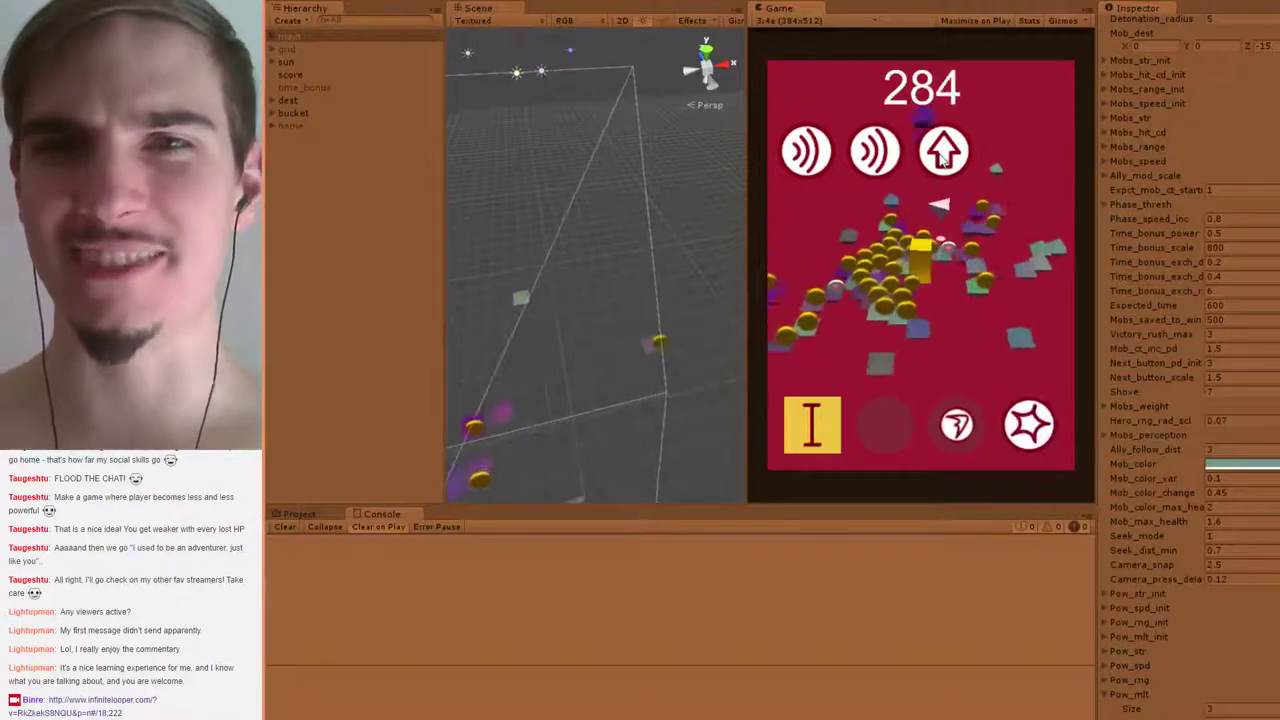
left_click(1030, 425)
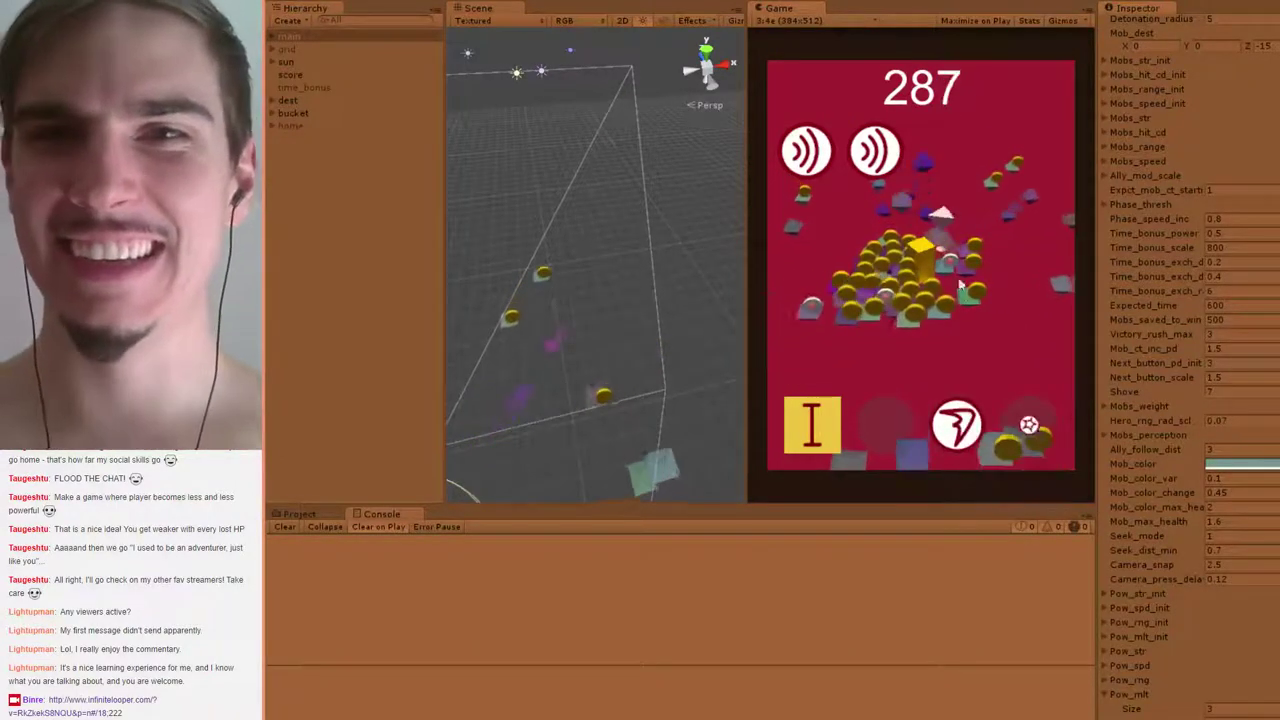
left_click(960, 428)
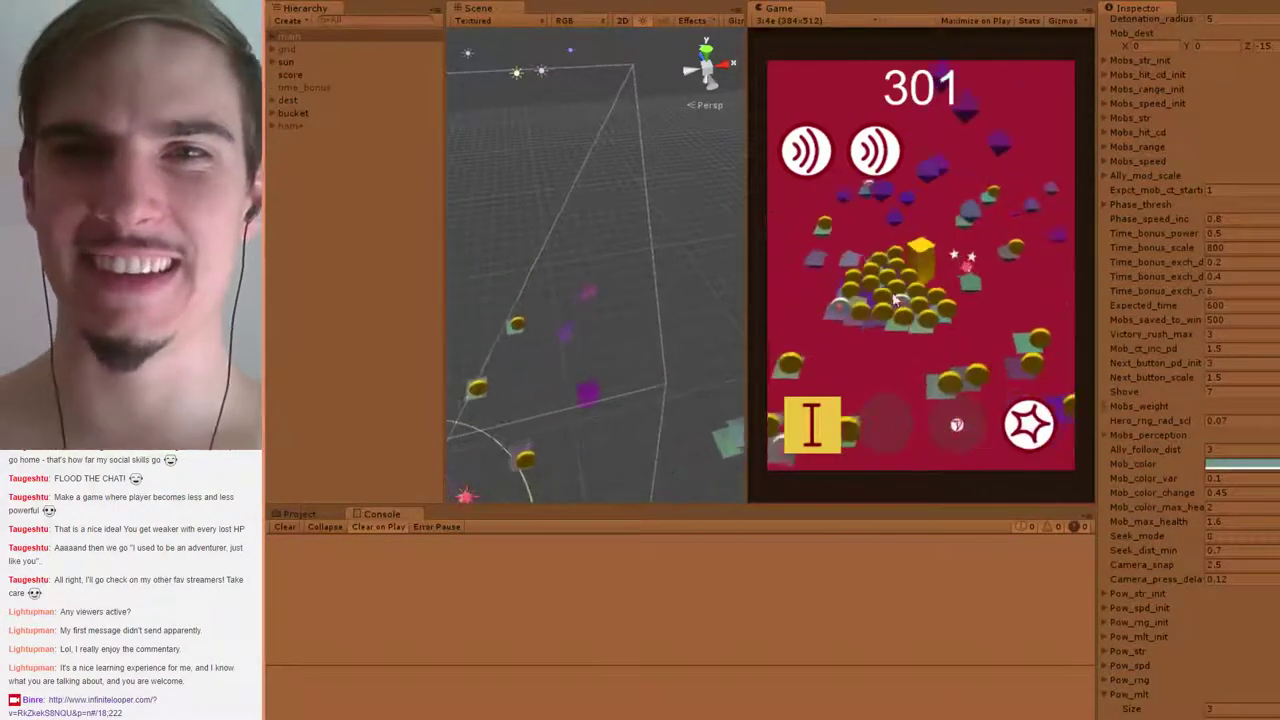
left_click(930, 310)
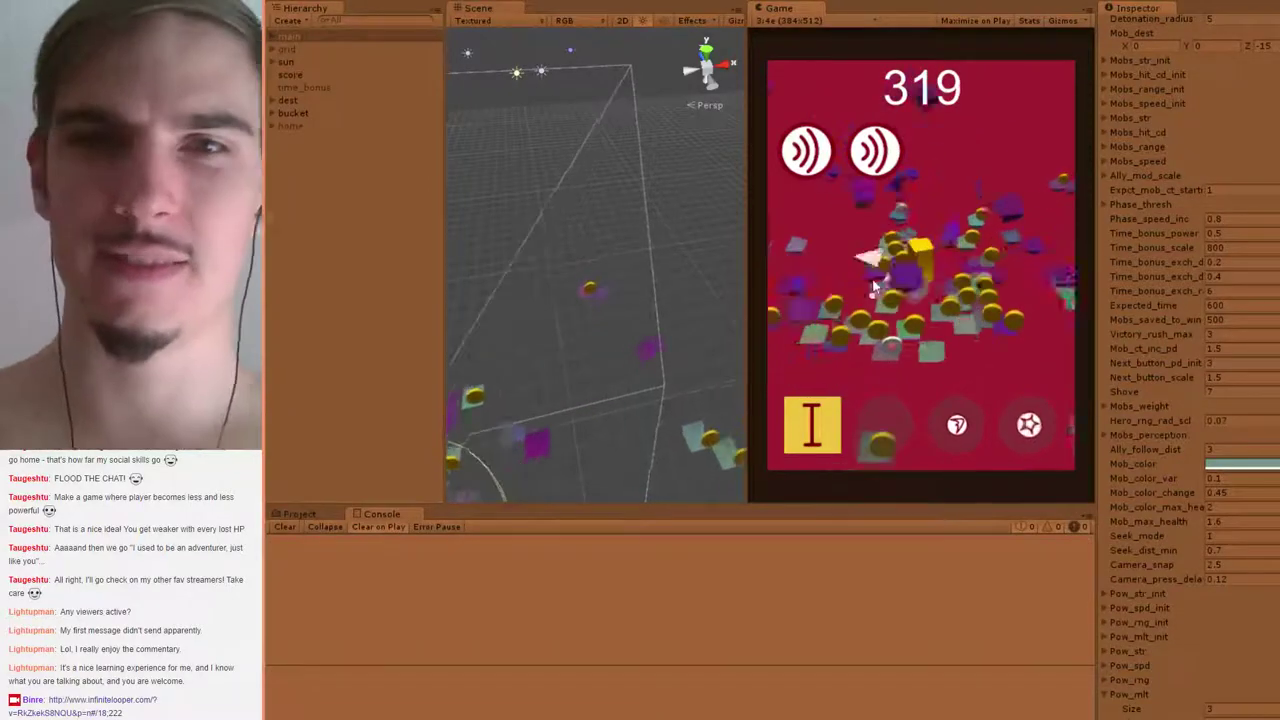
left_click(1029, 425)
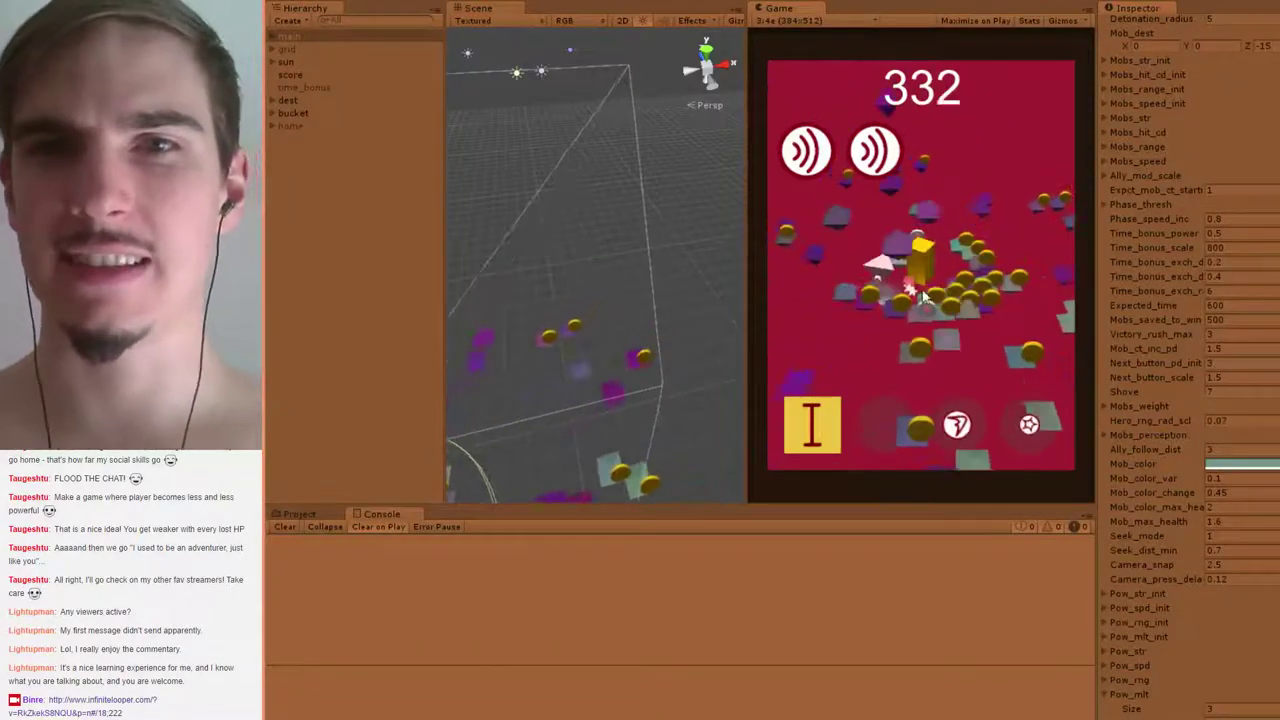
left_click(1030, 425)
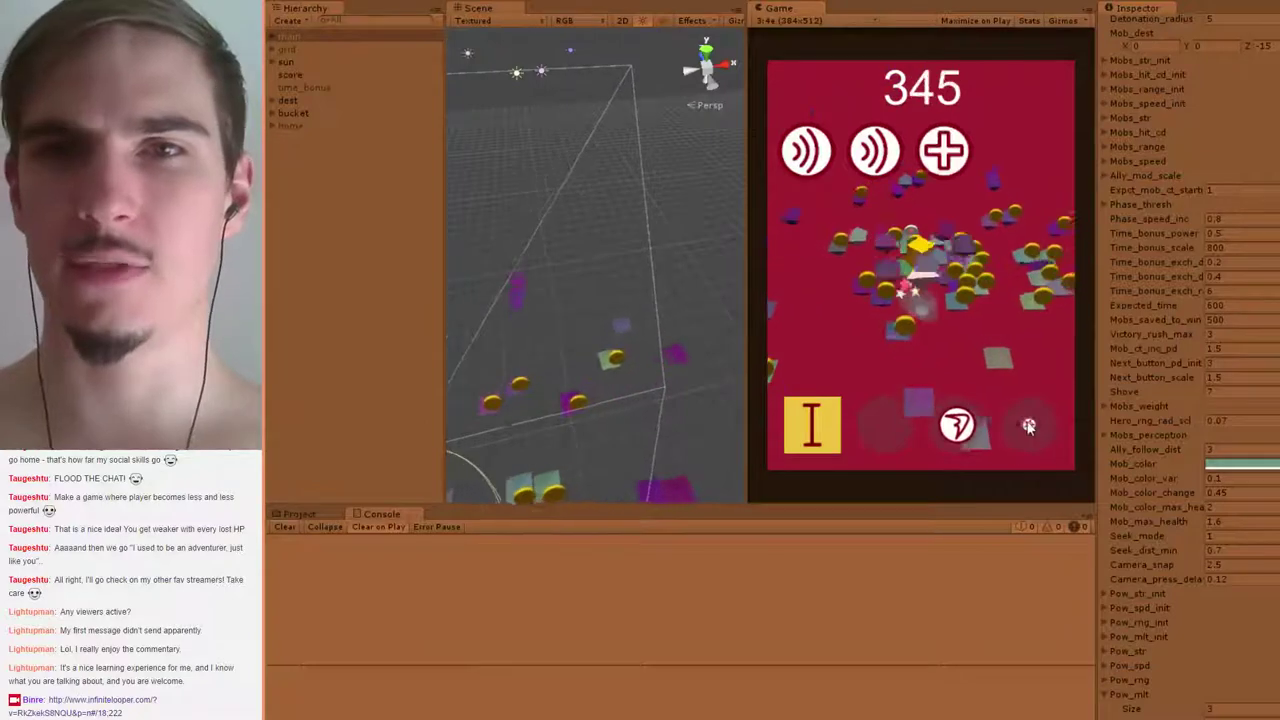
left_click(957, 425)
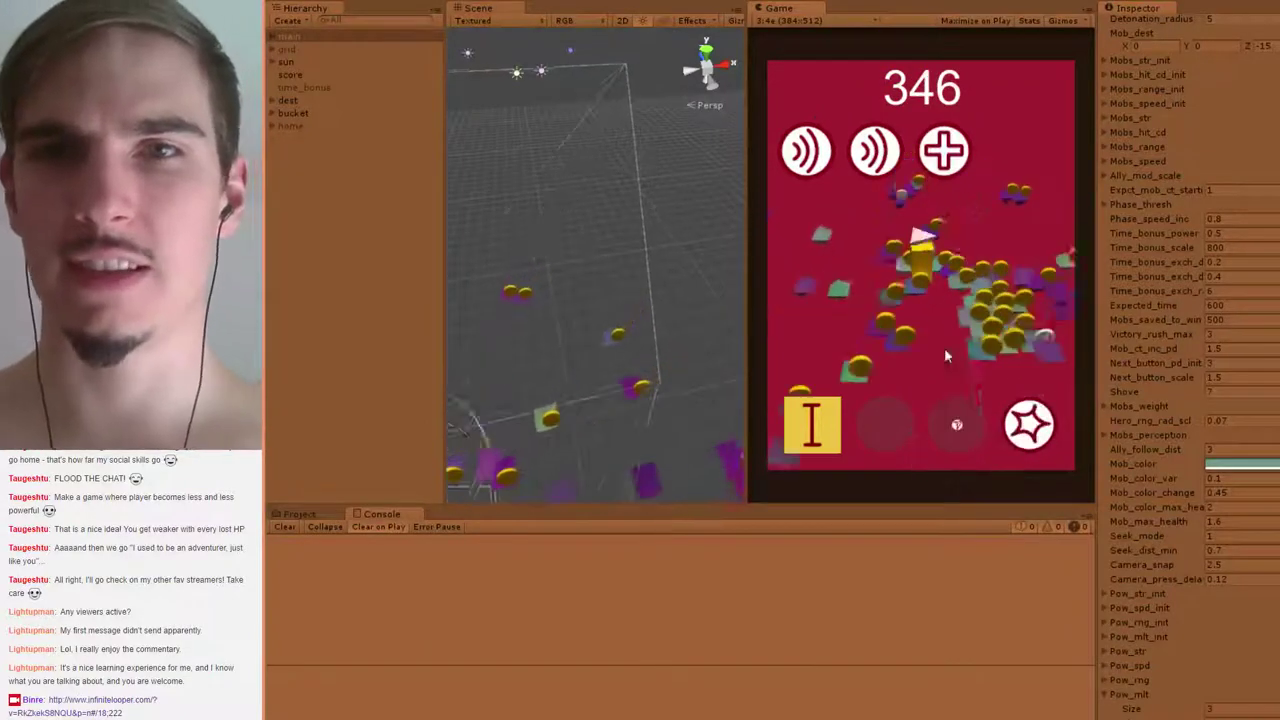
Trigger powers, ally summons and bursts to push the score past 500
left_click(957, 432)
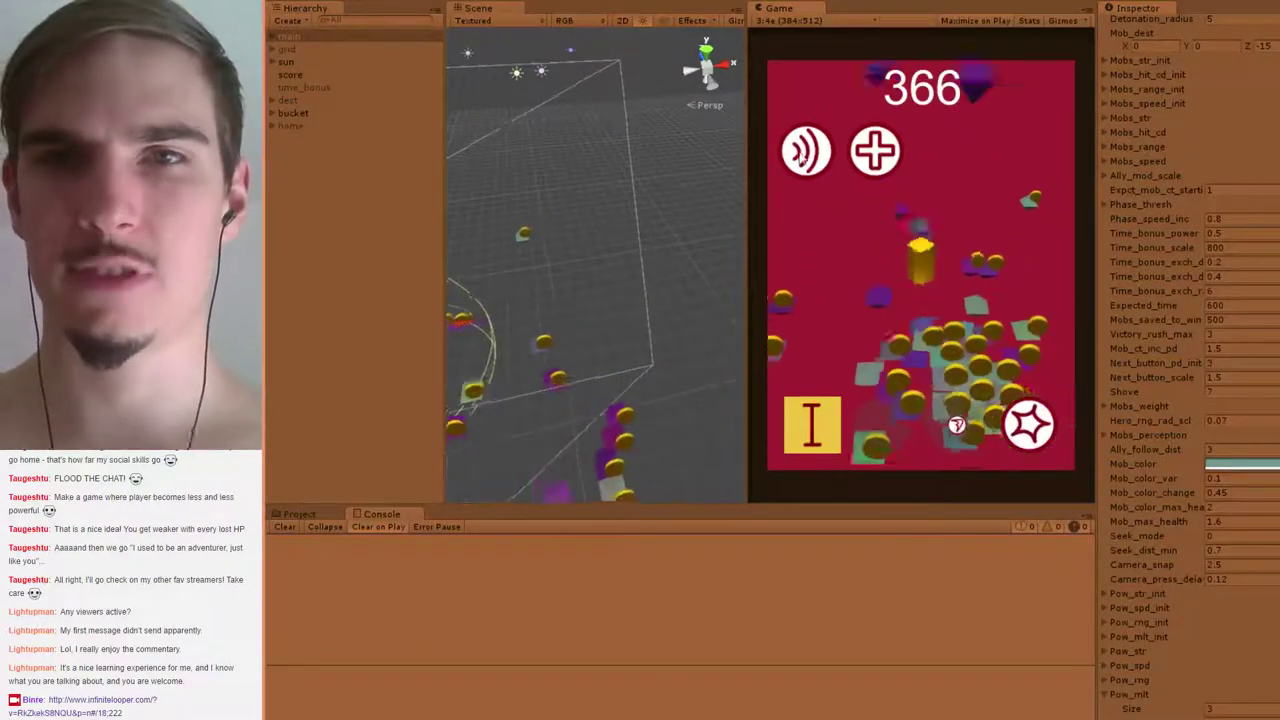
left_click(957, 425)
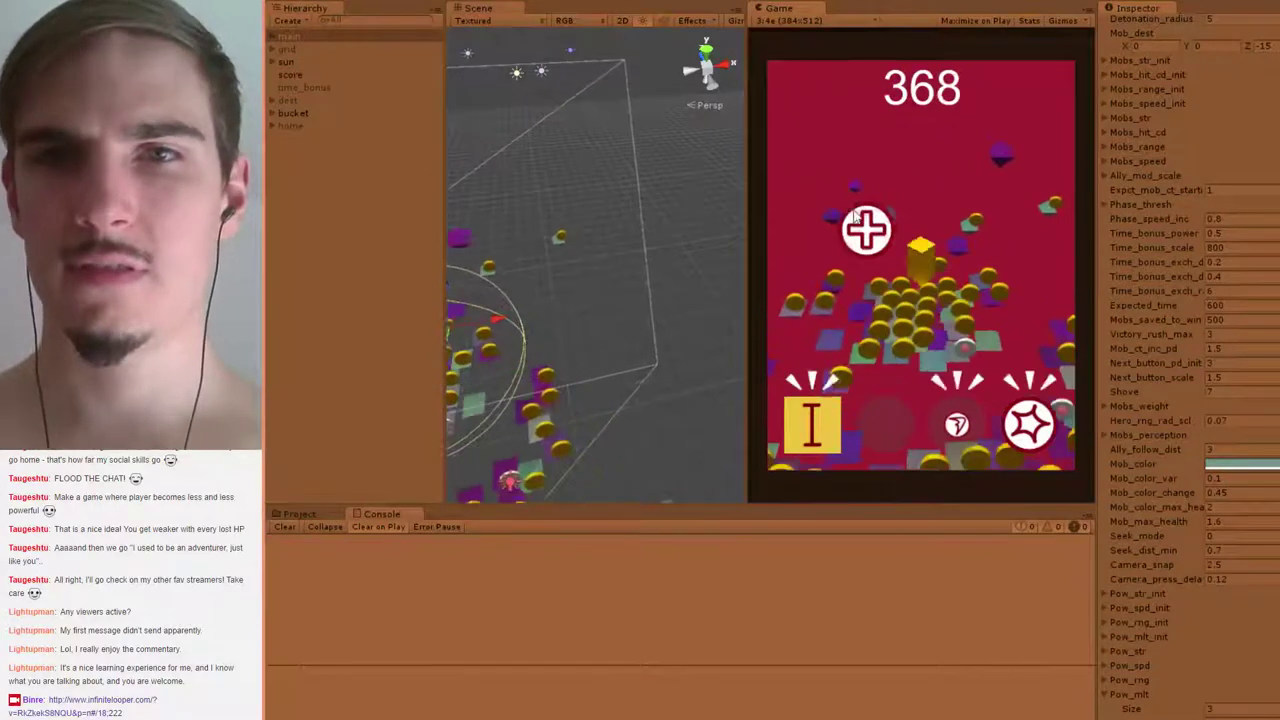
left_click(957, 425)
left_click(1036, 432)
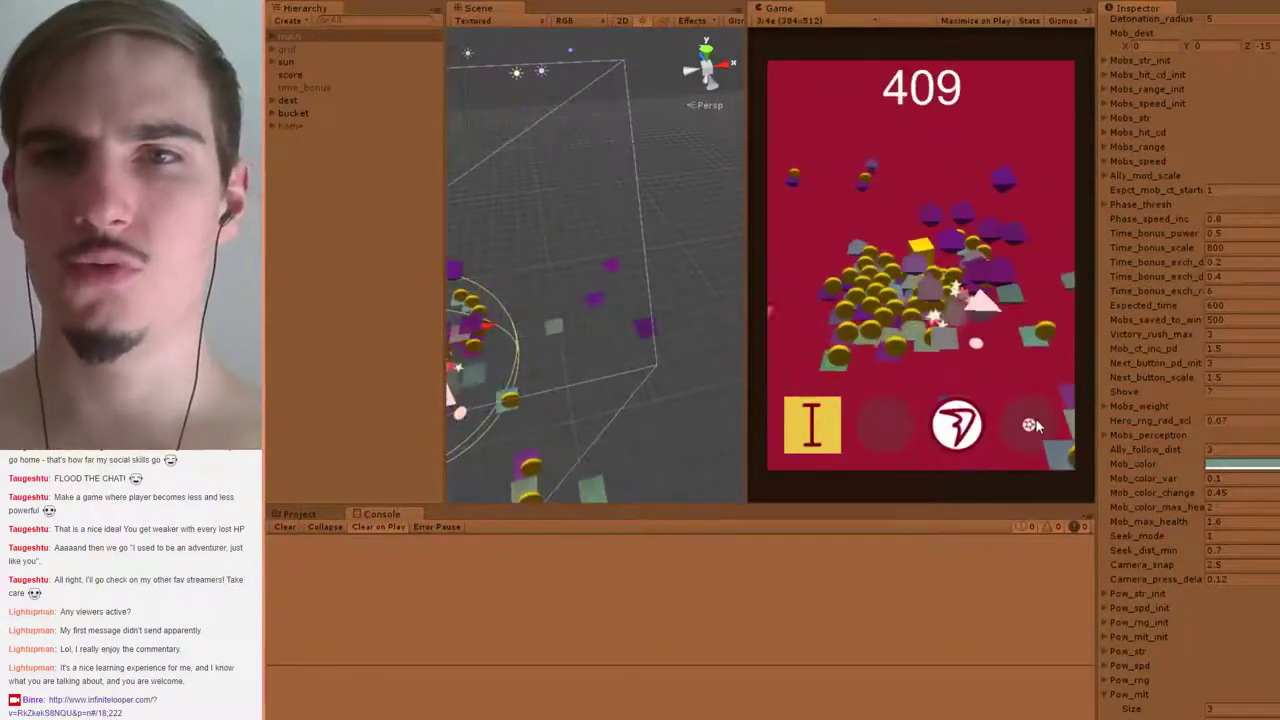
left_click(962, 426)
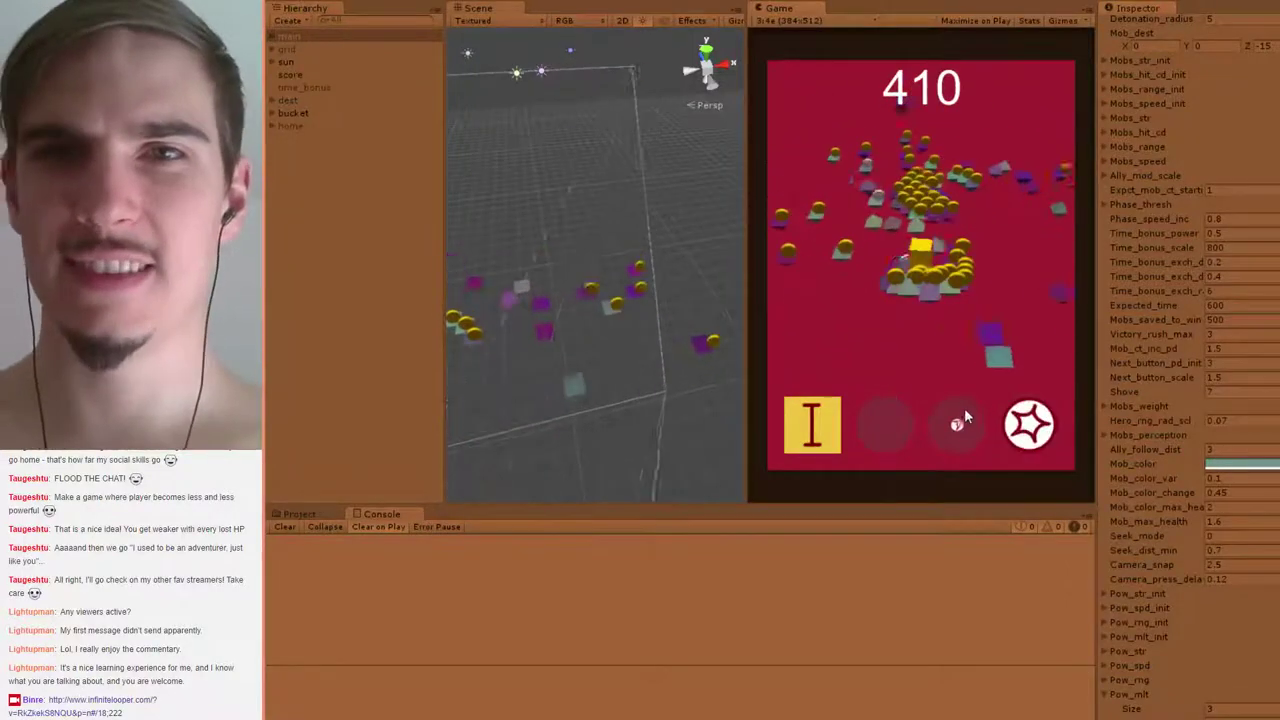
left_click(1036, 440)
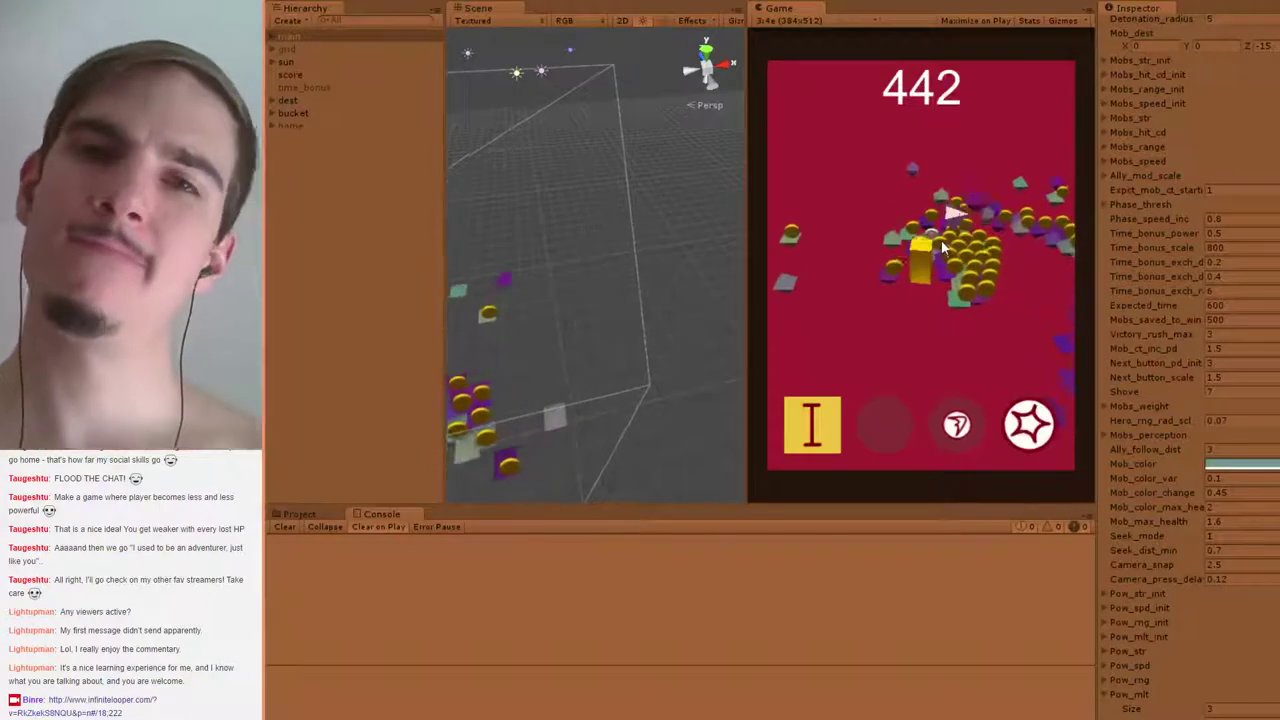
left_click(1032, 428)
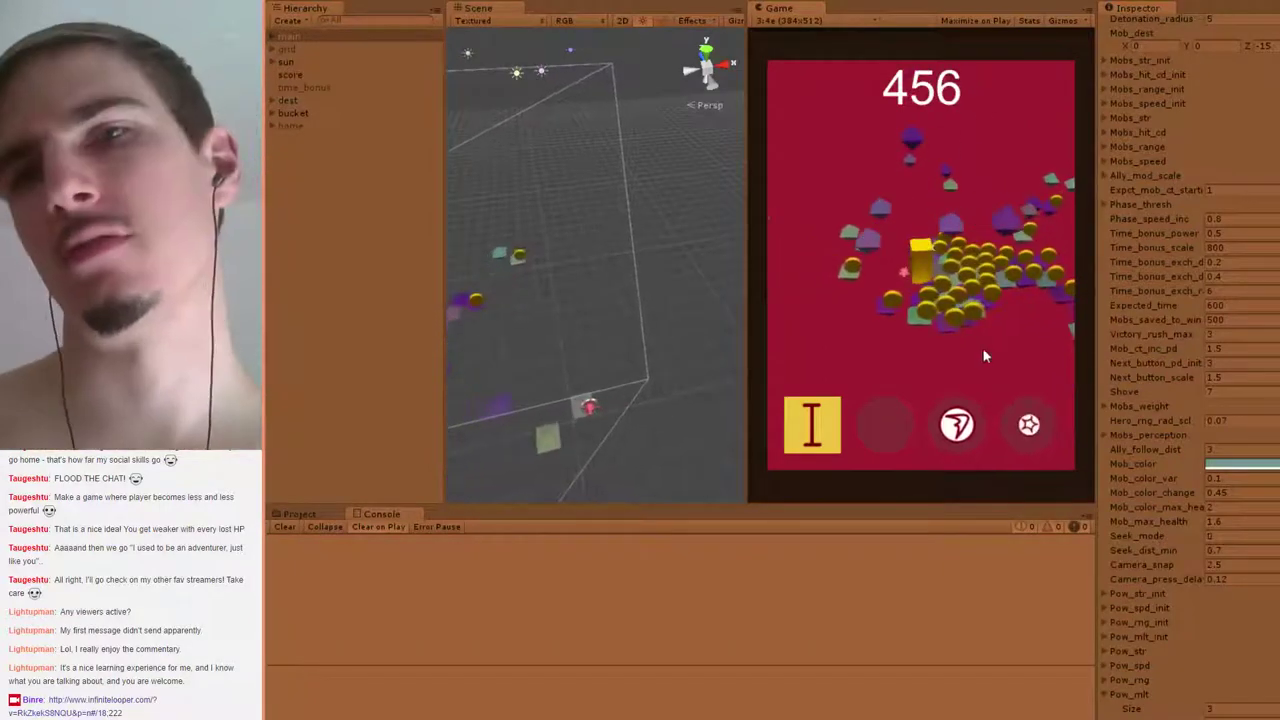
left_click(957, 427)
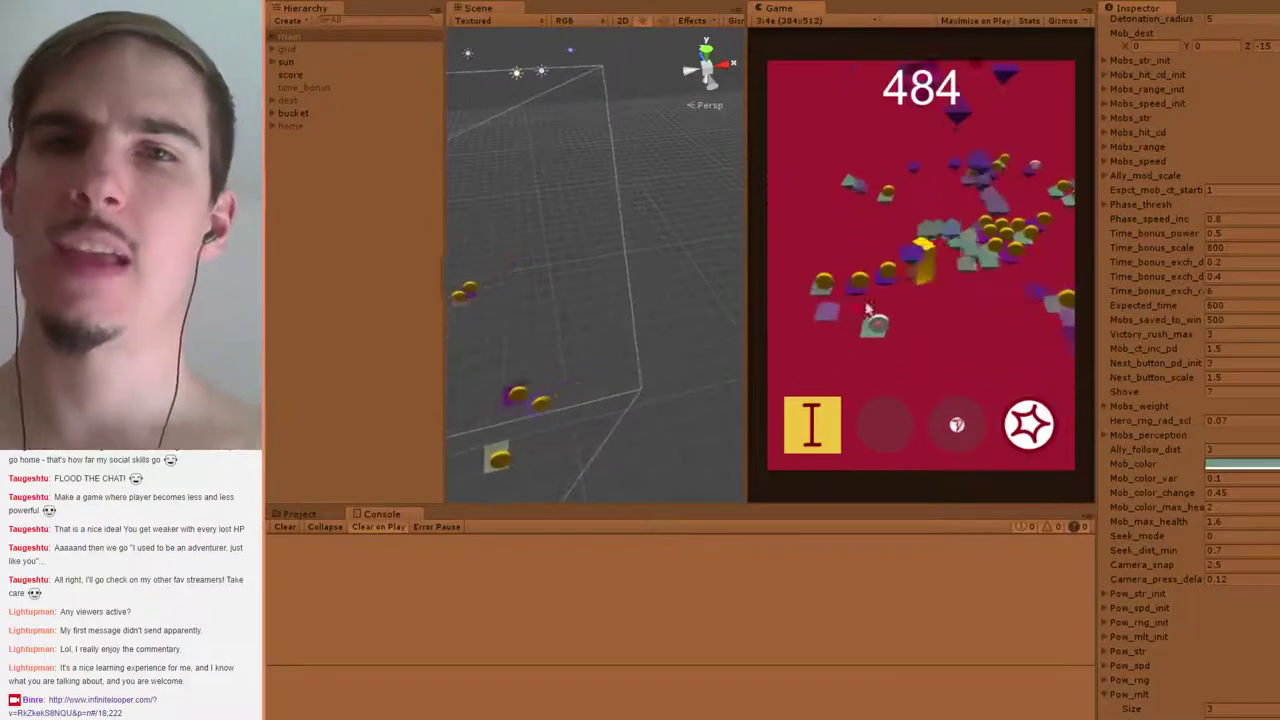
left_click(1032, 424)
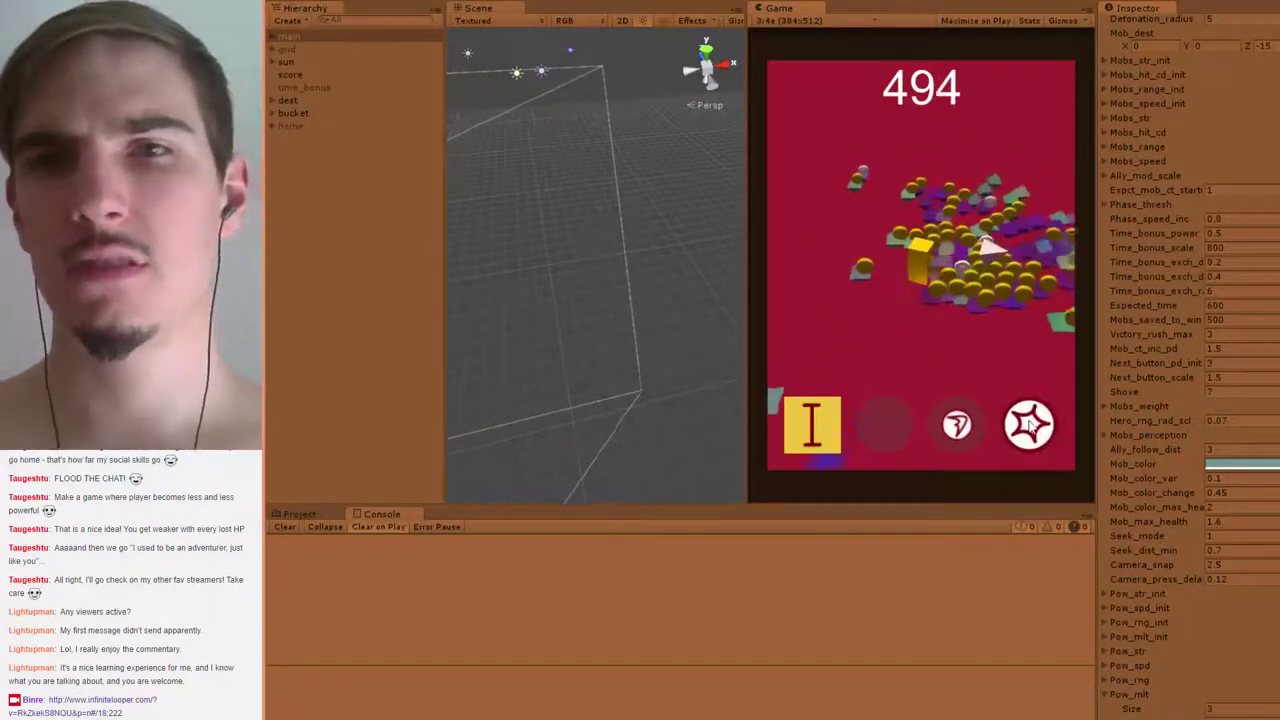
left_click(1029, 424)
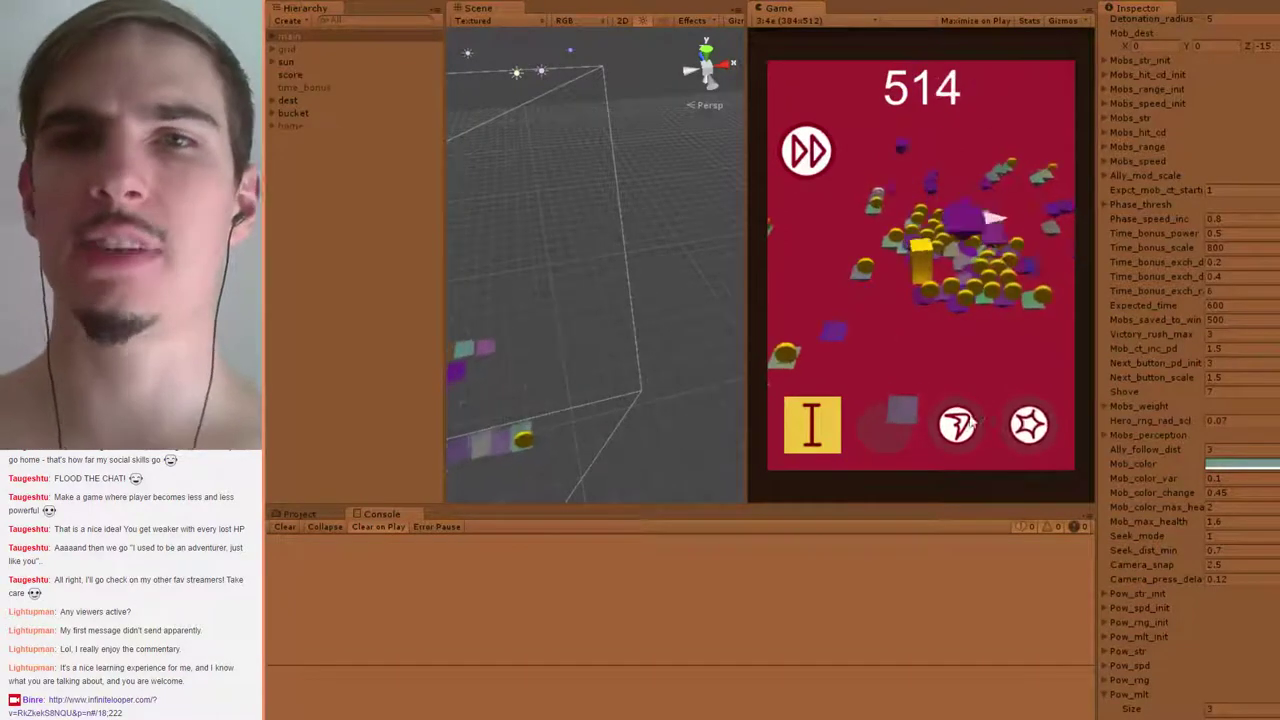
Steer the swarm left and keep bursting the mobs to pass 1000 points
left_click(1029, 424)
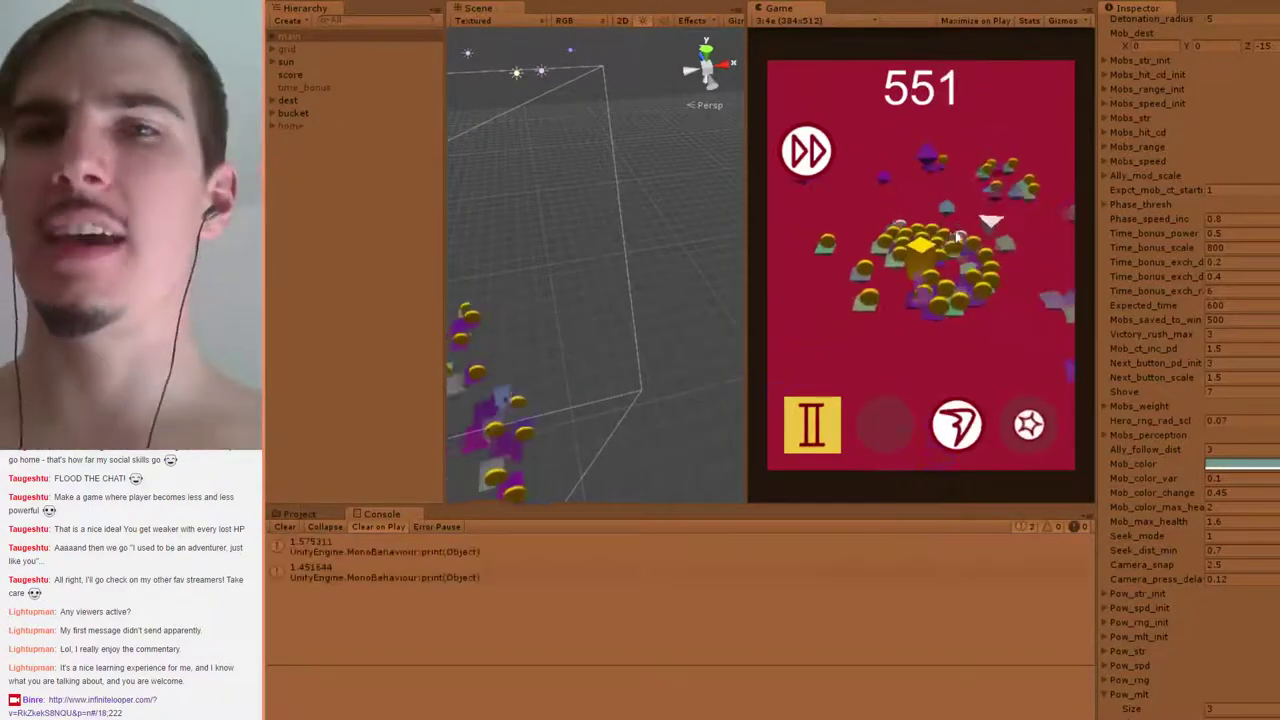
left_click(960, 424)
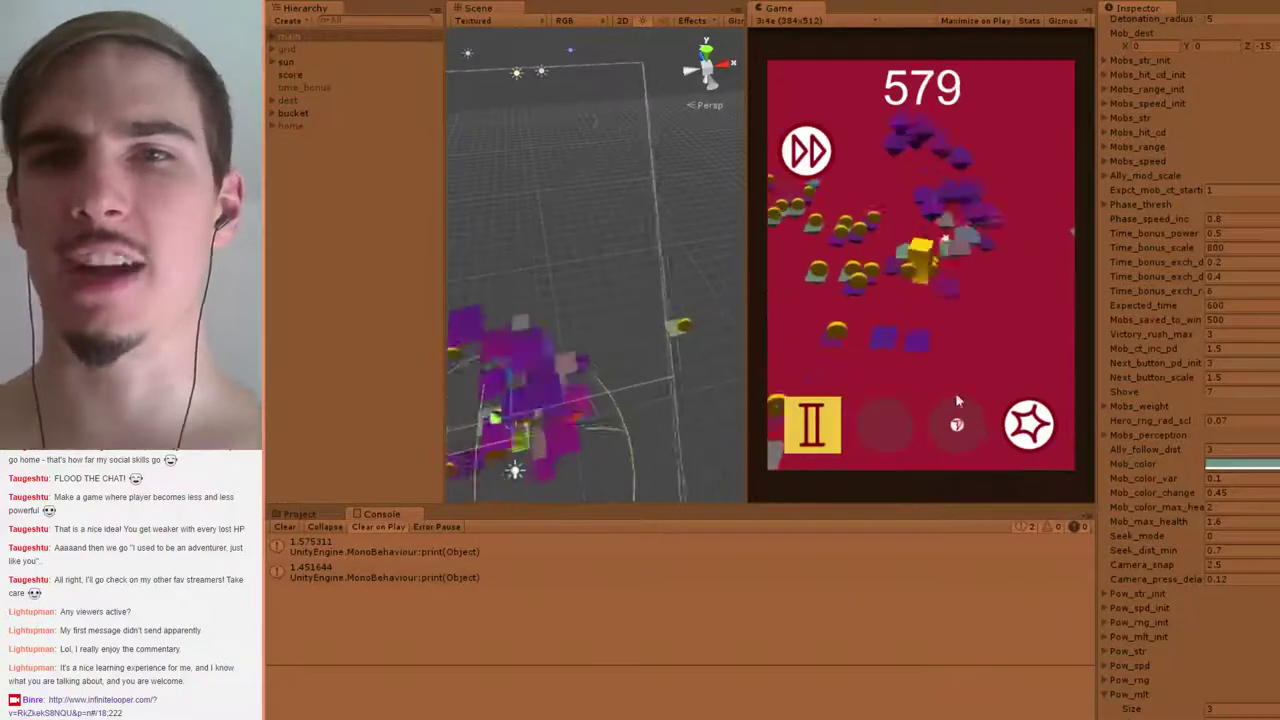
left_click(847, 262)
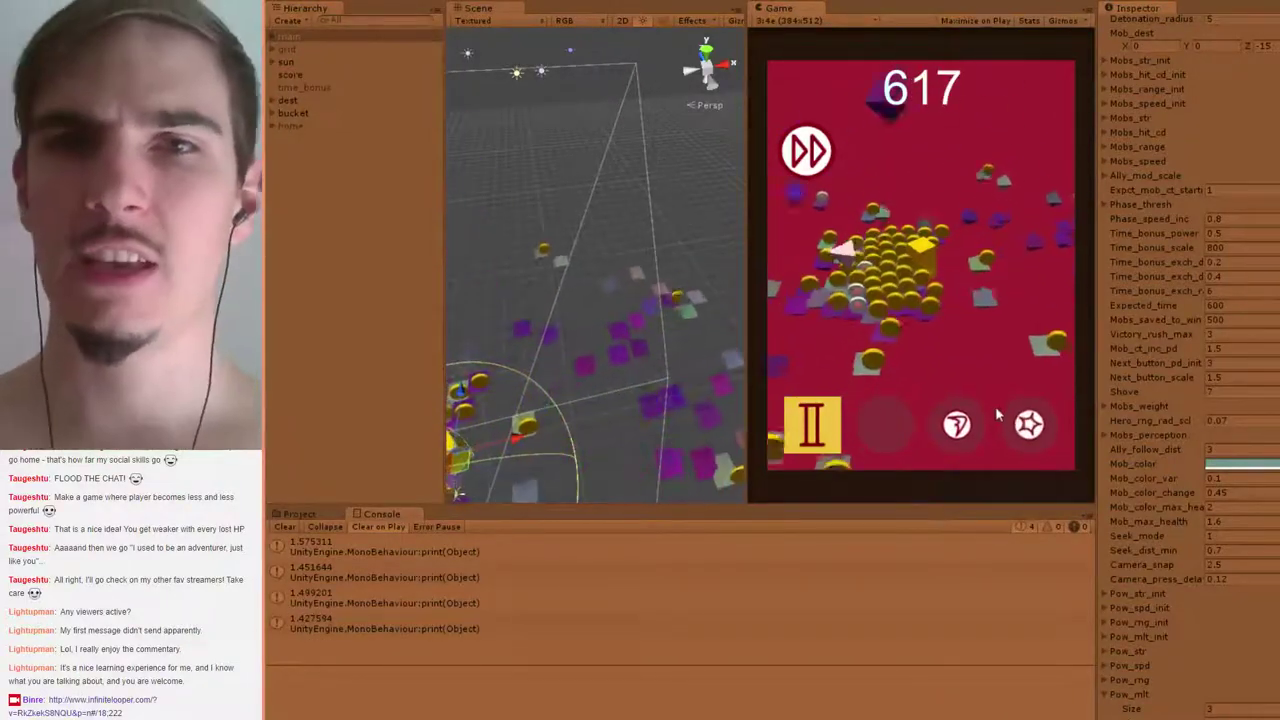
left_click(1030, 426)
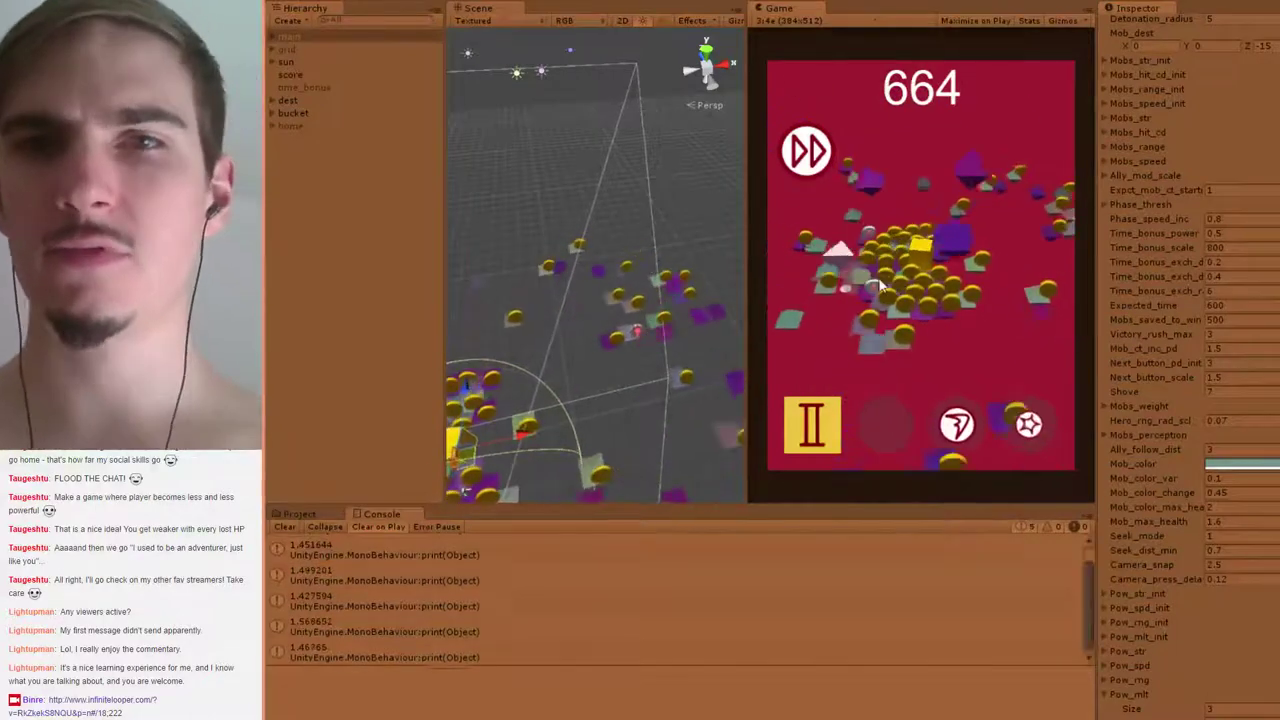
left_click(1030, 426)
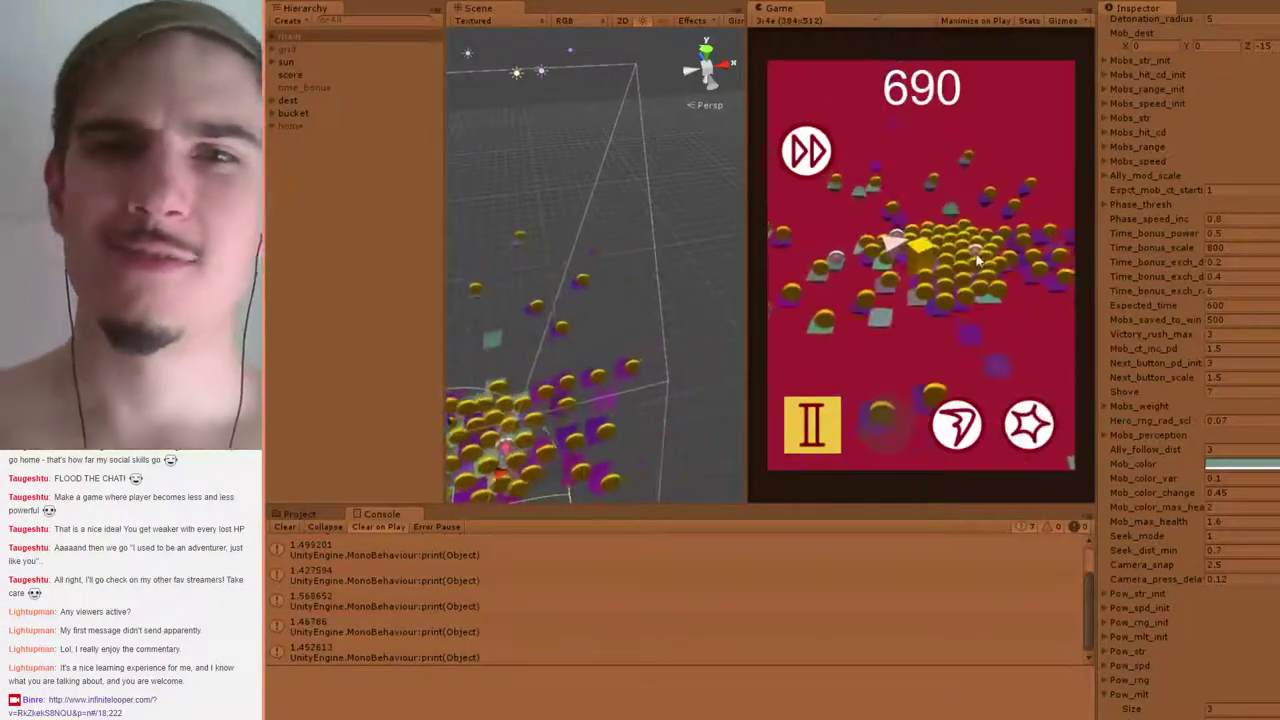
left_click(970, 416)
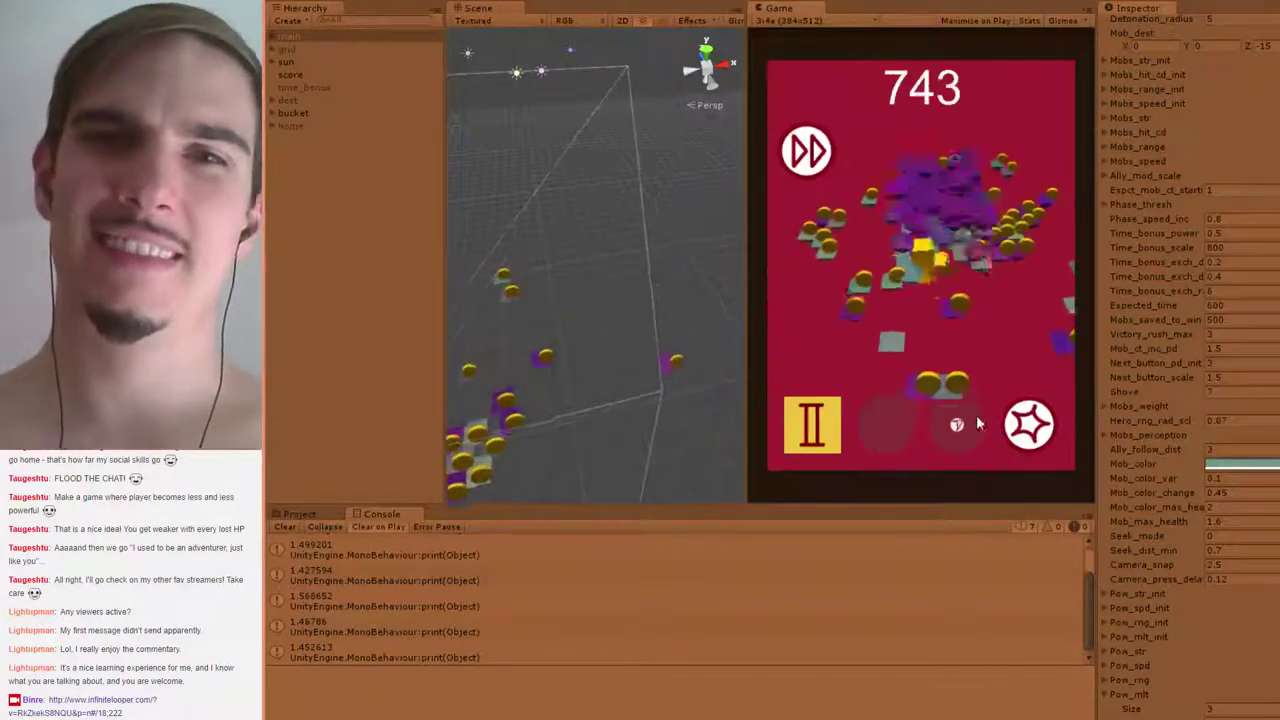
left_click(1031, 428)
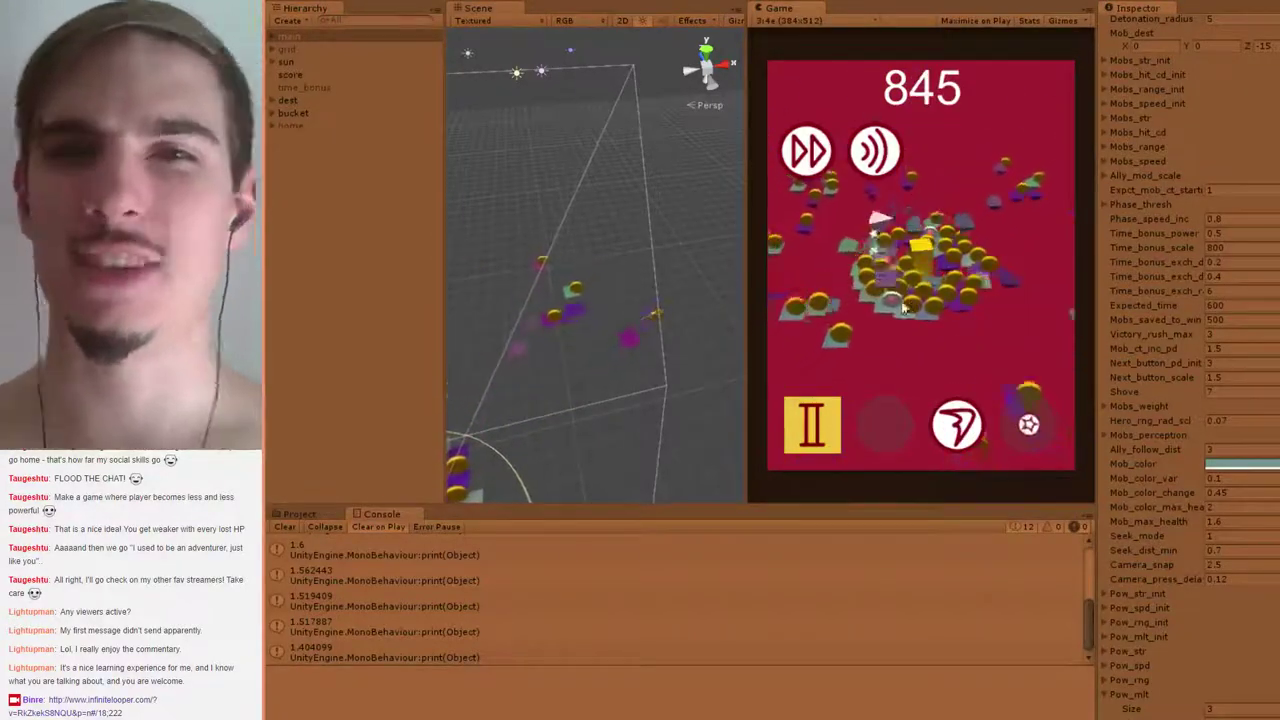
left_click(960, 427)
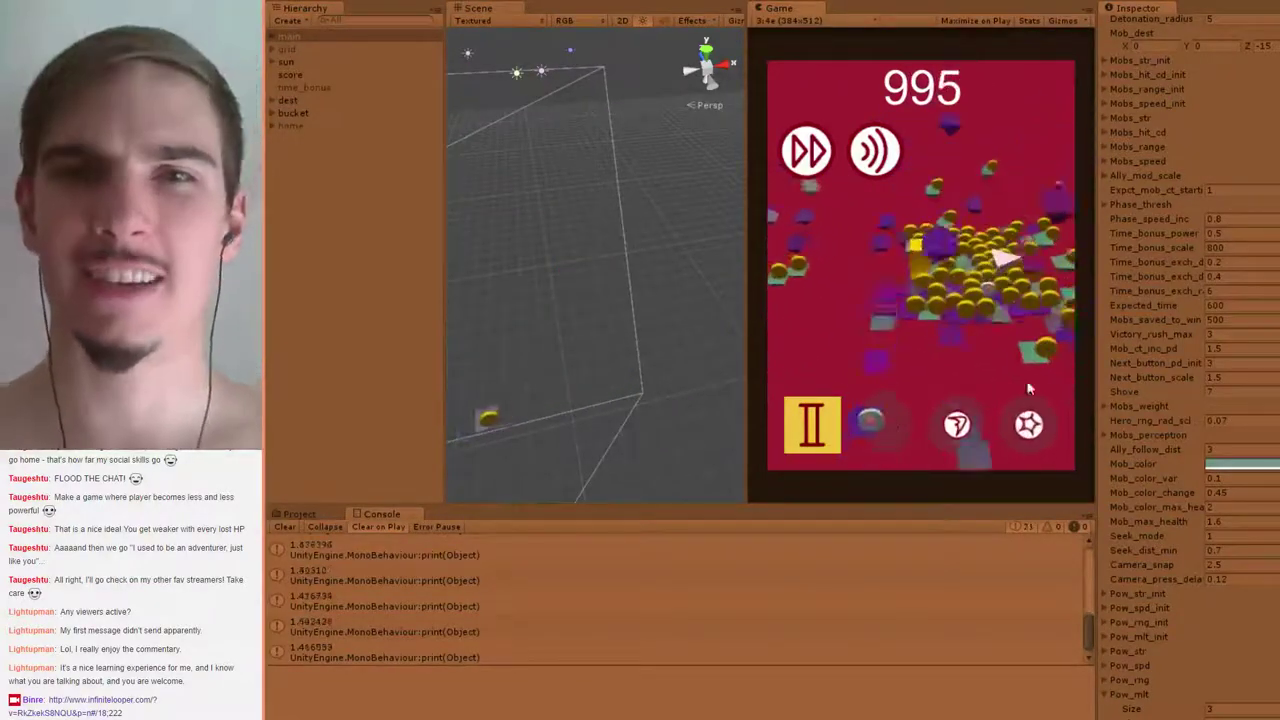
left_click(1030, 427)
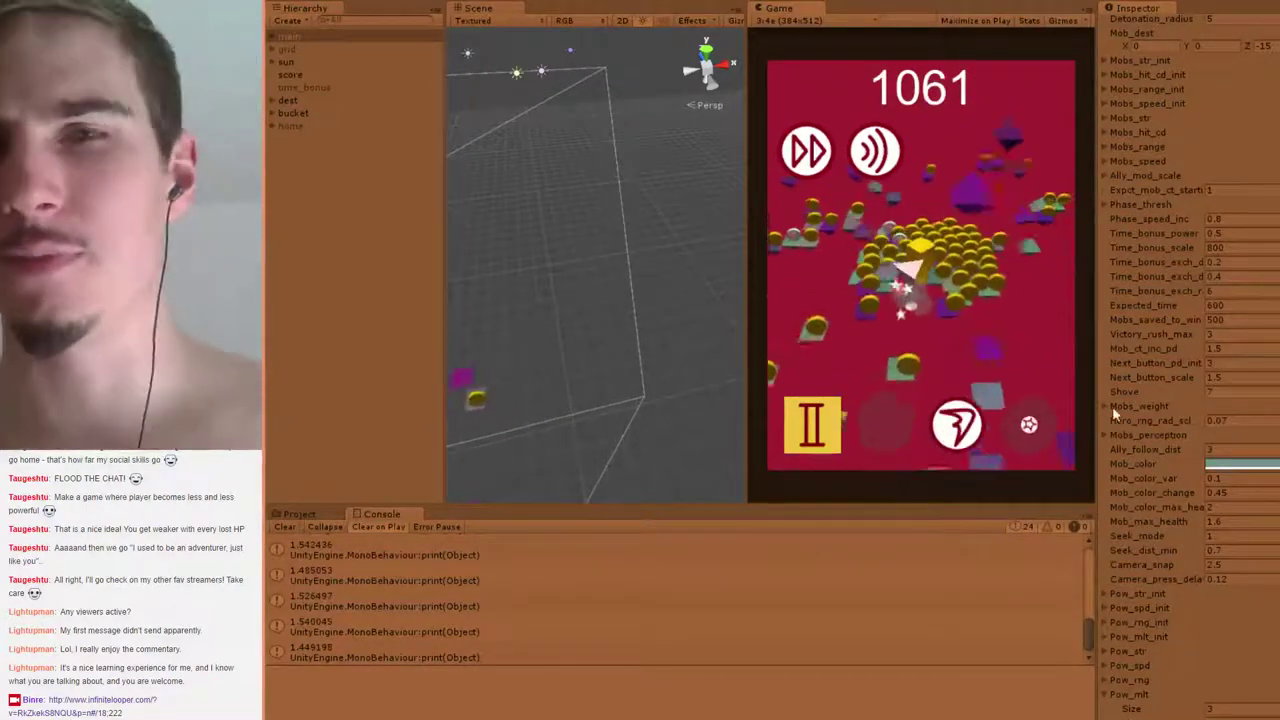
Keep scattering mobs with bursts until the score reaches 1590 and phase III begins
left_click(1032, 440)
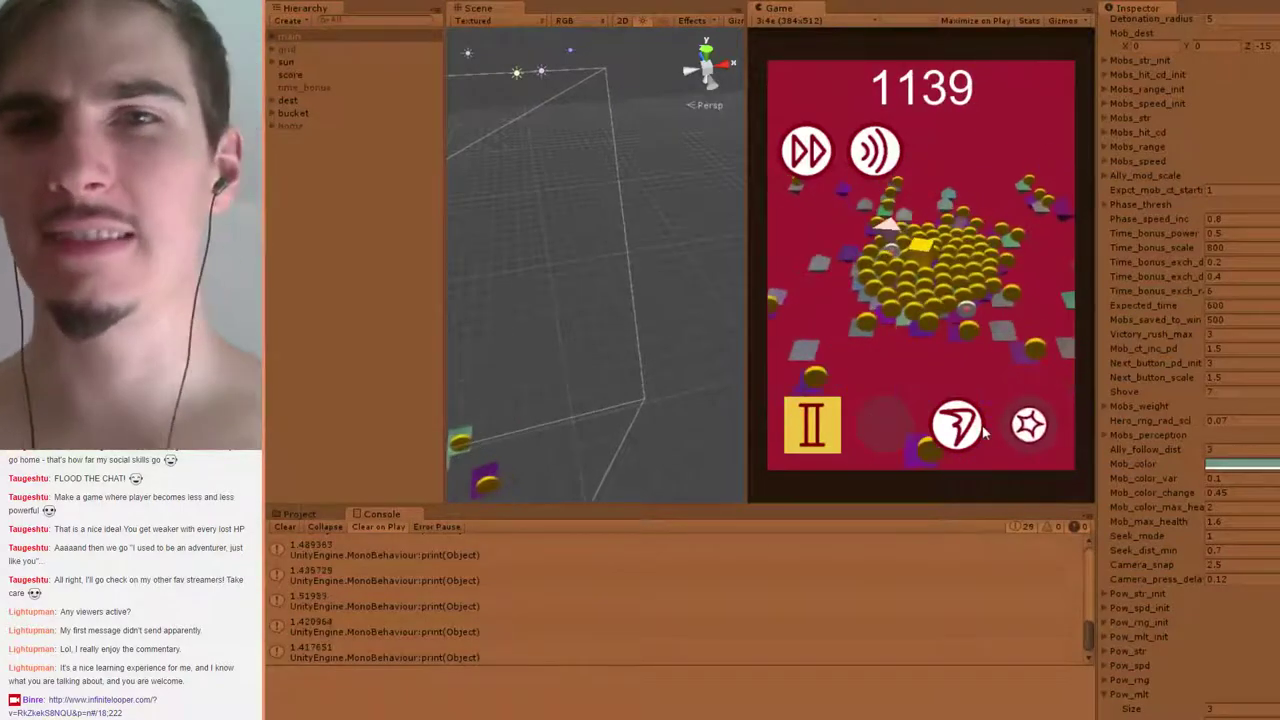
left_click(960, 422)
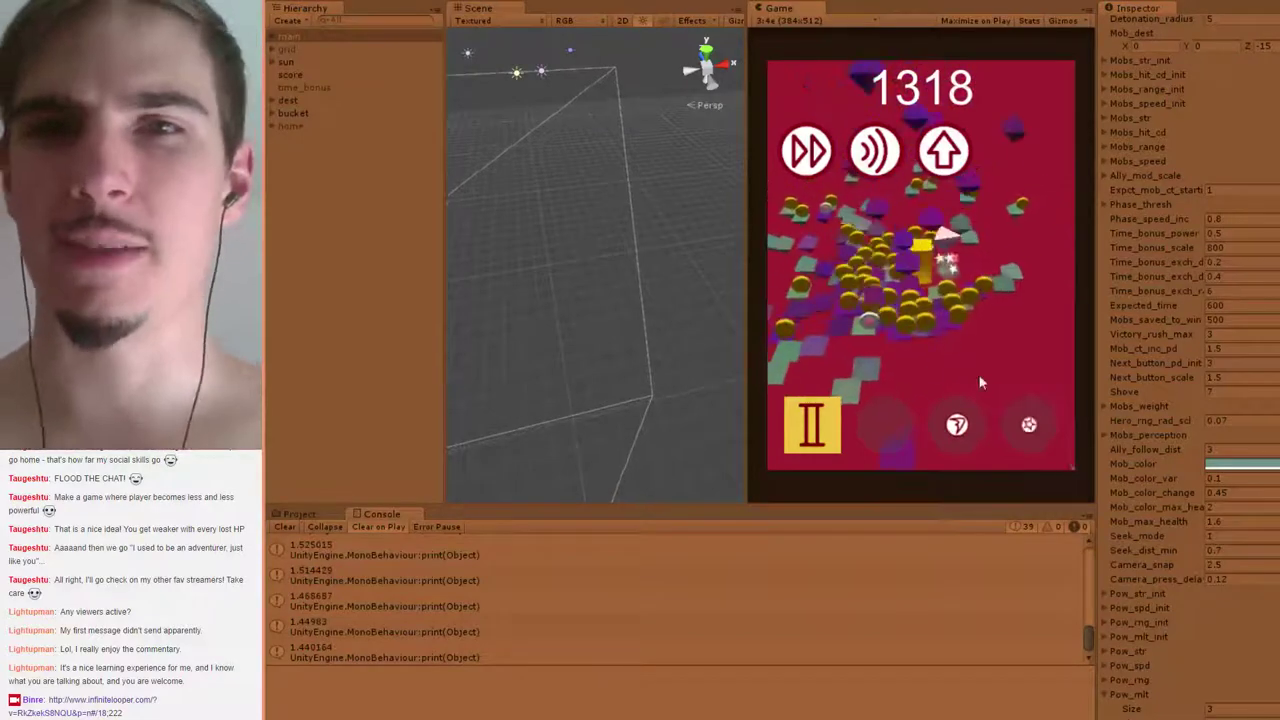
left_click(1040, 425)
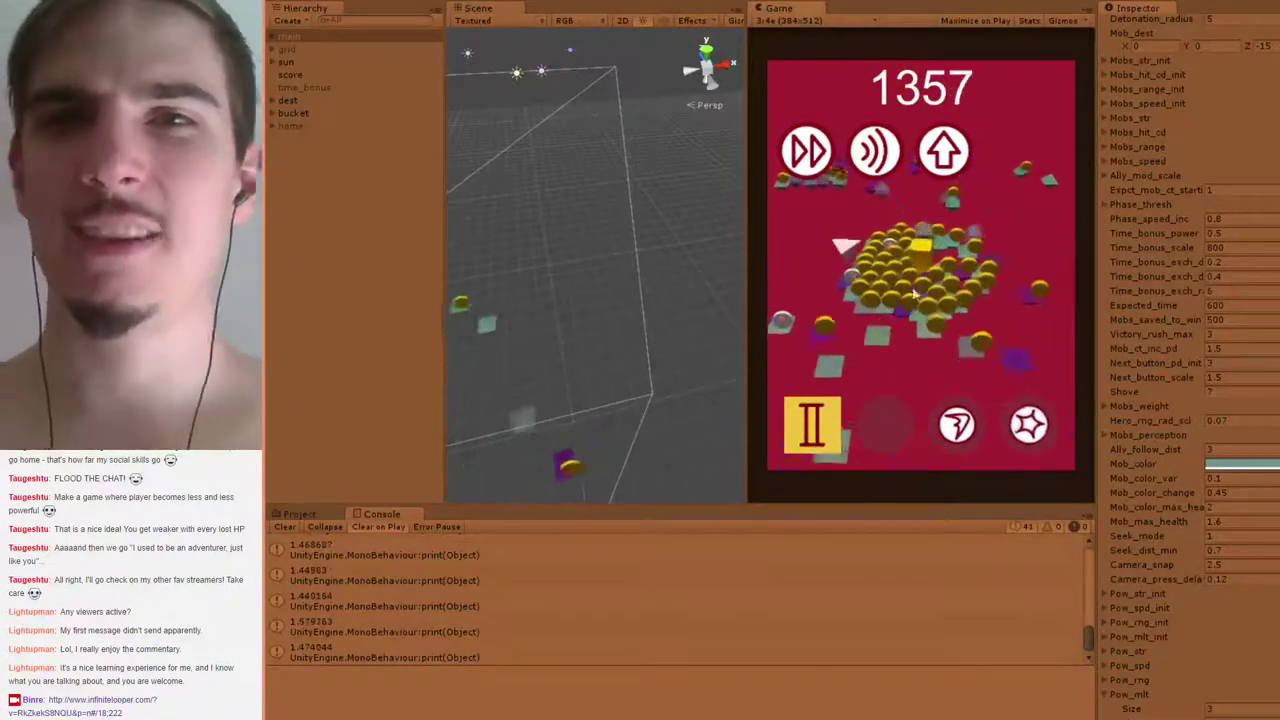
left_click(1046, 426)
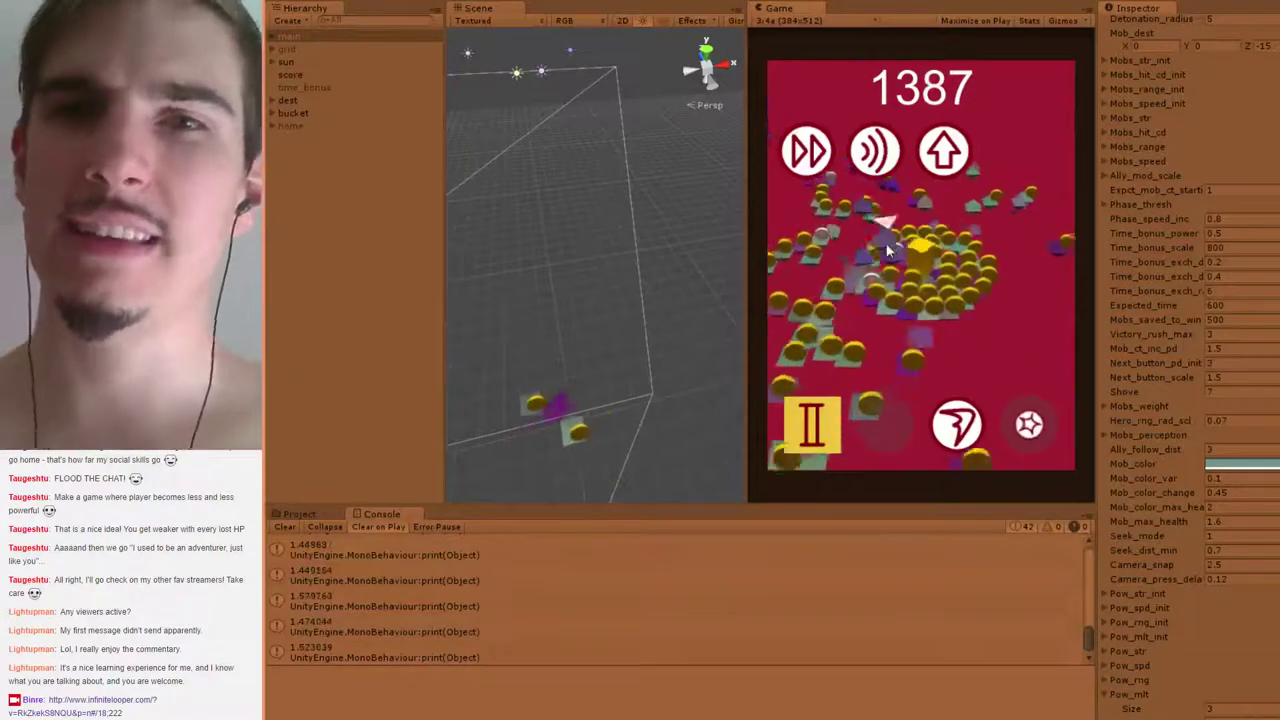
left_click(957, 425)
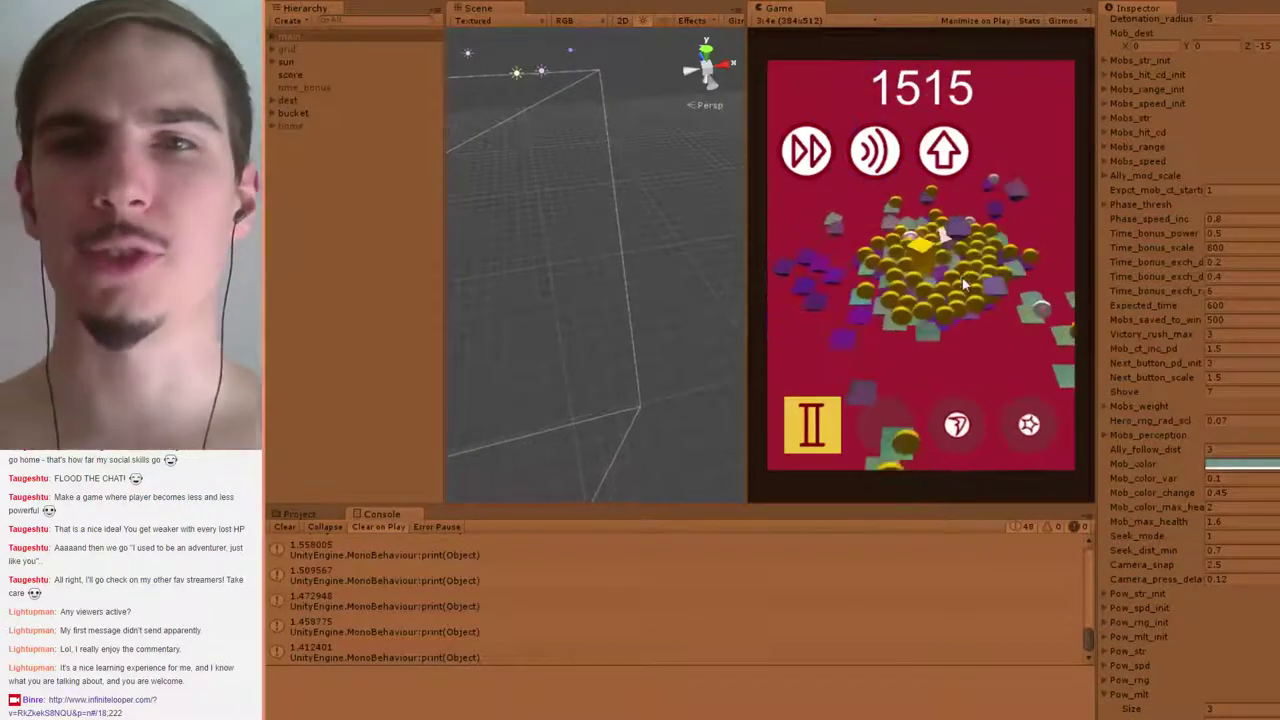
left_click(1031, 420)
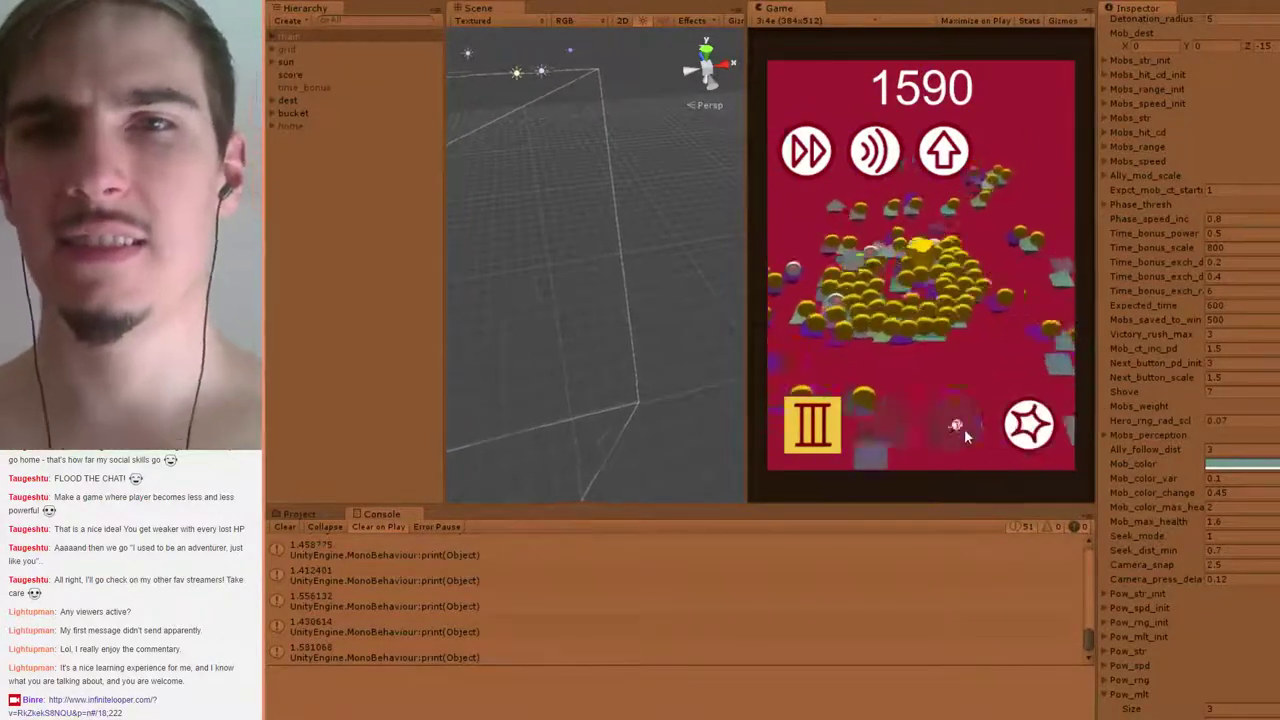
Strike mob clusters with lightning and burst powers, including via the 4 key
left_click(962, 427)
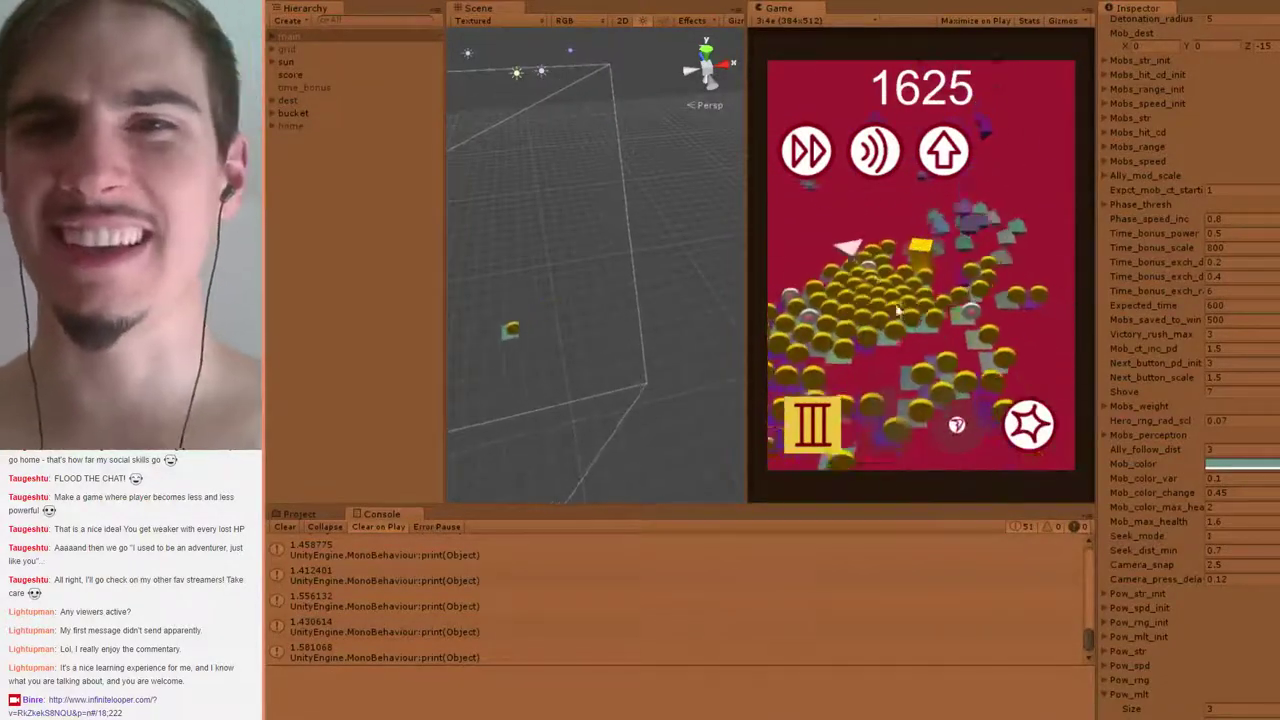
key("4")
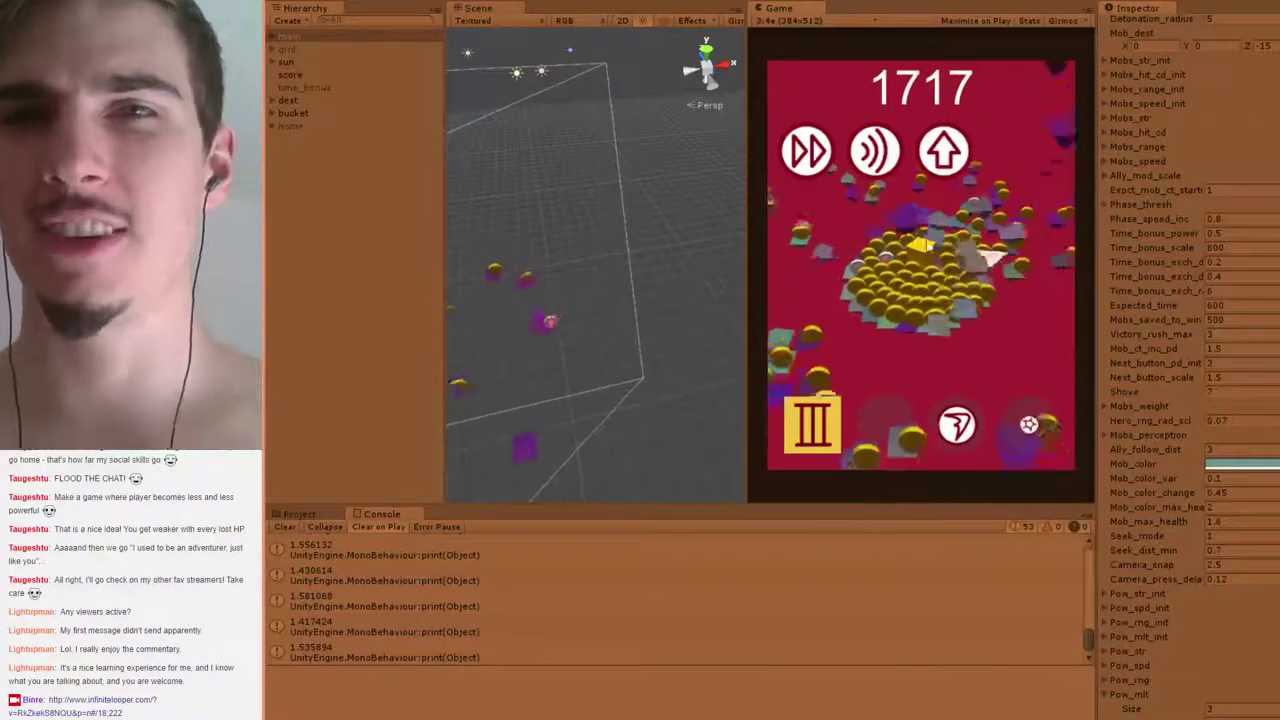
left_click(960, 430)
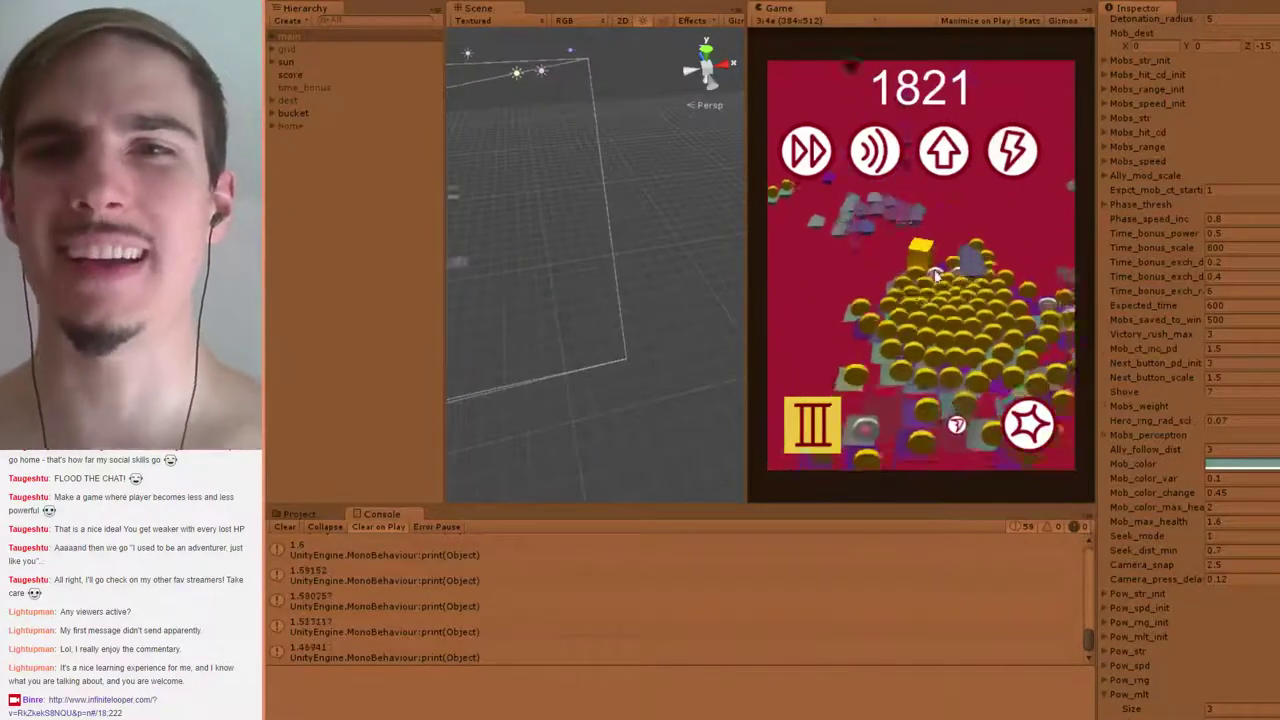
left_click(1029, 425)
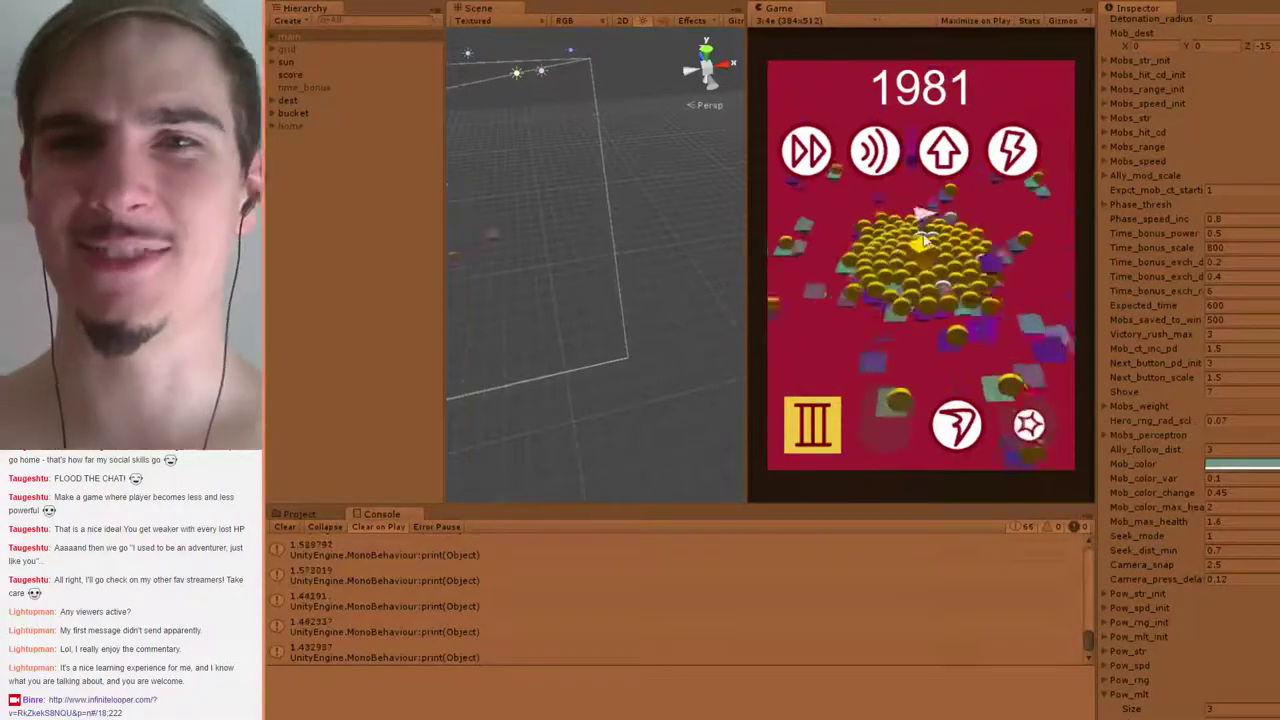
left_click(960, 428)
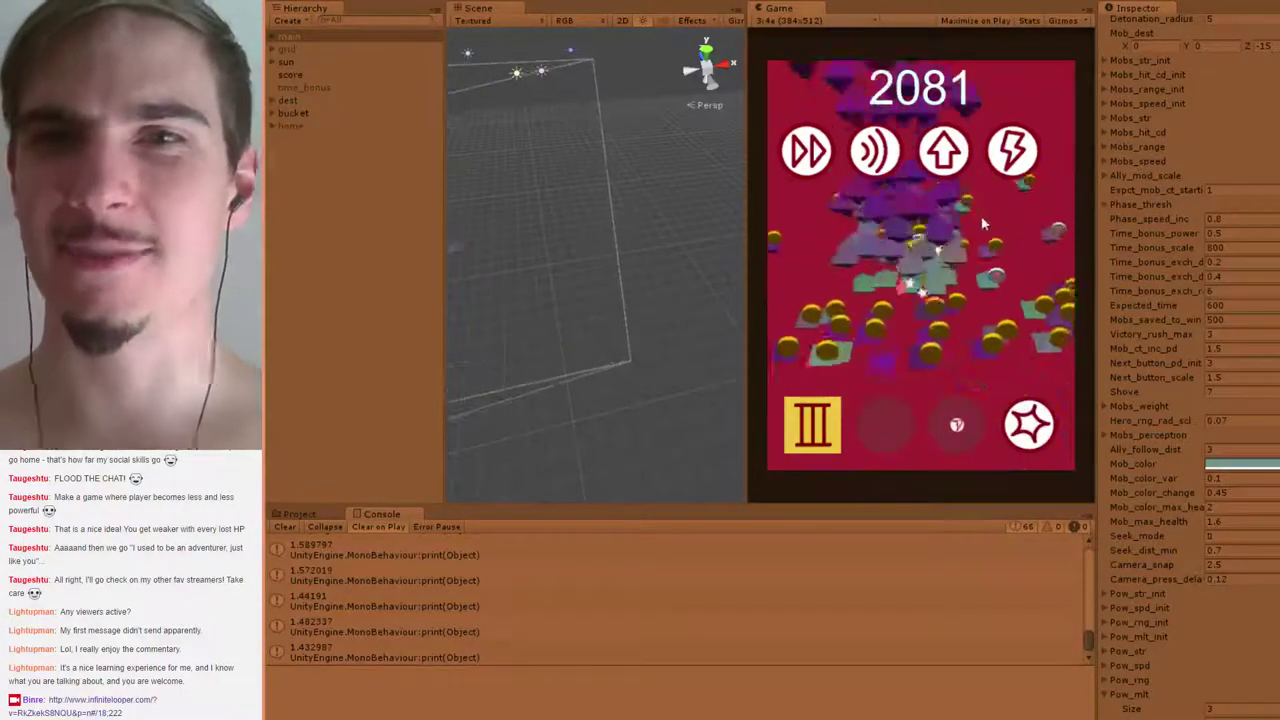
left_click(1029, 425)
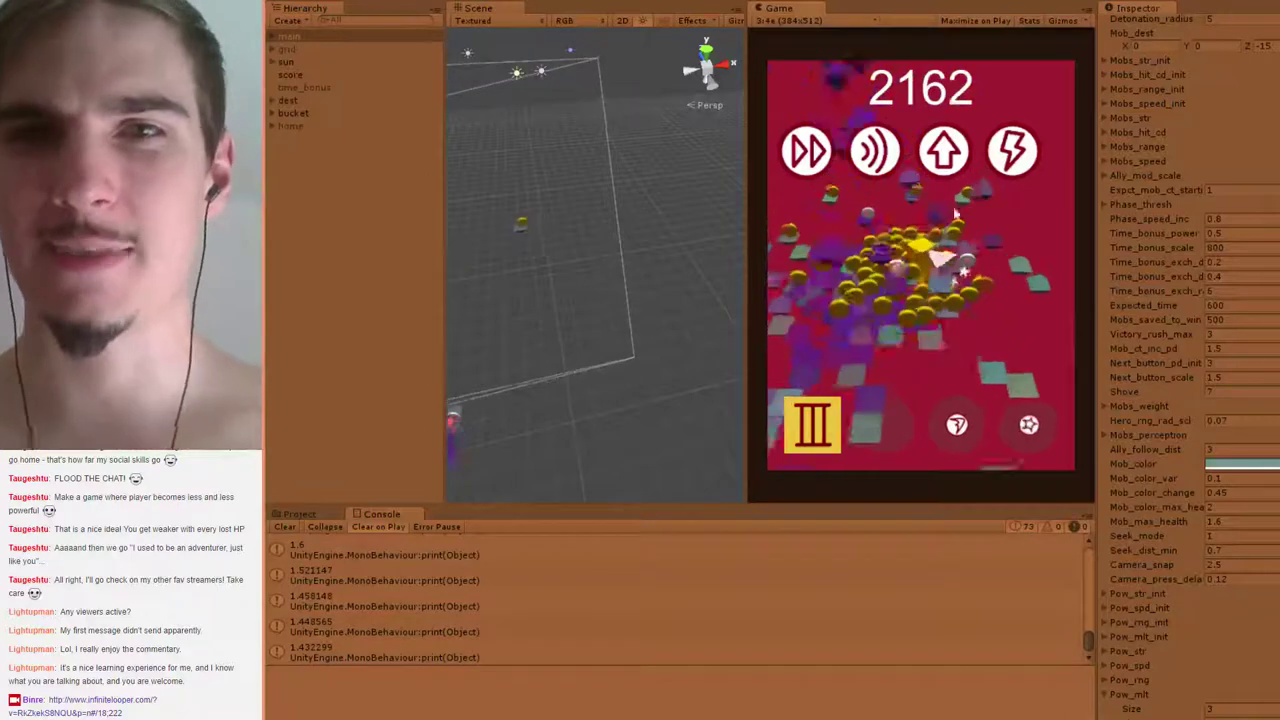
left_click(1027, 424)
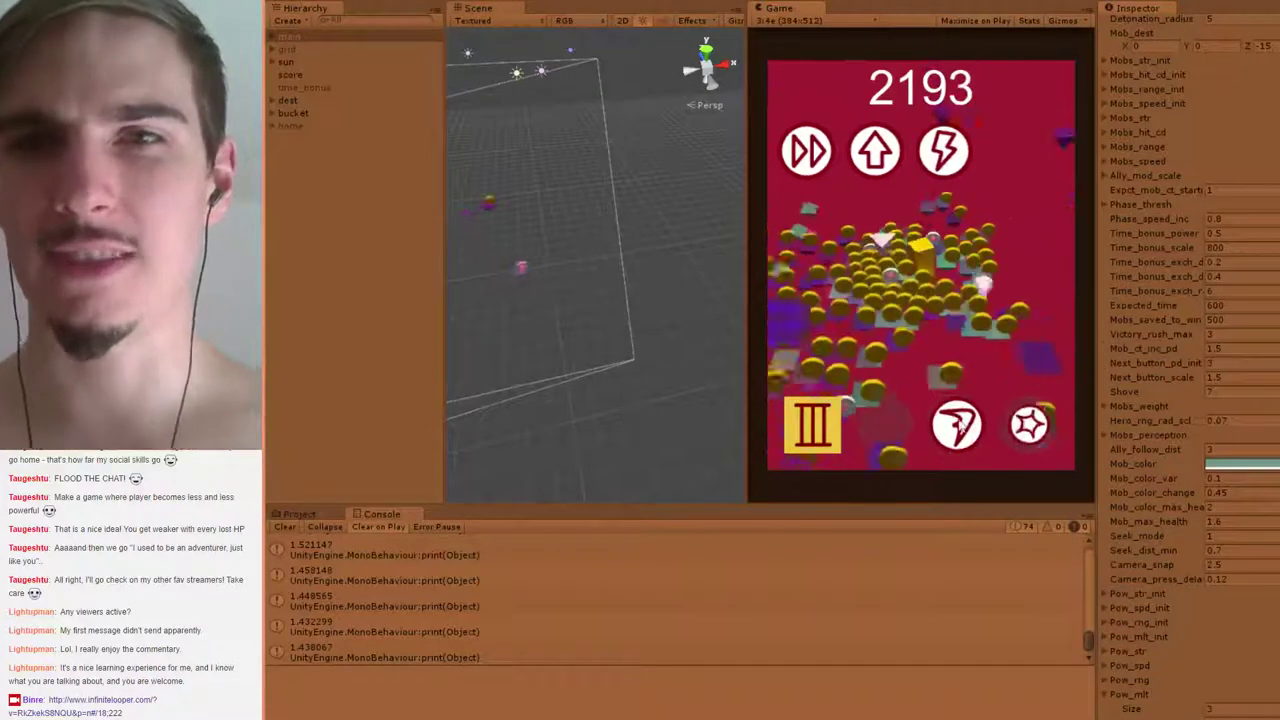
left_click(957, 425)
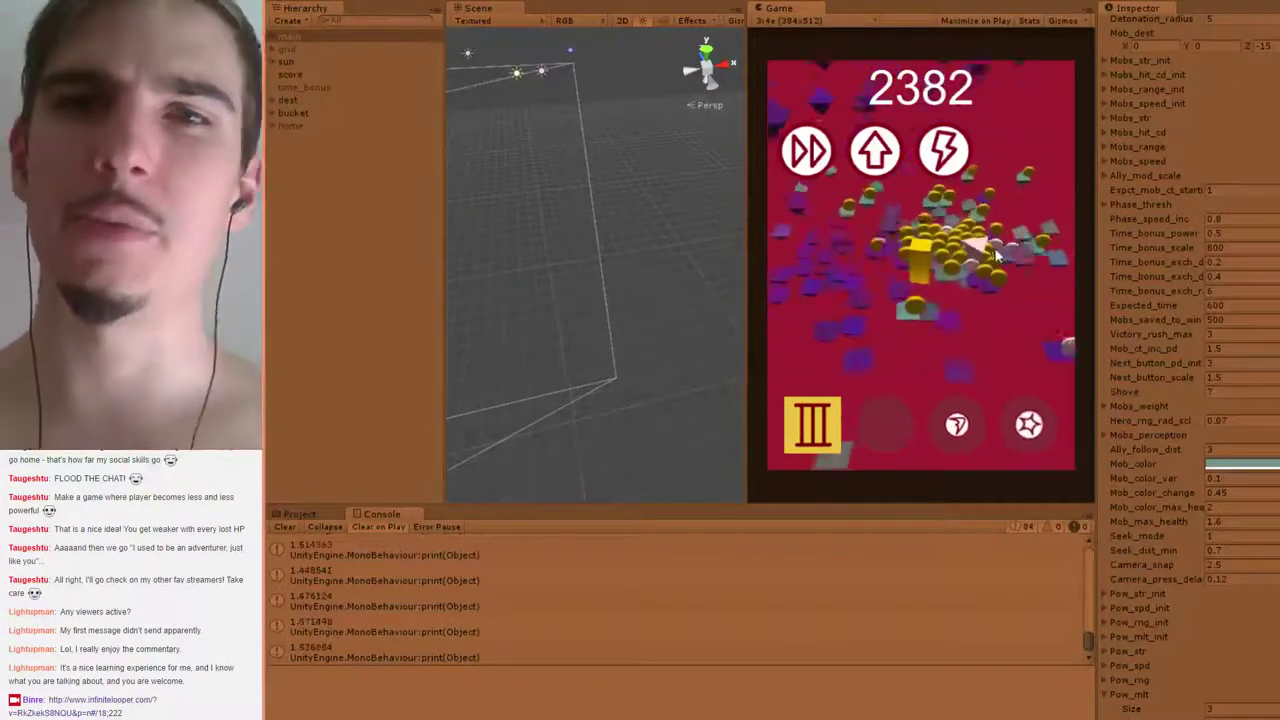
Use each recharged ability to break up and spread the mobs
left_click(1040, 432)
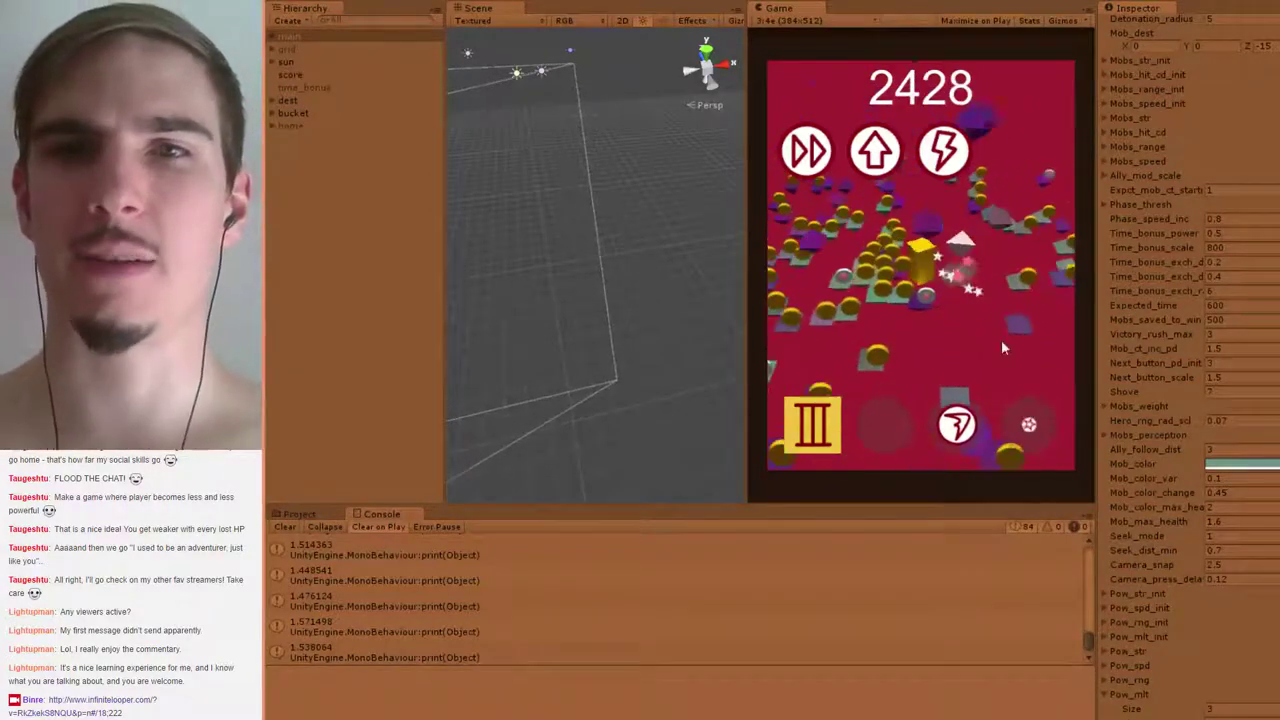
left_click(975, 429)
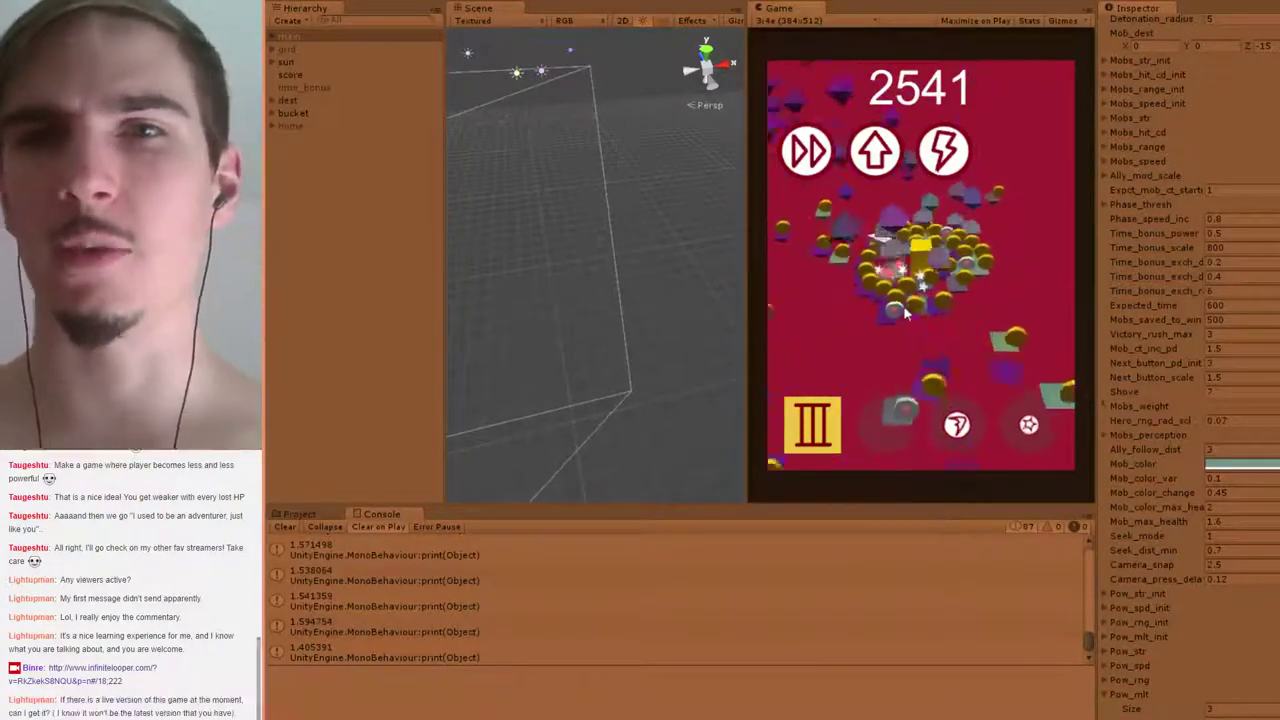
left_click(1036, 425)
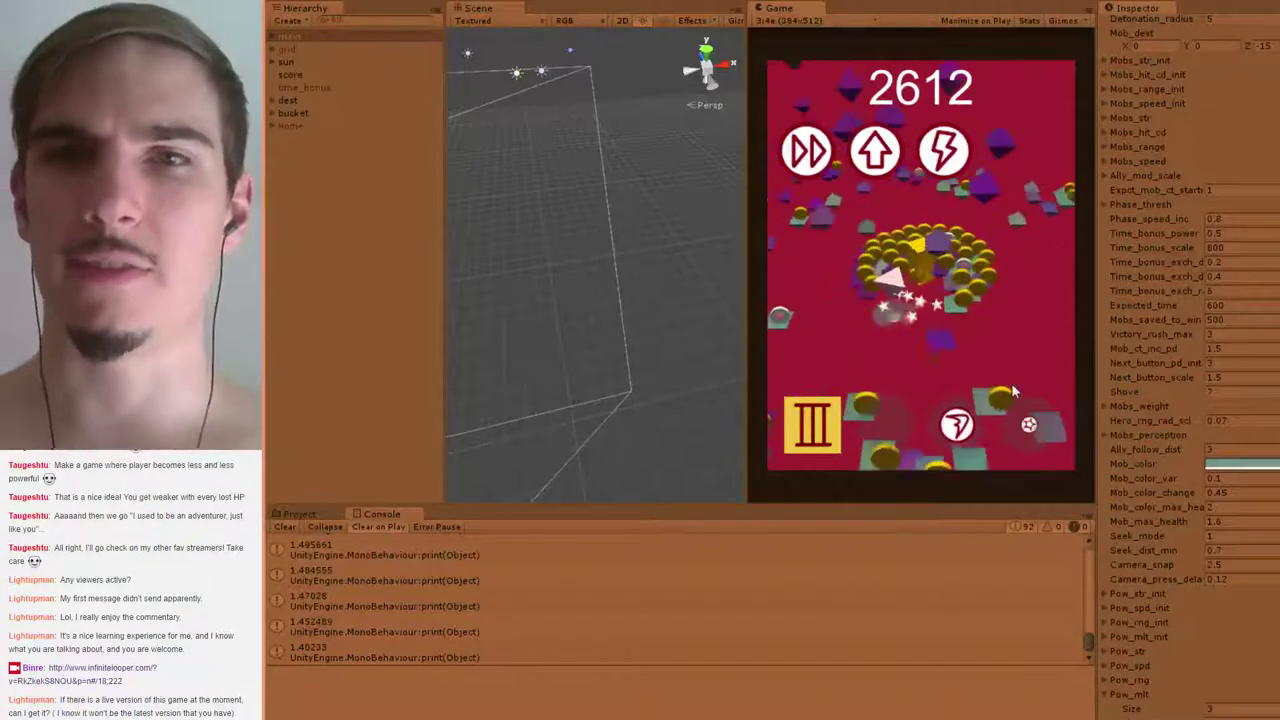
left_click(957, 425)
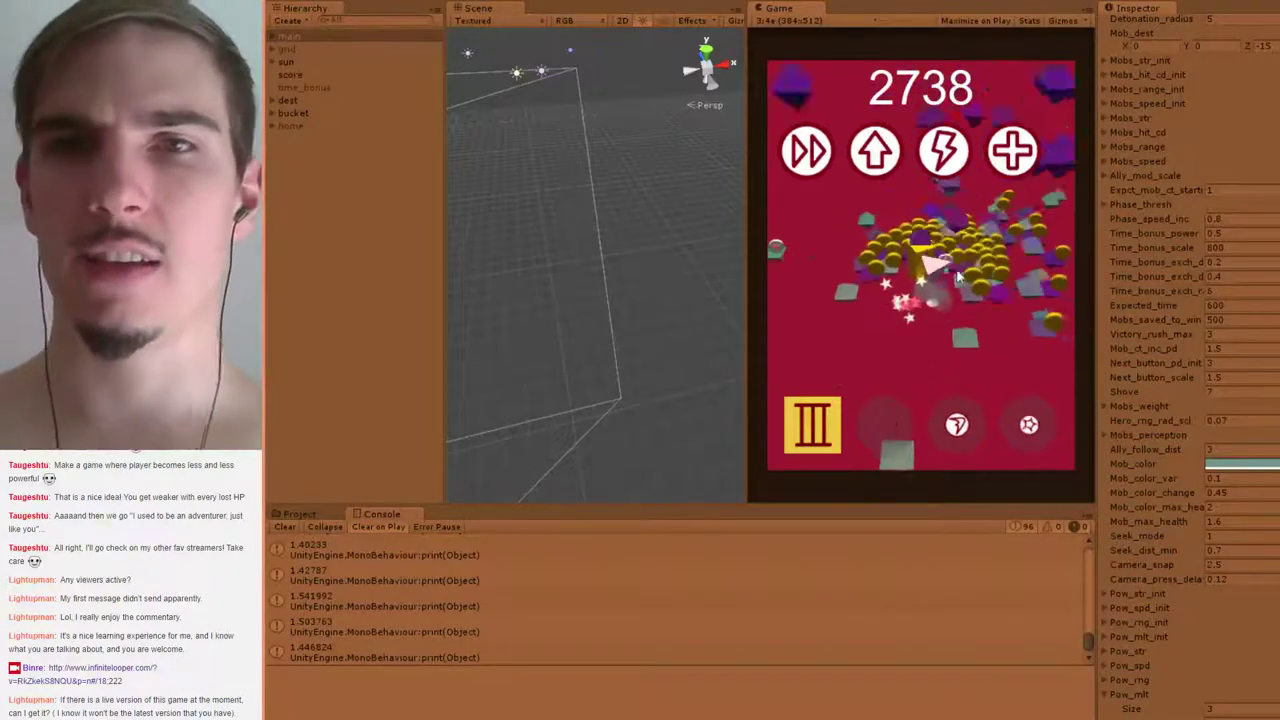
left_click(1031, 425)
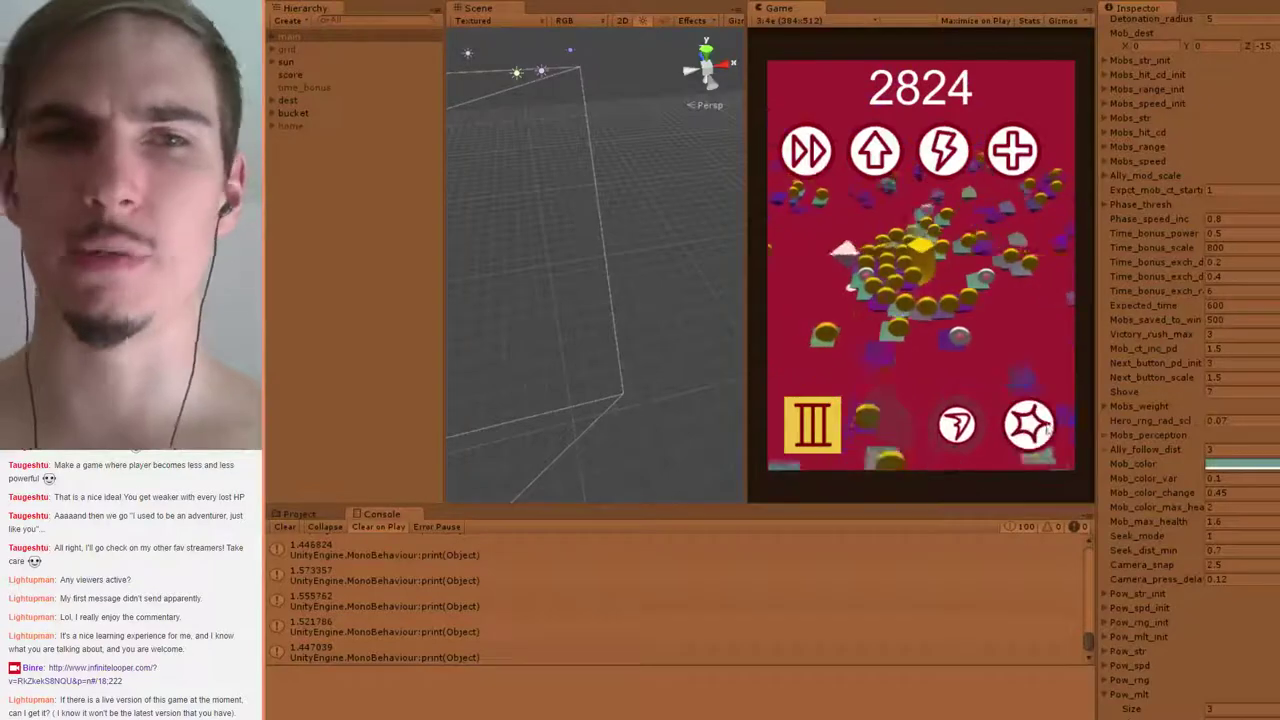
left_click(1044, 418)
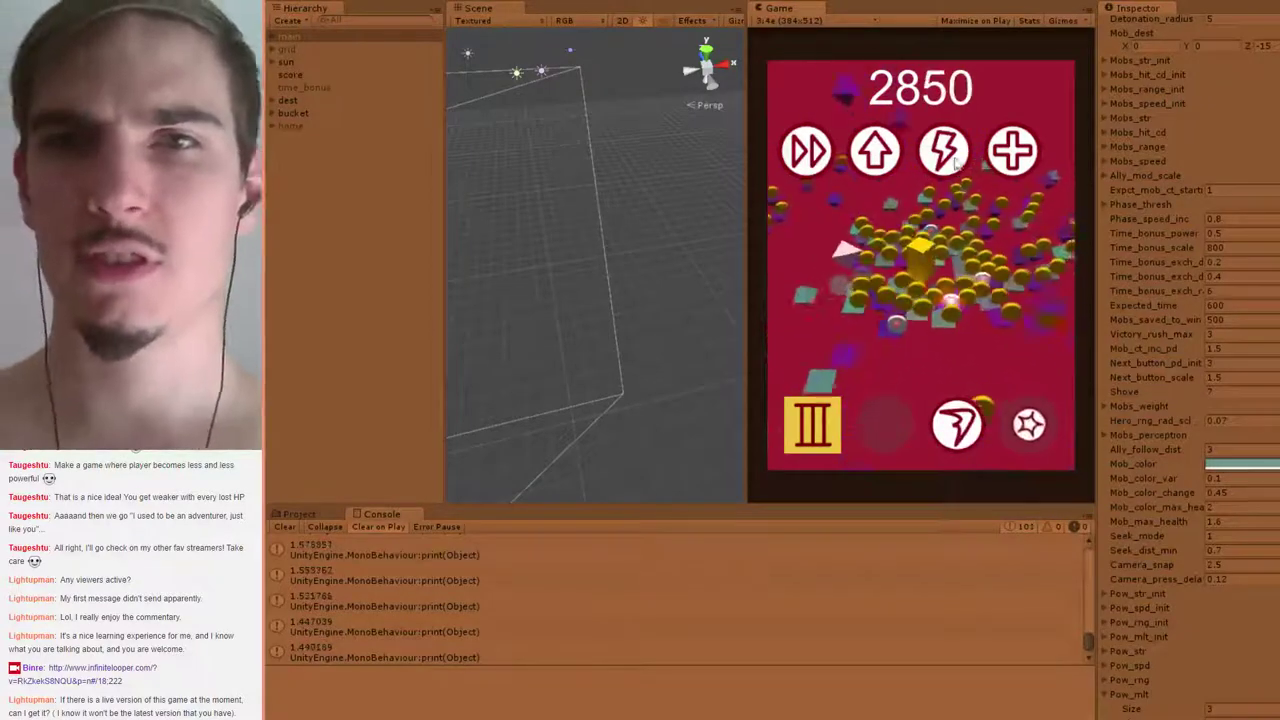
left_click(1049, 420)
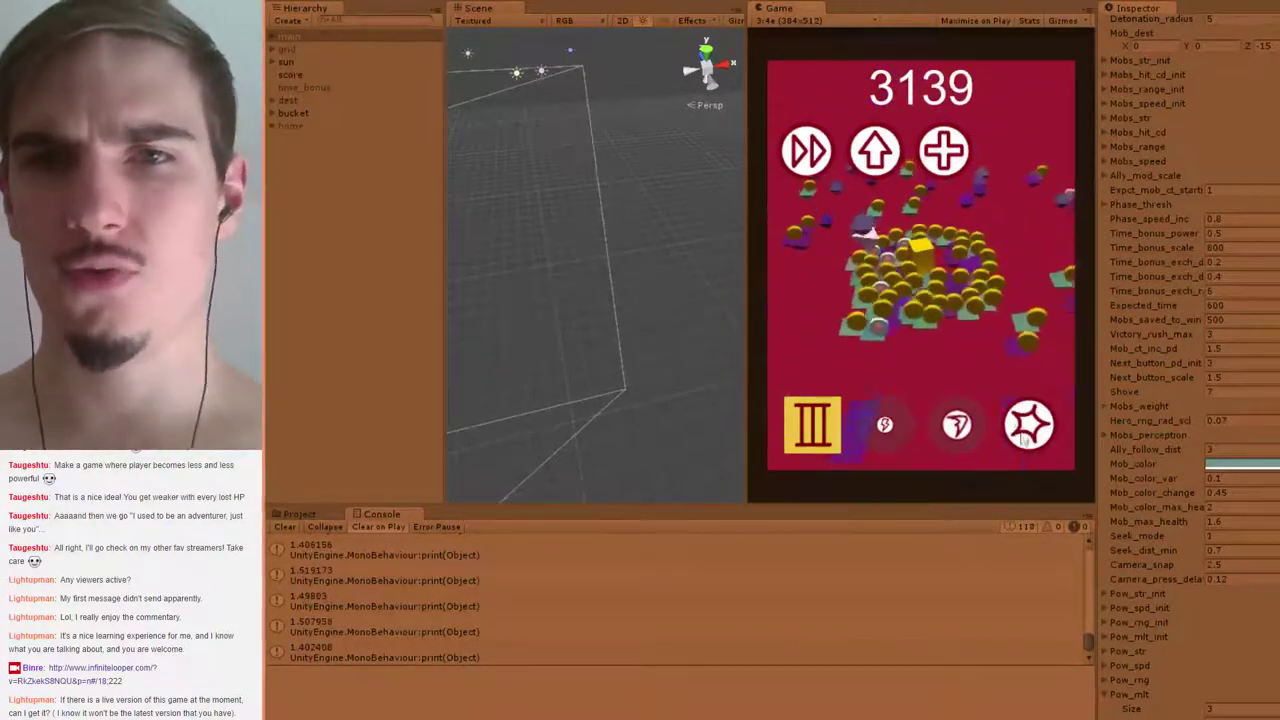
Keep scattering the swarm, reach wave IV at 3914 points, and take the offered upgrade
left_click(960, 427)
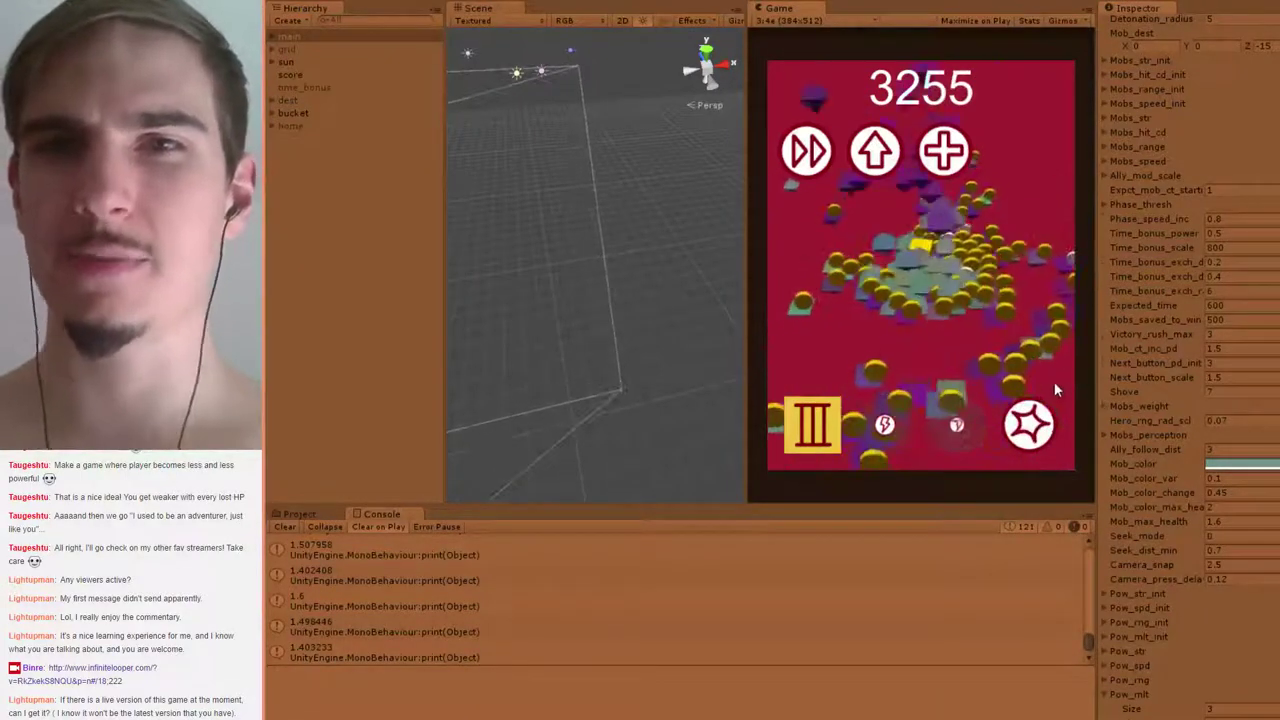
left_click(1033, 425)
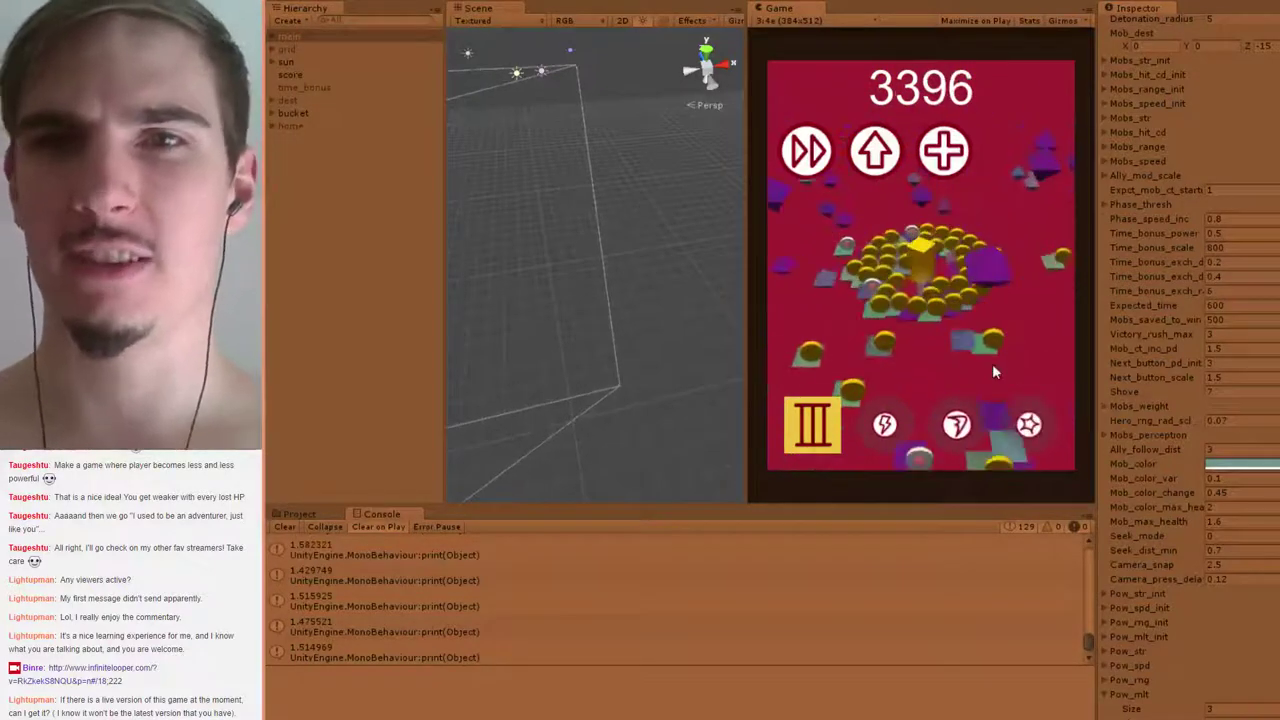
left_click(1035, 426)
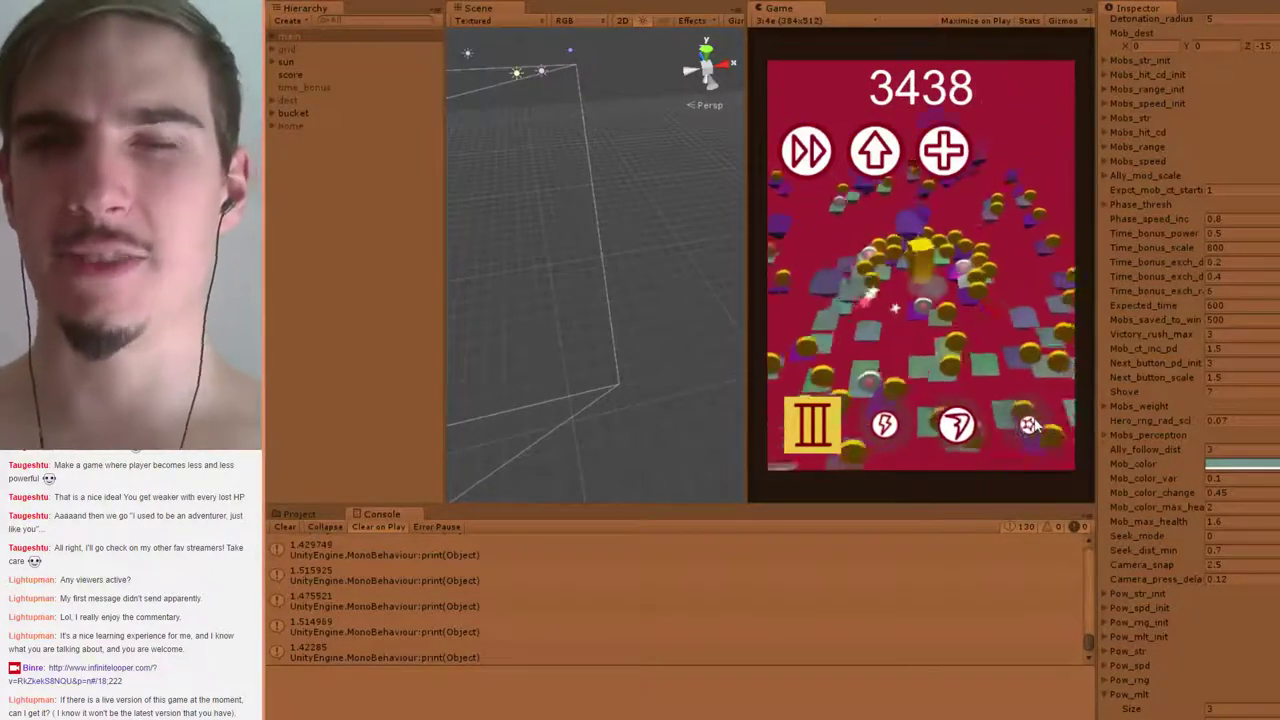
left_click(960, 420)
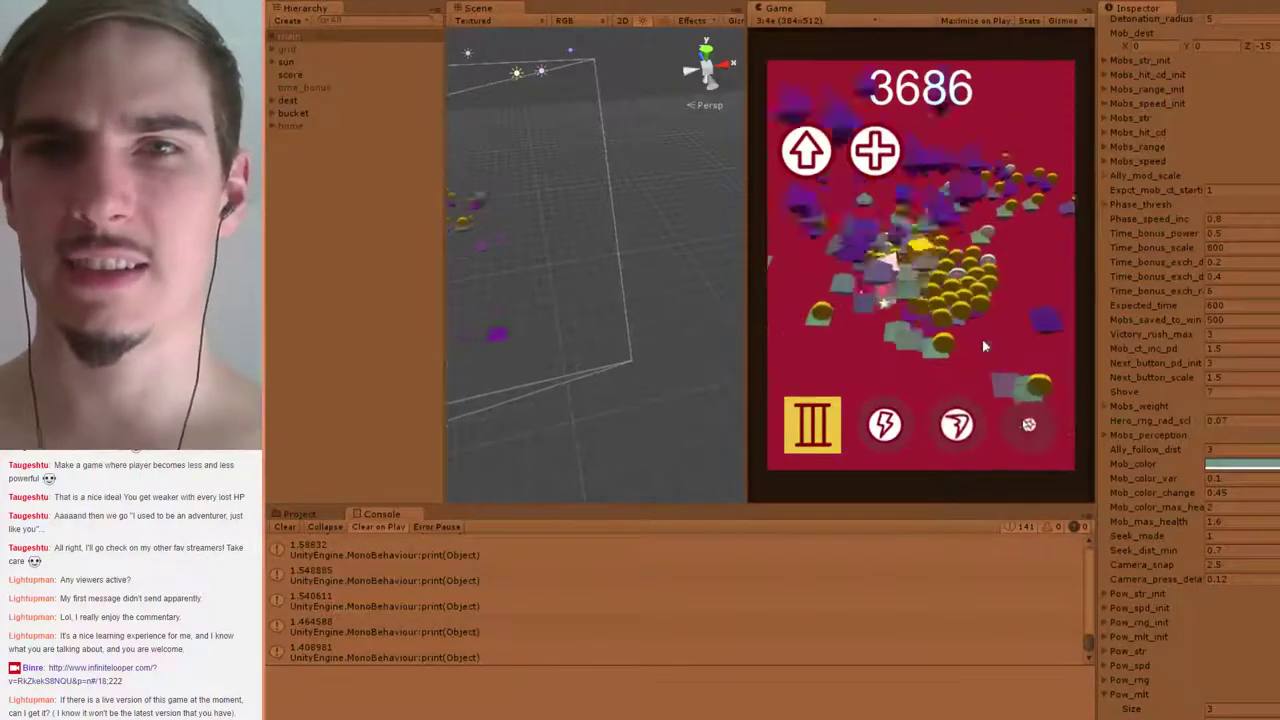
left_click(960, 426)
left_click(888, 172)
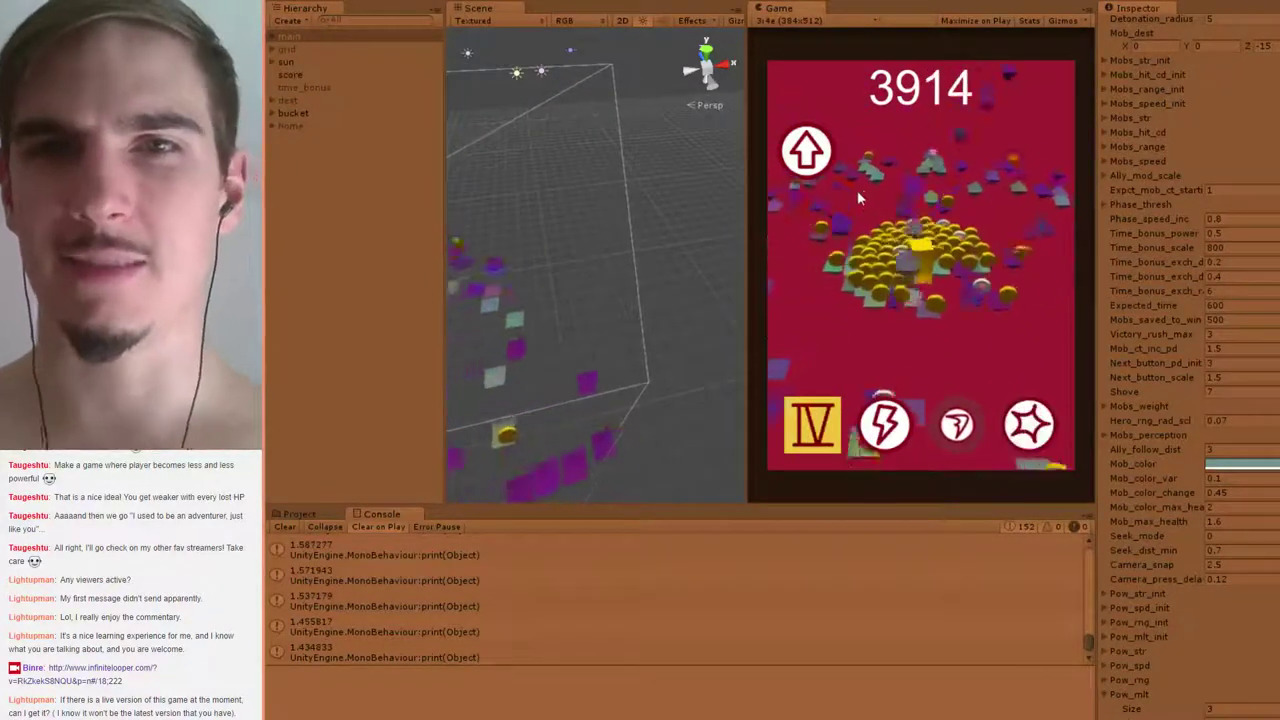
Fire abilities as they recharge during wave IV to scatter the mobs
left_click(884, 424)
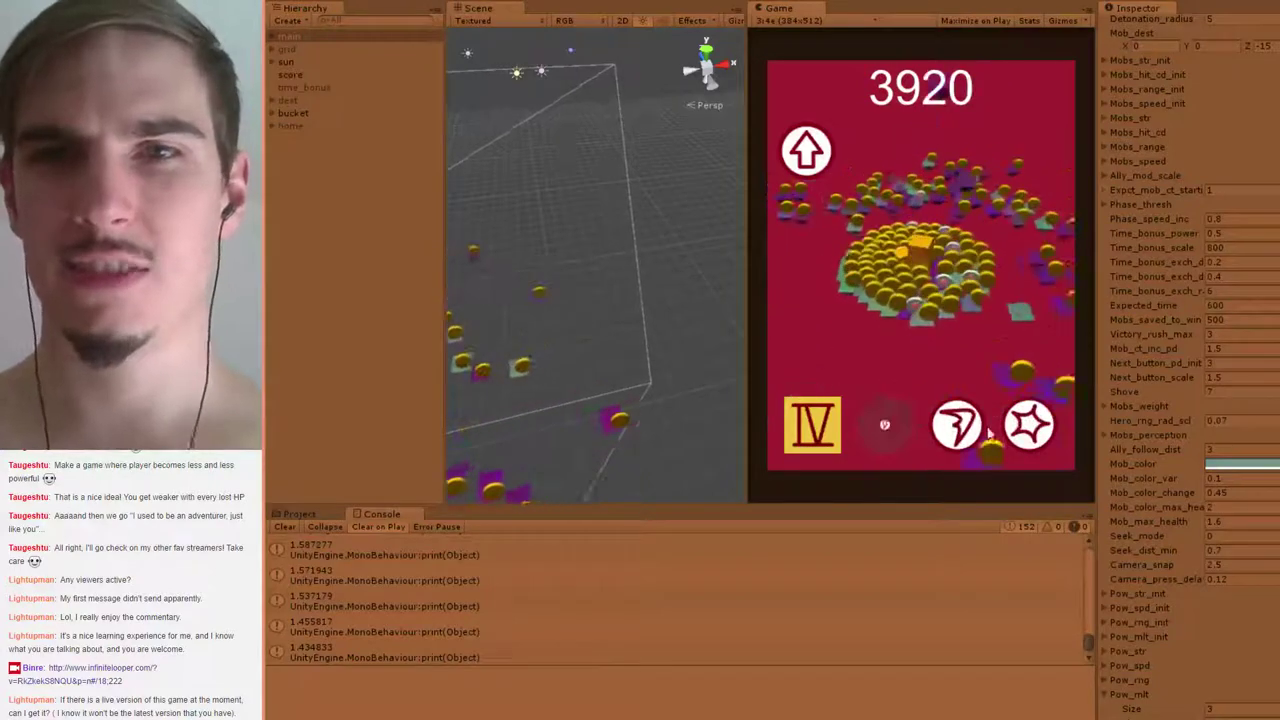
left_click(1029, 424)
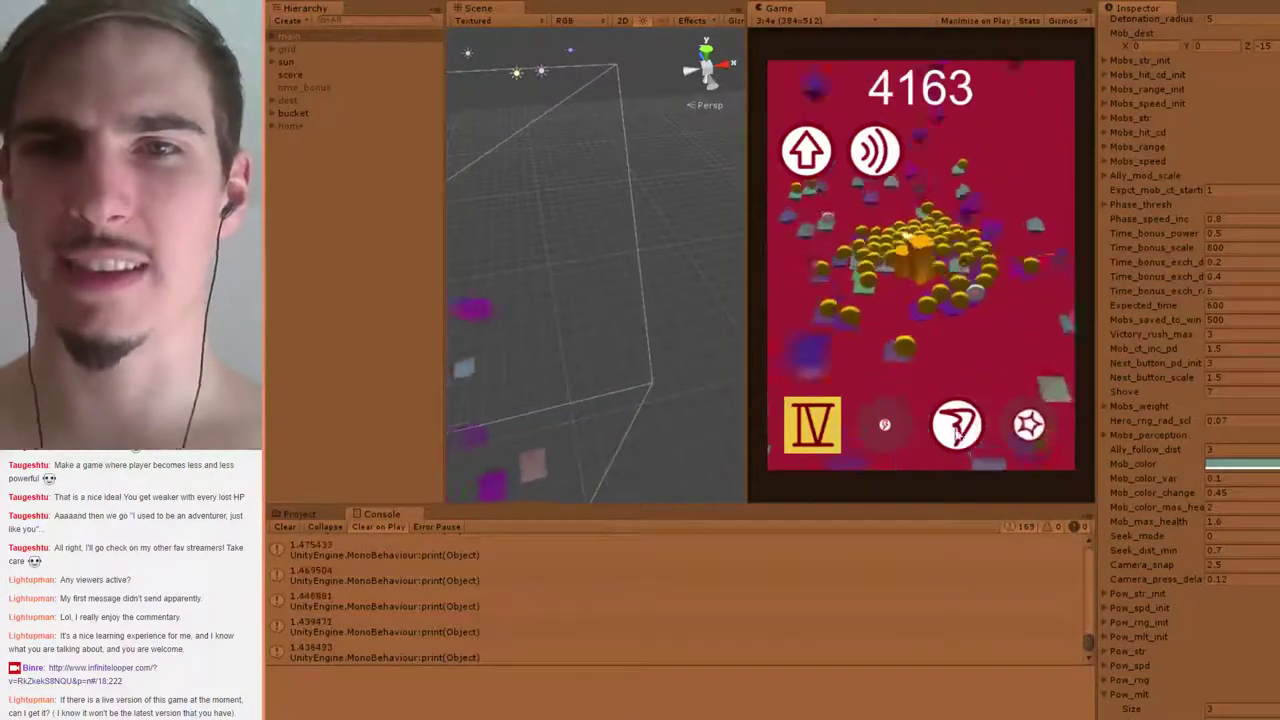
left_click(962, 424)
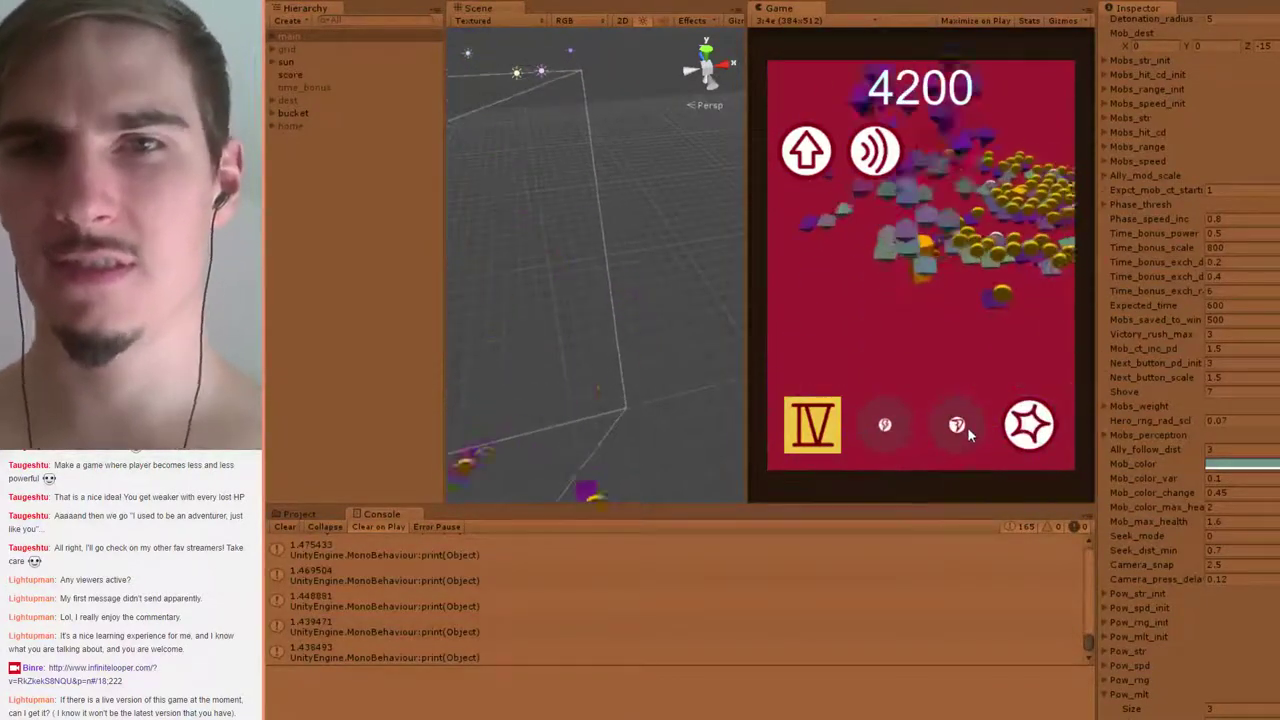
left_click(1030, 427)
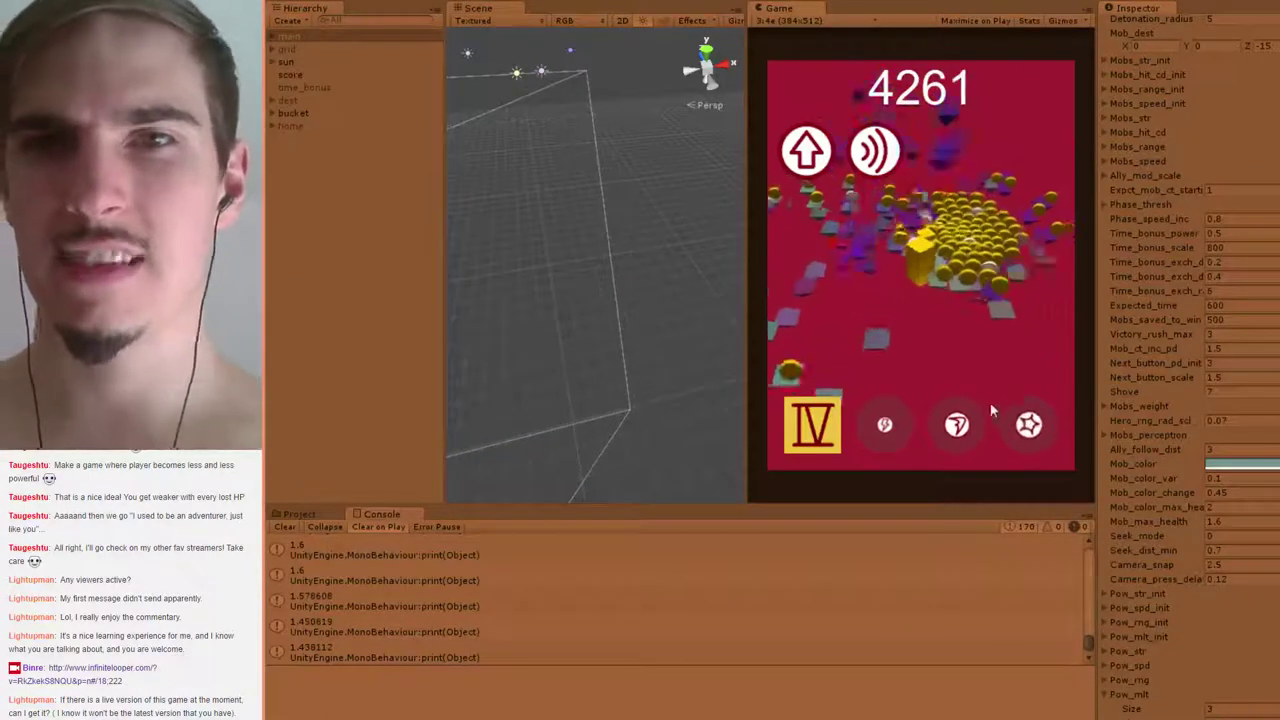
left_click(1029, 424)
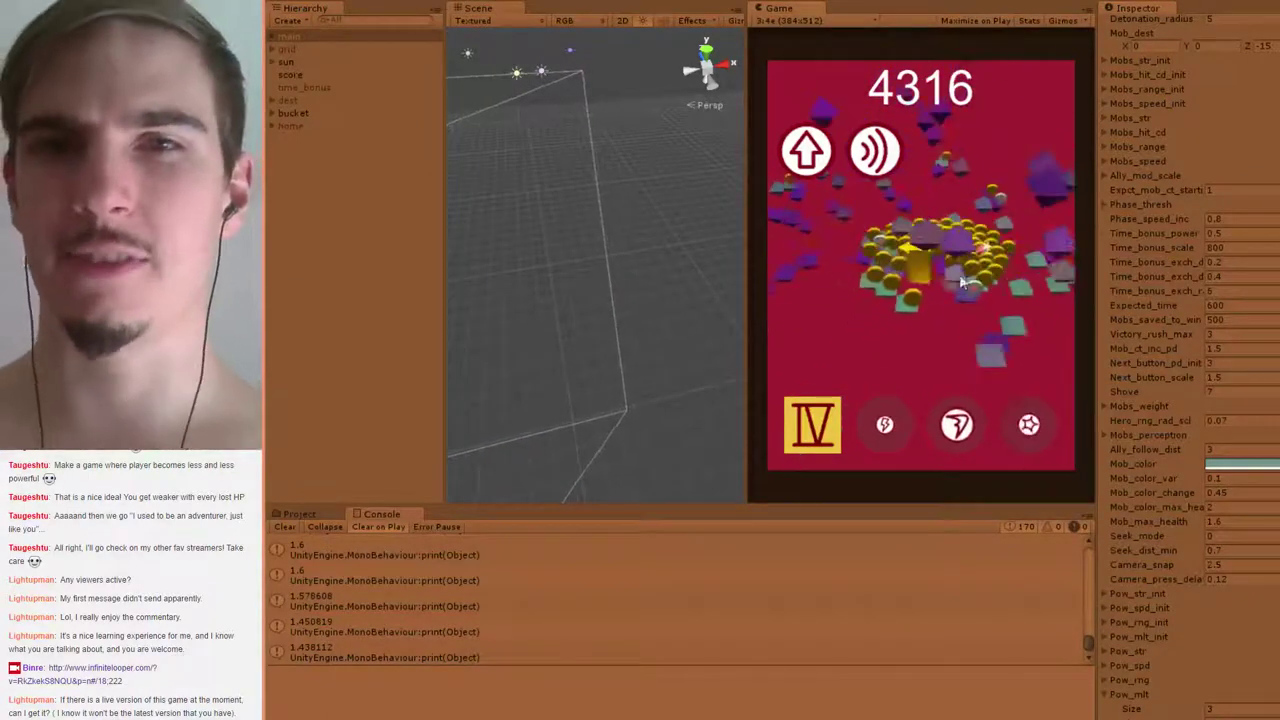
left_click(960, 422)
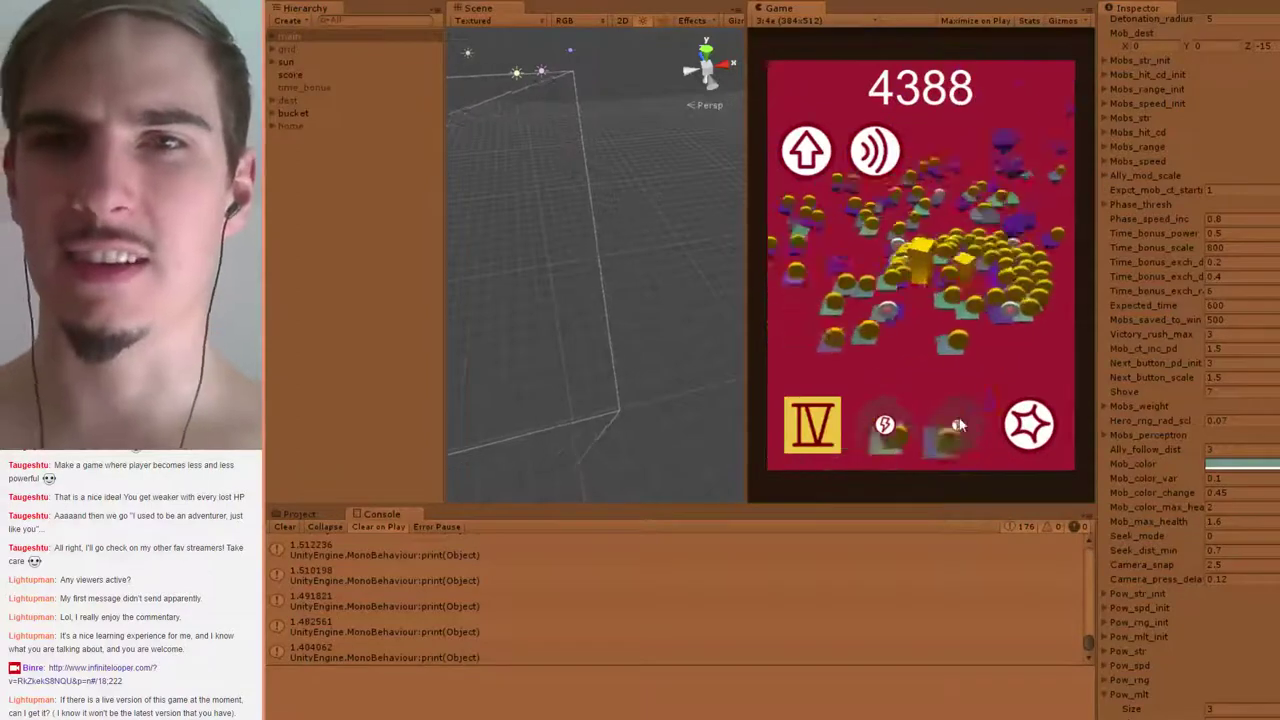
left_click(1029, 424)
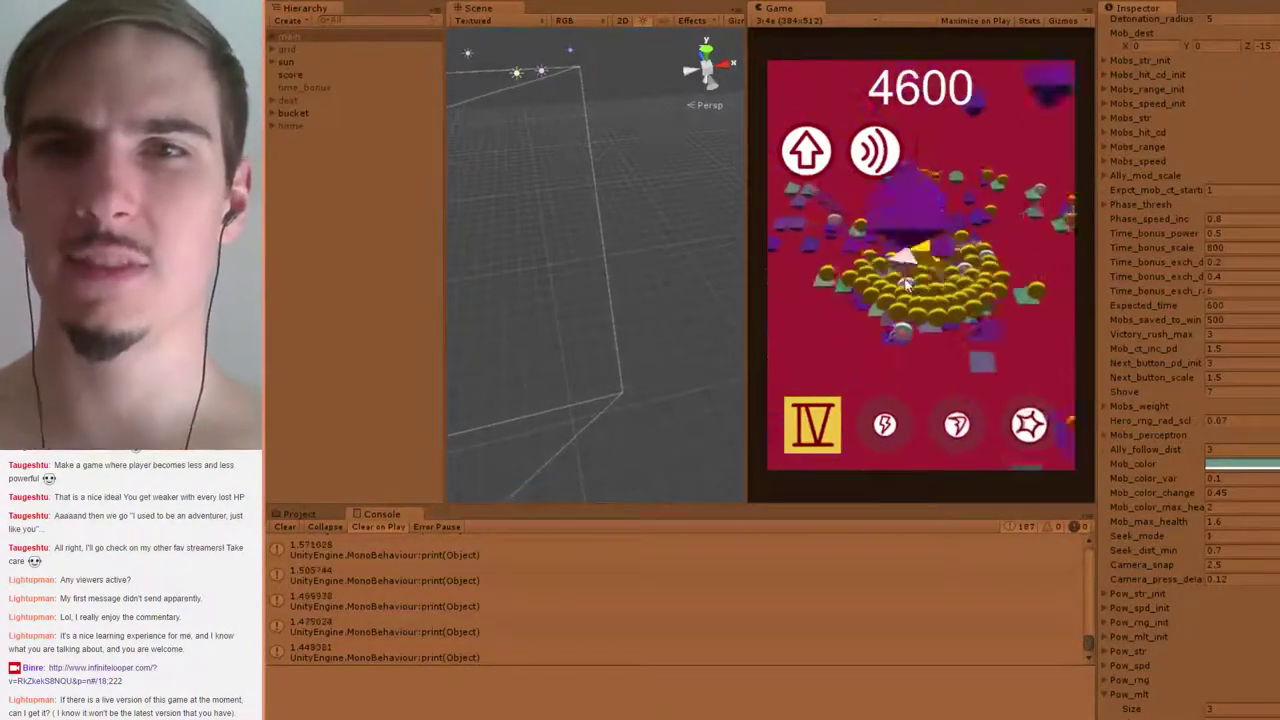
left_click(1038, 426)
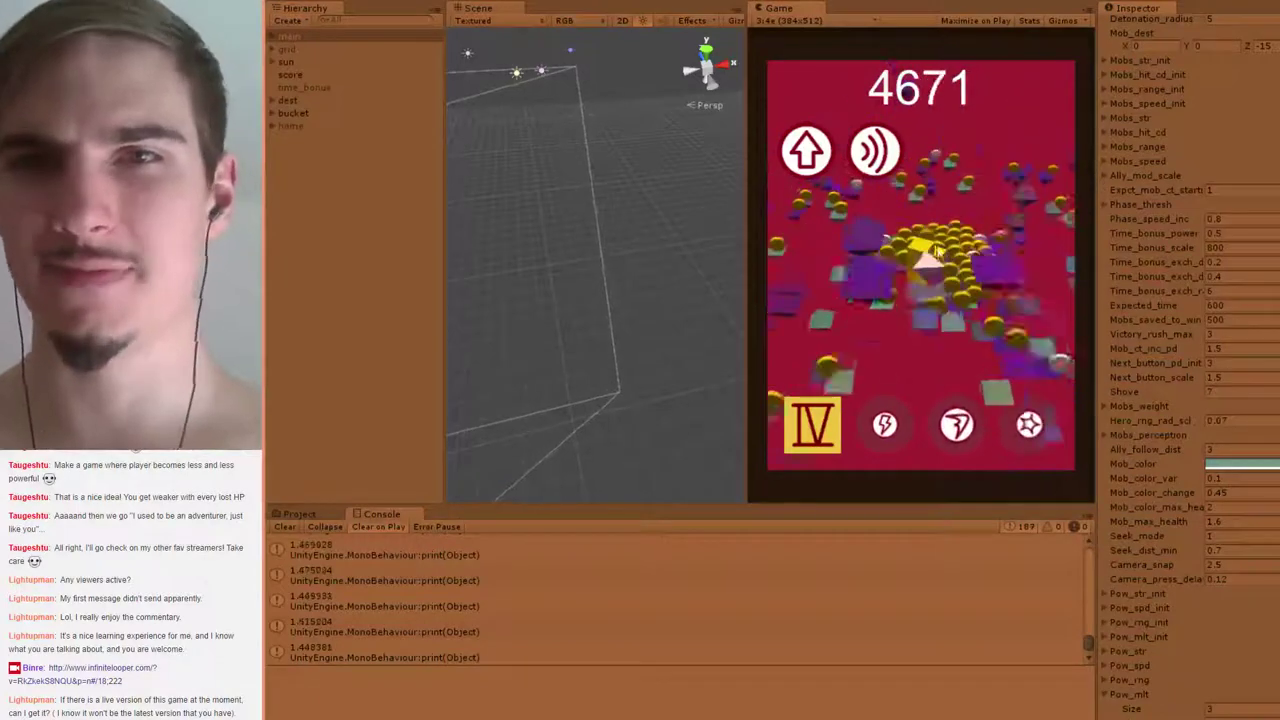
left_click(960, 418)
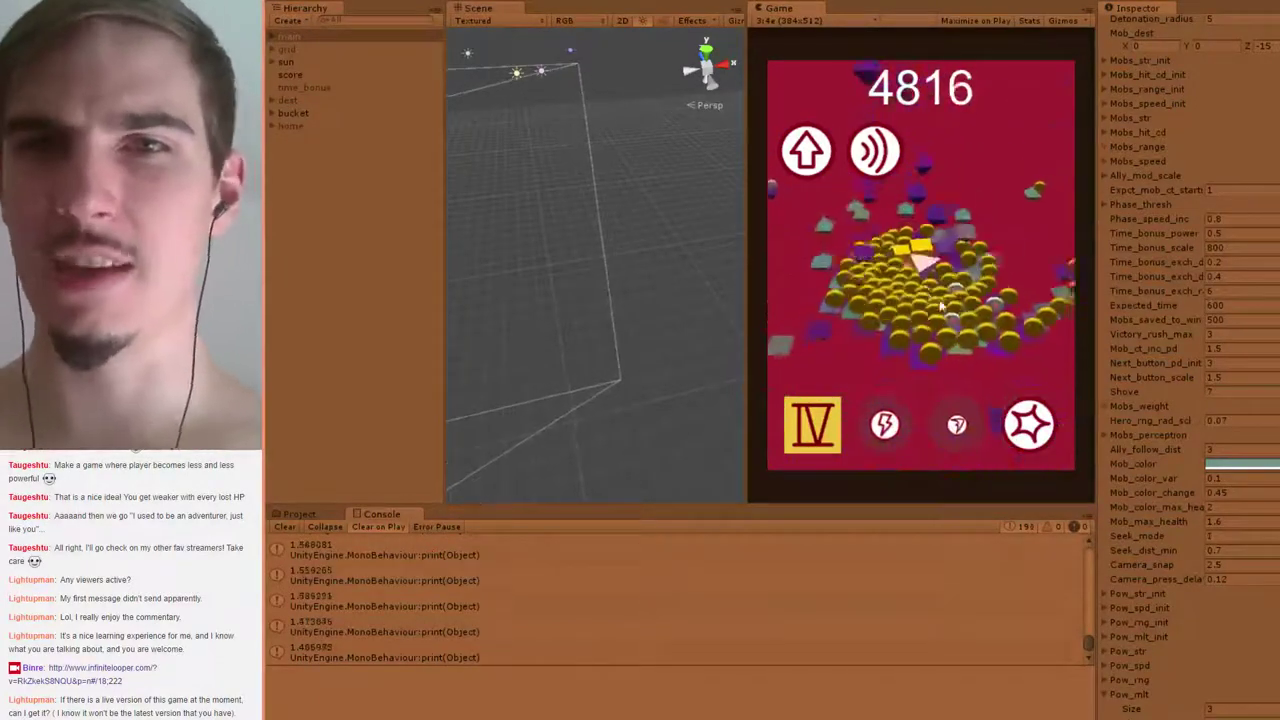
Push back the mobs with recharged abilities and switch the swarm out of seek mode
left_click(1029, 422)
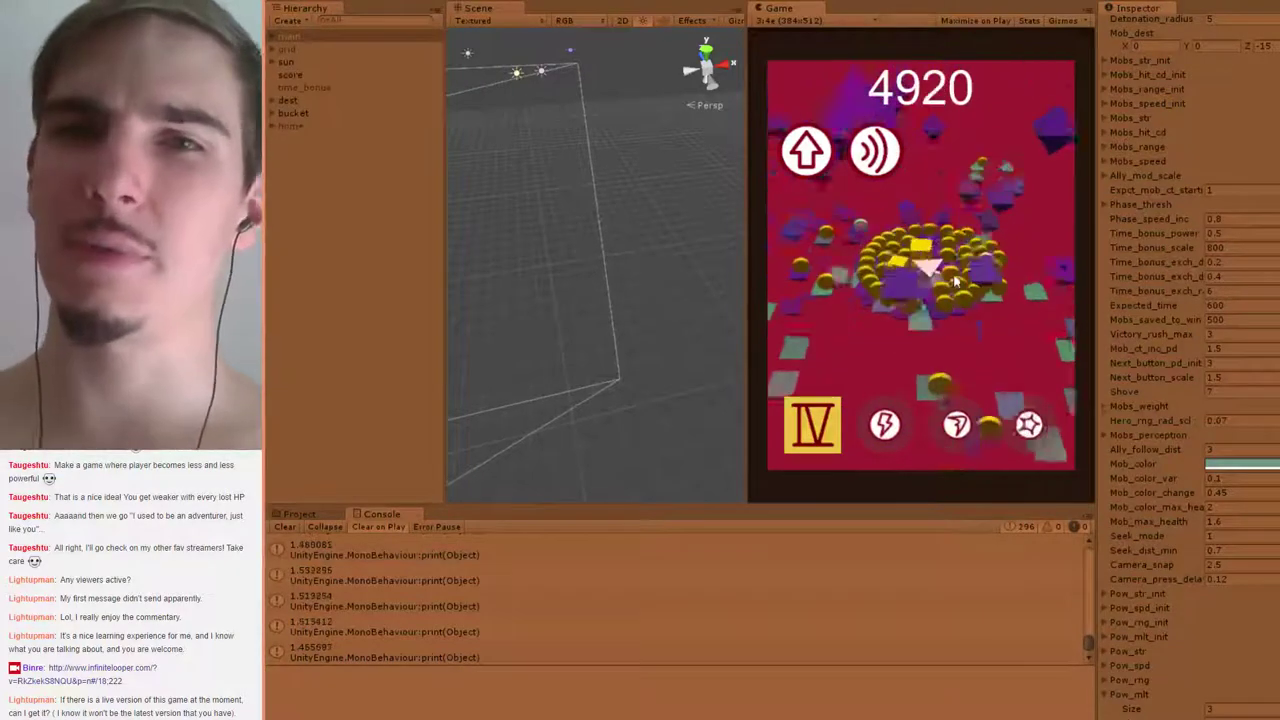
left_click(1032, 425)
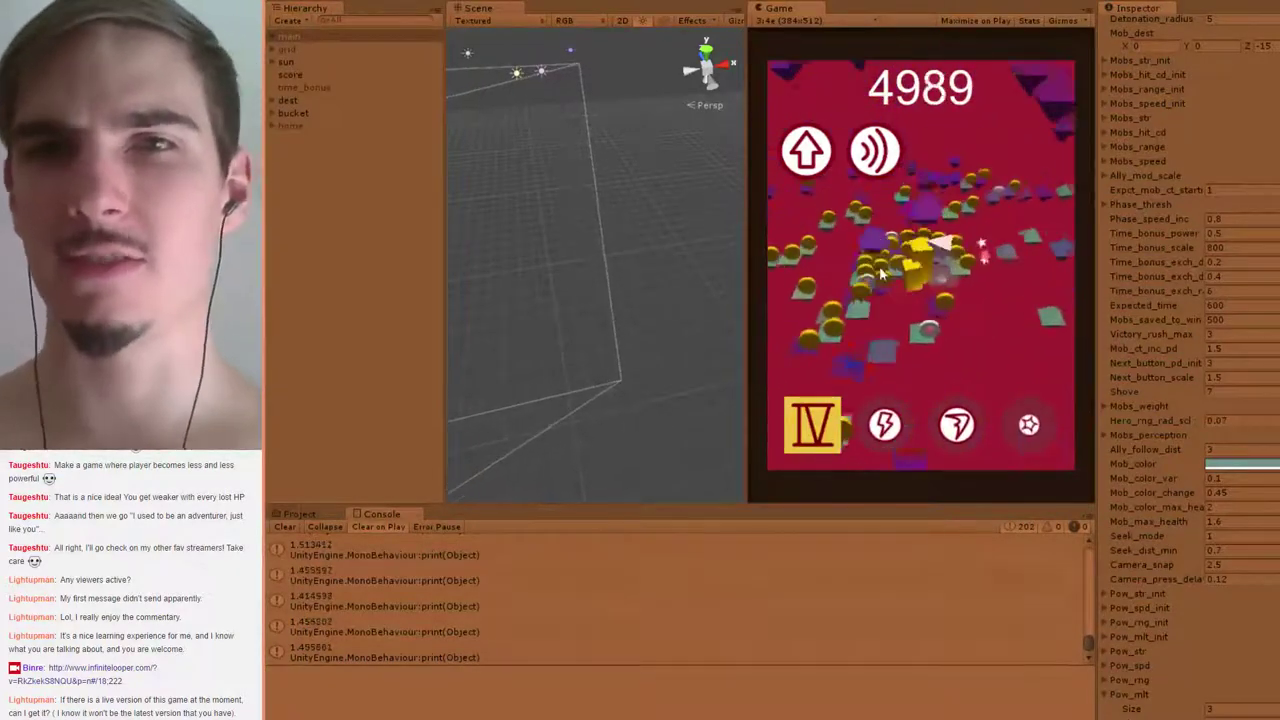
left_click(960, 423)
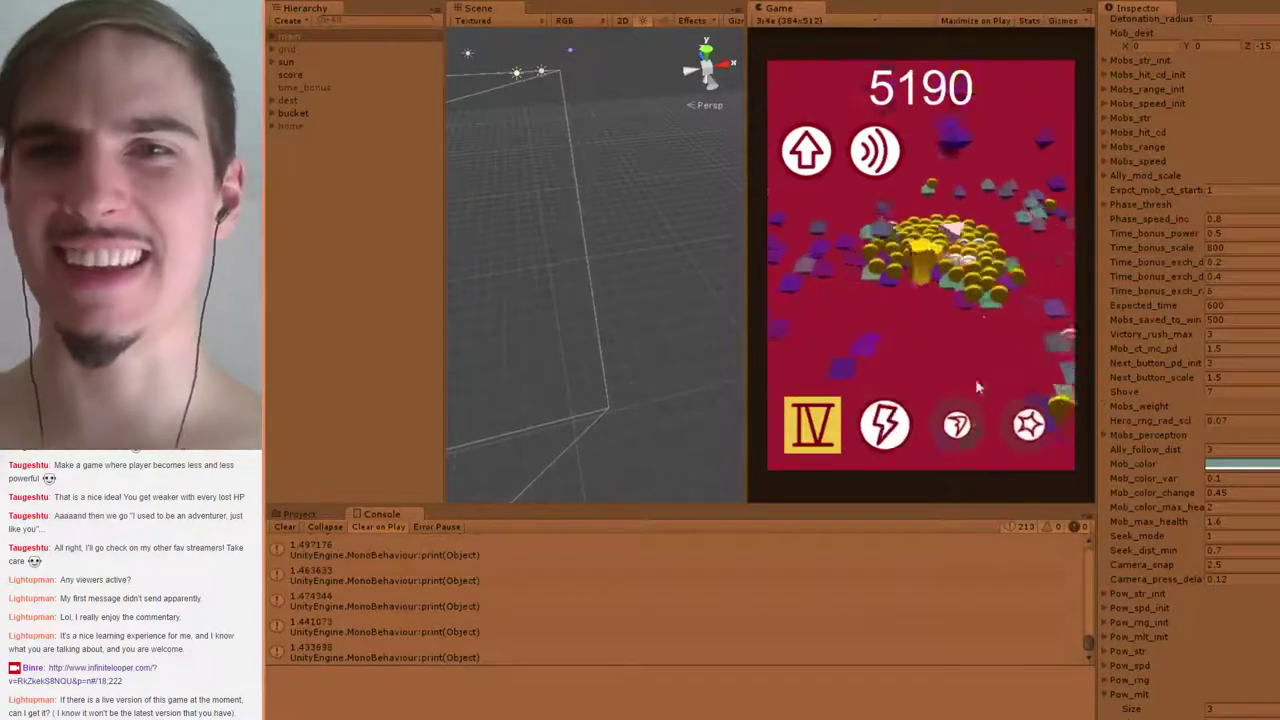
left_click(1029, 425)
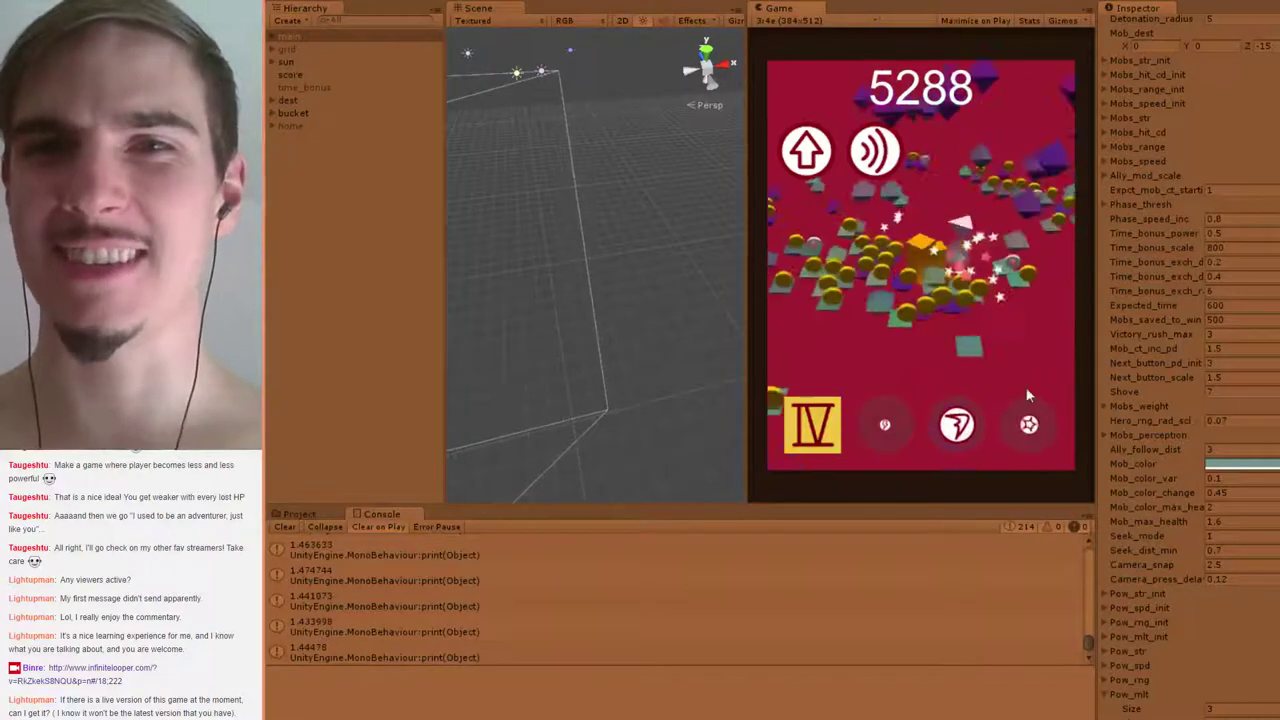
left_click(959, 422)
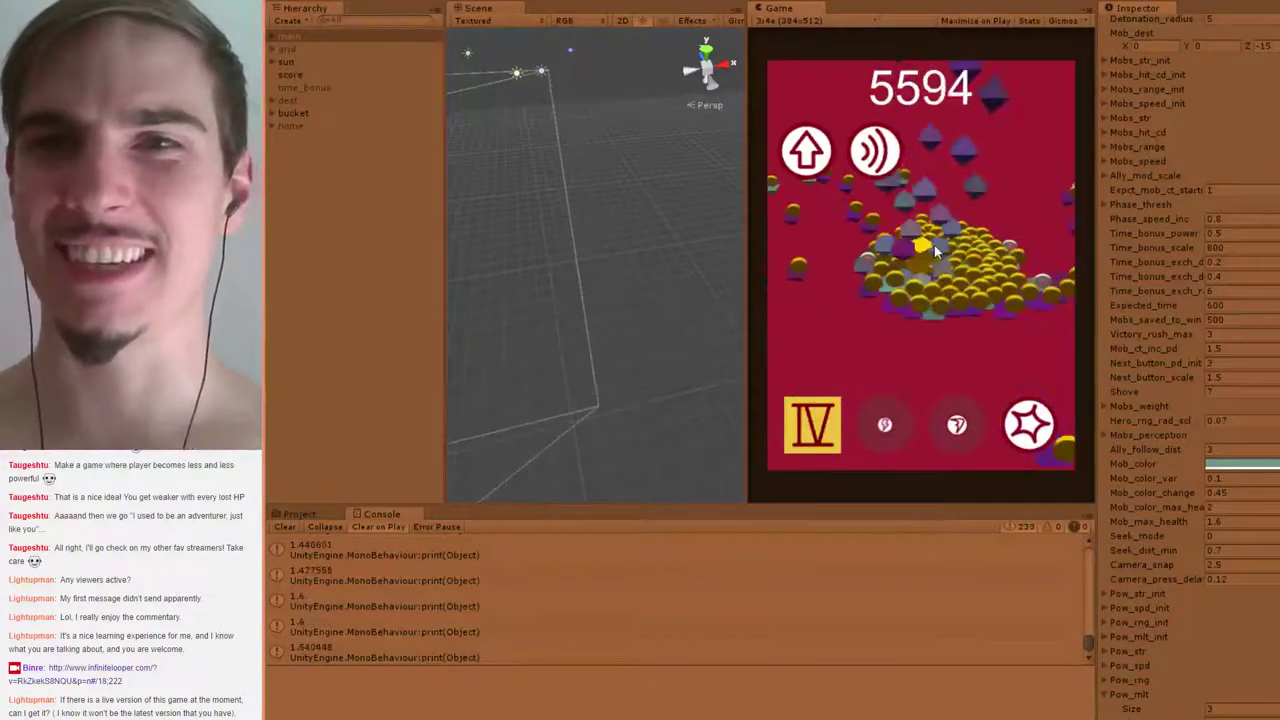
left_click(1040, 428)
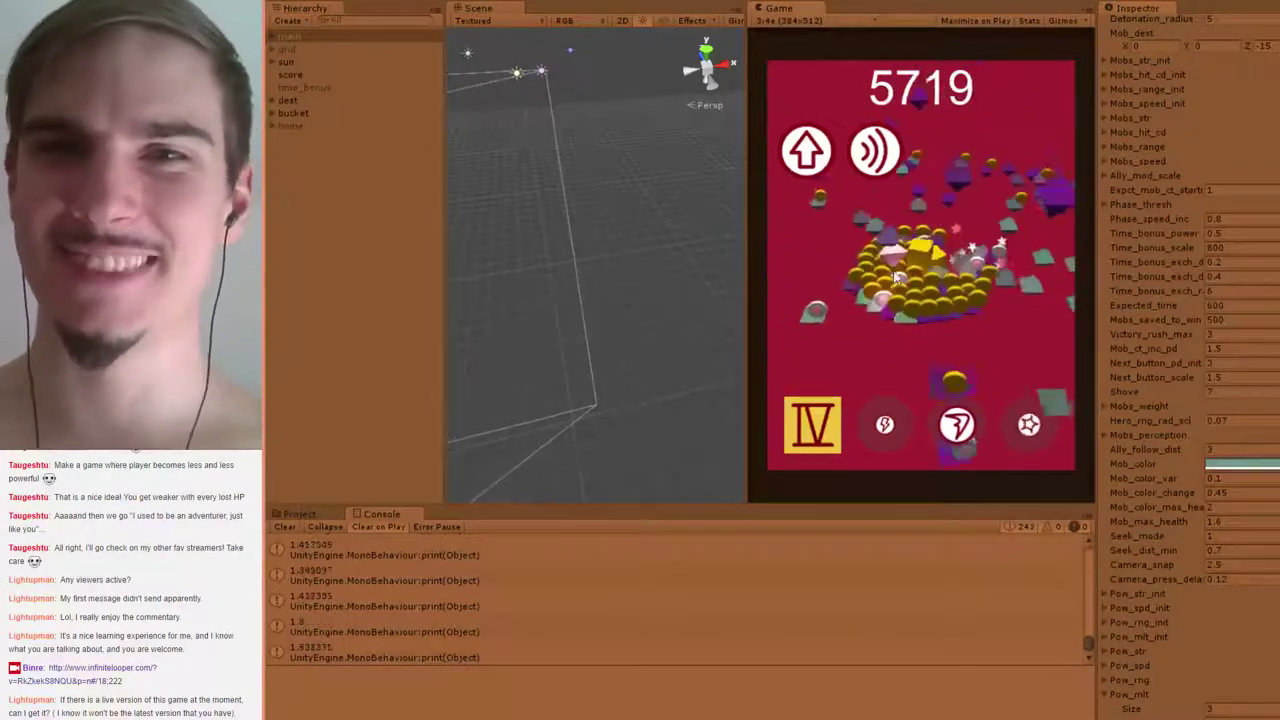
left_click(957, 426)
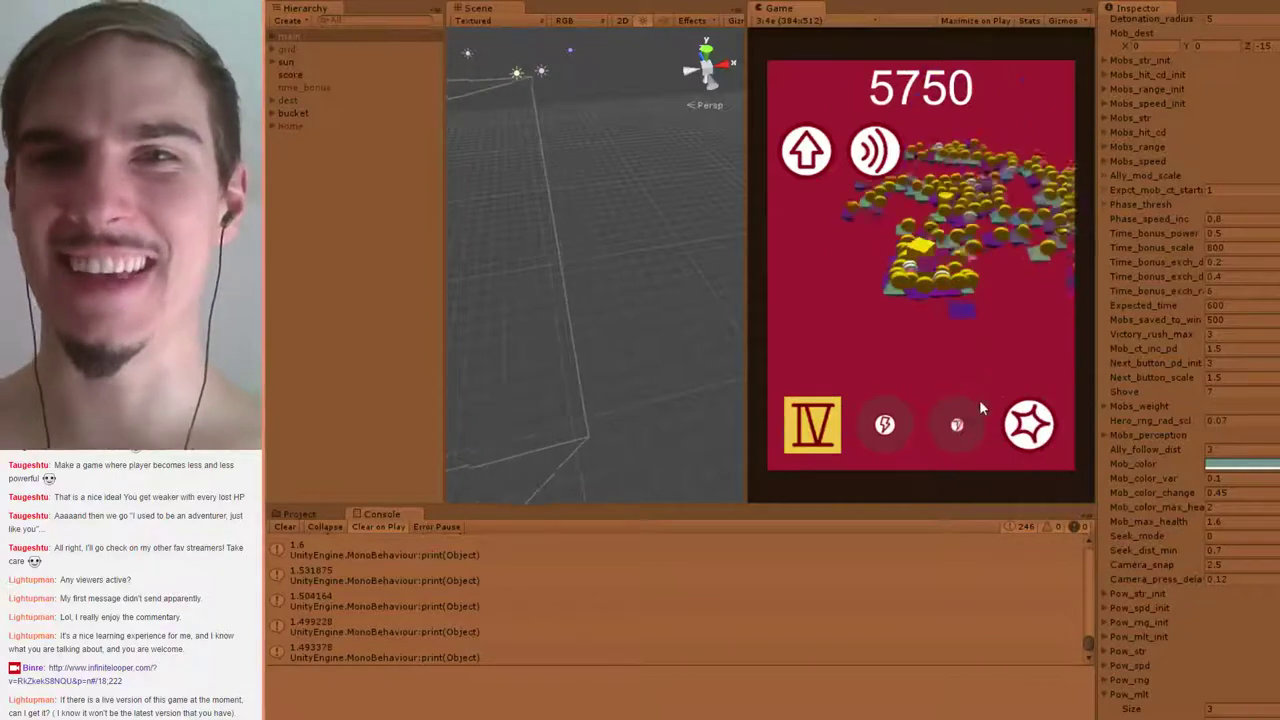
left_click(1029, 425)
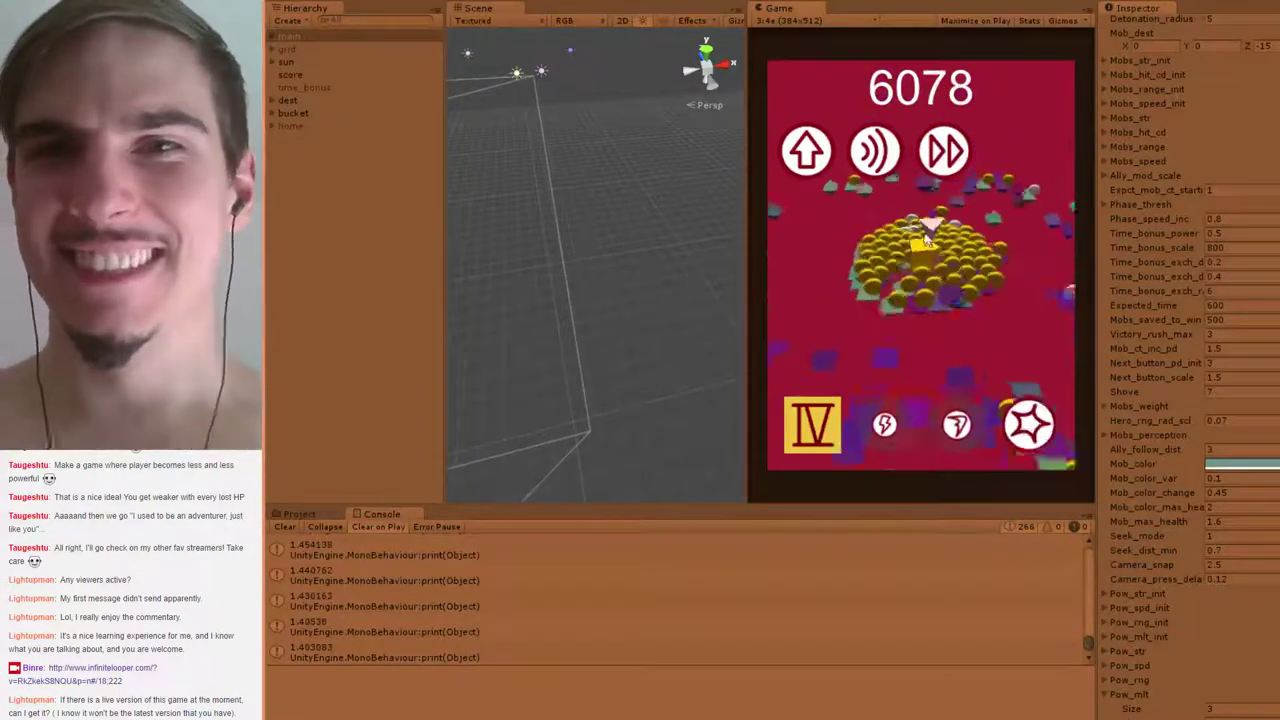
left_click(1045, 432)
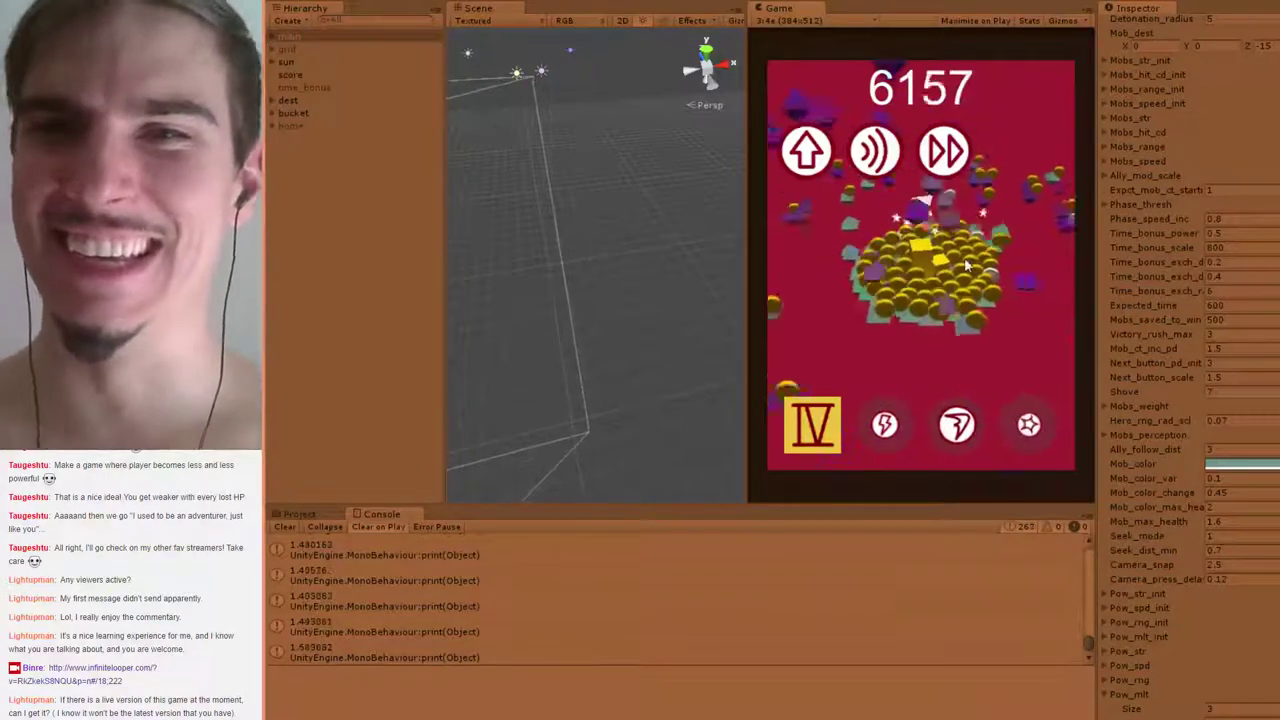
Repeatedly burst the swarm apart until the score passes 7600
left_click(955, 427)
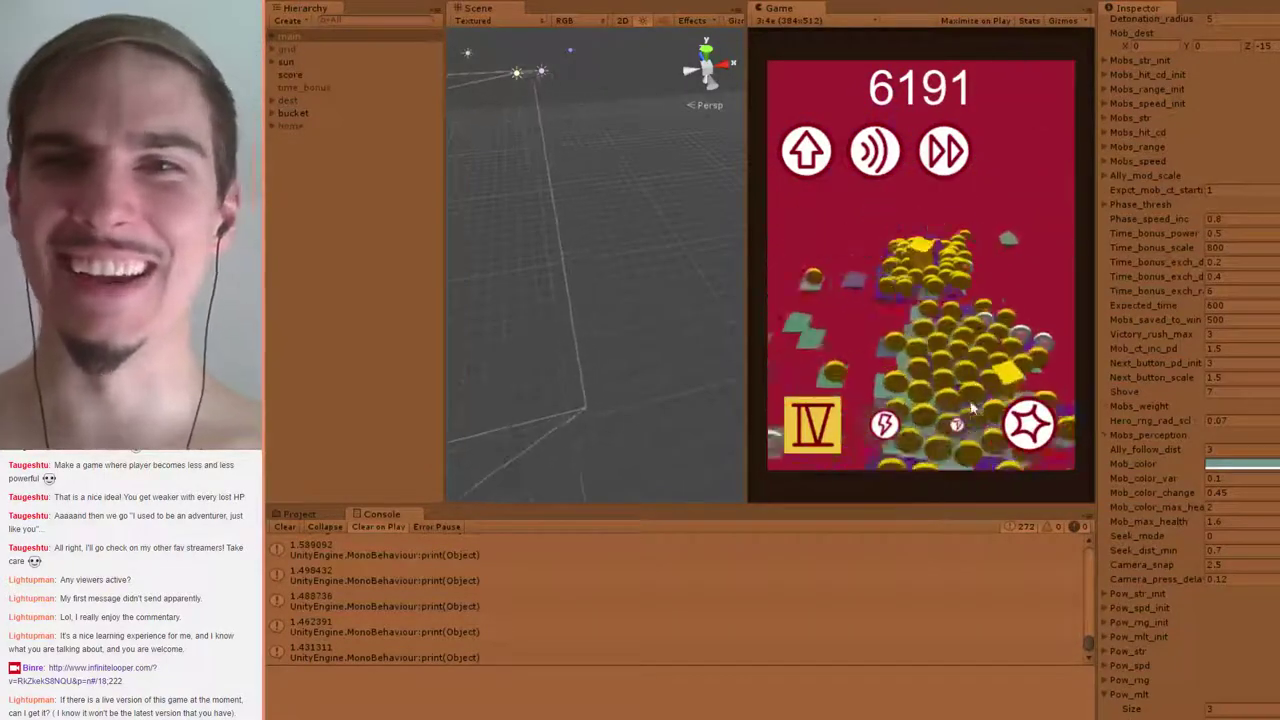
left_click(1028, 424)
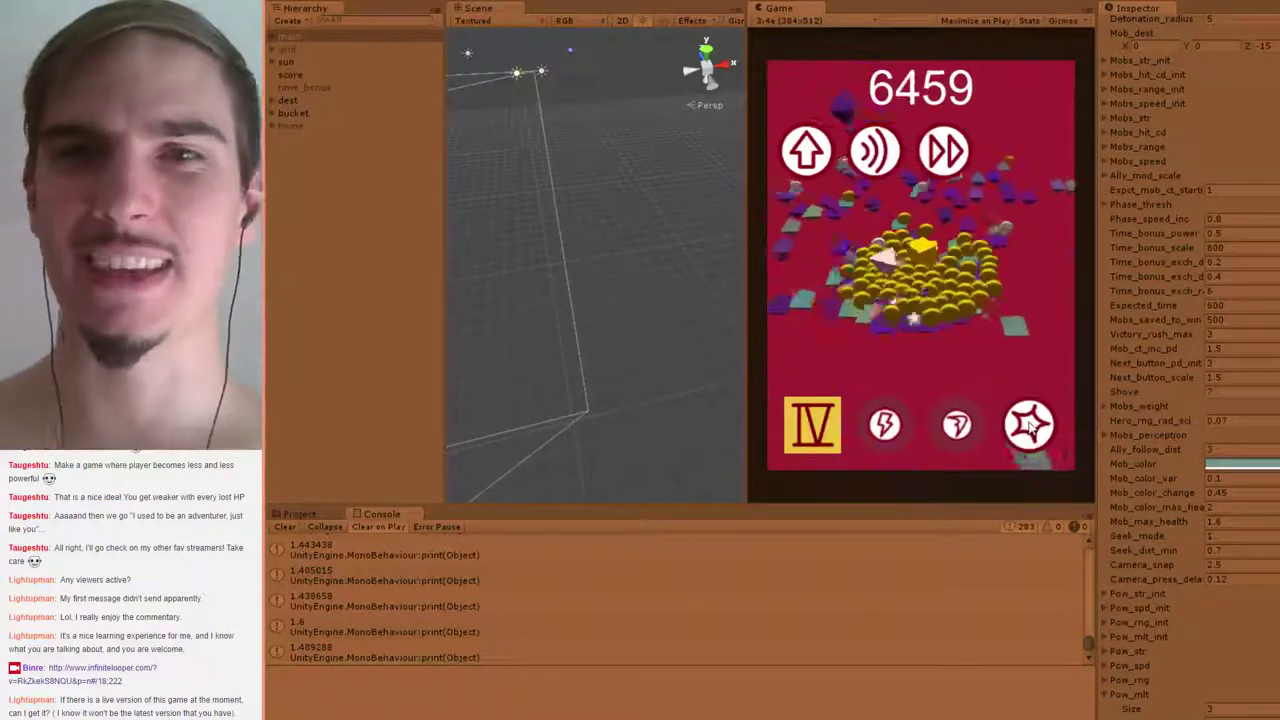
left_click(812, 158)
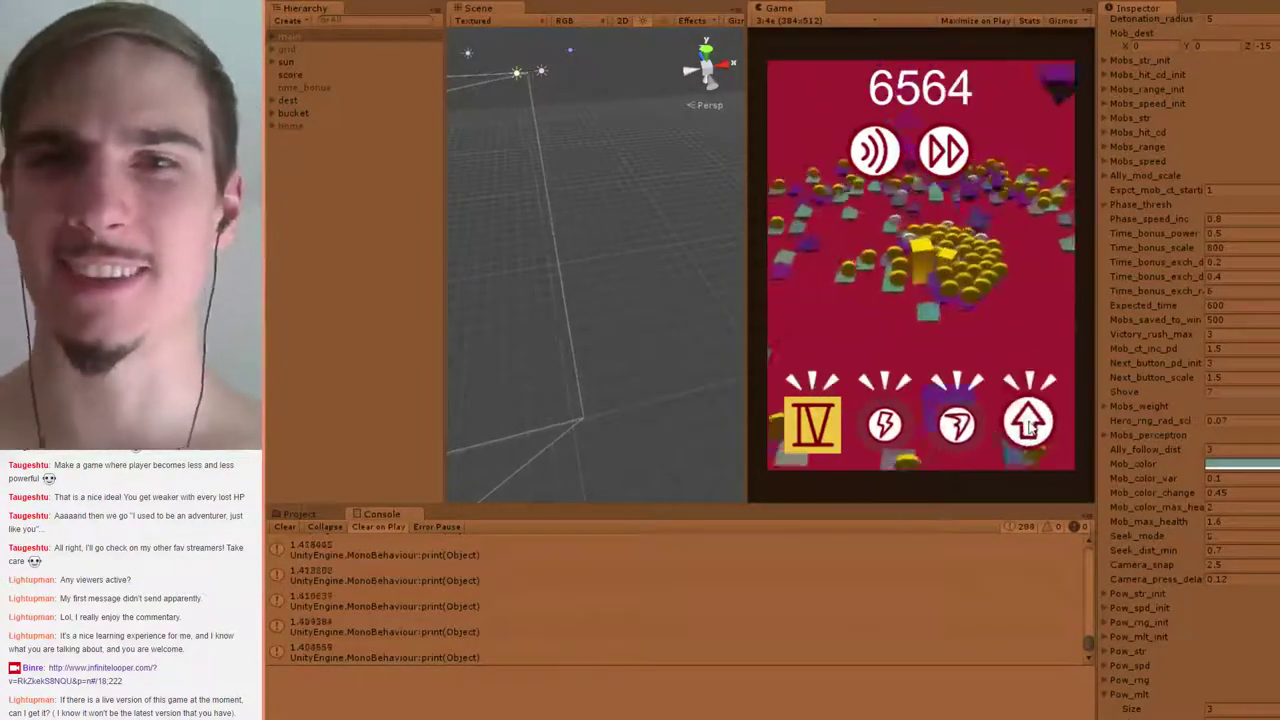
left_click(1028, 427)
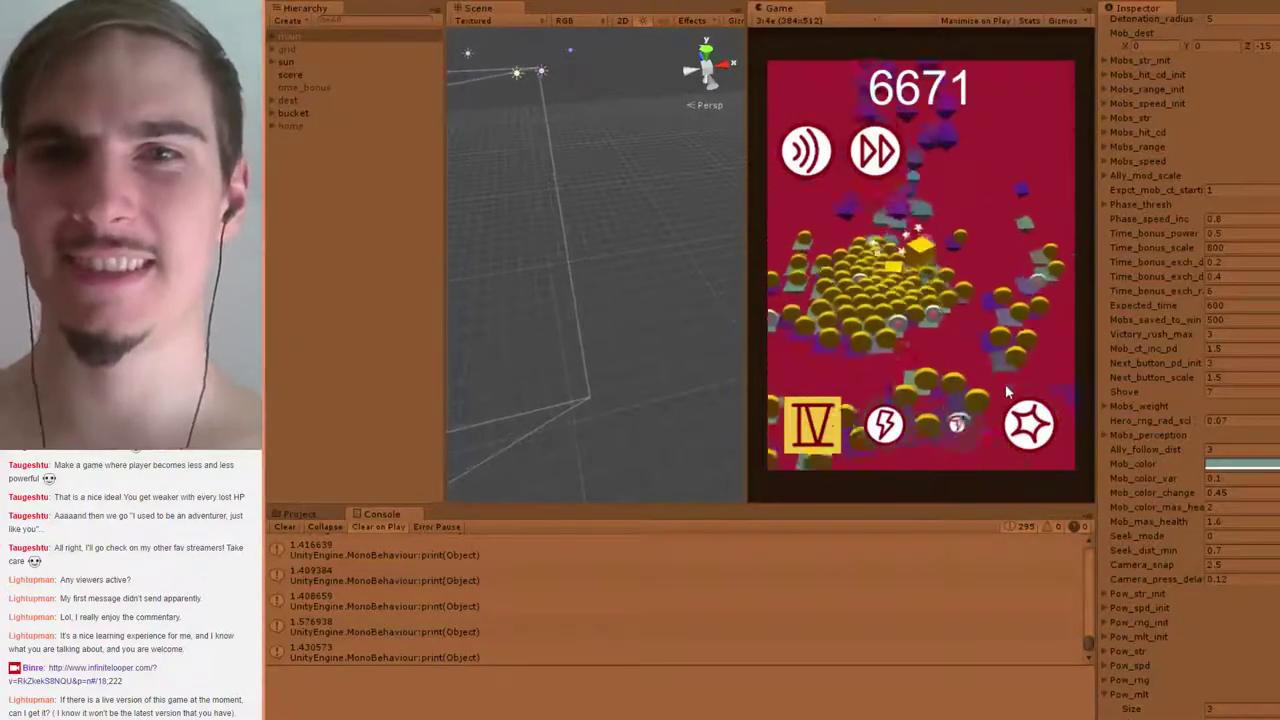
left_click(1020, 420)
left_click(895, 427)
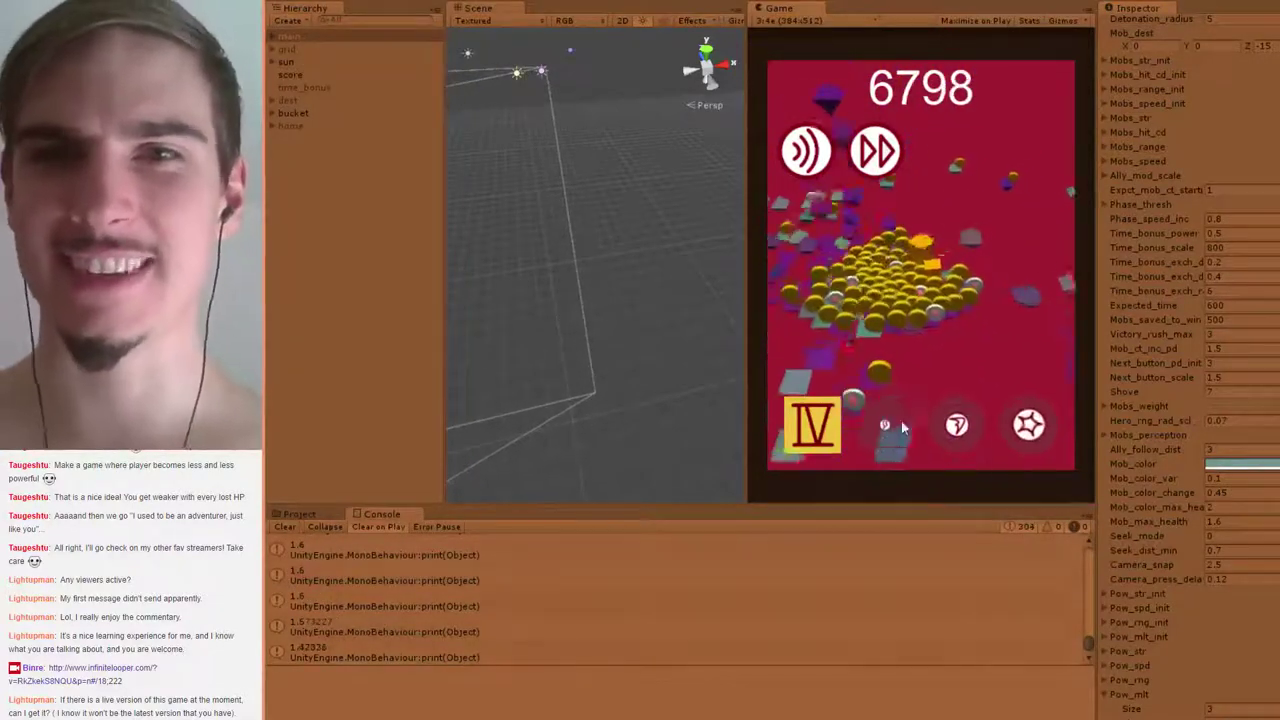
left_click(1028, 424)
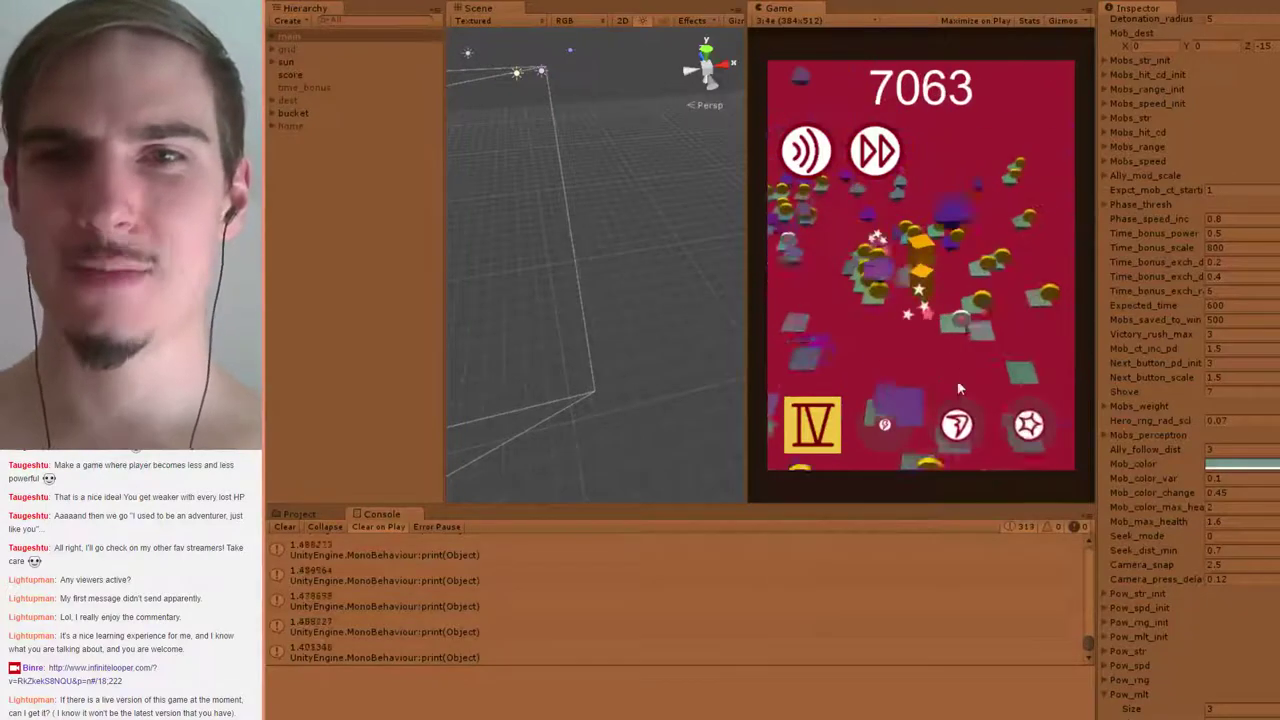
left_click(1036, 440)
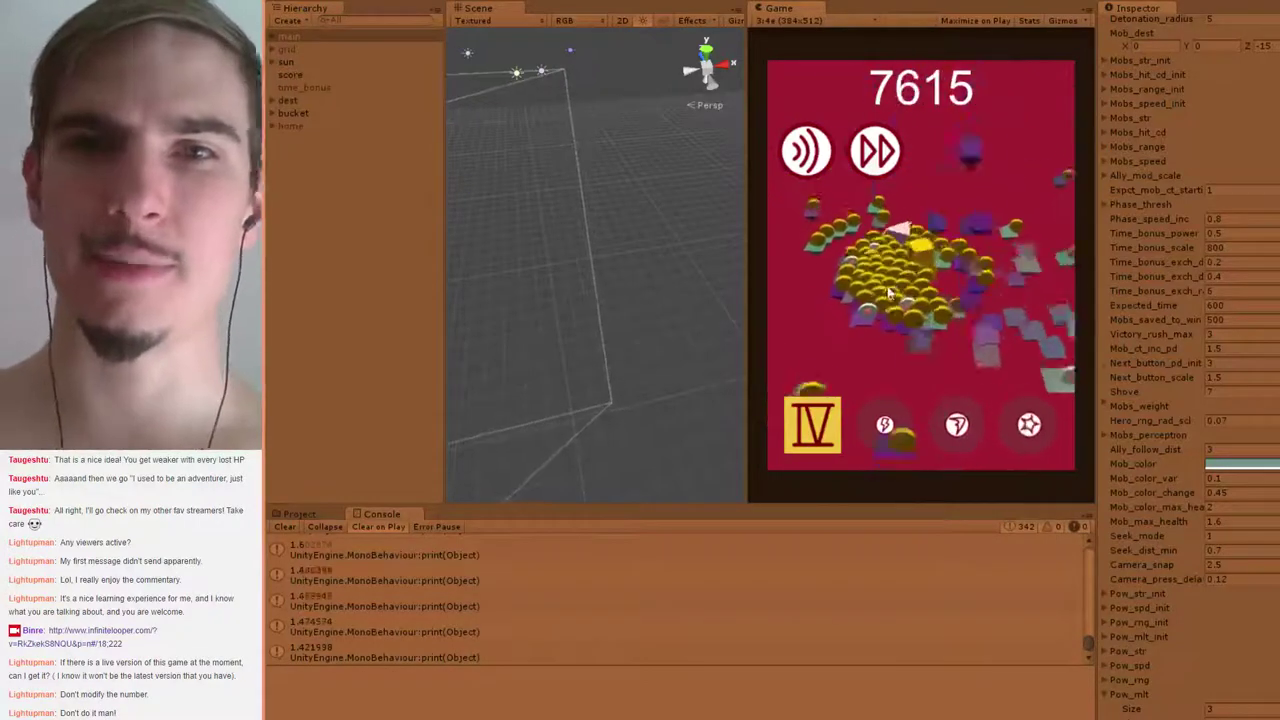
Use burst and other ready powers until the run ends with a score of 20979
left_click(1029, 425)
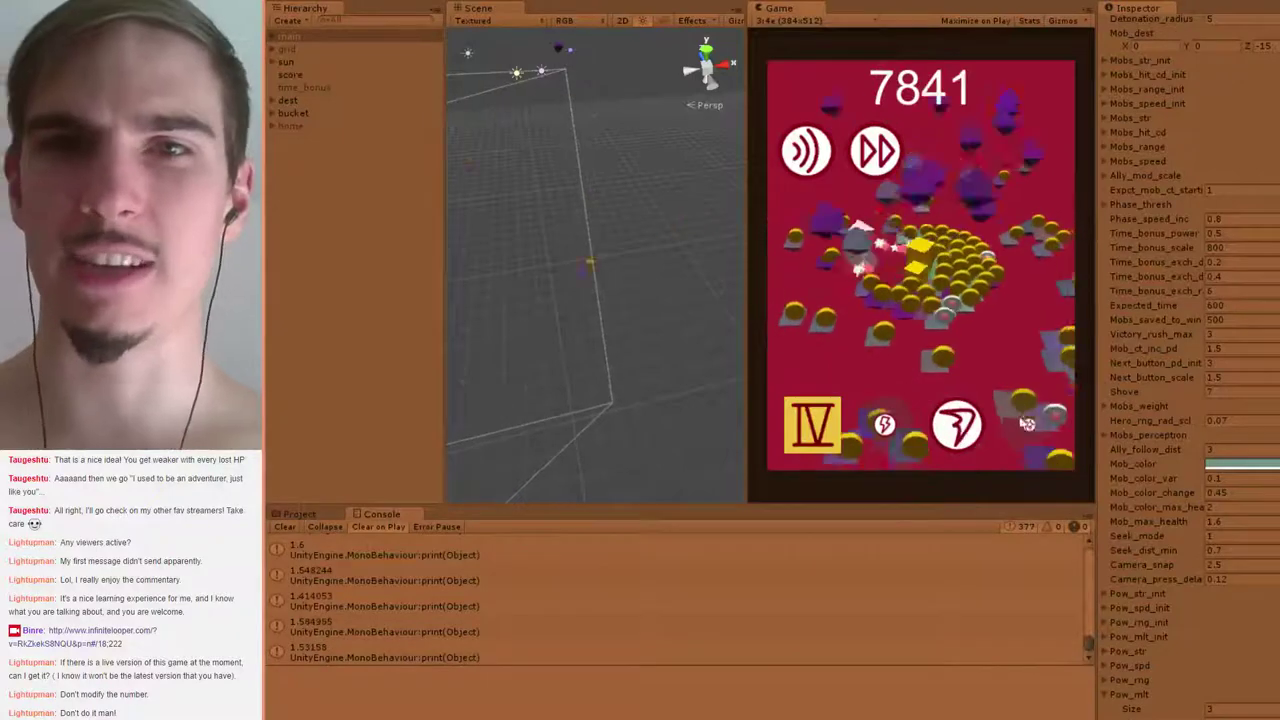
left_click(960, 425)
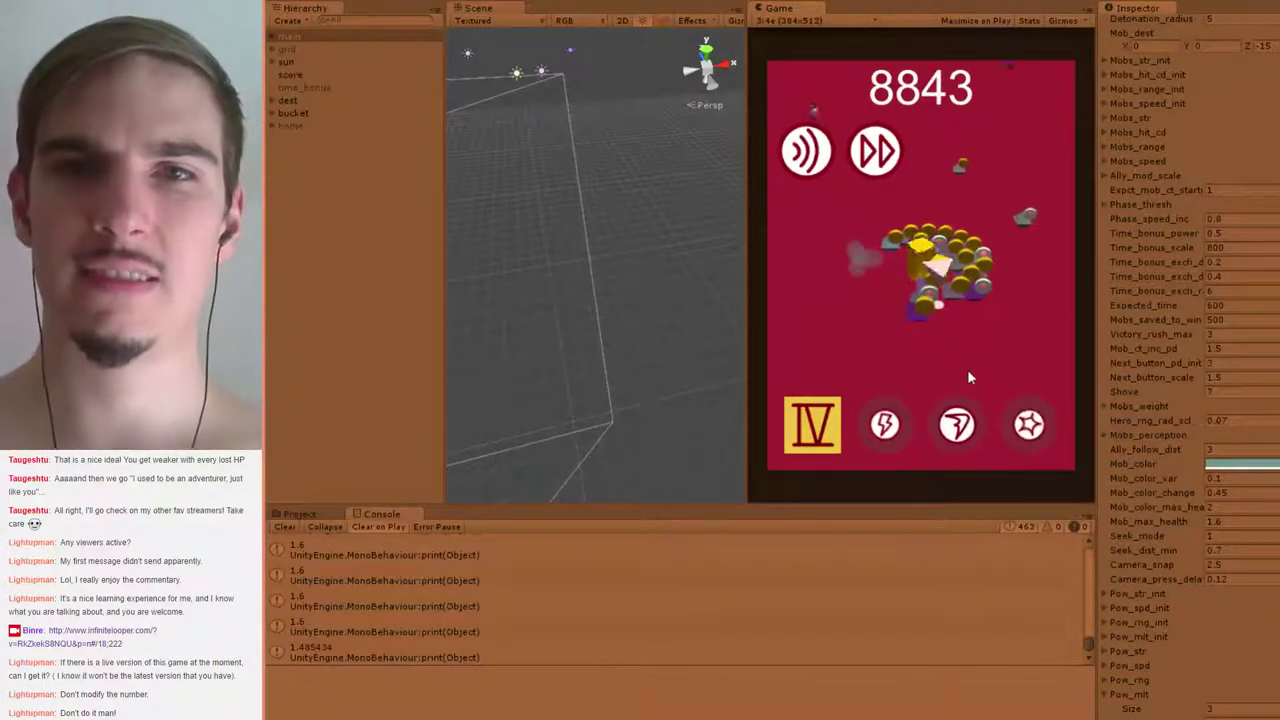
left_click(1029, 425)
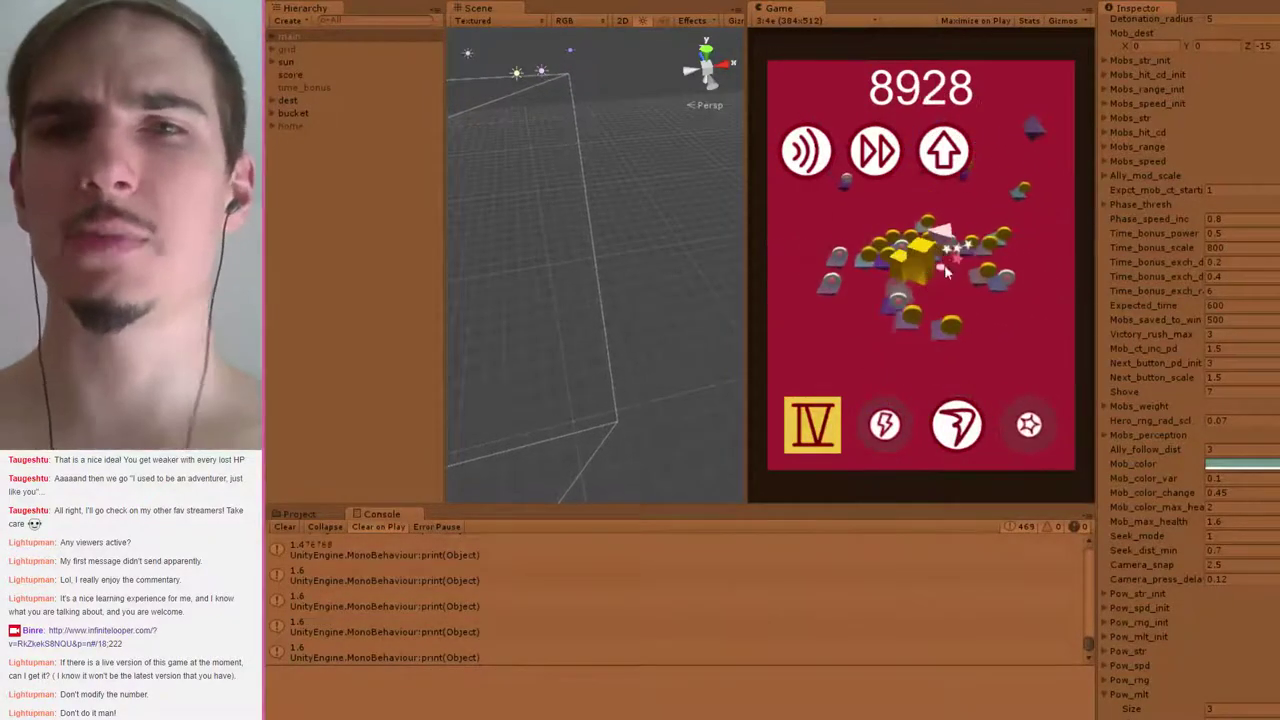
left_click(957, 420)
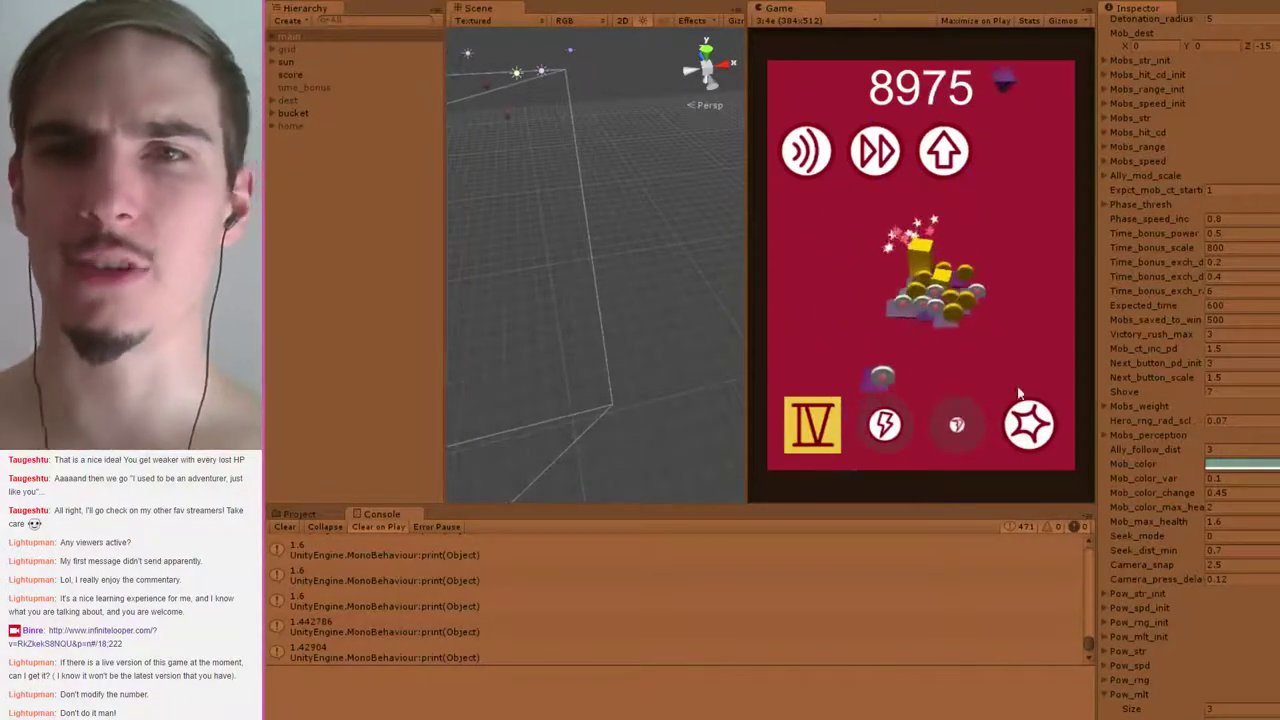
left_click(1030, 425)
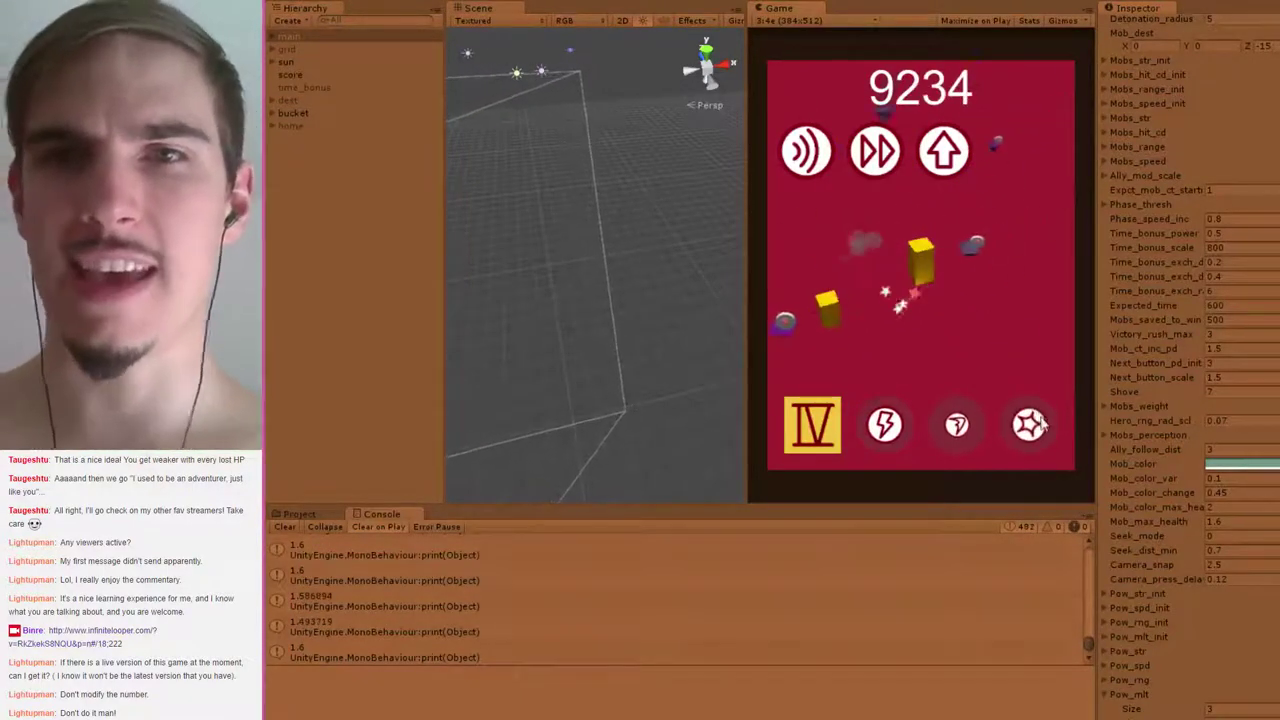
left_click(1039, 415)
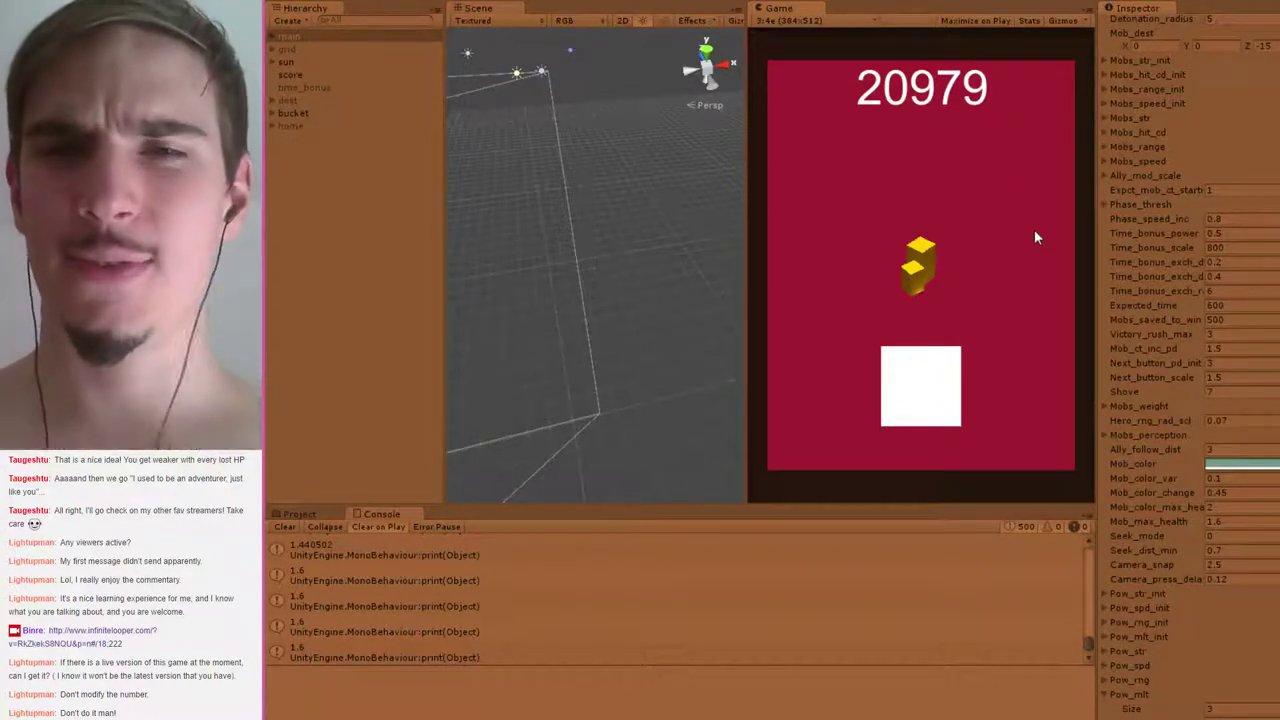
Restart the game and set Mobs_saved_to_win to 10 in the Inspector
left_click(925, 392)
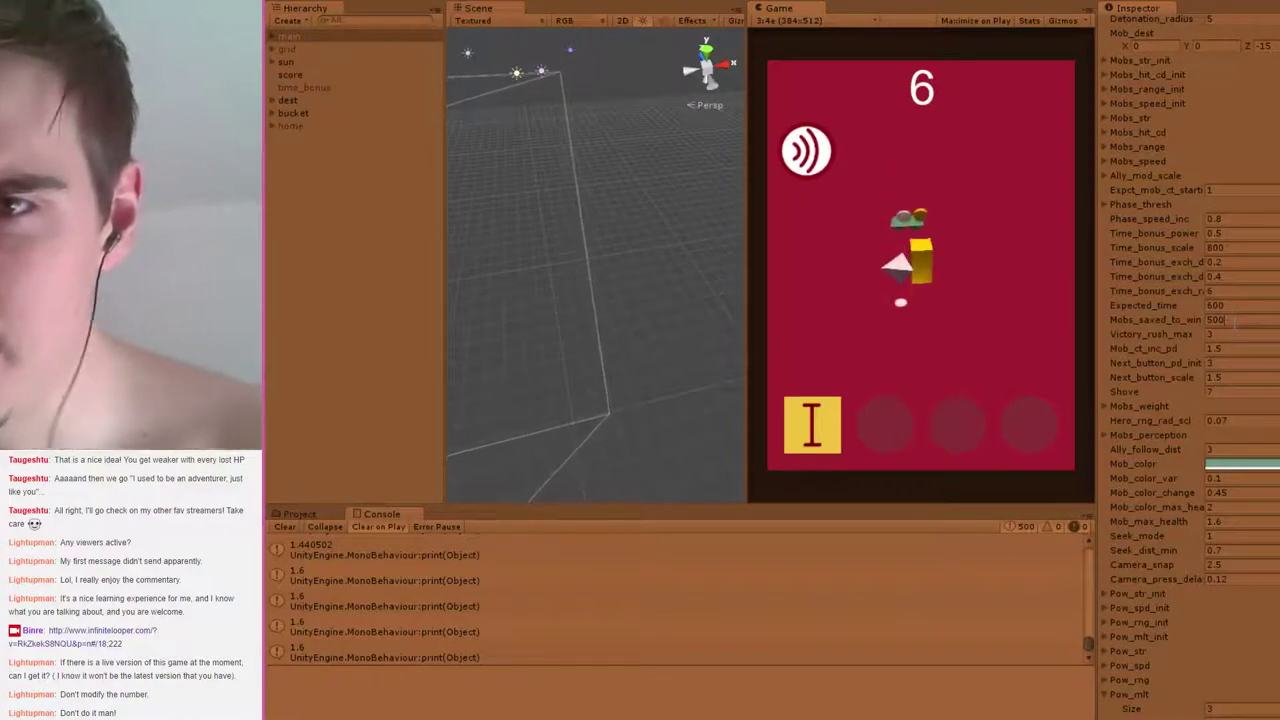
left_click(1230, 320)
type("10")
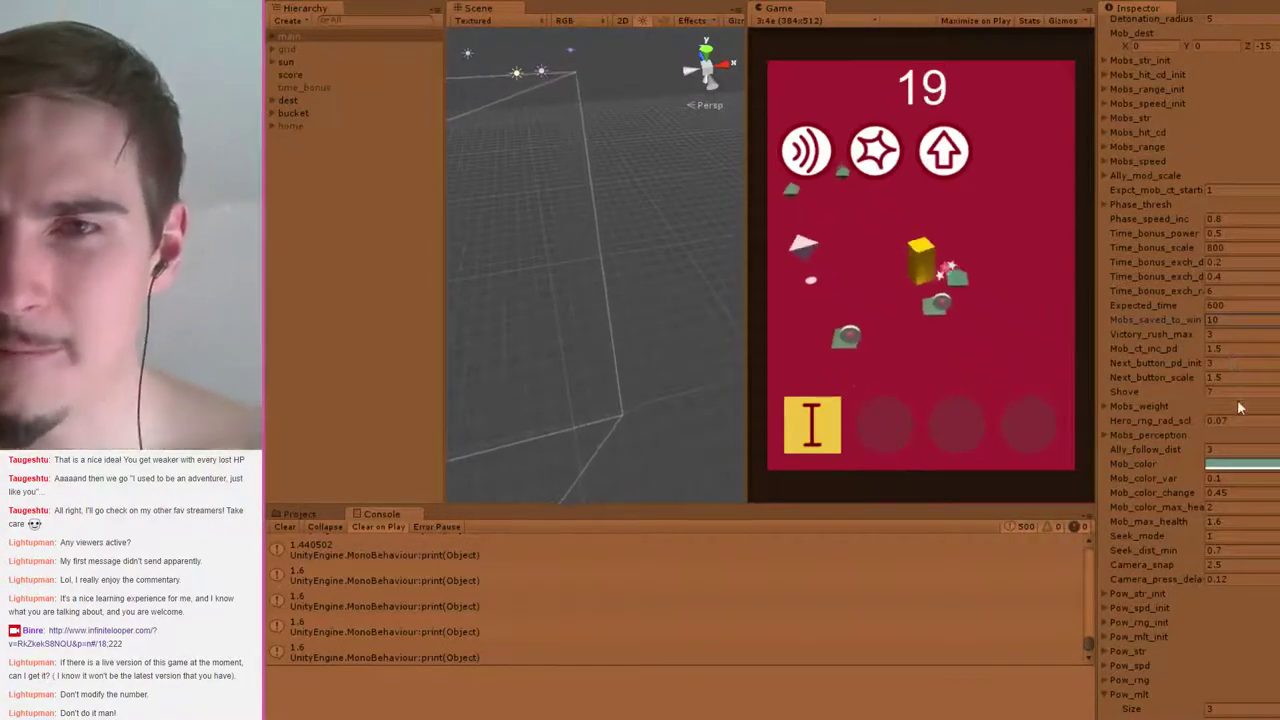
Exit Play mode and switch back to the Notepad playtest notes
scroll(1196, 534, "down", 2)
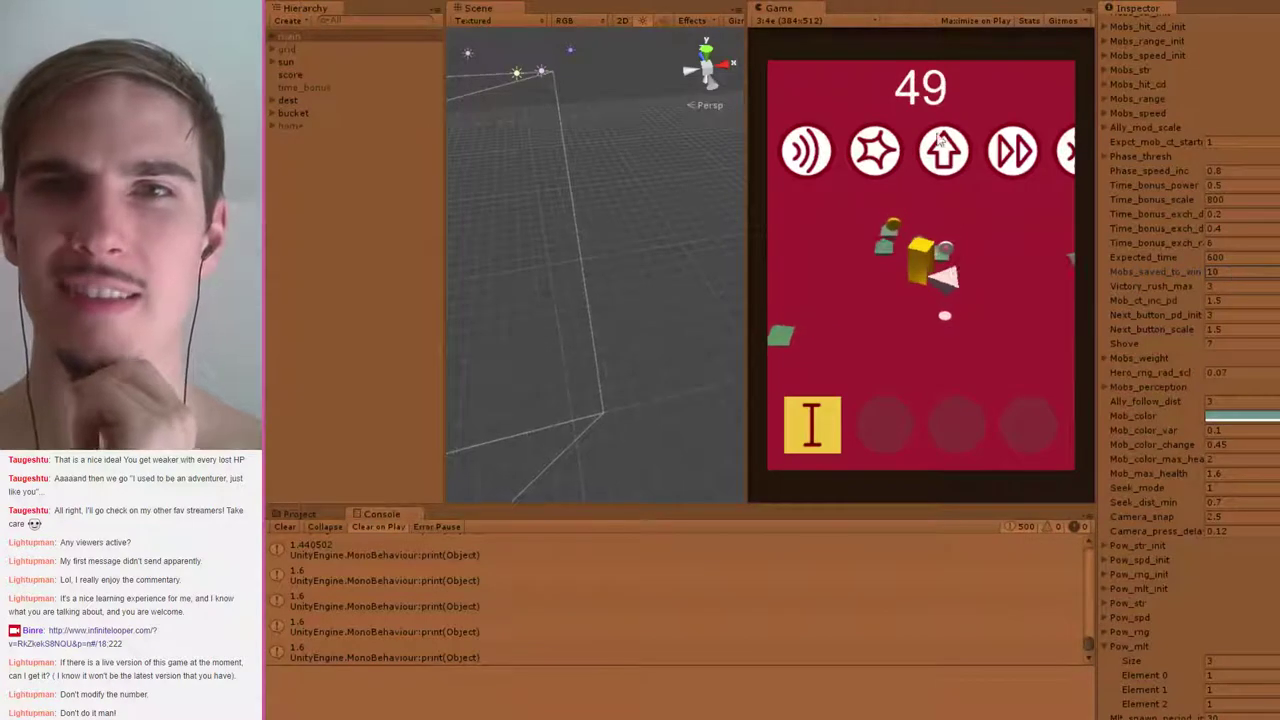
key("ctrl+p")
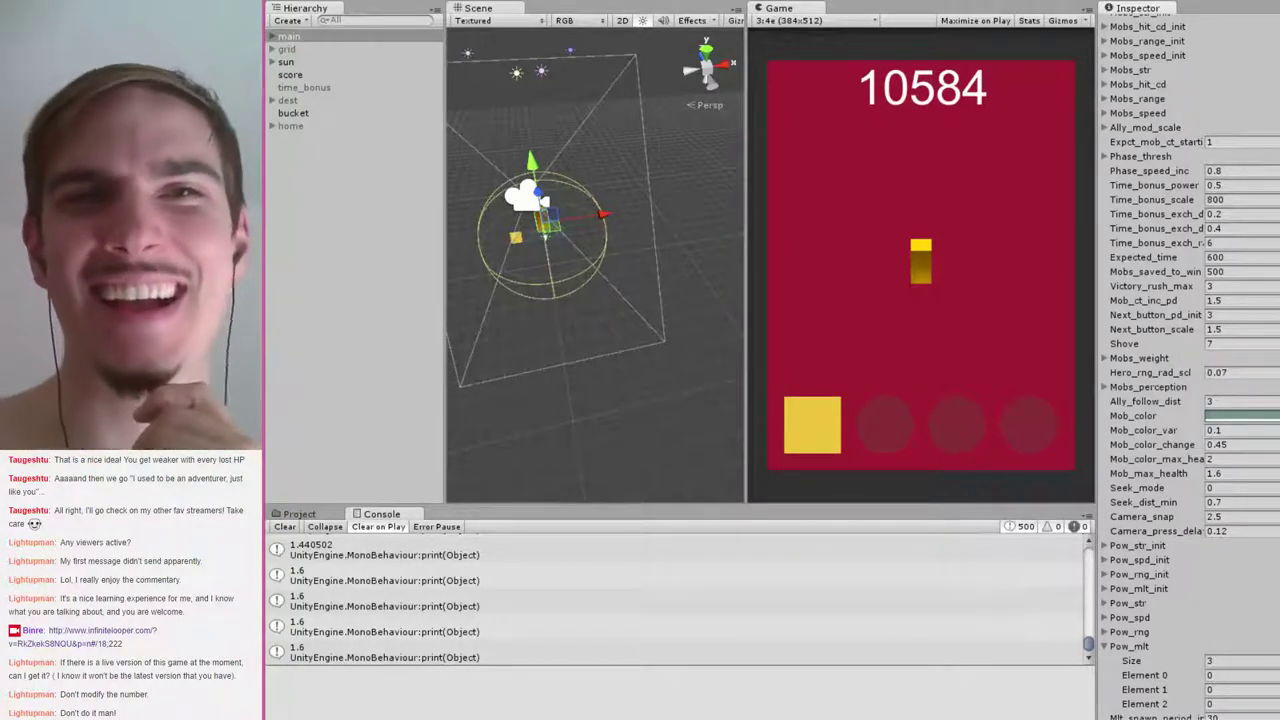
key("alt+Tab")
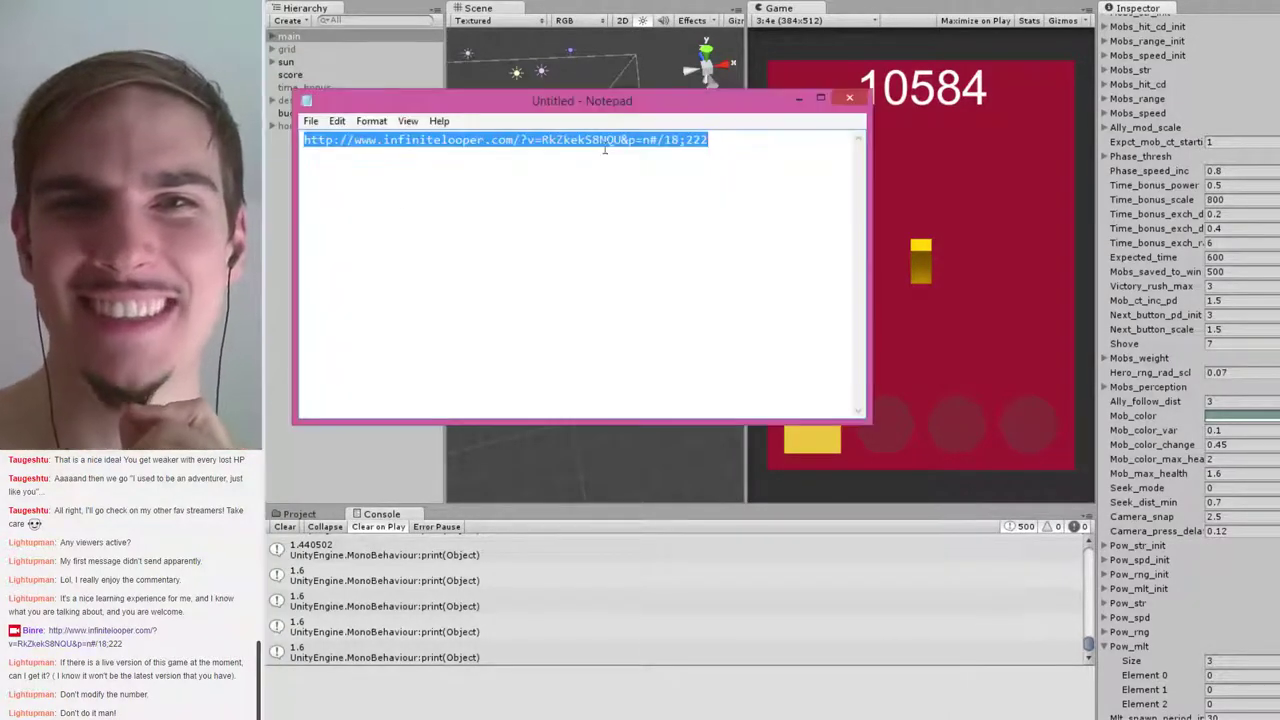
Add the note "dash radius up a touch" on a new line below the link
left_click(708, 192)
key("Return")
key("Return")
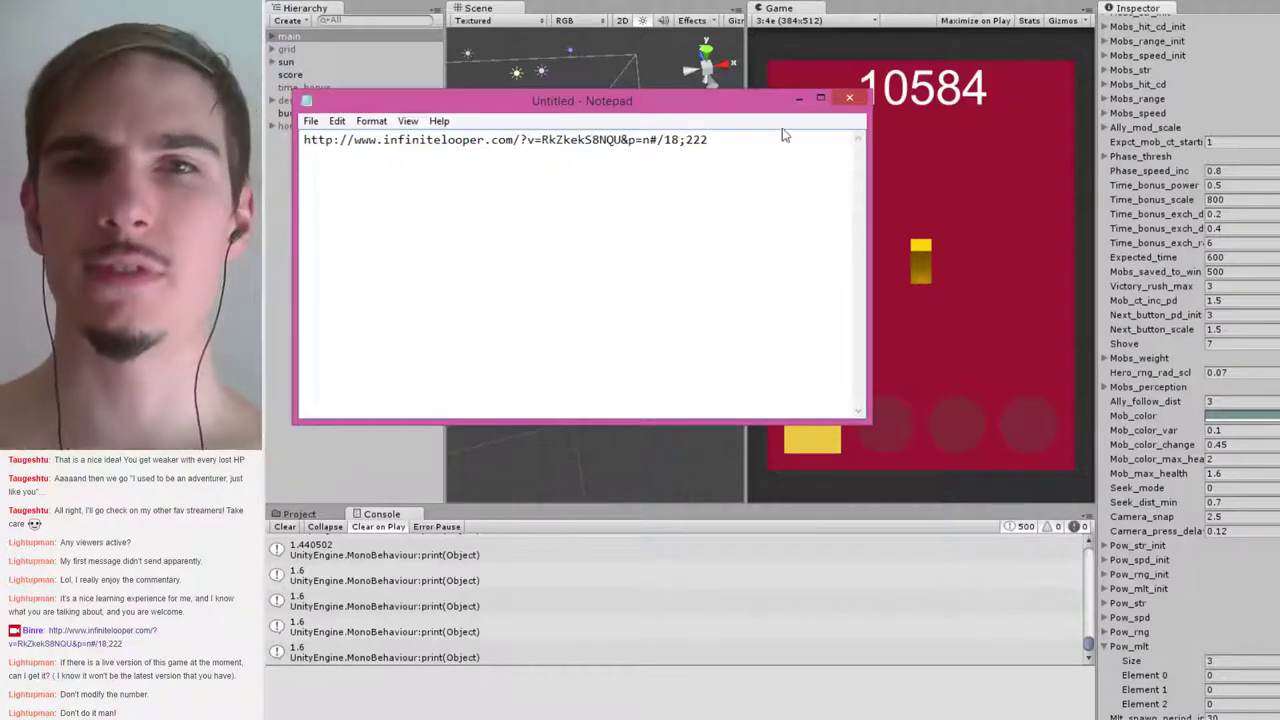
type("dash radius up a")
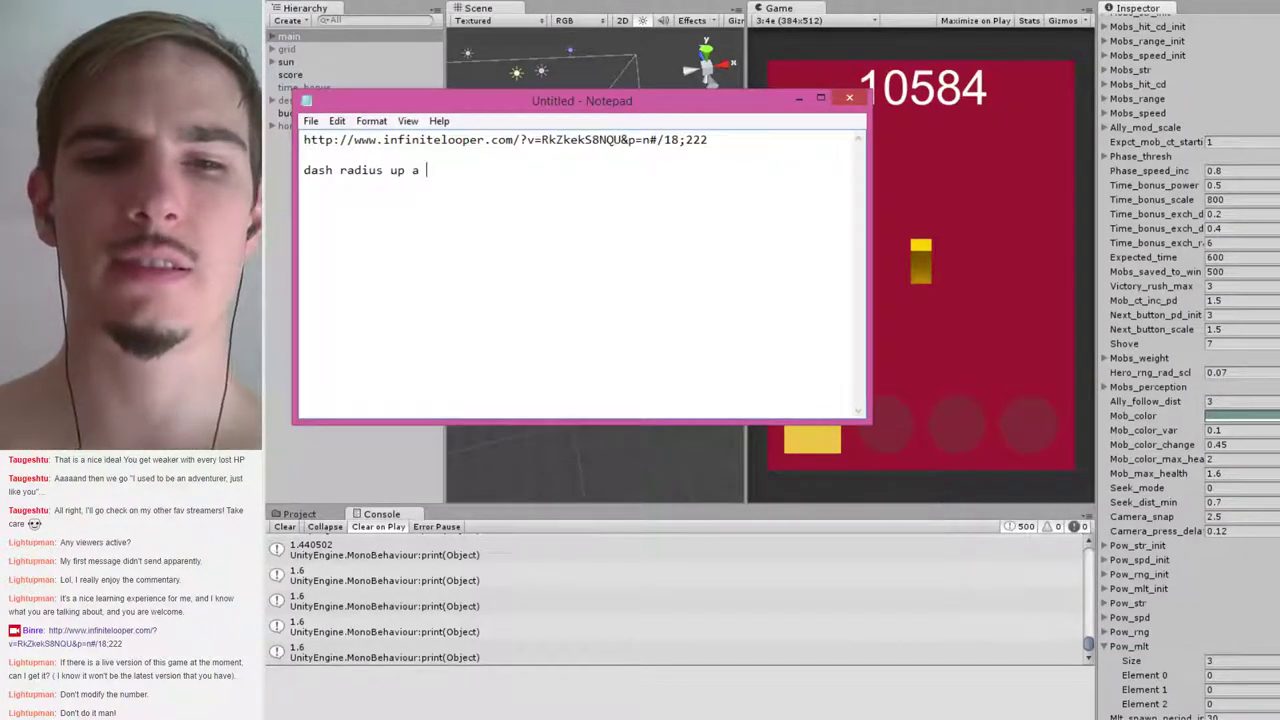
type(" touch")
key("Return")
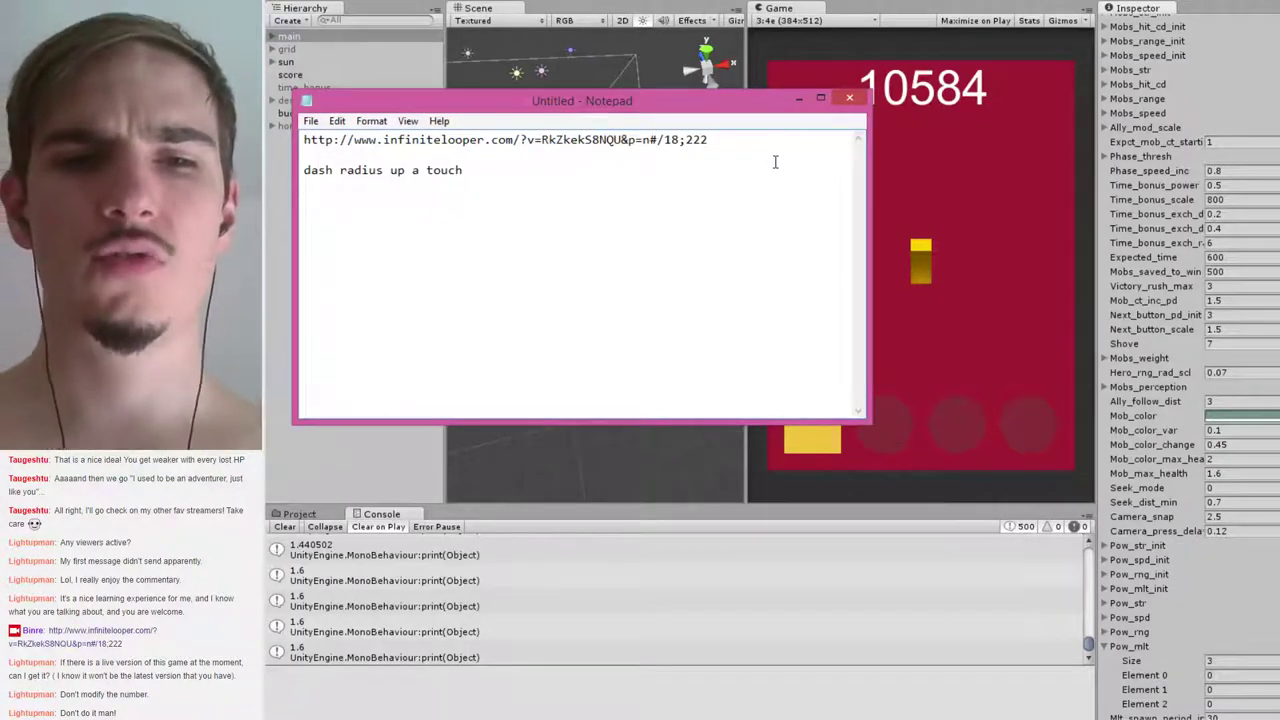
Add the note "slight lull in early/mid game", fixing the misspelled 'early'
type("slight")
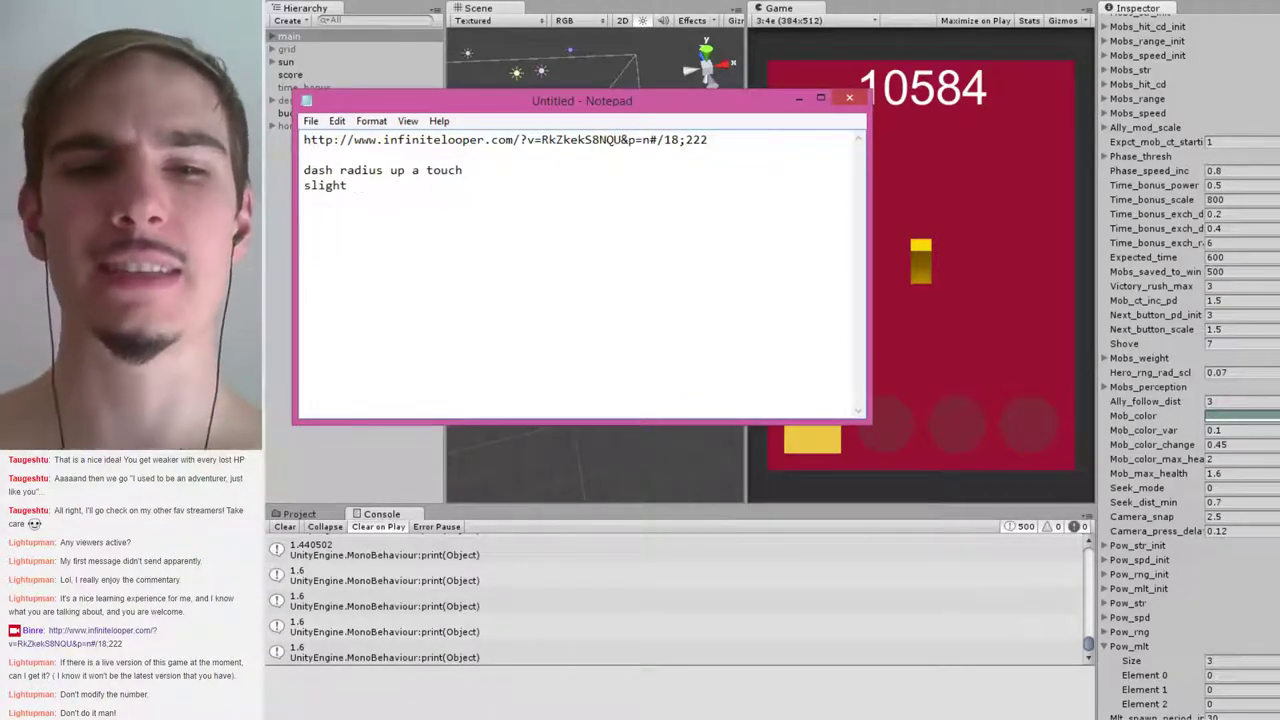
type("lull in mid game")
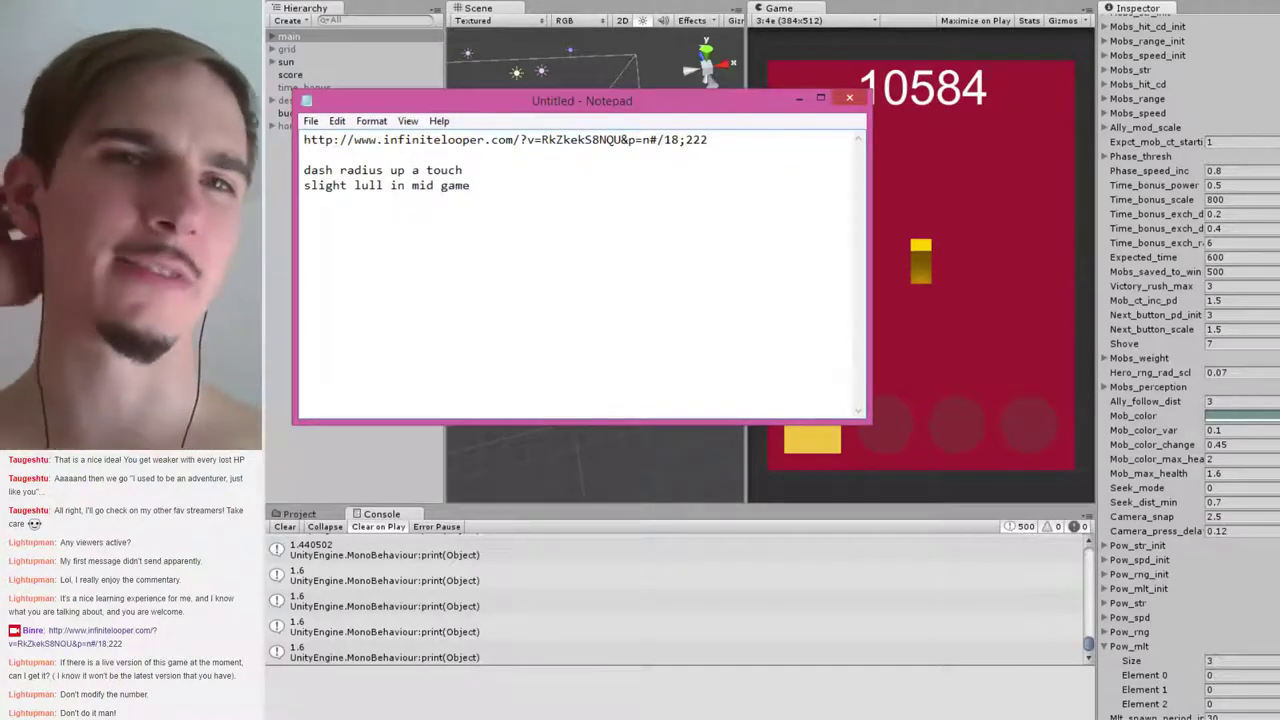
type(" (")
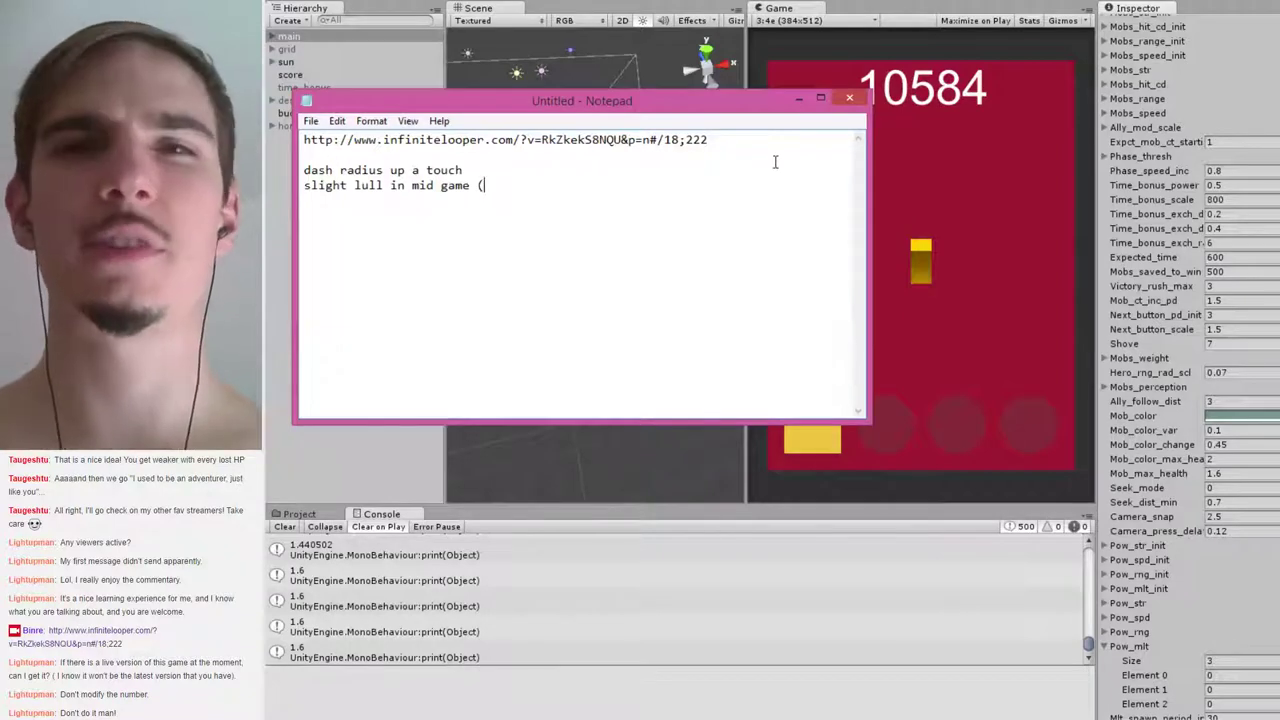
key("BackSpace")
key("BackSpace")
key("Left")
key("Left")
key("Left")
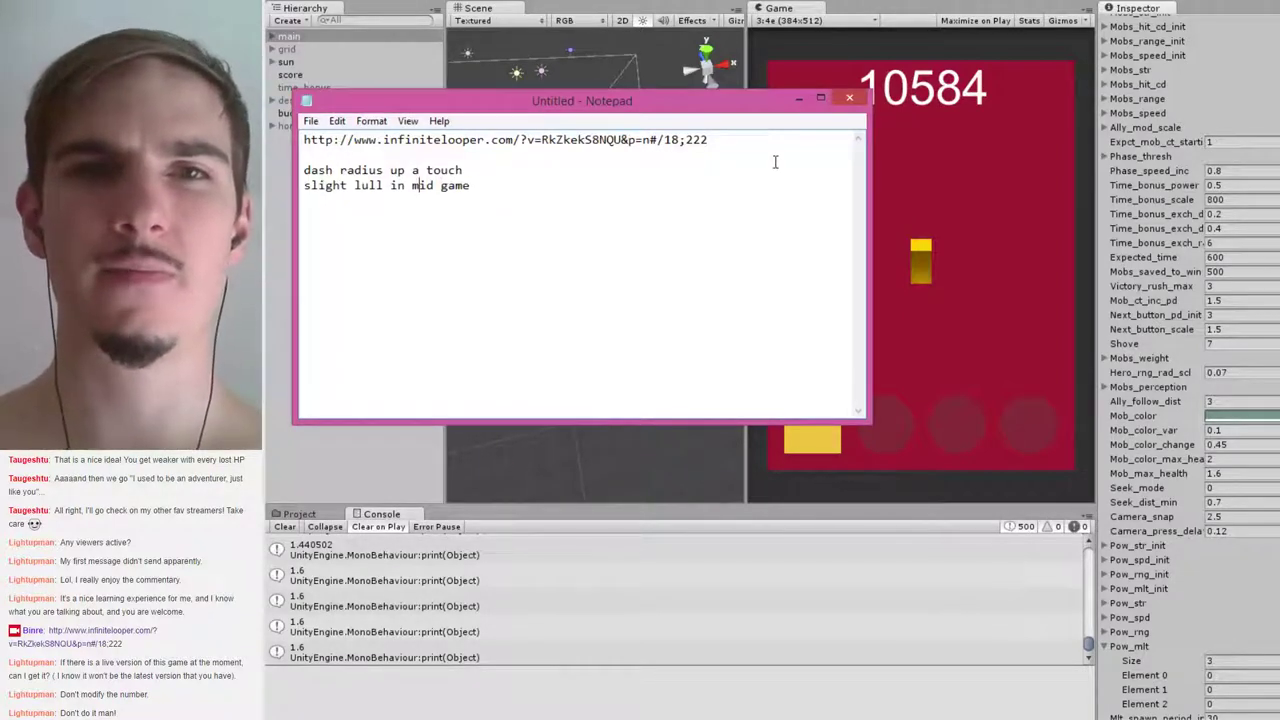
type("realy/")
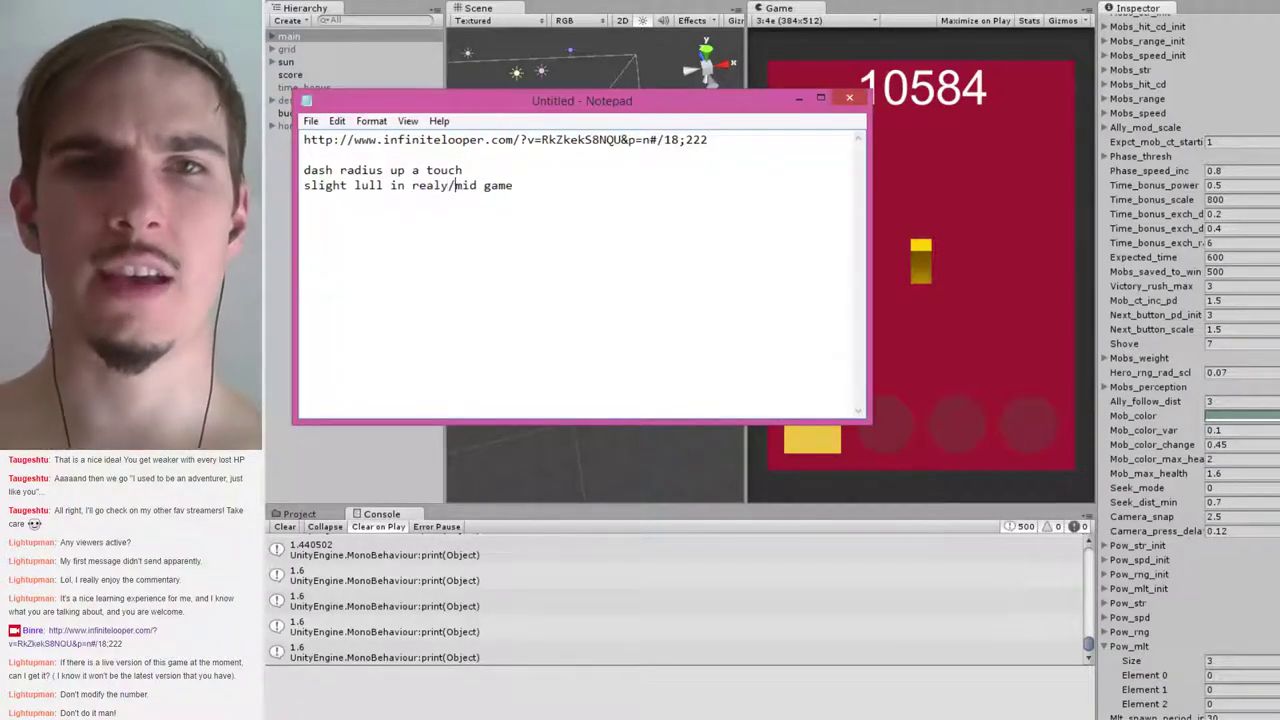
key("Left")
key("Left")
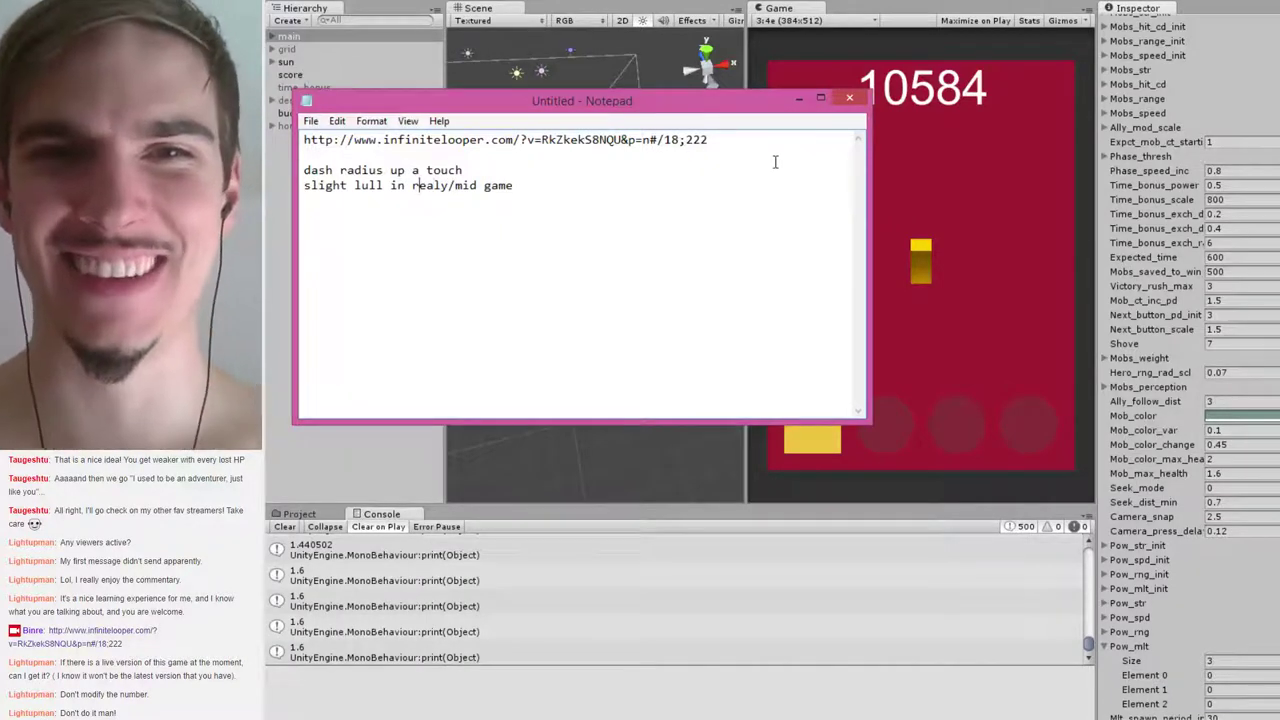
key("BackSpace")
key("Right")
key("Right")
type("r")
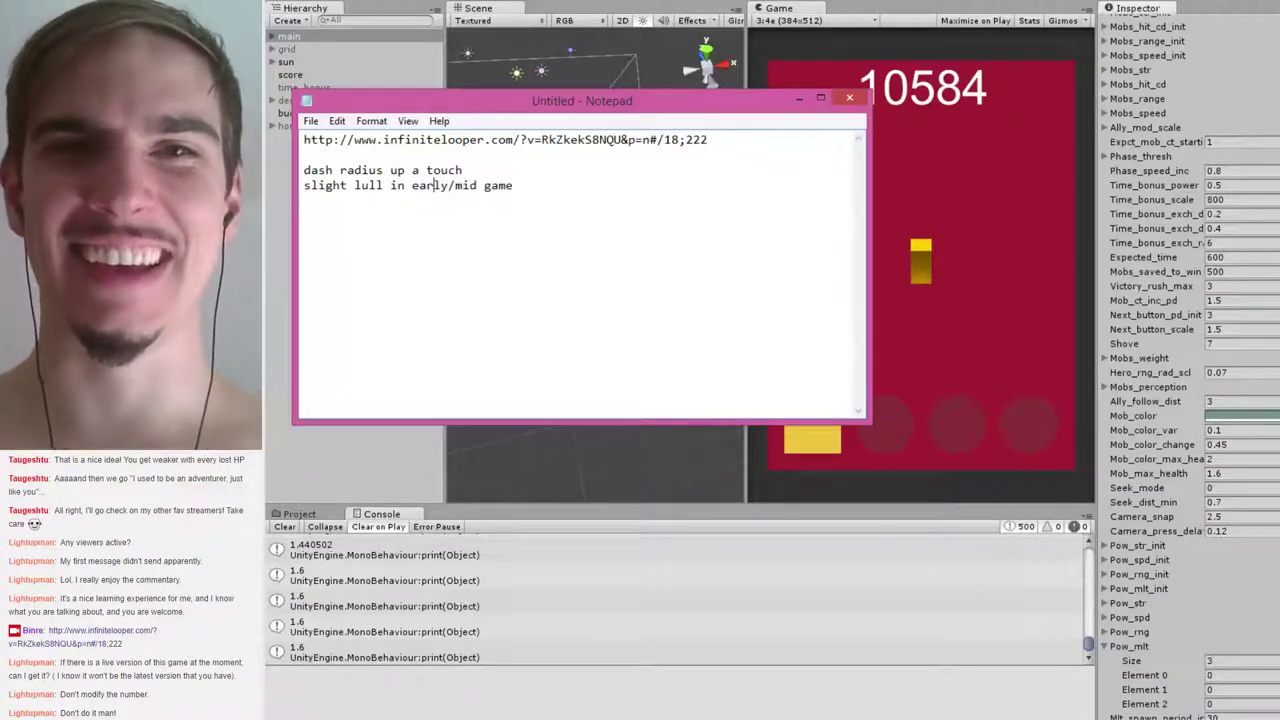
left_click(641, 185)
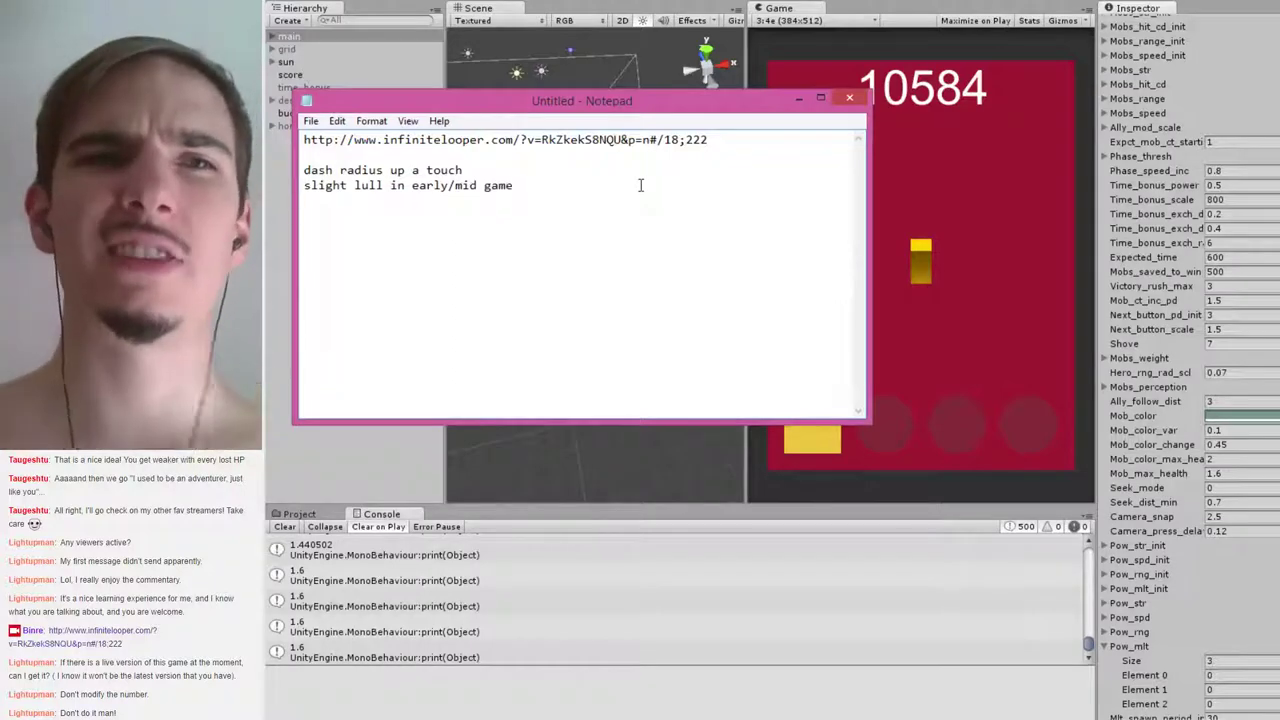
In the task spreadsheet, replace cell C21's entry with 'redo time bonus'
key("alt+Tab")
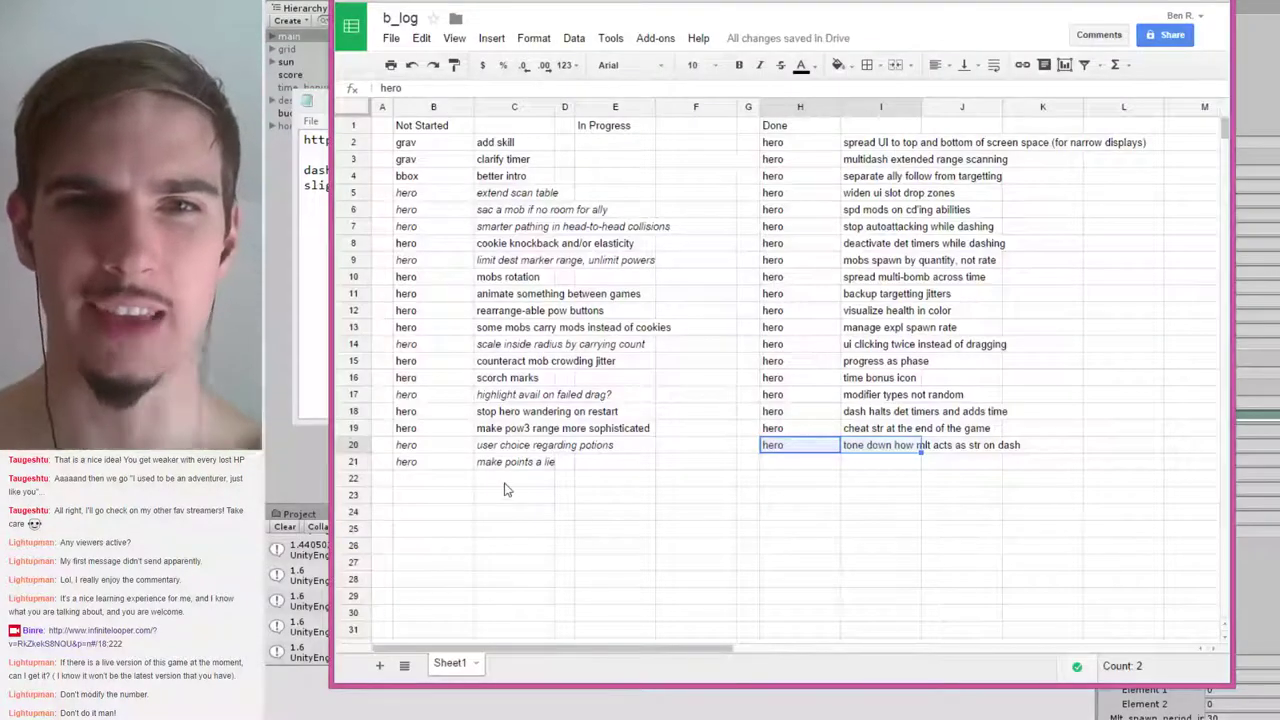
left_click(507, 489)
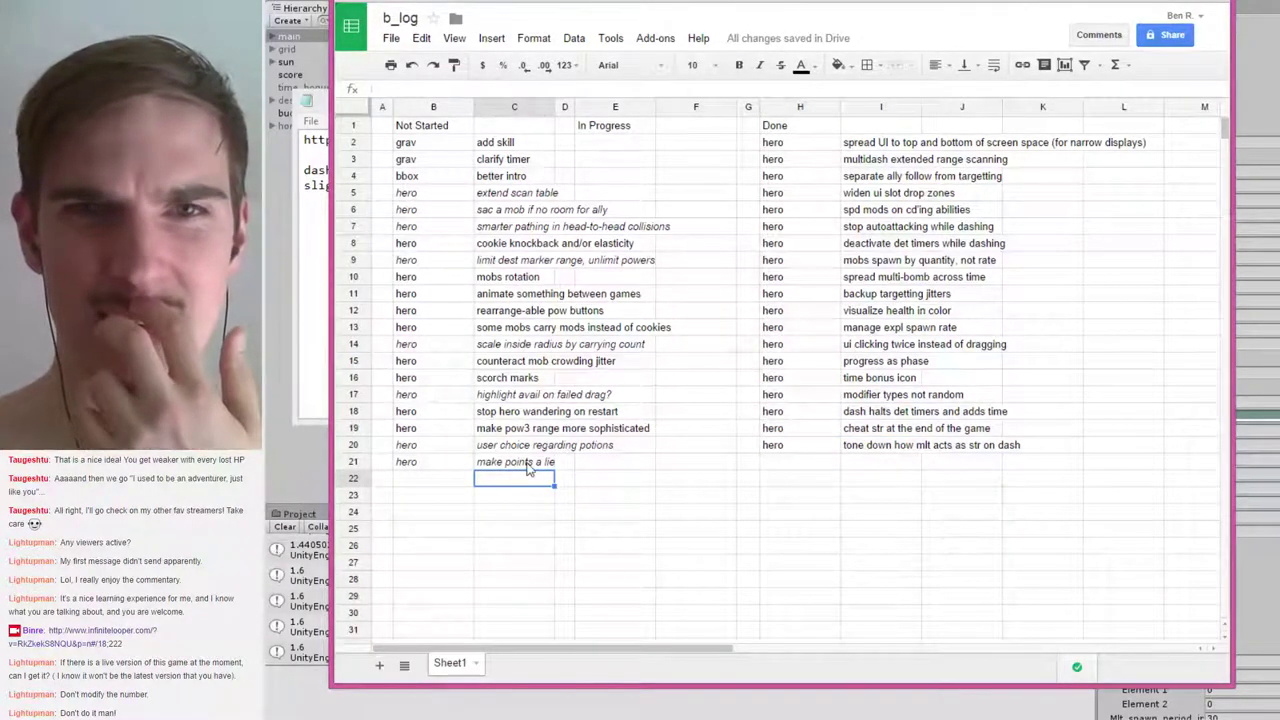
left_click(530, 466)
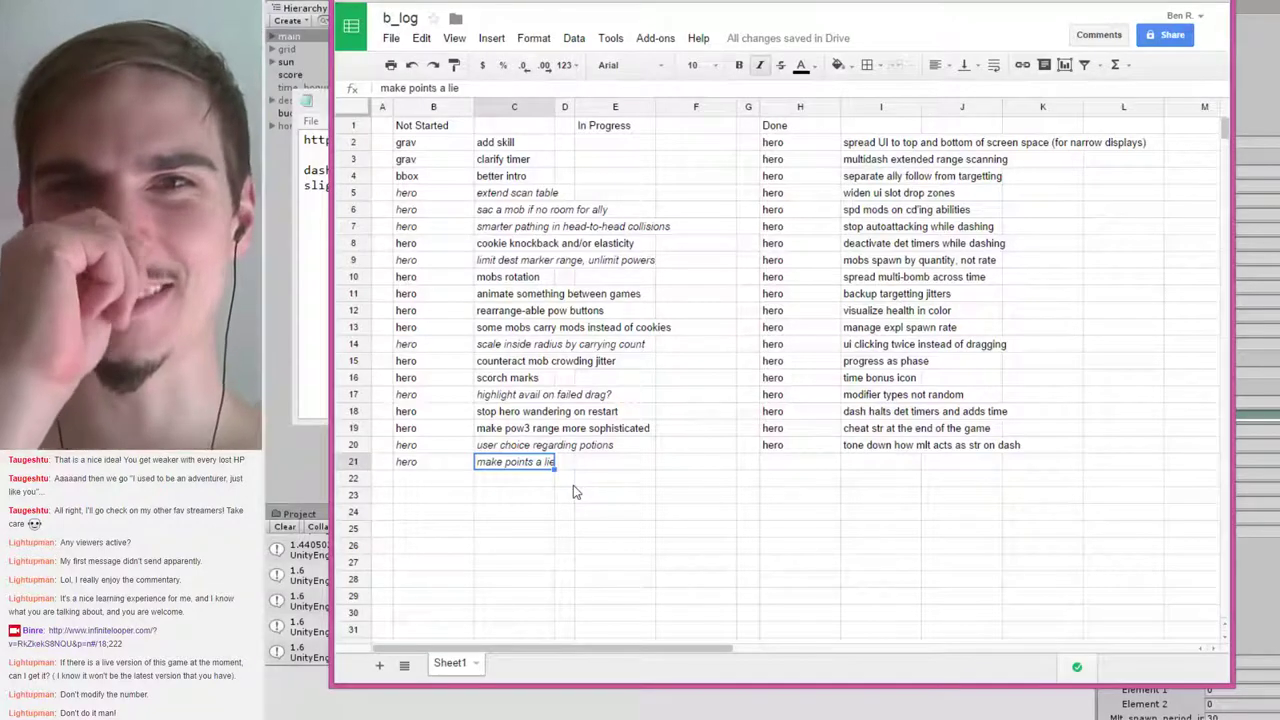
type("redo")
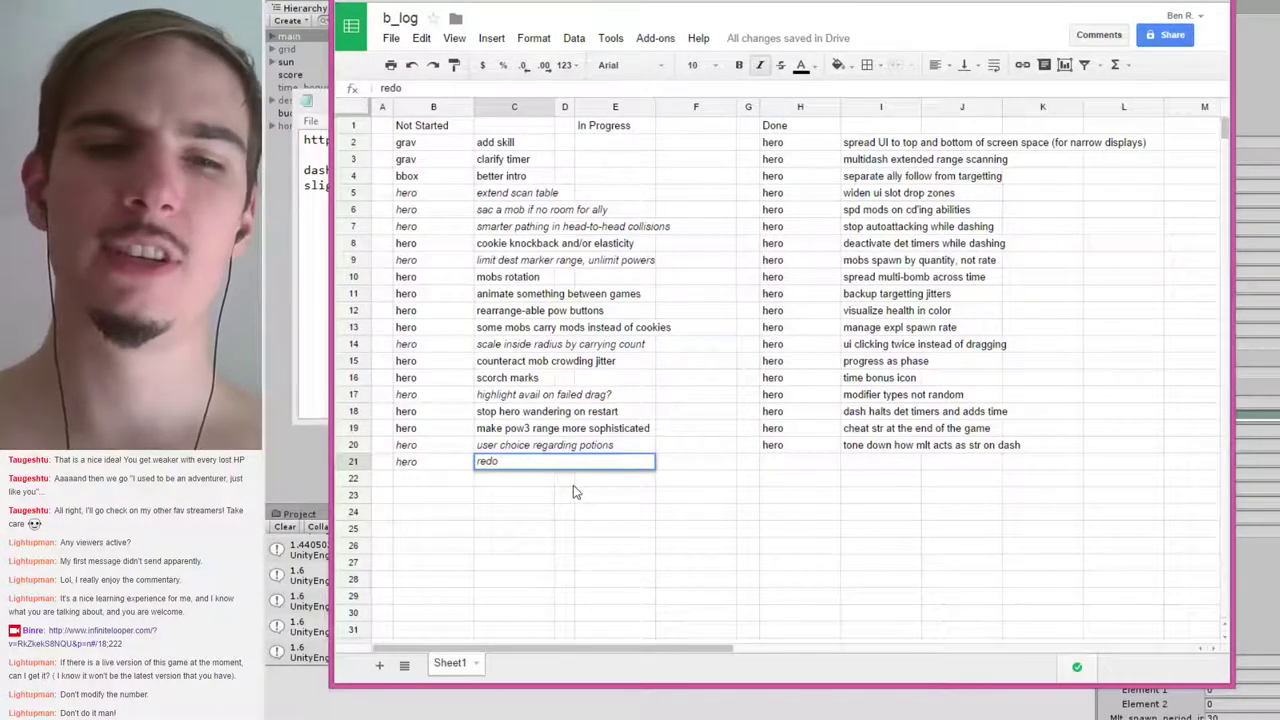
type(" time bonus")
key("Return")
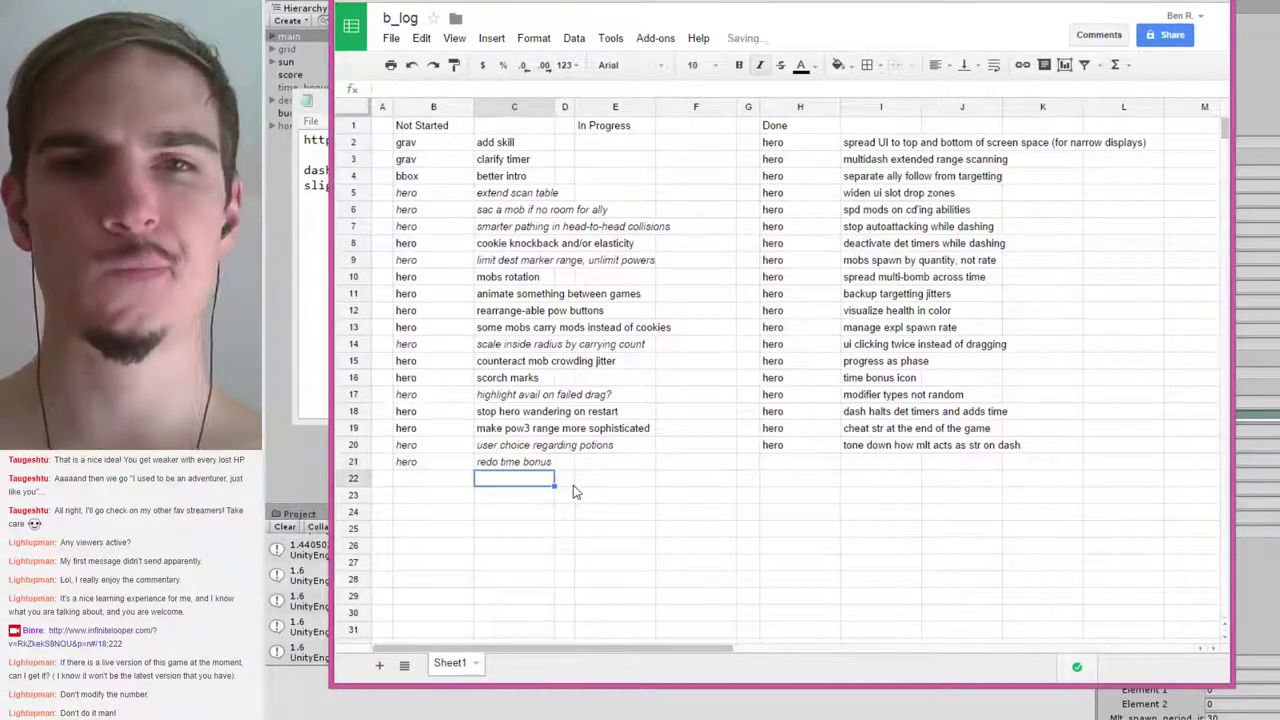
Make the row 21 entries bold and non-italic, then return to Unity
left_click(428, 464)
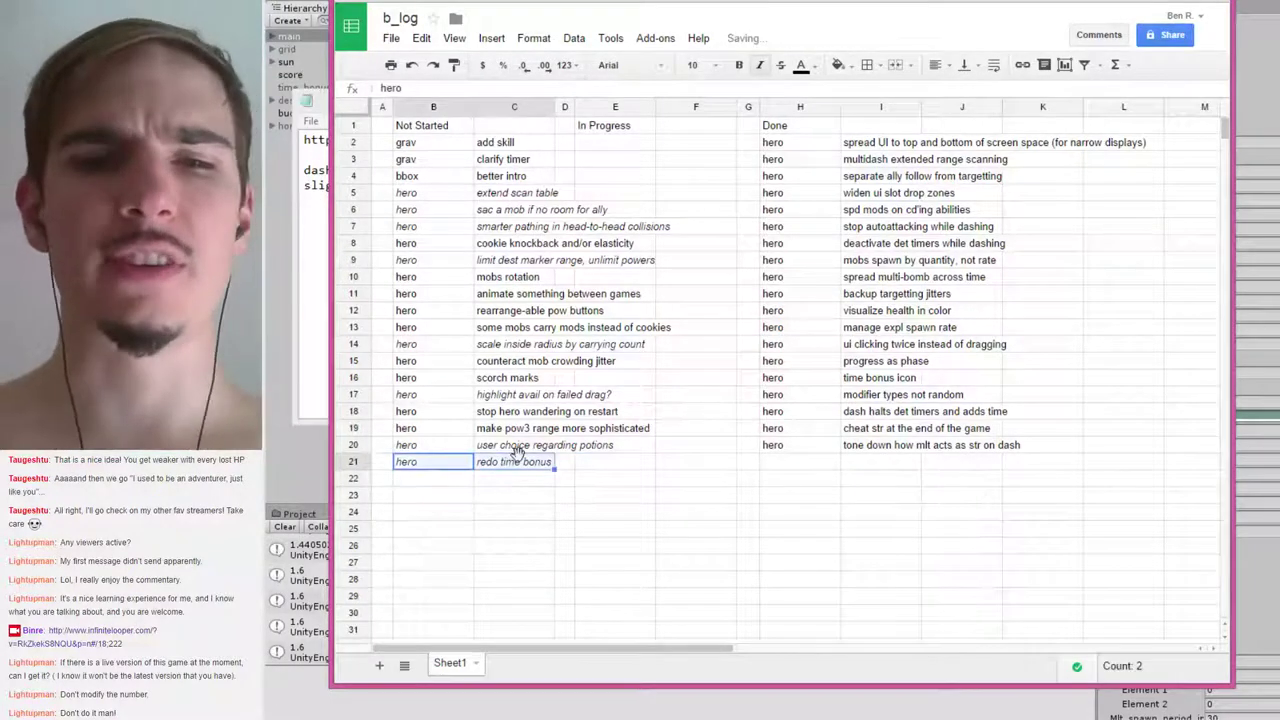
key("ctrl+b")
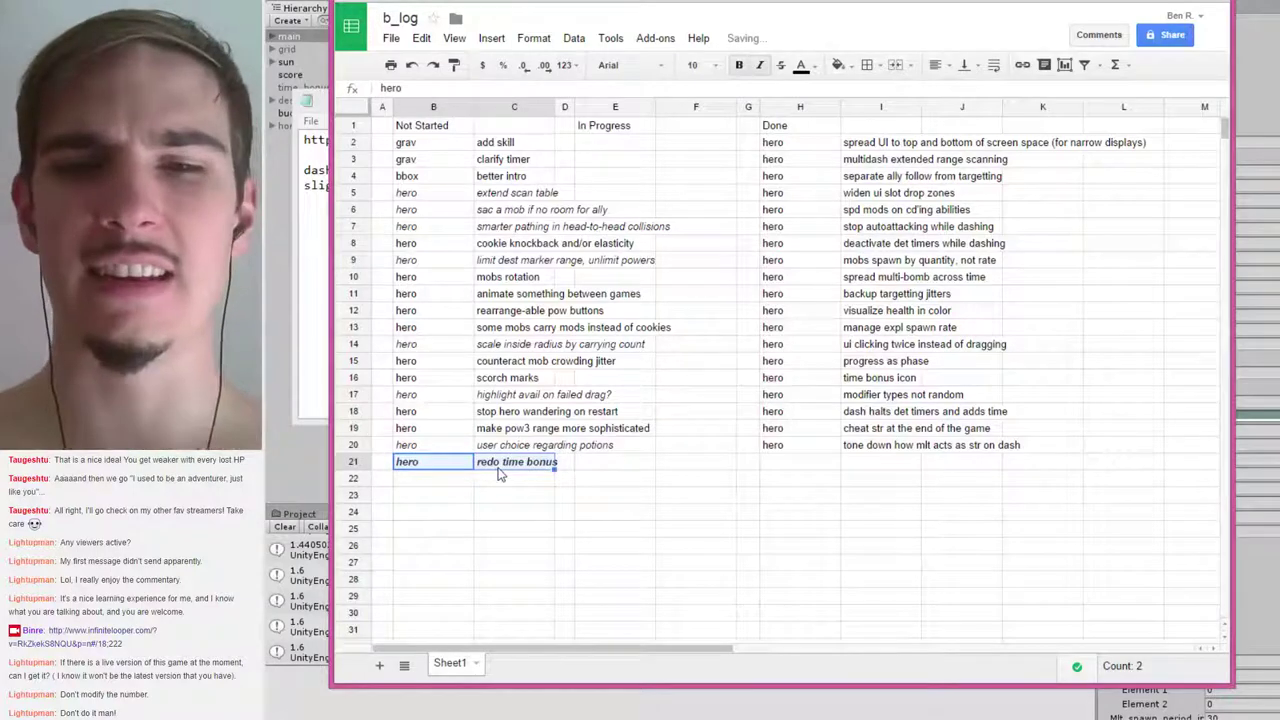
key("ctrl+i")
left_click(501, 481)
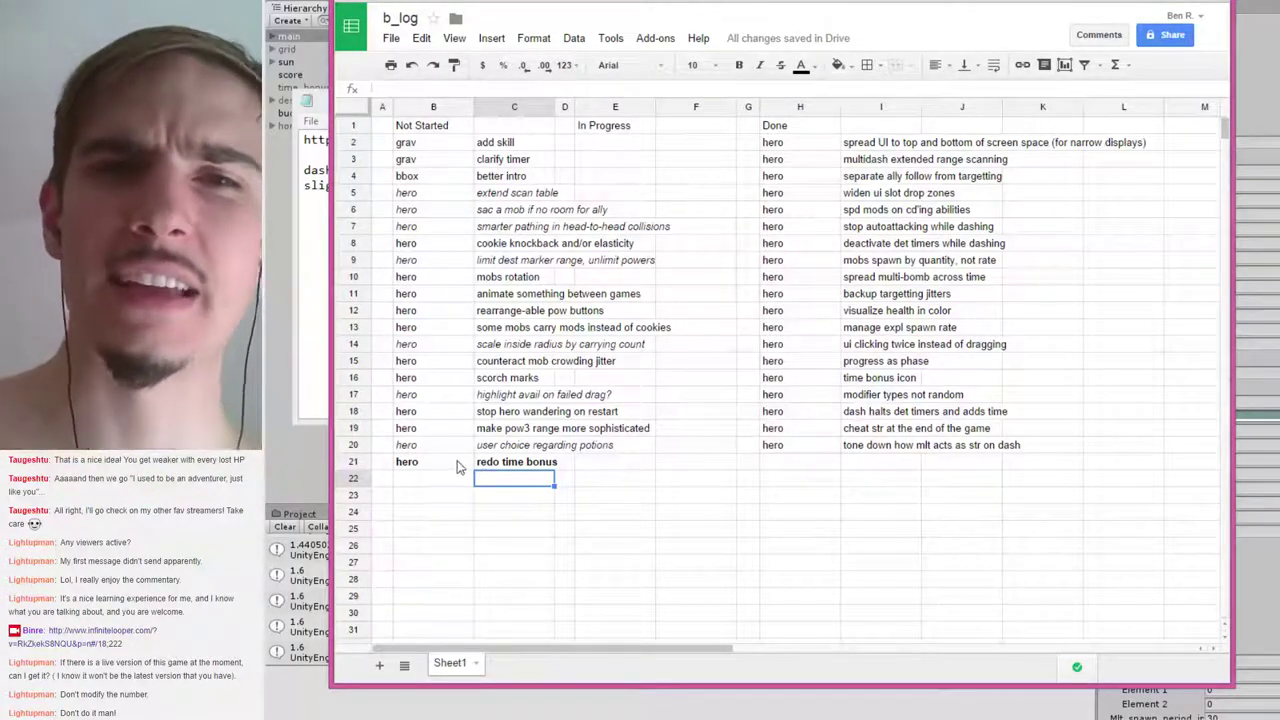
left_click_drag(457, 467, 491, 463)
left_click(519, 487)
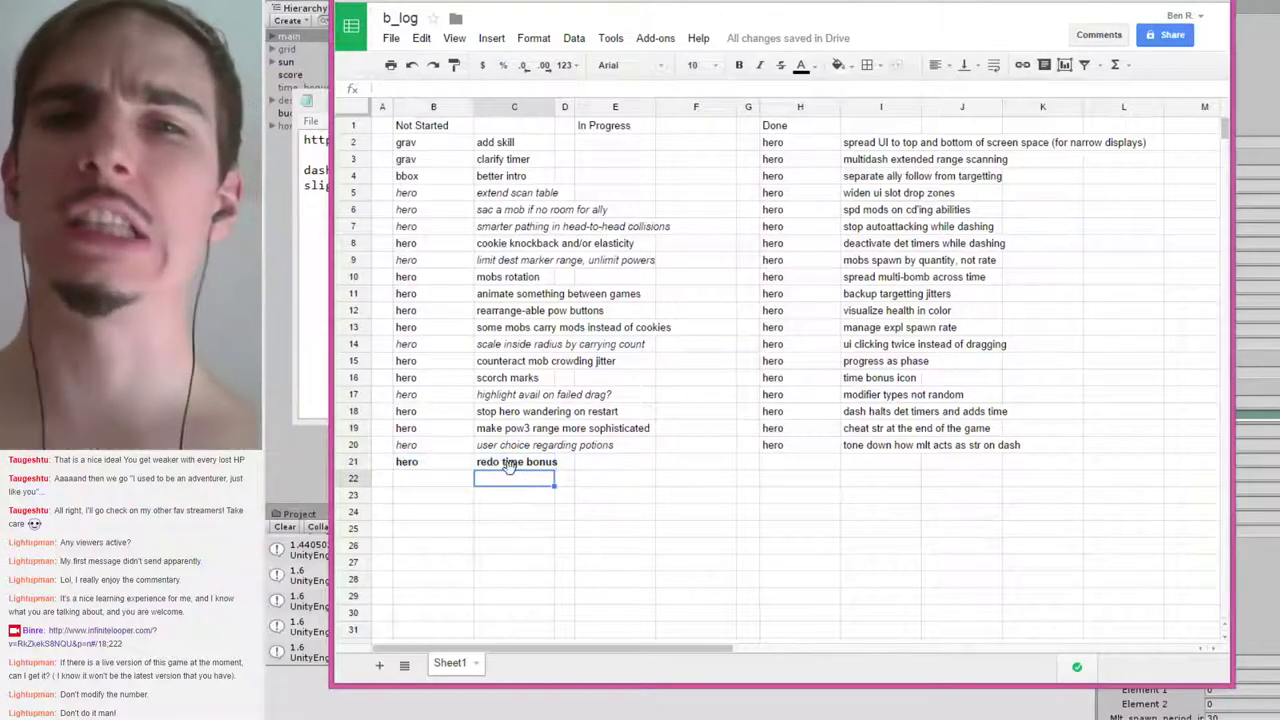
left_click_drag(441, 461, 490, 463)
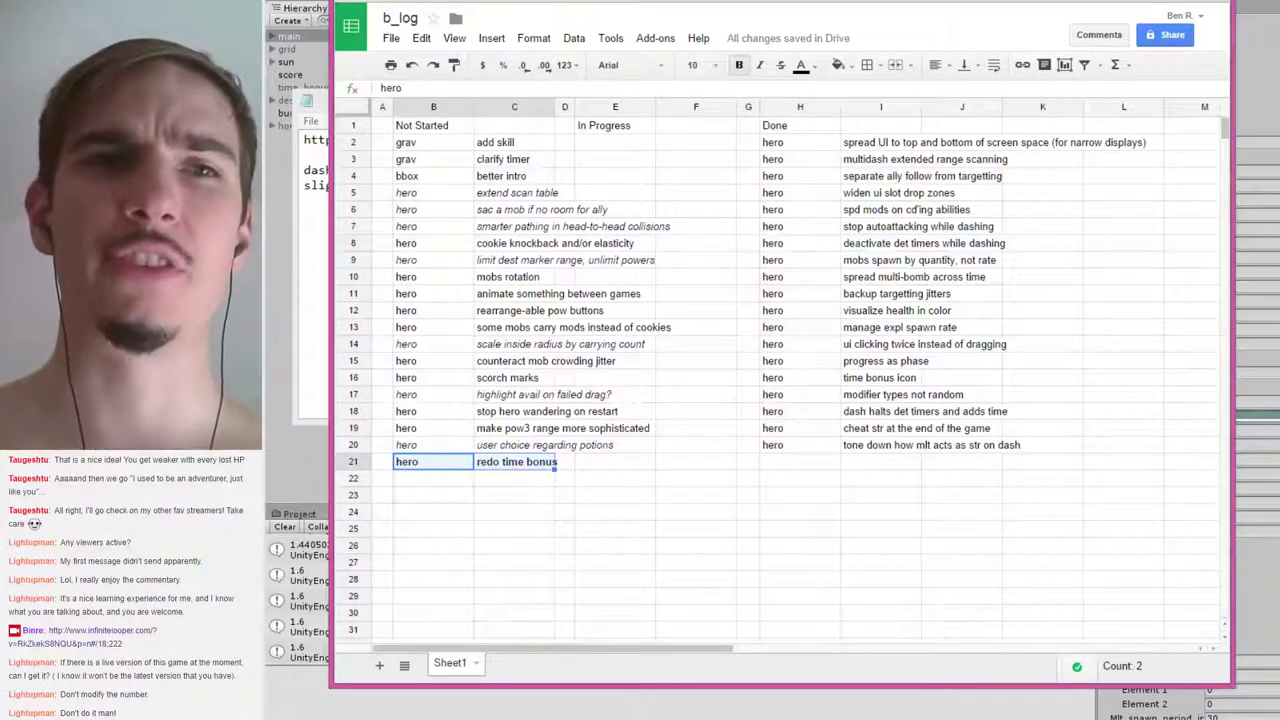
key("alt+Tab")
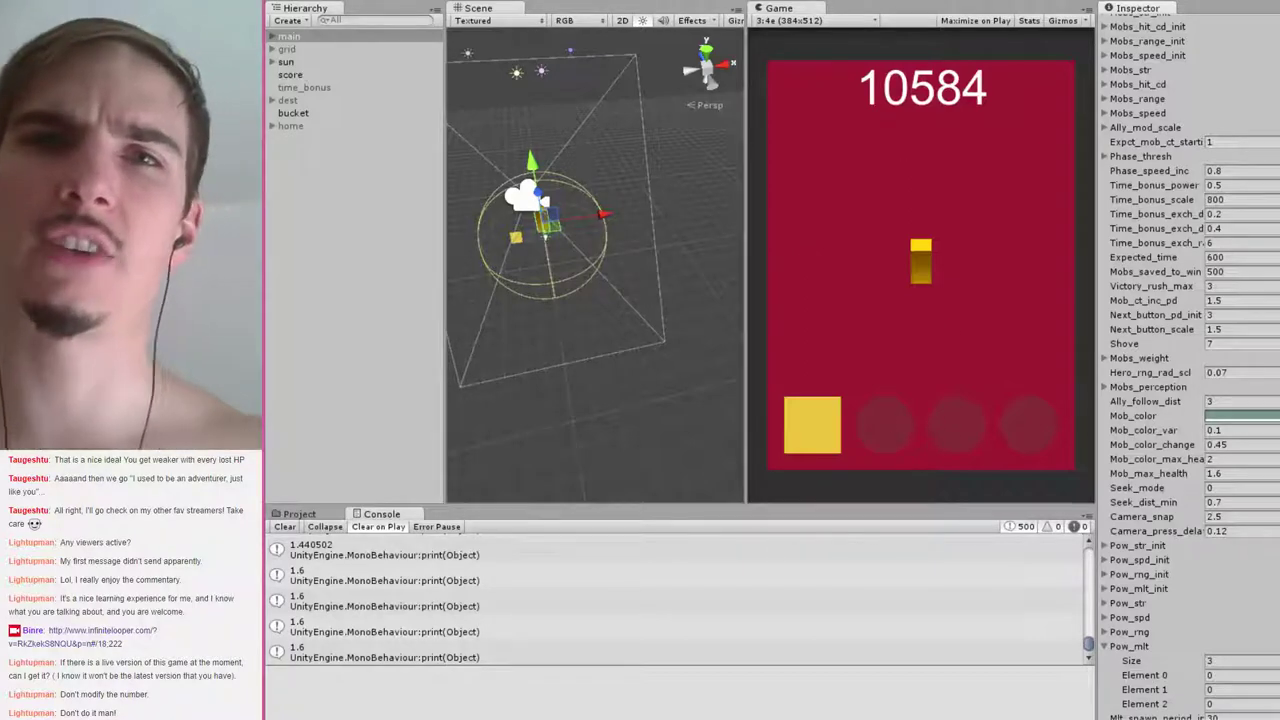
Check the dash radius note, set Dash_radius_scale to 0.21, and start a fresh playtest
key("ctrl+p")
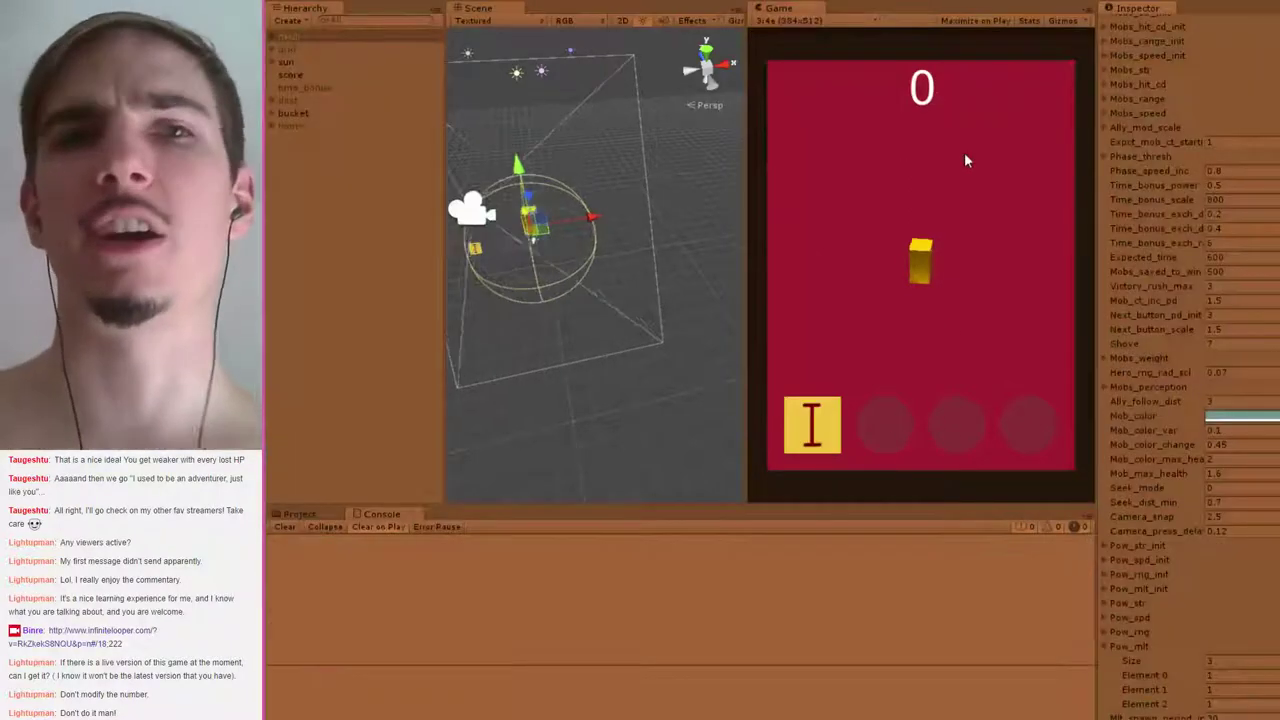
key("ctrl+p")
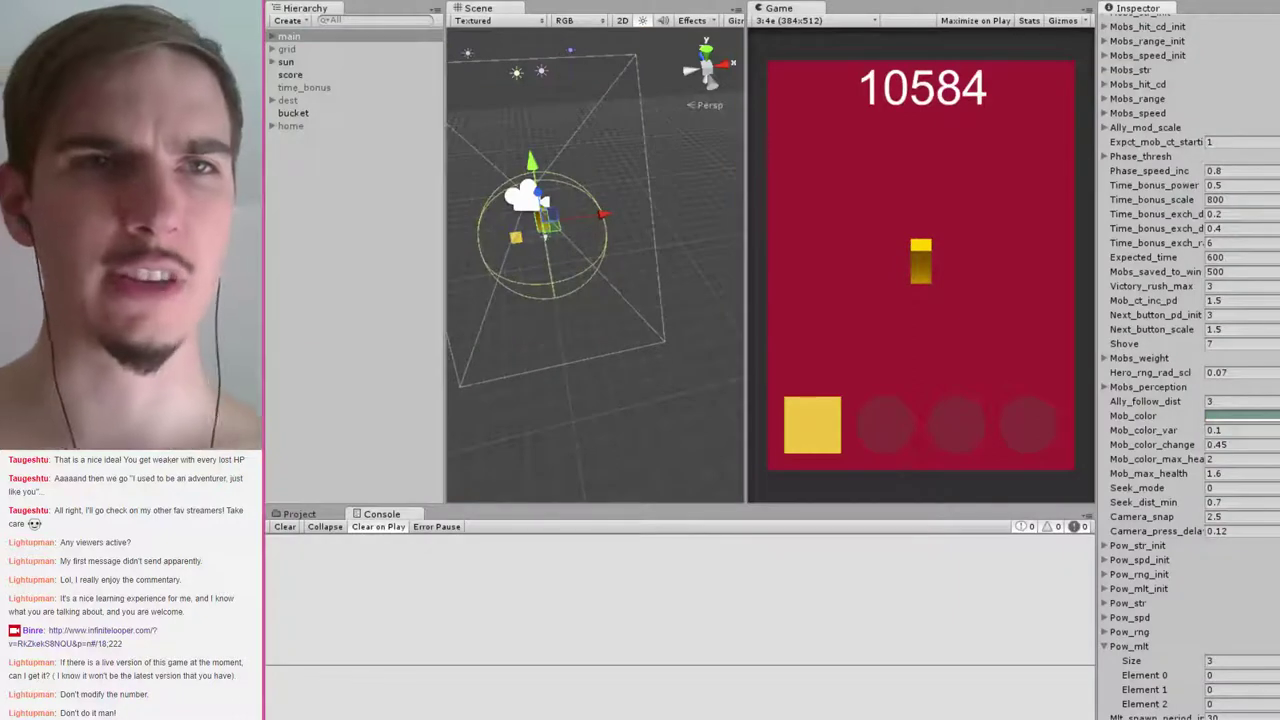
key("alt+Tab")
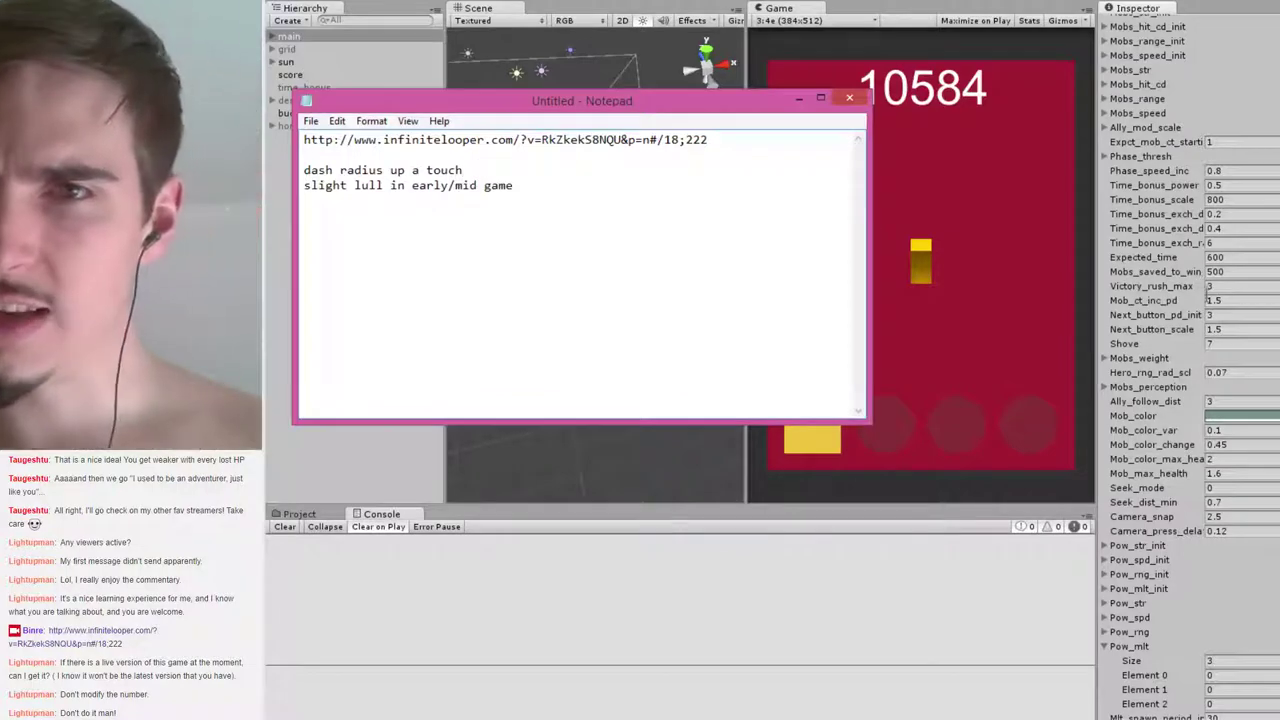
key("Up")
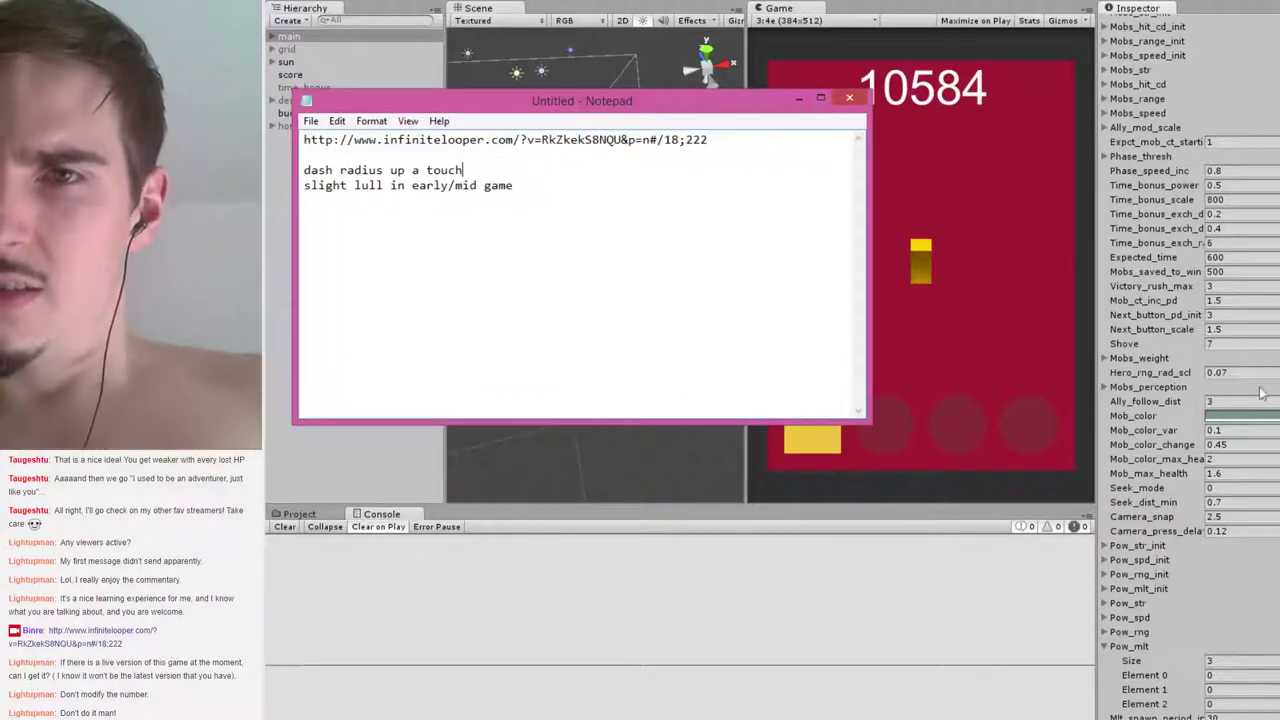
key("alt+Tab")
scroll(1190, 400, "down", 10)
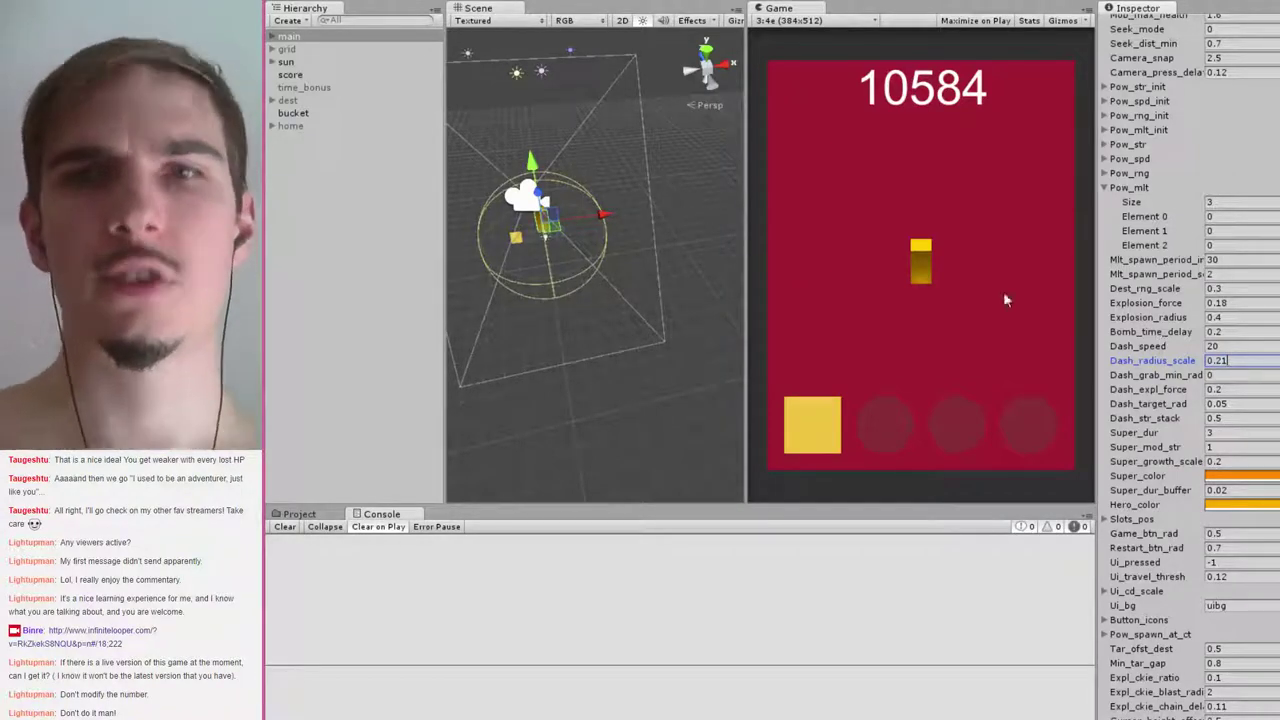
key("ctrl+p")
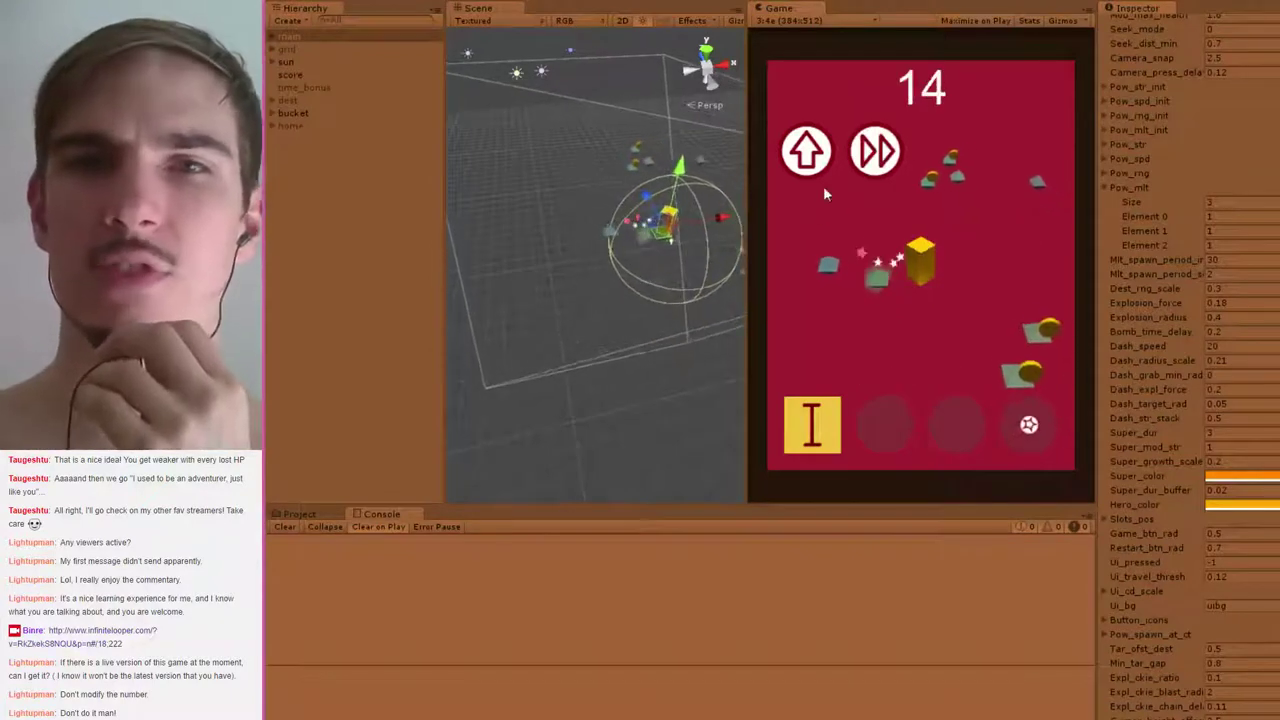
Store the fast-forward and new power-up pickups in slots, then fire the star power
left_click(813, 152)
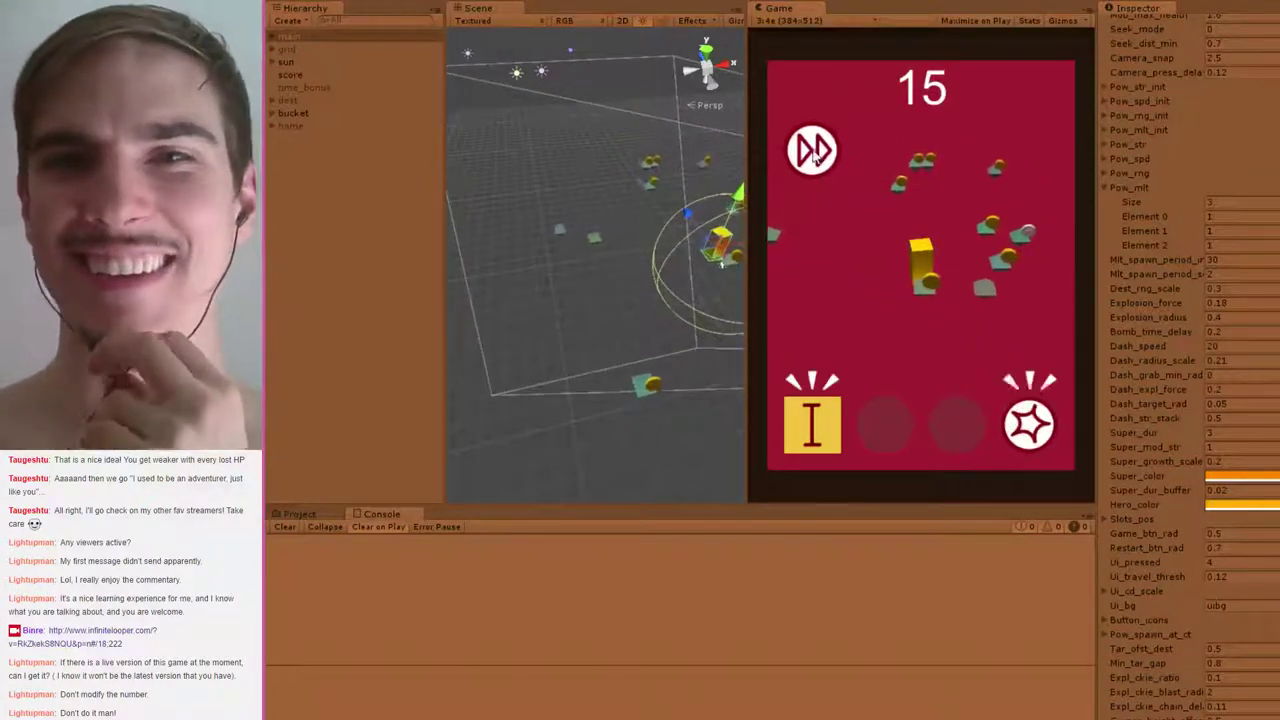
left_click_drag(813, 152, 1045, 440)
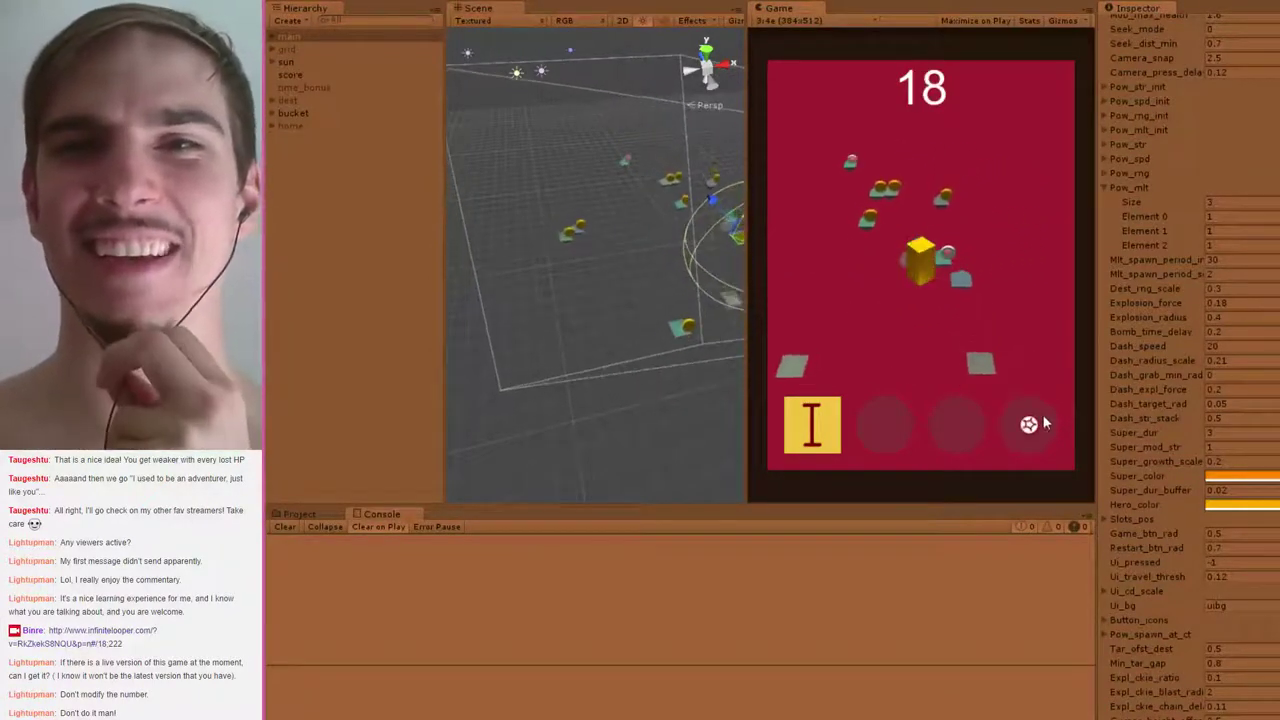
left_click(1055, 427)
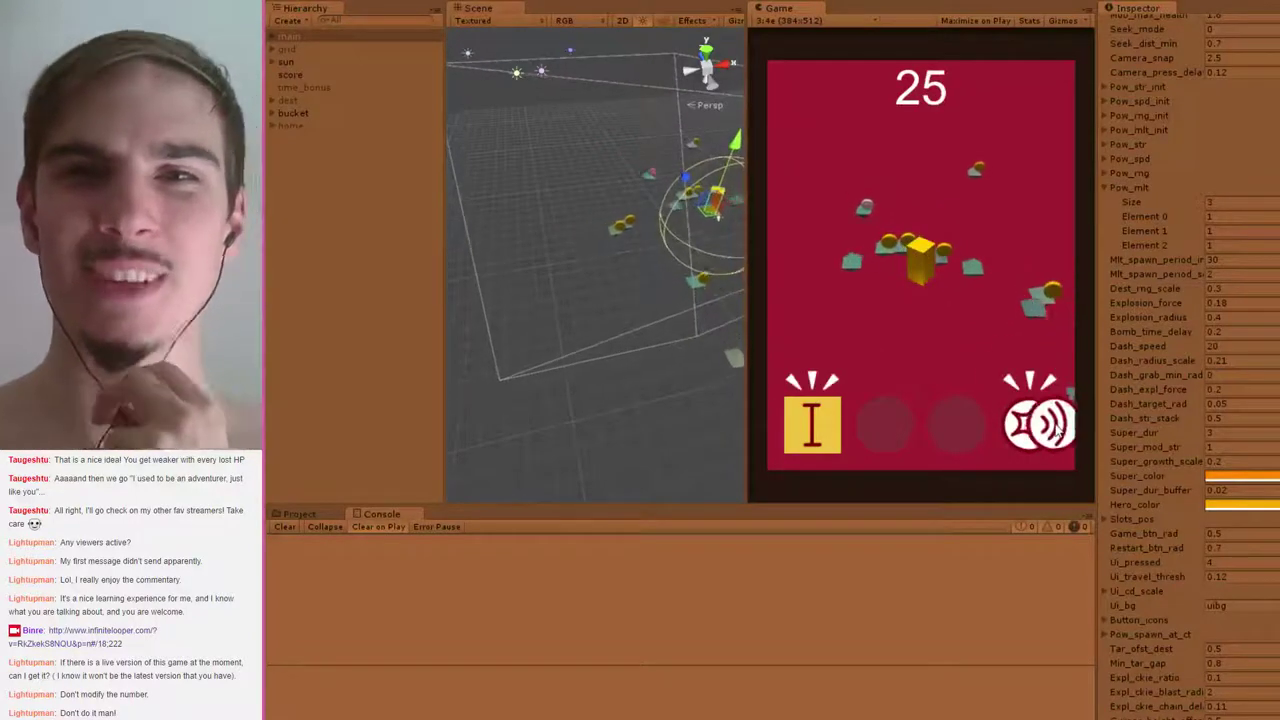
left_click_drag(1057, 428, 1040, 420)
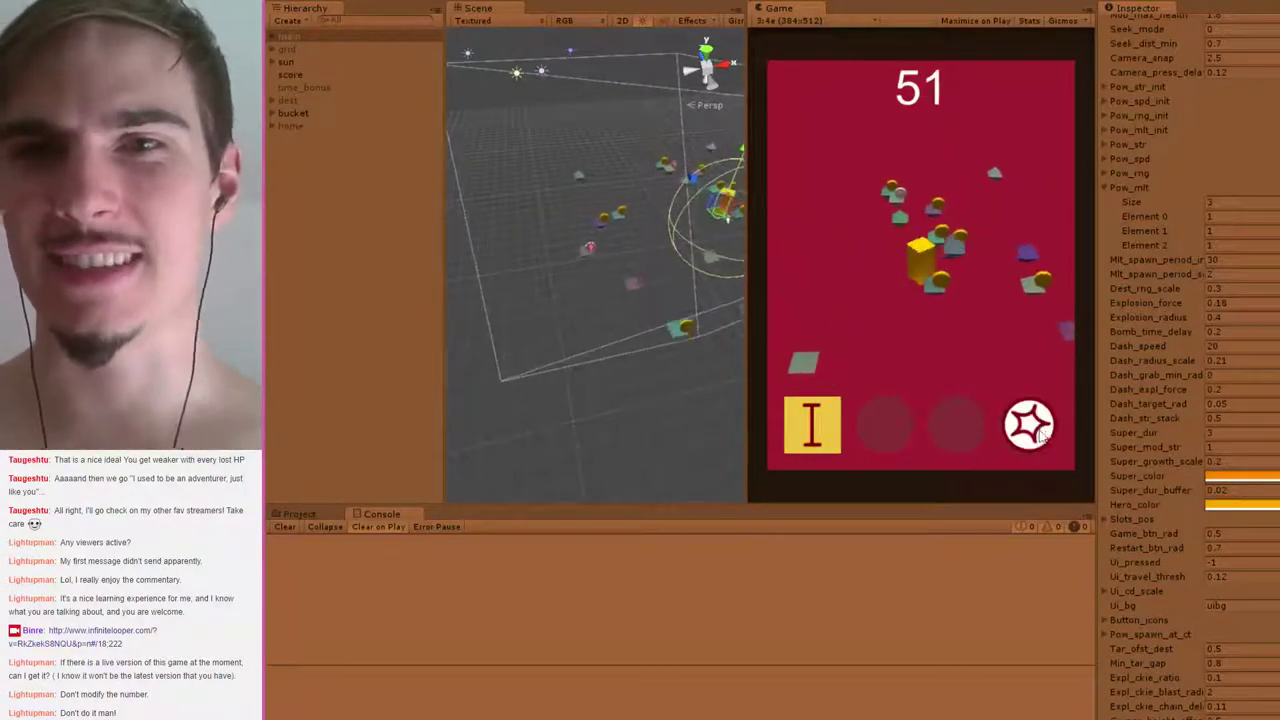
left_click(1030, 425)
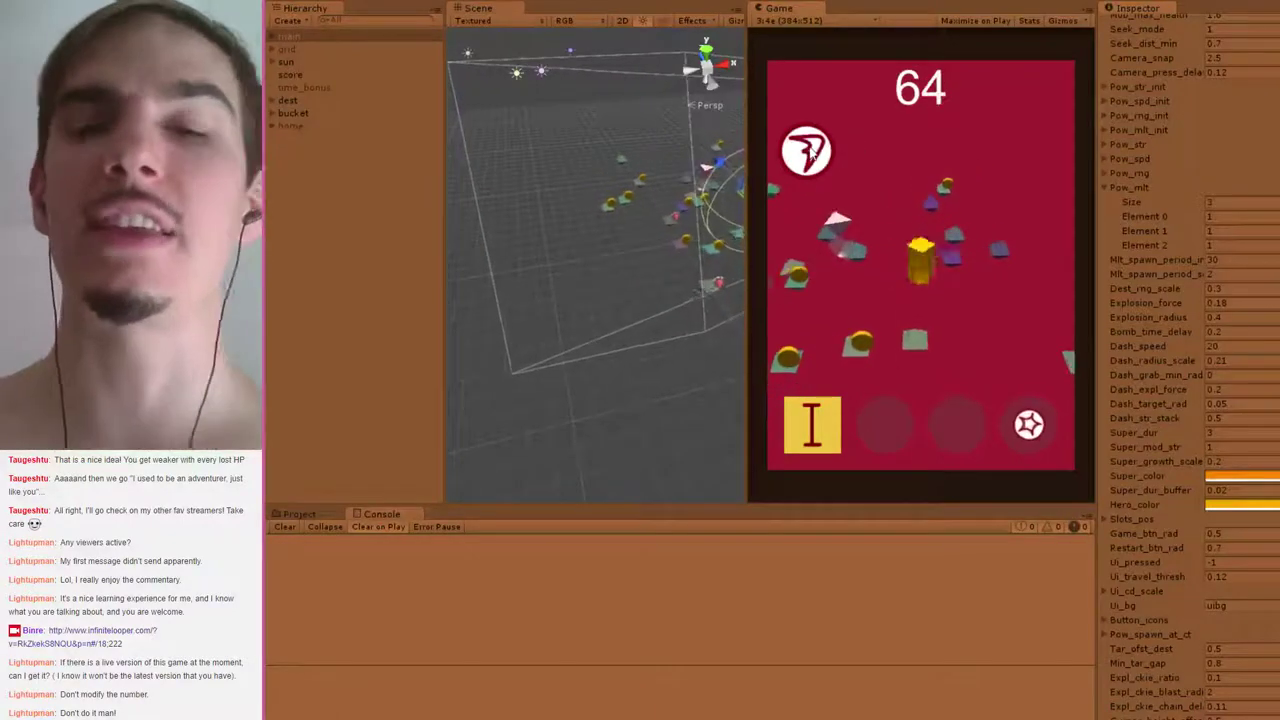
Collect the dash pickup, then alternate star and dash powers, slotting another fast-forward
left_click(808, 150)
left_click(957, 428)
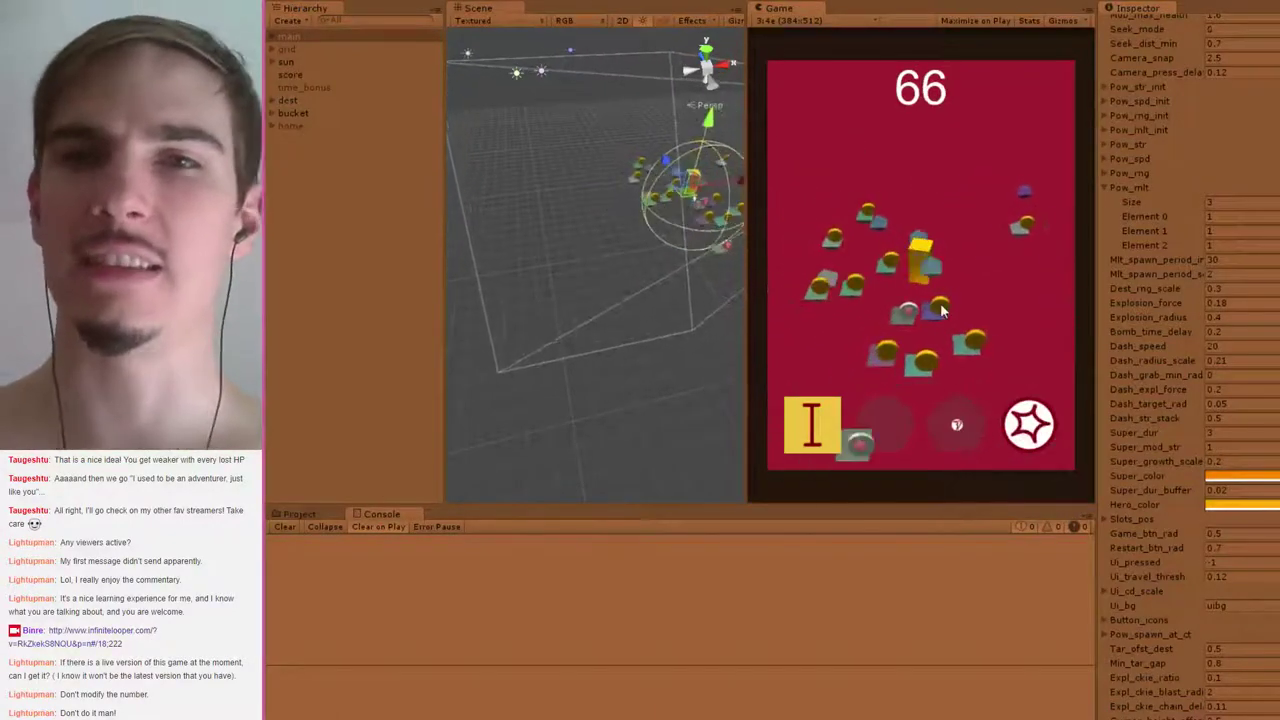
left_click(1020, 428)
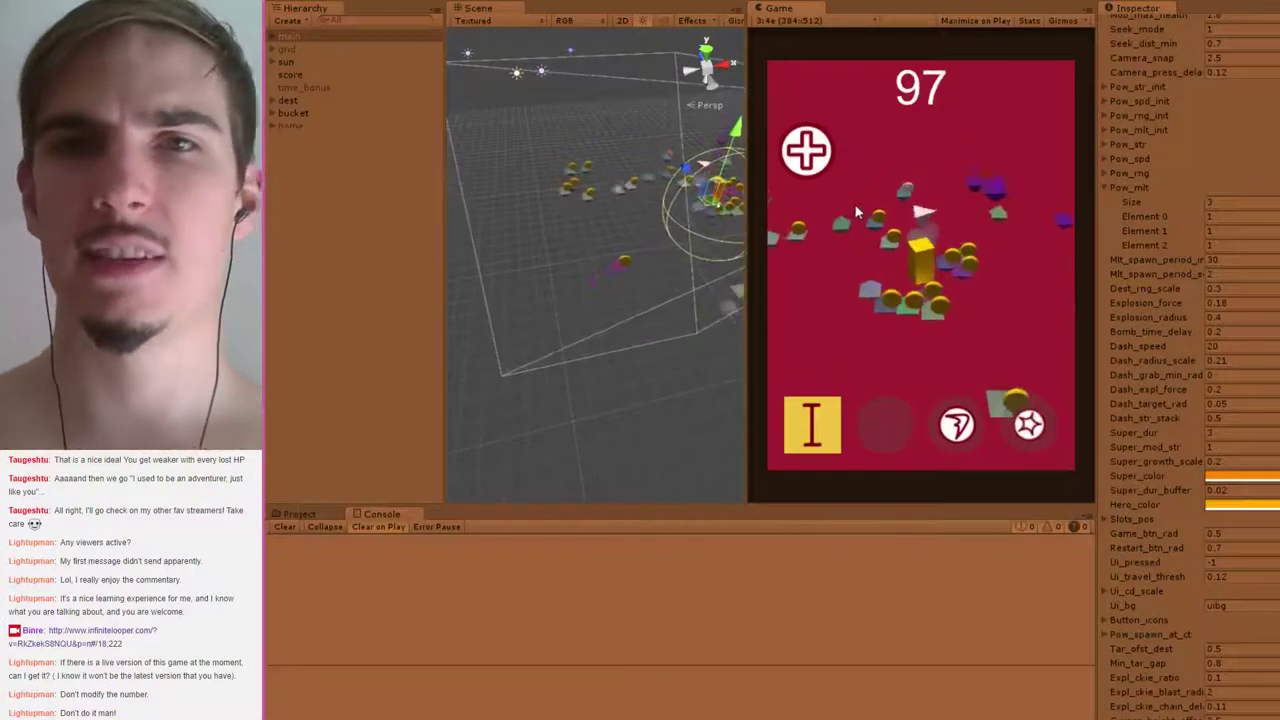
left_click(1028, 419)
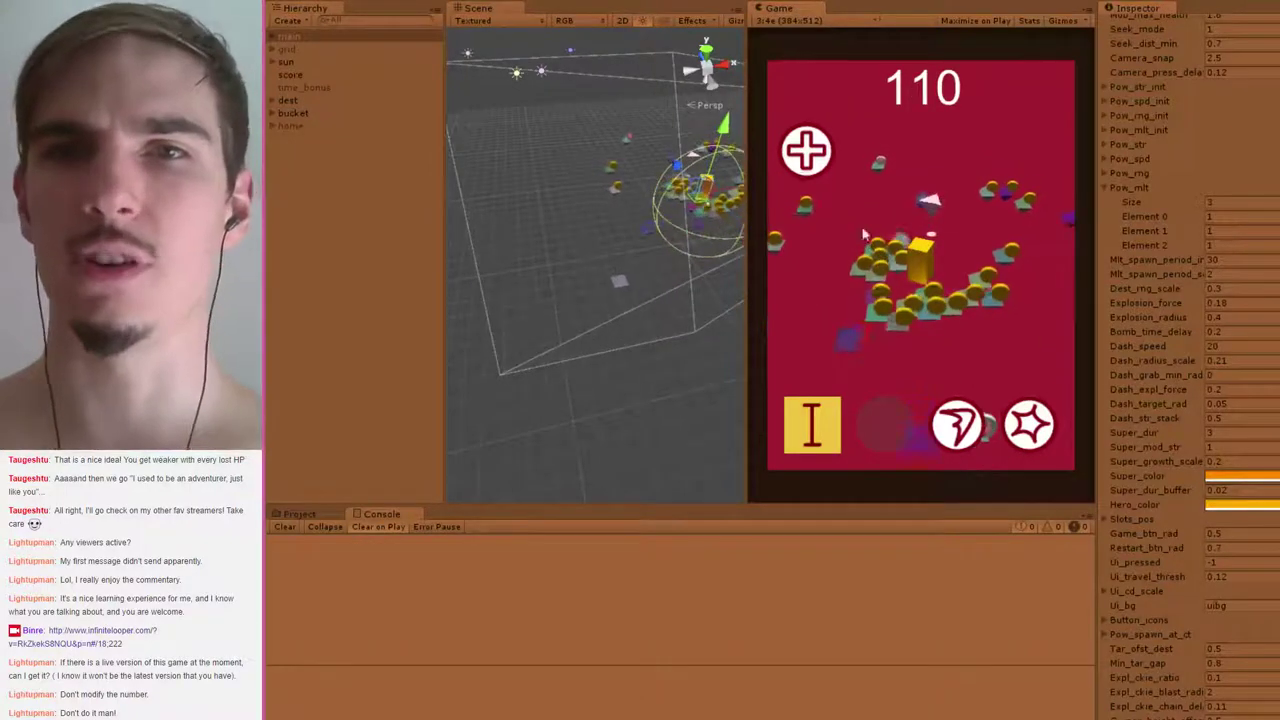
left_click(1030, 424)
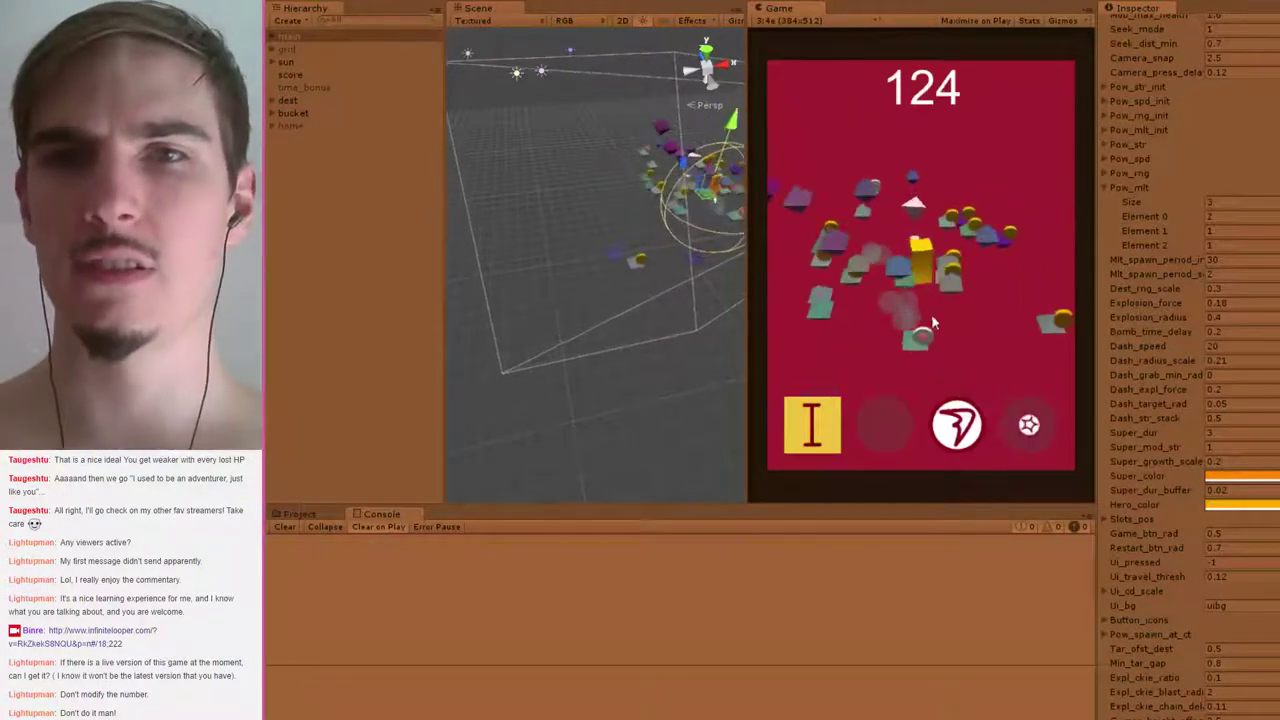
left_click(960, 320)
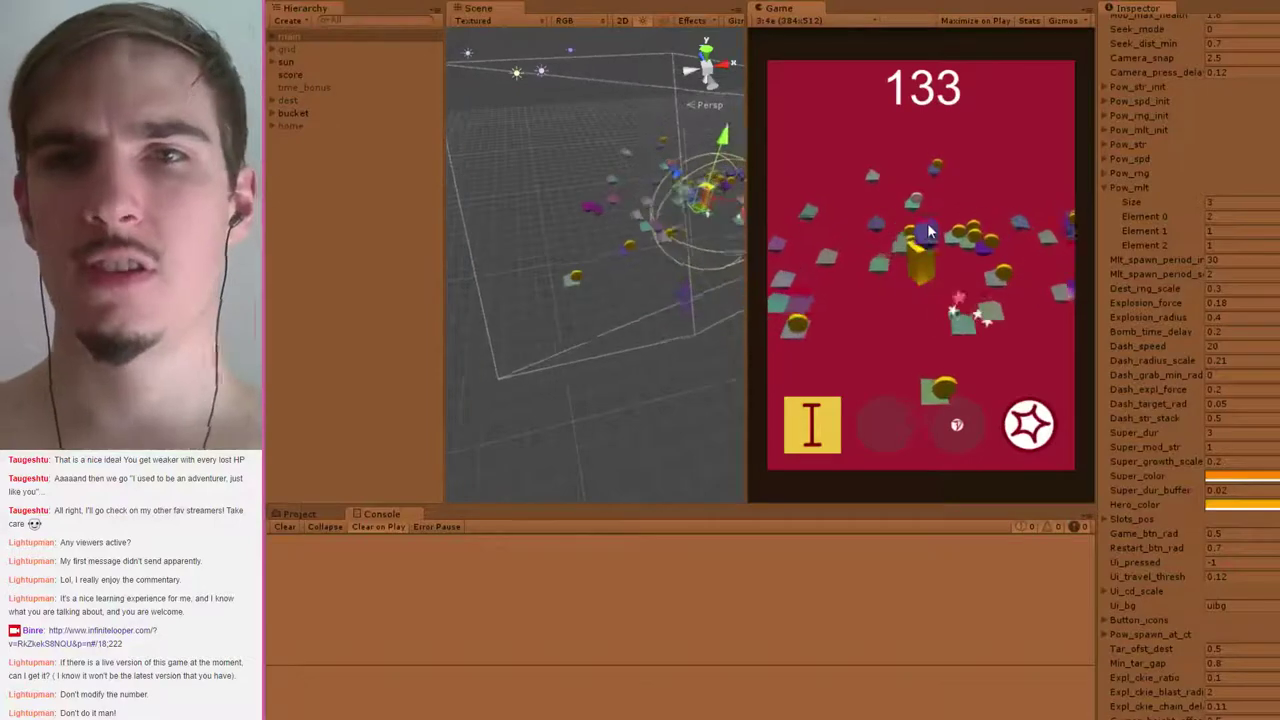
left_click(1030, 424)
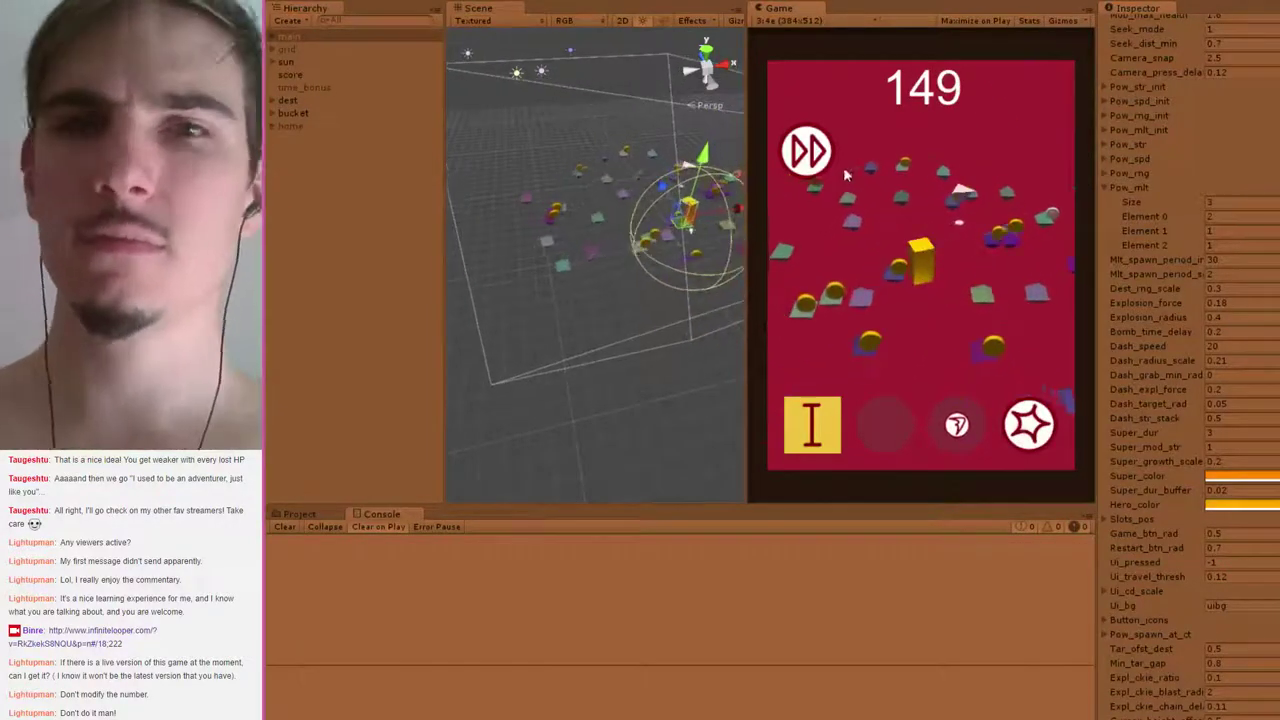
left_click_drag(845, 175, 980, 371)
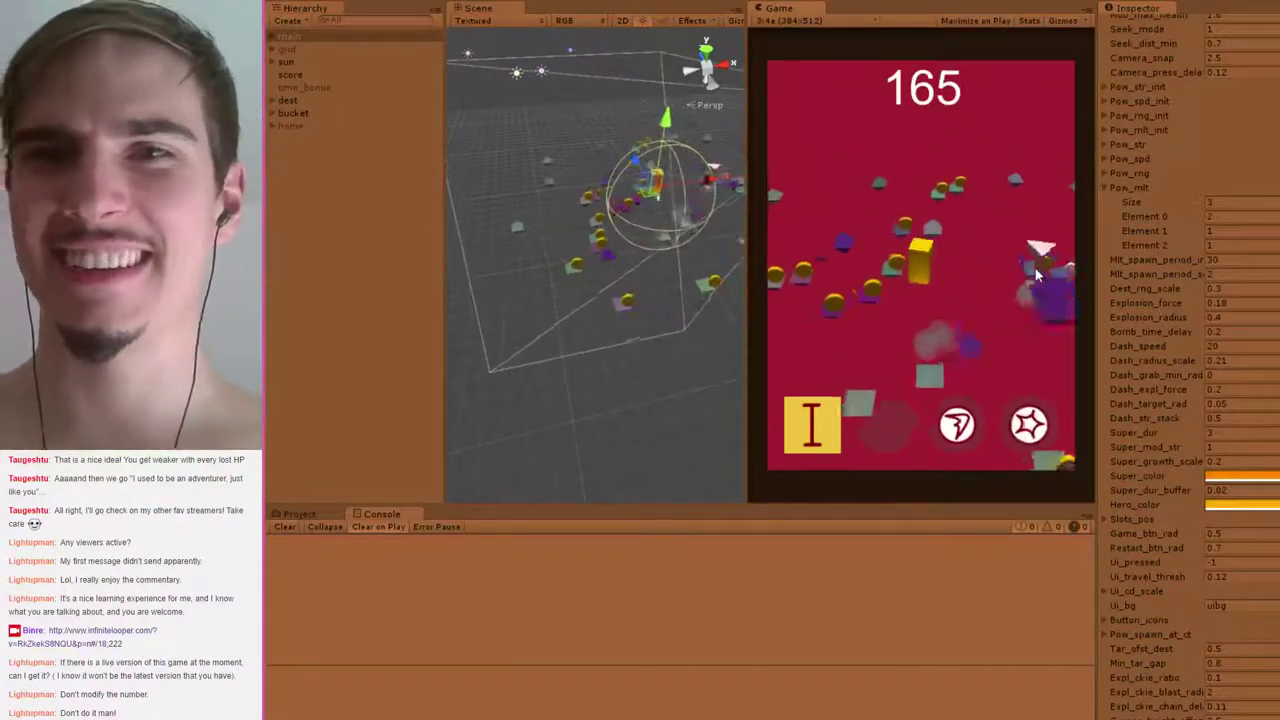
left_click(1016, 434)
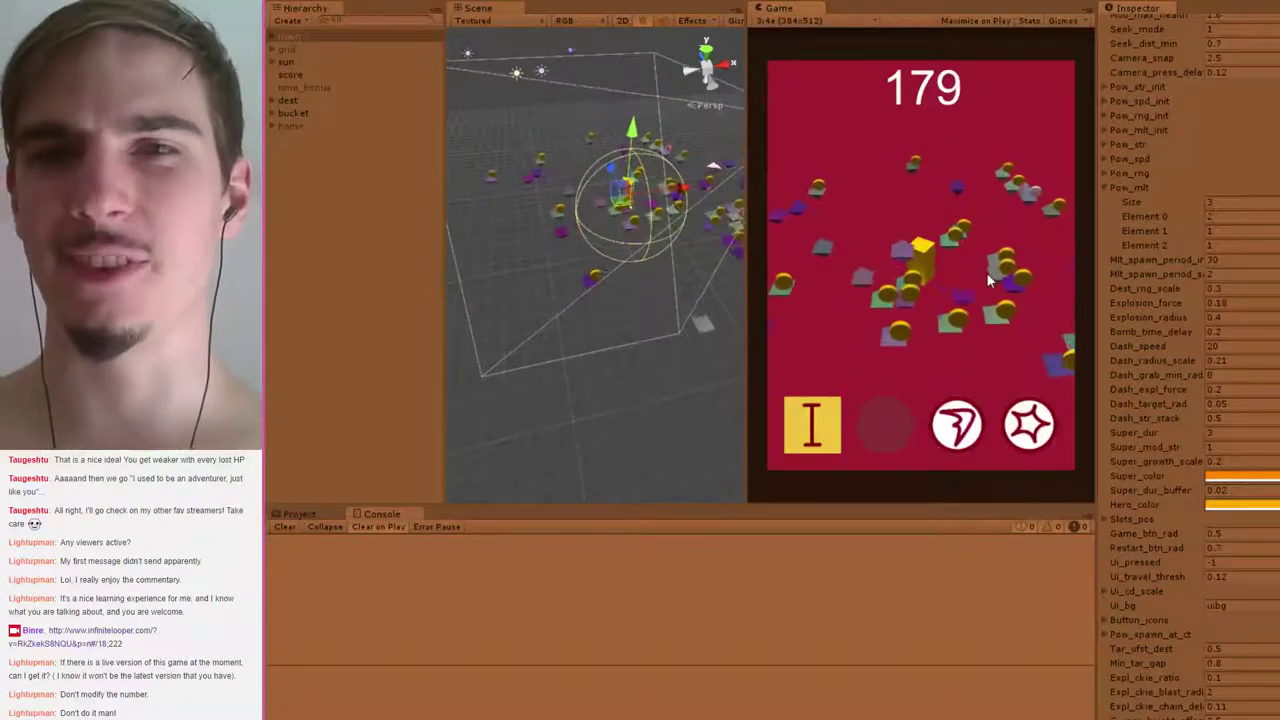
left_click(1026, 284)
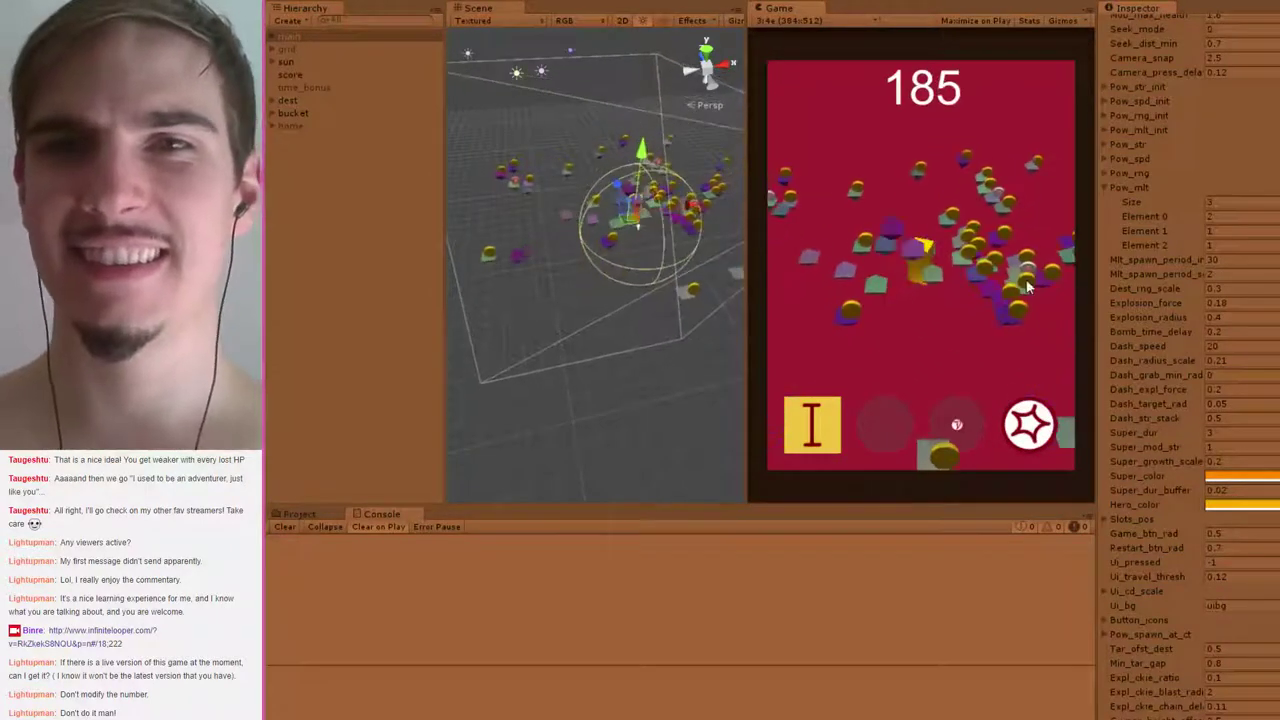
left_click(1028, 424)
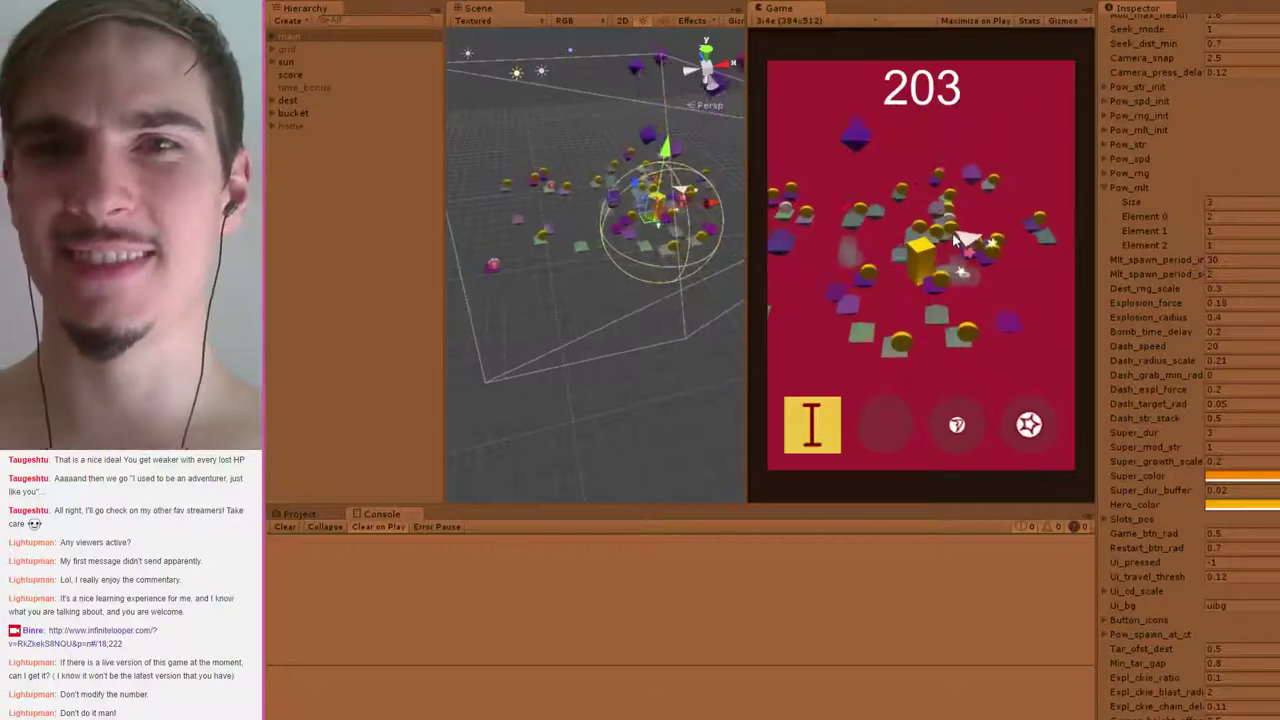
left_click(1032, 424)
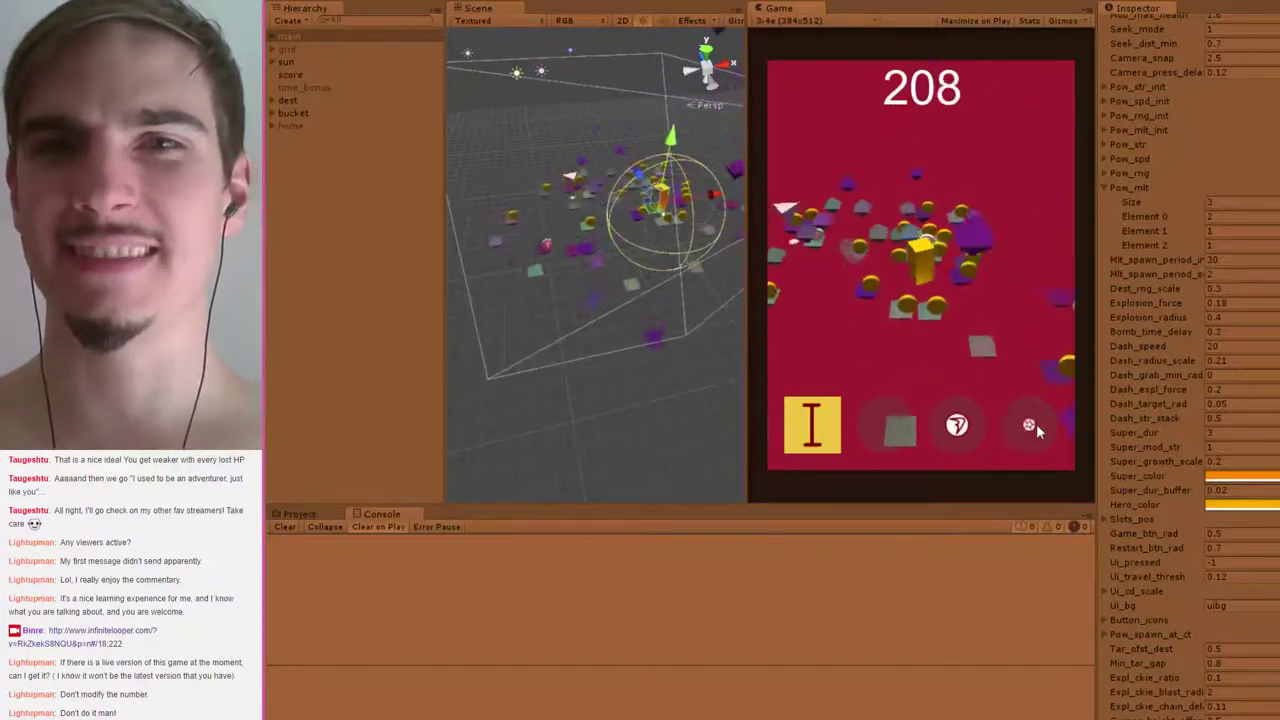
left_click(876, 240)
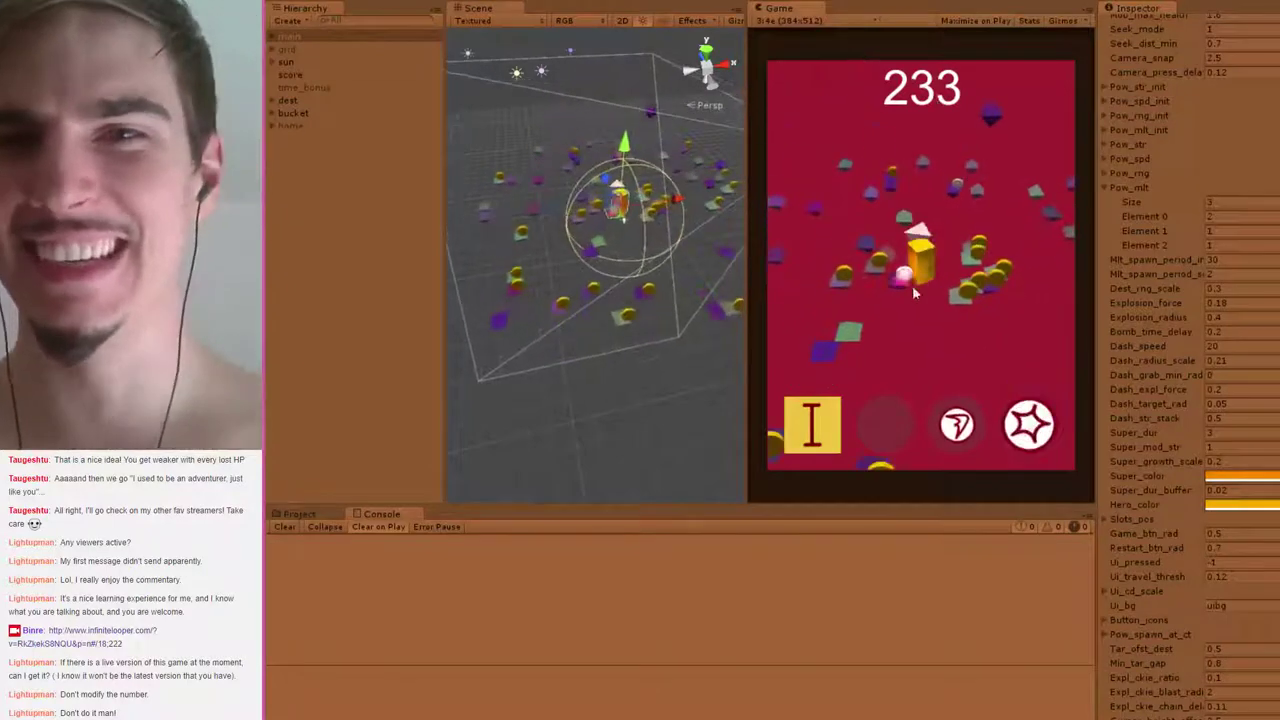
Keep alternating bomb and dash abilities to clear the swarm
left_click(1030, 428)
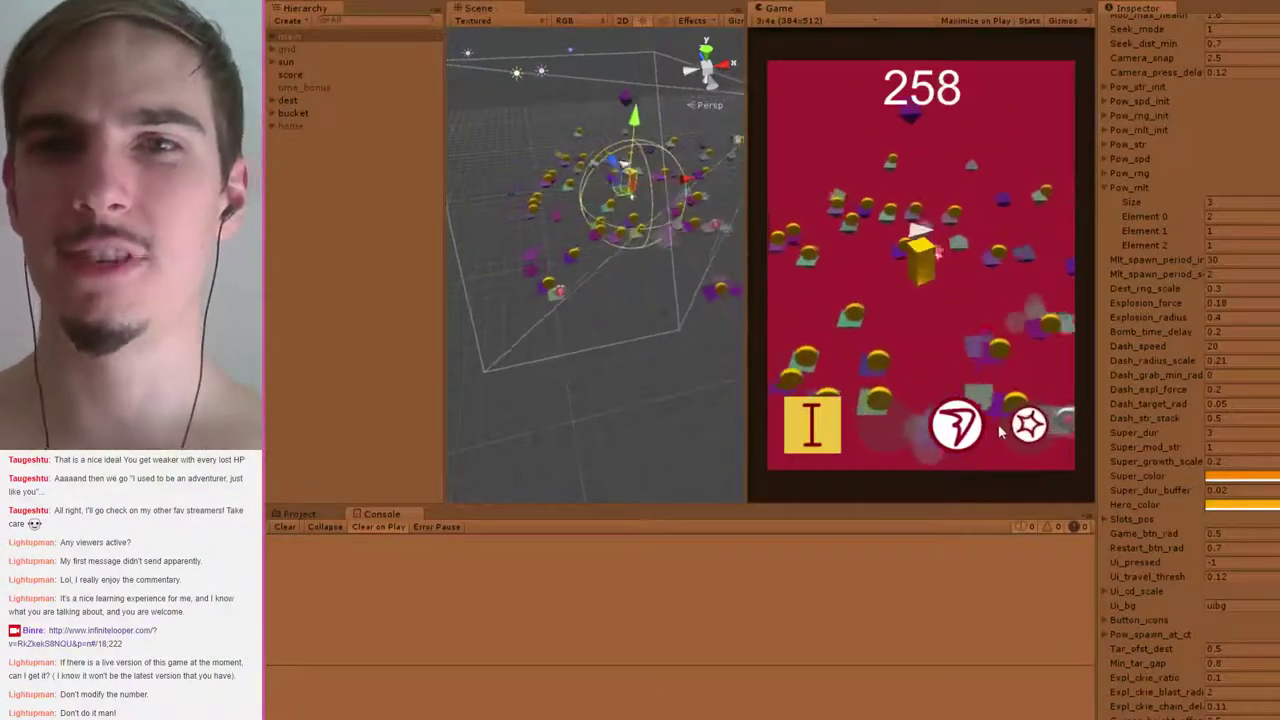
left_click(963, 422)
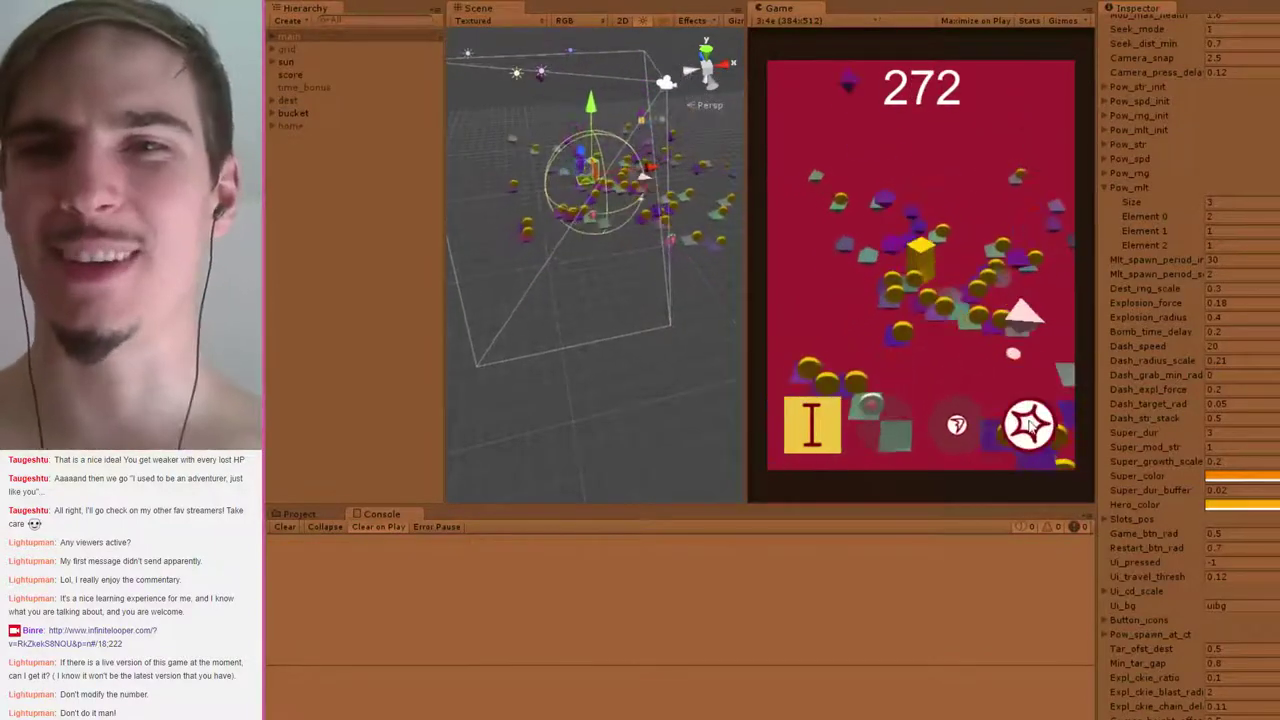
left_click(1030, 428)
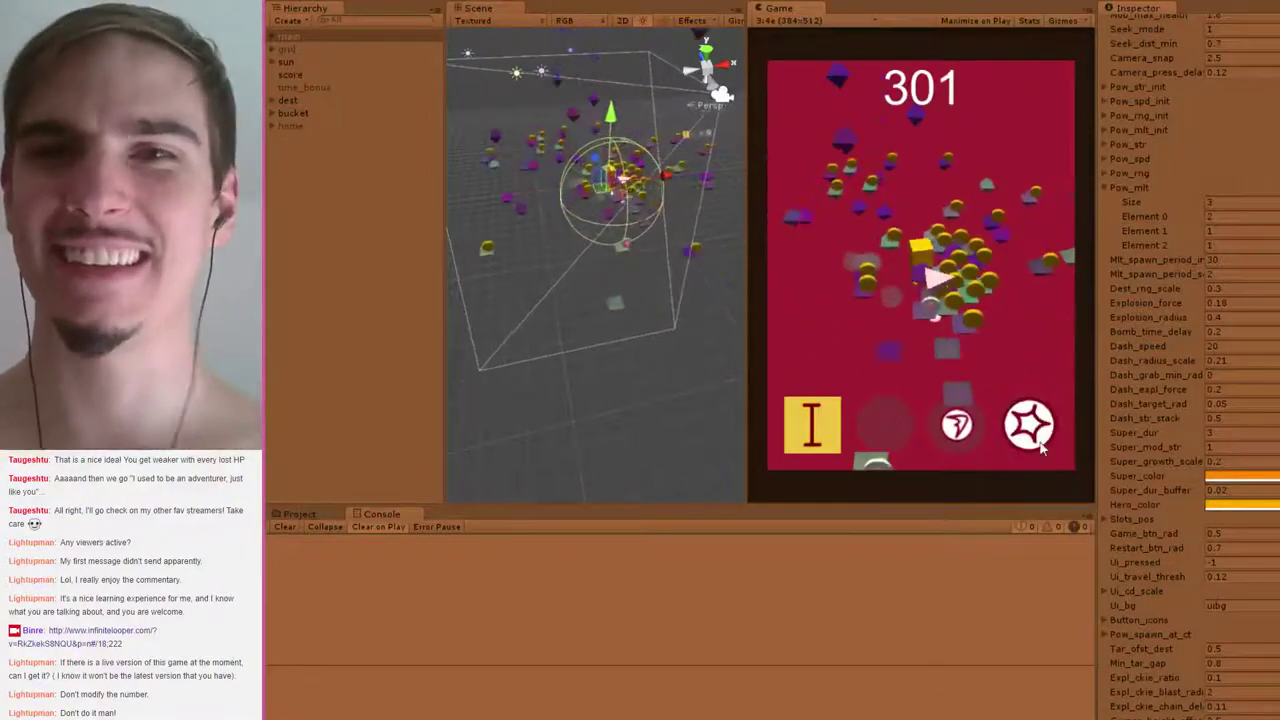
left_click(901, 355)
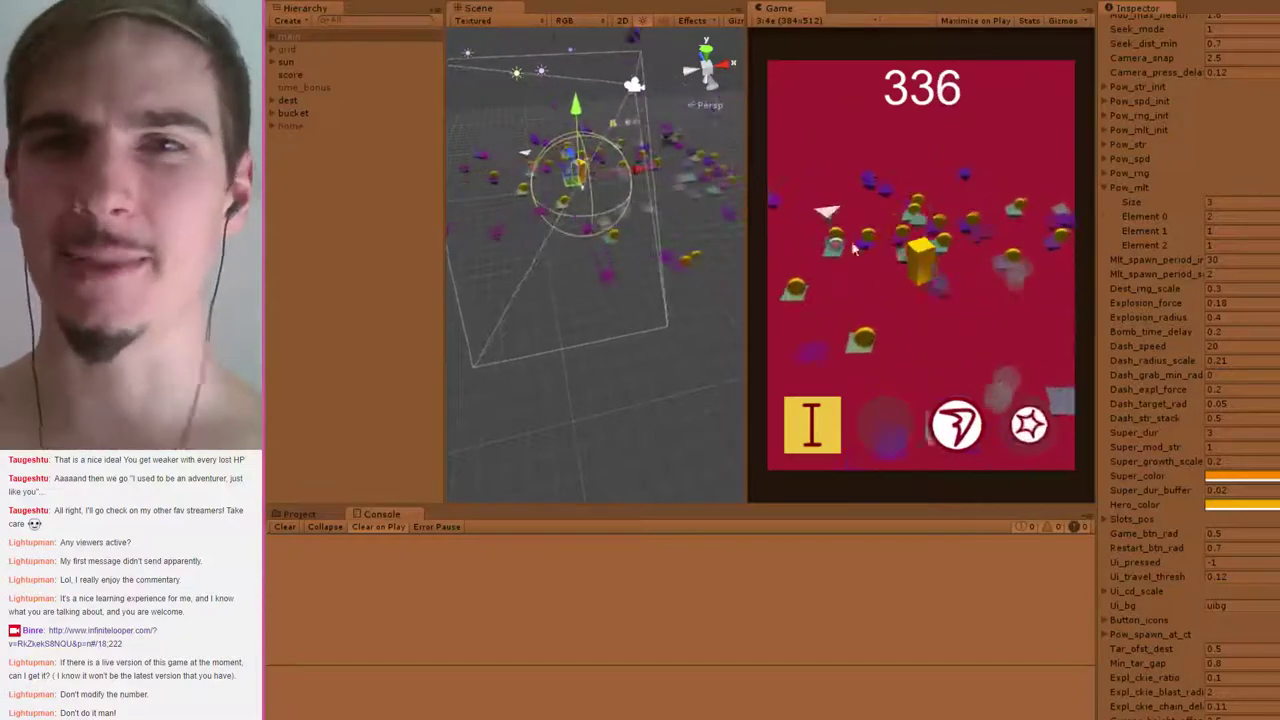
left_click(1031, 410)
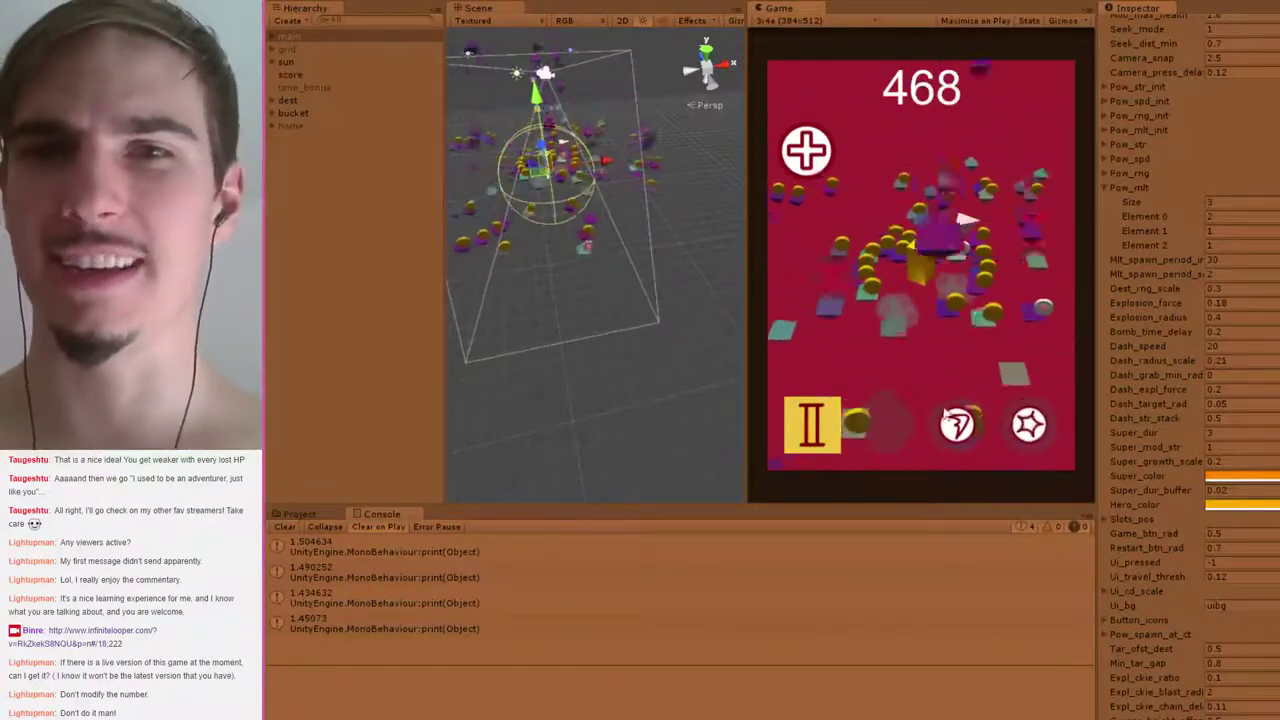
left_click(958, 430)
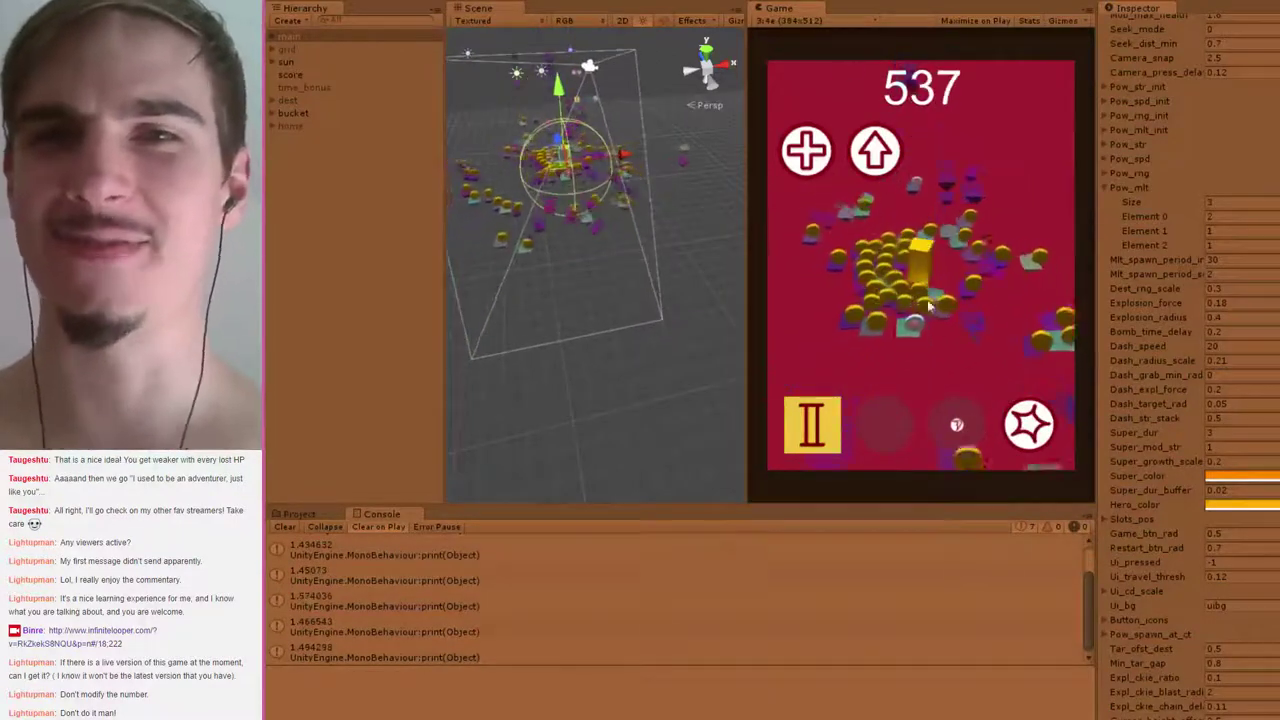
left_click(1031, 428)
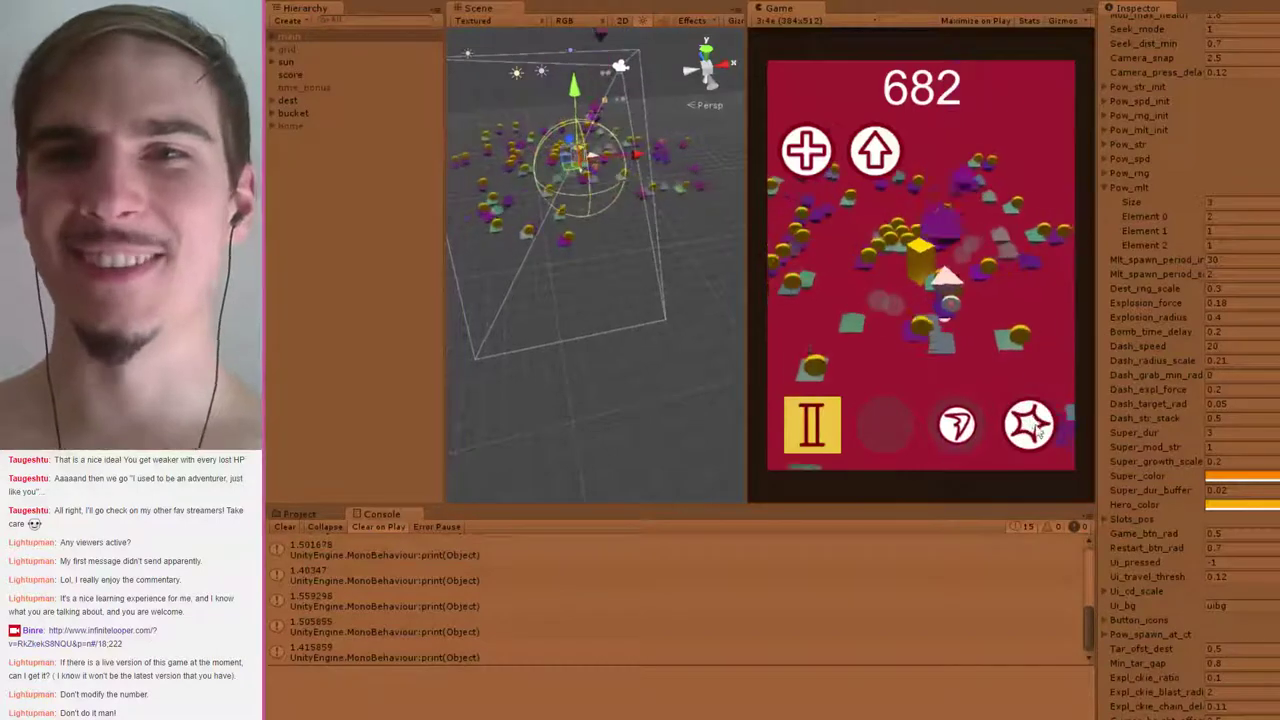
left_click(1031, 426)
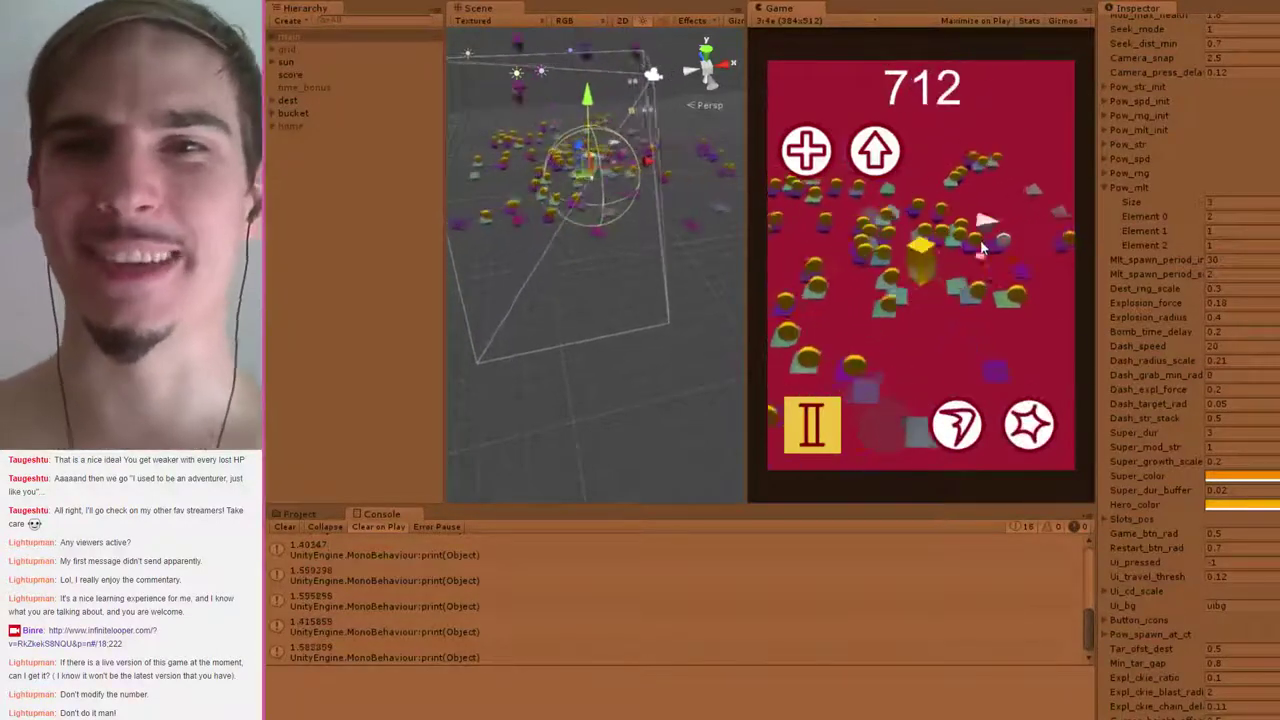
left_click(1020, 422)
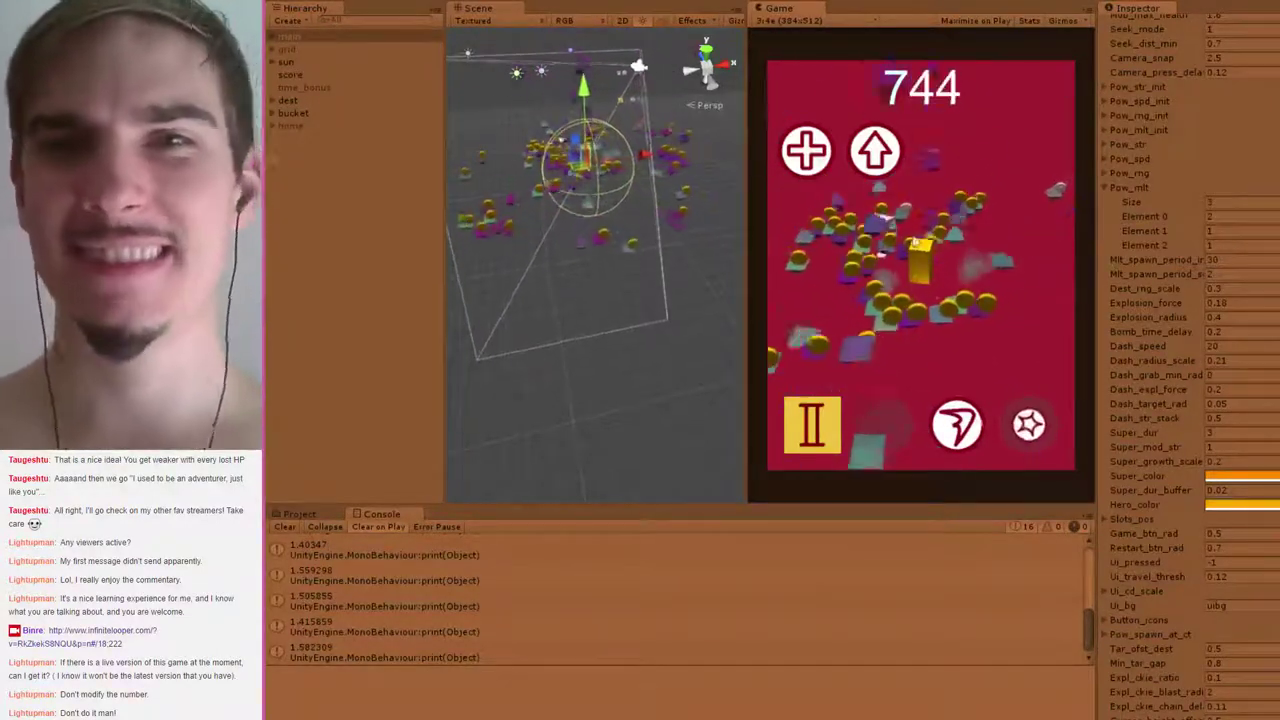
left_click(960, 428)
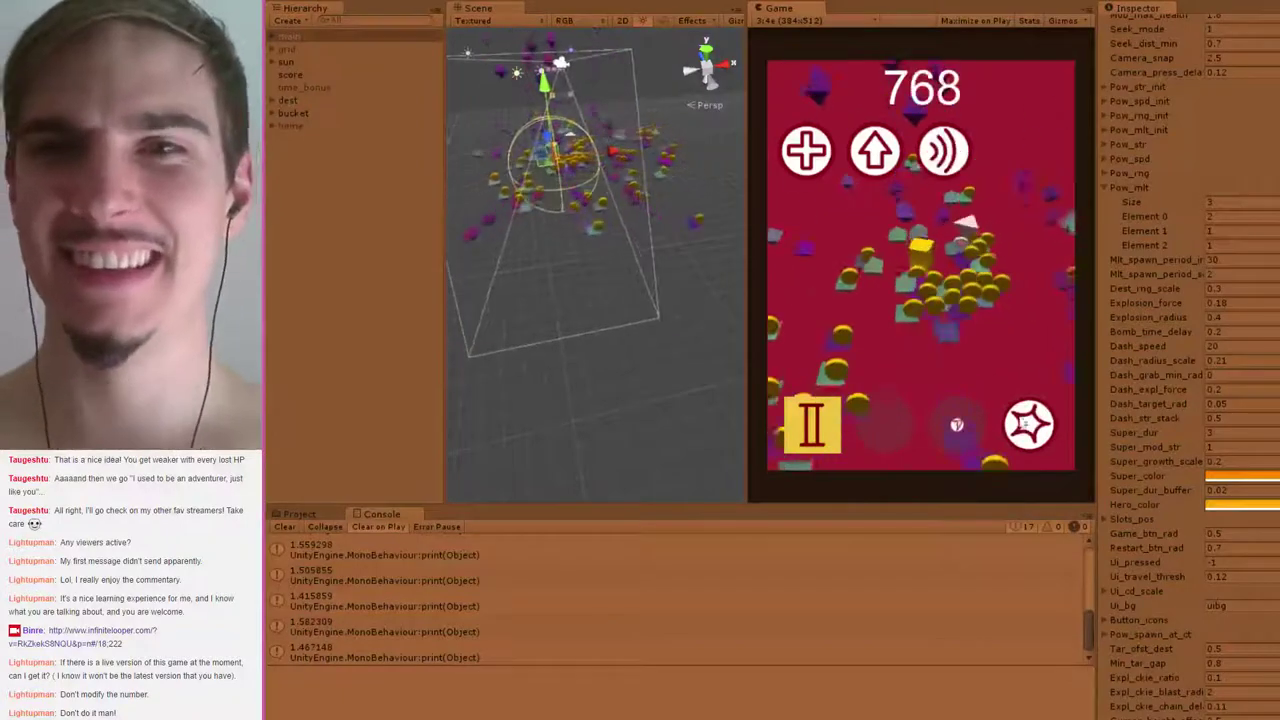
Use the plus, arrow and wave power-ups plus more bombs, reaching 1564 and level III
left_click(810, 148)
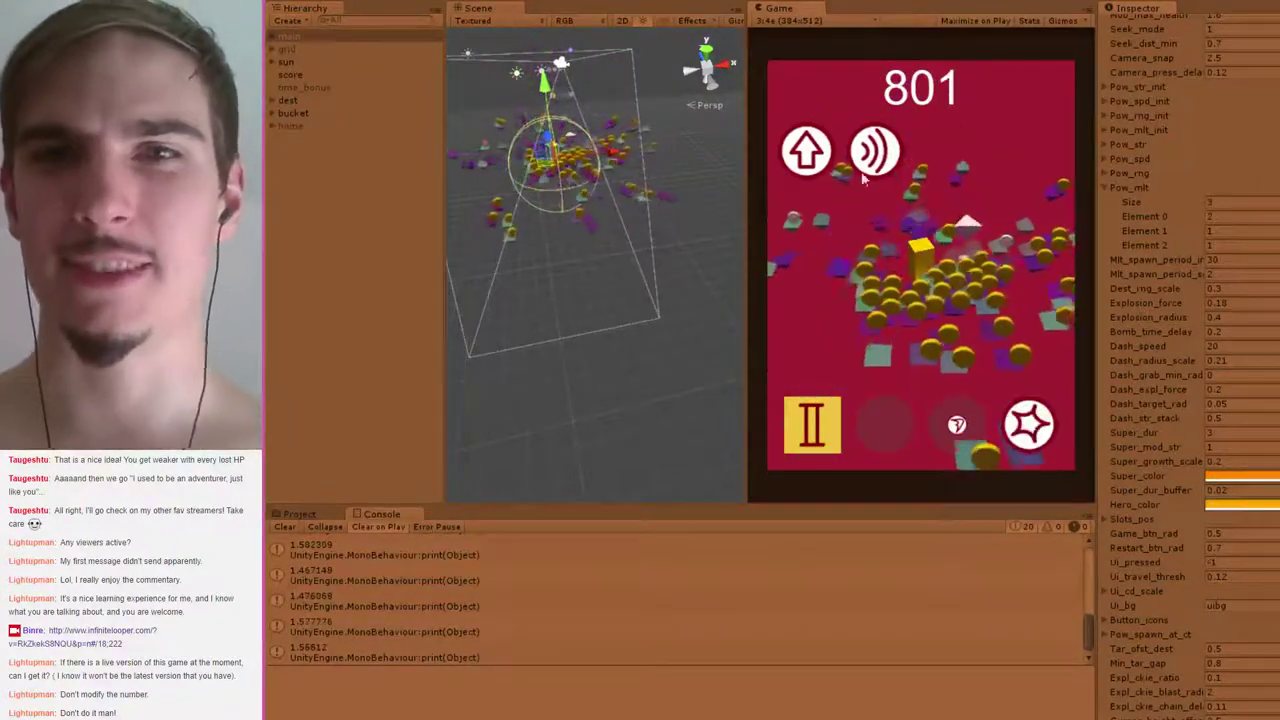
left_click(800, 140)
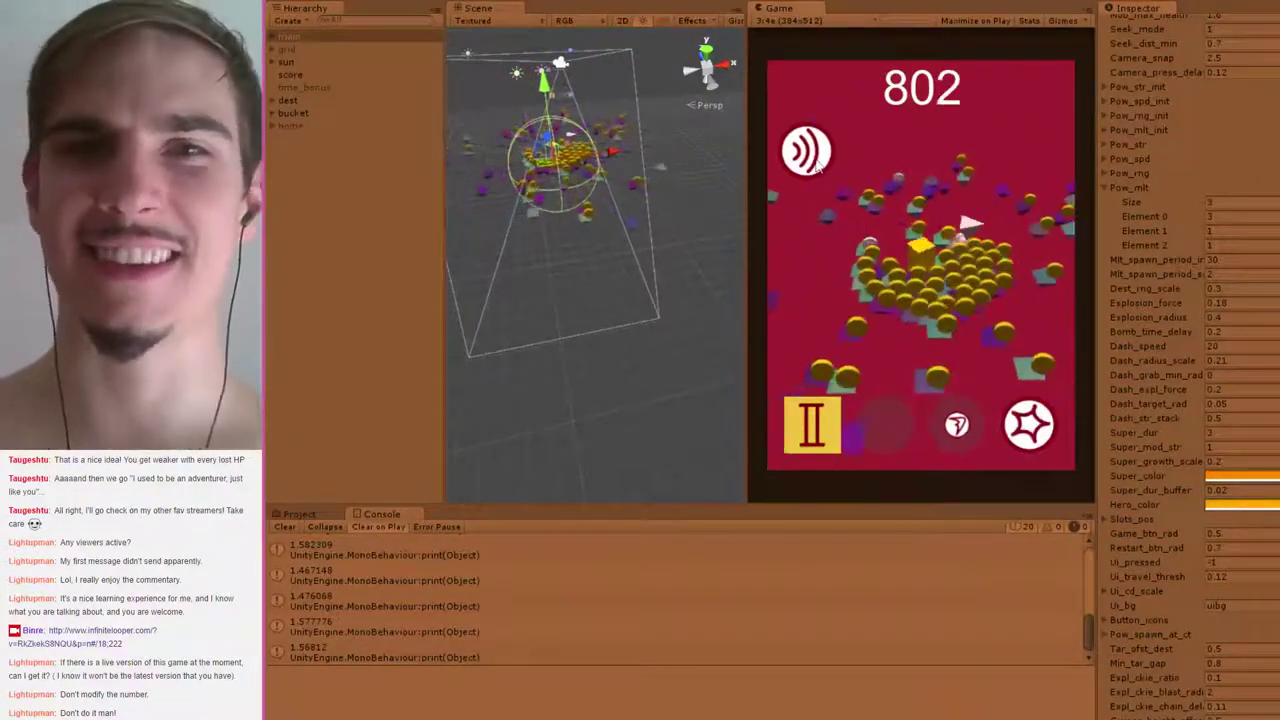
left_click(806, 152)
left_click(1024, 420)
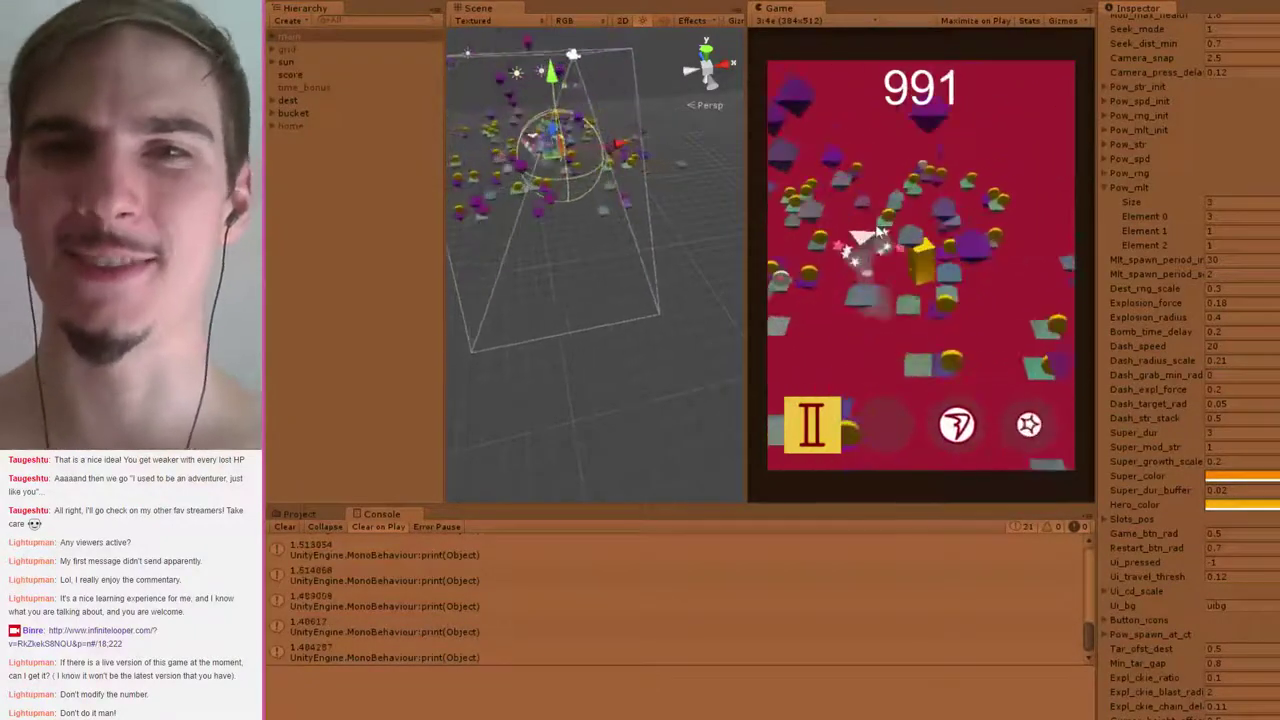
left_click(970, 424)
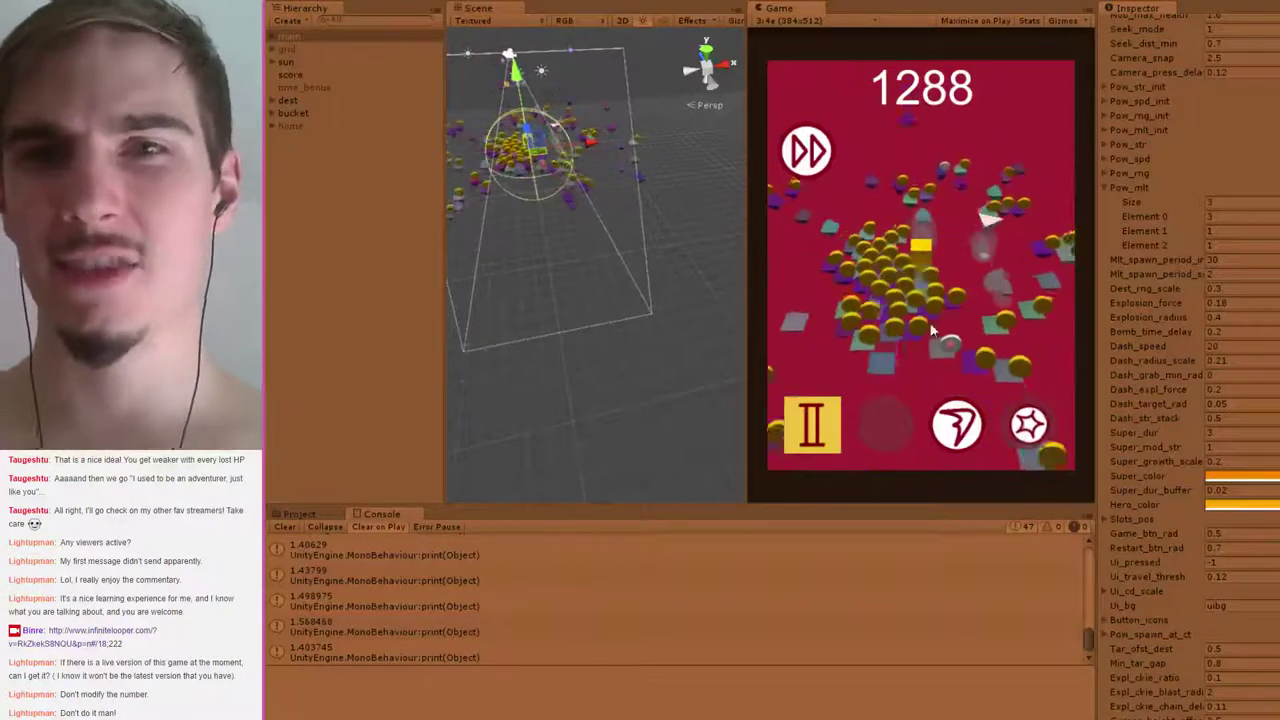
left_click(1027, 422)
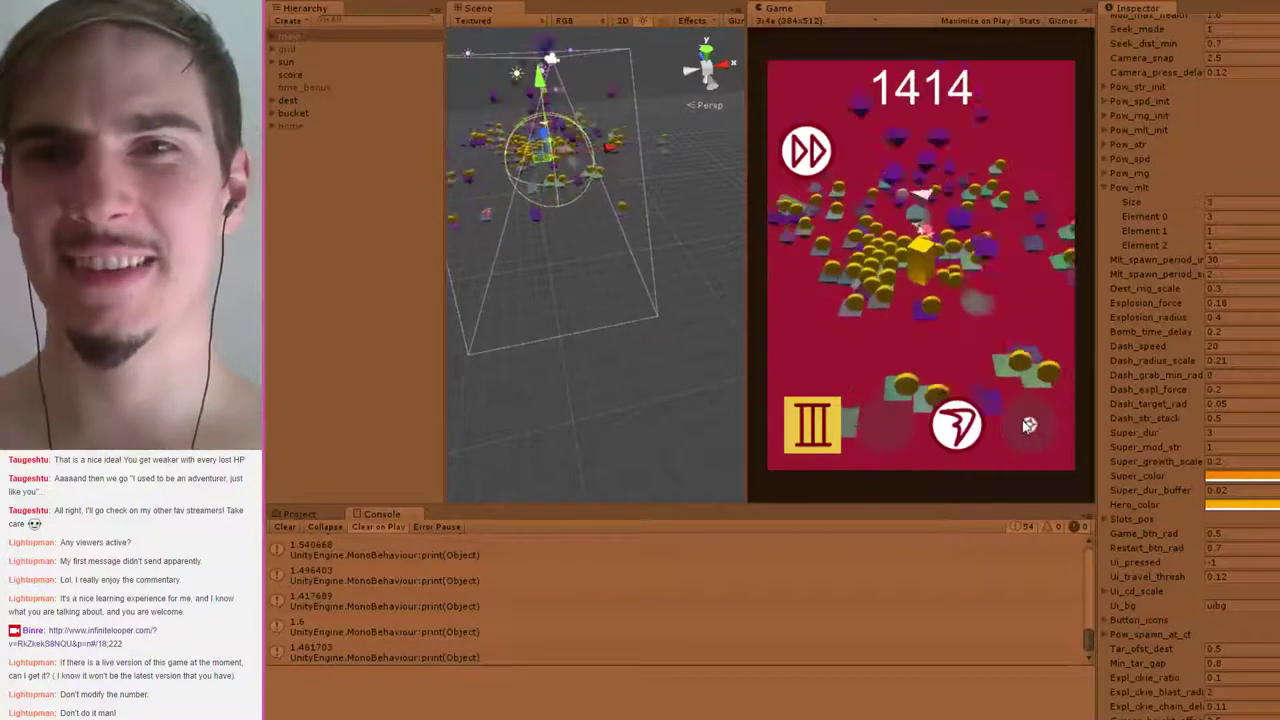
left_click(957, 425)
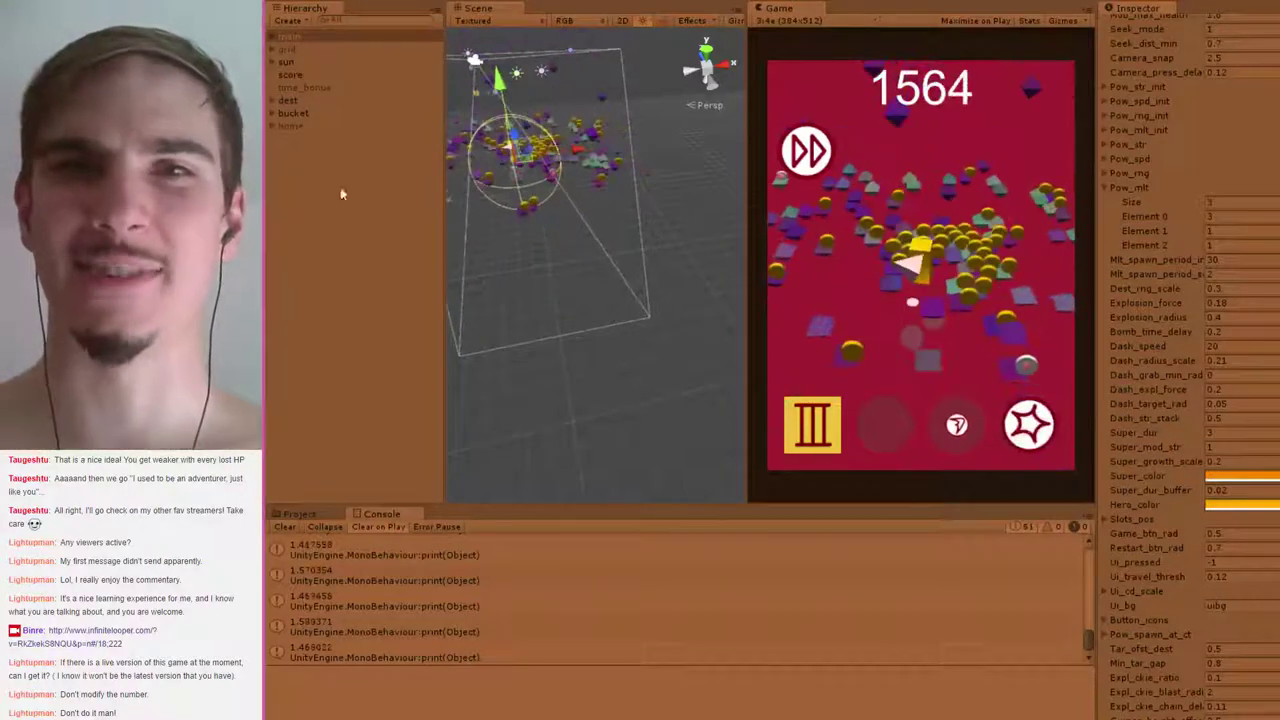
Note the early/mid-game lull and 'mob_diameter increase?!?' in Notepad, then return to Unity
key("alt+Tab")
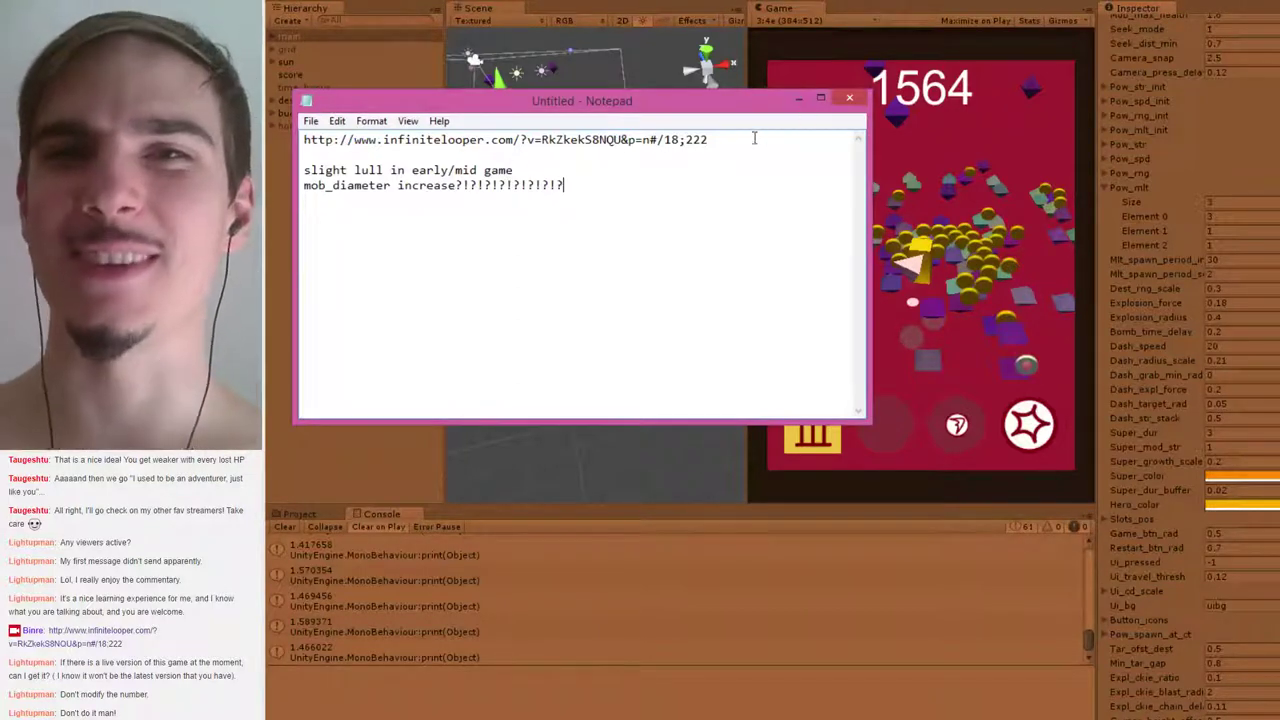
left_click(798, 99)
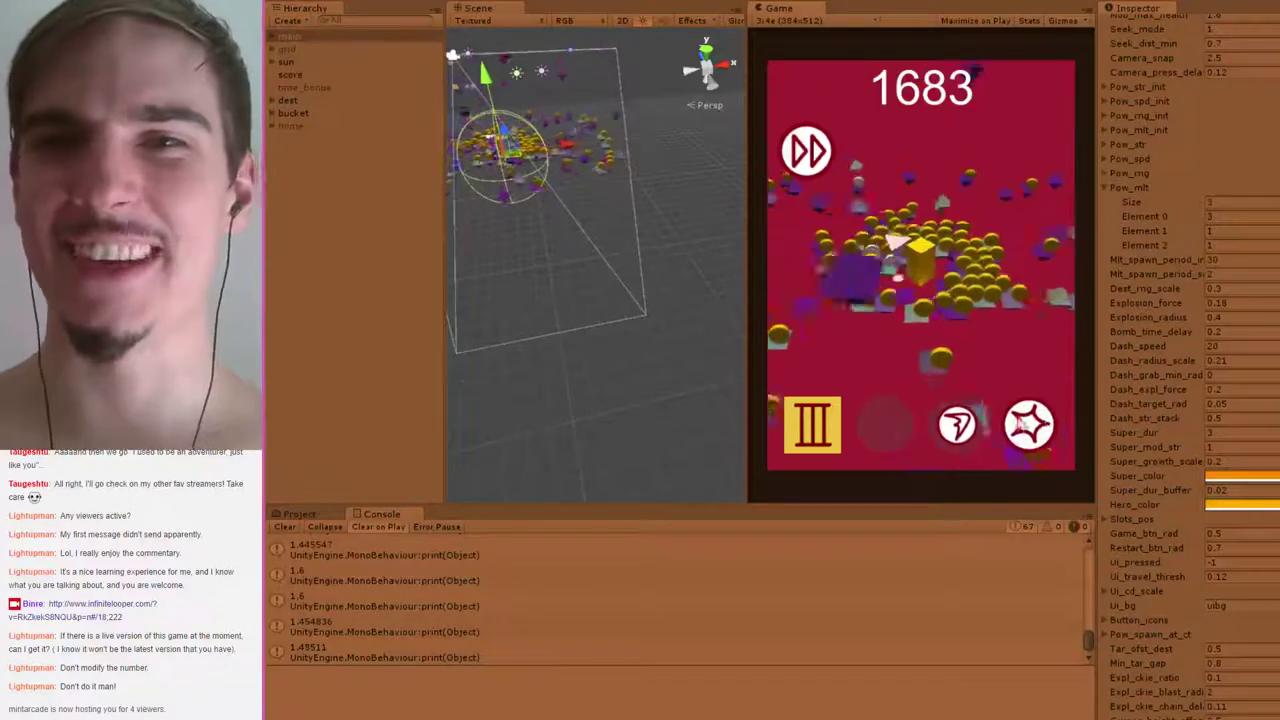
Set off the super bomb and fast-forward, then chain bombs and a dash
left_click(1029, 425)
left_click(1031, 427)
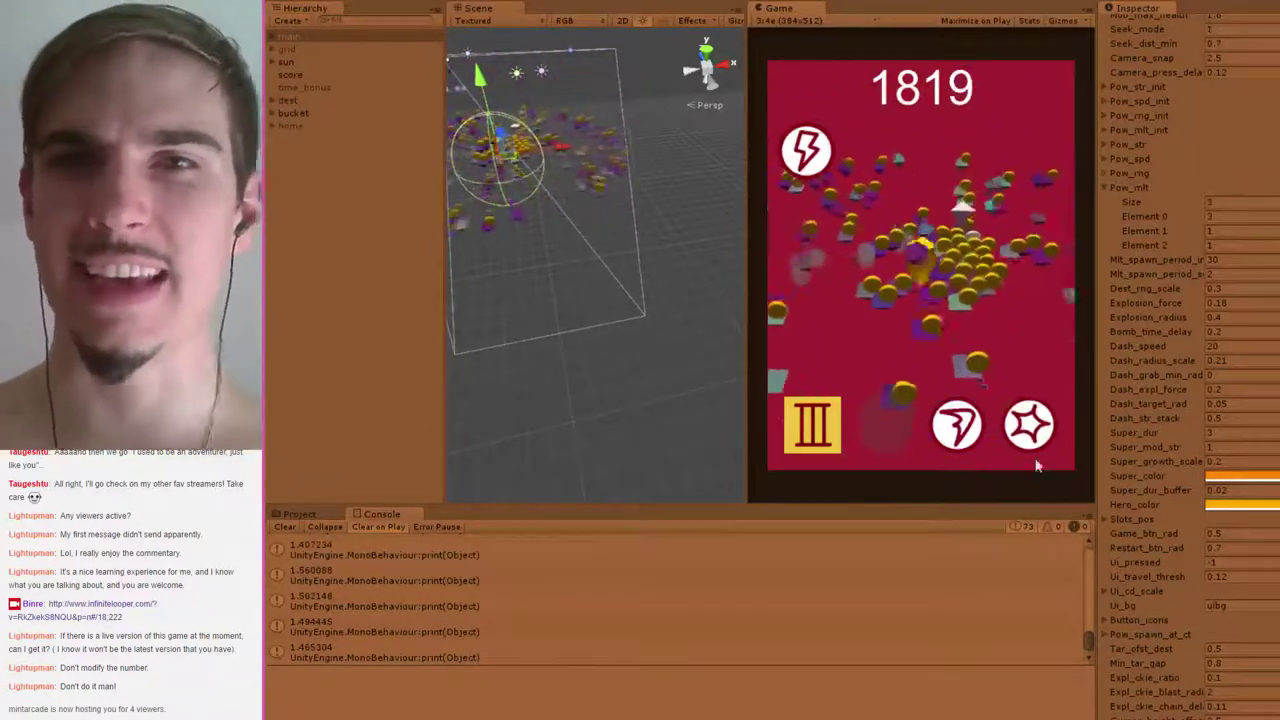
left_click(1029, 426)
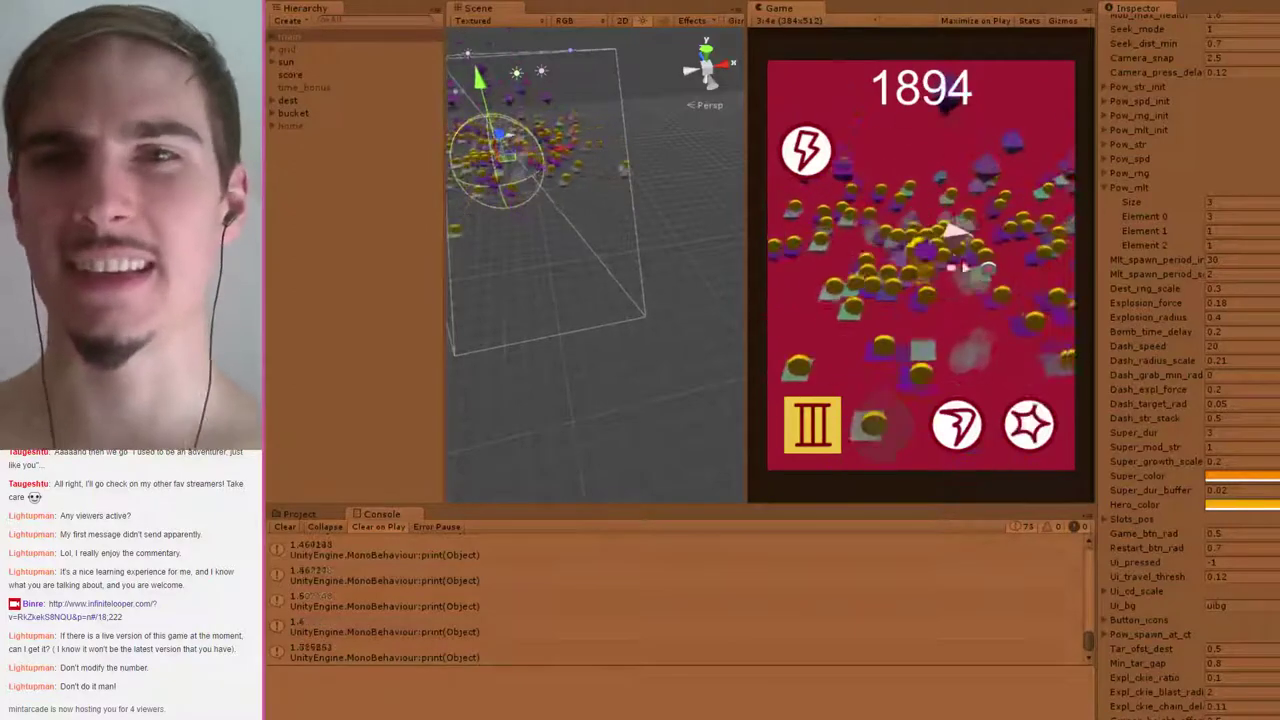
left_click(1010, 418)
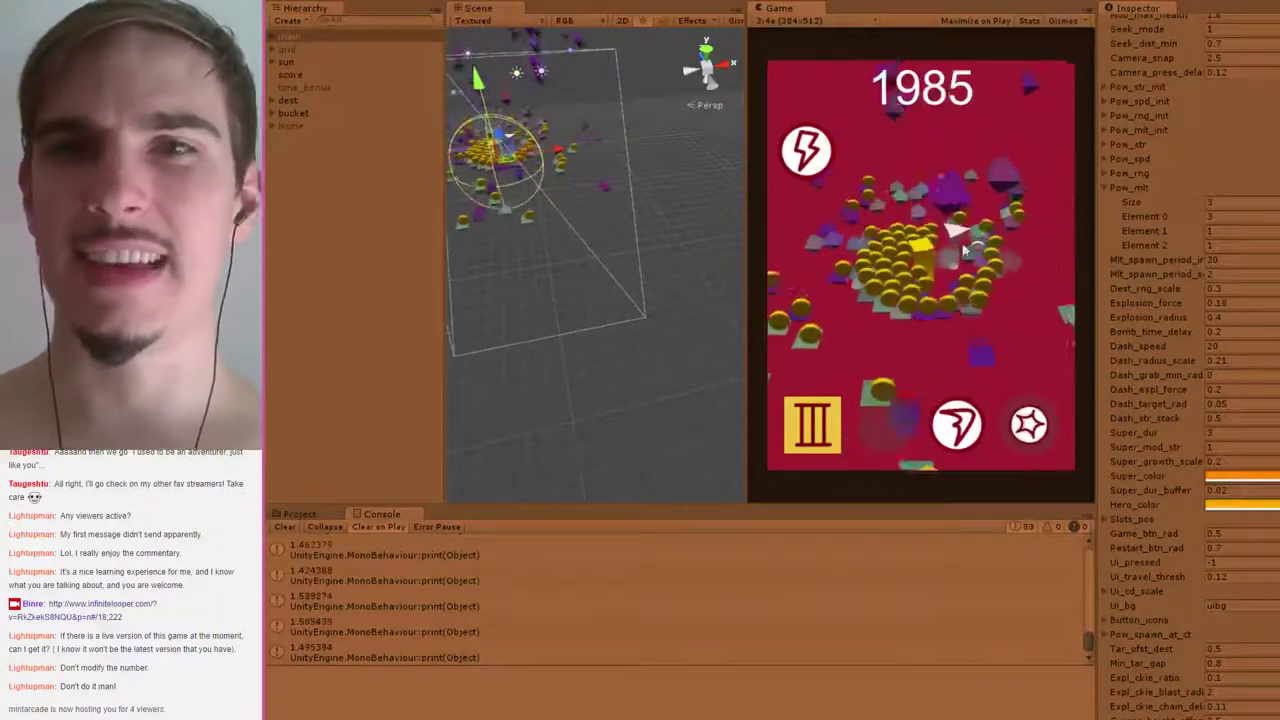
left_click(1025, 424)
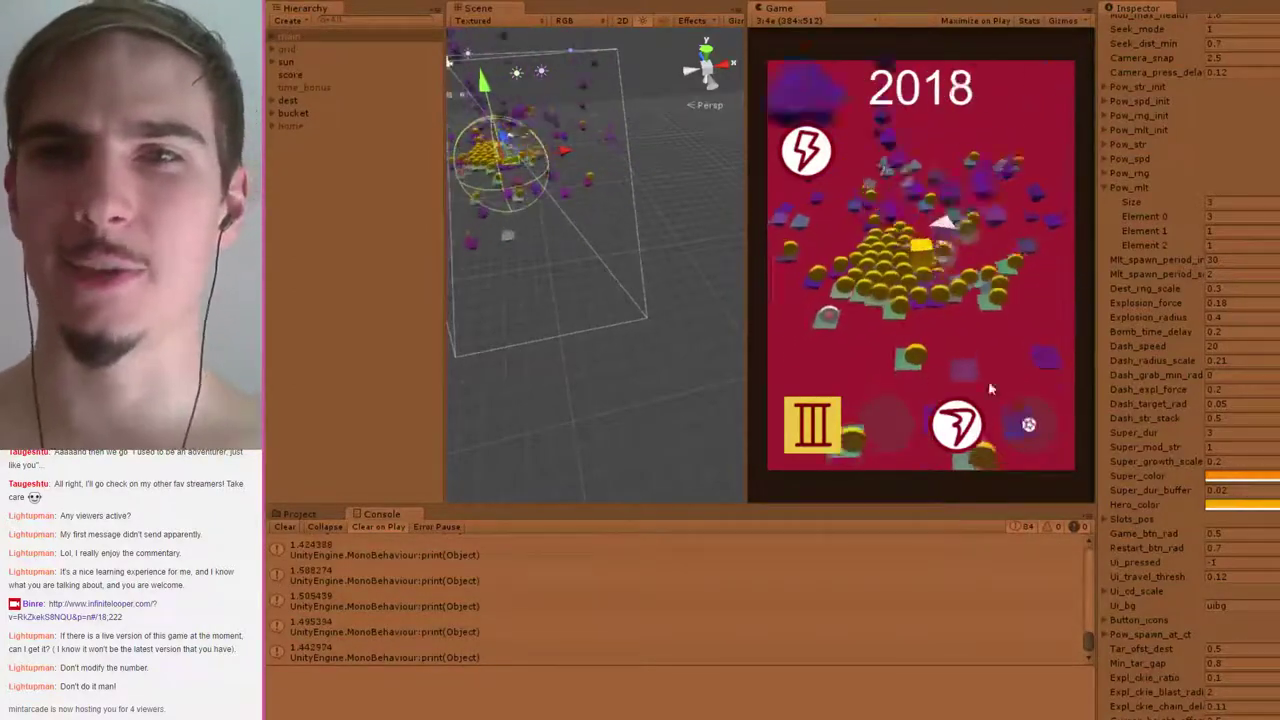
left_click(958, 428)
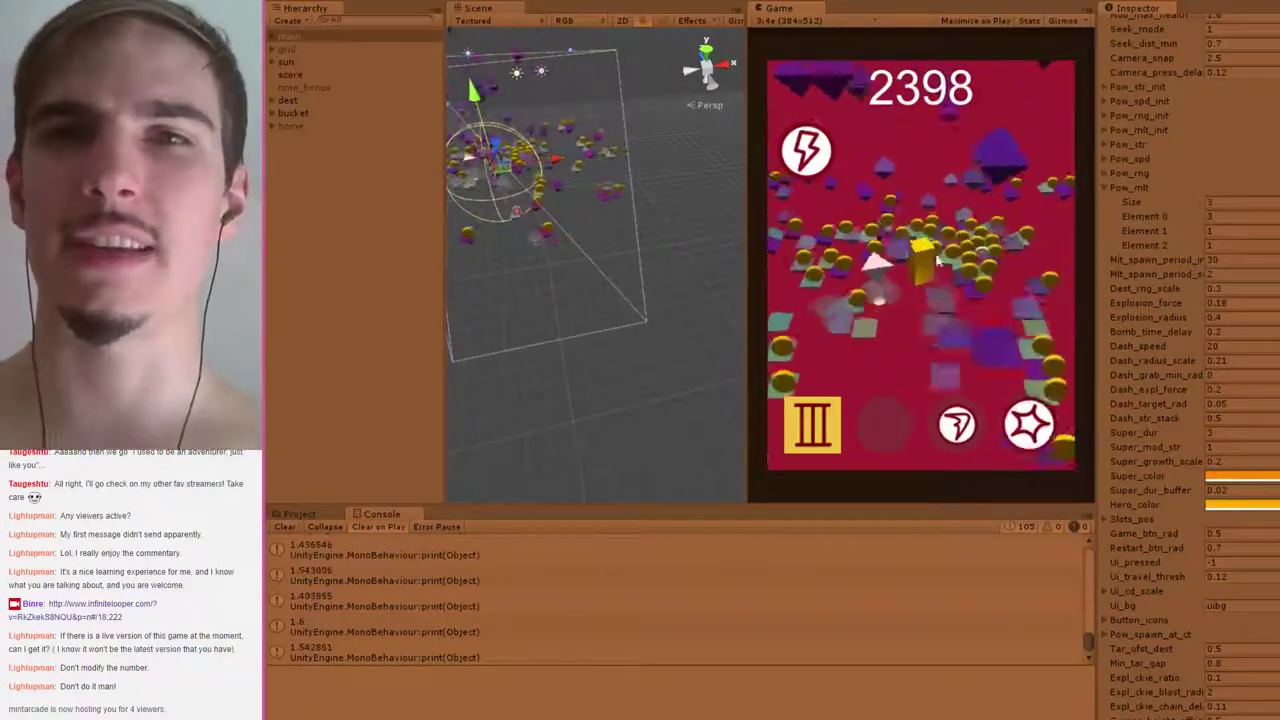
Keep firing bombs and dashes to reach 3234 and level IV
left_click(1026, 424)
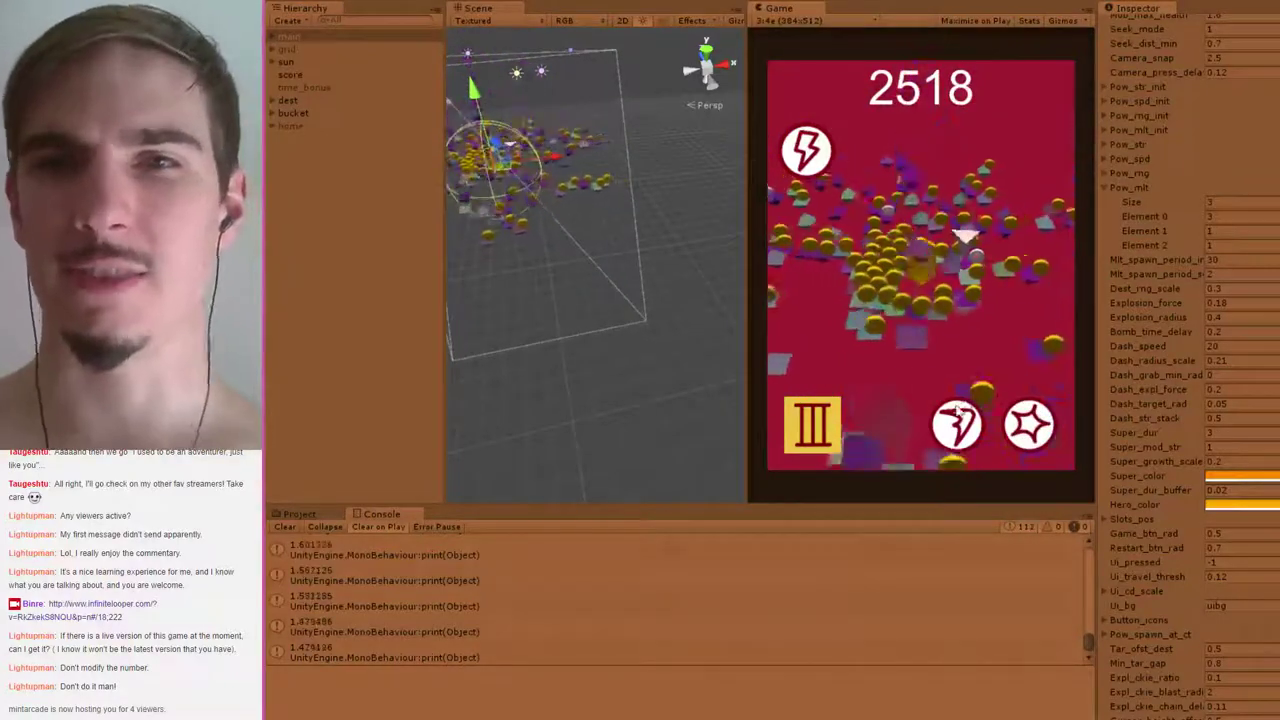
left_click(956, 424)
left_click(1029, 424)
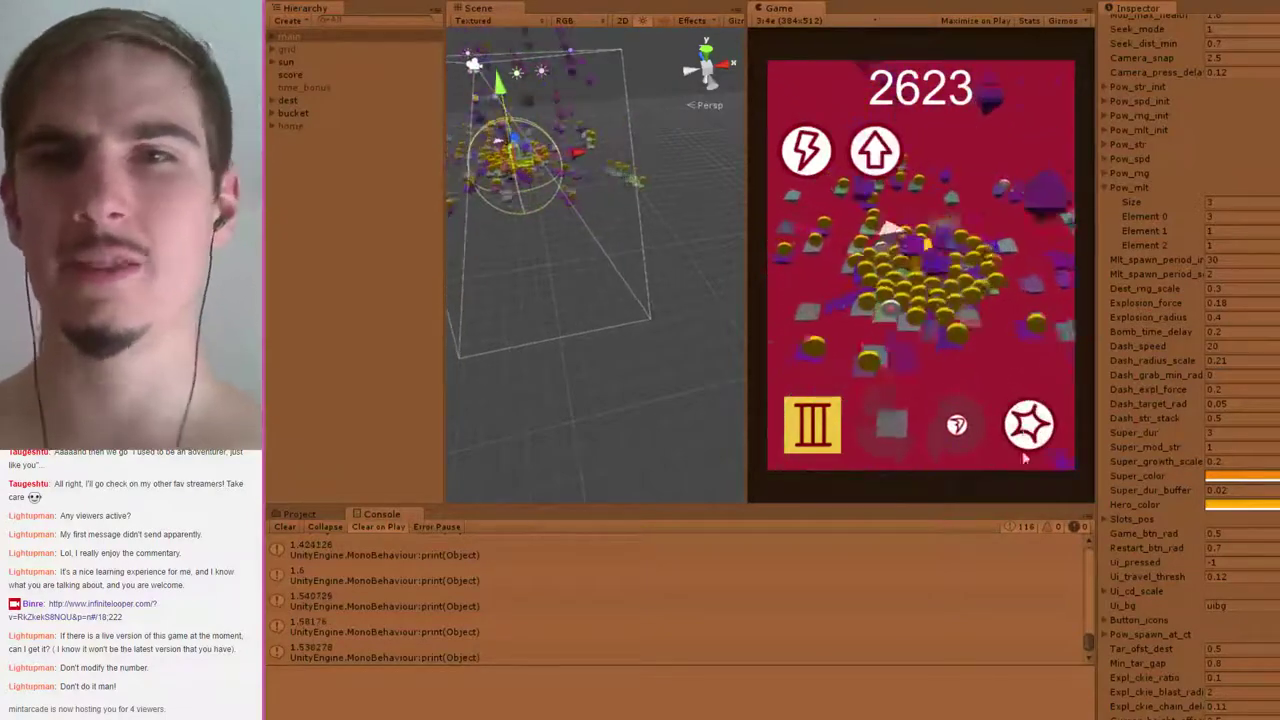
left_click(1029, 424)
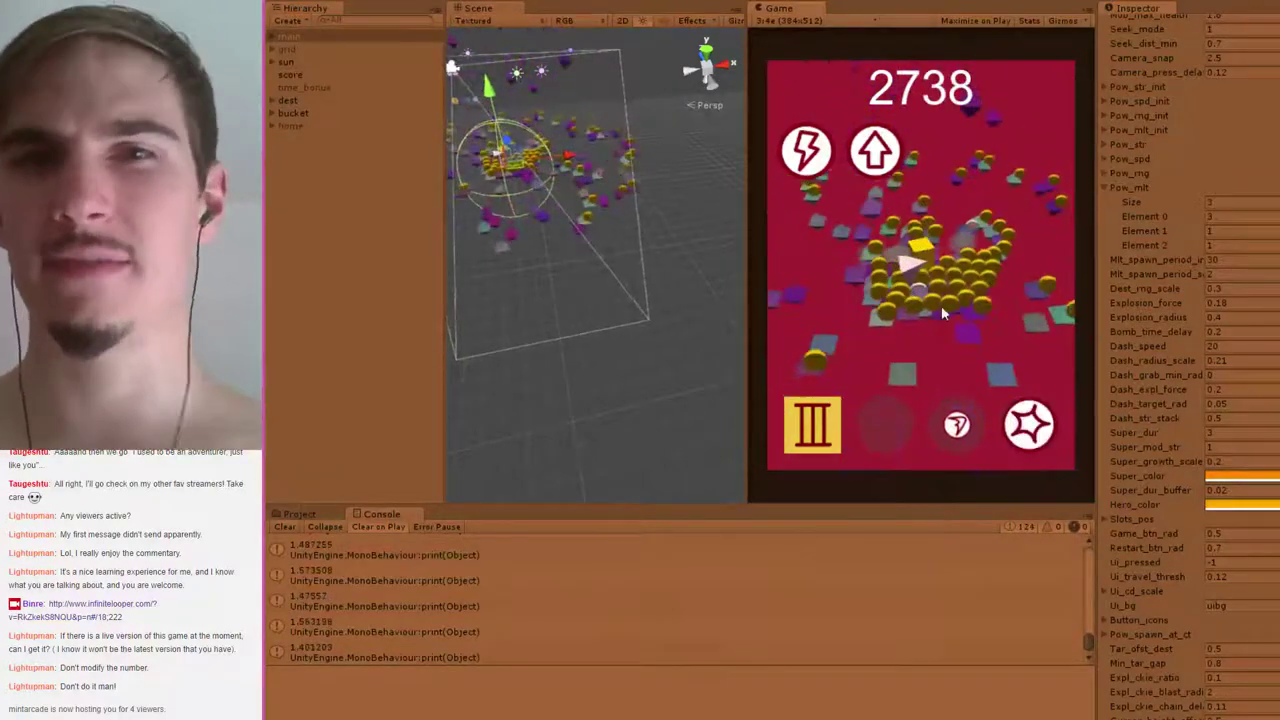
left_click(1029, 424)
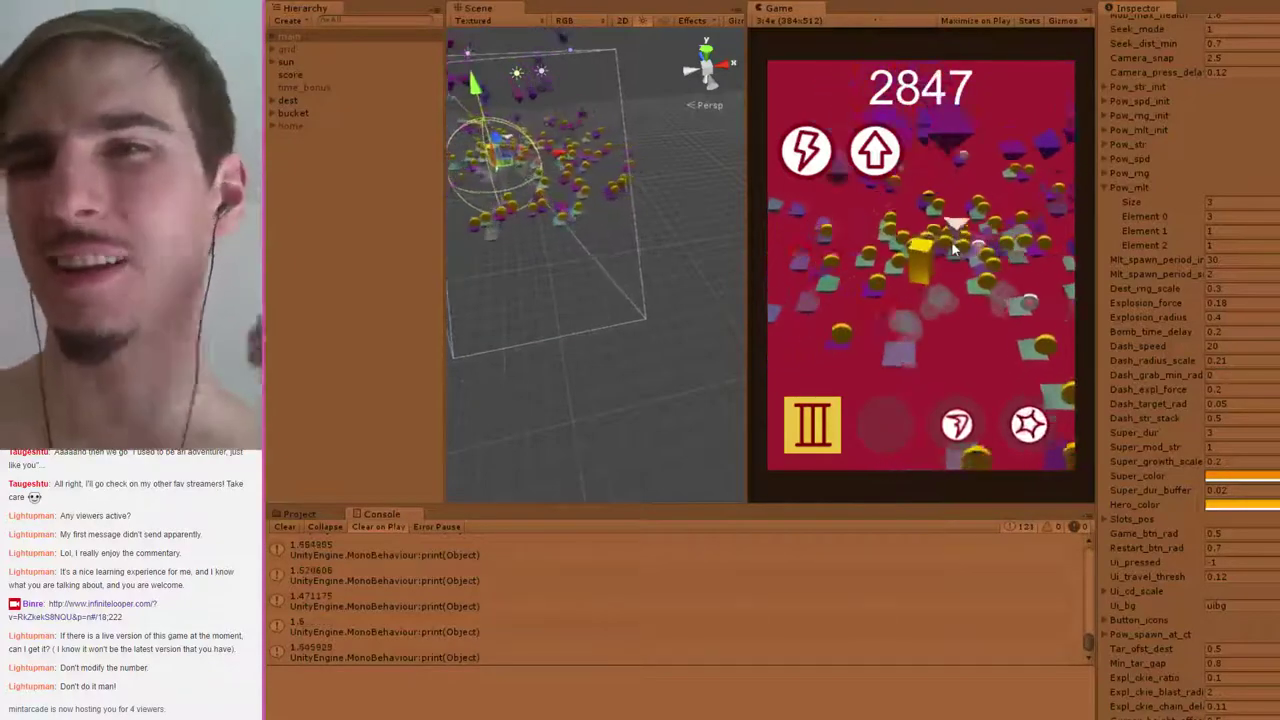
left_click(1029, 424)
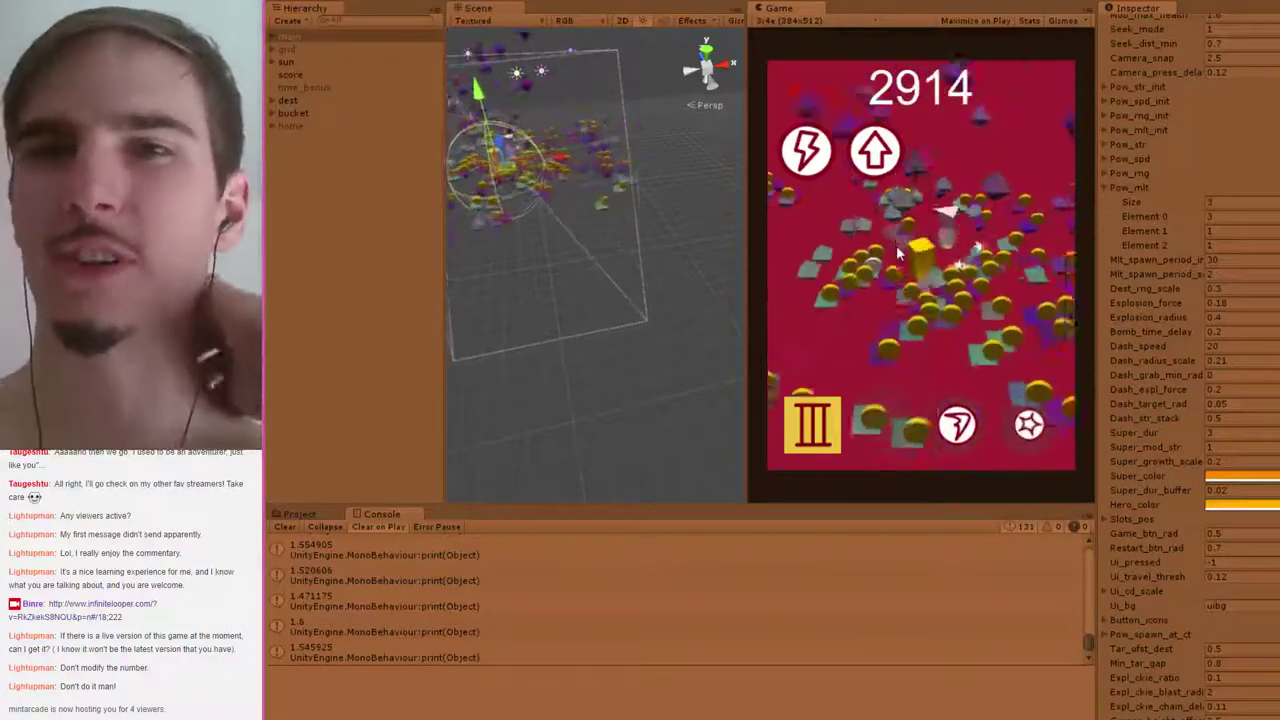
left_click(920, 248)
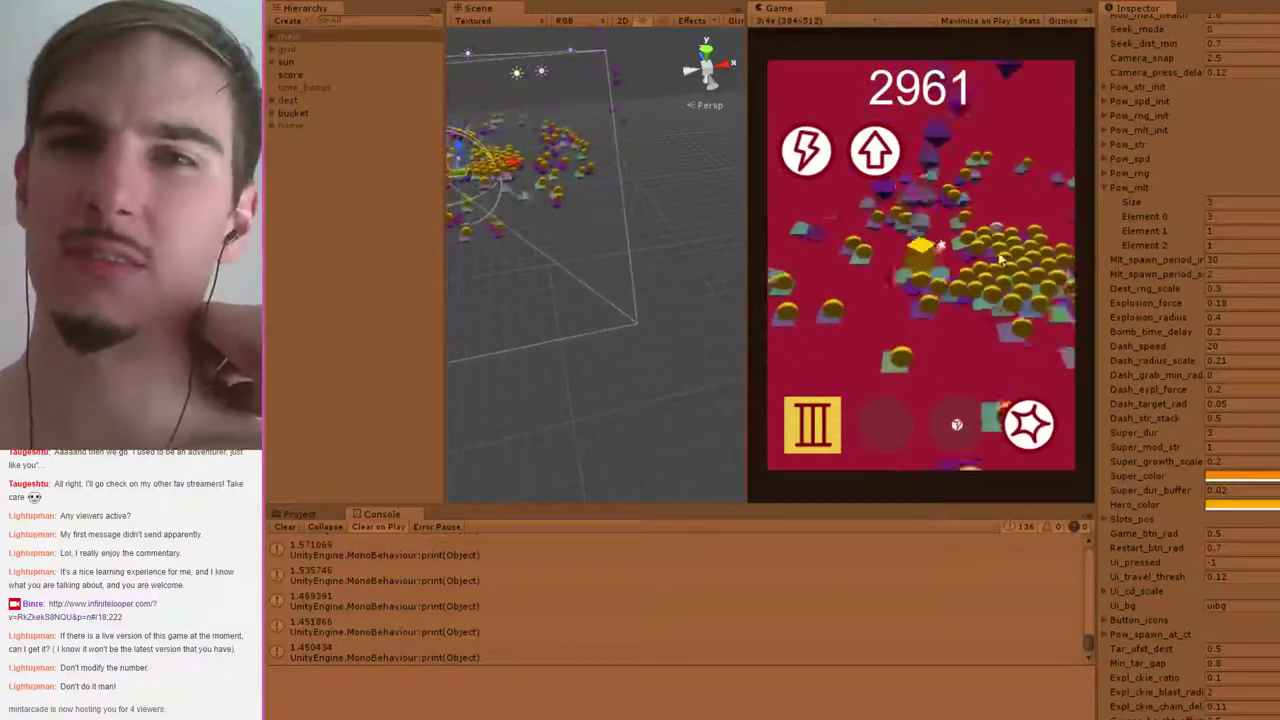
left_click(1038, 426)
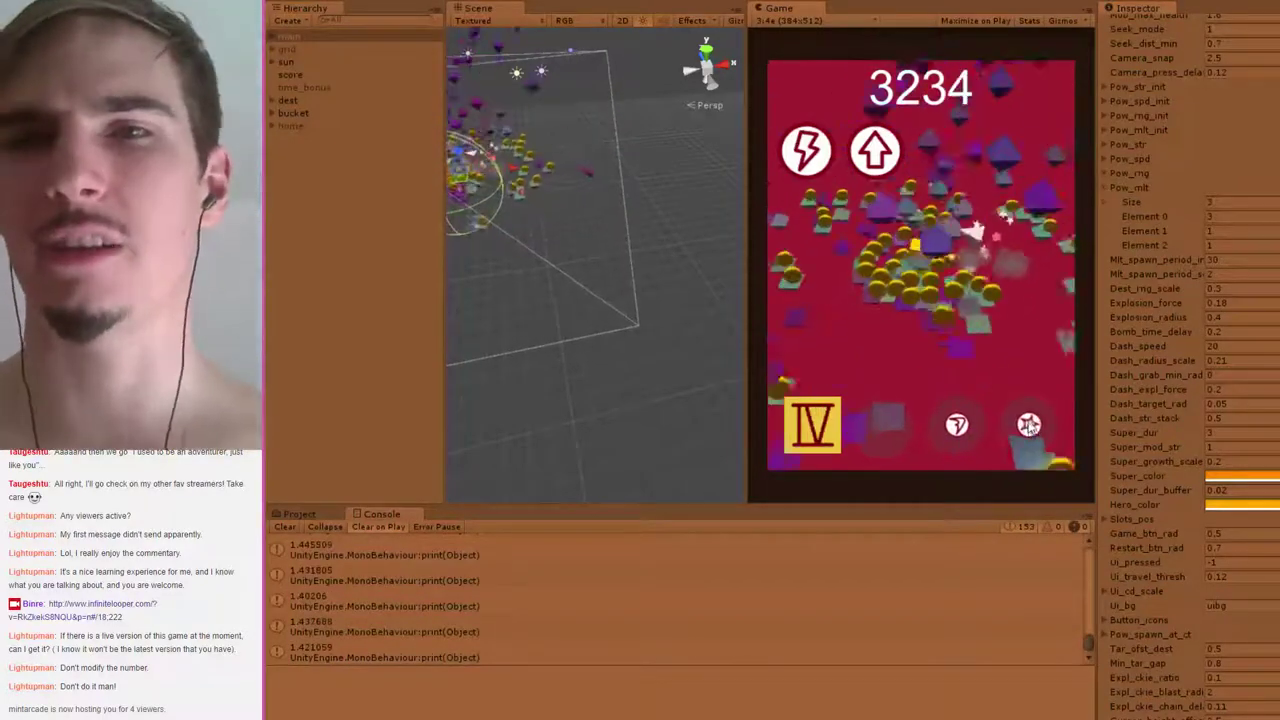
Chain dash and star abilities to burst the swarm clusters
left_click(920, 232)
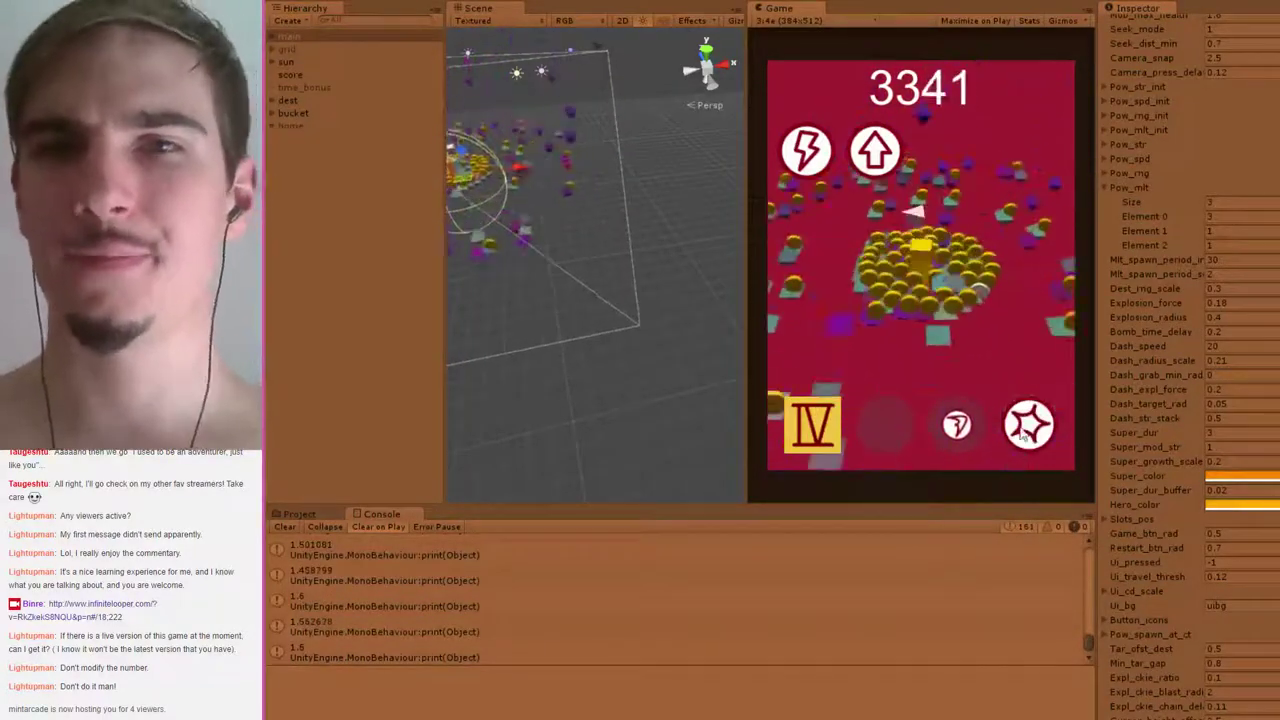
left_click(1024, 428)
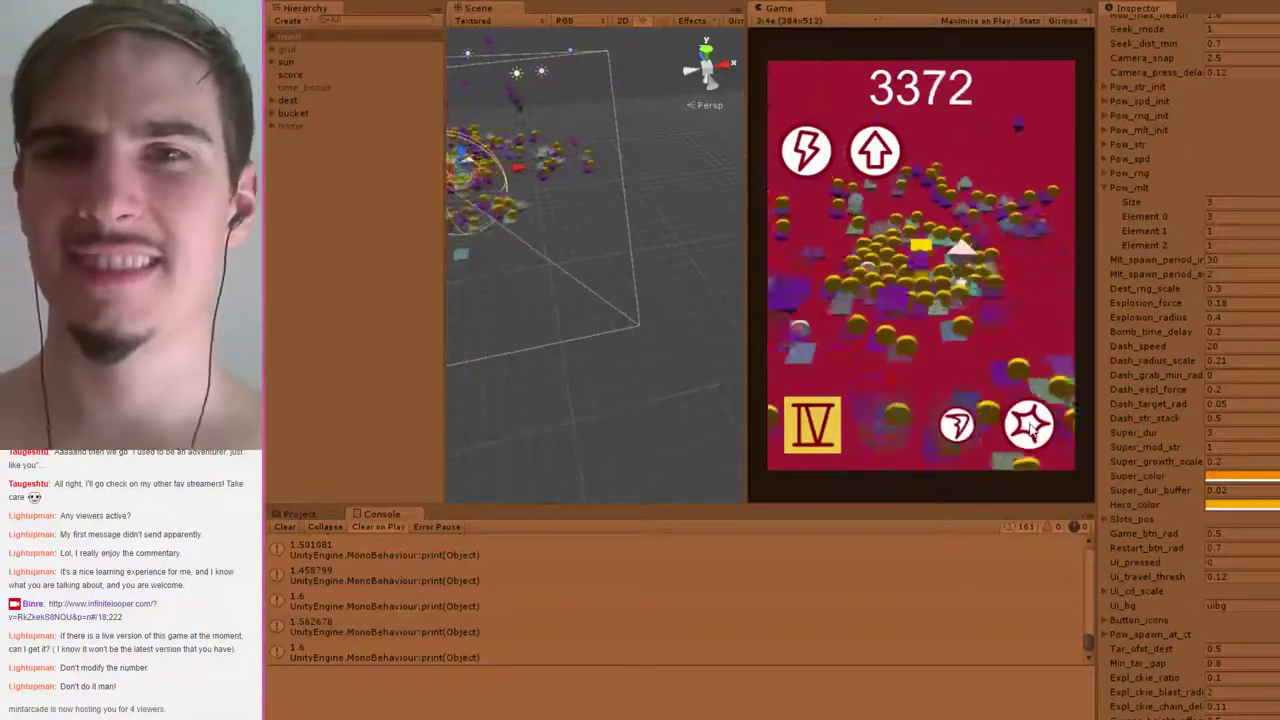
left_click(966, 317)
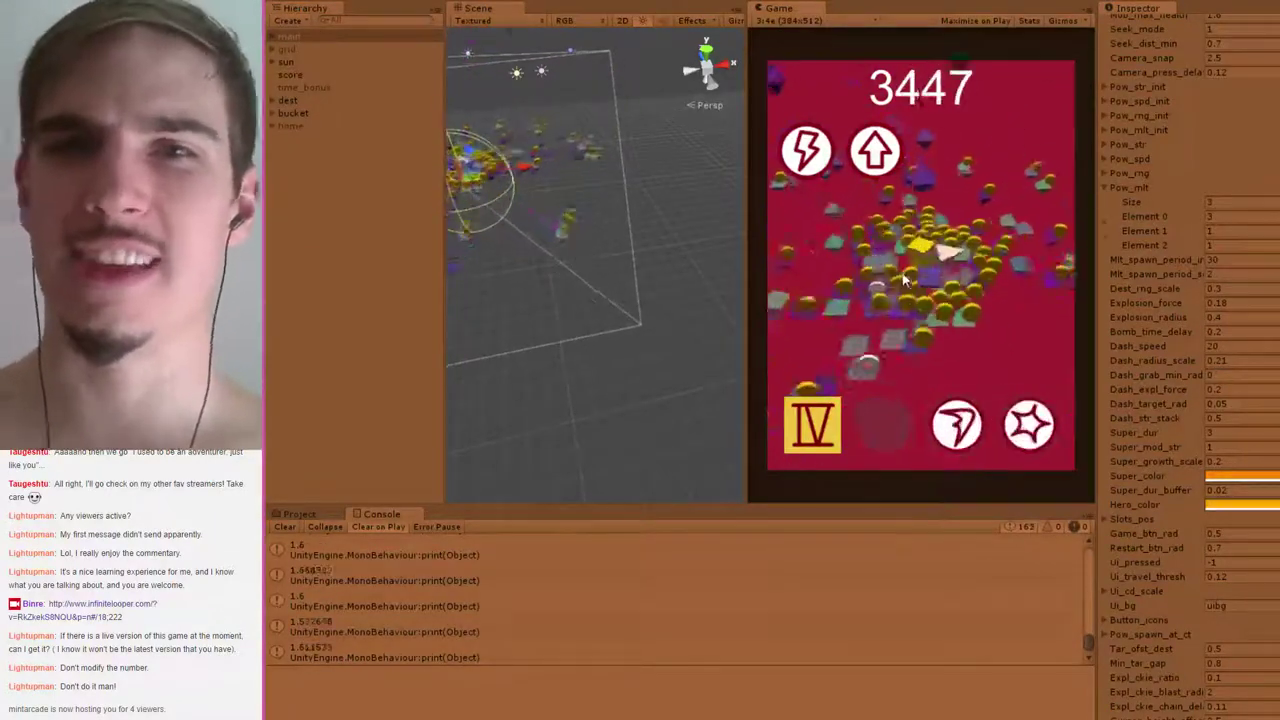
left_click(960, 428)
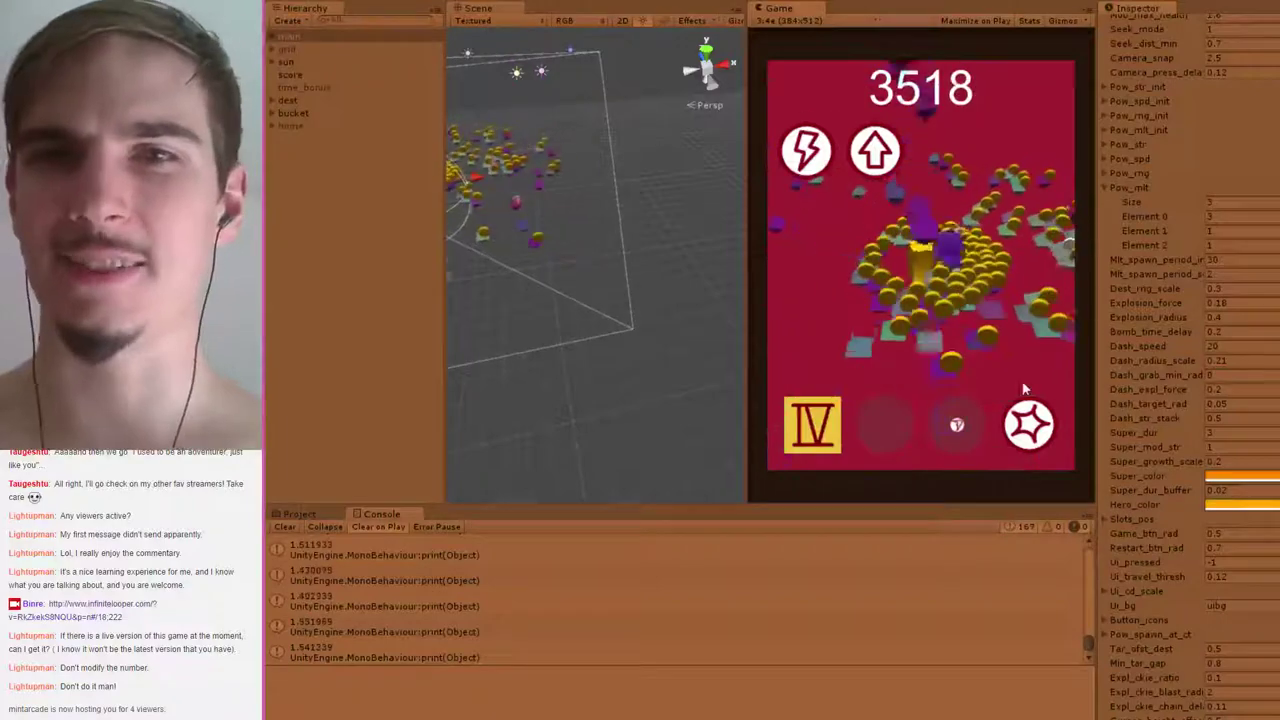
left_click(1026, 424)
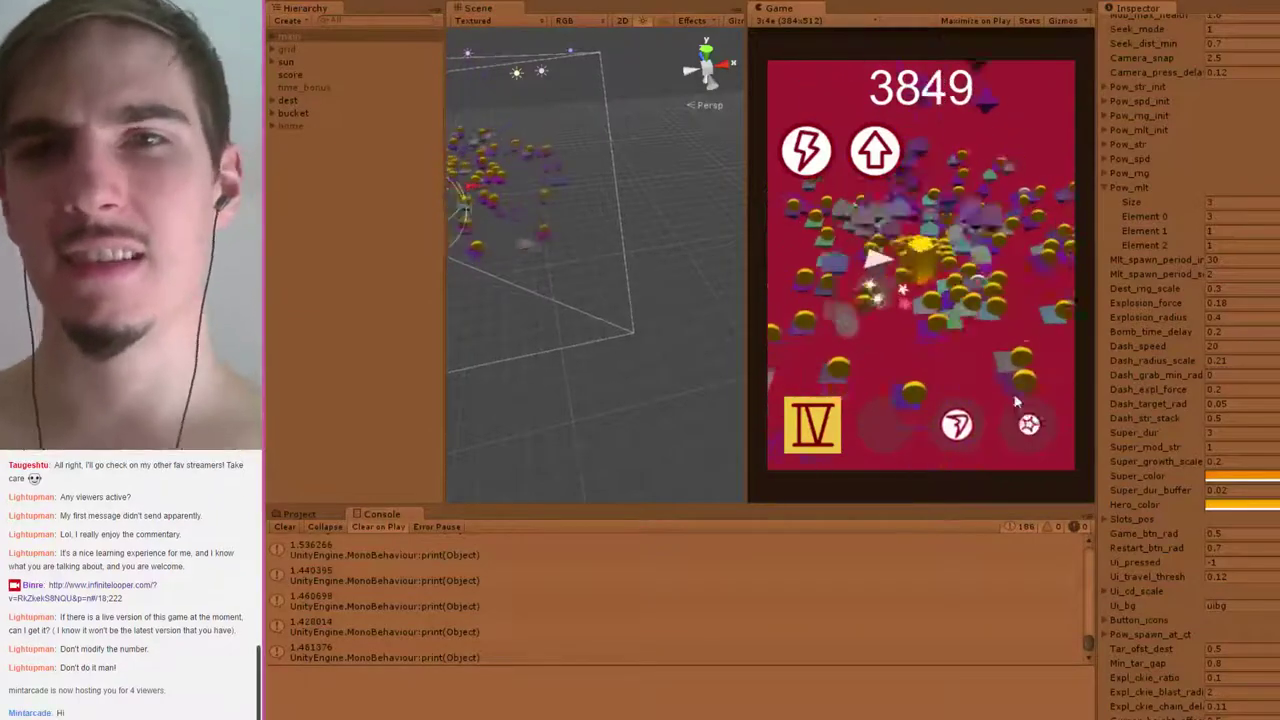
left_click(1030, 426)
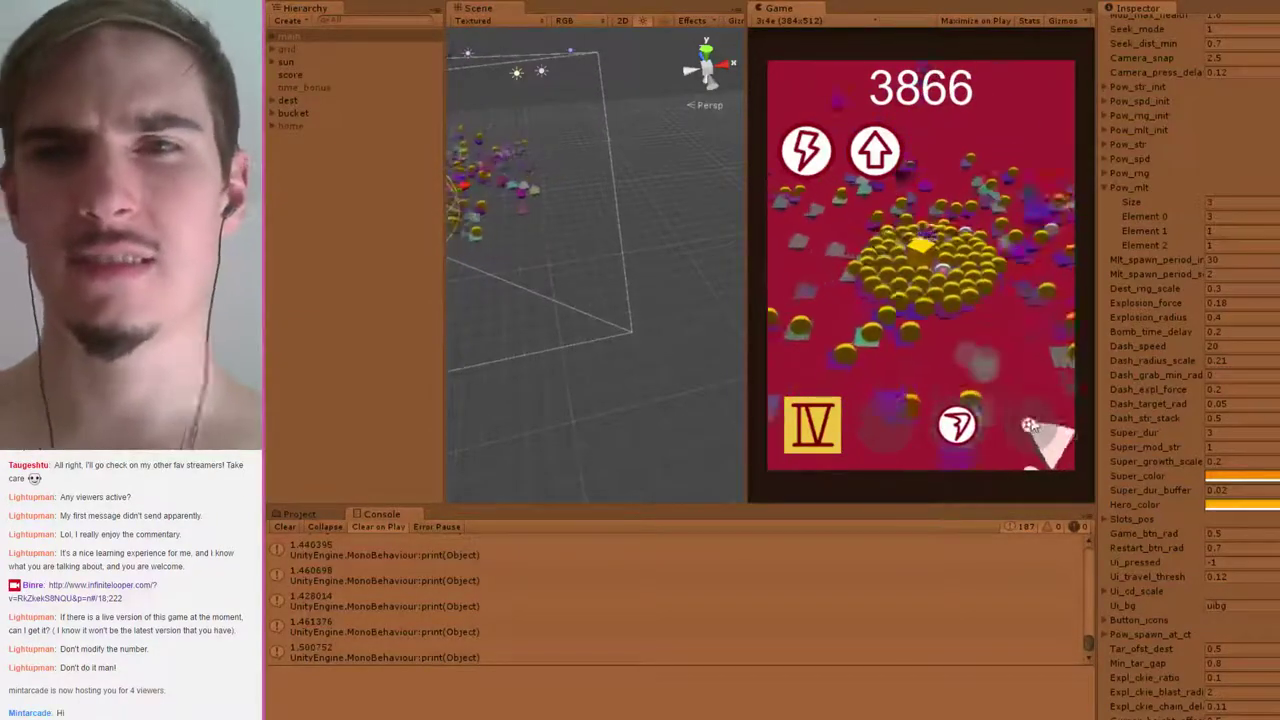
left_click(1026, 430)
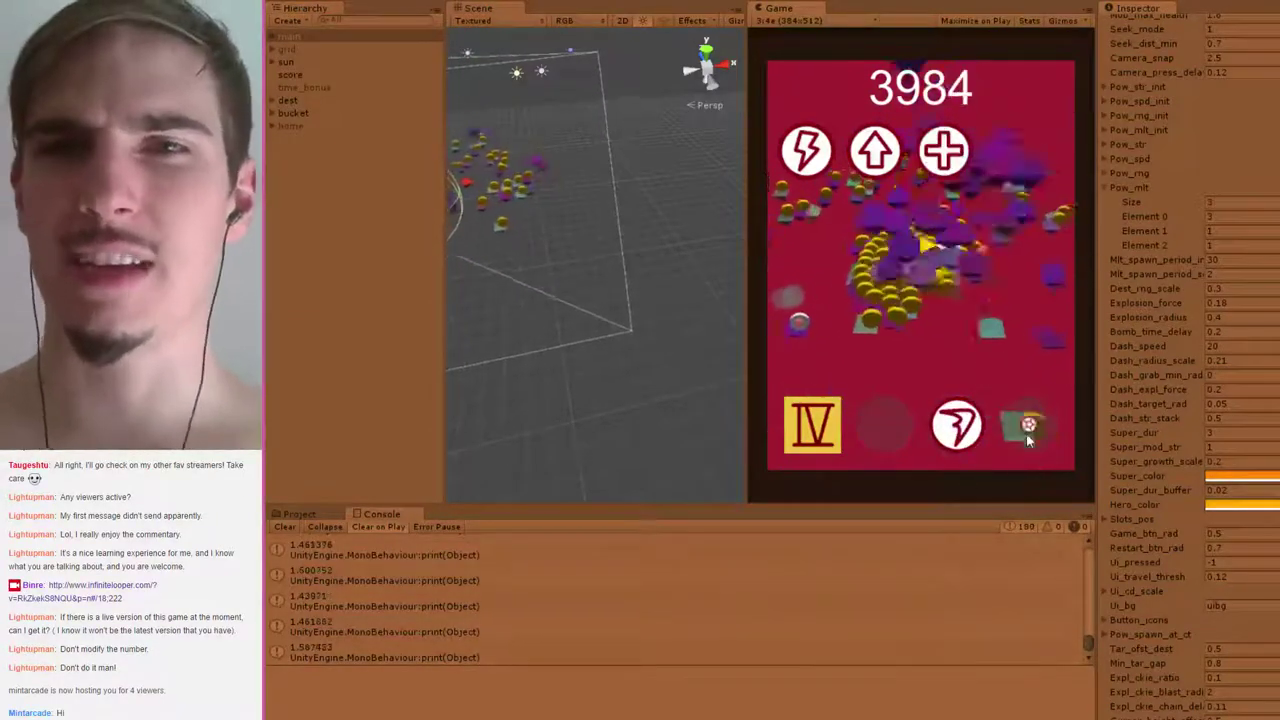
left_click(976, 390)
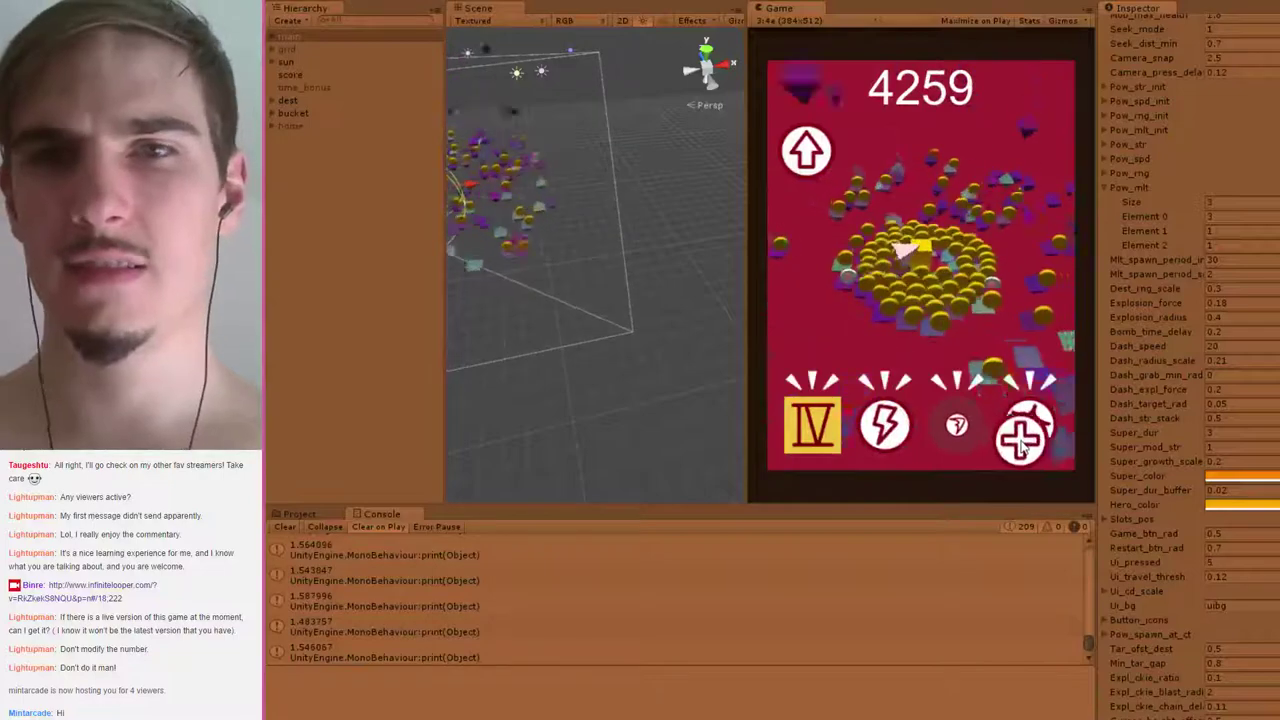
Use the newly gained + ability and lightning, then fire repeated star bursts
left_click(1018, 423)
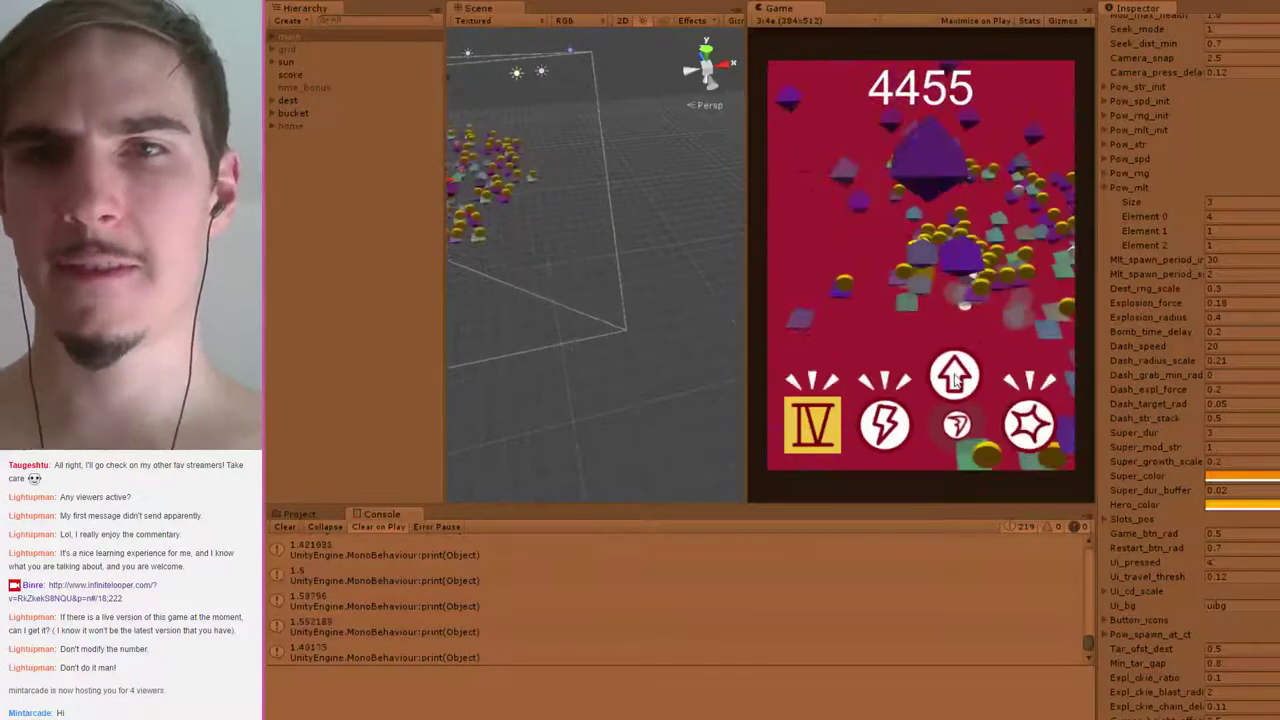
left_click(884, 425)
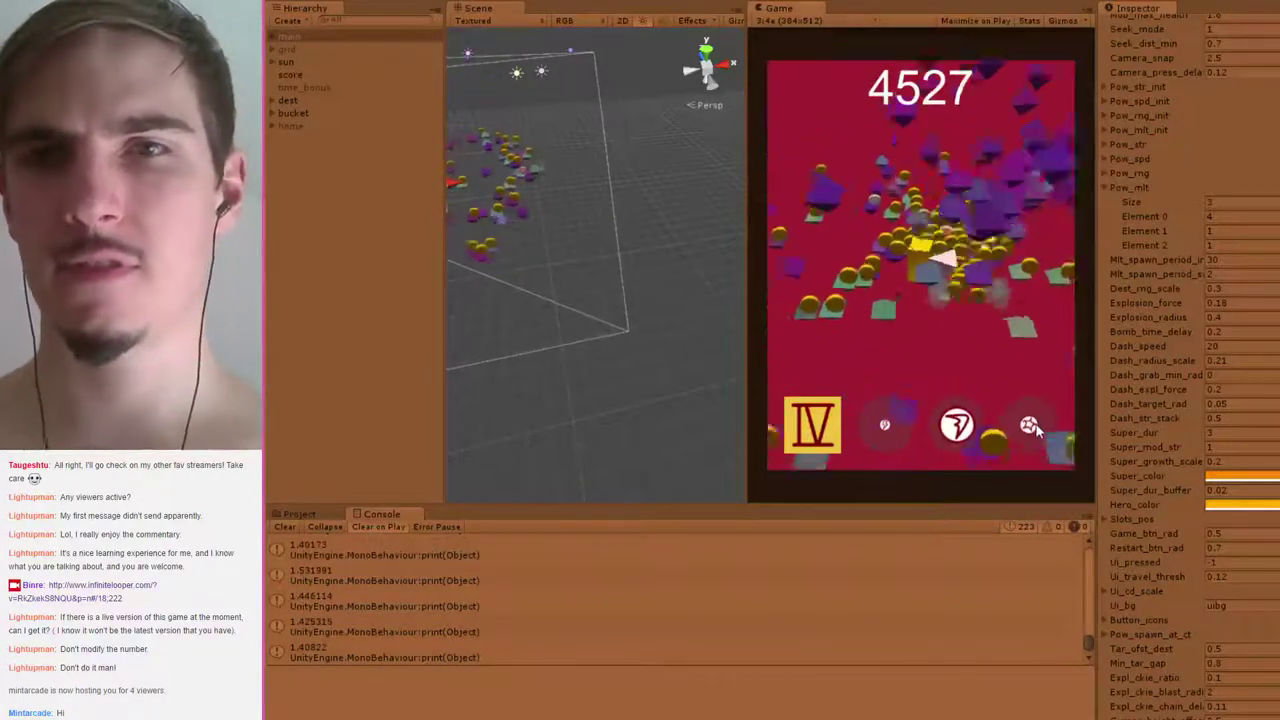
left_click(1033, 428)
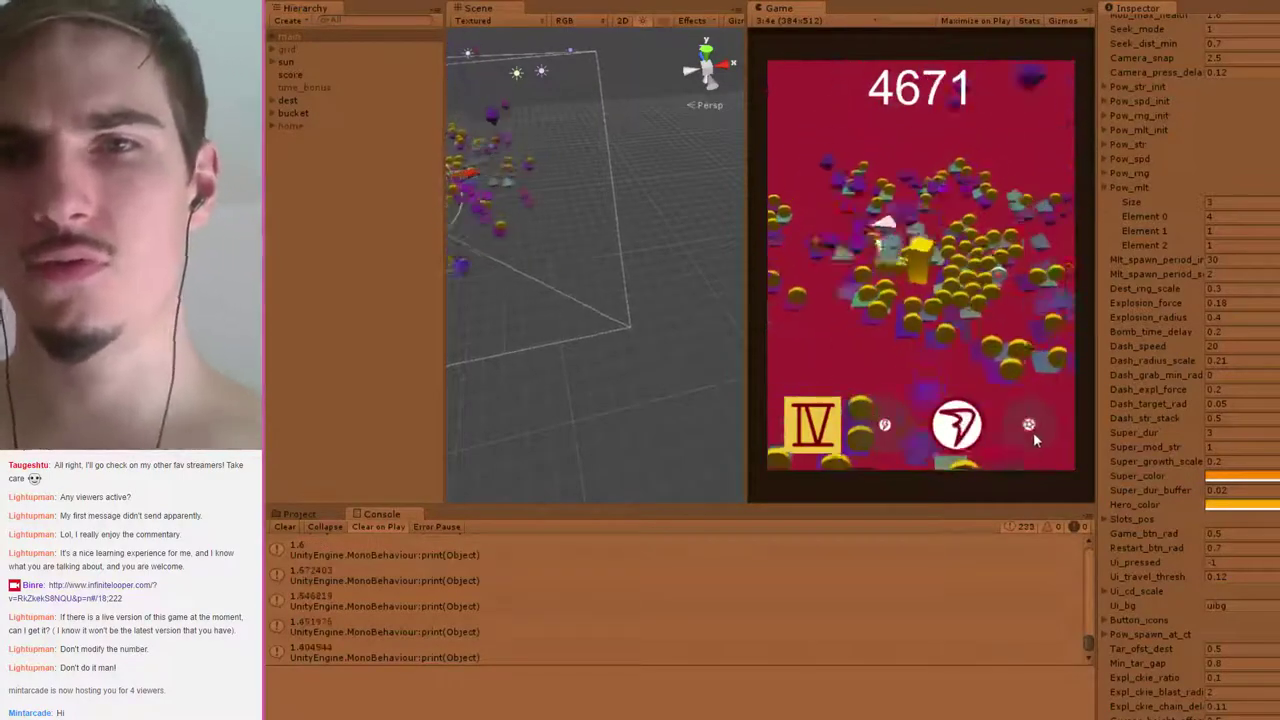
left_click(957, 425)
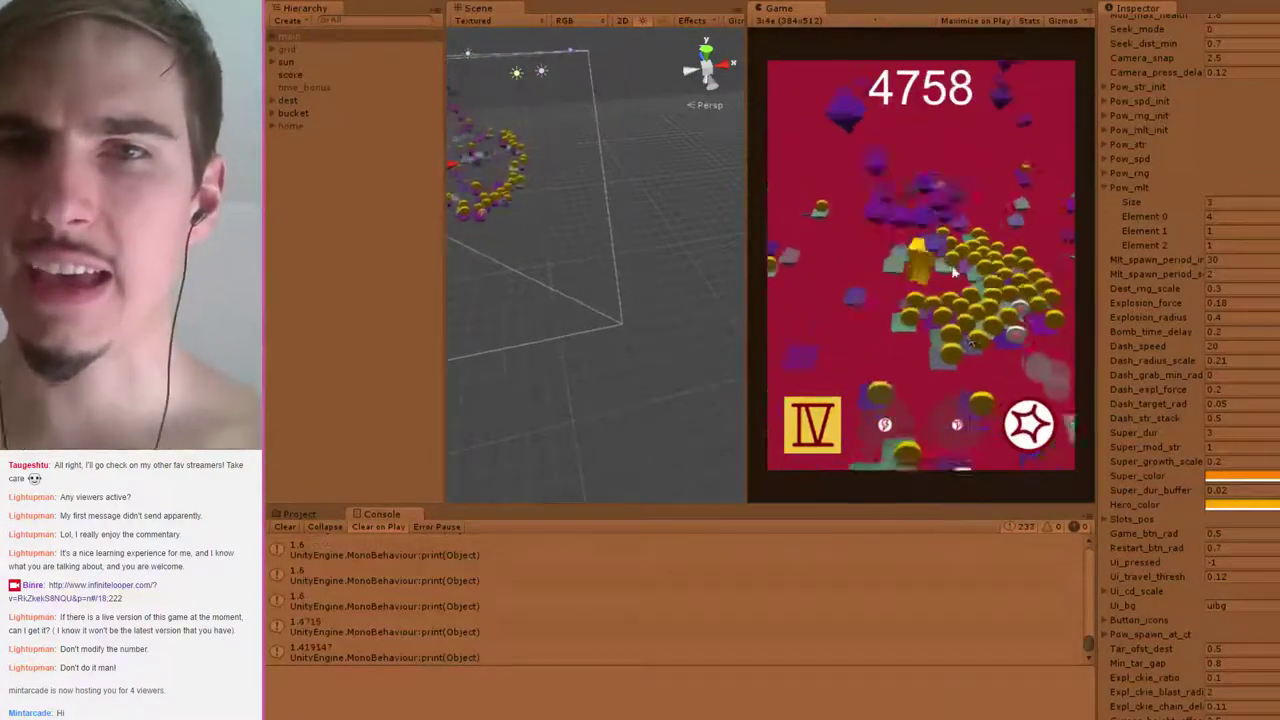
left_click(1030, 427)
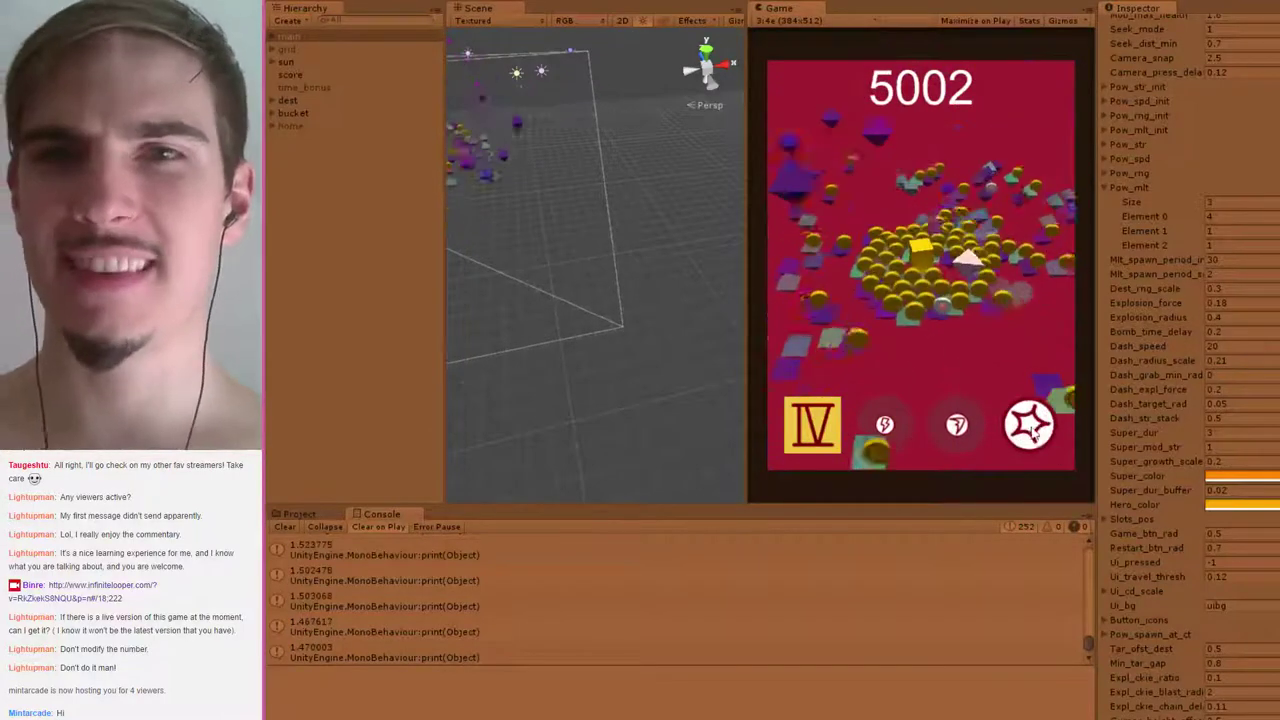
left_click(1032, 427)
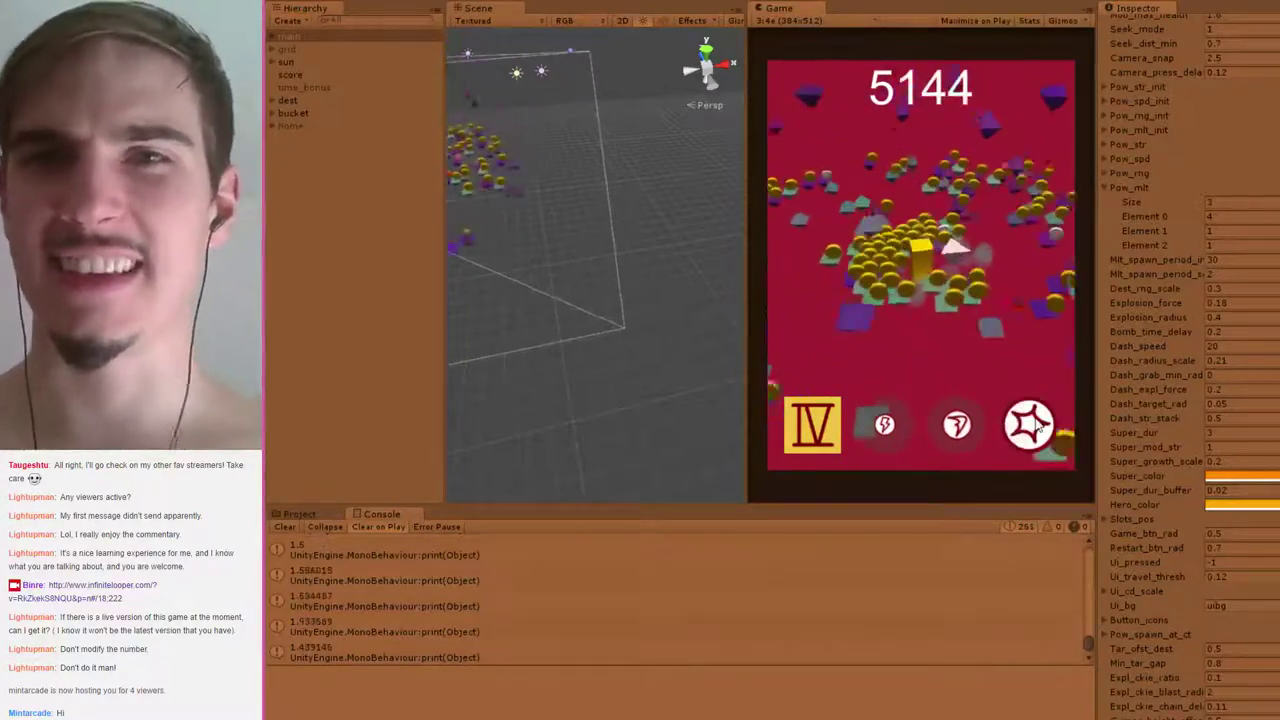
left_click(1032, 425)
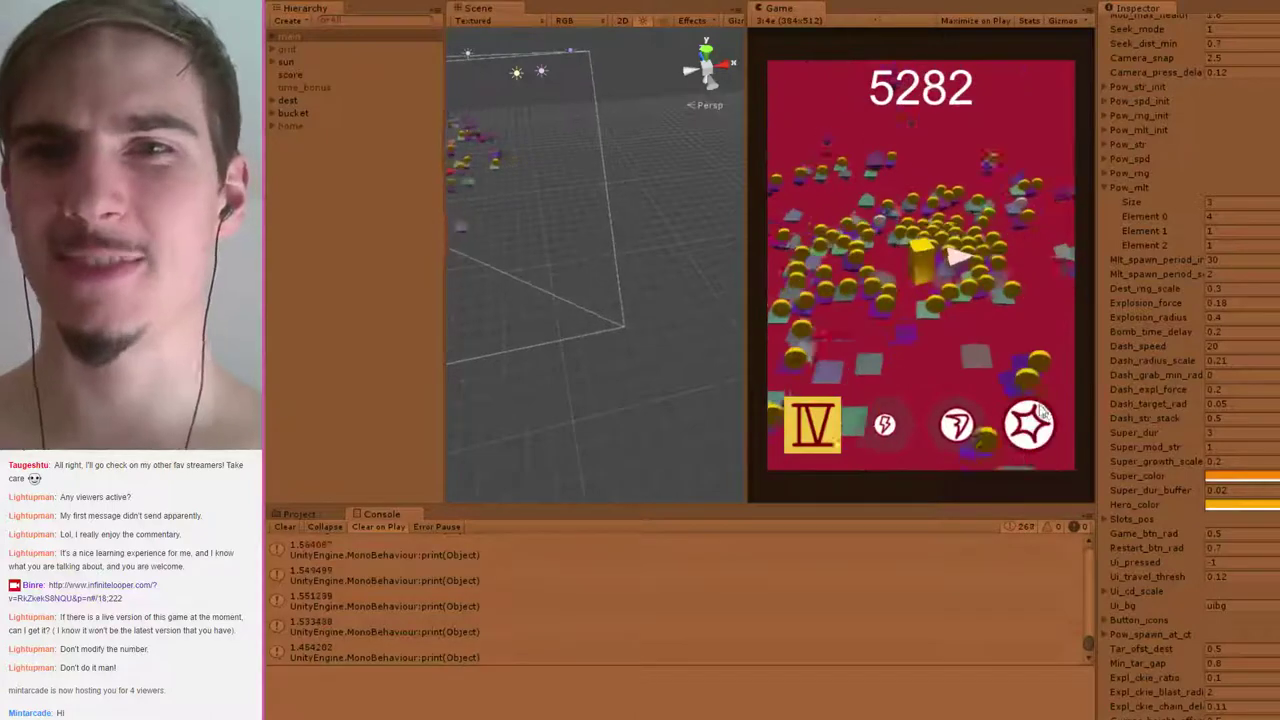
left_click(1036, 405)
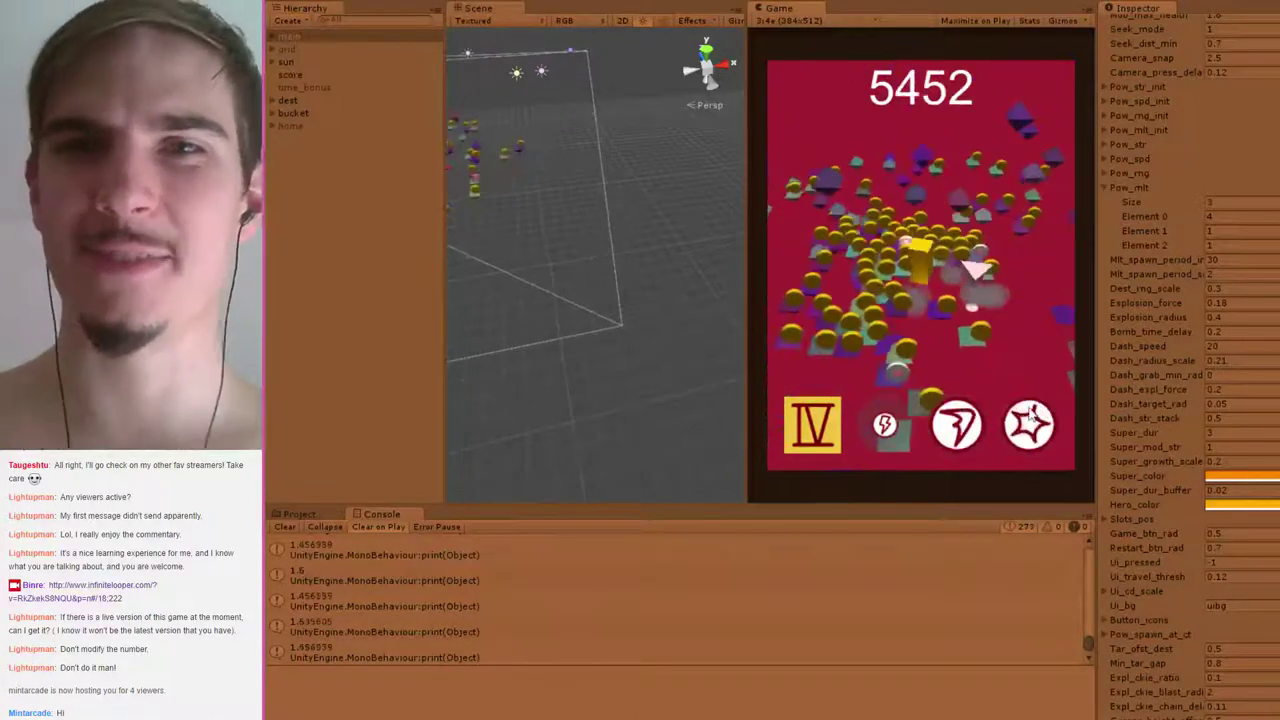
Alternate dash and star abilities to push the score to 8178
left_click(965, 425)
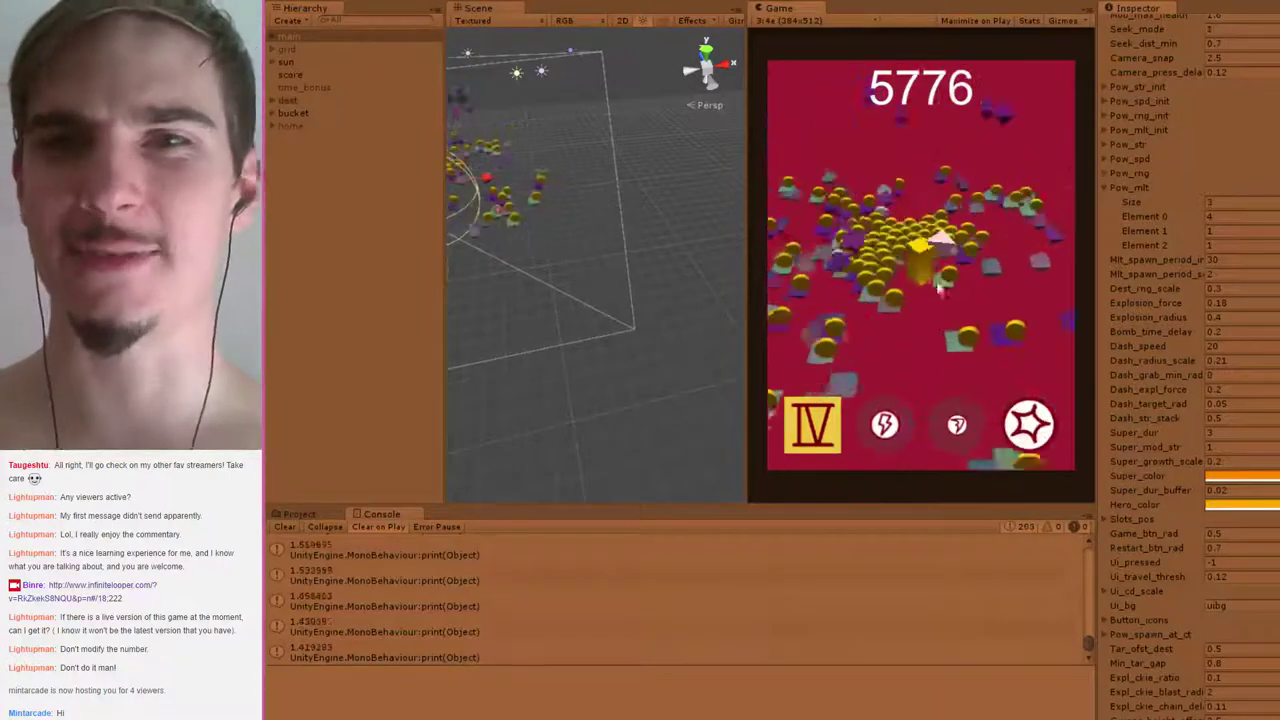
left_click(1032, 425)
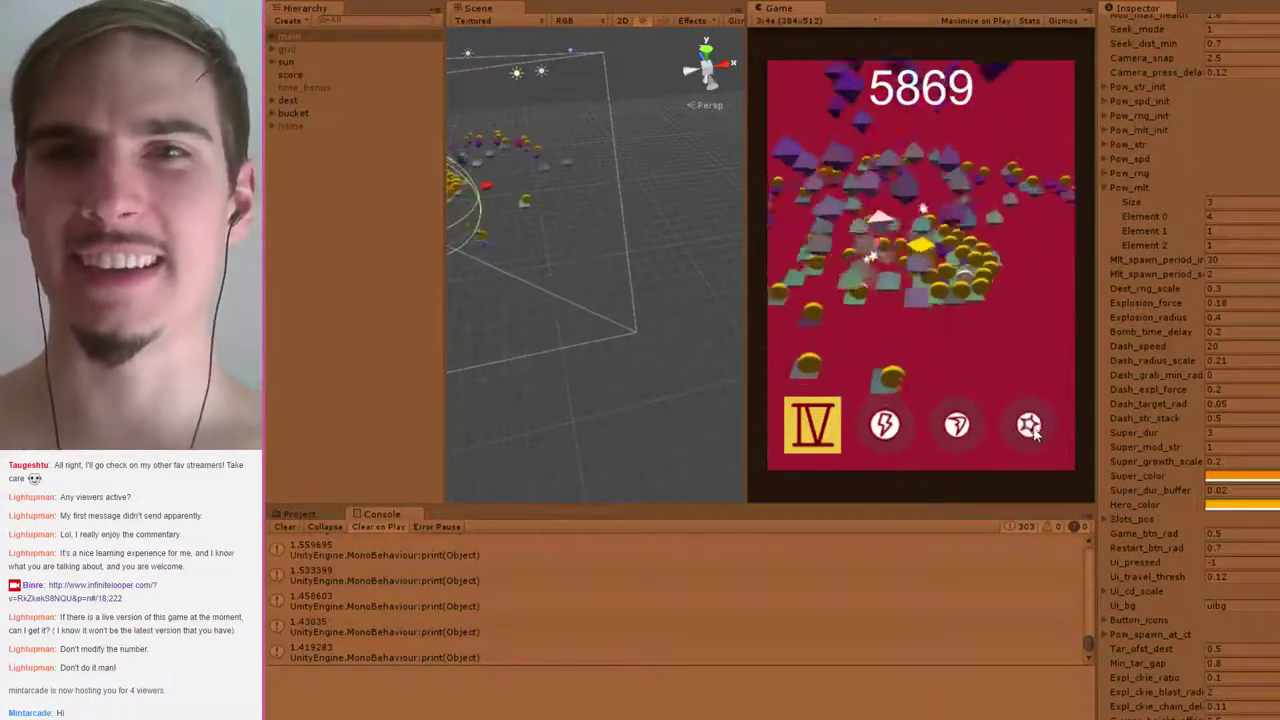
left_click(1032, 425)
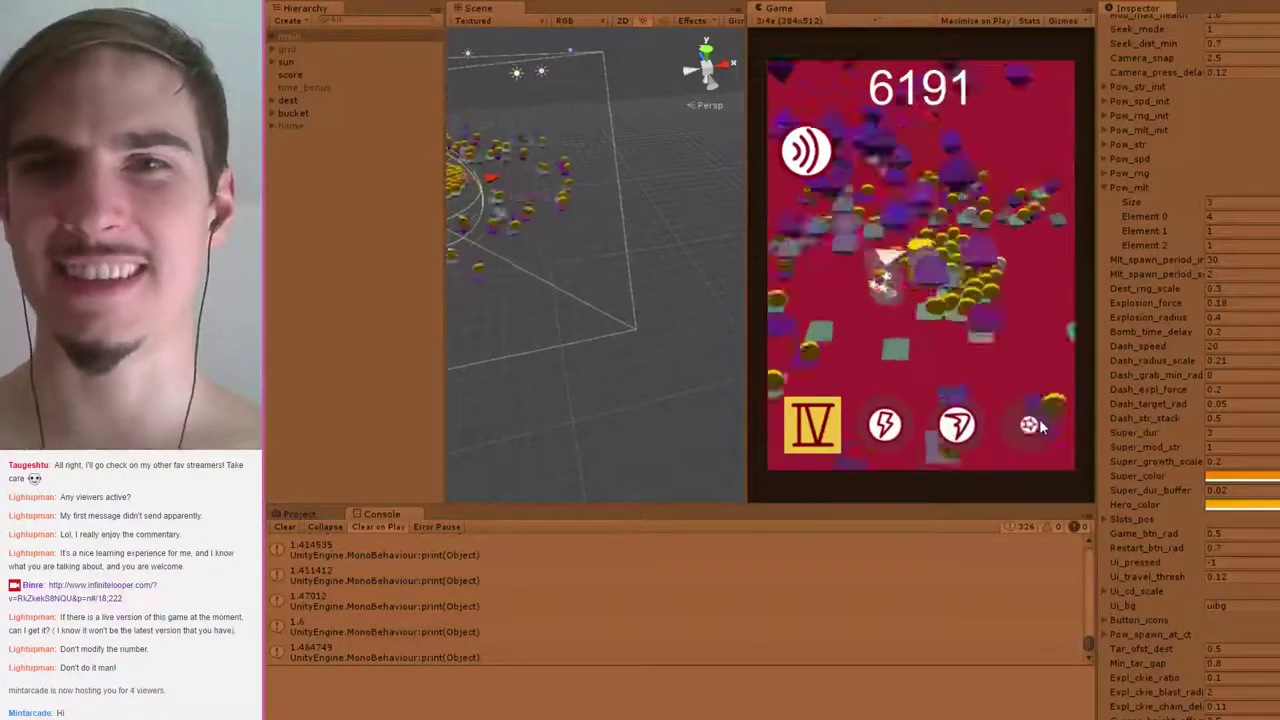
left_click(957, 424)
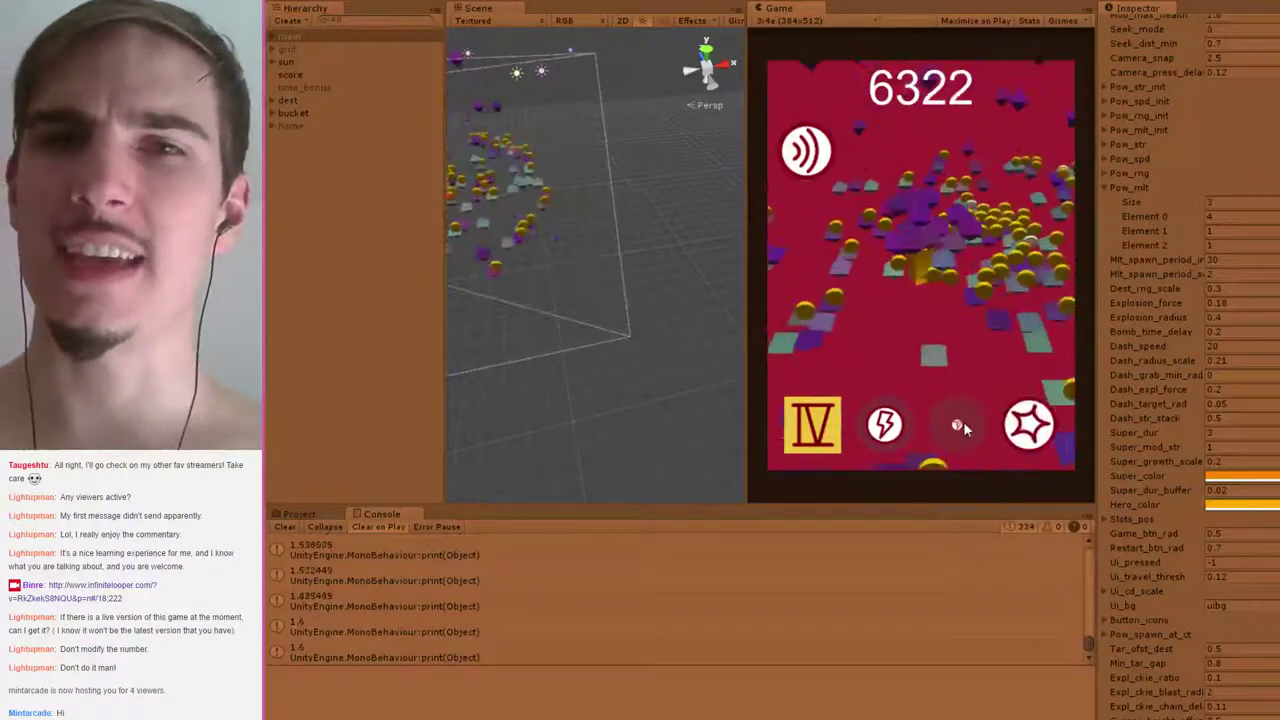
left_click(1032, 424)
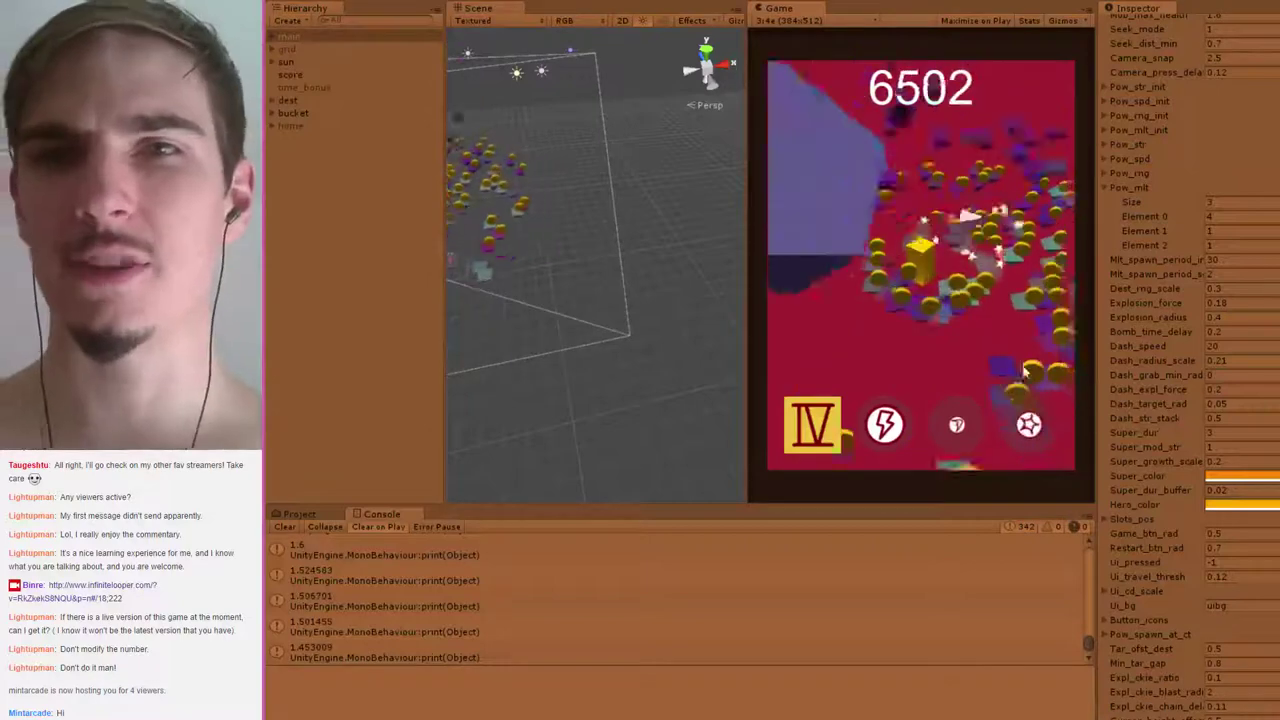
left_click(1029, 424)
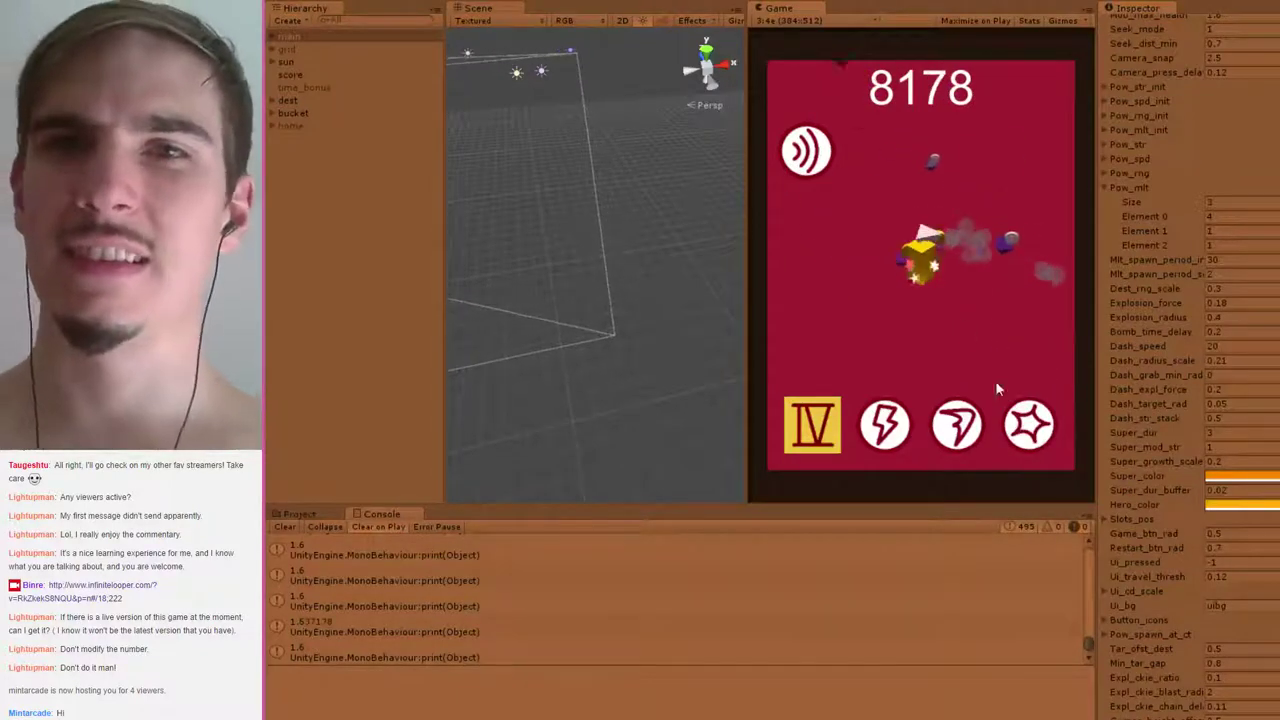
Activate the super ability and play on to game over with a final score of 22643
left_click(1042, 424)
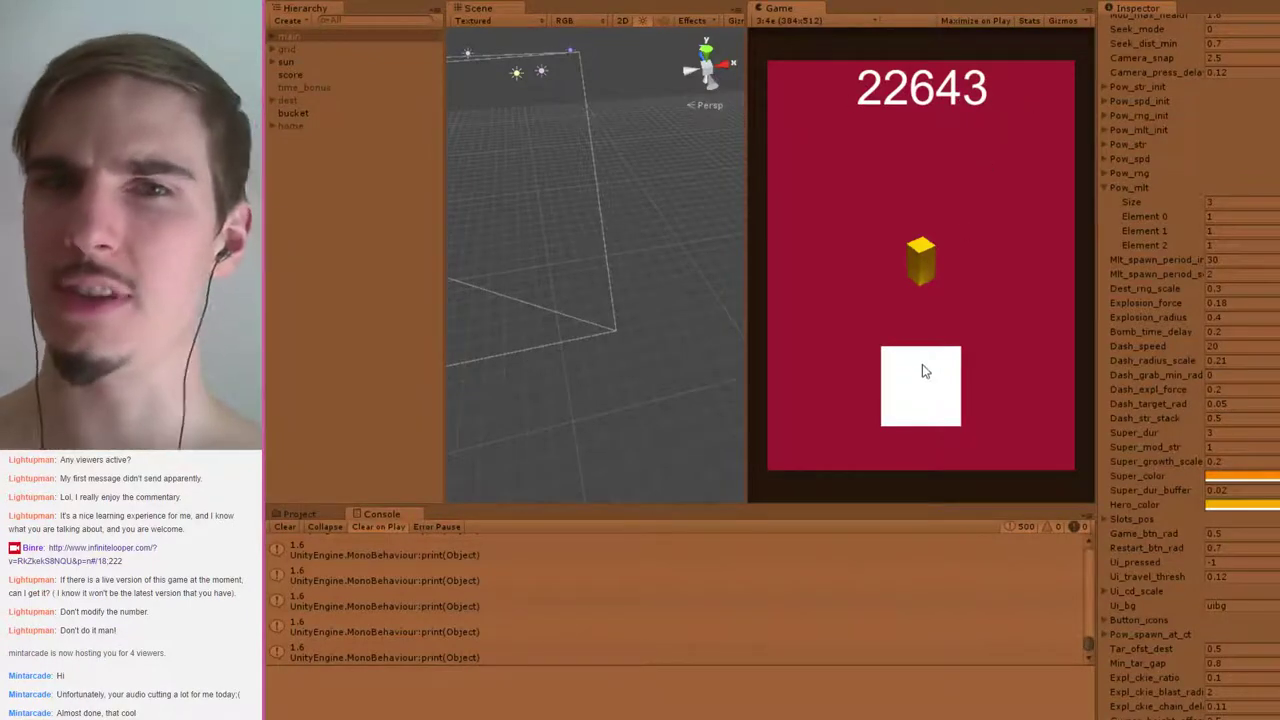
Restart the game and play a second round to 10584 before stopping
left_click(925, 394)
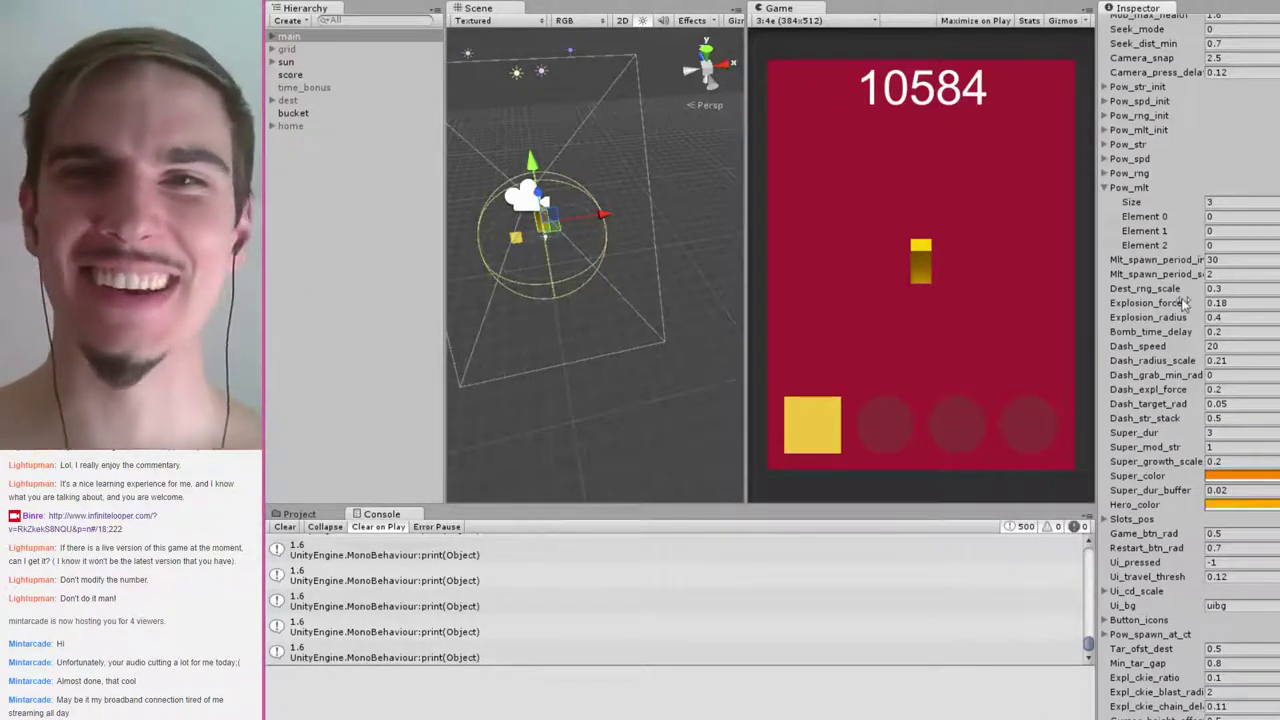
Change Time_bonus_scale from 800 to 2000 in the Inspector and save the scene
scroll(1188, 470, "down", 3)
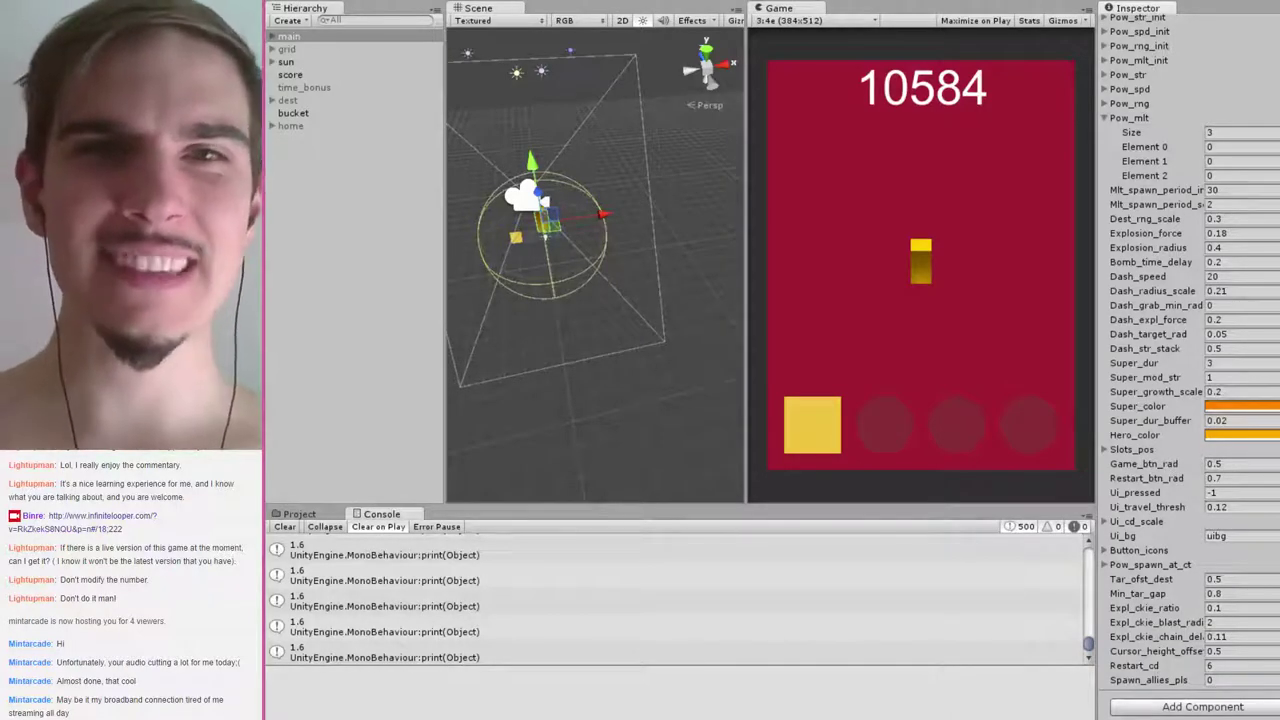
scroll(1238, 483, "up", 6)
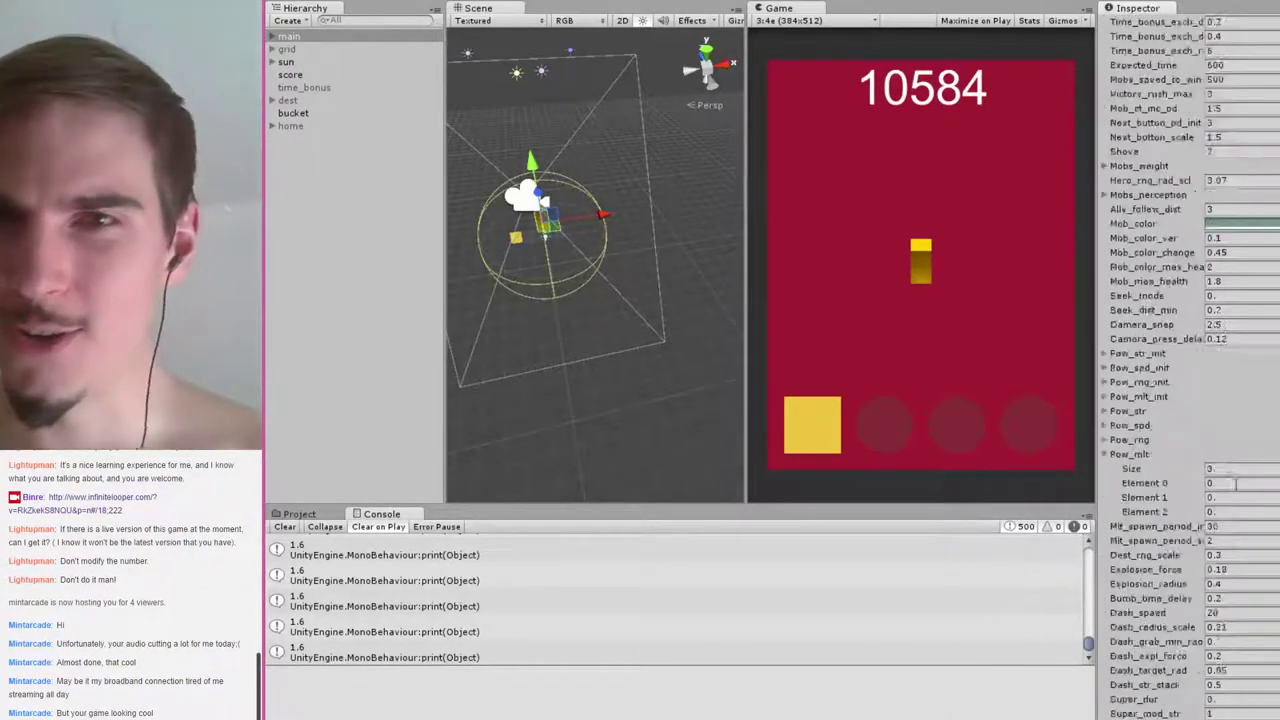
scroll(1237, 483, "up", 7)
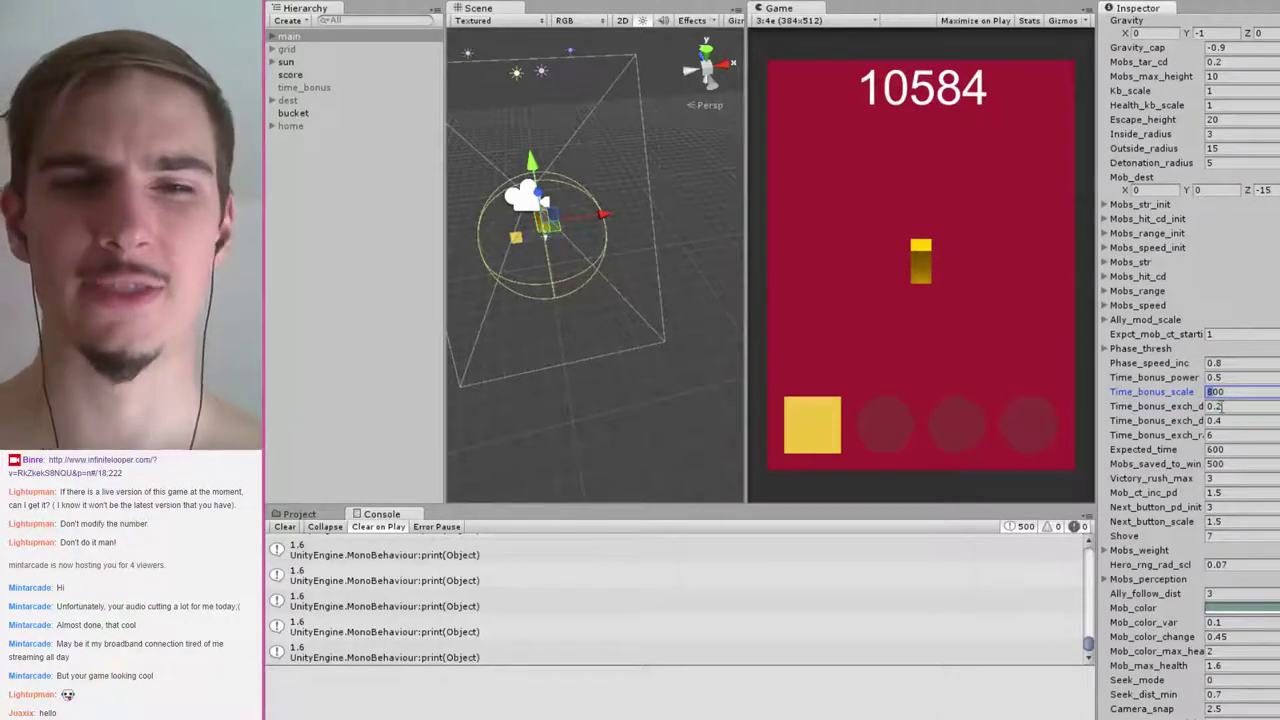
type("2000")
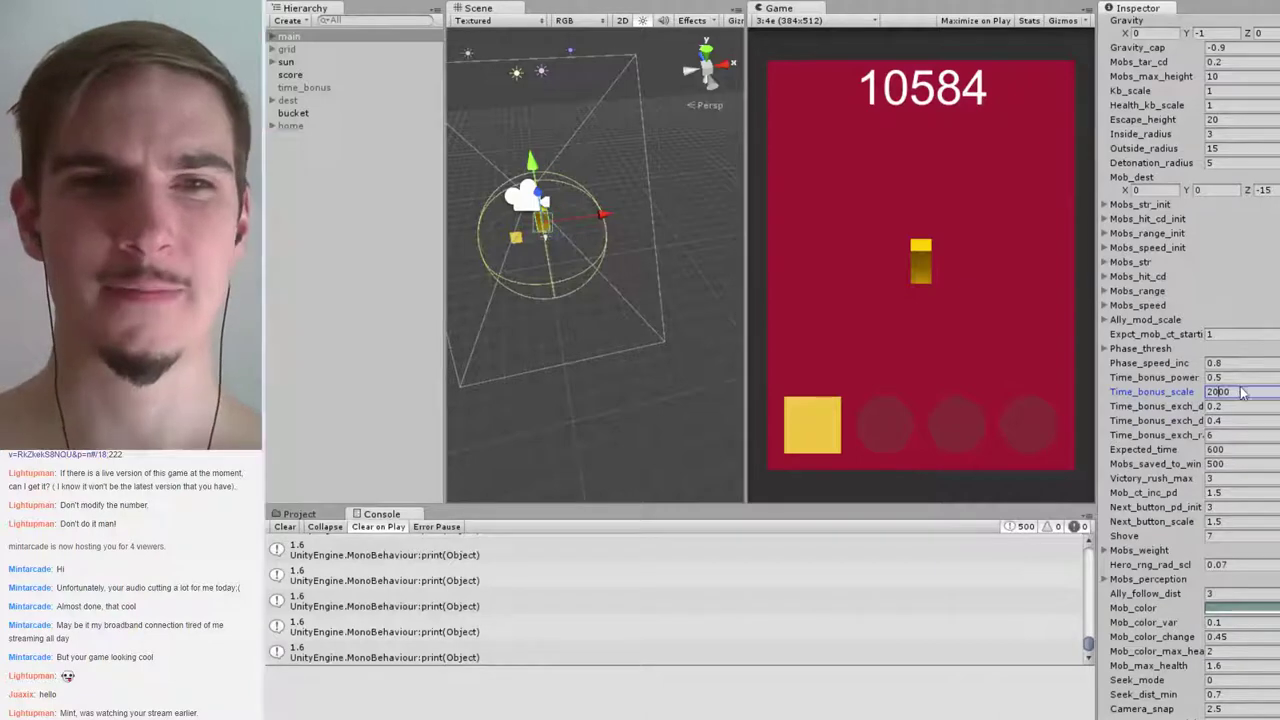
key("ctrl+s")
Cancel the save prompt and start a new playtest with Time_bonus_scale at 2000
left_click(721, 332)
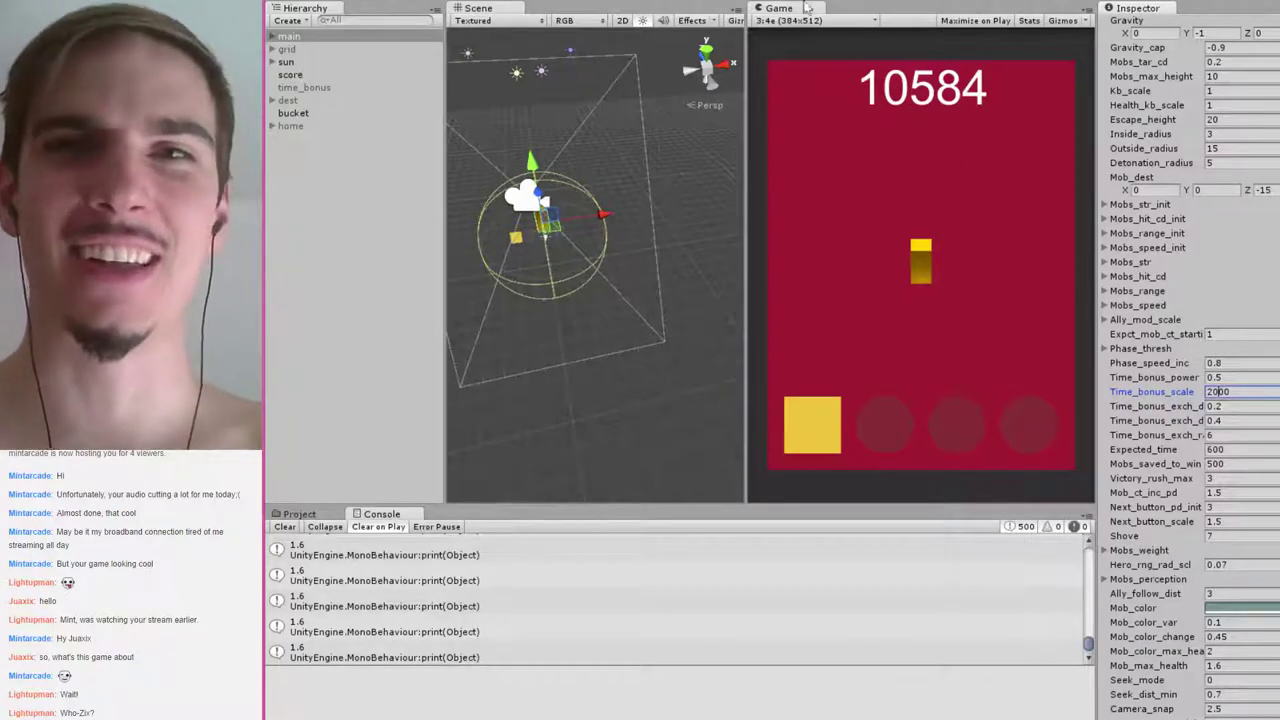
key("ctrl+p")
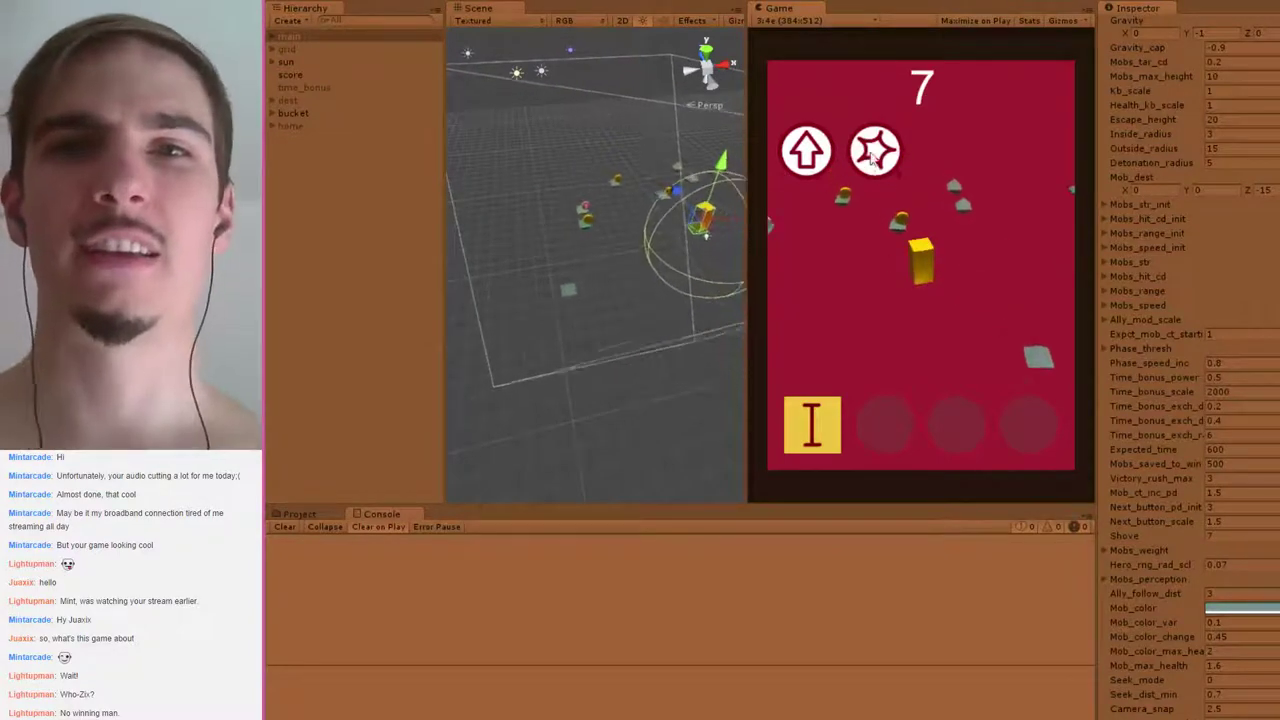
Place the star ability in the bottom-right slot, use it, and merge the sound-wave and up-arrow power-ups
left_click_drag(872, 160, 1046, 430)
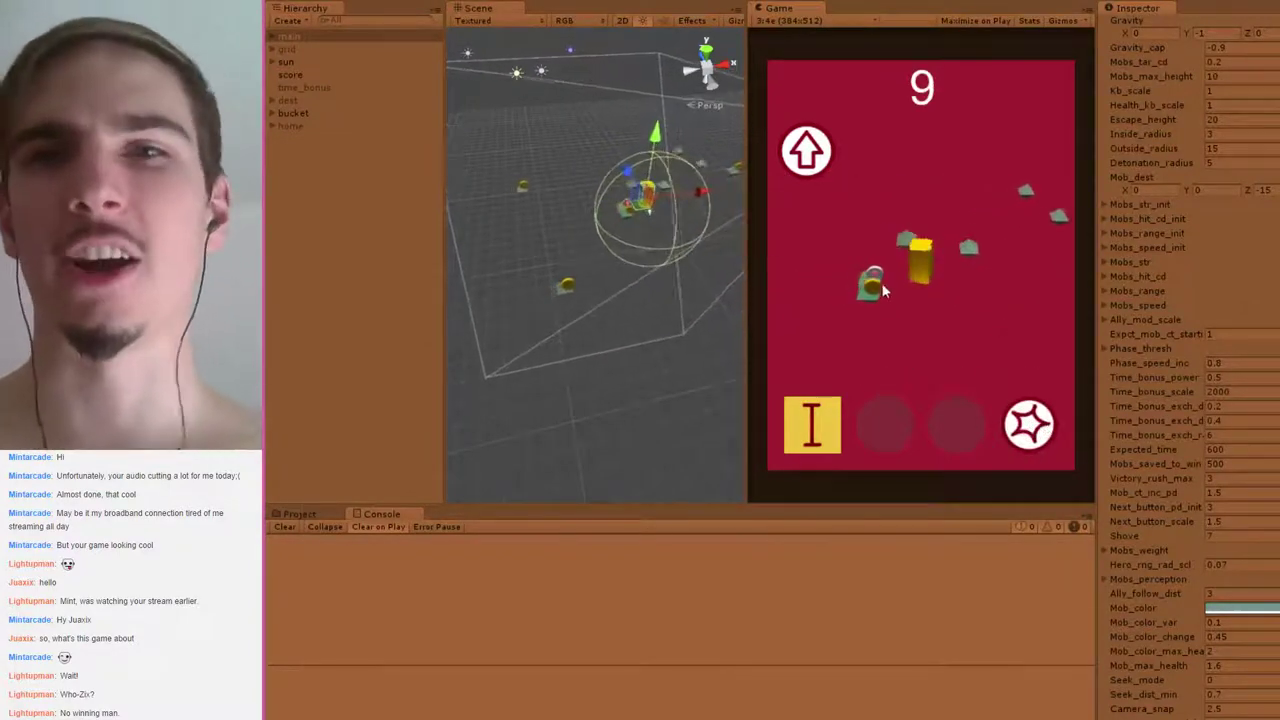
left_click(1029, 424)
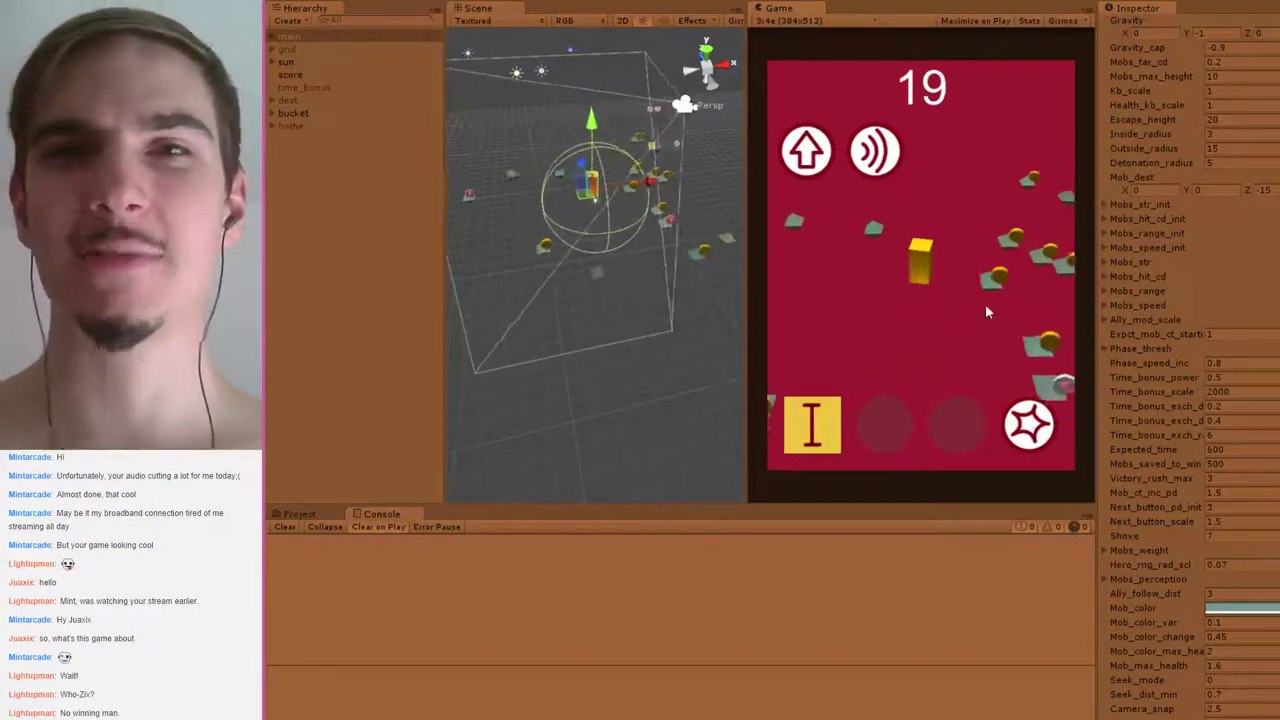
left_click_drag(874, 150, 802, 420)
left_click_drag(806, 150, 812, 420)
Fire the star ability repeatedly and the lightning ability once to scatter the mobs
left_click(1029, 425)
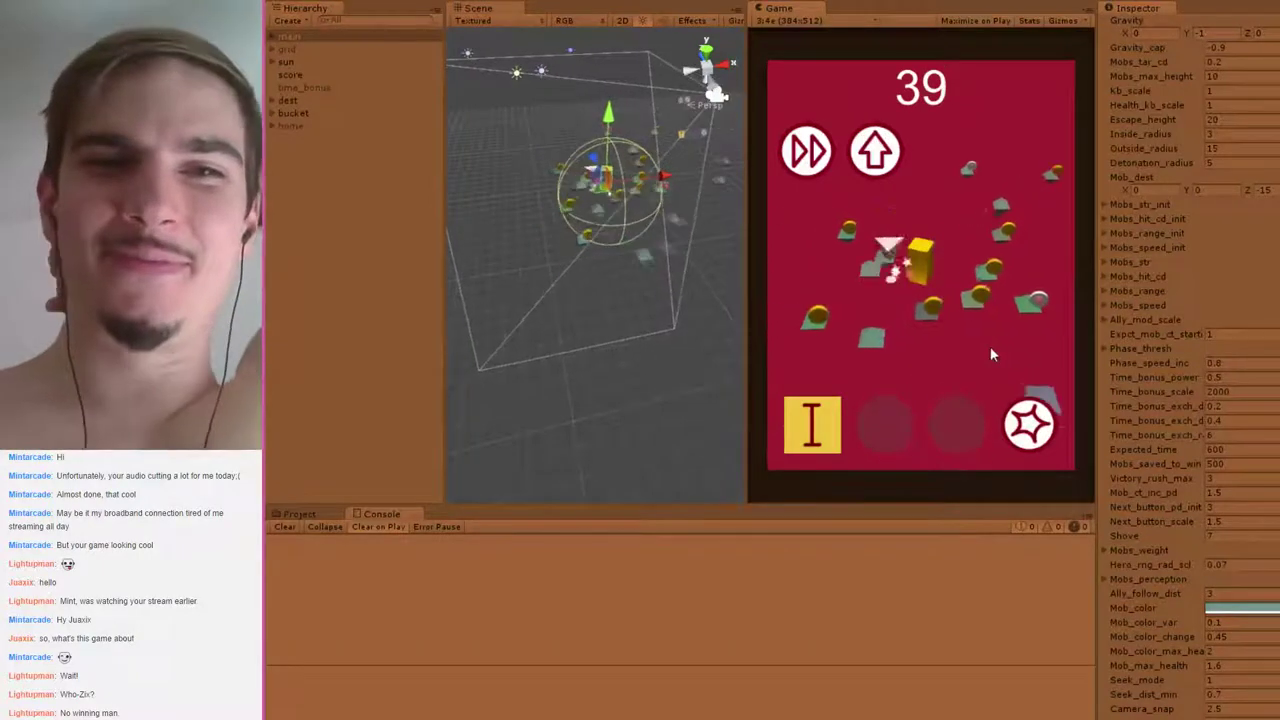
left_click(1029, 425)
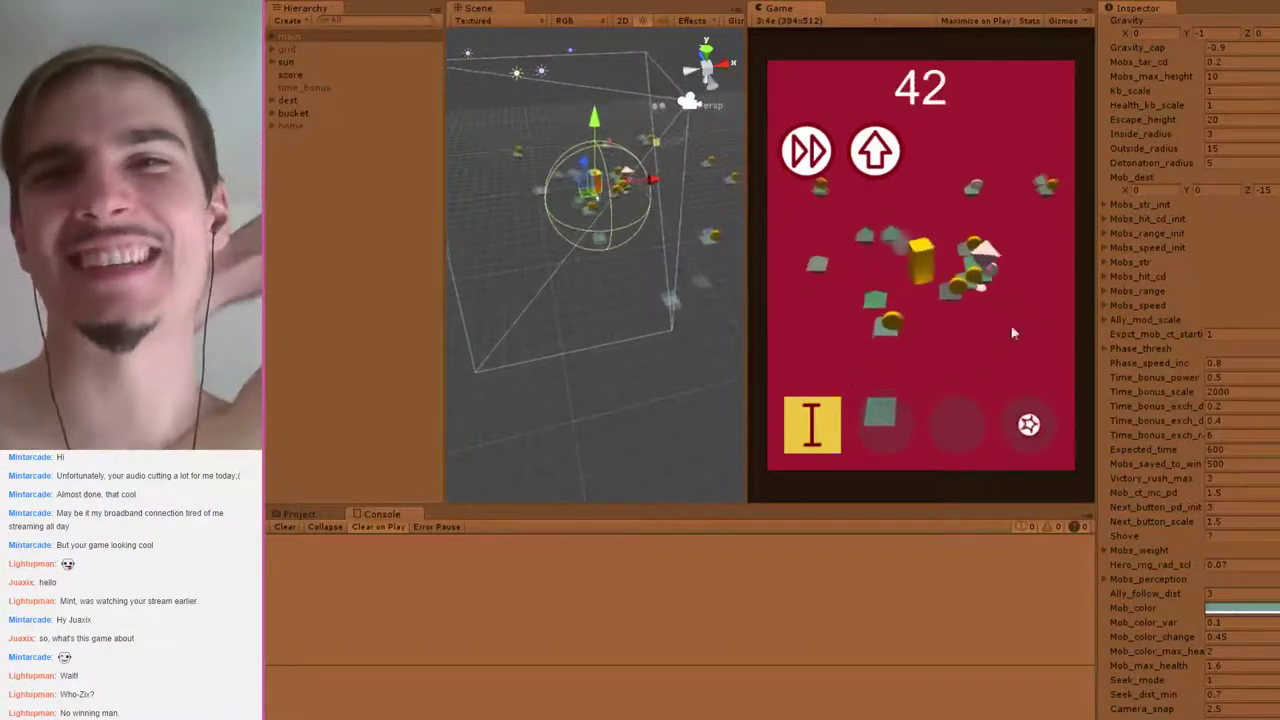
left_click(1031, 422)
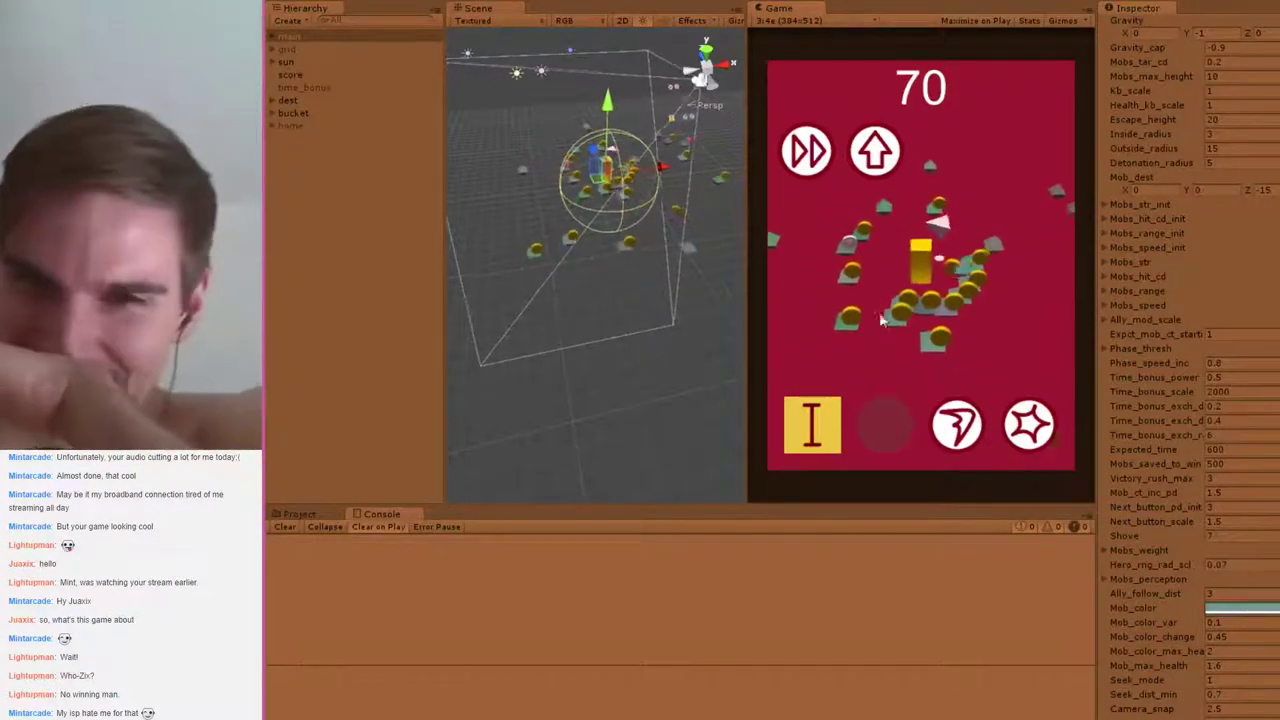
left_click(1030, 428)
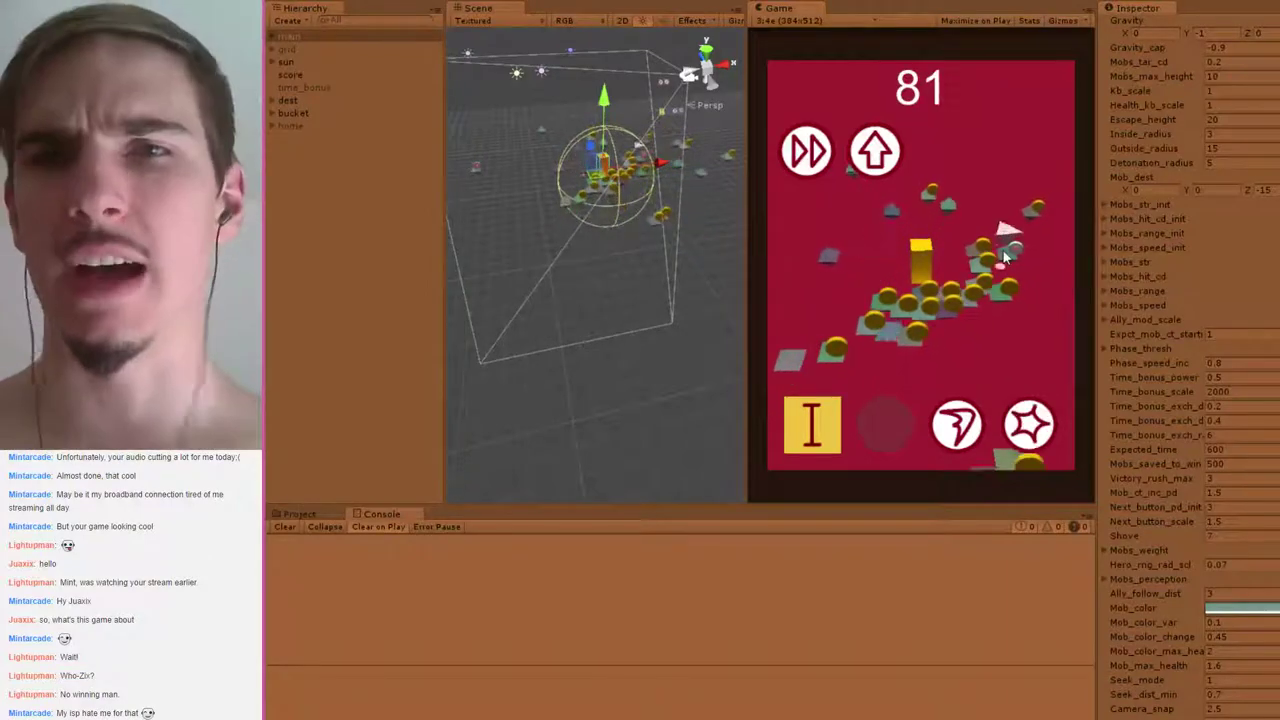
left_click(962, 418)
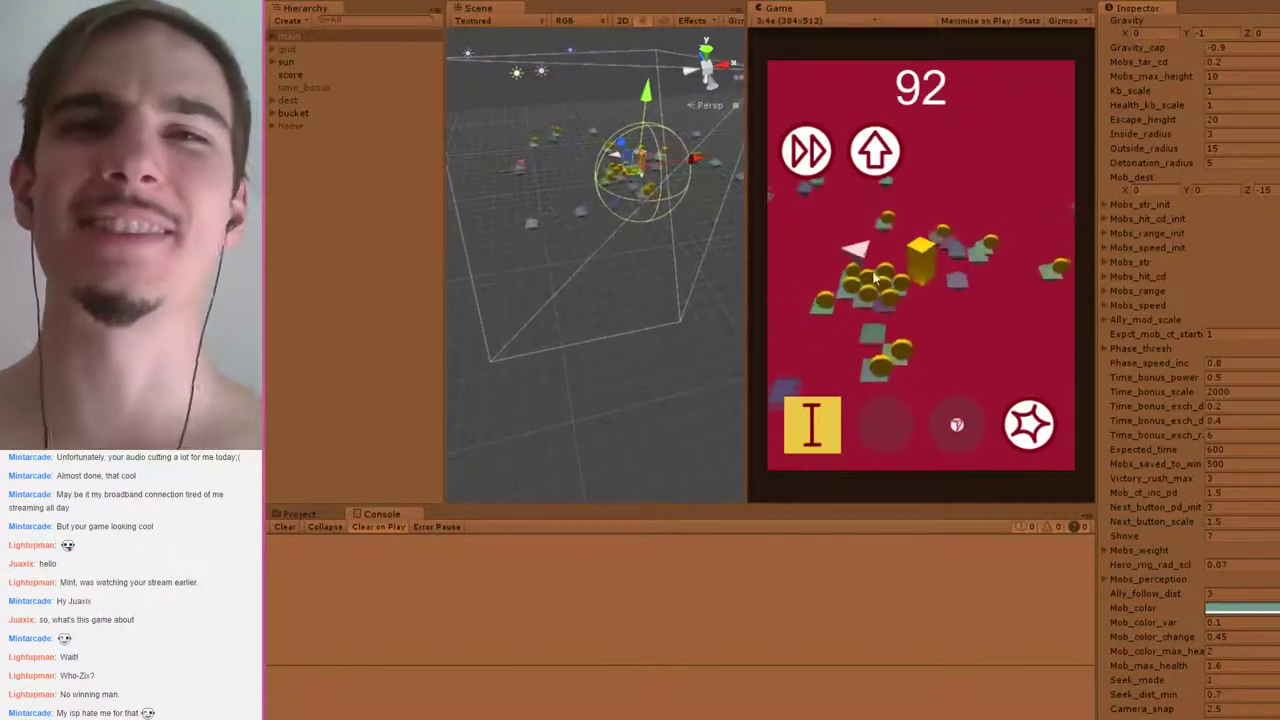
left_click(1029, 424)
Feed the plus, fast-forward and up-arrow power-ups into the level slot, then fire star and swirl abilities
left_click_drag(943, 151, 811, 425)
left_click_drag(806, 151, 813, 400)
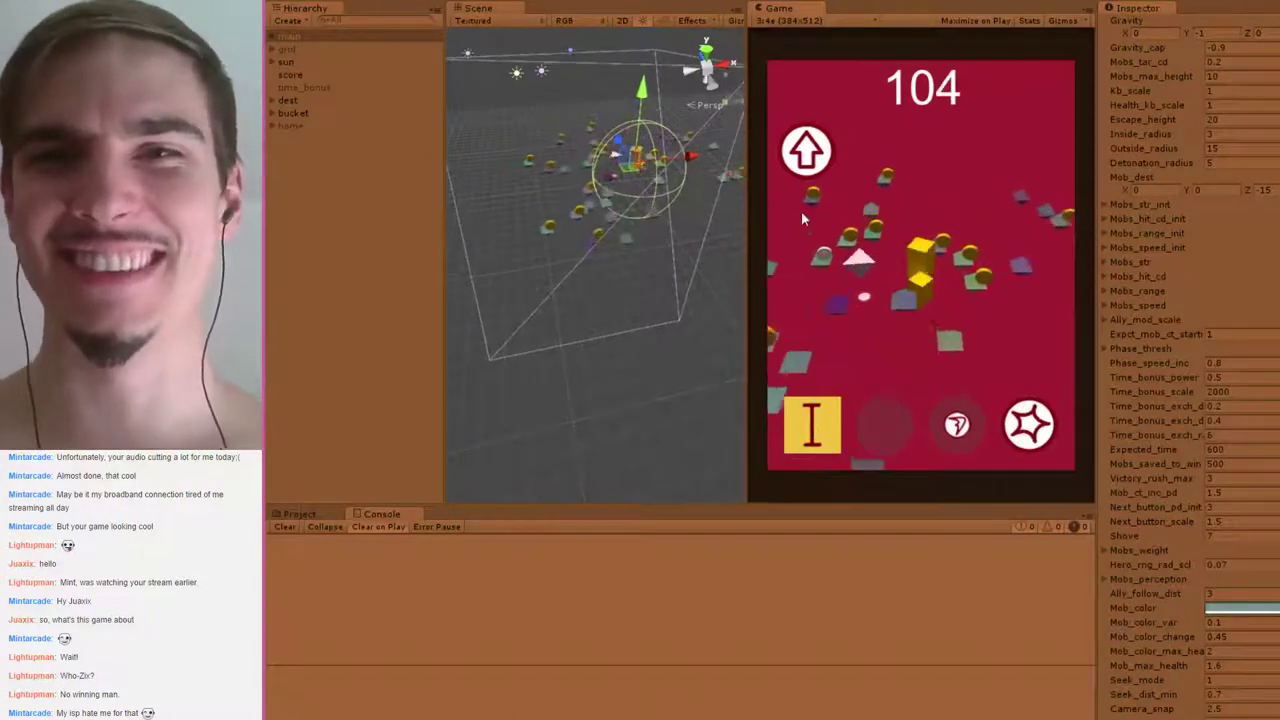
left_click_drag(811, 150, 814, 420)
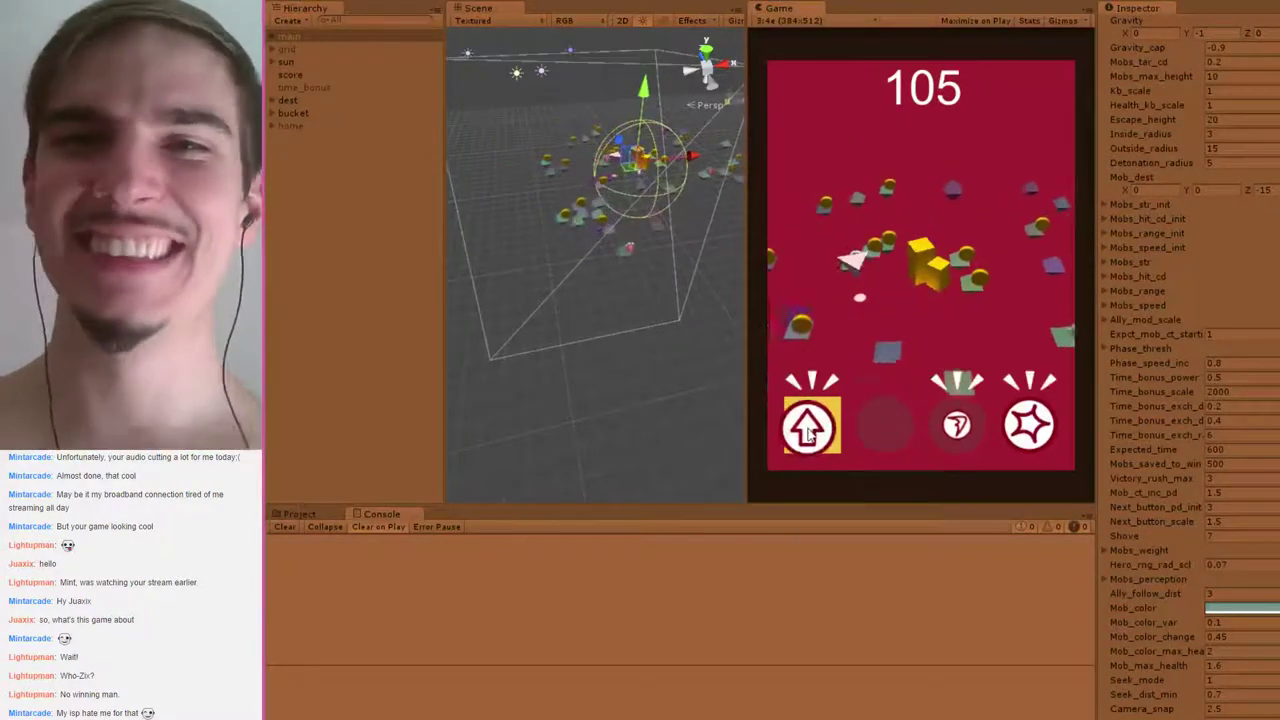
left_click(1029, 424)
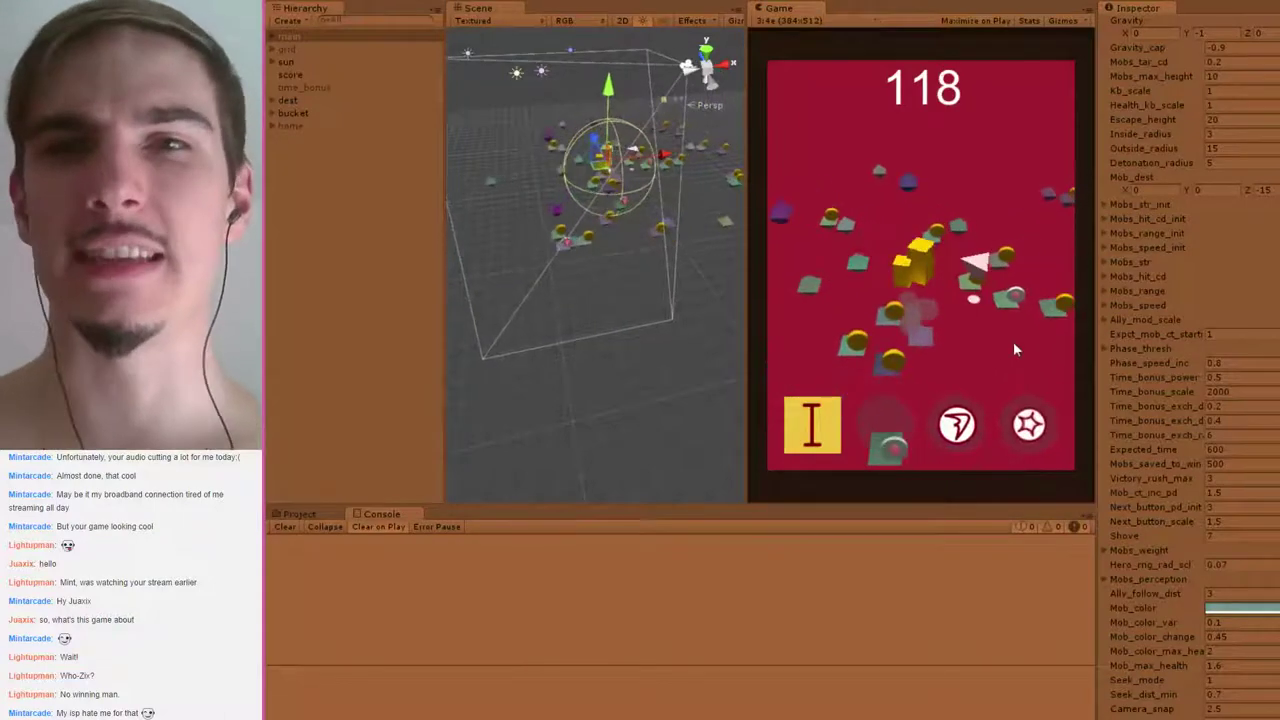
left_click(1029, 424)
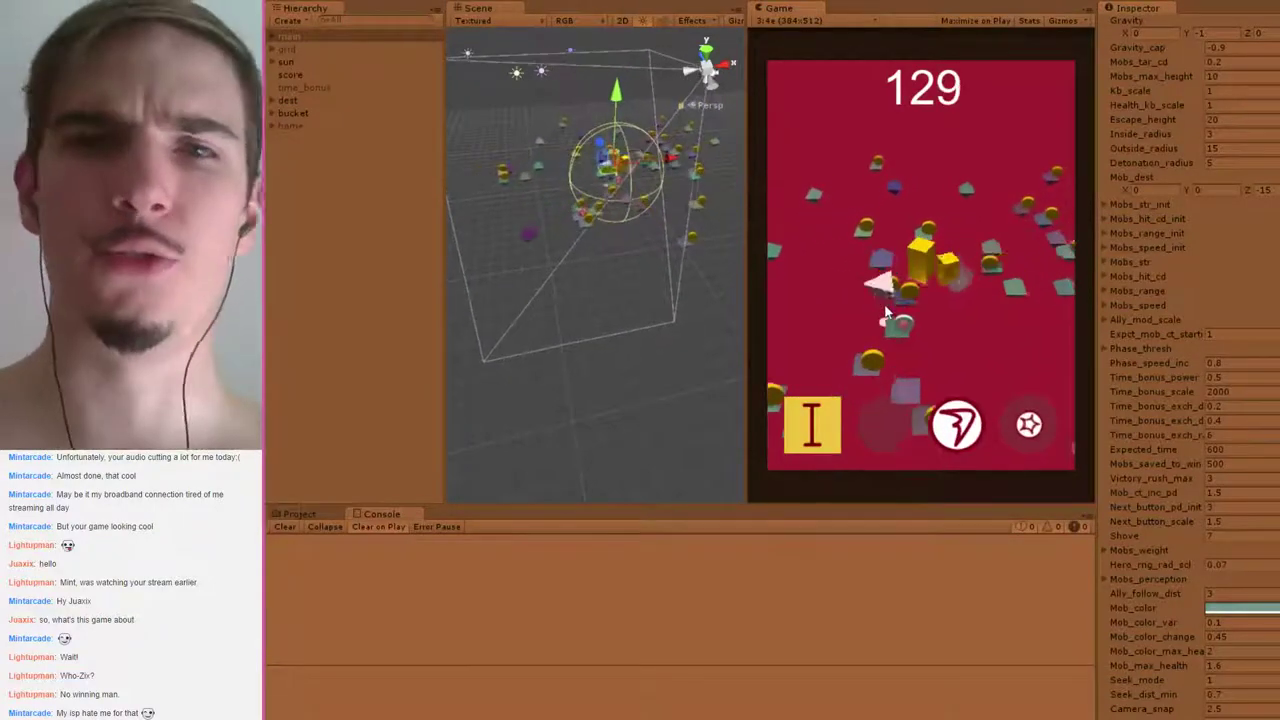
key("3")
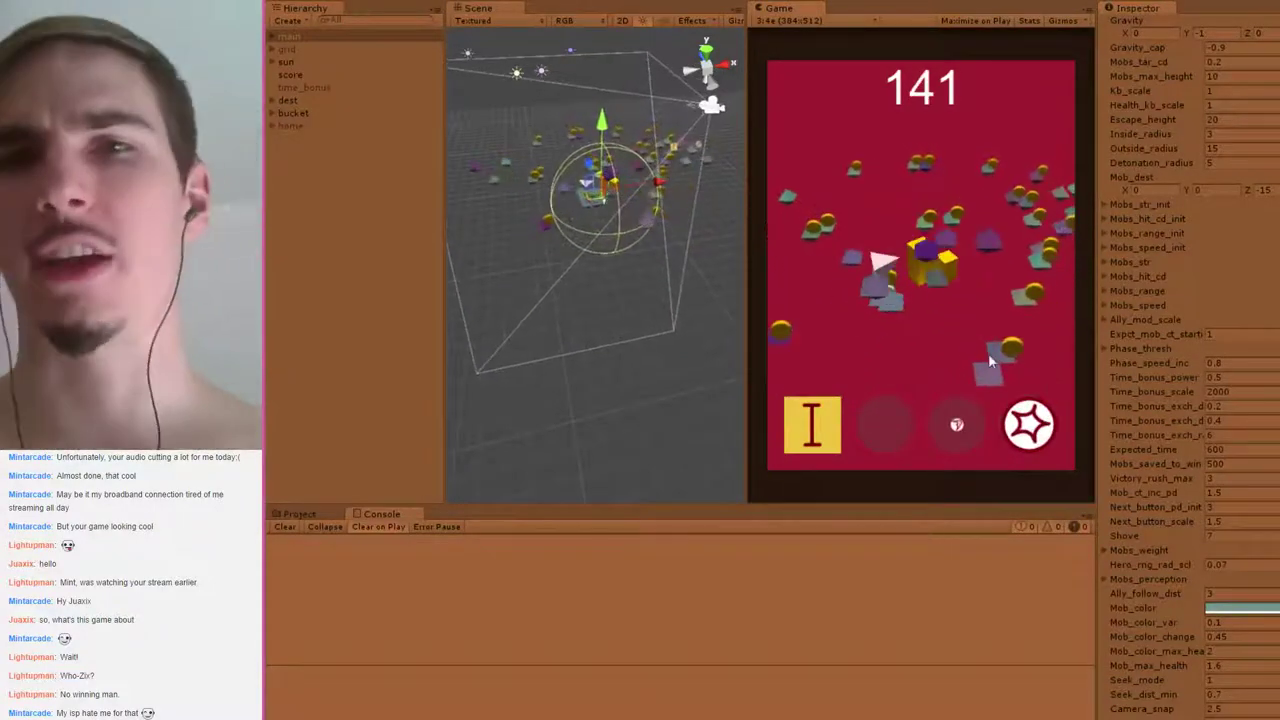
key("4")
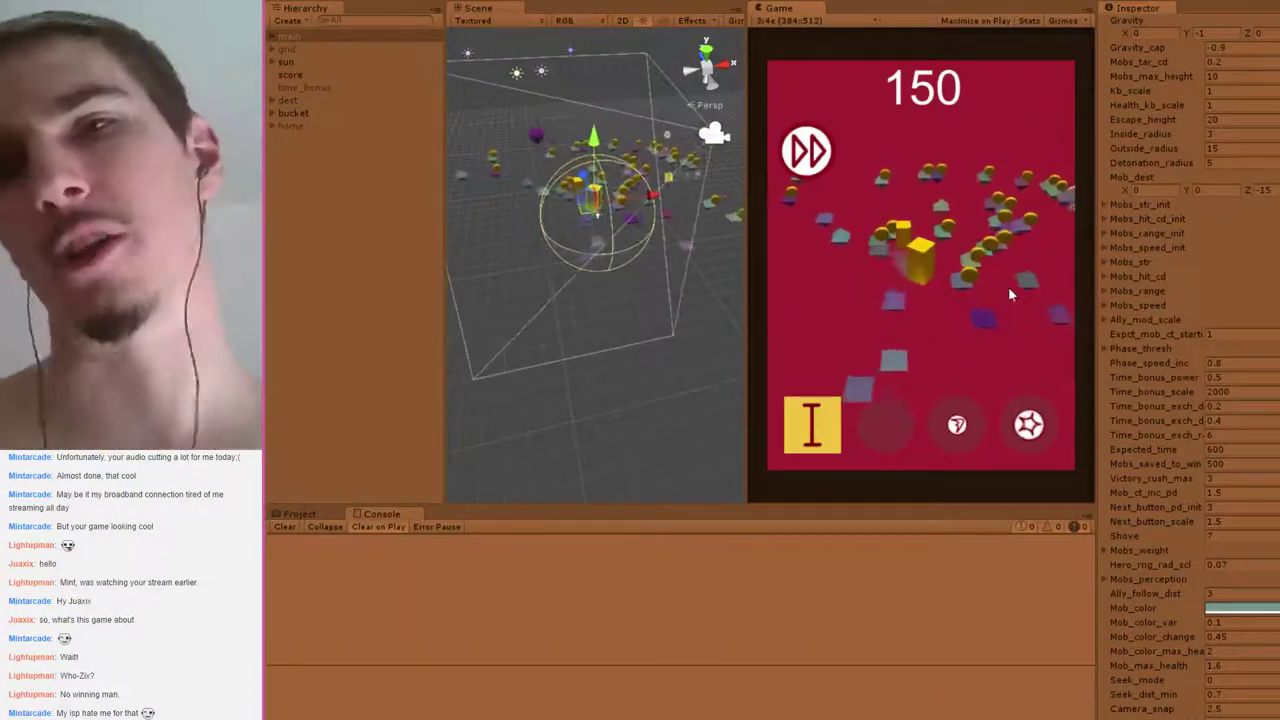
key("4")
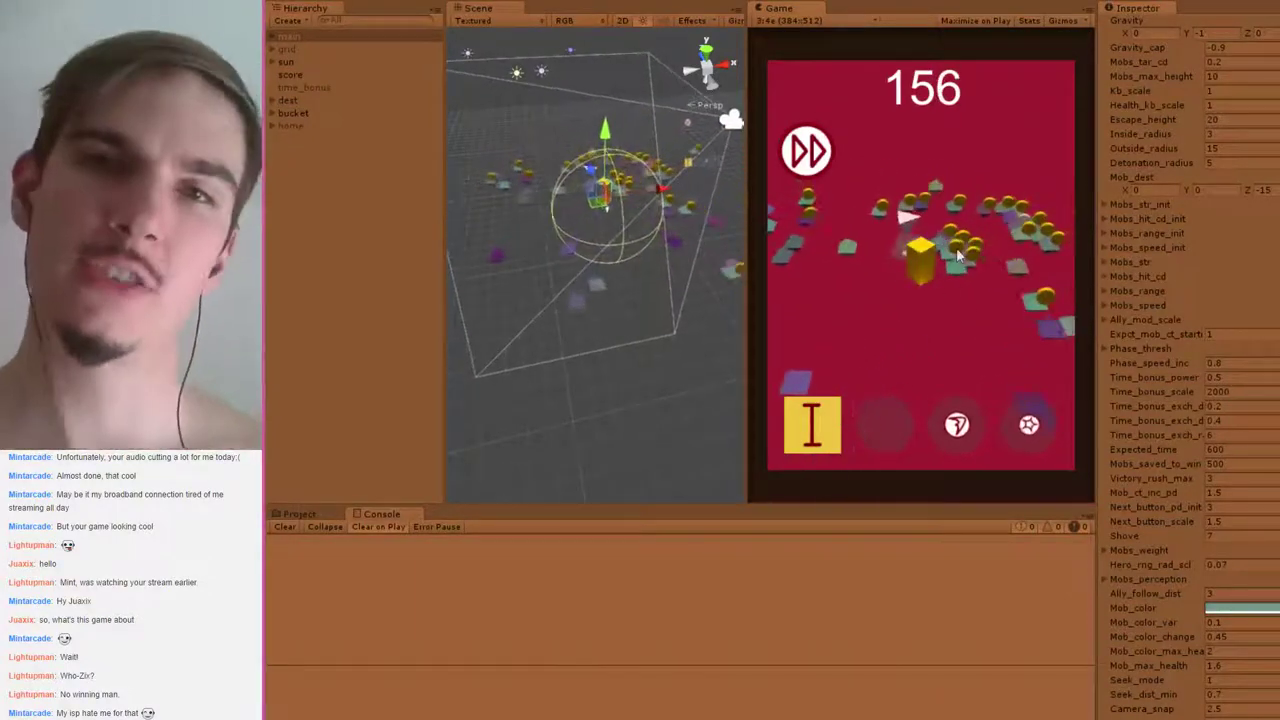
Keep clearing mobs with star, lightning and swirl abilities until the score reaches 364
left_click(1033, 425)
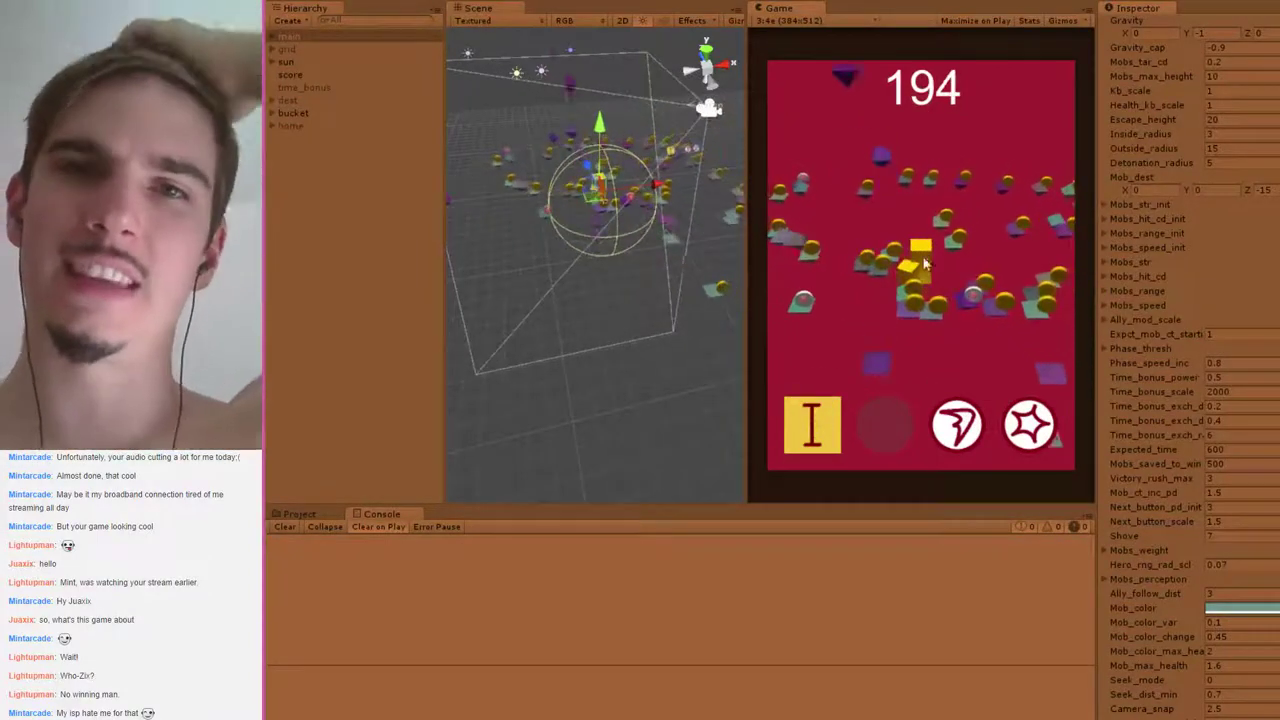
left_click(962, 420)
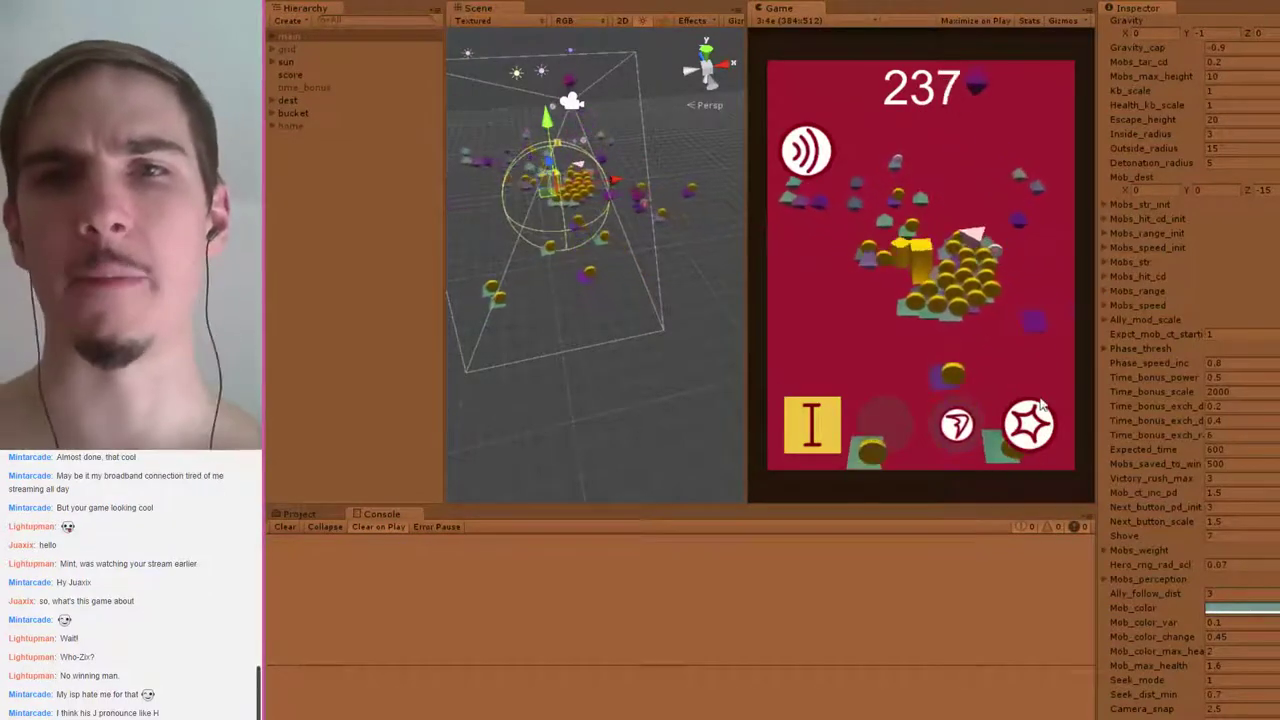
left_click(1030, 424)
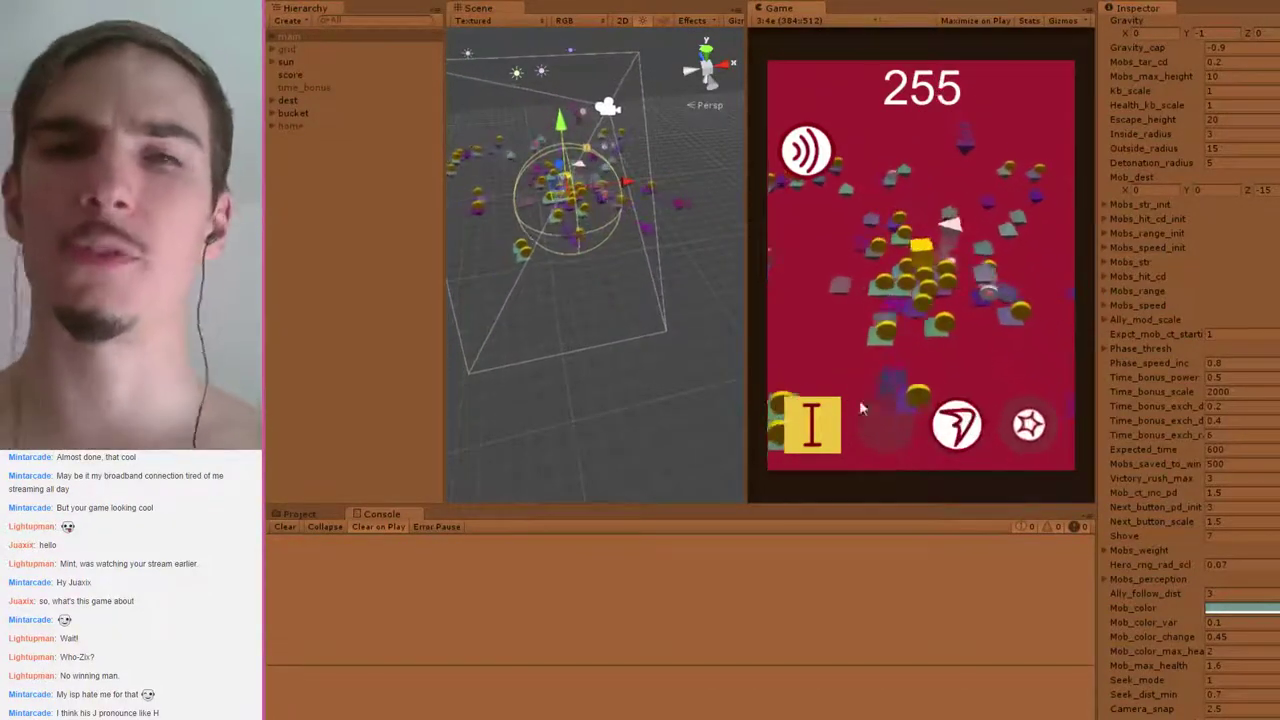
left_click(1041, 428)
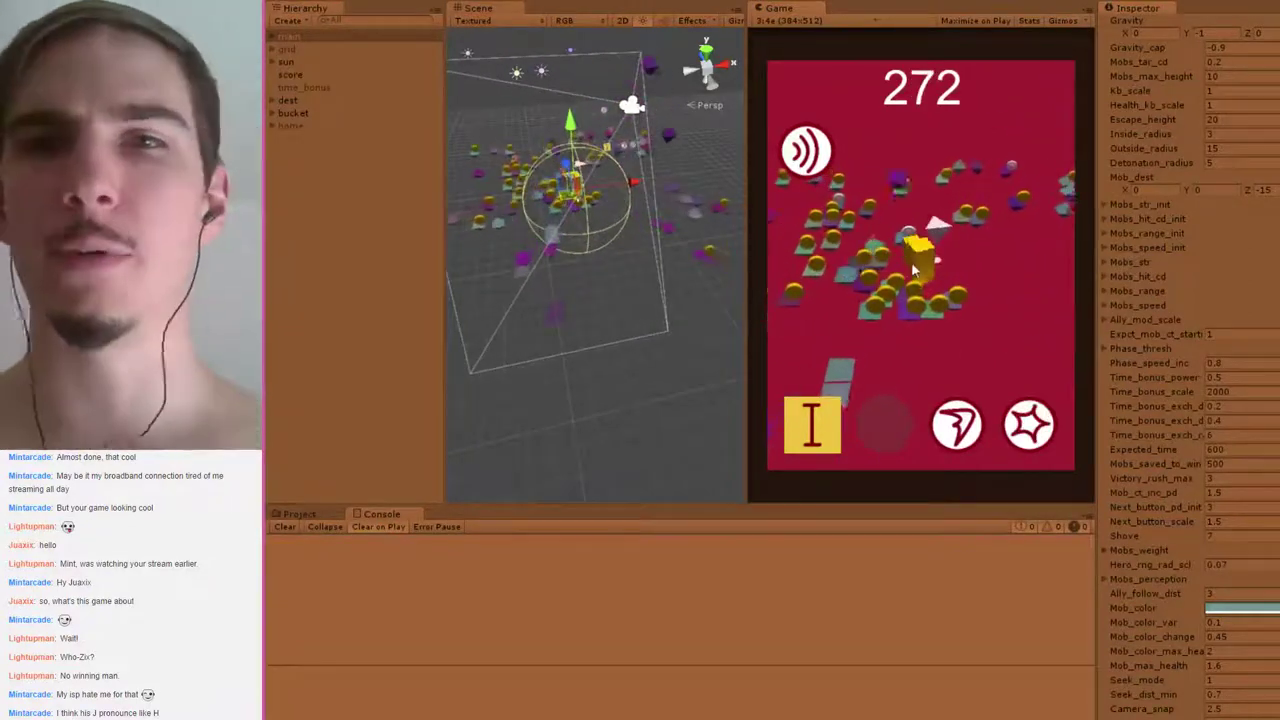
left_click(1028, 425)
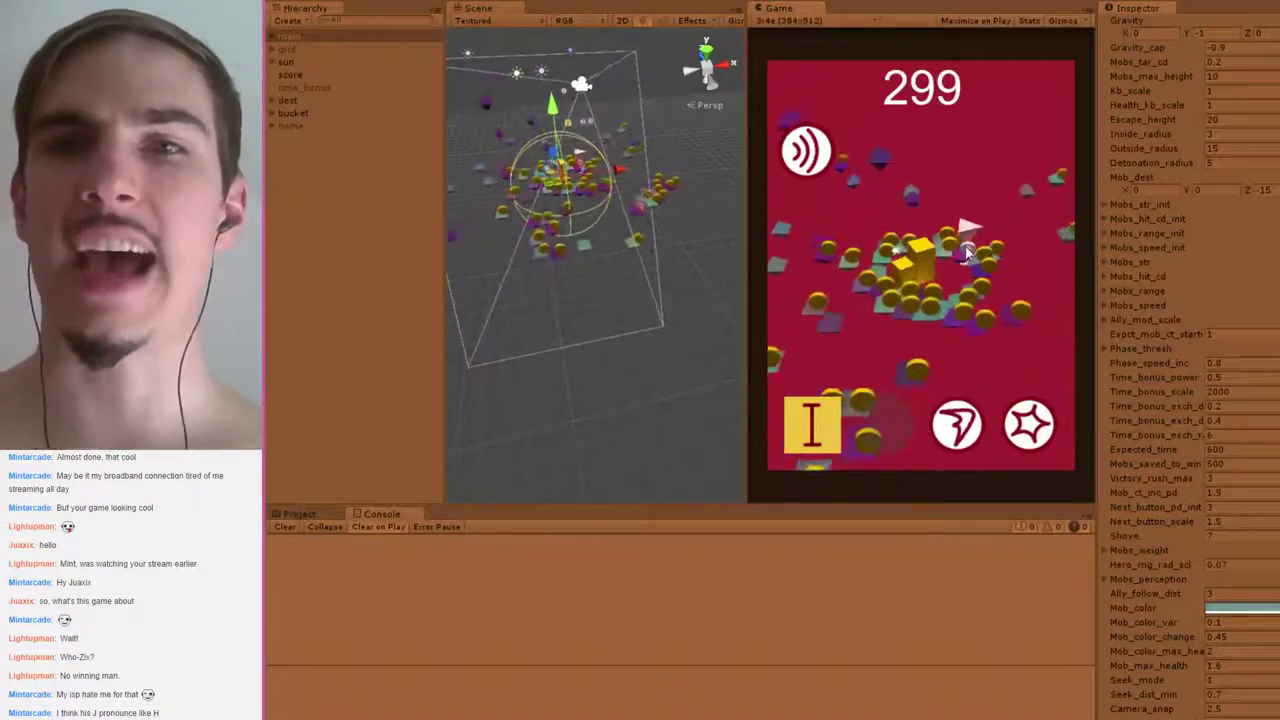
left_click(957, 425)
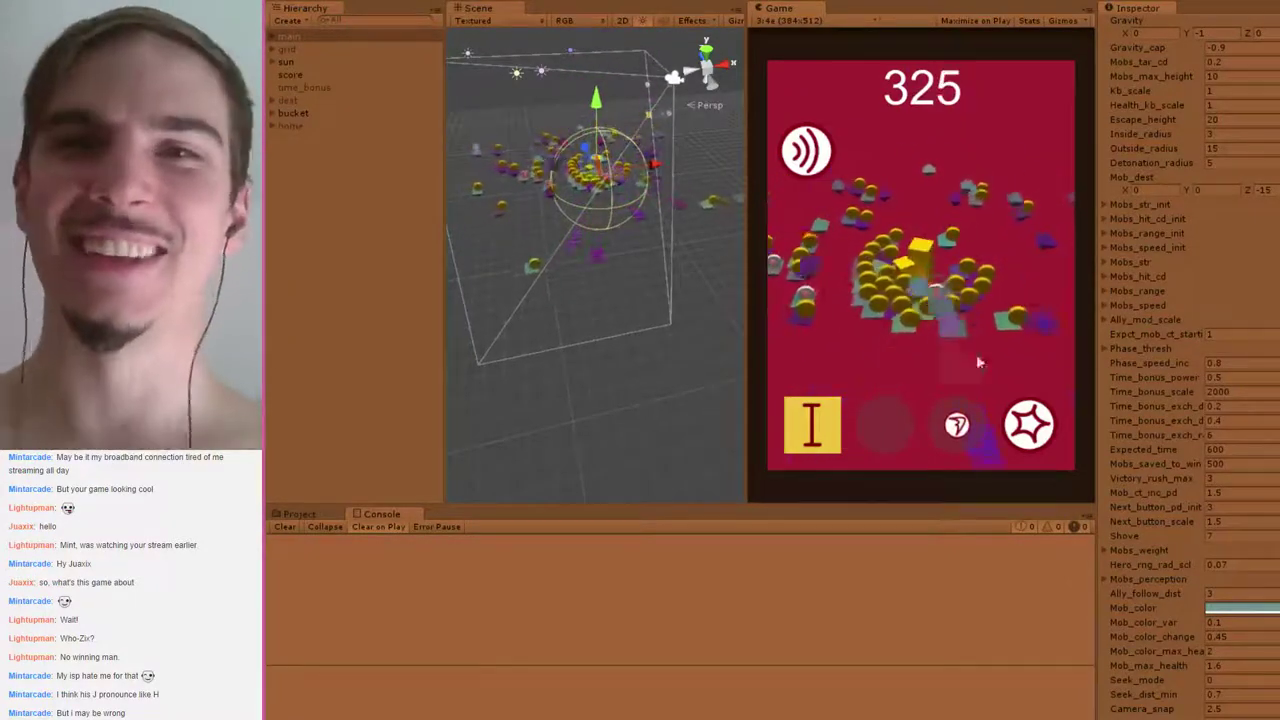
left_click(1029, 425)
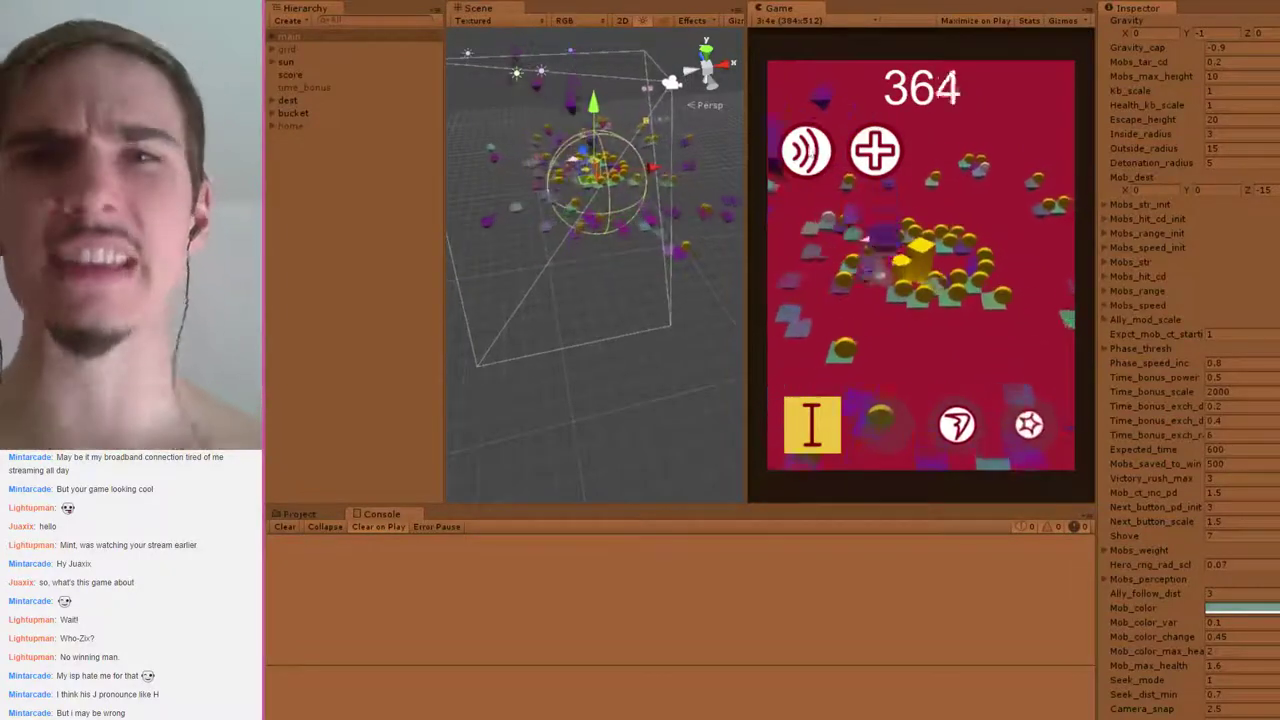
Merge the plus power-up, fire the star and swoosh abilities to reach 455, then switch to the Notepad notes
mouse_move(866, 148)
left_mouse_down()
mouse_move(818, 432)
mouse_move(871, 151)
left_mouse_up()
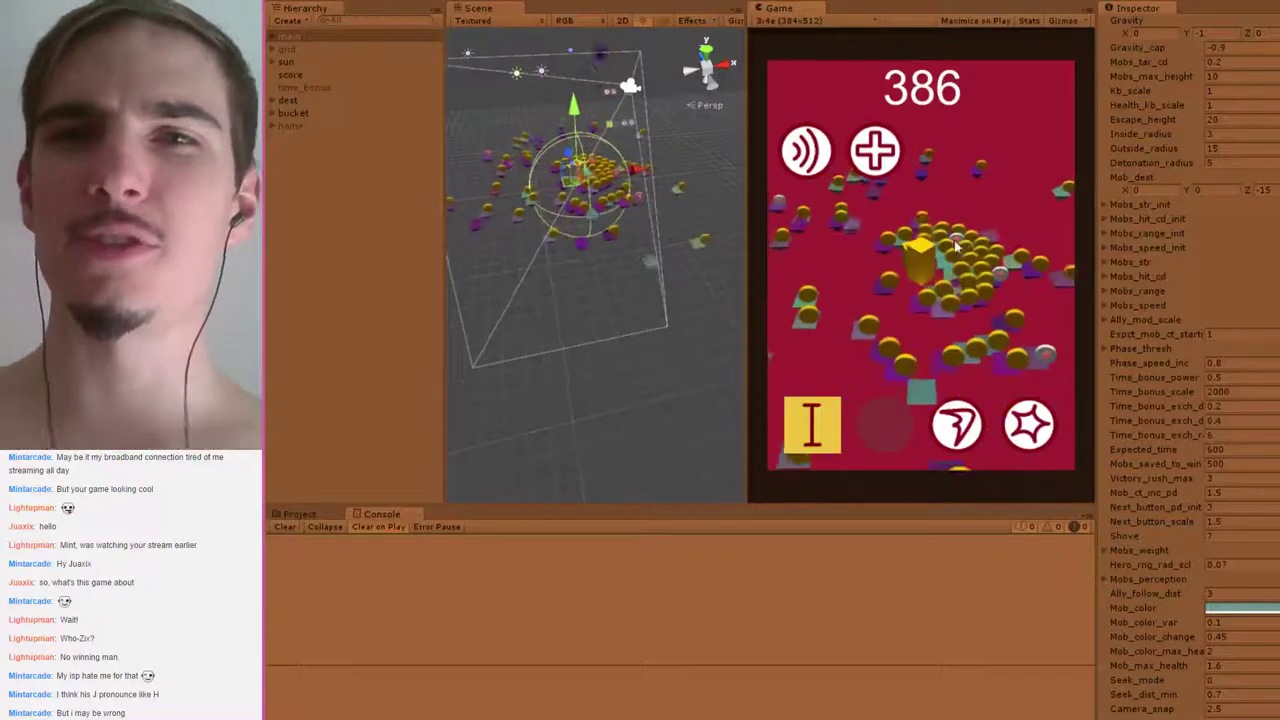
left_click(1029, 425)
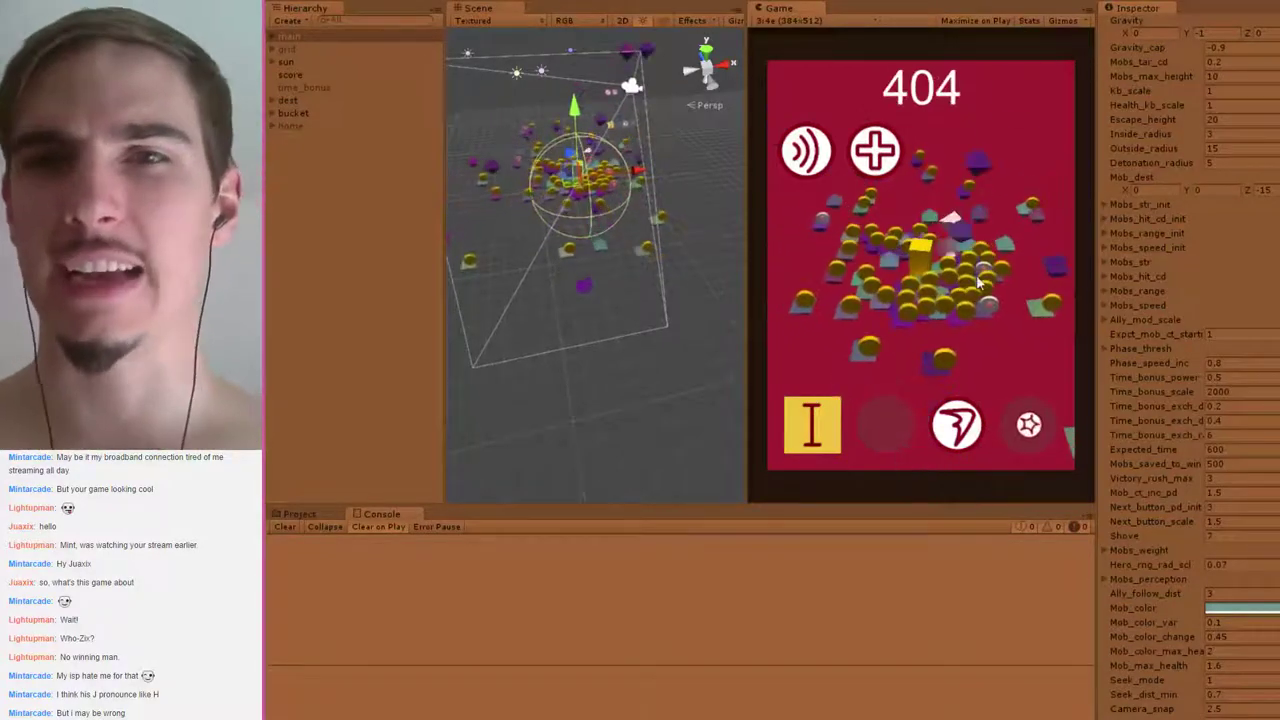
left_click(964, 408)
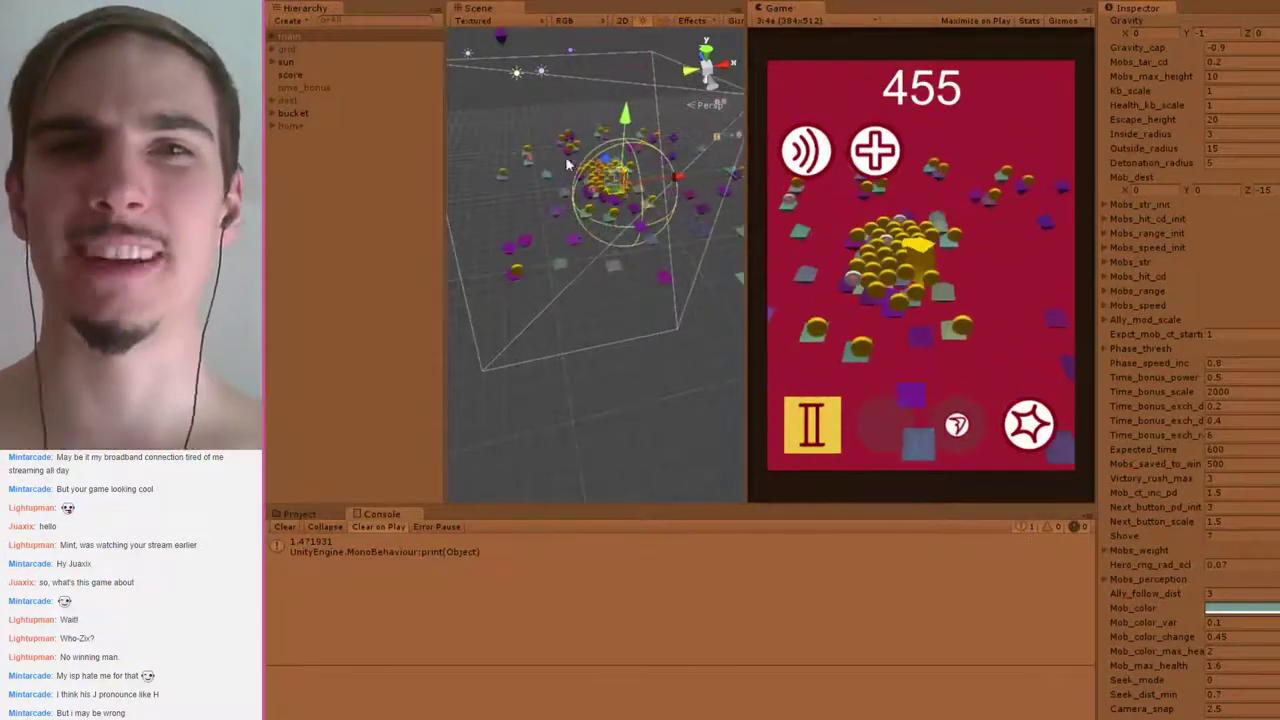
key("alt+Tab")
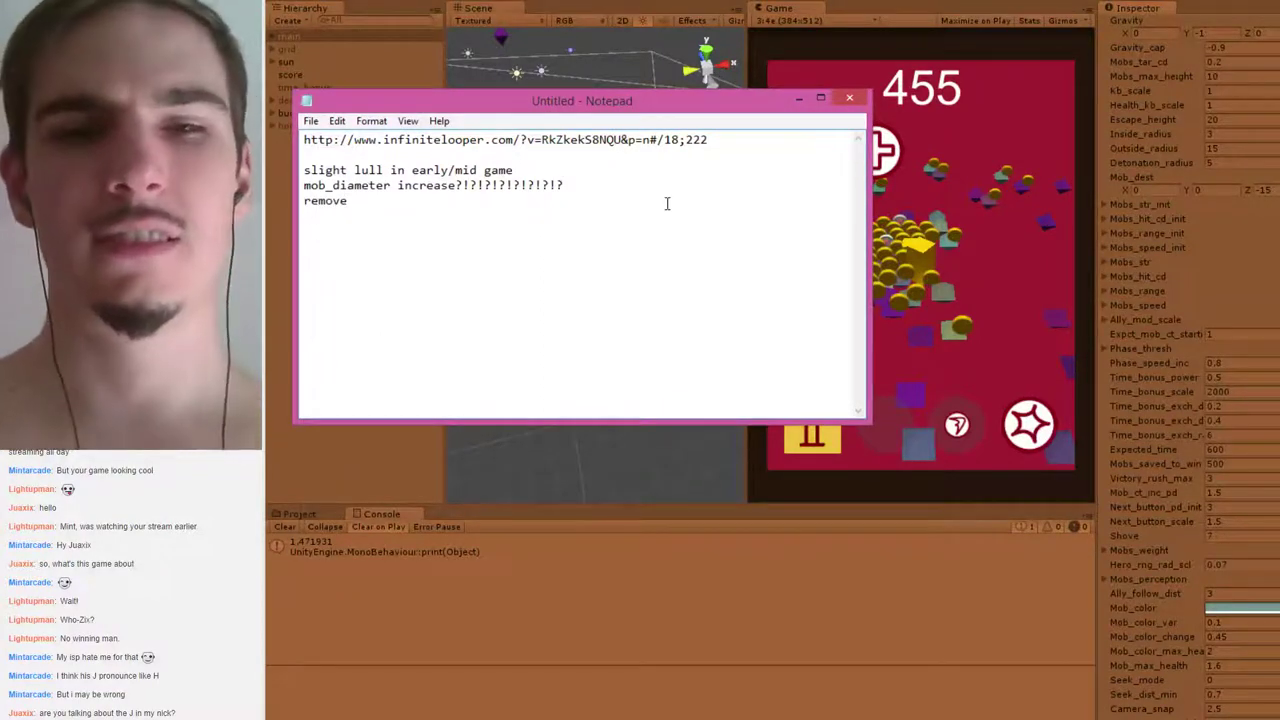
Finish the note 'remove escape print' in Notepad and minimize the notes window
type("escape print")
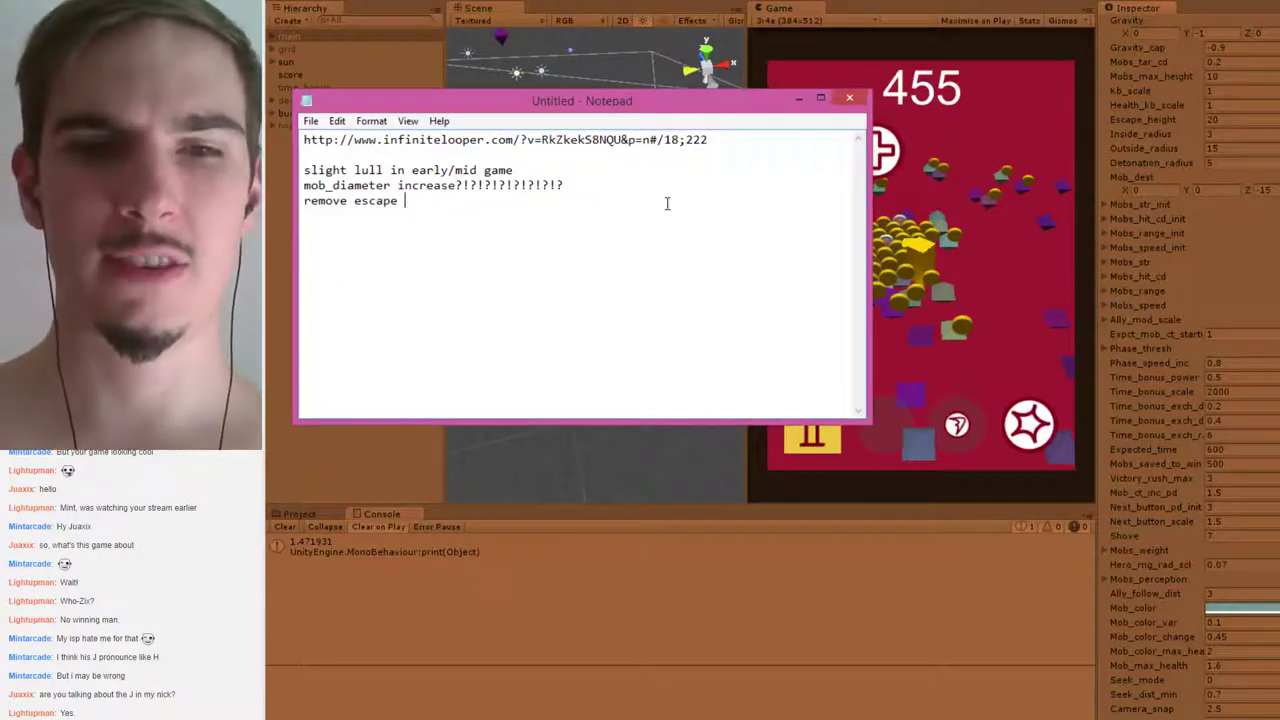
left_click(800, 99)
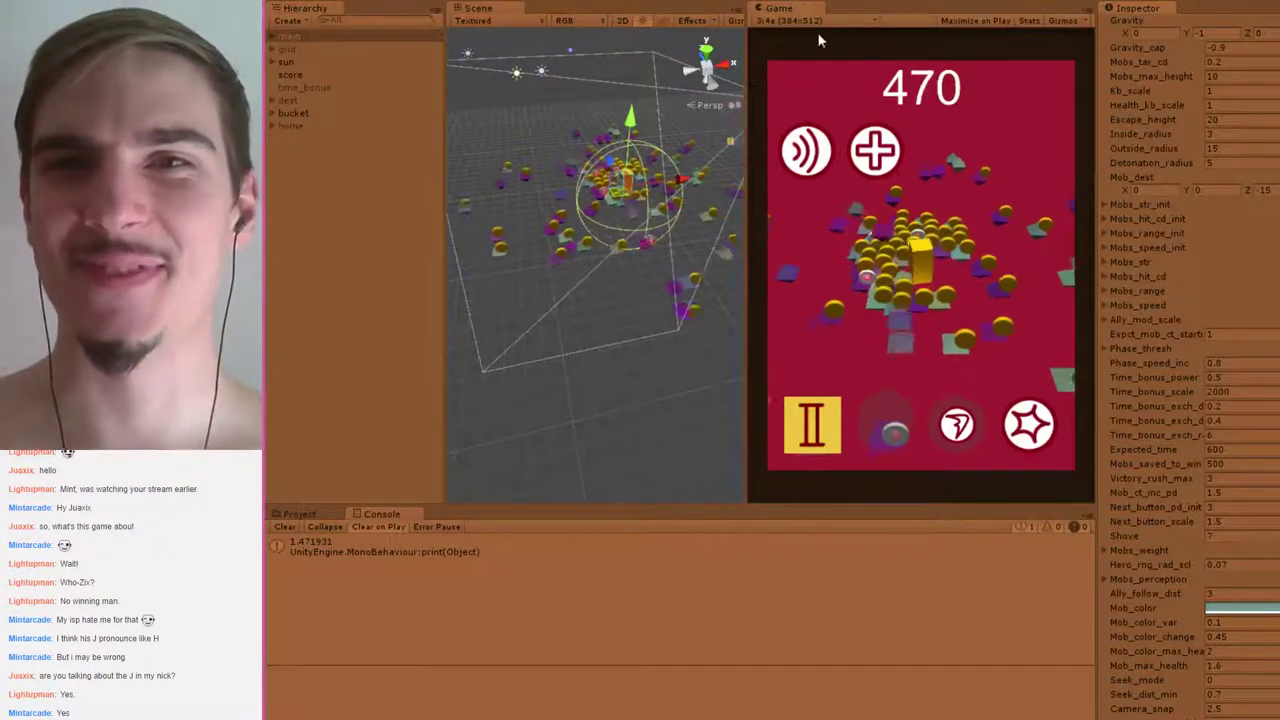
Alternate the star and lightning abilities during play, pushing the score to 603
left_click(1019, 420)
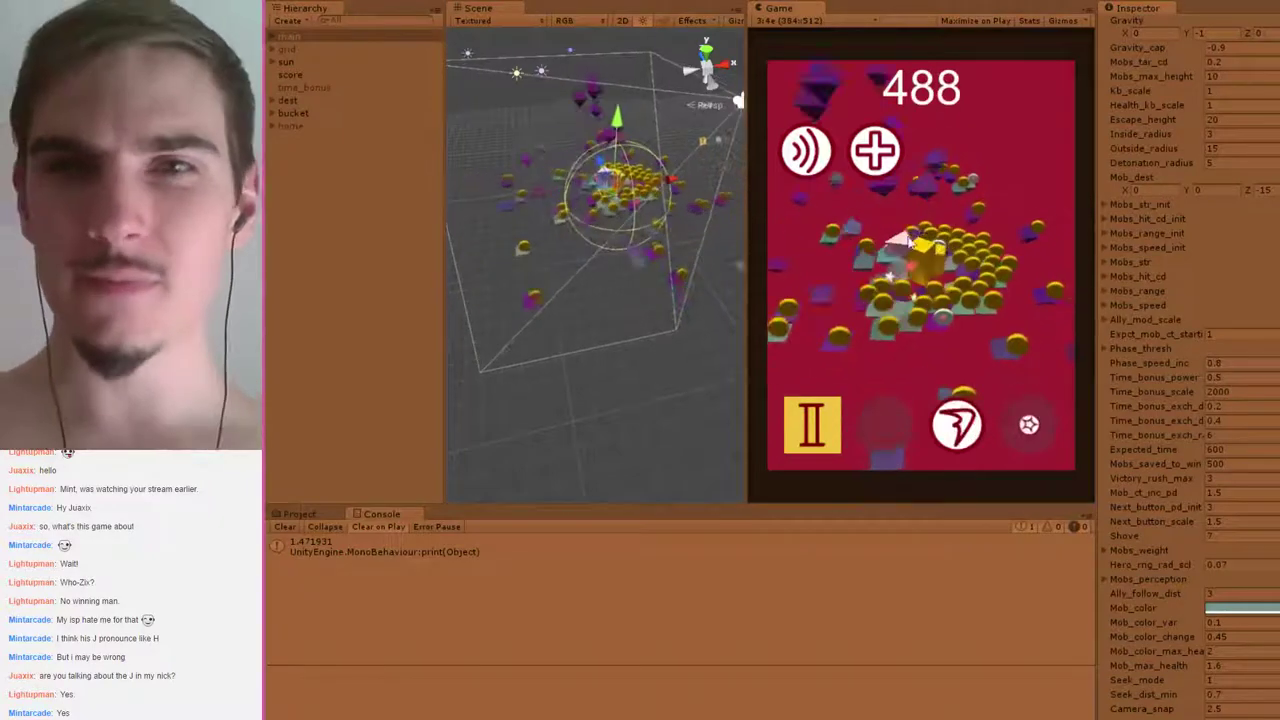
left_click(972, 422)
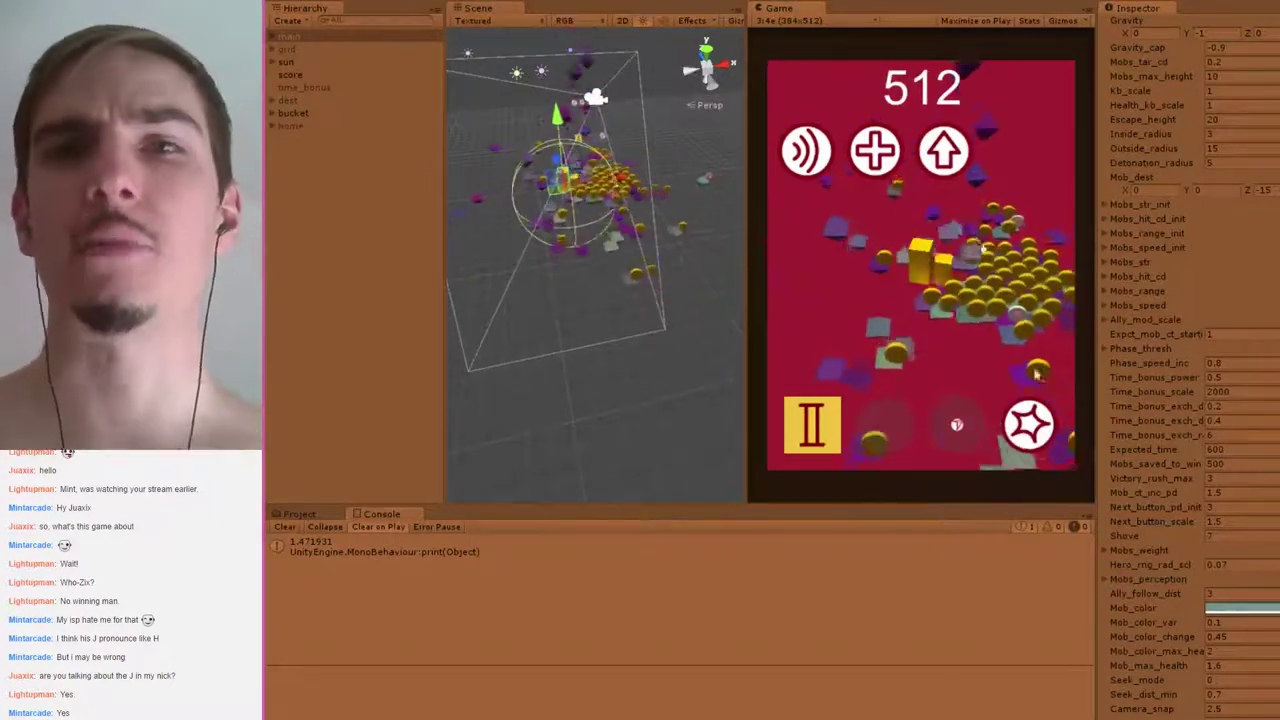
left_click(1026, 423)
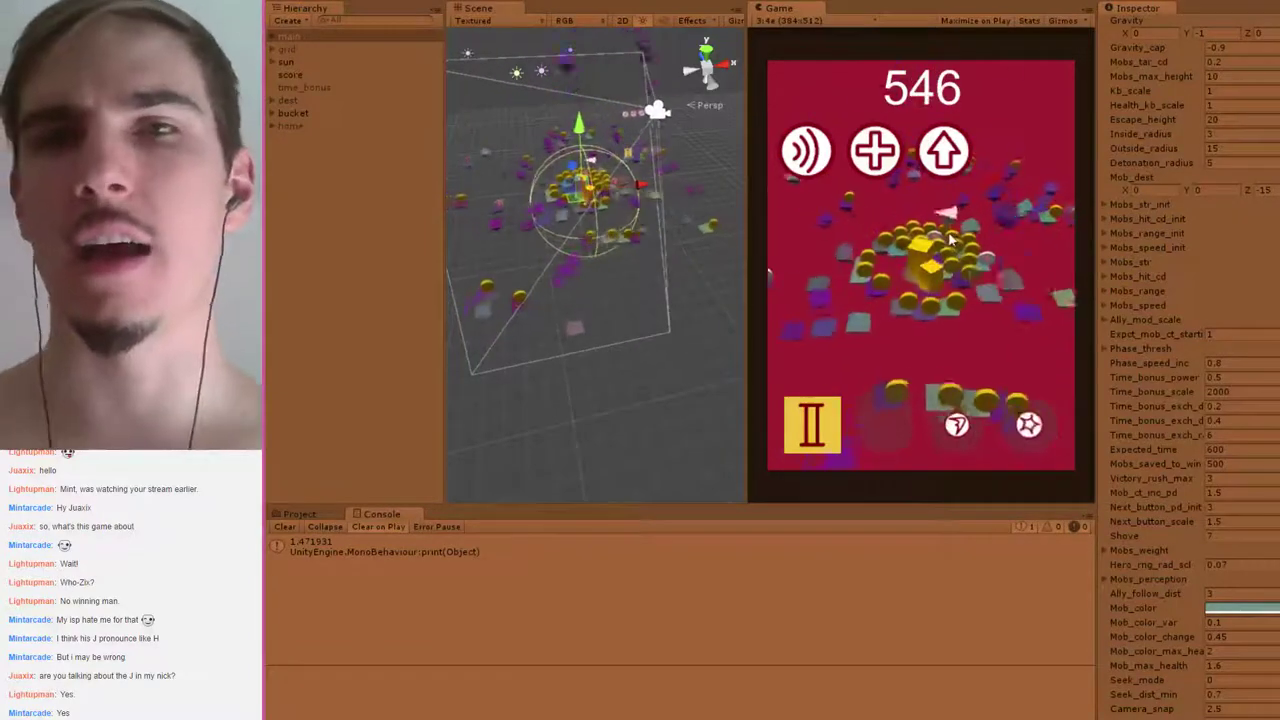
left_click(1030, 427)
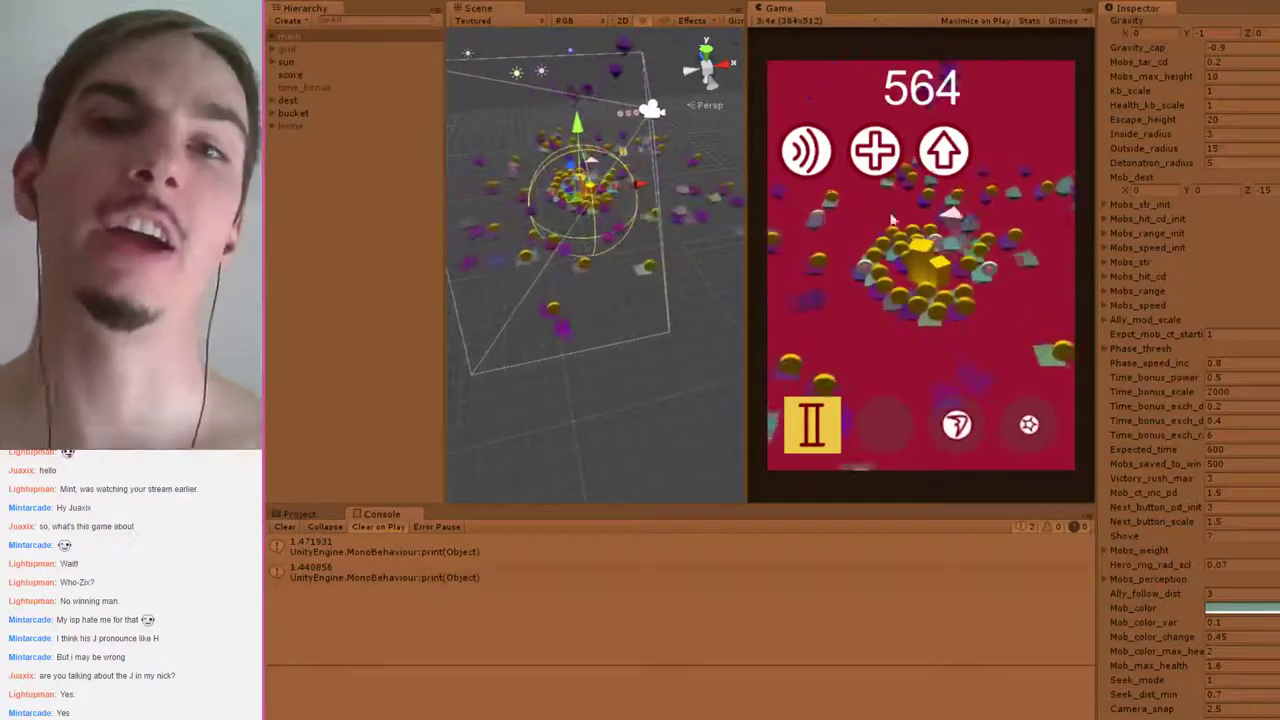
left_click(1032, 426)
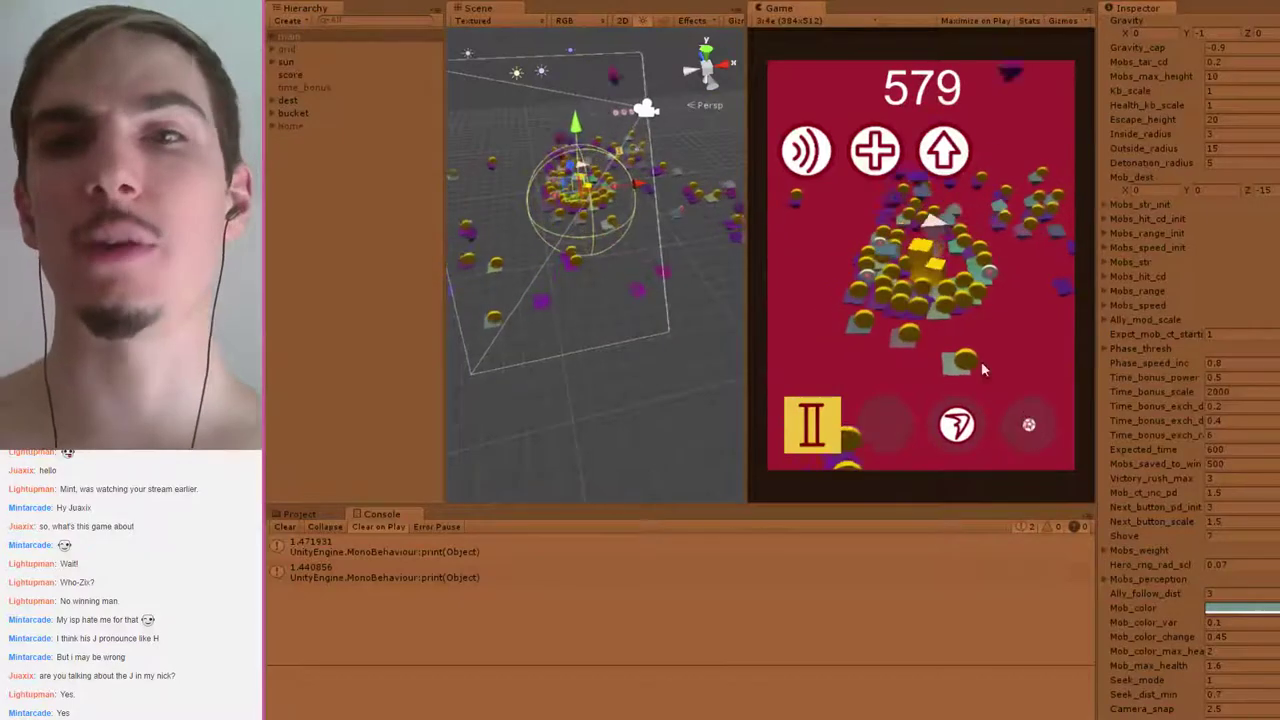
left_click(970, 428)
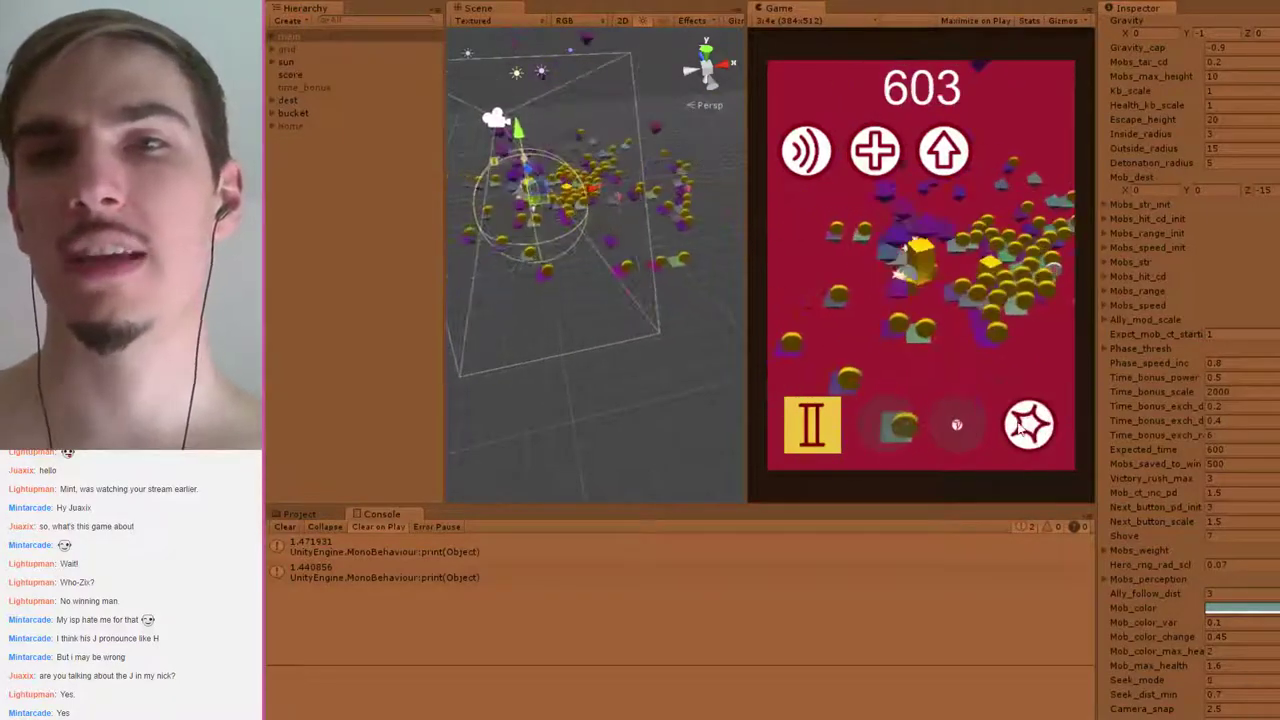
Fire the star, sound-wave and 7-shaped abilities repeatedly, then turn on fast-forward
left_click(1038, 440)
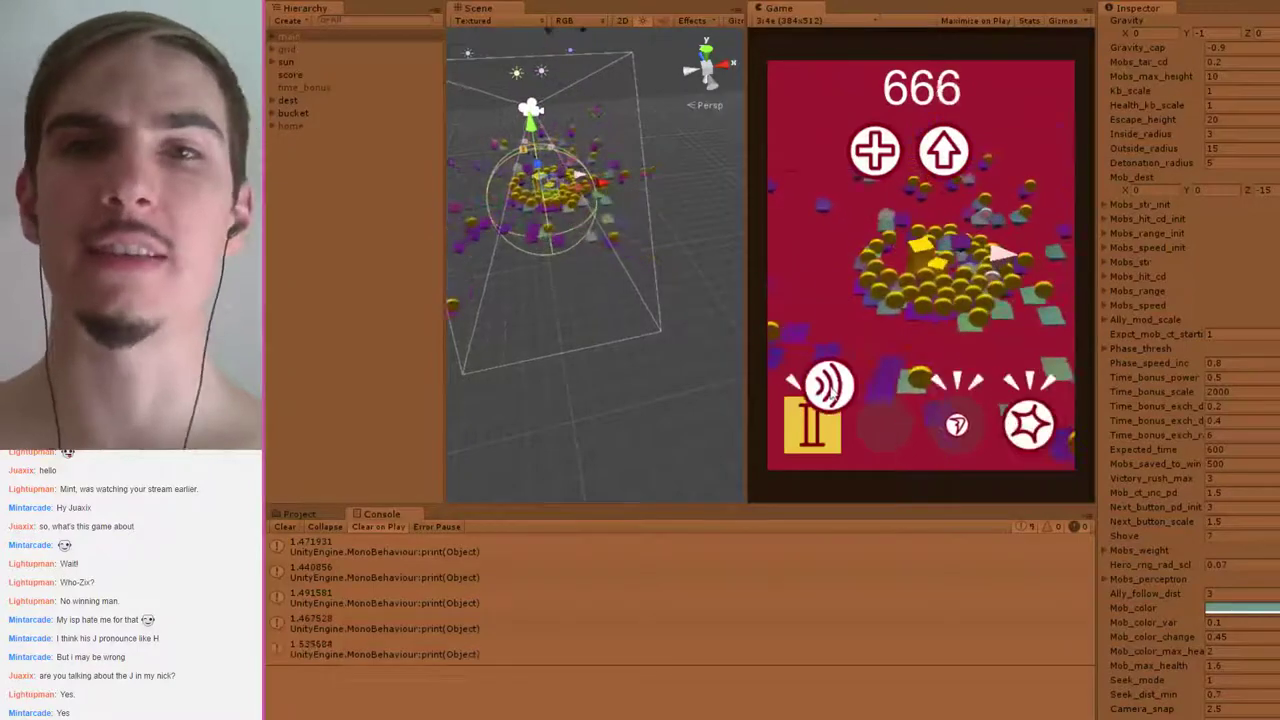
left_click(810, 420)
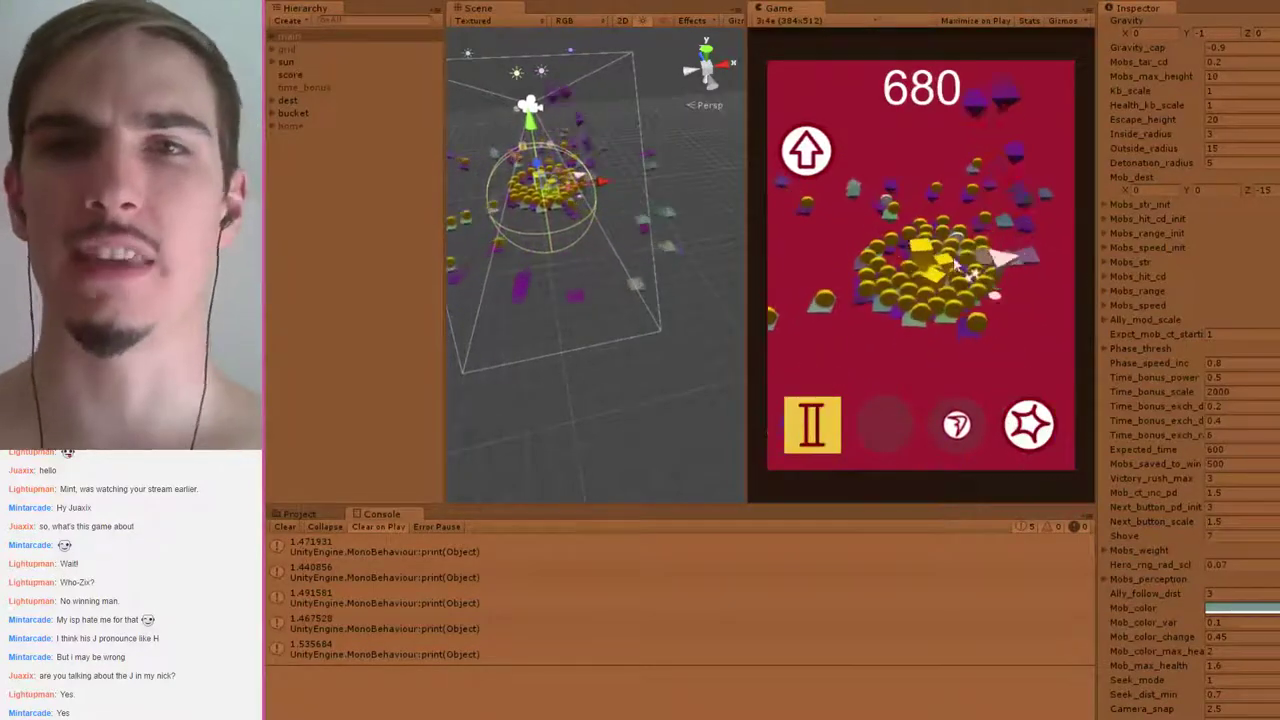
left_click(1018, 450)
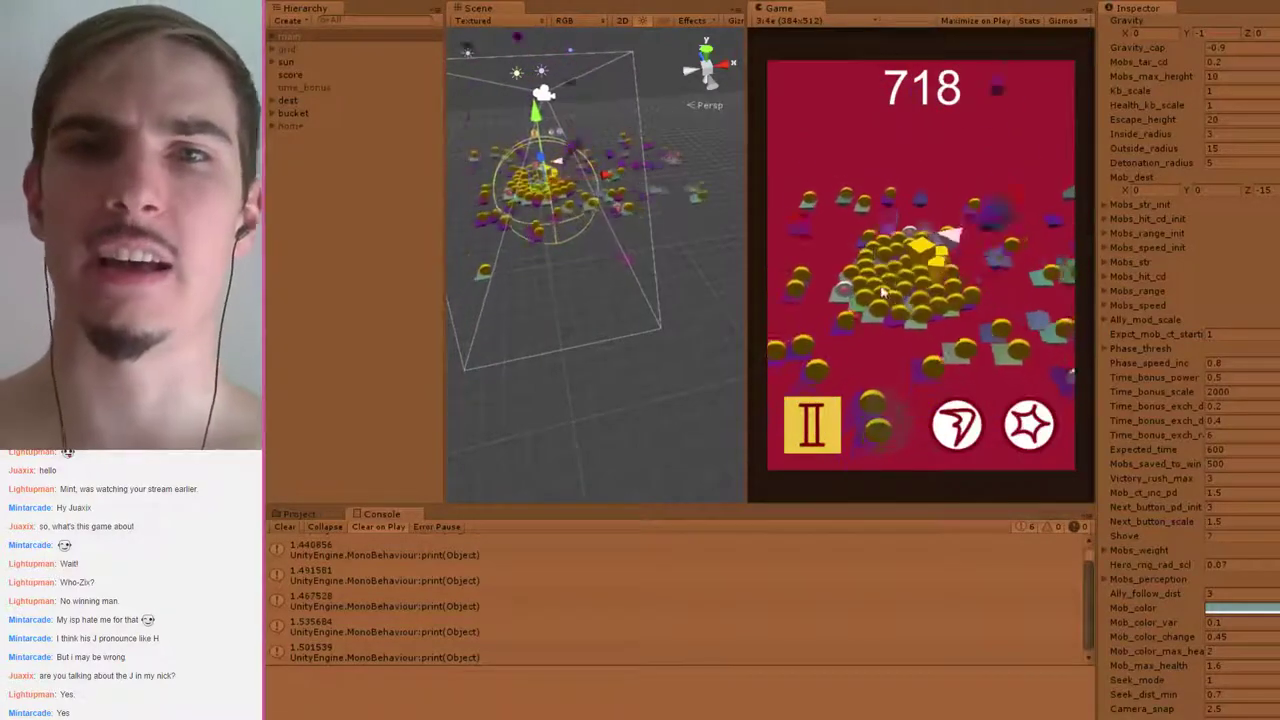
left_click(1029, 424)
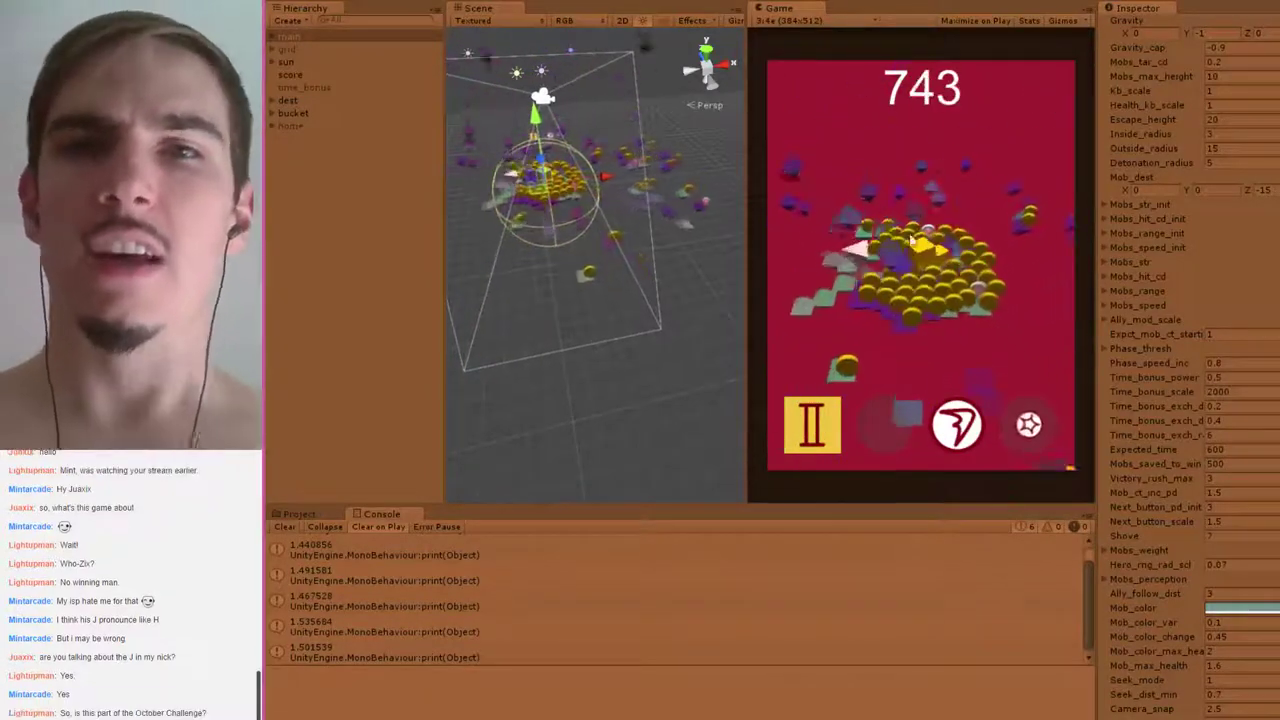
left_click(958, 422)
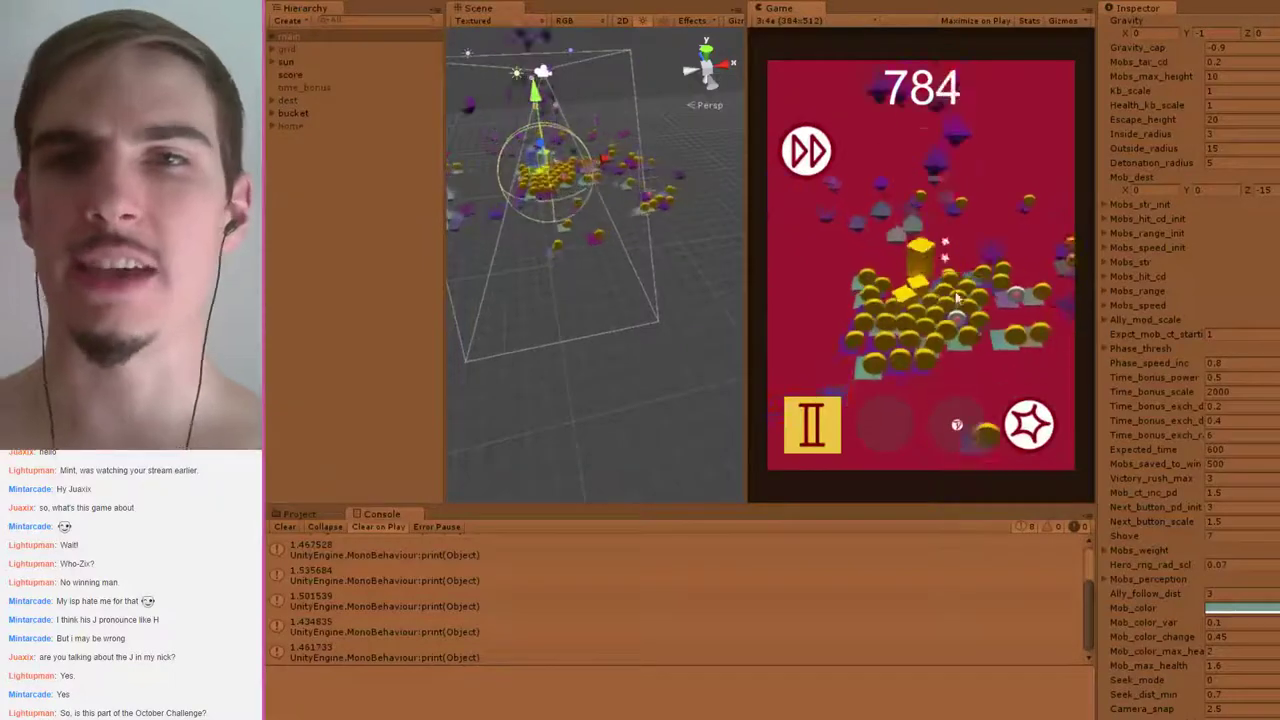
left_click(1029, 424)
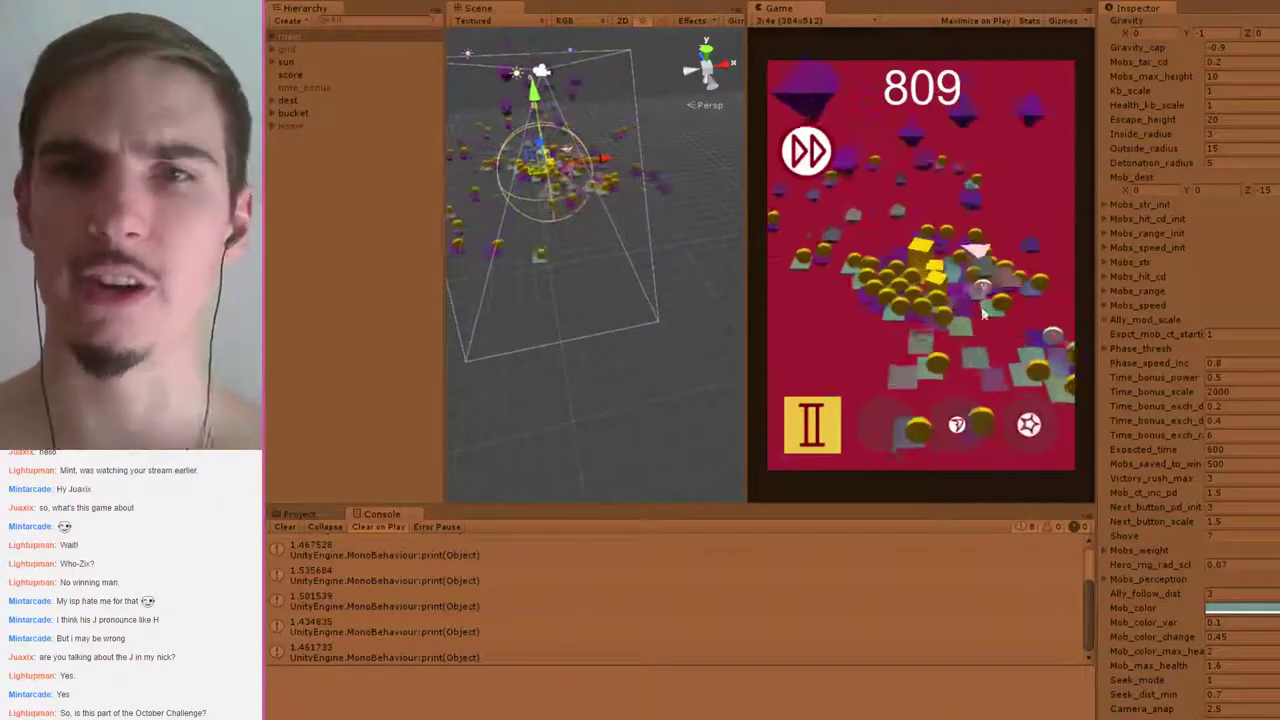
left_click(1029, 424)
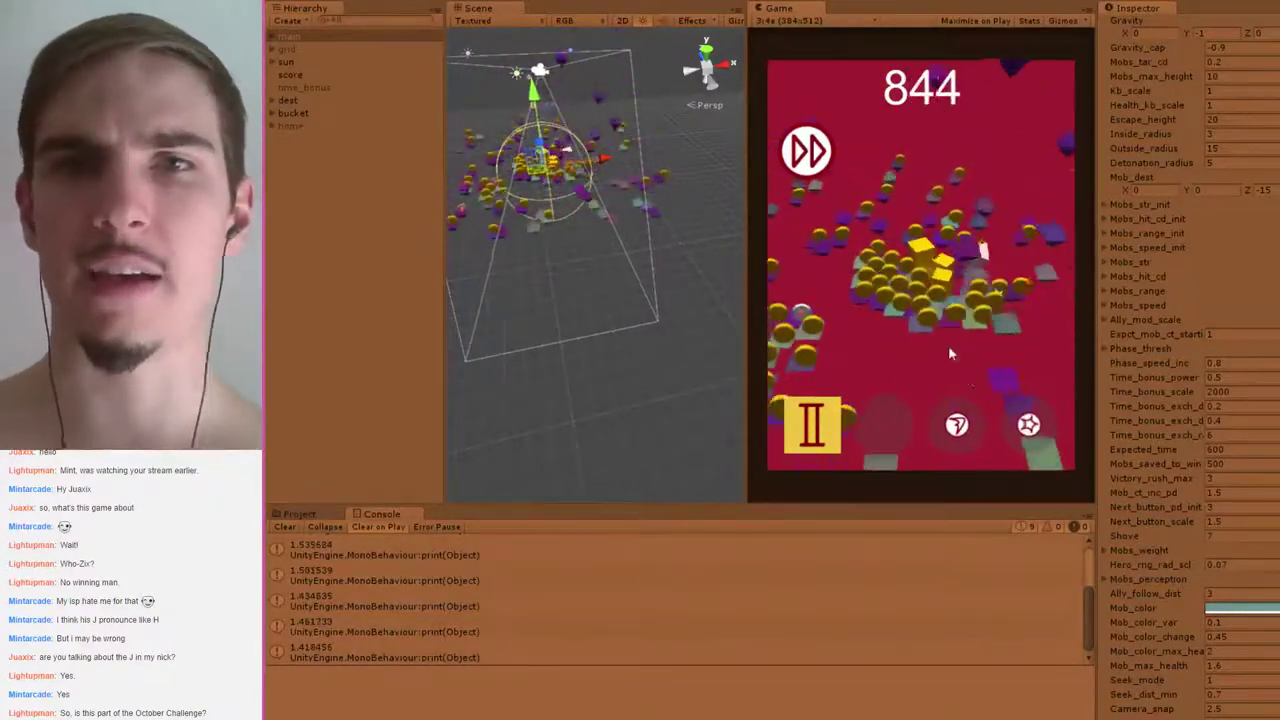
left_click(1022, 426)
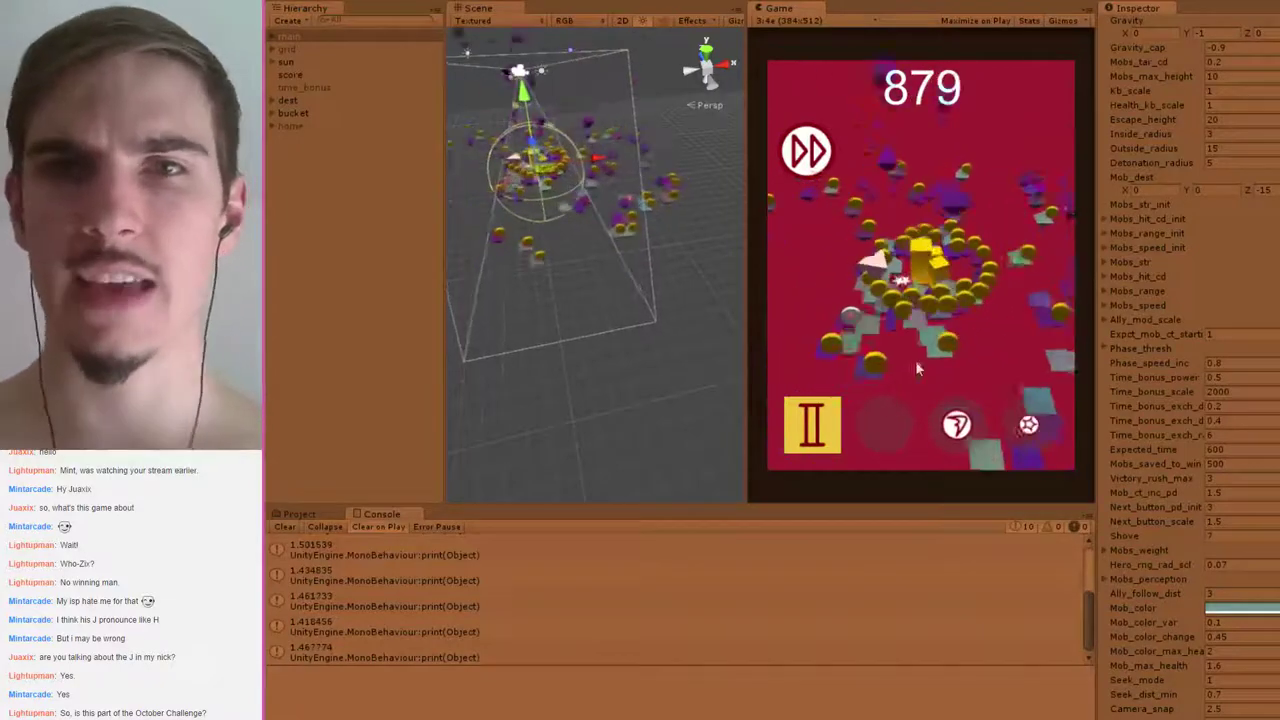
left_click(828, 406)
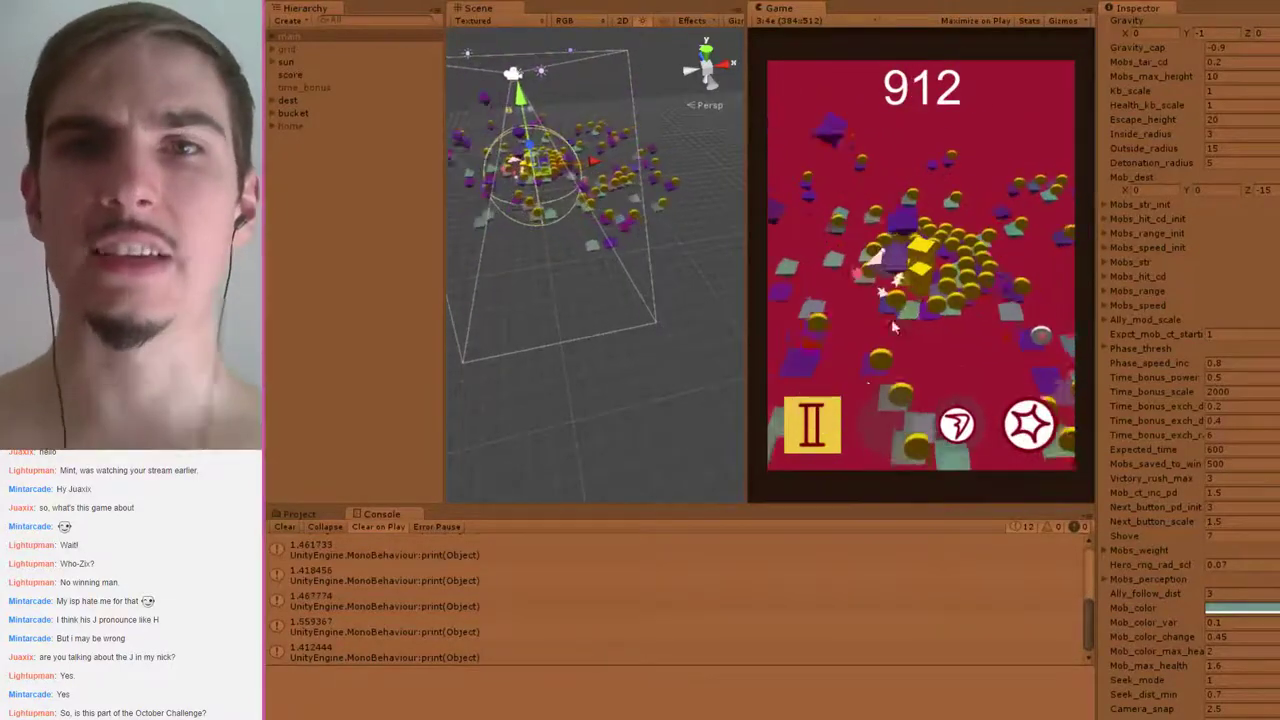
Keep firing star, arrow, coin and middle abilities as the score climbs to 1523
left_click(1018, 428)
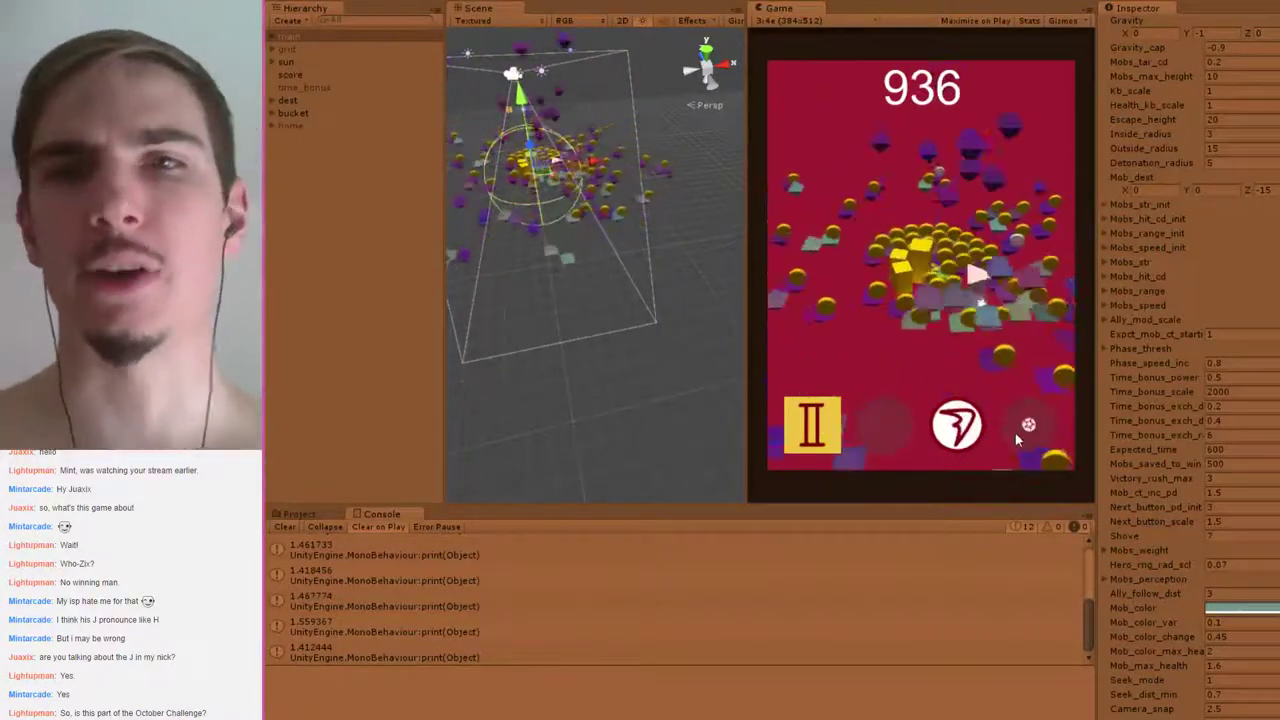
left_click(960, 425)
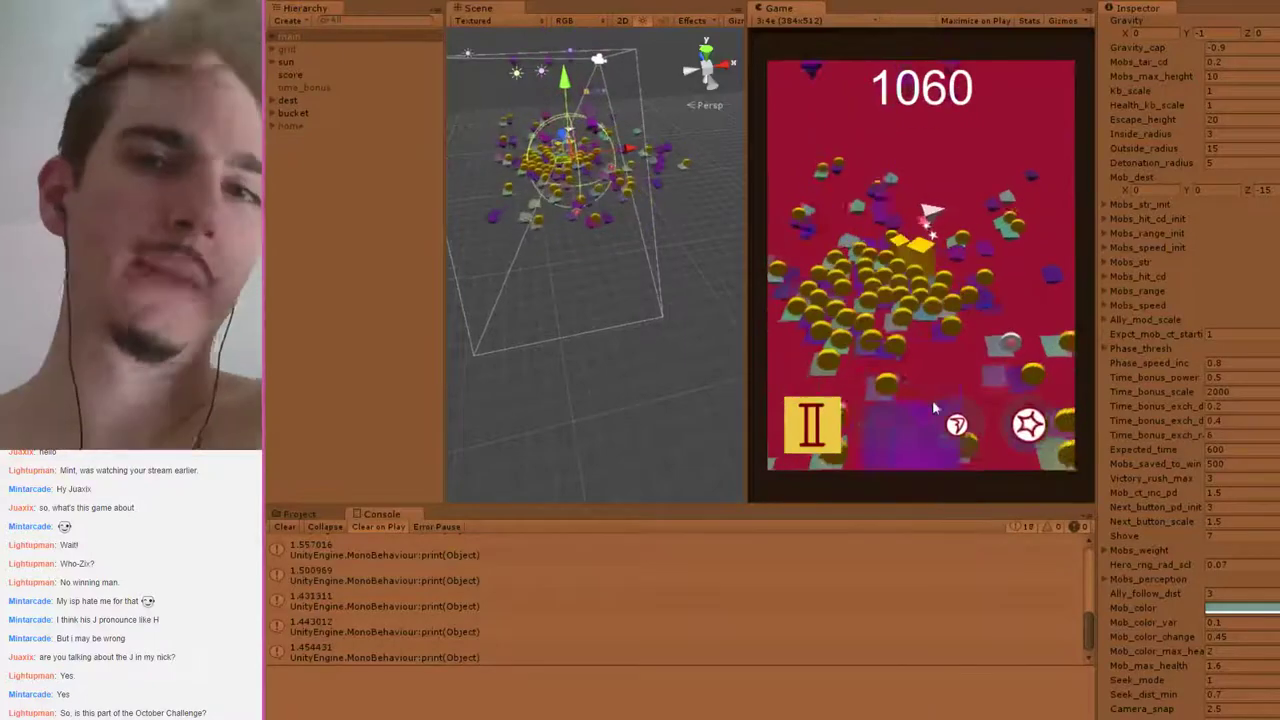
left_click(882, 424)
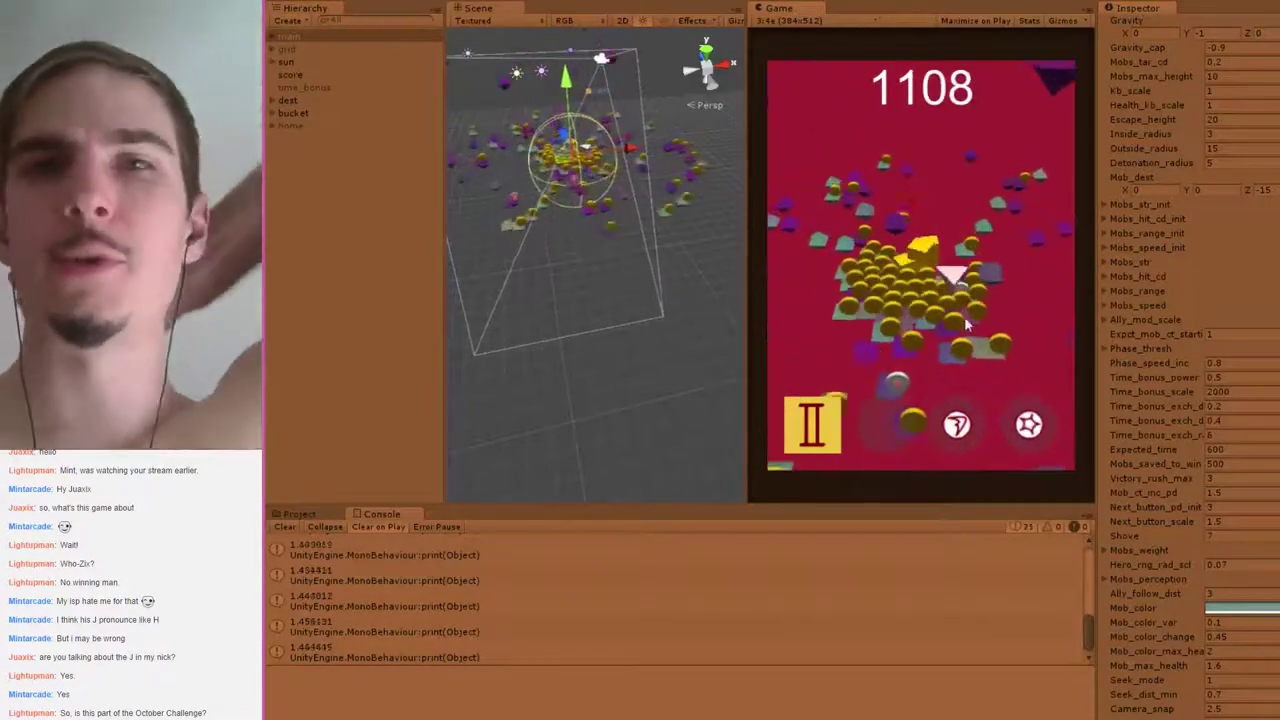
left_click(1029, 425)
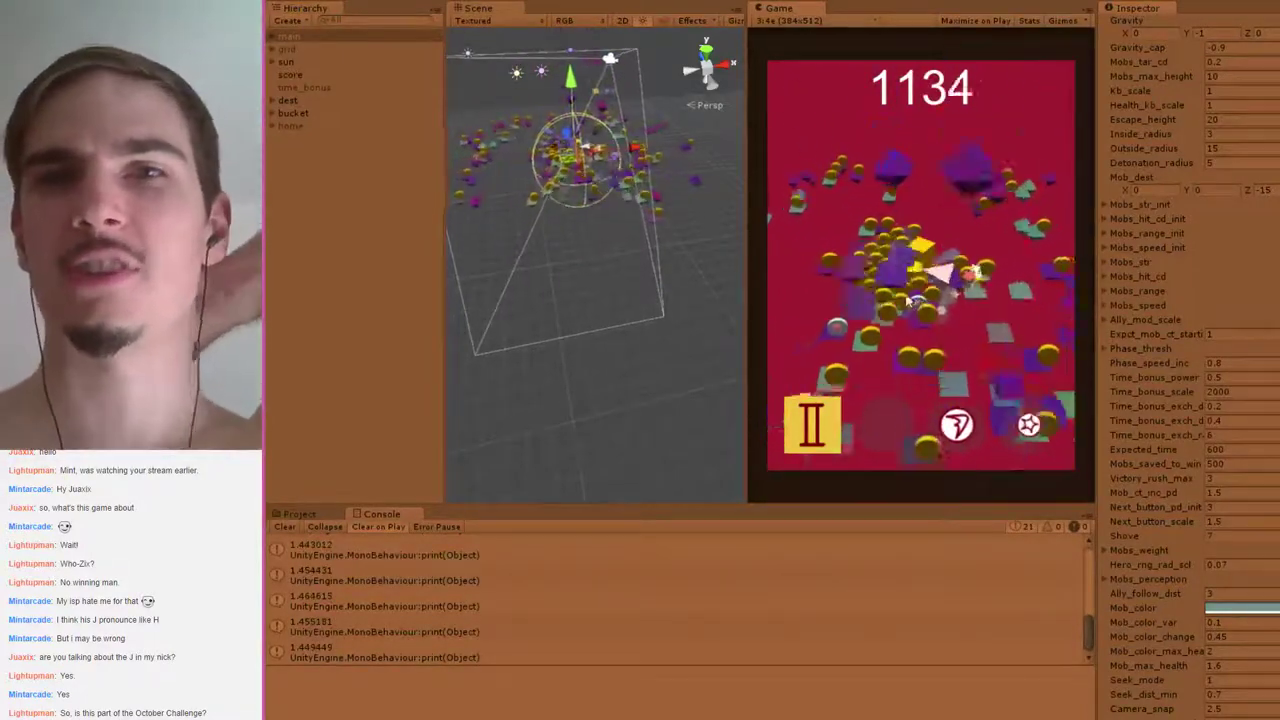
left_click(1029, 426)
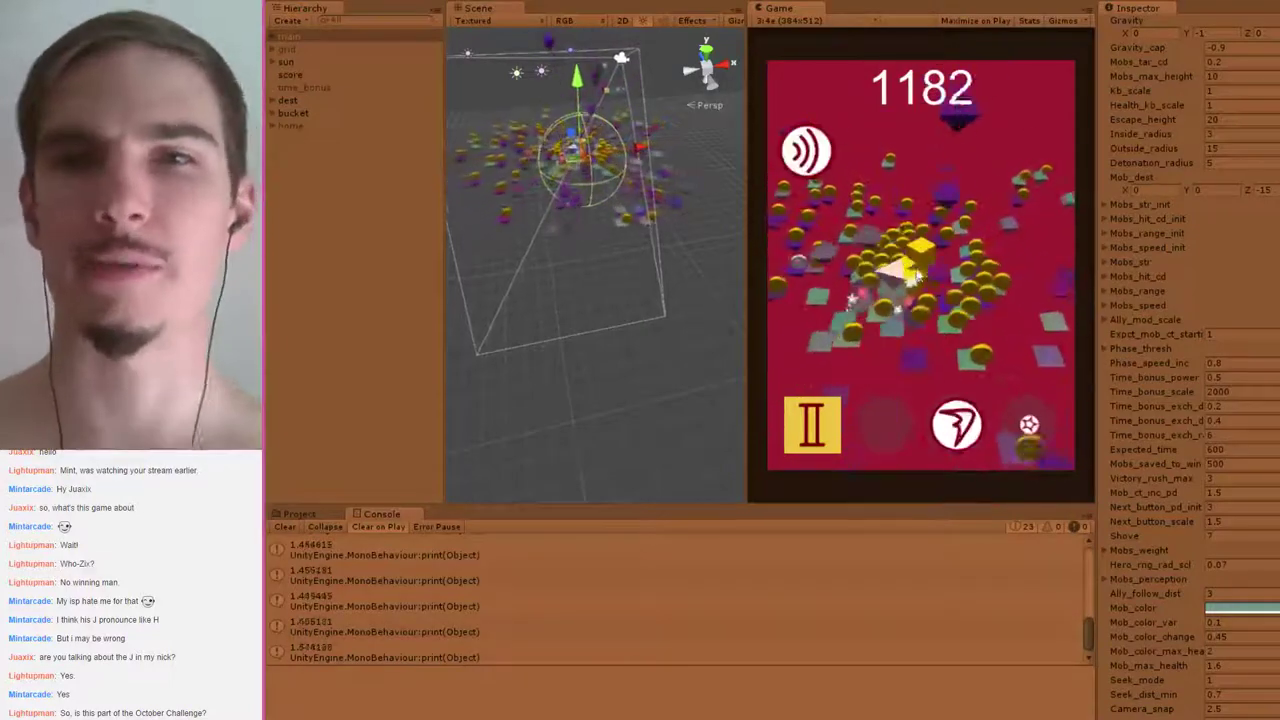
left_click(959, 423)
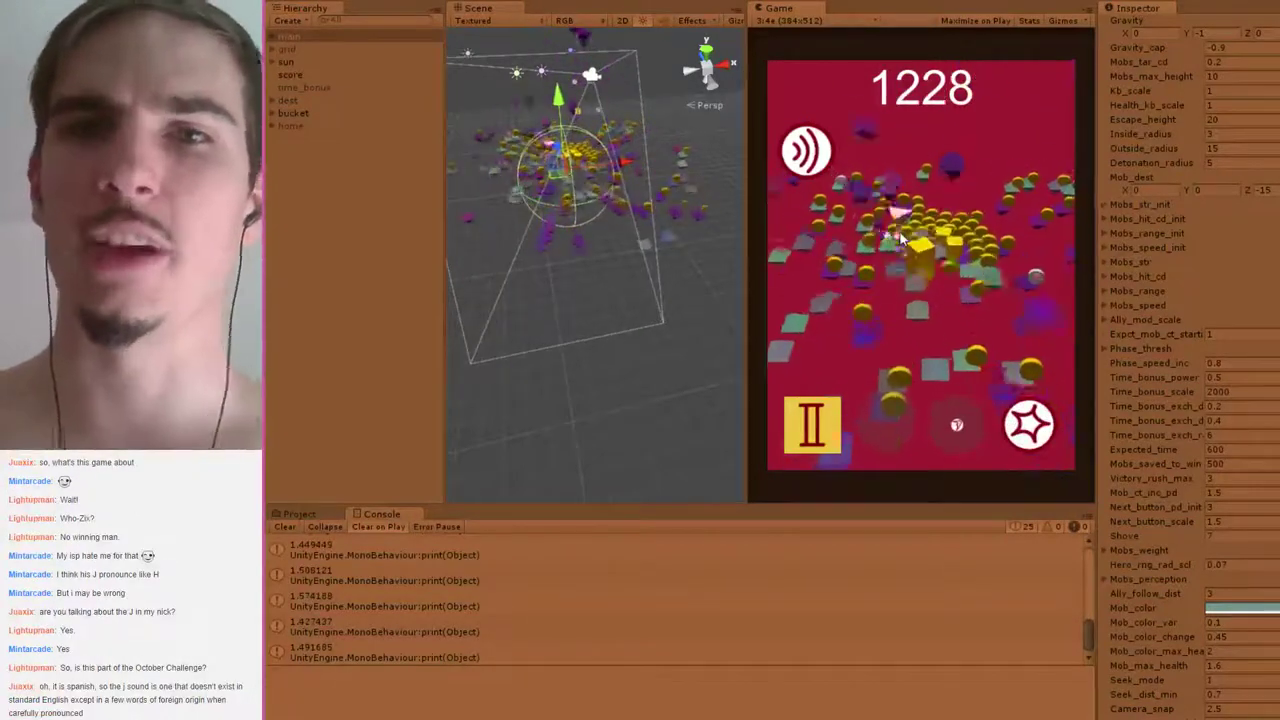
left_click(1030, 424)
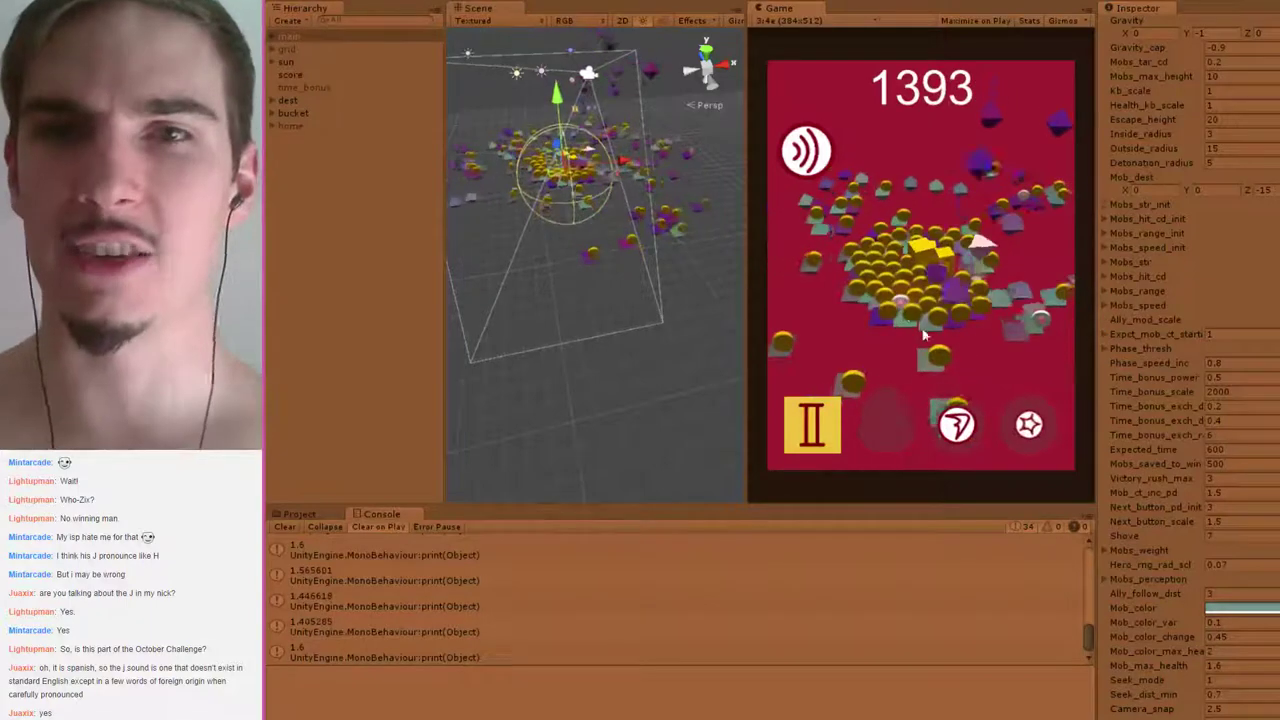
left_click(968, 428)
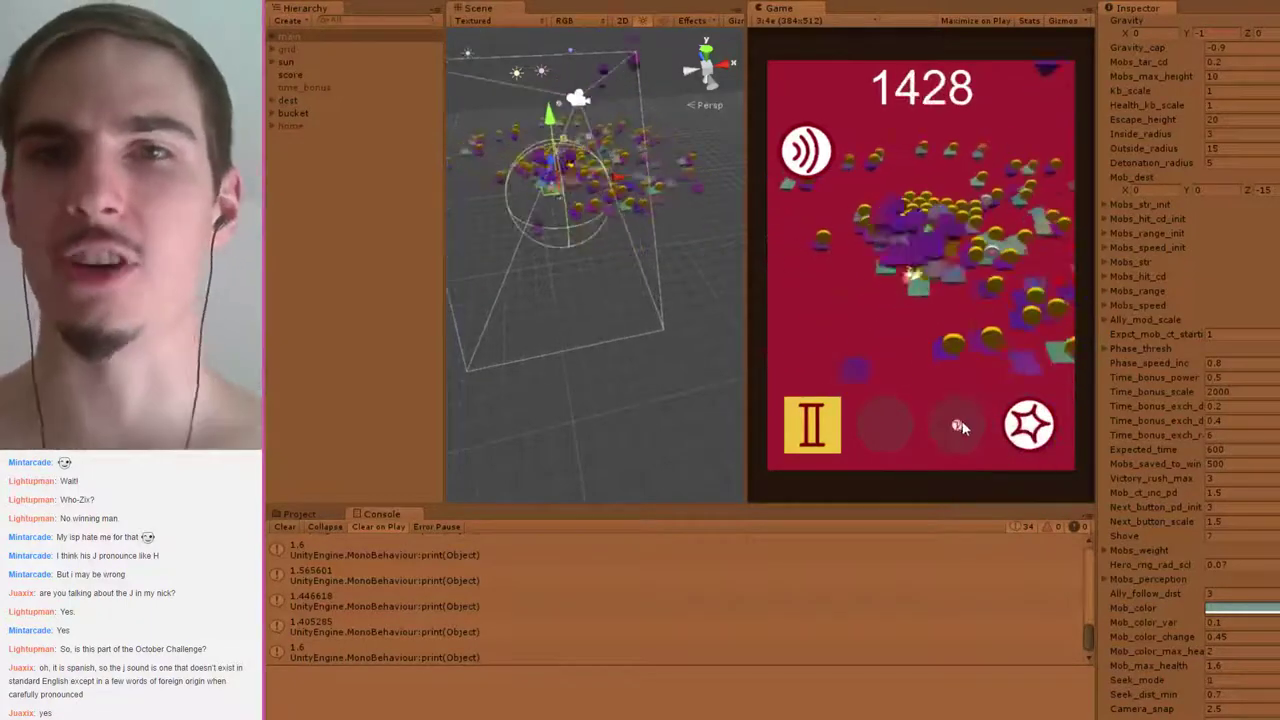
left_click(1042, 420)
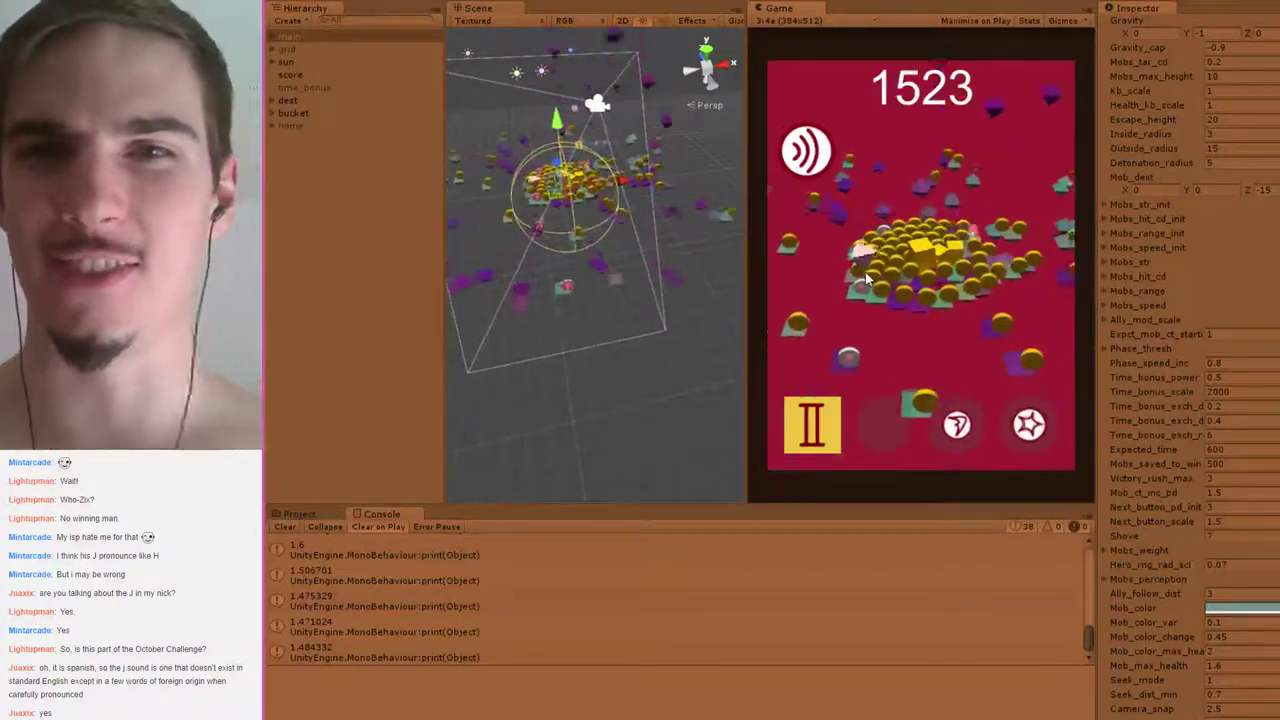
Fire the star ability once more as the run ends on a final score of 10584
left_click(1040, 428)
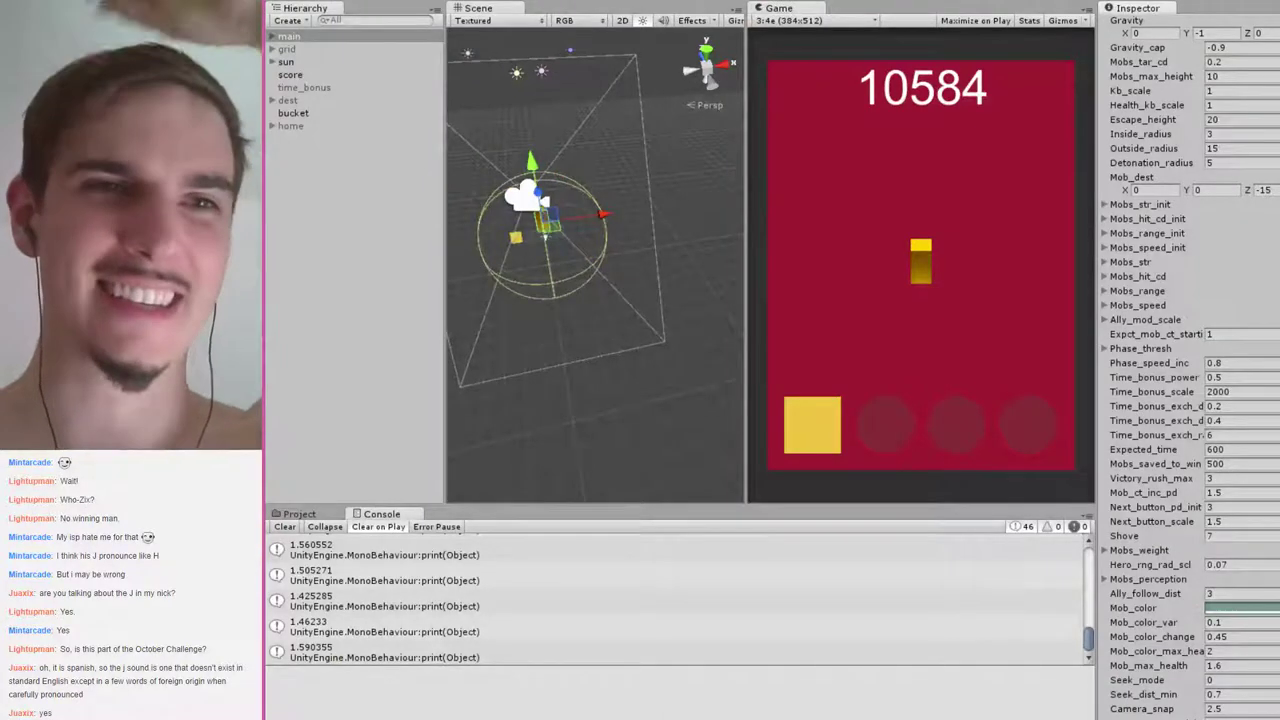
Add "pow3 doesn't work the first time." to the Notepad playtest list, then minimize Notepad
key("alt+Tab")
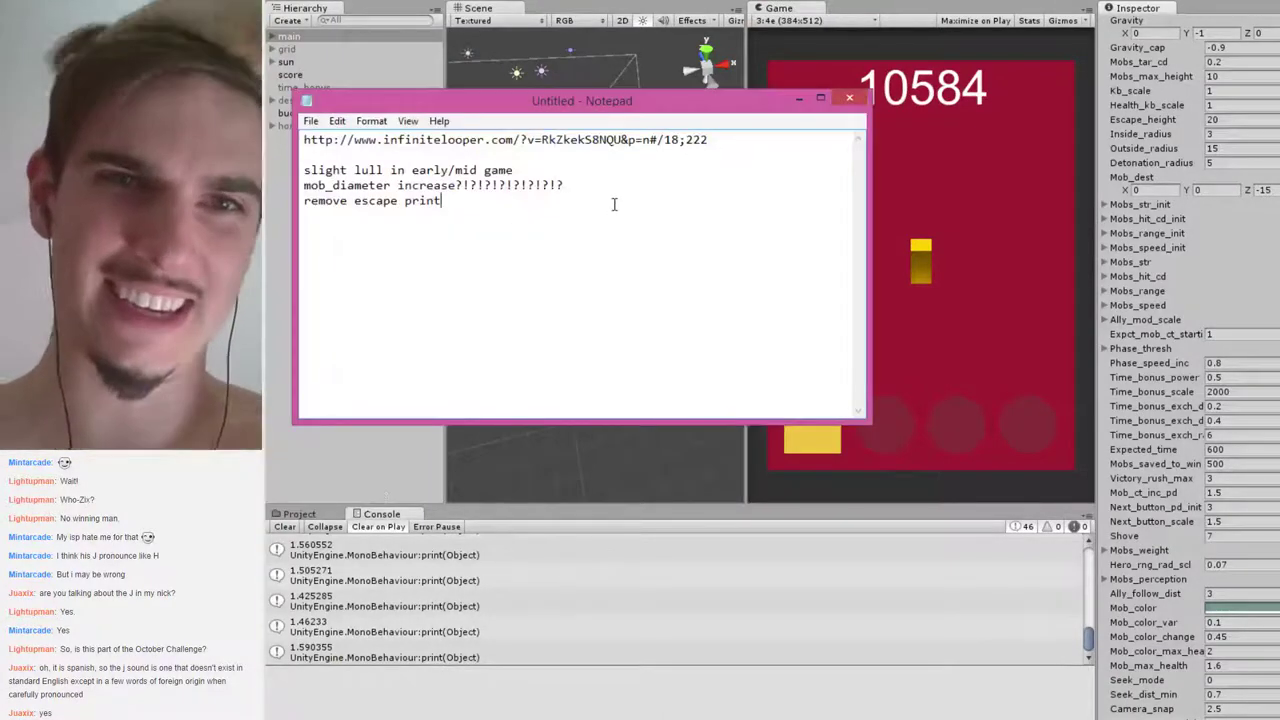
type("pow")
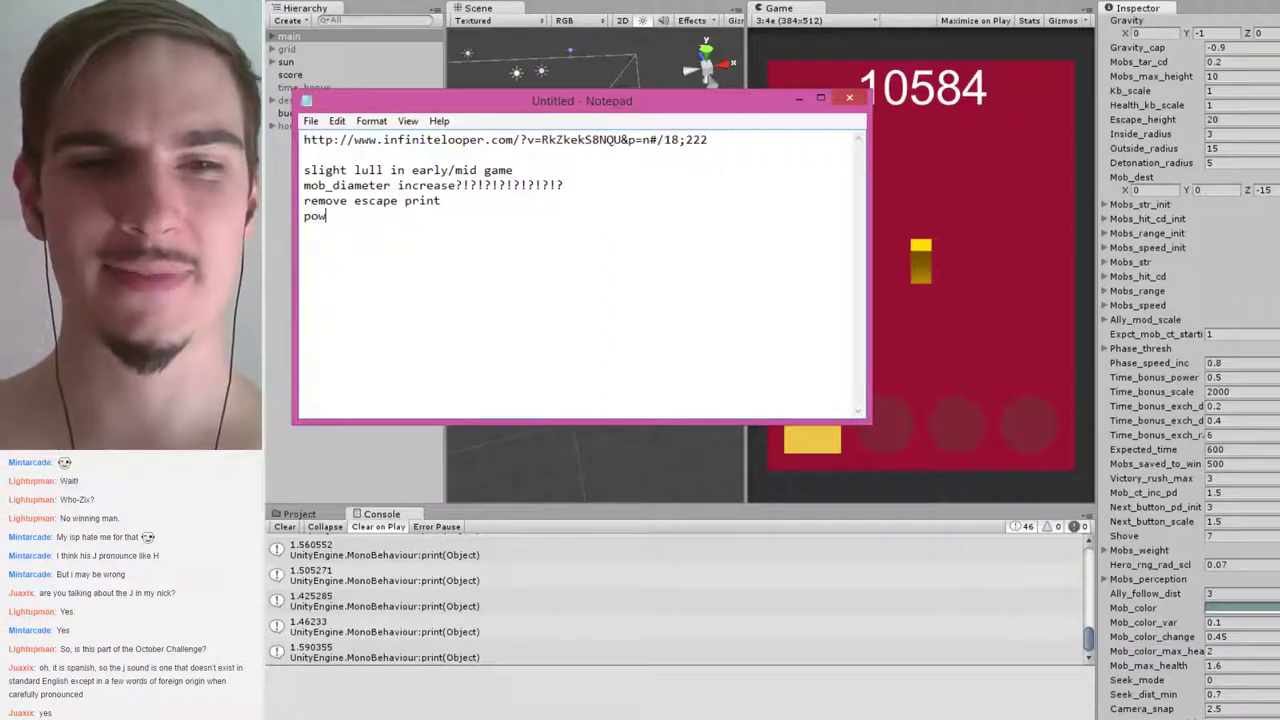
type("3 doesn't work")
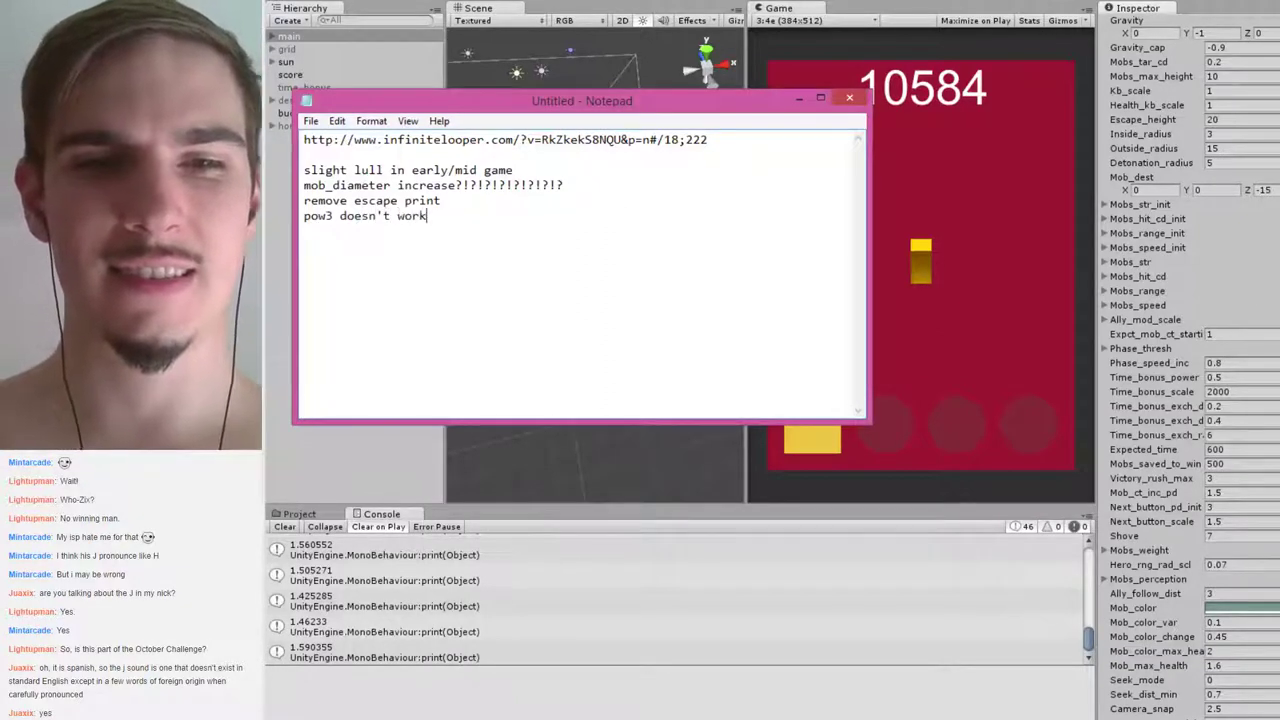
type(" the first")
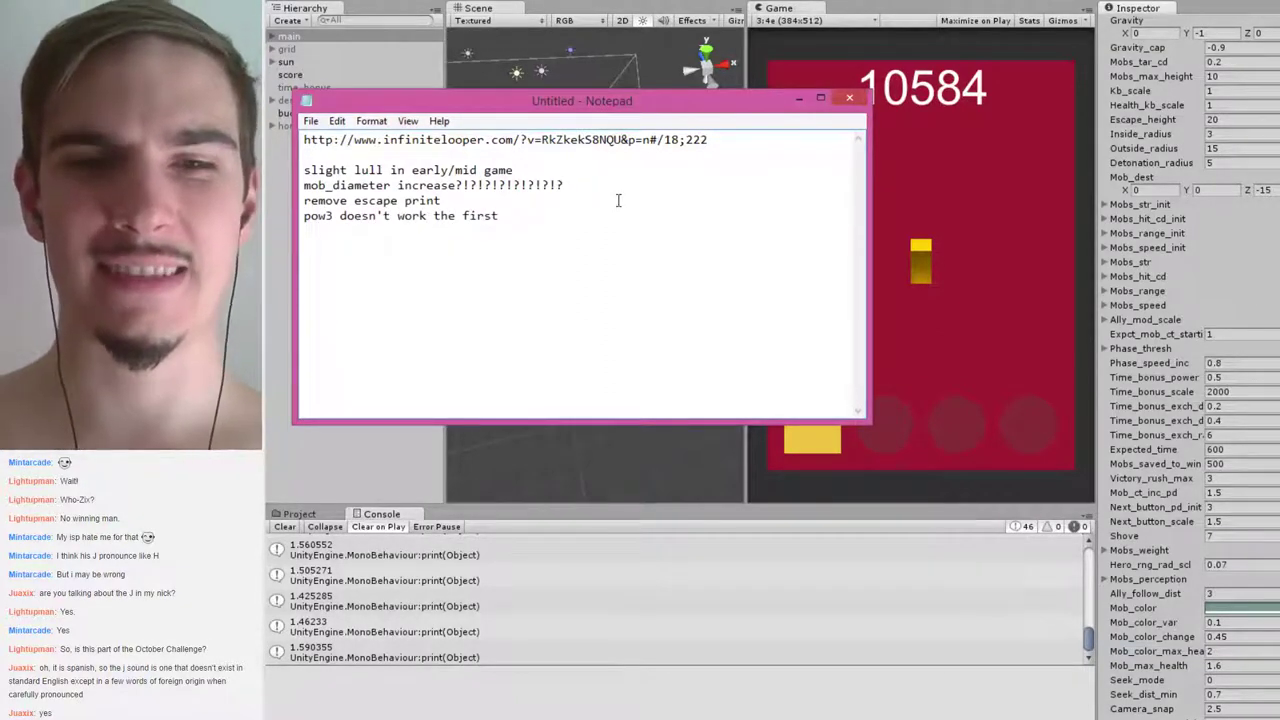
type(" time.")
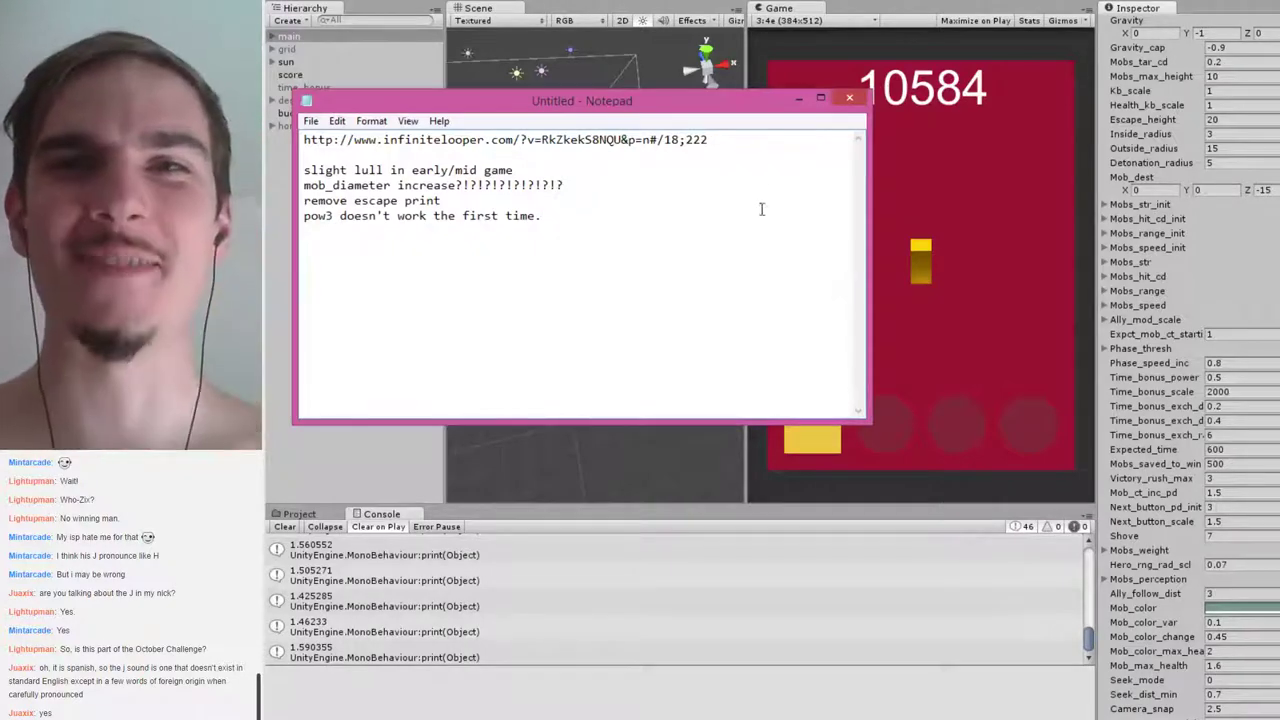
left_click(799, 98)
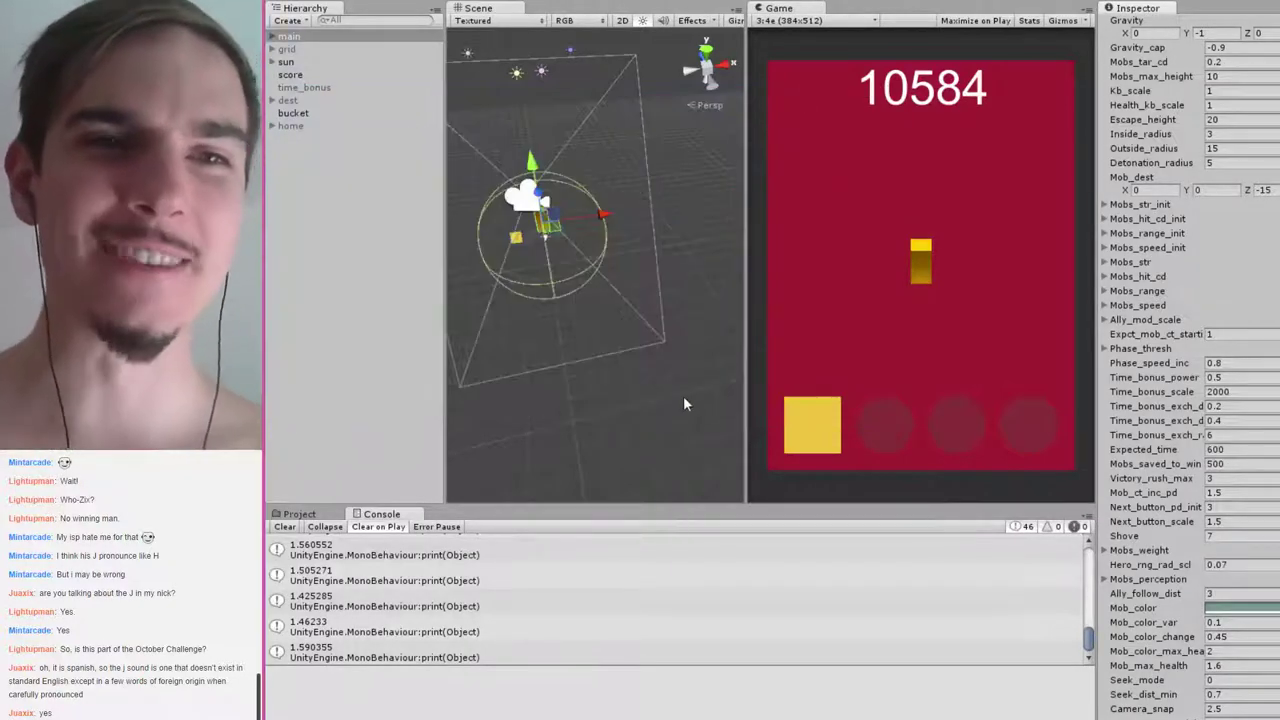
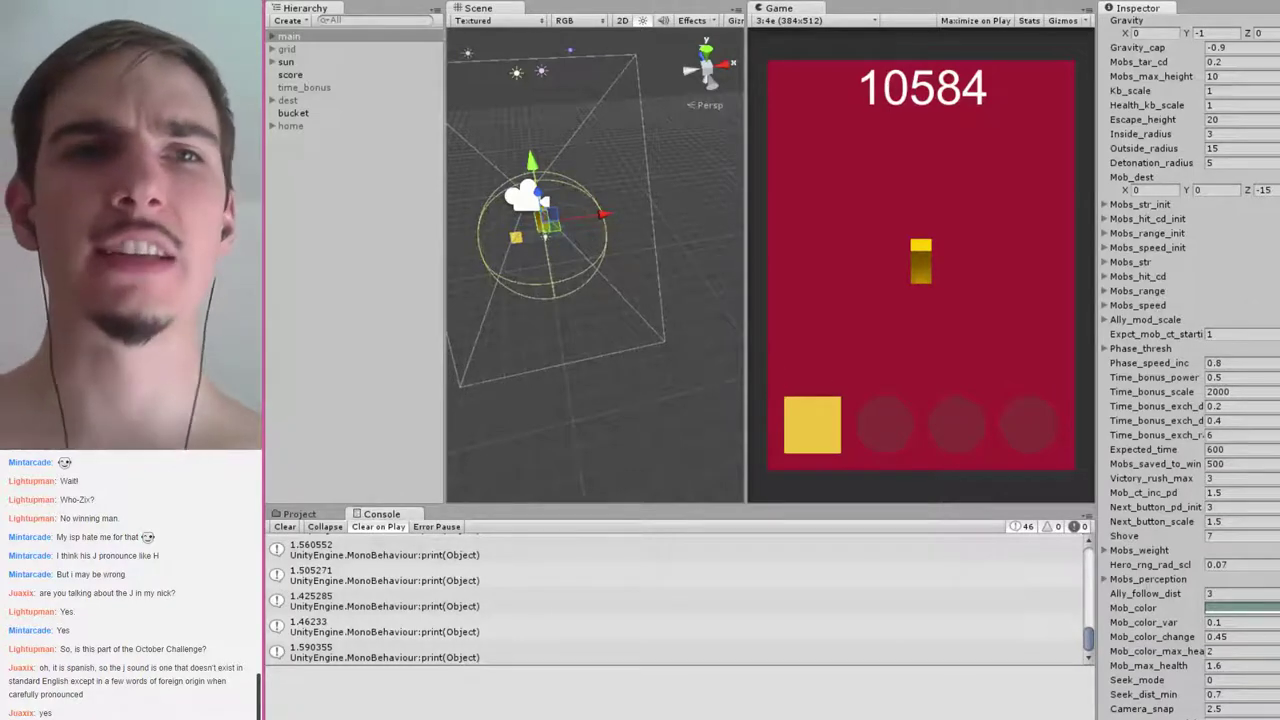
Bring the b_log backlog spreadsheet in front of the Unity editor
key("alt+Tab")
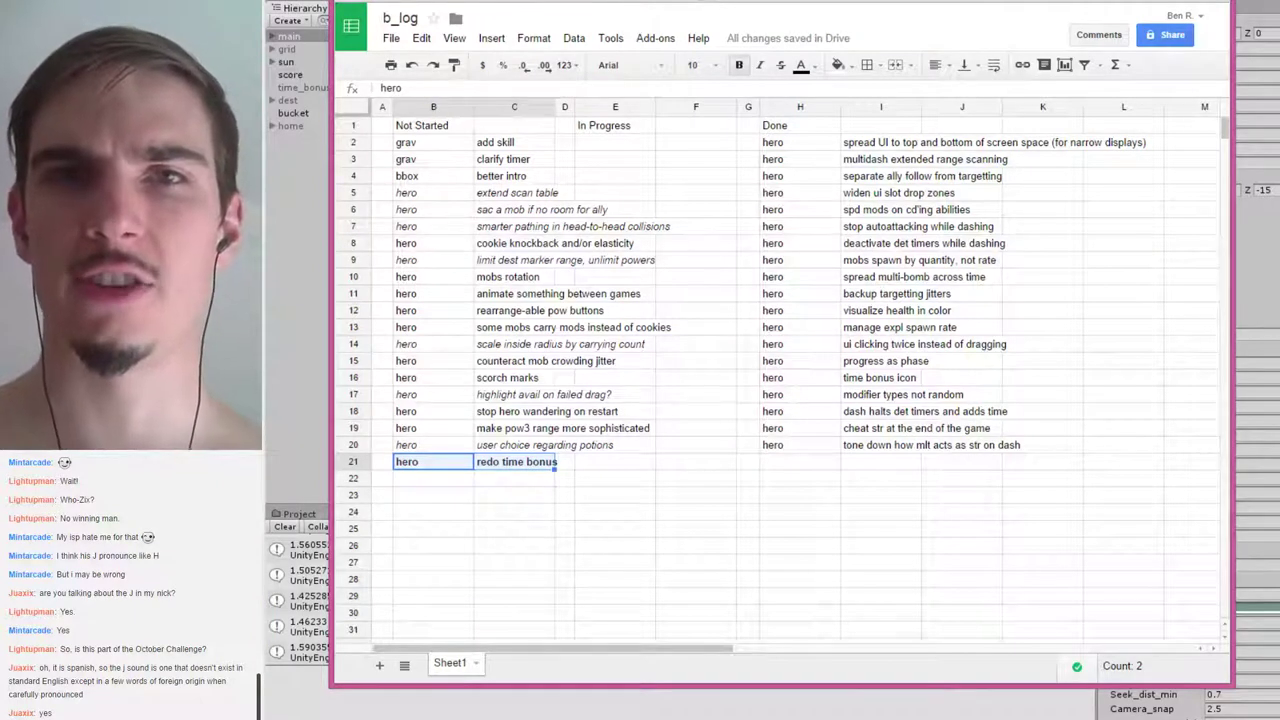
Switch from the b_log sheet to the srsly.bz page listing the bbox and grav games
key("alt+Tab")
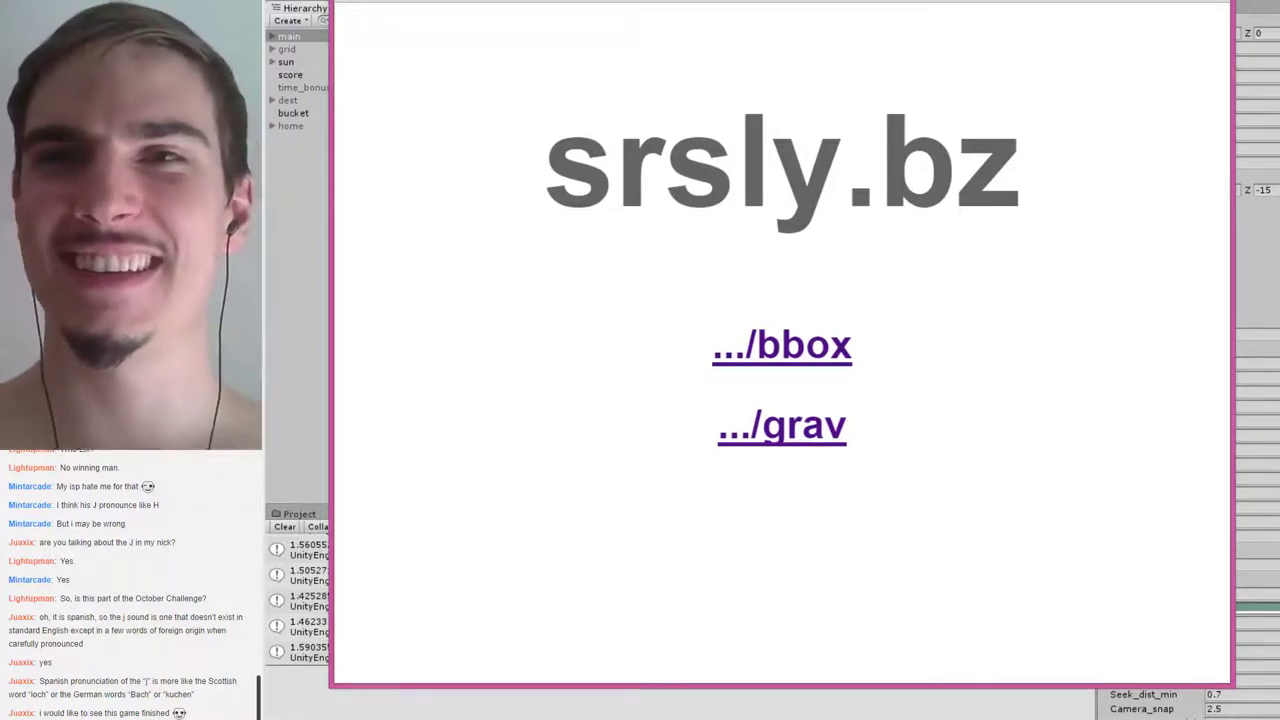
Return to the Unity editor, whose game view shows a score of 10584
key("alt+Tab")
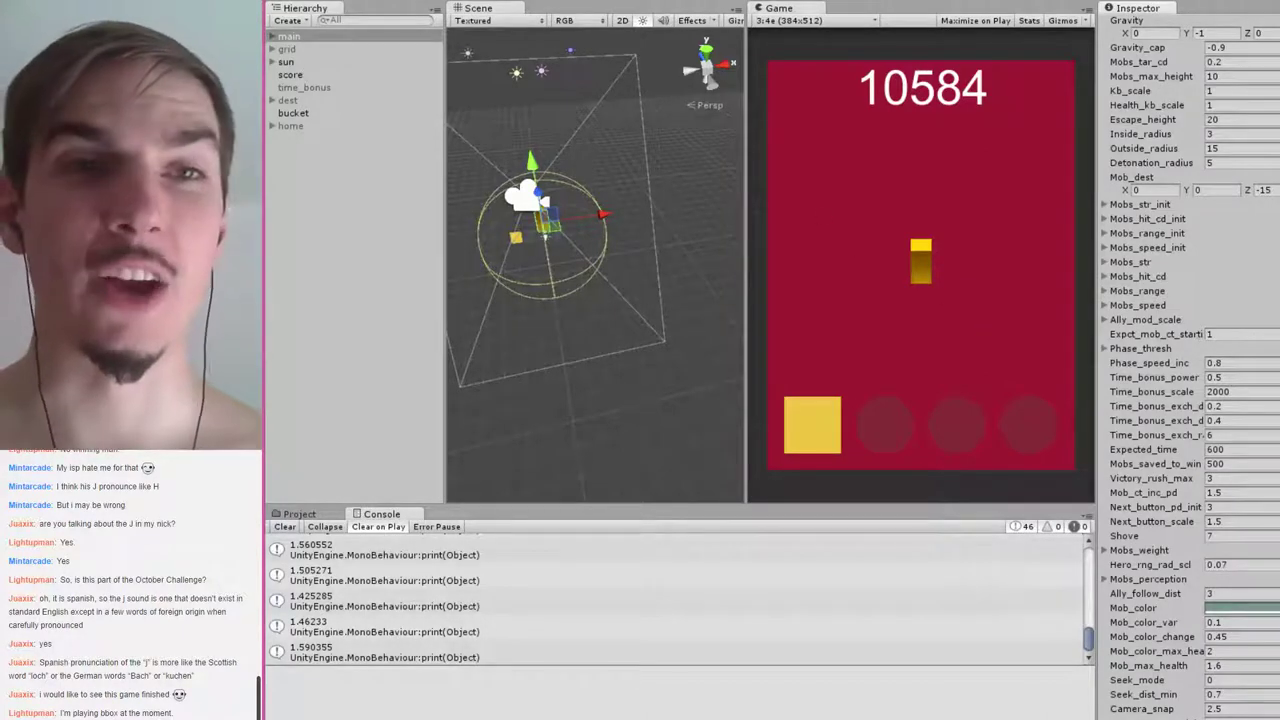
key("alt+Tab")
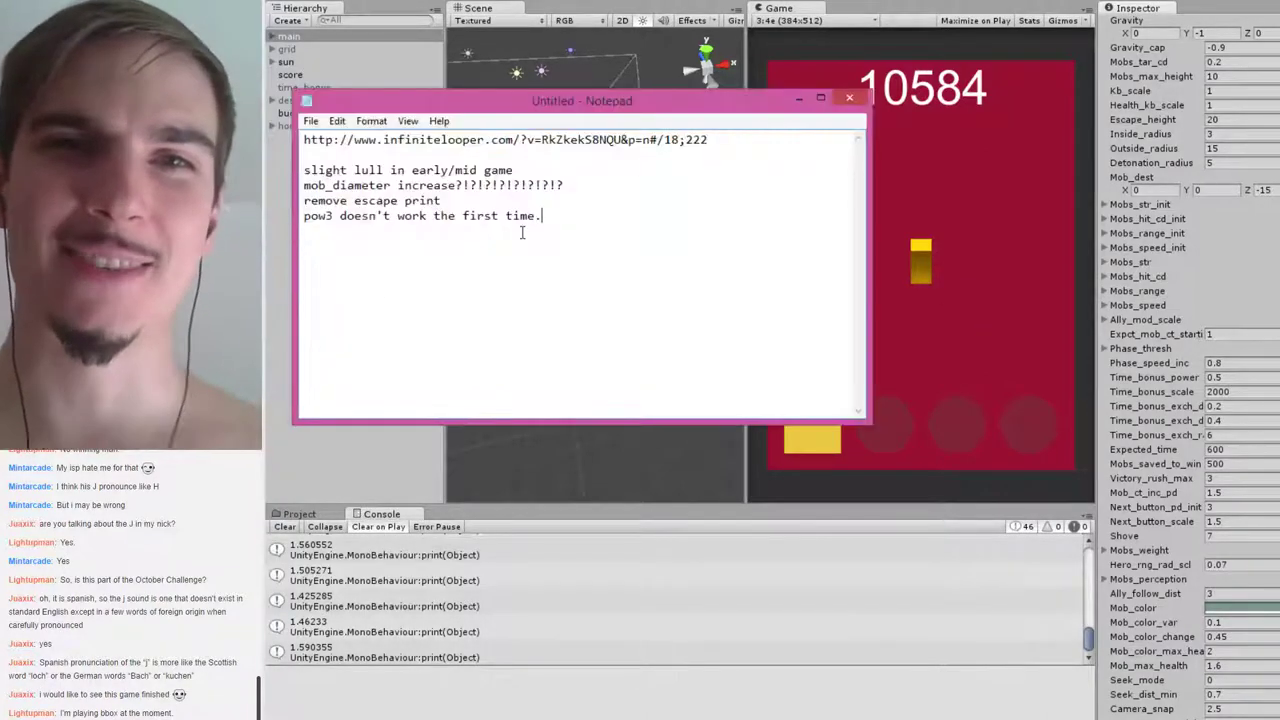
left_click_drag(549, 216, 545, 196)
left_click(515, 195)
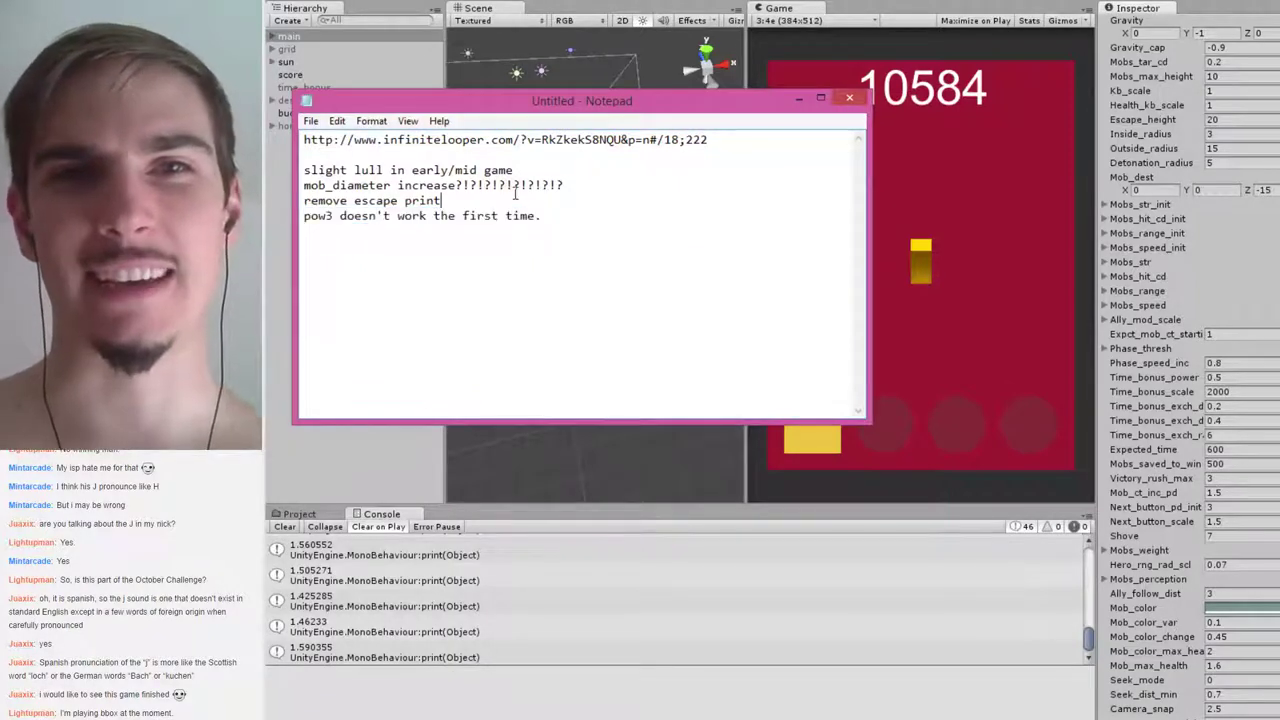
key("shift+Home")
left_click(543, 205)
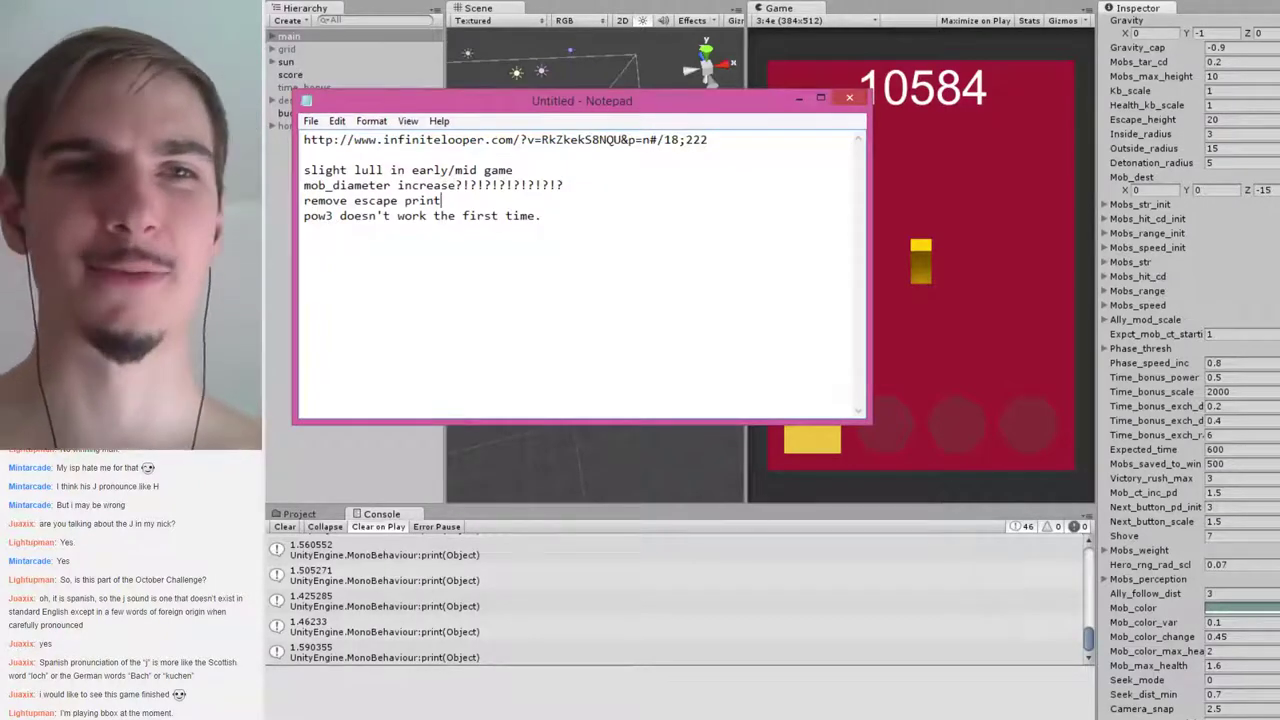
Comment out print(mobs_health[i]) in play.cs's escape_height check, then return to Unity
key("alt+Tab")
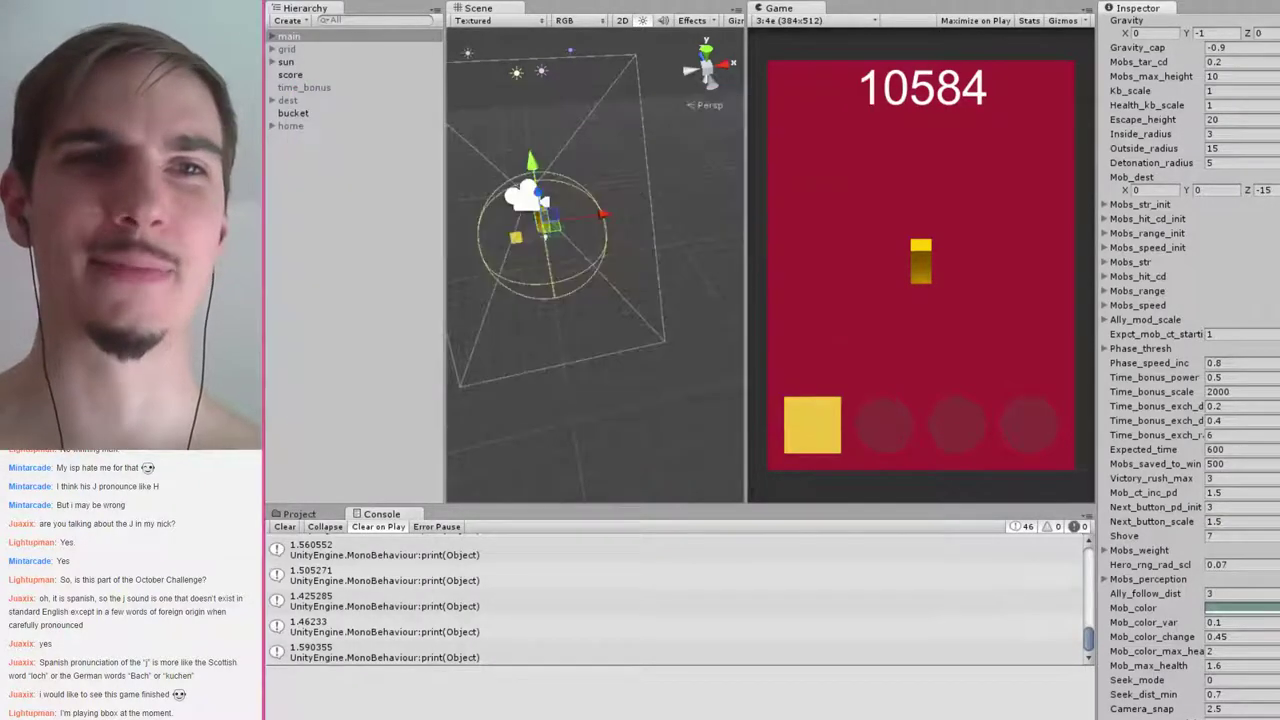
key("alt+Tab")
left_click(1268, 58)
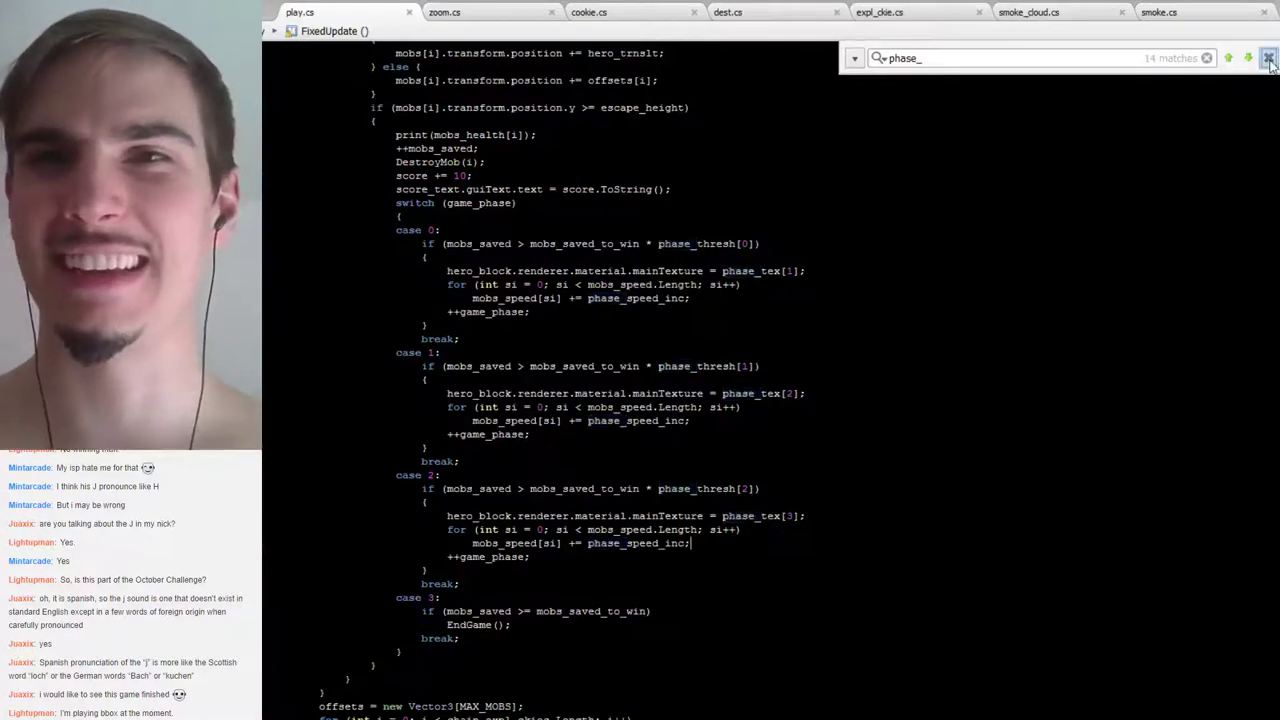
left_click(988, 110)
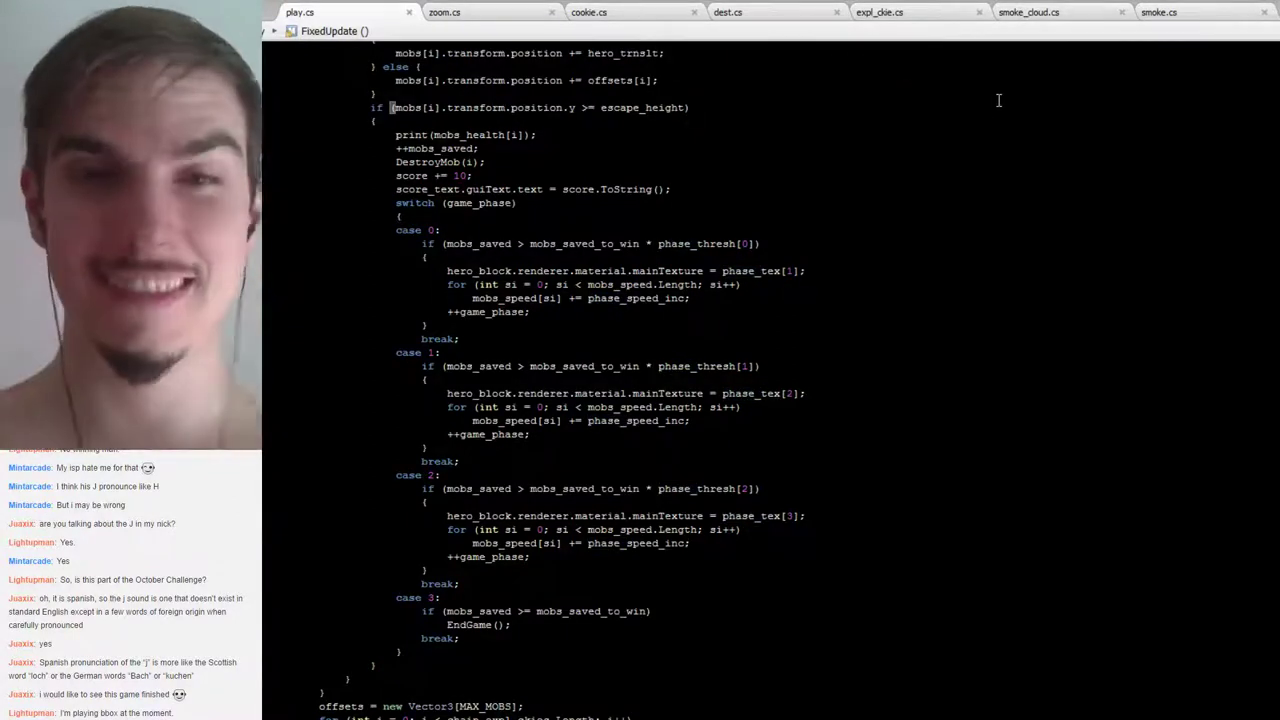
key("ctrl+f")
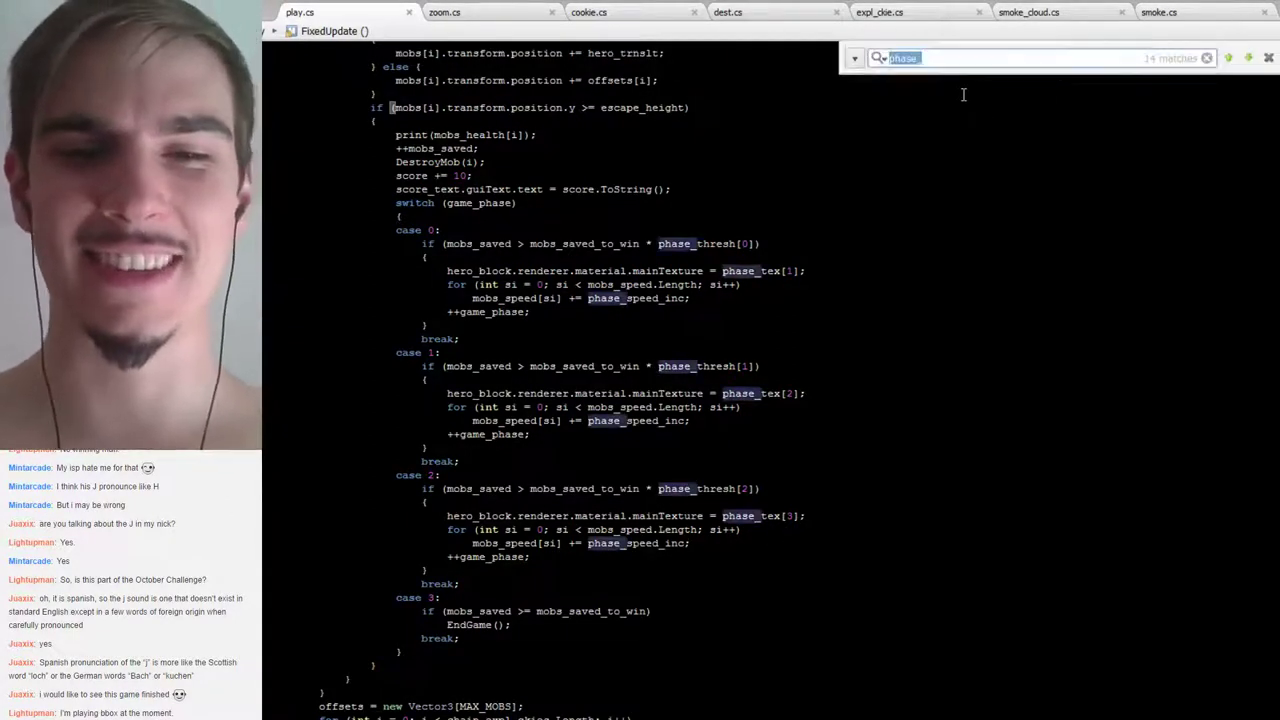
type("print")
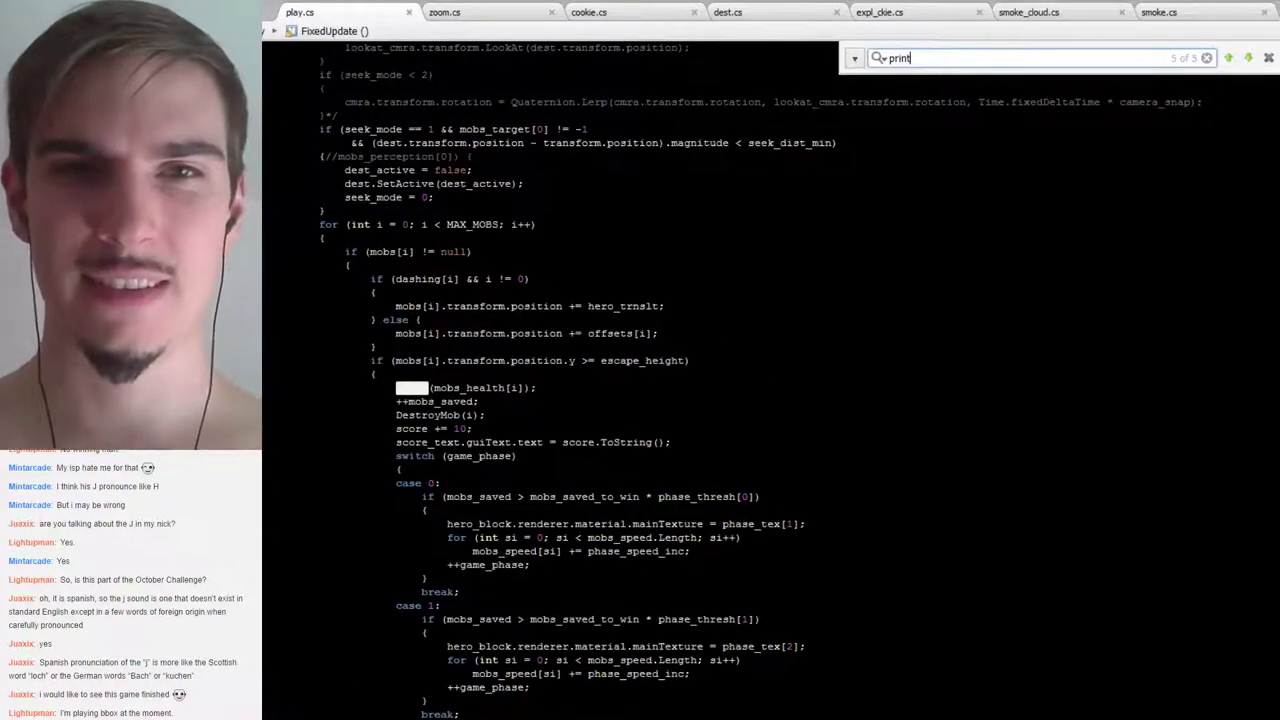
key("ctrl+/")
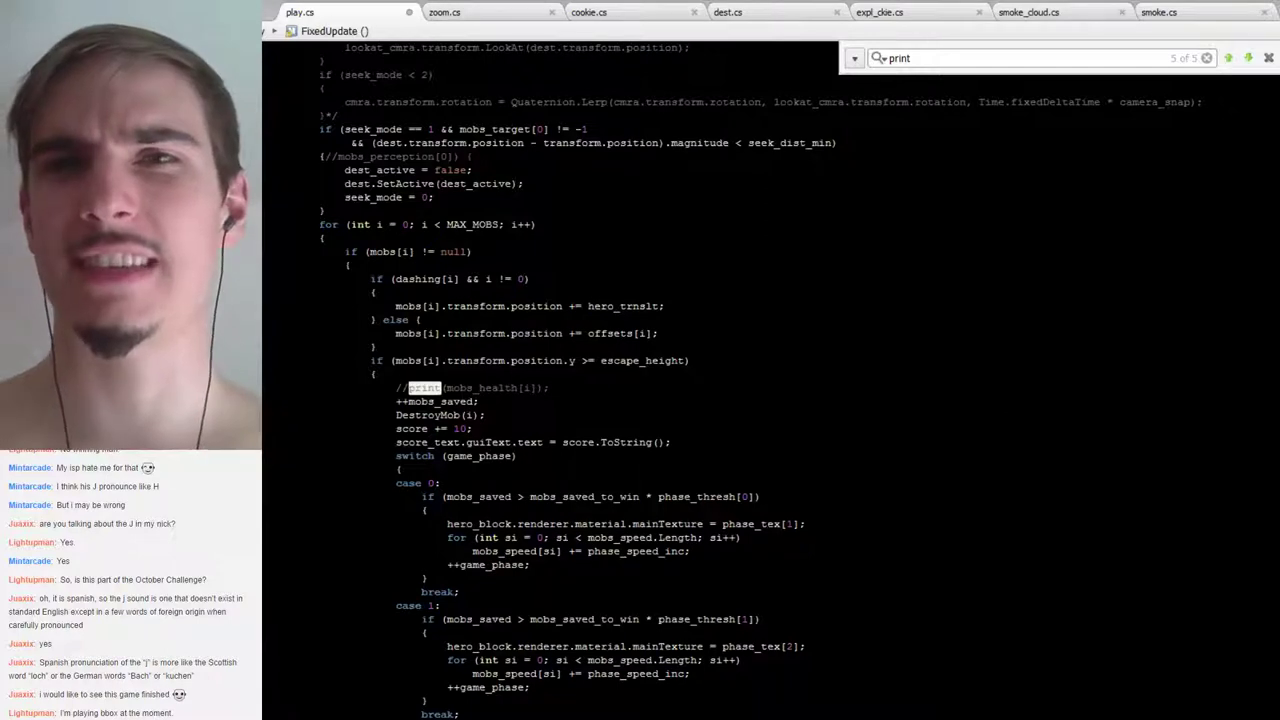
key("Escape")
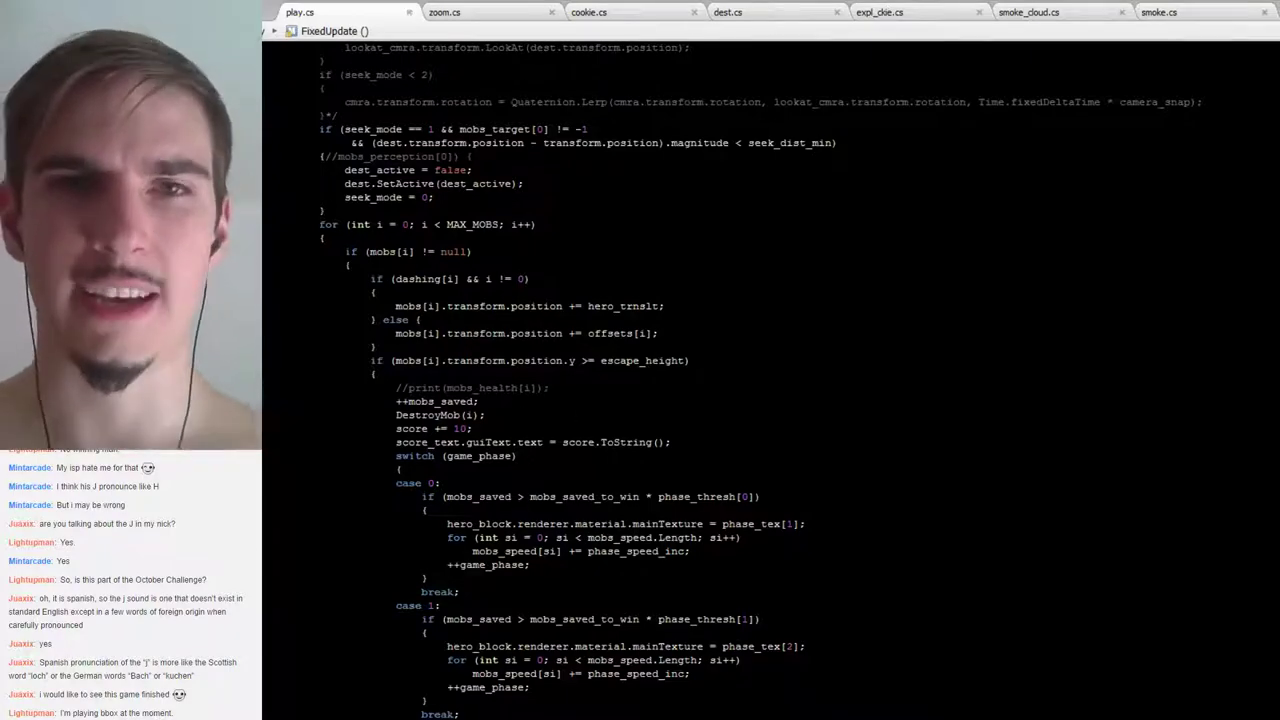
key("alt+Tab")
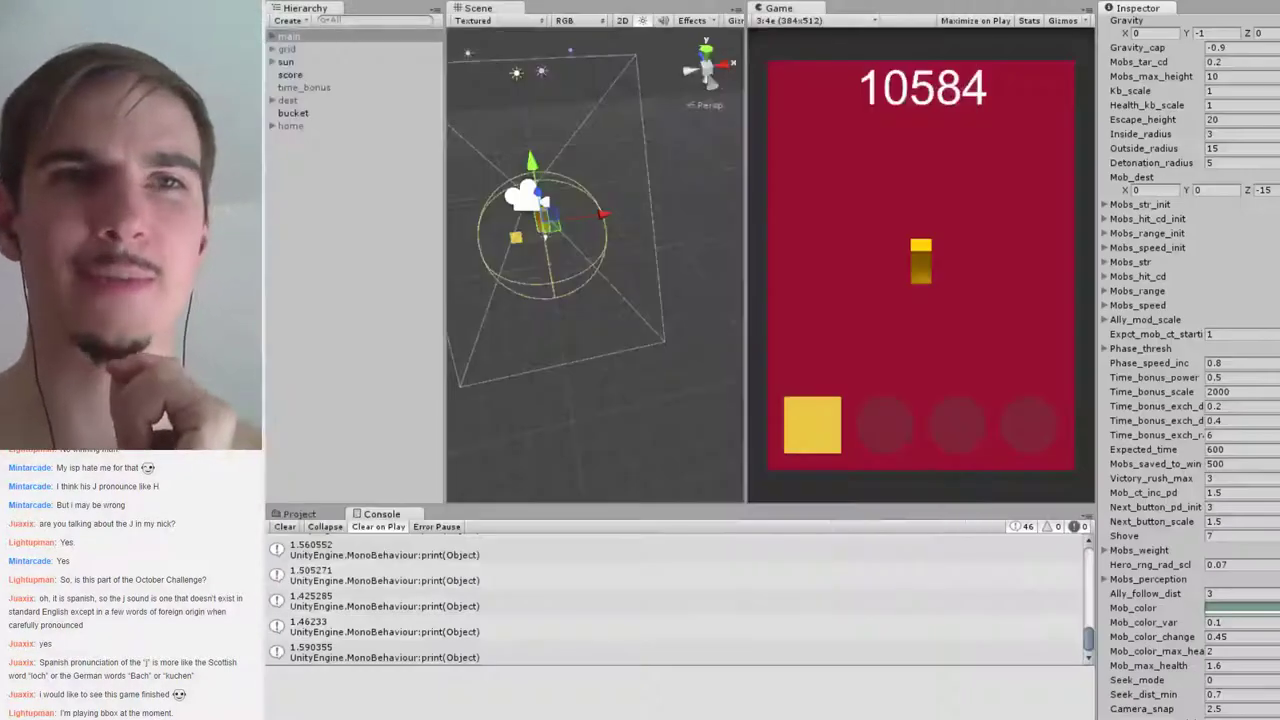
Delete the 'remove escape print' line from the Notepad notes list
key("alt+Tab")
key("alt+Tab")
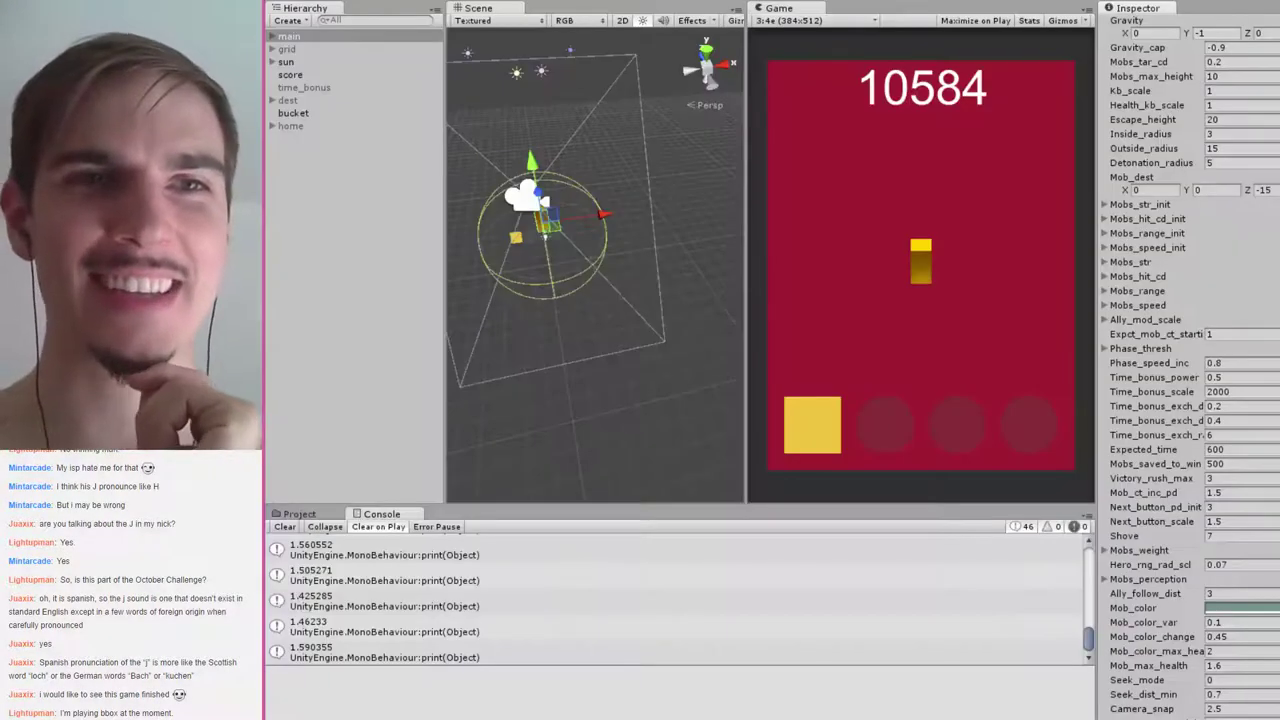
key("alt+Tab")
left_click_drag(438, 200, 600, 188)
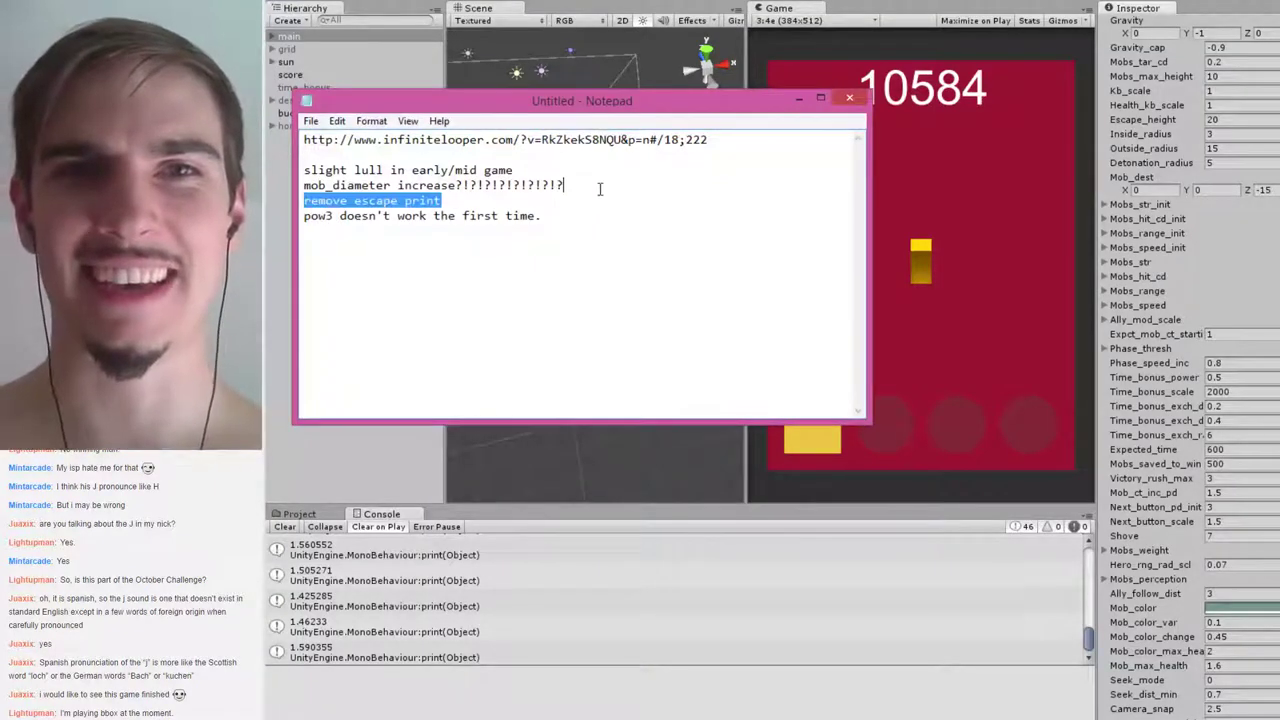
key("BackSpace")
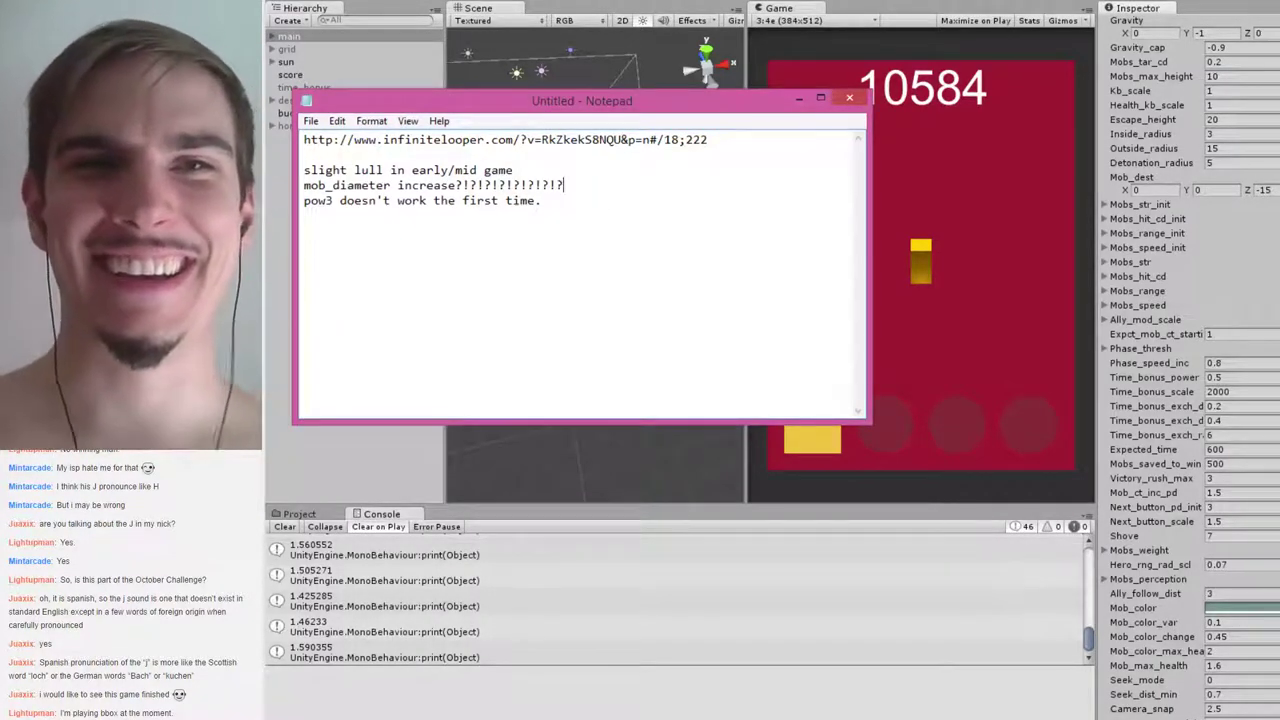
left_click_drag(376, 185, 304, 186)
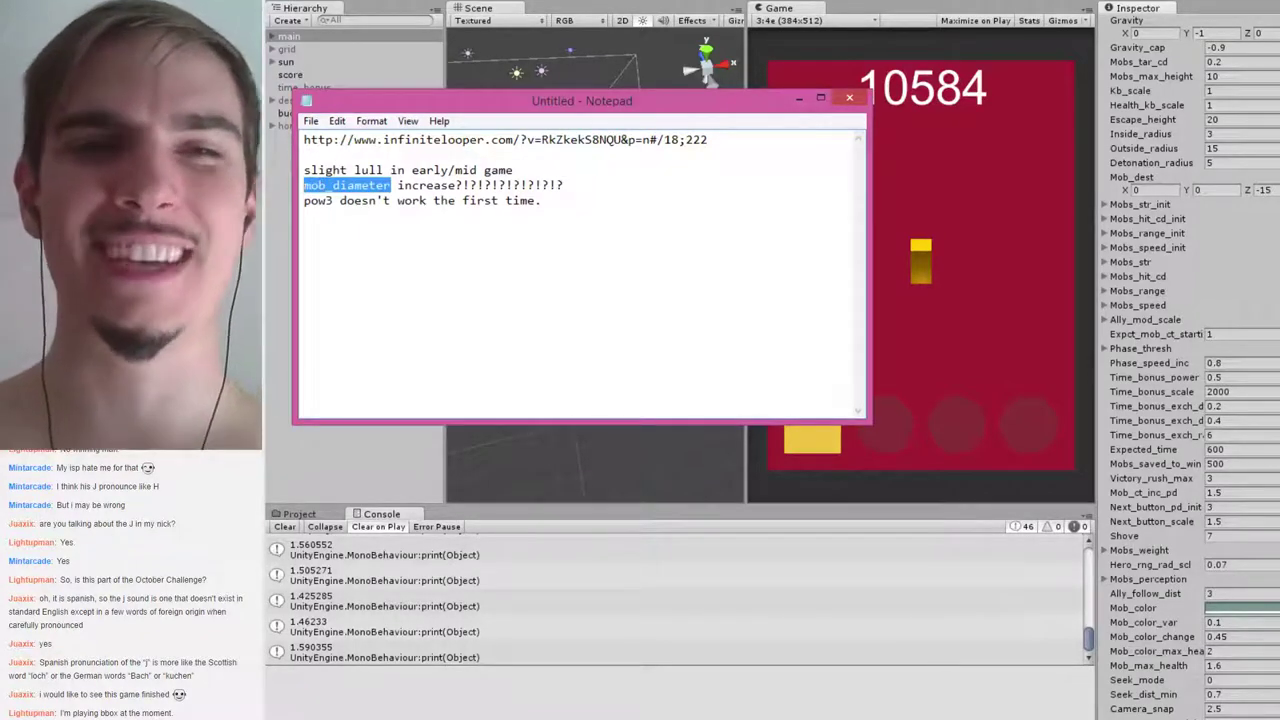
key("alt+Tab")
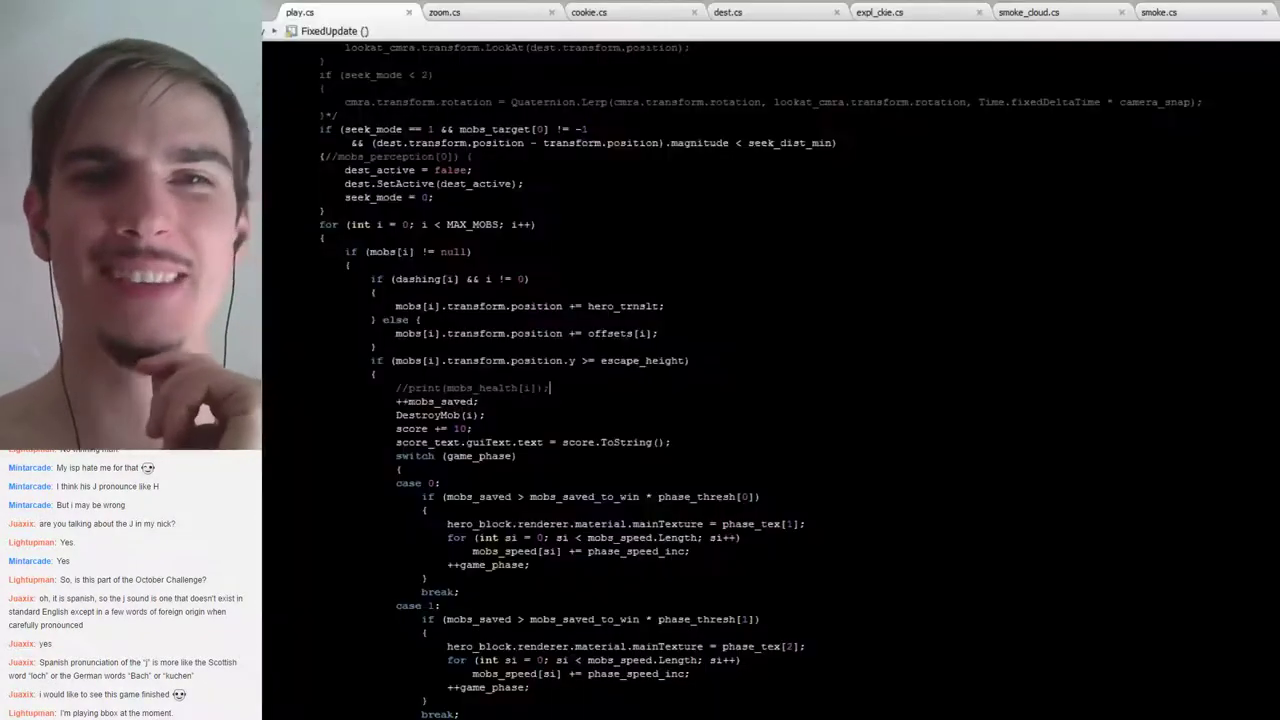
Find the 'mob_diameter = 1;' assignment in the Start() method of play.cs
scroll(695, 160, "up", 20)
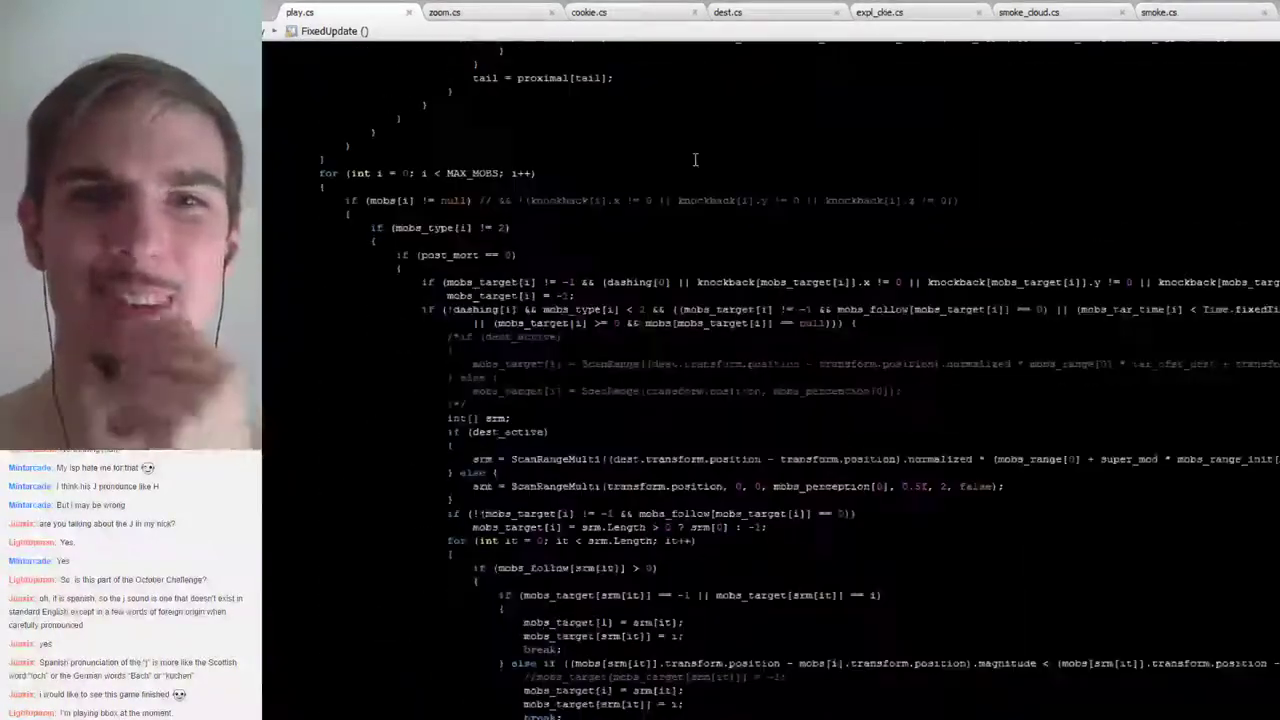
scroll(695, 160, "up", 20)
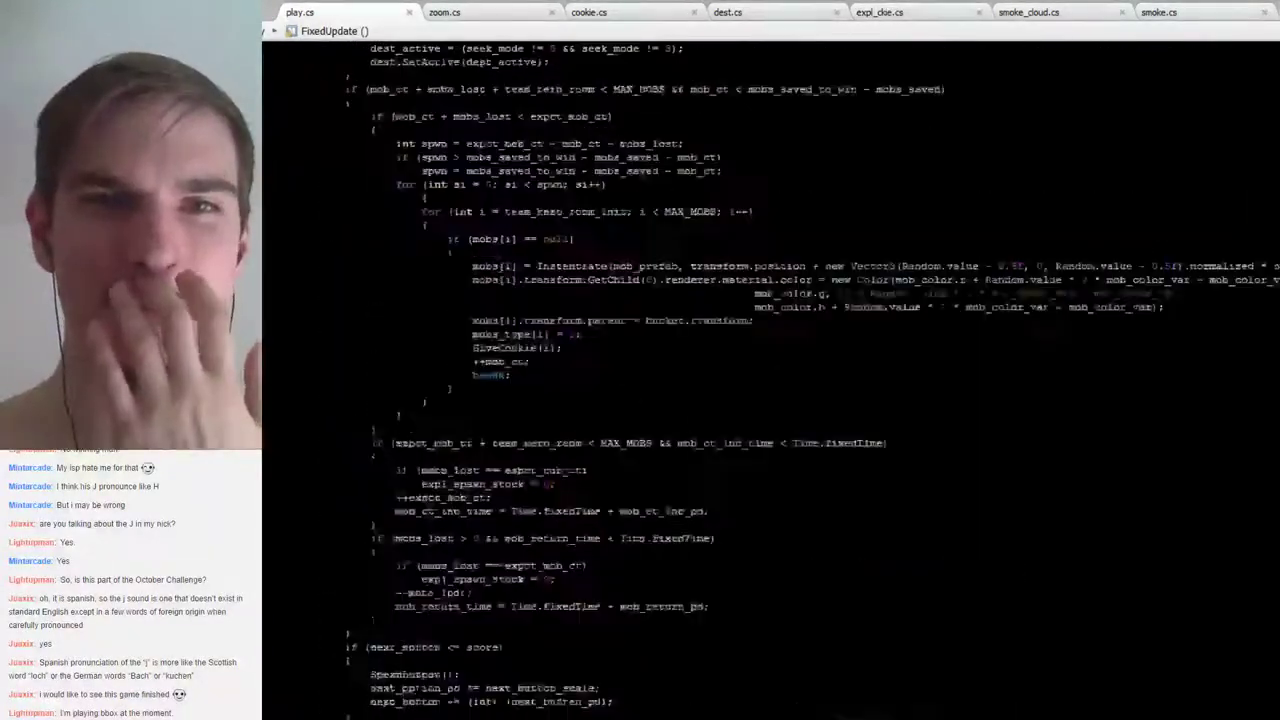
scroll(695, 160, "up", 20)
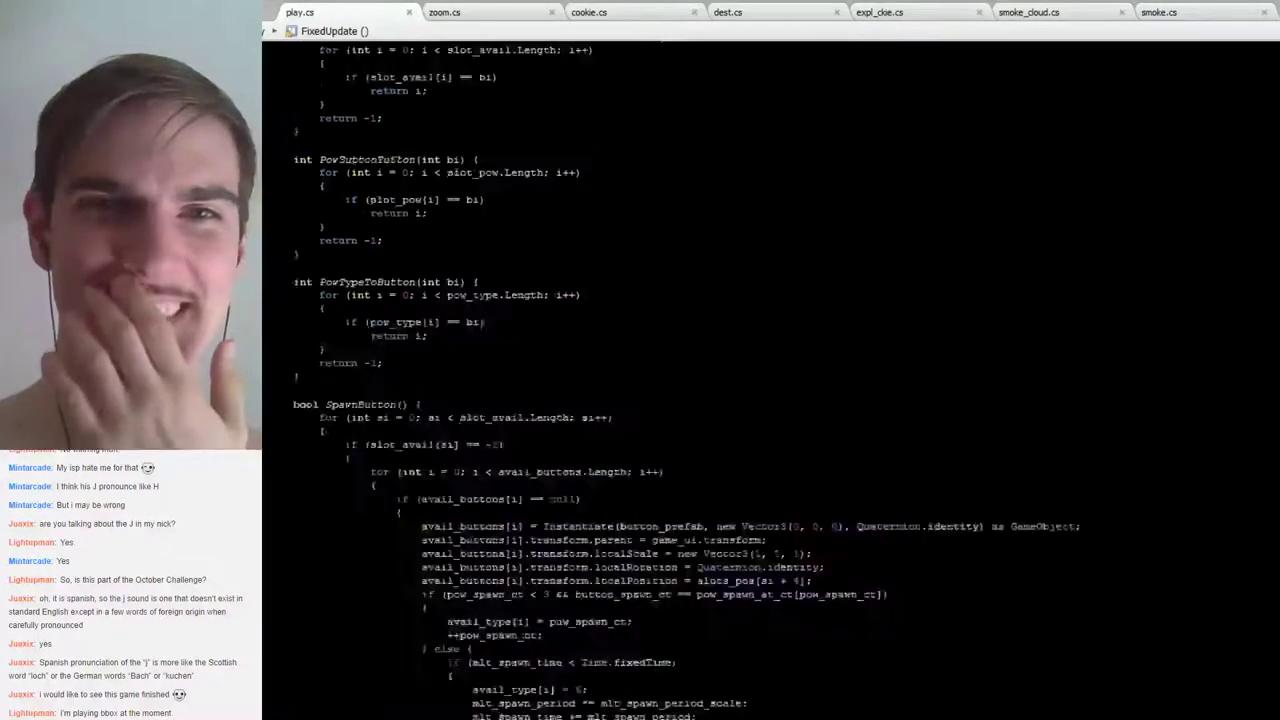
scroll(695, 160, "up", 20)
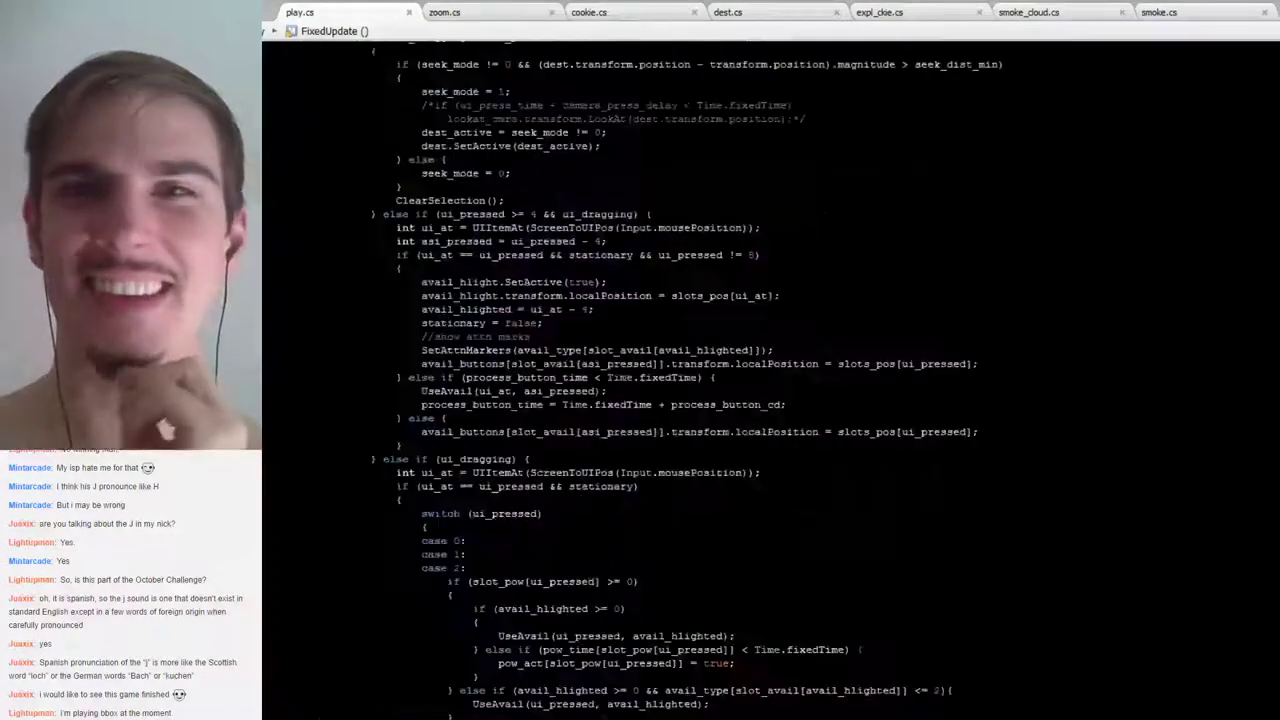
scroll(695, 160, "up", 20)
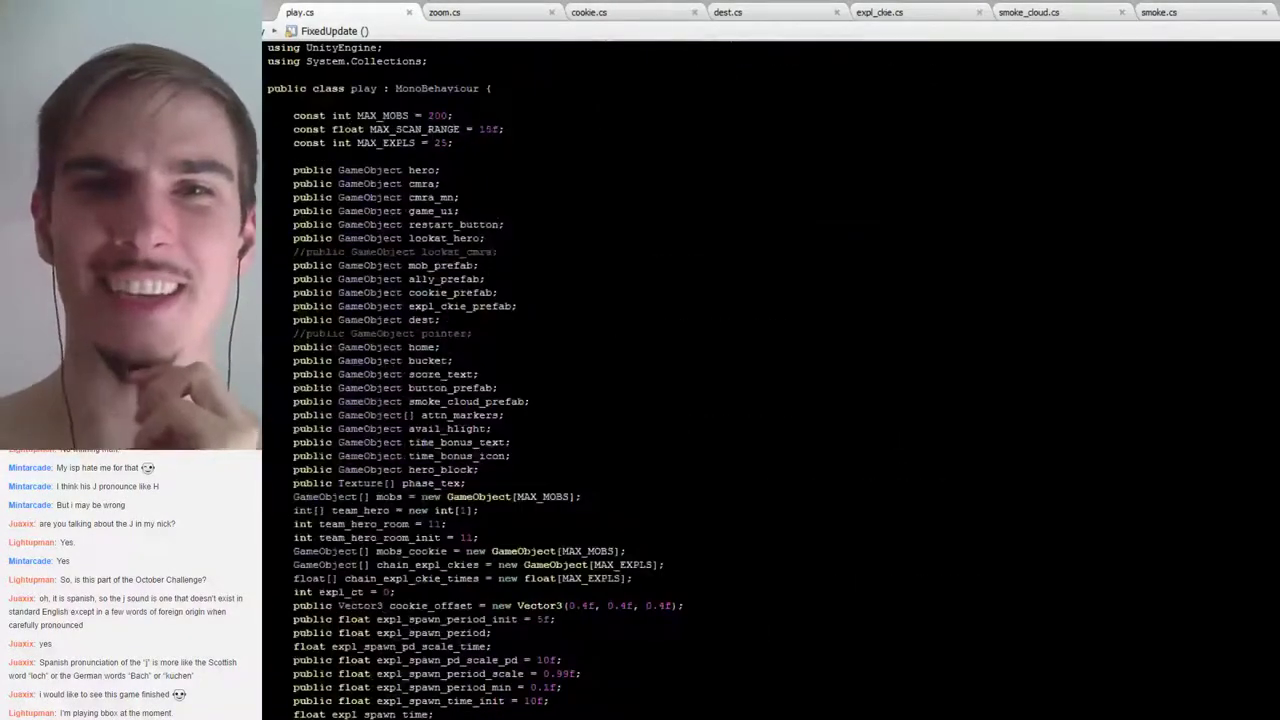
scroll(609, 346, "down", 20)
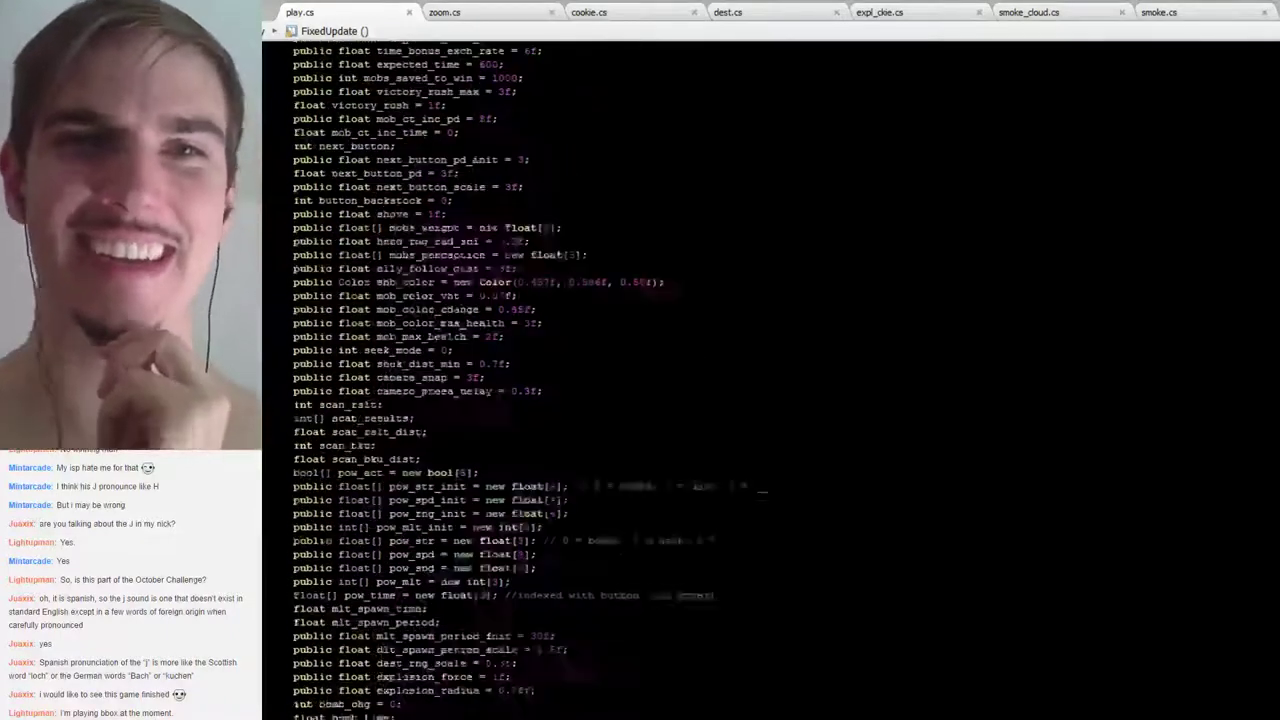
scroll(620, 331, "down", 20)
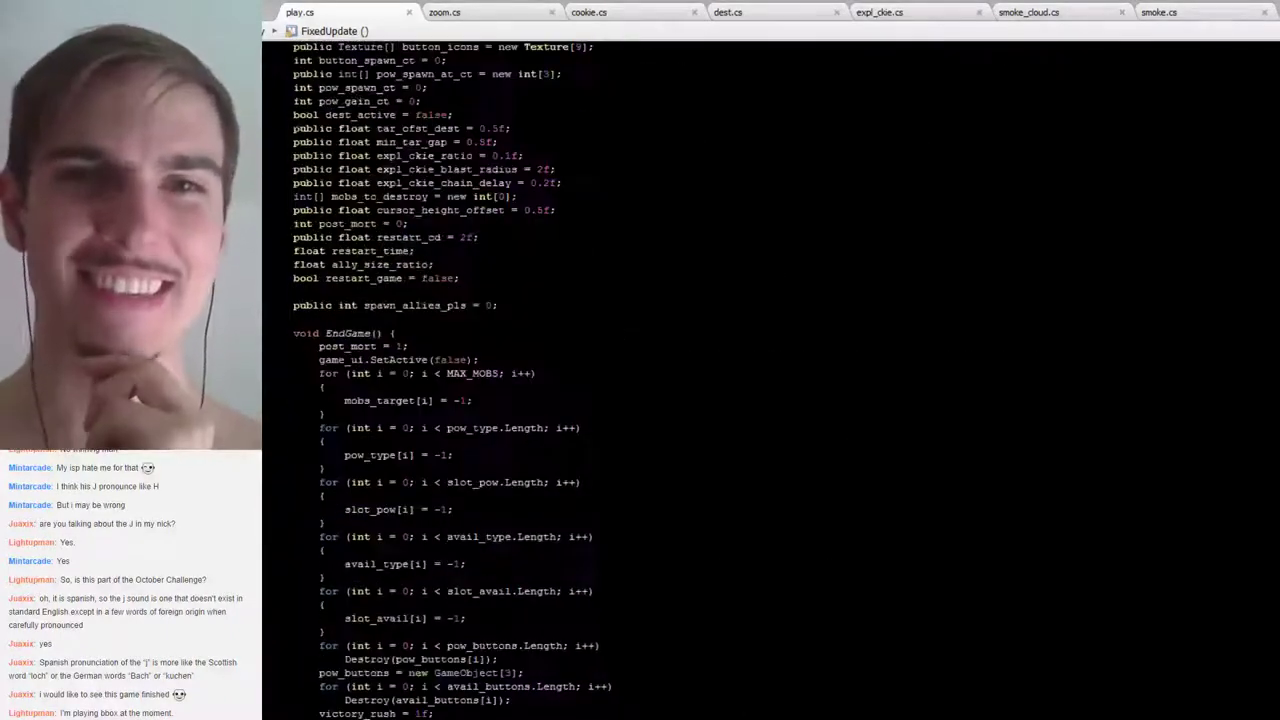
scroll(621, 328, "down", 10)
scroll(621, 326, "down", 6)
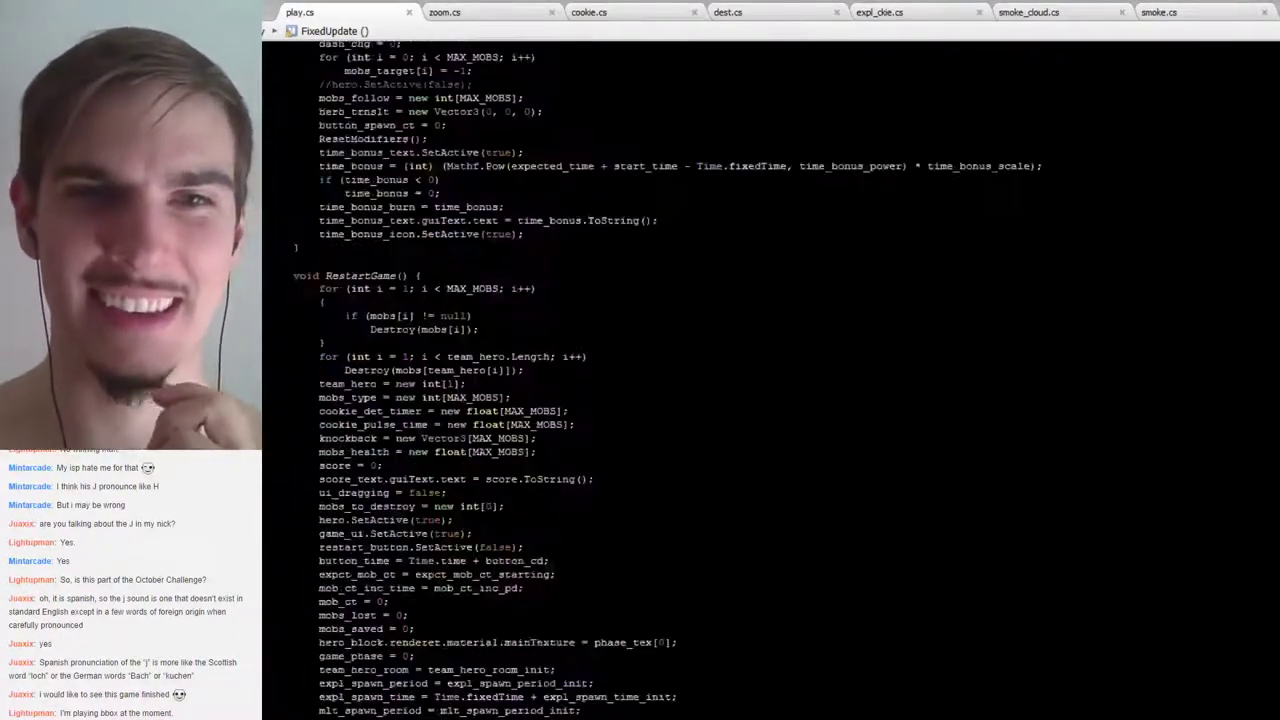
scroll(609, 326, "down", 20)
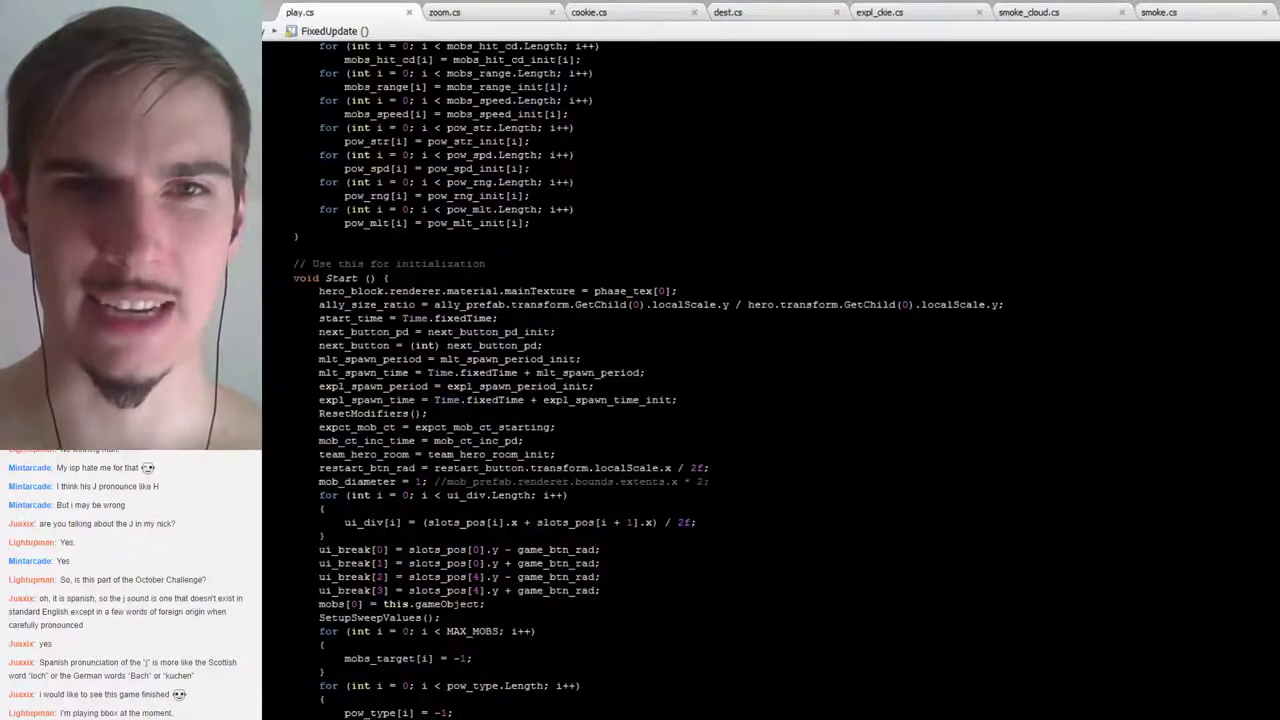
scroll(362, 291, "down", 2)
scroll(362, 291, "down", 19)
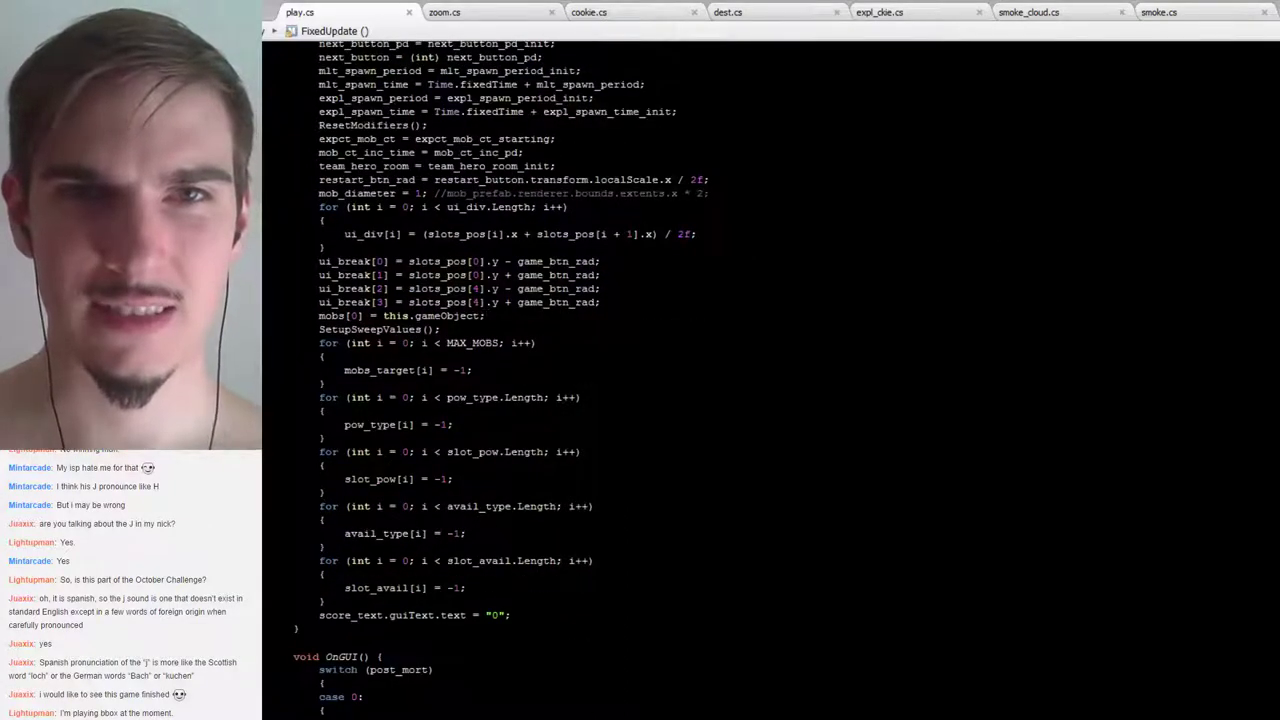
scroll(489, 318, "down", 4)
scroll(489, 318, "up", 7)
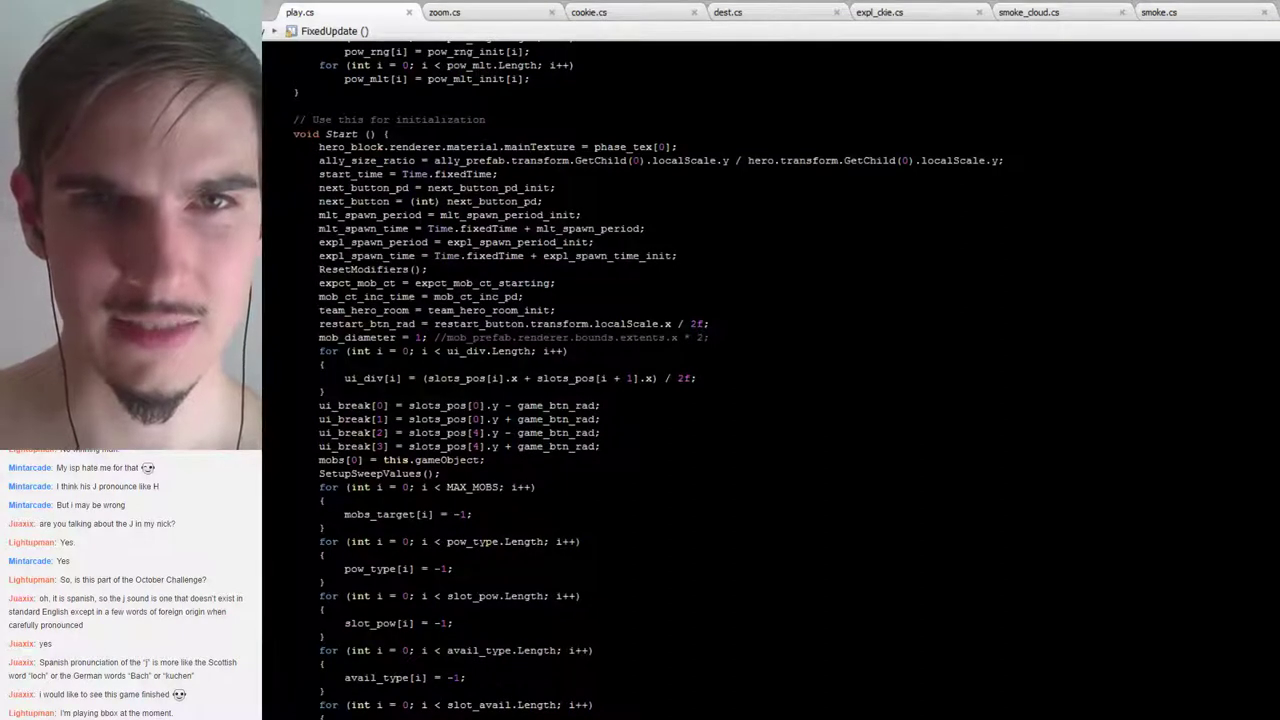
left_click(350, 337)
Replace the 1 in 'mob_diameter = 1;' with 1.5
left_click_drag(420, 337, 300, 337)
left_click(420, 337)
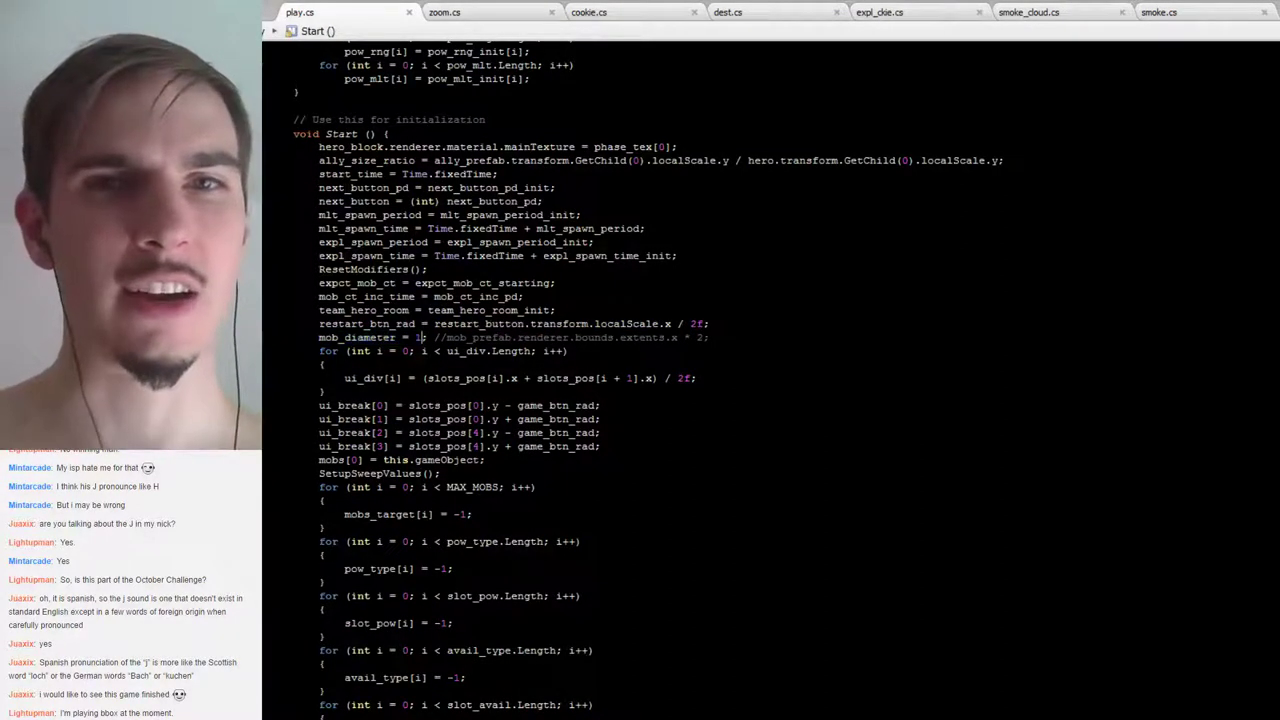
key("shift+Left")
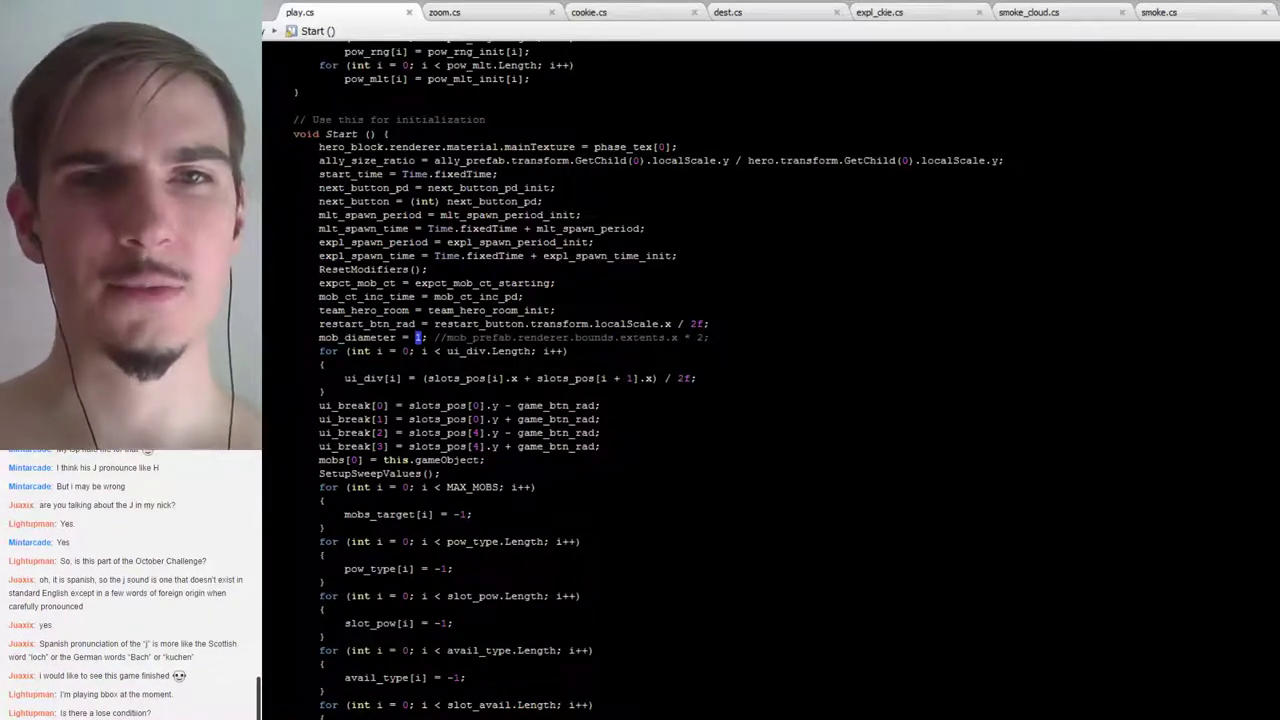
type("1.5")
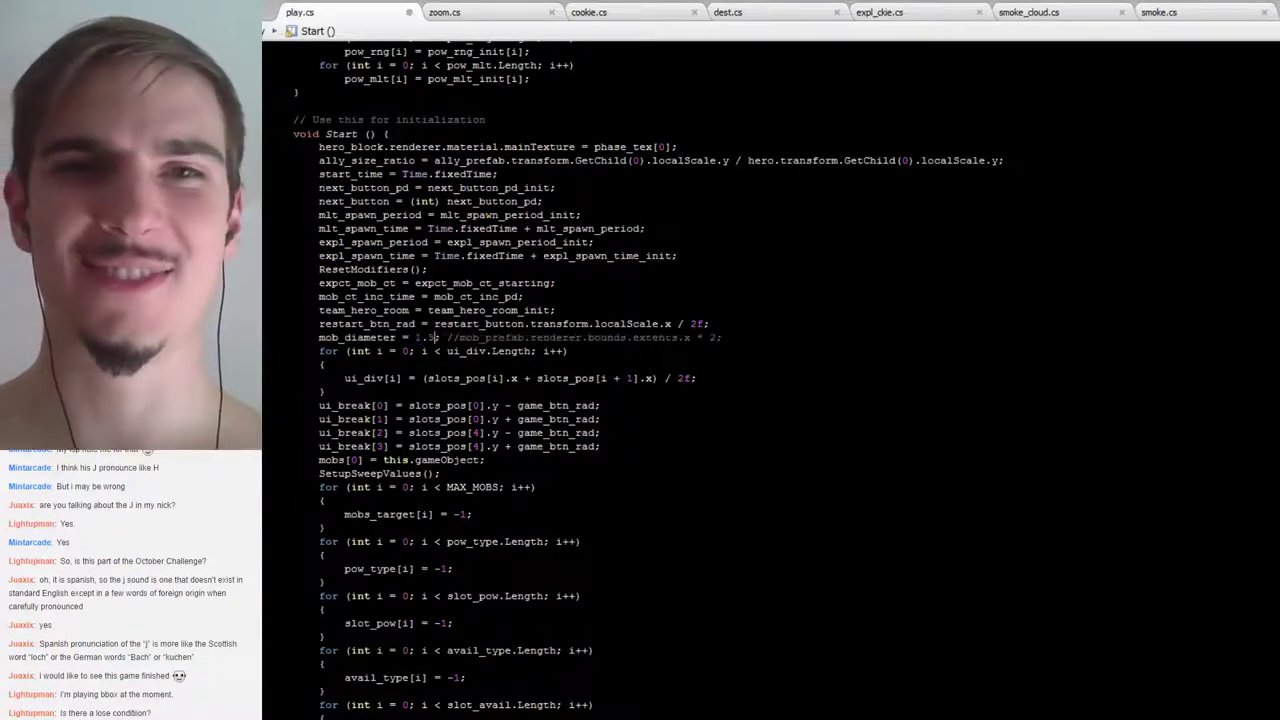
left_click(718, 279)
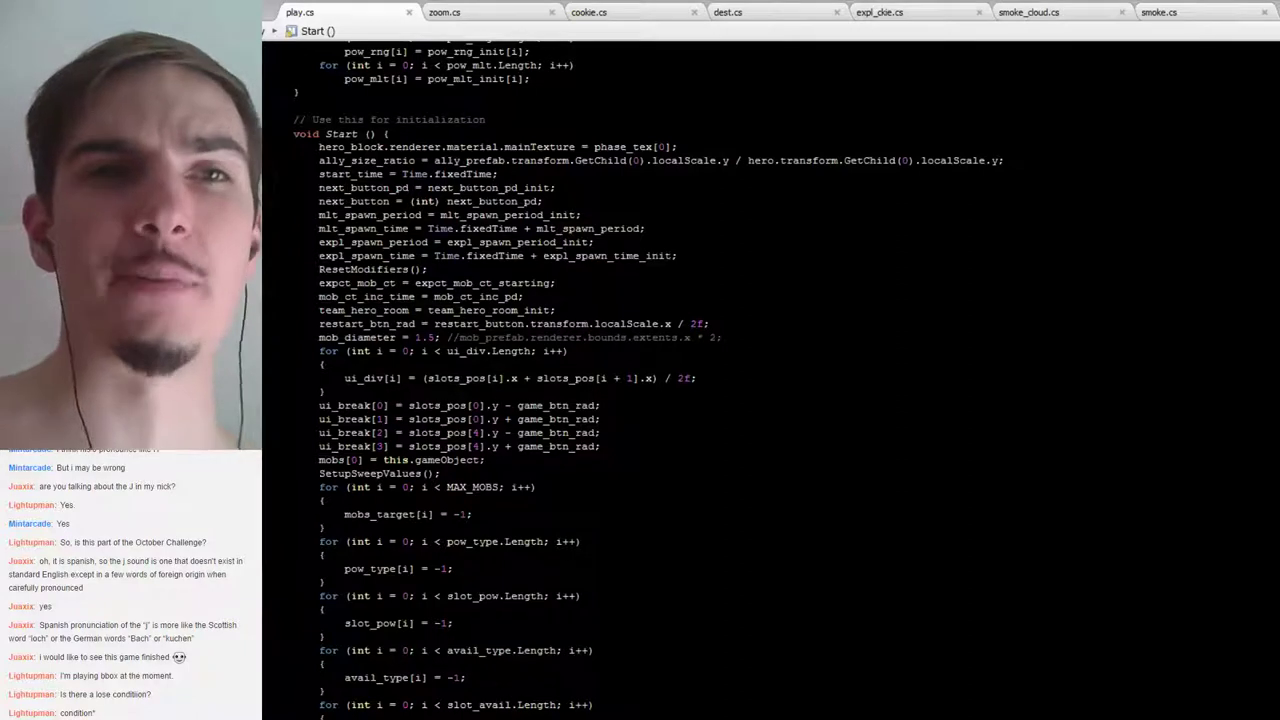
key("alt+Tab")
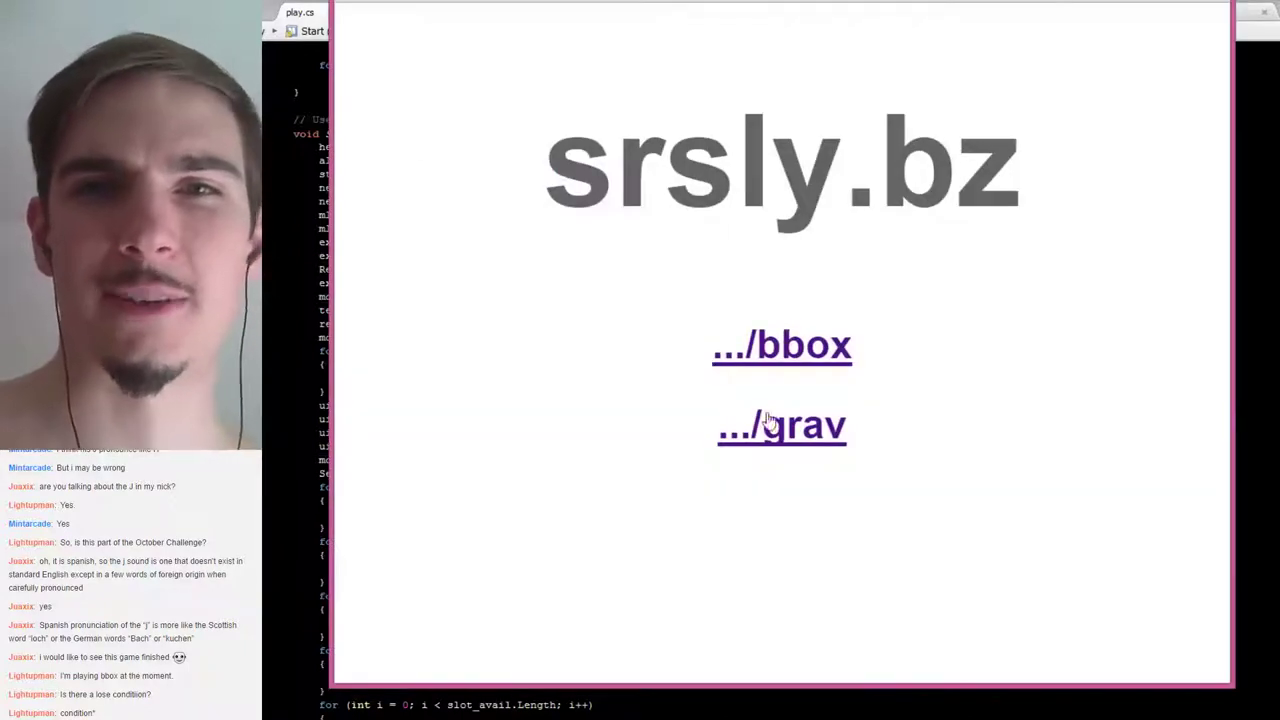
Load bbox from srsly.bz, start a level from level select, then view the hero spreadsheet
left_click(812, 347)
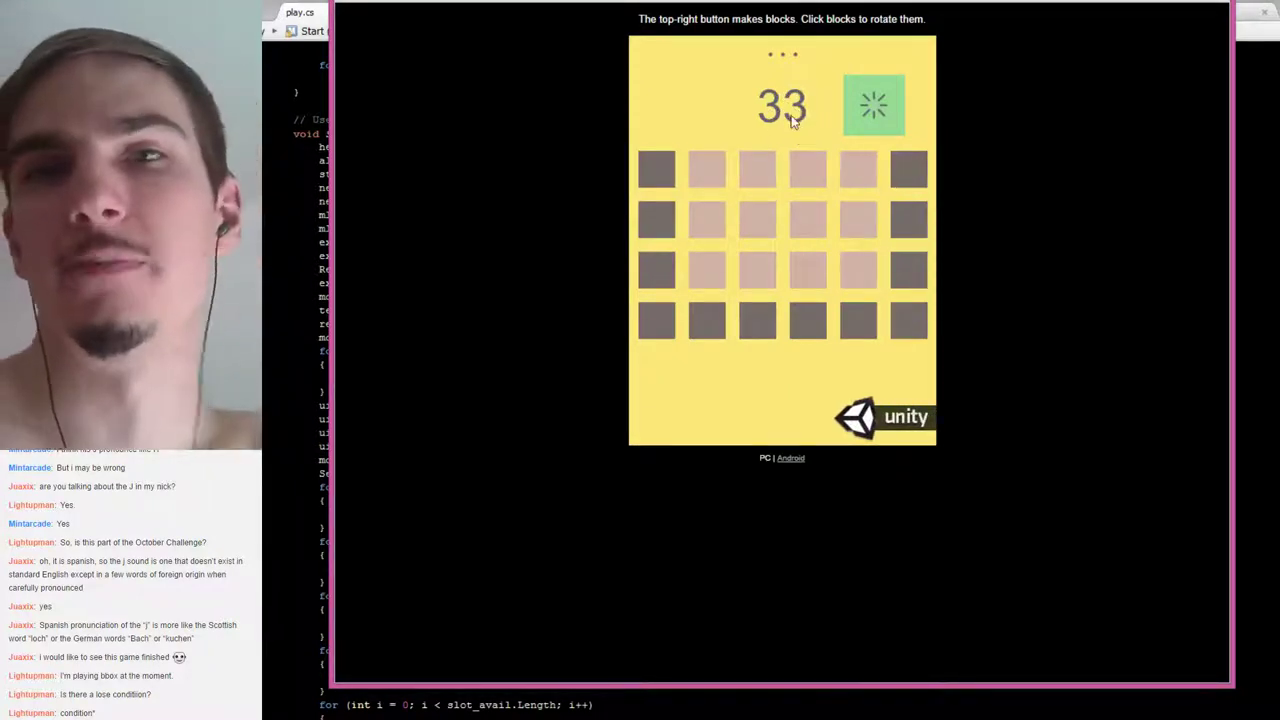
left_click(787, 56)
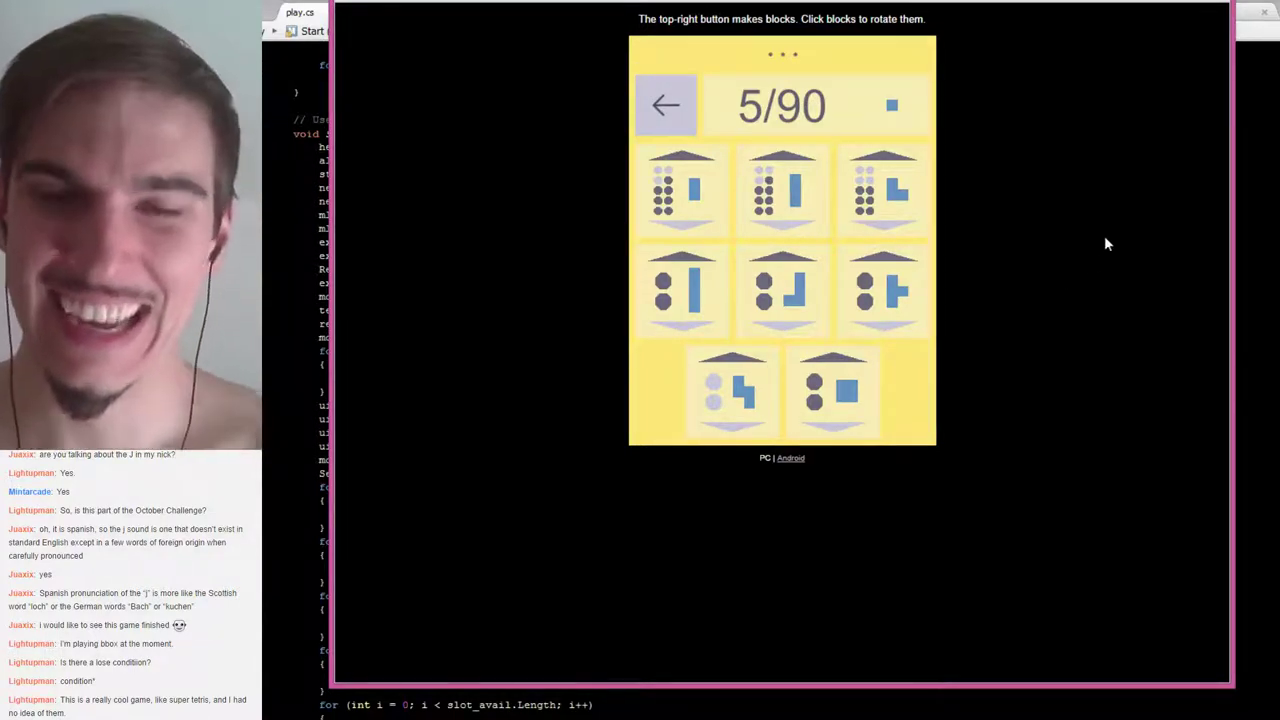
left_click(786, 55)
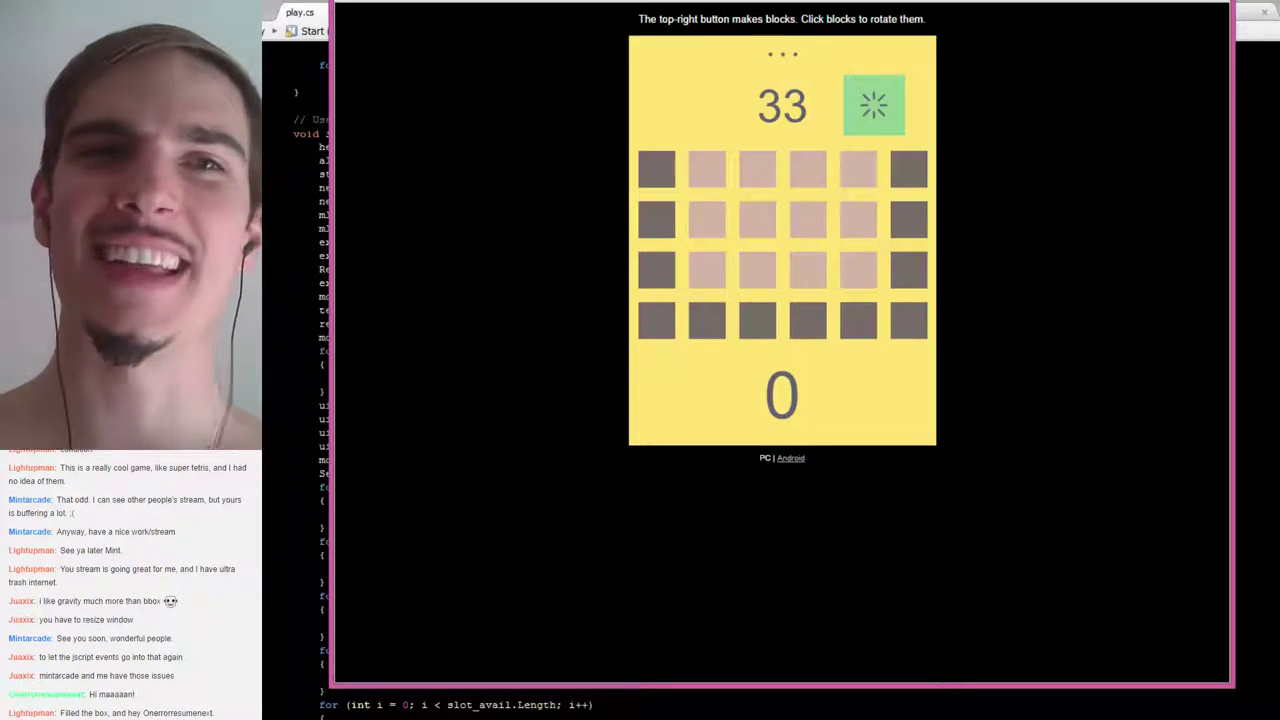
left_click(620, 5)
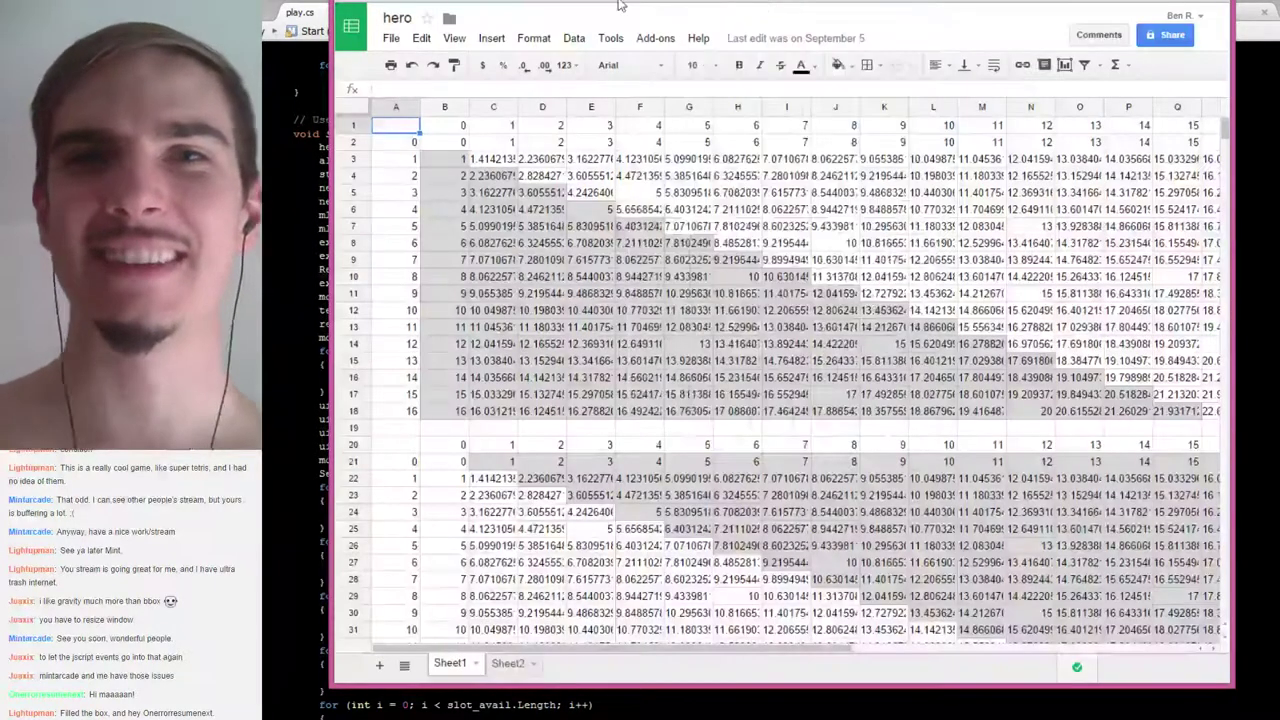
Review the b_log task list, briefly check play.cs, then open a new Bing tab
key("ctrl+Tab")
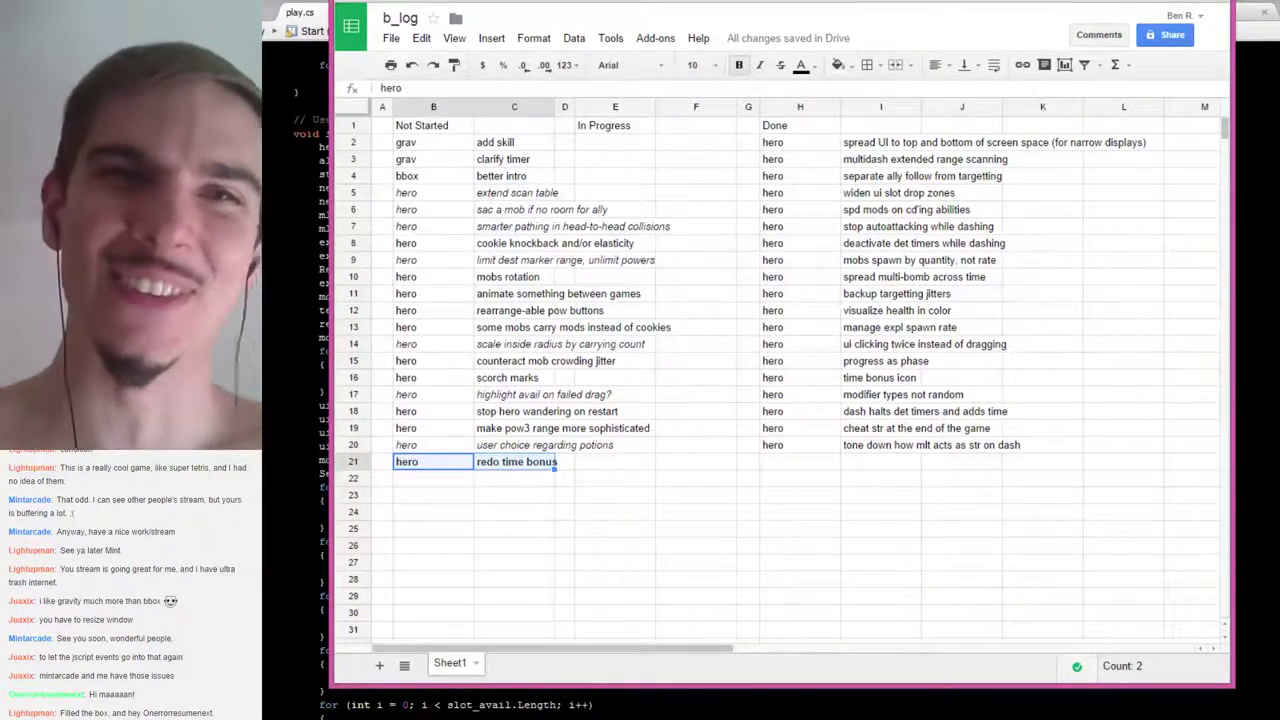
key("alt+Tab")
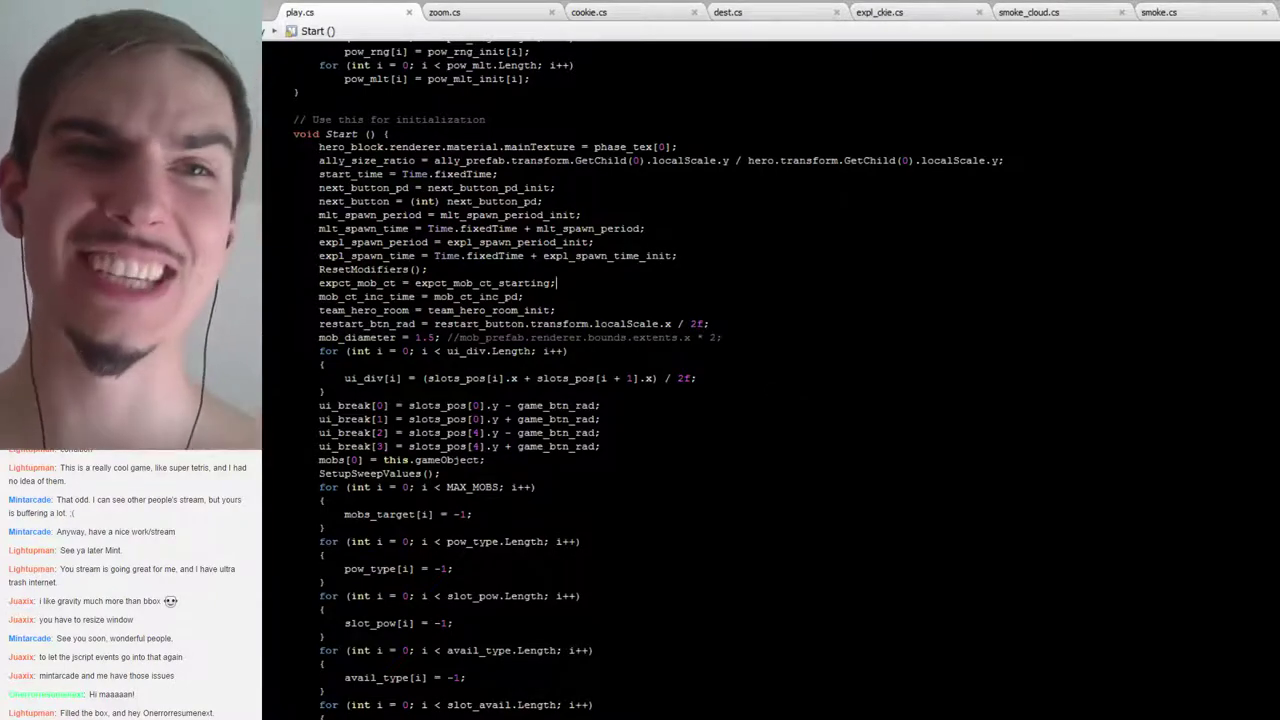
key("alt+Tab")
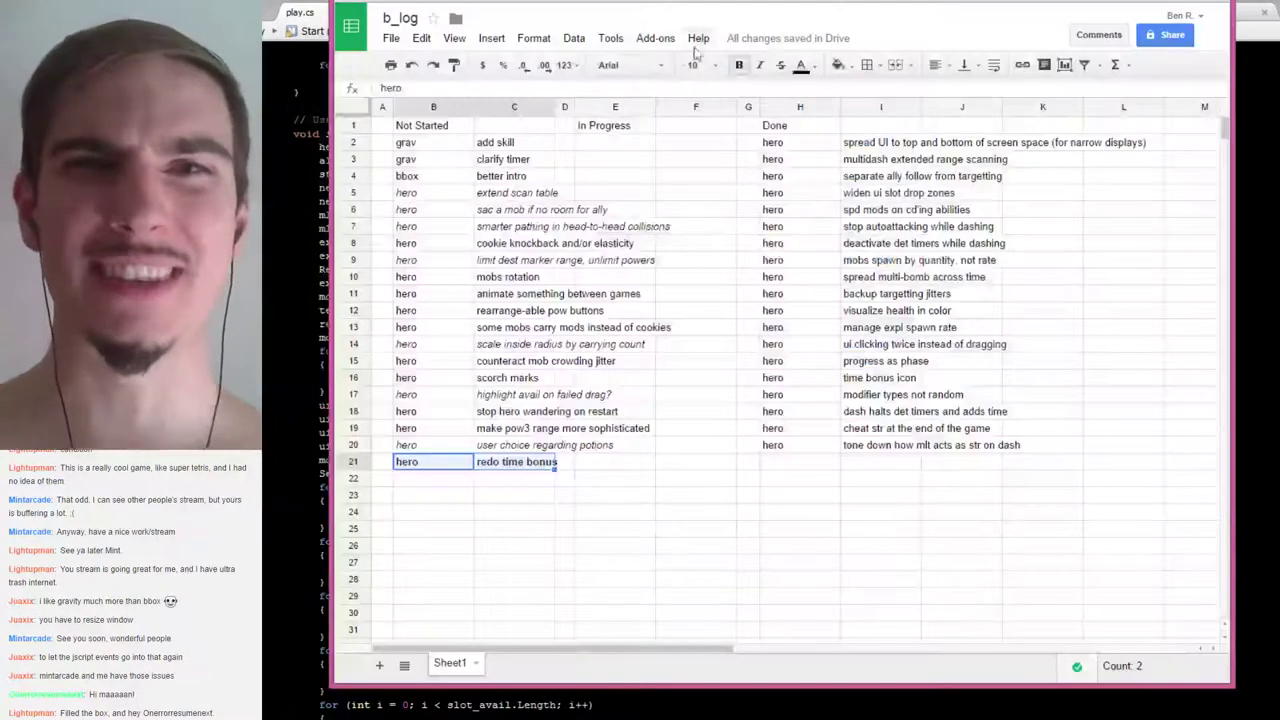
key("ctrl+t")
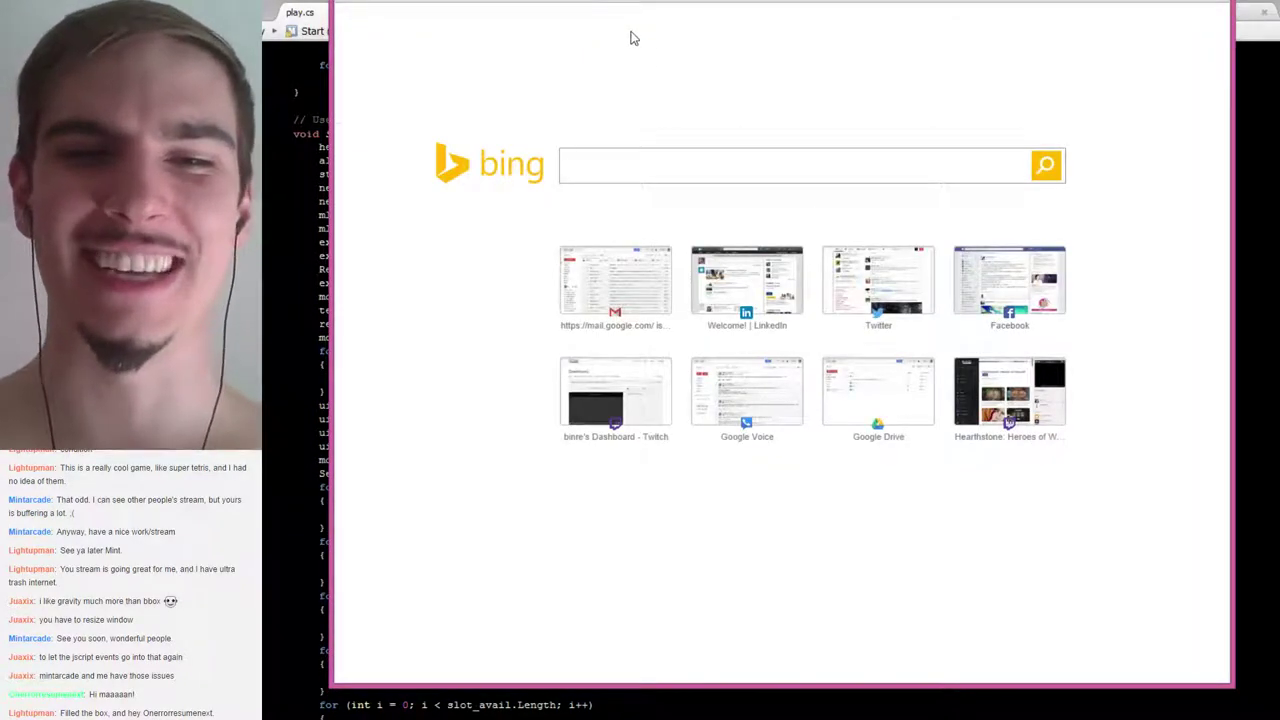
Load srsly.bz, play the hero game up to 99, then go back to the game list
type("srsly")
key("Return")
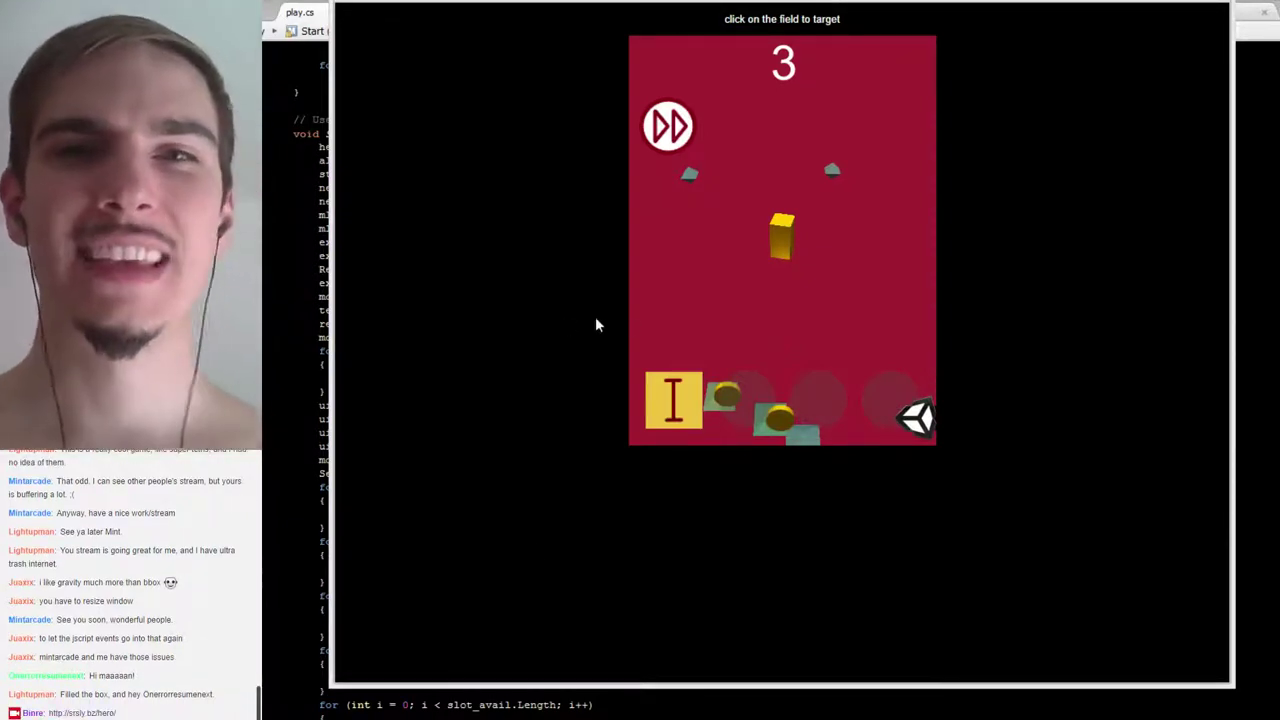
left_click(1090, 262)
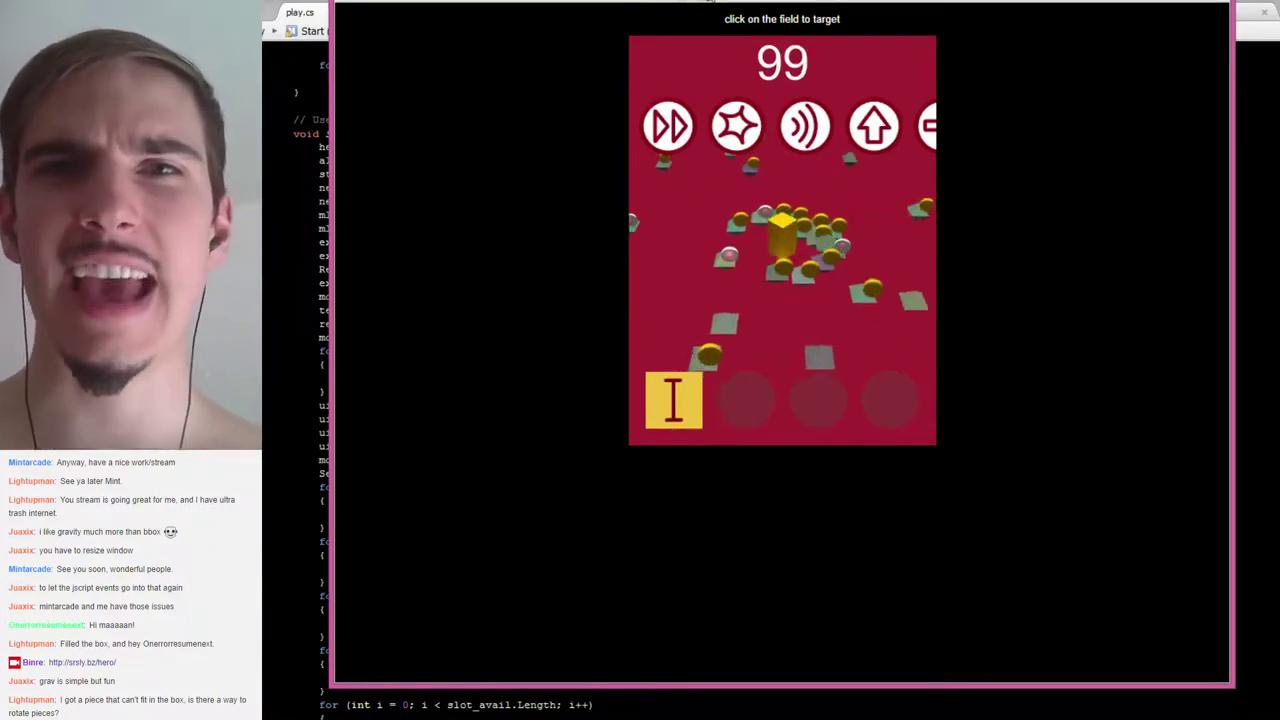
key("alt+Left")
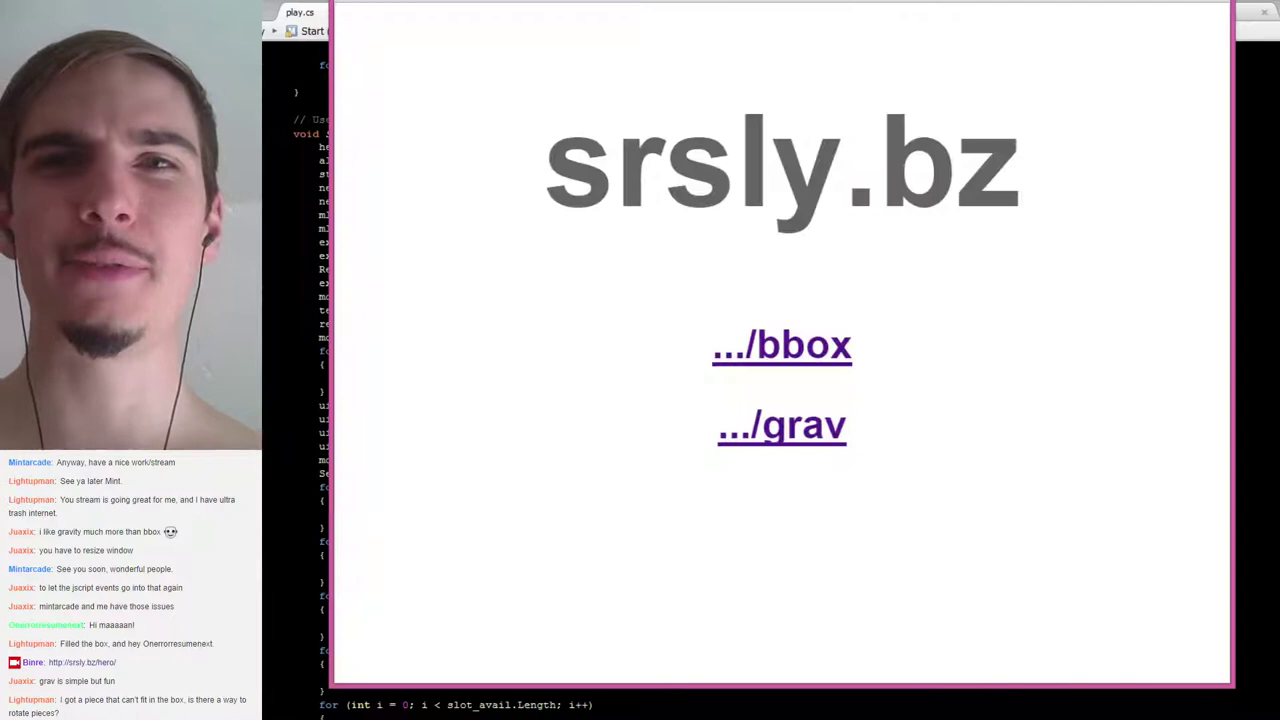
Open bbox, spawn a blue block, rotate it and drag it into the second column
left_click(784, 350)
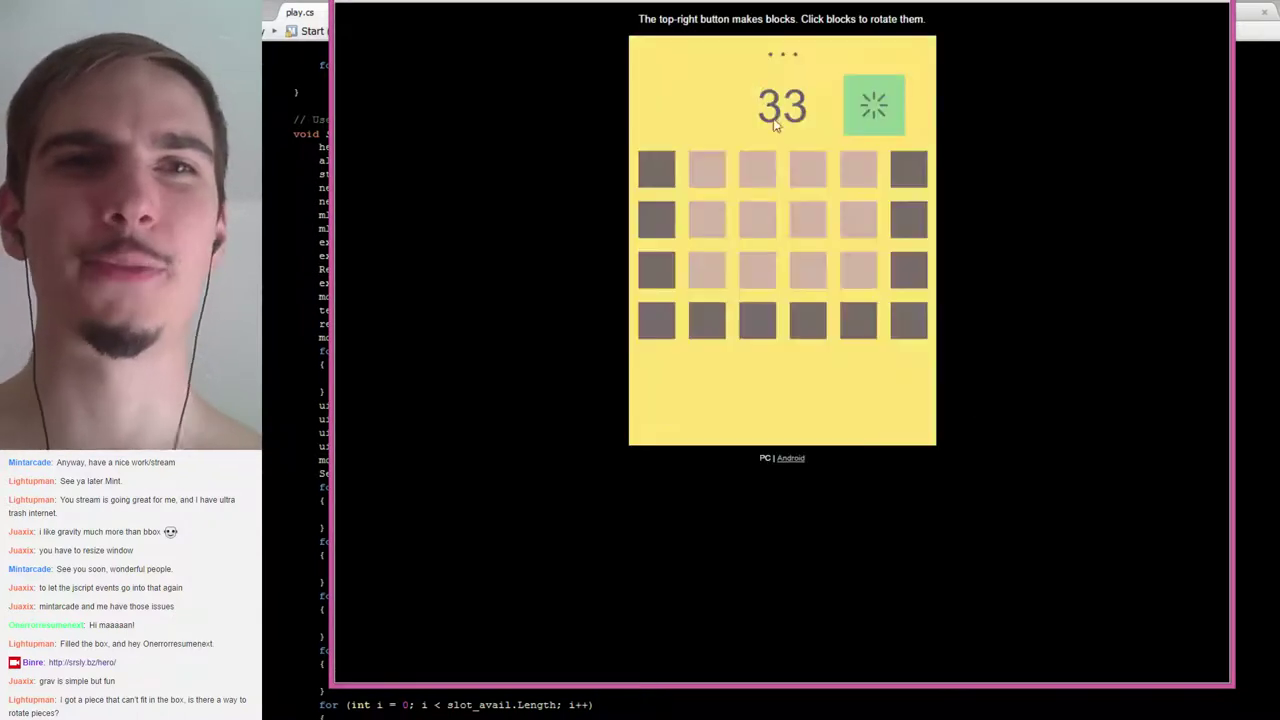
left_click(874, 103)
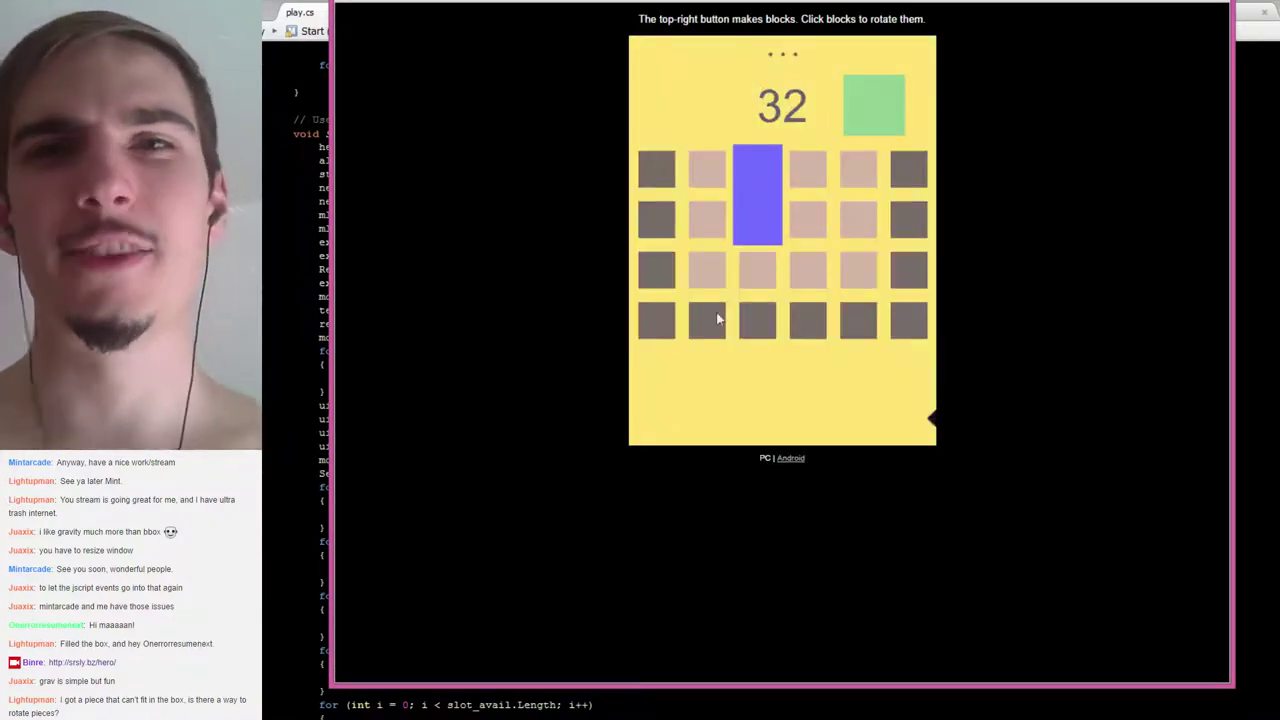
left_click(760, 226)
left_click(760, 230)
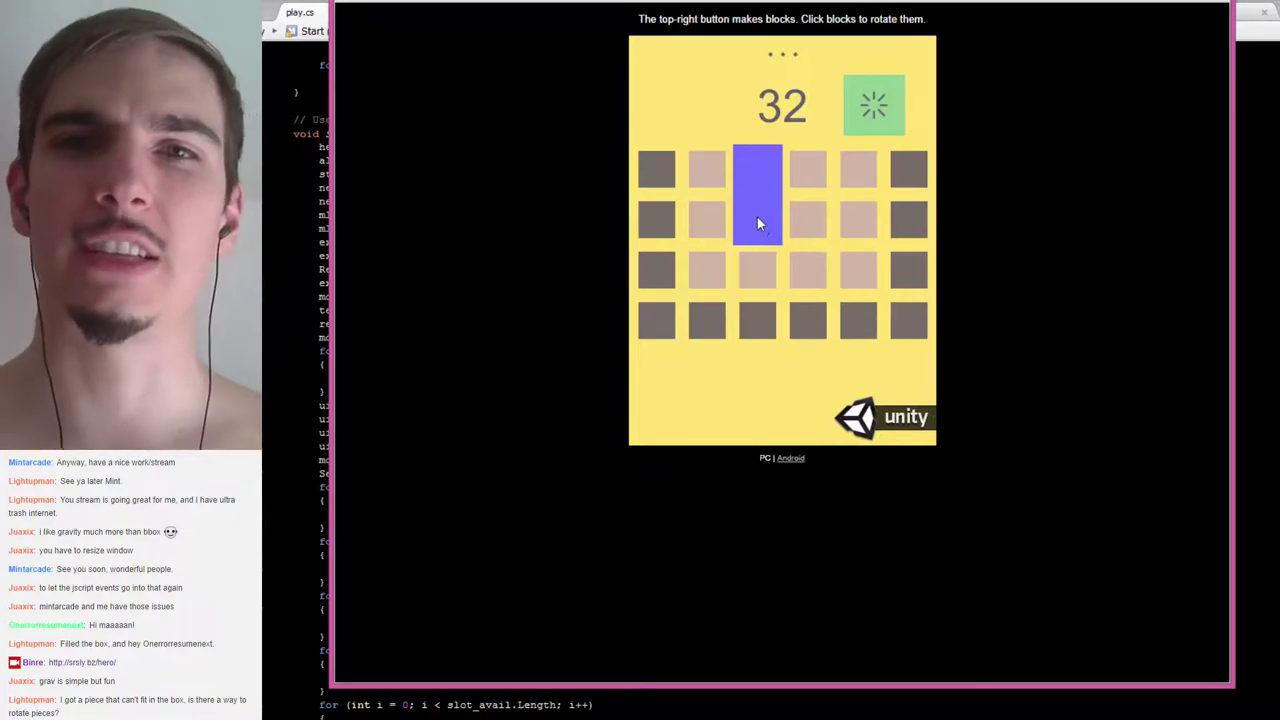
left_click(760, 224)
left_click(761, 224)
left_click(760, 227)
left_click(761, 226)
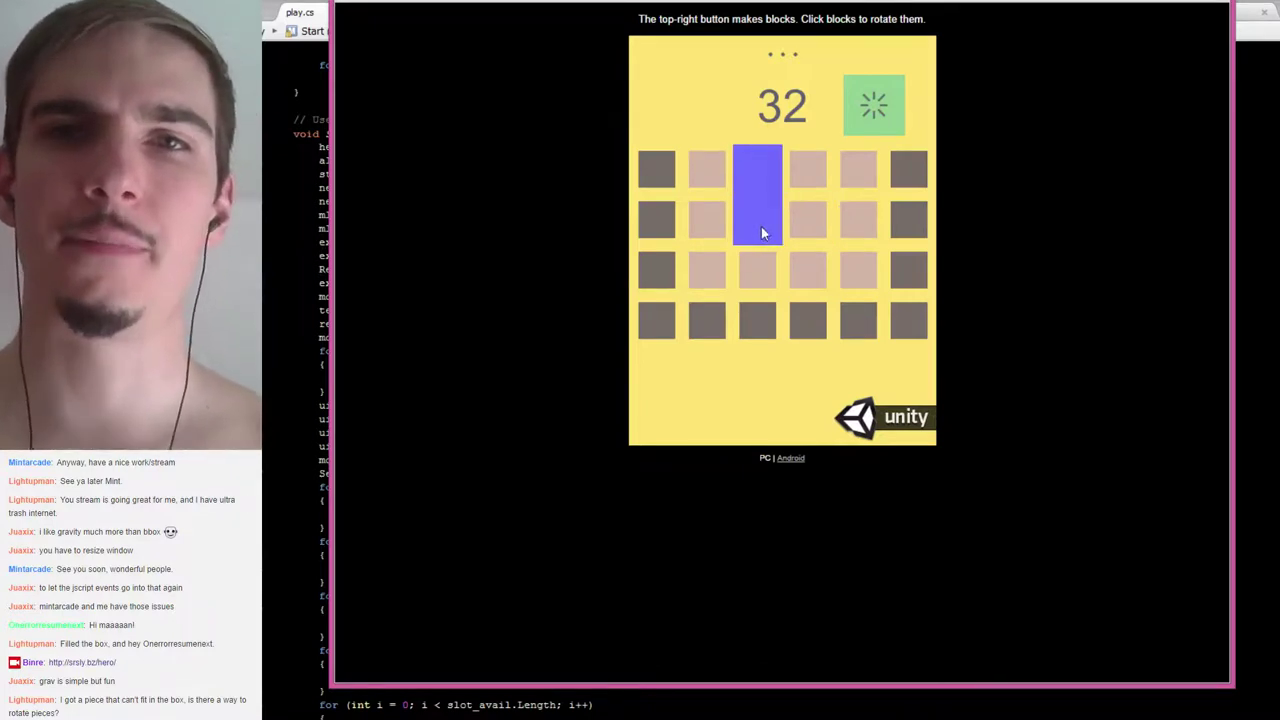
left_click_drag(761, 226, 729, 279)
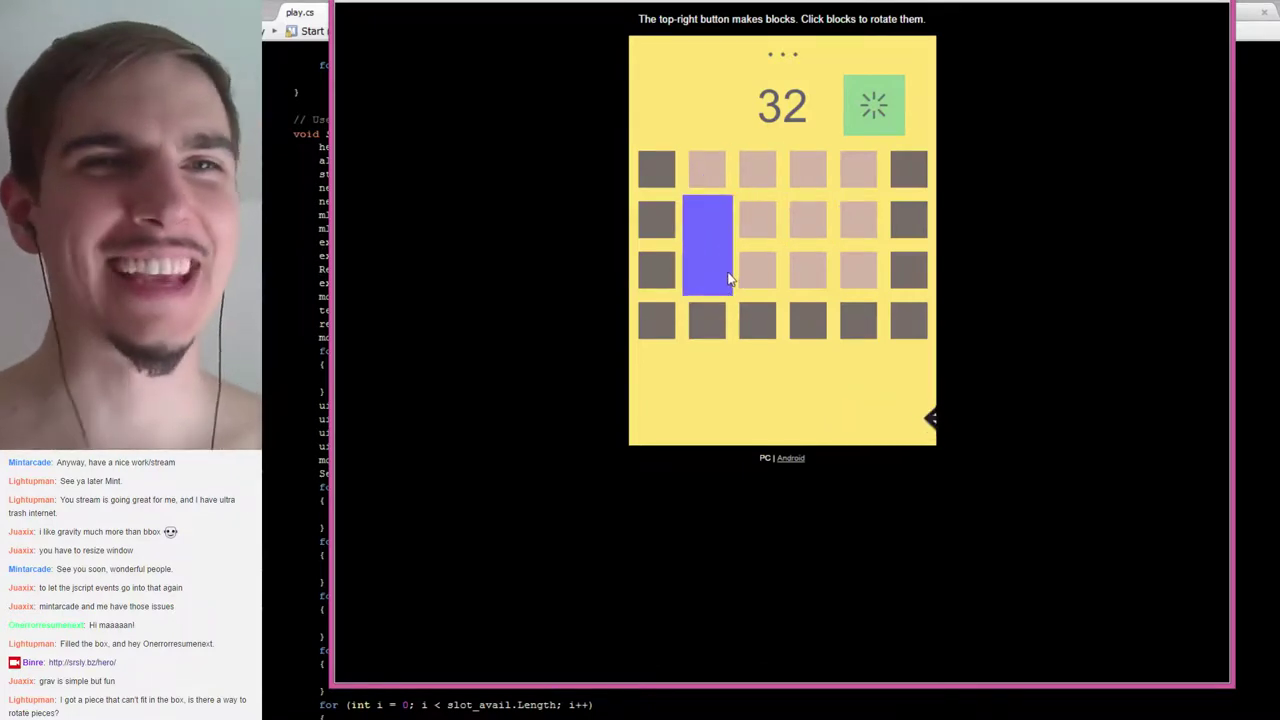
left_click_drag(717, 257, 763, 260)
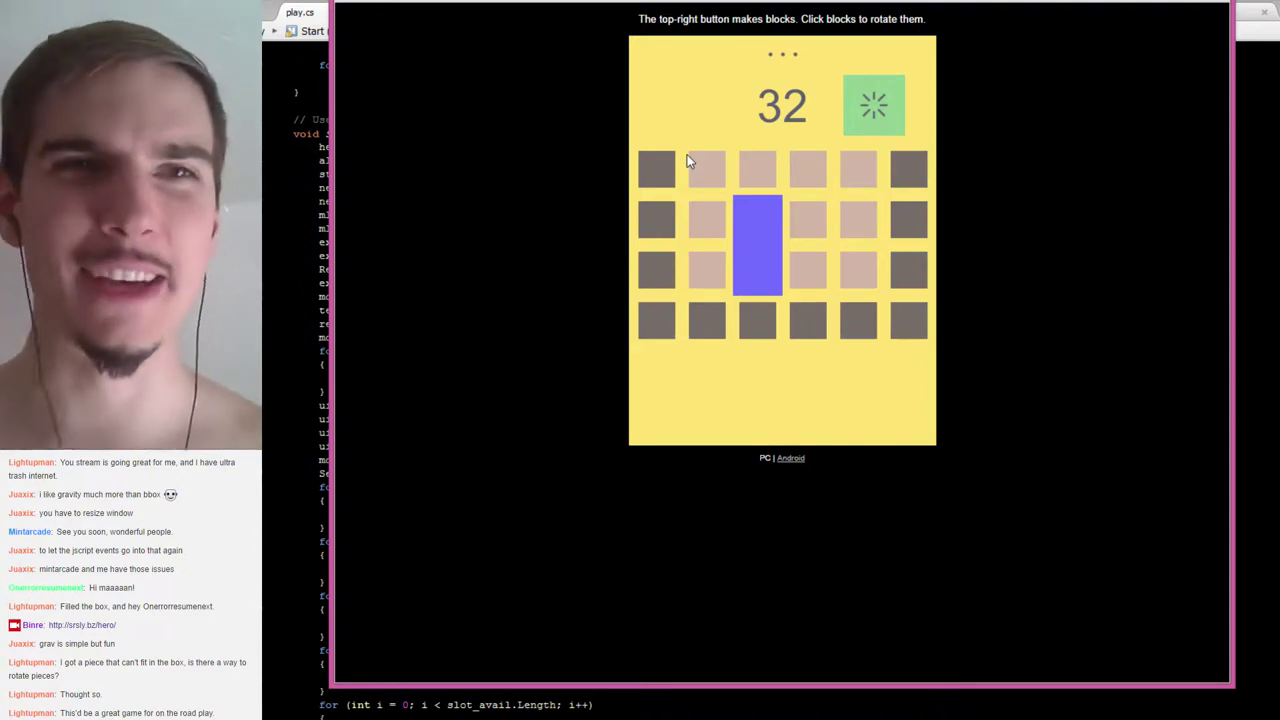
Keep rotating the blue block until it stands upright in column 2
left_click(761, 234)
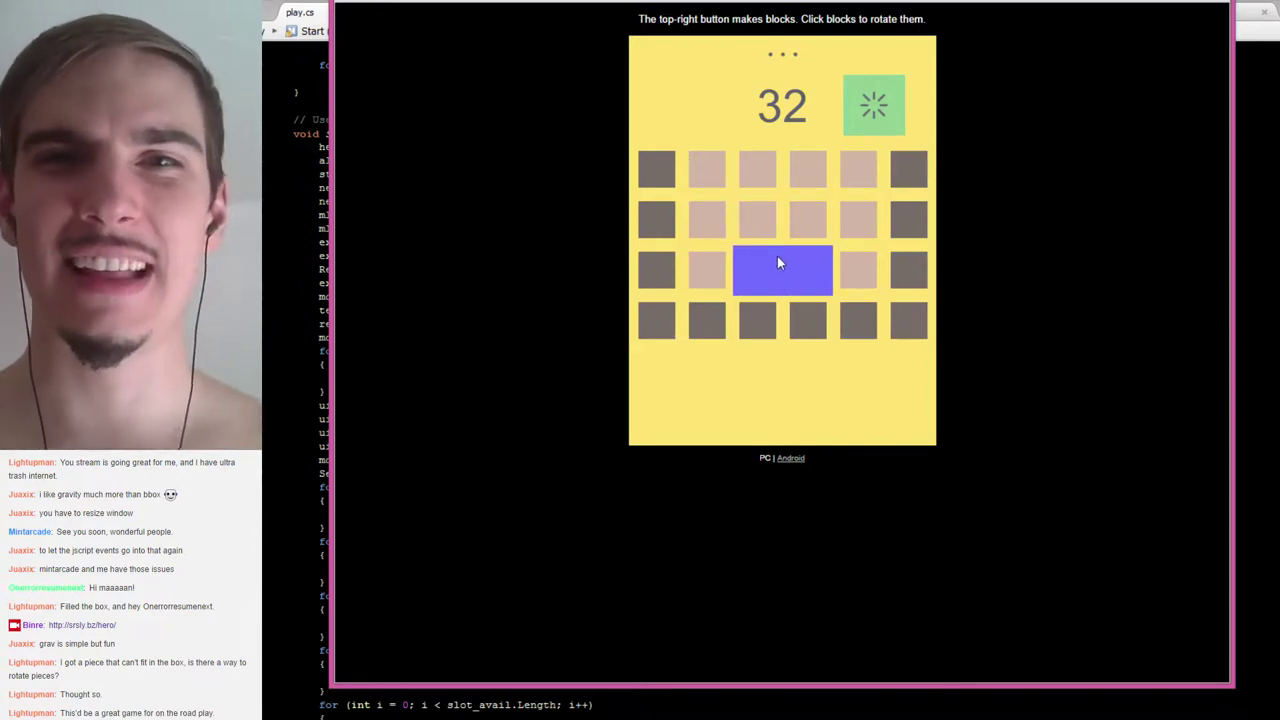
left_click(770, 263)
left_click(766, 268)
left_click(766, 270)
left_click(766, 275)
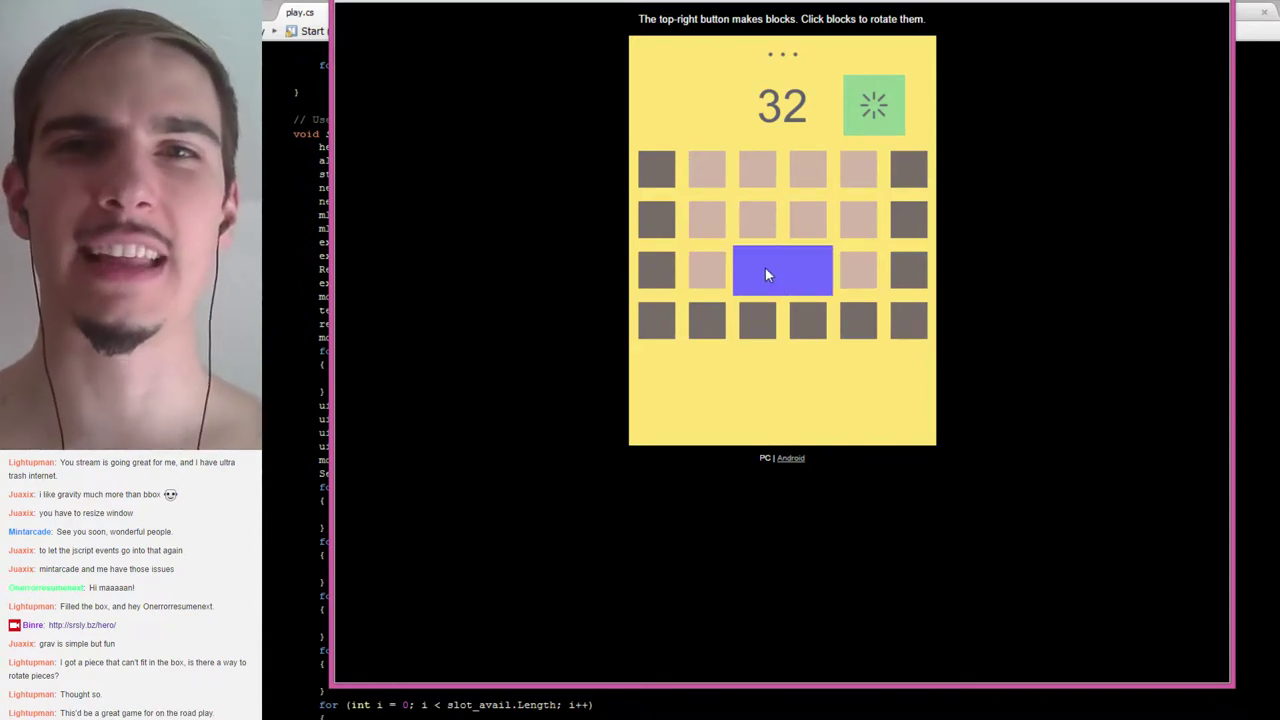
left_click(756, 181)
left_click(761, 203)
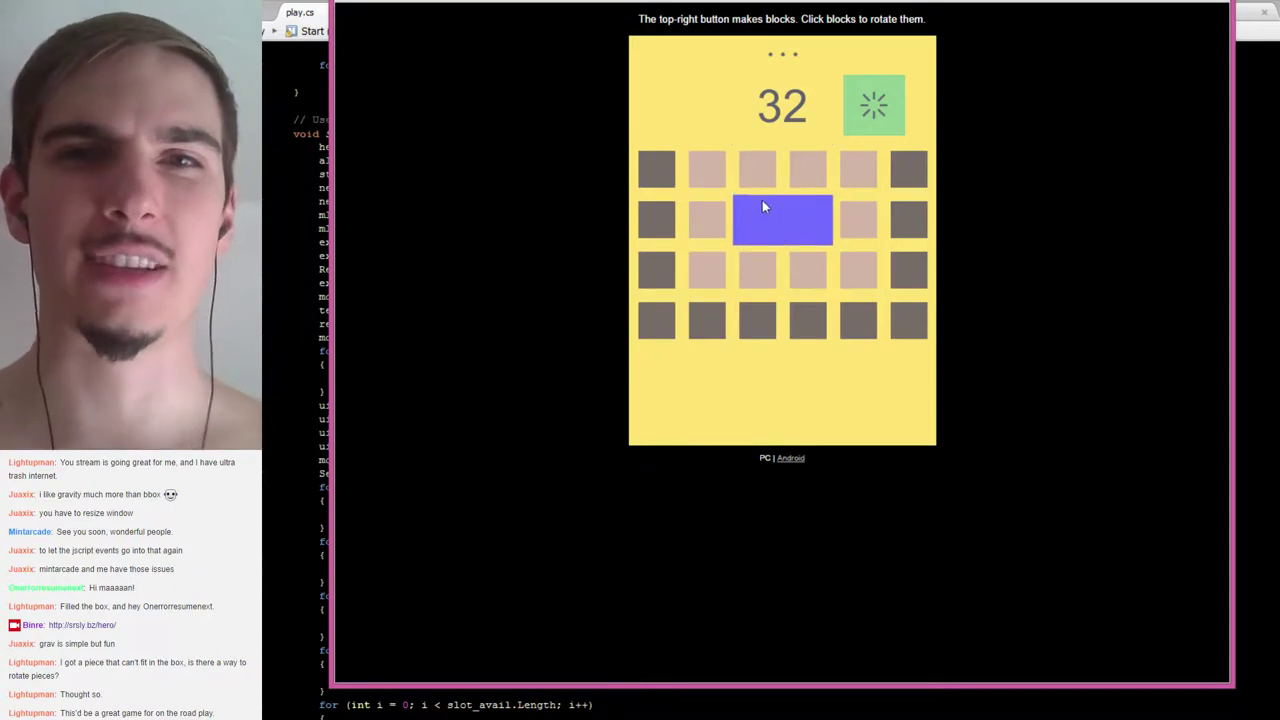
left_click(761, 210)
left_click(759, 227)
left_click(758, 229)
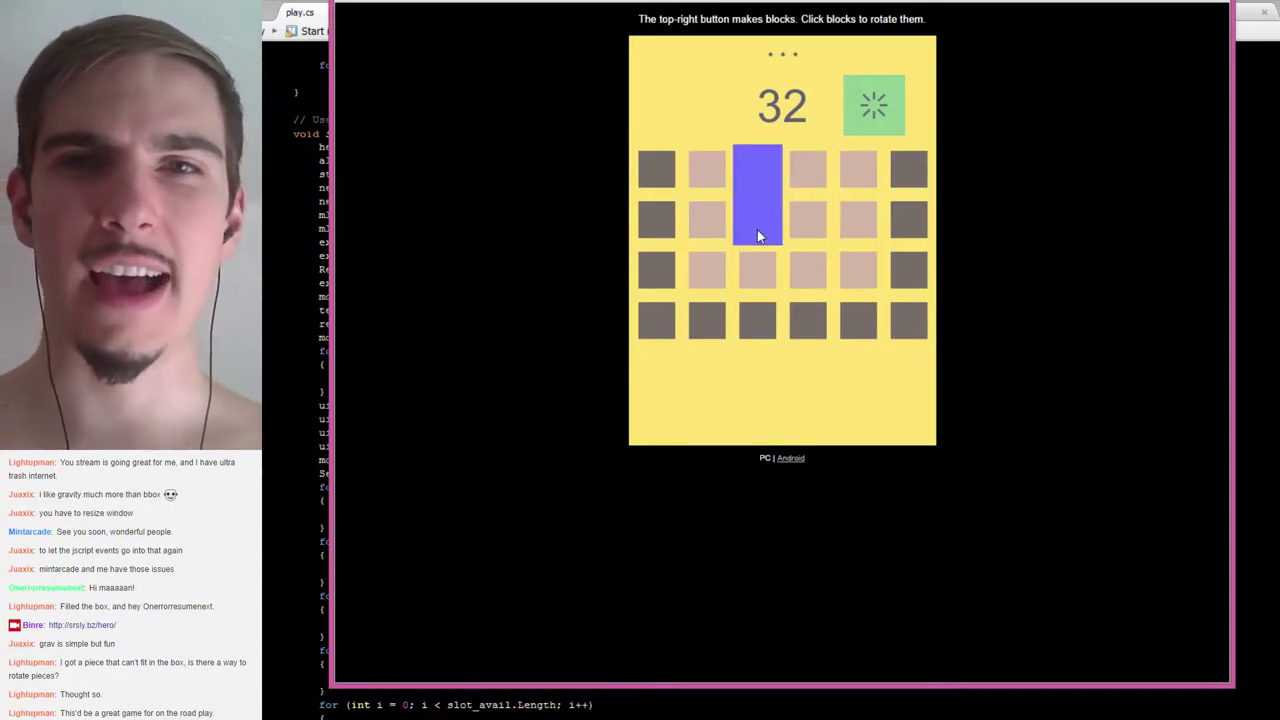
left_click(755, 222)
left_click(759, 214)
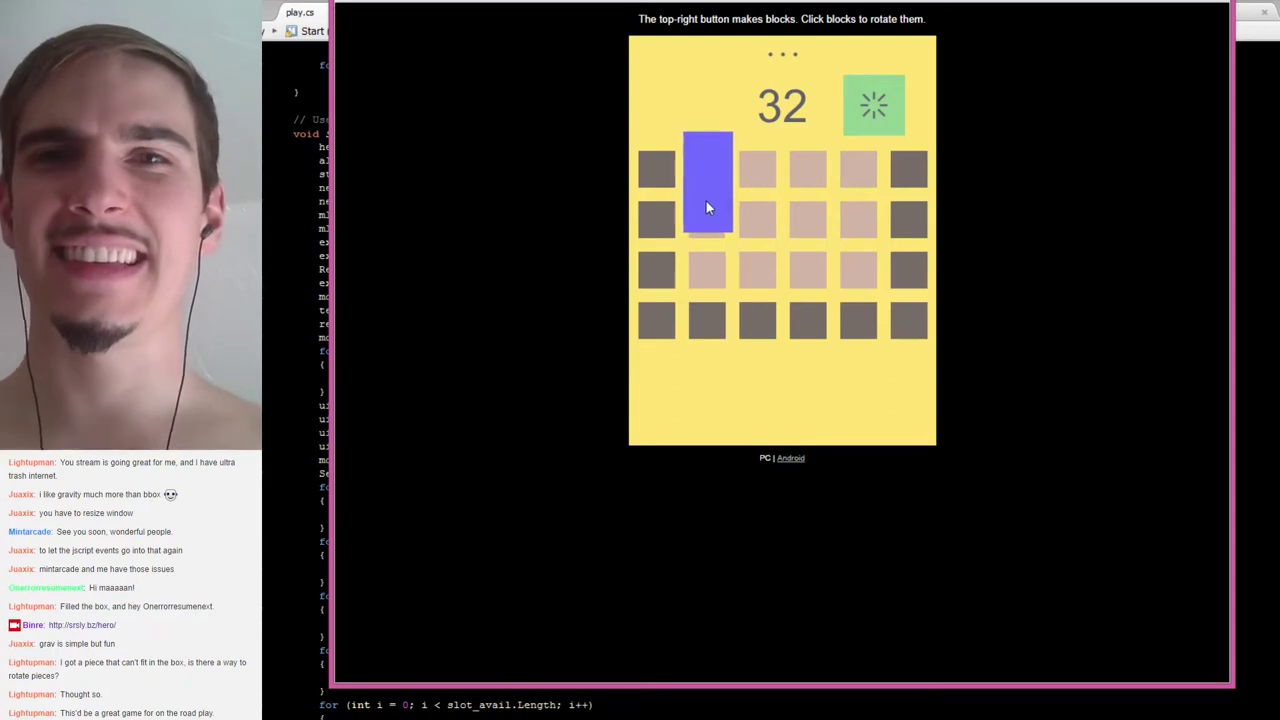
left_click(713, 216)
left_click(718, 219)
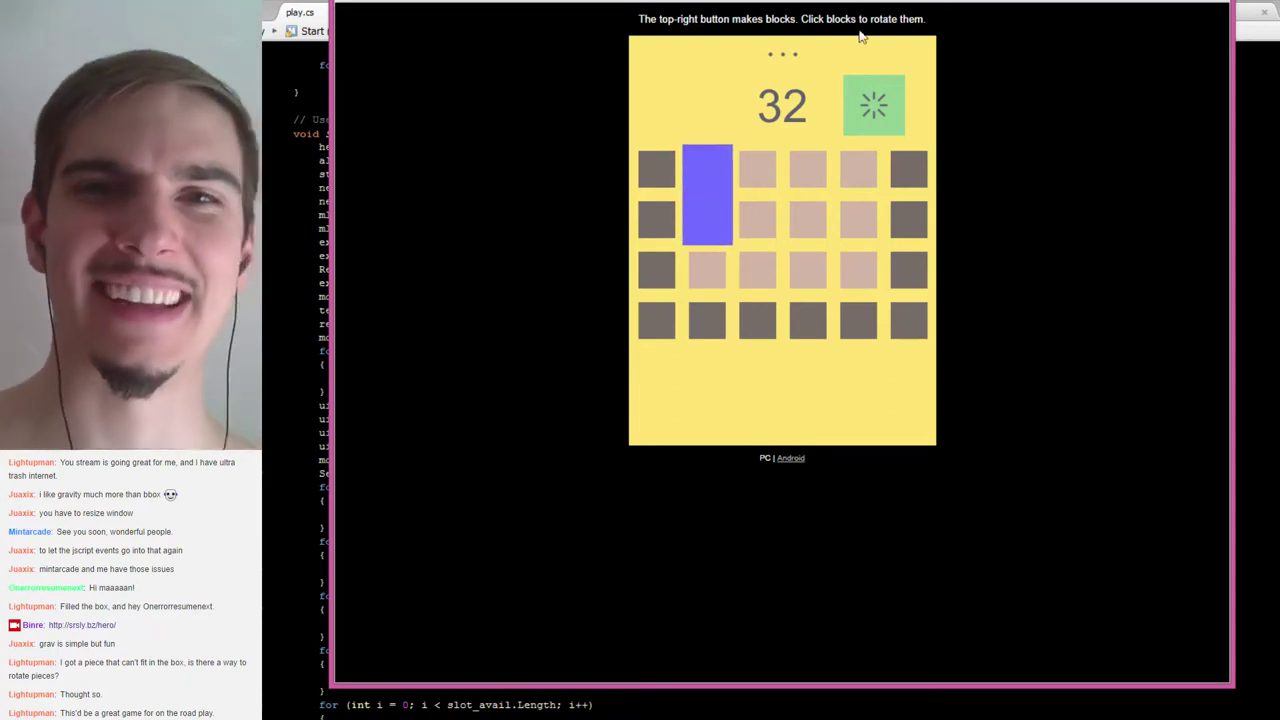
Turn the blue block horizontal, add a purple block, and shift both blocks right
left_click(714, 206)
left_click(874, 104)
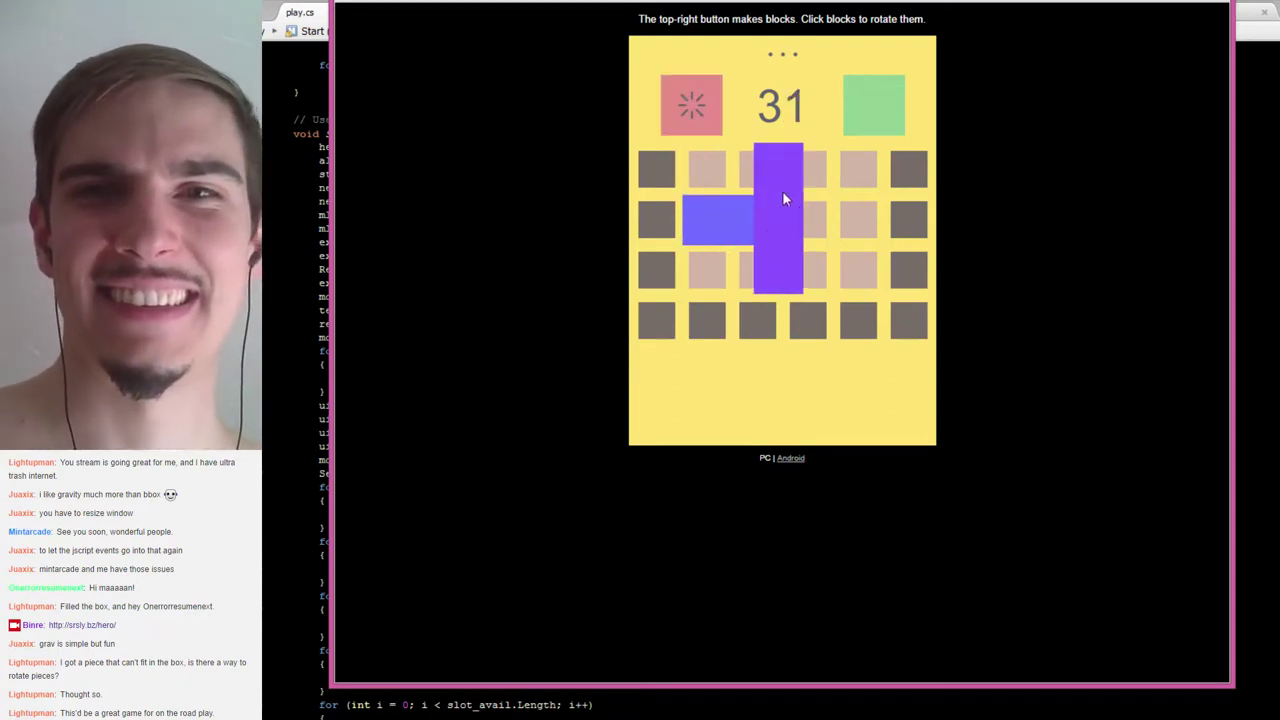
left_click(743, 215)
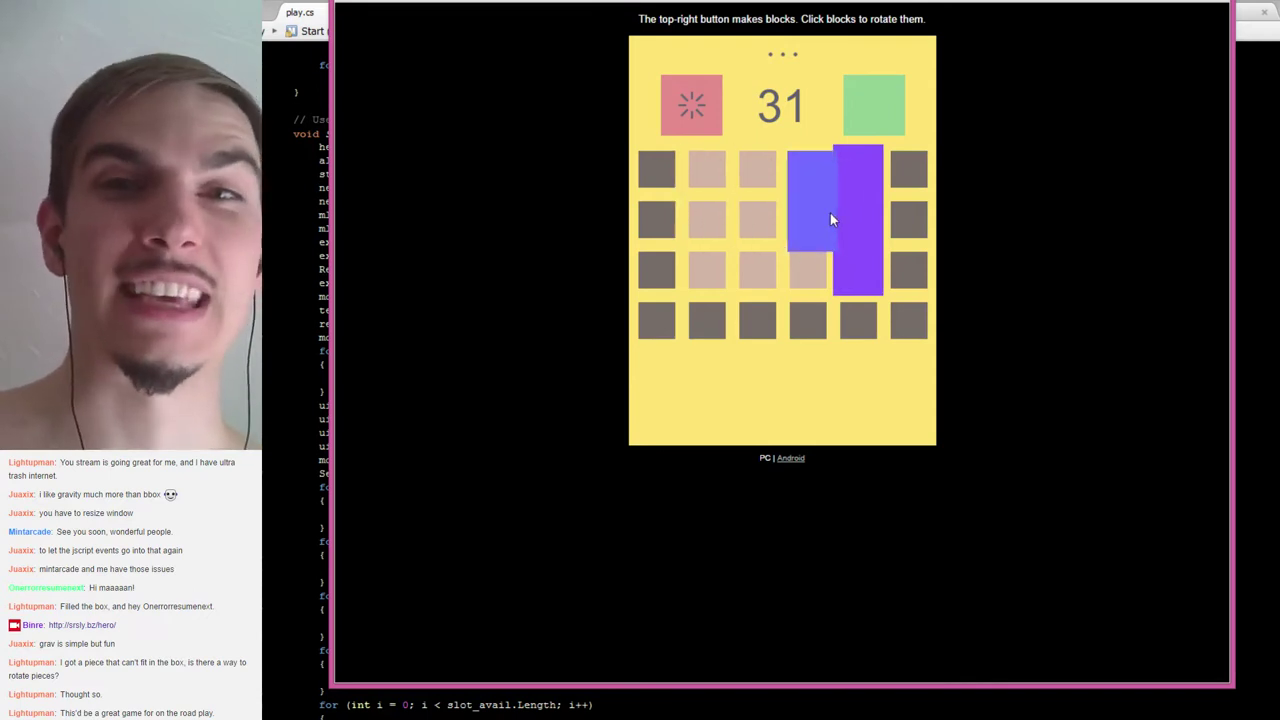
Spawn several more blocks and rotate and drag them into the grid, bringing the counter to 28
left_click(880, 113)
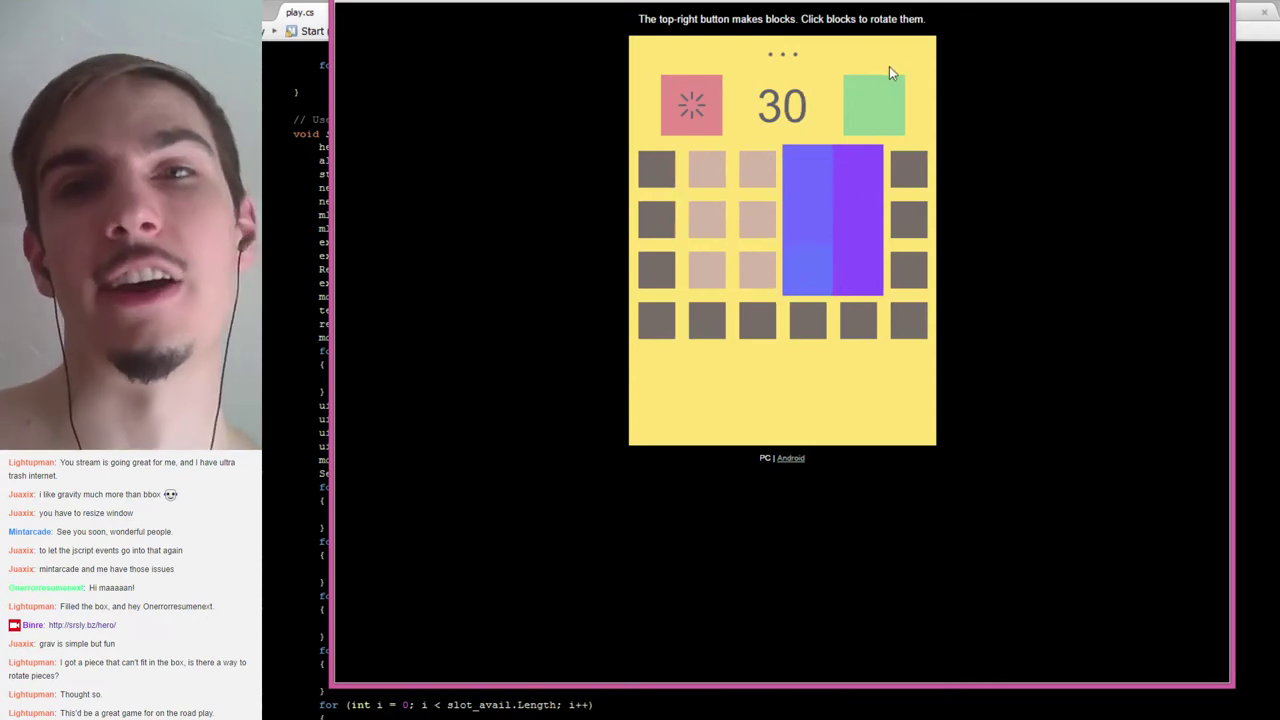
left_click(890, 80)
left_click(869, 126)
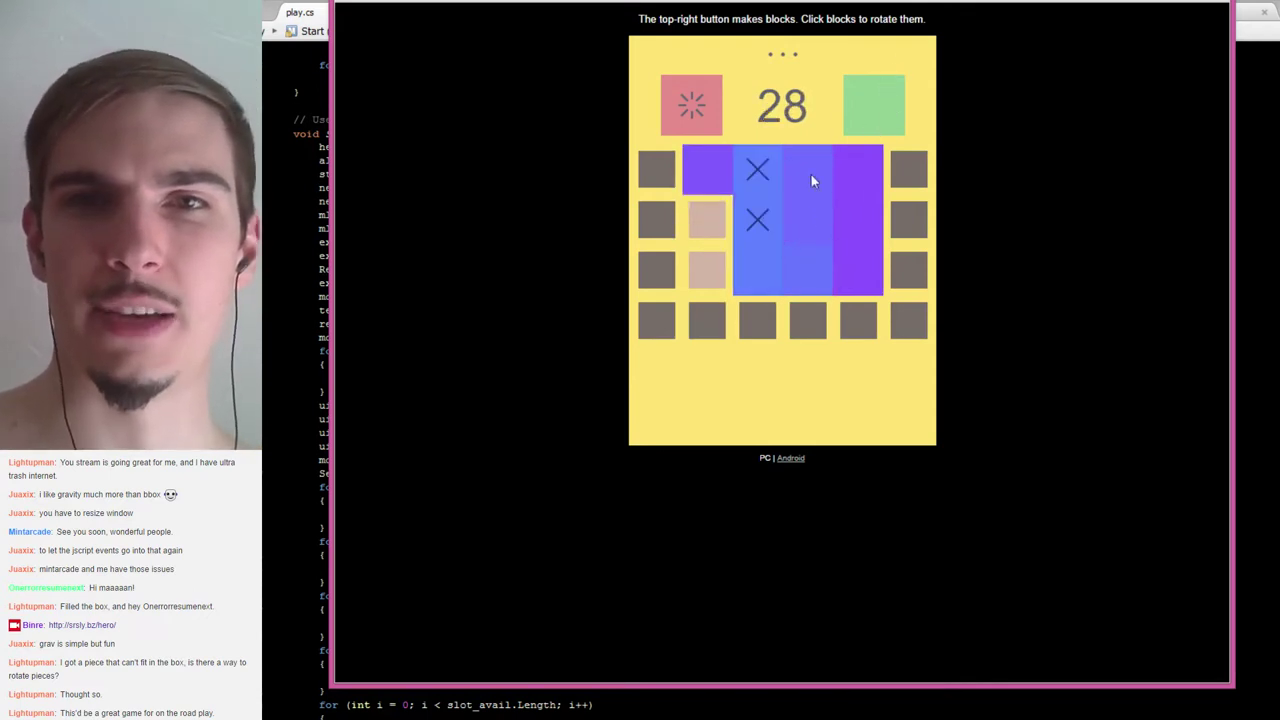
left_click(766, 230)
left_click_drag(800, 280, 767, 290)
left_click(710, 229)
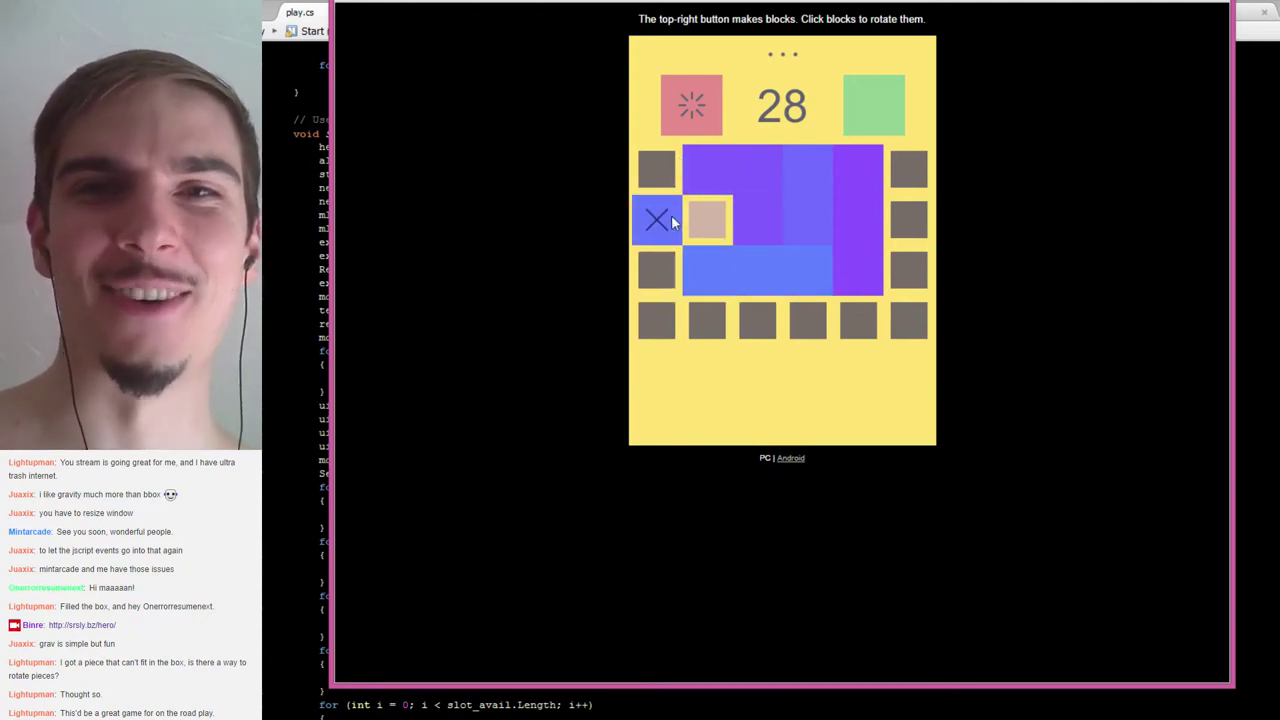